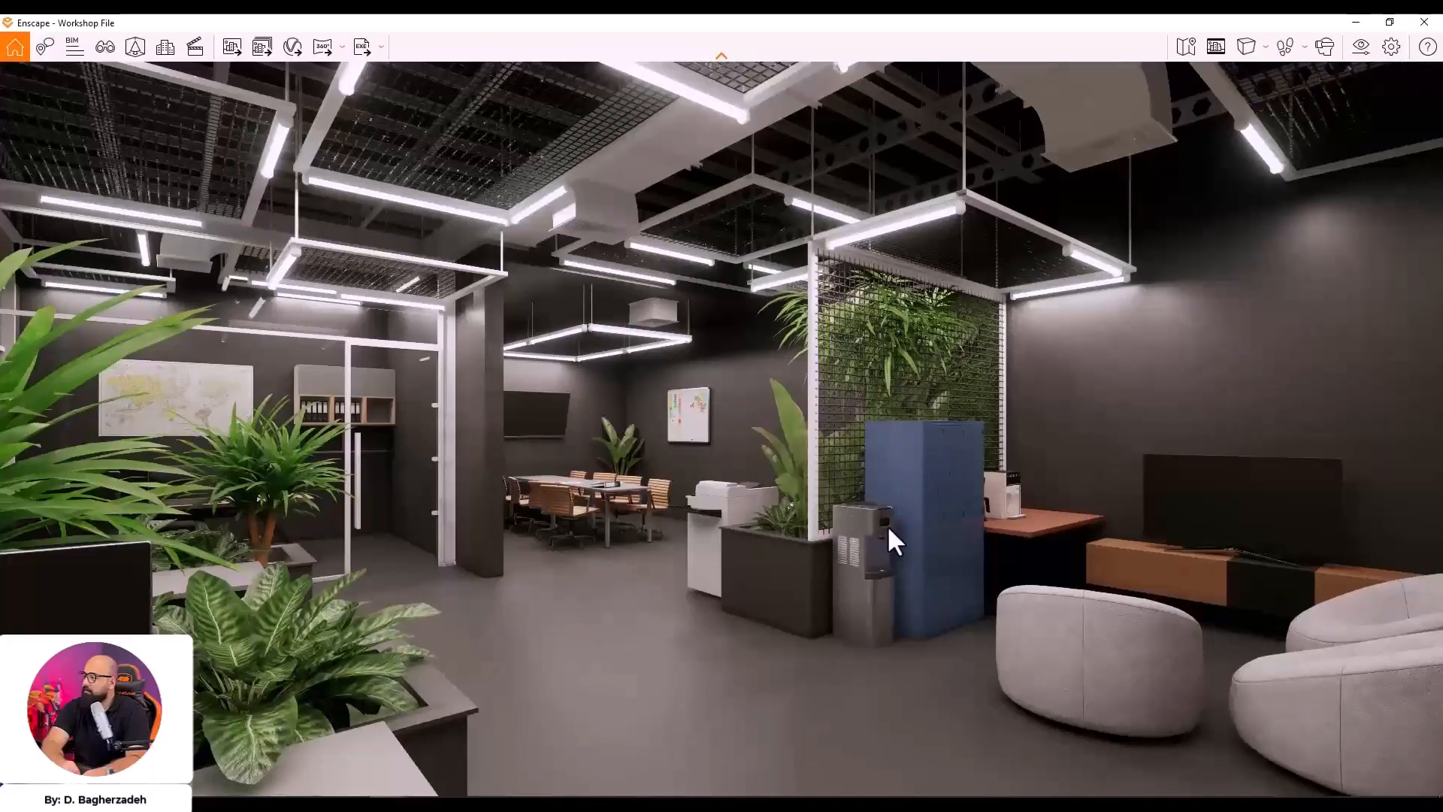
Examine the rendered office along the arched windows, the glass-walled office and the meeting area
left_click_drag(830, 478, 421, 673)
right_click_drag(722, 451, 384, 451)
left_click_drag(721, 451, 888, 298)
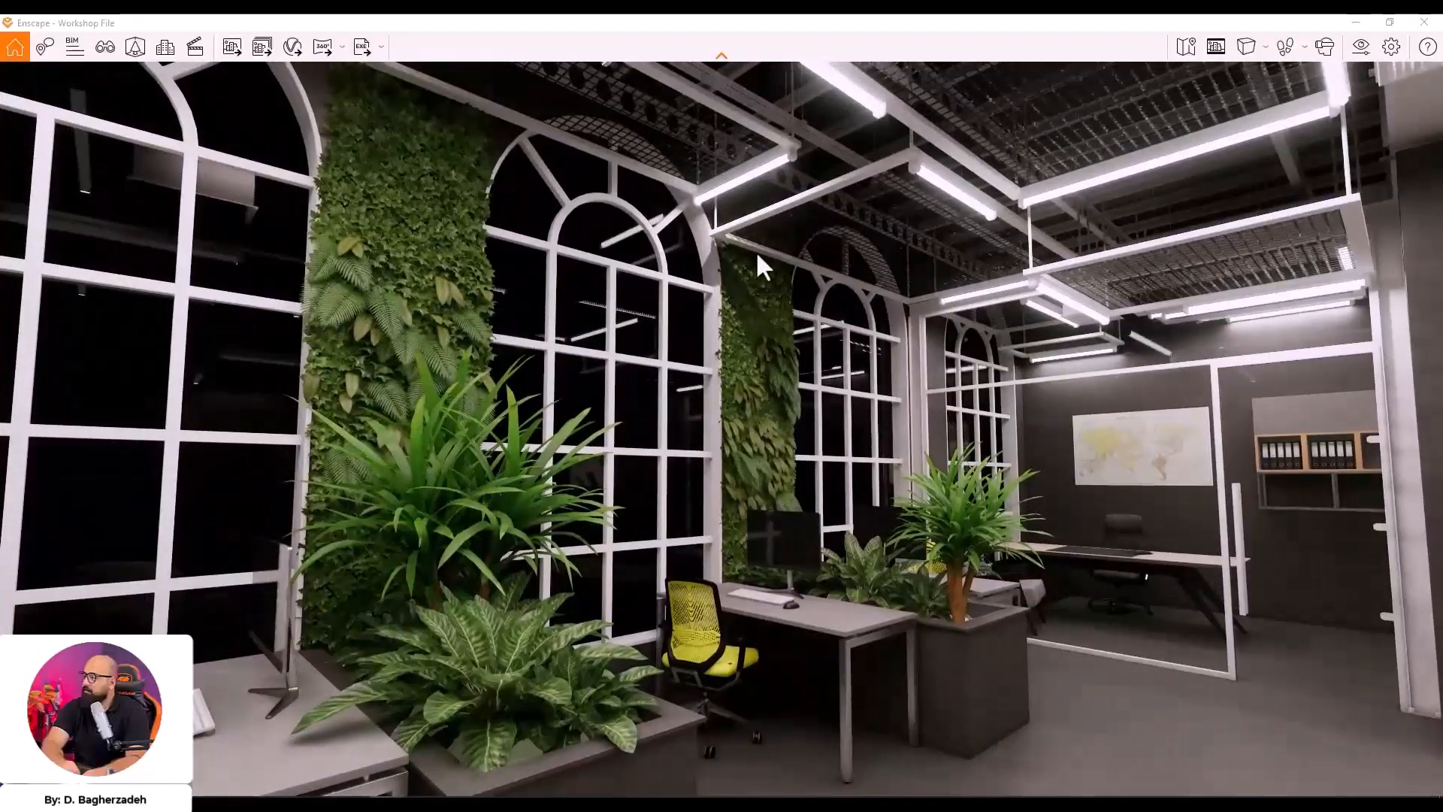
left_click_drag(502, 466, 622, 550)
key("w")
key("w")
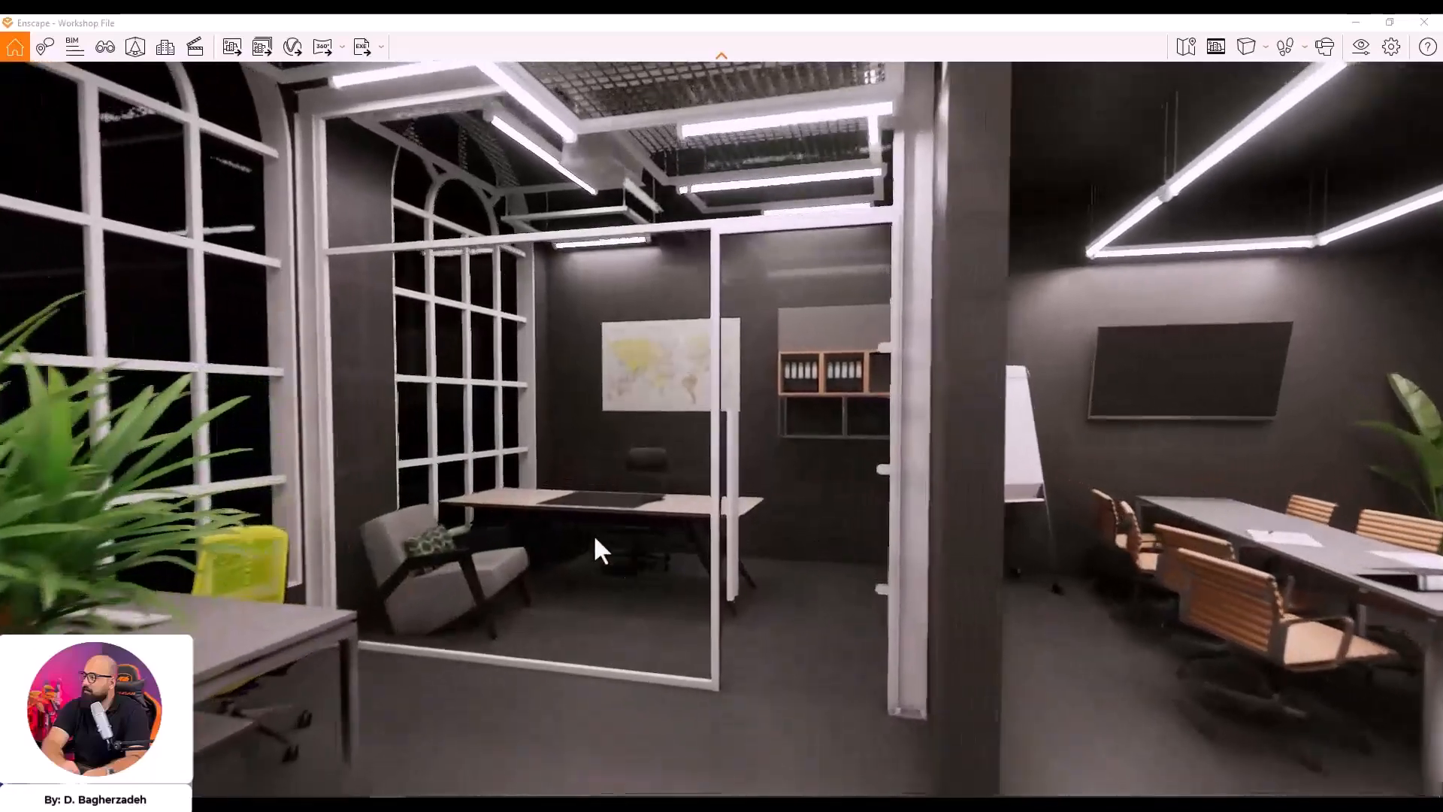
left_click_drag(647, 490, 857, 496)
key("w")
left_click_drag(466, 512, 499, 511)
key("s")
Examine the printer station, the mesh-screened planter and the lounge area with the blue lockers
left_click_drag(551, 632, 1106, 611)
key("s")
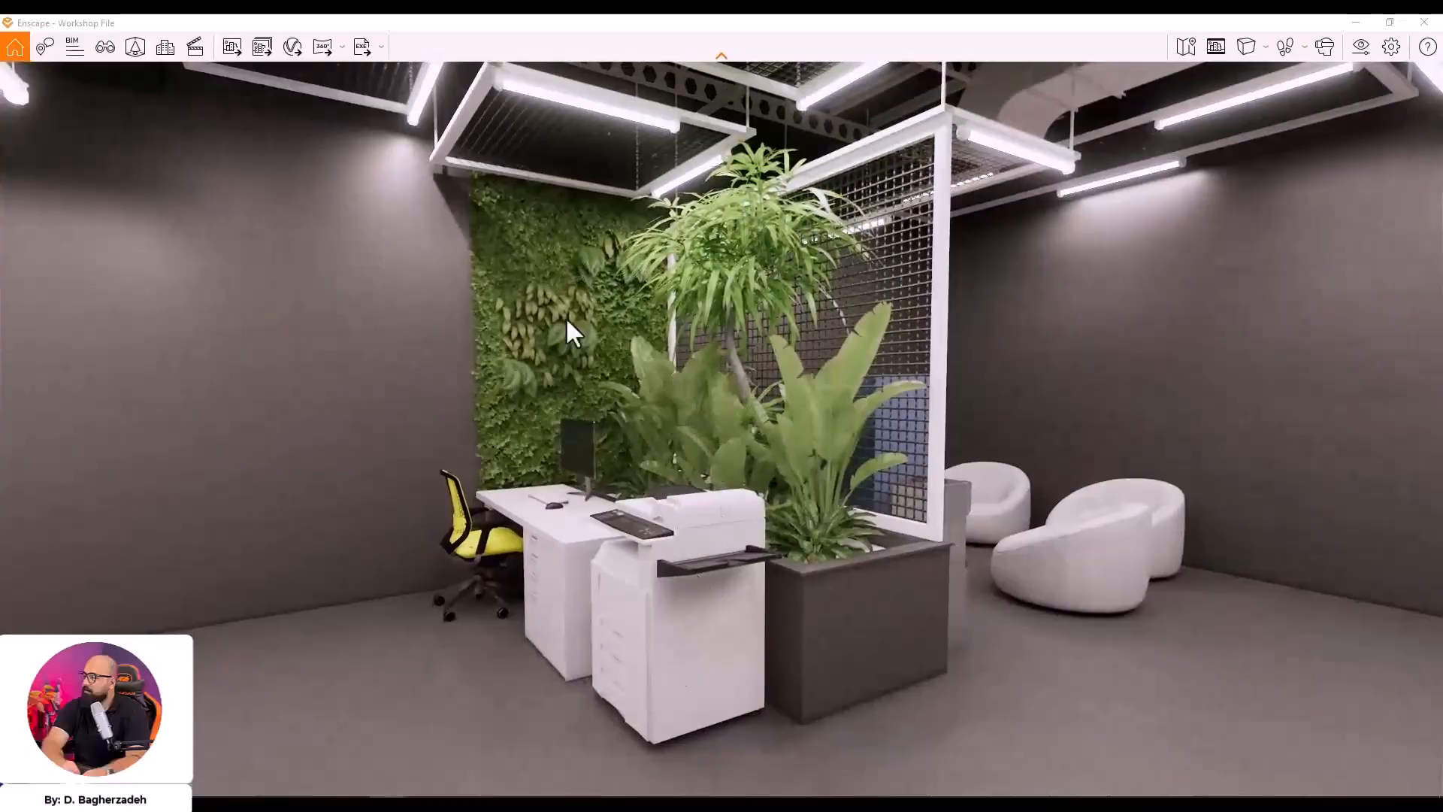
key("w")
left_click_drag(654, 214, 779, 405)
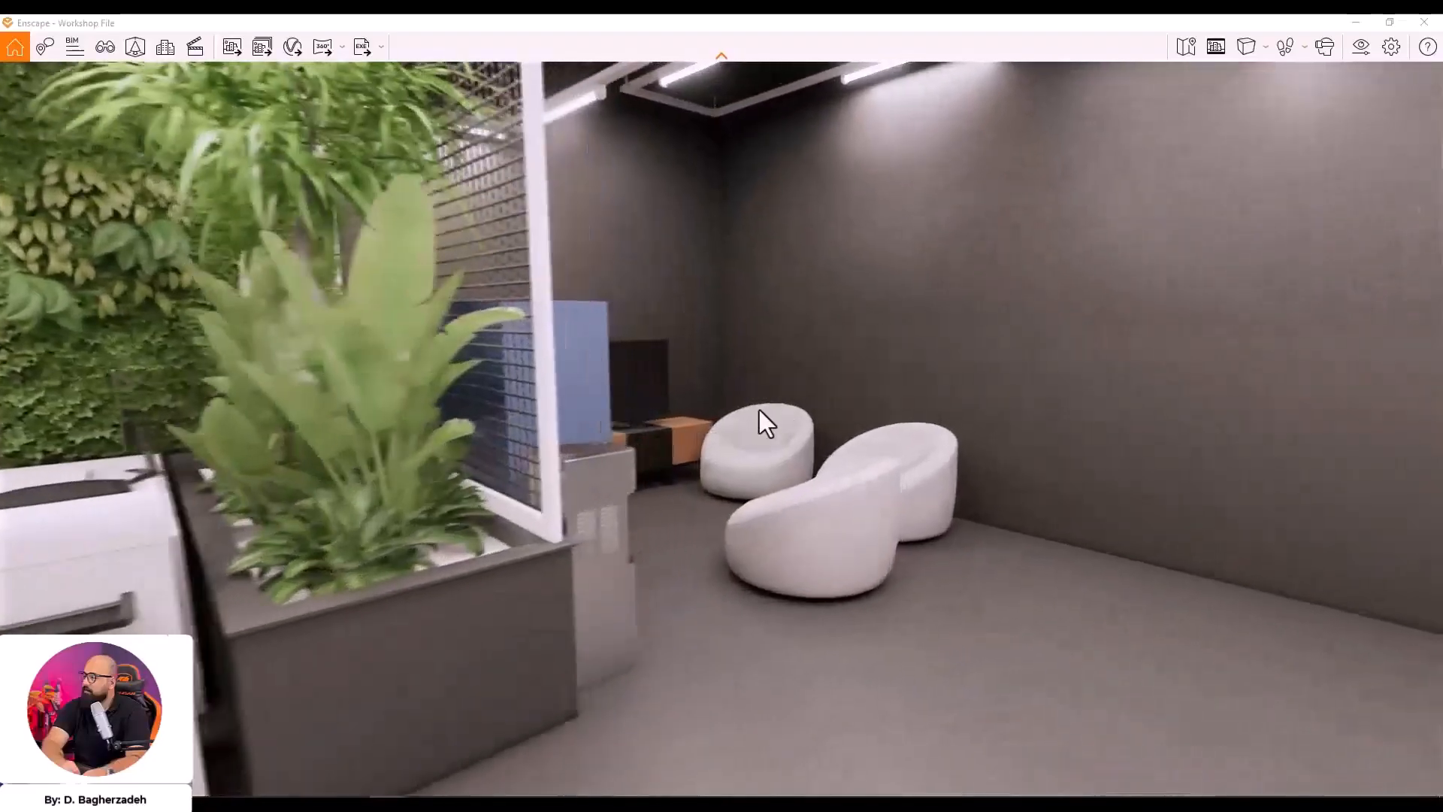
key("d")
left_click_drag(976, 538, 682, 448)
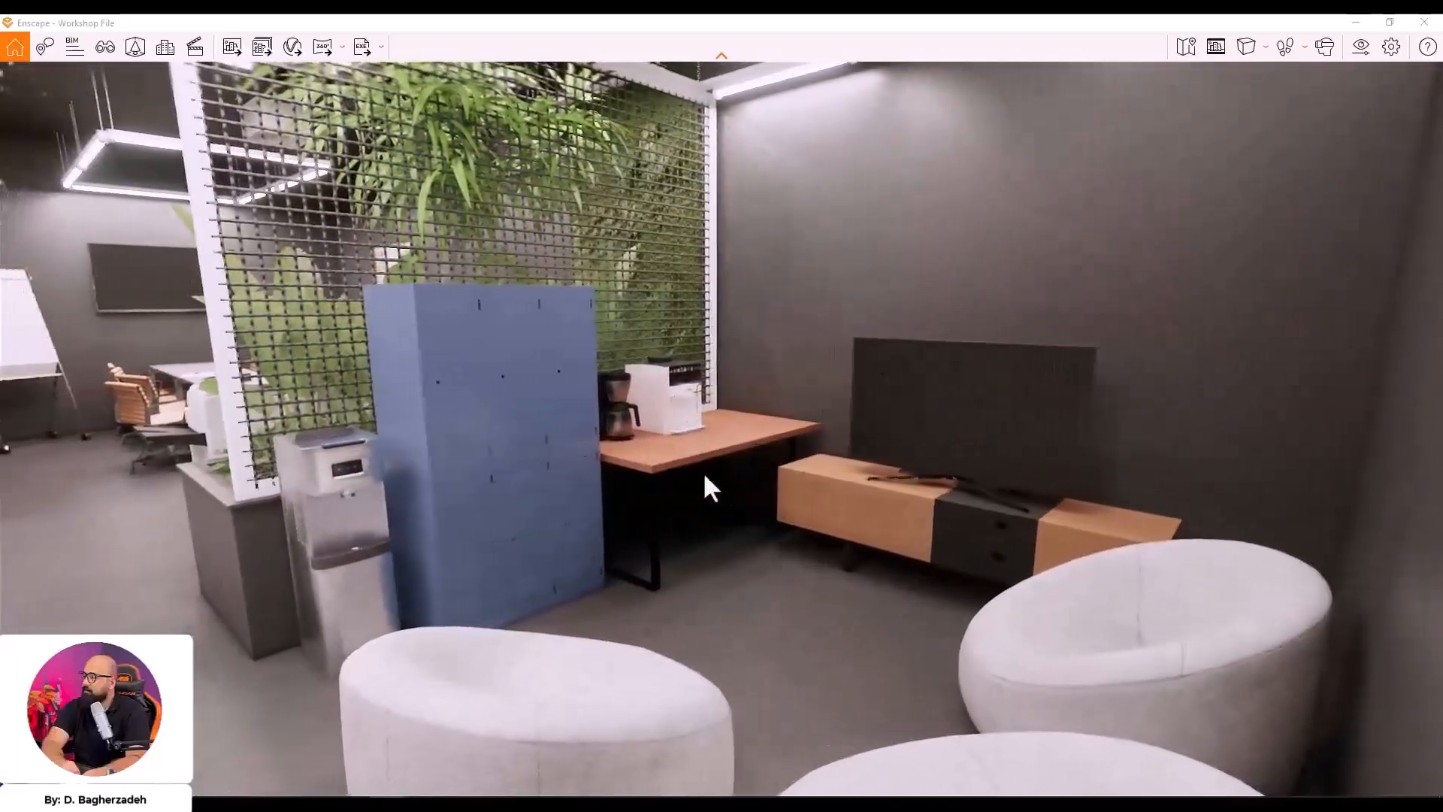
left_click_drag(531, 419, 226, 342)
key("s")
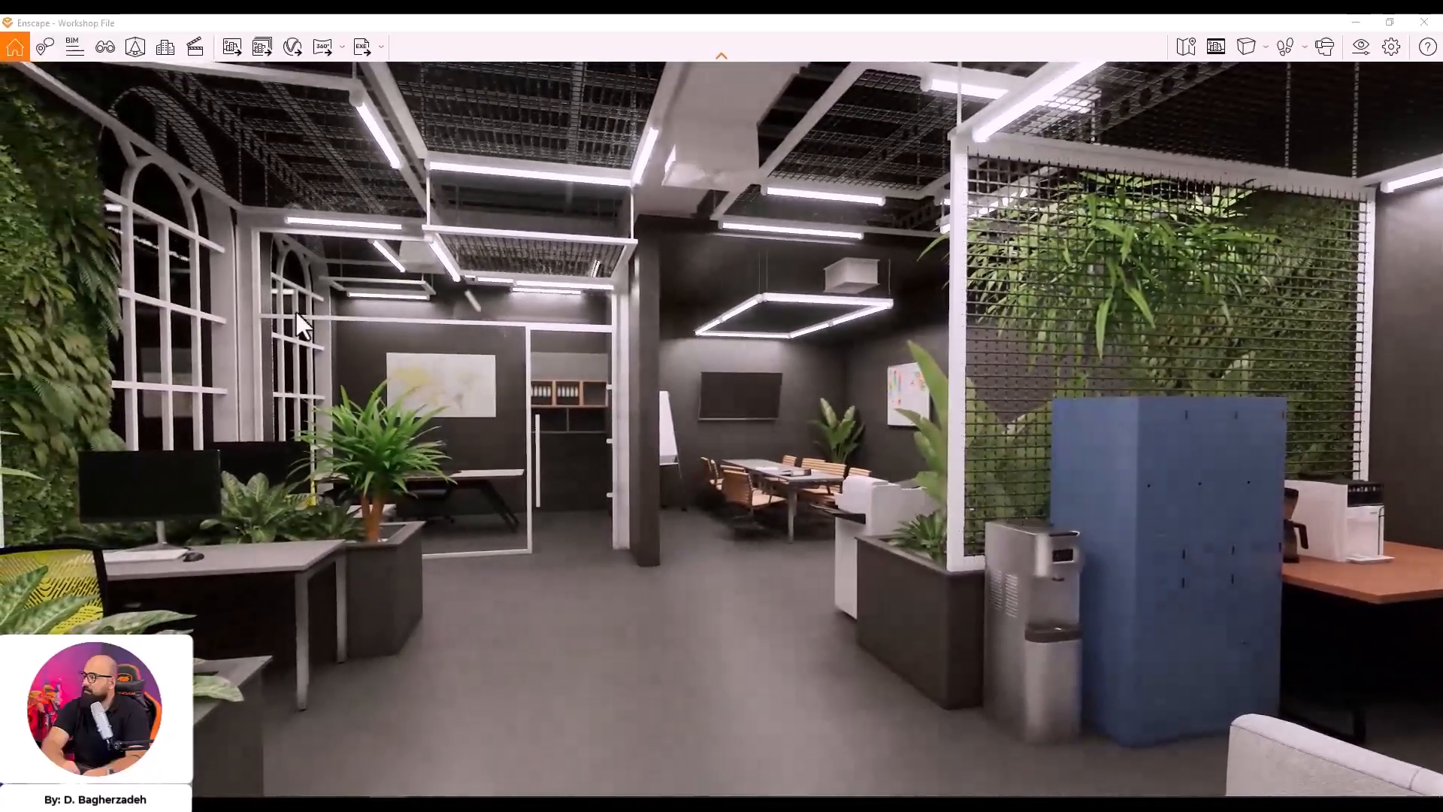
Inspect the desks, yellow chairs and planters beside the arched windows up close
left_click_drag(722, 406, 624, 277)
key("w")
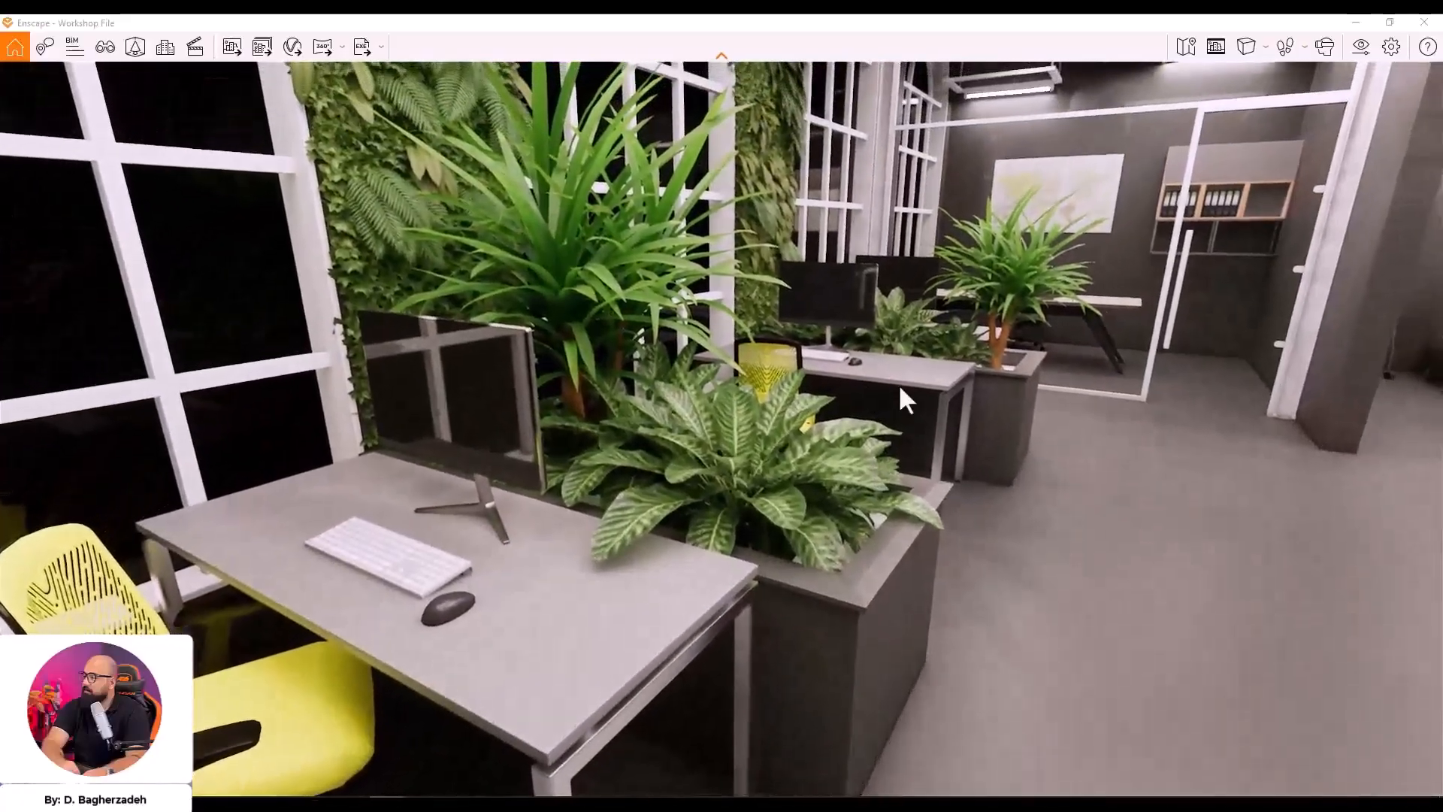
left_click_drag(900, 388, 135, 489)
key("w")
key("w")
right_click_drag(977, 361, 827, 360)
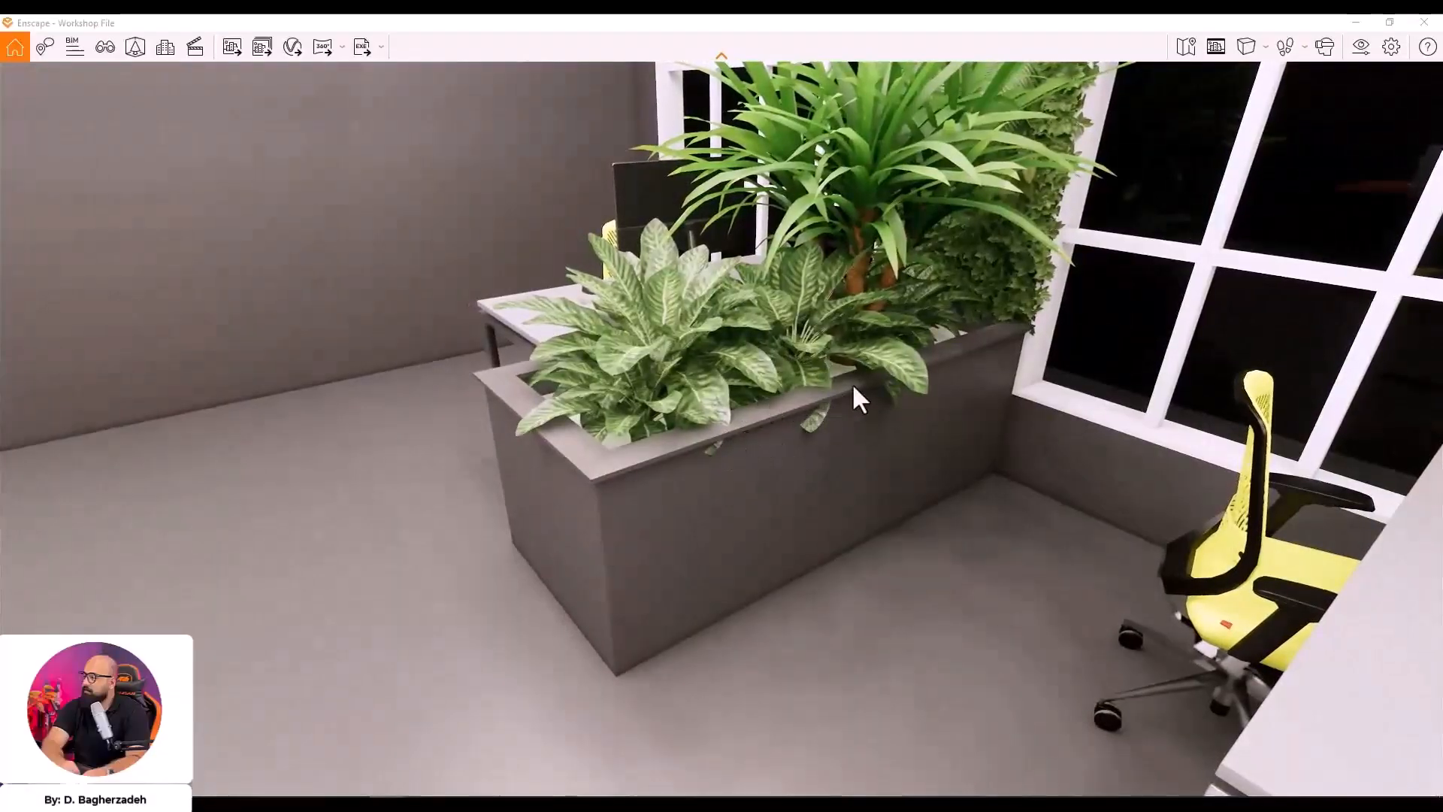
Inspect the planter beside the printer up close, then return to an overview of the whole office
right_click_drag(652, 331, 1383, 300)
right_click_drag(722, 376, 834, 394)
scroll(835, 395, "up", 3)
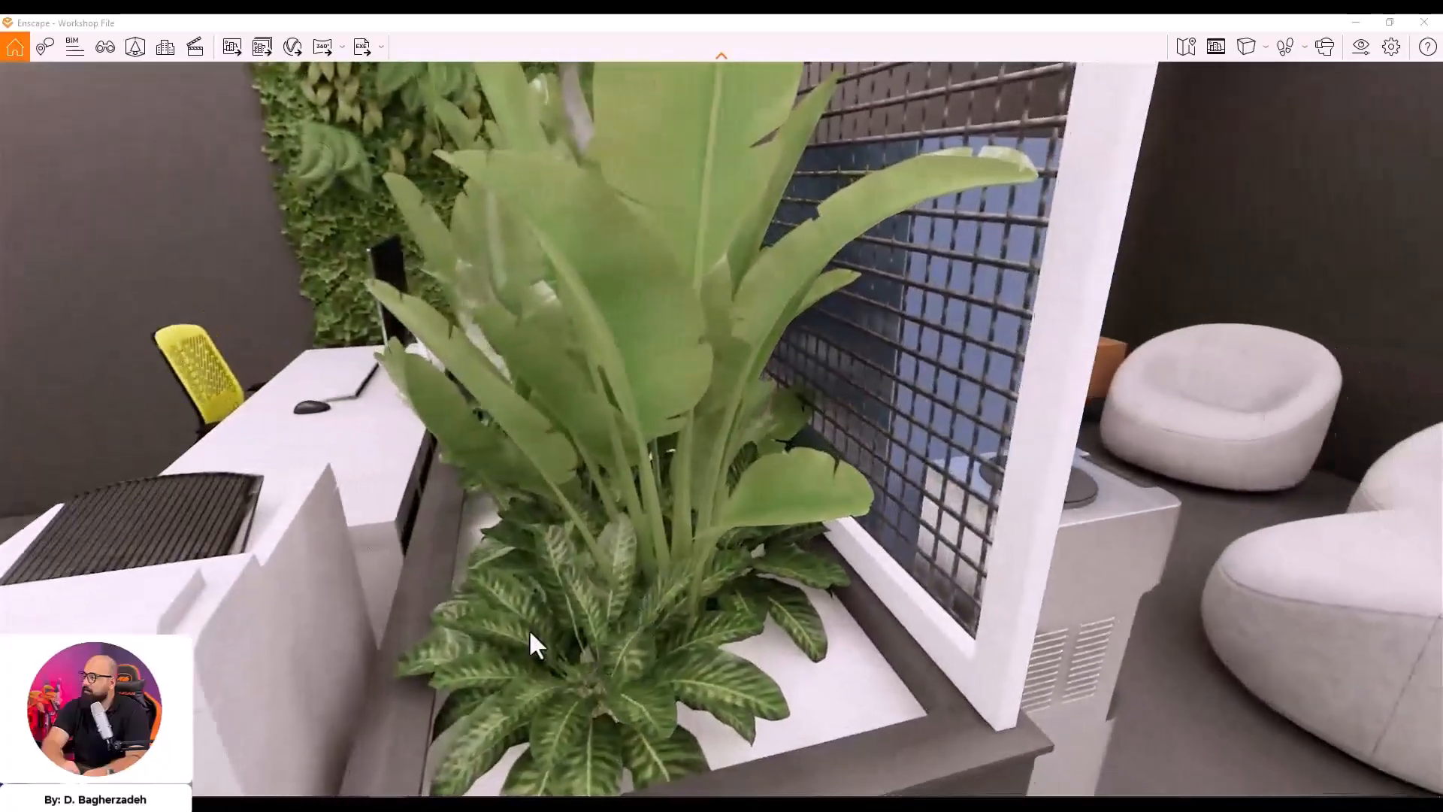
key("a")
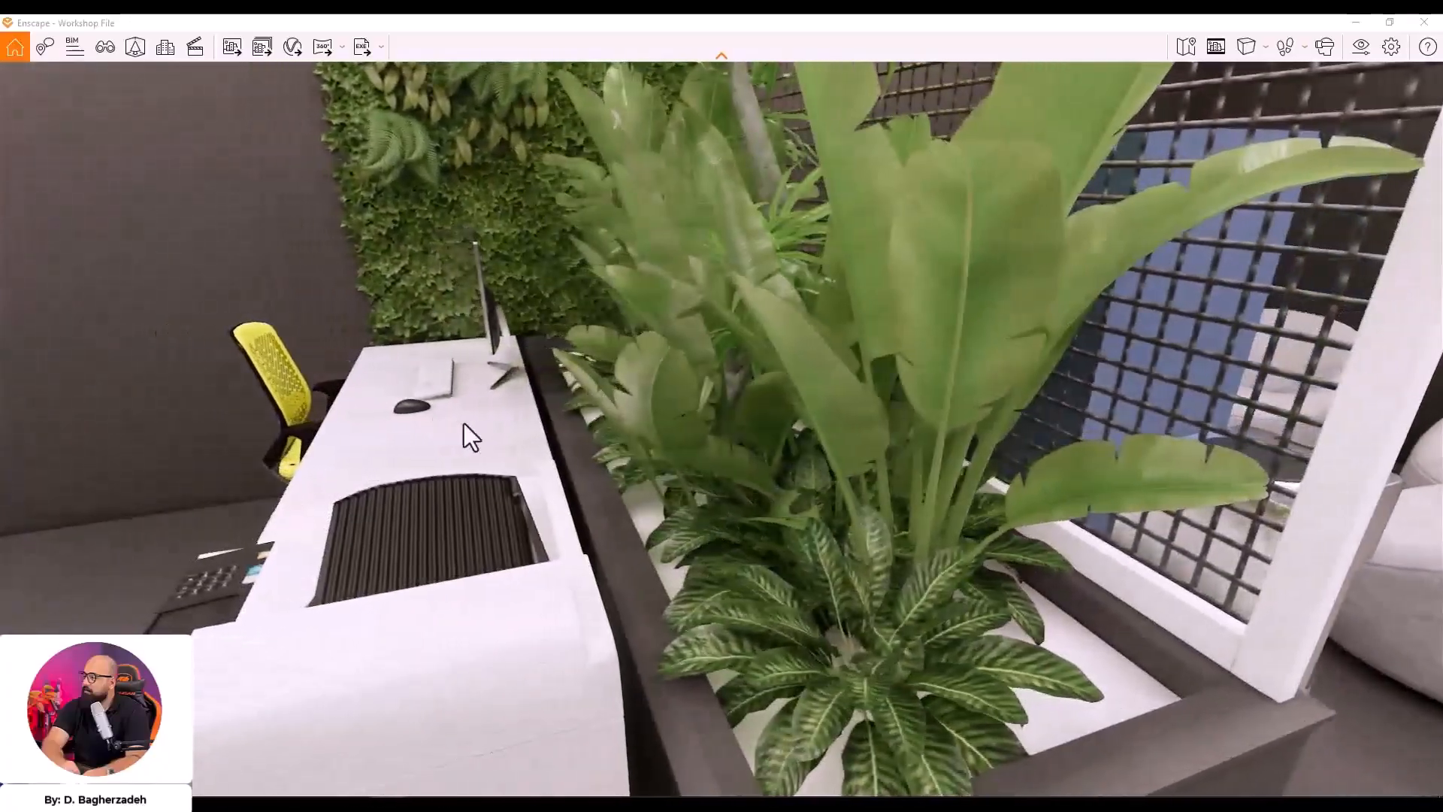
left_click_drag(813, 605, 820, 489)
key("d")
key("s")
key("s")
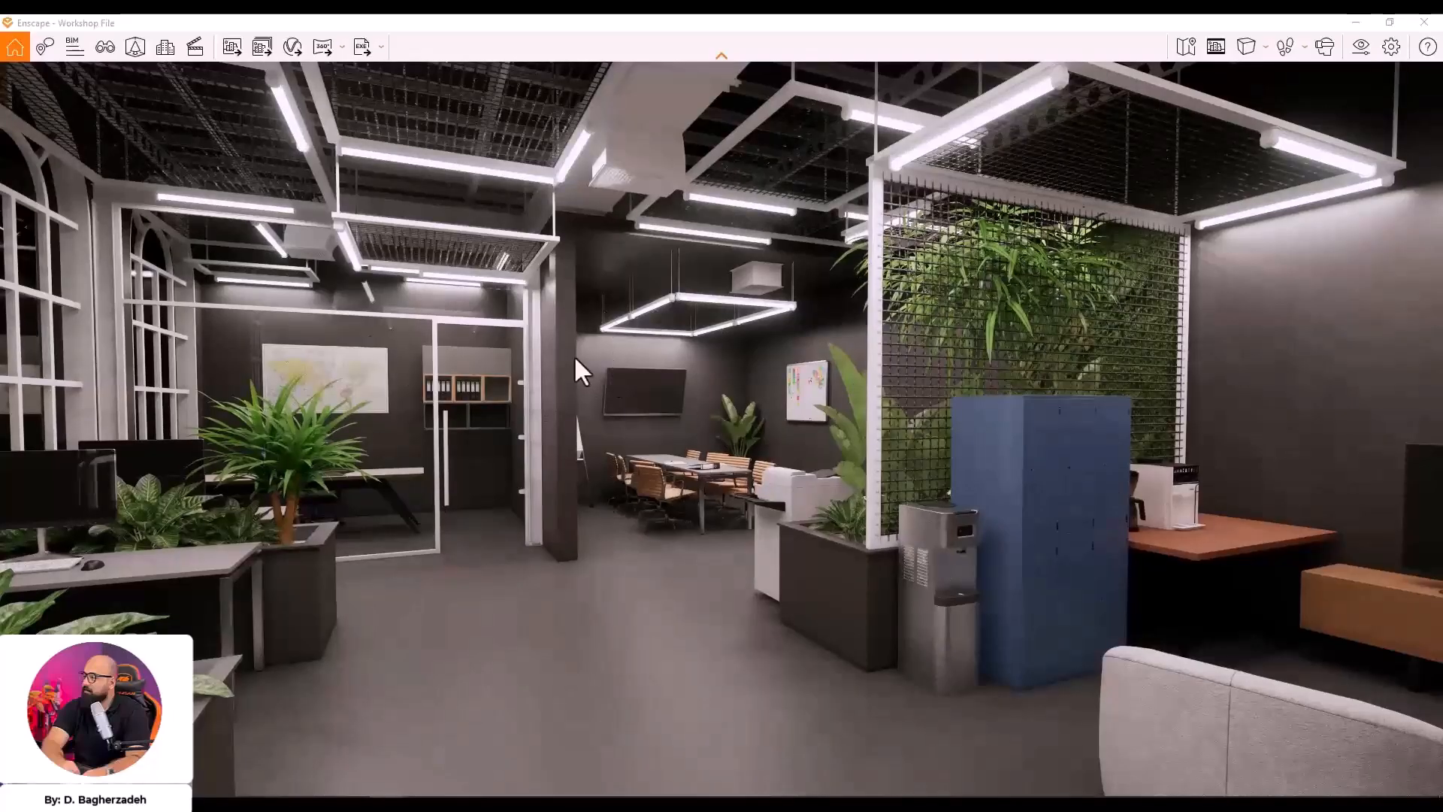
right_click_drag(698, 413, 560, 427)
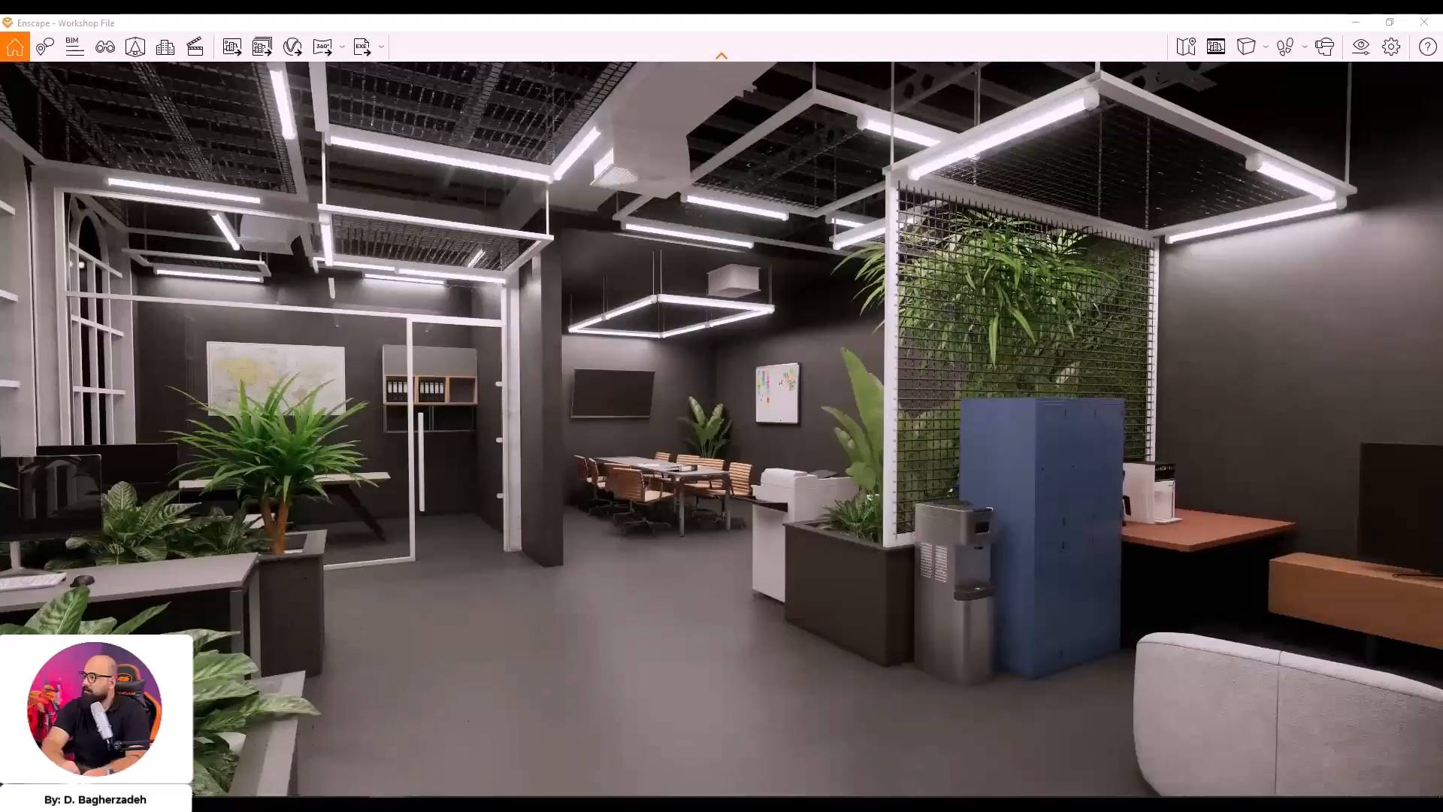
Switch to the browser and look through the ambientCG list of material categories
key("alt+Tab")
scroll(396, 467, "up", 3)
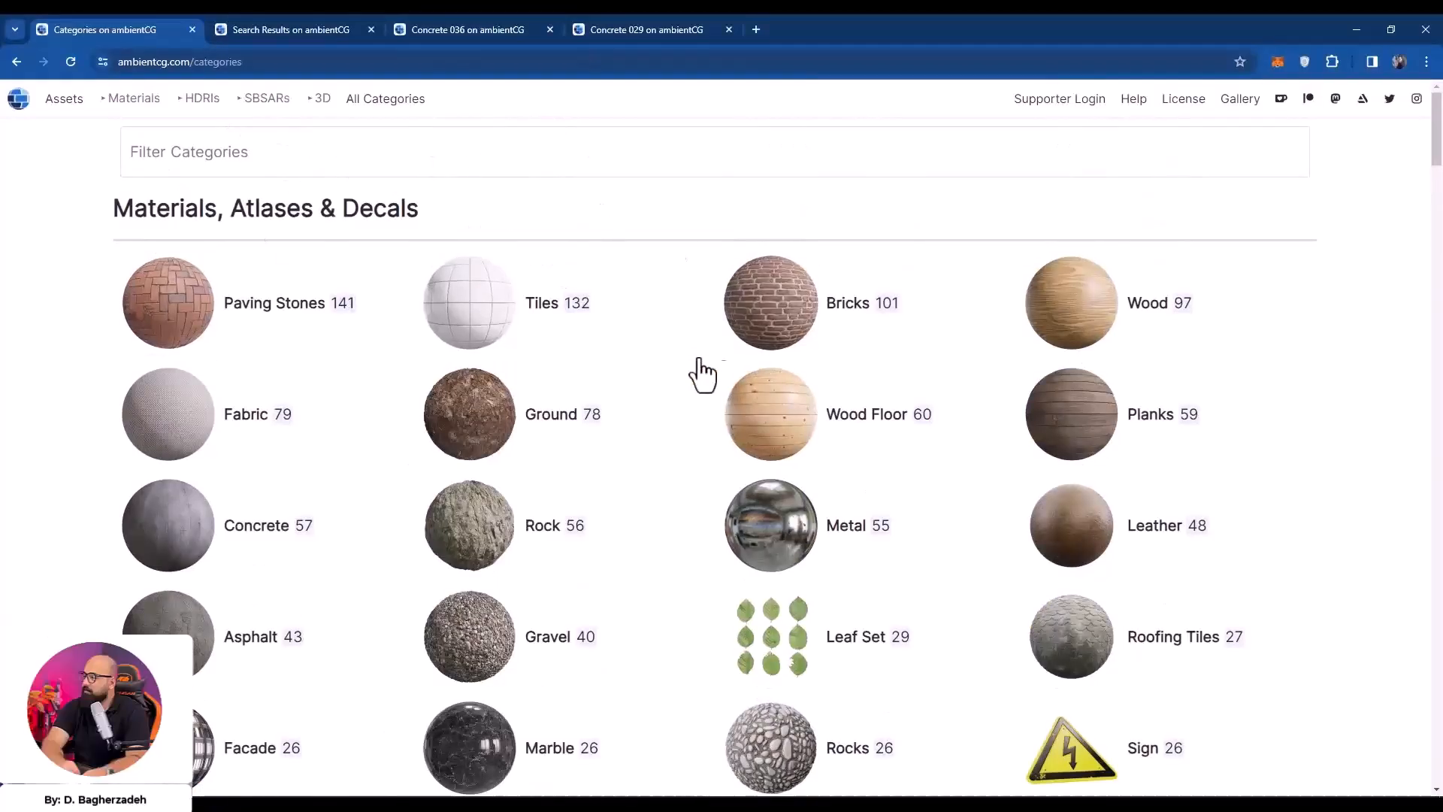
scroll(676, 413, "down", 3)
scroll(1025, 290, "up", 3)
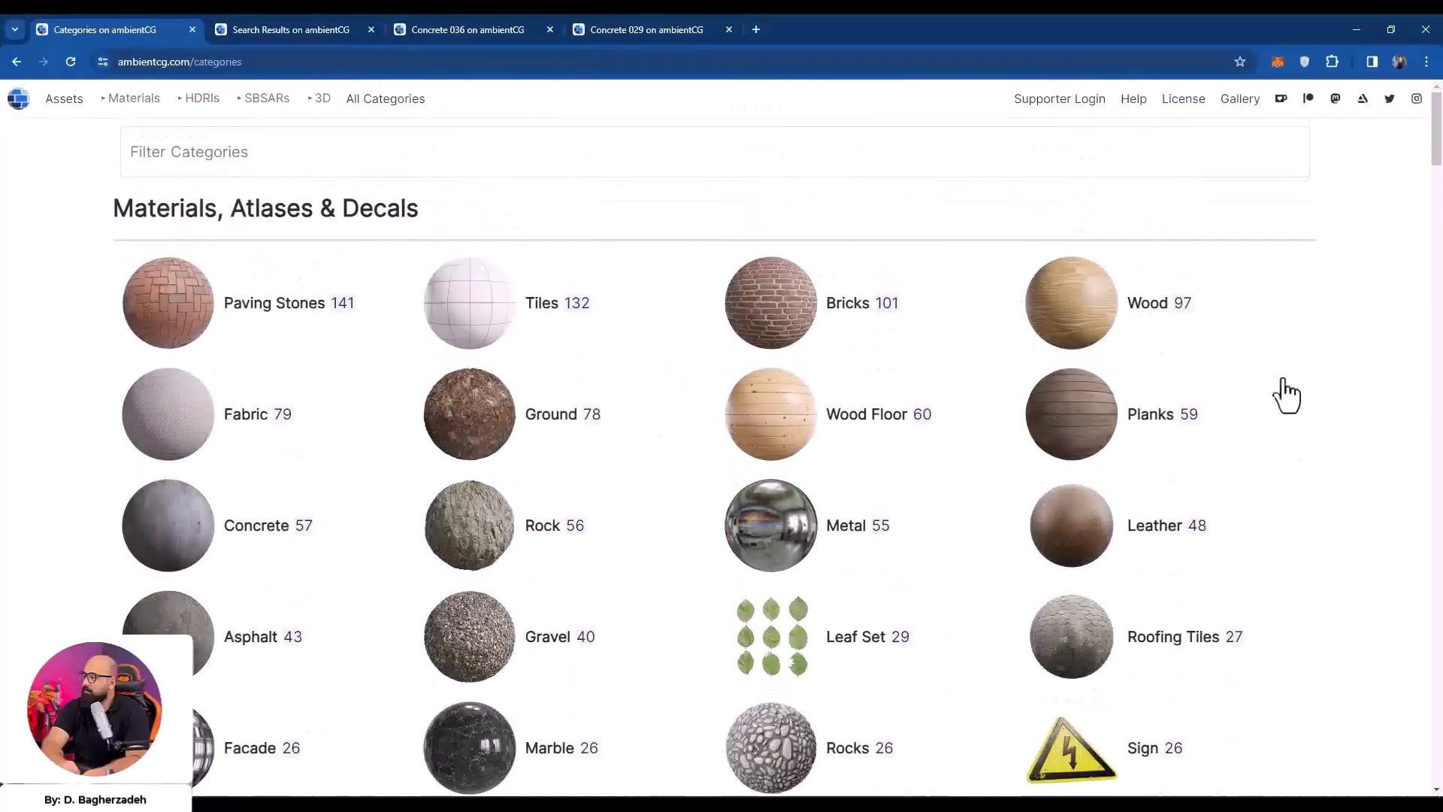
scroll(1224, 467, "down", 3)
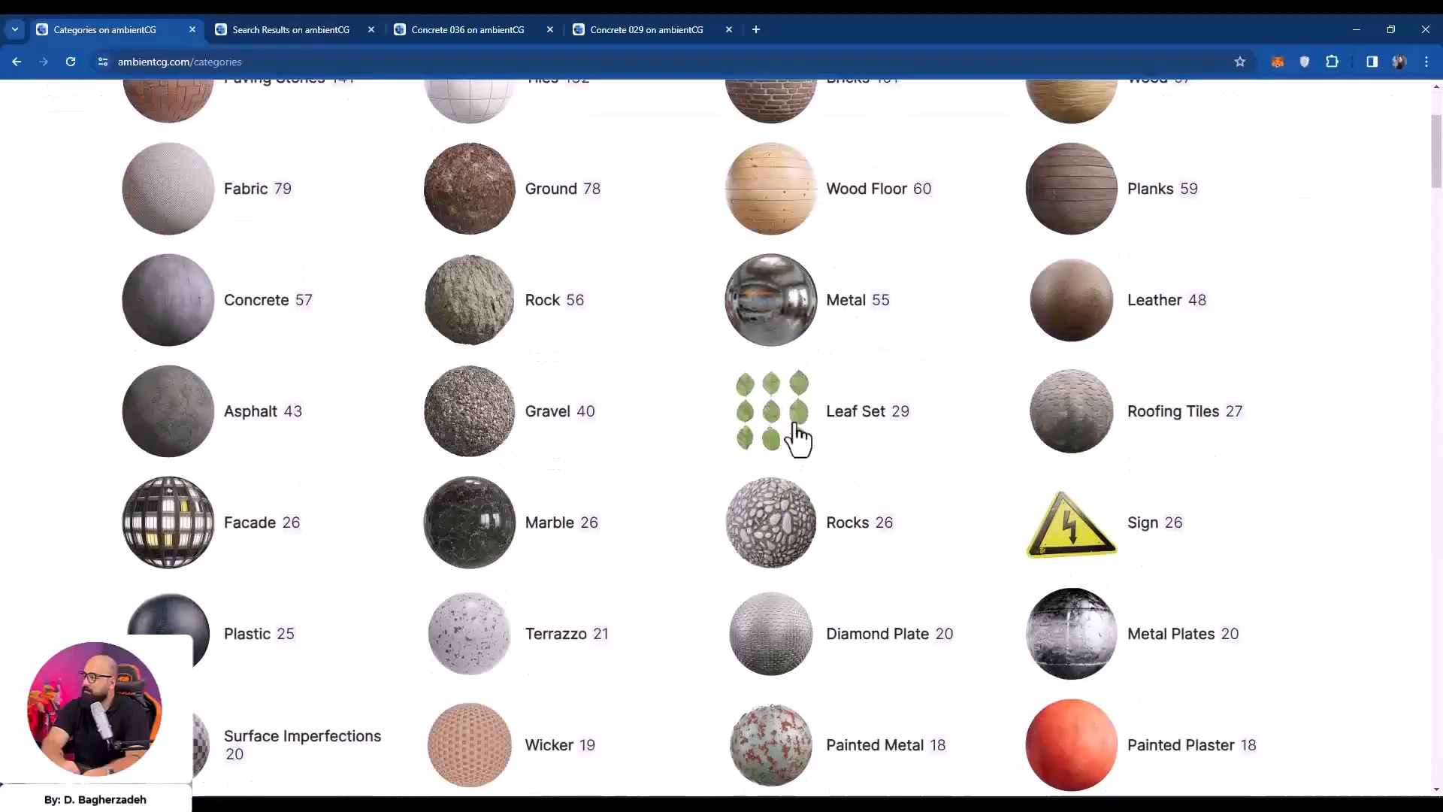
scroll(310, 313, "down", 1)
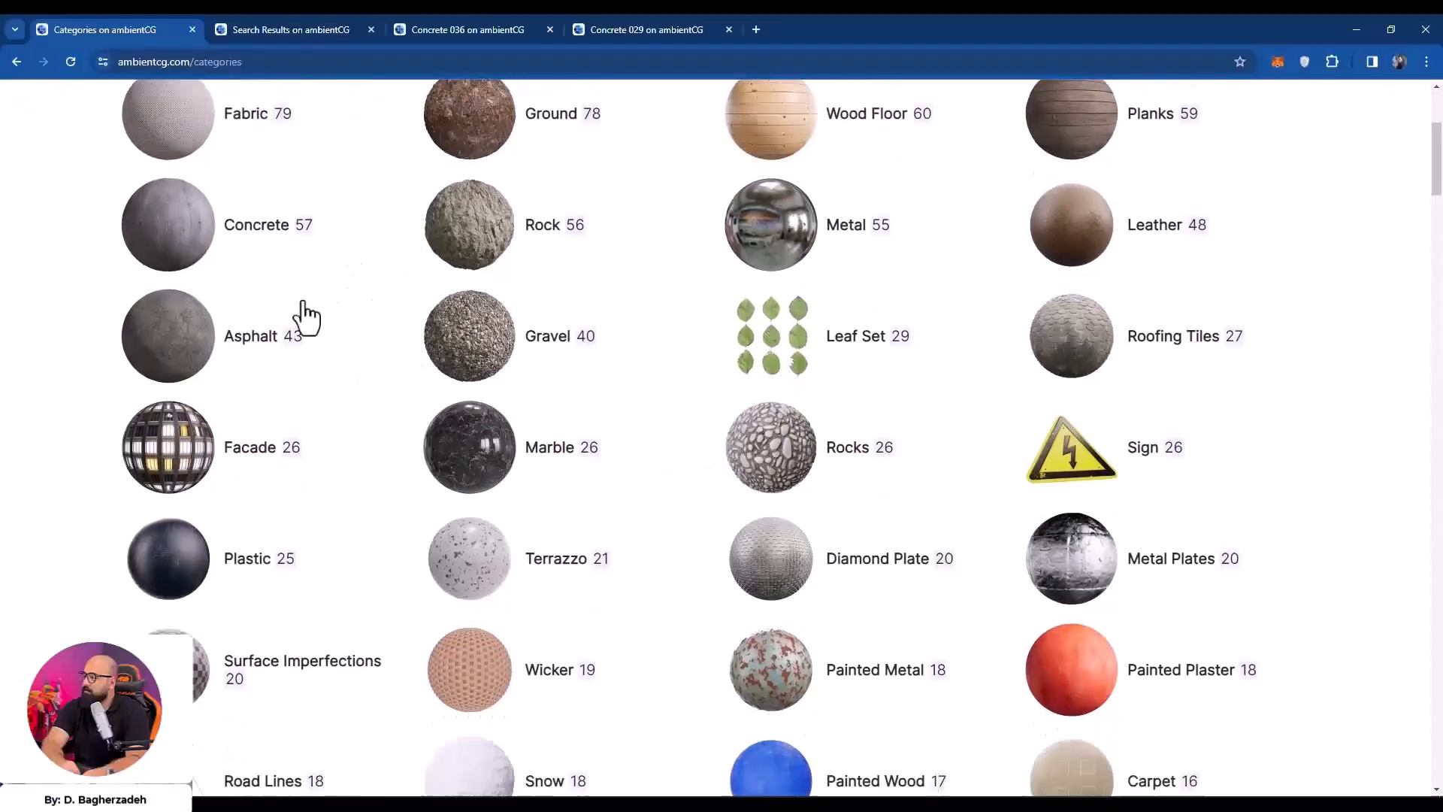
scroll(994, 386, "down", 1)
scroll(994, 386, "down", 8)
scroll(931, 376, "up", 13)
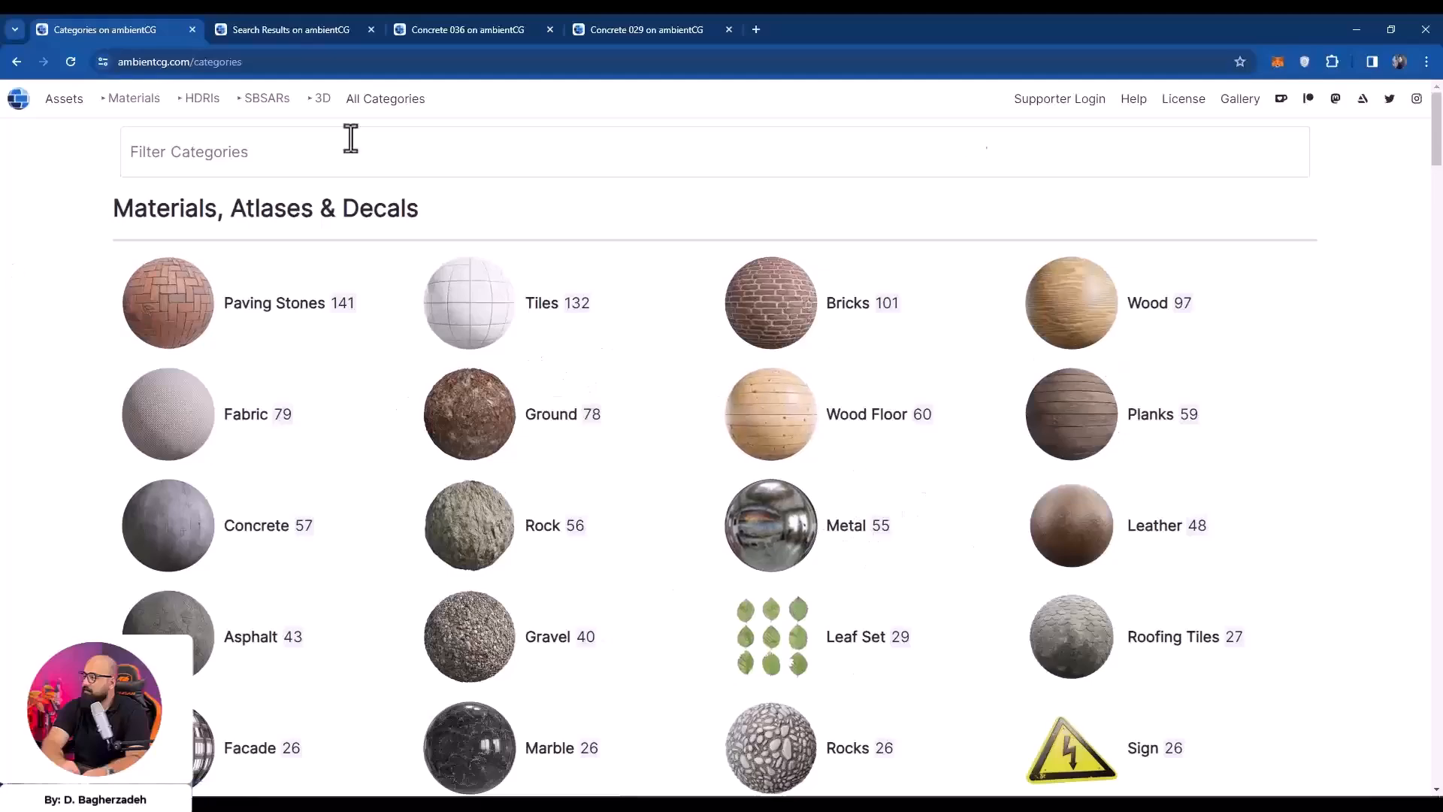
Review the Concrete category results and the Concrete 036 and Concrete 029 material pages
left_click(321, 32)
scroll(599, 522, "up", 3)
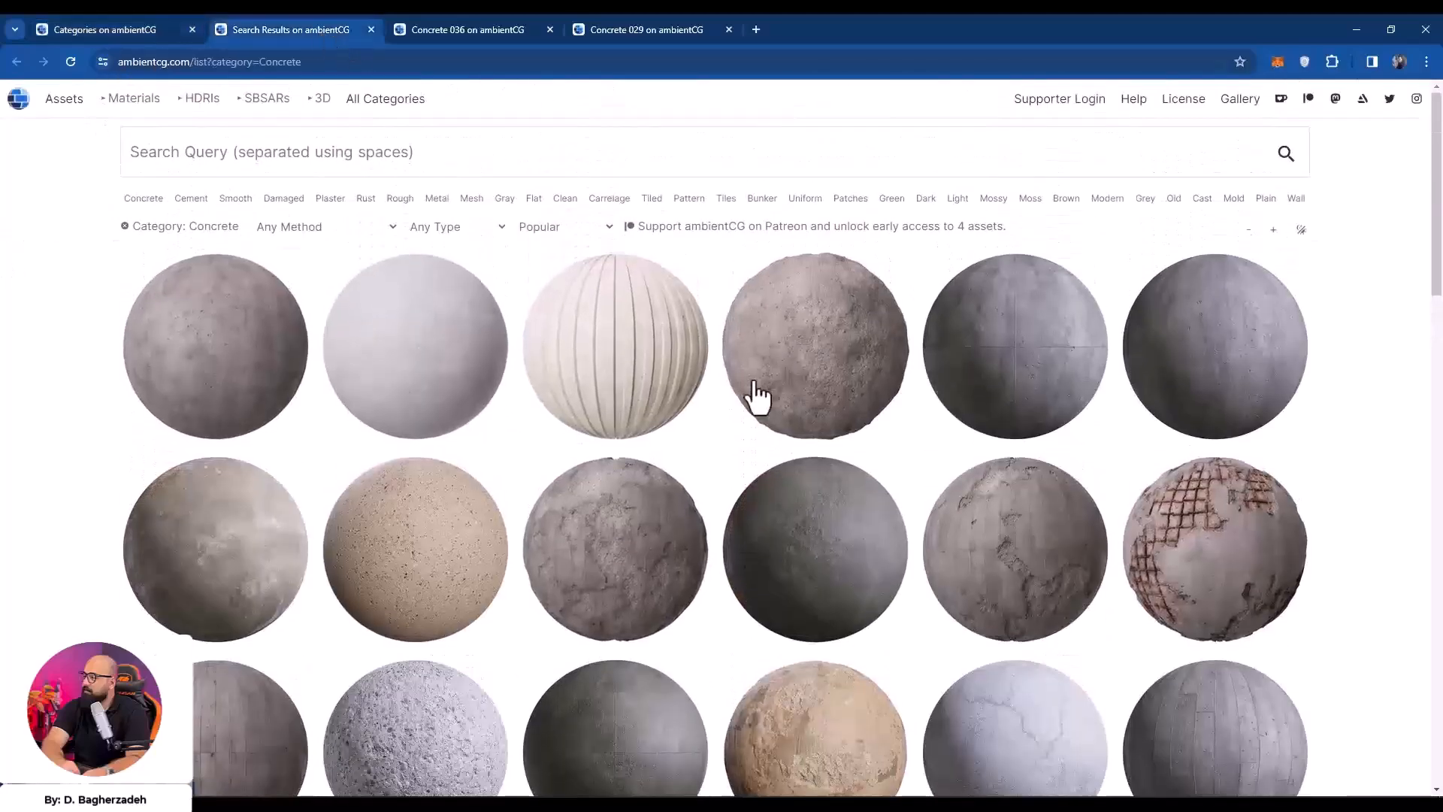
left_click(435, 29)
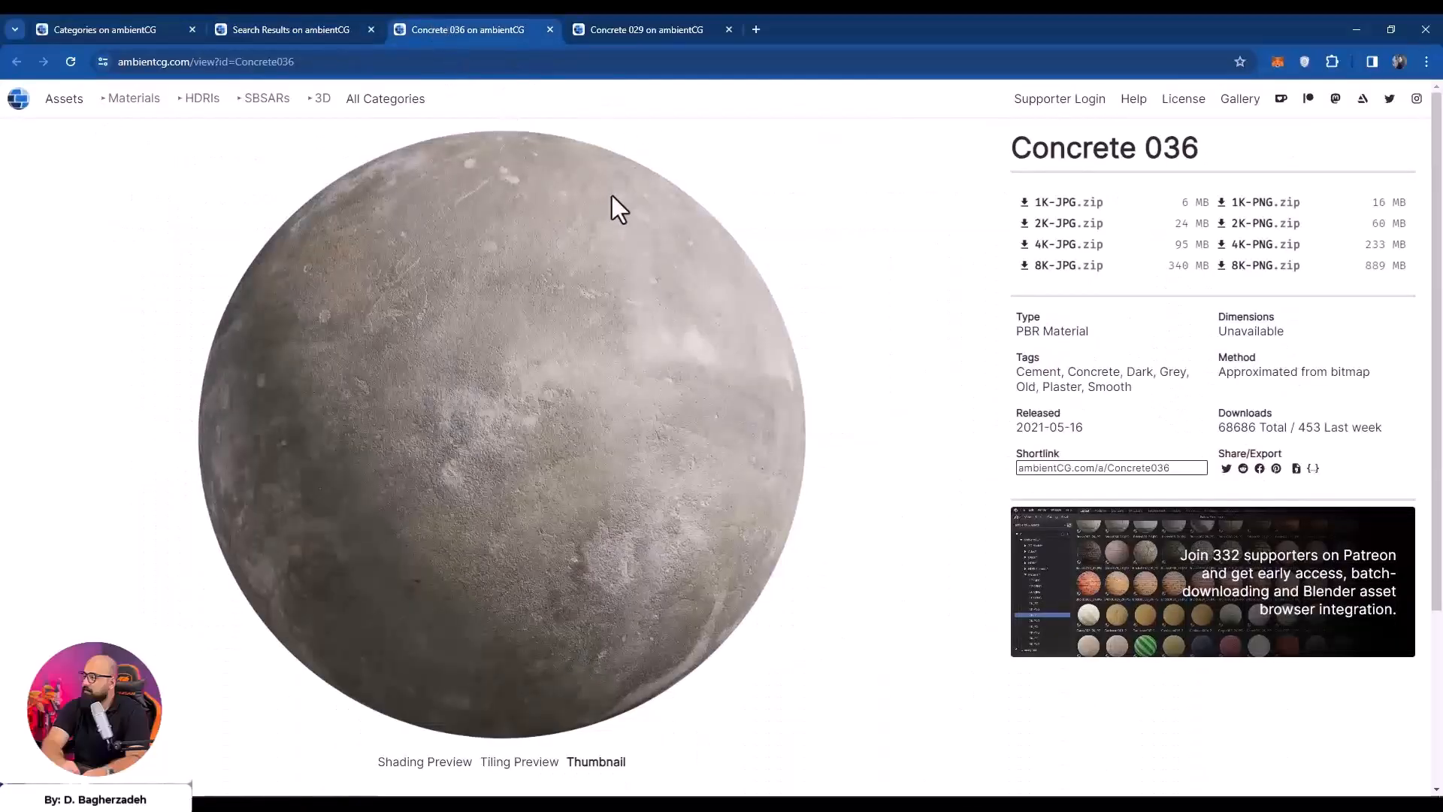
left_click(606, 33)
left_click(316, 30)
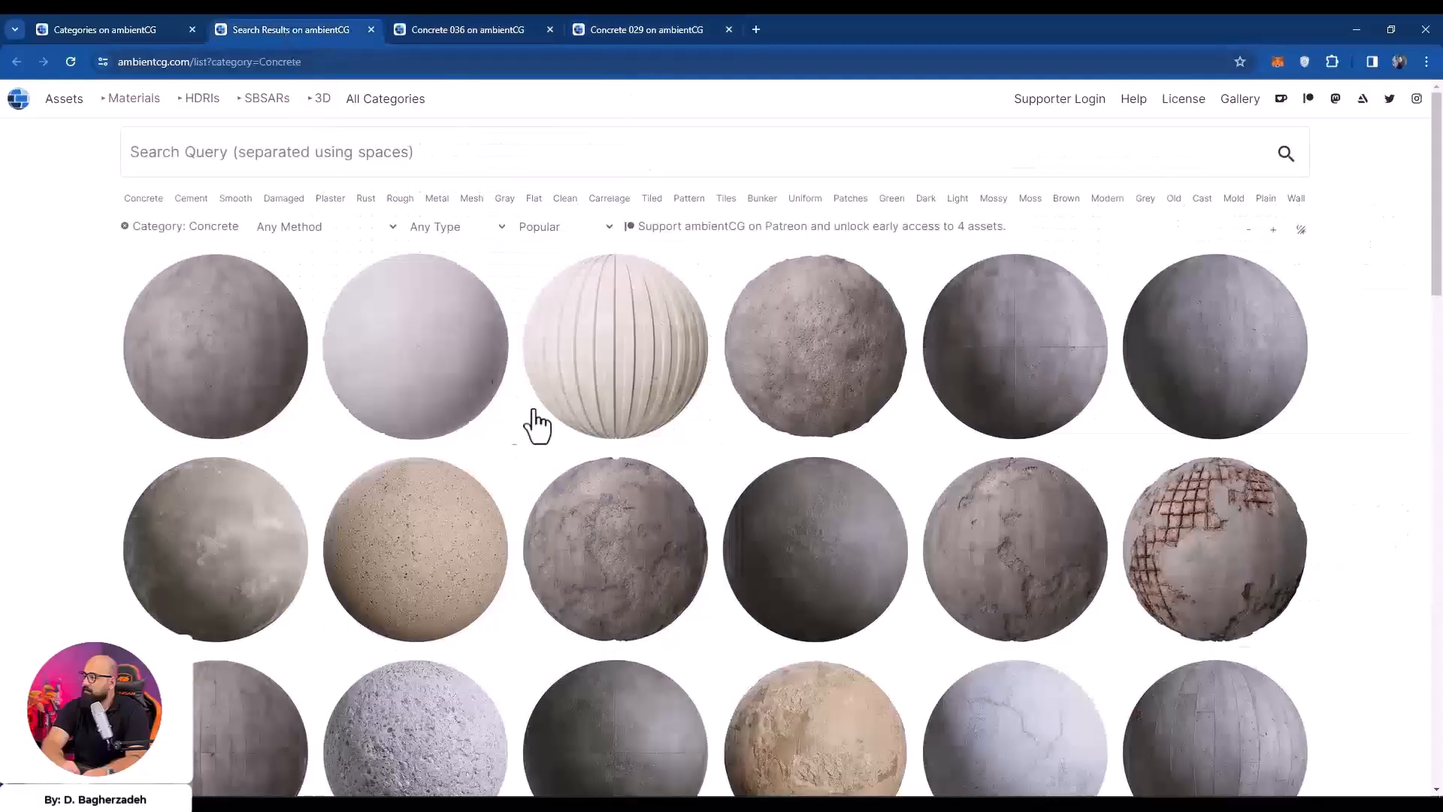
scroll(752, 441, "down", 2)
Switch to File Explorer and check the concrete texture maps in the WORKSHOP Family Maps folder
key("alt+Tab")
scroll(442, 395, "down", 2)
scroll(452, 485, "up", 2)
left_click(436, 423)
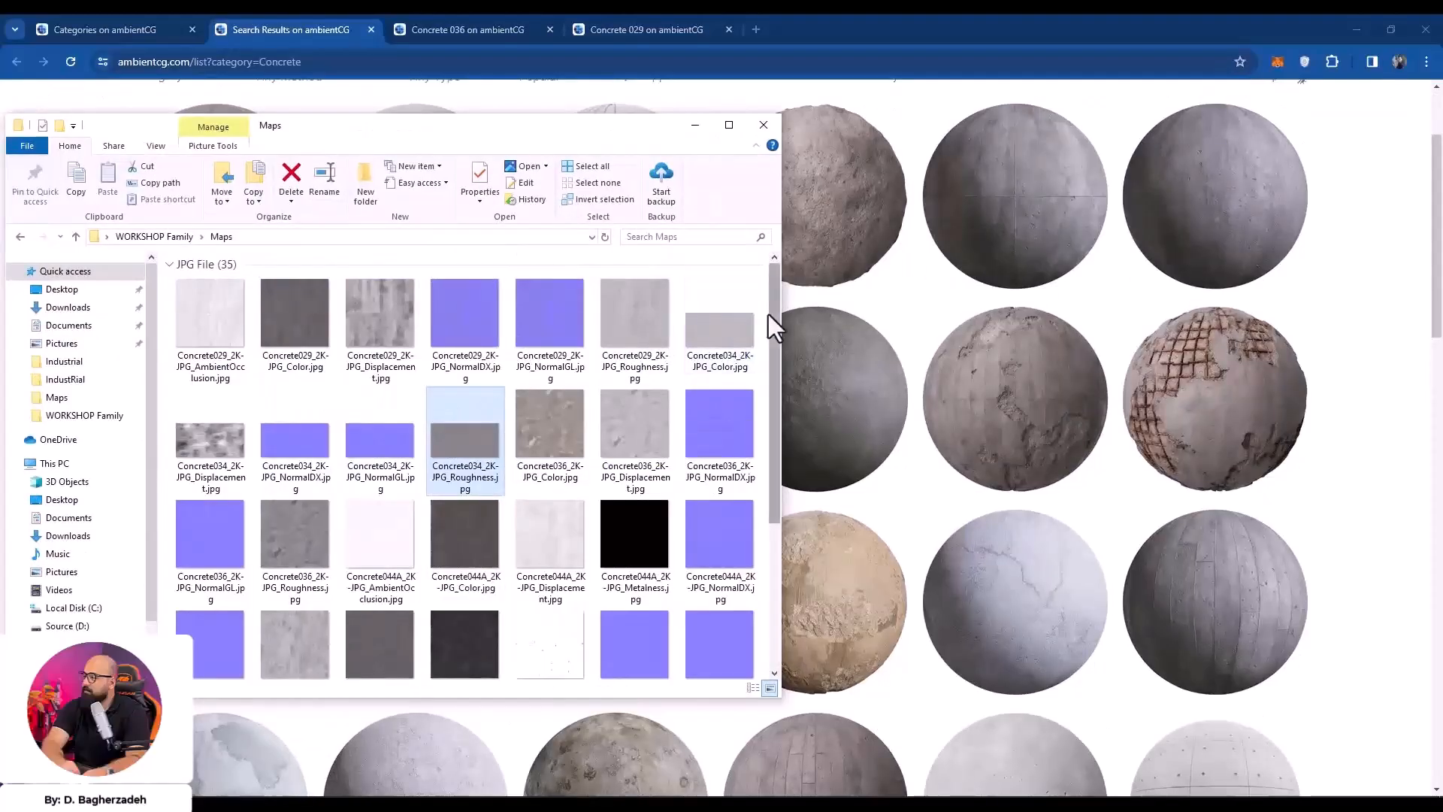
left_click(1353, 31)
left_click_drag(648, 131, 792, 536)
left_click(841, 533)
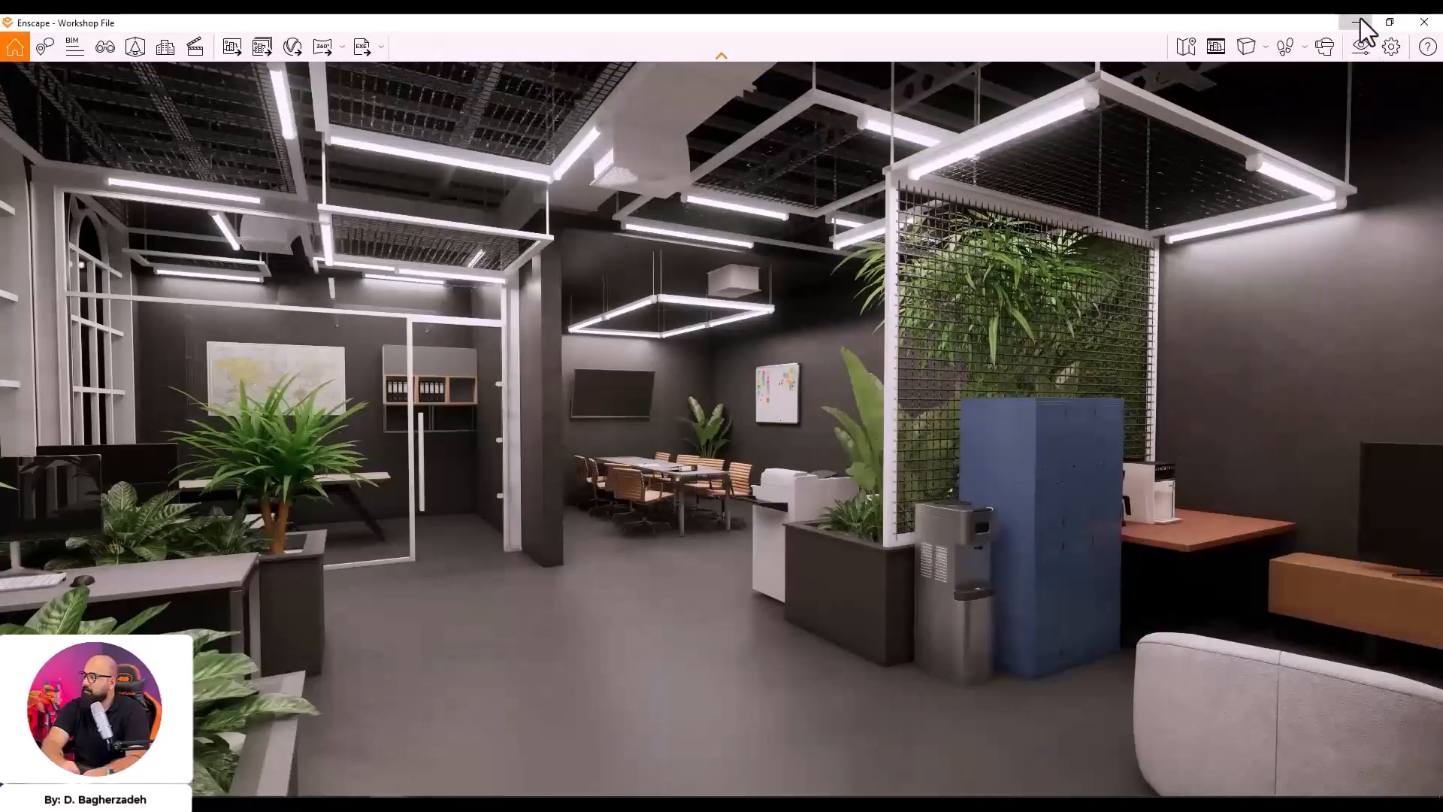
Go back to the ambientCG categories in the browser and browse the Bricks category in a new tab
left_click(226, 802)
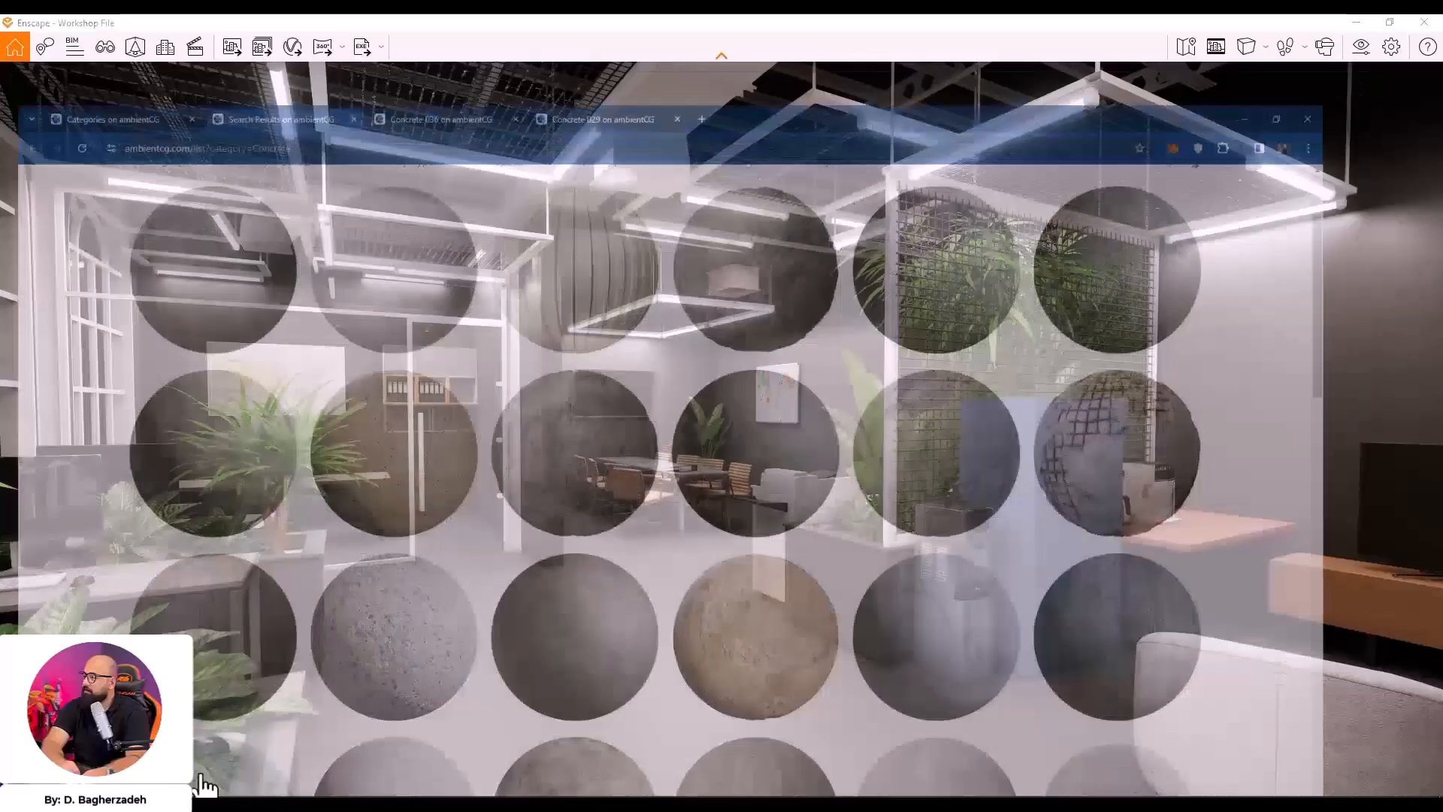
left_click(194, 41)
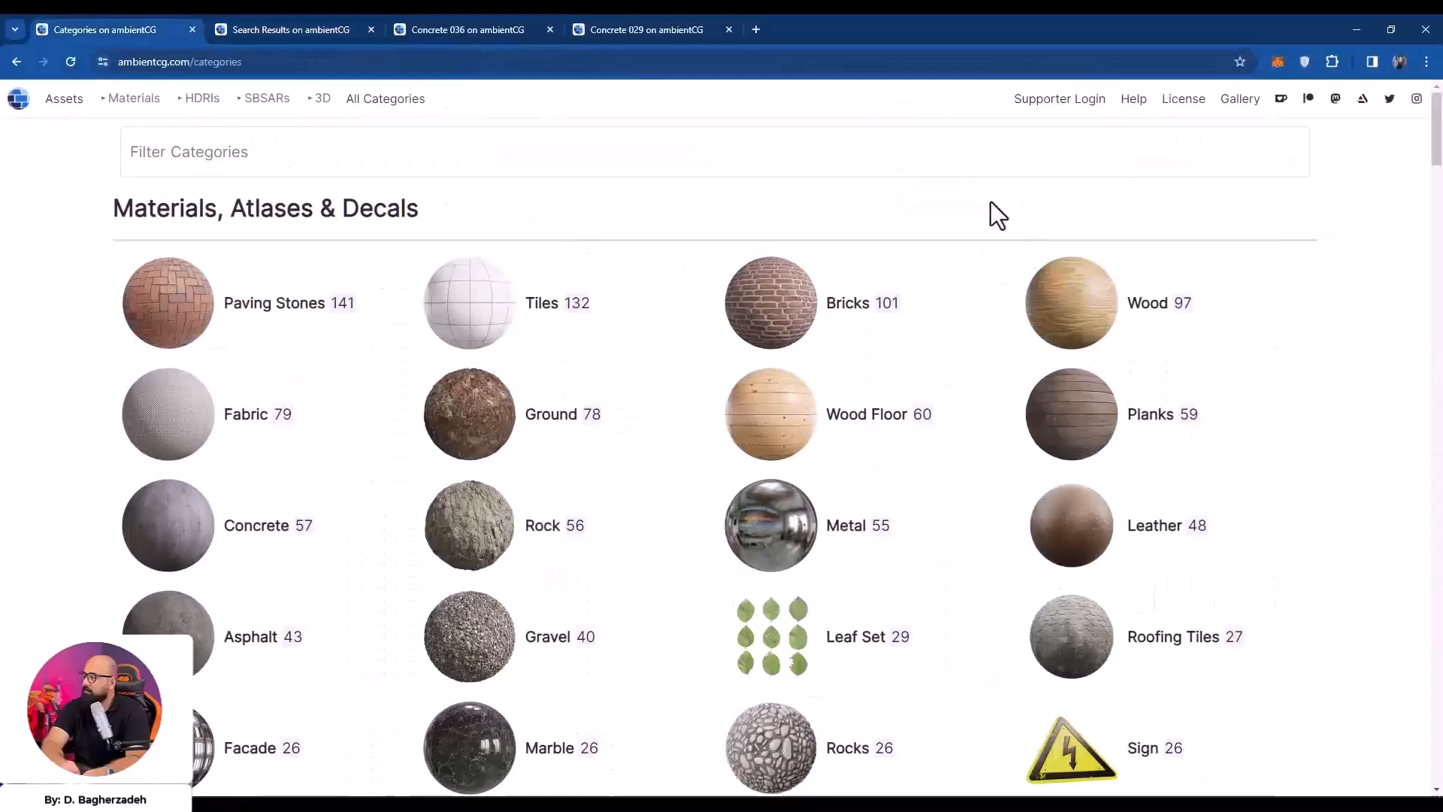
middle_click(737, 299)
left_click(800, 29)
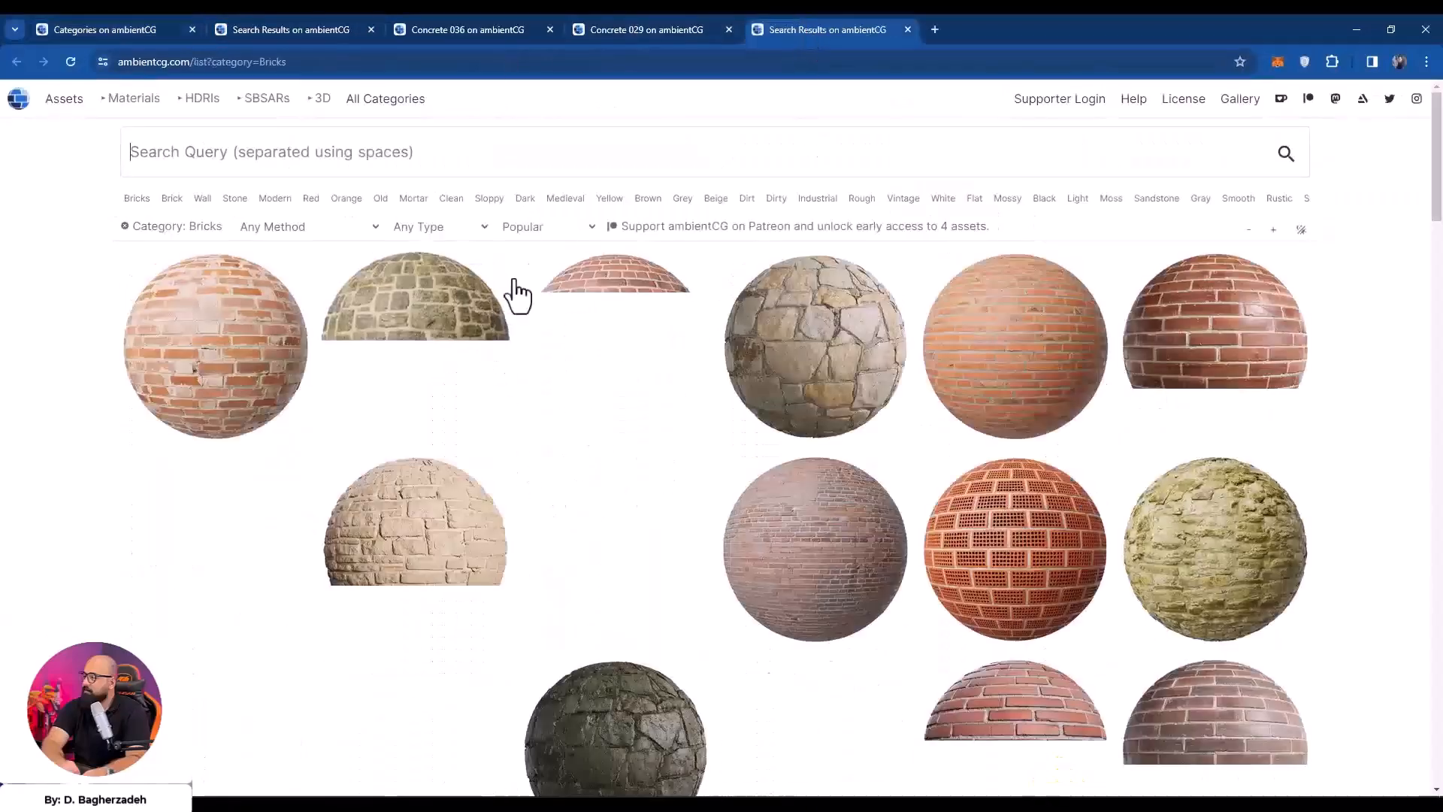
scroll(834, 285, "down", 8)
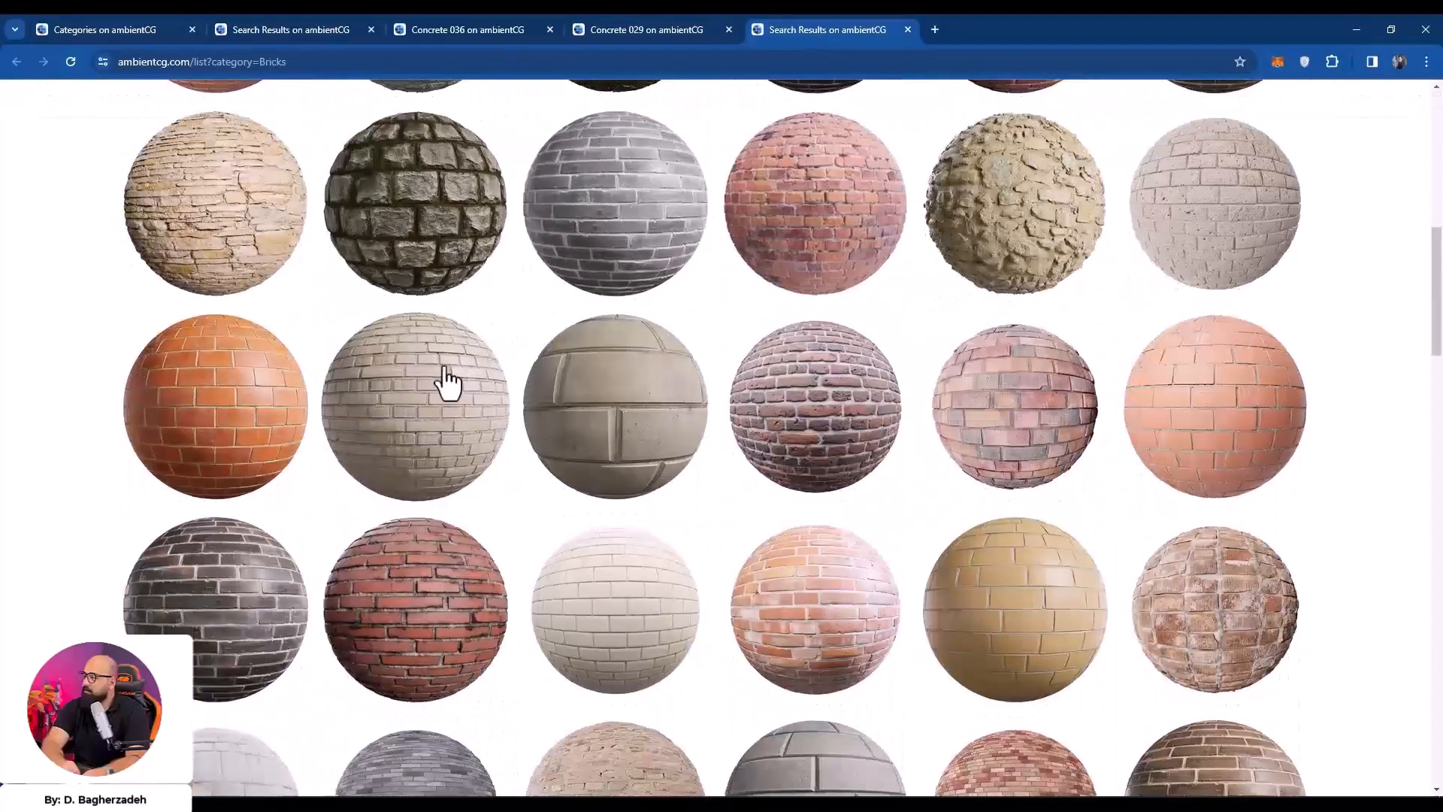
View the Bricks 053 material page in a new tab, then close it and return to the Bricks results
middle_click(444, 399)
left_click(1038, 29)
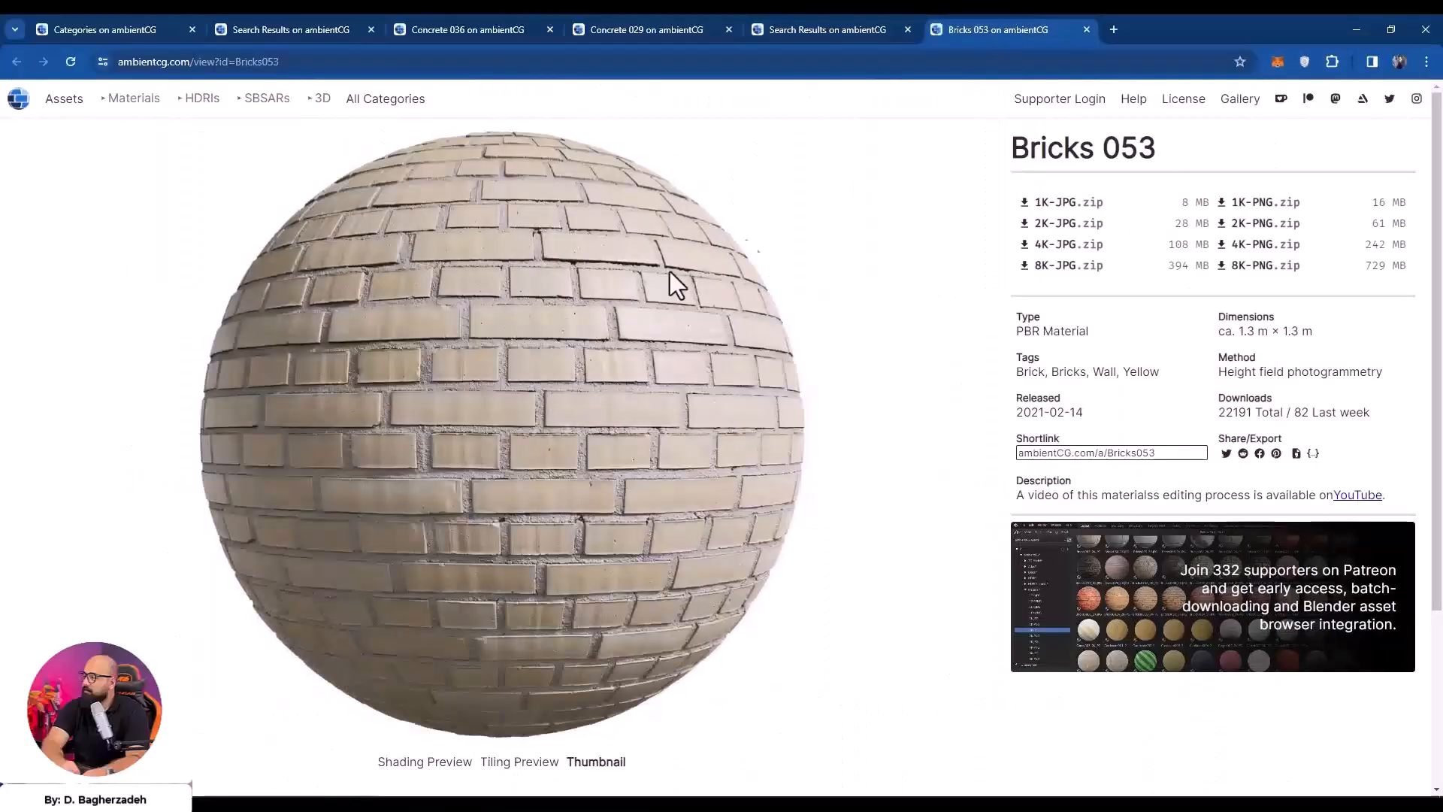
middle_click(1002, 29)
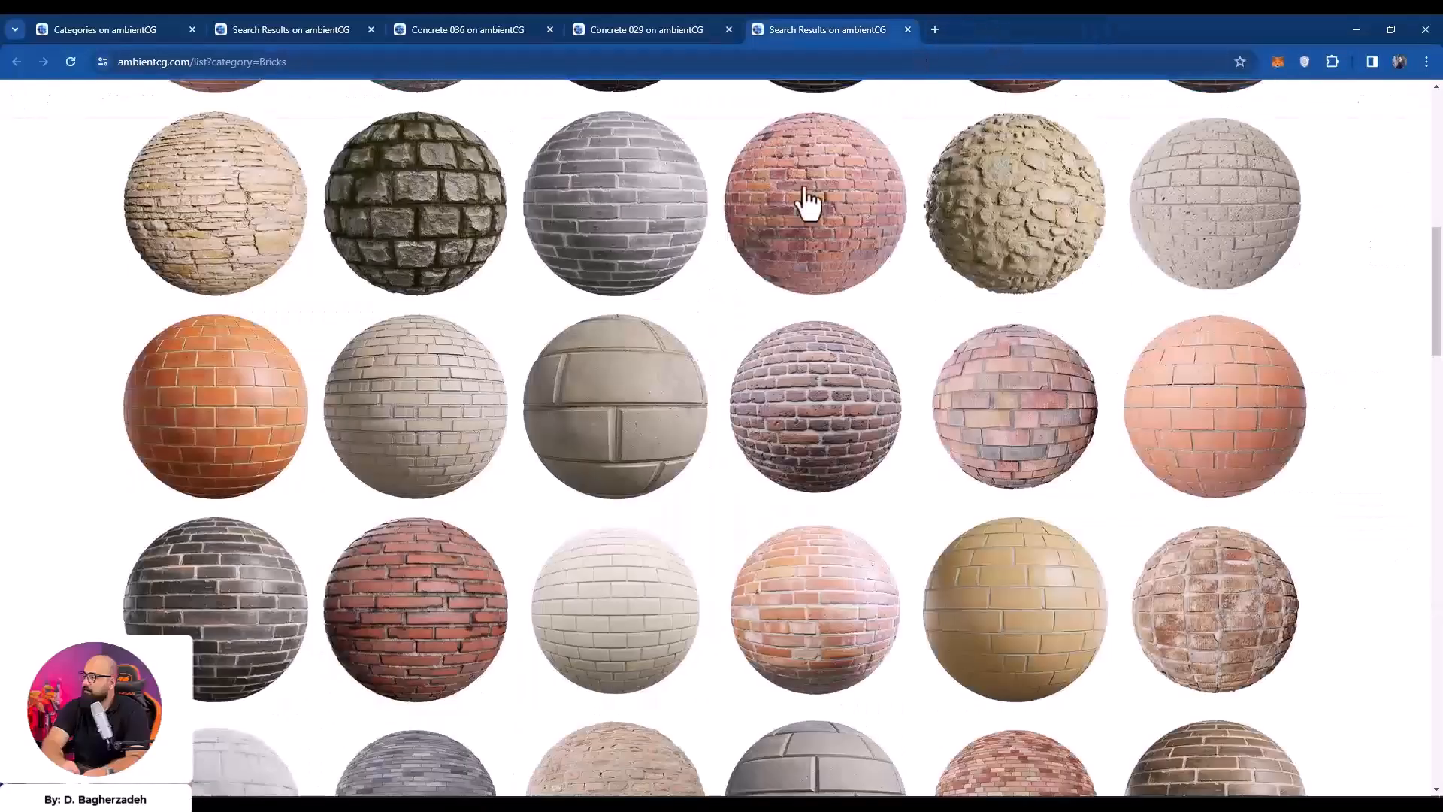
scroll(857, 381, "up", 5)
scroll(1177, 413, "up", 3)
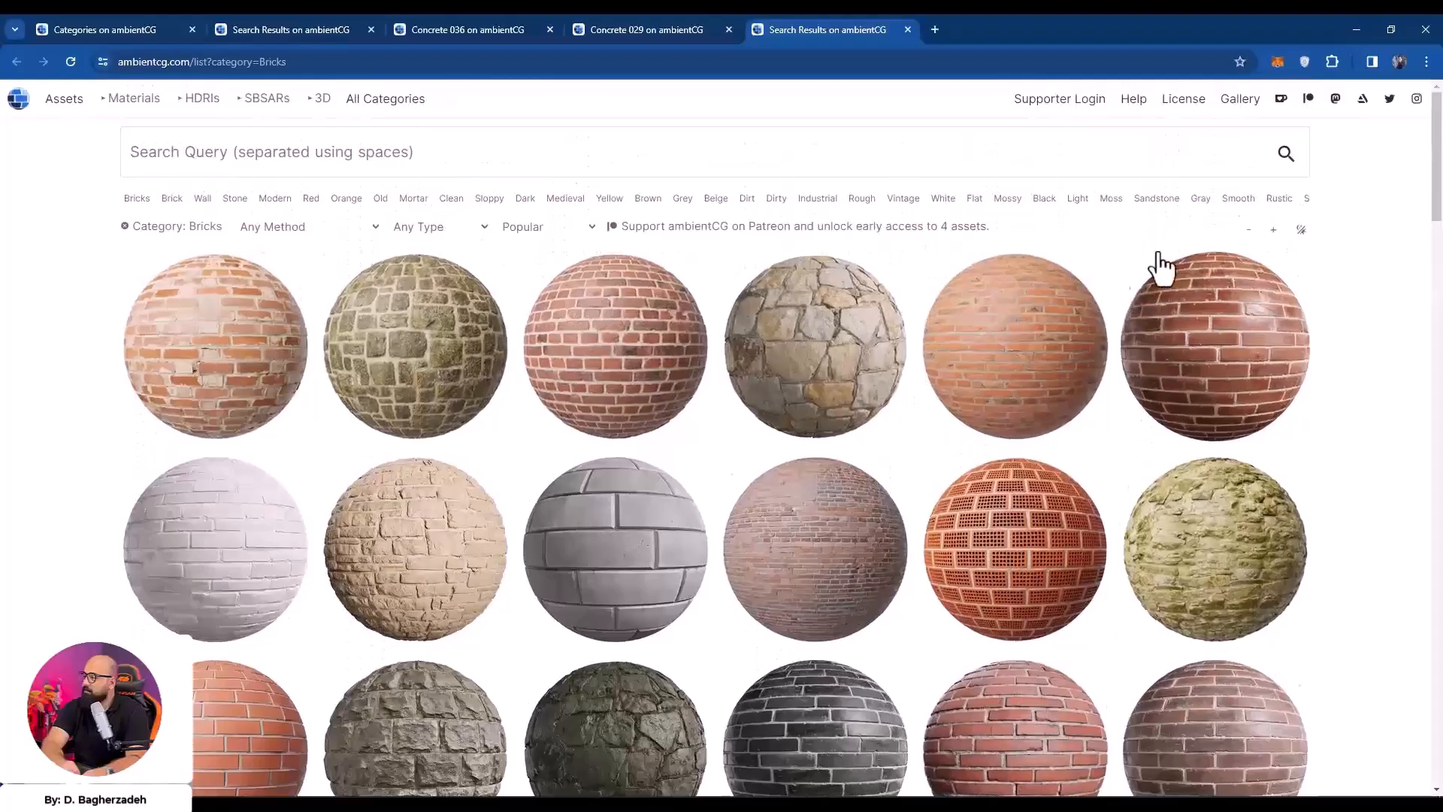
Switch to Revit and select the large Generic - 200mm wall at the building's end in the 3D view
left_click(1357, 29)
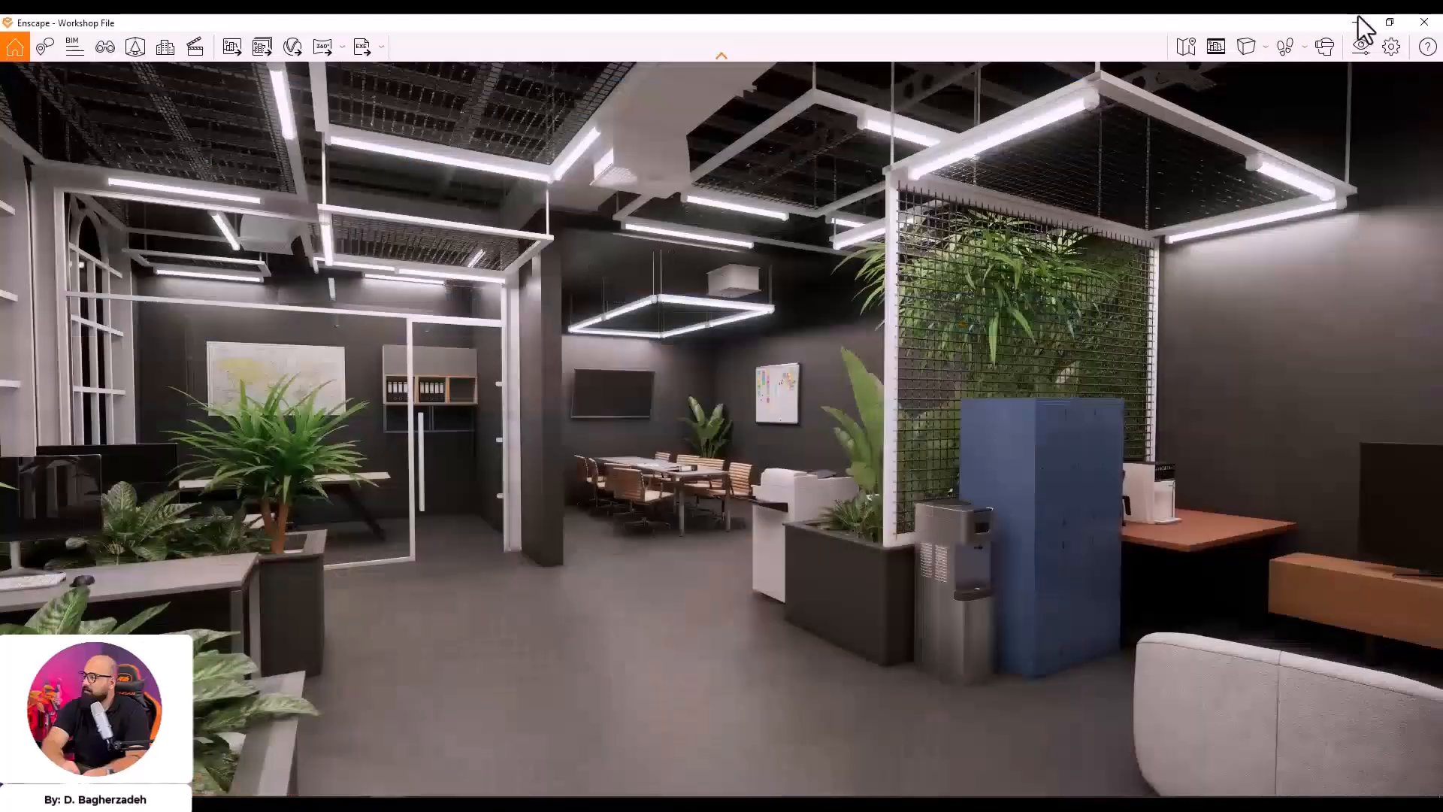
left_click(1359, 19)
middle_click_drag(949, 444, 710, 403, "shift")
left_click(631, 435)
middle_click_drag(631, 435, 753, 540, "shift")
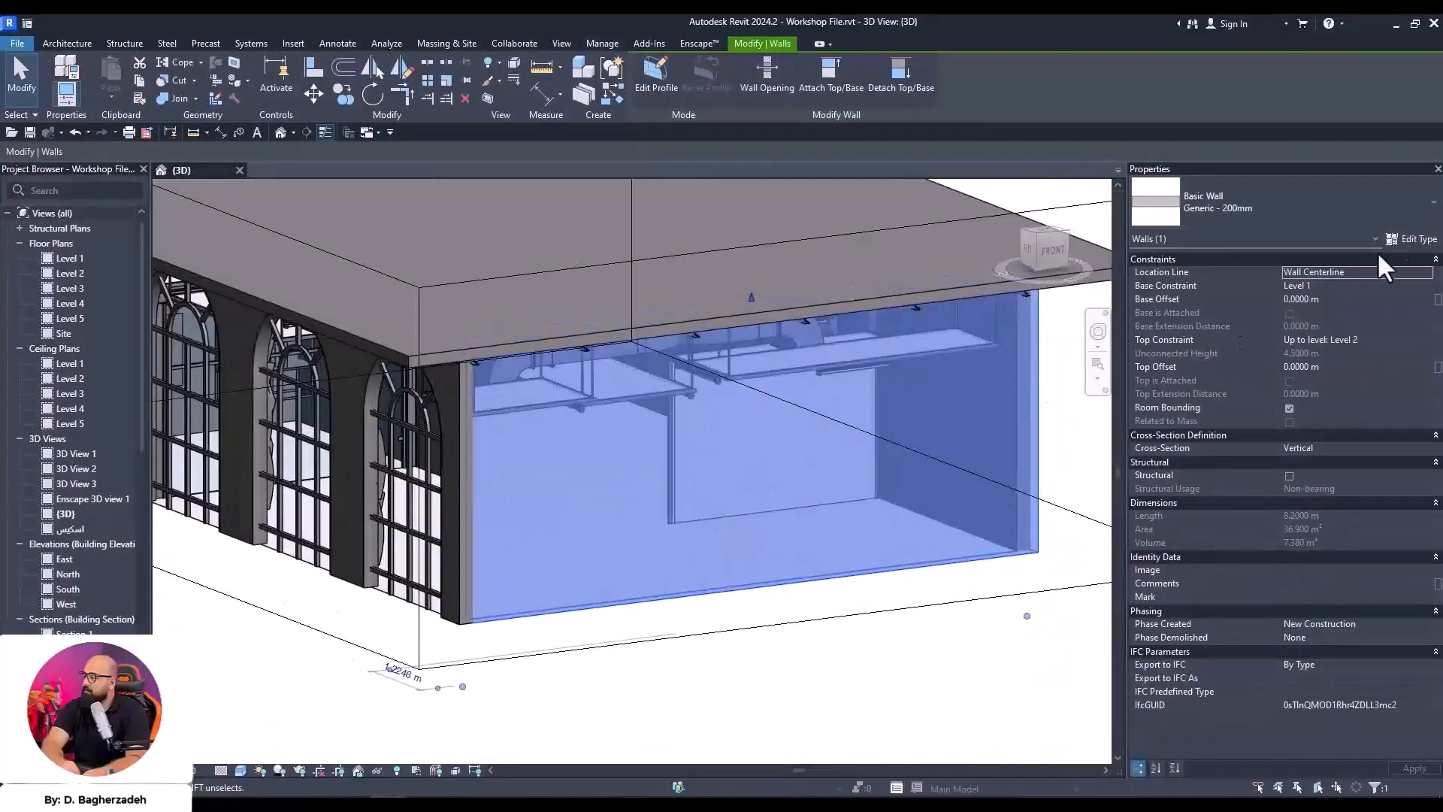
Open the material choice for the Structure layer in the selected wall type's assembly
left_click(1406, 238)
left_click(866, 290)
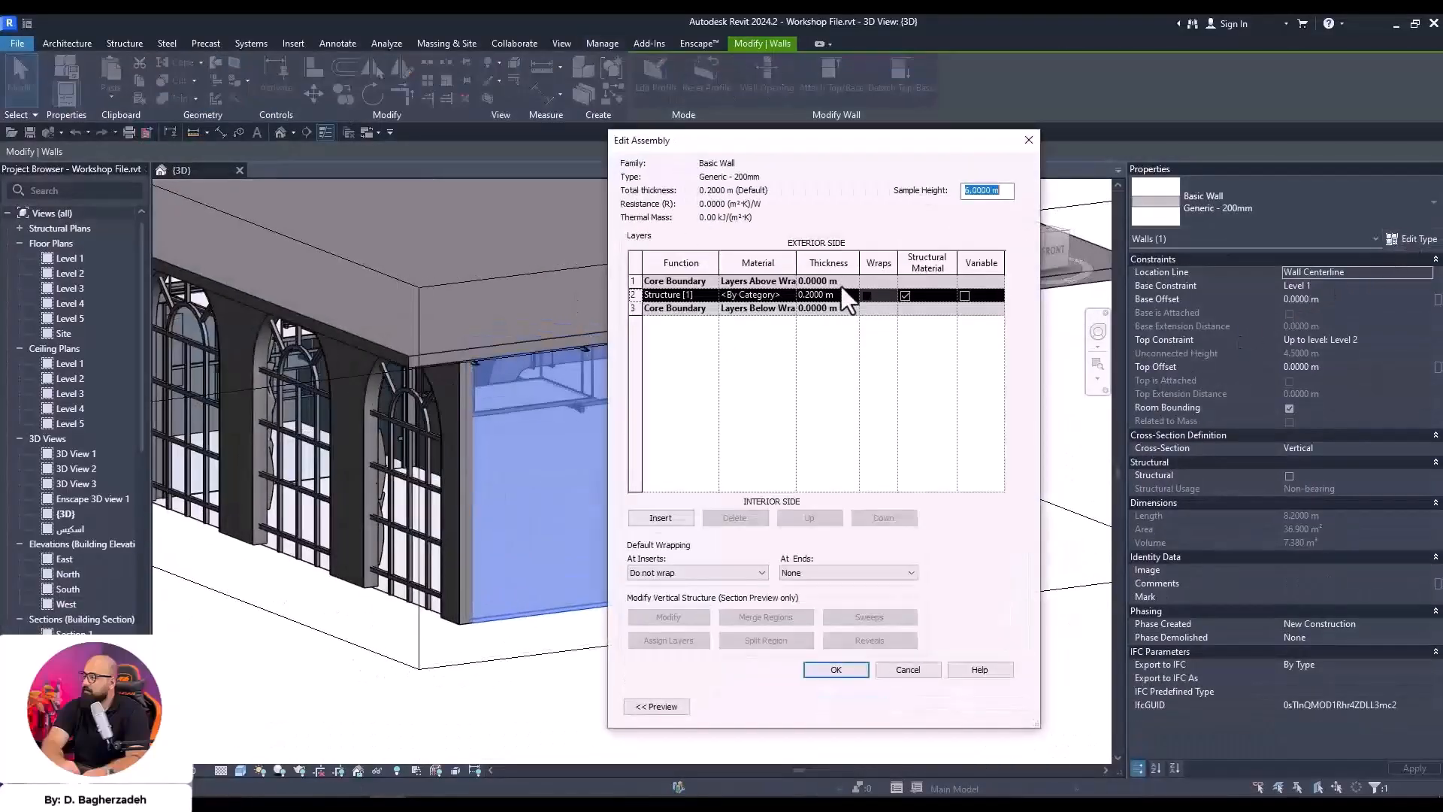
left_click(789, 295)
left_click(790, 295)
Create a new project material and name it "01 wall main"
left_click(247, 641)
left_click(252, 659)
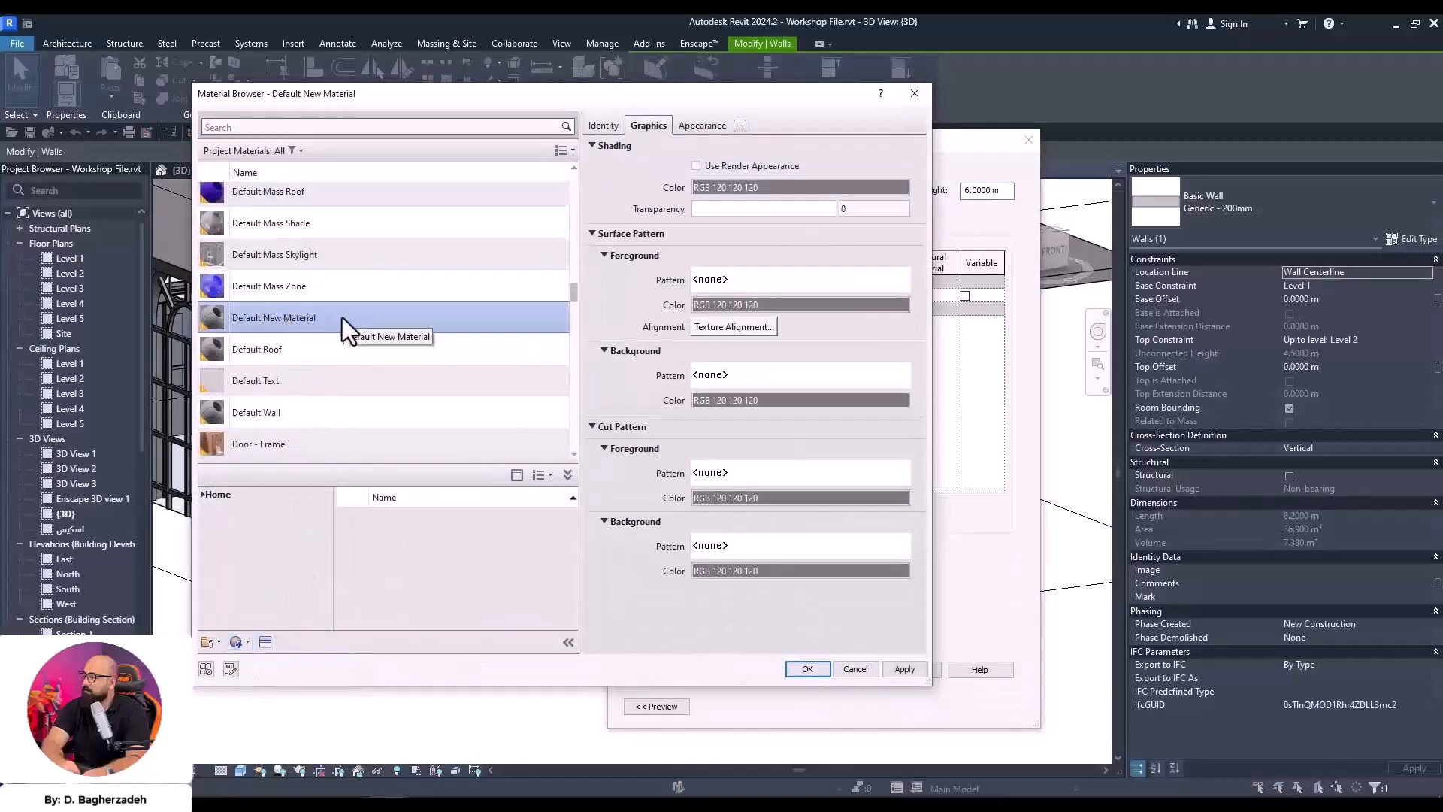
right_click(284, 322)
left_click(328, 380)
type("01")
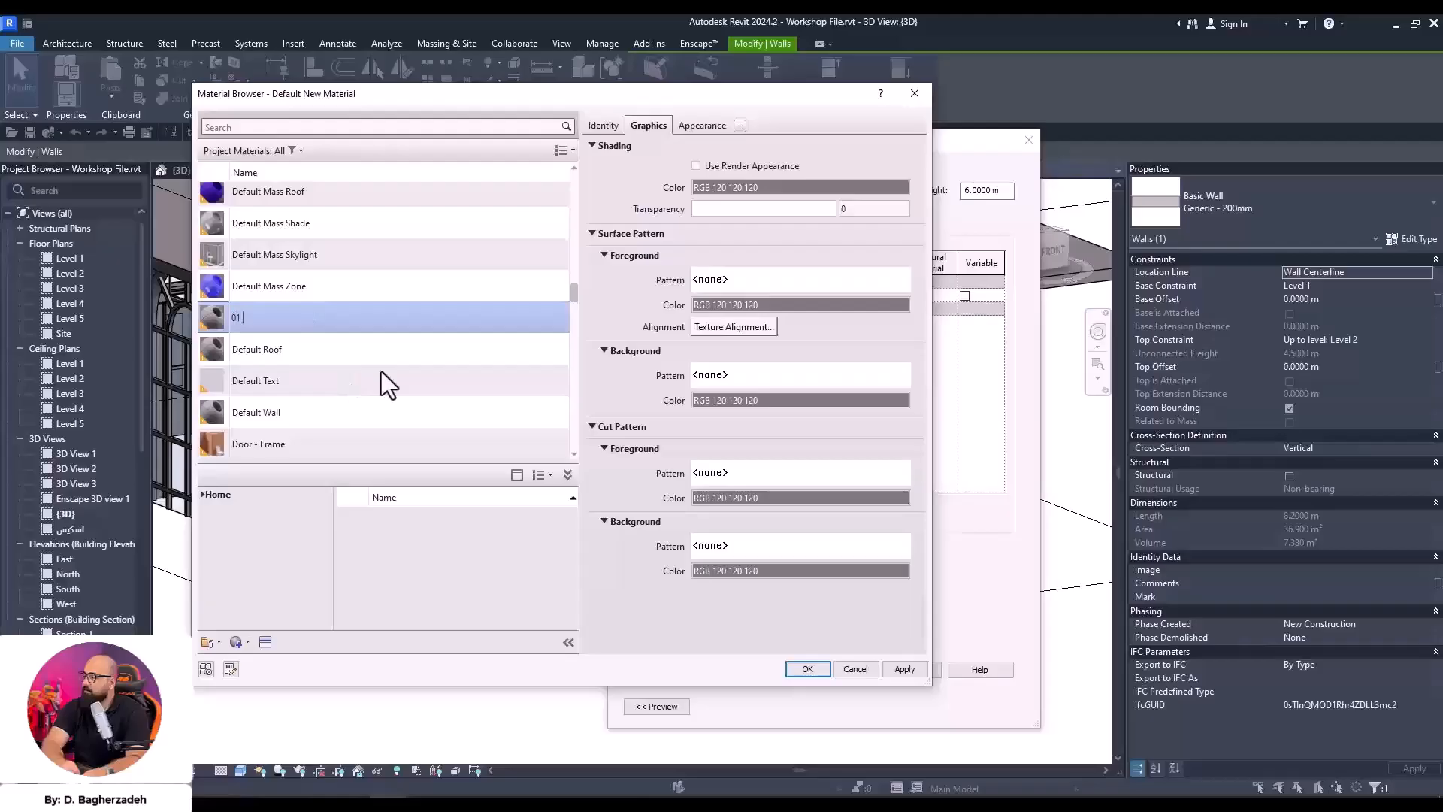
type("wall main")
key("Return")
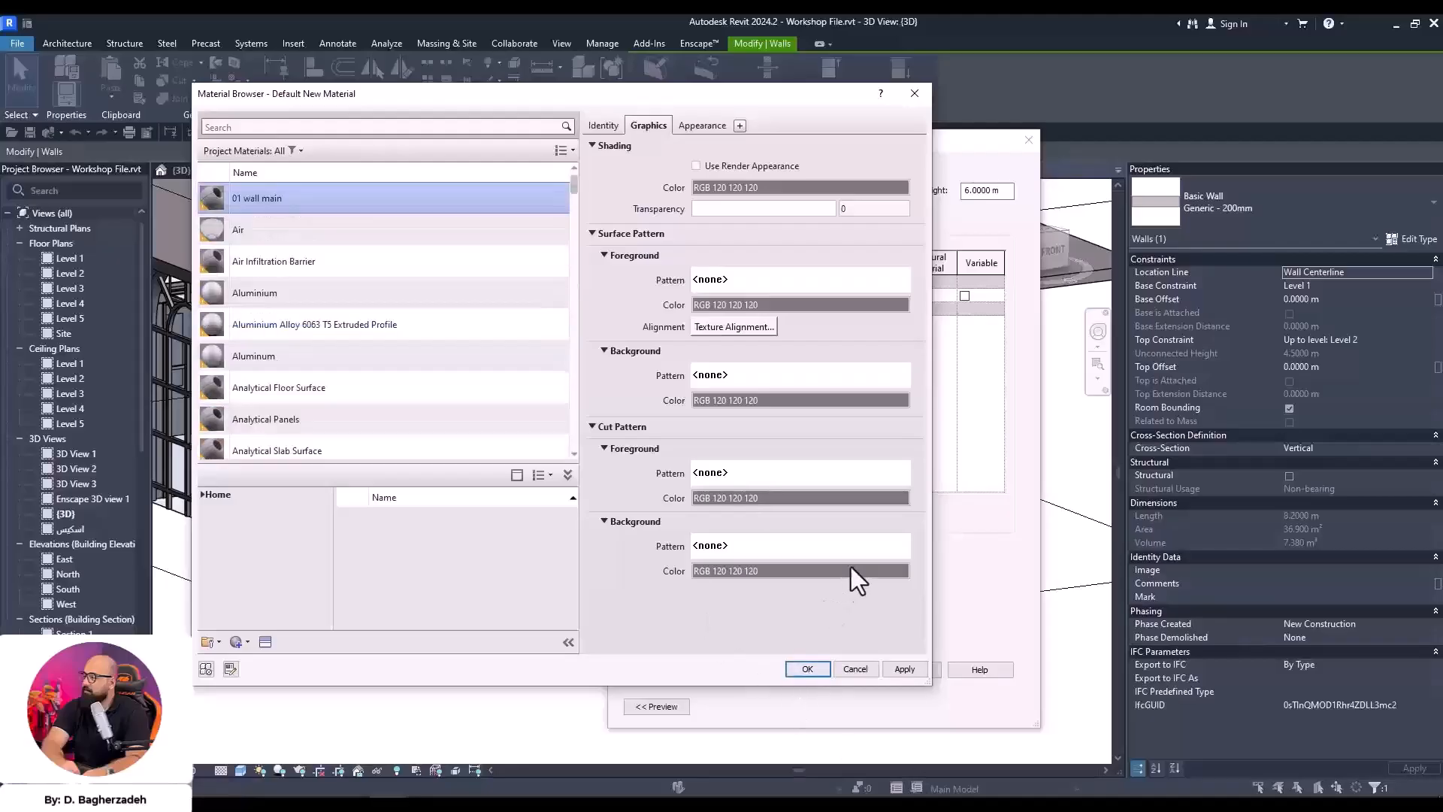
Set the "01 wall main" shading color to RGB 215 215 215 and accept the material for the Generic - 200mm wall type
left_click(747, 188)
left_click_drag(730, 301, 728, 297)
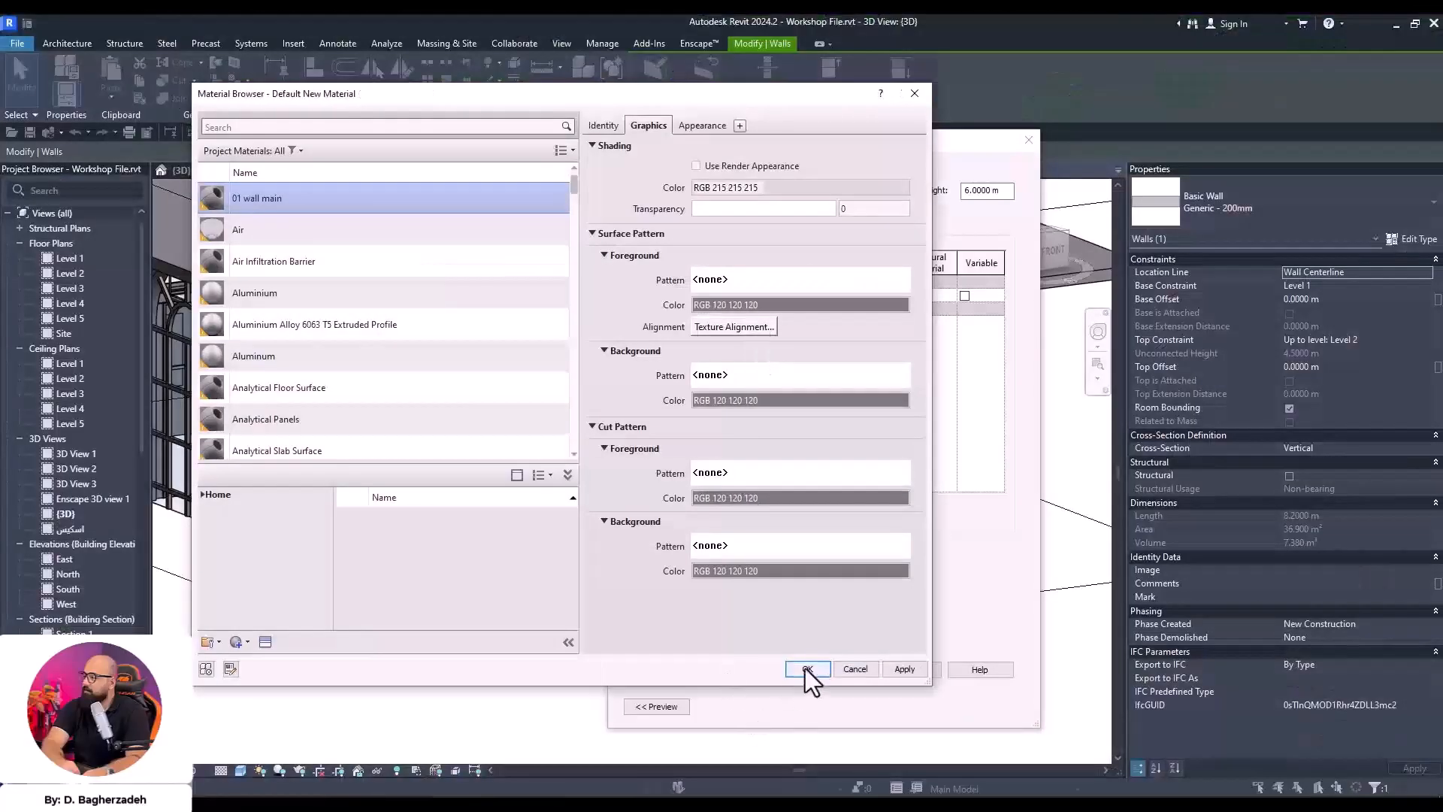
left_click(807, 669)
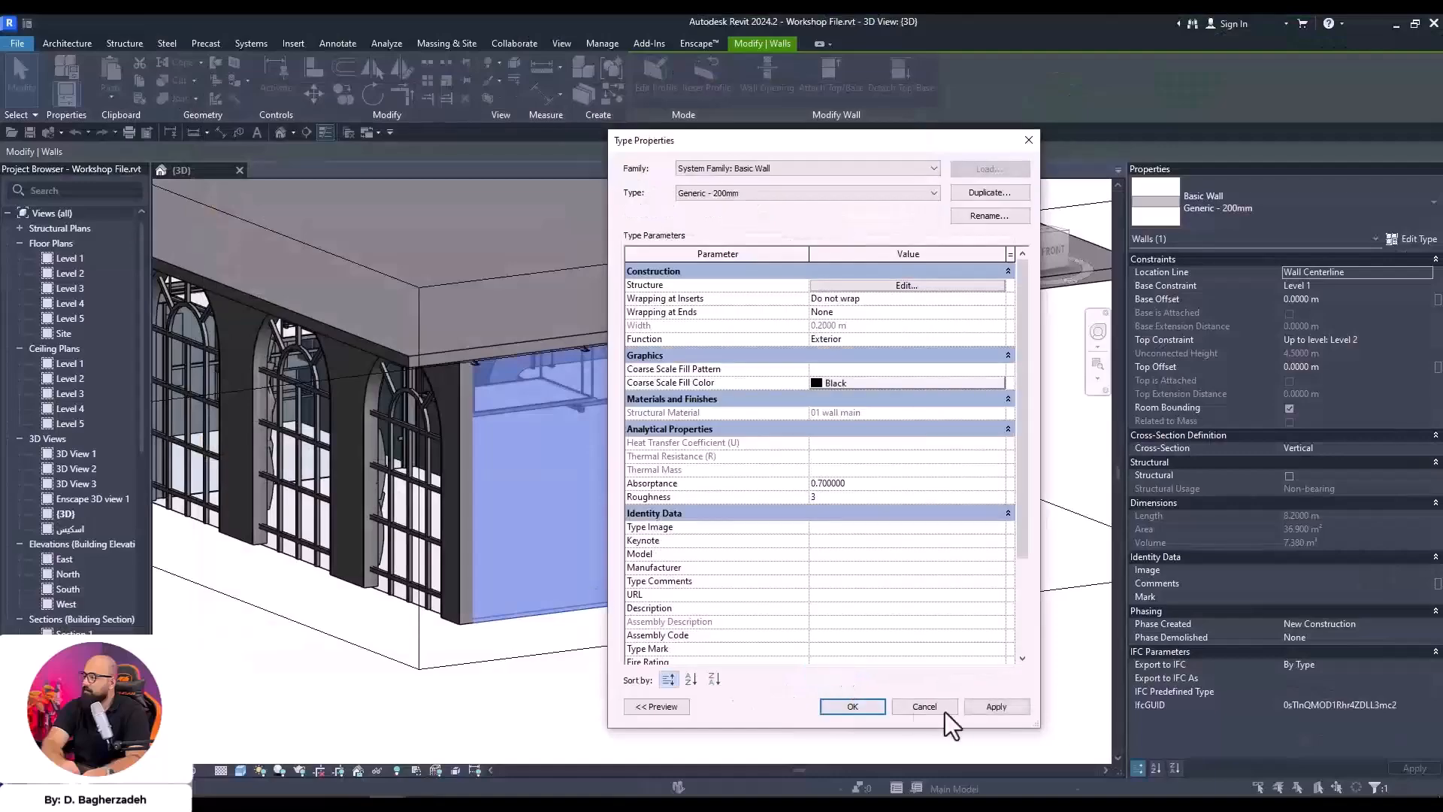
left_click(853, 706)
Extend the underside of the 3D view's section box downward until it encloses the building's floor slab
scroll(676, 620, "down", 5)
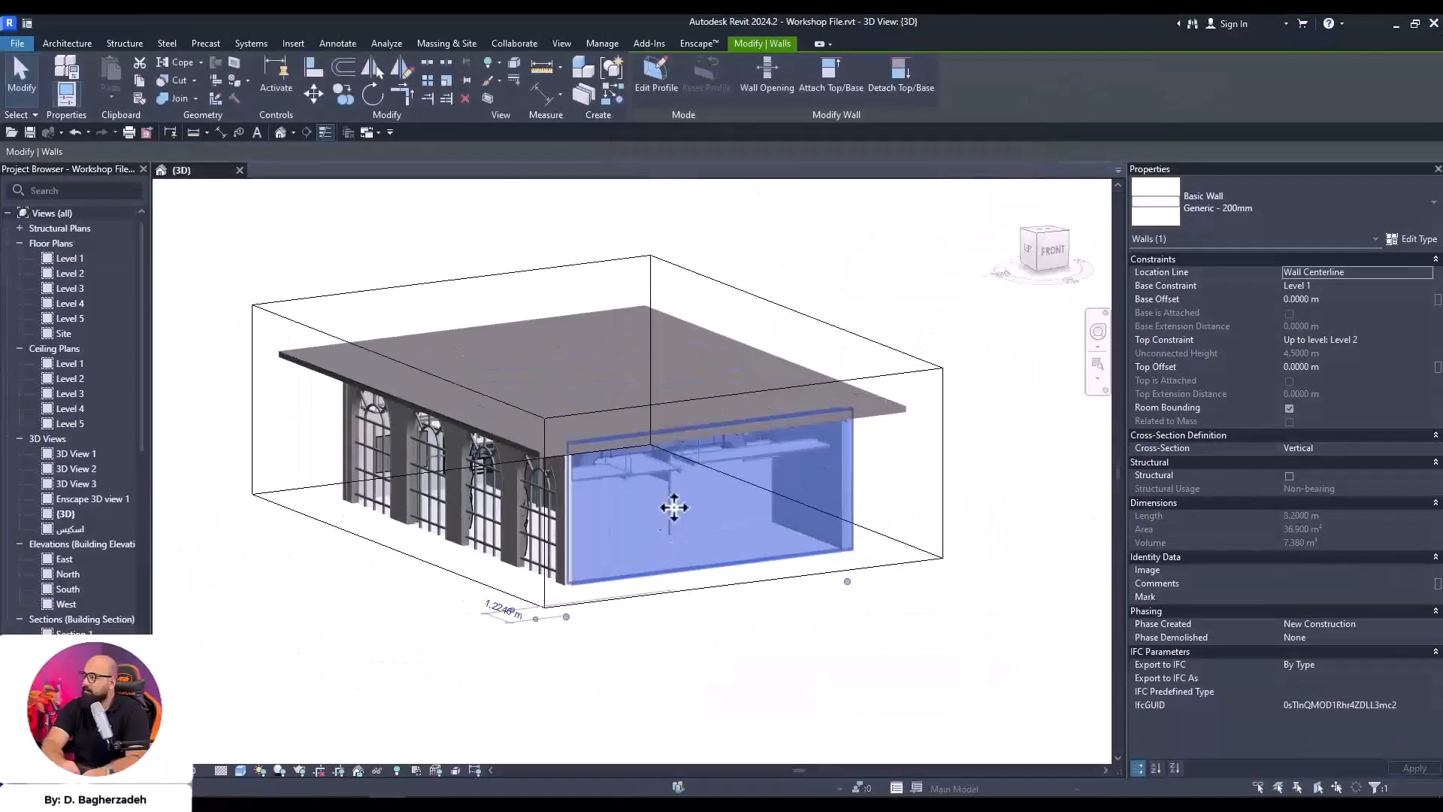
left_click(894, 374)
left_click_drag(598, 526, 599, 637)
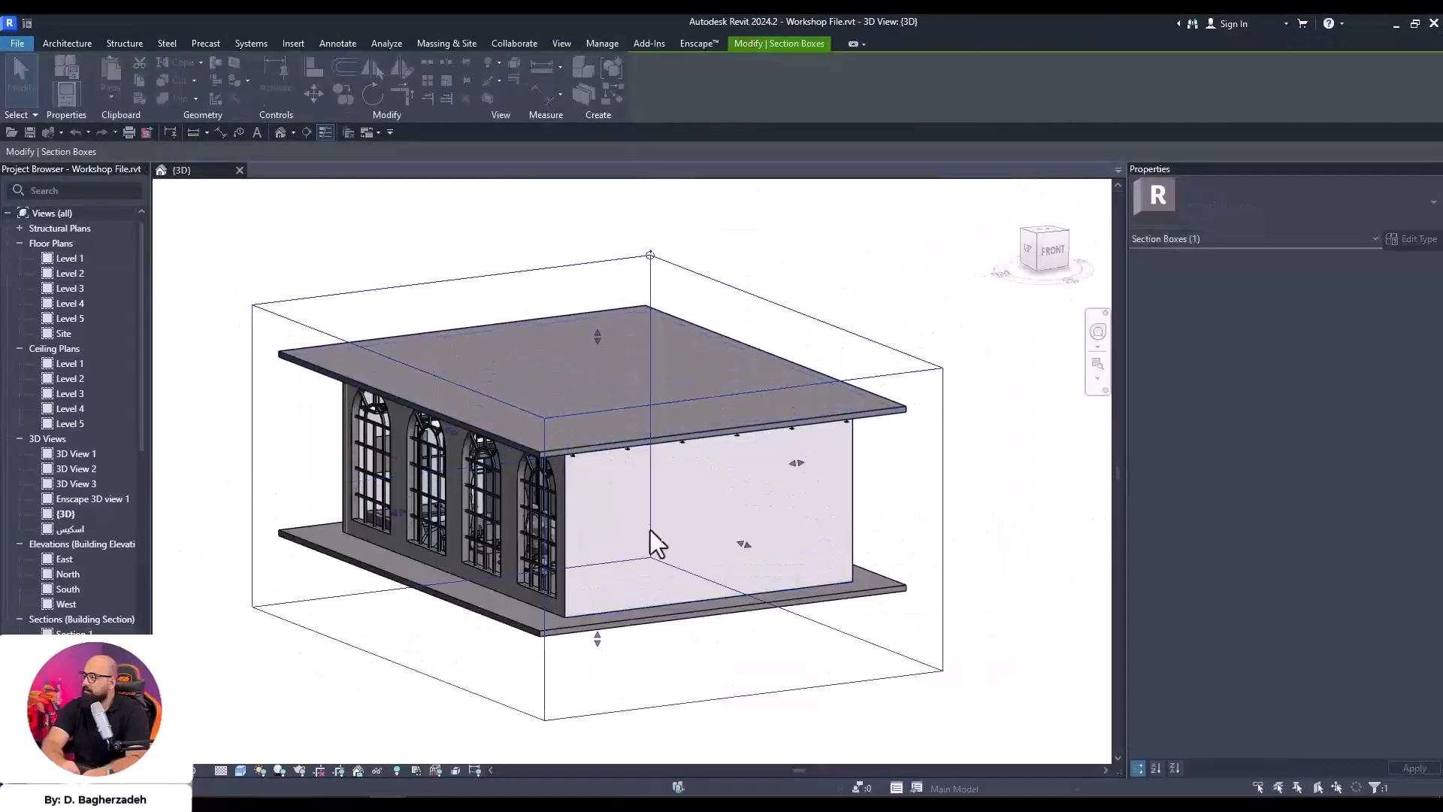
Assign the "01 wall main" material to the Structure layer of the 7 cm wall type used on the planter
middle_click_drag(622, 467, 754, 592, "shift")
middle_click_drag(873, 554, 376, 587, "shift")
scroll(273, 533, "up", 5)
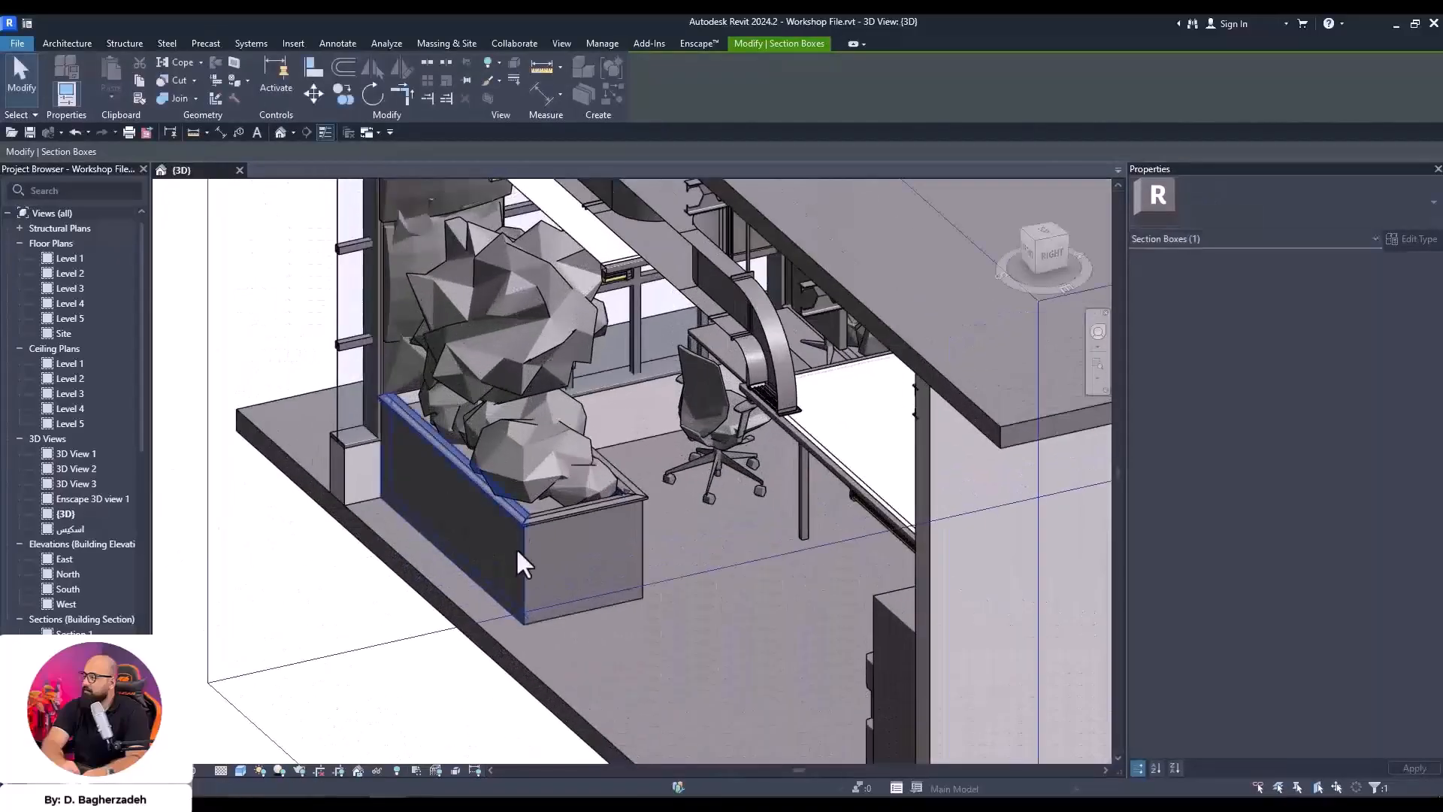
left_click(516, 547)
left_click(1413, 238)
left_click(928, 301)
left_click(789, 295)
left_click(790, 295)
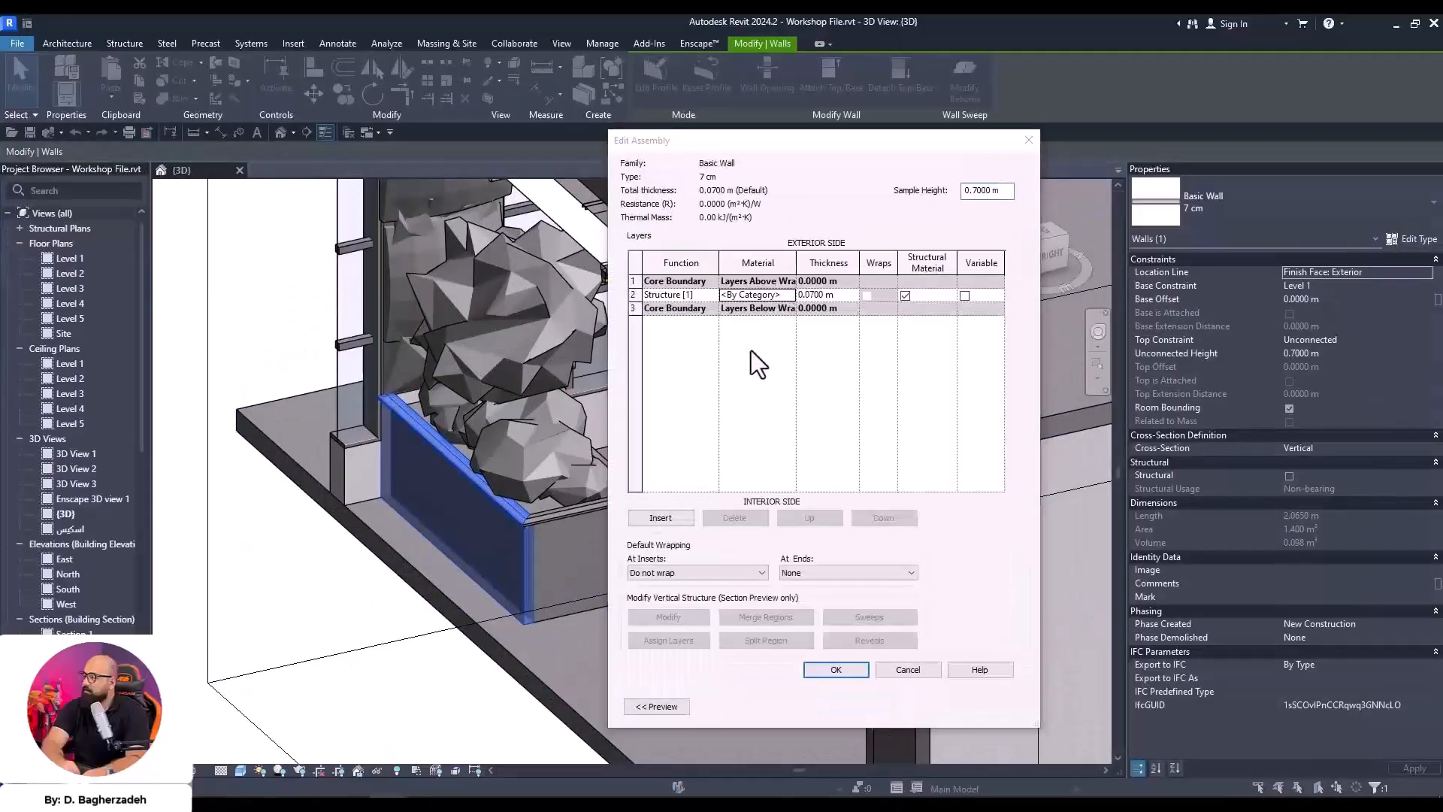
double_click(300, 237)
left_click(847, 672)
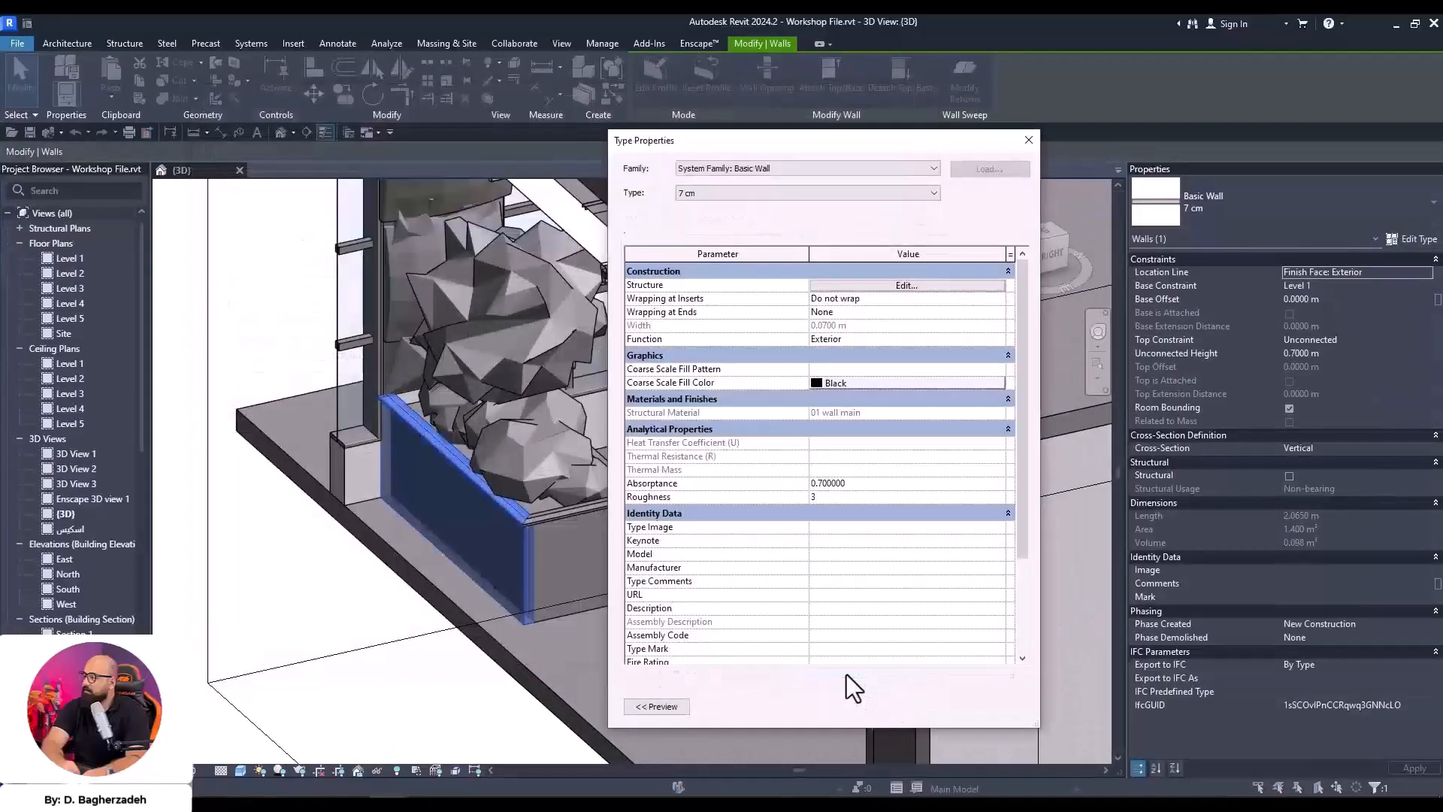
left_click(875, 703)
Switch to Enscape, minimize the Visual Settings window to view the office rendering, and return to Revit
scroll(454, 475, "down", 6)
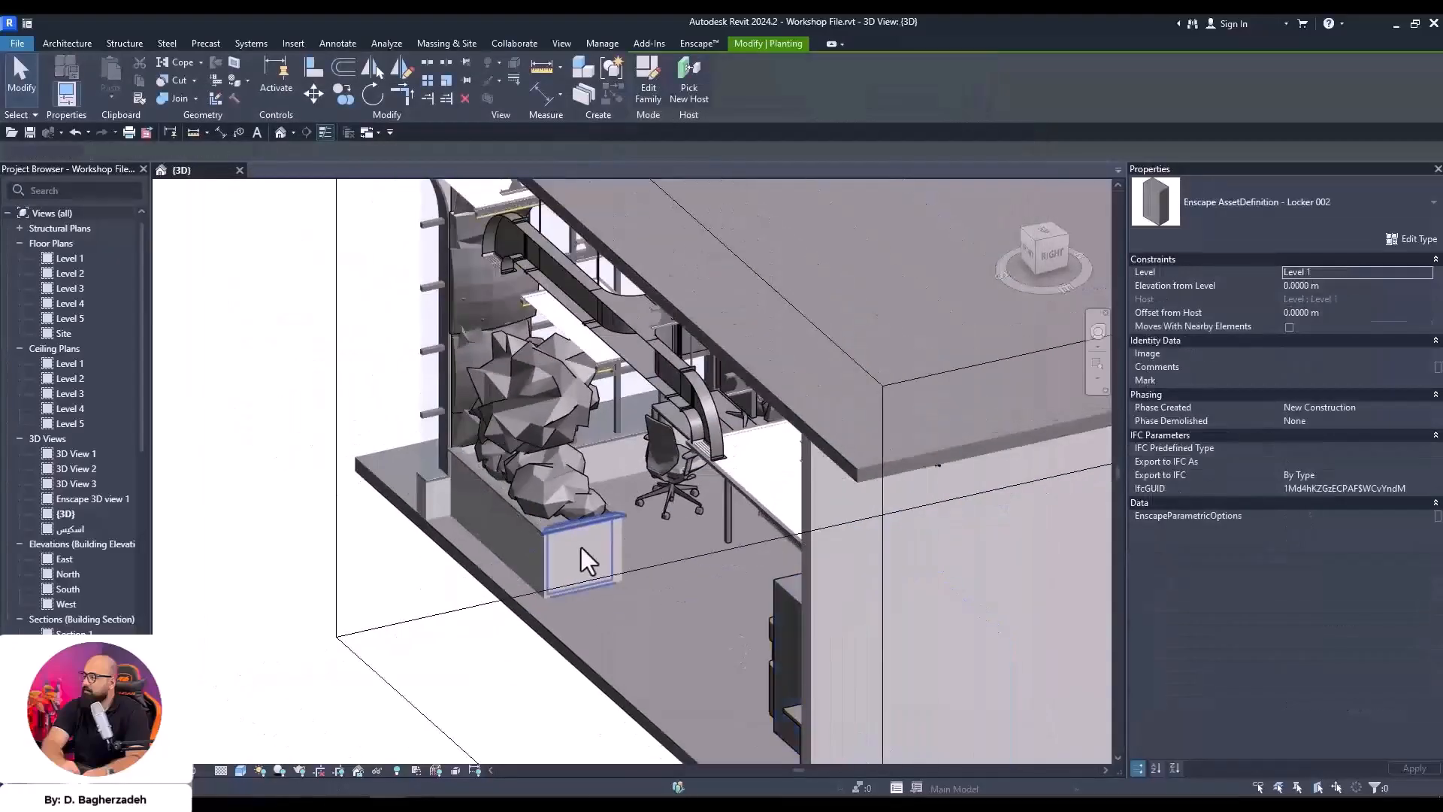
left_click(472, 690)
middle_click_drag(905, 638, 550, 615, "shift")
left_click(470, 754)
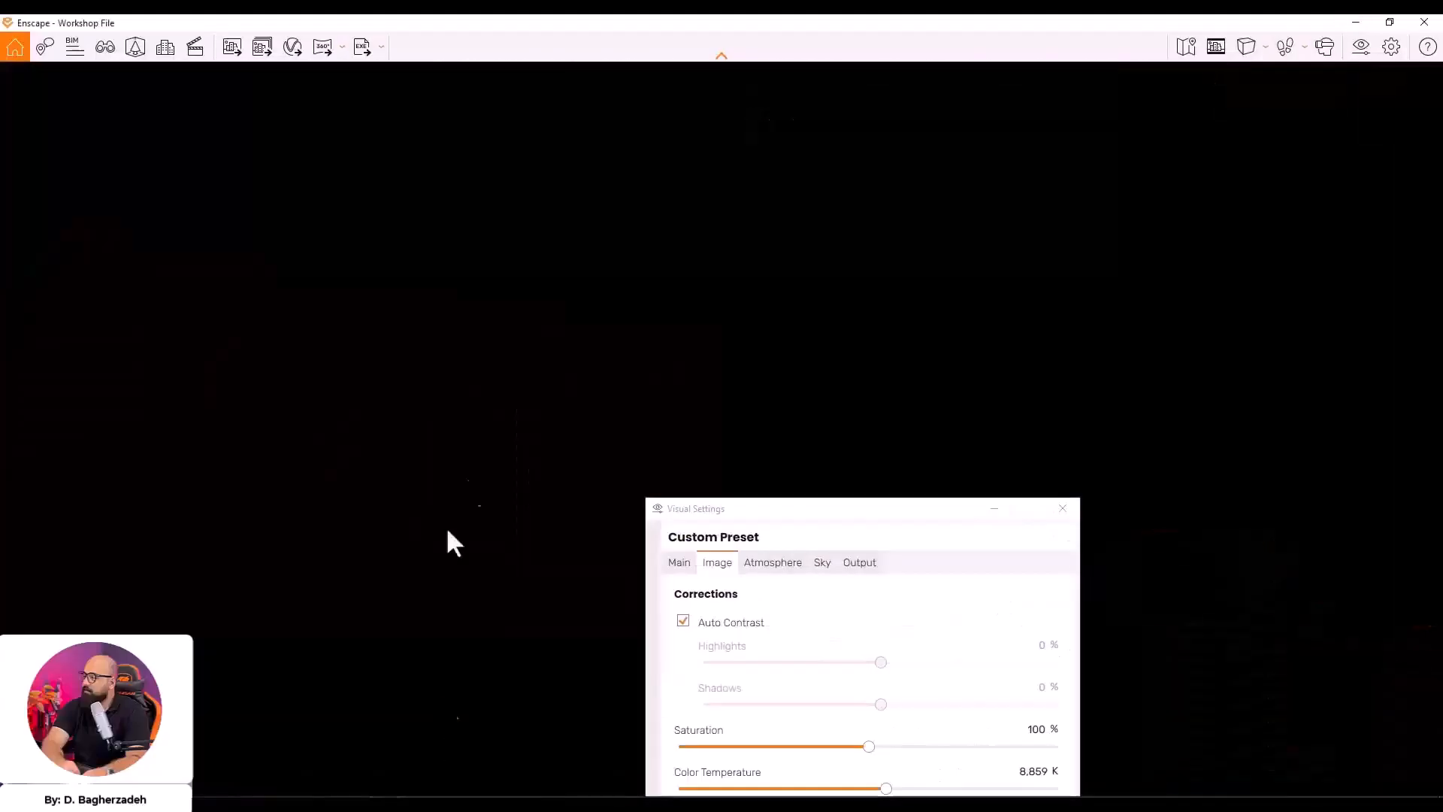
left_click(992, 511)
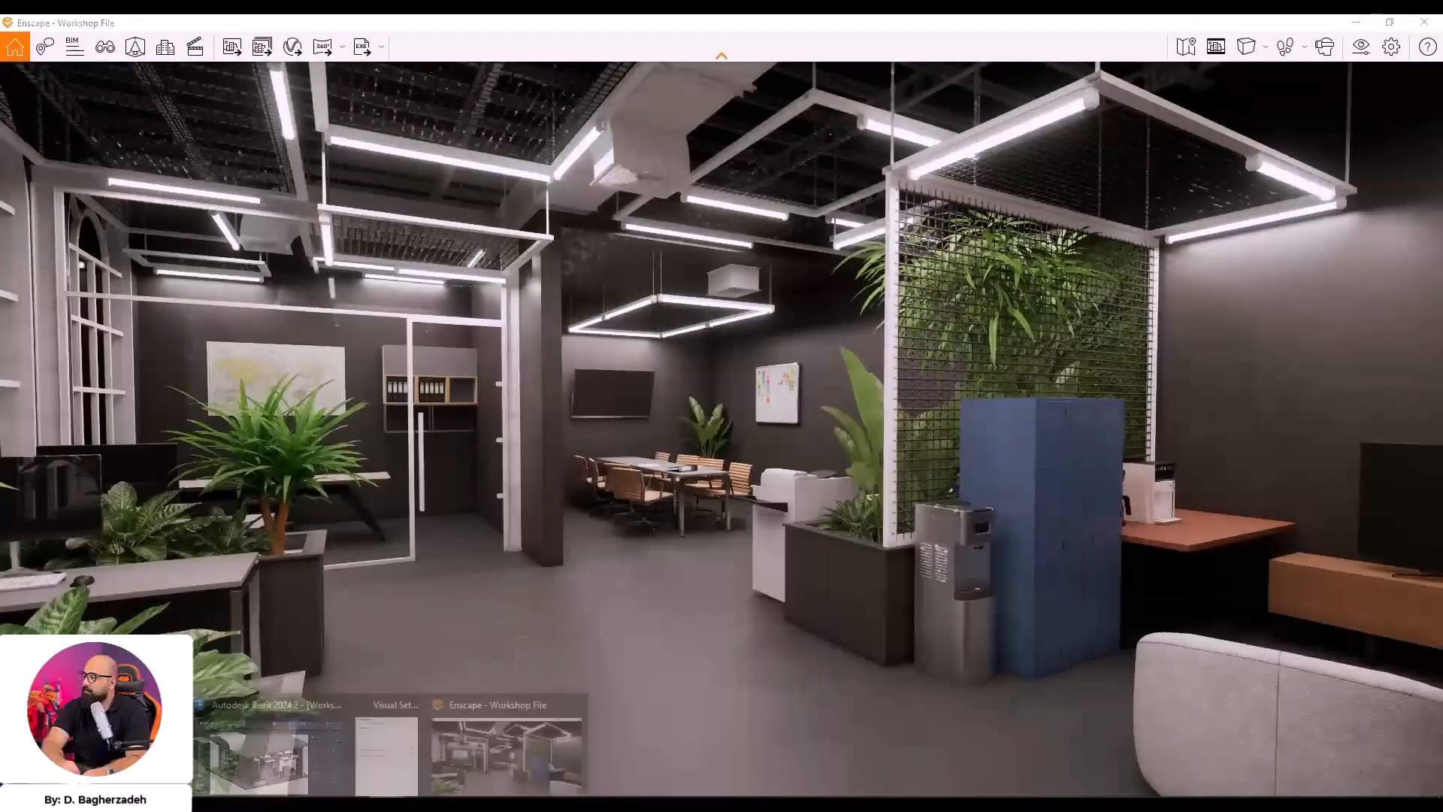
left_click(1356, 21)
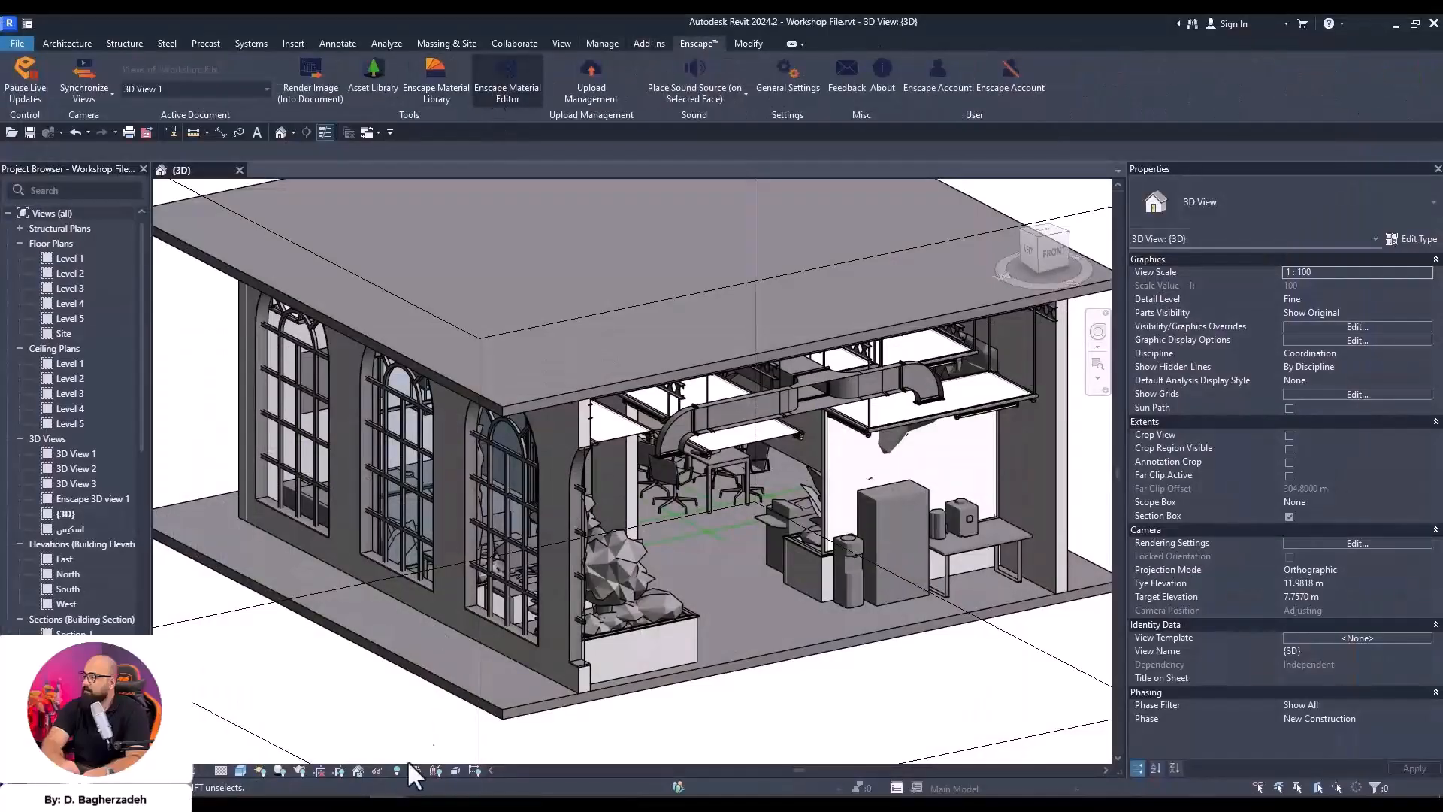
Switch to Enscape, bring the Enscape Material Editor up over the rendering, and minimize the Visual Settings window
mouse_move(393, 796)
left_click(446, 773)
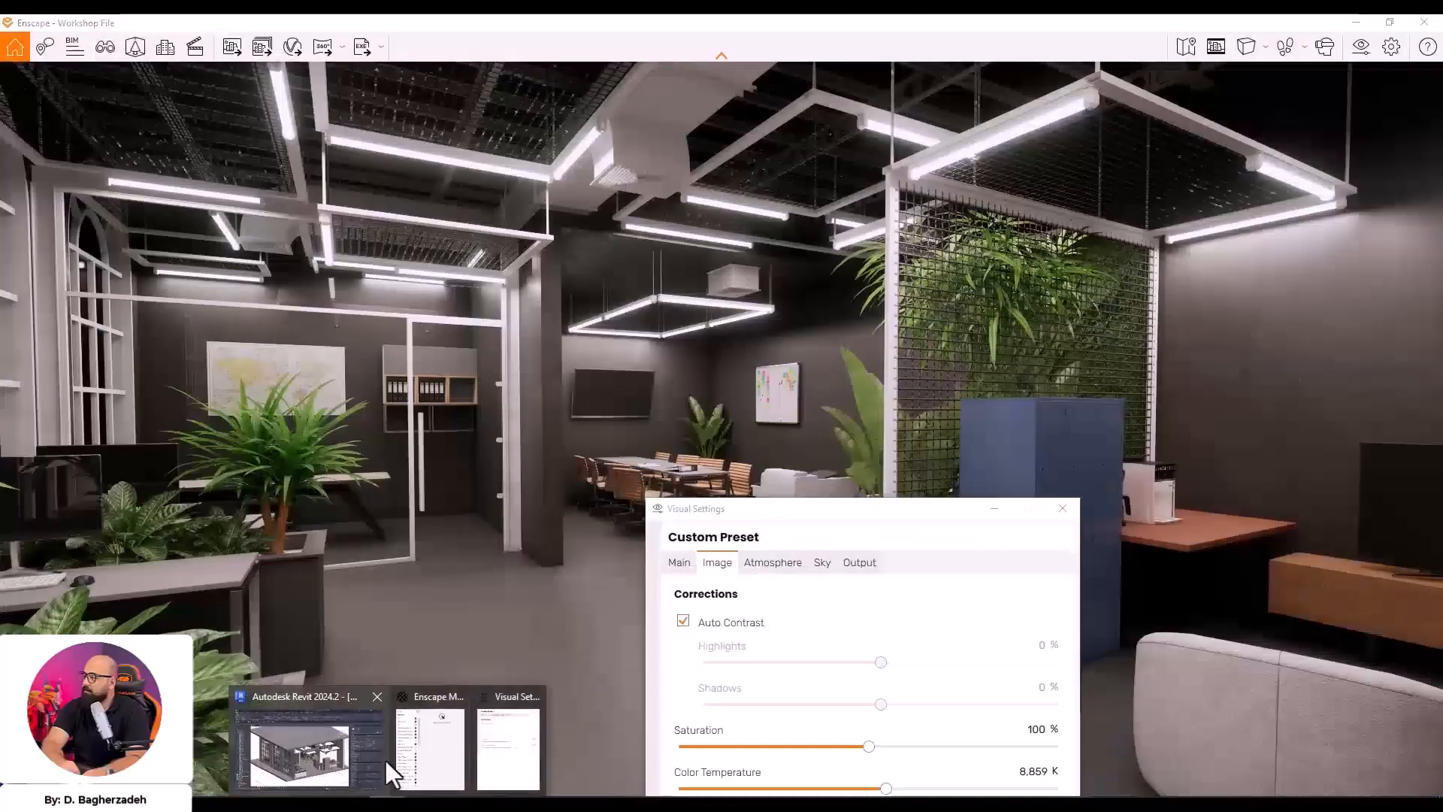
left_click(430, 748)
left_click(1004, 511)
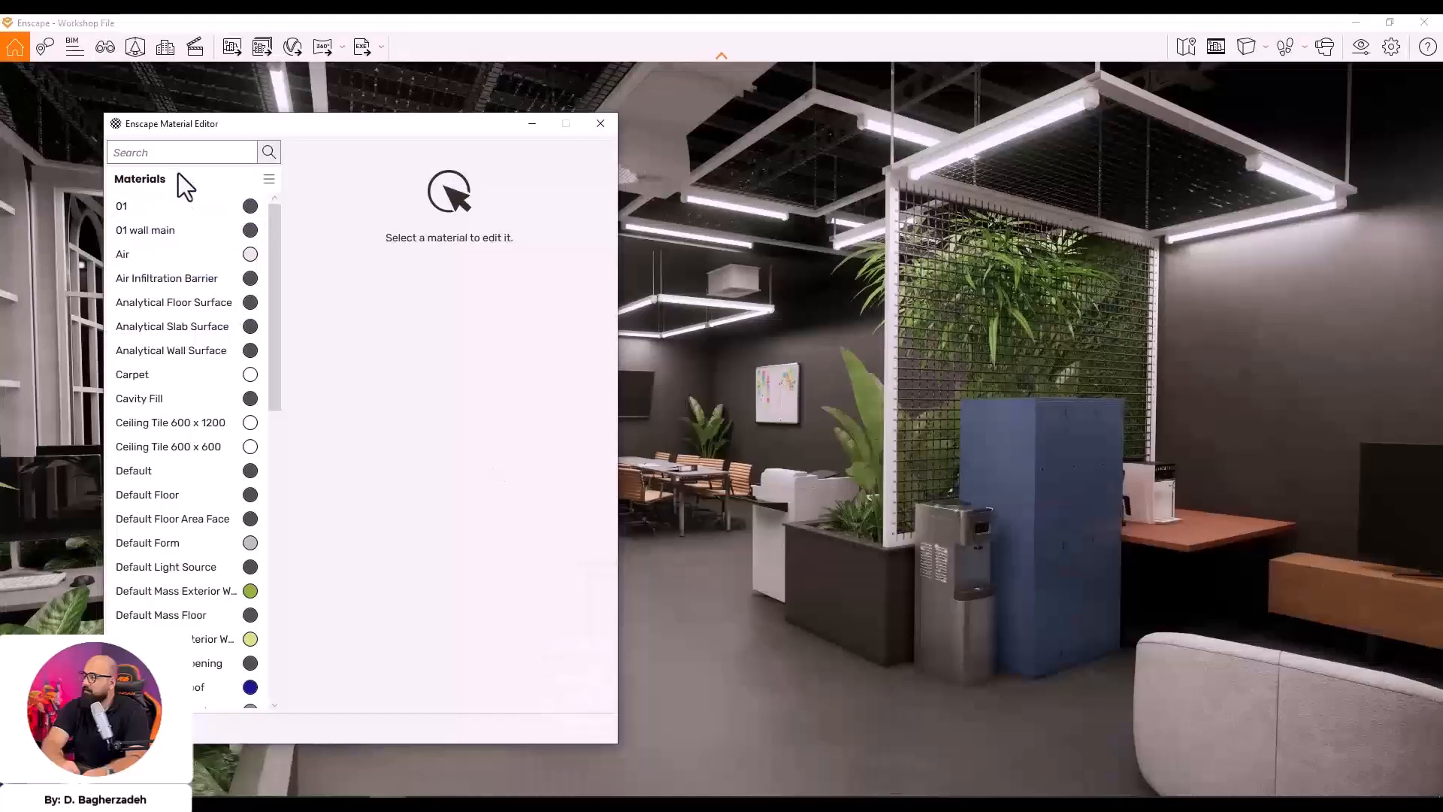
Load Concrete029_2K-JPG_Color.jpg from the WORKSHOP Family Maps folder as the albedo texture of "01 wall main"
left_click(169, 230)
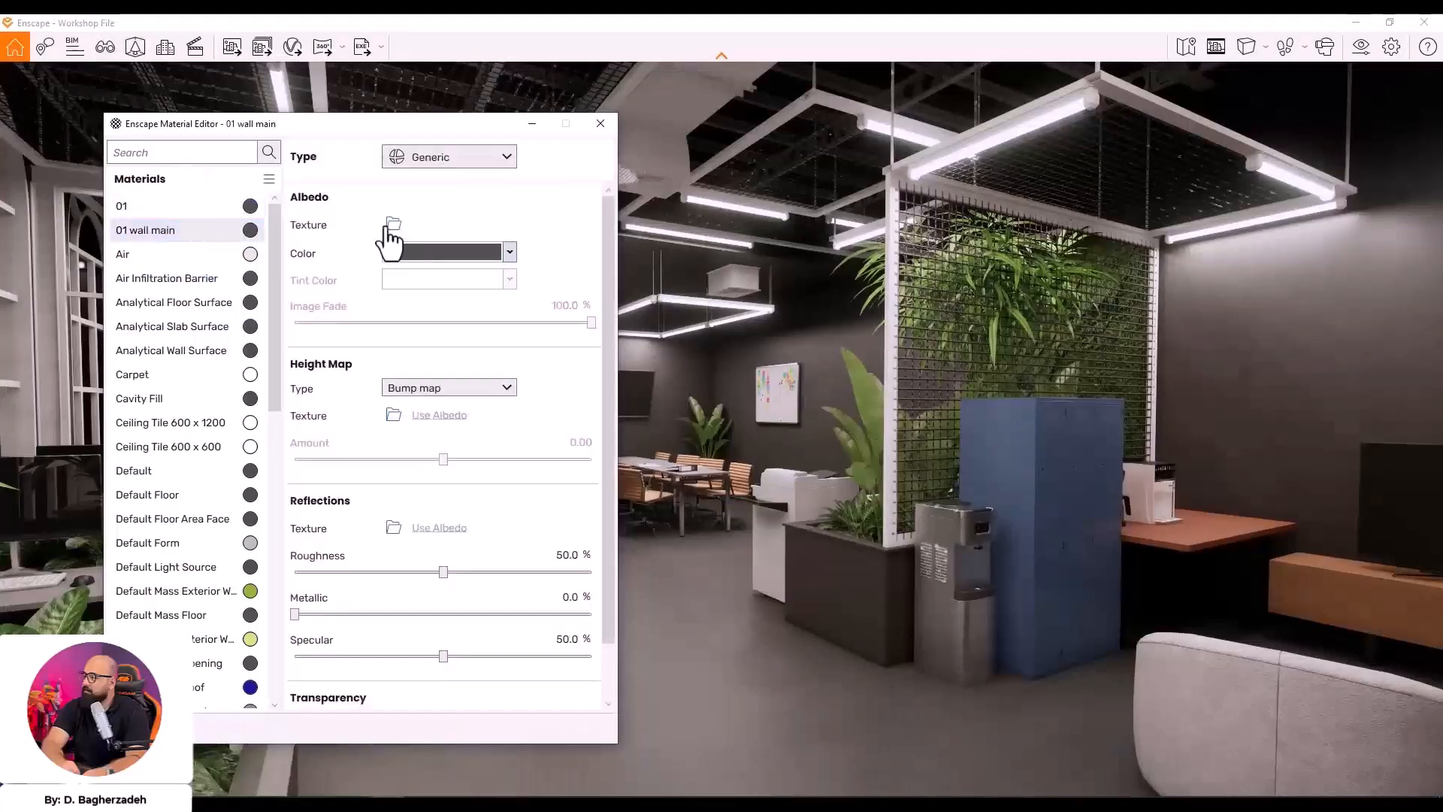
left_click(393, 224)
double_click(436, 255)
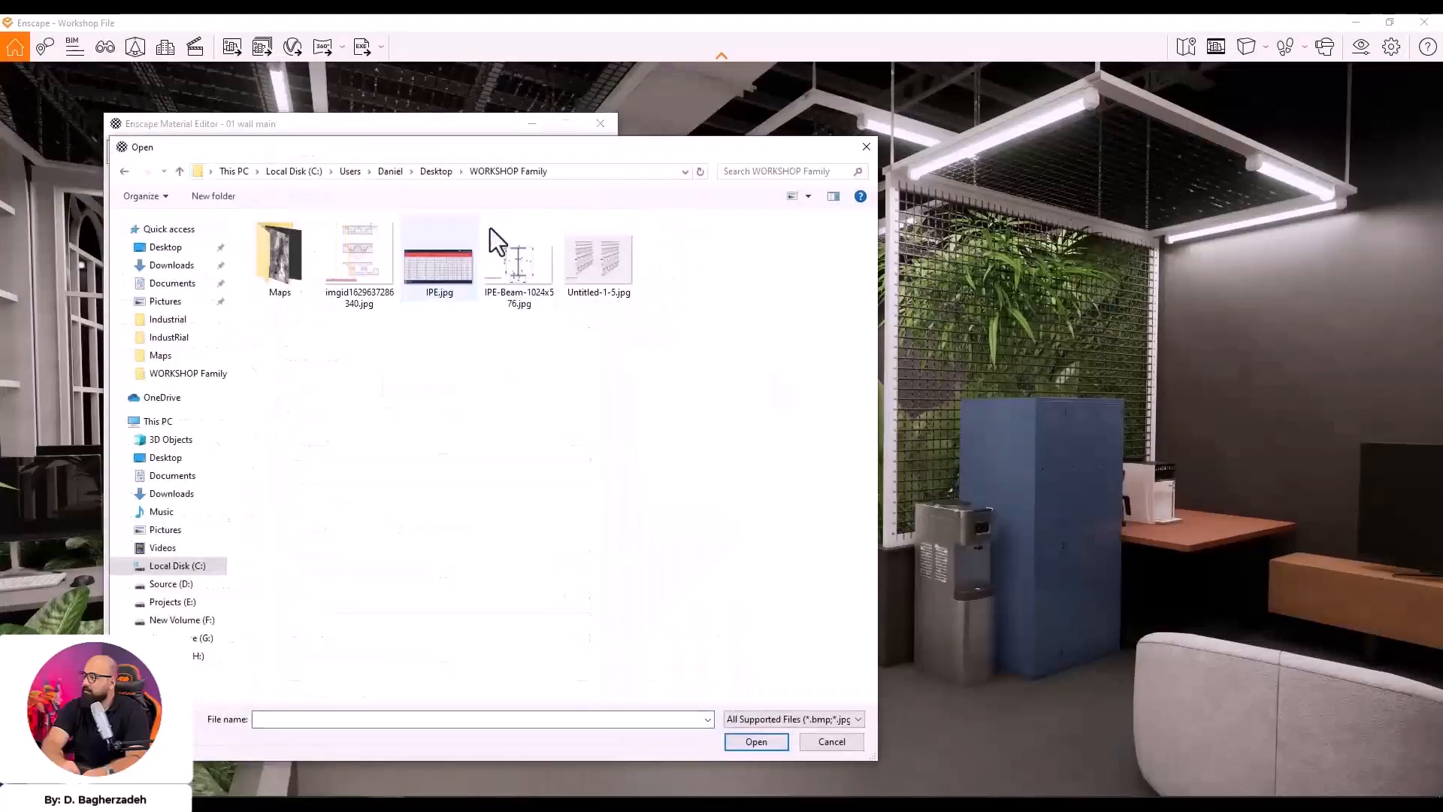
double_click(304, 264)
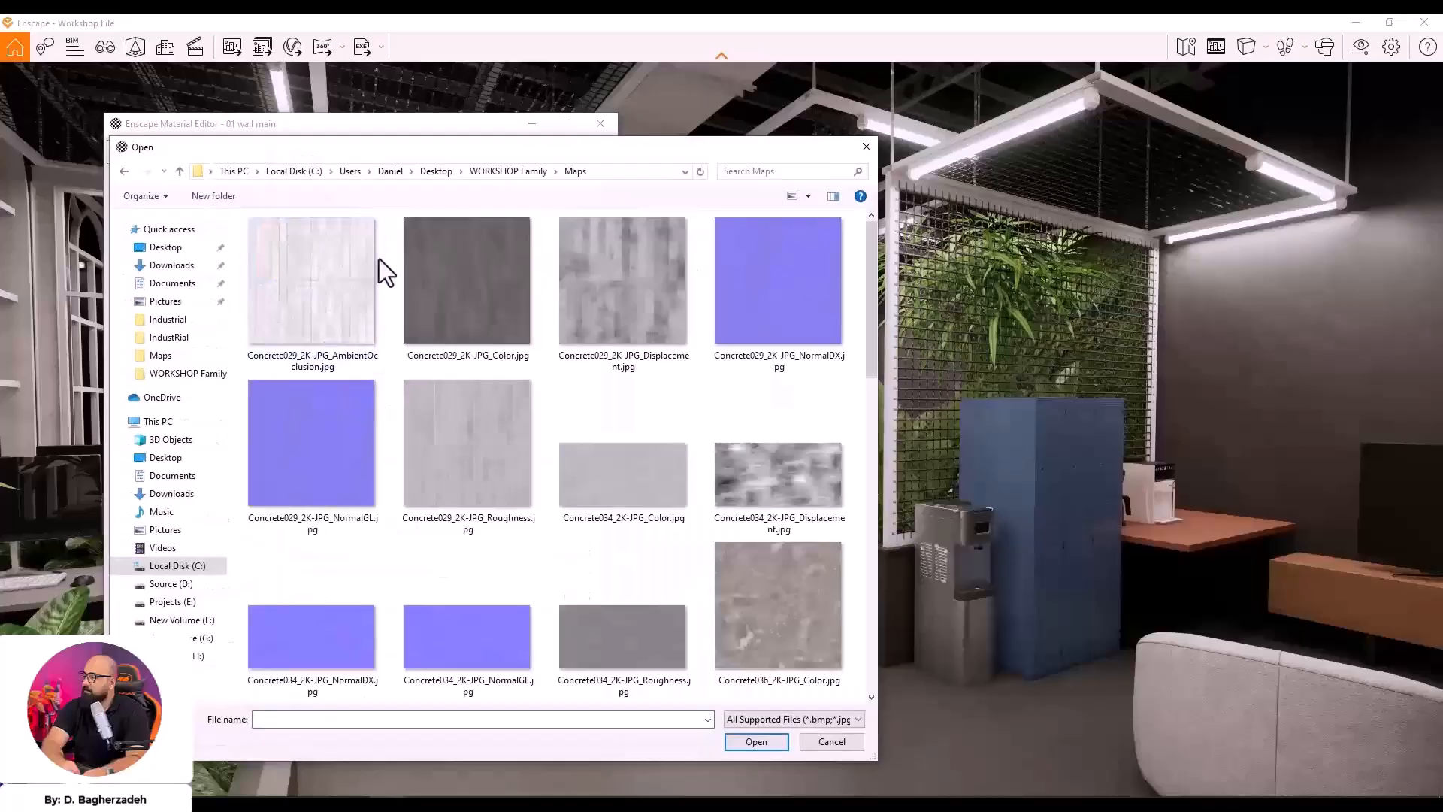
double_click(500, 288)
Set the explicit texture transformation of the "01 wall main" albedo map to 3 m width and 3 m height
left_click_drag(985, 516, 1330, 507)
key("w")
left_click_drag(721, 526, 816, 573)
left_click_drag(977, 451, 795, 421)
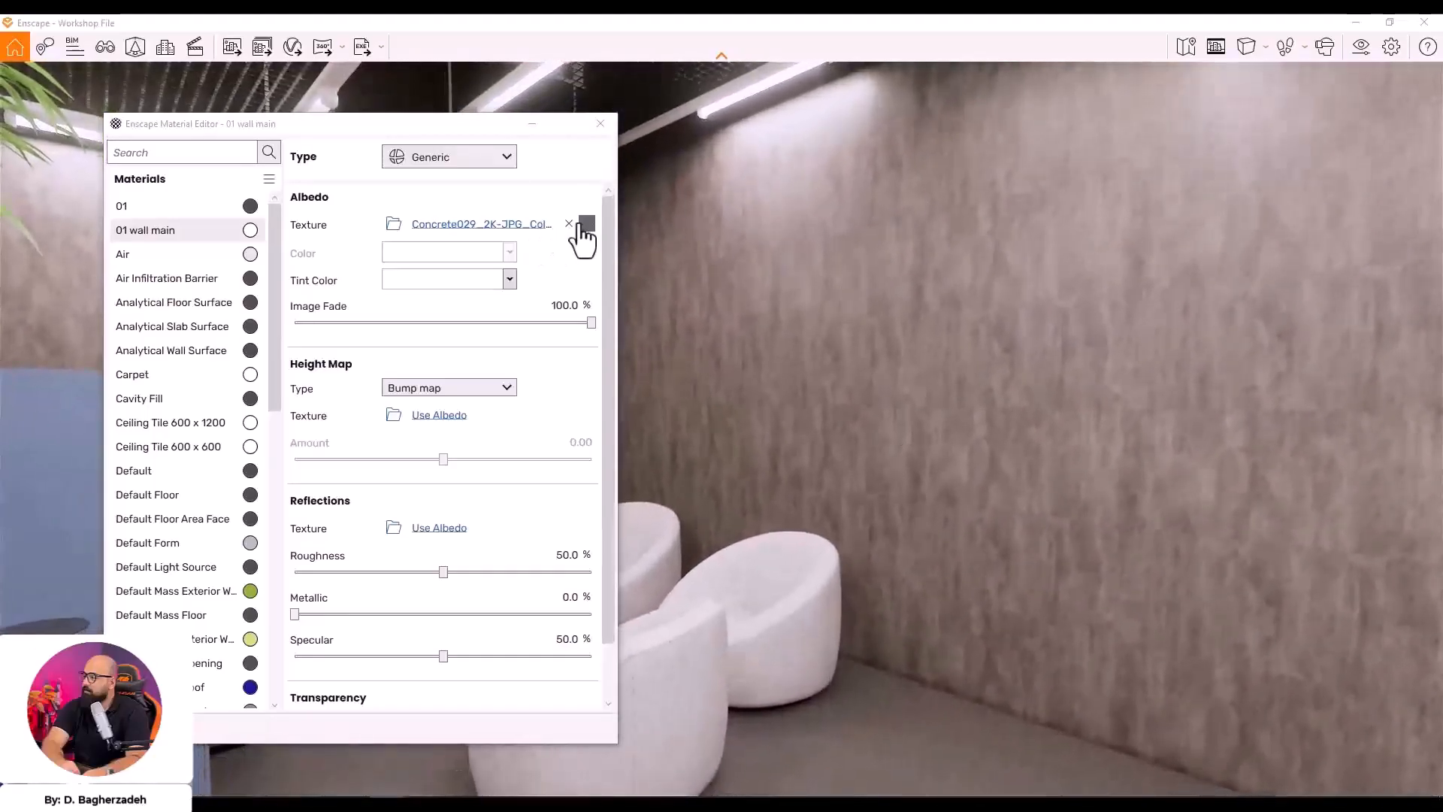
left_click(584, 228)
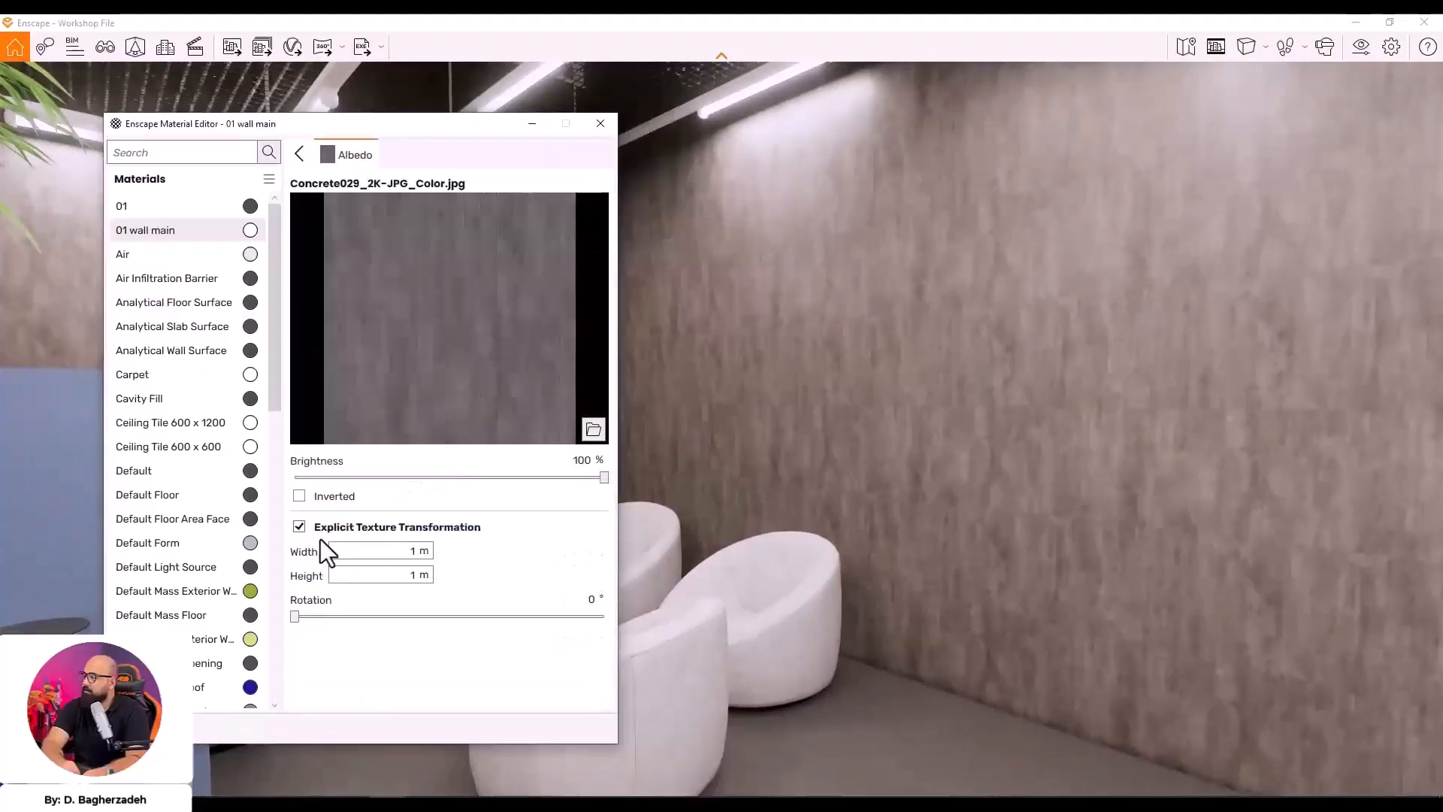
type("3")
double_click(404, 575)
type("3")
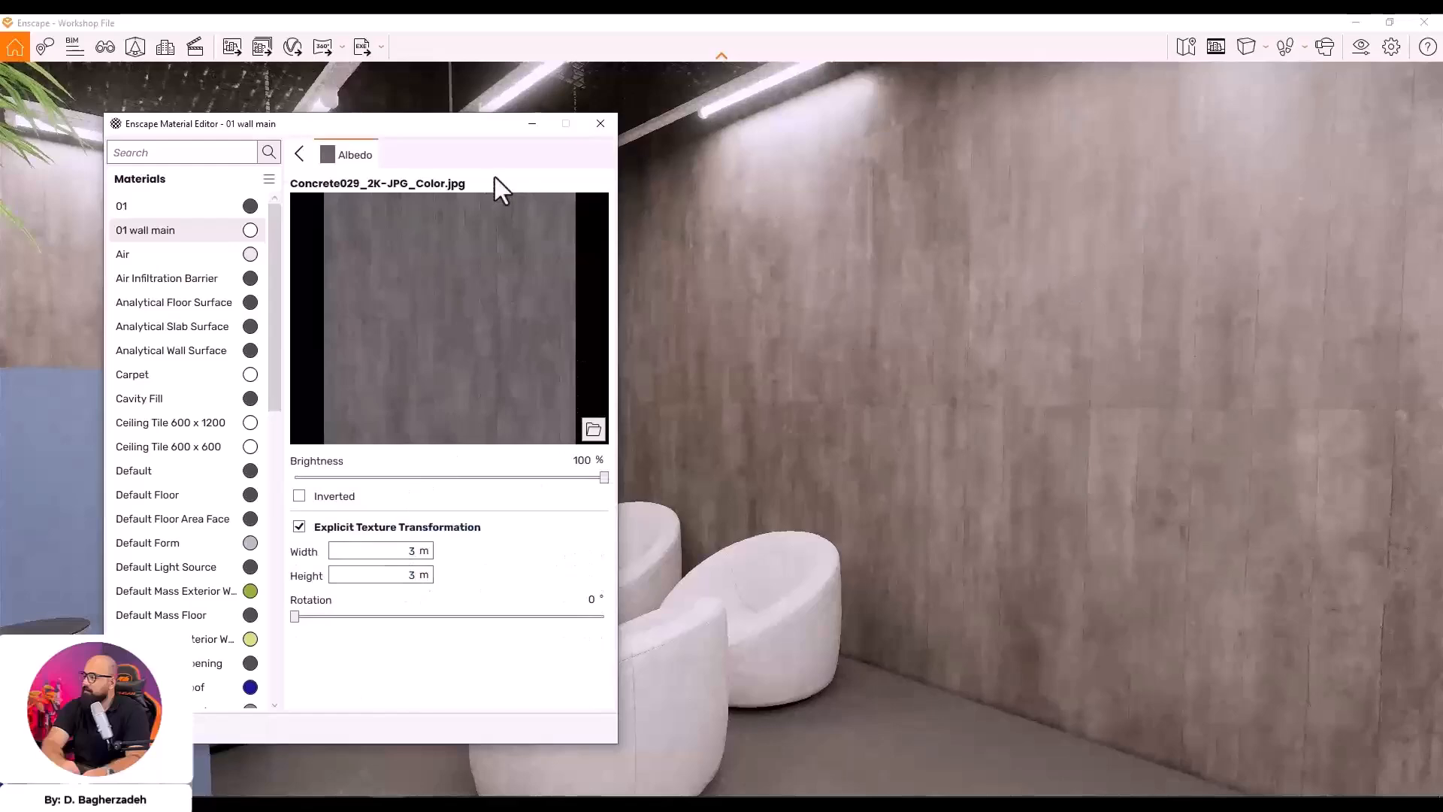
left_click(299, 154)
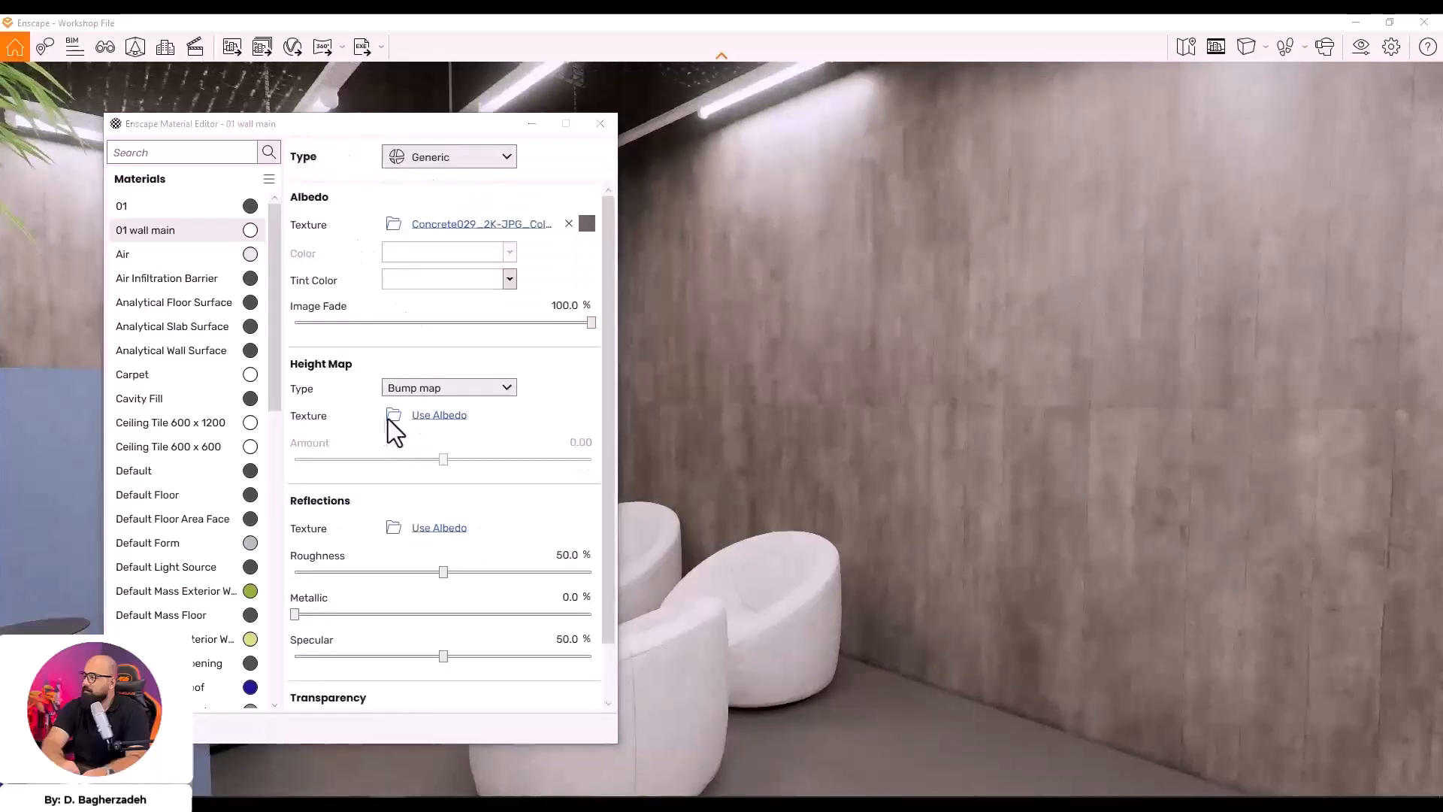
Load Concrete029_2K-JPG_AmbientOcclusion.jpg as the bump map texture of "01 wall main" and set its amount to 1.23
left_click(389, 418)
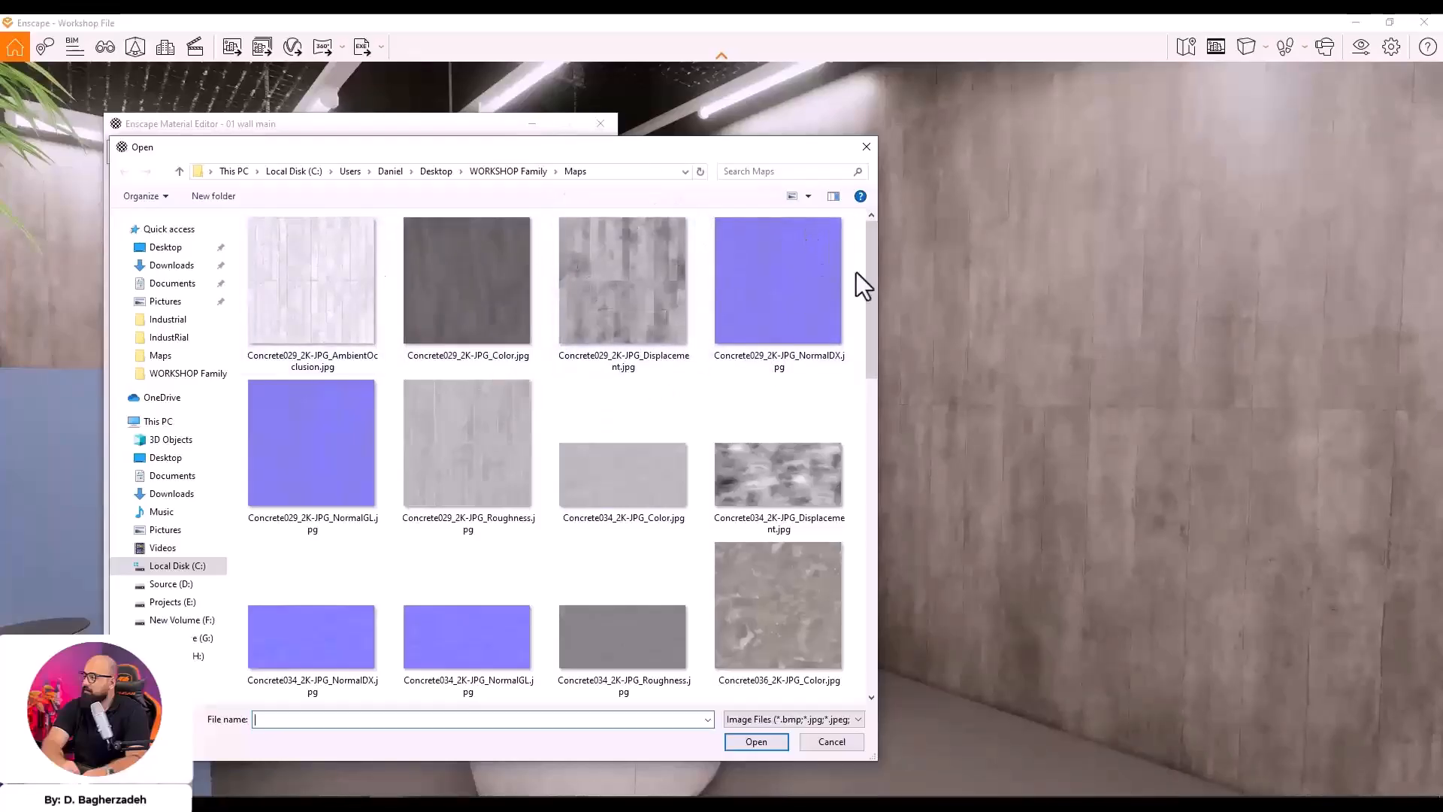
double_click(335, 283)
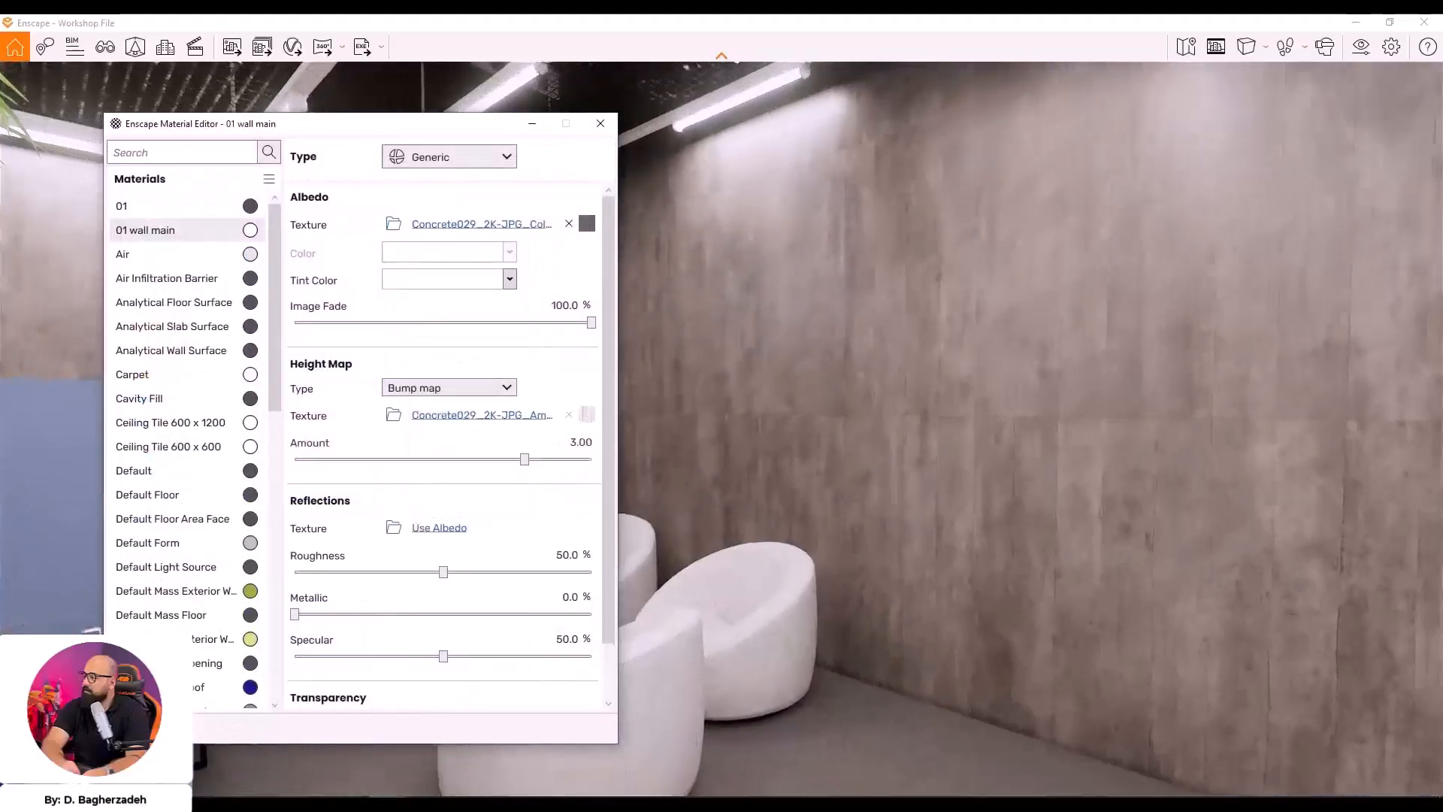
scroll(947, 463, "up", 3)
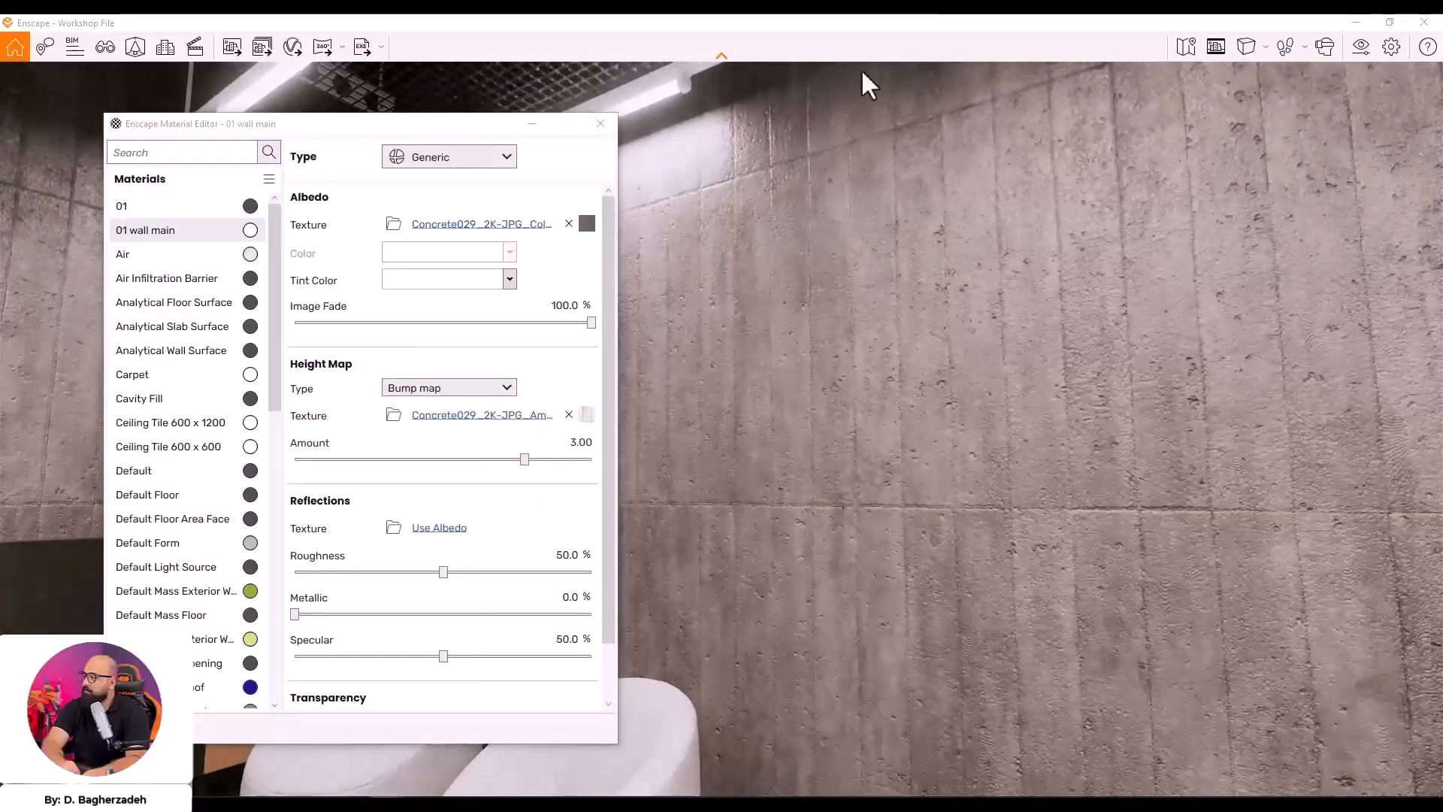
left_click_drag(525, 460, 497, 468)
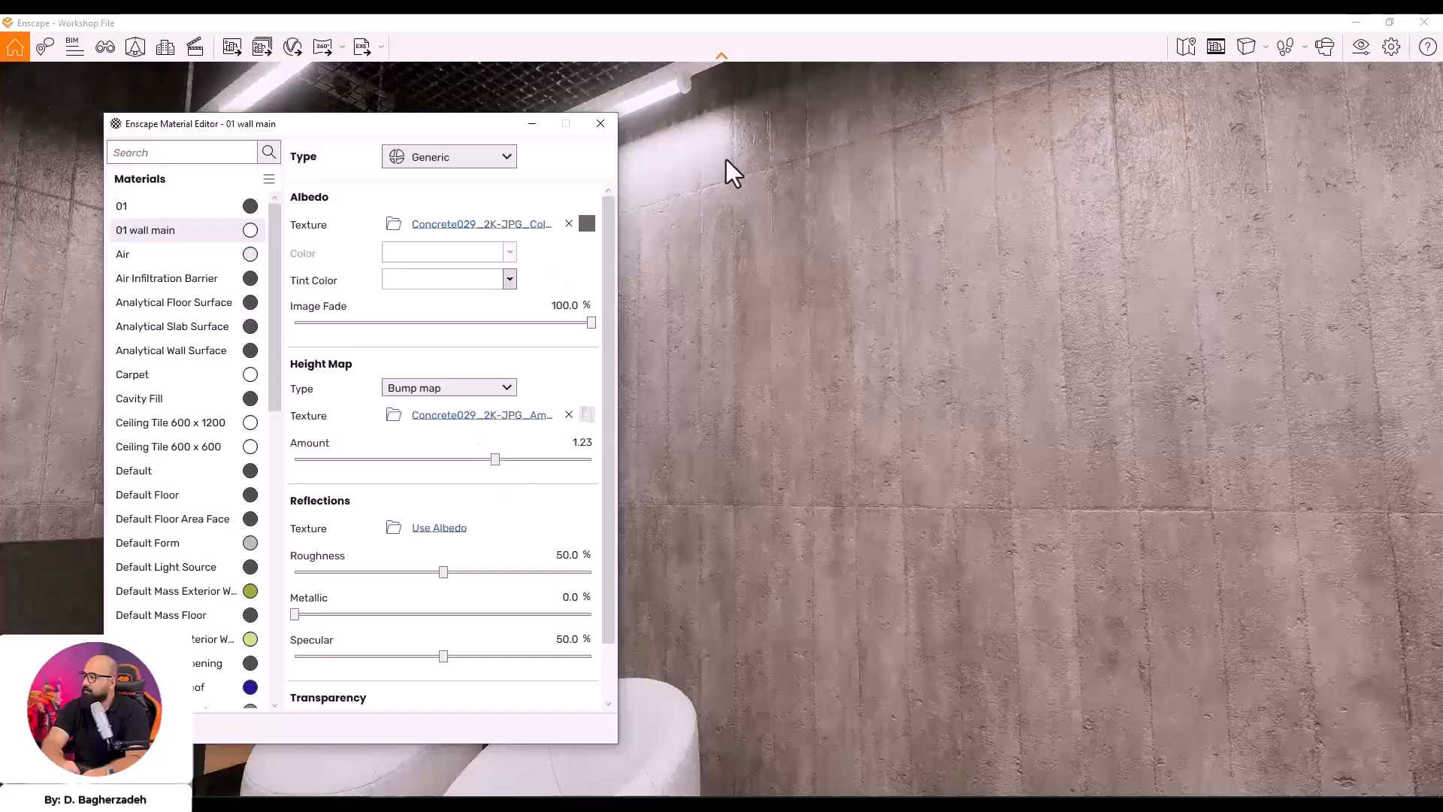
Load Concrete029_2K-JPG_Roughness.jpg as the reflections texture of "01 wall main" and set the specular value to 100%
left_click(392, 529)
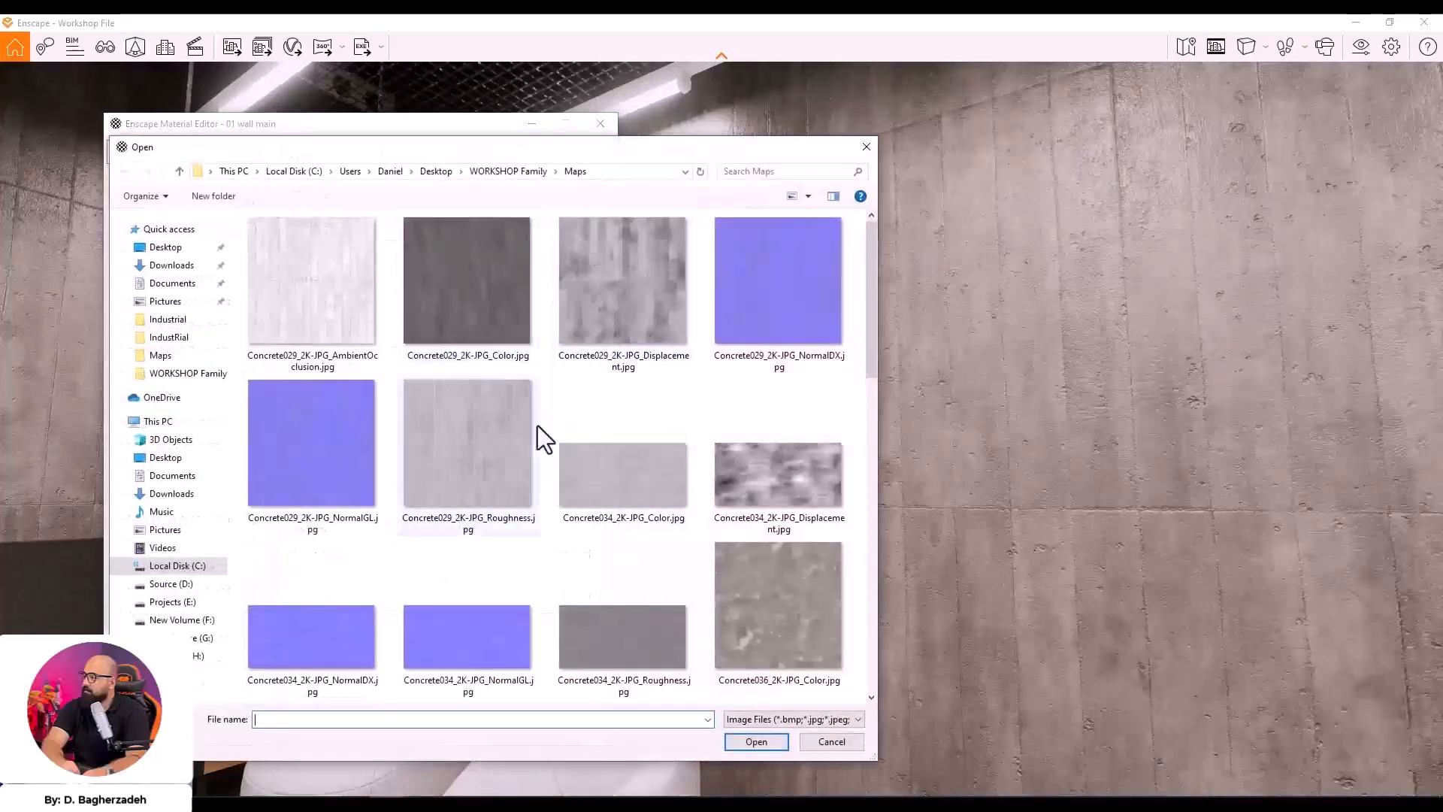
double_click(479, 444)
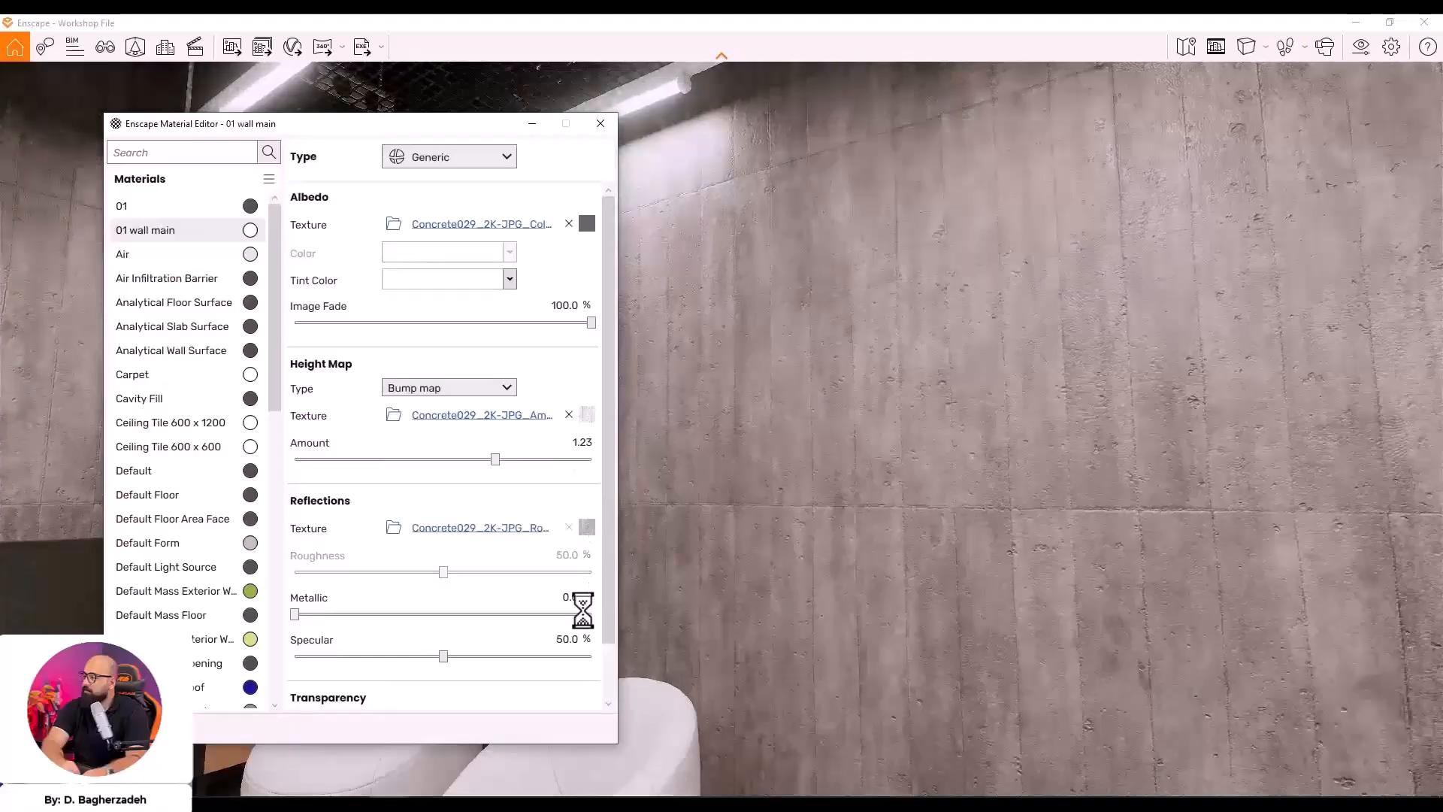
left_click_drag(444, 658, 224, 681)
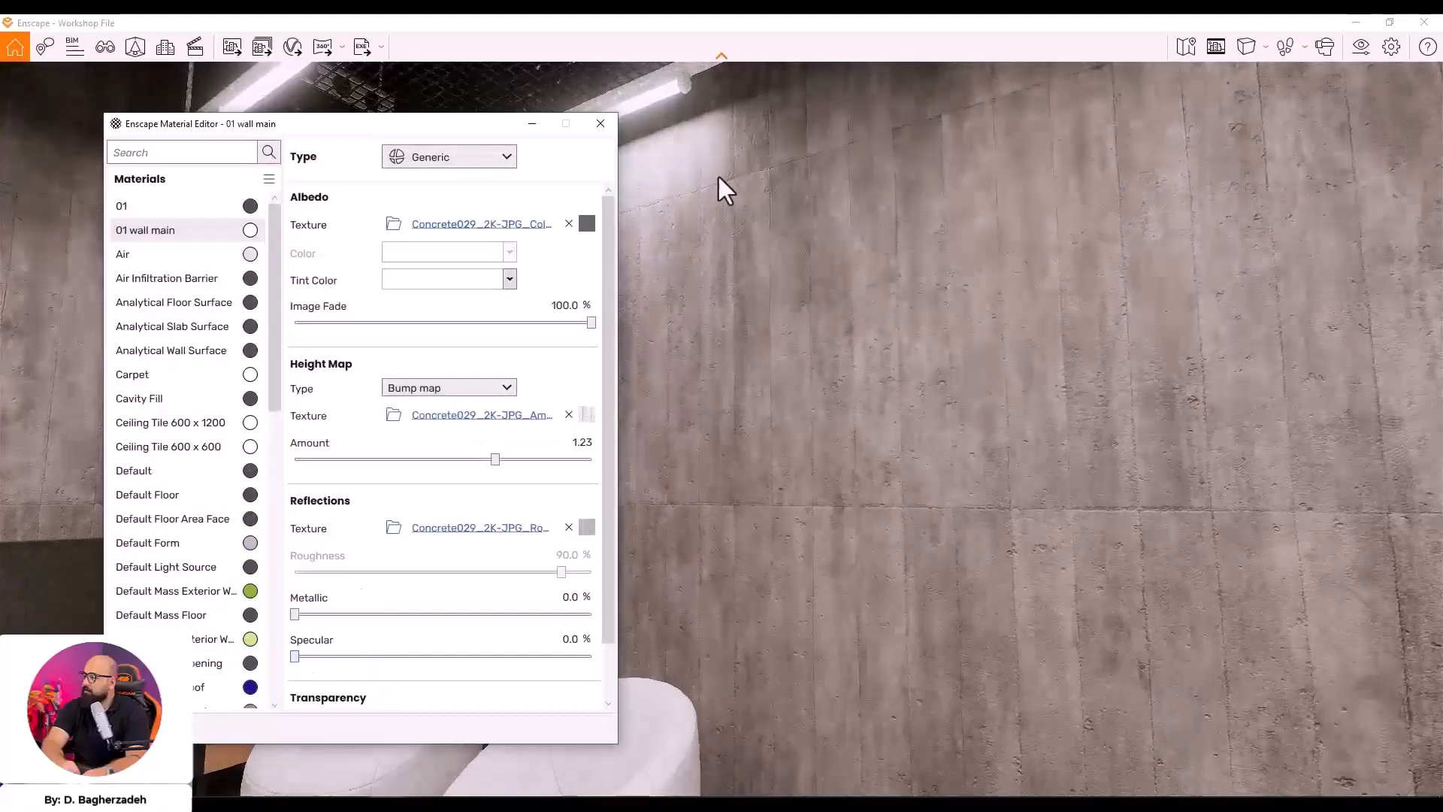
left_click_drag(487, 125, 378, 116)
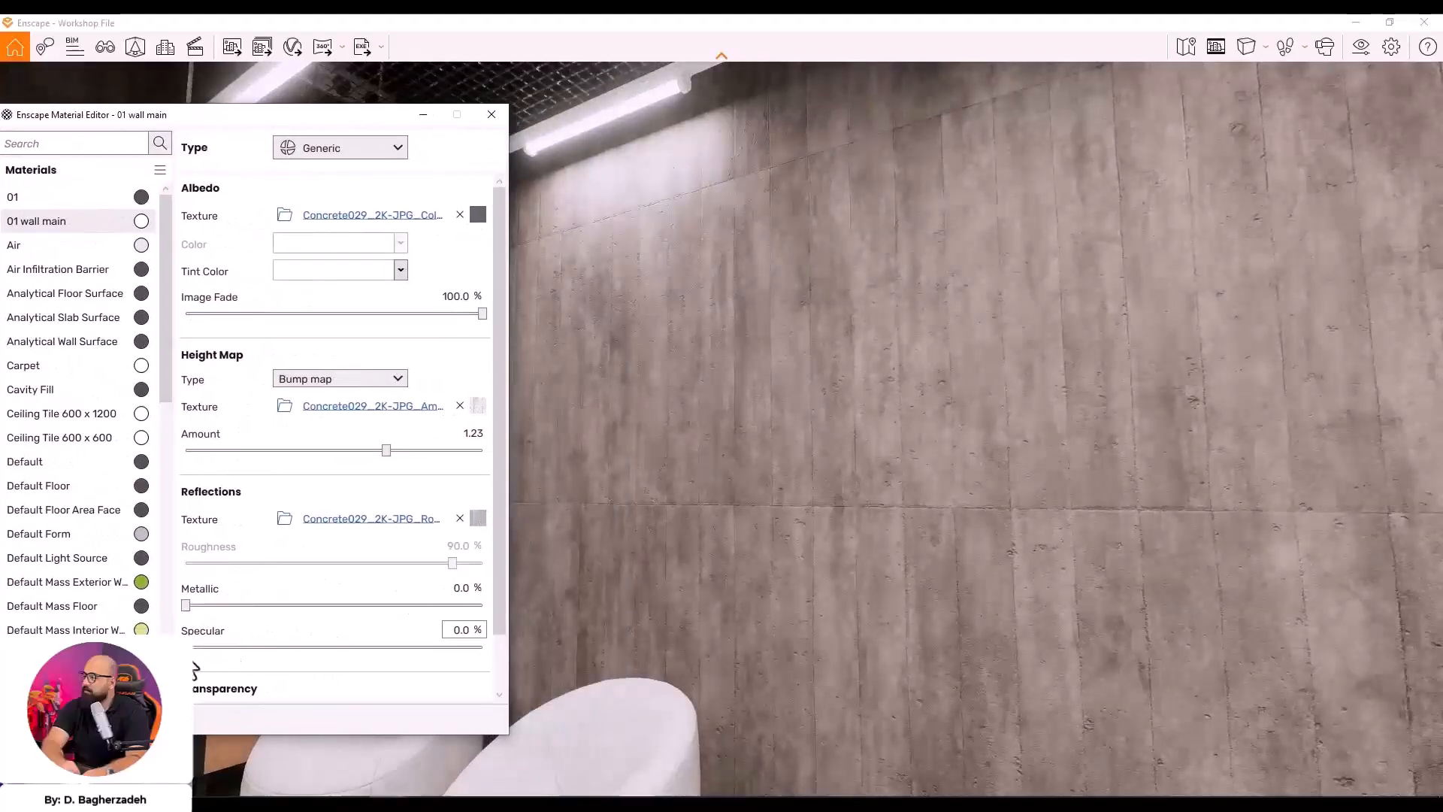
left_click_drag(379, 657, 979, 657)
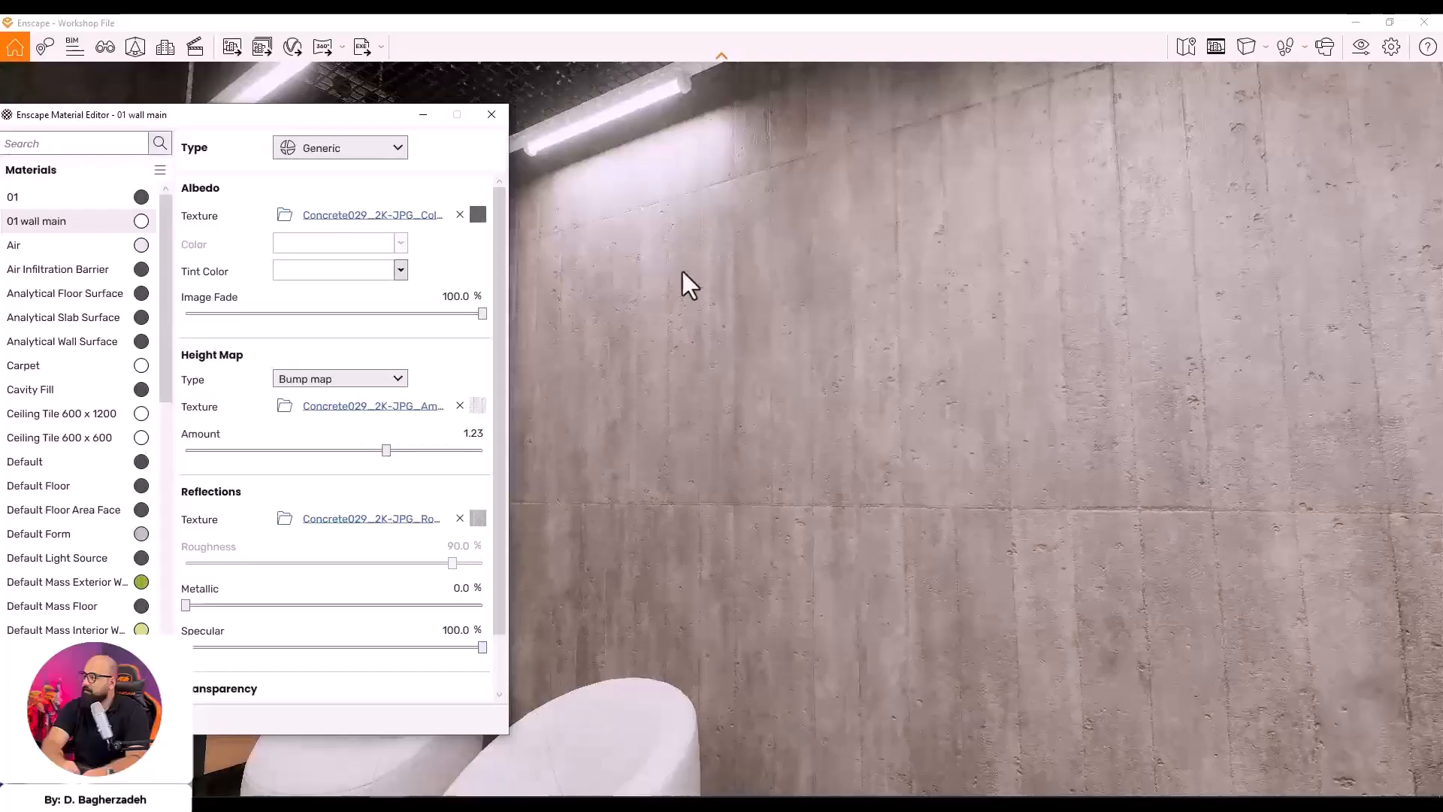
Inspect the concrete wall in the rendering and set the brightness of the "01 wall main" roughness map to 75%
left_click_drag(914, 319, 549, 327)
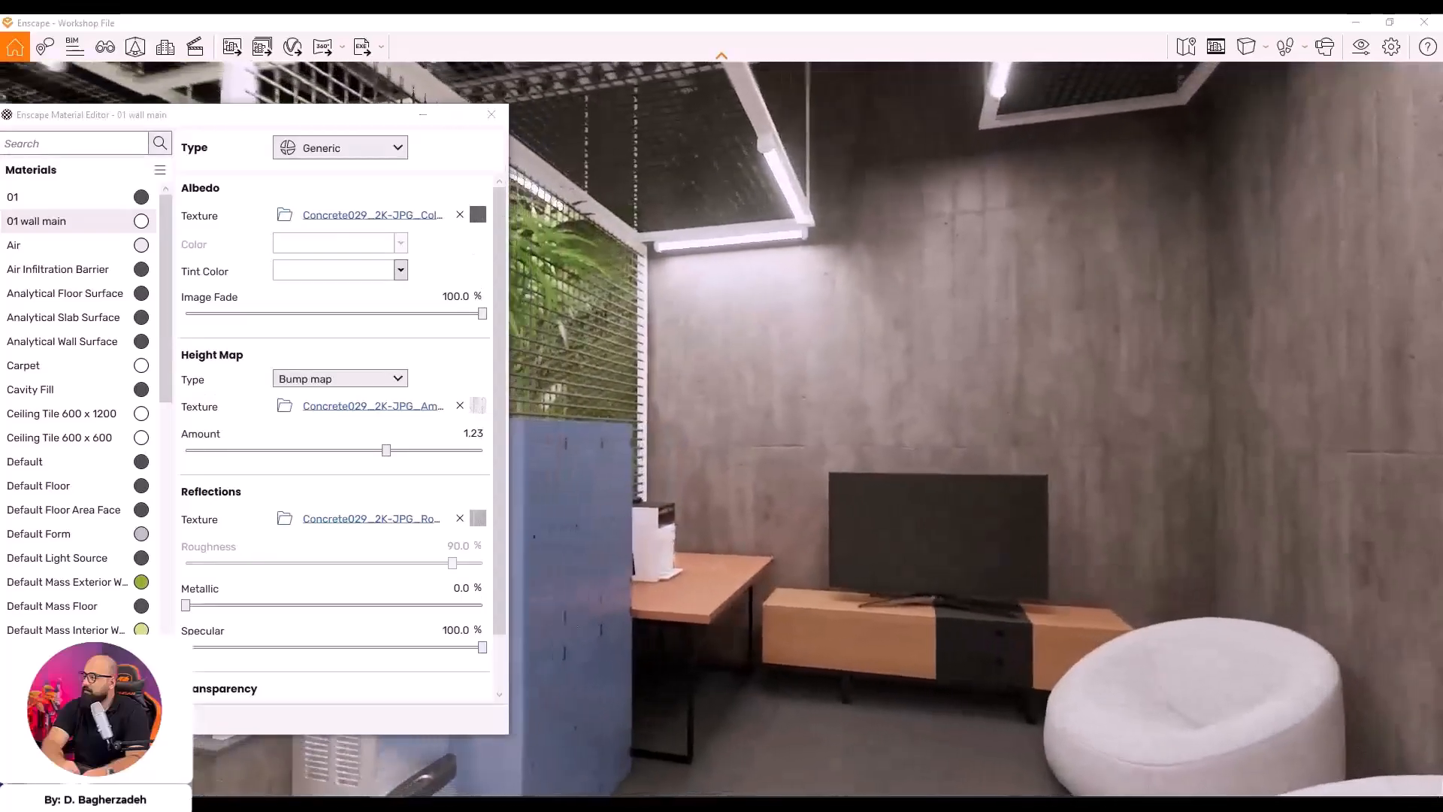
key("s")
left_click_drag(977, 406, 872, 406)
key("w")
left_click_drag(956, 437, 1353, 286)
key("w")
left_click_drag(526, 316, 815, 242)
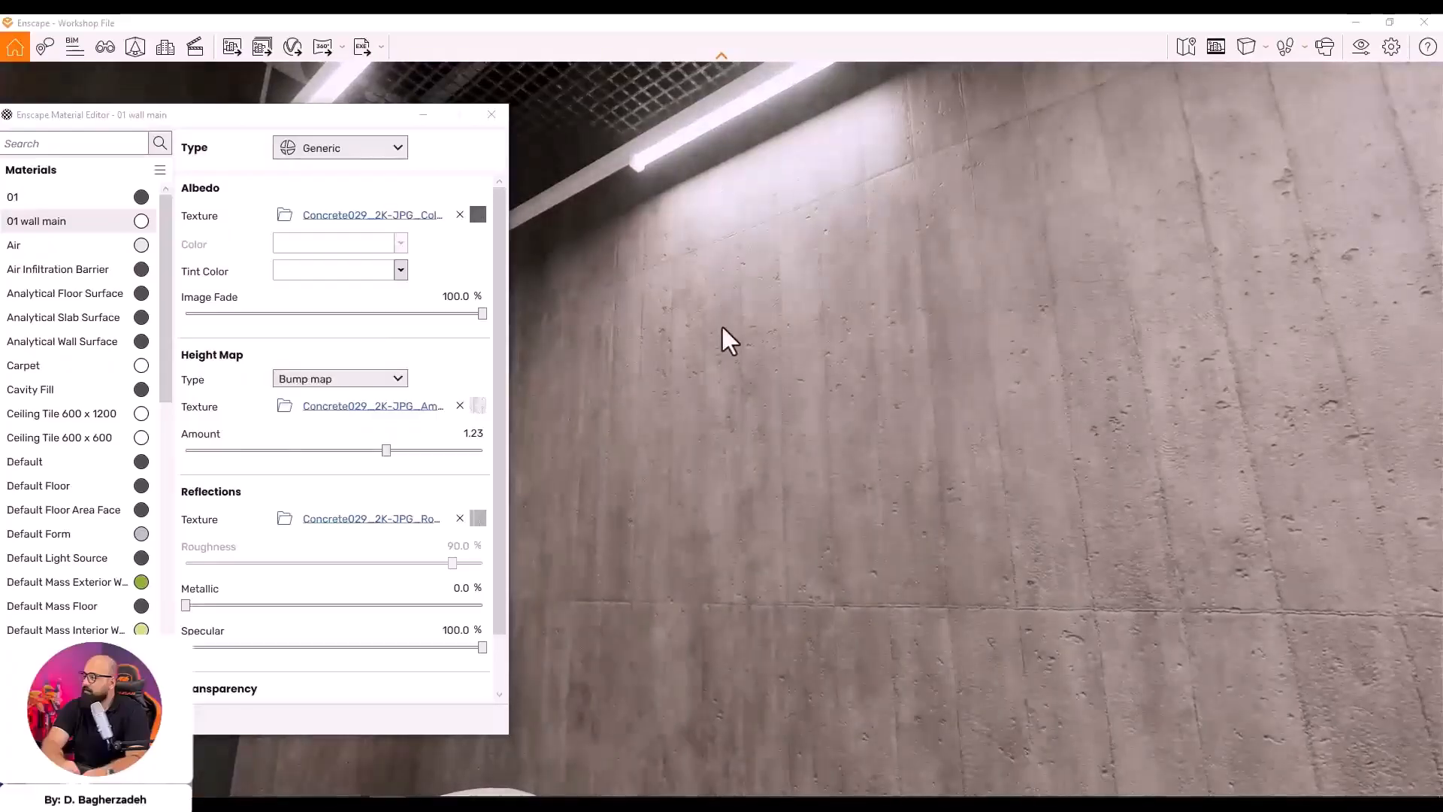
left_click(478, 519)
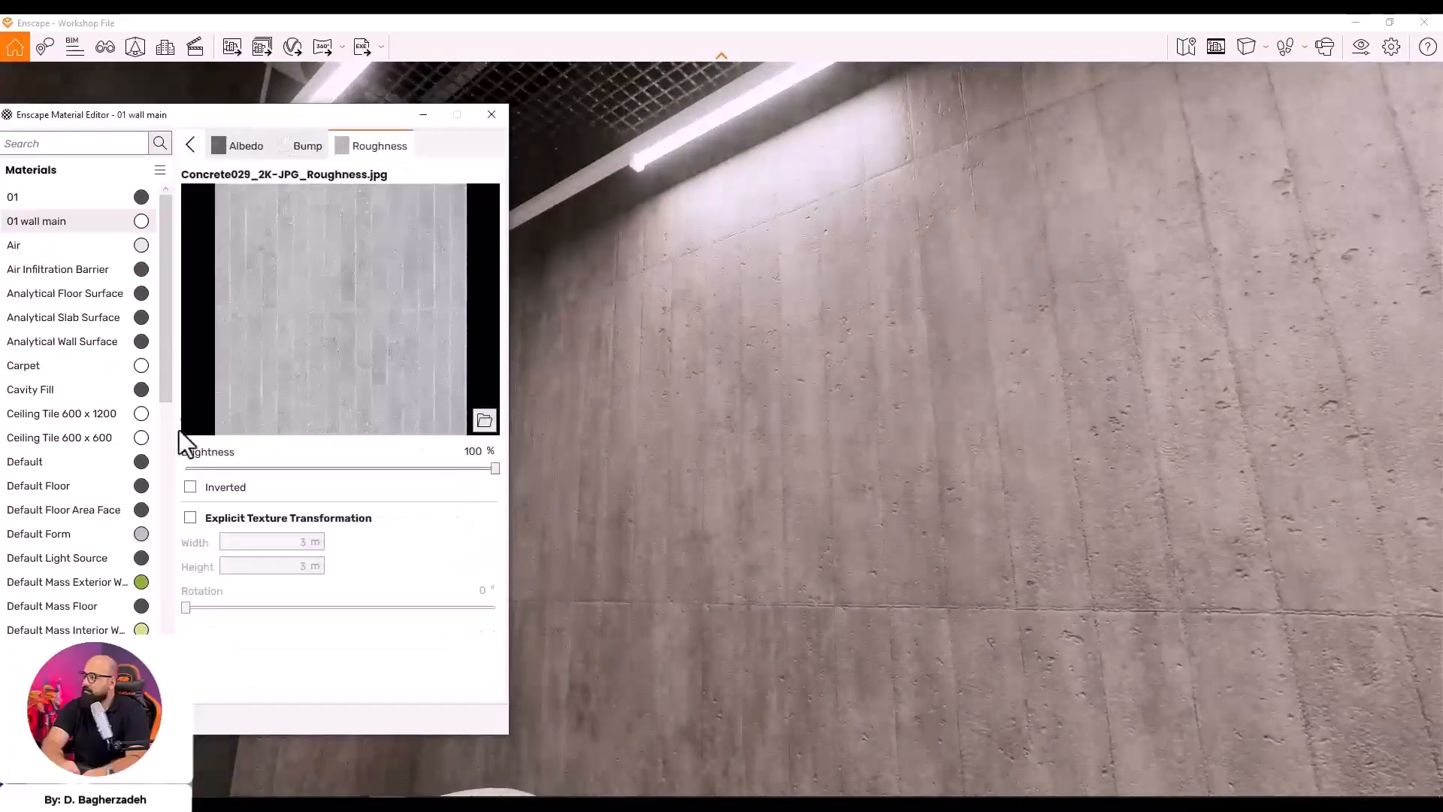
left_click_drag(493, 471, 418, 471)
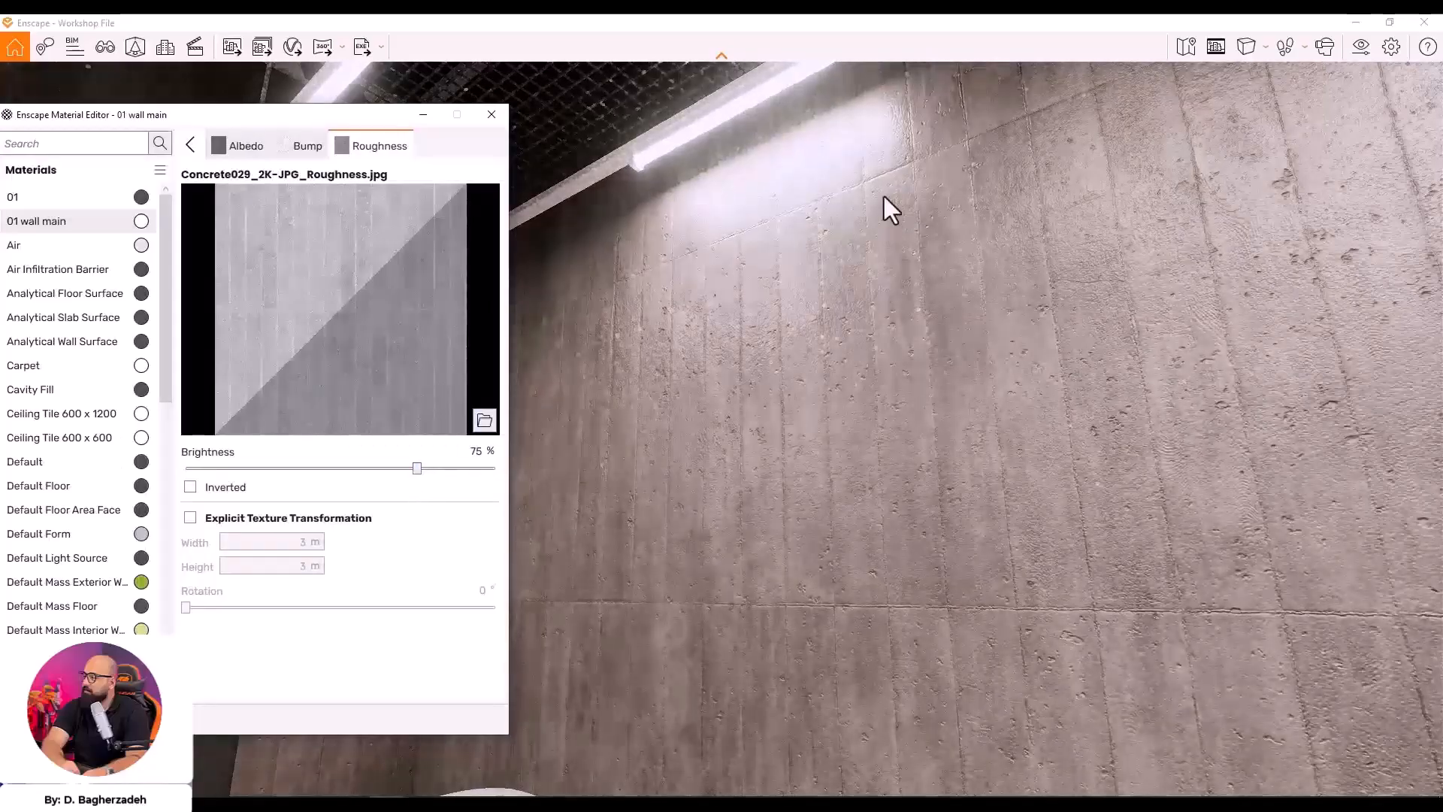
left_click_drag(956, 390, 1001, 206)
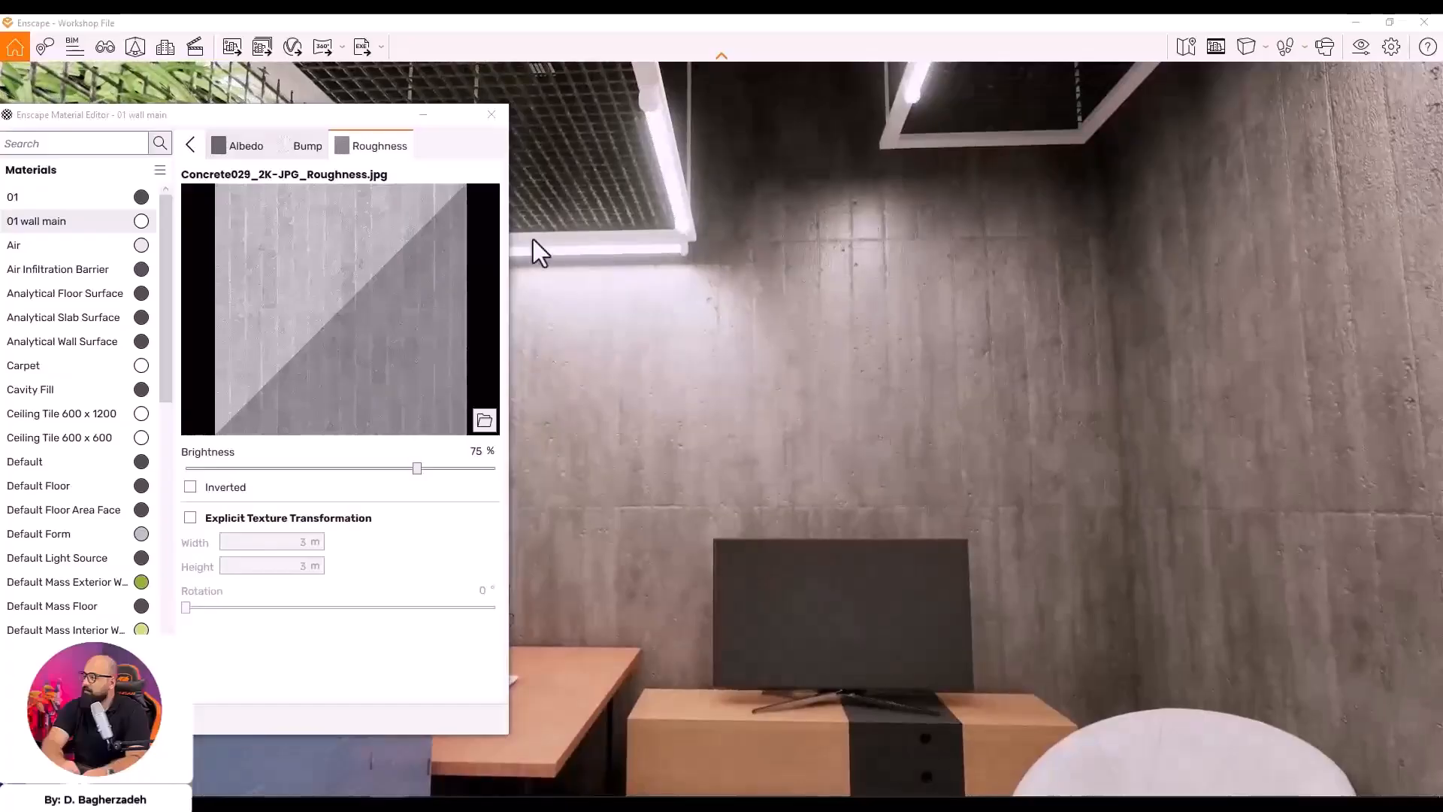
left_click(190, 144)
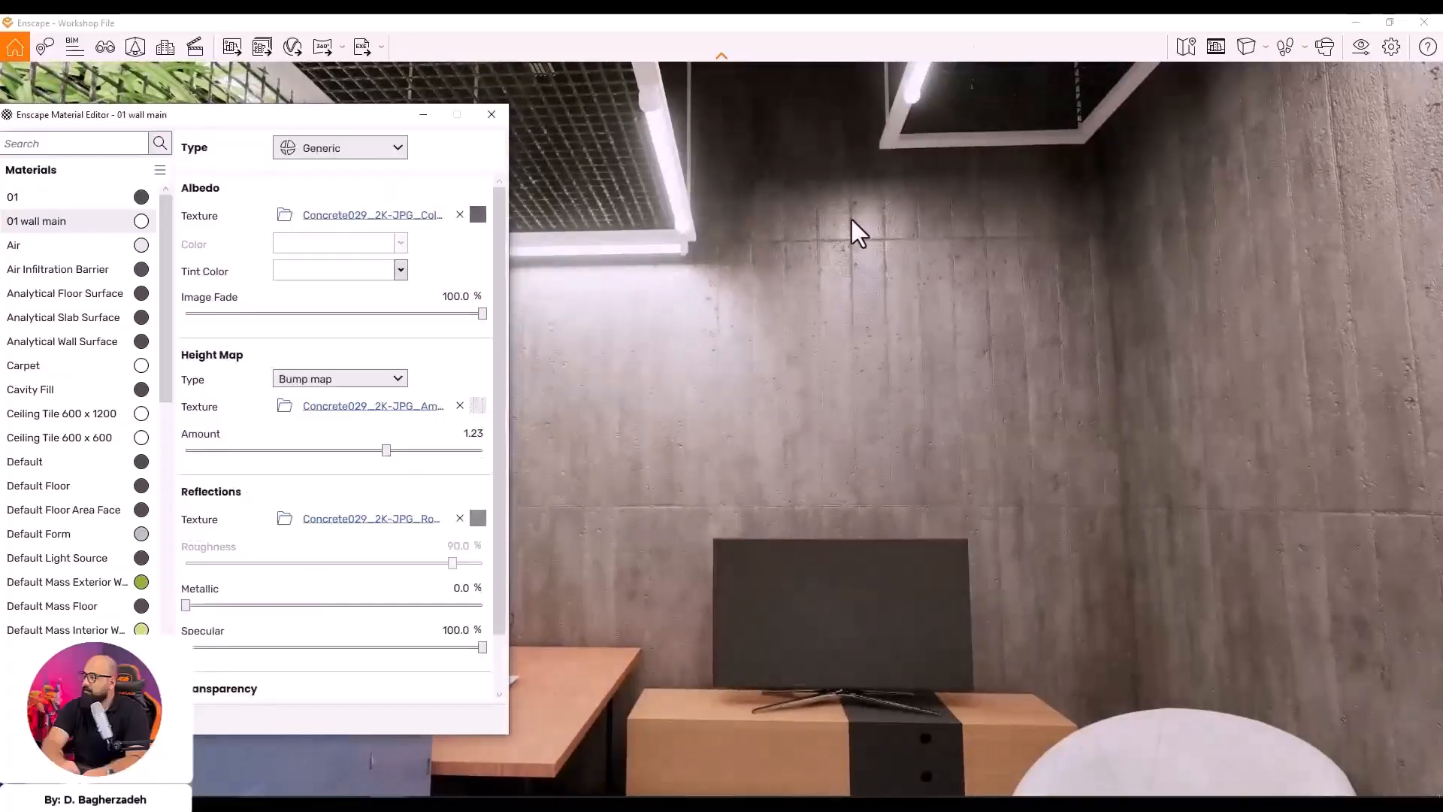
Set the bump amount of "01 wall main" to 0.72 and reduce its albedo image fade while checking the wall in the rendering
left_click_drag(388, 453, 373, 451)
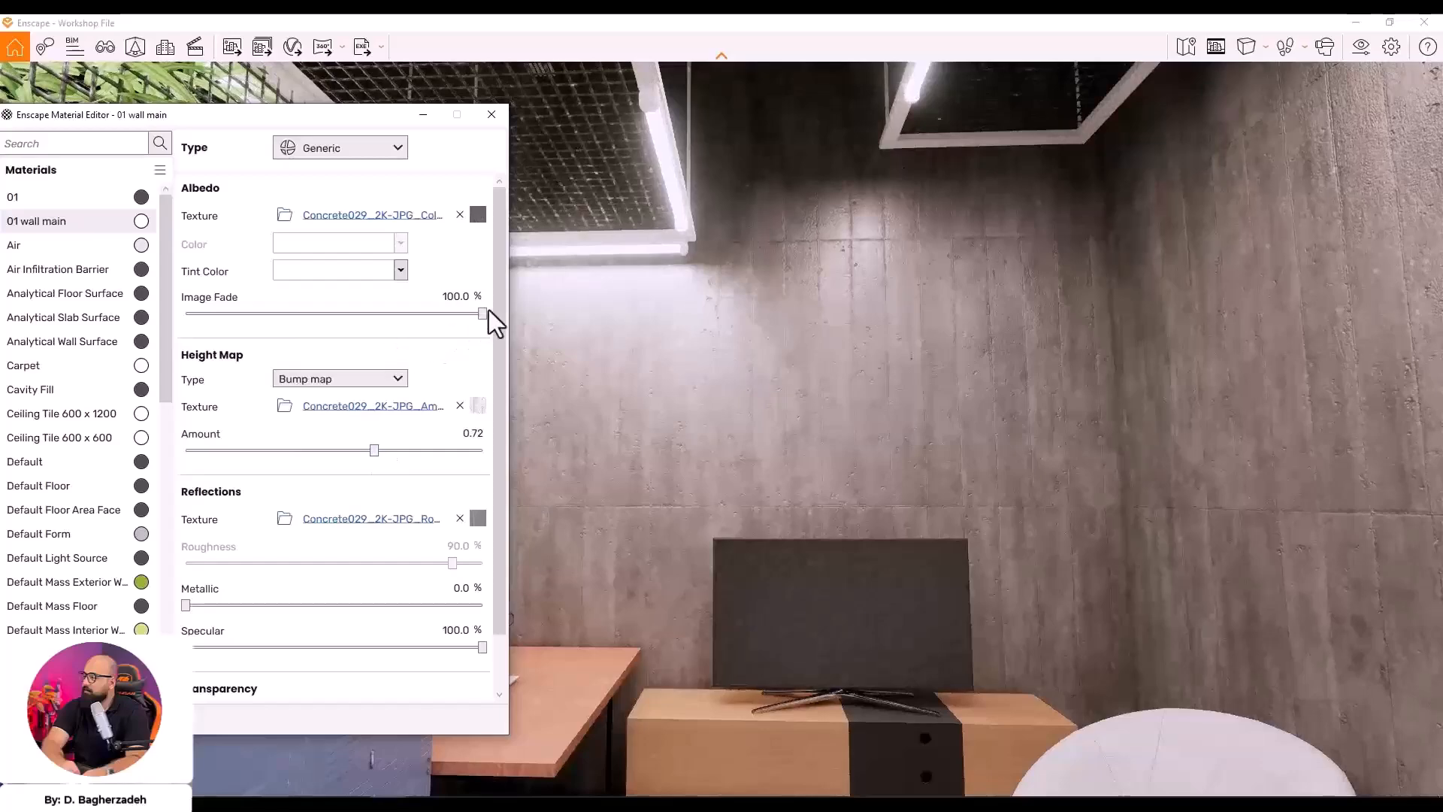
left_click_drag(481, 314, 363, 322)
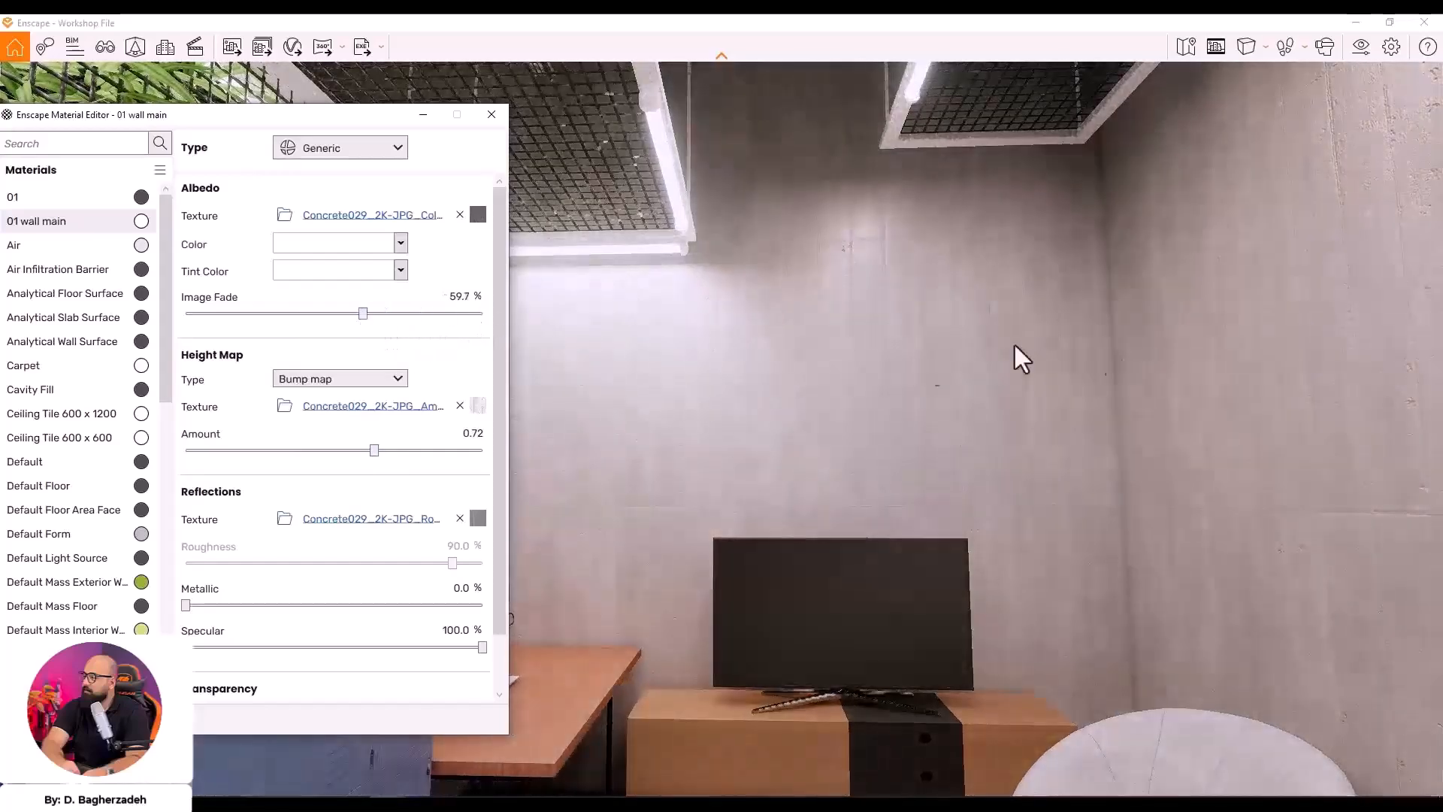
left_click_drag(982, 348, 1203, 301)
key("s")
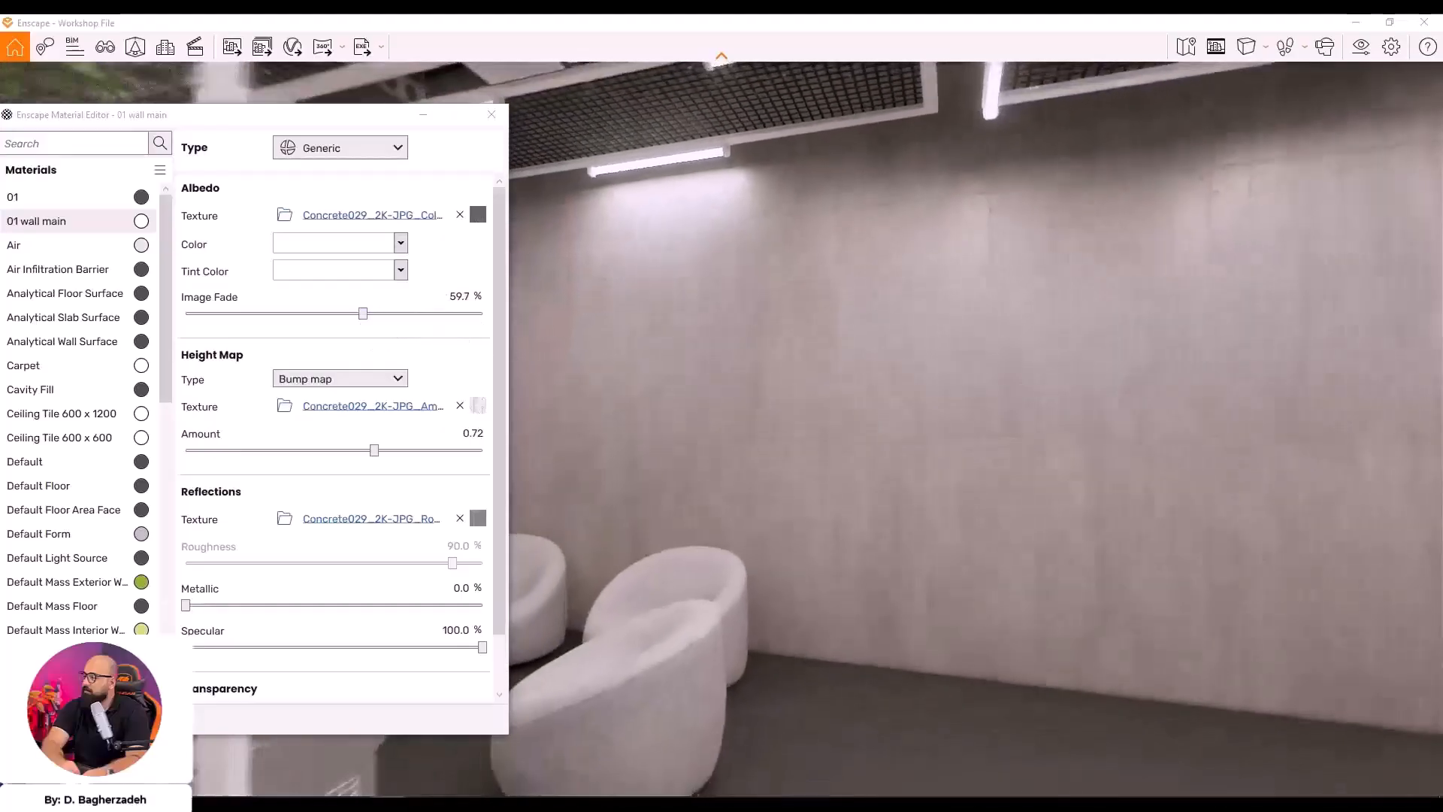
left_click_drag(371, 314, 451, 316)
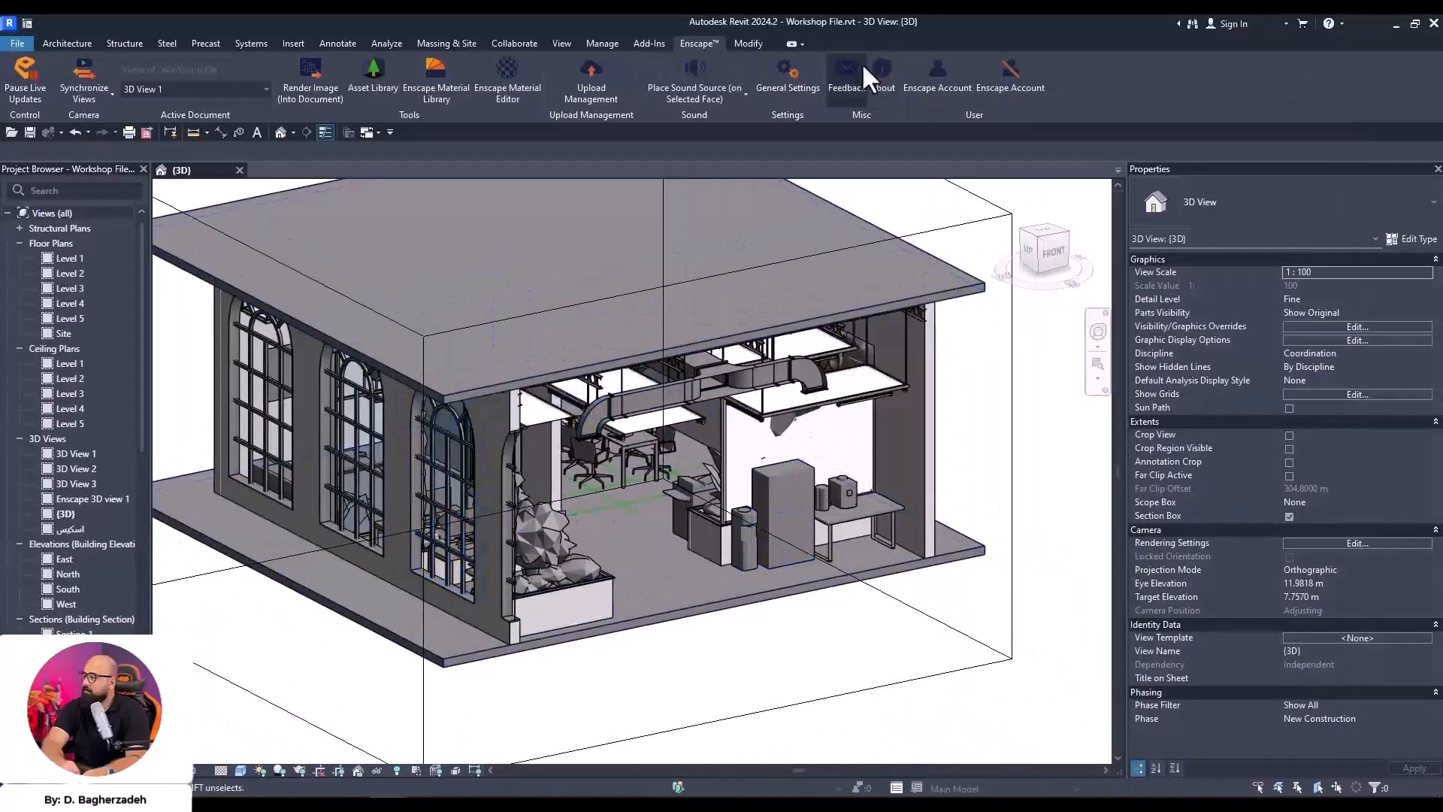
Switch to Revit and create a new project material named "01 Floor Main"
left_click(585, 45)
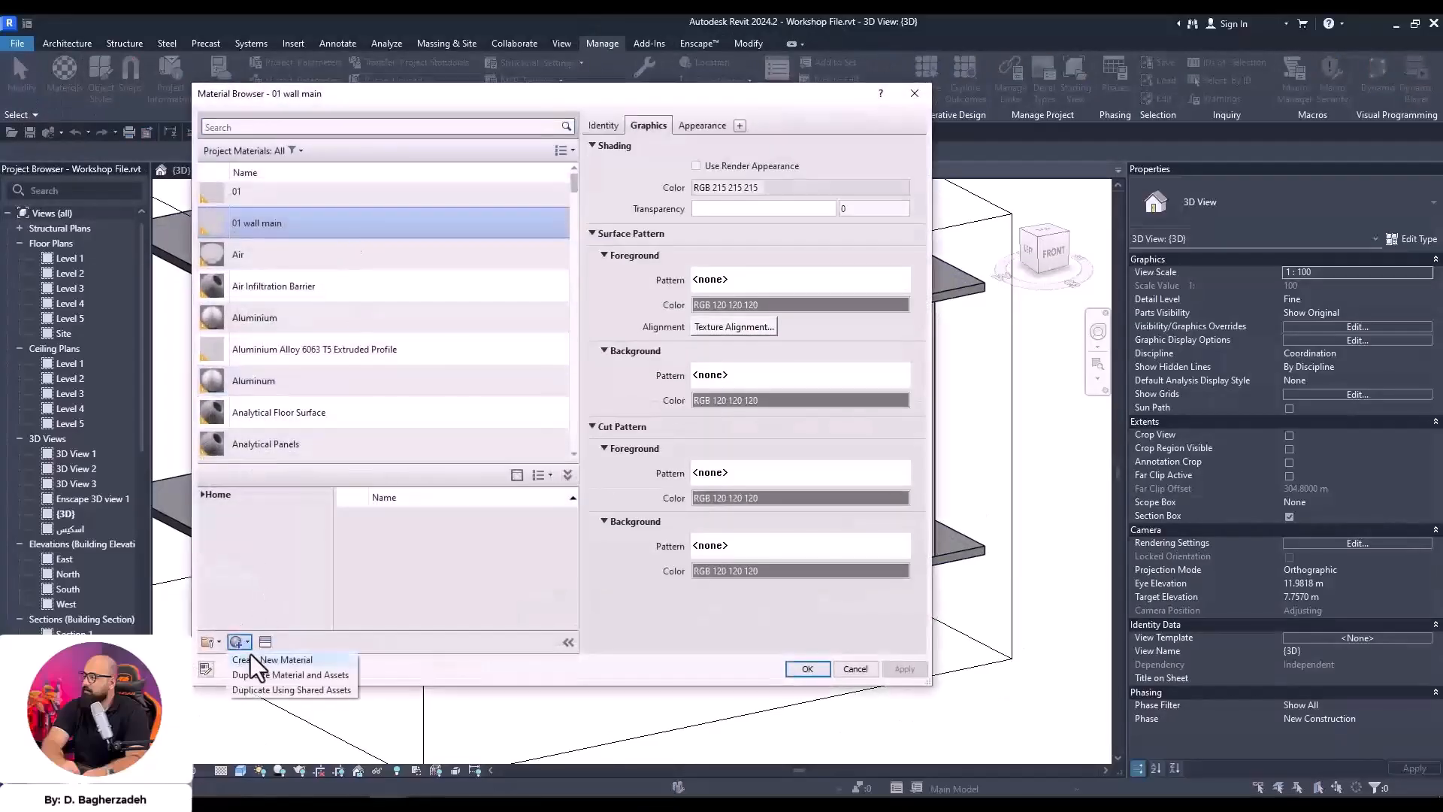
left_click(255, 659)
right_click(257, 324)
left_click(310, 377)
type("01 F")
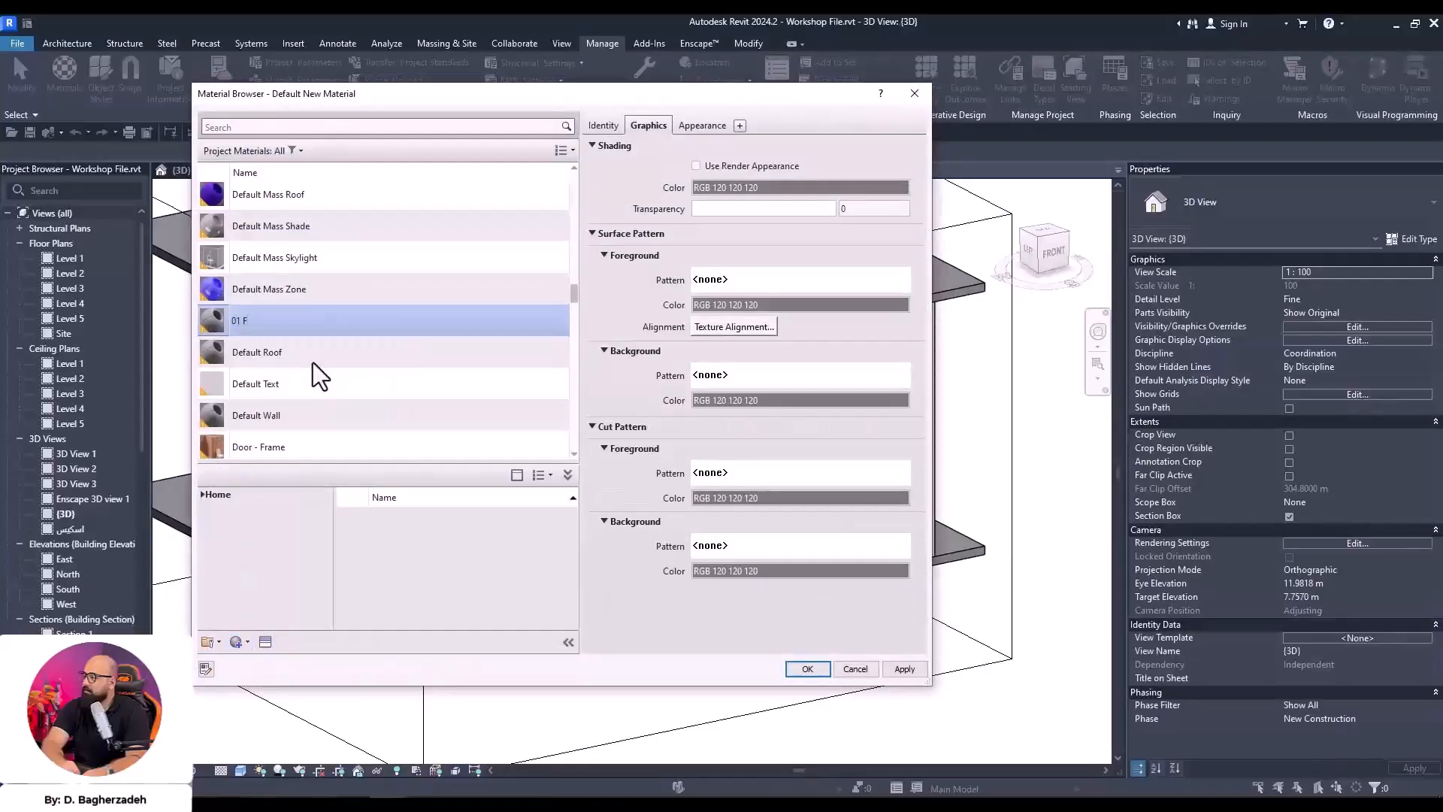
type("loor Main")
key("Return")
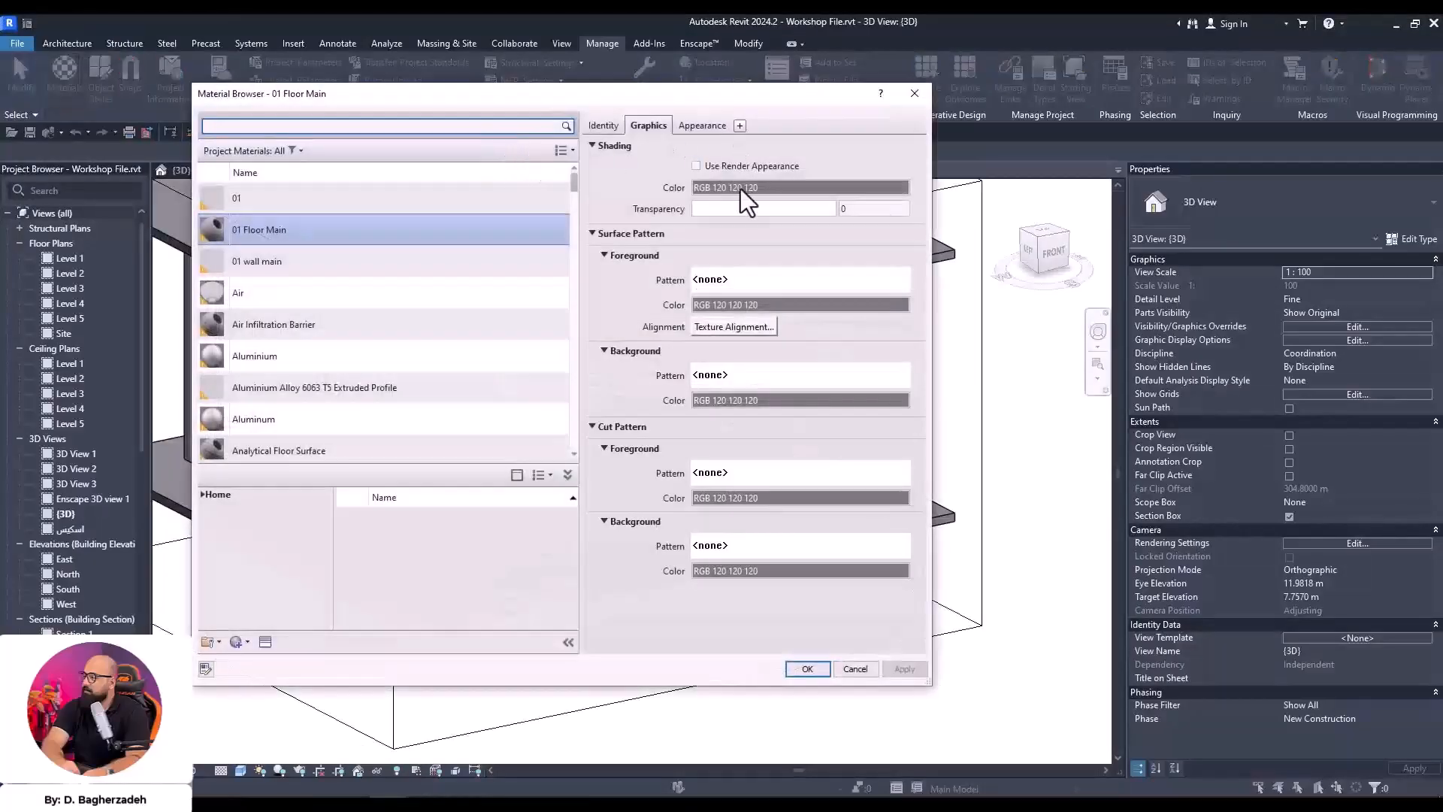
Set the shading color of "01 Floor Main" to light cyan, RGB 187-251-250, and save the material
left_click(741, 188)
mouse_move(676, 295)
left_mouse_down()
mouse_move(649, 291)
mouse_move(728, 282)
mouse_move(728, 296)
left_mouse_up()
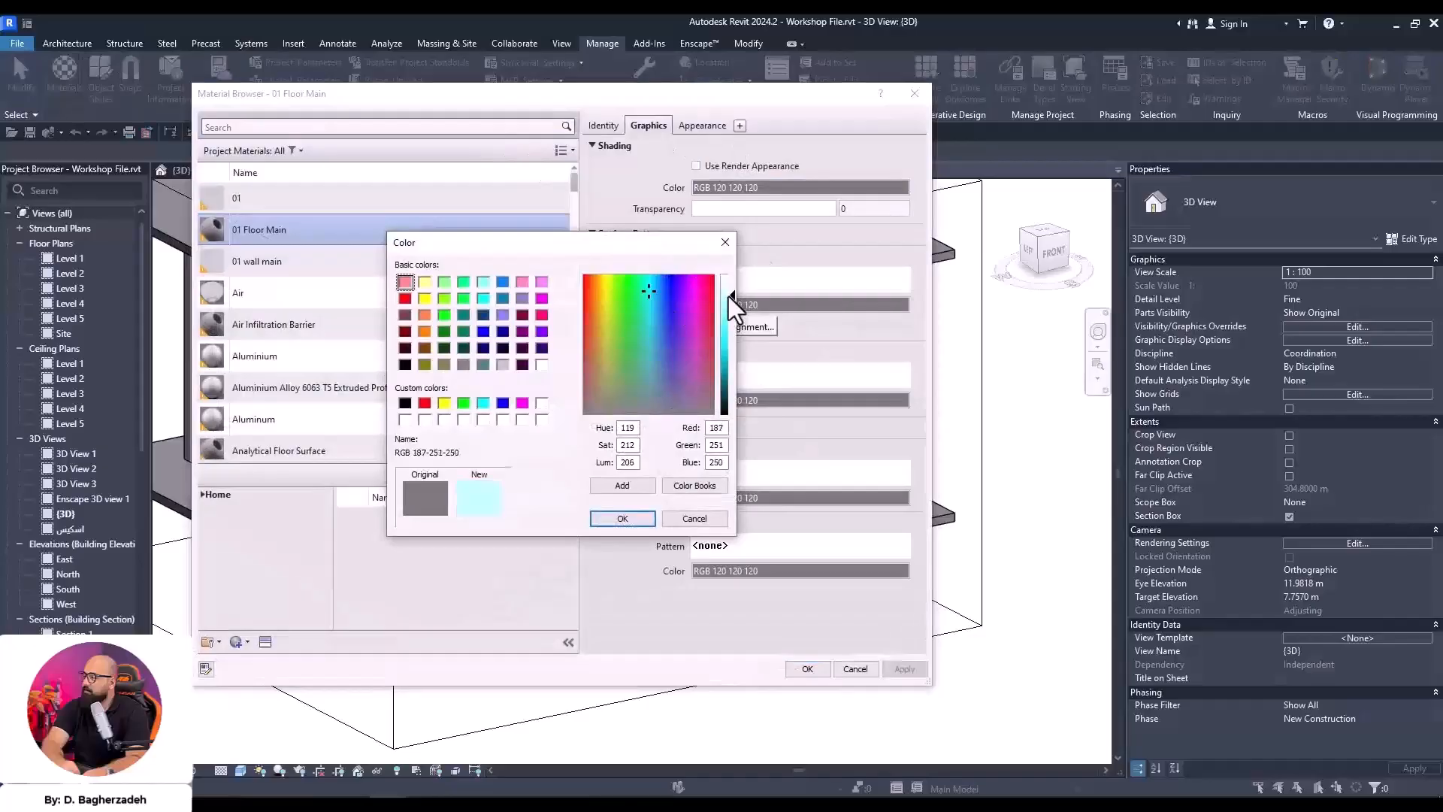
key("Return")
left_click(808, 669)
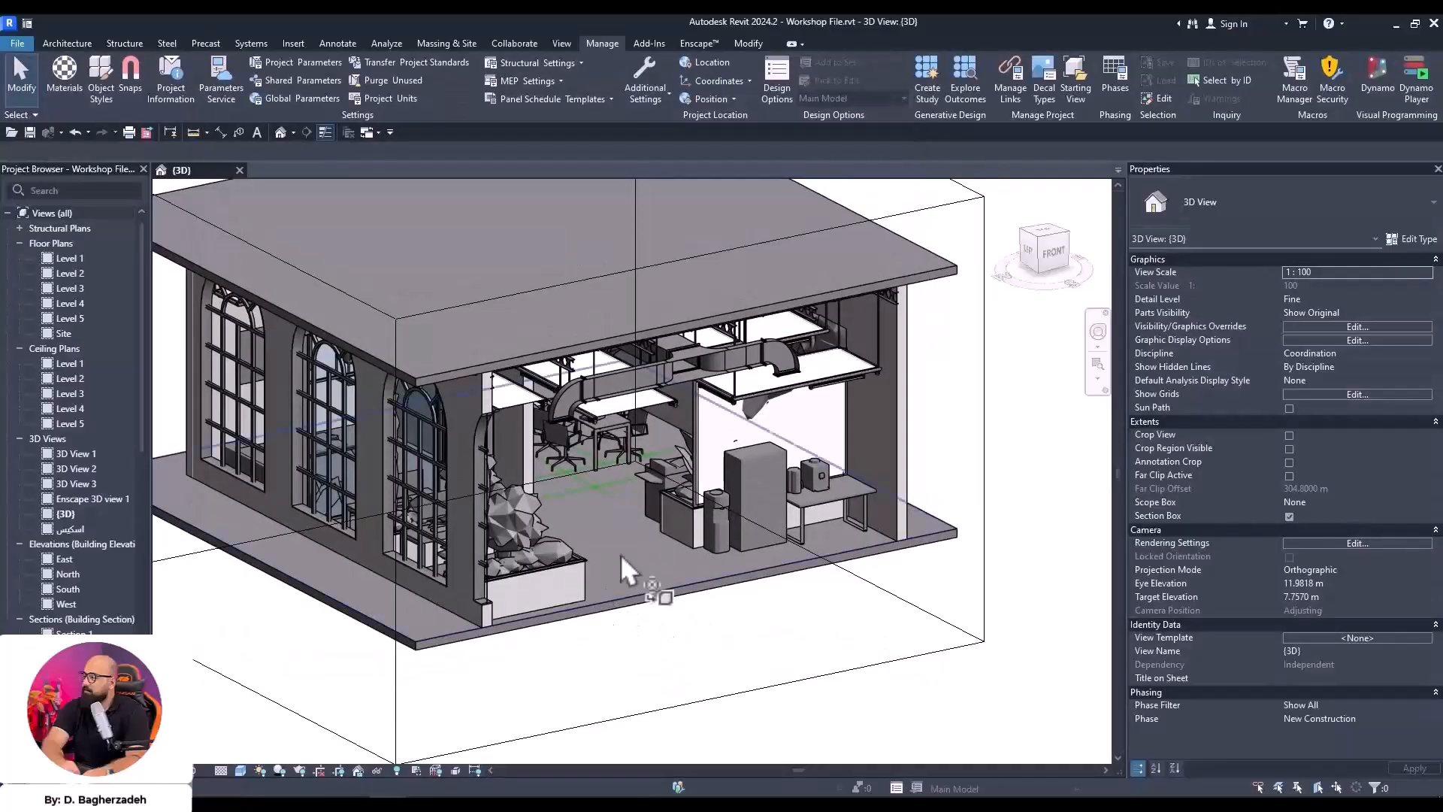
Paint the building's floor surface with the "01 Floor Main" material in the 3D view
key("p")
key("t")
left_click(710, 591)
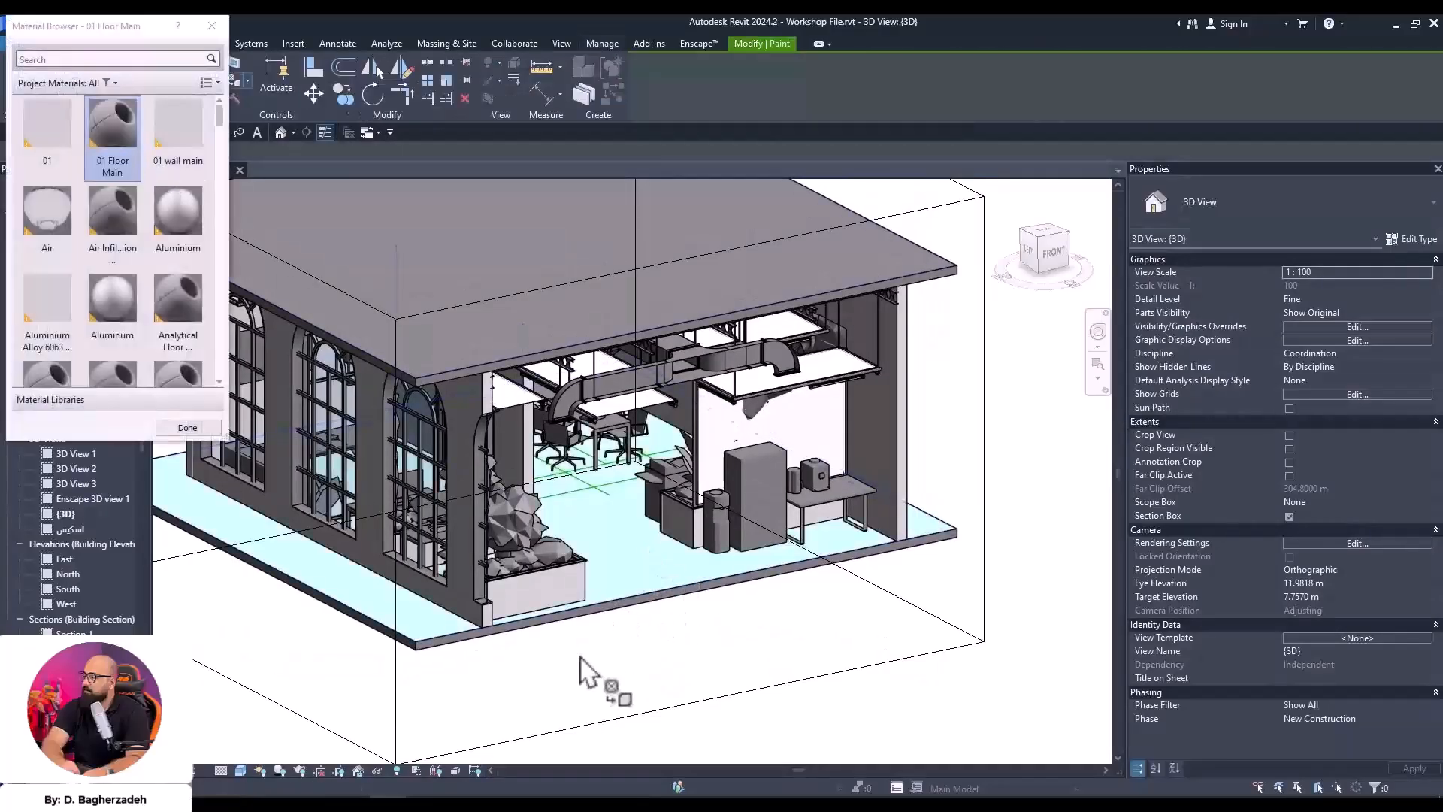
left_click(190, 427)
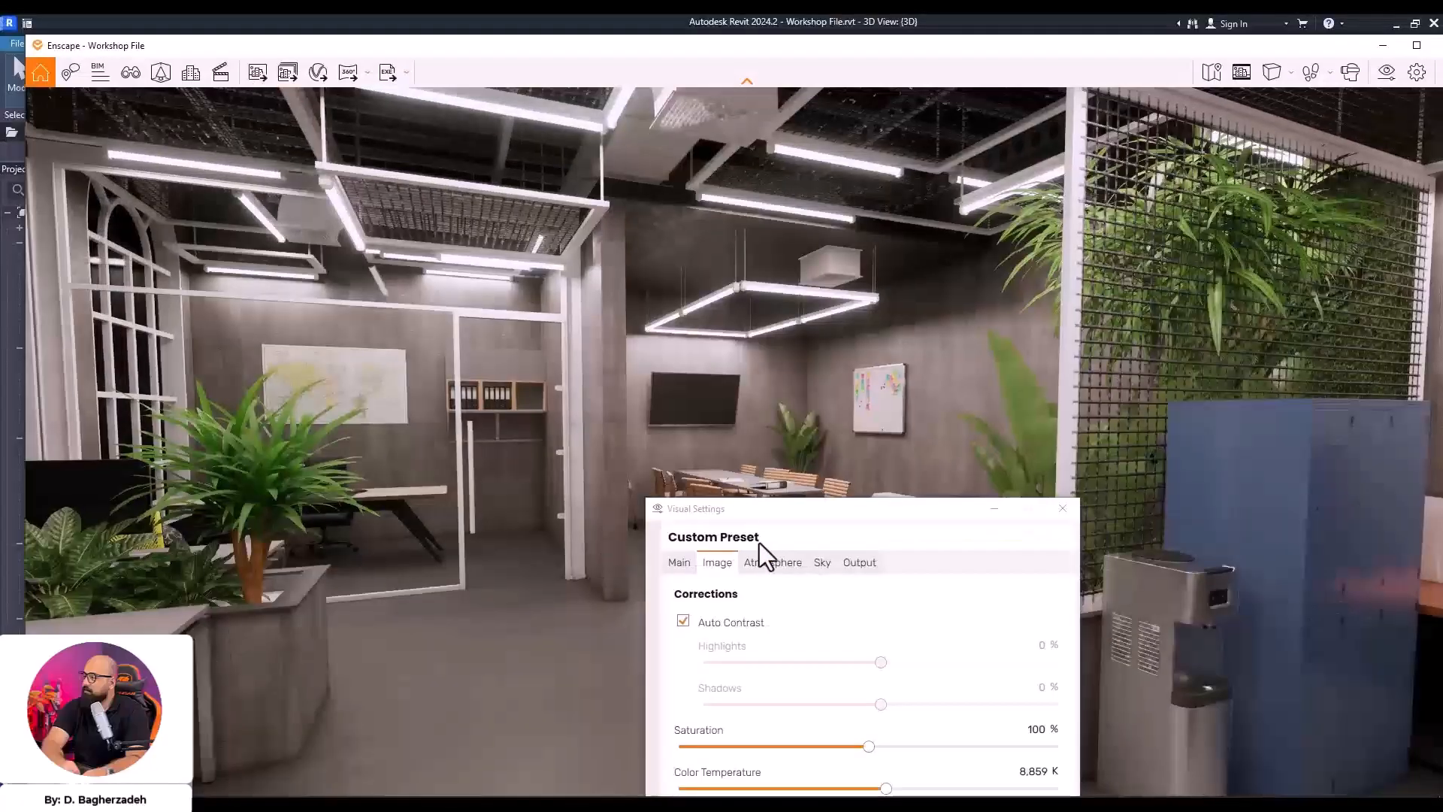
Bring up the maximized Enscape rendering with the Material Editor, frame the office floor and select "01 Floor Main"
left_click(1417, 45)
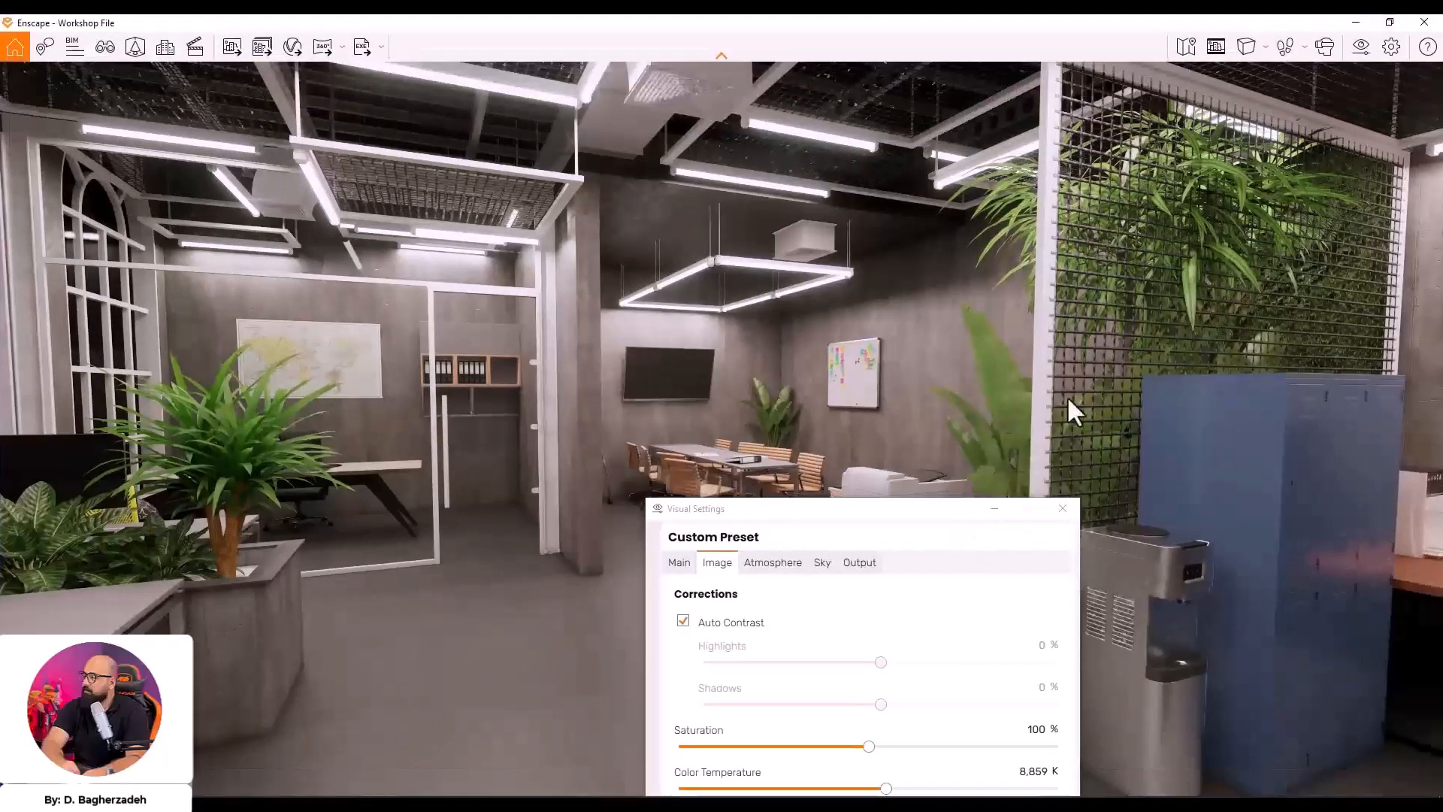
left_click(996, 510)
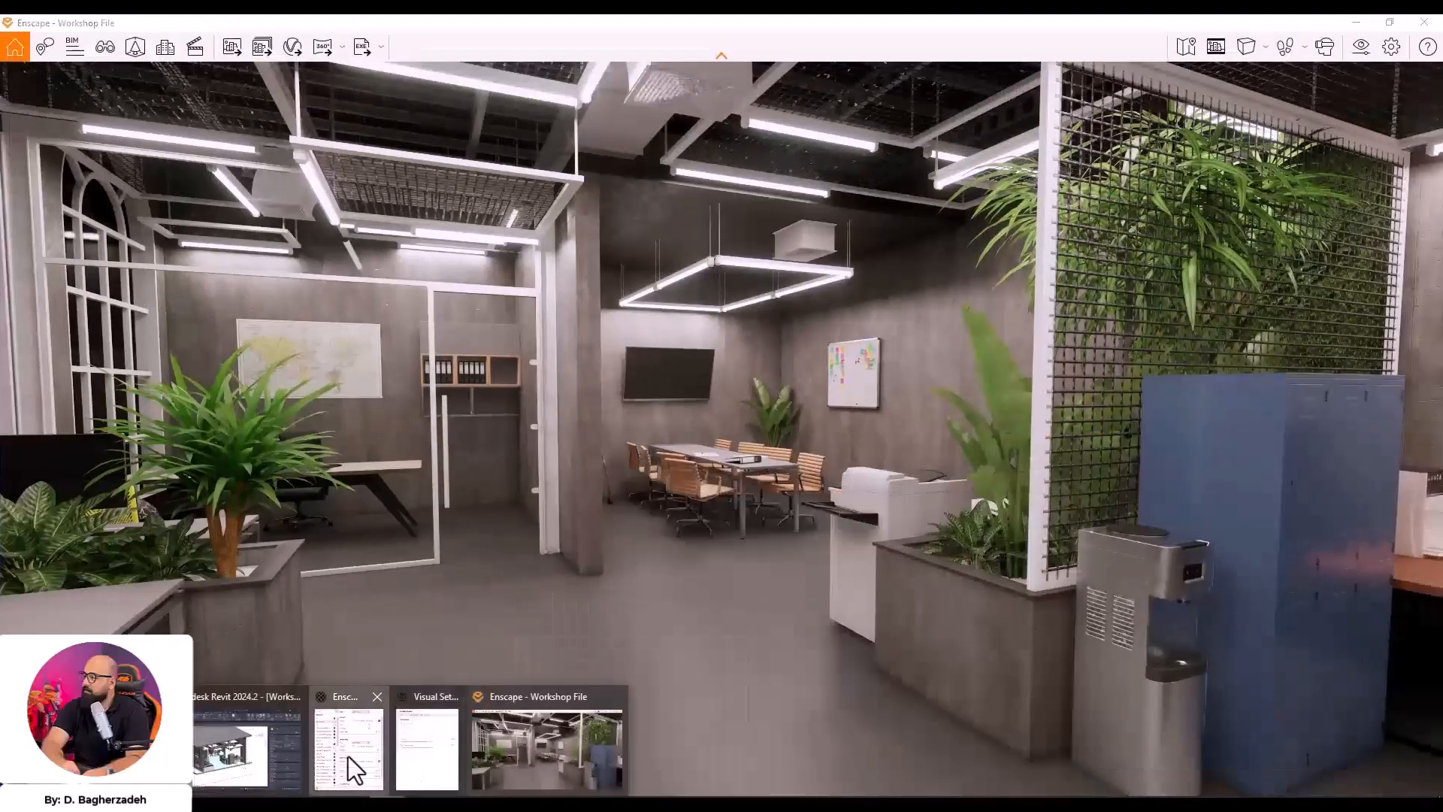
left_click(348, 751)
left_click_drag(841, 414, 817, 470)
key("s")
left_click(50, 221)
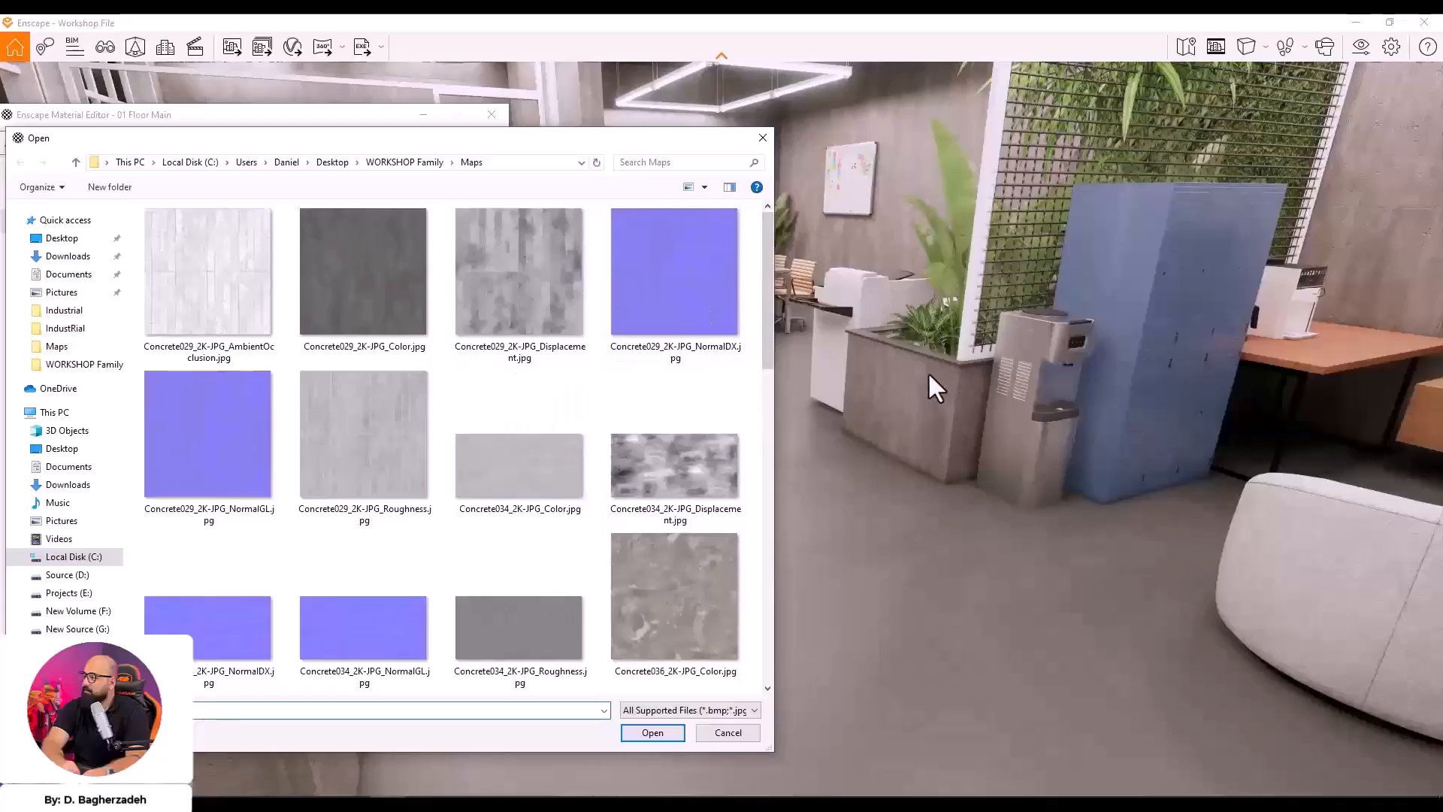
Load Concrete036_2K-JPG_Color.jpg as the albedo texture of "01 Floor Main"
scroll(678, 354, "down", 4)
scroll(571, 445, "up", 2)
scroll(651, 391, "down", 2)
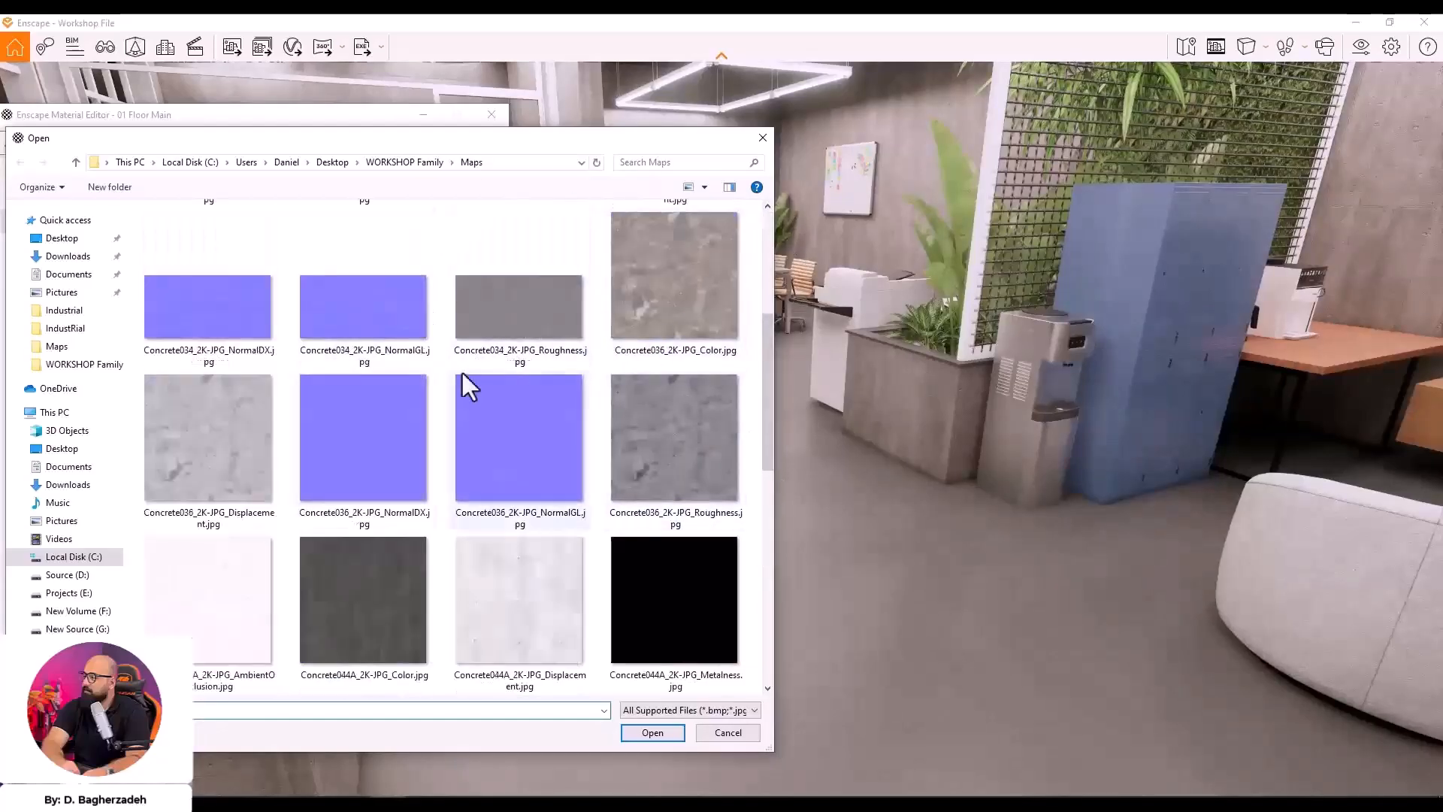
double_click(696, 263)
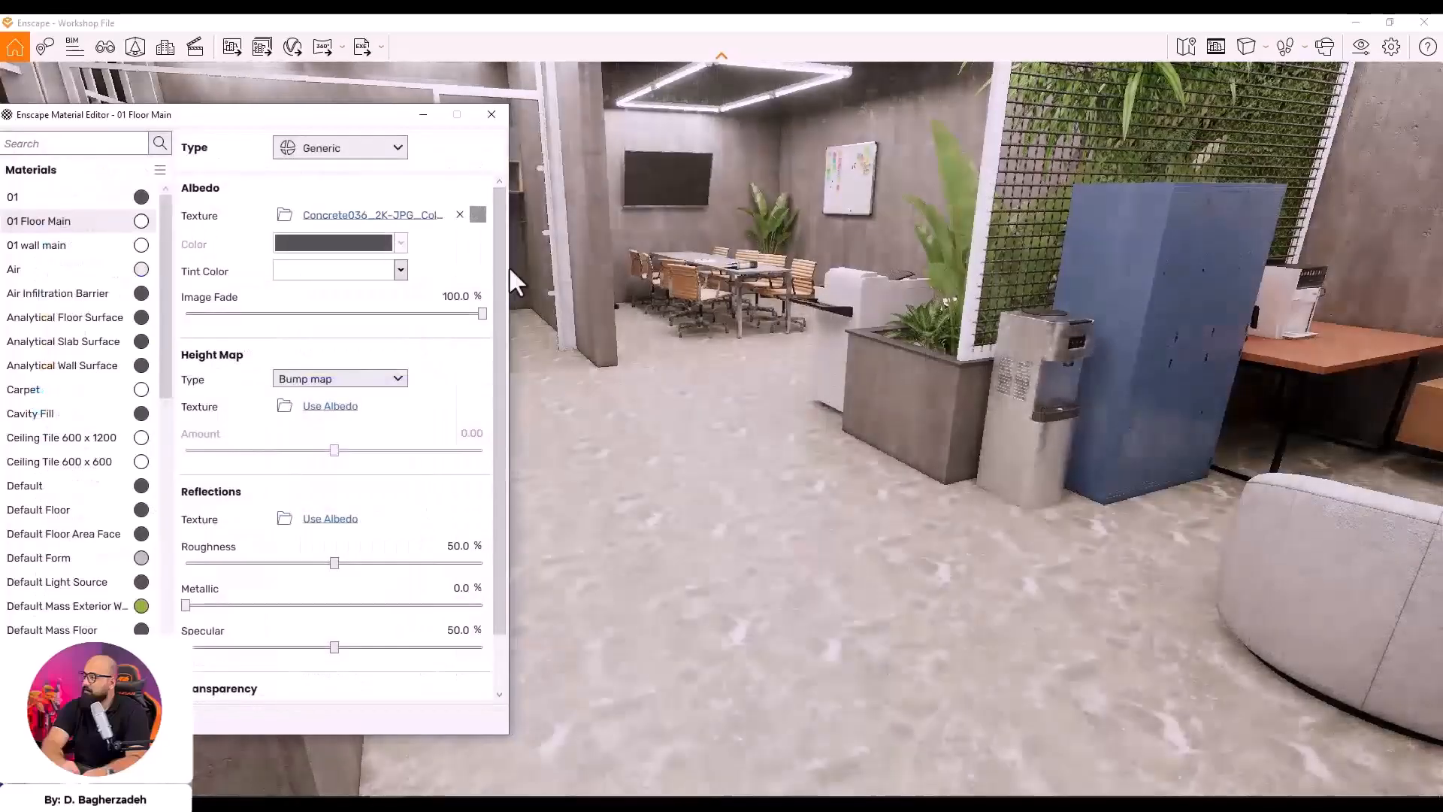
Consult the ambientCG search results and replace the floor's albedo texture with Concrete034_2K-JPG_Color.jpg
left_click(478, 214)
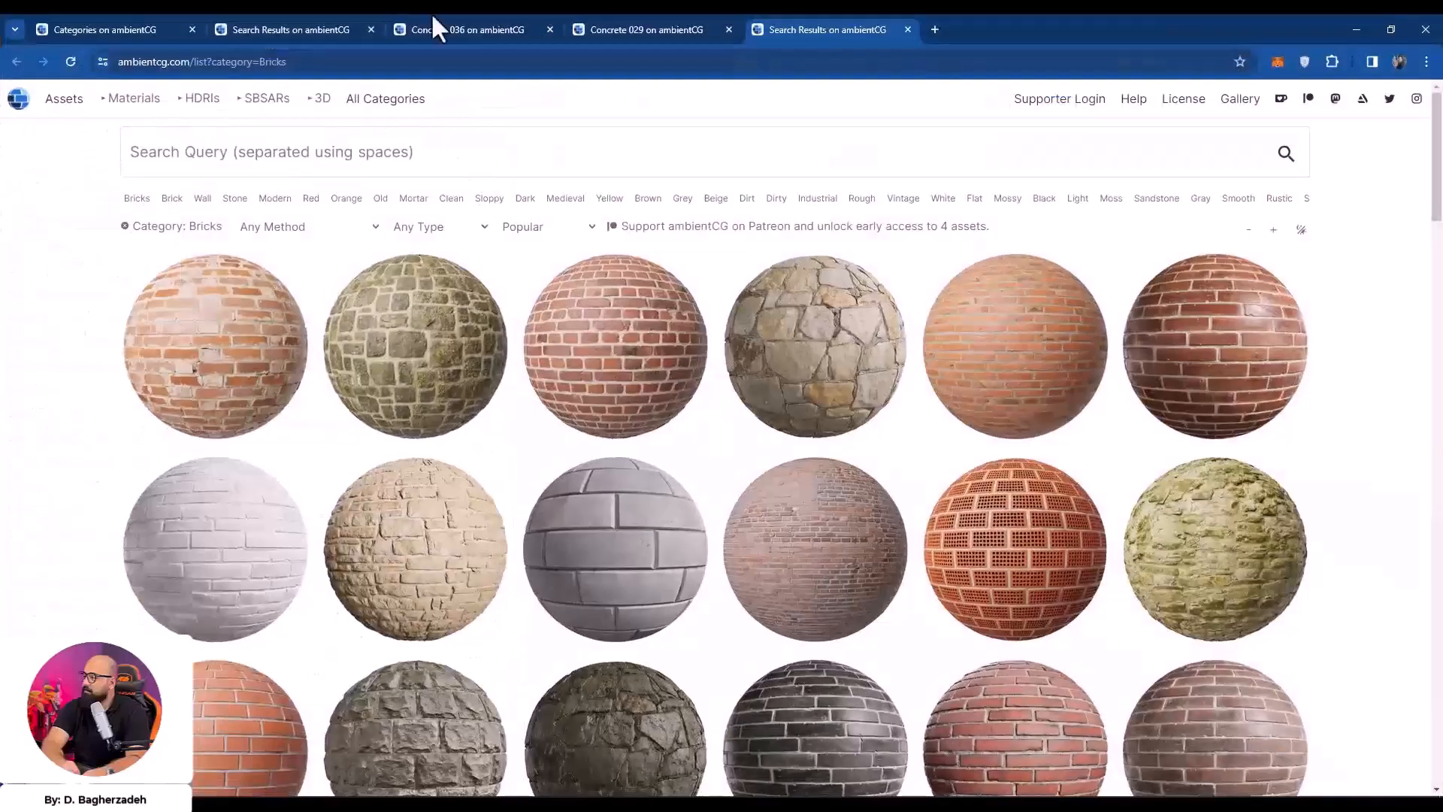
left_click(306, 30)
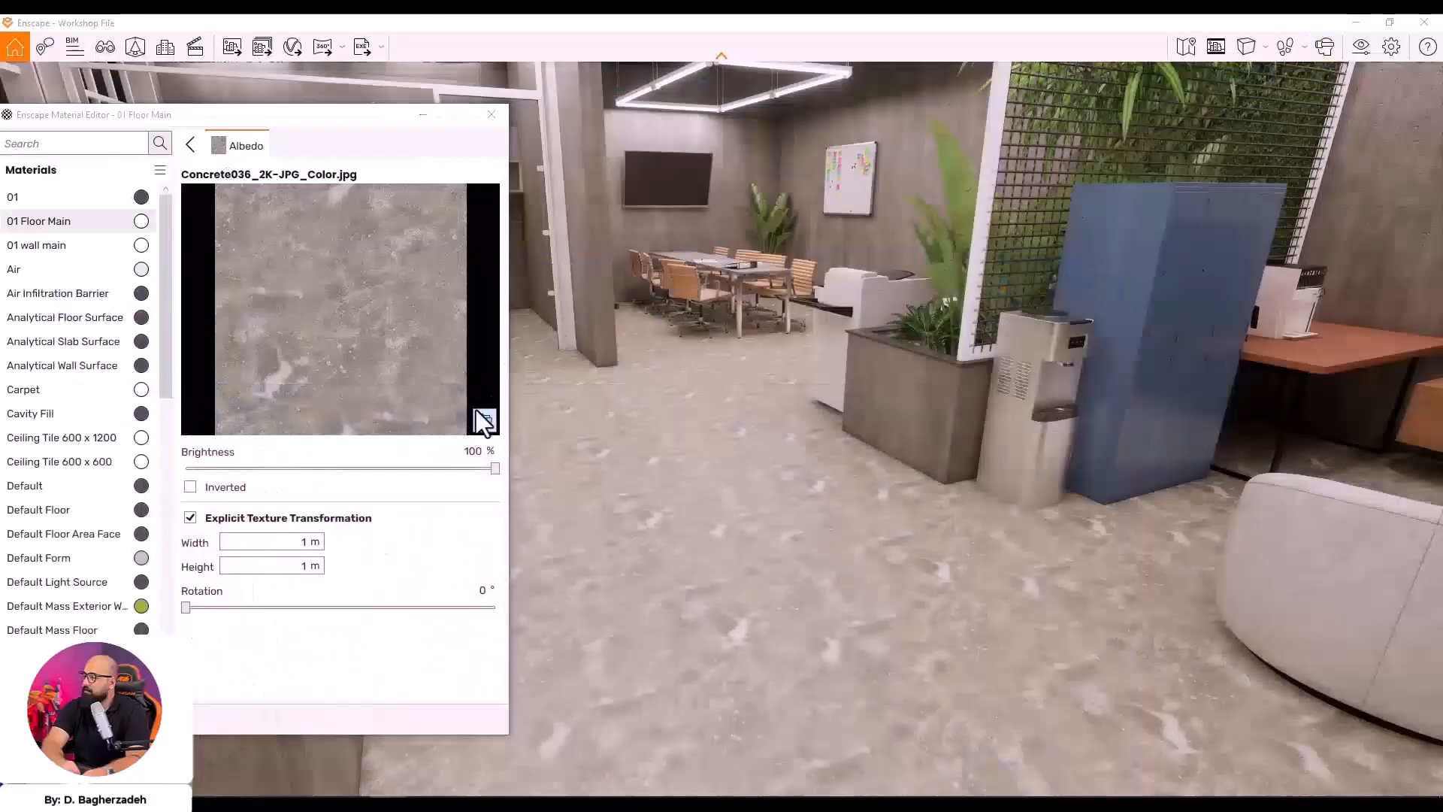
left_click(494, 418)
scroll(592, 300, "down", 5)
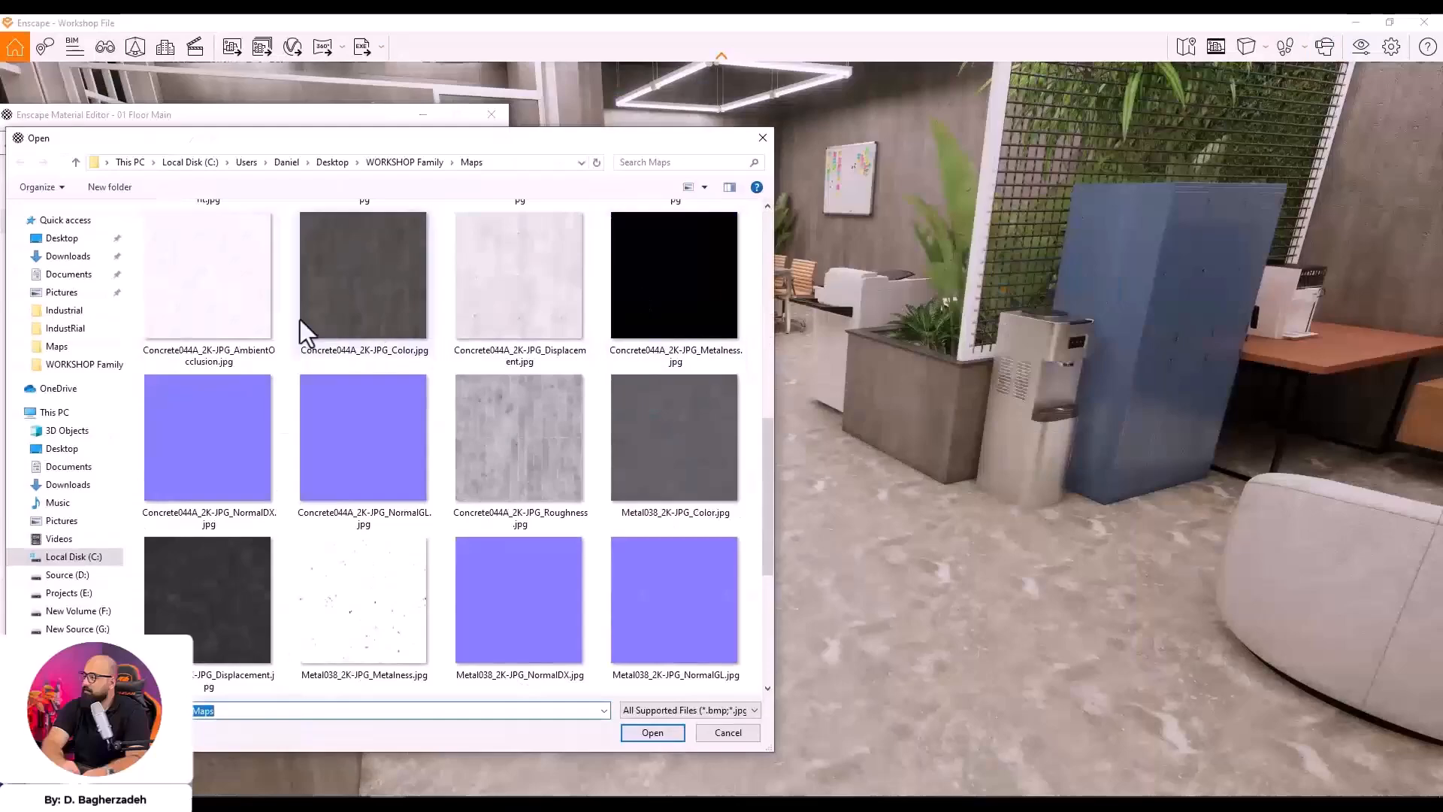
left_click_drag(771, 451, 768, 233)
double_click(547, 449)
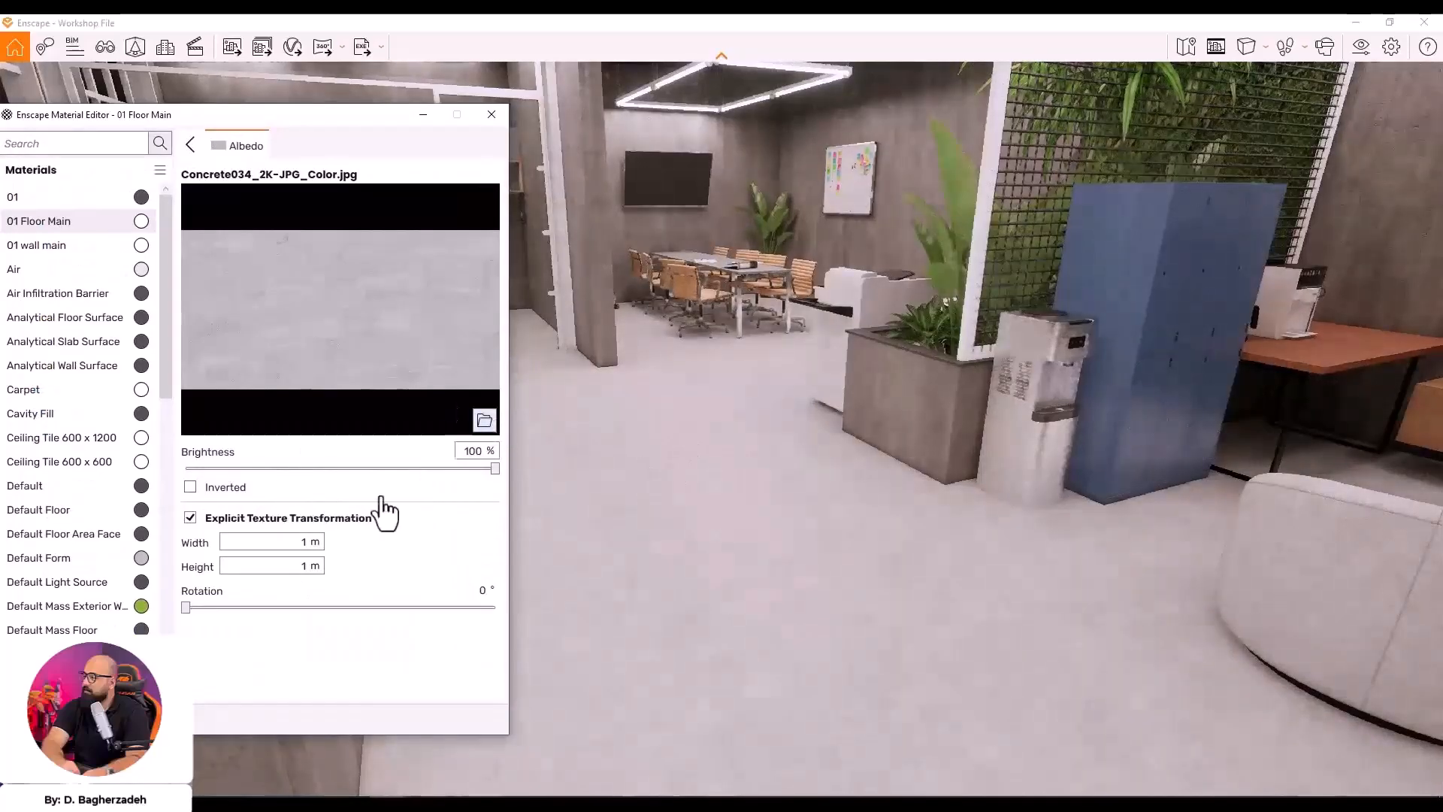
Set the explicit texture transformation of the floor's albedo map to 2 m width and 2 m height and inspect the floor
type("2")
double_click(305, 569)
type("2")
left_click(779, 549)
left_click_drag(779, 549, 735, 633)
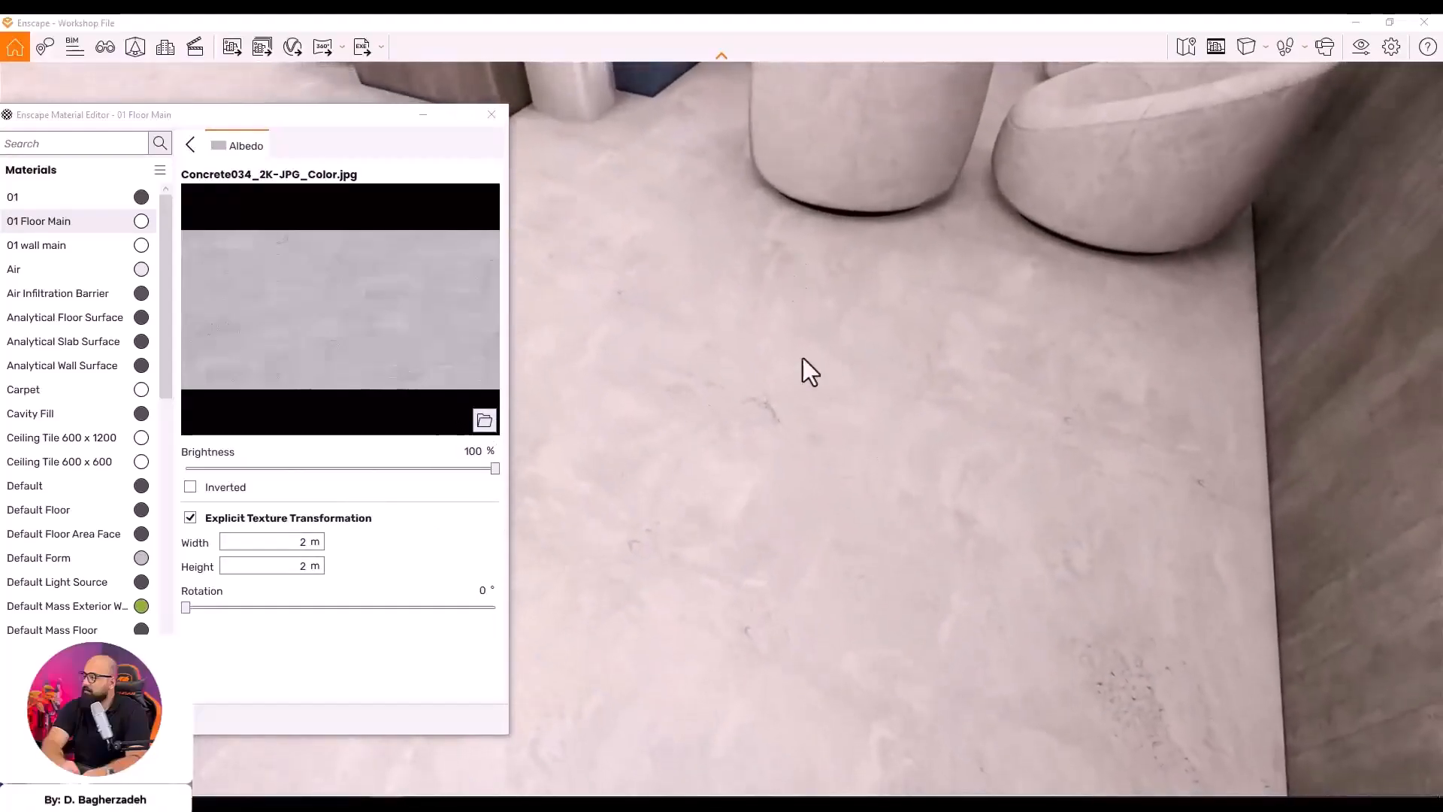
left_click_drag(877, 324, 778, 445)
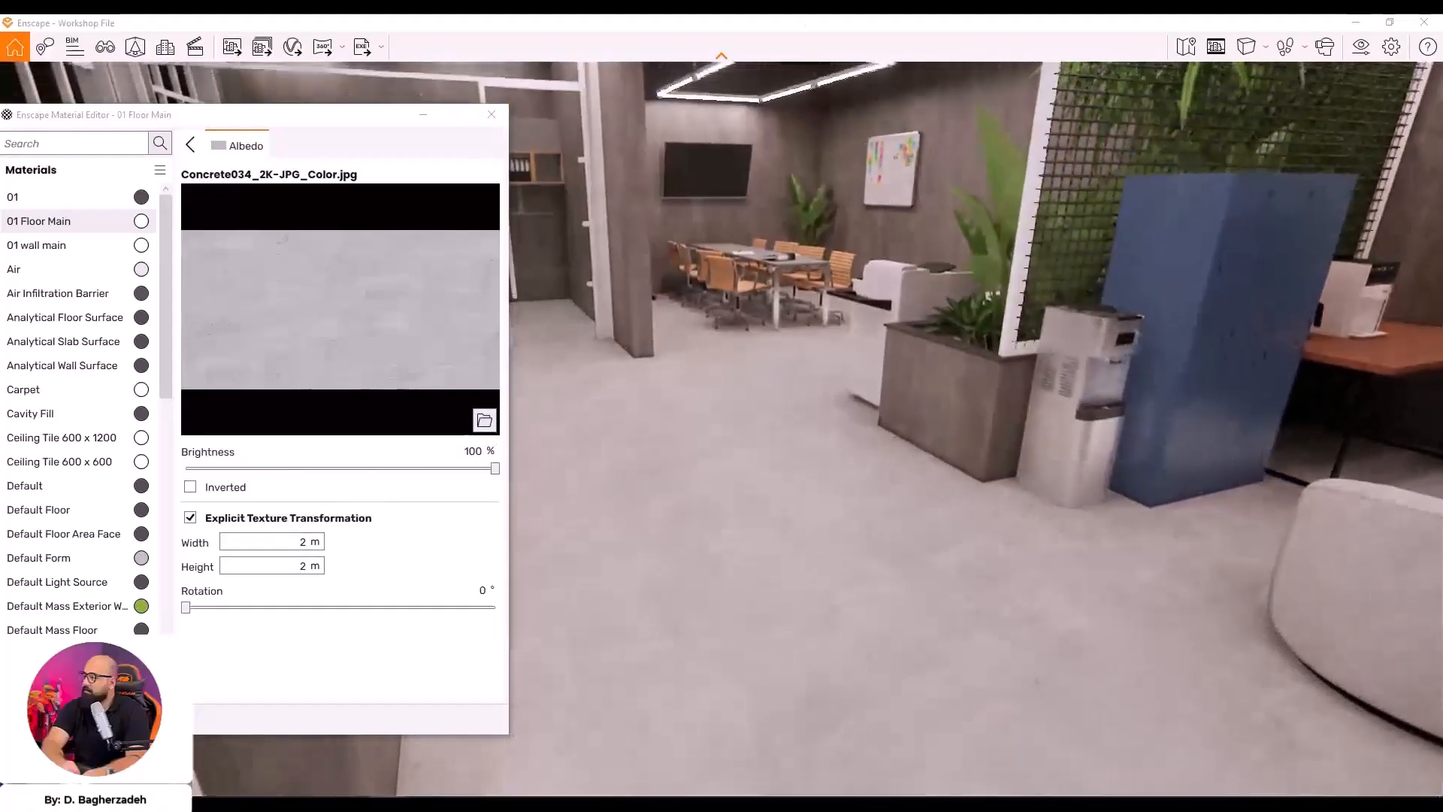
Load Concrete034_2K-JPG_Roughness.jpg as the reflections texture of "01 Floor Main" and set the specular value to 100%
left_click(190, 145)
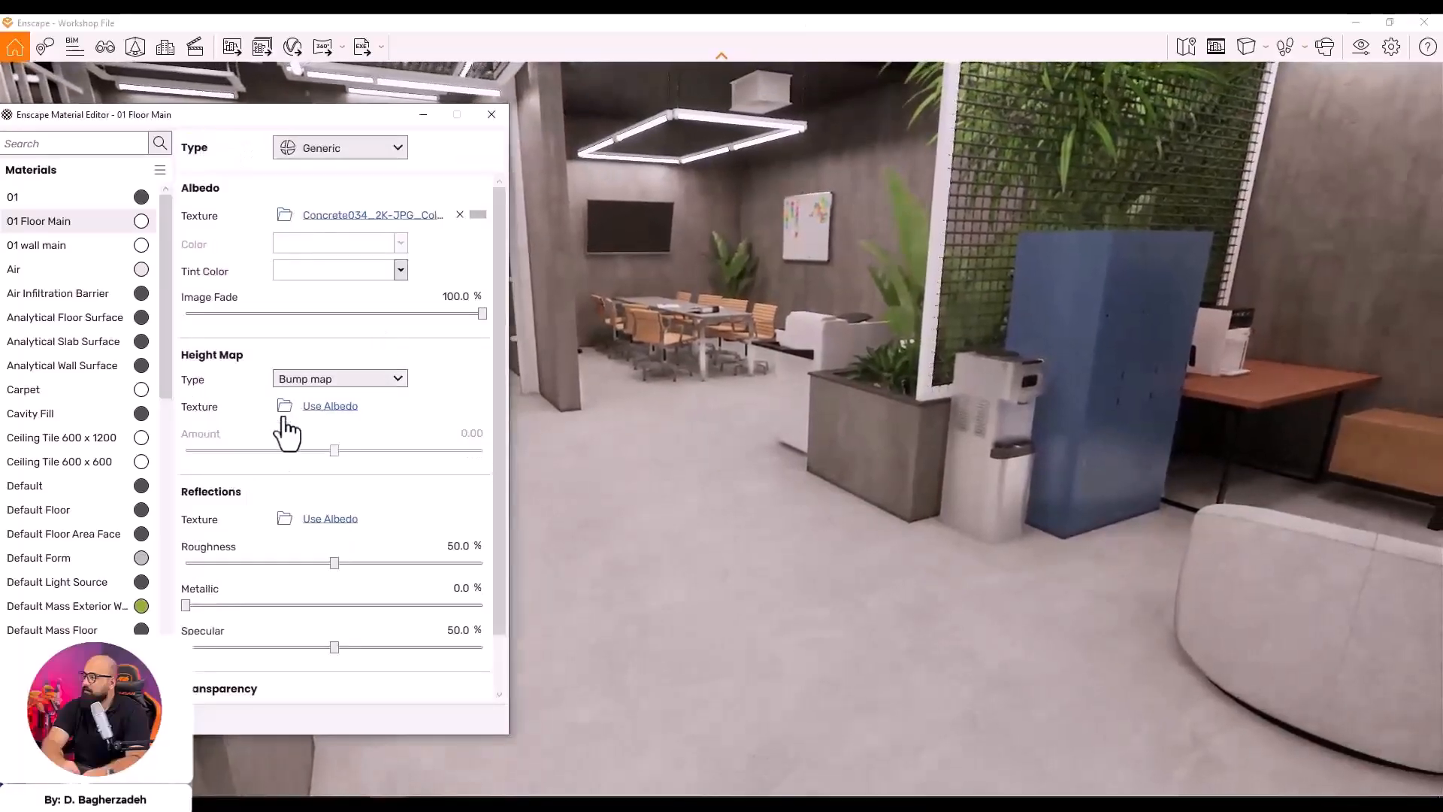
left_click(283, 518)
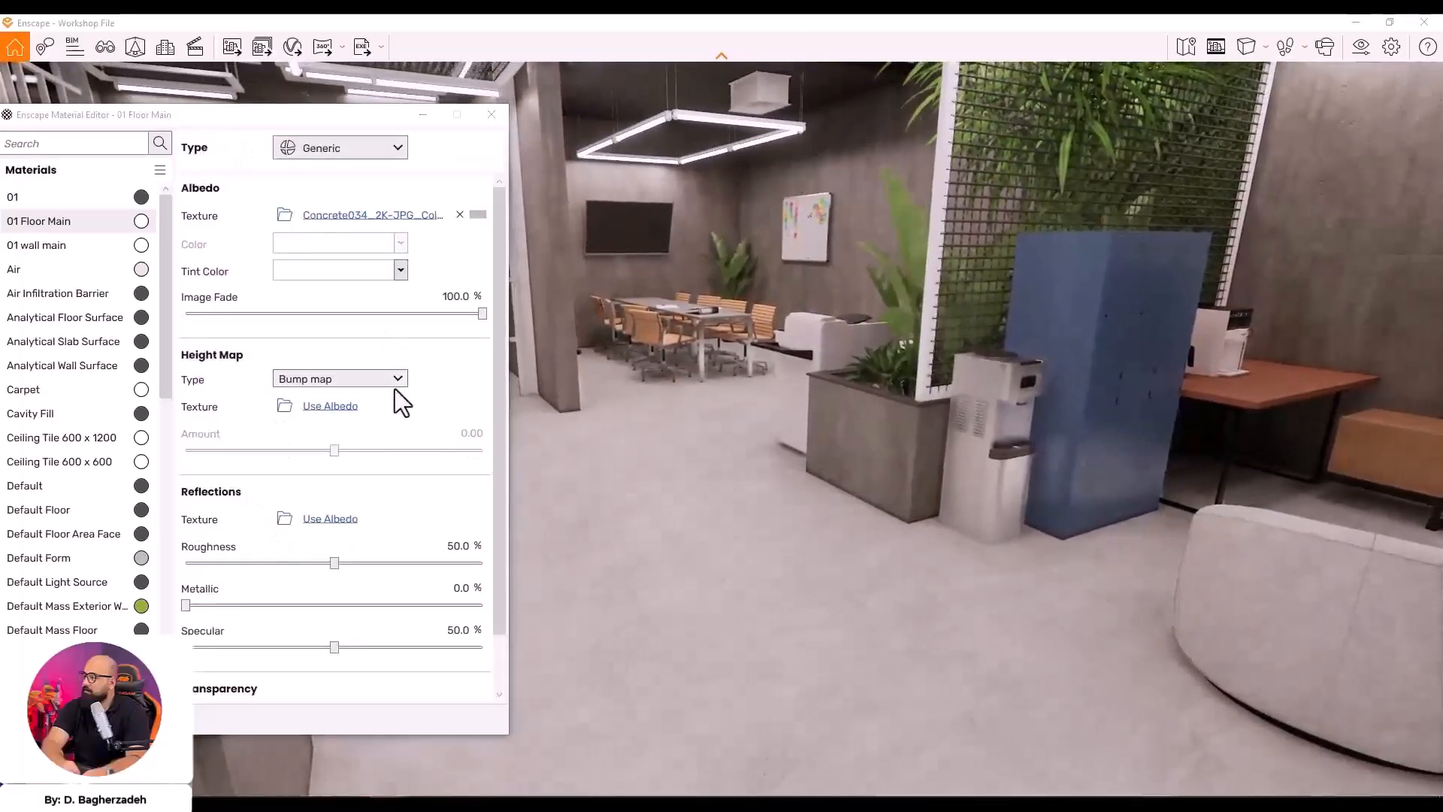
scroll(526, 316, "down", 3)
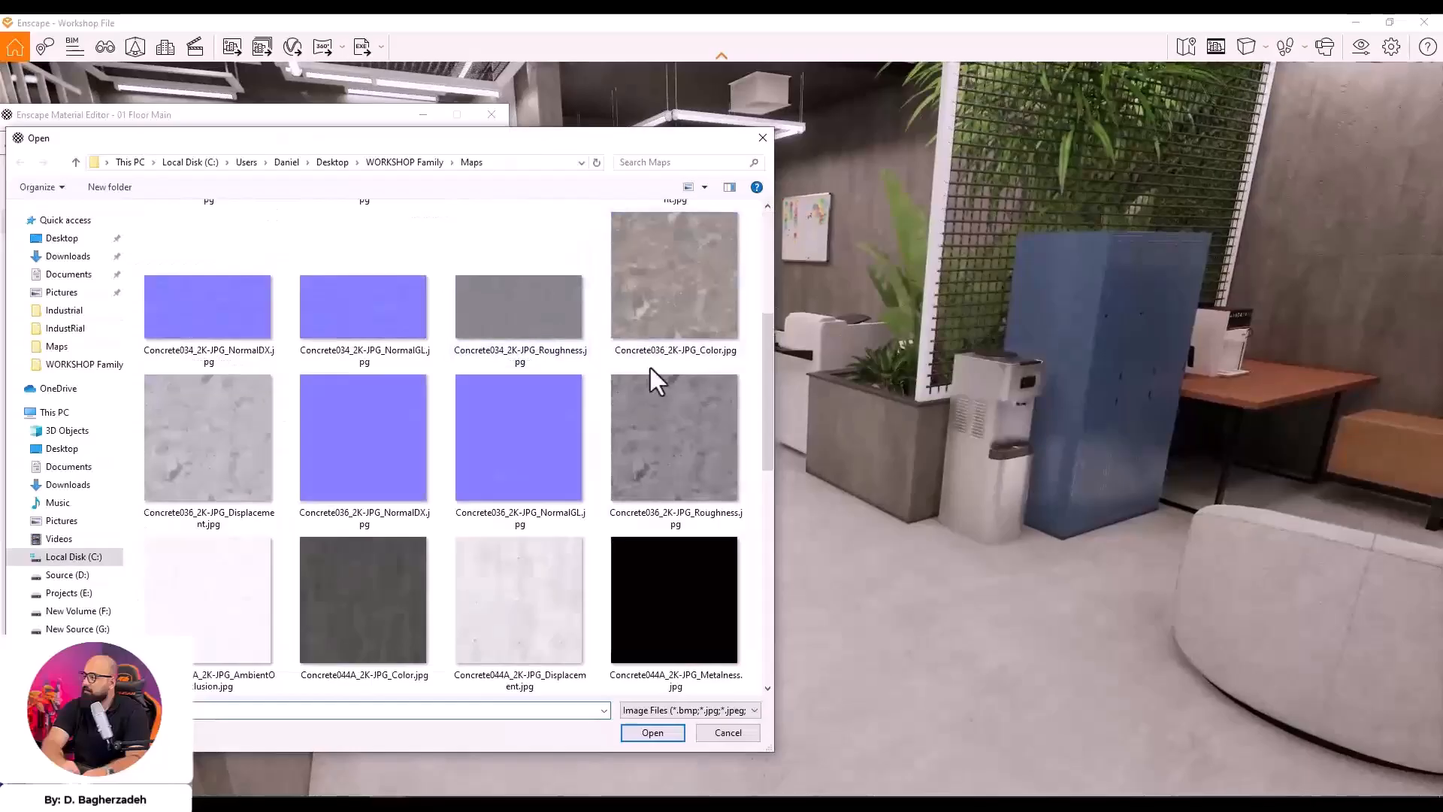
double_click(552, 312)
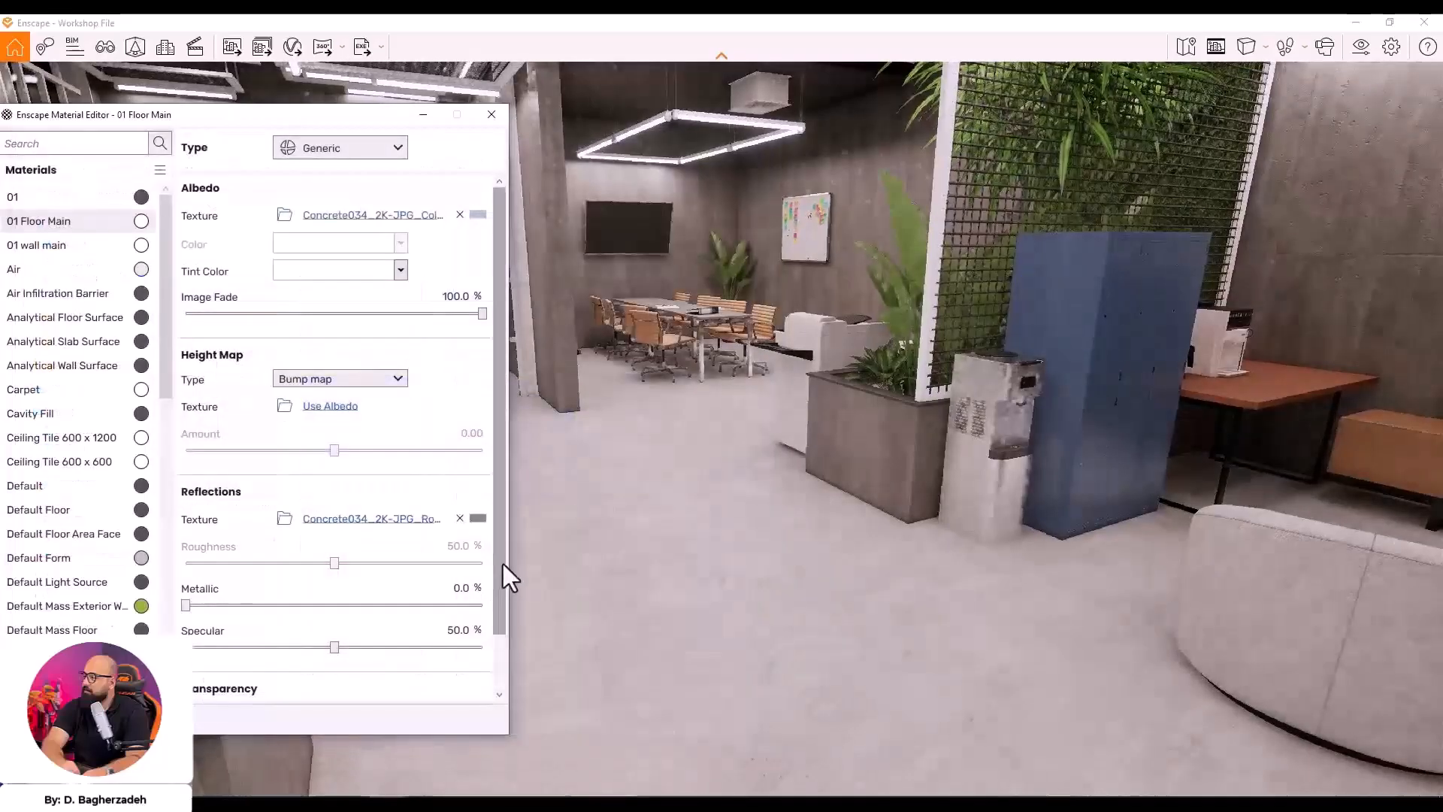
scroll(487, 597, "down", 1)
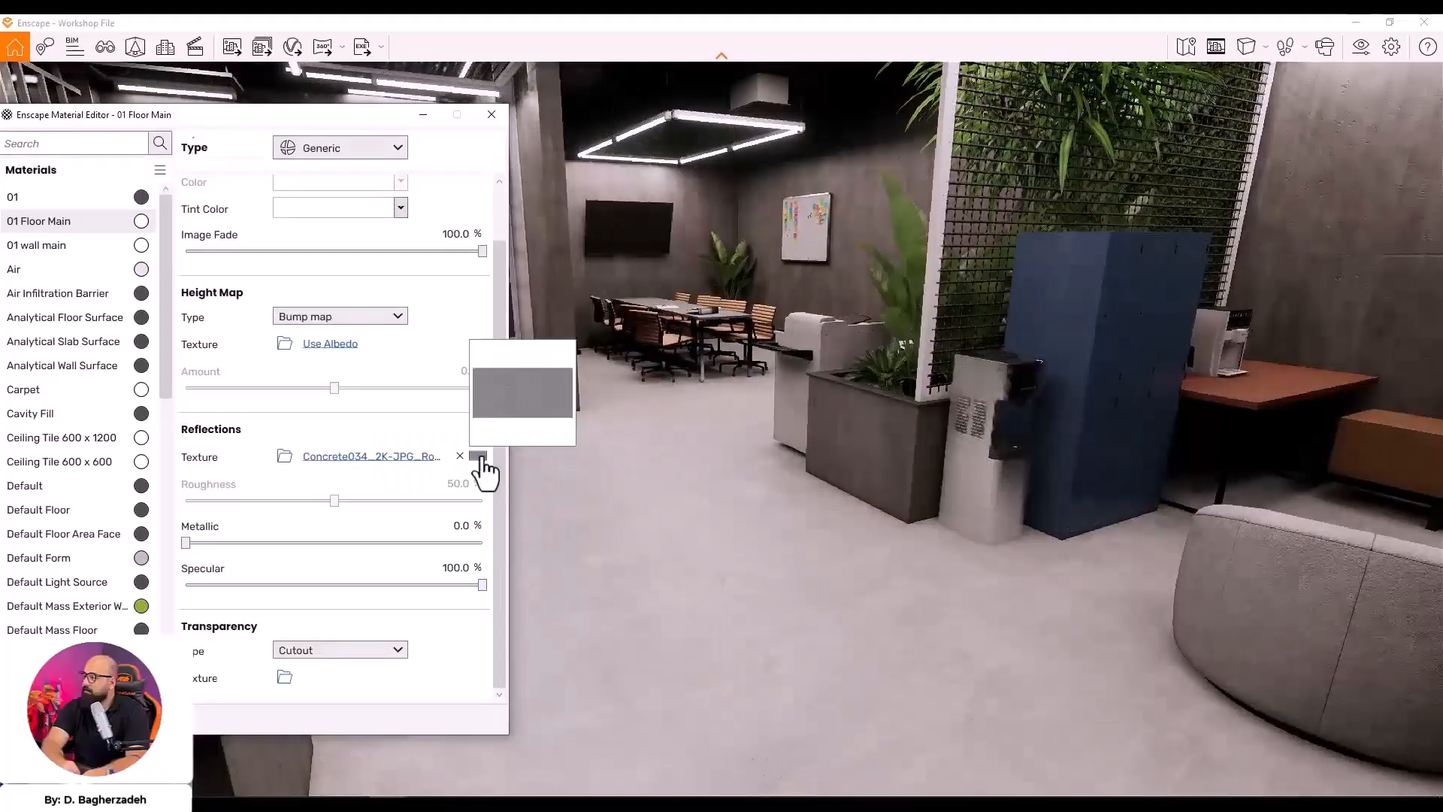
Set the brightness of the "01 Floor Main" roughness map to 39%, judging the reflections on the floor
left_click(478, 456)
left_click_drag(490, 475, 354, 467)
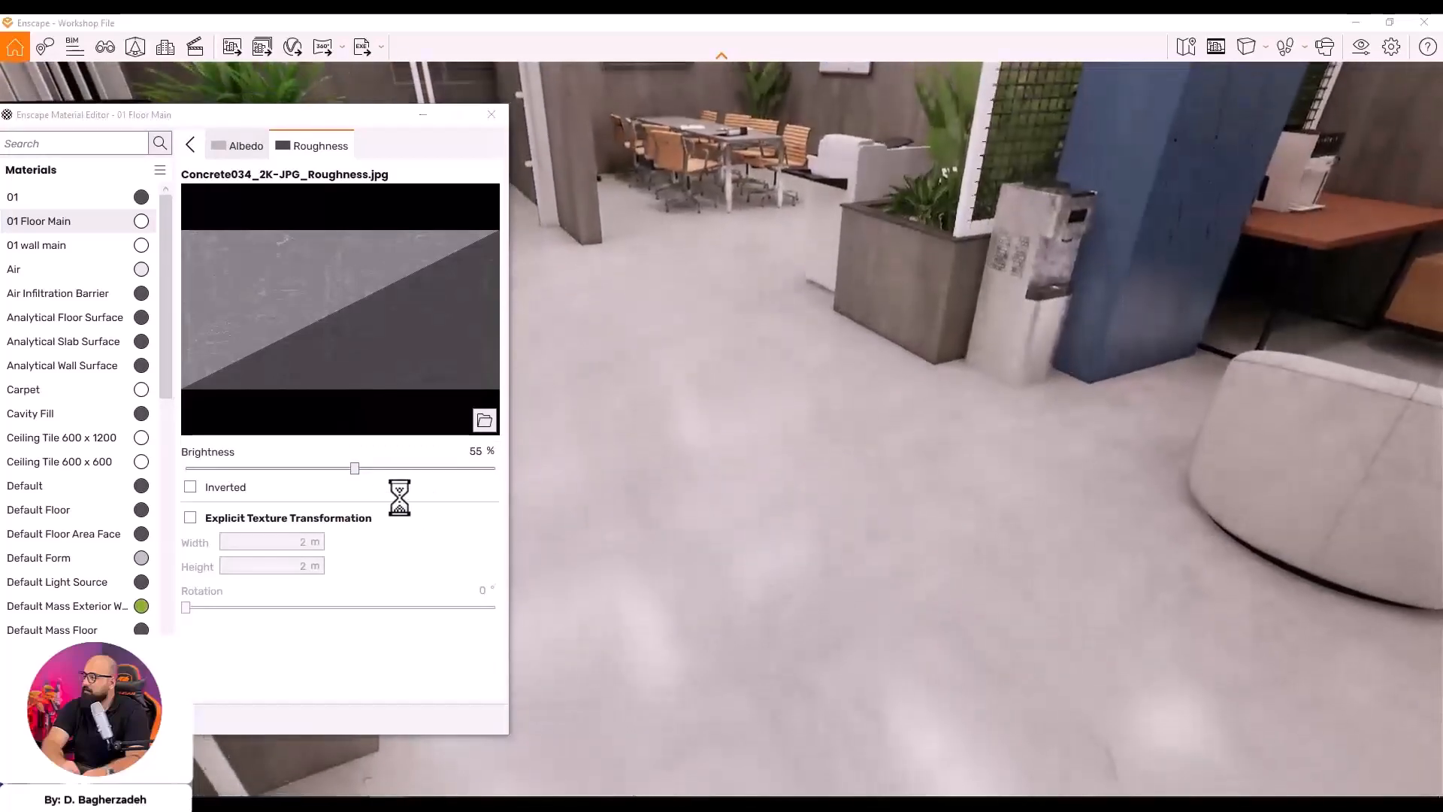
left_click_drag(354, 471, 324, 470)
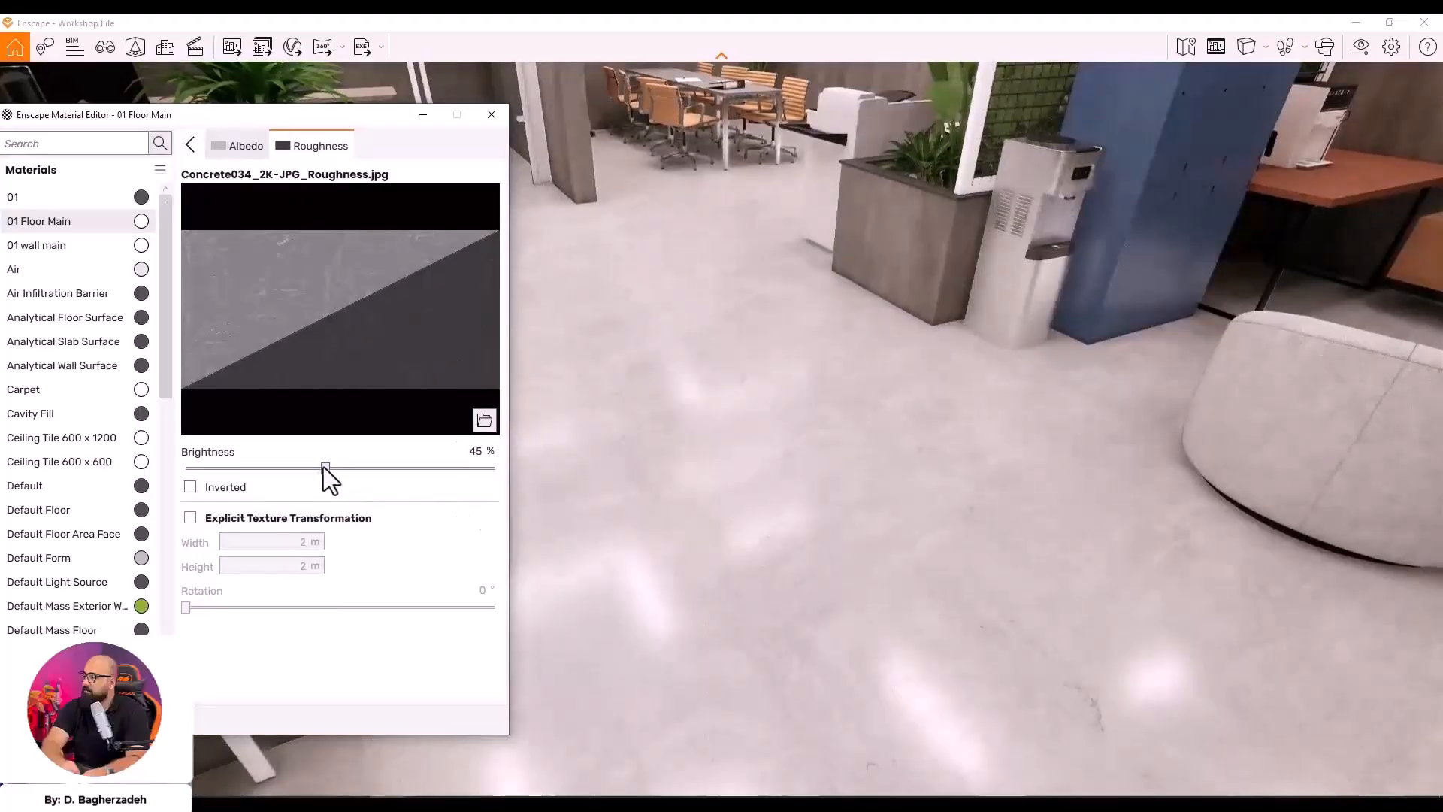
left_click_drag(305, 467, 306, 468)
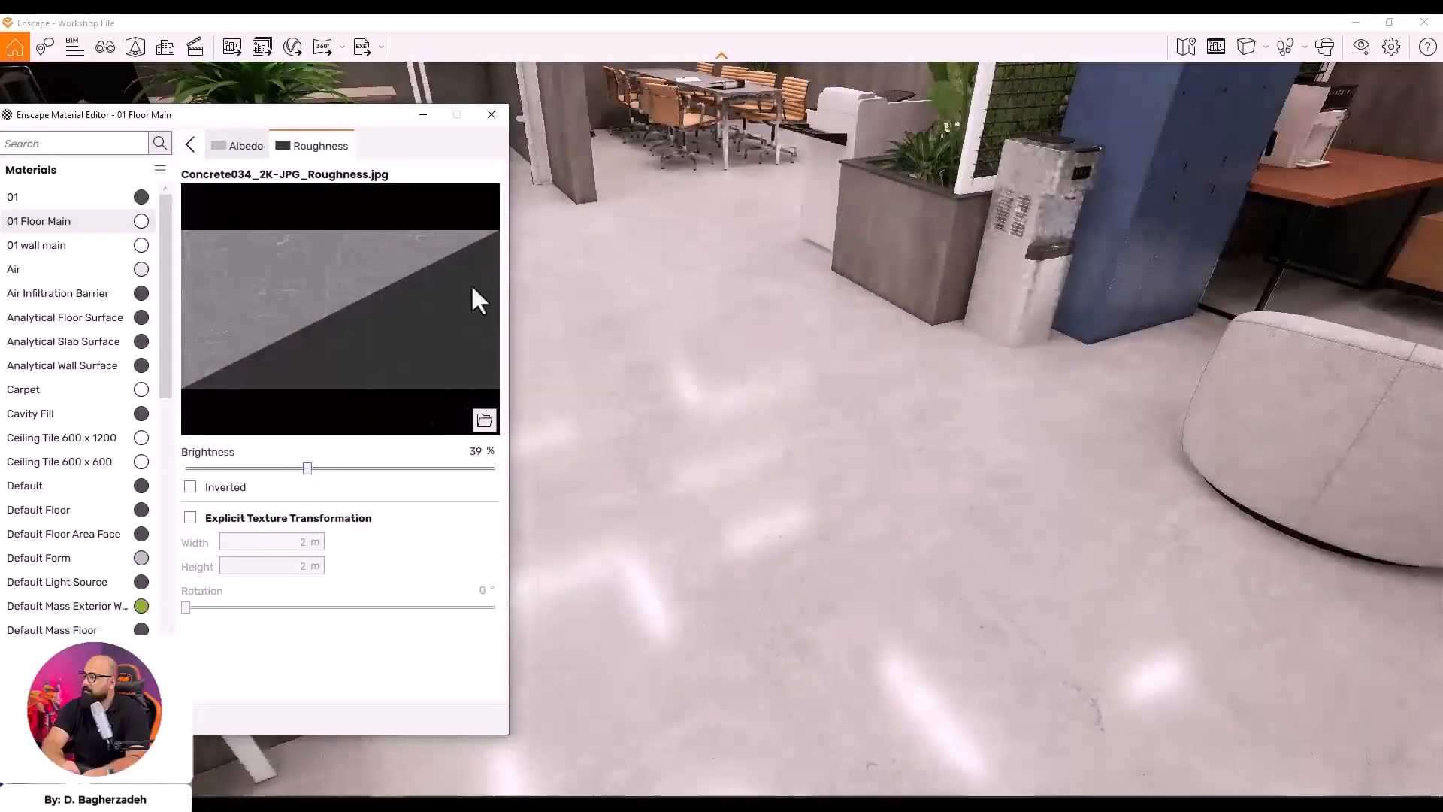
Load Concrete034_2K-JPG_Displacement.jpg as the height map texture of "01 Floor Main"
left_click(190, 144)
left_click(284, 345)
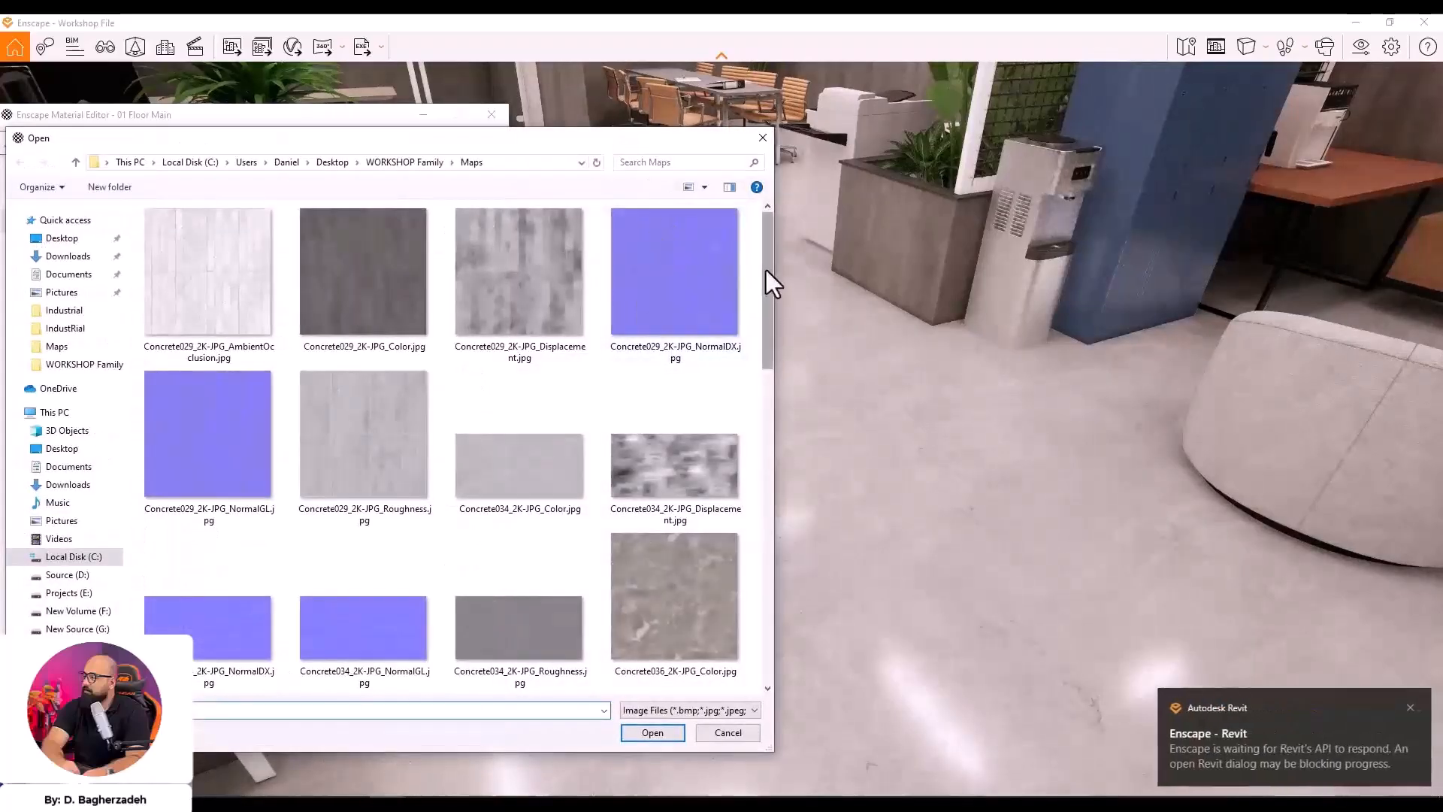
left_click_drag(769, 281, 770, 322)
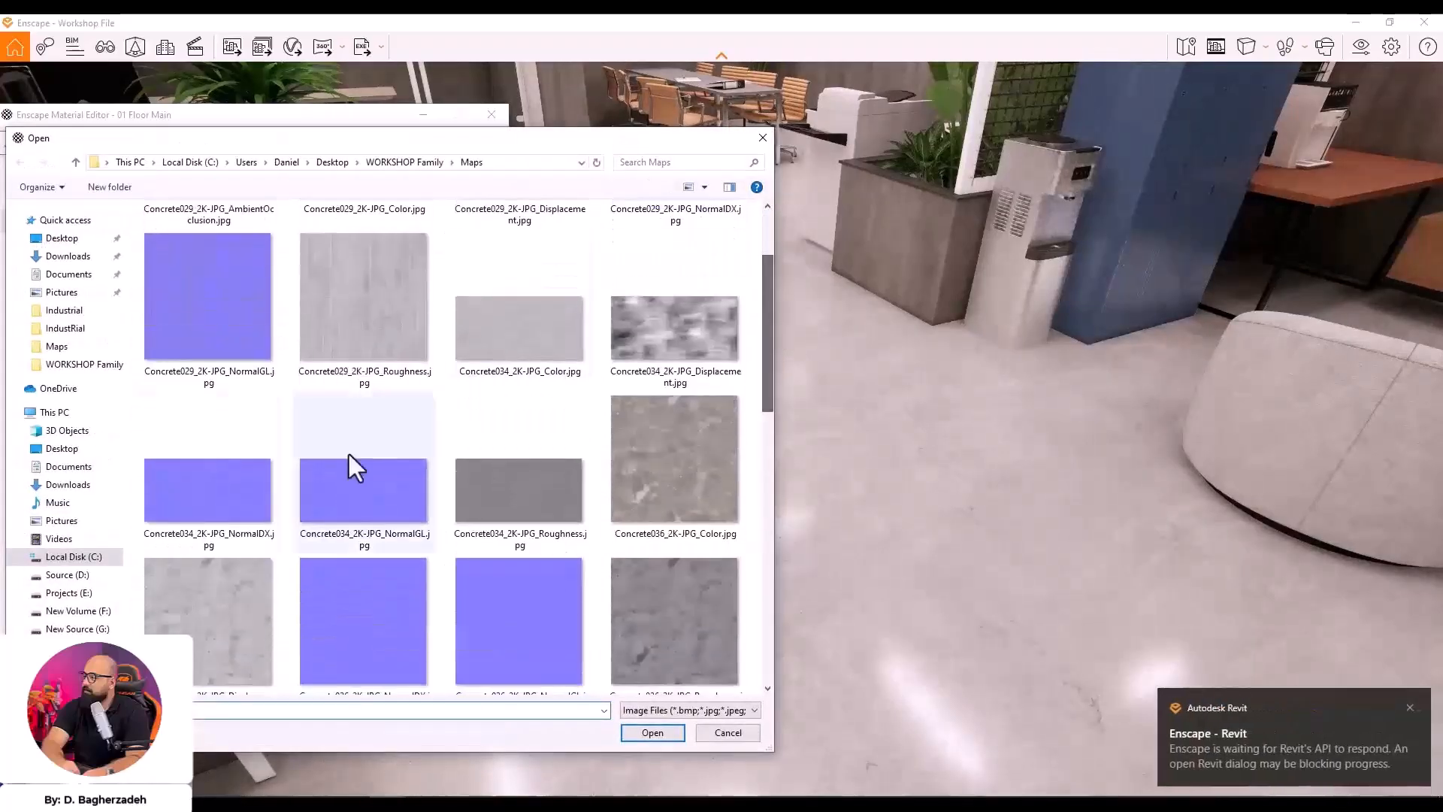
double_click(665, 328)
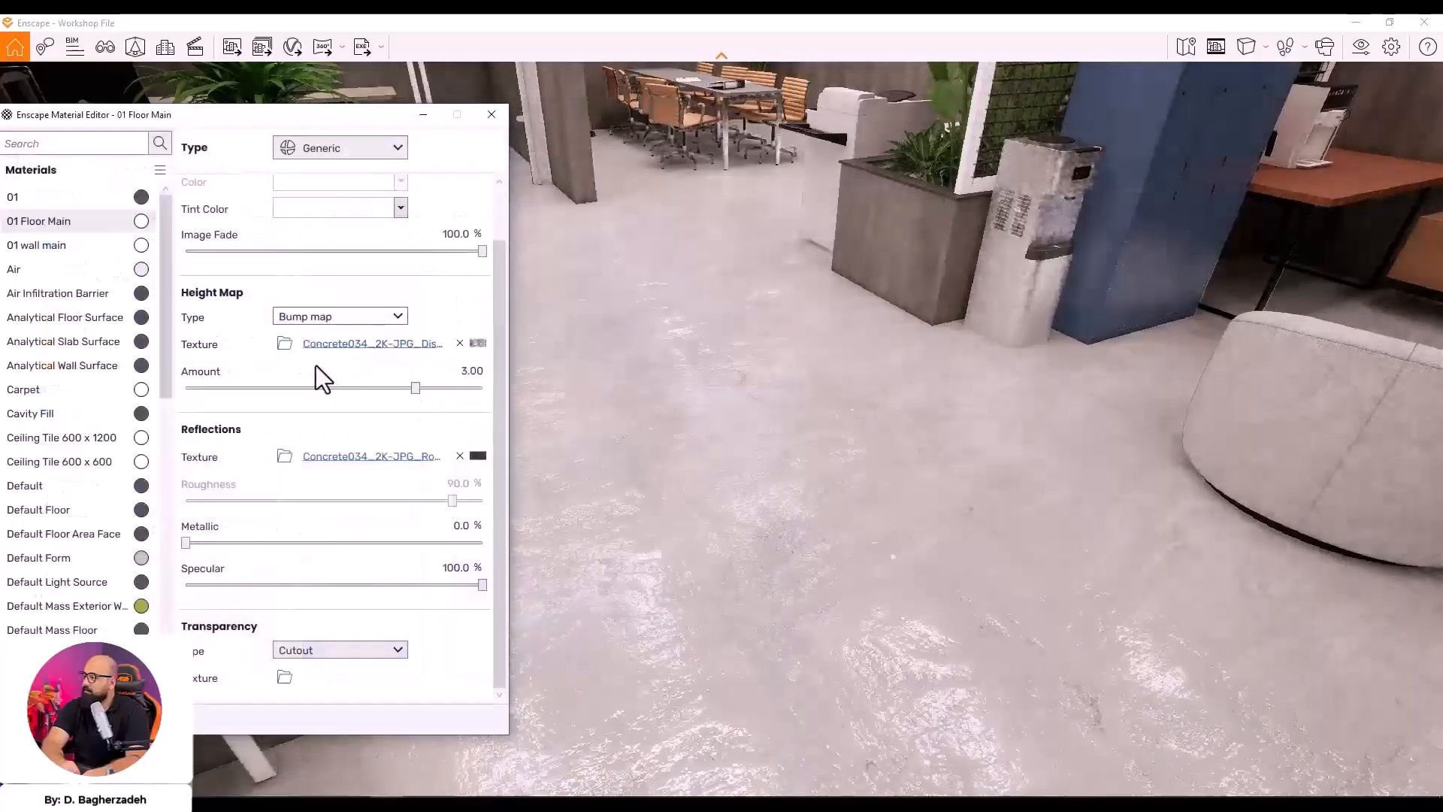
Change the floor's height map type to Displacement map and set its amount to 0.03
left_click(363, 318)
left_click(324, 370)
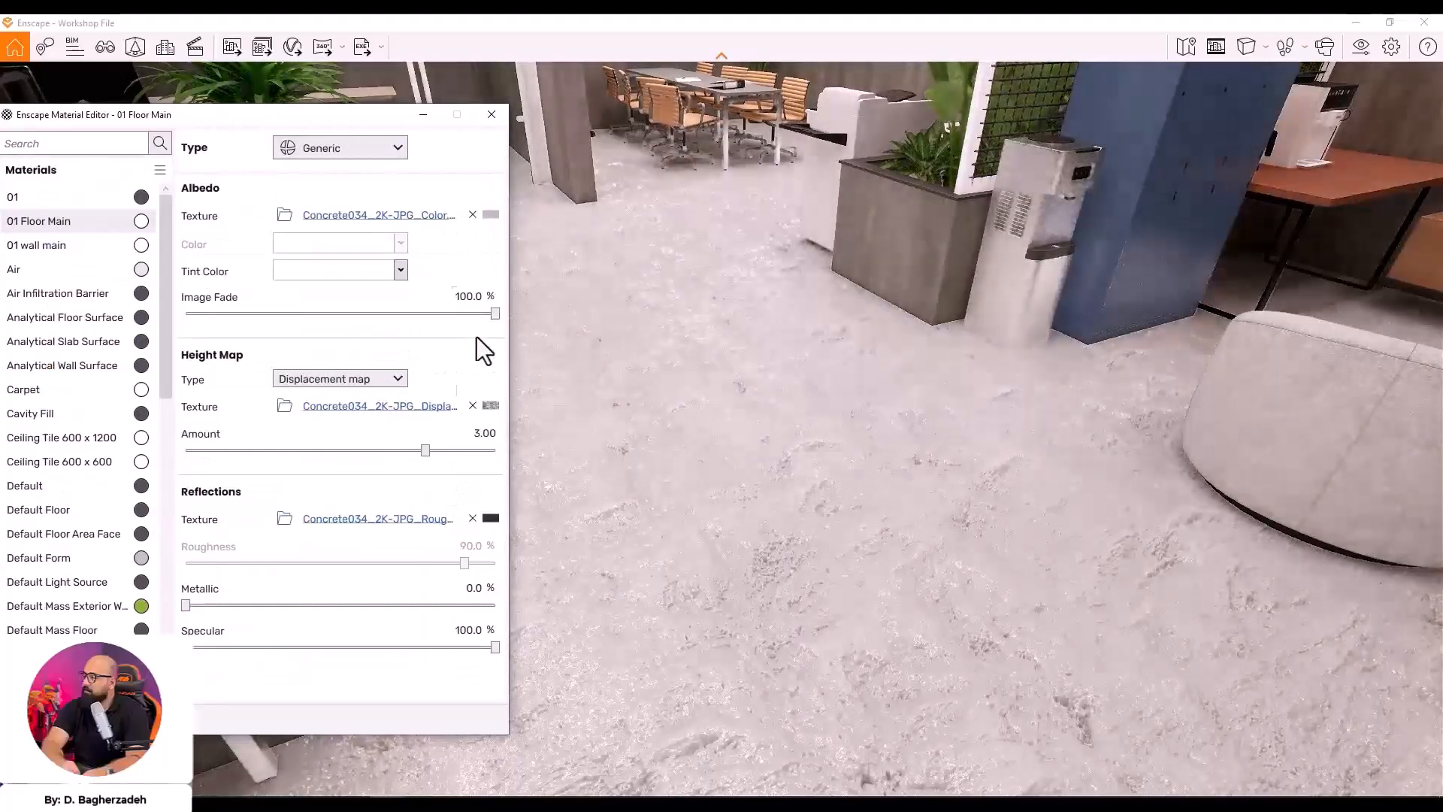
left_click_drag(423, 451, 347, 450)
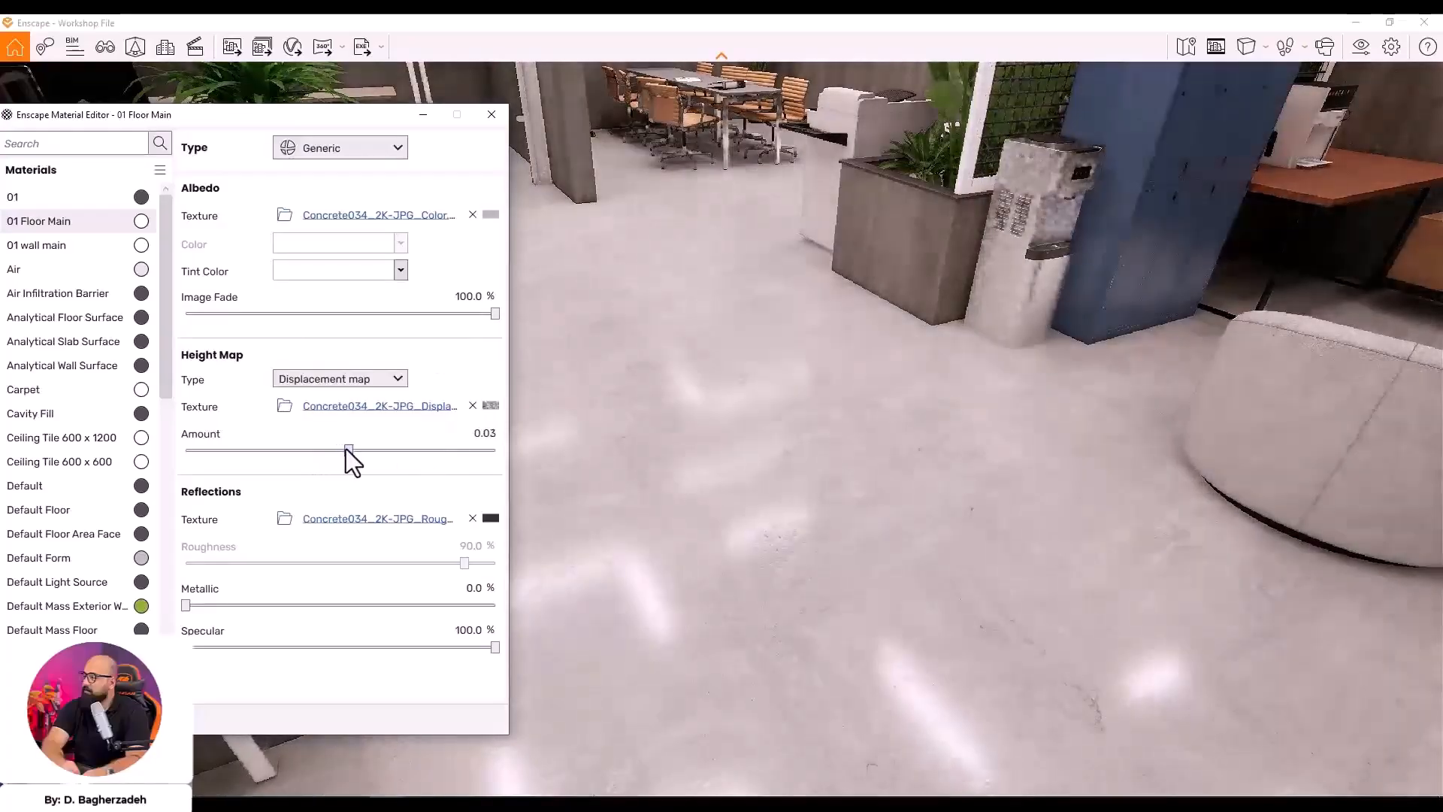
Change the height map type of "01 Floor Main" to Bump map and set its amount to 0.15
left_click_drag(637, 452, 637, 740)
left_click(379, 385)
left_click(377, 384)
left_click(364, 395)
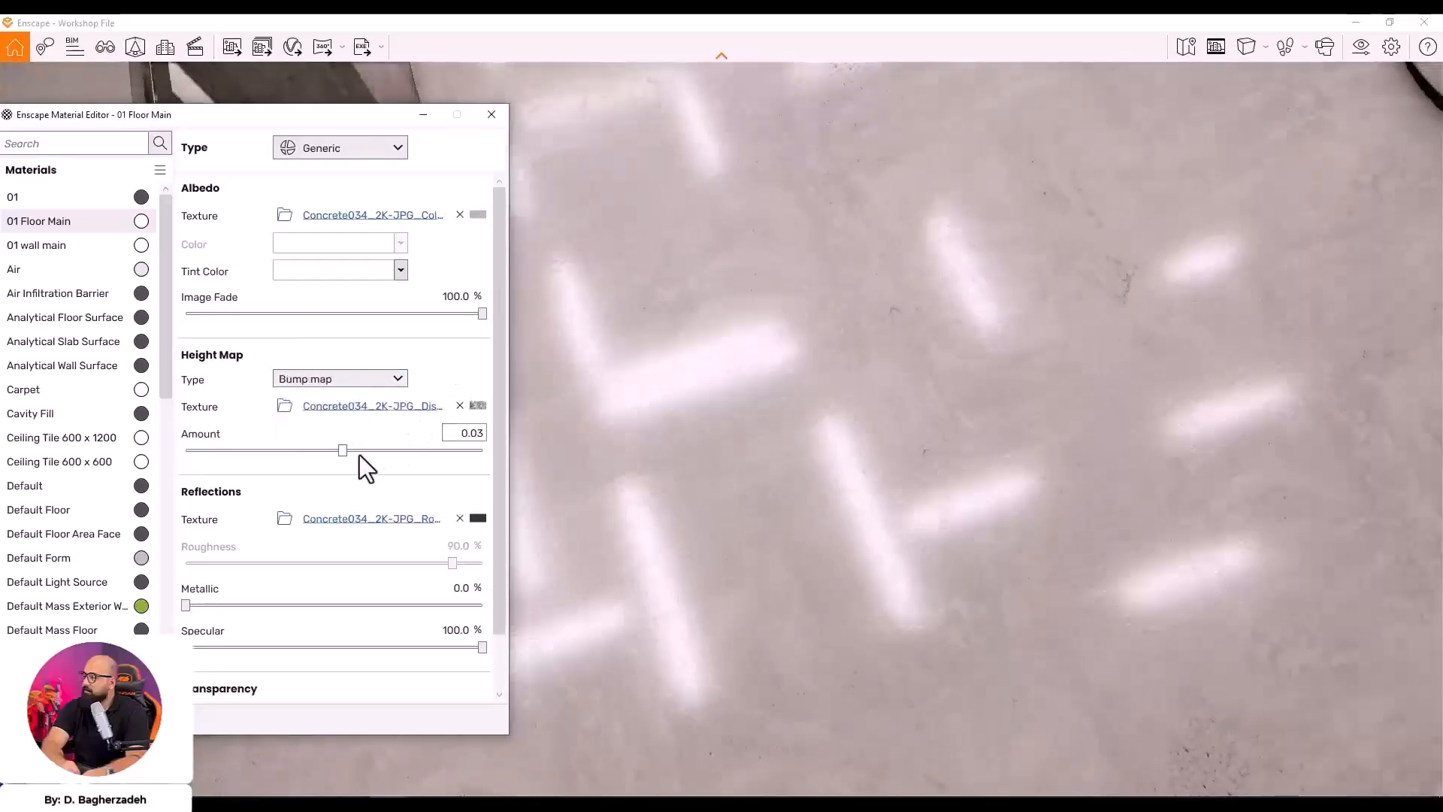
left_click_drag(357, 454, 350, 454)
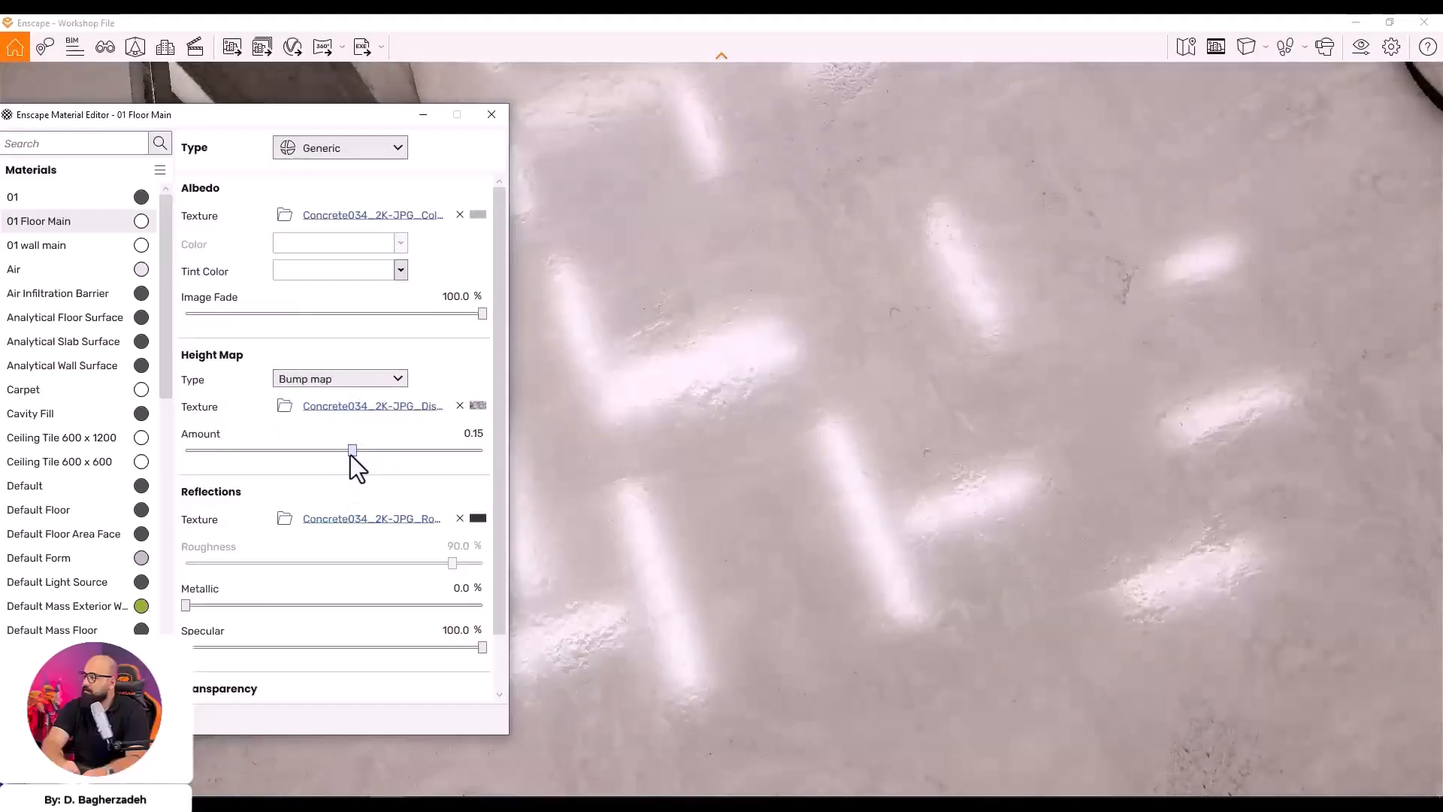
Set the height of the "01 Floor Main" albedo texture to 2.5 m in its explicit texture transformation
left_click_drag(800, 492, 800, 226)
left_click_drag(789, 421, 783, 377)
left_click_drag(1014, 511, 914, 493)
left_click_drag(927, 428, 1059, 139)
key("s")
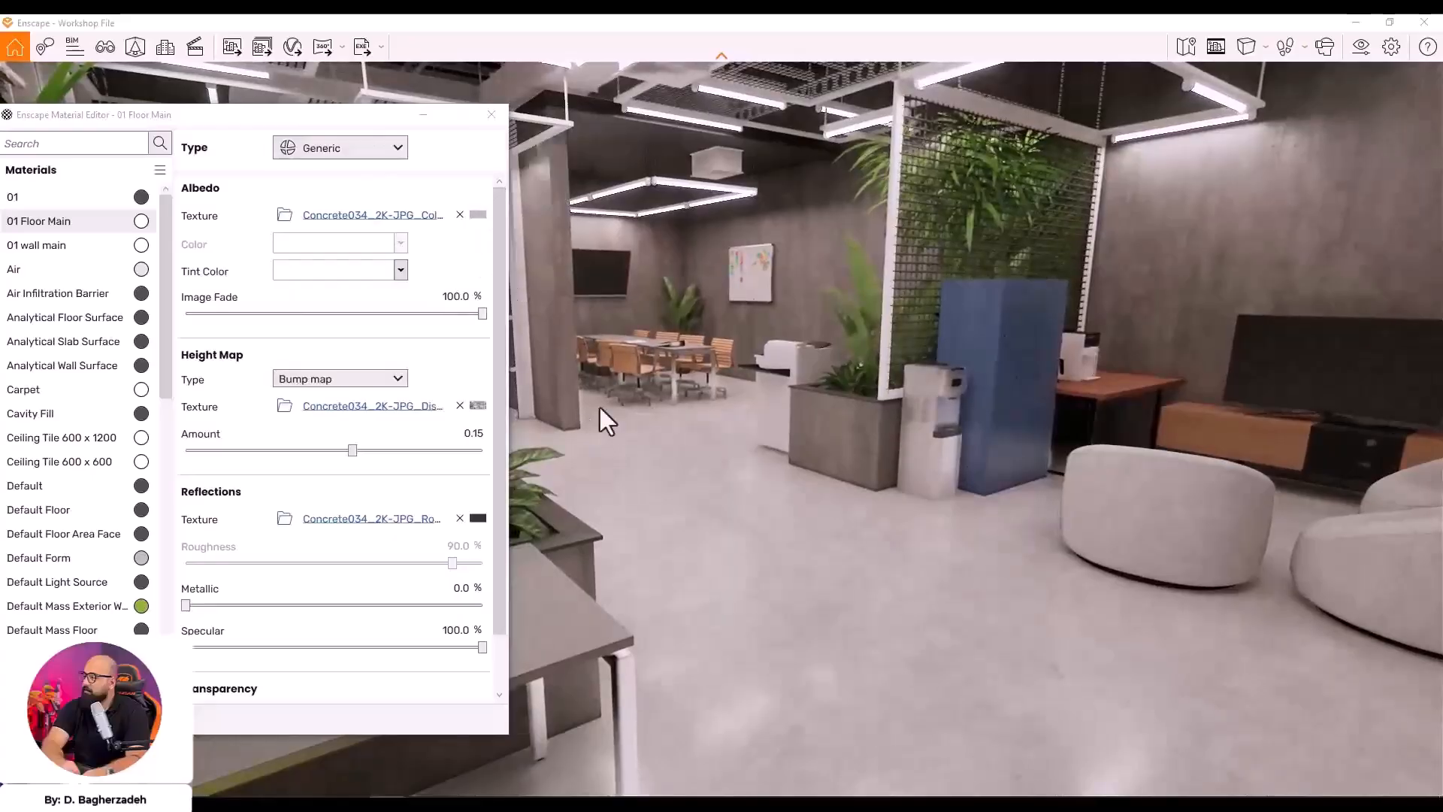
left_click(476, 215)
double_click(300, 543)
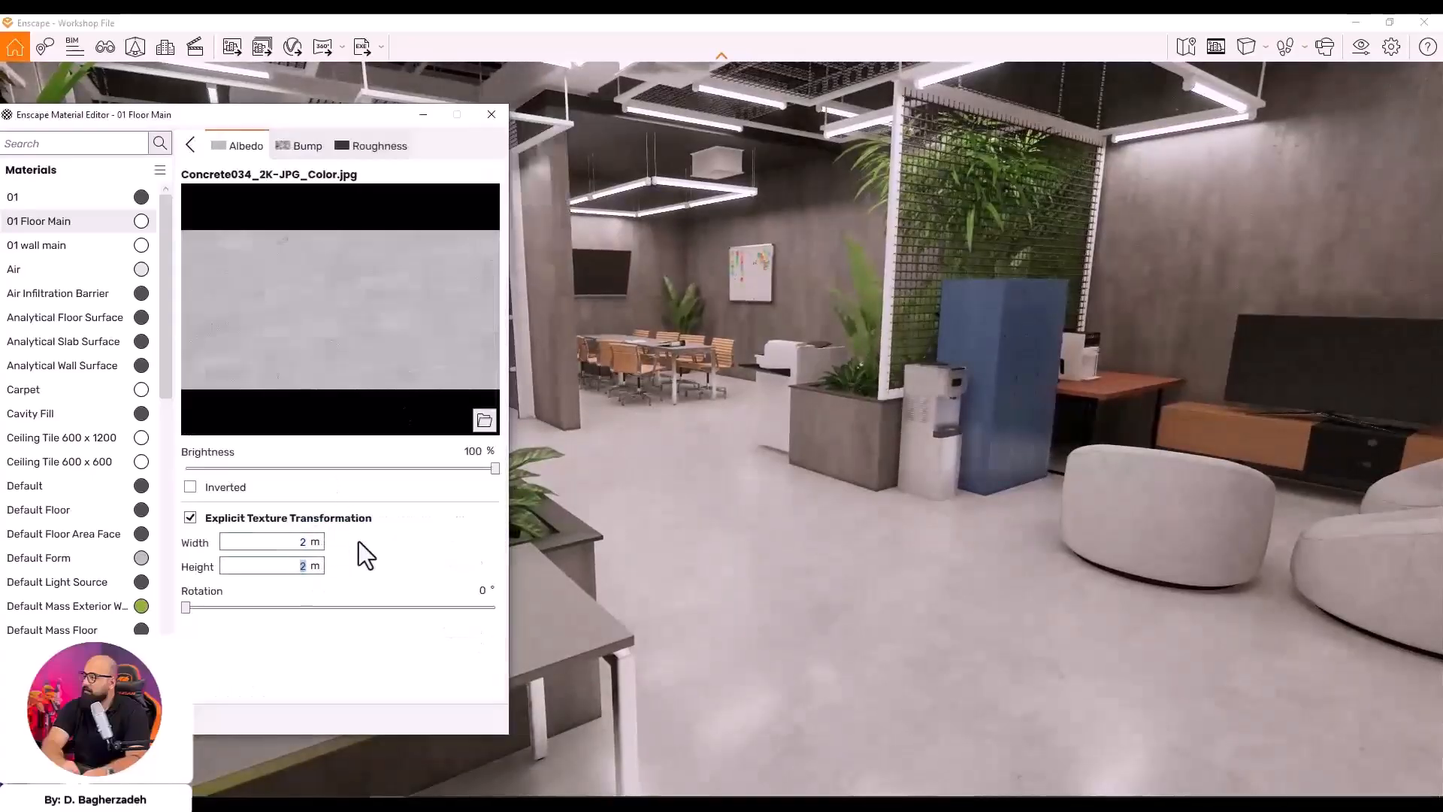
type("2.5")
key("Return")
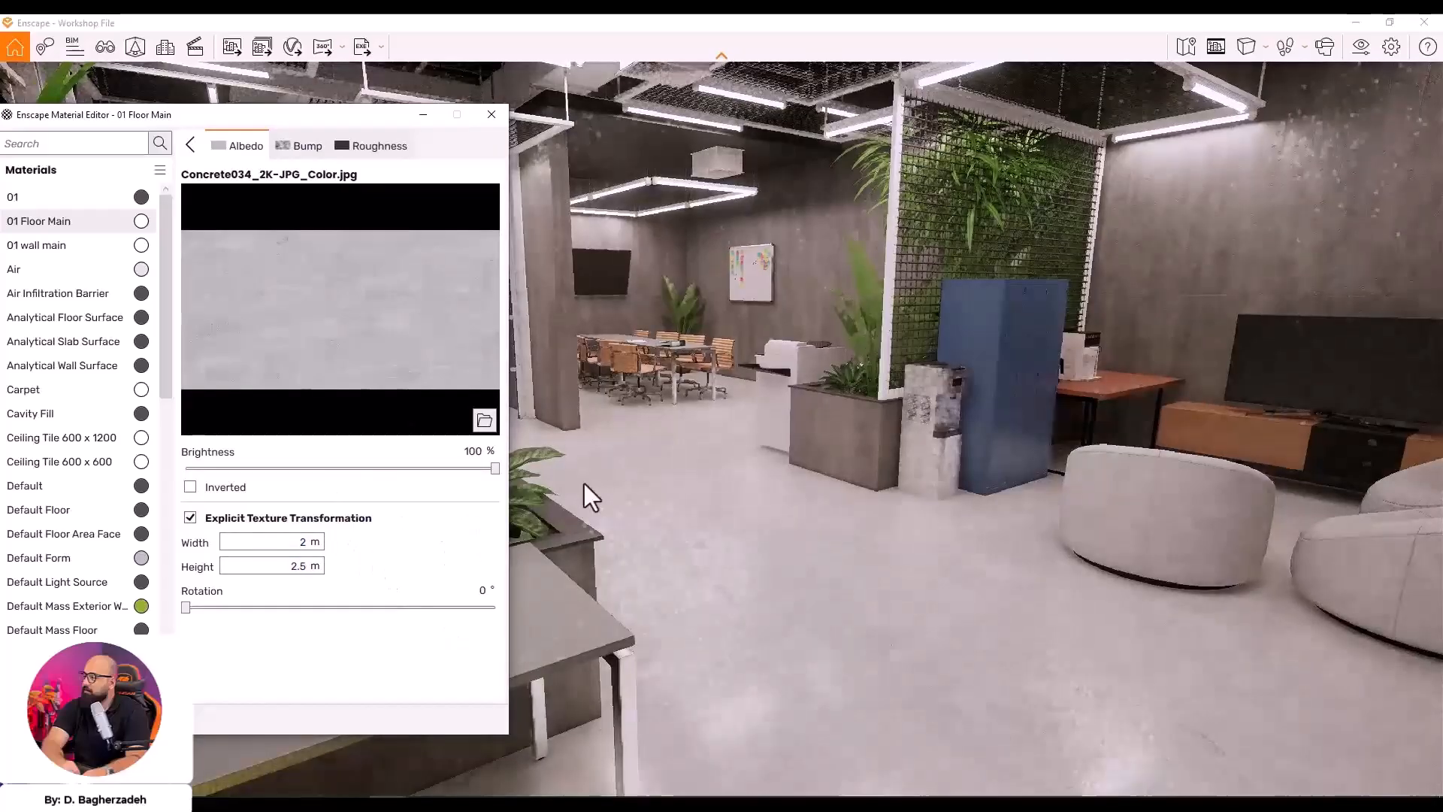
mouse_move(981, 483)
left_mouse_down()
mouse_move(1022, 736)
mouse_move(1052, 639)
mouse_move(1005, 490)
left_mouse_up()
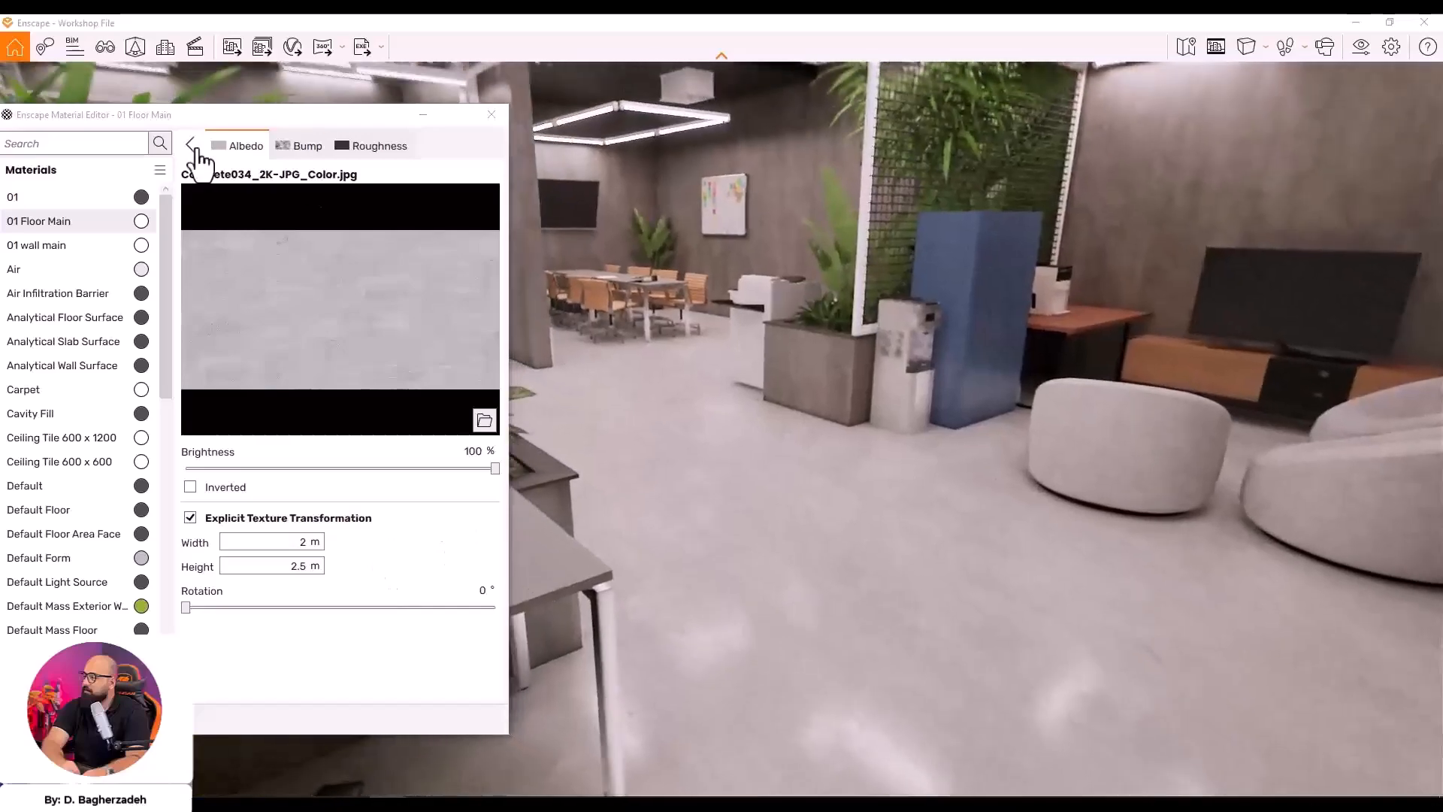
left_click(190, 145)
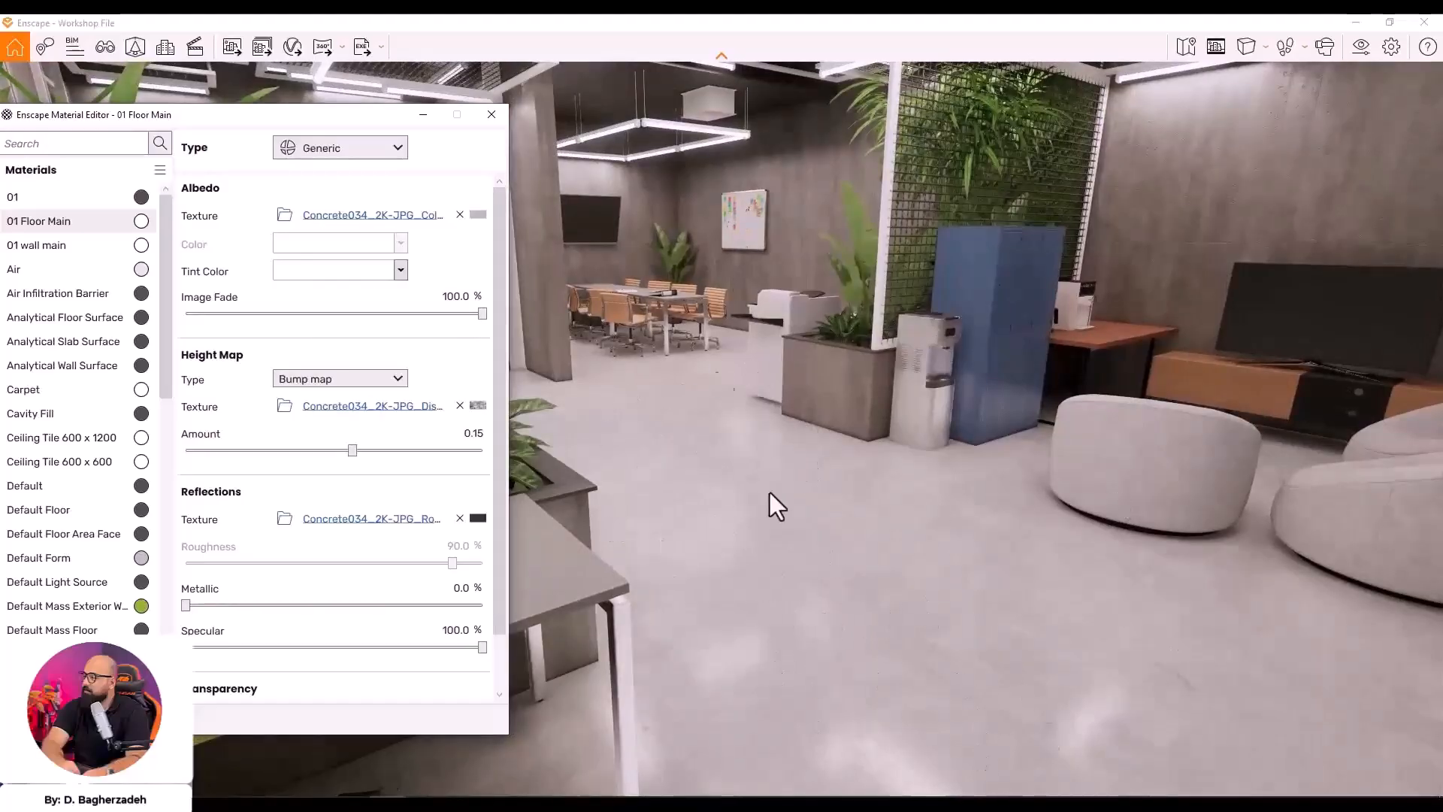
Darken "01 Floor Main" by setting its albedo color to black and its image fade to 73.9%
left_click_drag(482, 314, 436, 313)
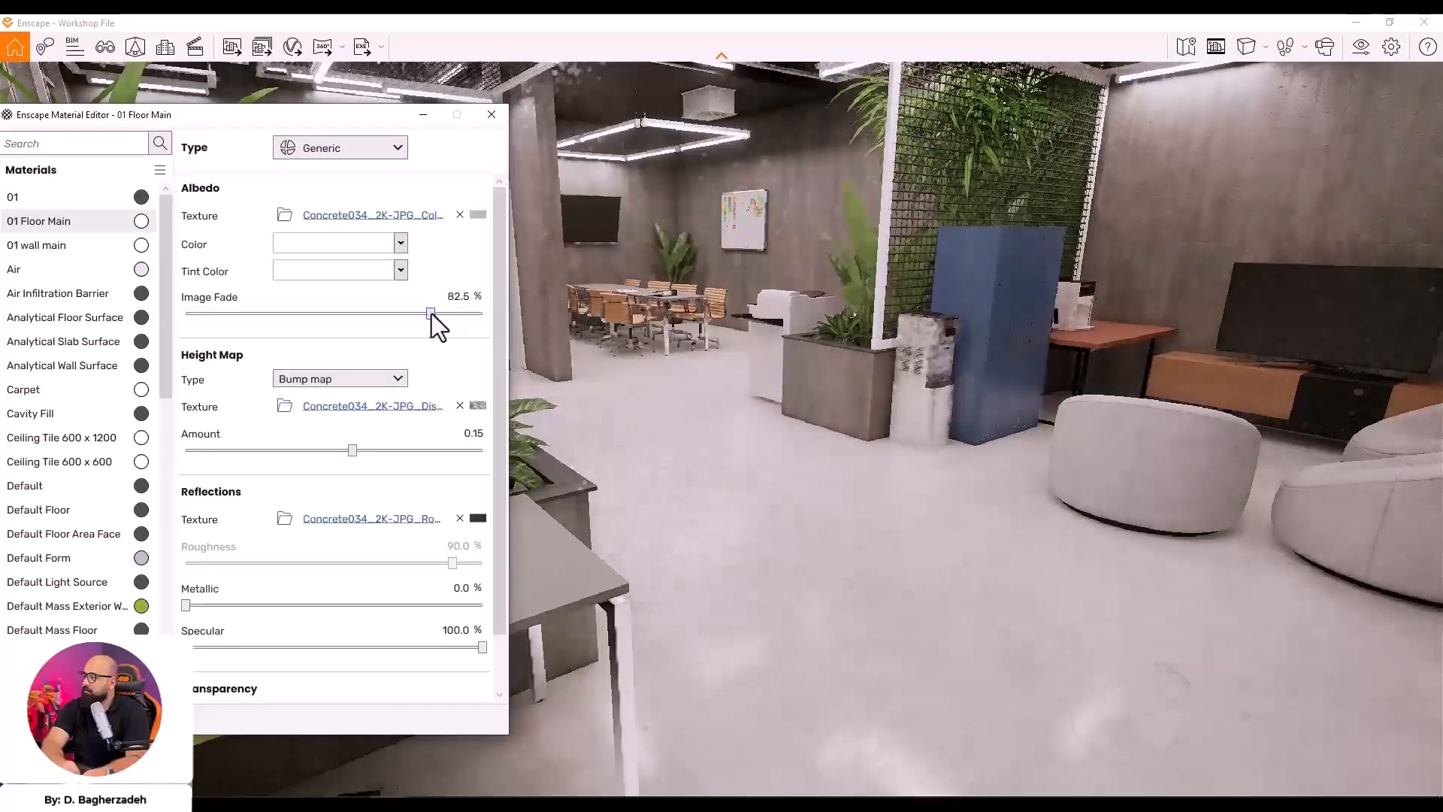
left_click(326, 242)
left_click(321, 318)
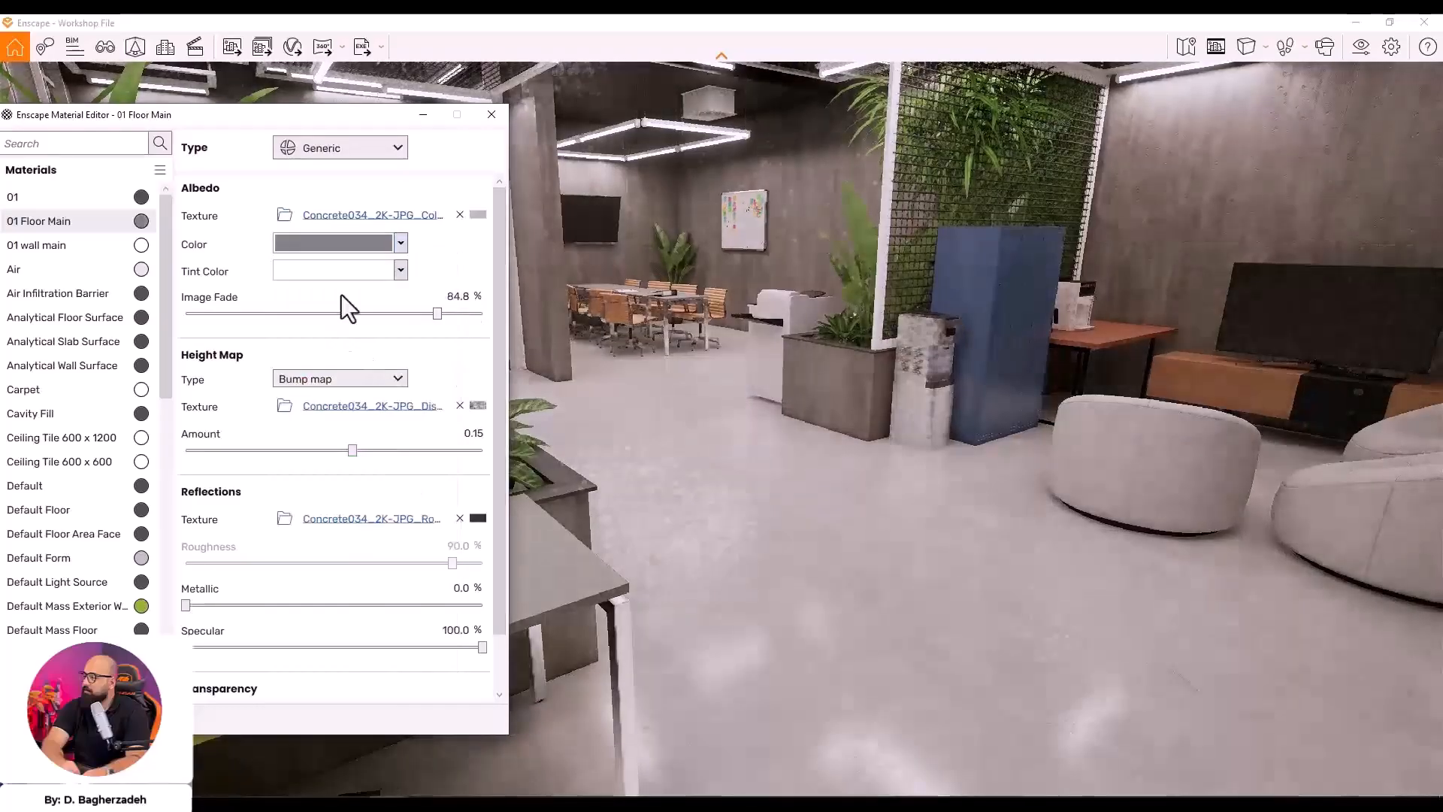
left_click(340, 249)
left_click(308, 314)
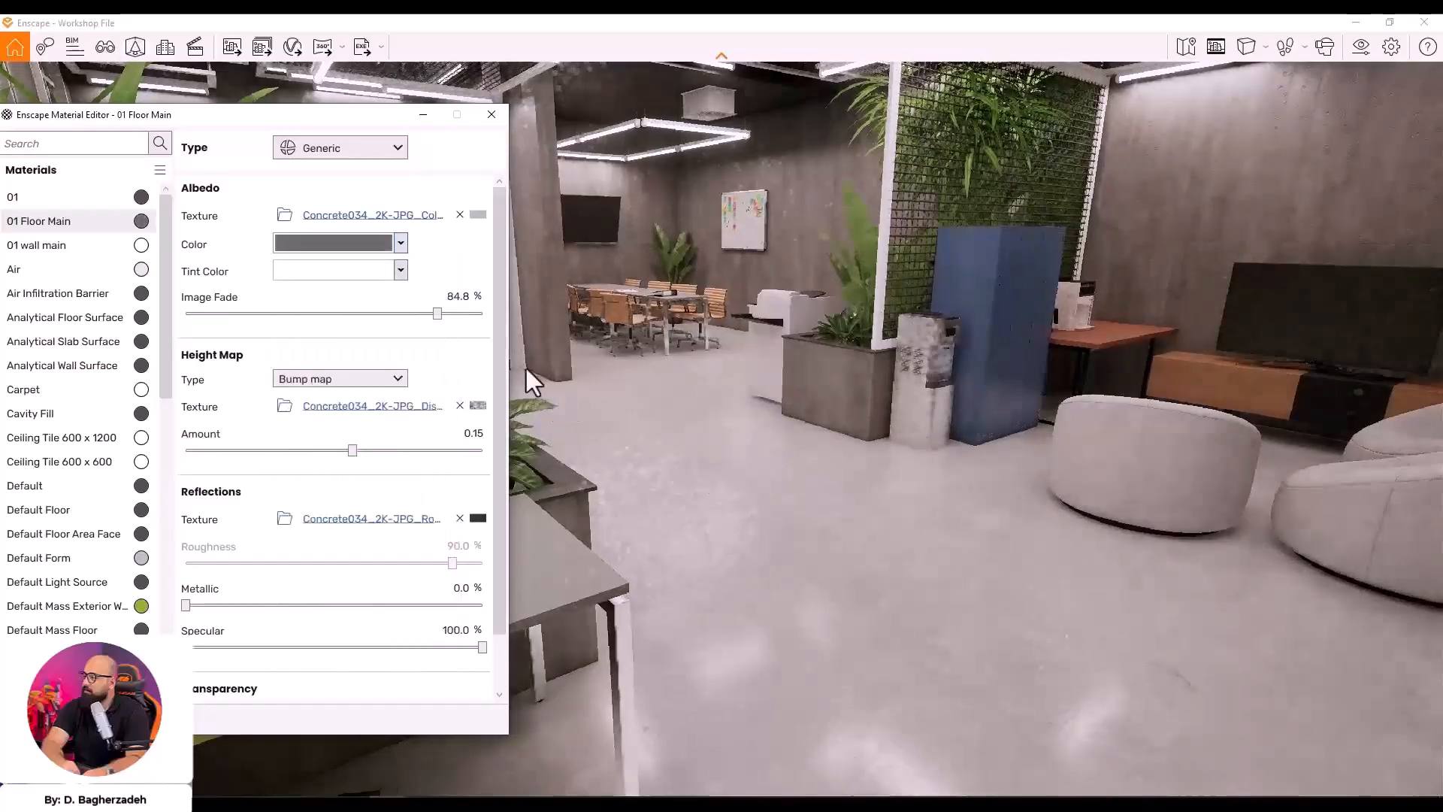
left_click_drag(406, 316, 350, 341)
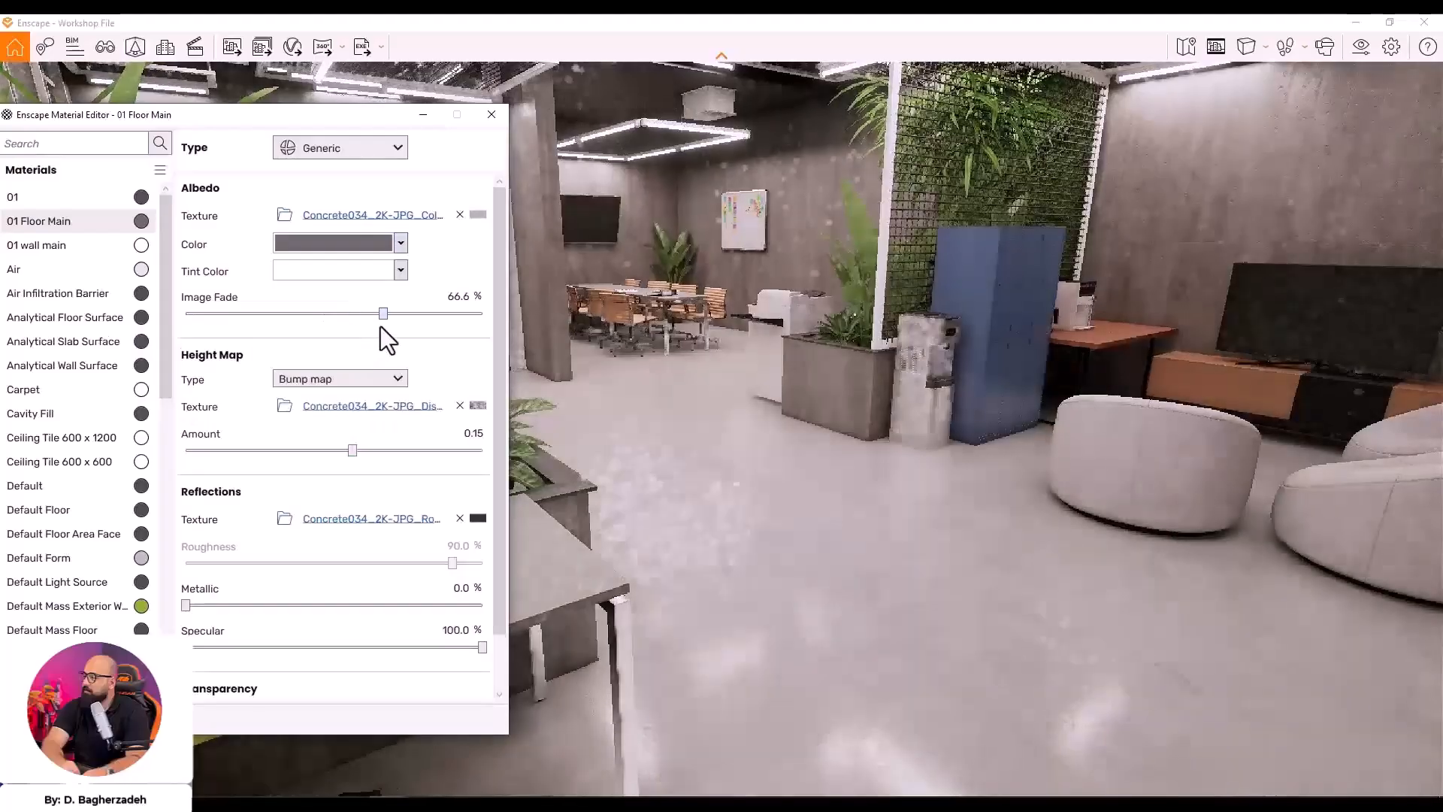
left_click(327, 240)
left_click(293, 317)
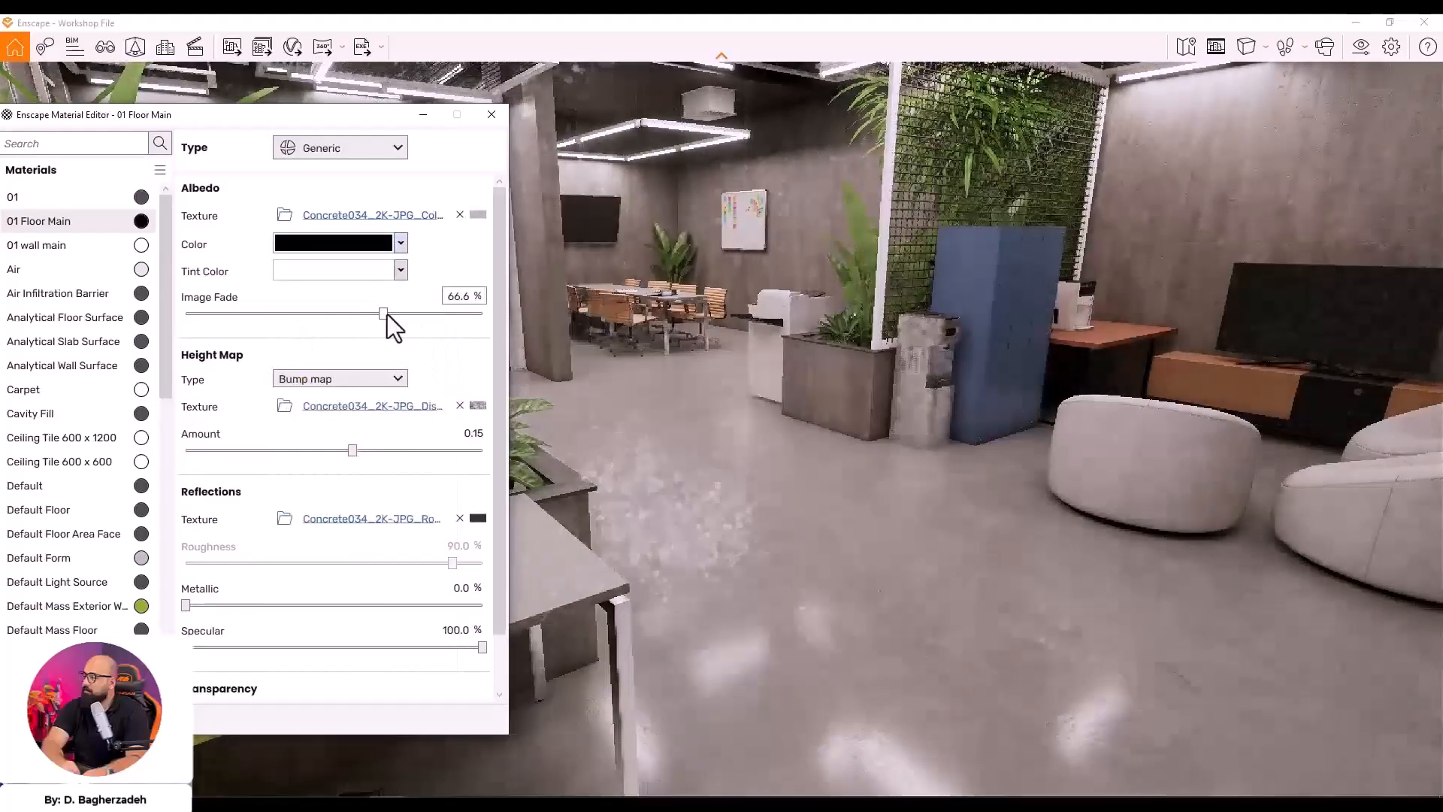
left_click_drag(382, 314, 404, 310)
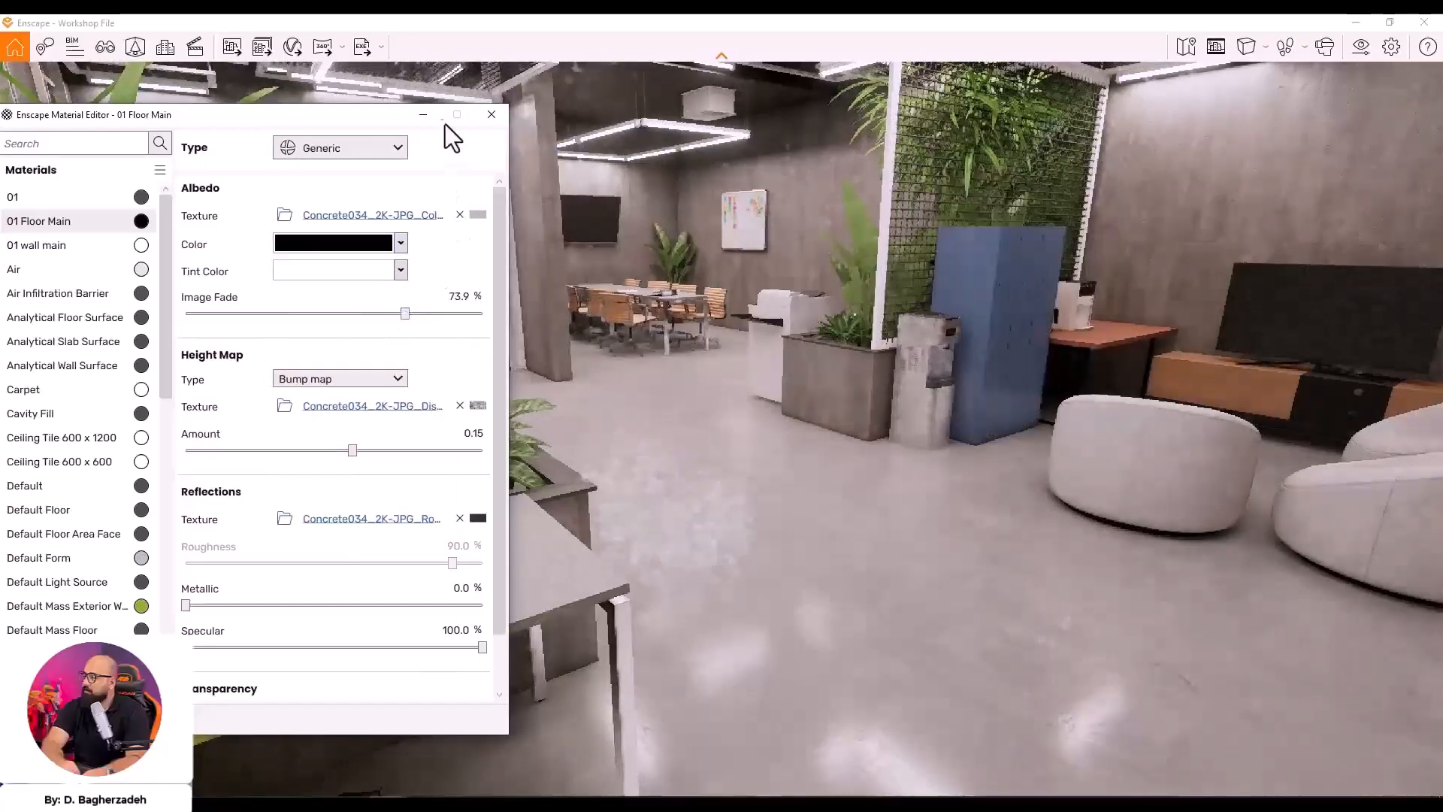
Close the material editor and examine the floor's tone and reflections from several viewpoints in the office
left_click(491, 114)
left_click_drag(694, 508, 760, 263)
key("w")
key("s")
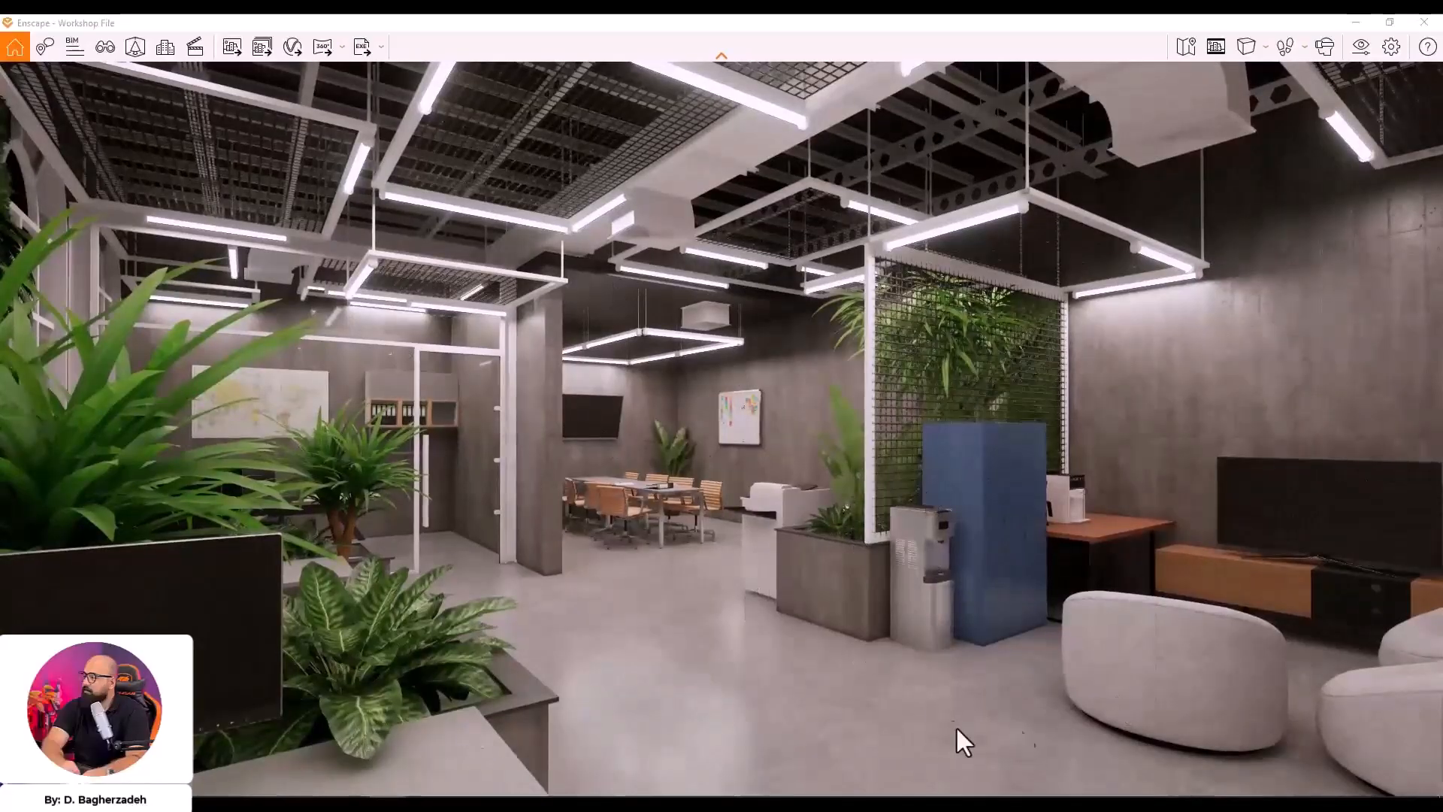
left_click_drag(853, 678, 902, 706)
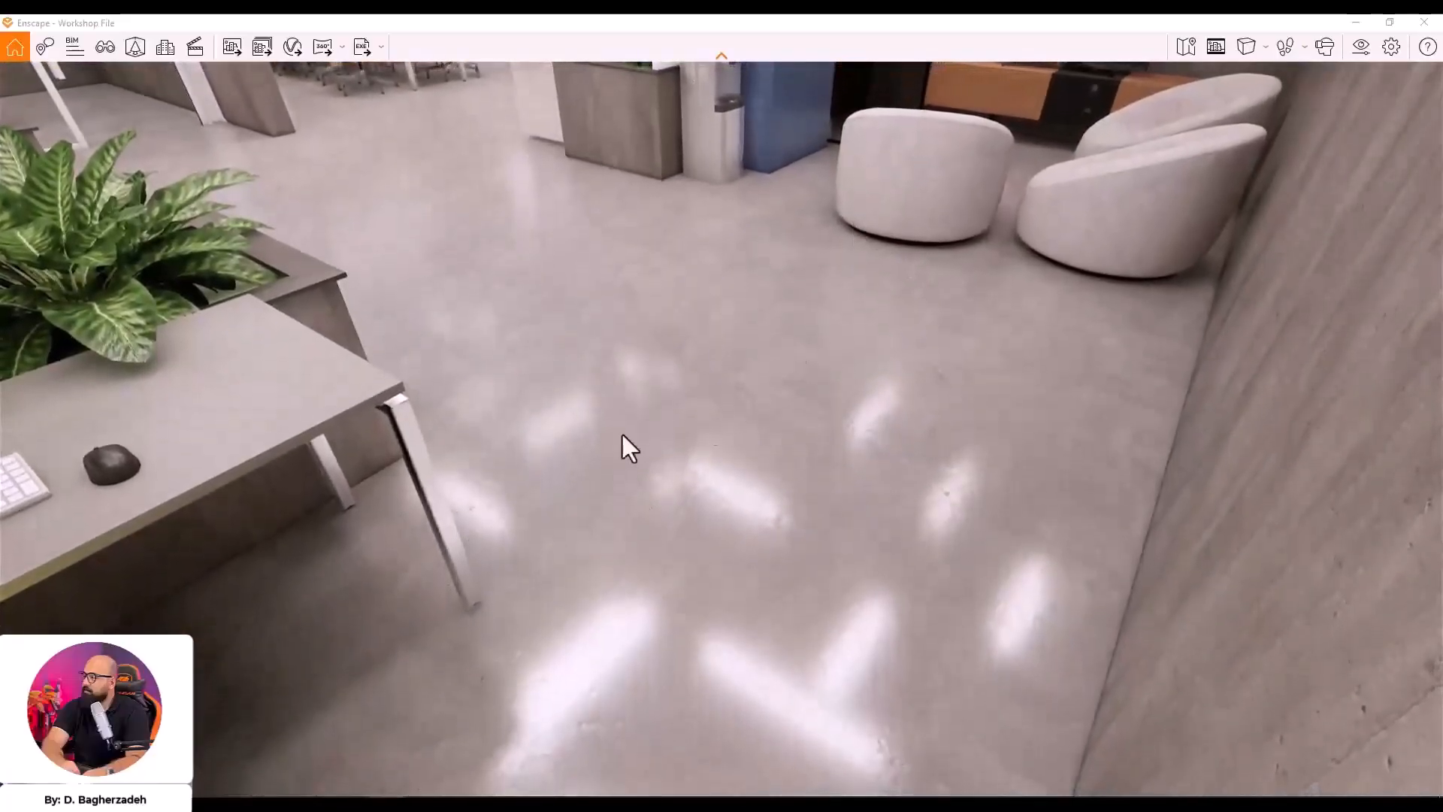
Switch to Revit and open the Level 1 floor plan, showing the office and the meeting room
left_click(1357, 24)
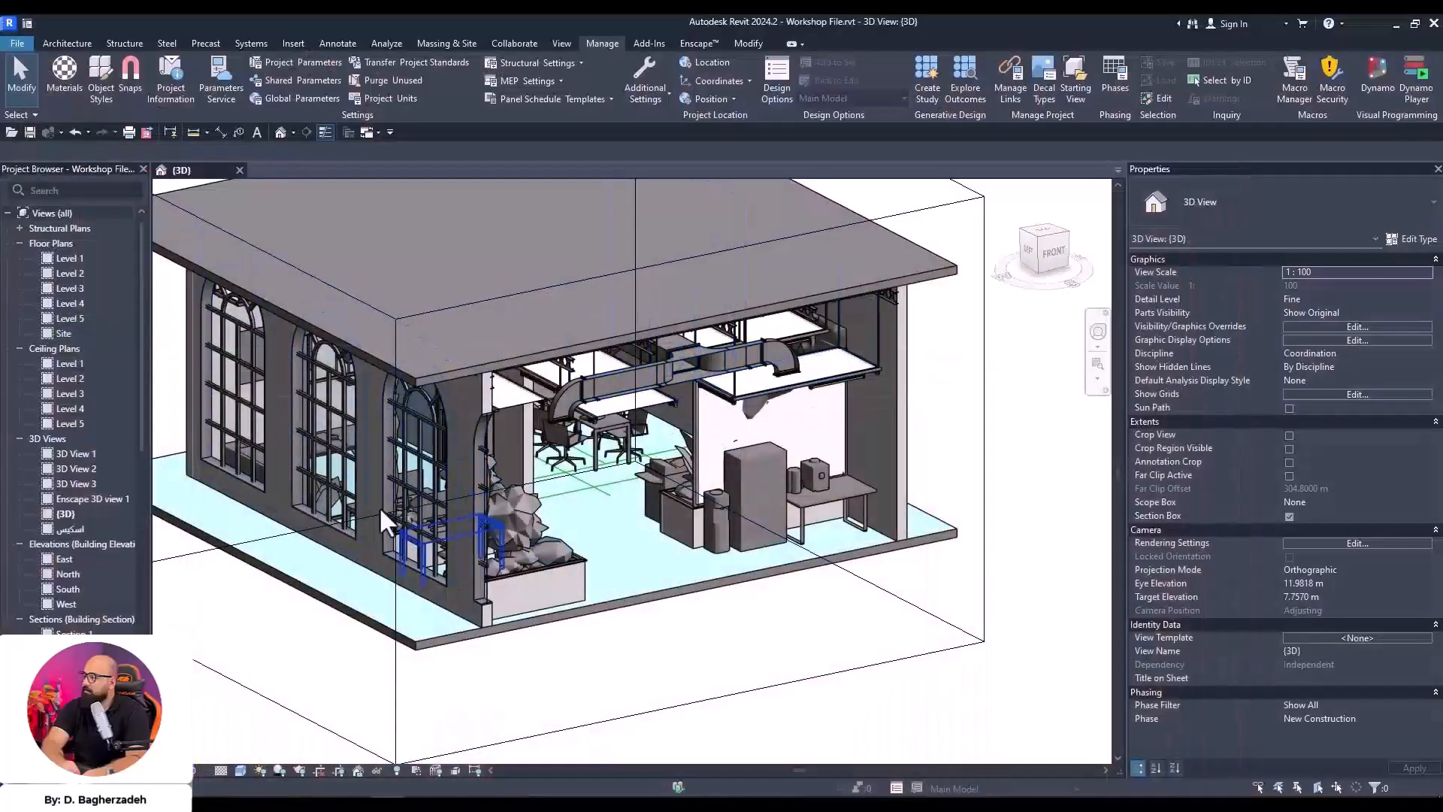
double_click(70, 258)
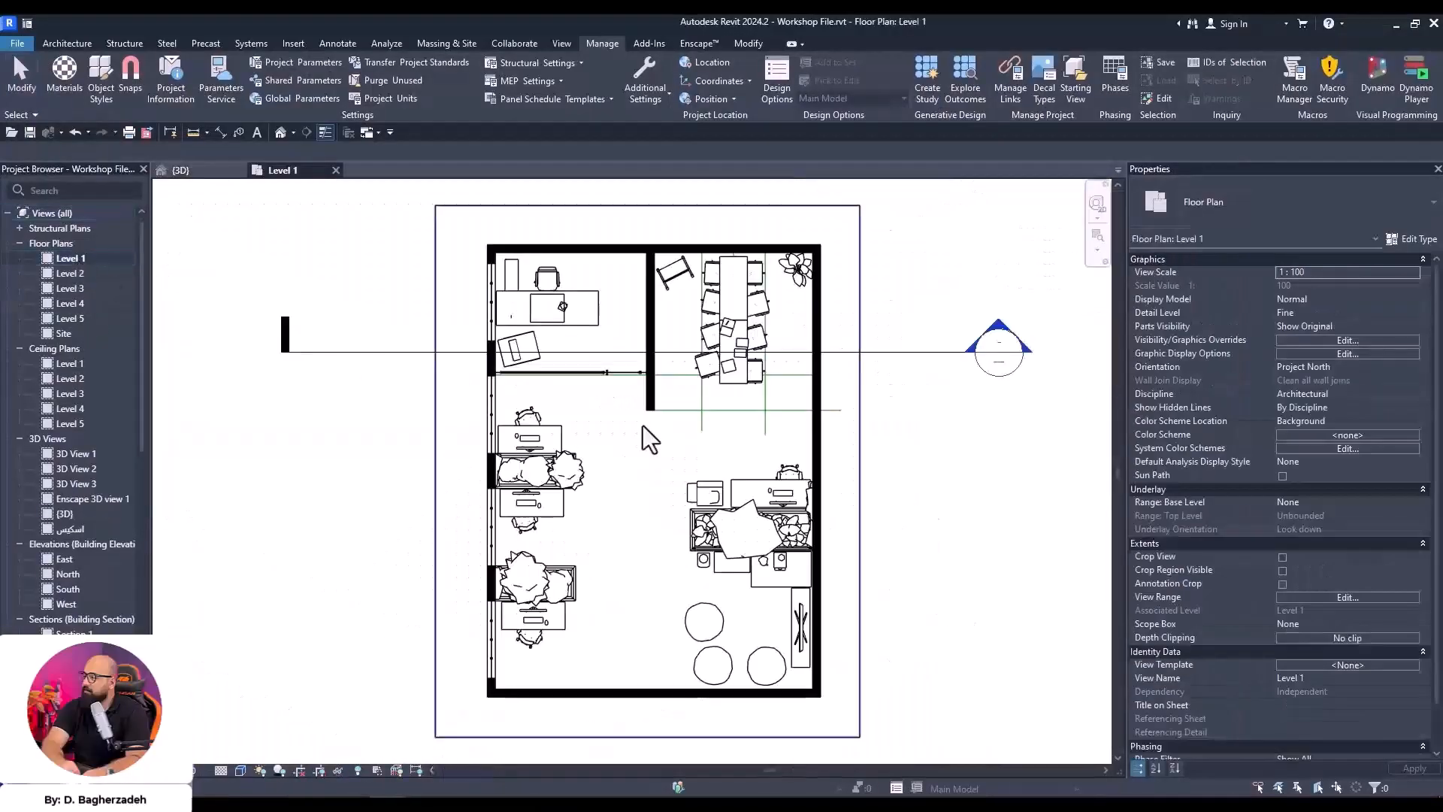
middle_click_drag(874, 423, 865, 446)
scroll(759, 350, "up", 2)
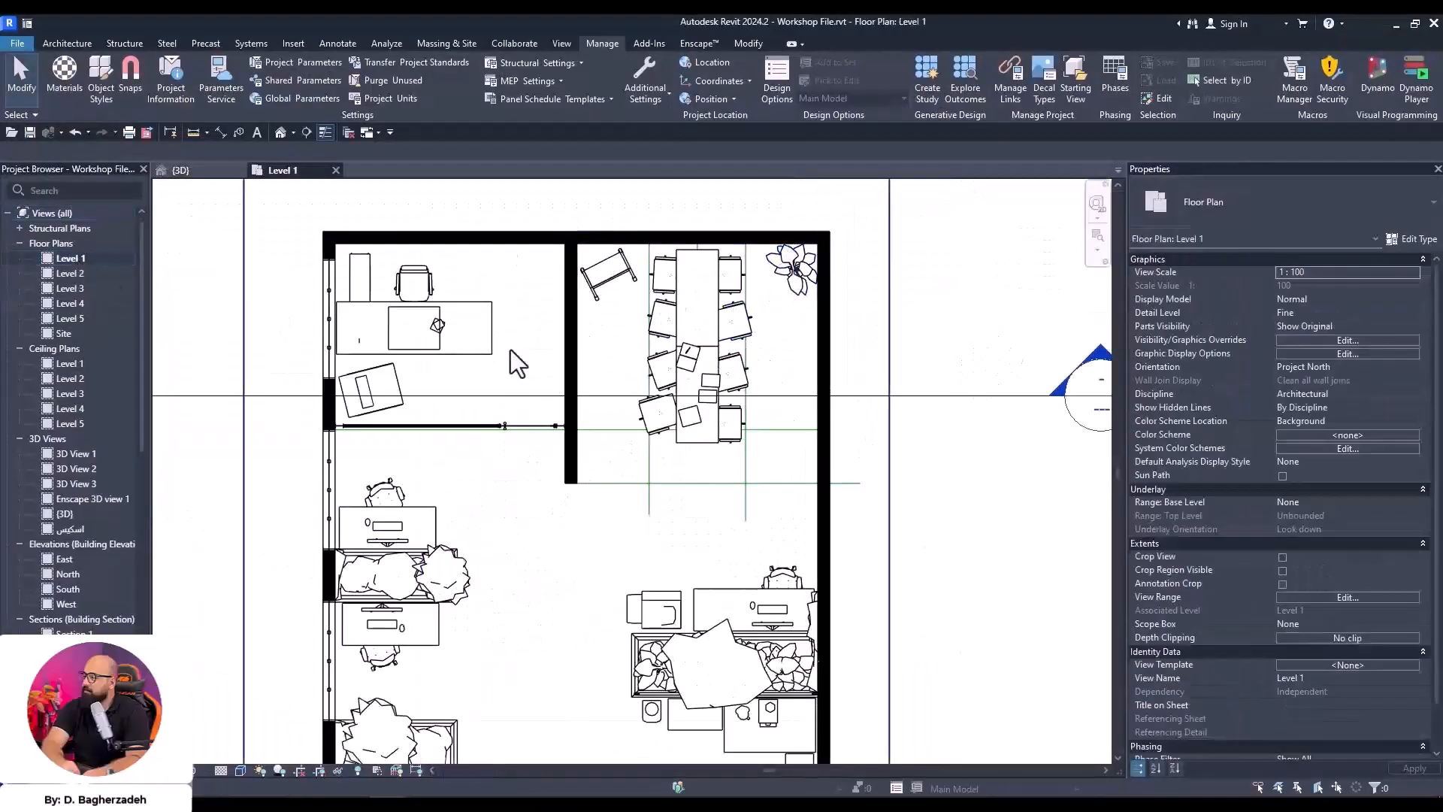
scroll(608, 499, "up", 1)
middle_click_drag(831, 322, 772, 506)
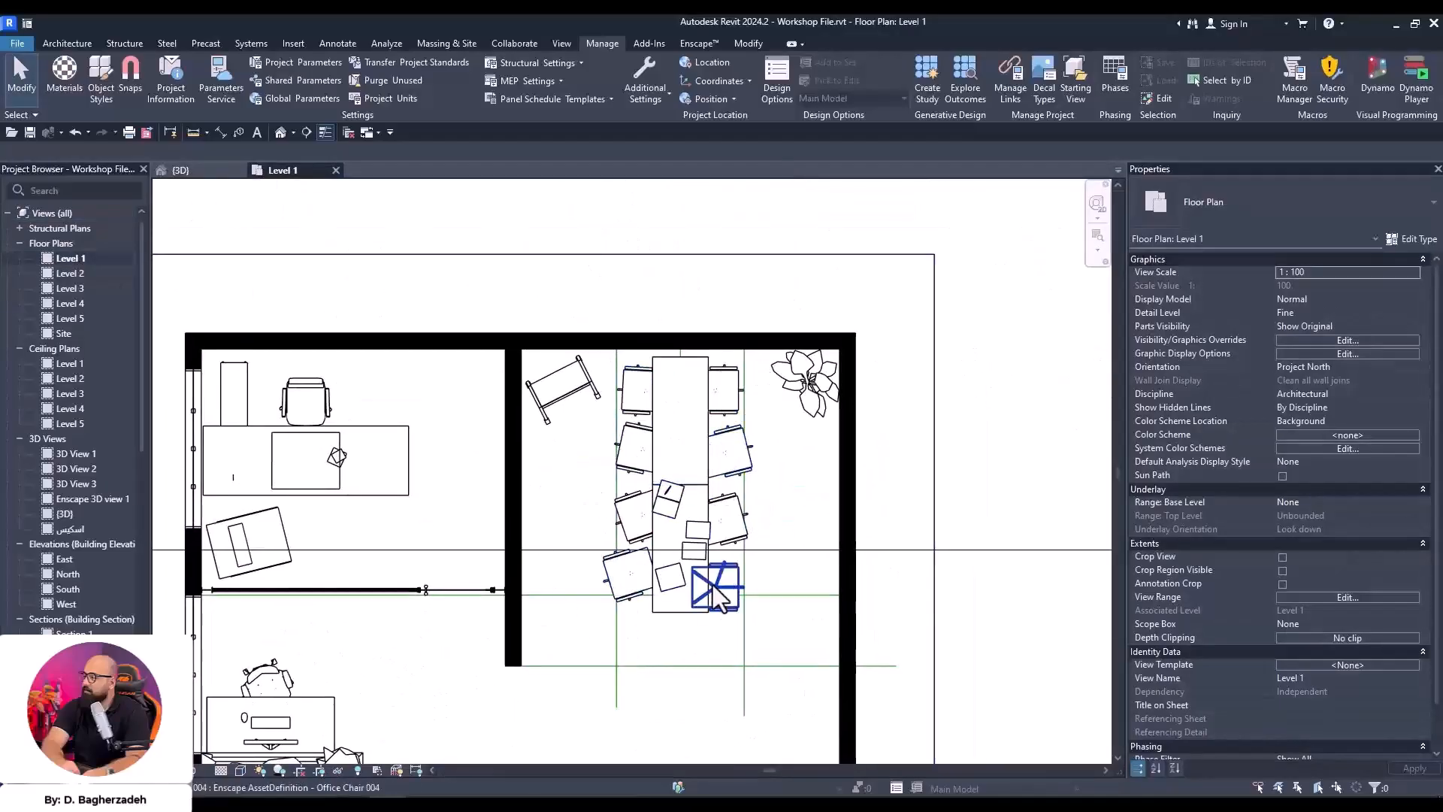
middle_click_drag(596, 550, 643, 408)
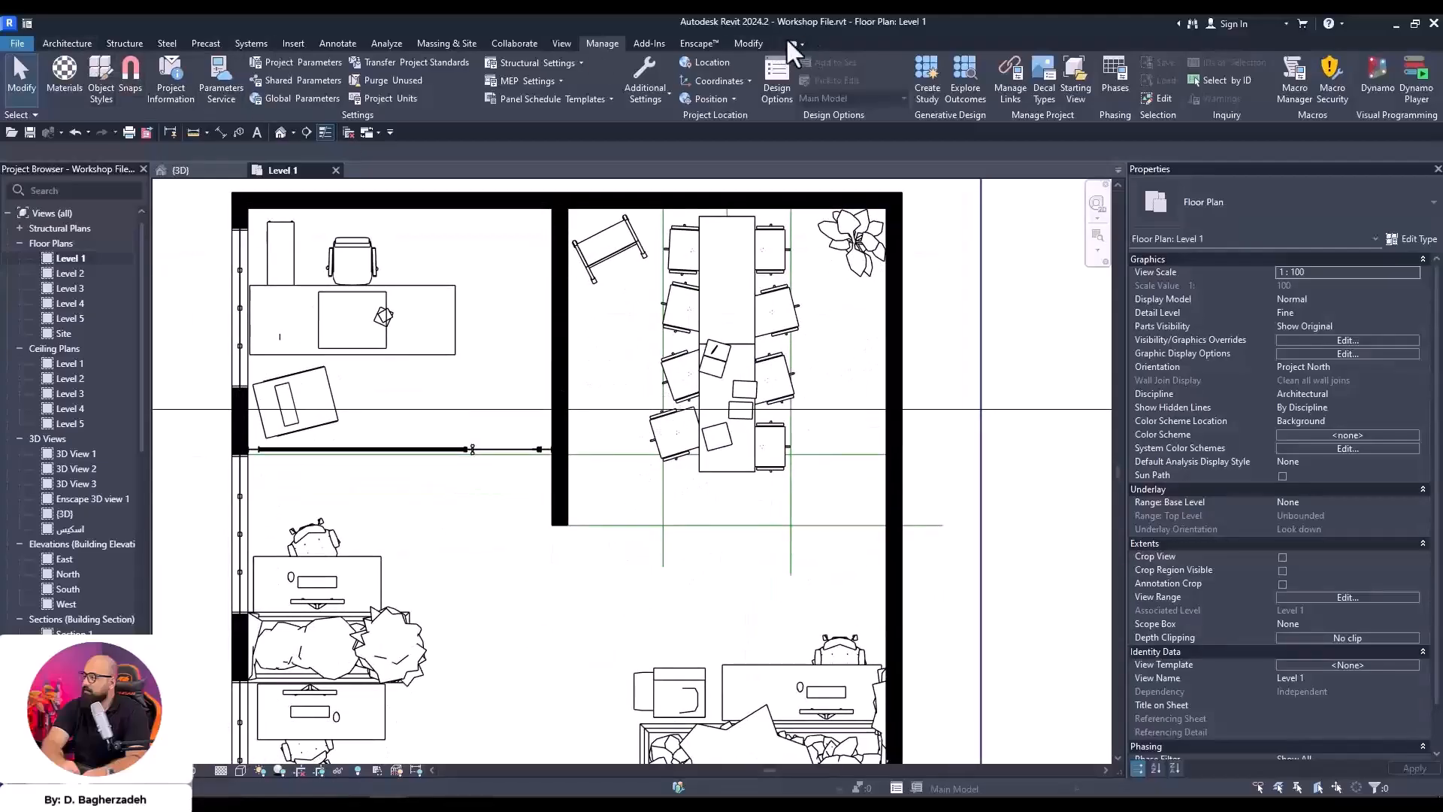
Start Split Face on the floor and sketch a rectangular boundary covering the meeting room up to its open side
left_click(749, 42)
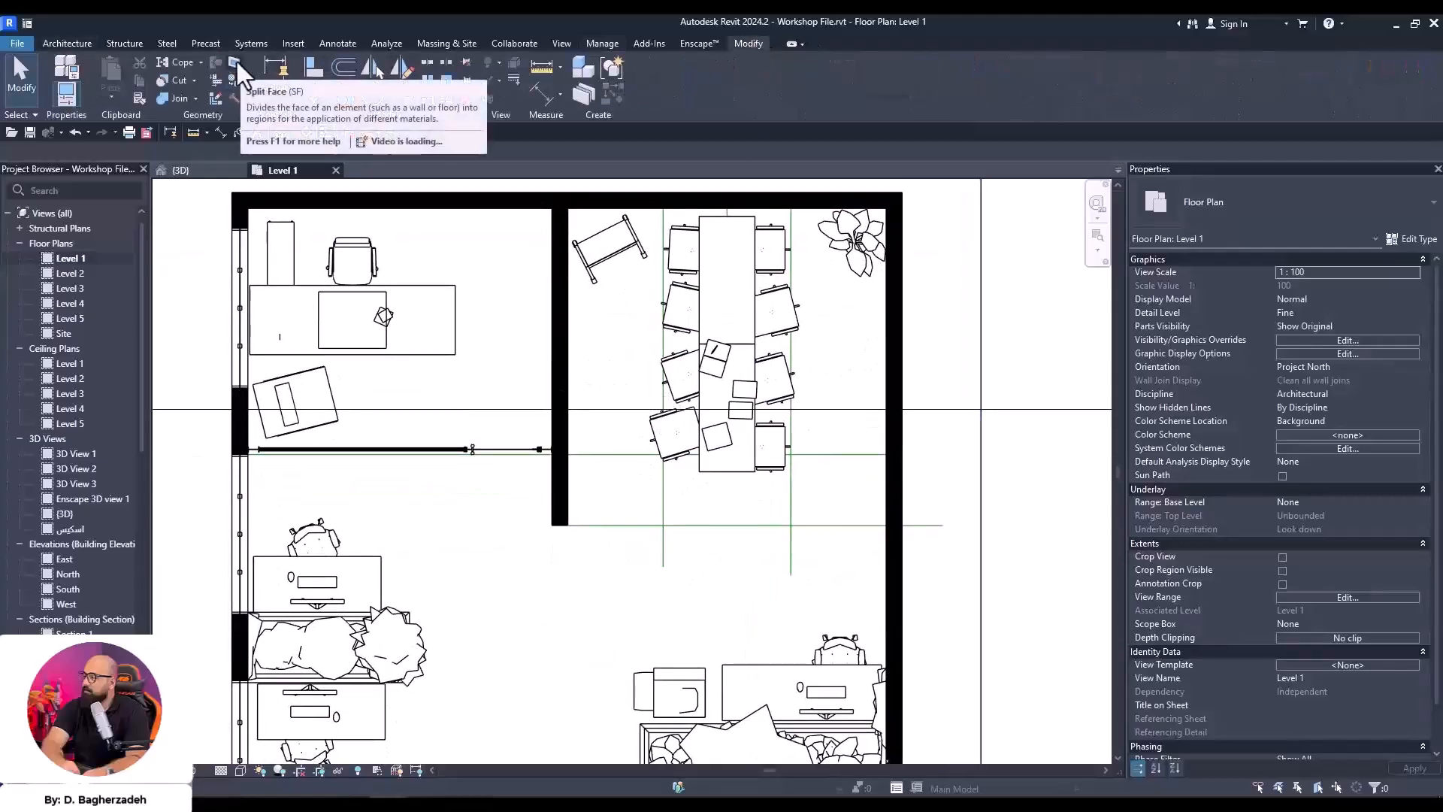
scroll(302, 273, "down", 4)
left_click(560, 291)
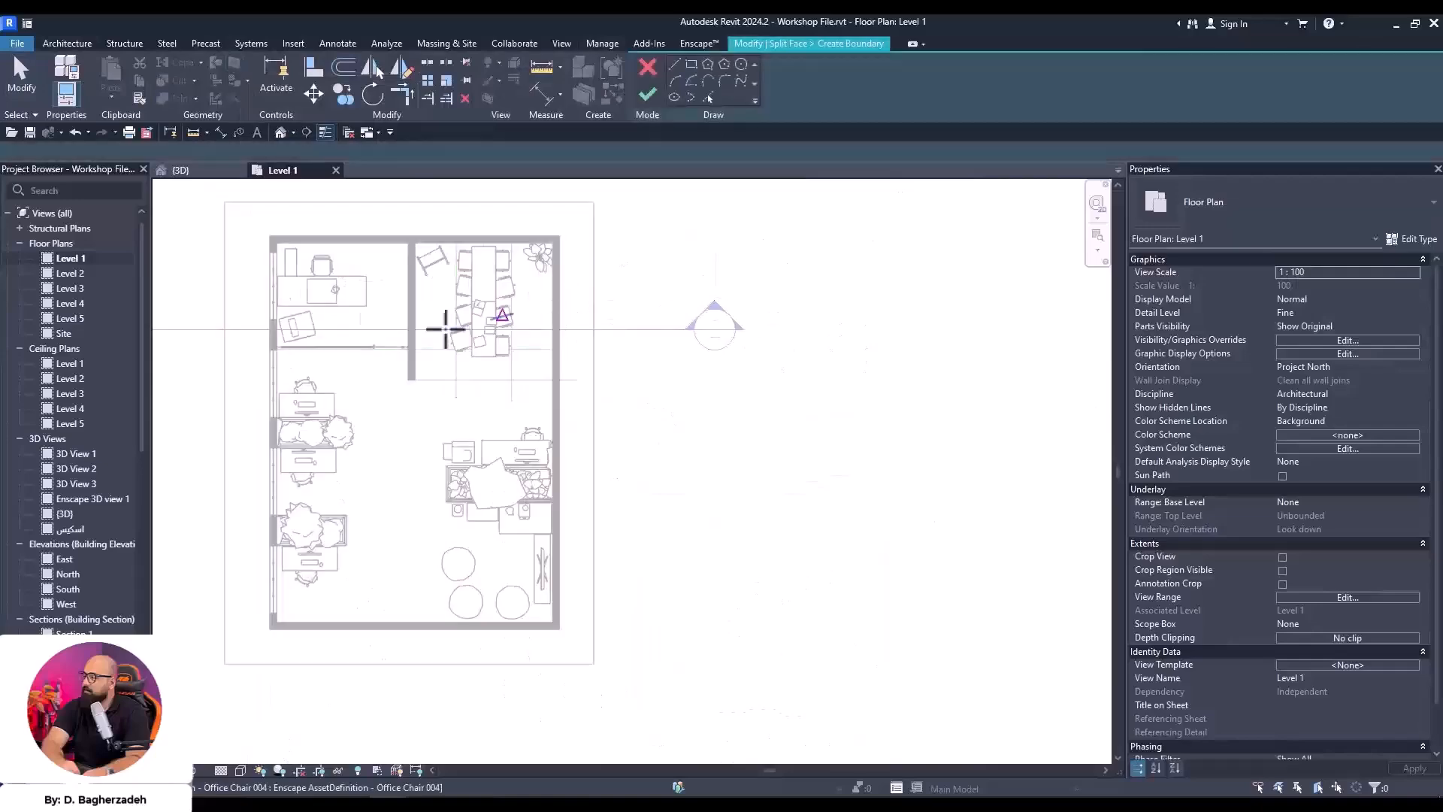
left_click(691, 65)
scroll(444, 270, "up", 2)
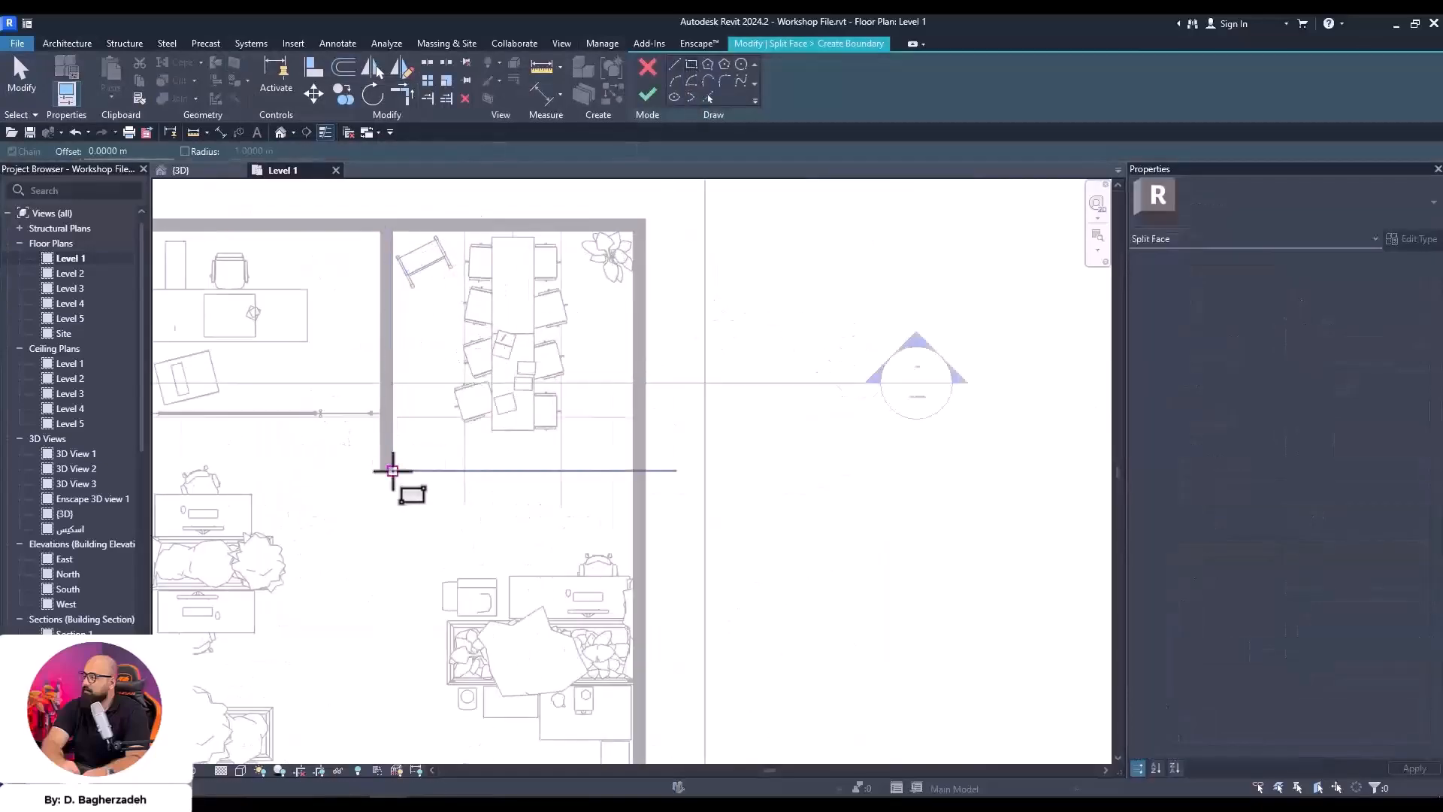
left_click(631, 230)
Sketch a rectangular split boundary around the desk and chair area between the meeting room and the planter on the far wall
scroll(762, 473, "up", 5)
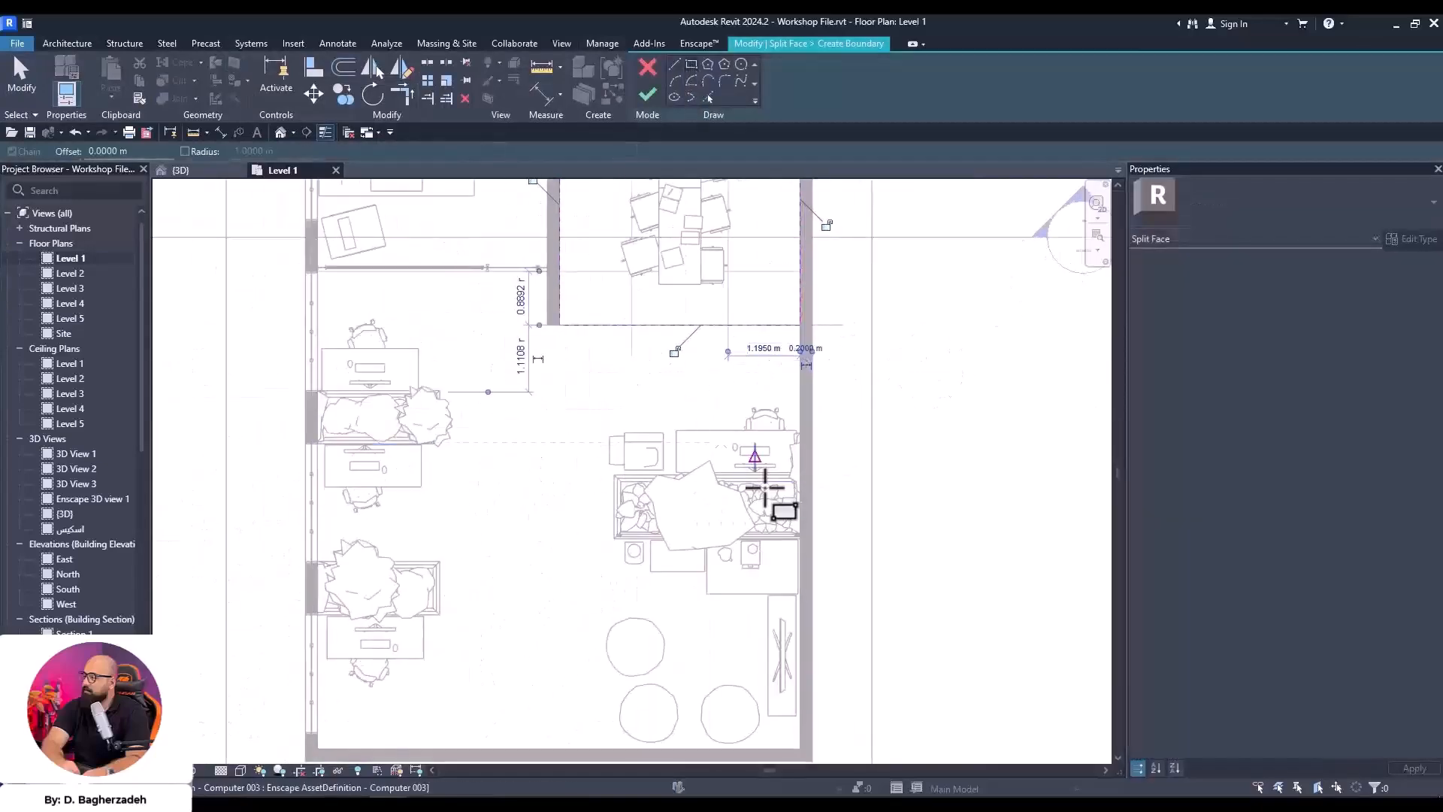
left_click(821, 478)
scroll(391, 361, "down", 3)
middle_click_drag(477, 394, 862, 406)
left_click(728, 371)
Sketch a corridor rectangle about 1.07 m wide below the glass partition and extend its end to the opposite exterior wall
middle_click_drag(726, 434, 770, 603)
scroll(732, 368, "up", 3)
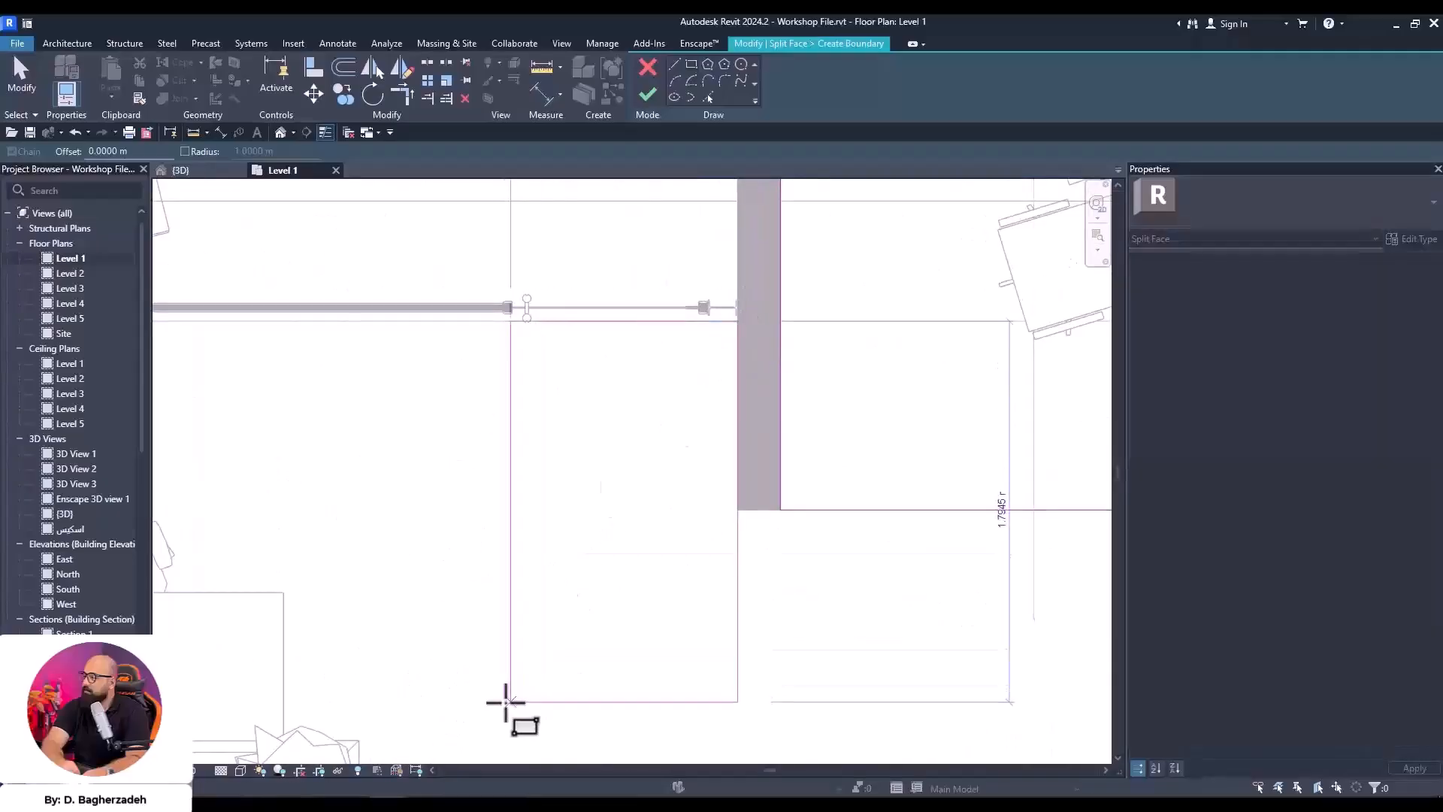
left_click(506, 703)
scroll(612, 548, "down", 5)
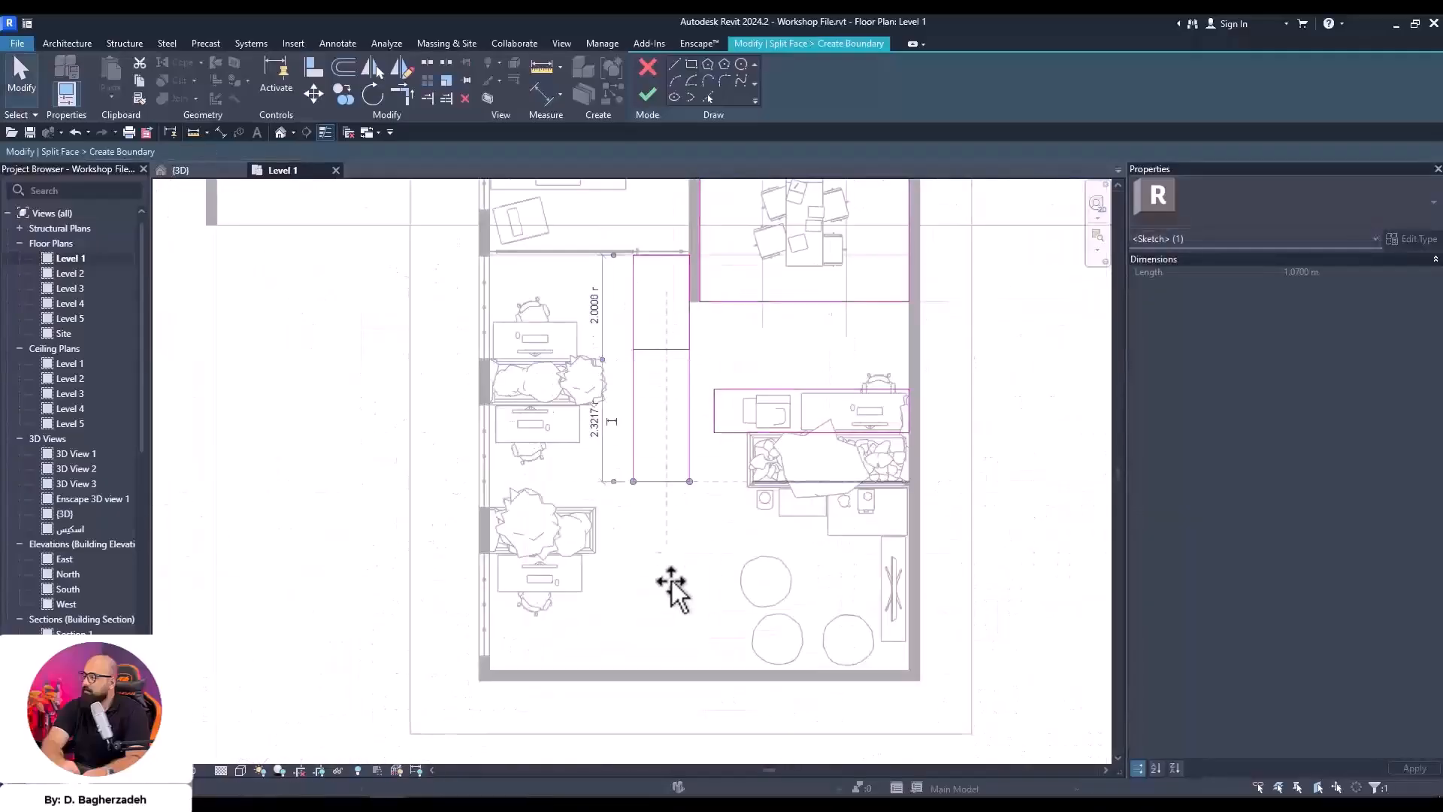
left_click_drag(671, 567, 674, 666)
Sketch a rectangle about 3.2 m by 0.7 m along the glass partition, from the window wall into the corridor strip
scroll(628, 338, "up", 2)
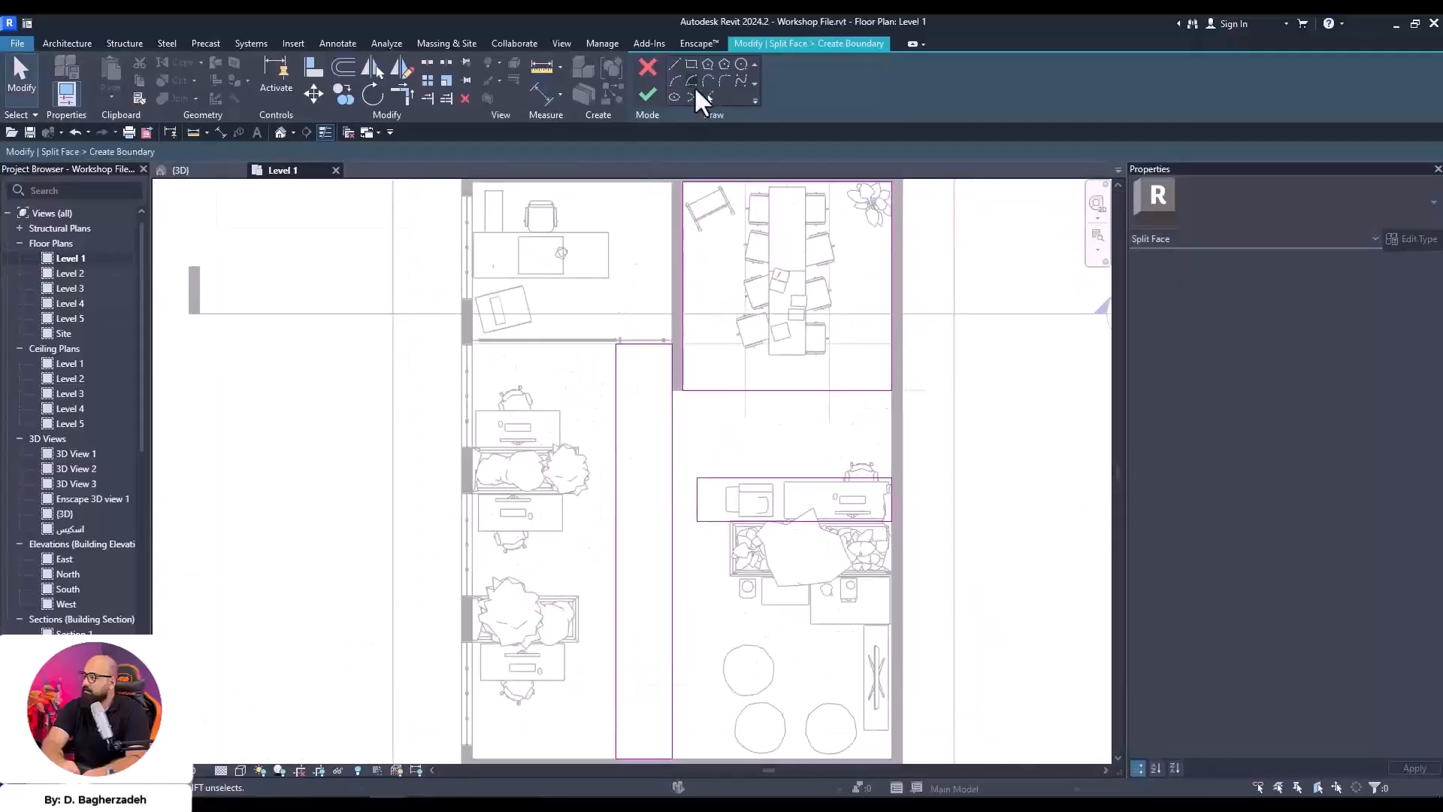
left_click(691, 64)
scroll(380, 386, "up", 4)
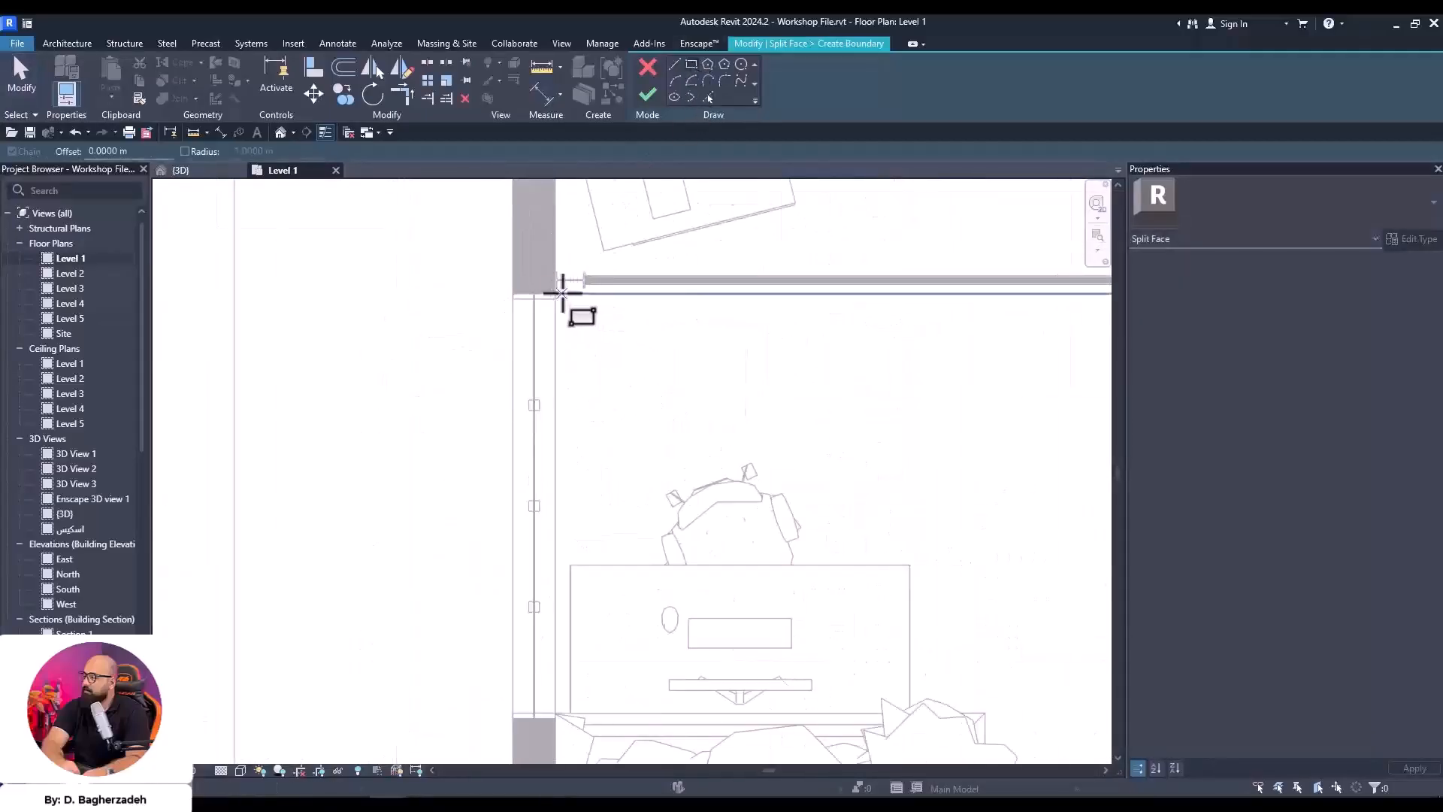
left_click(557, 294)
scroll(833, 403, "down", 3)
middle_click_drag(867, 396, 598, 389)
left_click(754, 412)
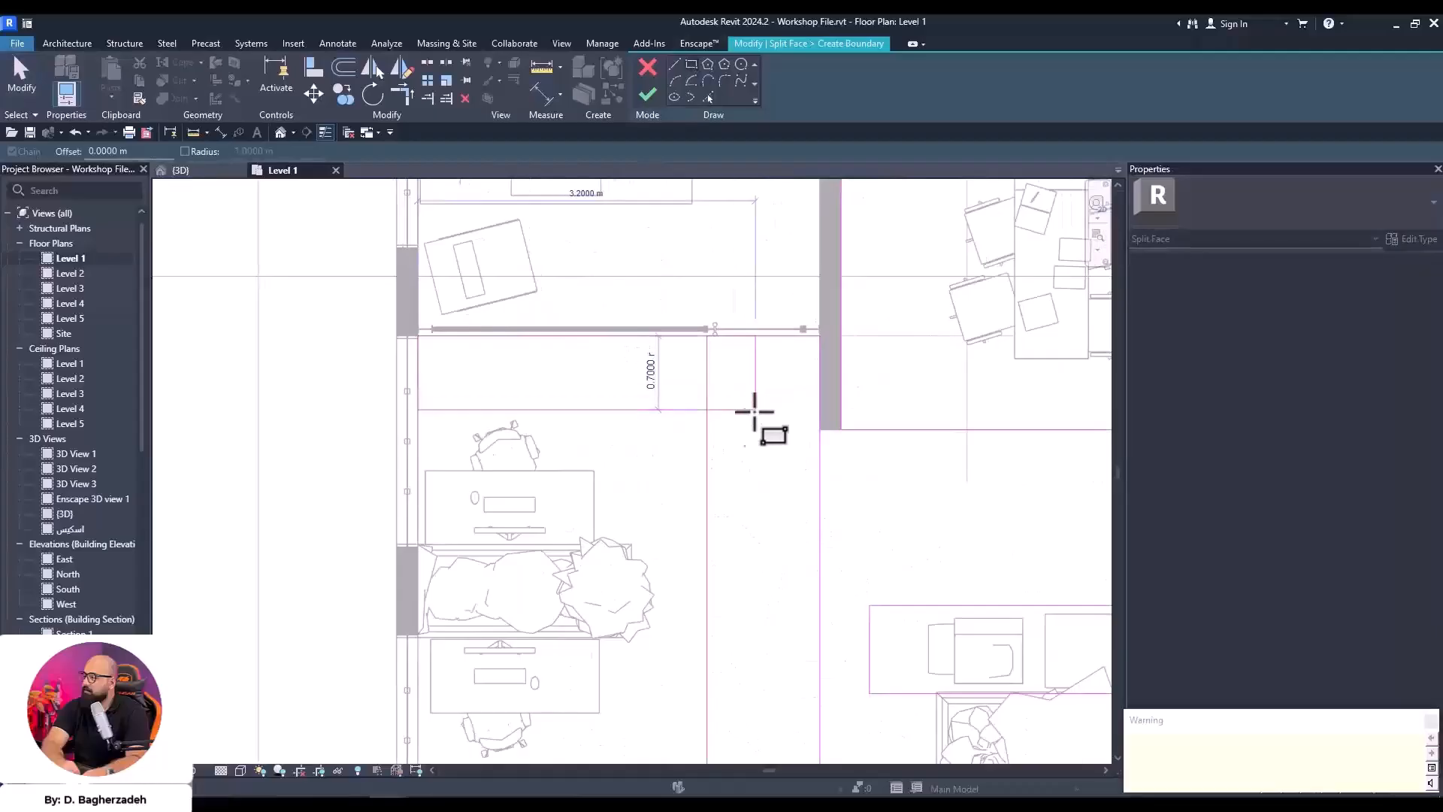
Sketch a rectangle about 2.99 m by 0.99 m from the window wall into the corridor strip, along the second planter's upper edge
middle_click_drag(772, 574, 736, 383)
scroll(426, 602, "up", 4)
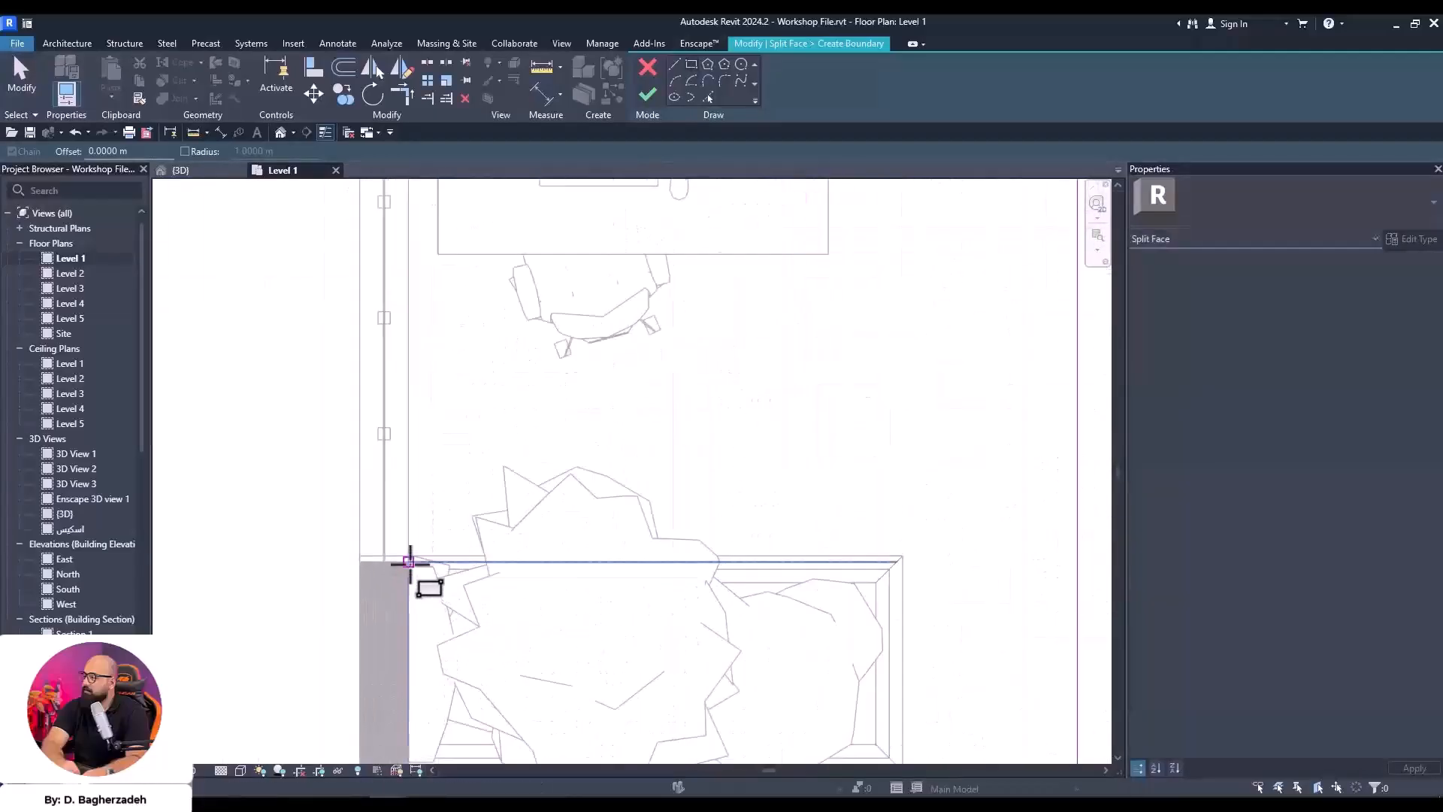
left_click(410, 561)
scroll(912, 453, "down", 3)
middle_click_drag(937, 419, 764, 421)
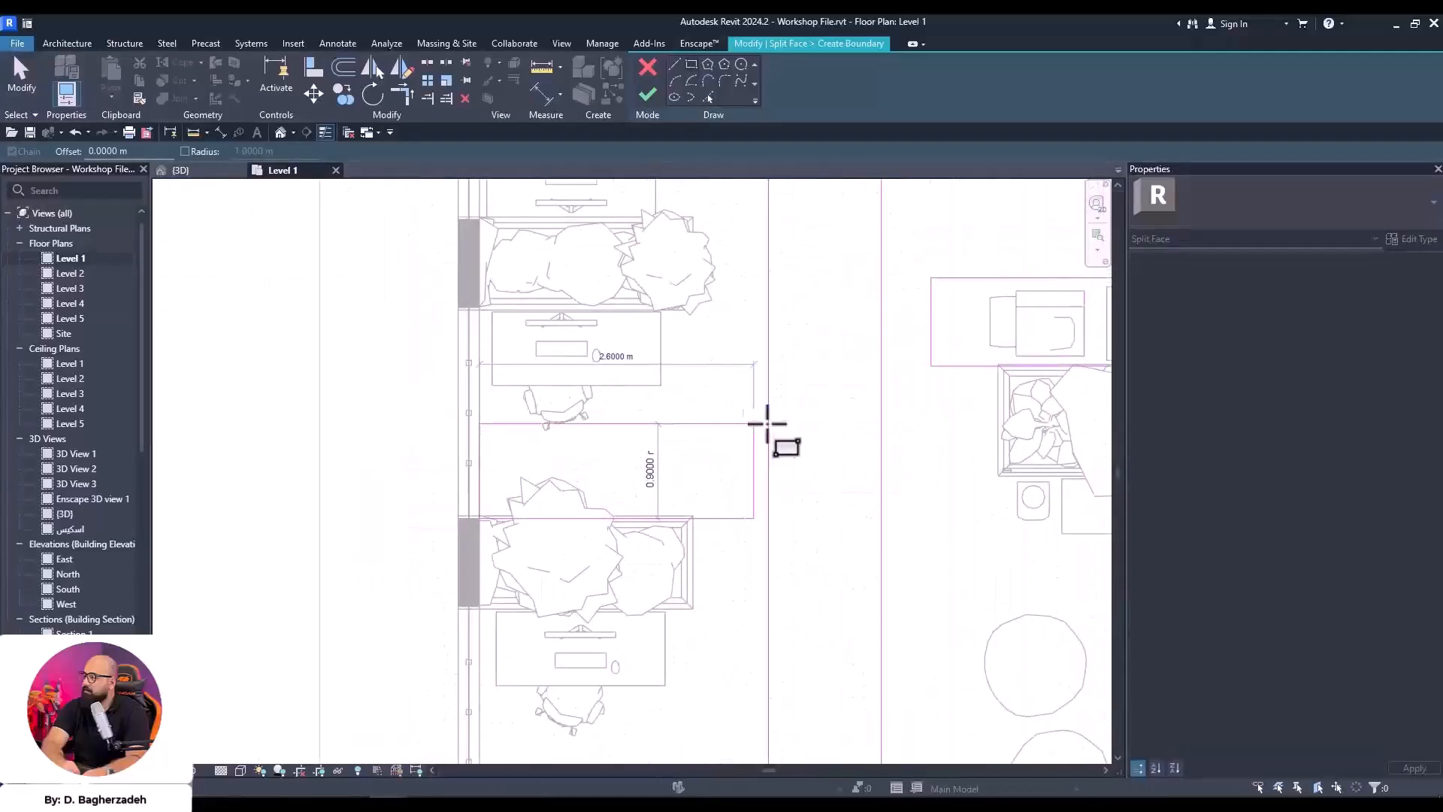
left_click(796, 414)
Sketch a rectangle from the lower window-wall corner into the corridor strip and delete the strip's overlapping end line
middle_click_drag(728, 515, 747, 252)
scroll(590, 512, "up", 1)
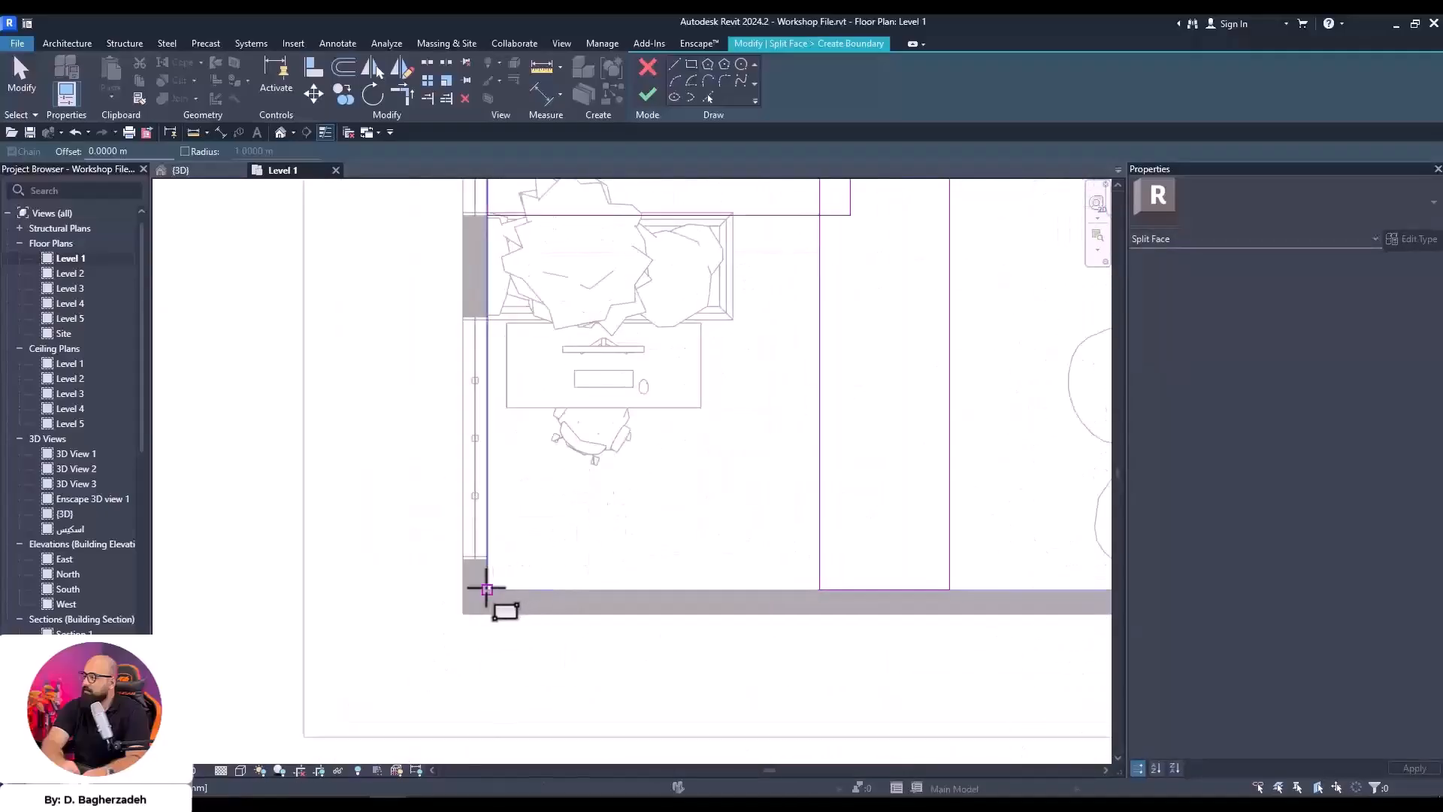
left_click(487, 588)
left_click(893, 459)
scroll(844, 476, "down", 1)
key("Escape")
left_click_drag(757, 539, 986, 666)
key("Delete")
Set the depth of the rectangle beside the second planter to 0.7 m by moving its upper edge
scroll(944, 569, "down", 3)
middle_click_drag(912, 518, 702, 708)
scroll(599, 581, "up", 4)
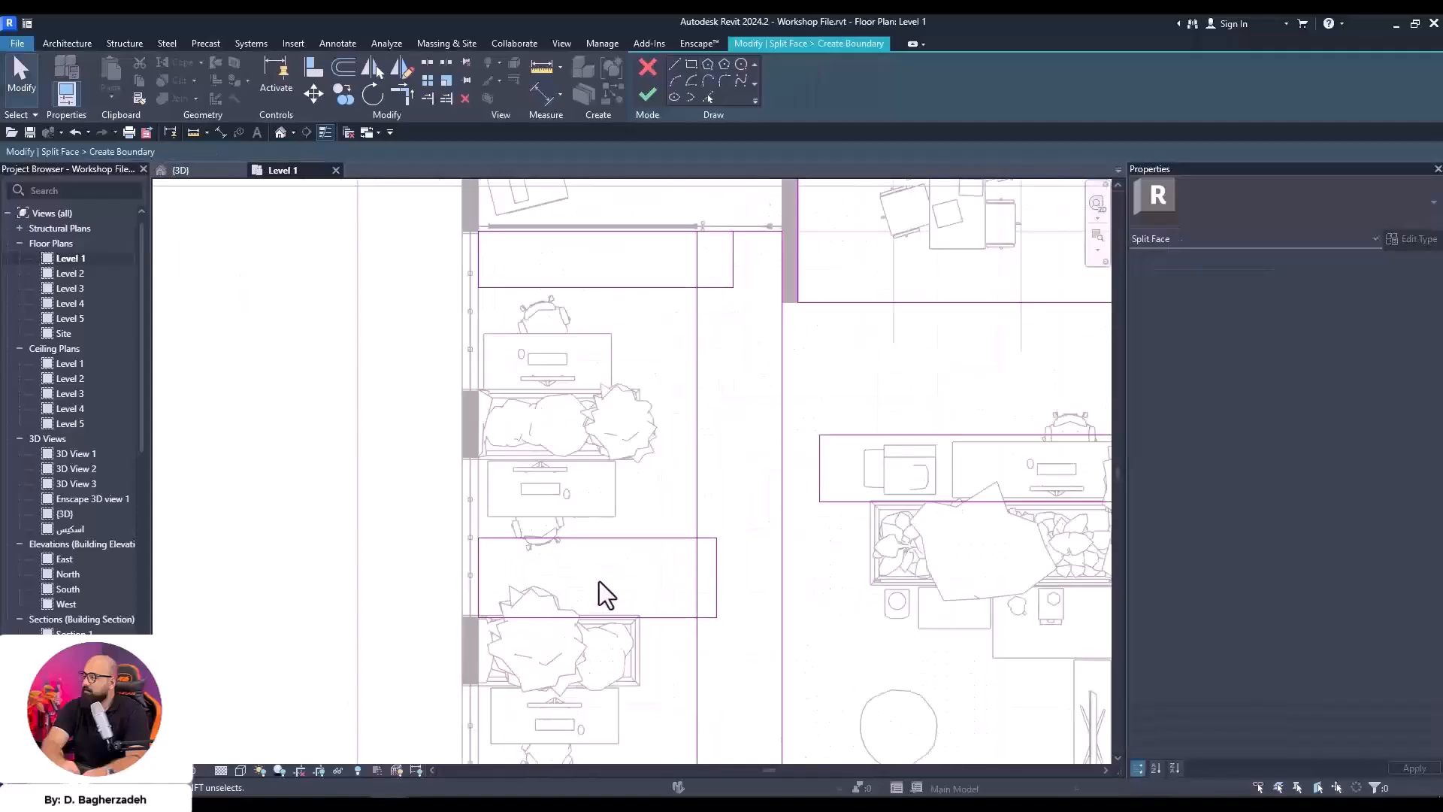
middle_click_drag(624, 606, 679, 504)
left_click(699, 526)
scroll(417, 520, "up", 4)
scroll(392, 535, "down", 3)
scroll(713, 407, "down", 3)
key("Escape")
middle_click_drag(803, 381, 719, 425)
left_click(708, 408)
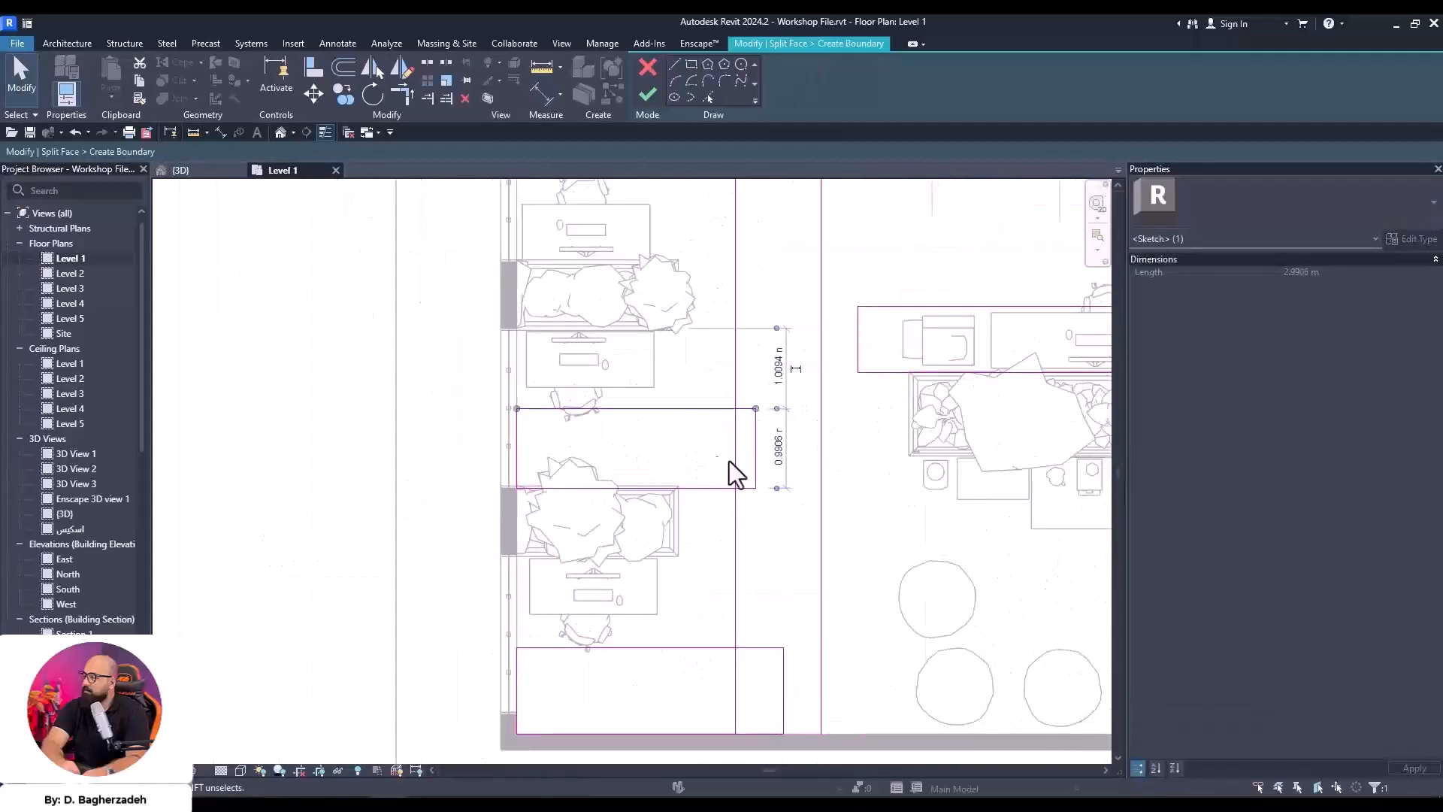
type("0.7")
key("Return")
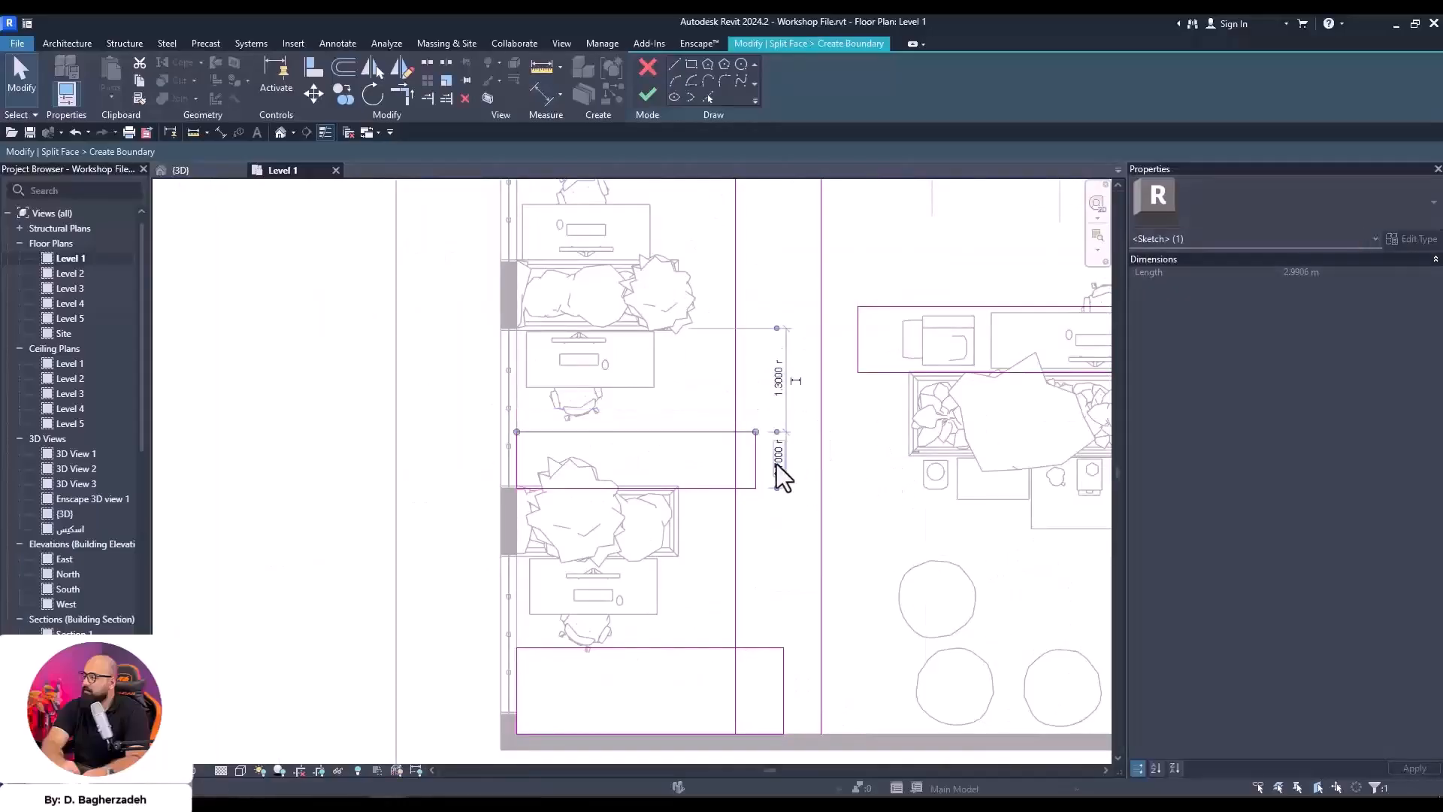
Set the depth of the sketch rectangle around the desk beside the large planter to 0.7 m by moving its upper edge
left_click(706, 648)
scroll(803, 412, "down", 1)
mouse_move(803, 412)
middle_mouse_down()
mouse_move(699, 602)
mouse_move(699, 645)
middle_mouse_up()
scroll(593, 455, "up", 1)
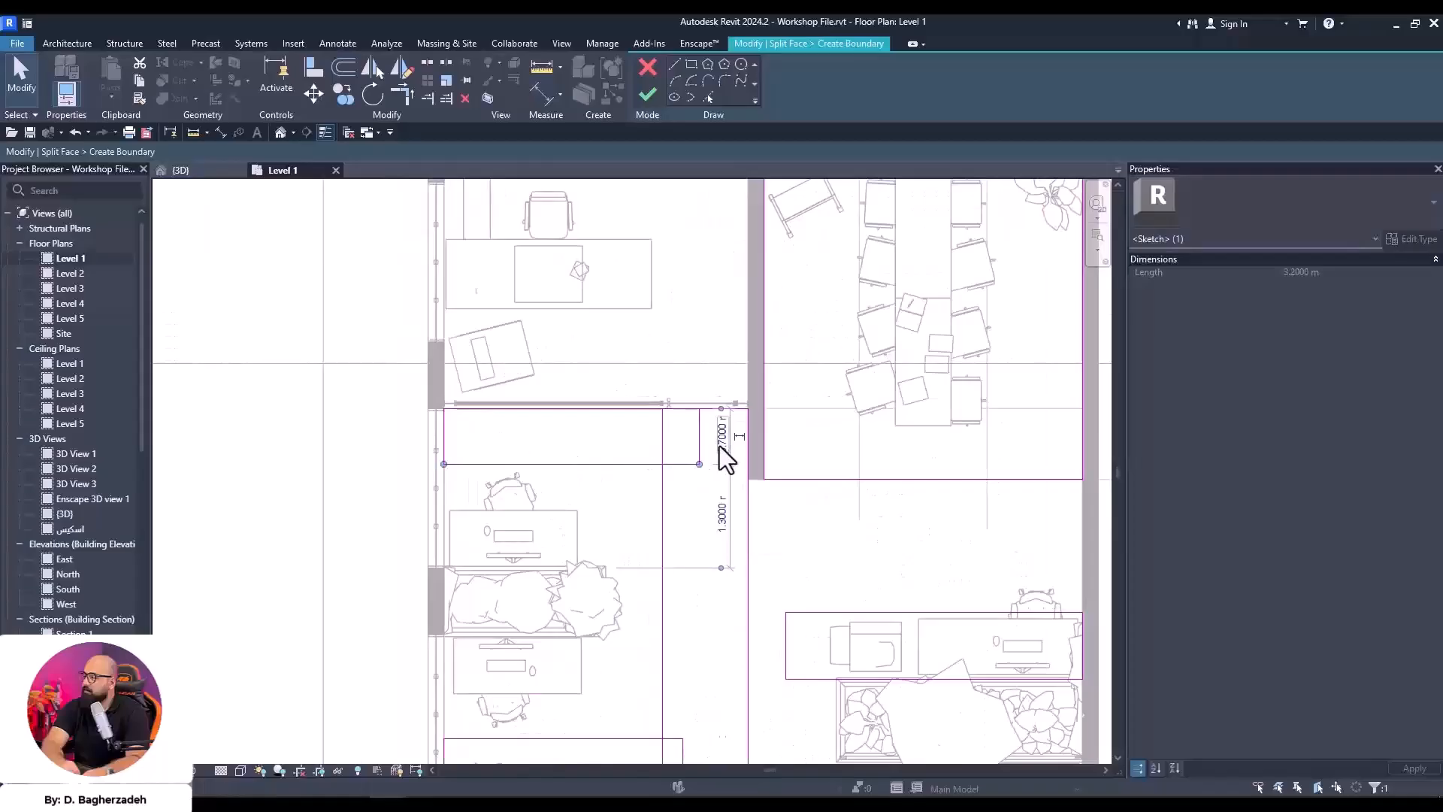
key("Escape")
middle_click_drag(847, 673, 710, 557)
scroll(700, 558, "up", 1)
left_click(683, 468)
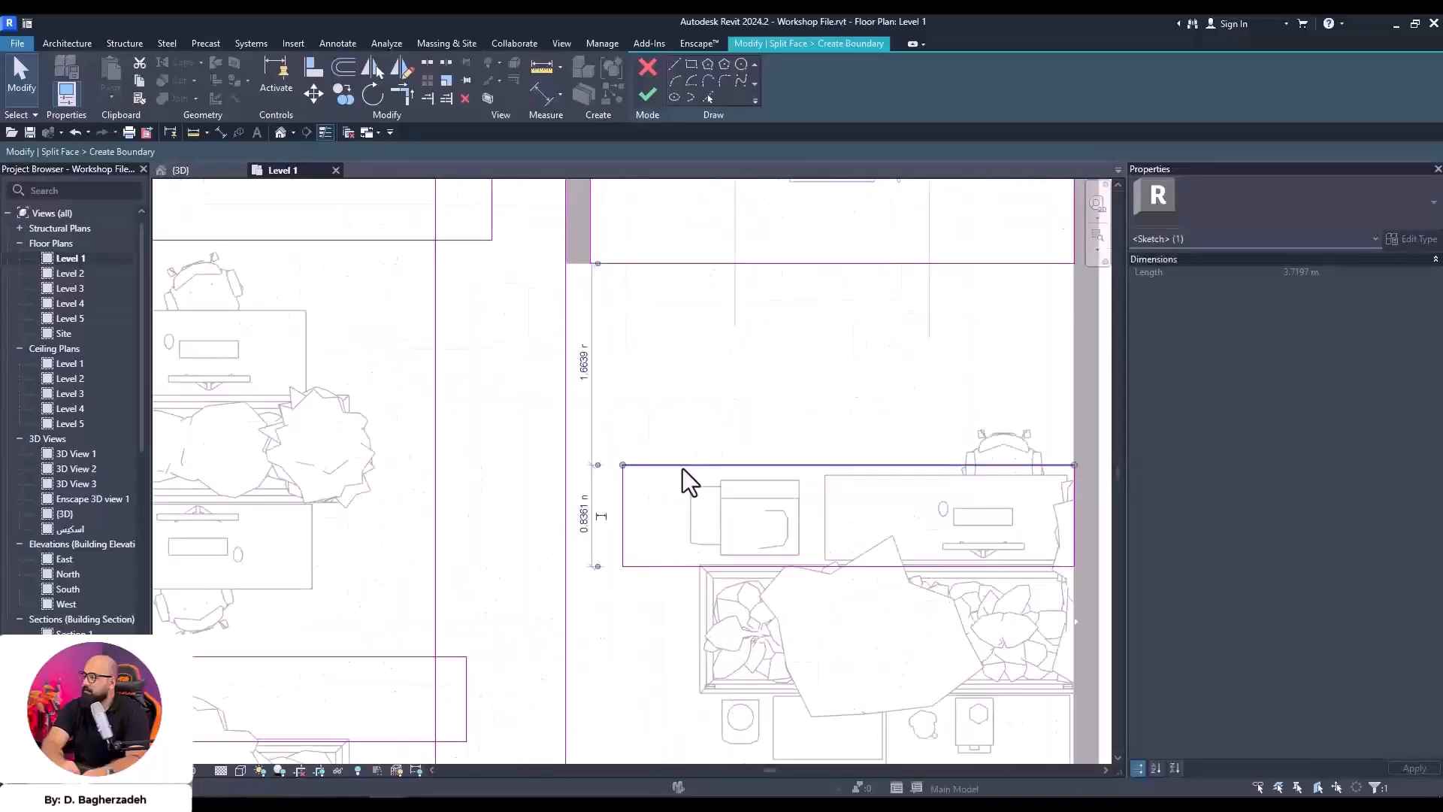
left_click(586, 516)
type("0.7")
key("Return")
Readjust the upper edge of the desk rectangle beside the large planter and set the rectangle's depth to 0.9 m
mouse_move(872, 482)
left_mouse_down()
mouse_move(882, 458)
mouse_move(885, 472)
left_mouse_up()
left_click(584, 516)
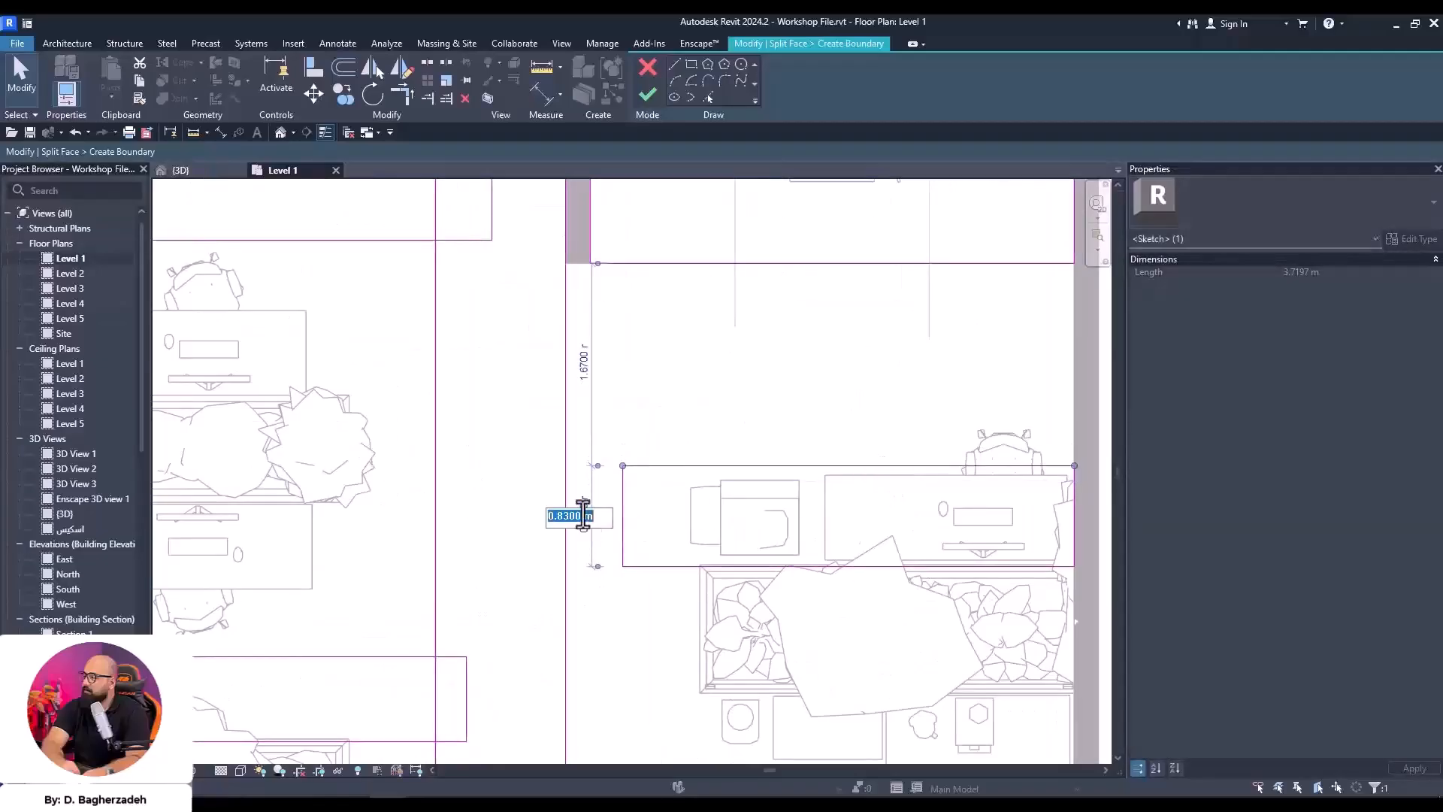
type(".9")
key("Return")
left_click(612, 507)
Trim the corridor strip's inner edge to the lower edge of the 0.9 m deep desk rectangle
scroll(611, 507, "down", 2)
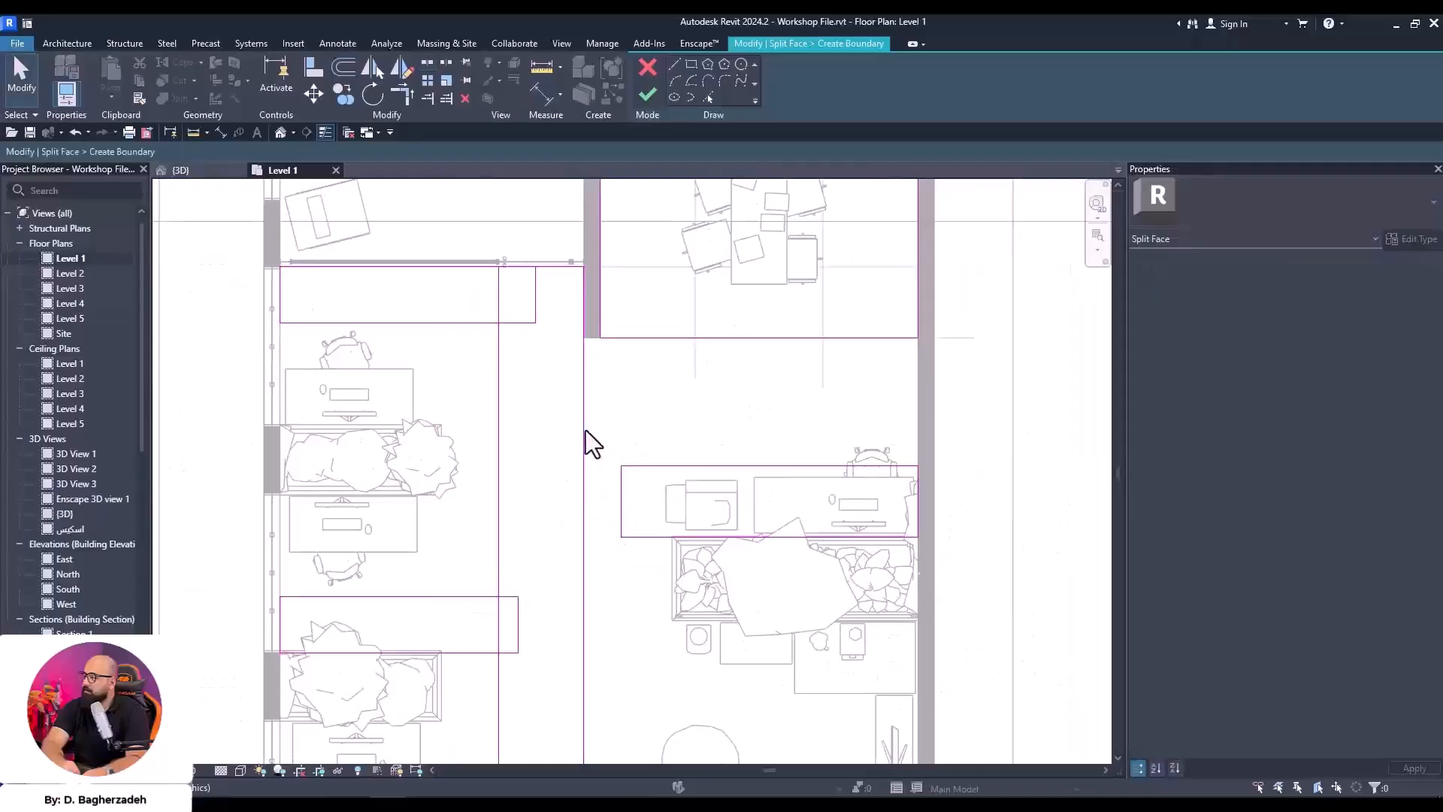
left_click(586, 573)
left_click(643, 537)
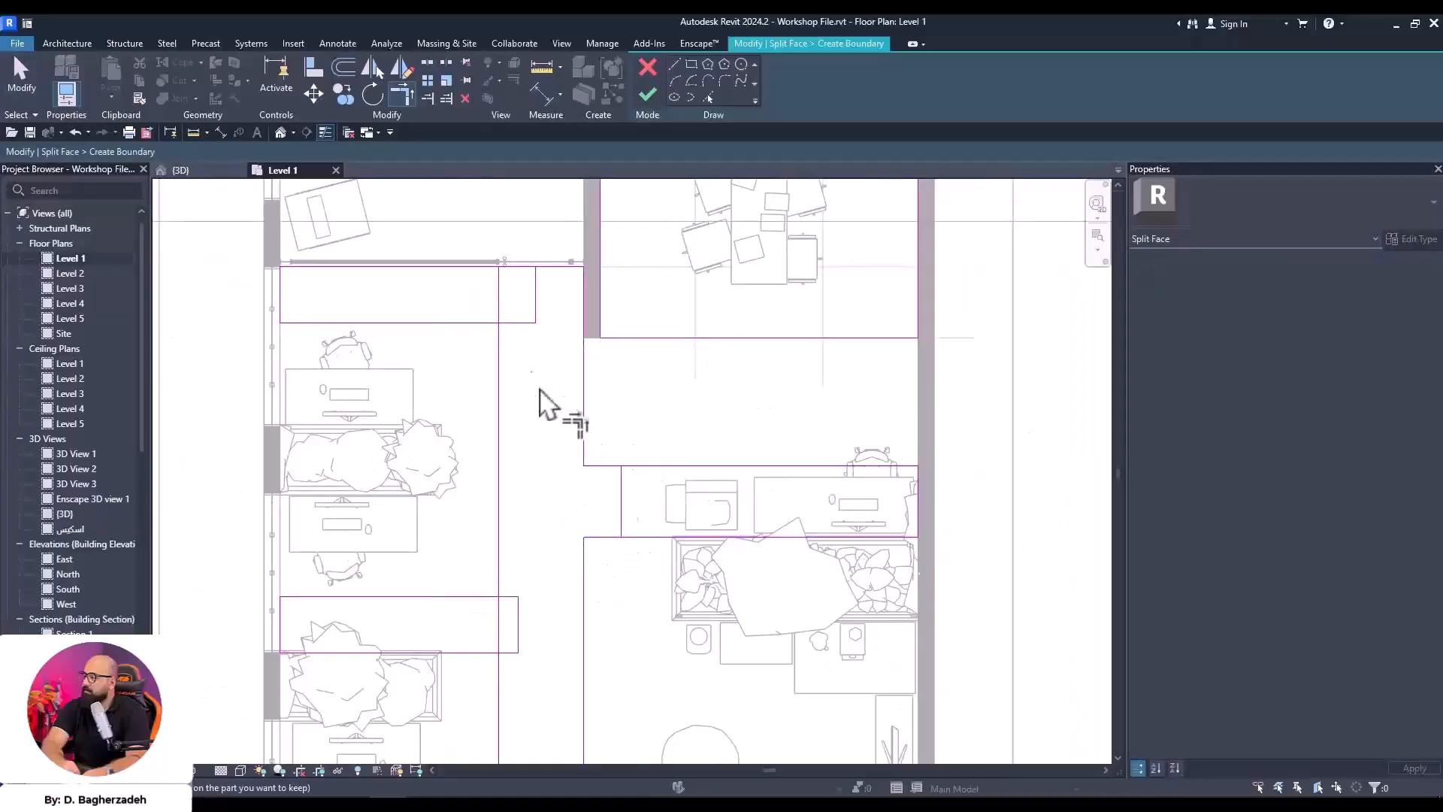
Trim the strip's window-side edge to the lower edge of the glass-partition rectangle and delete the leftover overlapping end lines
middle_click_drag(513, 351, 542, 387)
left_click(515, 361)
left_click(529, 379)
key("Escape")
left_click_drag(505, 272, 681, 474)
key("Delete")
Split the strip's window-side edge at the second planter's rectangle and trim both parts to the rectangle's long edges
key("t")
key("r")
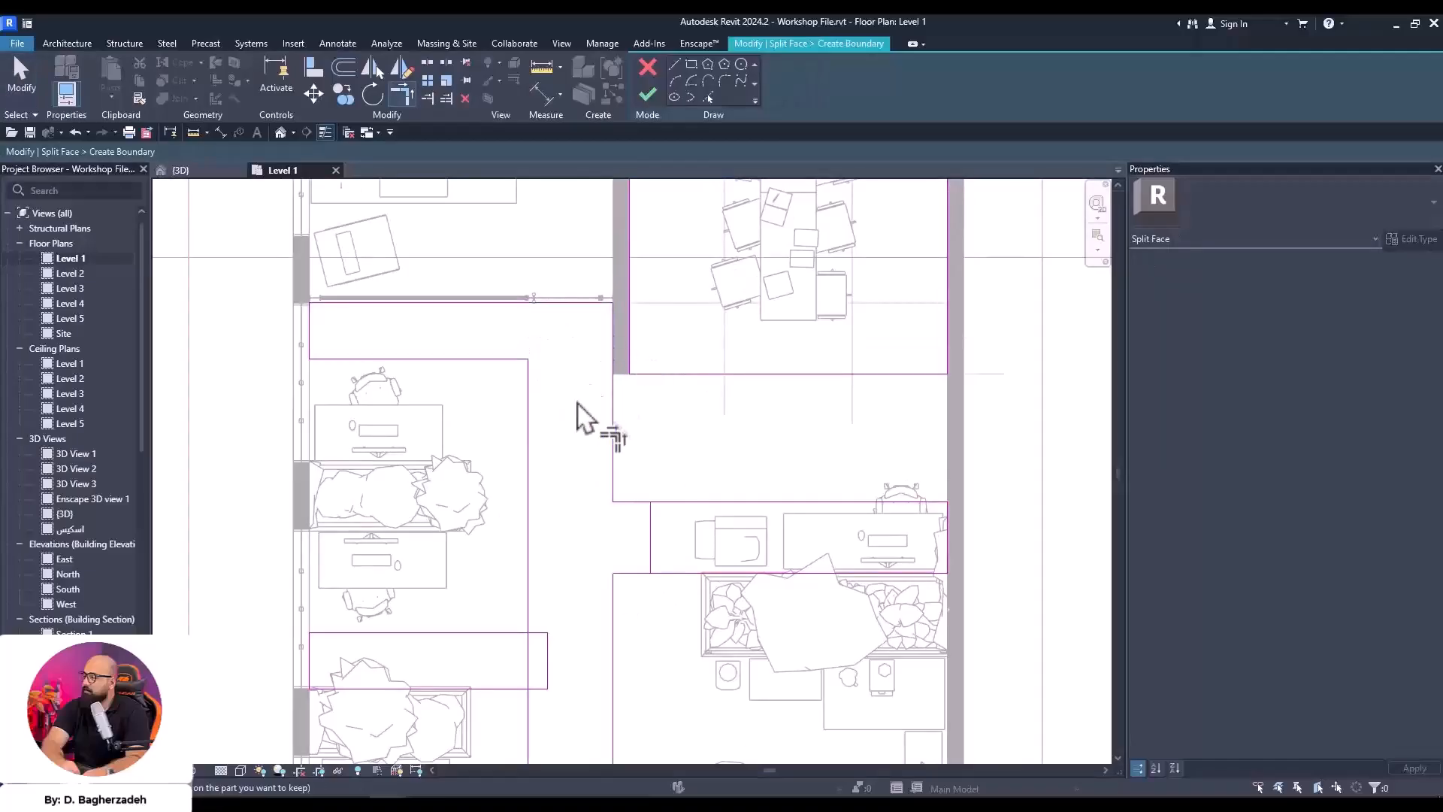
middle_click_drag(586, 384, 616, 340)
key("s")
key("l")
left_click(600, 462)
key("Escape")
key("t")
key("r")
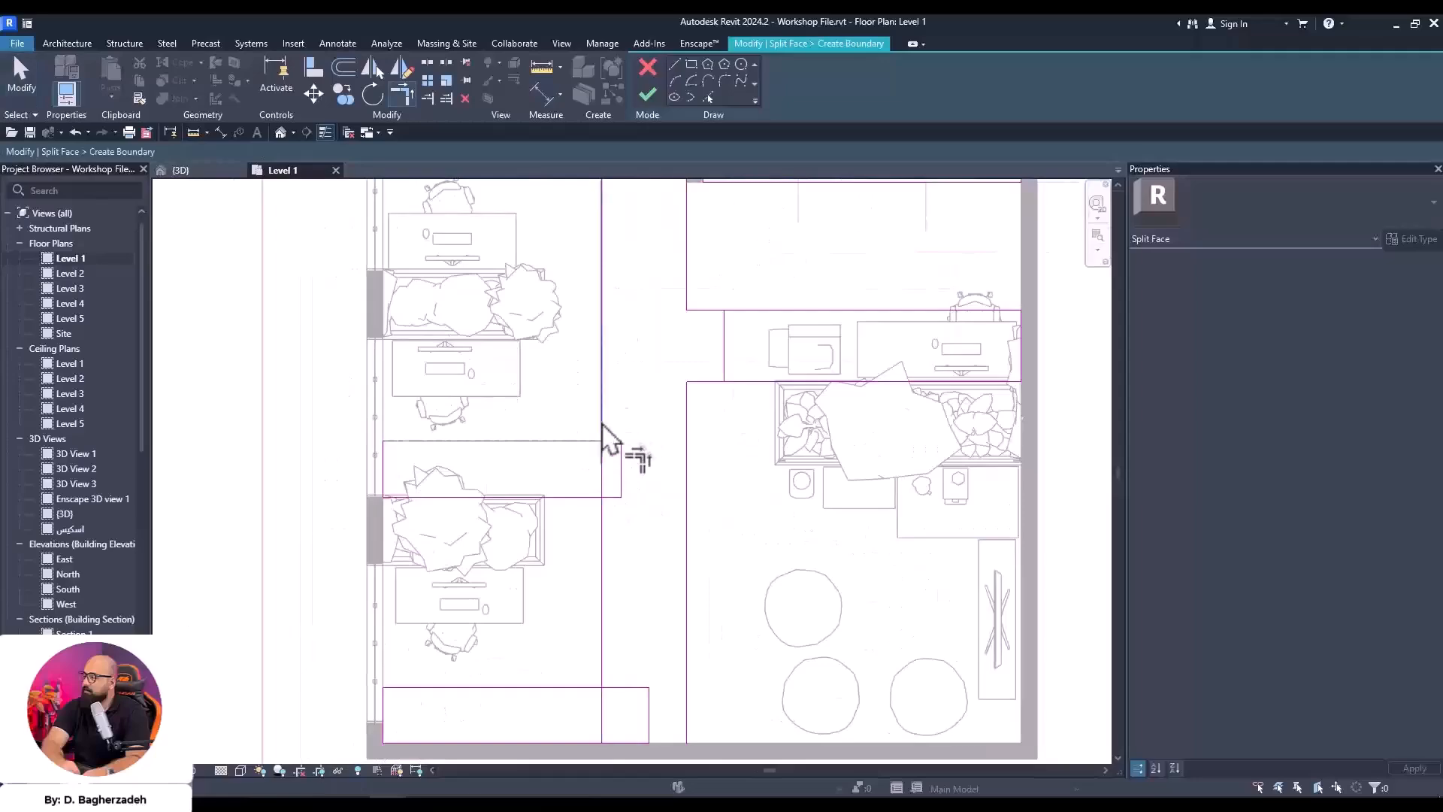
left_click(588, 440)
left_click(602, 431)
Trim the strip's window-side edge to the lowest rectangle's upper edge and delete the leftover end lines of the rectangles
middle_click_drag(667, 574, 637, 349)
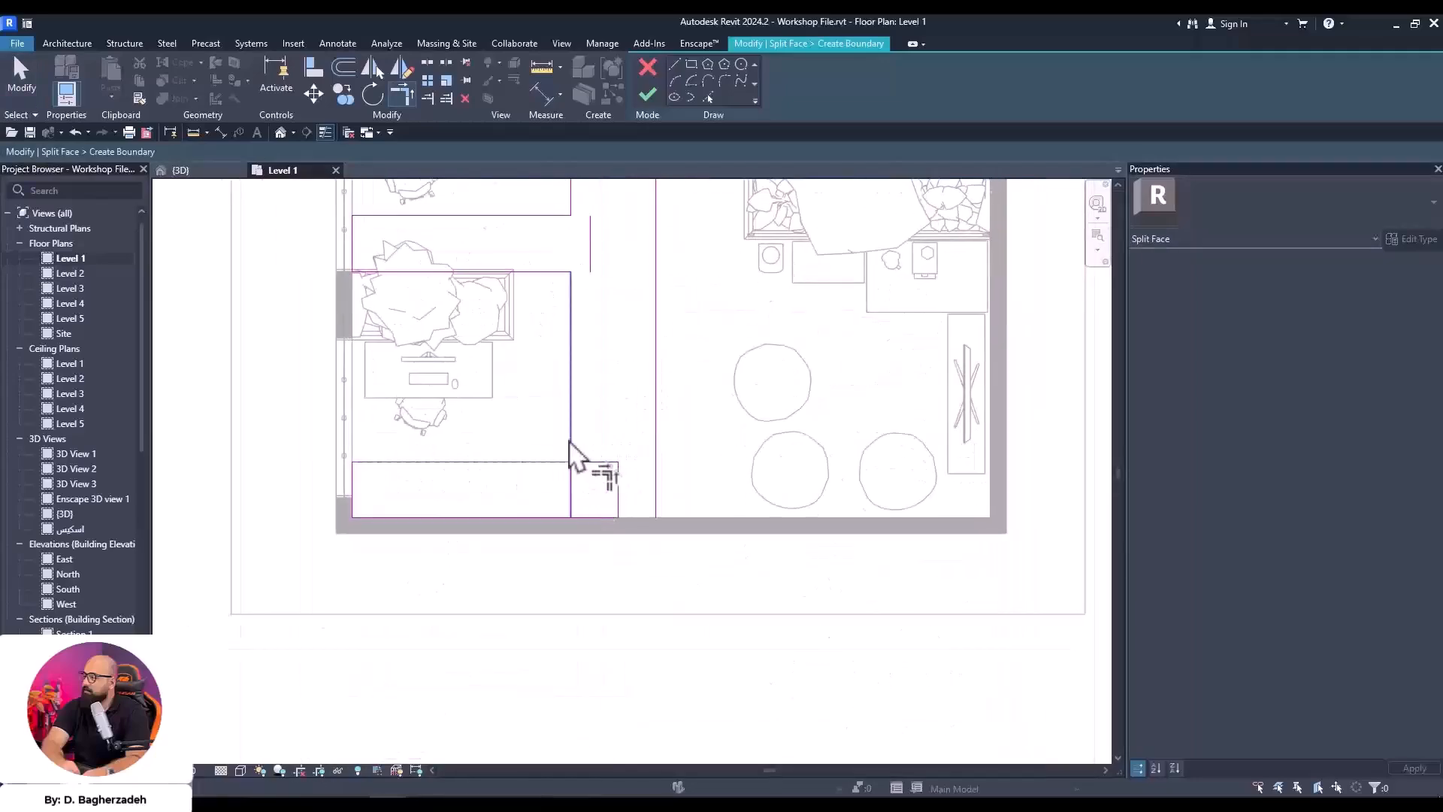
left_click_drag(531, 425, 696, 608)
key("Delete")
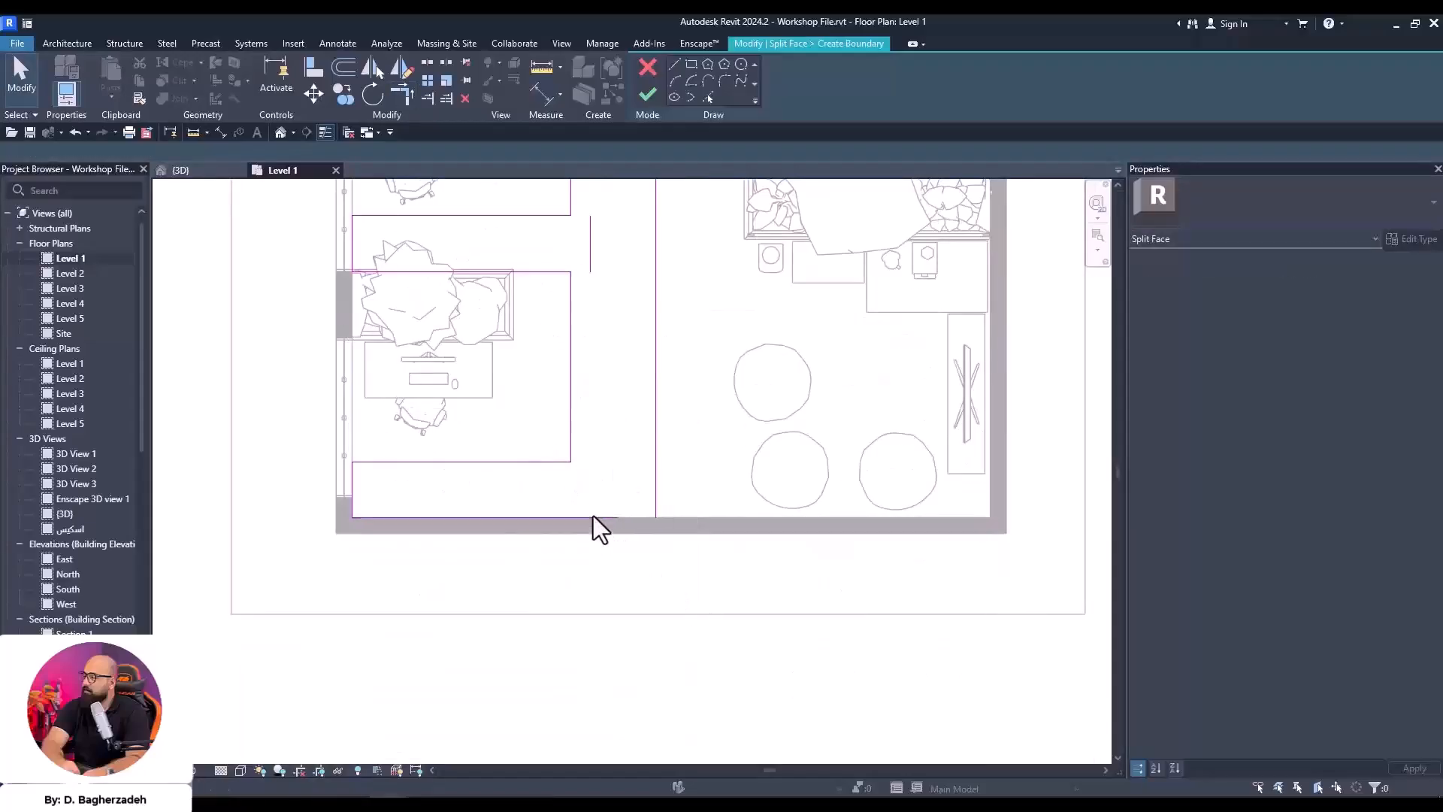
scroll(631, 418, "down", 3)
left_click(587, 448)
key("Delete")
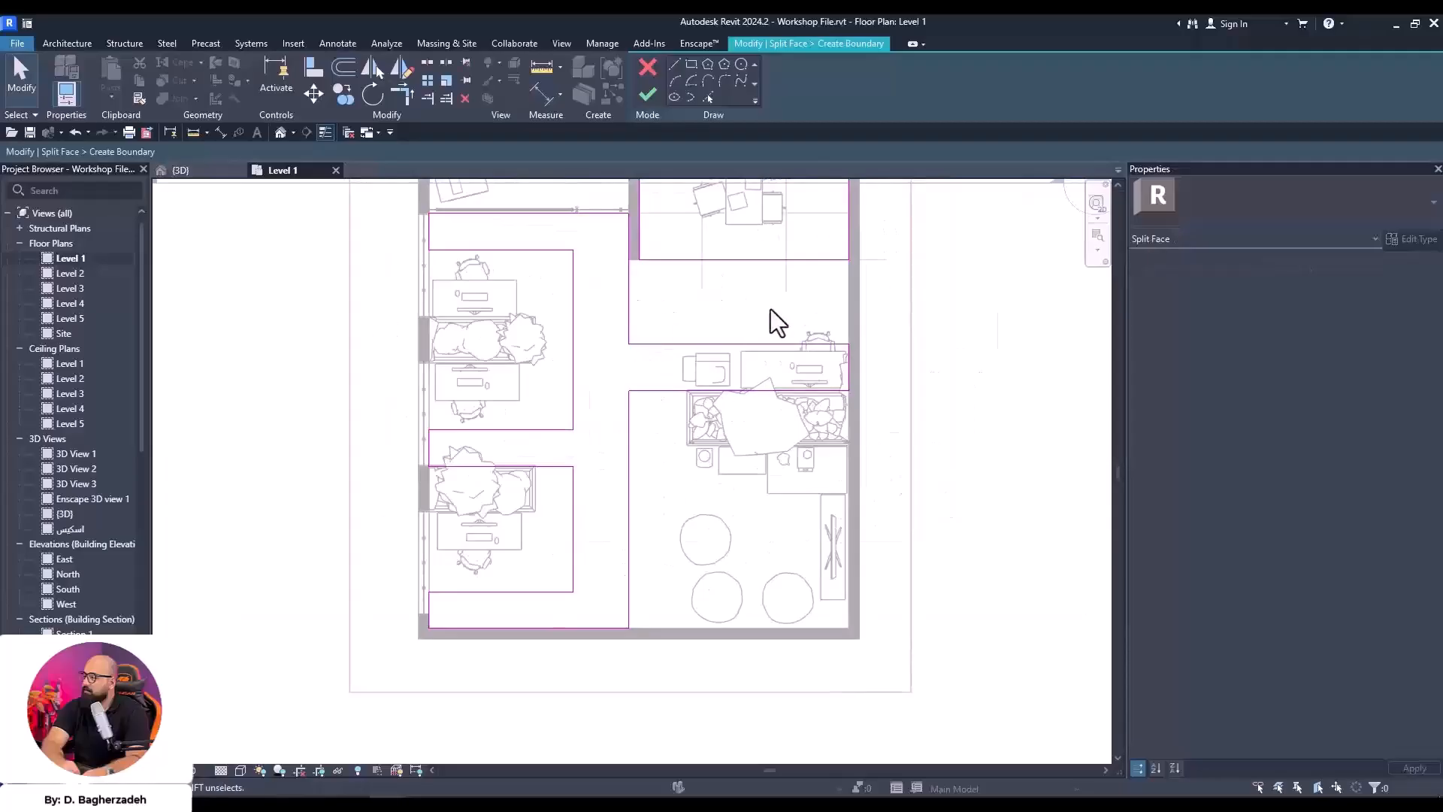
Try to finish the floor's split face sketch and return to editing the boundary
middle_click_drag(774, 327, 687, 424)
scroll(719, 435, "down", 2)
left_click(647, 94)
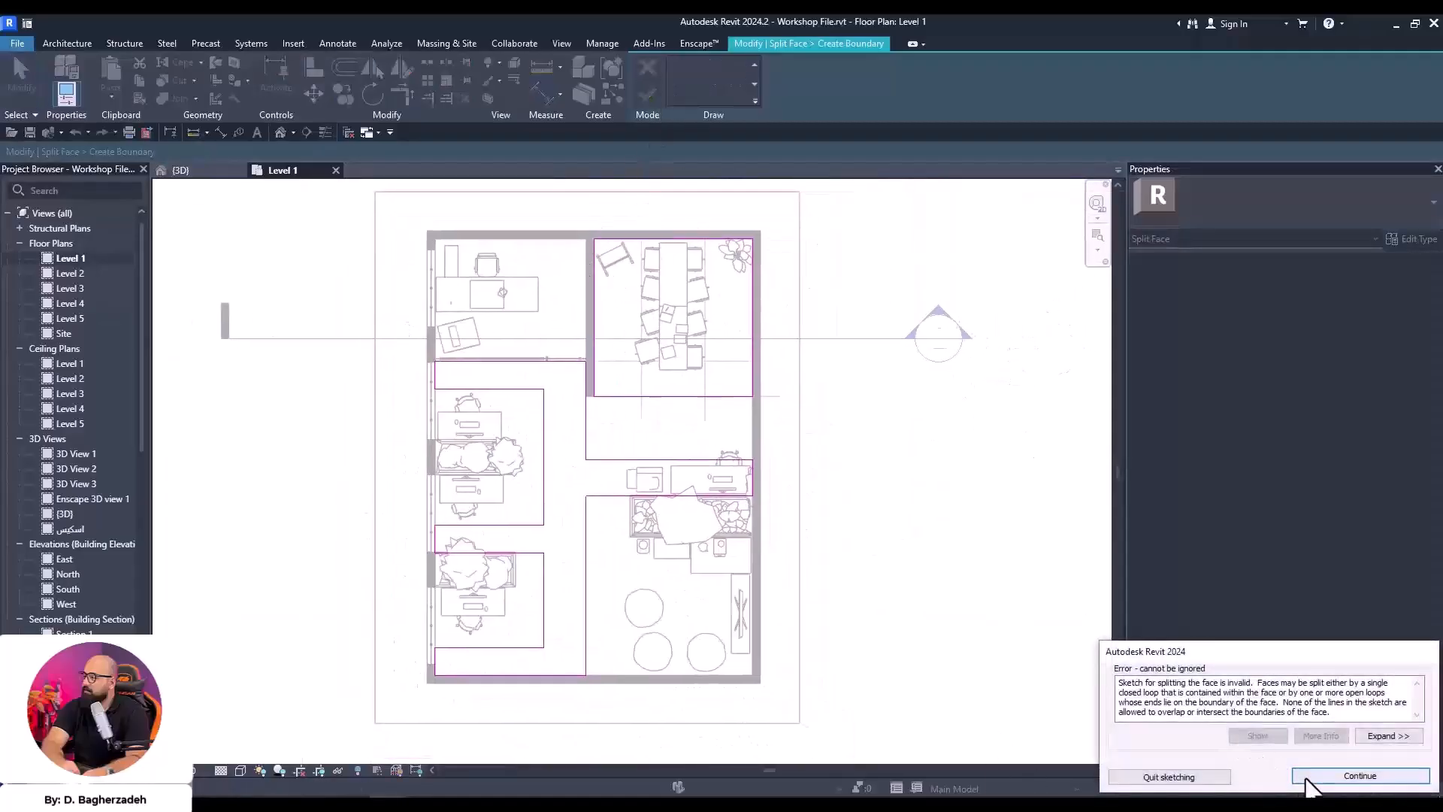
left_click(1308, 778)
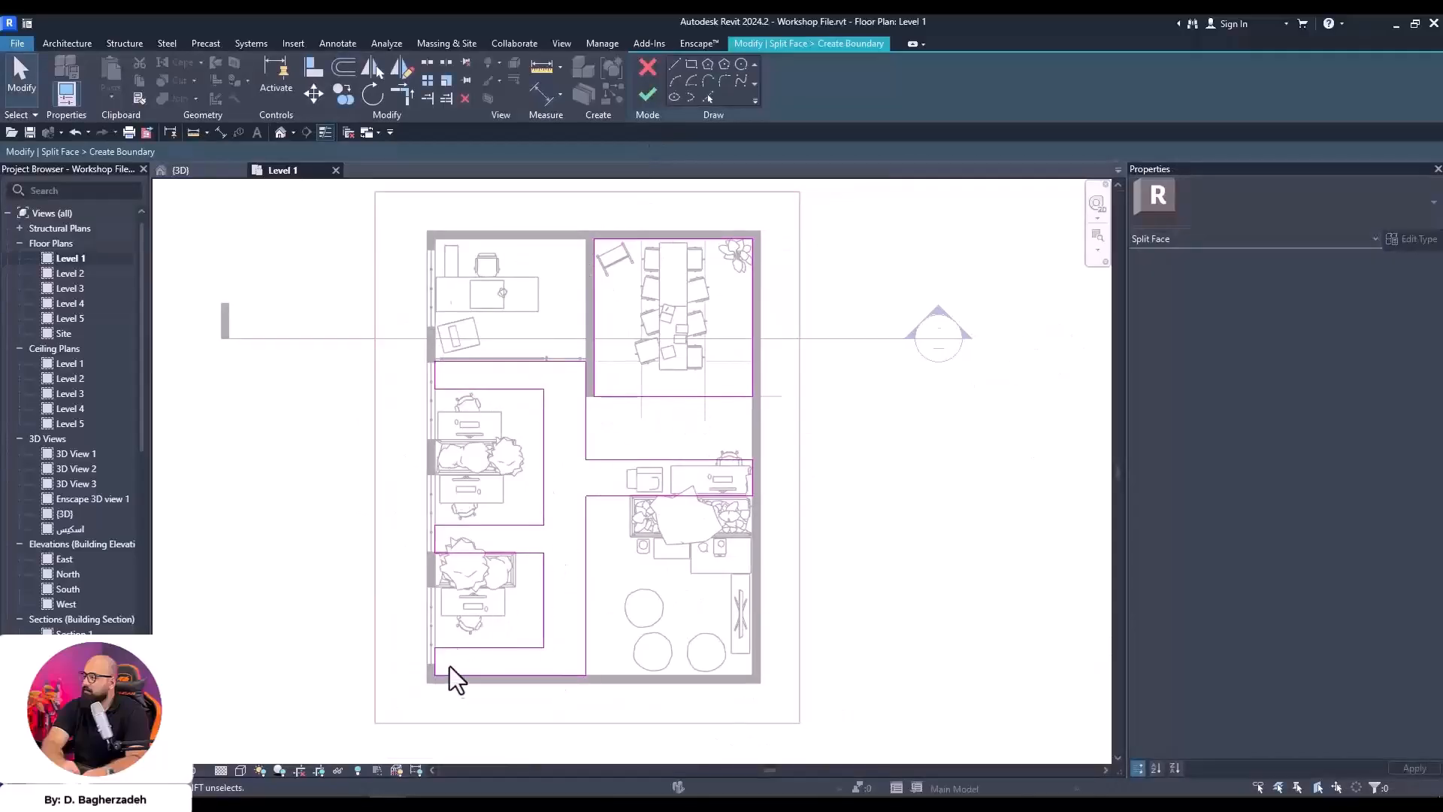
Draw a vertical line outside the wall opposite the windows and trim it with the meeting room's upper edge and desk strip's lower edge
scroll(678, 389, "up", 1)
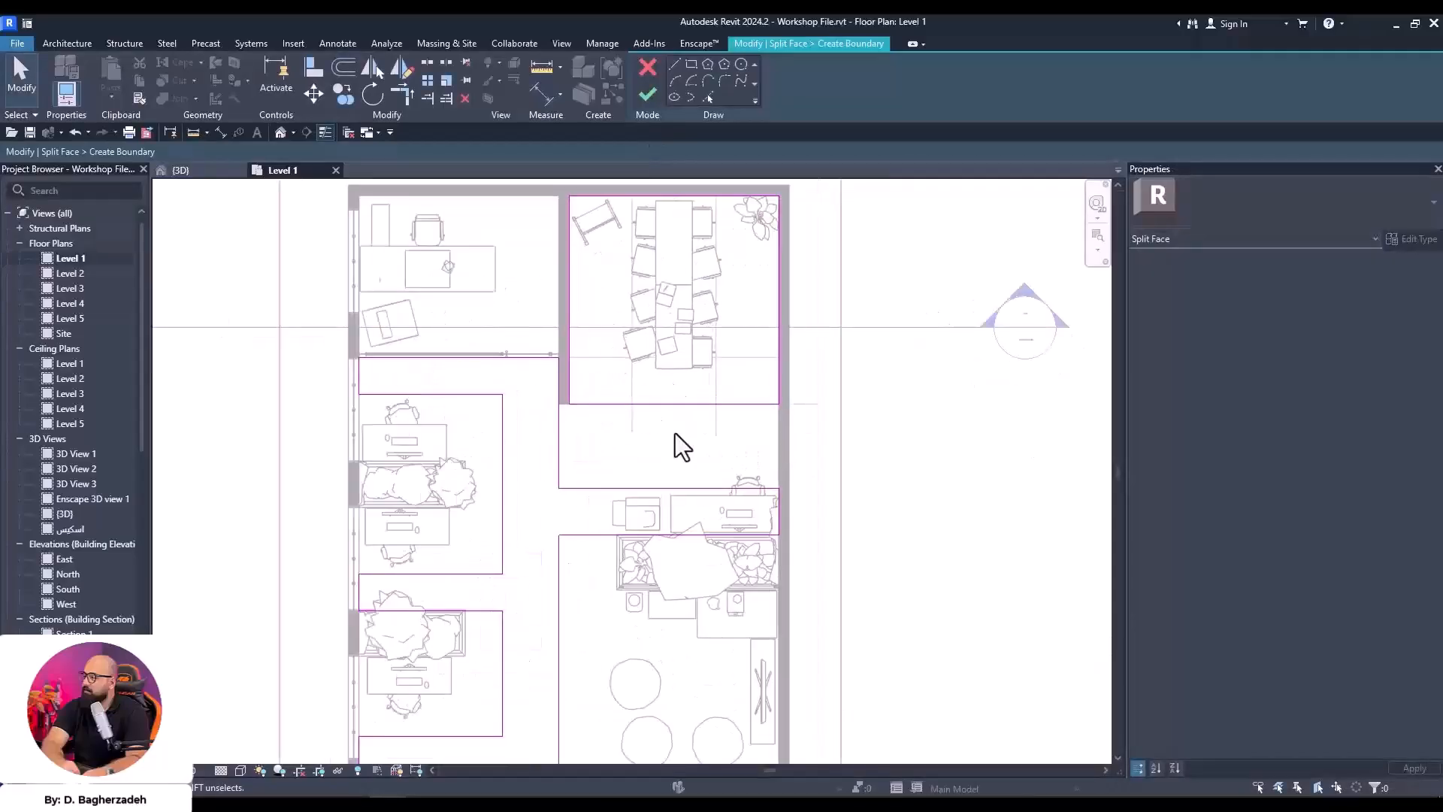
scroll(811, 447, "up", 2)
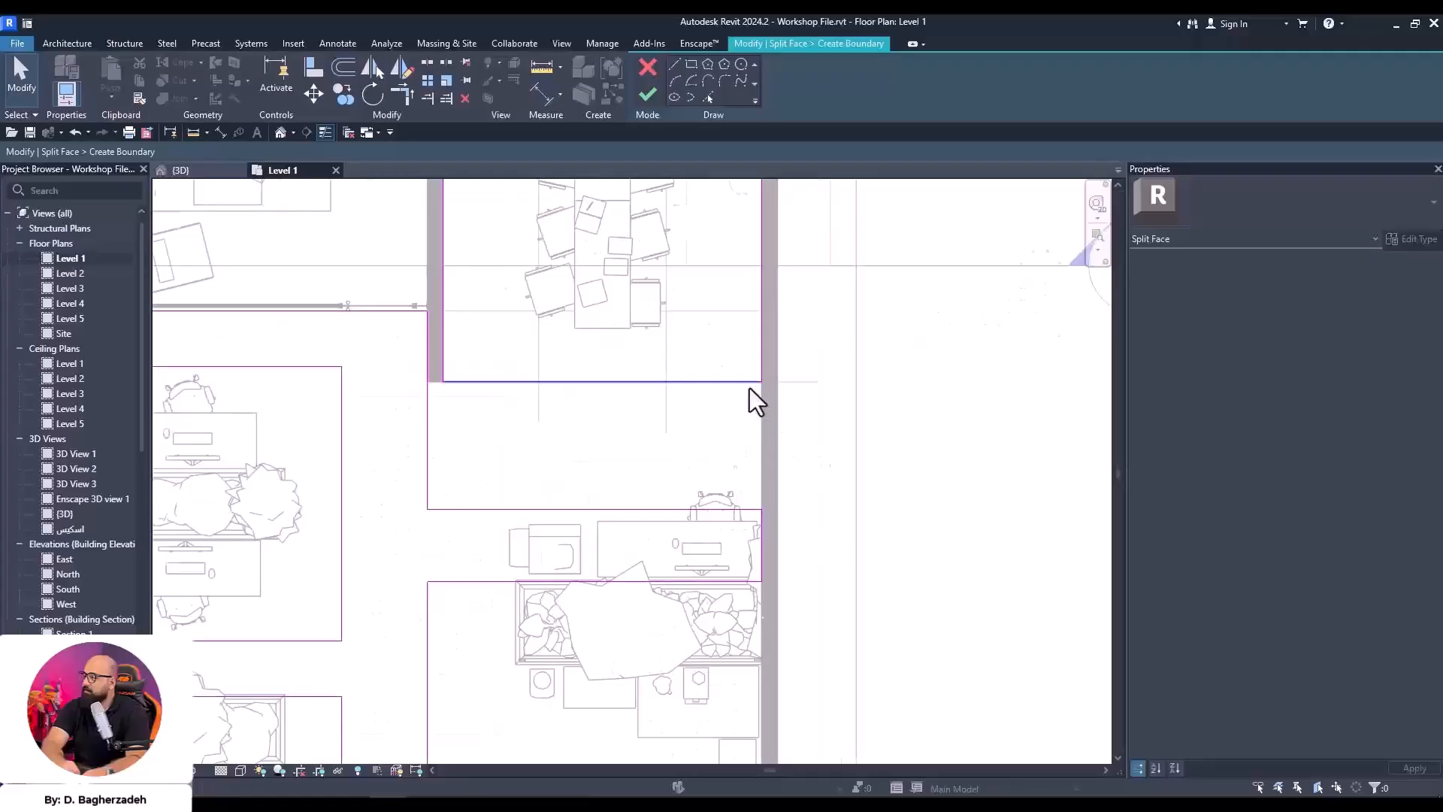
scroll(750, 387, "down", 2)
left_click(677, 66)
left_click(810, 261)
left_click(809, 534)
key("Escape")
key("Escape")
left_click(754, 515)
left_click(809, 490)
middle_click_drag(787, 410, 763, 545)
left_click(681, 309)
left_click(782, 429)
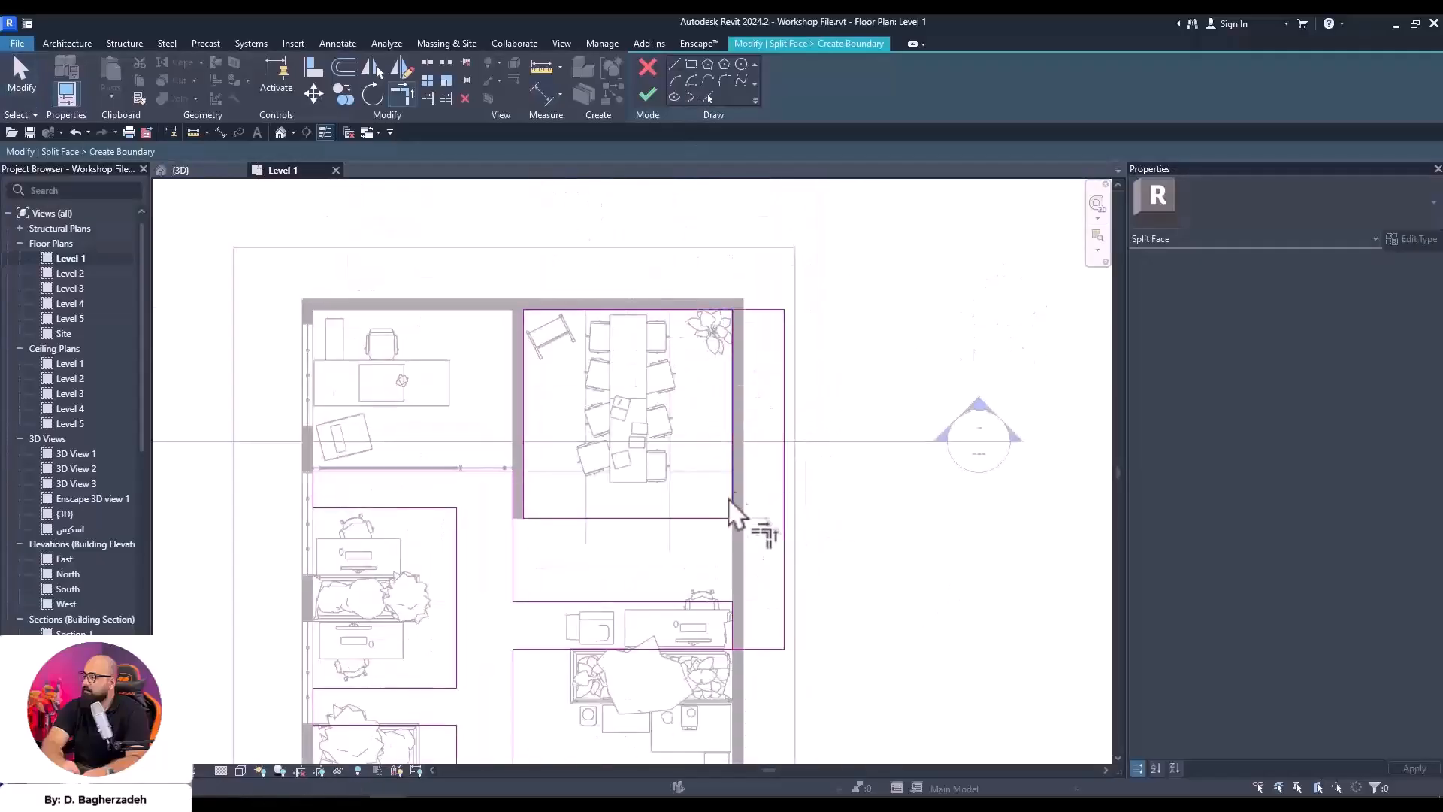
Move the upper end of the meeting room's outer-wall sketch edge down to the desk strip's upper edge
key("Escape")
key("Escape")
left_click(734, 326)
left_click_drag(733, 309, 733, 601)
key("Escape")
Remove the leftover sketch edge at the desk strip's wall end and finish the floor's split face sketch
scroll(734, 560, "up", 2)
left_click(735, 552)
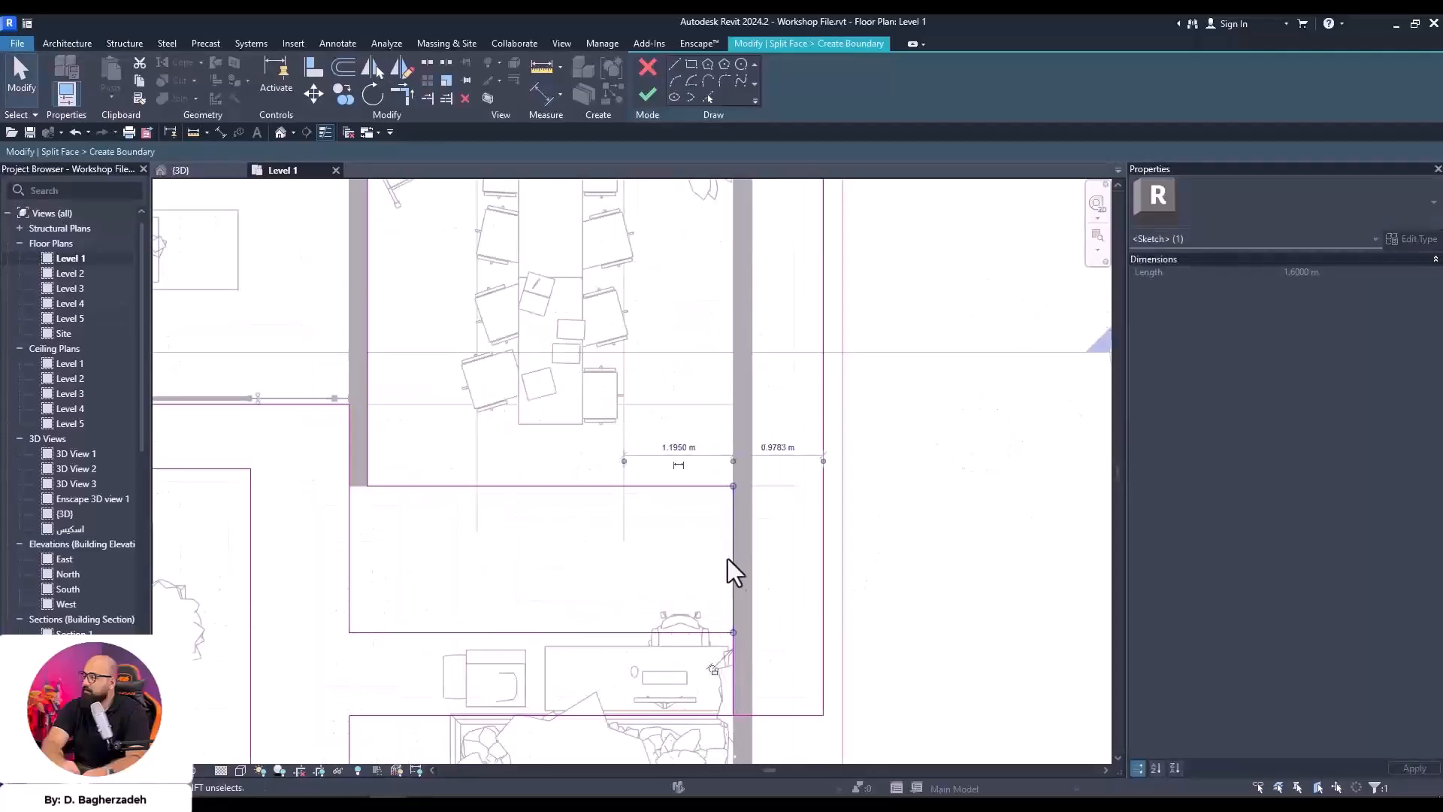
scroll(698, 516, "down", 4)
scroll(573, 496, "up", 4)
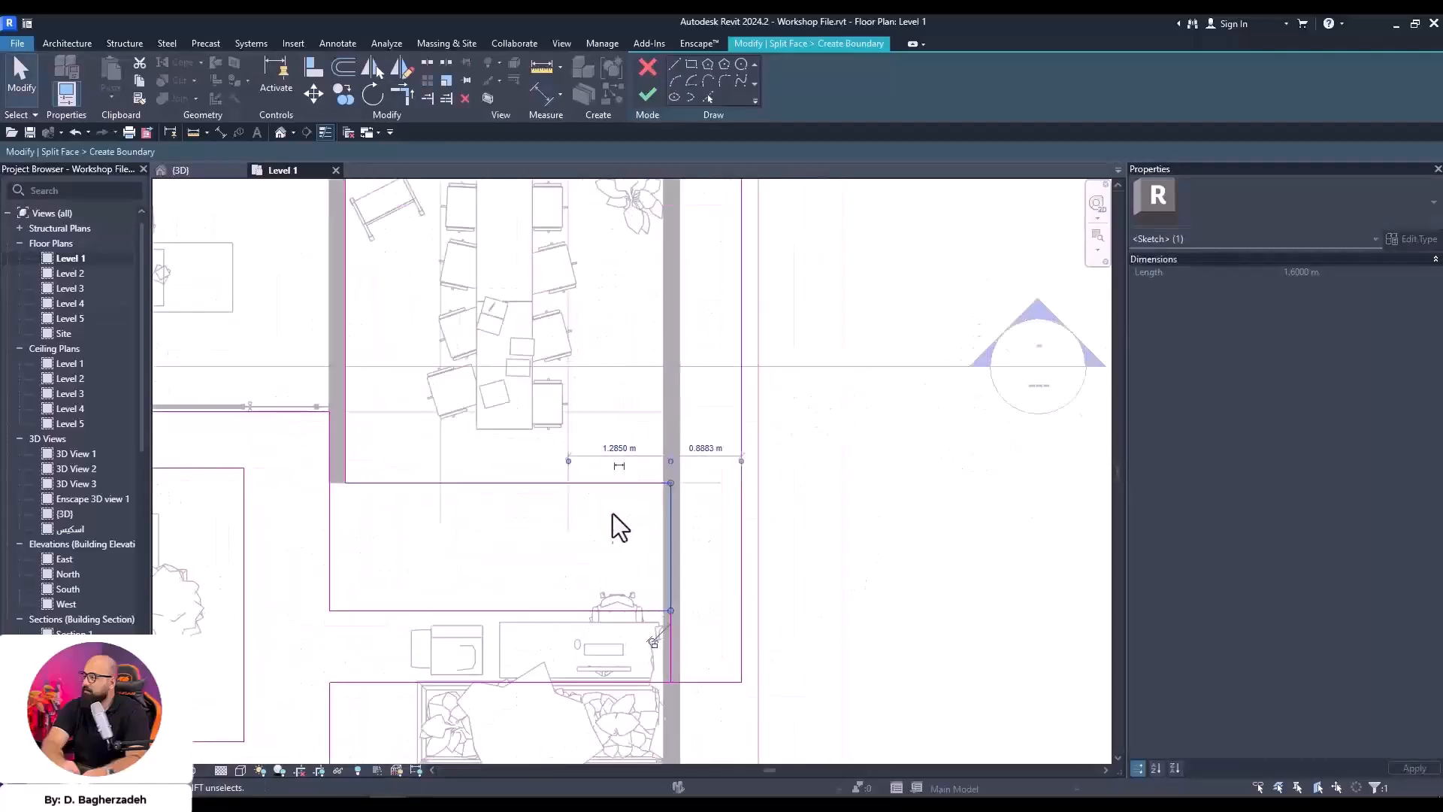
scroll(612, 416, "down", 2)
left_click(662, 323)
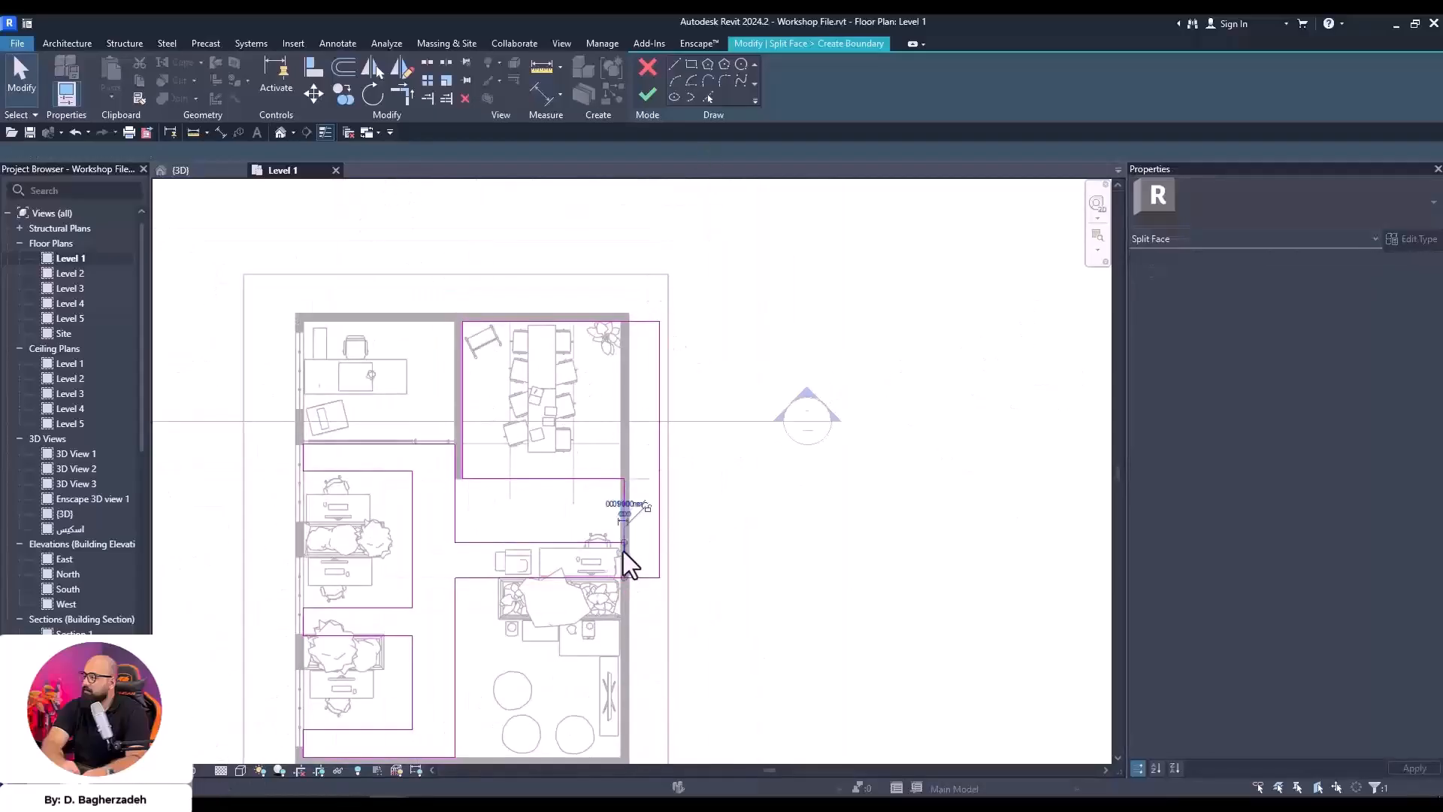
scroll(624, 517, "up", 1)
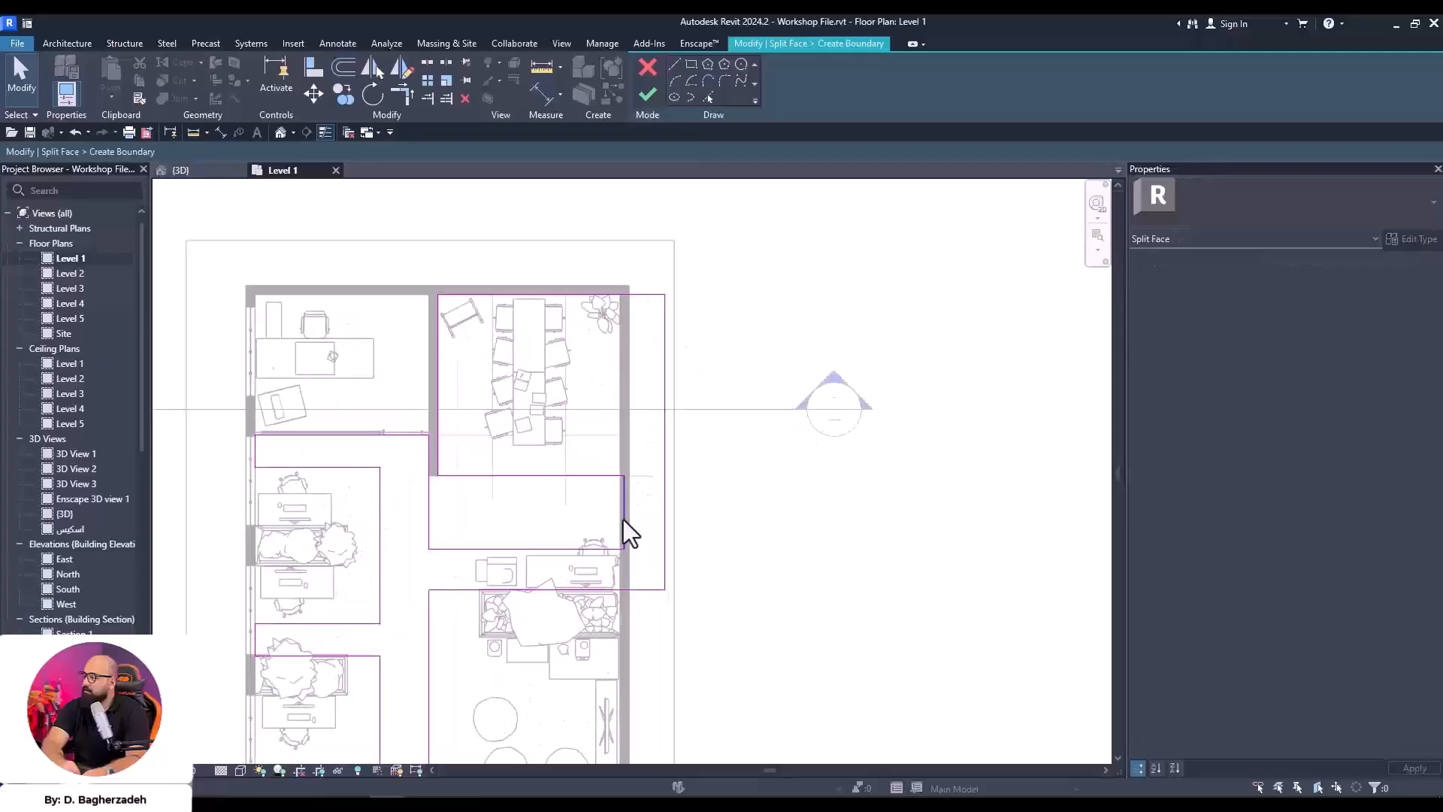
mouse_move(560, 537)
middle_mouse_down()
mouse_move(741, 442)
mouse_move(707, 433)
middle_mouse_up()
left_click(648, 94)
Minimize the Visual Settings and the Enscape render window to return to the Level 1 floor plan in Revit
left_click(723, 434)
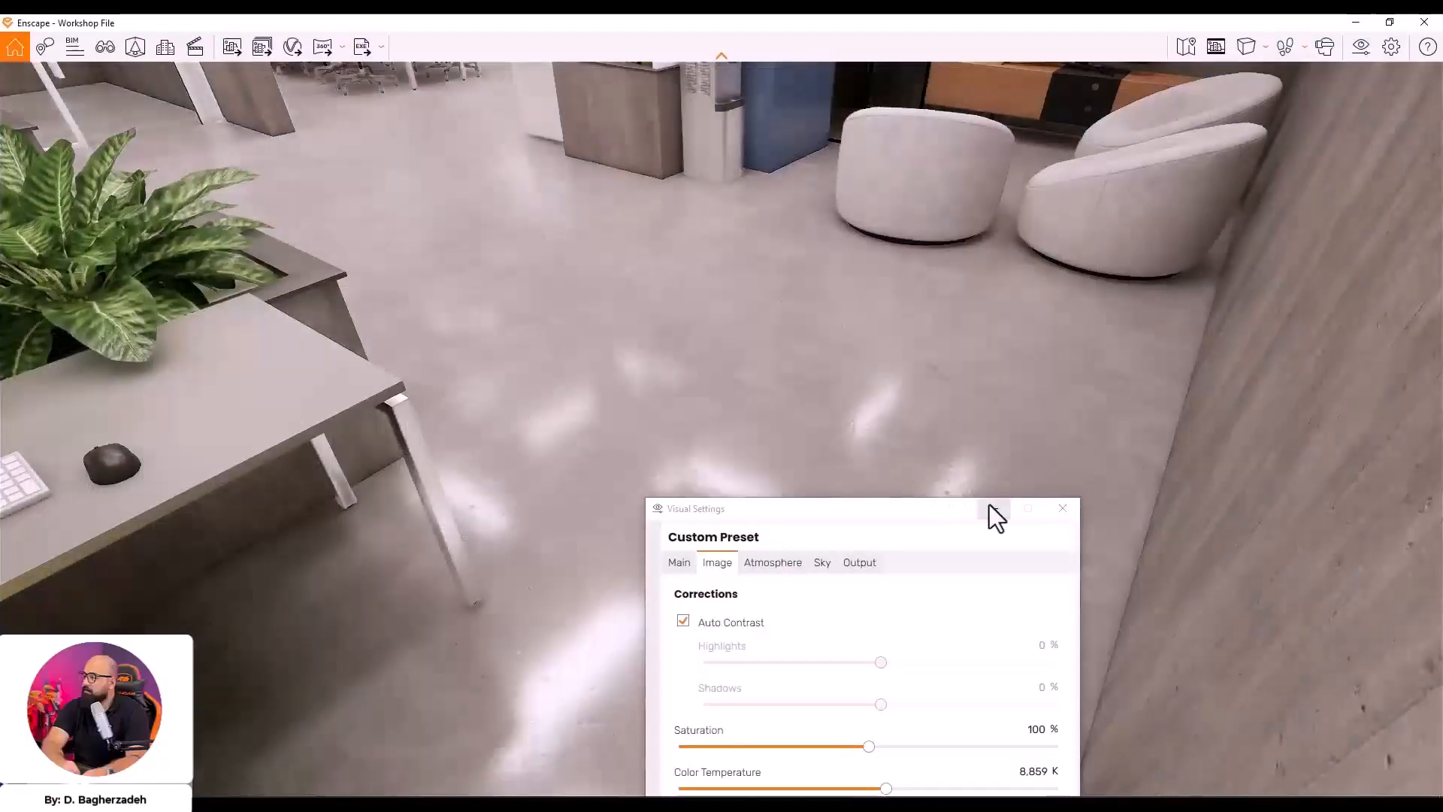
left_click(993, 508)
left_click(1356, 22)
left_click(698, 43)
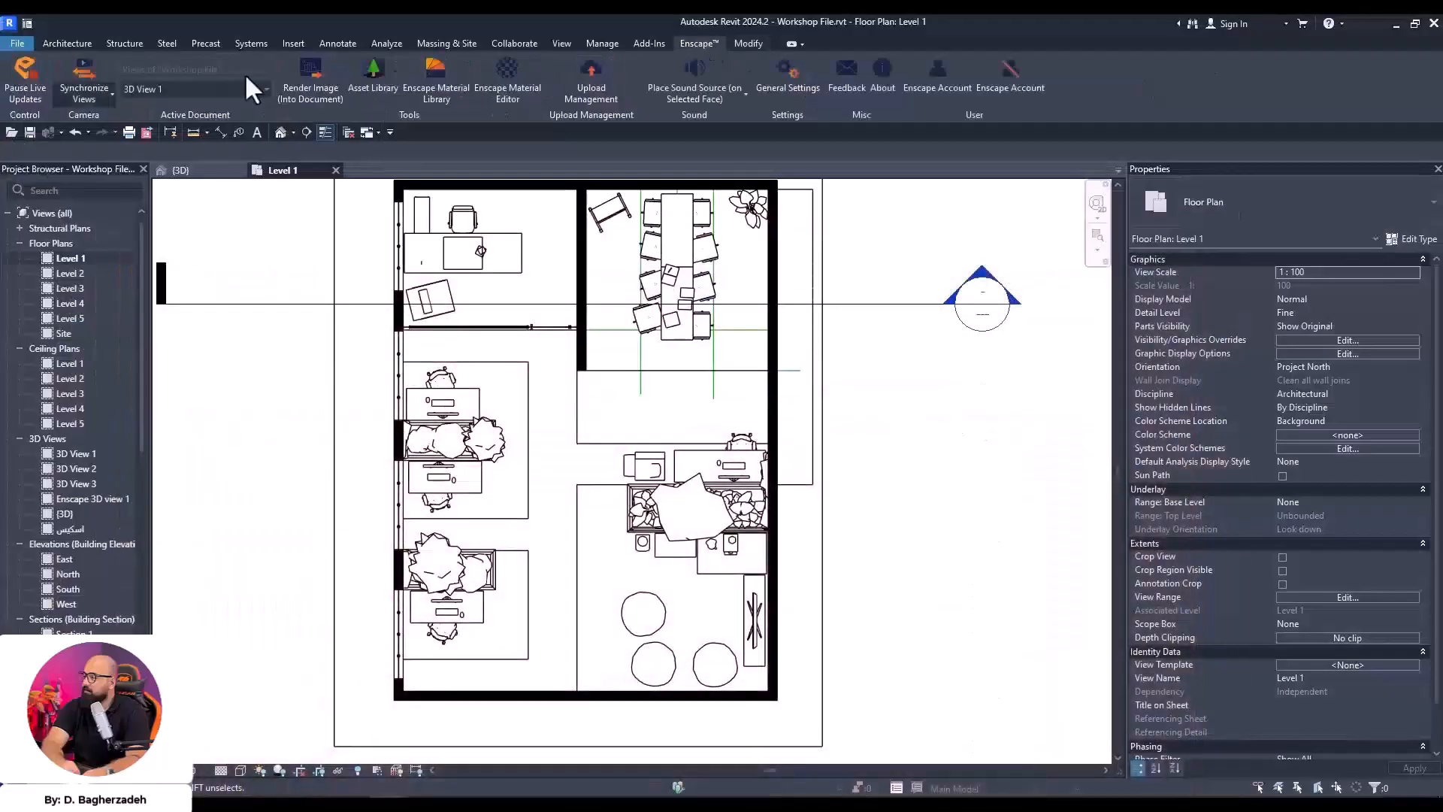
scroll(542, 361, "down", 1)
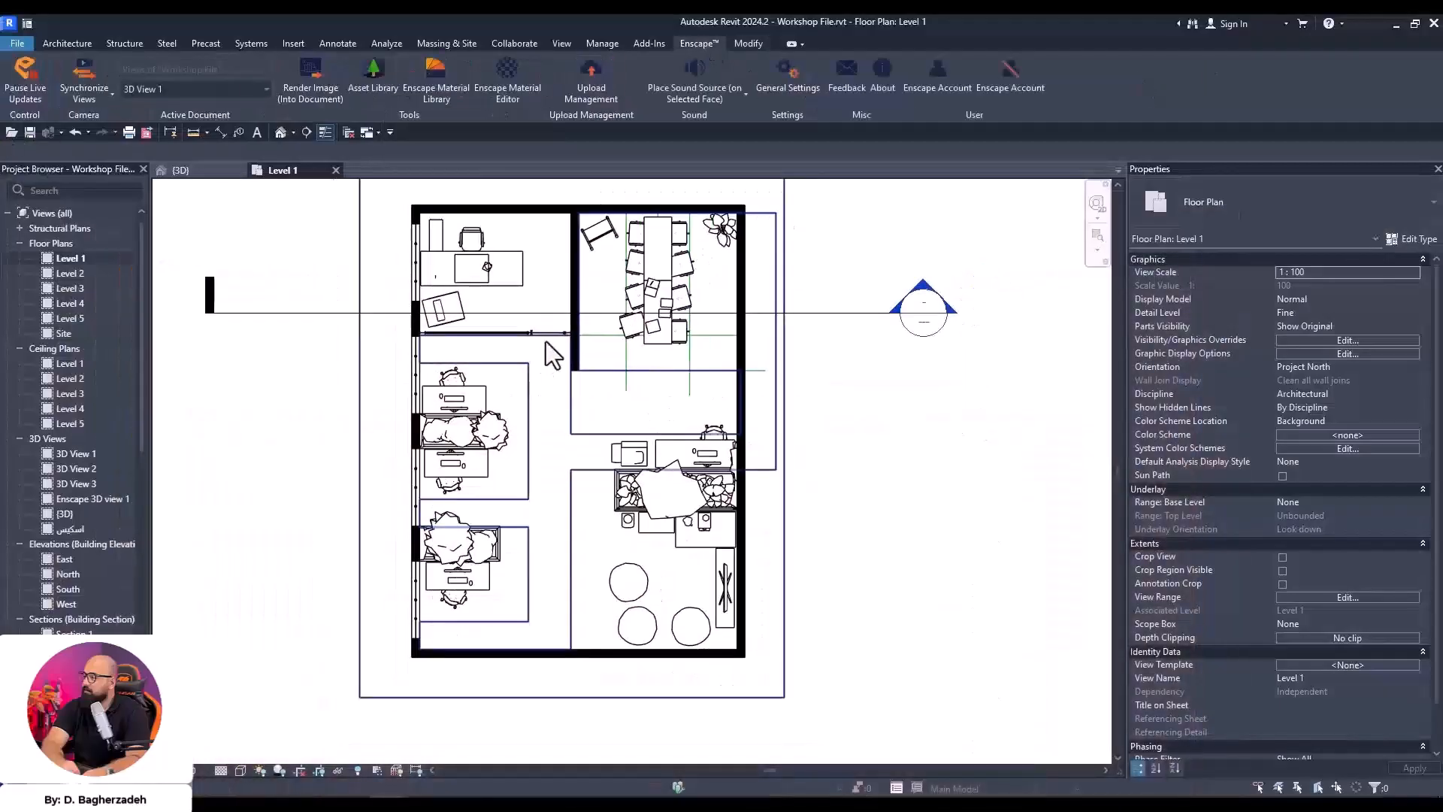
Duplicate the 01 Floor Main material with its assets and name the copy 01 Floor yellow
left_click(599, 45)
left_click(78, 82)
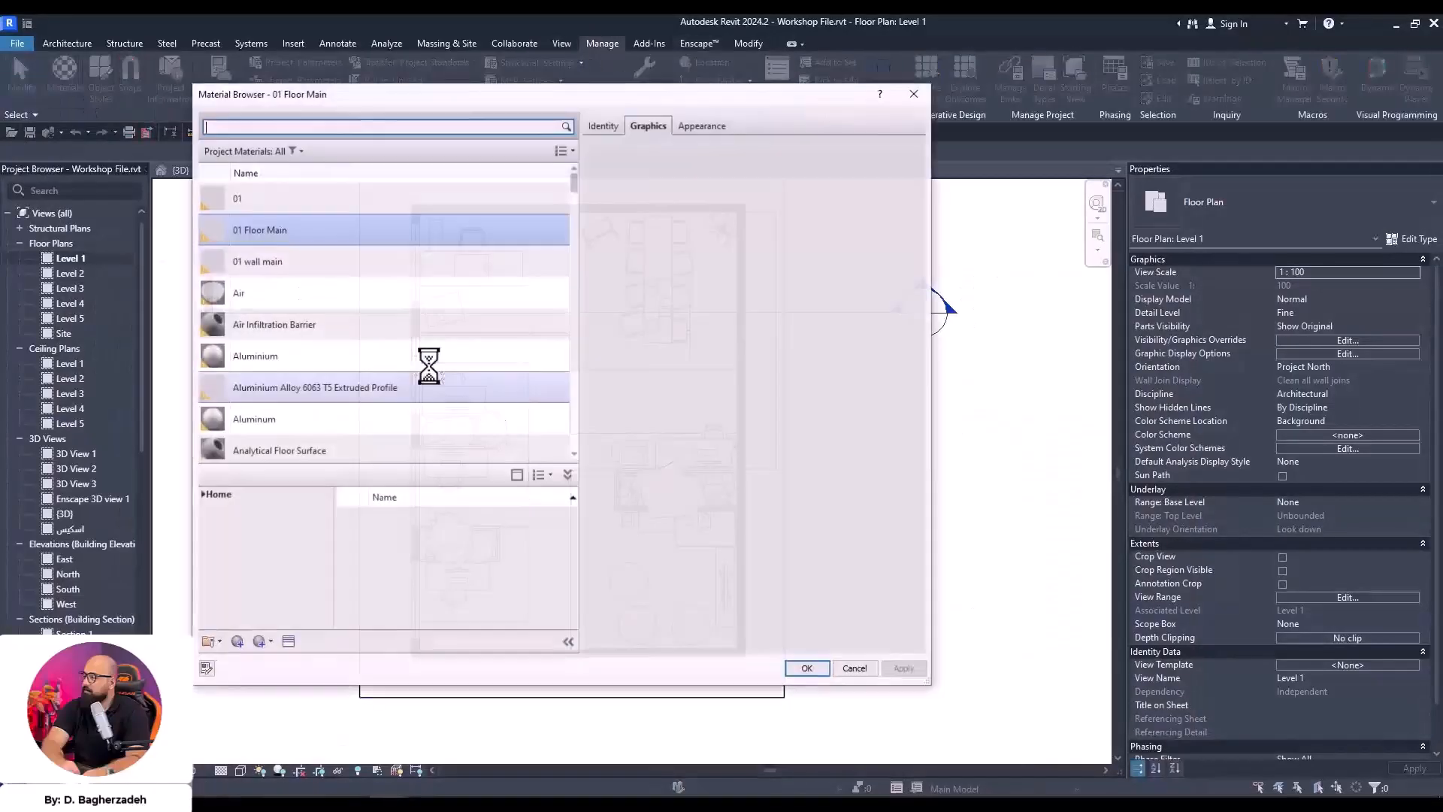
right_click(286, 233)
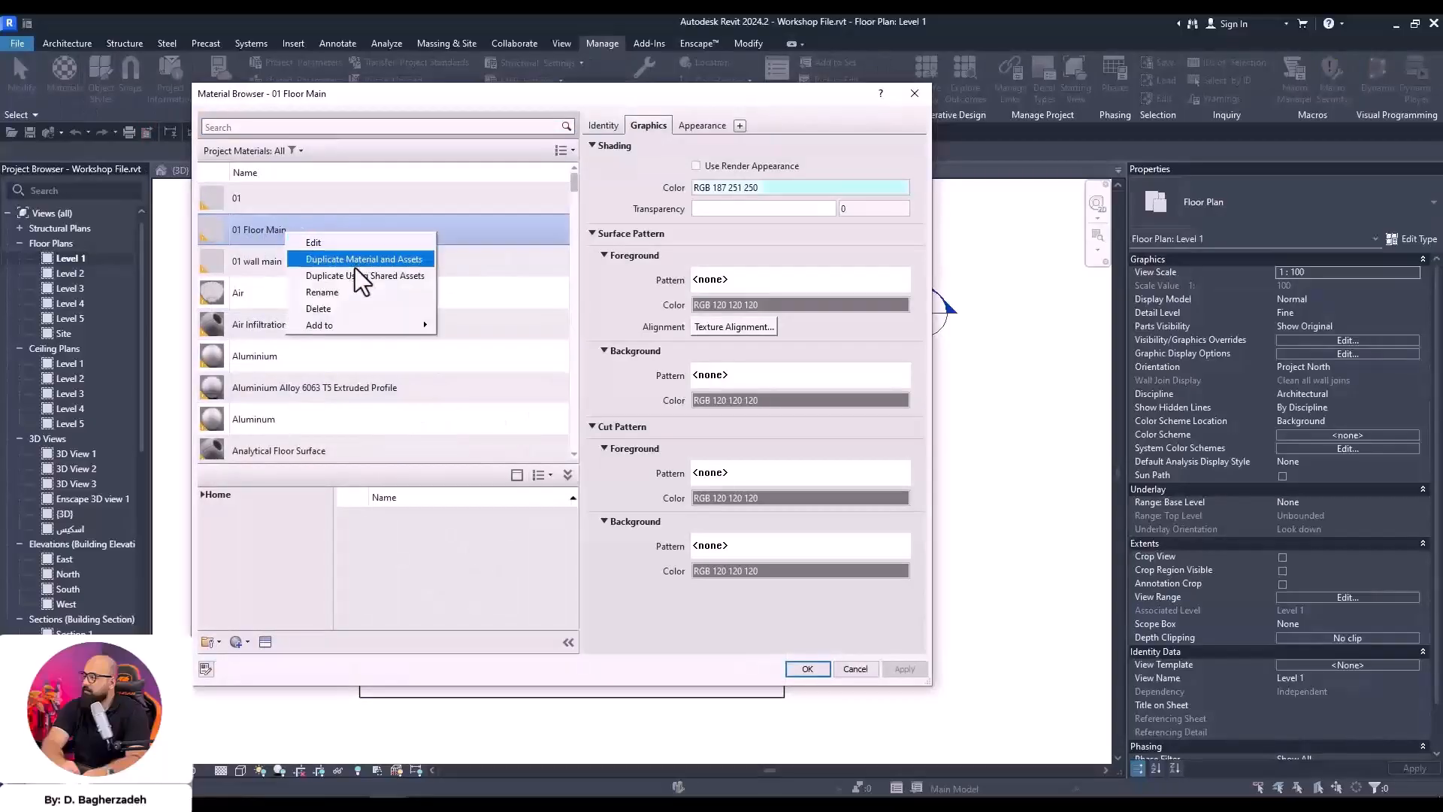
left_click(397, 263)
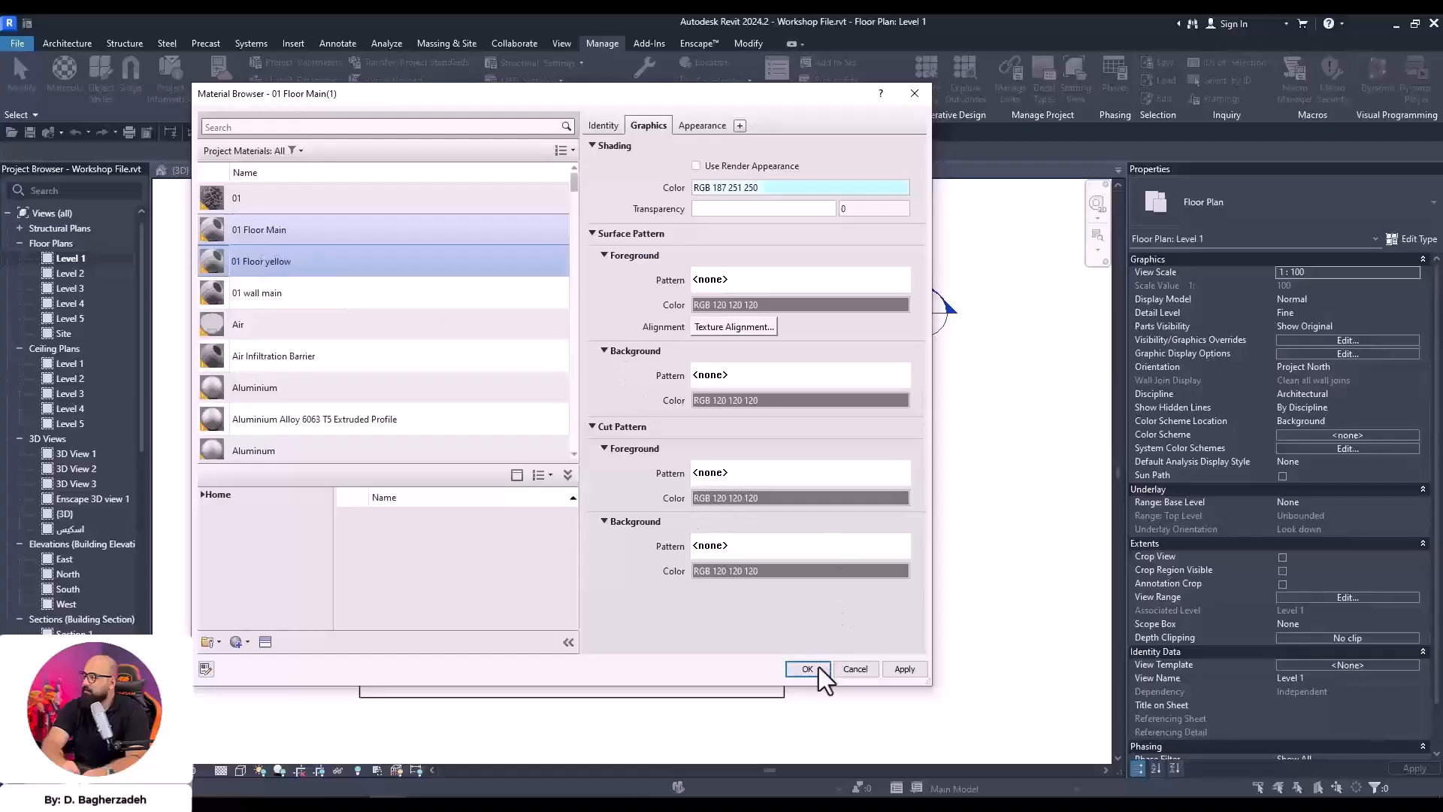
Set the shading color of 01 Floor yellow to light yellow, RGB 250-252-186, and save the material changes
left_click(803, 190)
left_click_drag(608, 322, 606, 285)
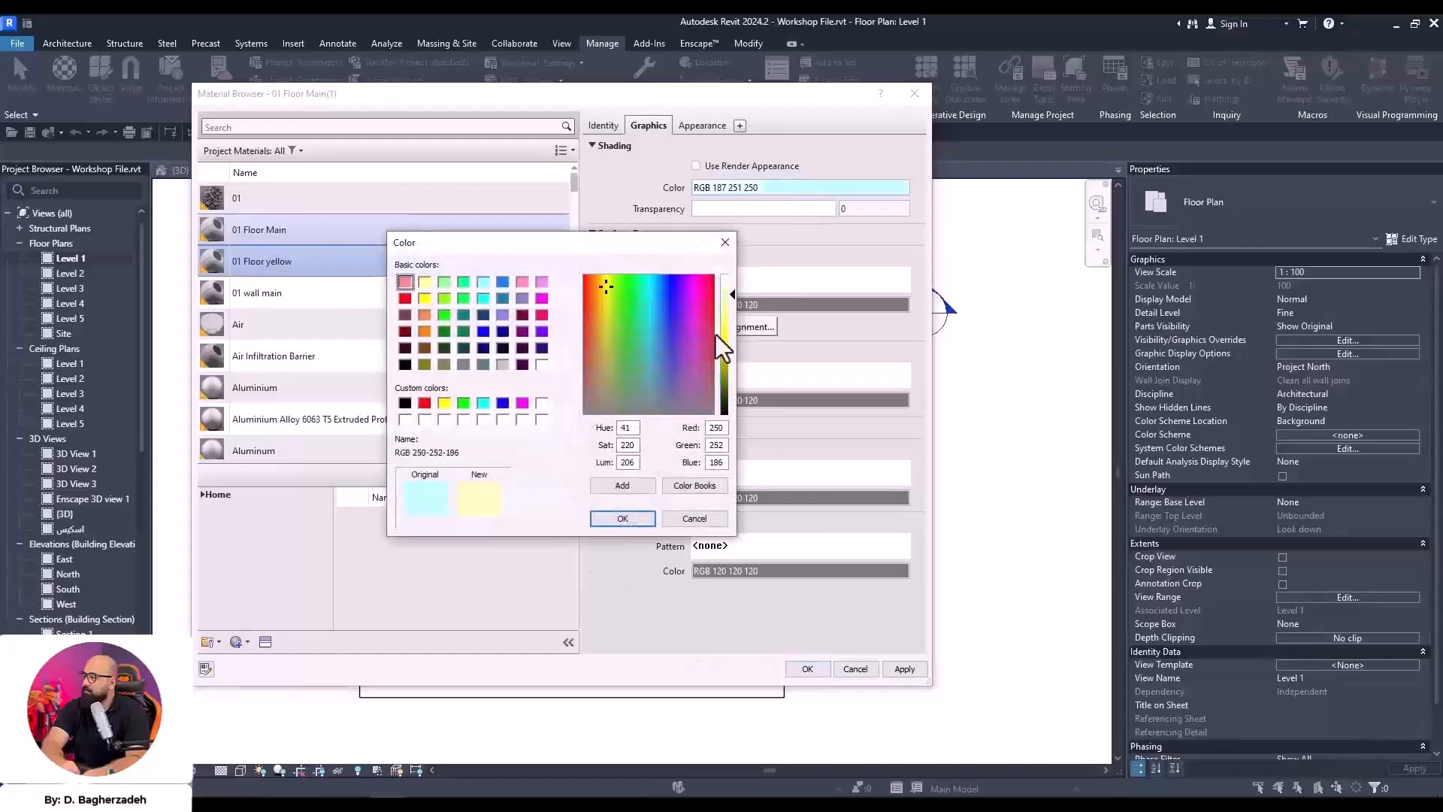
left_click(624, 519)
left_click(819, 671)
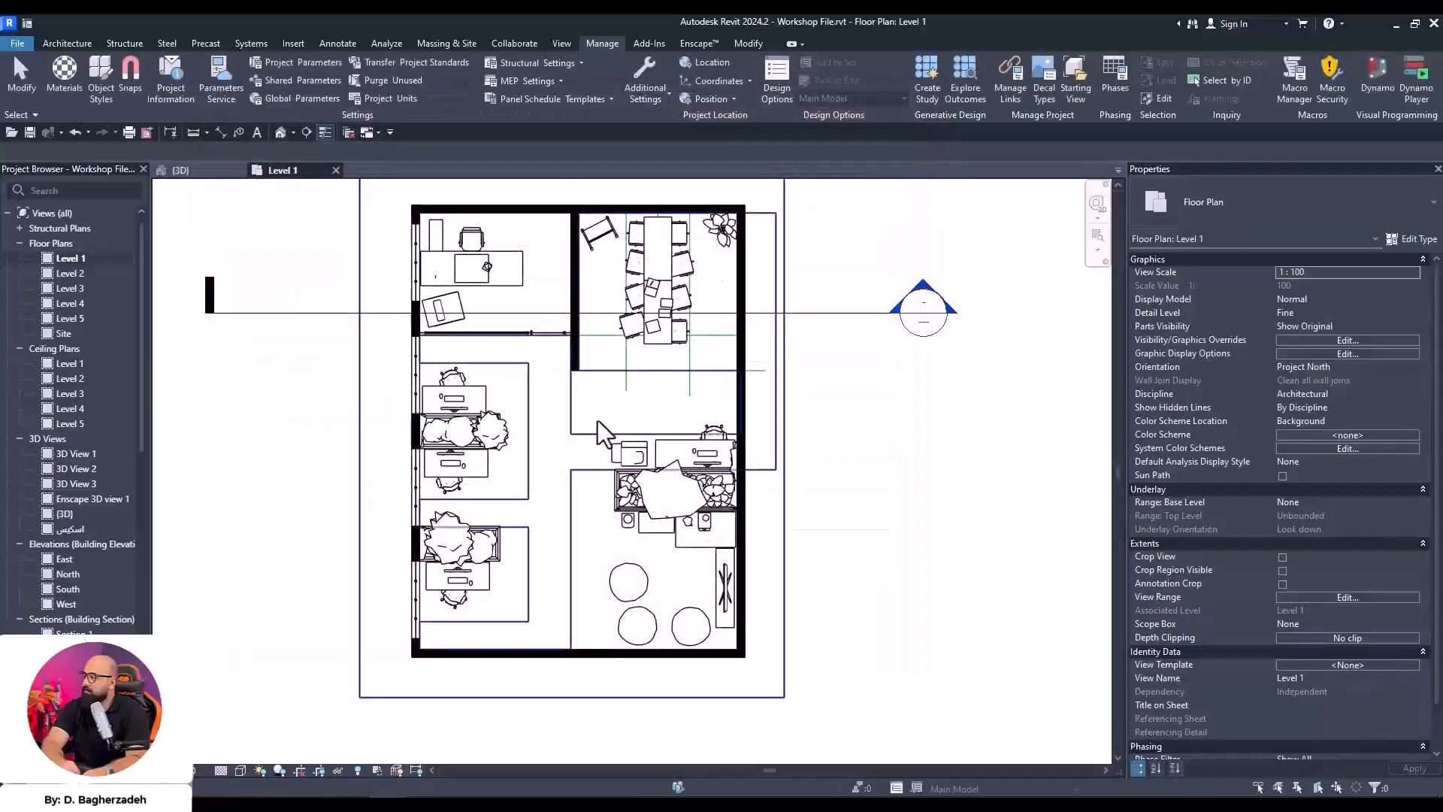
Paint the corridor strip region with 01 Floor yellow and the floor around the window-side desks with 01 Floor Main
scroll(544, 423, "up", 3)
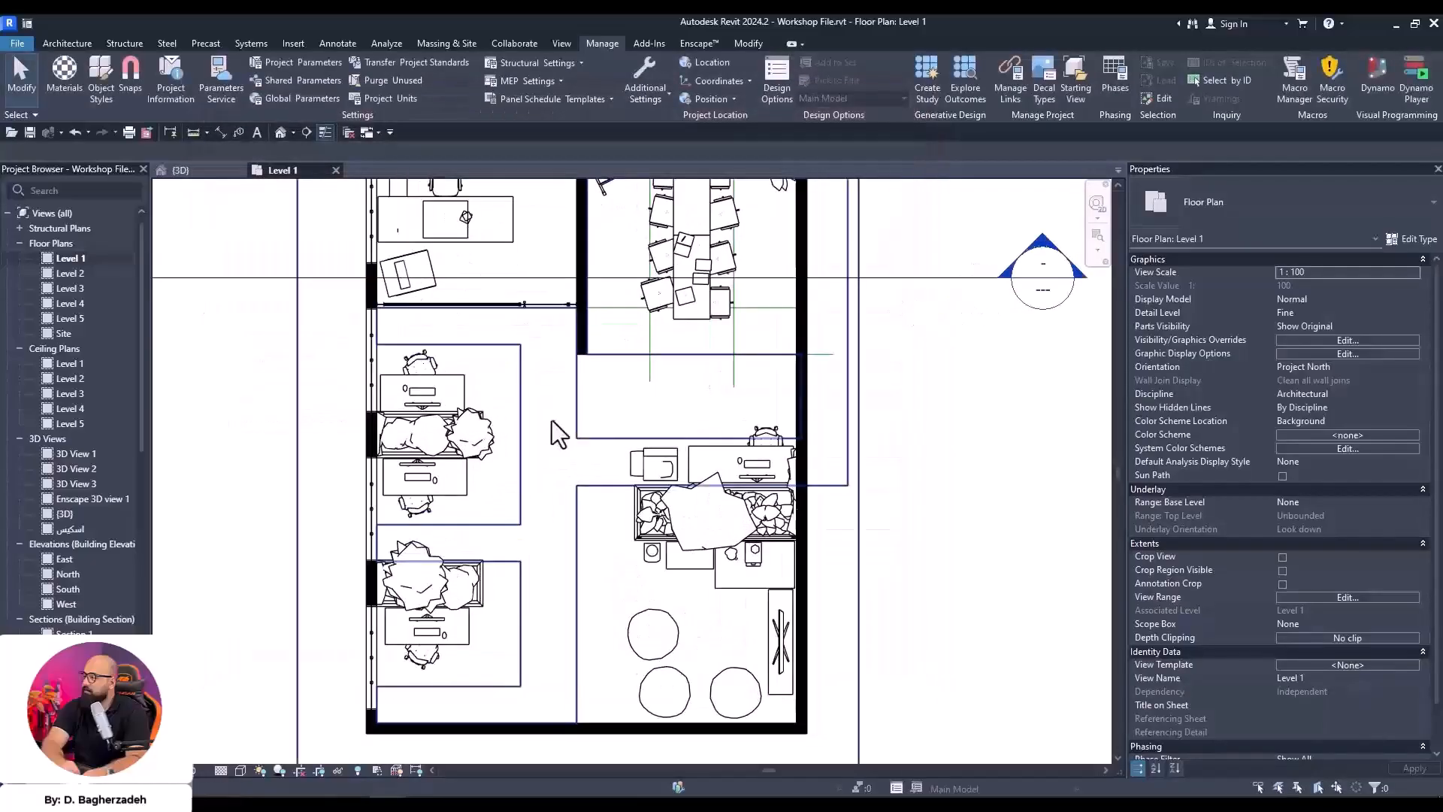
key("p")
key("t")
left_click(178, 141)
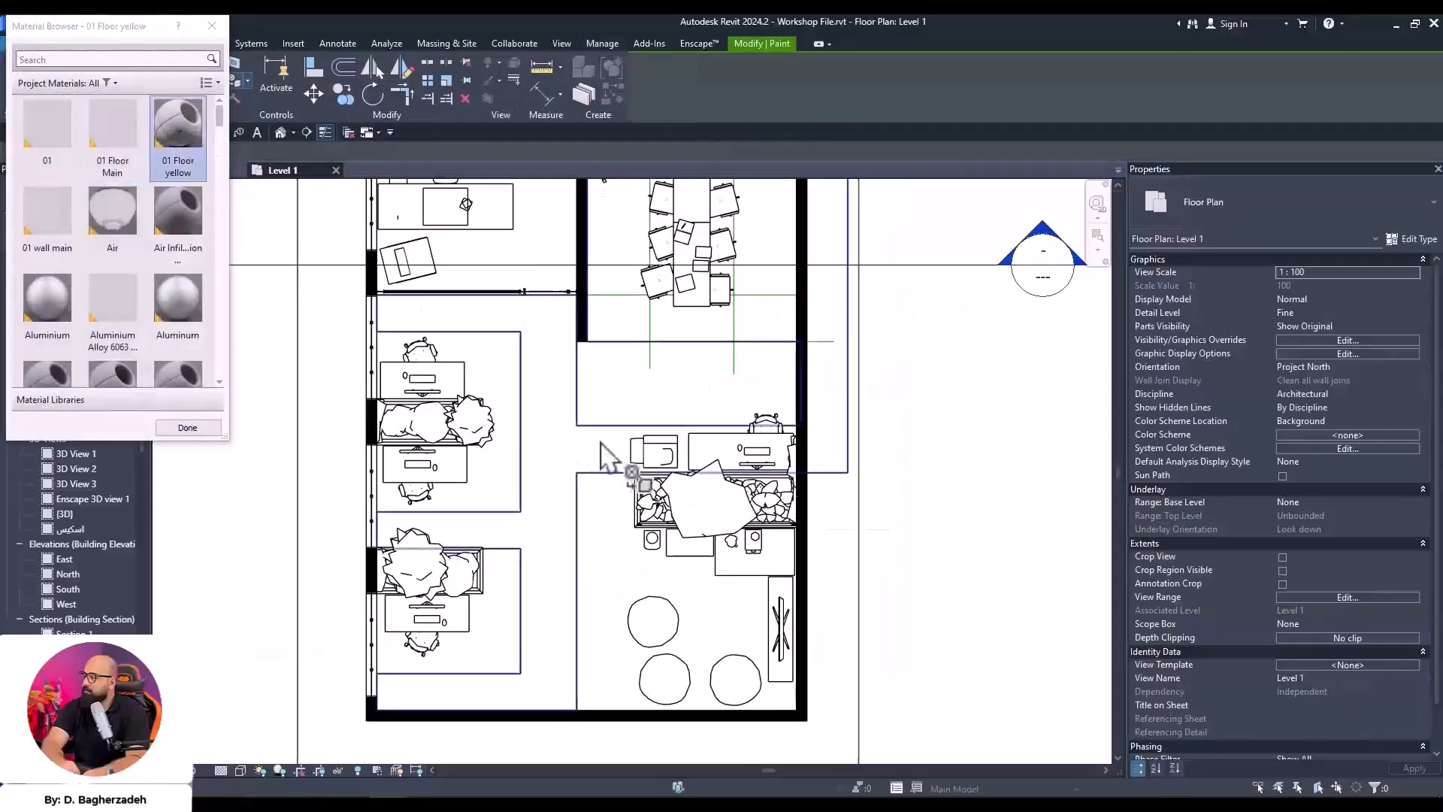
left_click(113, 142)
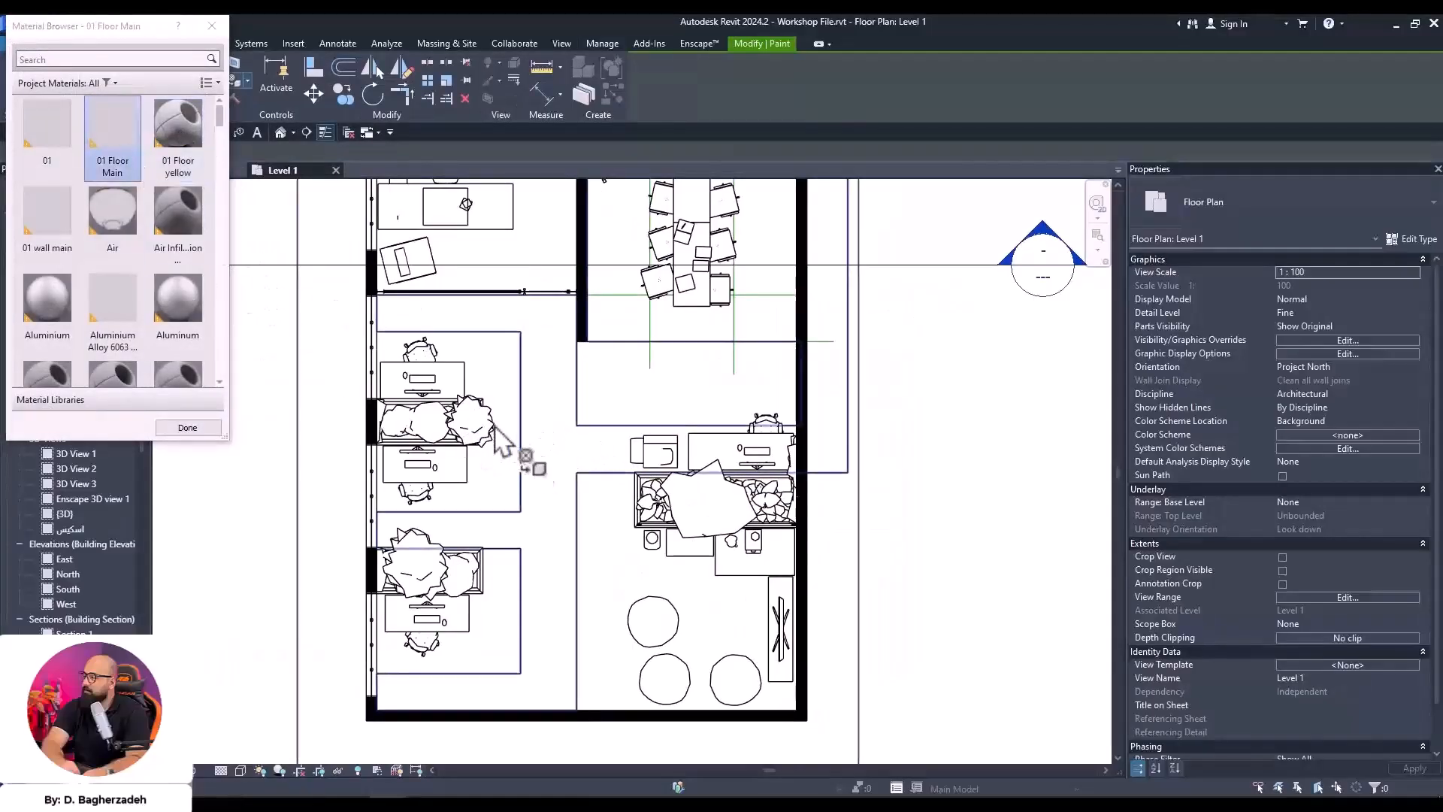
left_click(188, 427)
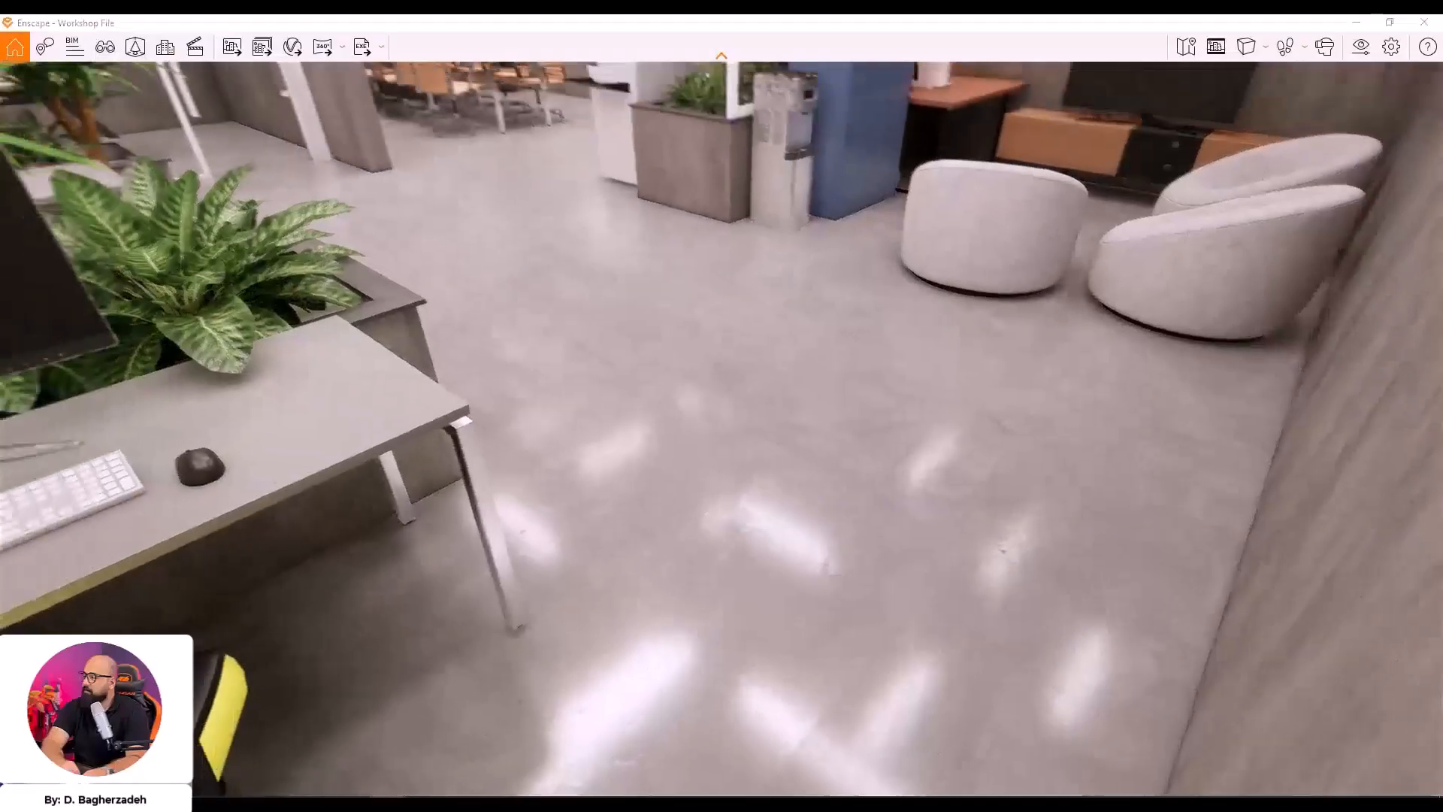
Set the albedo color of 01 Floor yellow to bright yellow in the Enscape Material Editor
left_click_drag(721, 406, 846, 570)
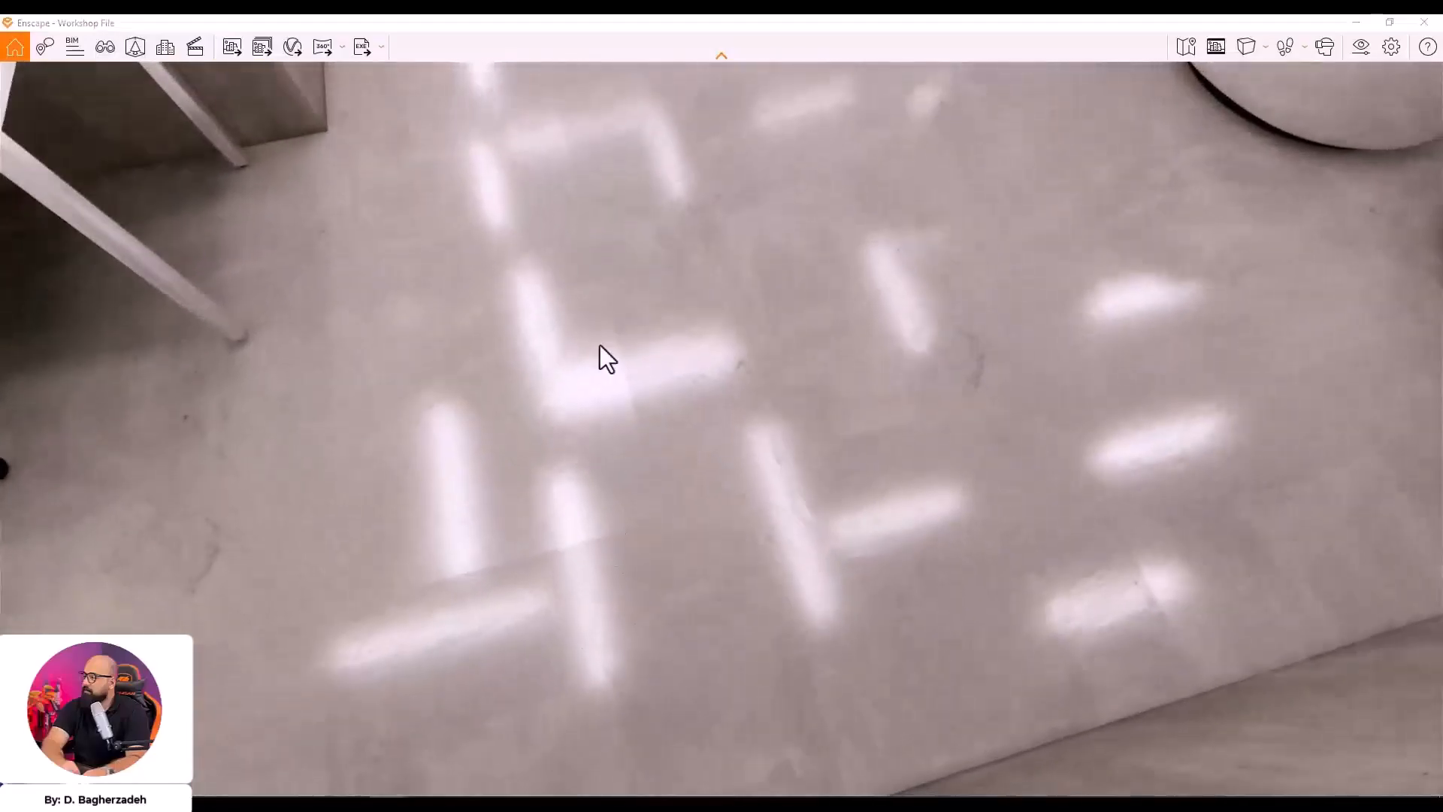
middle_click_drag(770, 538, 1007, 560)
left_click_drag(1037, 610, 1060, 320)
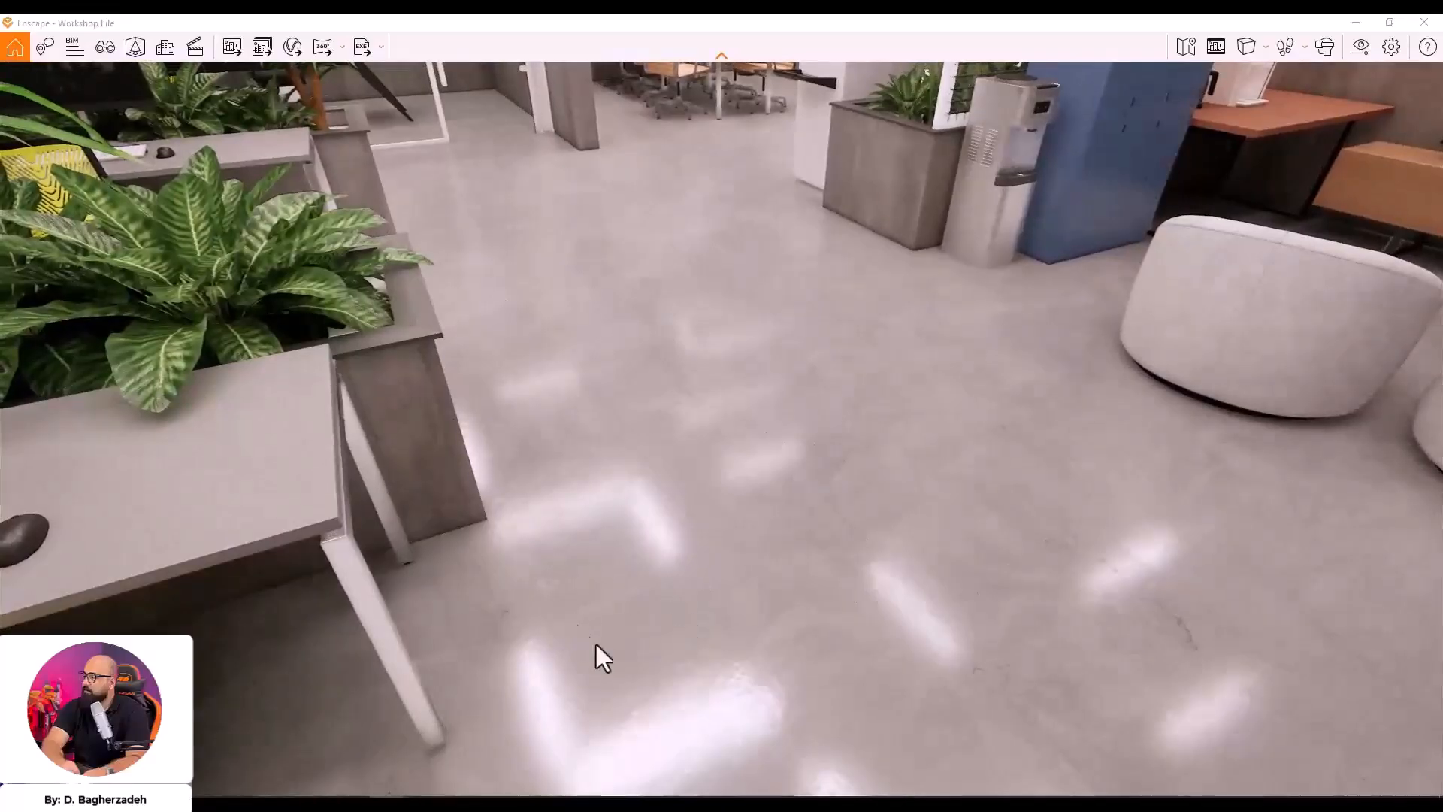
mouse_move(428, 752)
left_click(368, 738)
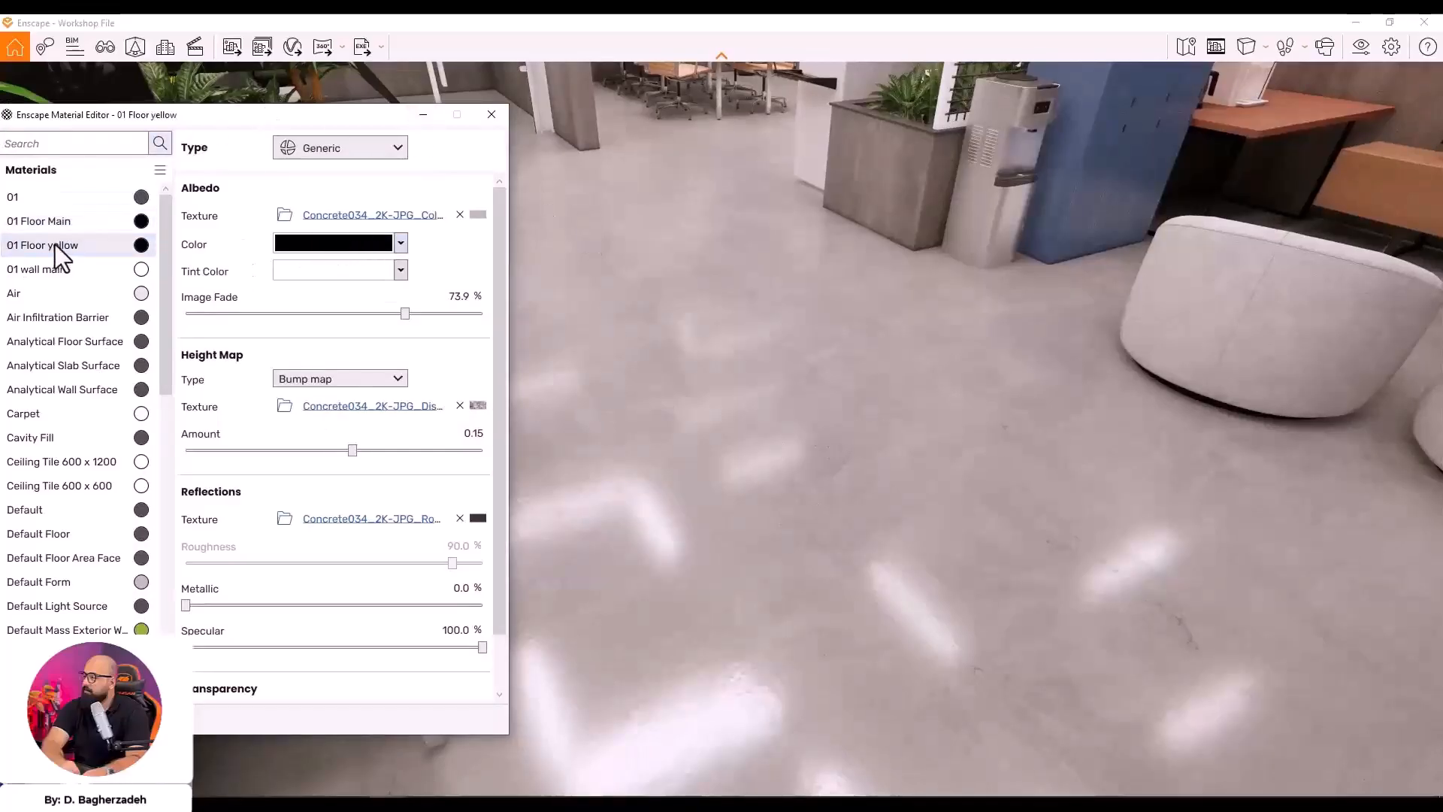
left_click(350, 245)
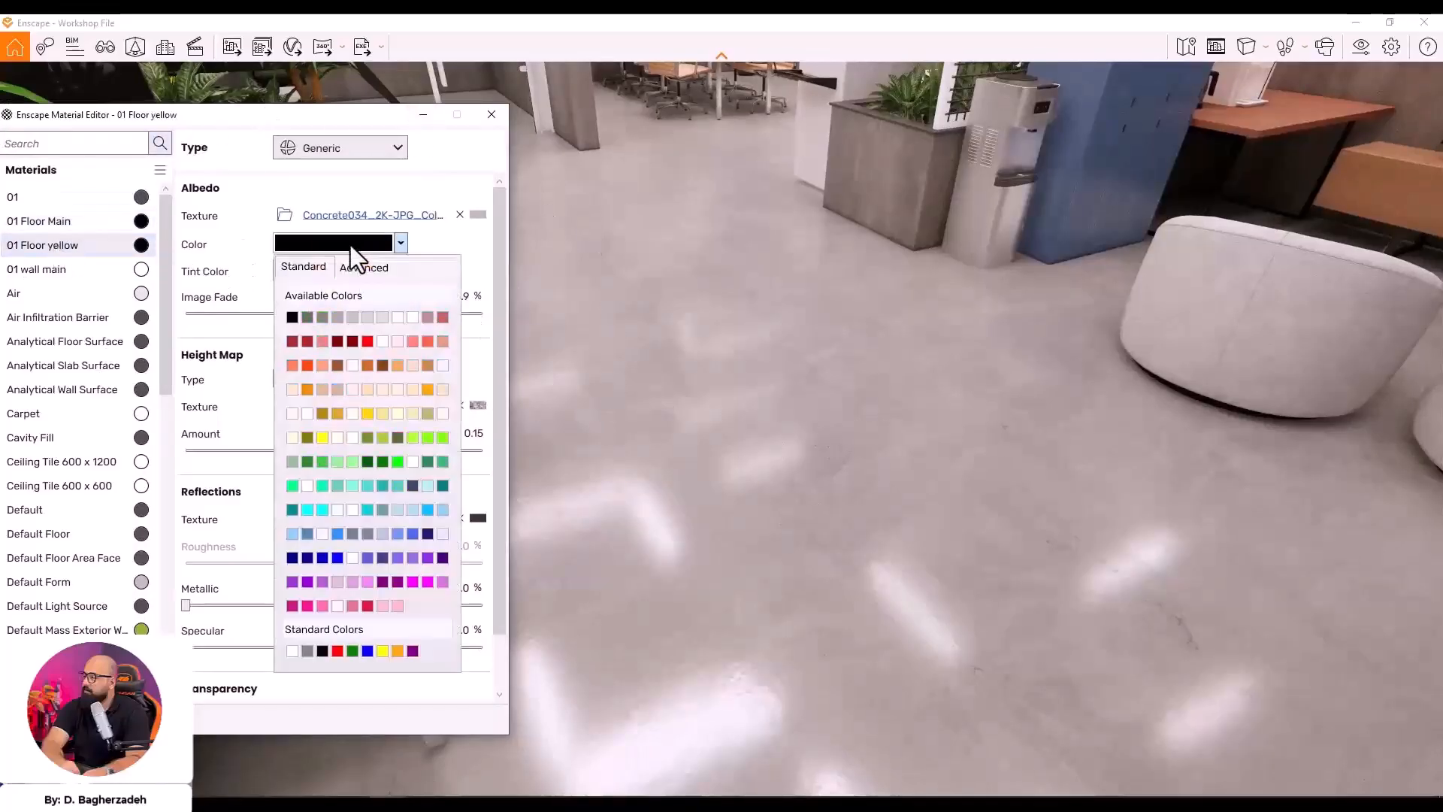
left_click(324, 436)
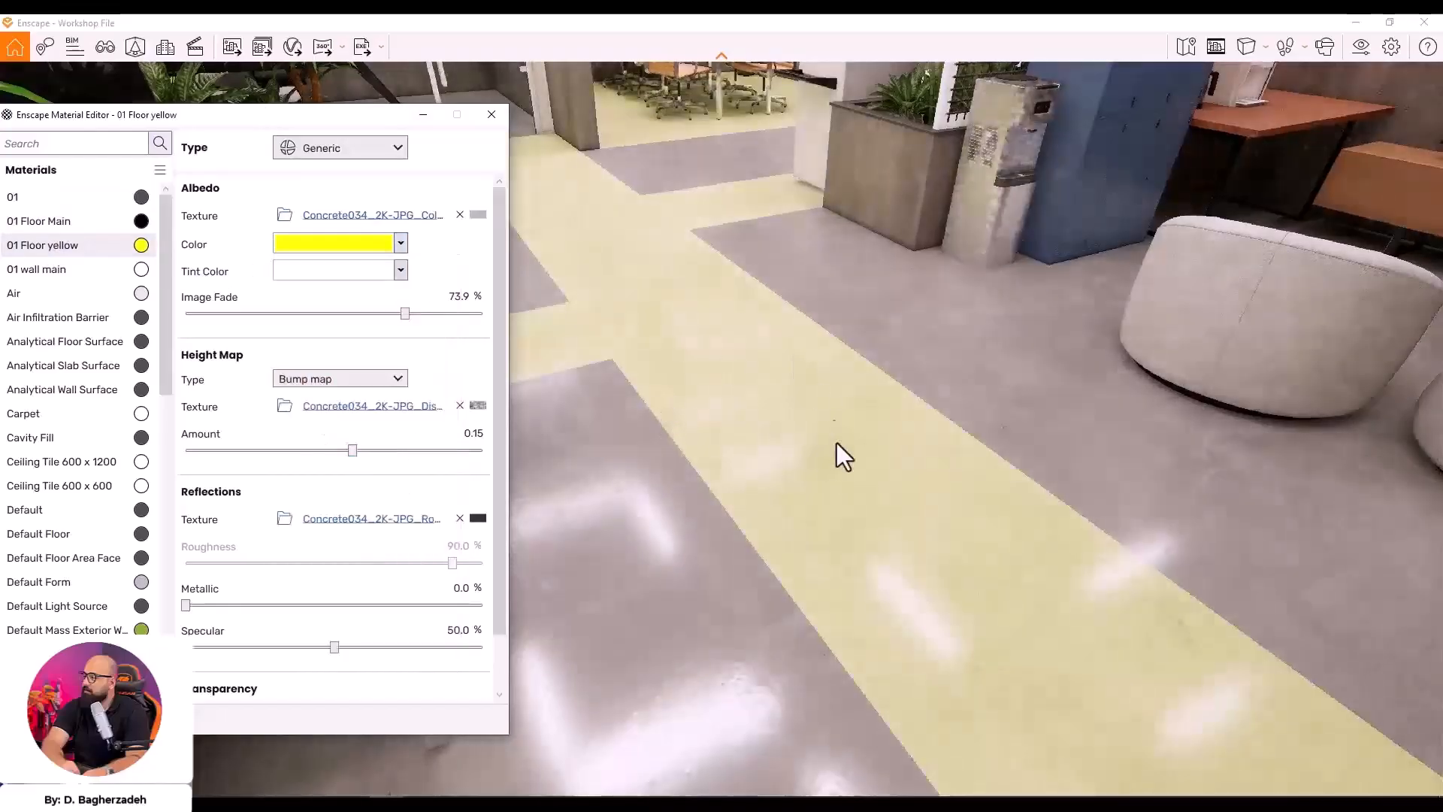
Raise the Image Fade of 01 Floor yellow to 100% and set its tint color to bright yellow
left_click_drag(863, 361, 821, 520)
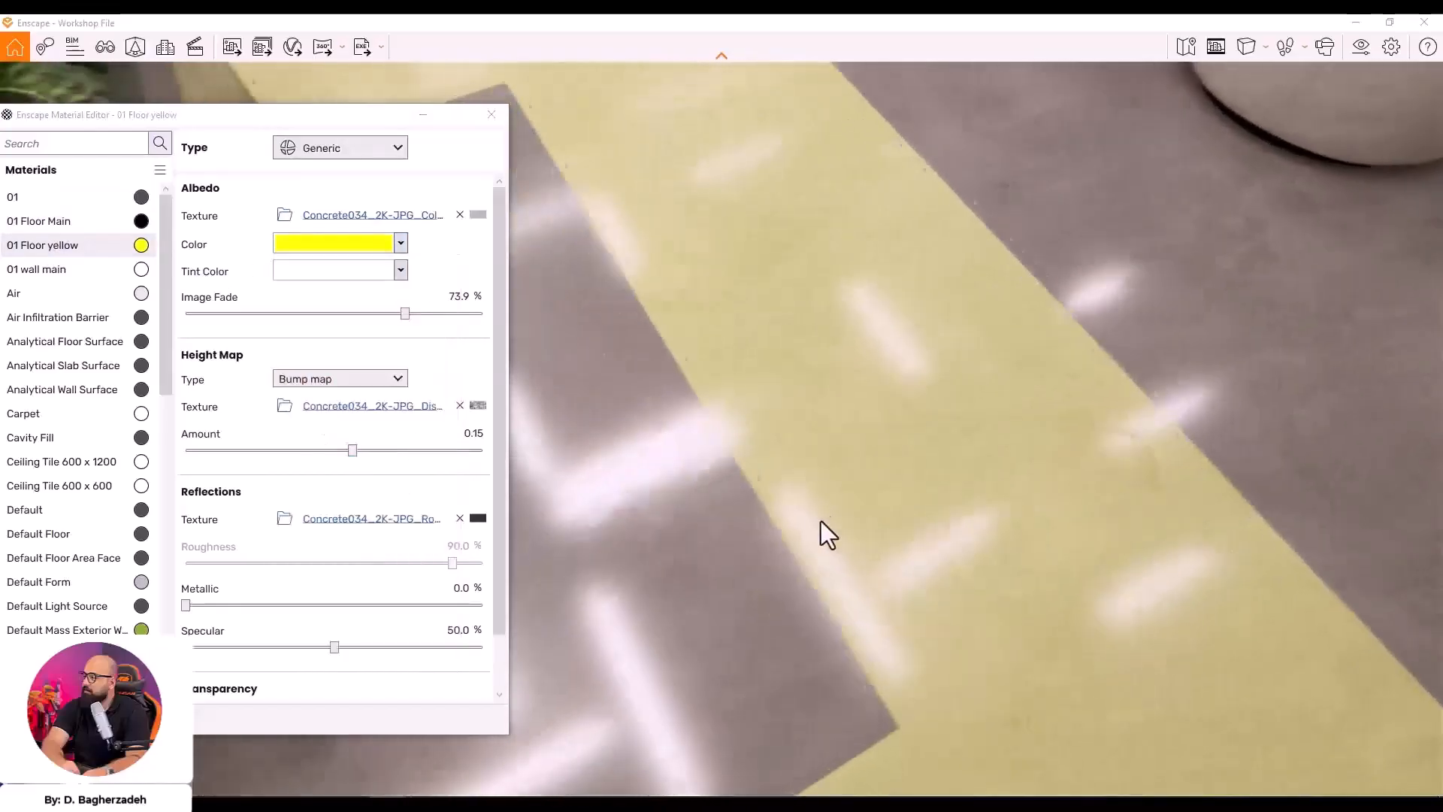
left_click_drag(1008, 542, 581, 486)
key("w")
left_click_drag(404, 316, 498, 316)
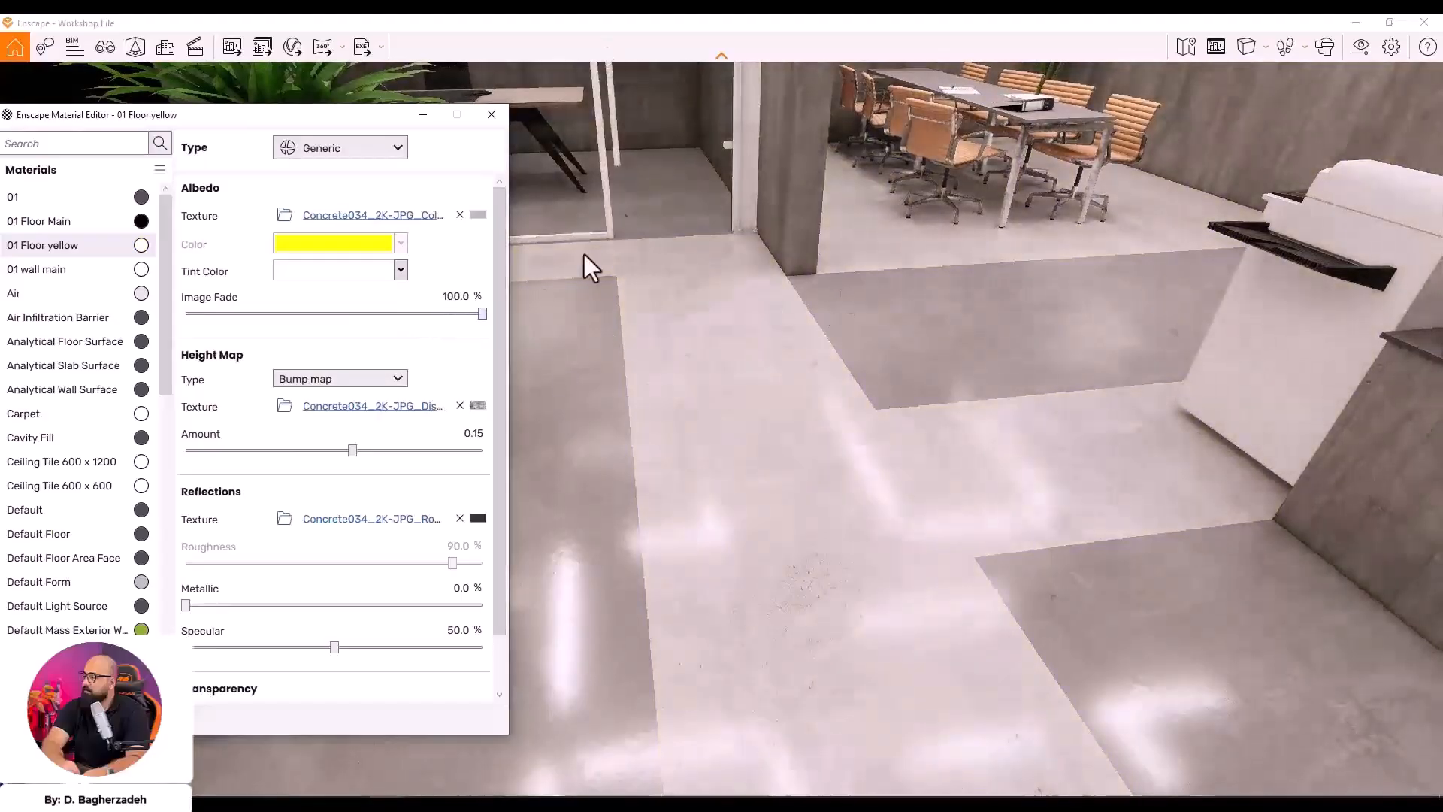
left_click(355, 267)
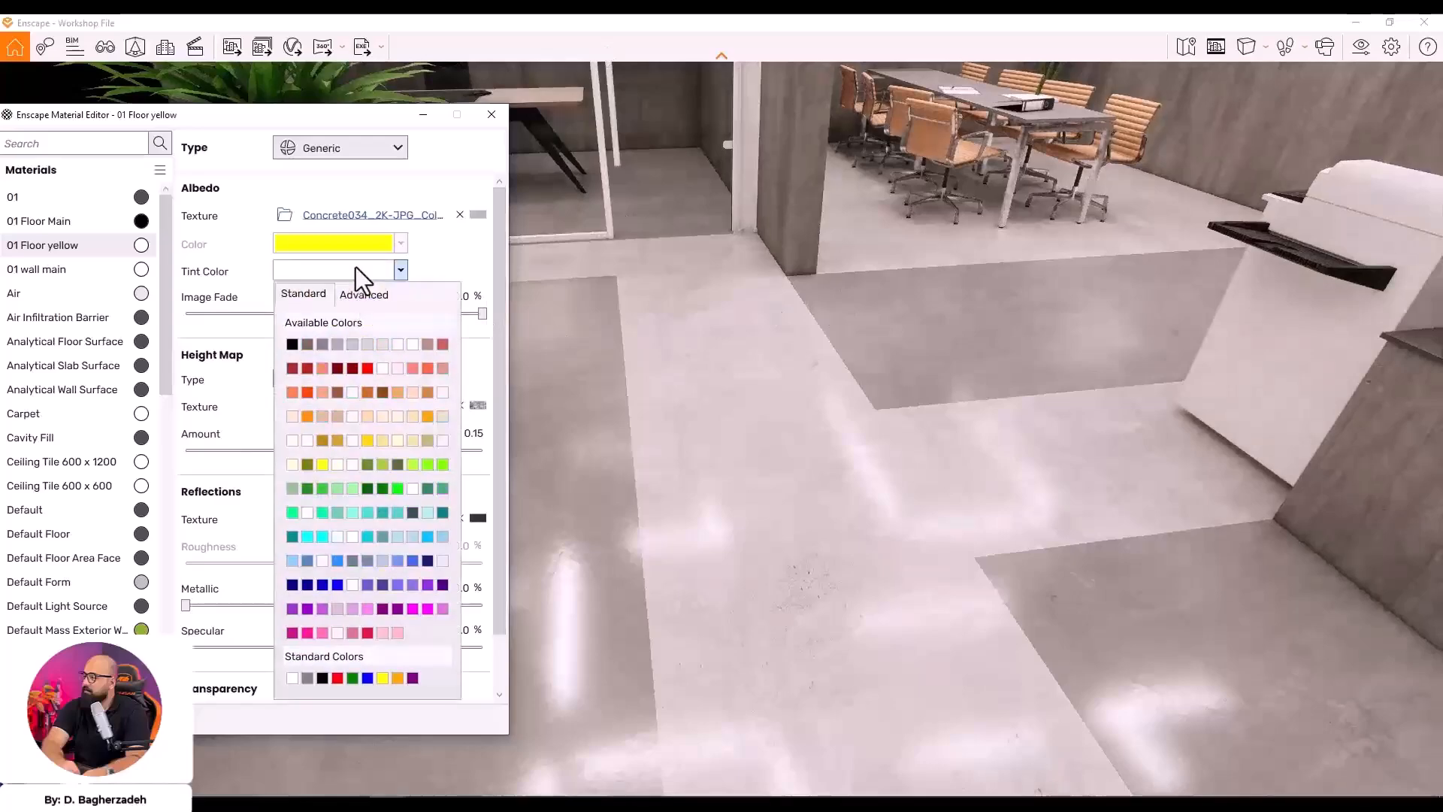
left_click(338, 469)
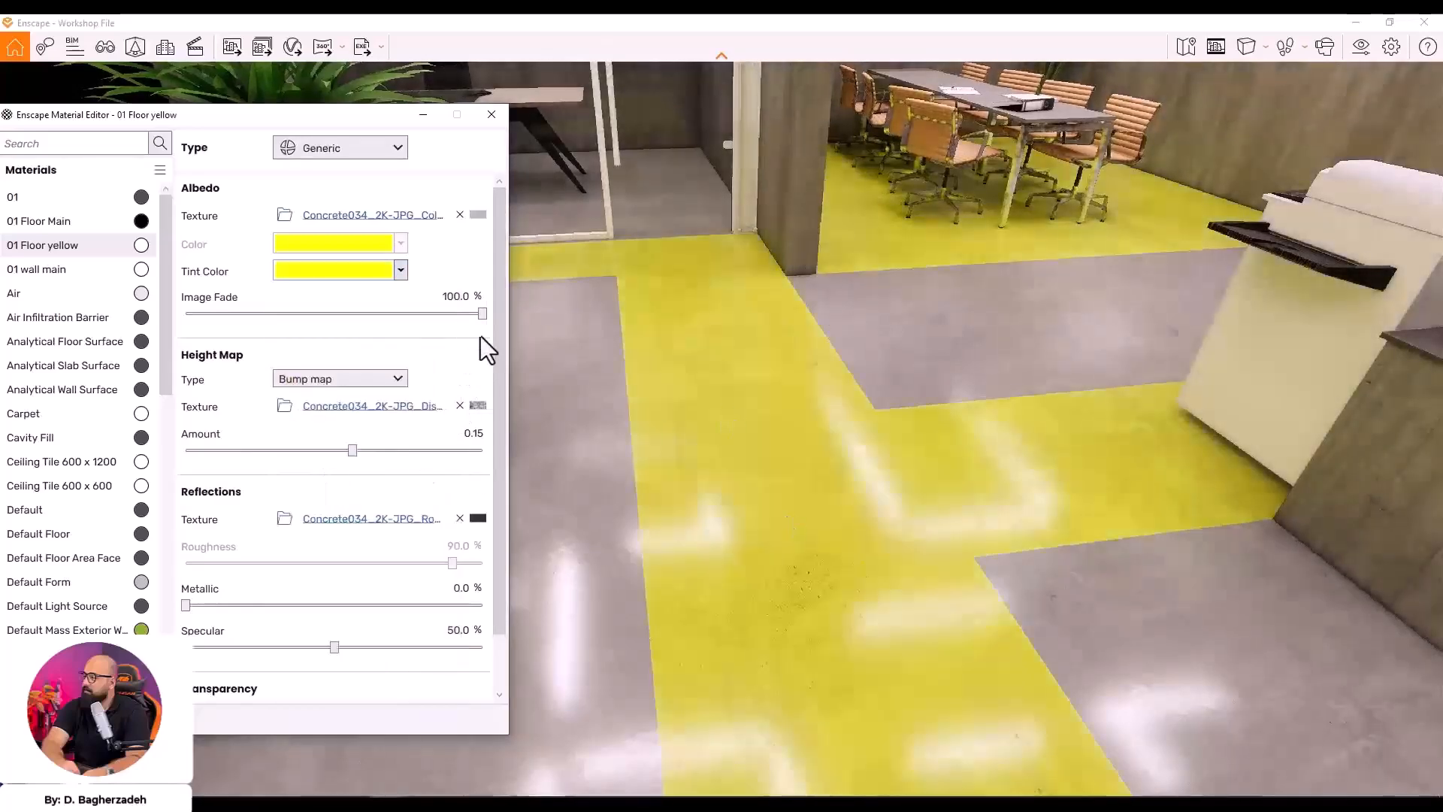
Set the Image Fade of 01 Floor yellow to 68.1% and check the yellow corridor in the render
left_click_drag(483, 314, 384, 316)
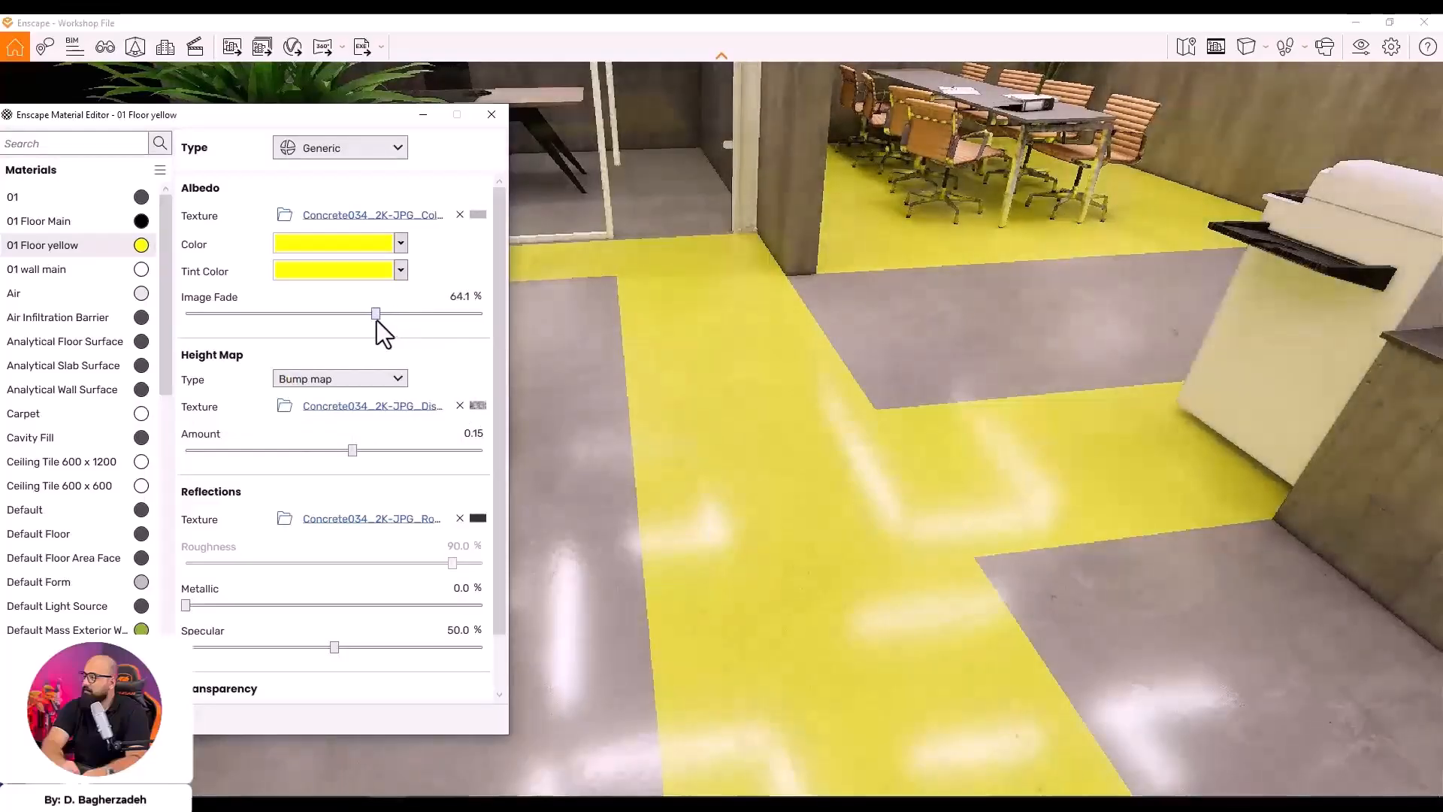
key("s")
left_click_drag(948, 470, 953, 360)
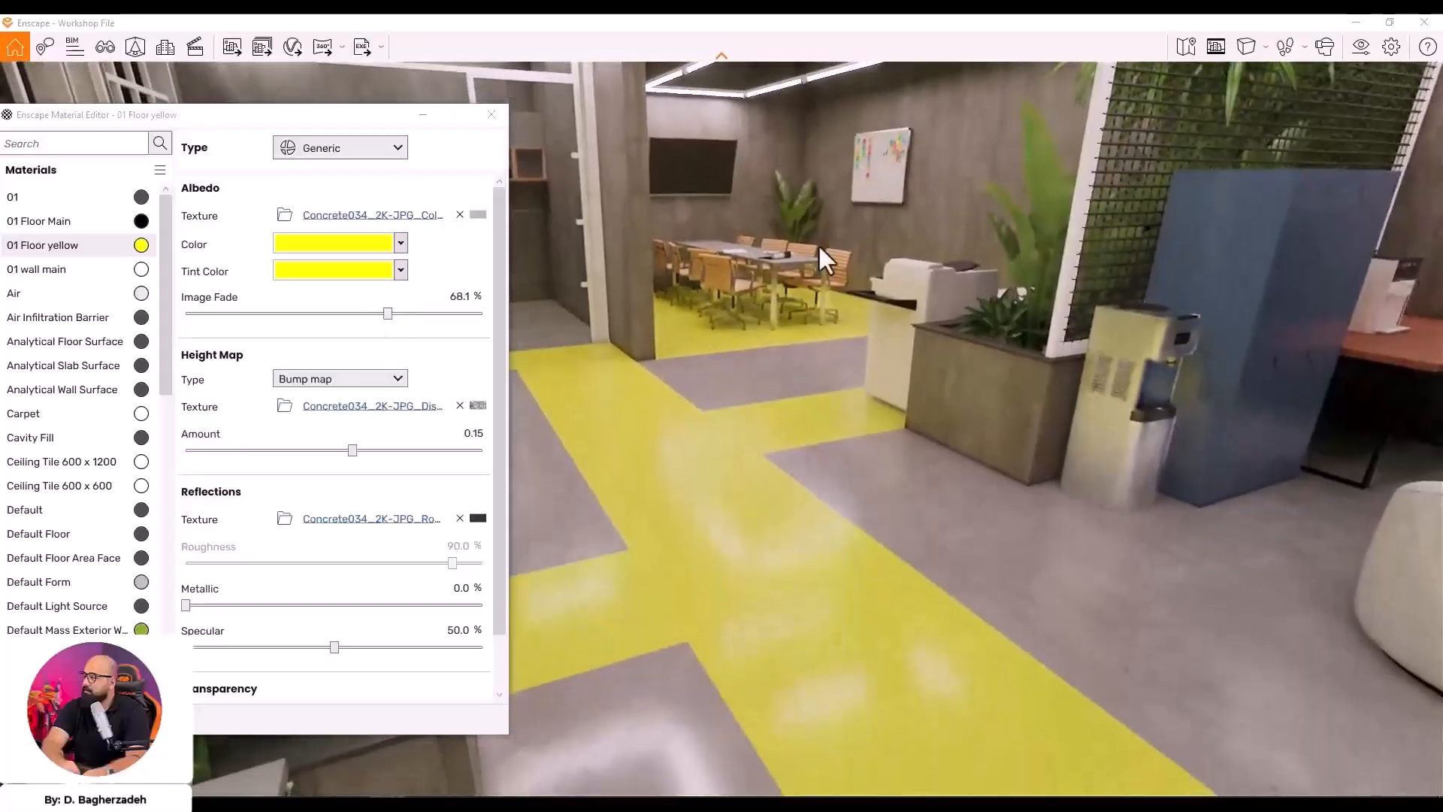
left_click_drag(683, 264, 962, 323)
key("w")
key("s")
Minimize the Material Editor and the Enscape render window to return to the Level 1 floor plan in Revit
left_click(423, 114)
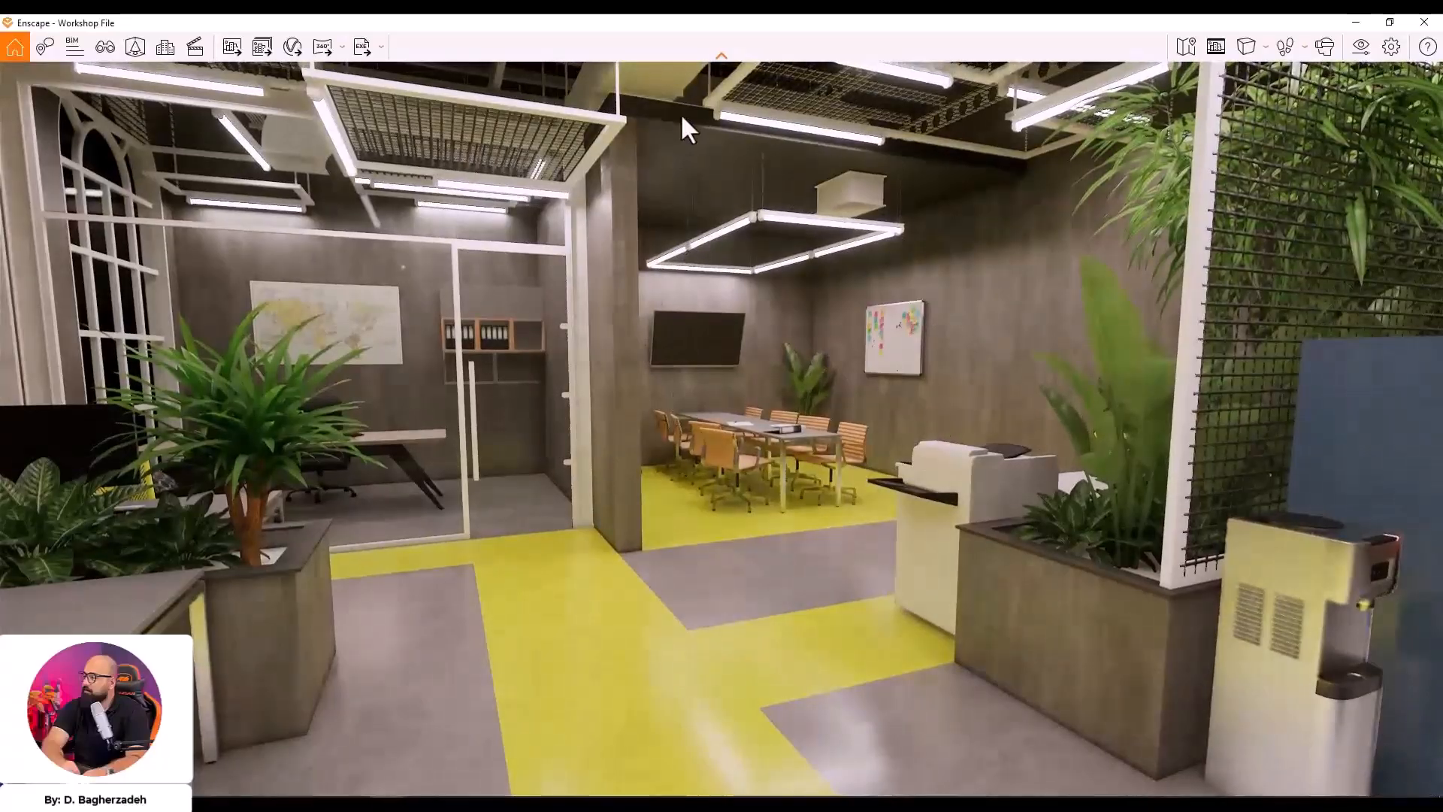
left_click_drag(1112, 426, 924, 426)
key("w")
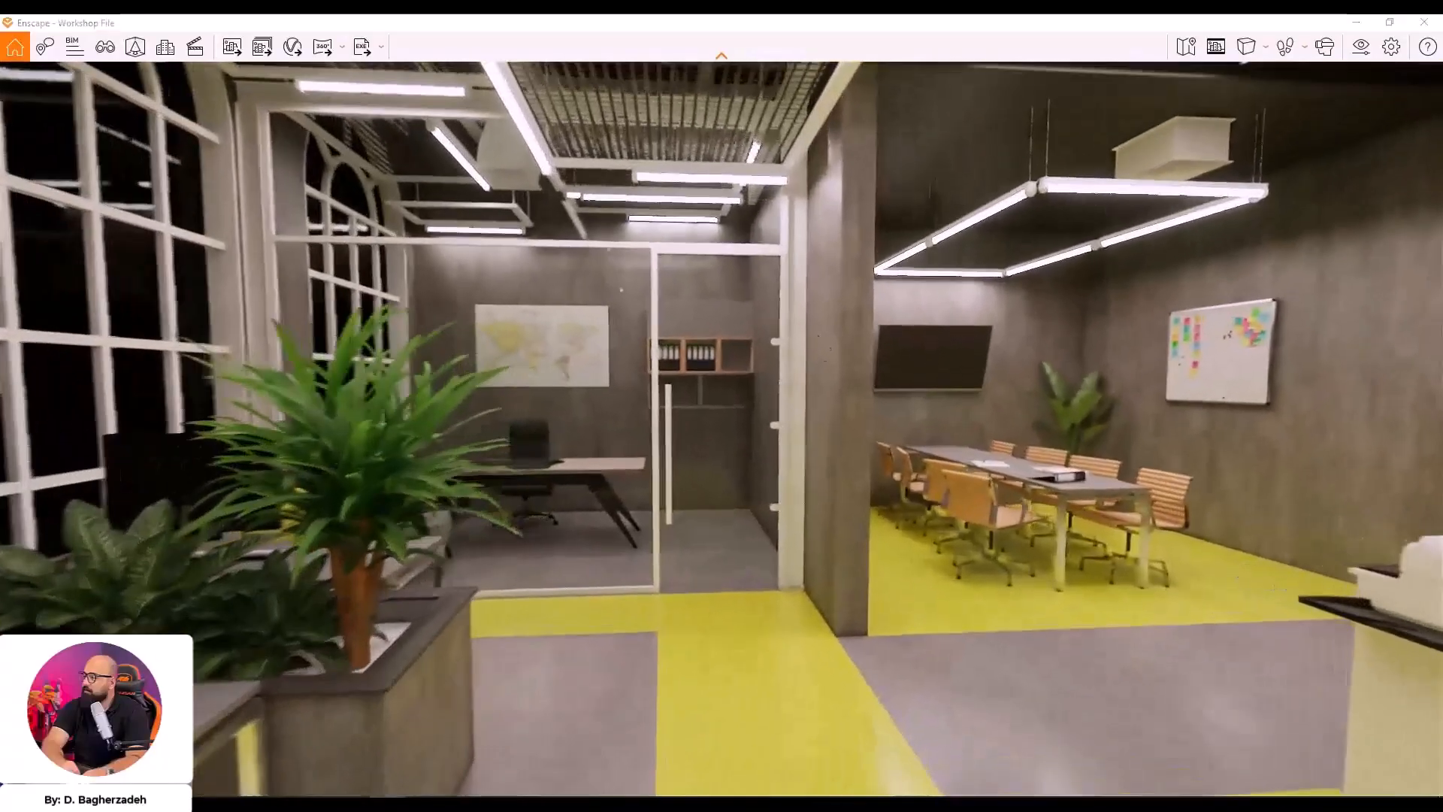
left_click(1356, 24)
left_click(696, 46)
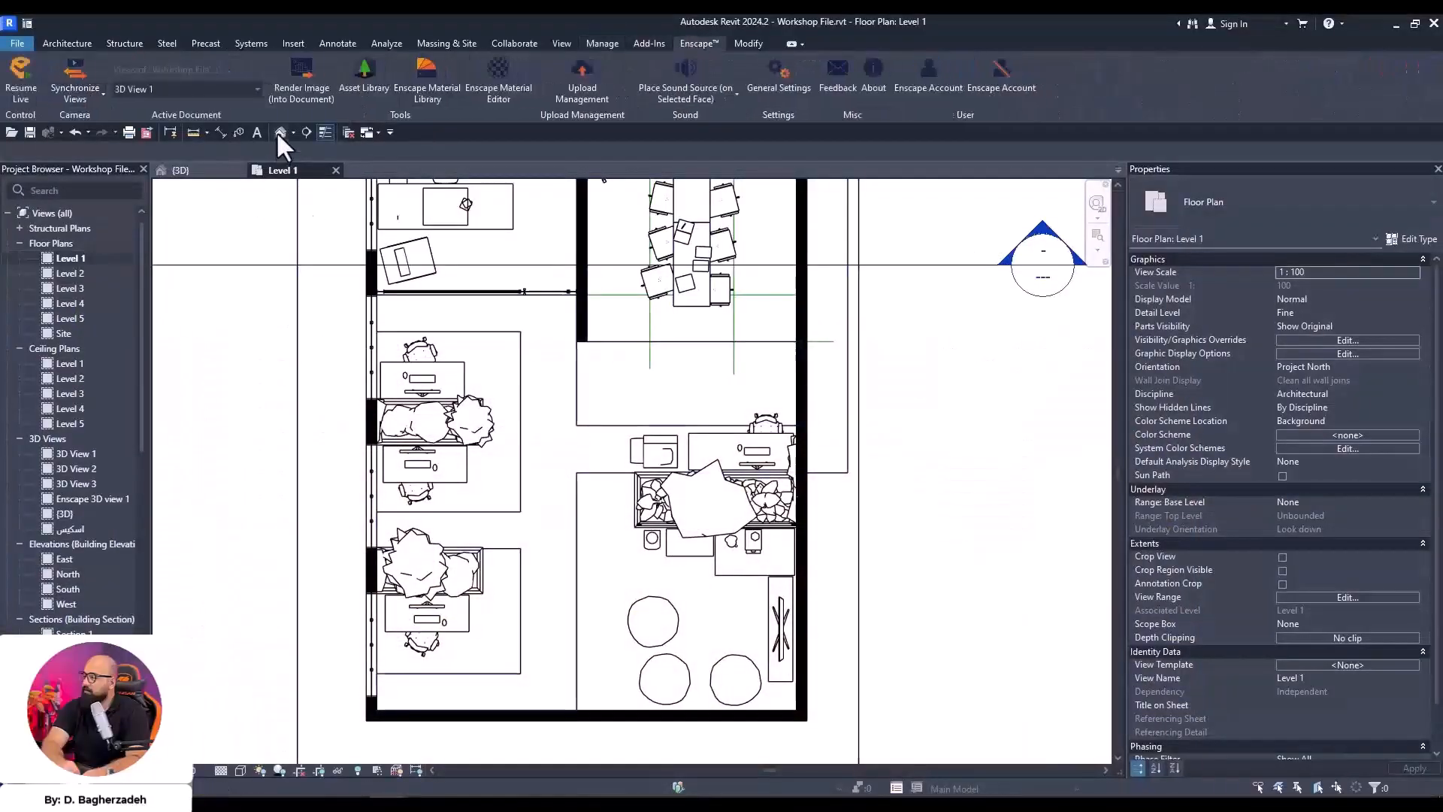
Open the default 3D view showing the ceiling slab above the meeting room from below
left_click(280, 132)
middle_click_drag(499, 396, 546, 315, "shift")
scroll(563, 376, "up", 3)
middle_click_drag(577, 420, 544, 300, "shift")
Assign the 01 wall main material to the structure layer of the meeting room ceiling slab's Generic 150mm floor type
left_click(544, 300)
left_click(1409, 240)
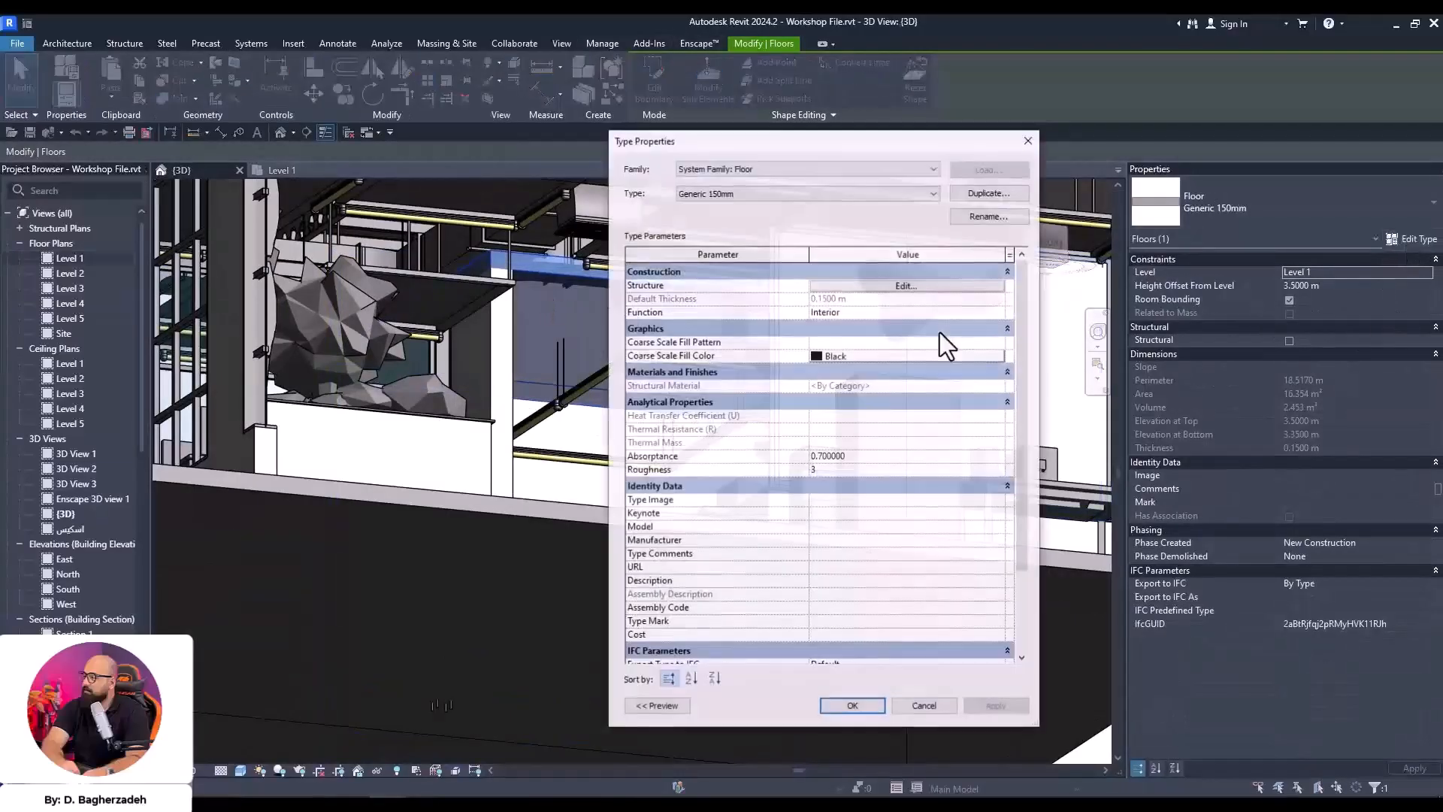
left_click(985, 286)
left_click(787, 296)
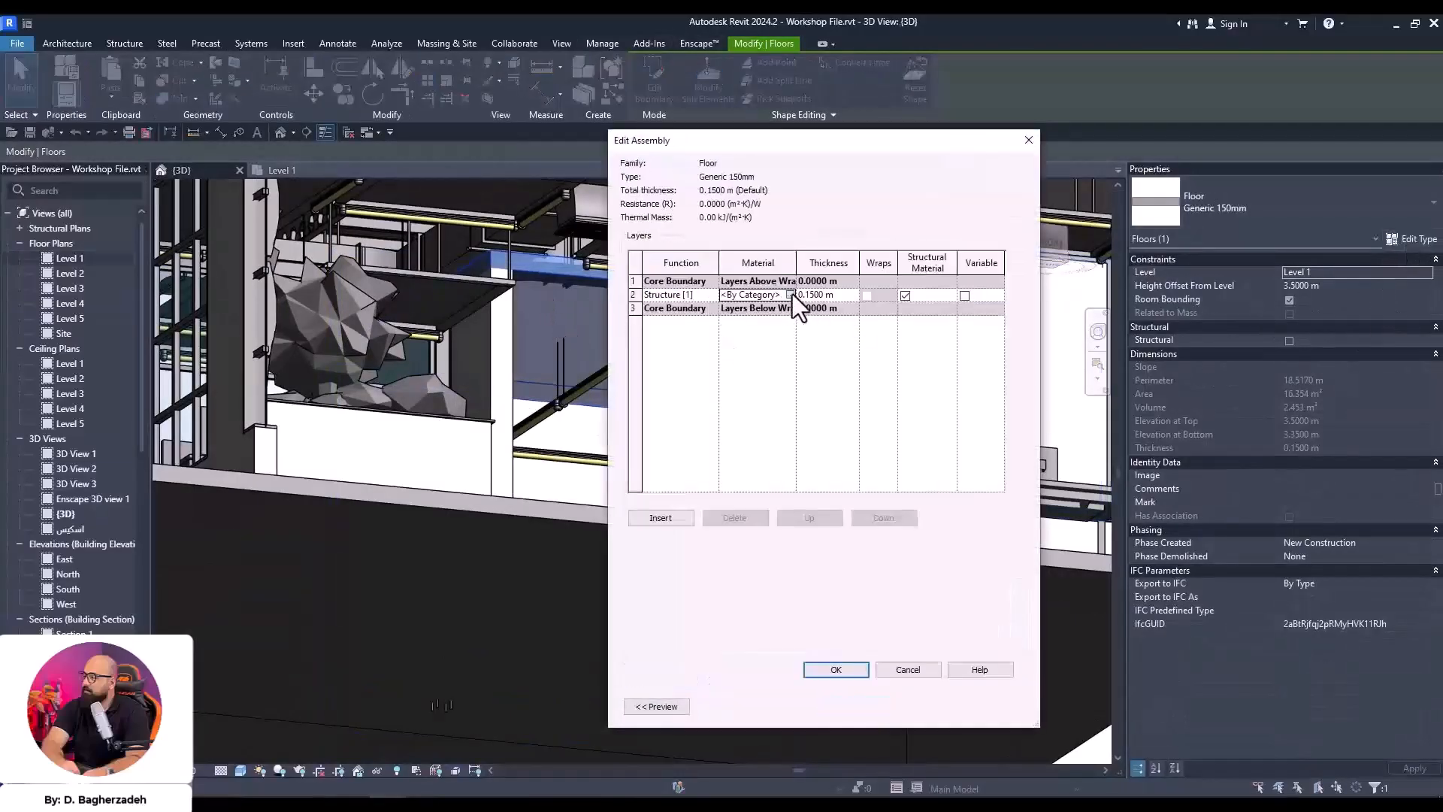
left_click(792, 295)
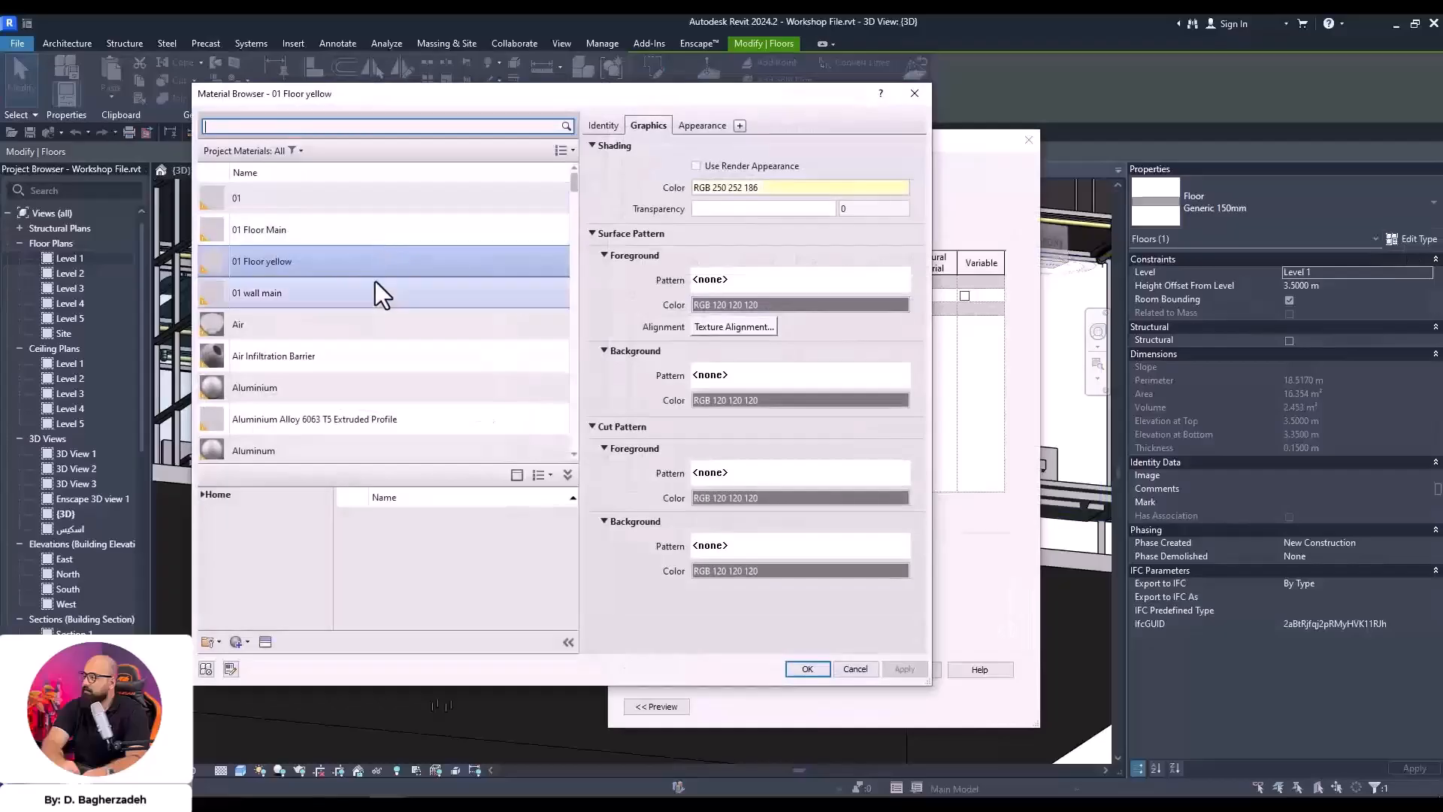
left_click(335, 292)
left_click(854, 668)
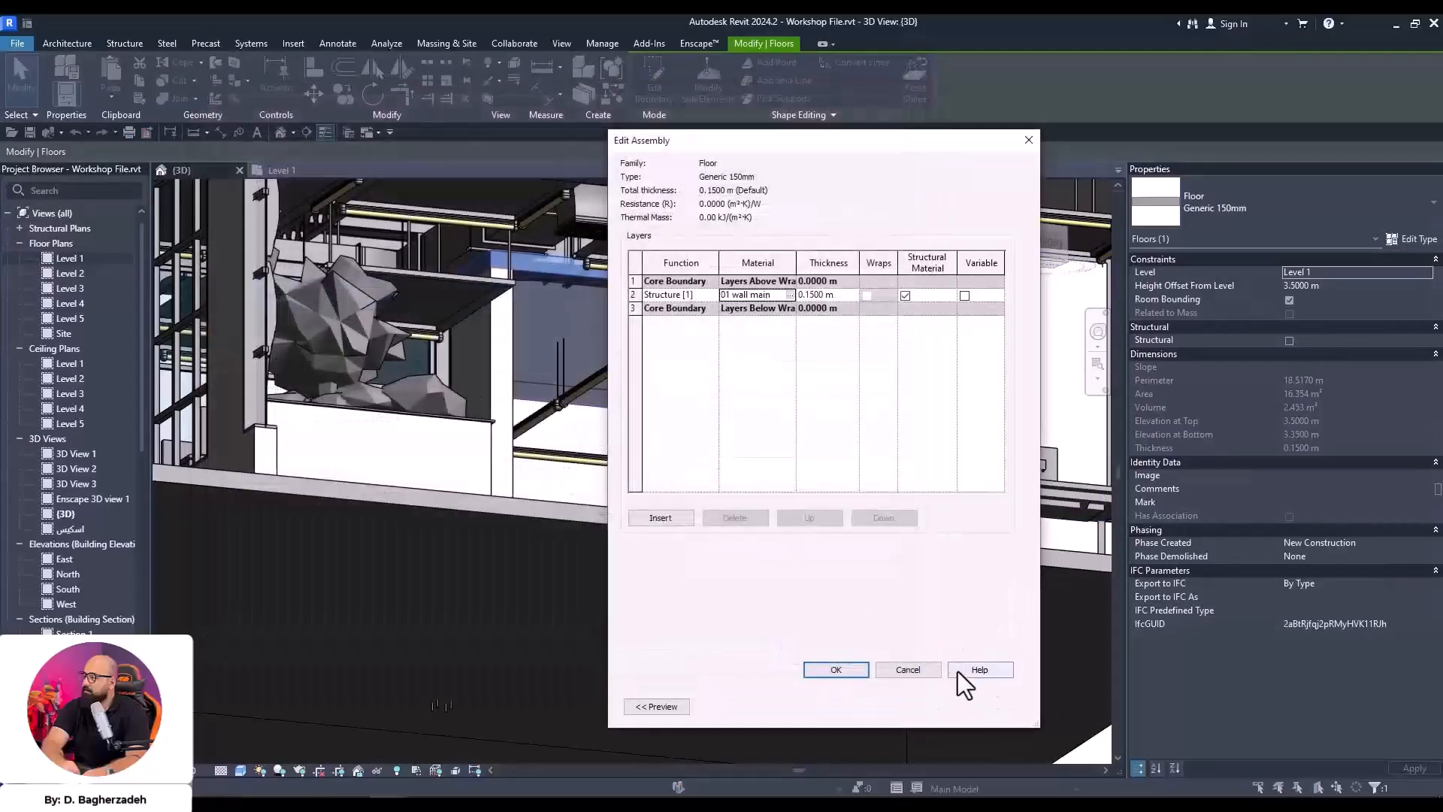
left_click(835, 669)
left_click(833, 705)
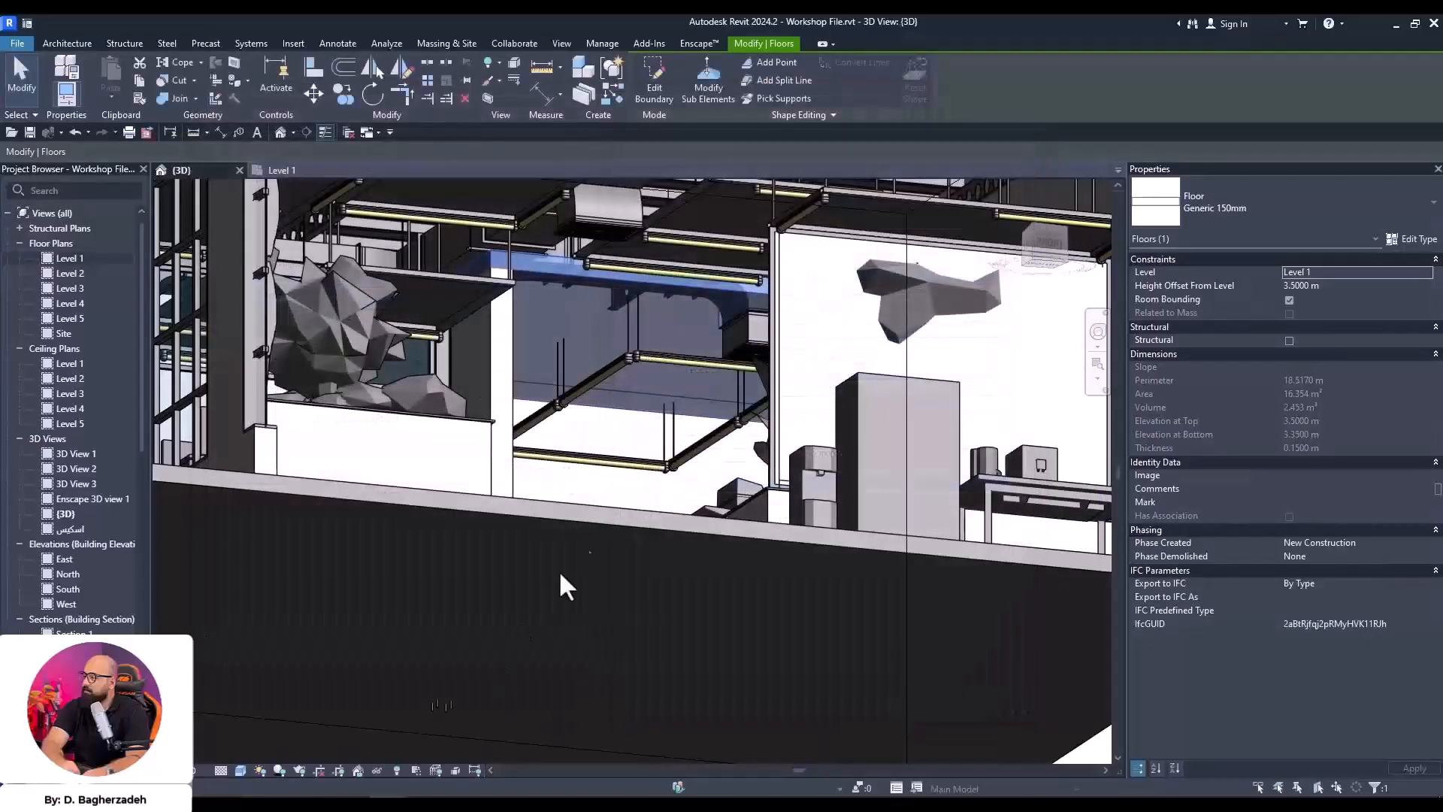
Check the layer assembly of the Level 2 roof slab without changing it
middle_click_drag(598, 484, 618, 534)
scroll(619, 534, "down", 3)
key("Escape")
scroll(385, 443, "up", 5)
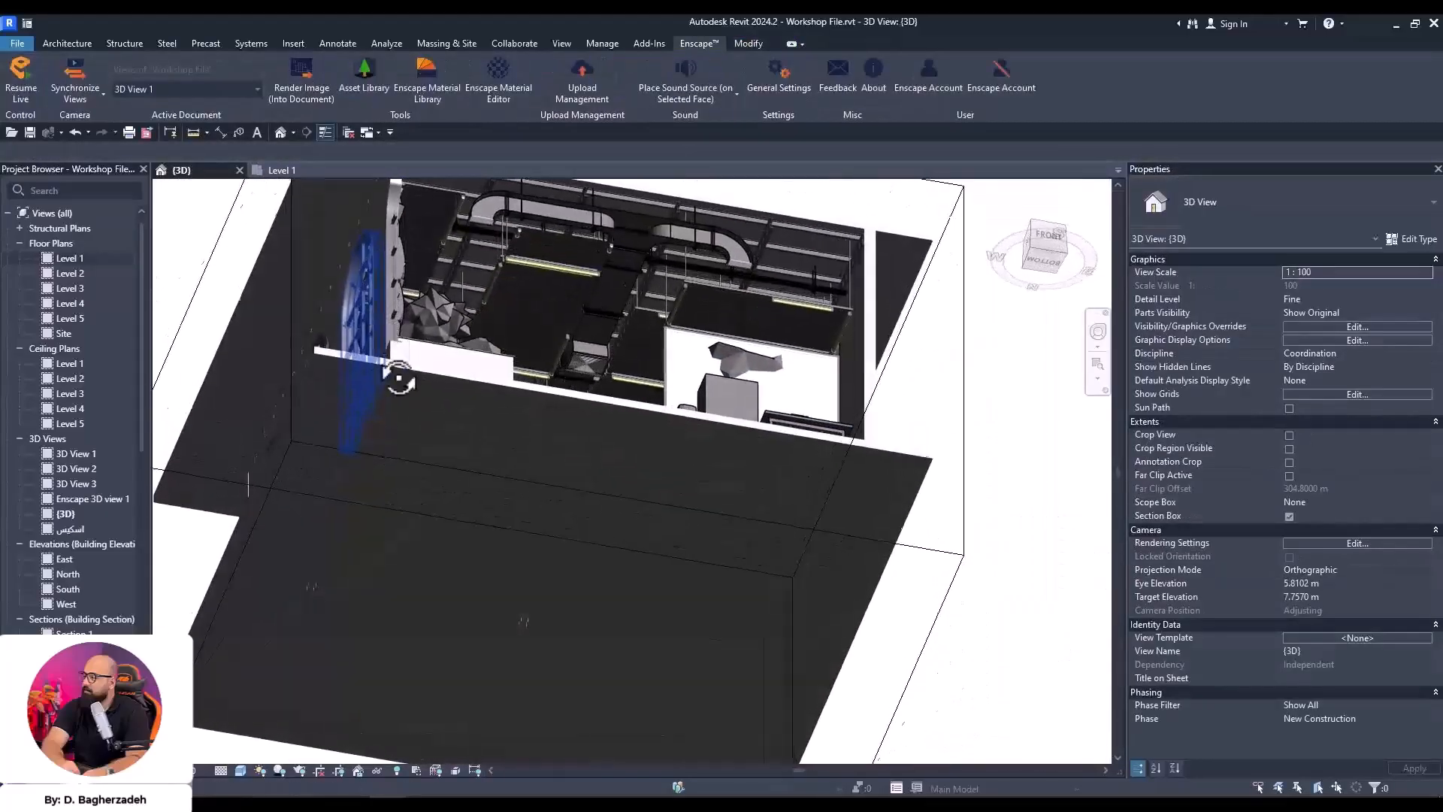
left_click(359, 235)
left_click(1418, 242)
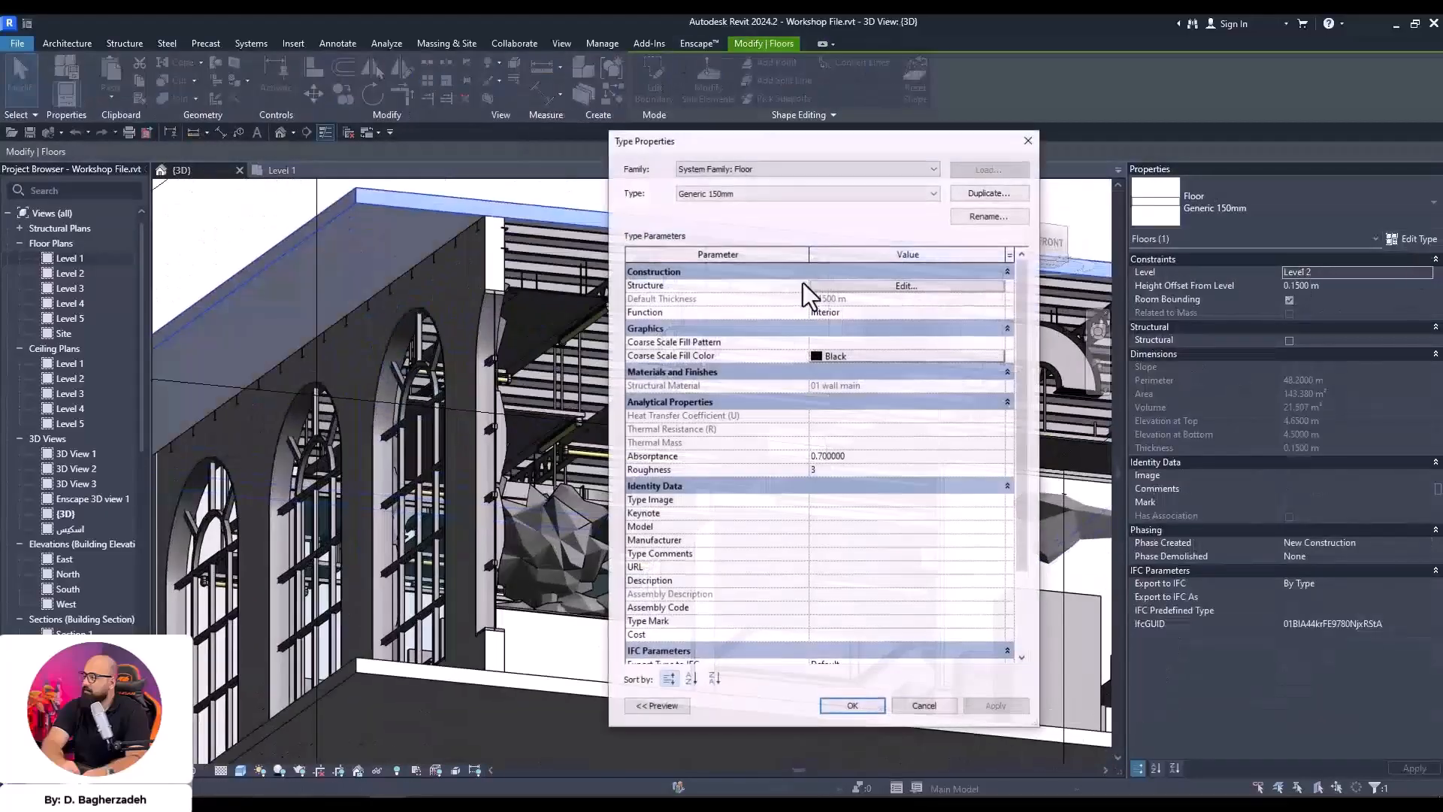
left_click(902, 285)
left_click(917, 667)
key("Escape")
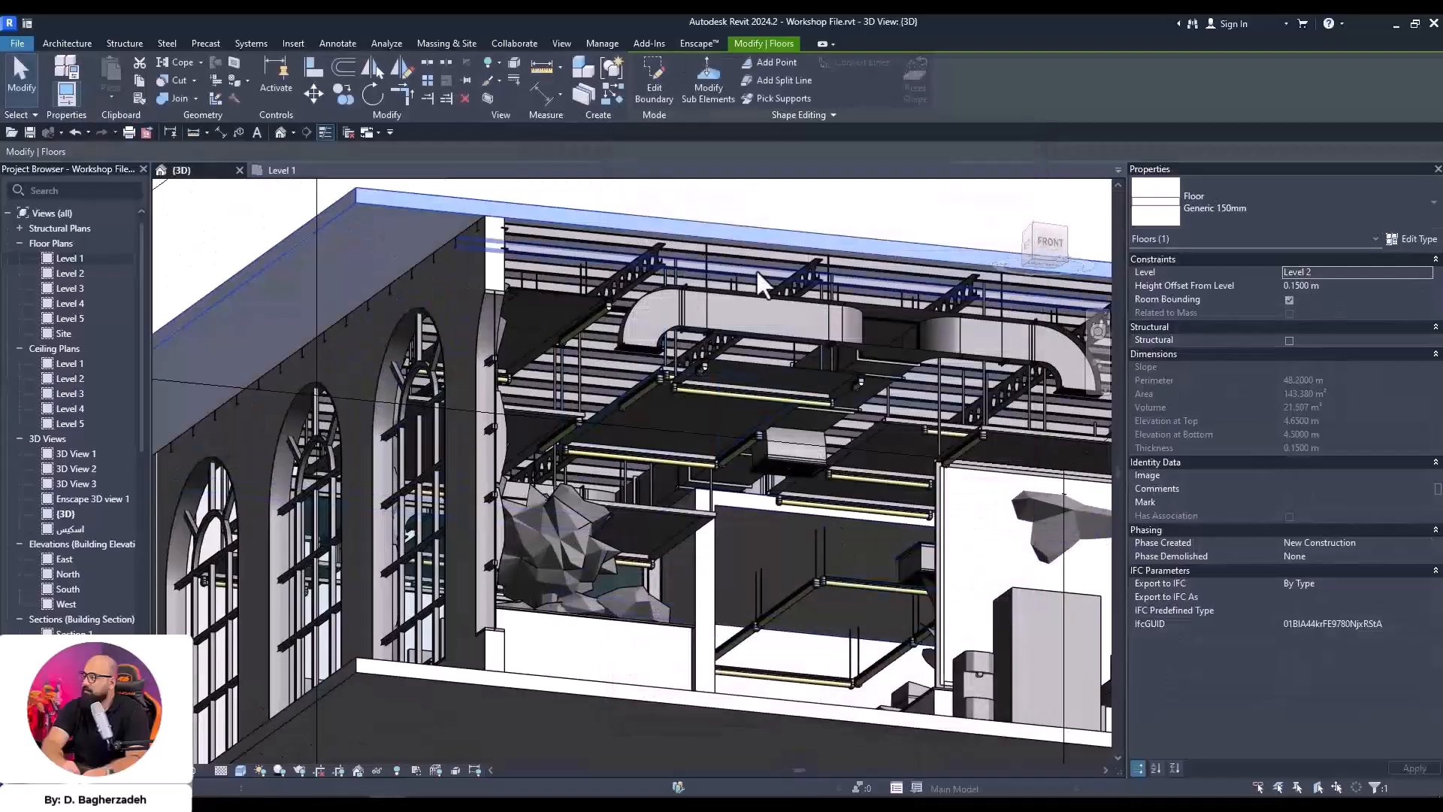
middle_click_drag(812, 611, 676, 639, "shift")
key("Escape")
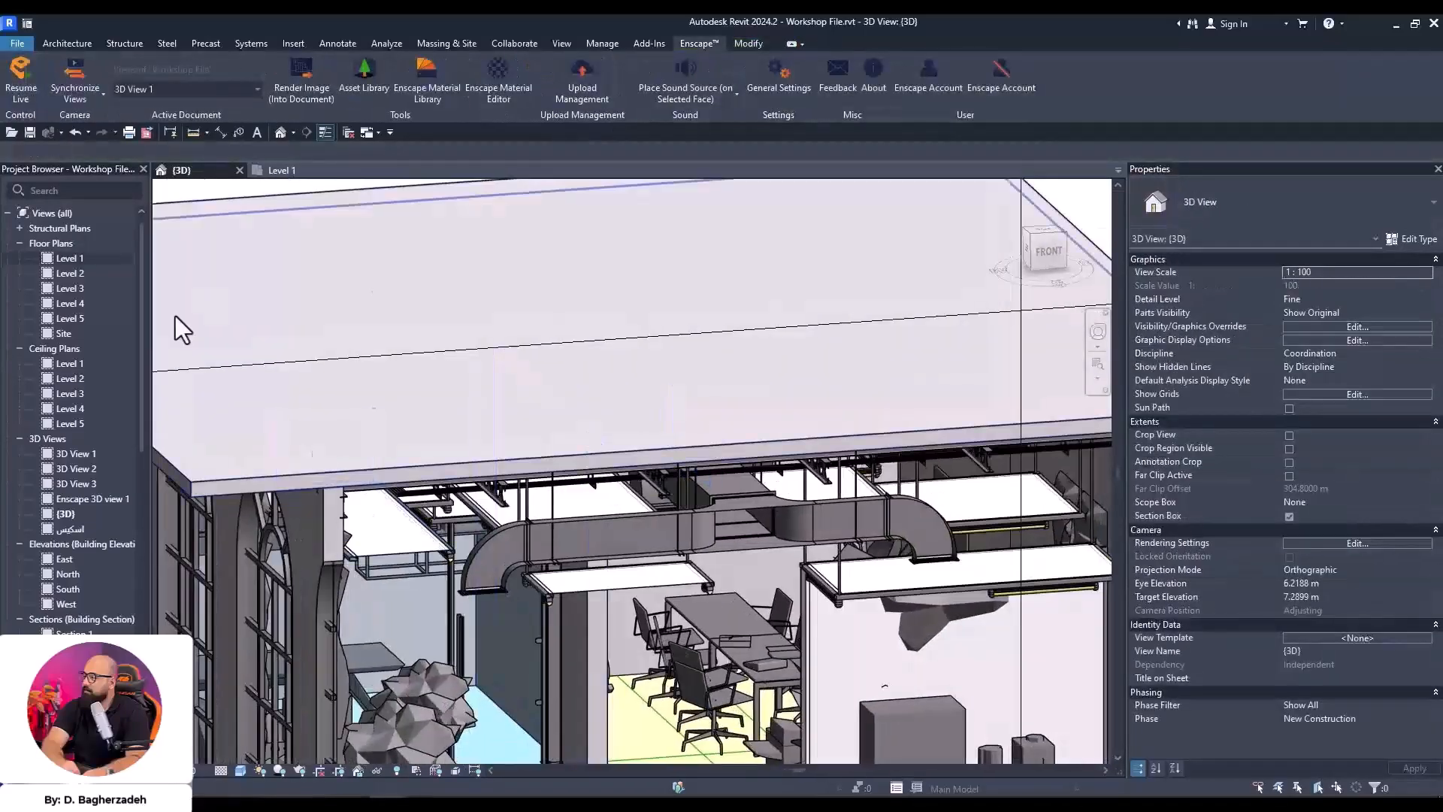
In the Level 1 plan, split the outer walls around the meeting room at its open corridor edge and at the partition wall
double_click(75, 258)
scroll(827, 432, "up", 4)
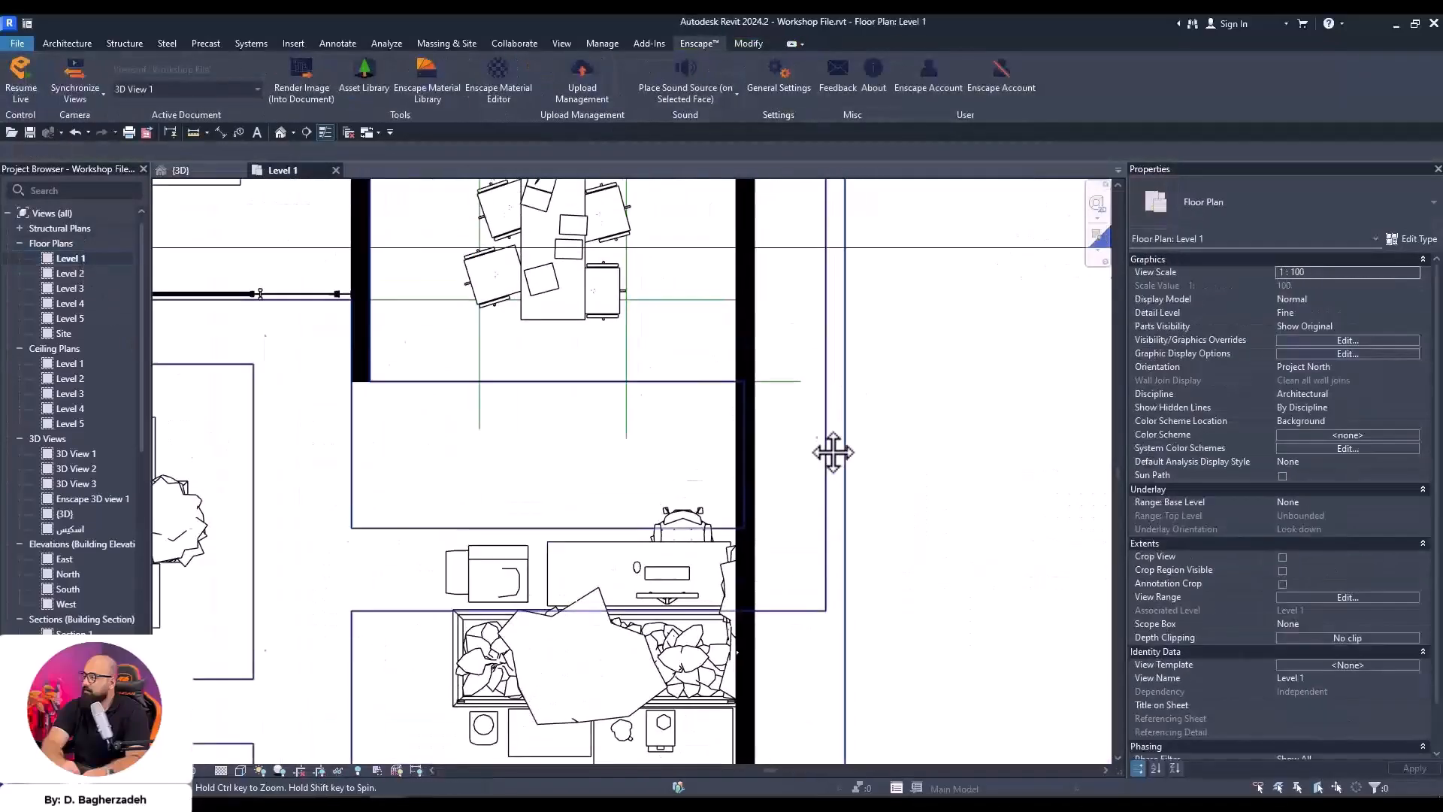
key("s")
key("l")
scroll(773, 380, "up", 3)
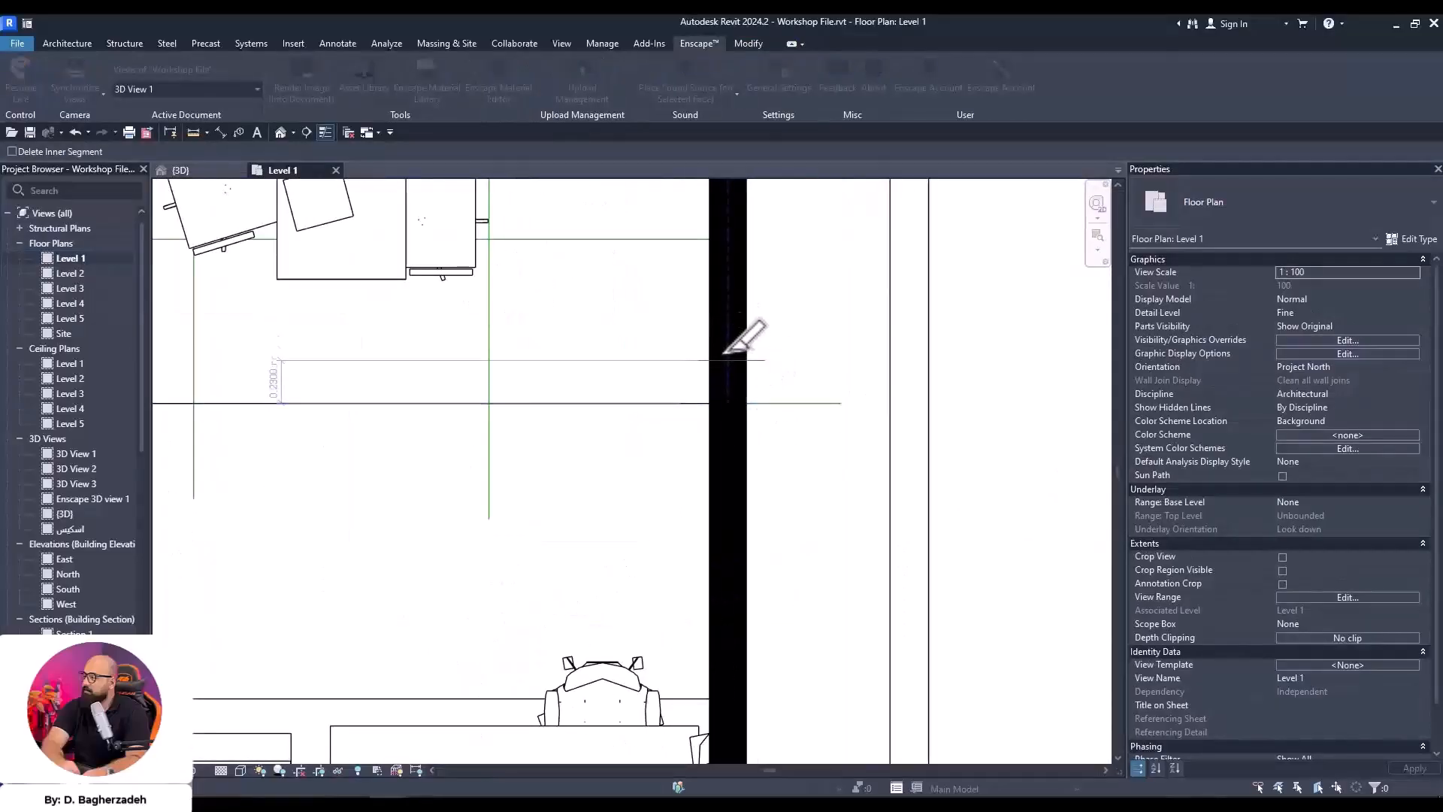
scroll(743, 390, "down", 3)
middle_click_drag(742, 391, 713, 689)
scroll(410, 361, "up", 5)
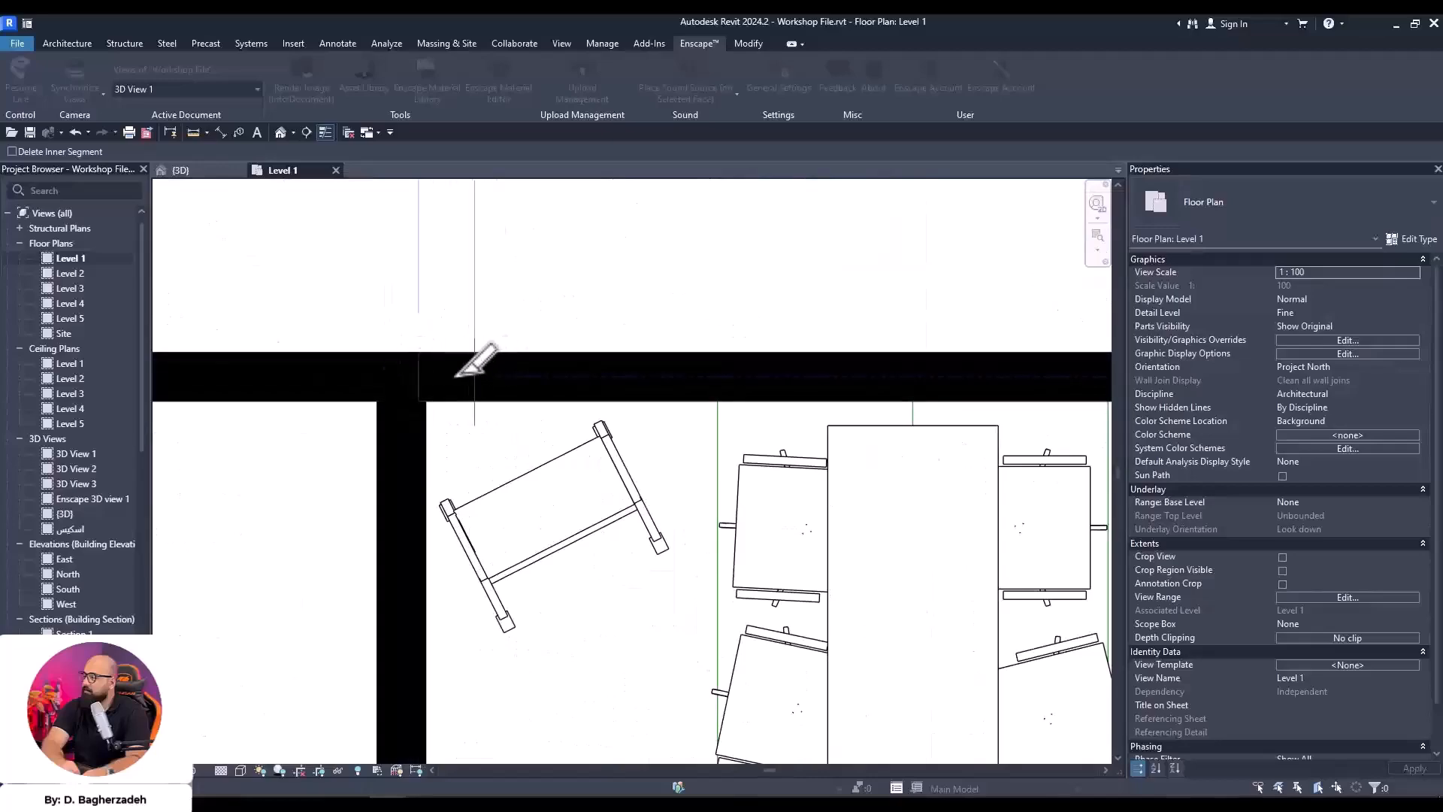
key("Escape")
left_click(495, 388)
scroll(416, 505, "down", 5)
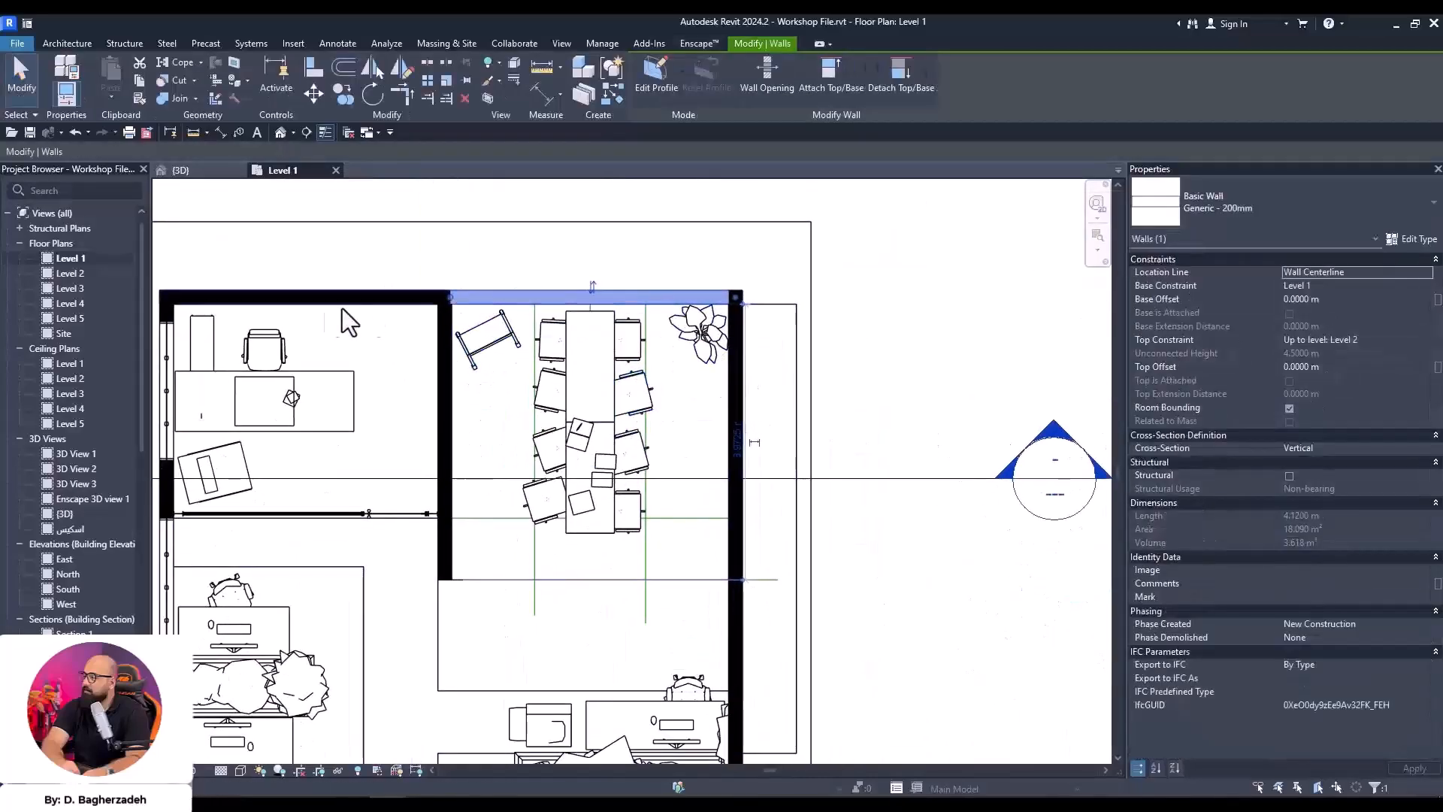
key("Escape")
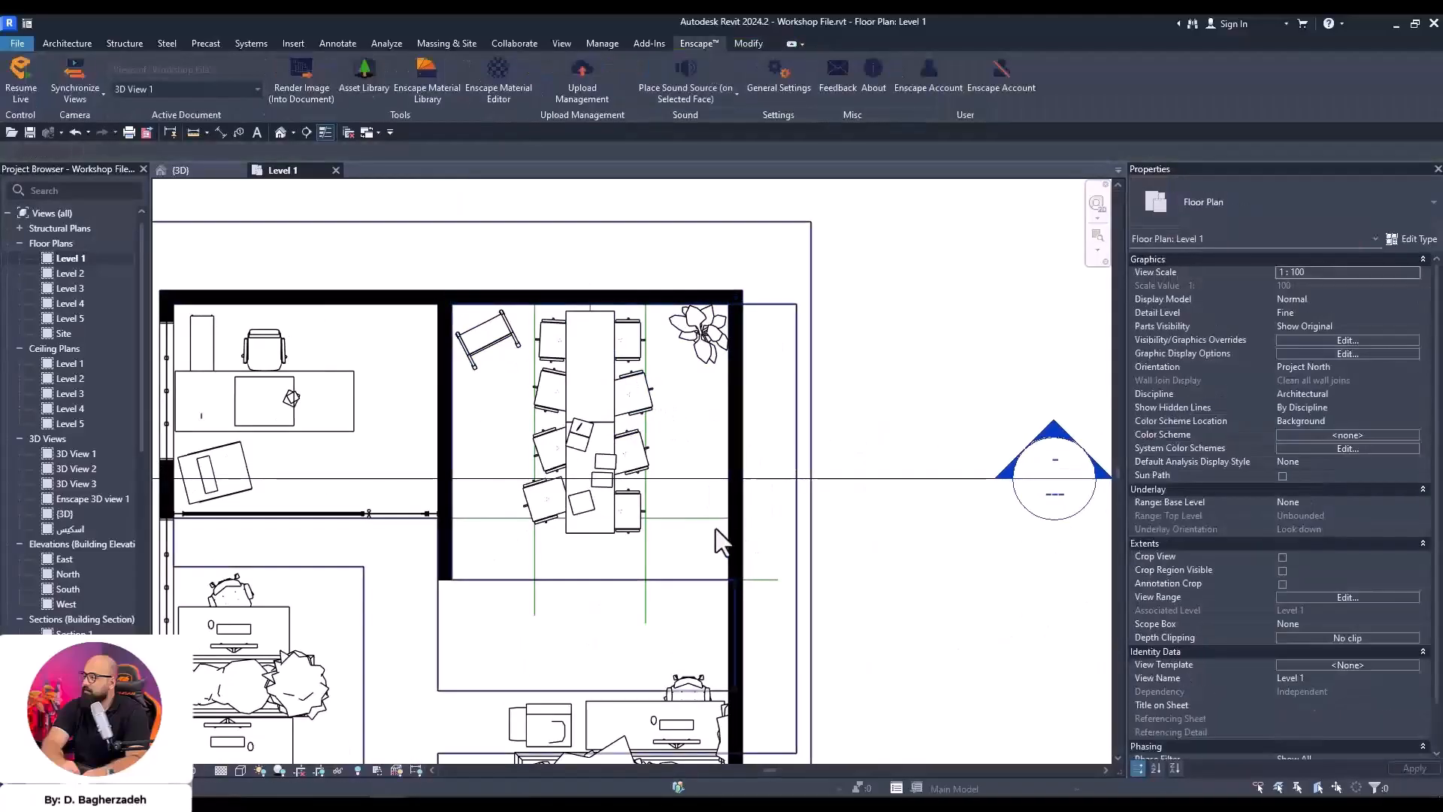
In the 3D view, paint the meeting room's interior walls and ceiling with 01 Floor yellow
middle_click_drag(720, 529, 749, 504)
left_click(293, 137)
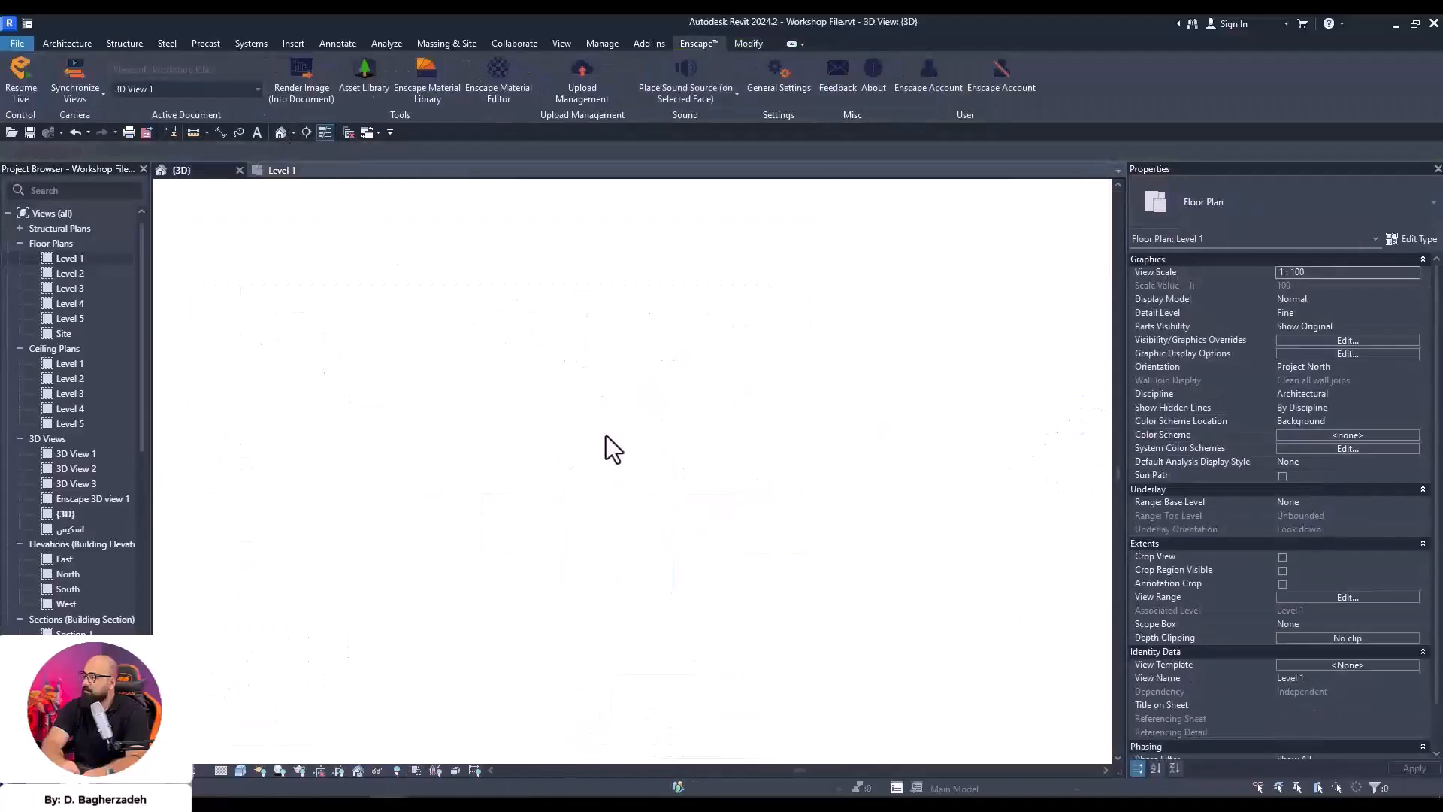
scroll(555, 422, "down", 3)
key("p")
key("t")
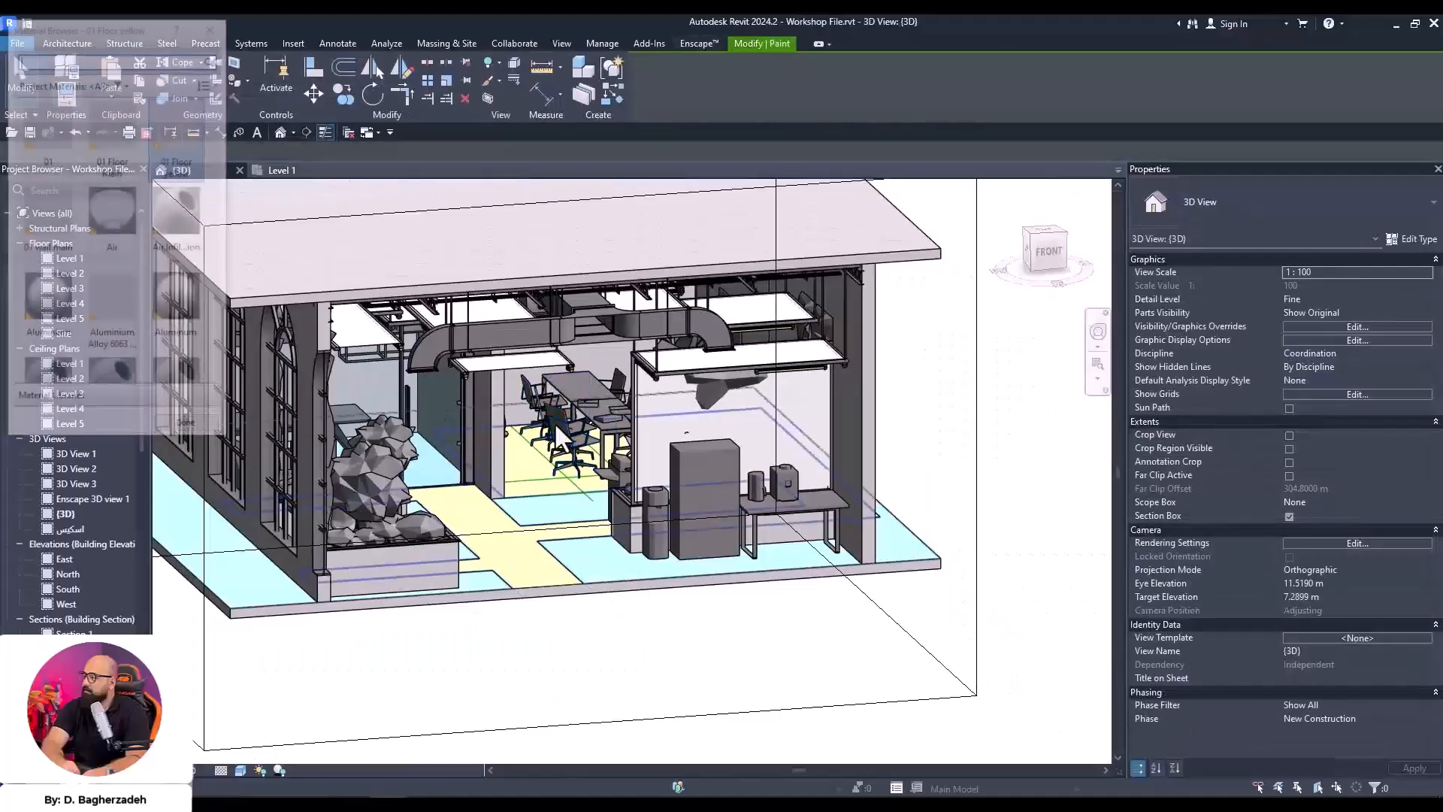
middle_click_drag(481, 412, 703, 392, "shift")
scroll(472, 497, "up", 2)
left_click(473, 499)
mouse_move(491, 525)
middle_mouse_down("shift")
mouse_move(619, 473)
mouse_move(605, 468)
mouse_move(616, 451)
mouse_move(678, 459)
middle_mouse_up("shift")
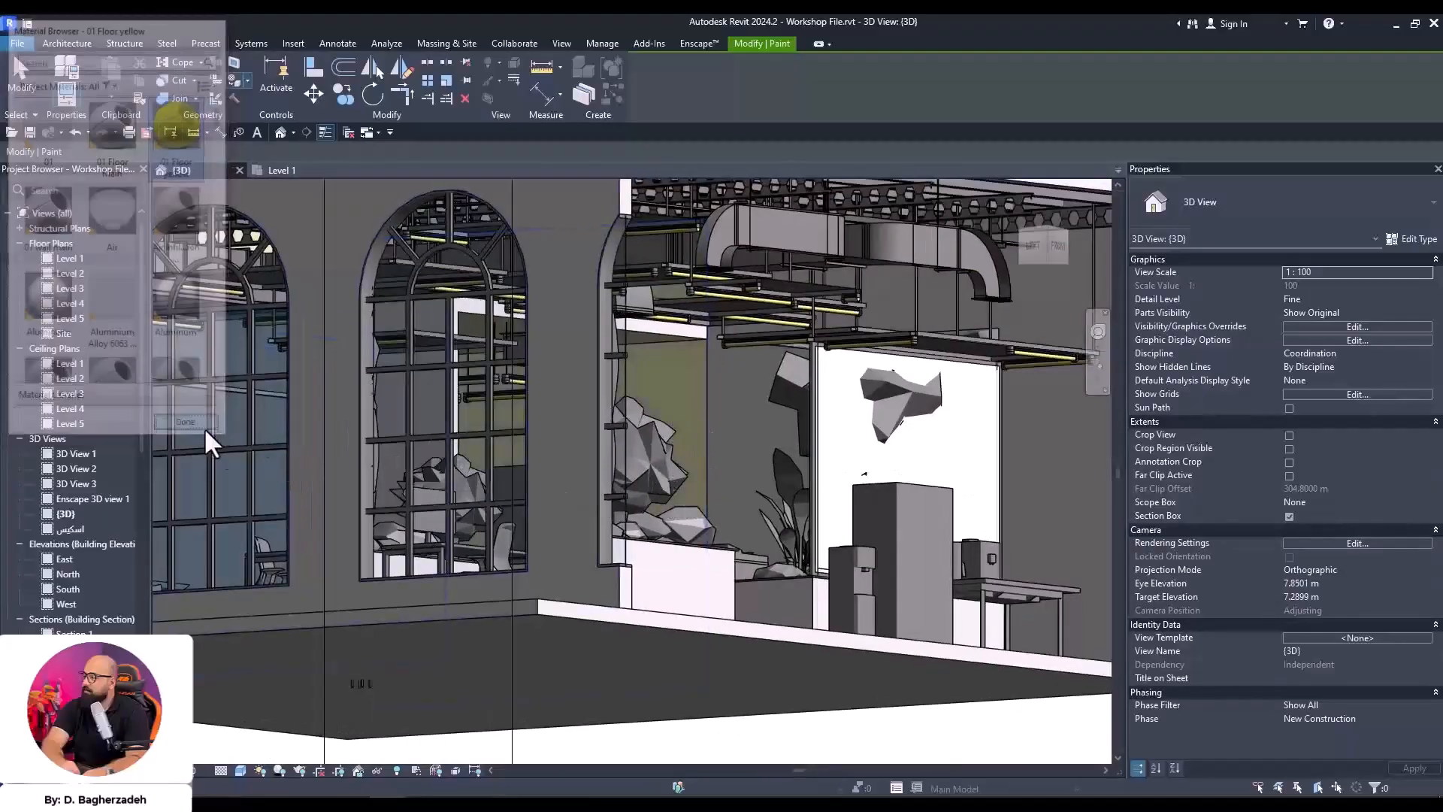
left_click(204, 425)
Switch to the Enscape render window and minimize Visual Settings to inspect the painted meeting room
mouse_move(390, 805)
left_click(558, 750)
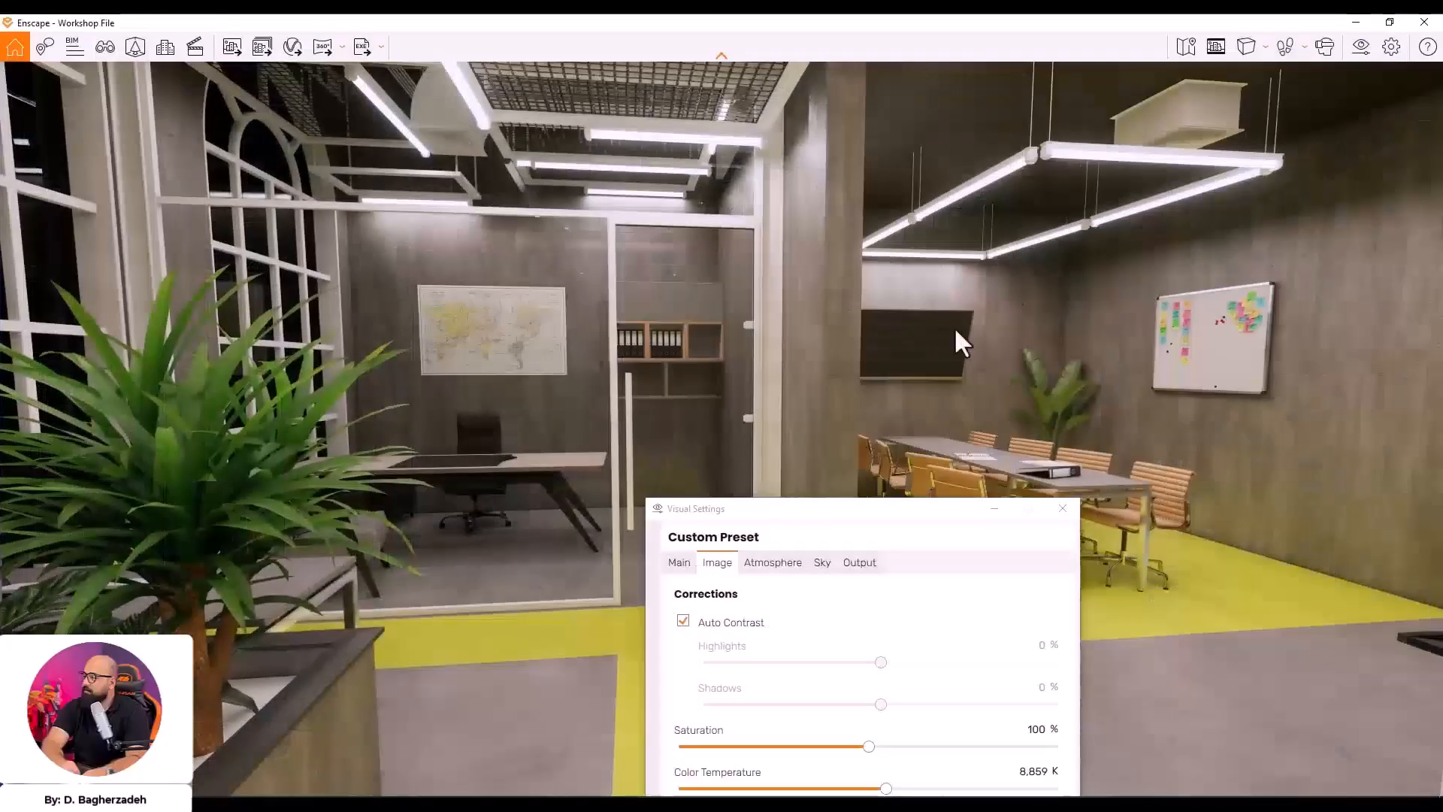
left_click(996, 508)
left_click(1357, 22)
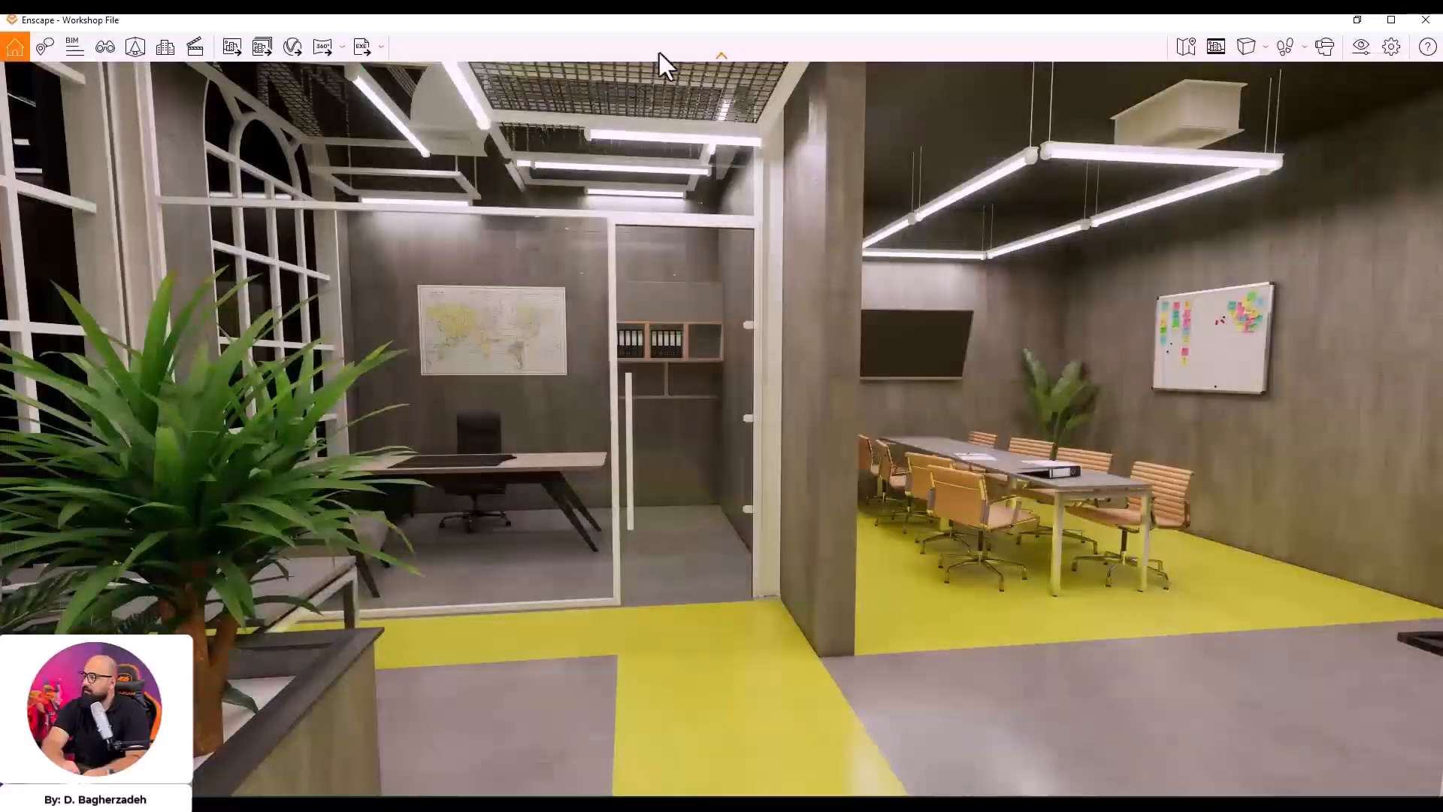
mouse_move(390, 805)
left_click(558, 750)
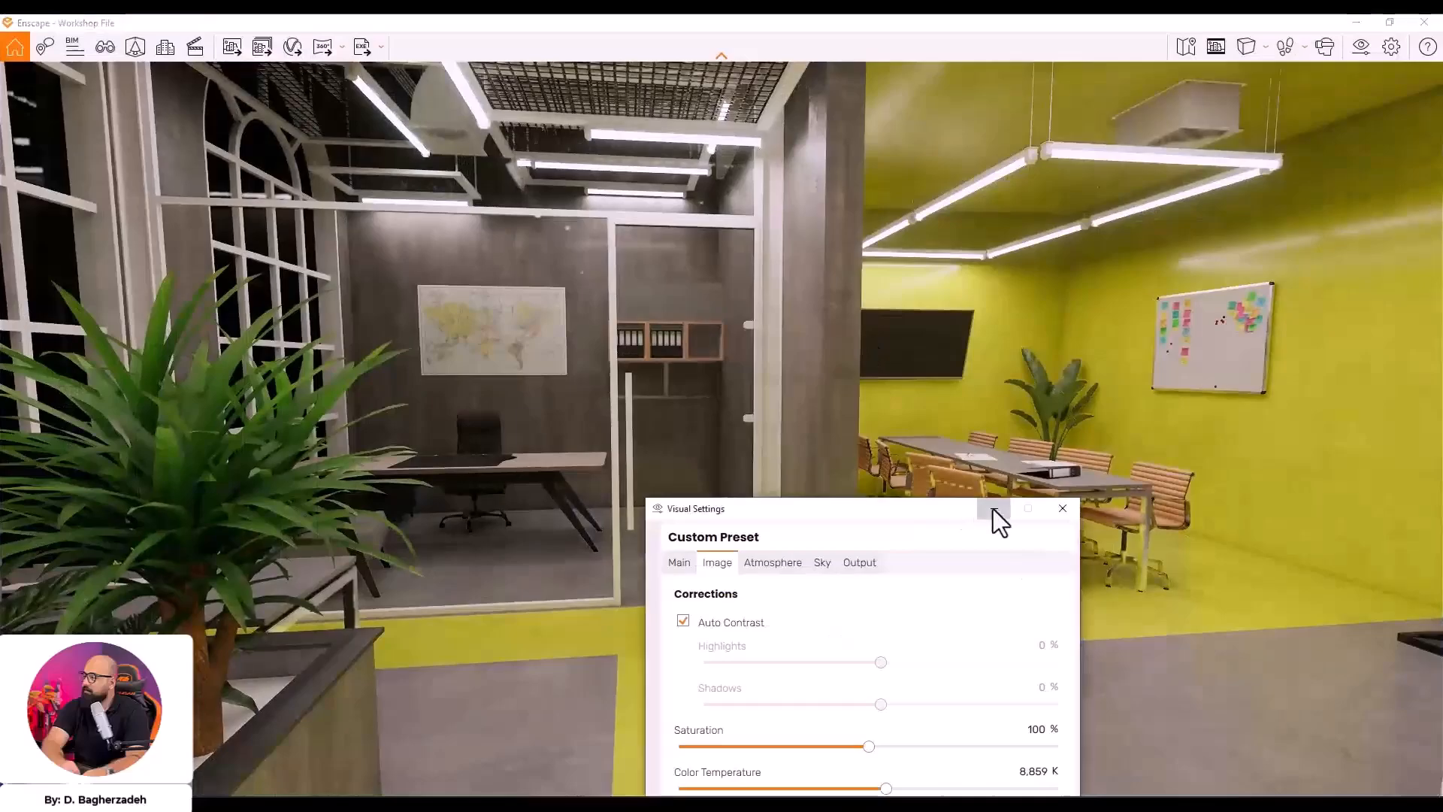
left_click(994, 508)
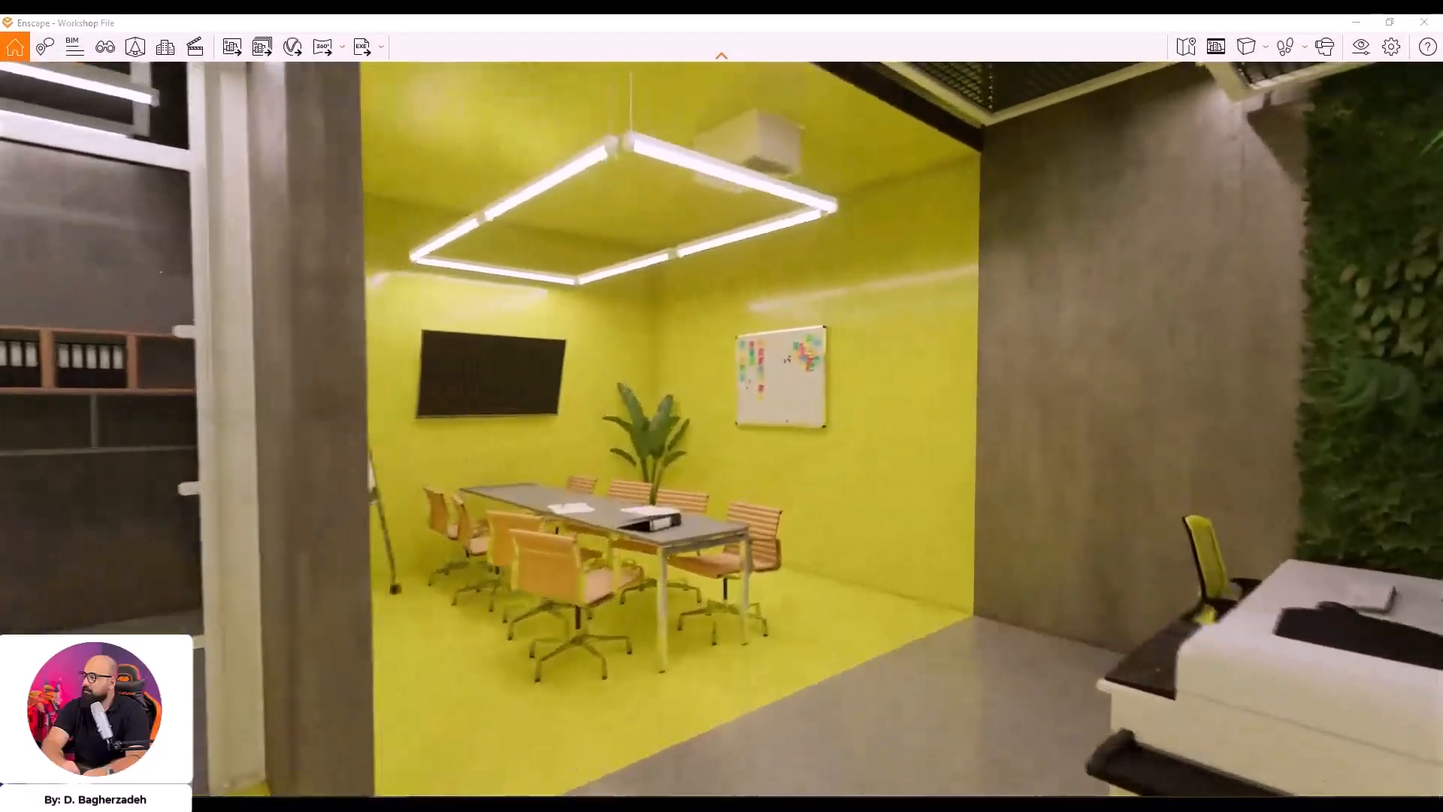
Inspect the yellow meeting room and corridor in the render, moving back to a viewpoint behind the workstation desk
scroll(882, 369, "up", 3)
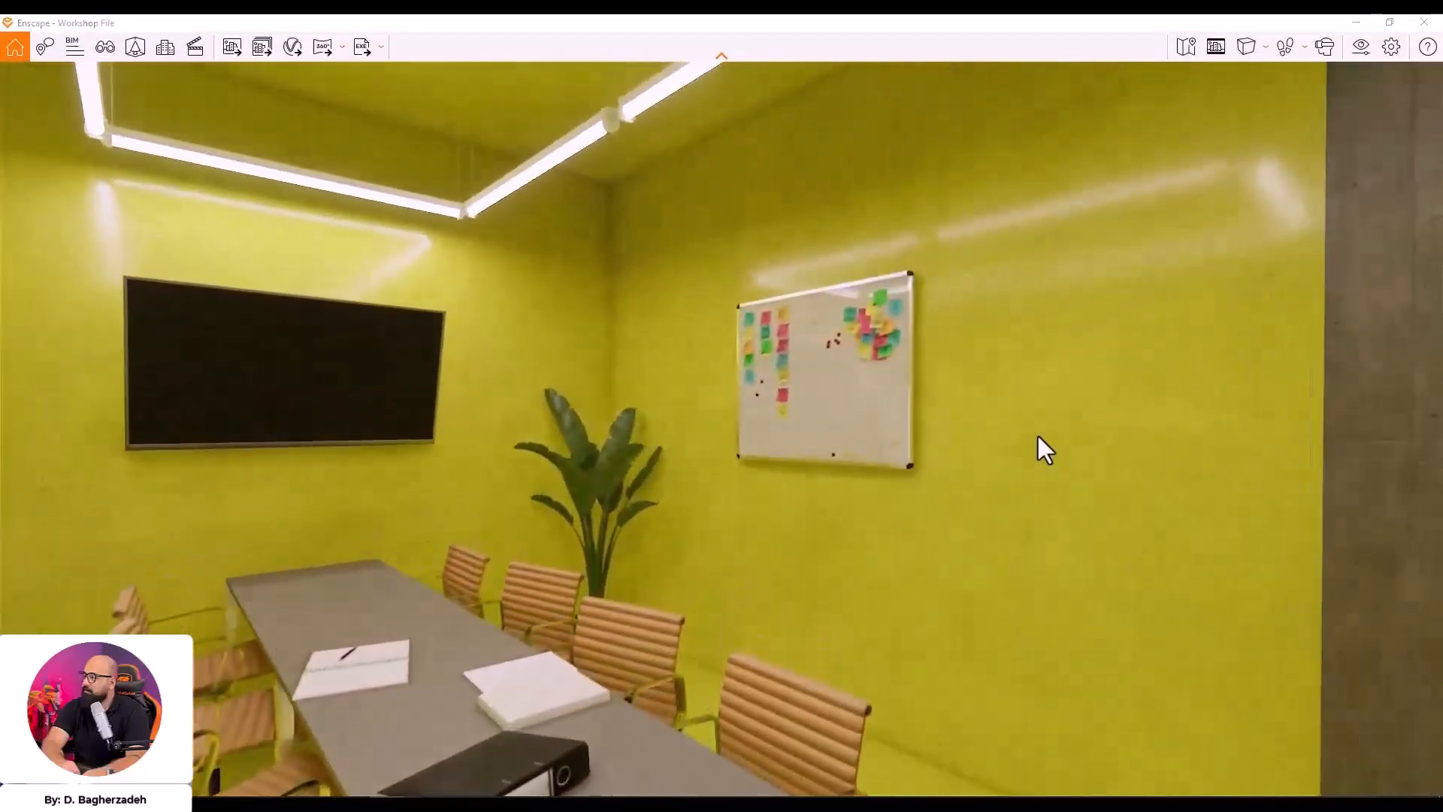
left_click_drag(1039, 436, 724, 334)
key("d")
key("s")
key("a")
key("d")
key("s")
mouse_move(732, 544)
left_mouse_down()
mouse_move(733, 572)
mouse_move(793, 583)
mouse_move(774, 577)
mouse_move(778, 560)
mouse_move(720, 539)
left_mouse_up()
key("s")
key("a")
key("a")
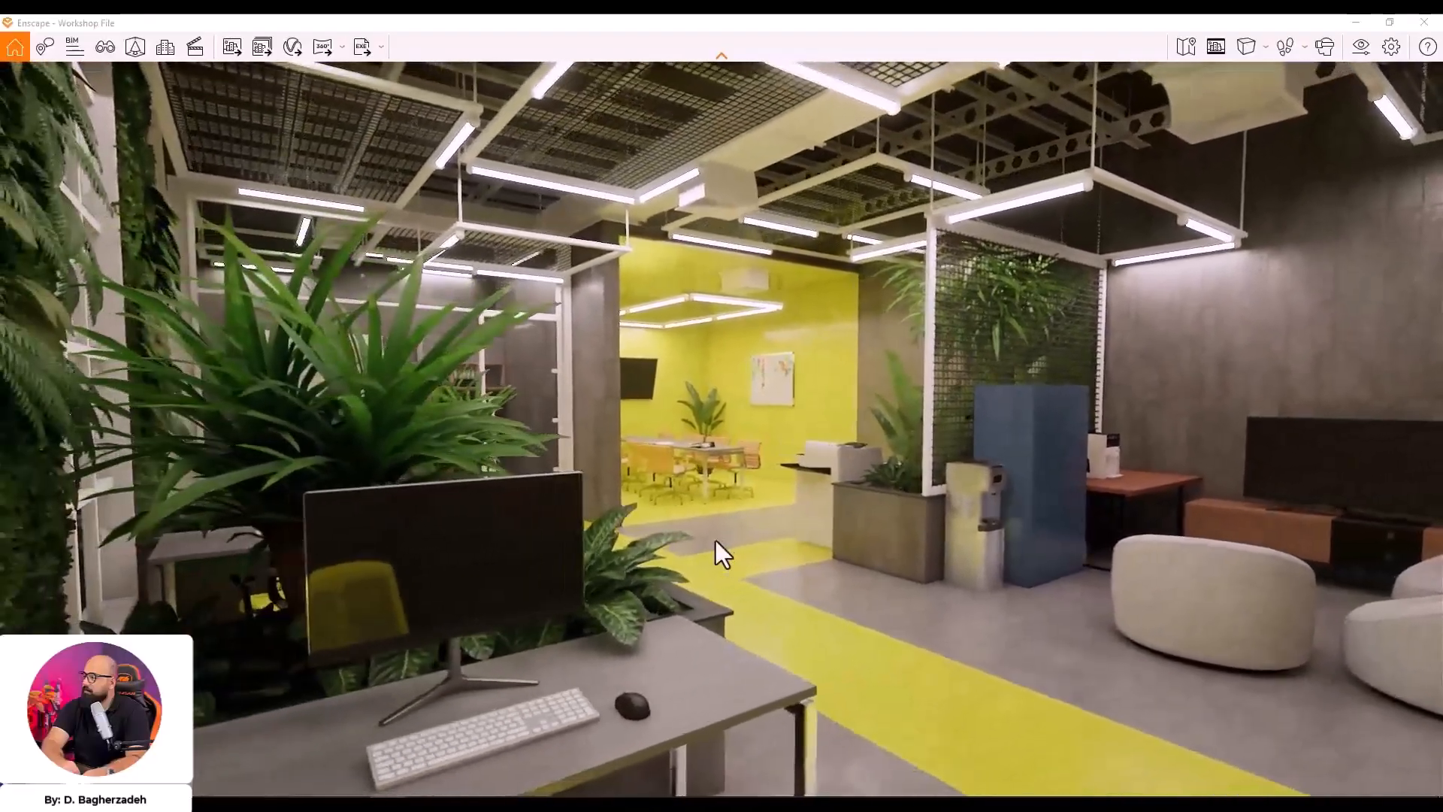
Turn on the safe frame and compose a shot over the workstation toward the meeting room with a 56° horizontal field of view
left_click(1217, 48)
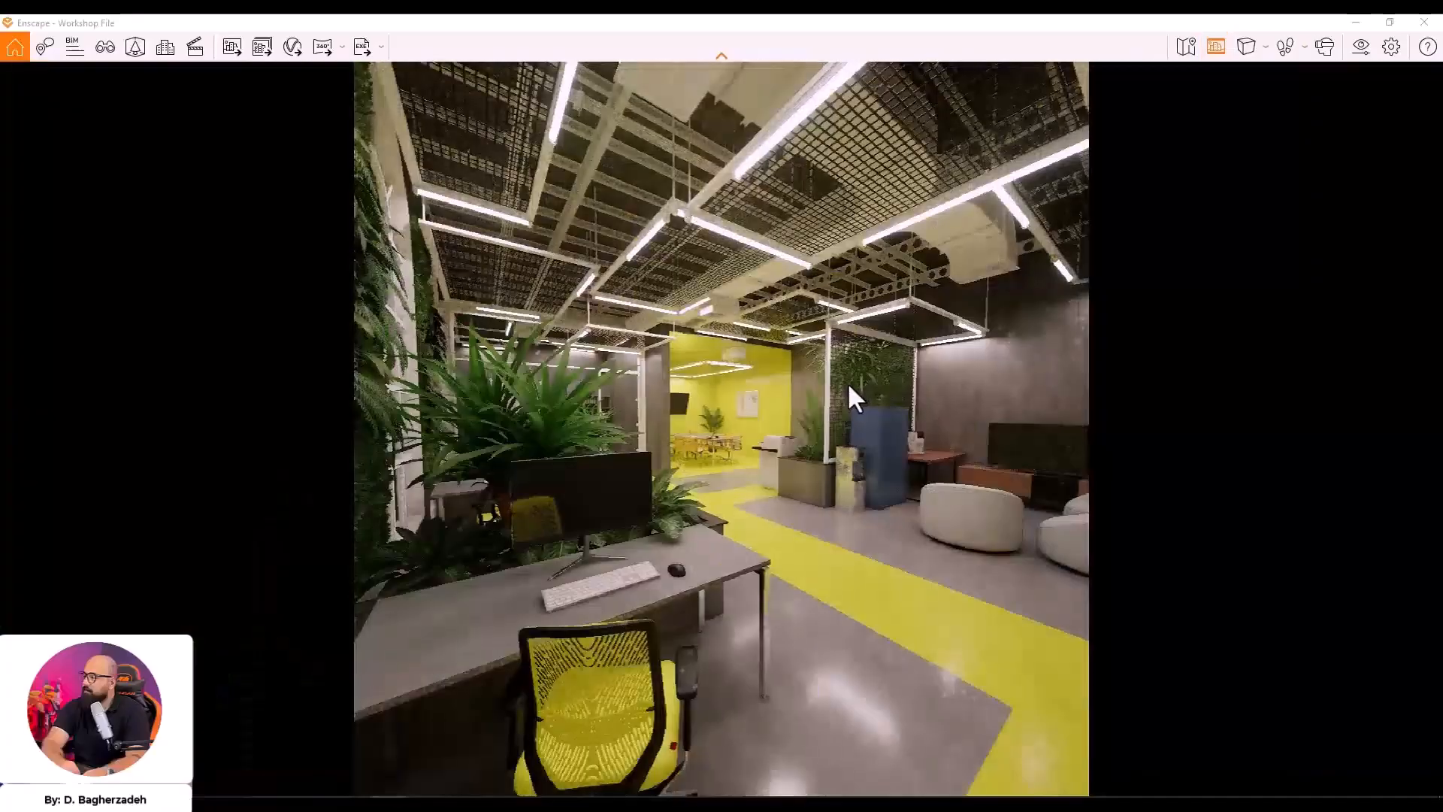
left_click(1357, 47)
left_click_drag(829, 492, 422, 172)
left_click(278, 232)
left_click_drag(522, 512, 411, 490)
left_click_drag(547, 179, 1286, 374)
left_click_drag(531, 515, 571, 662)
key("s")
key("q")
key("e")
left_click_drag(706, 439, 664, 477)
key("w")
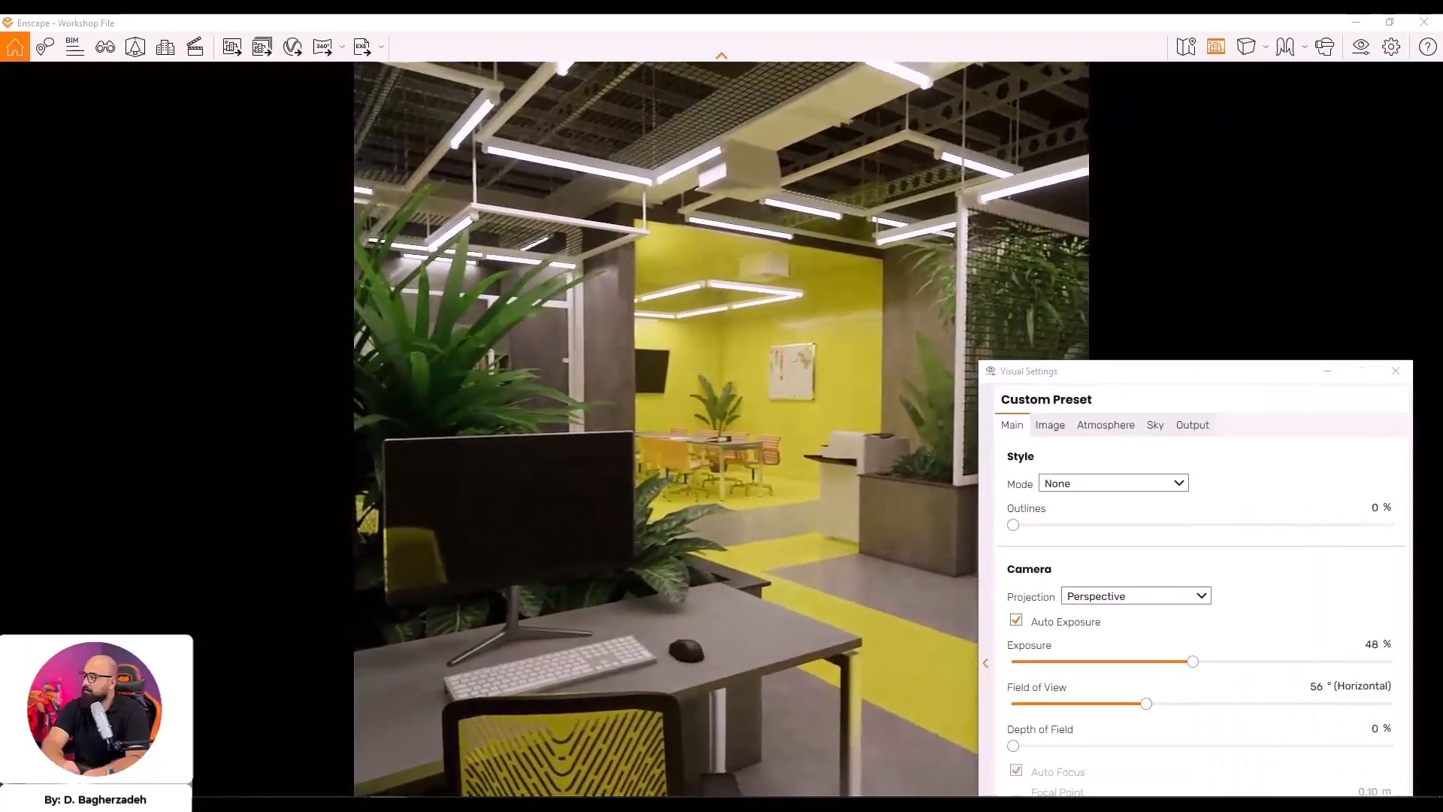
Set depth of field to 12 %, bloom to 21 %, chromatic aberration to 100 % and lens flare to 99 %
left_click_drag(1135, 375, 249, 97)
left_click_drag(129, 466, 173, 471)
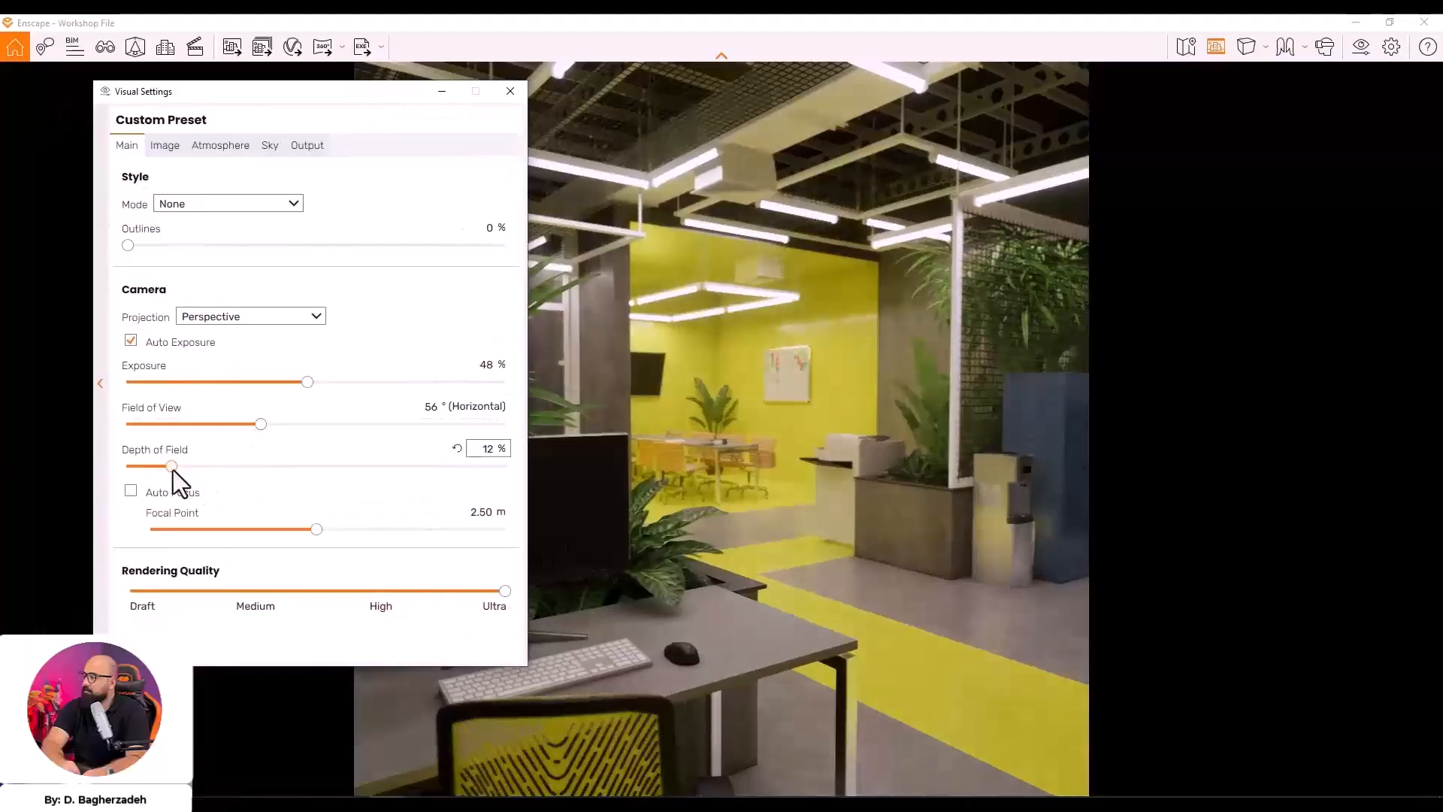
left_click(164, 146)
left_click_drag(202, 544, 209, 544)
left_click_drag(127, 628, 188, 629)
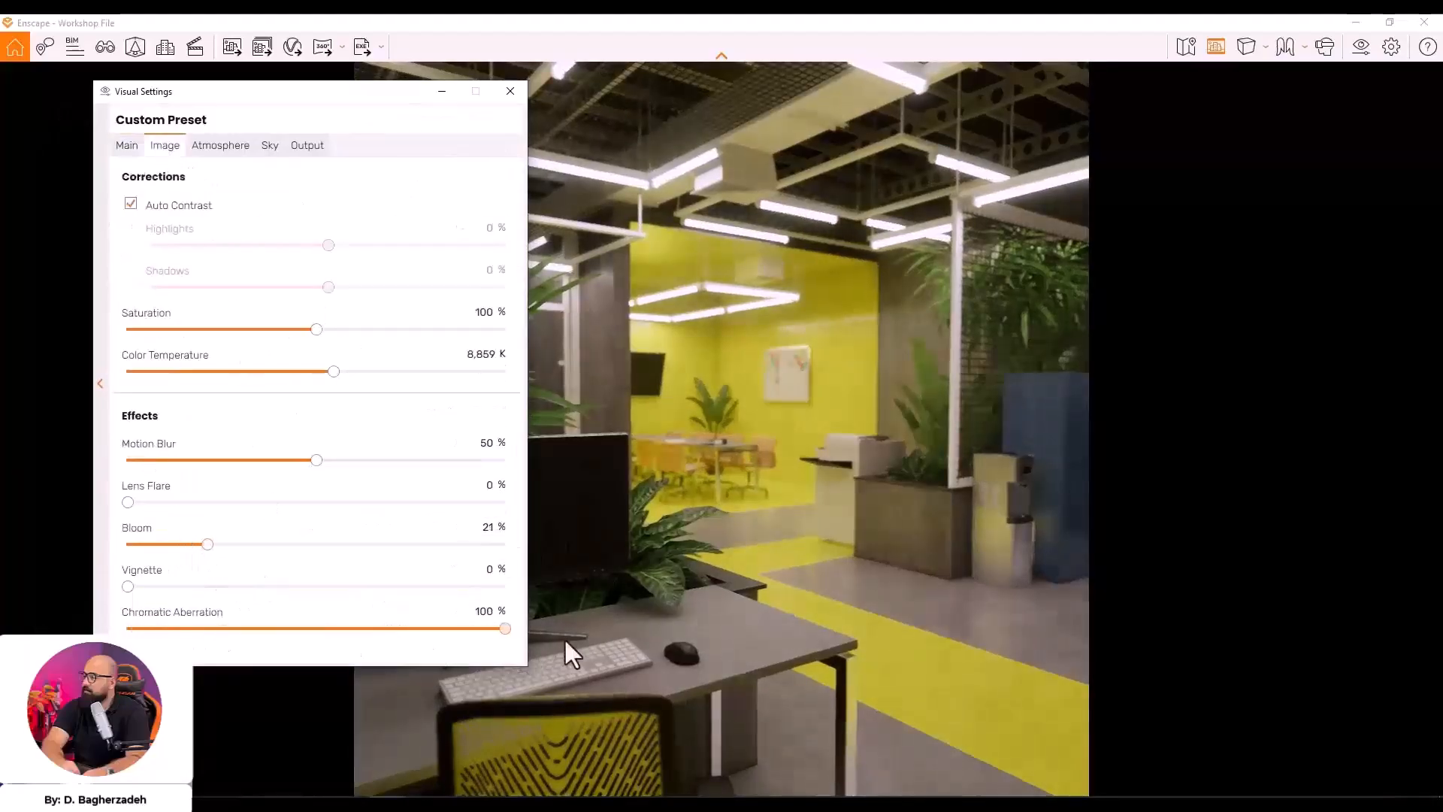
left_click_drag(321, 85, 379, 113)
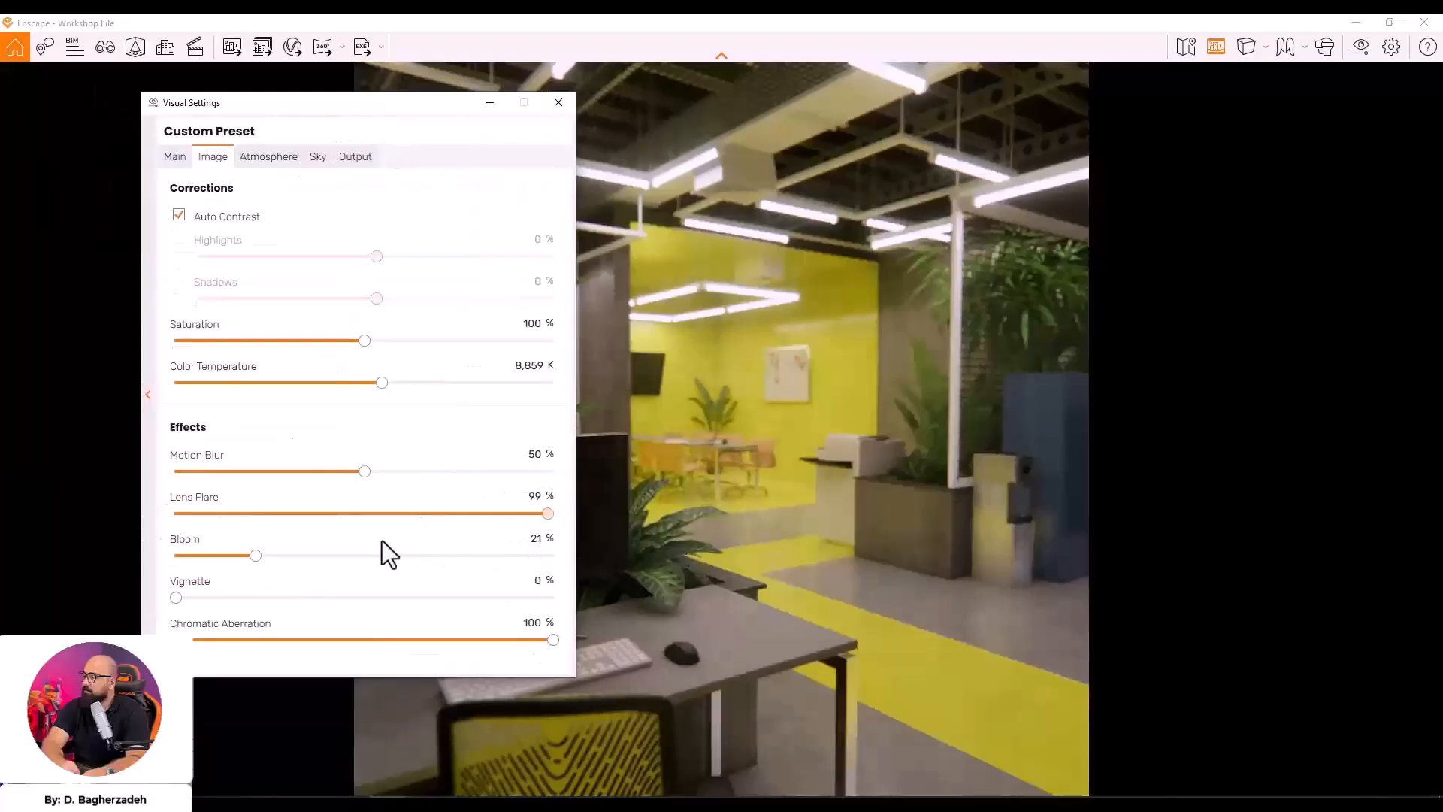
Set the camera exposure to 51 % and move the visual settings window clear of the framed shot
left_click(174, 157)
left_click_drag(358, 393, 341, 391)
left_click(244, 159)
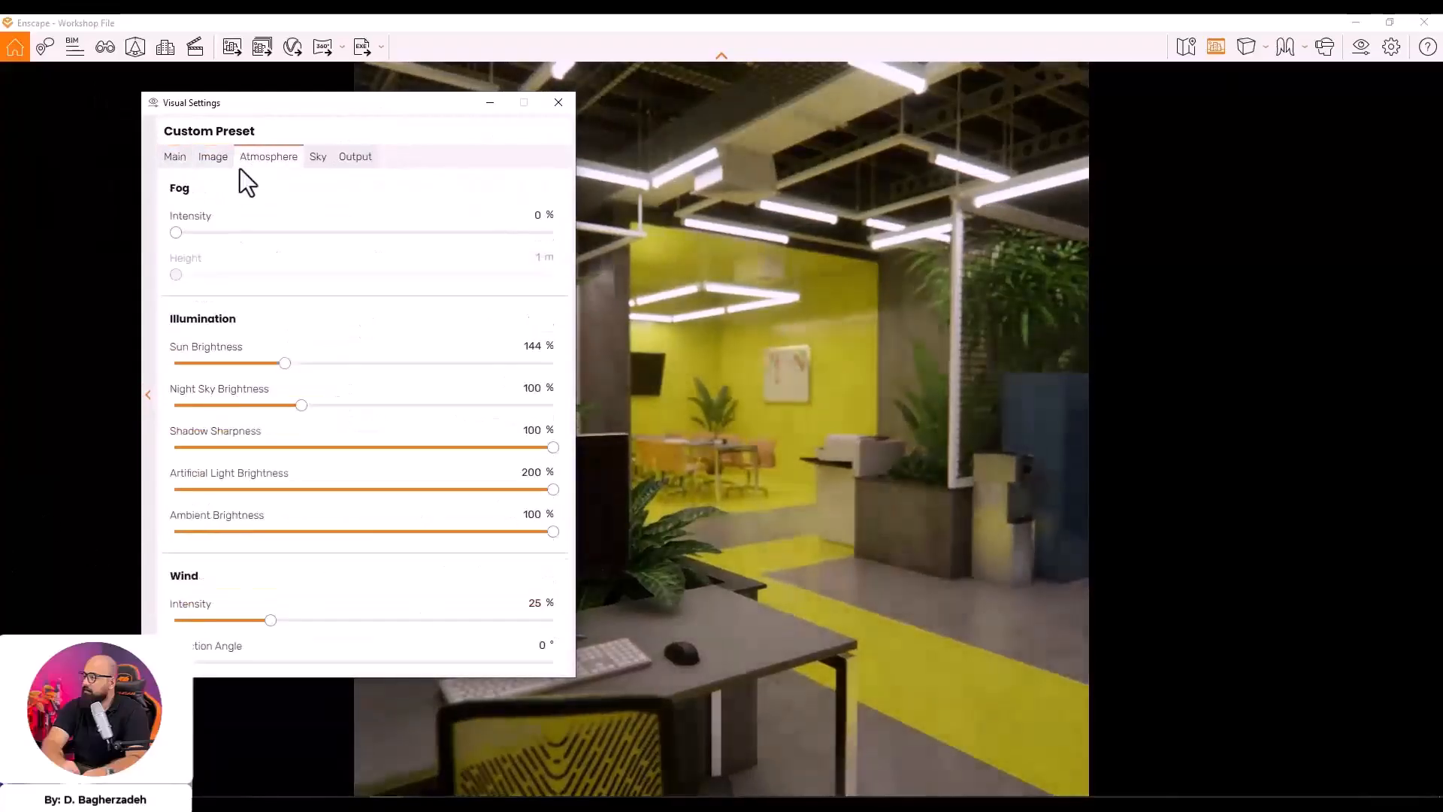
left_click(211, 159)
left_click_drag(354, 103, 146, 53)
left_click(64, 102)
left_click_drag(232, 340, 258, 341)
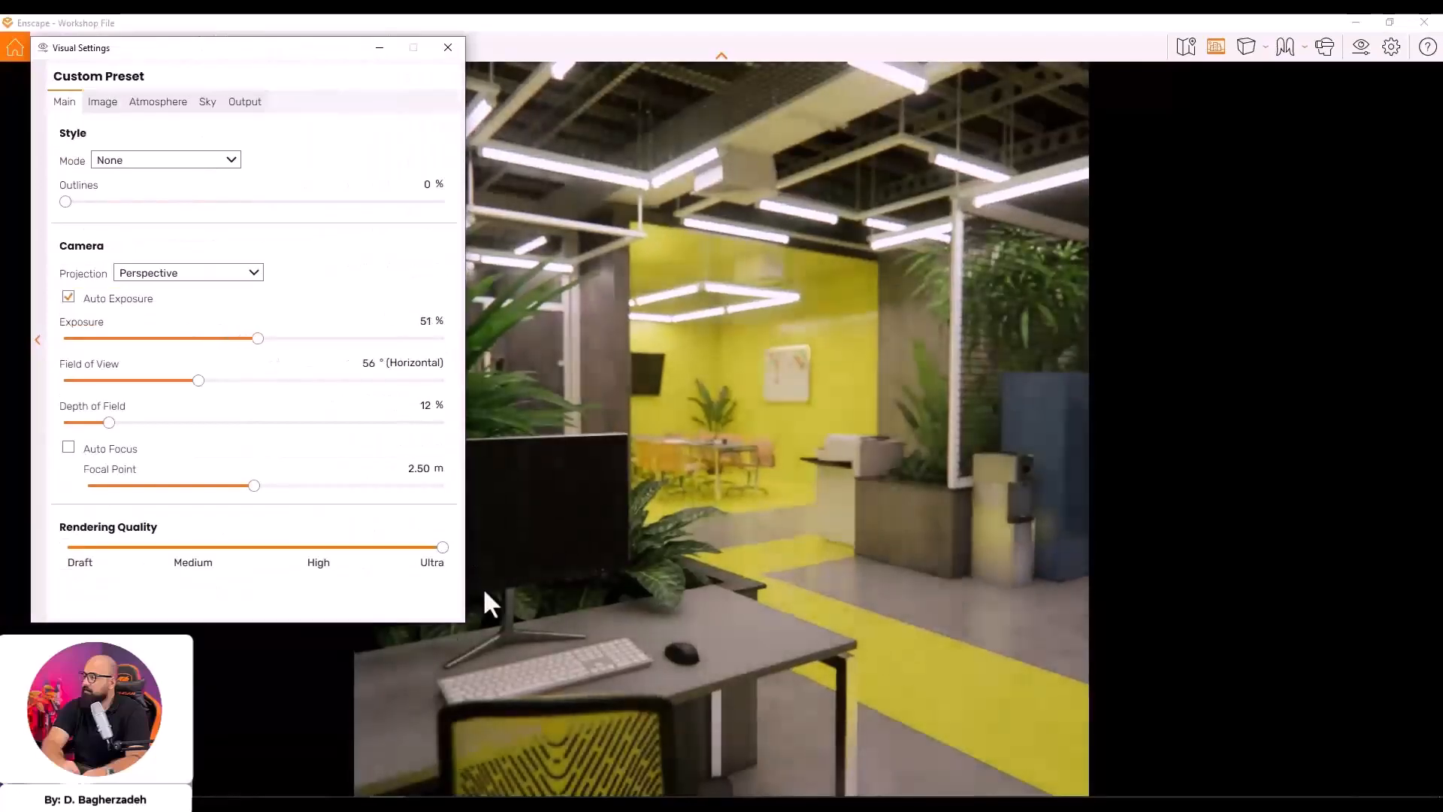
left_click_drag(294, 49, 137, 139)
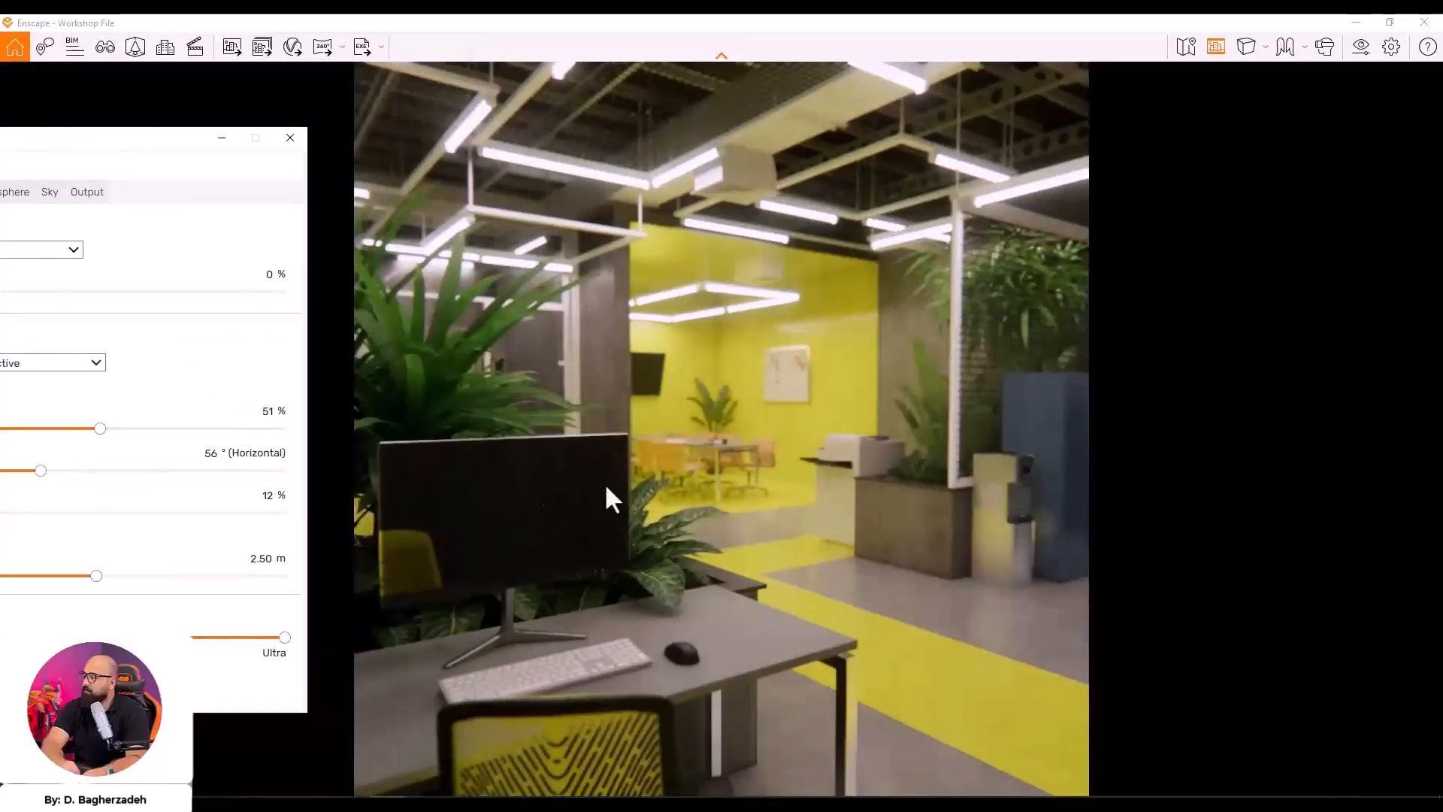
key("F11")
double_click(335, 168)
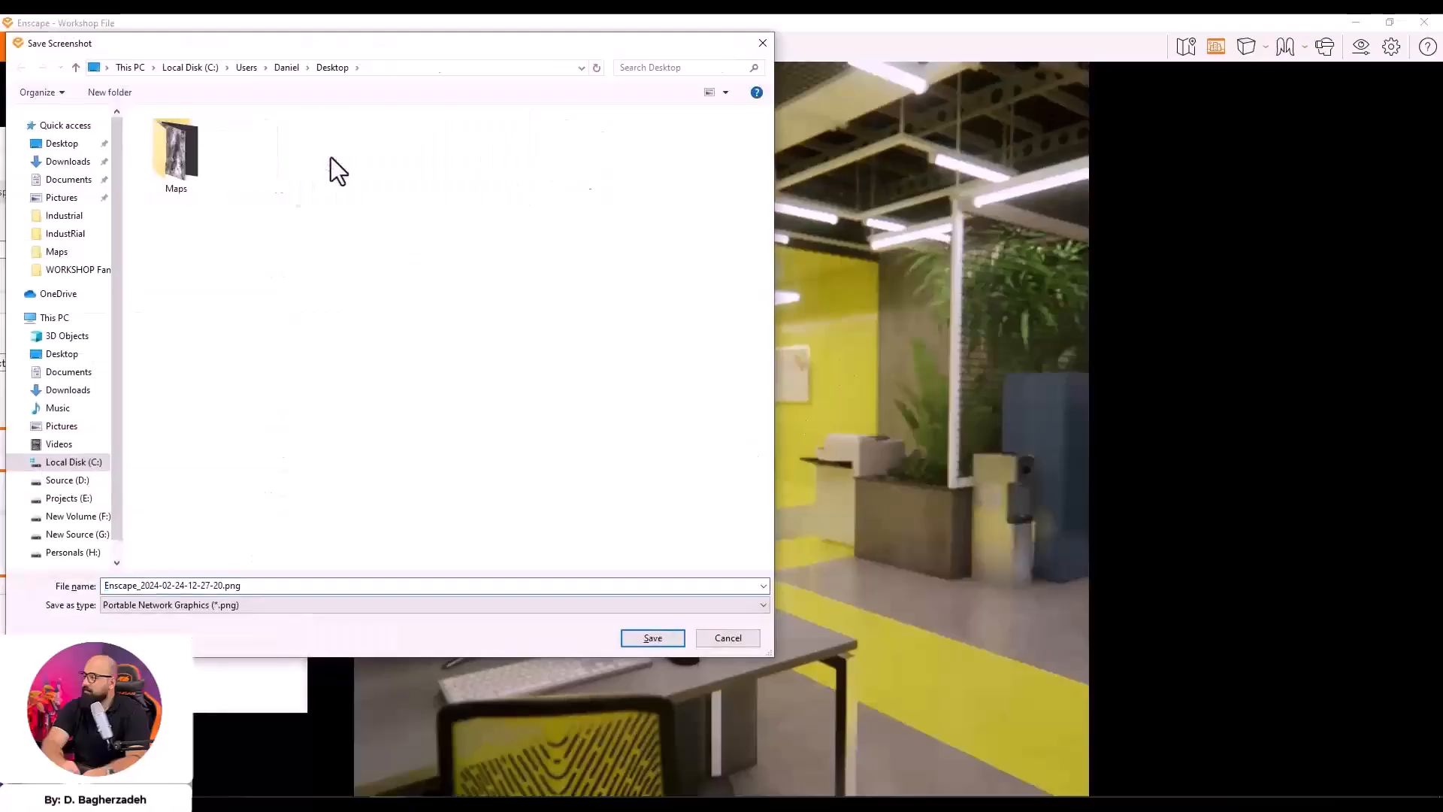
left_click(639, 637)
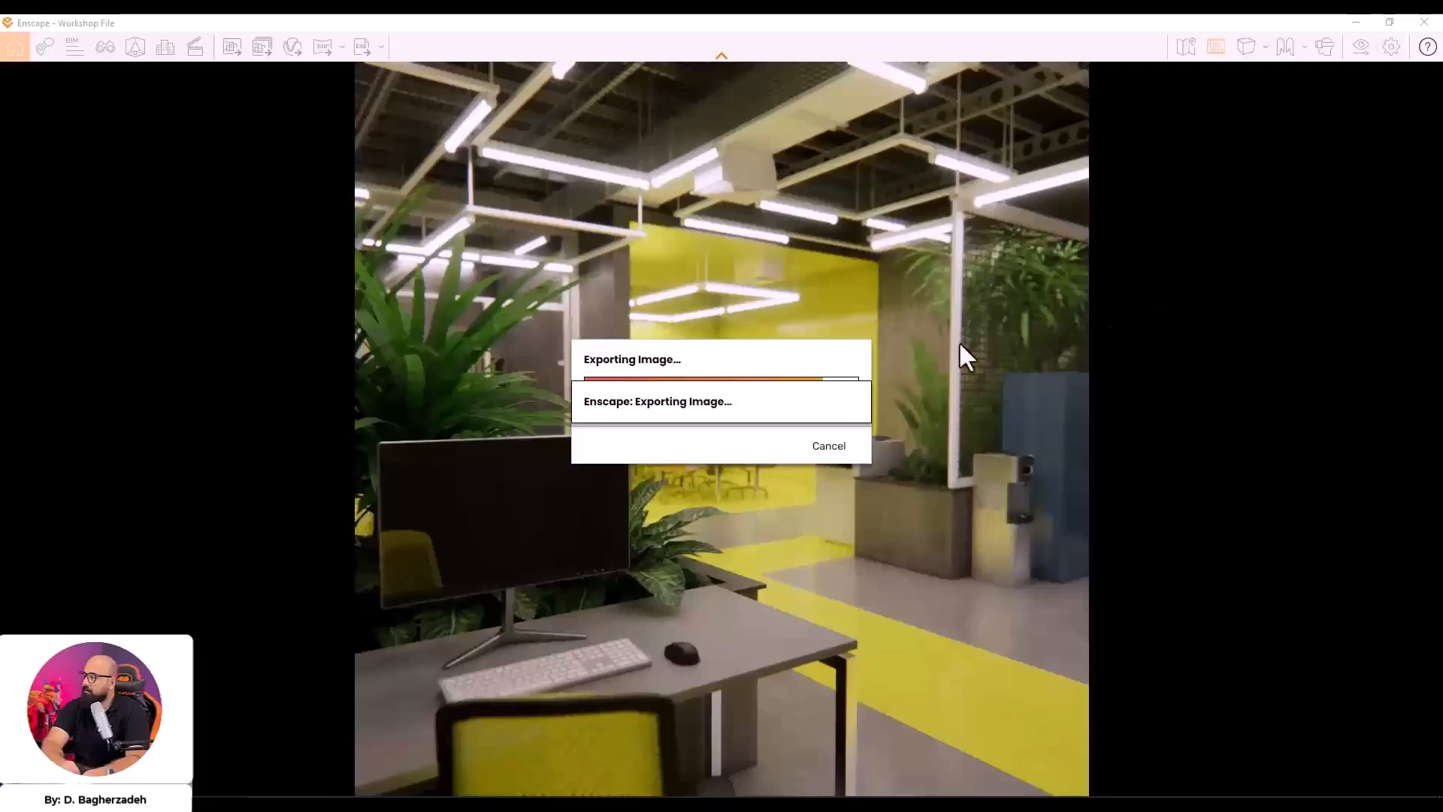
Open the exported PNG from the WORKSHOP Family folder to review it, and return to the Enscape render window
key("alt+Tab")
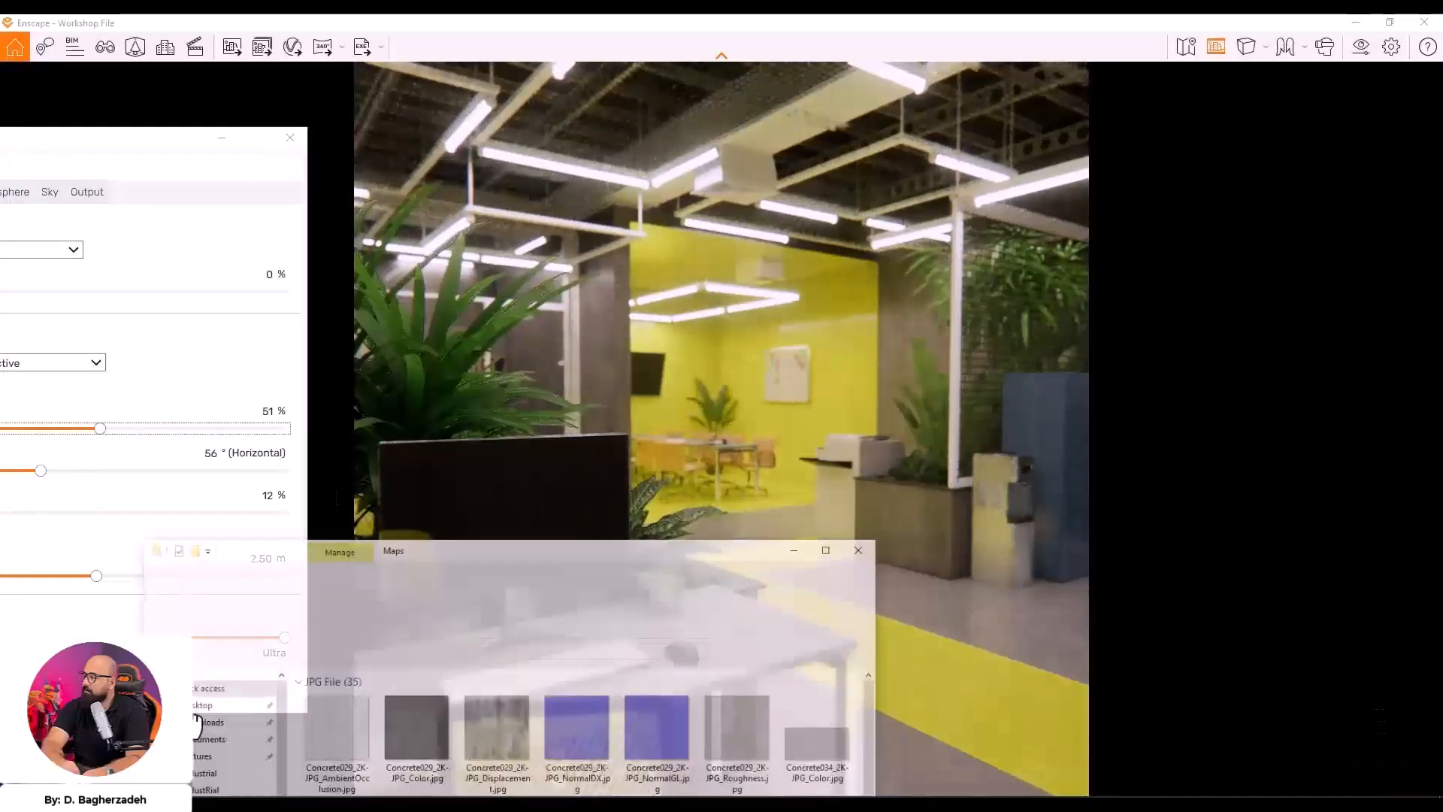
left_click_drag(564, 530, 582, 190)
key("alt+Left")
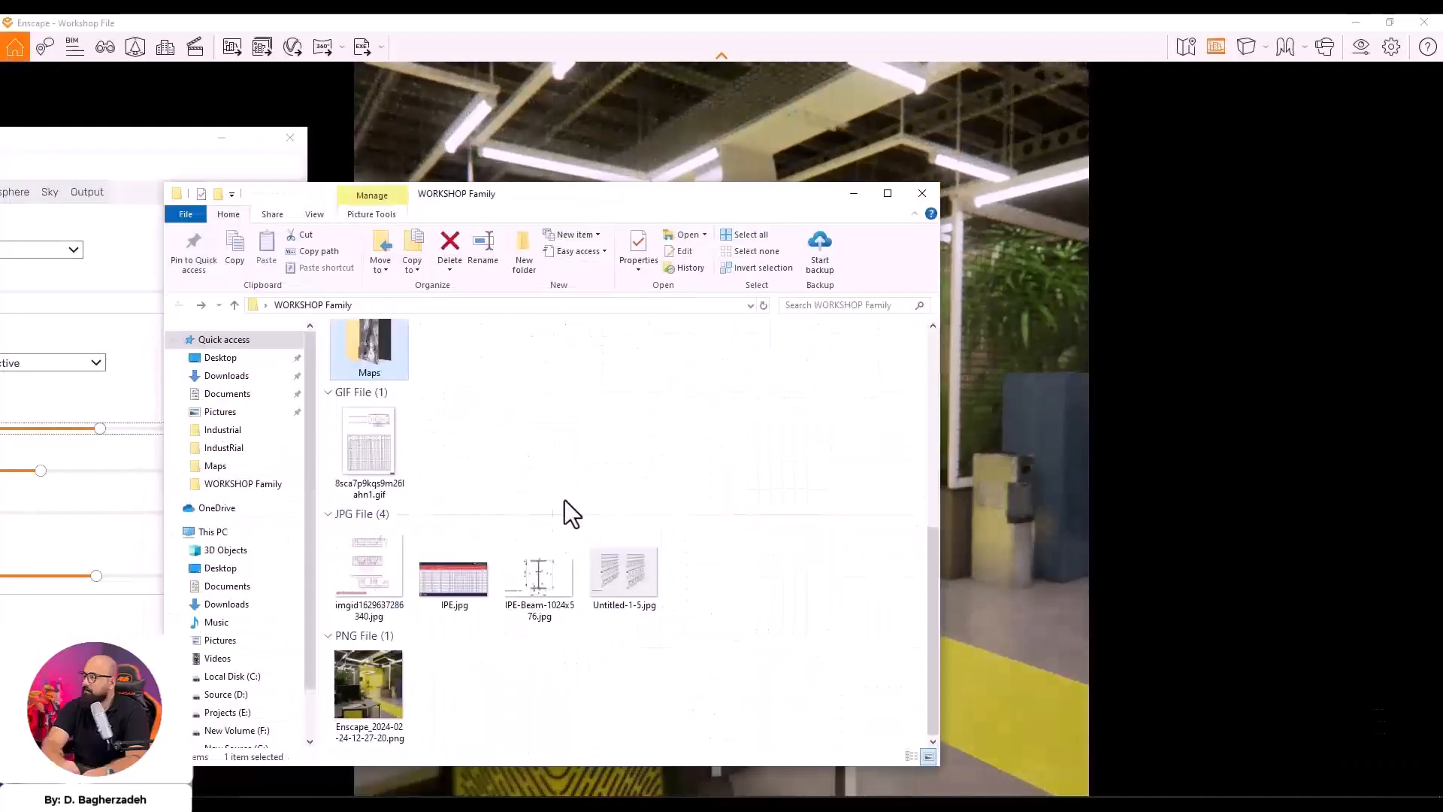
double_click(389, 682)
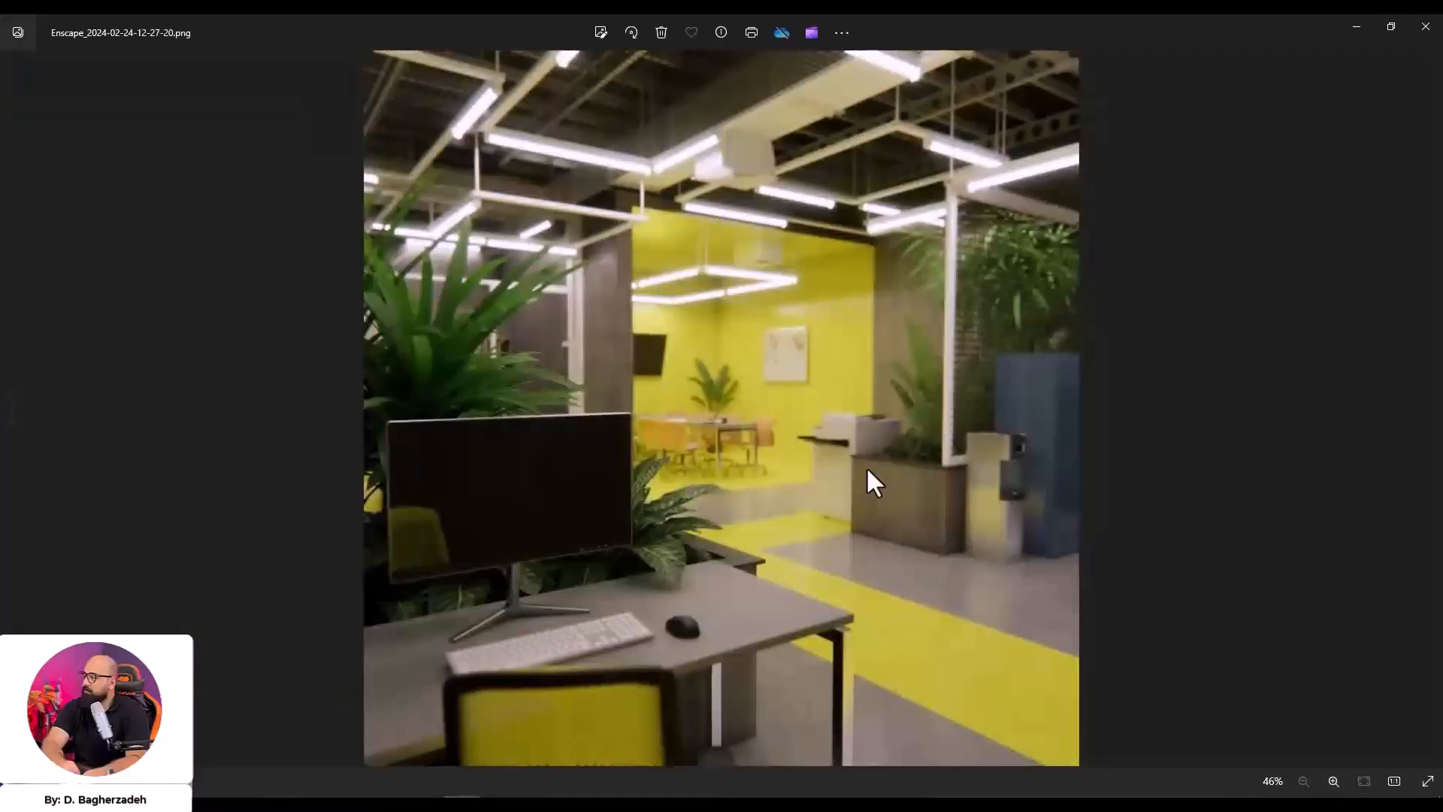
key("alt+Tab")
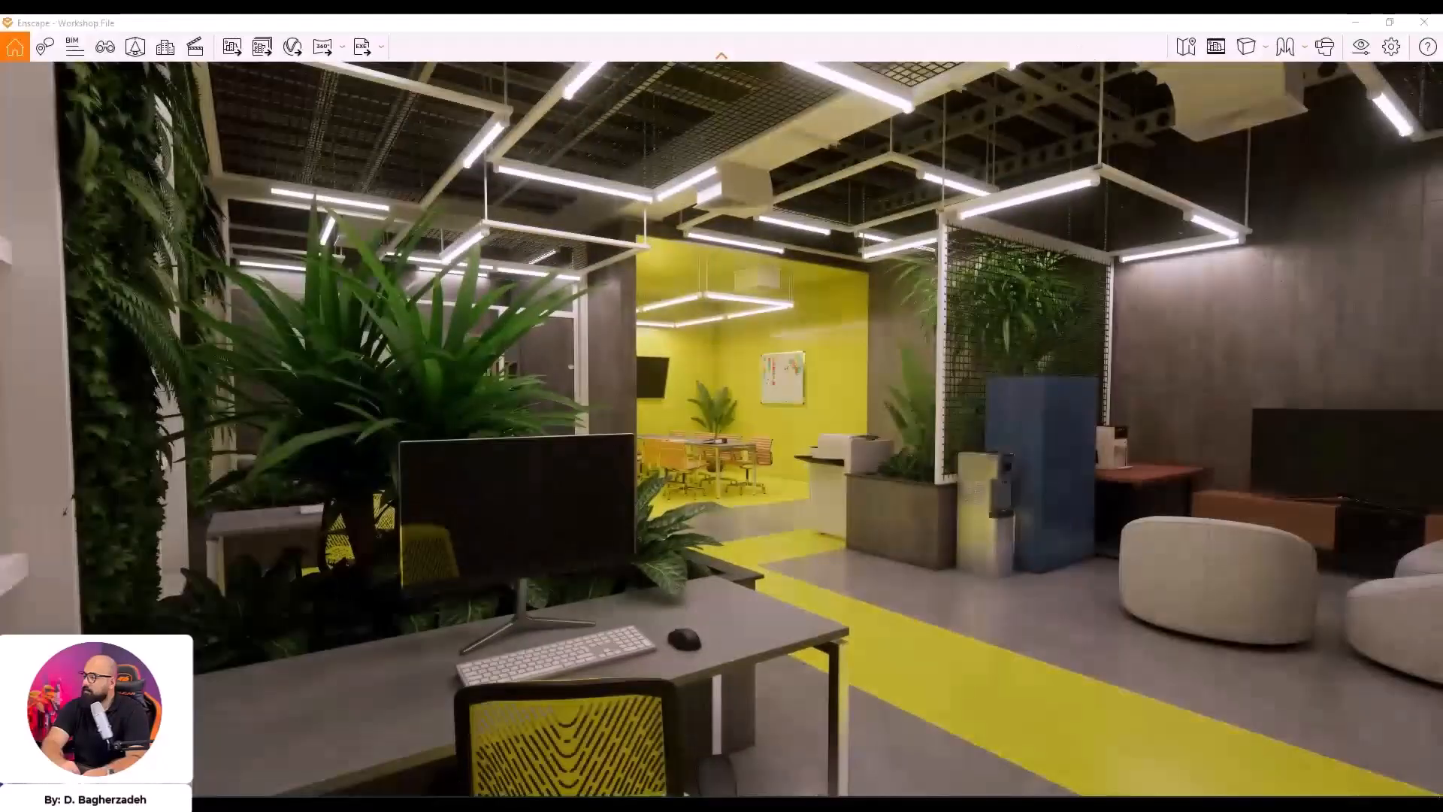
mouse_move(759, 403)
left_mouse_down()
mouse_move(1277, 406)
mouse_move(751, 403)
mouse_move(774, 398)
left_mouse_up()
key("space")
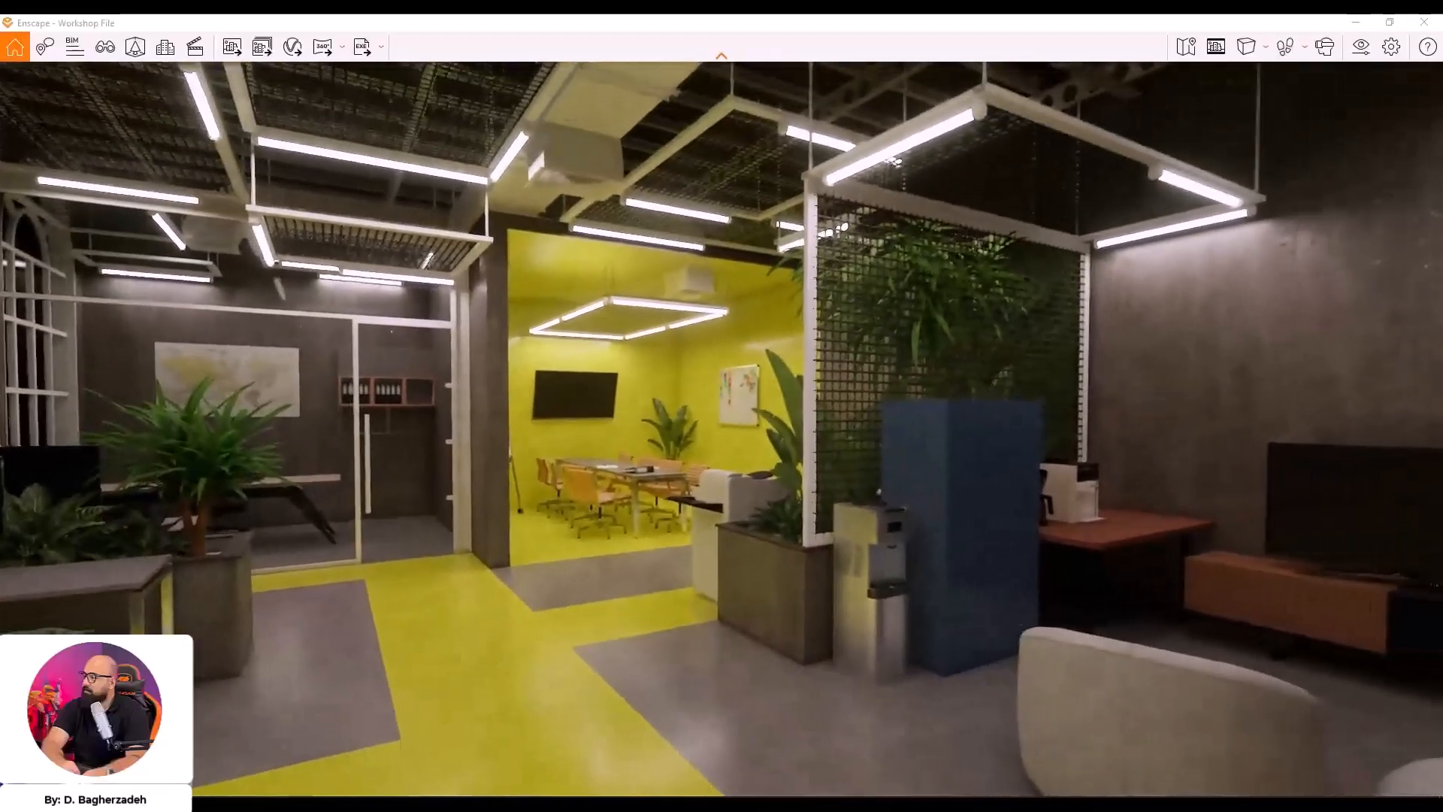
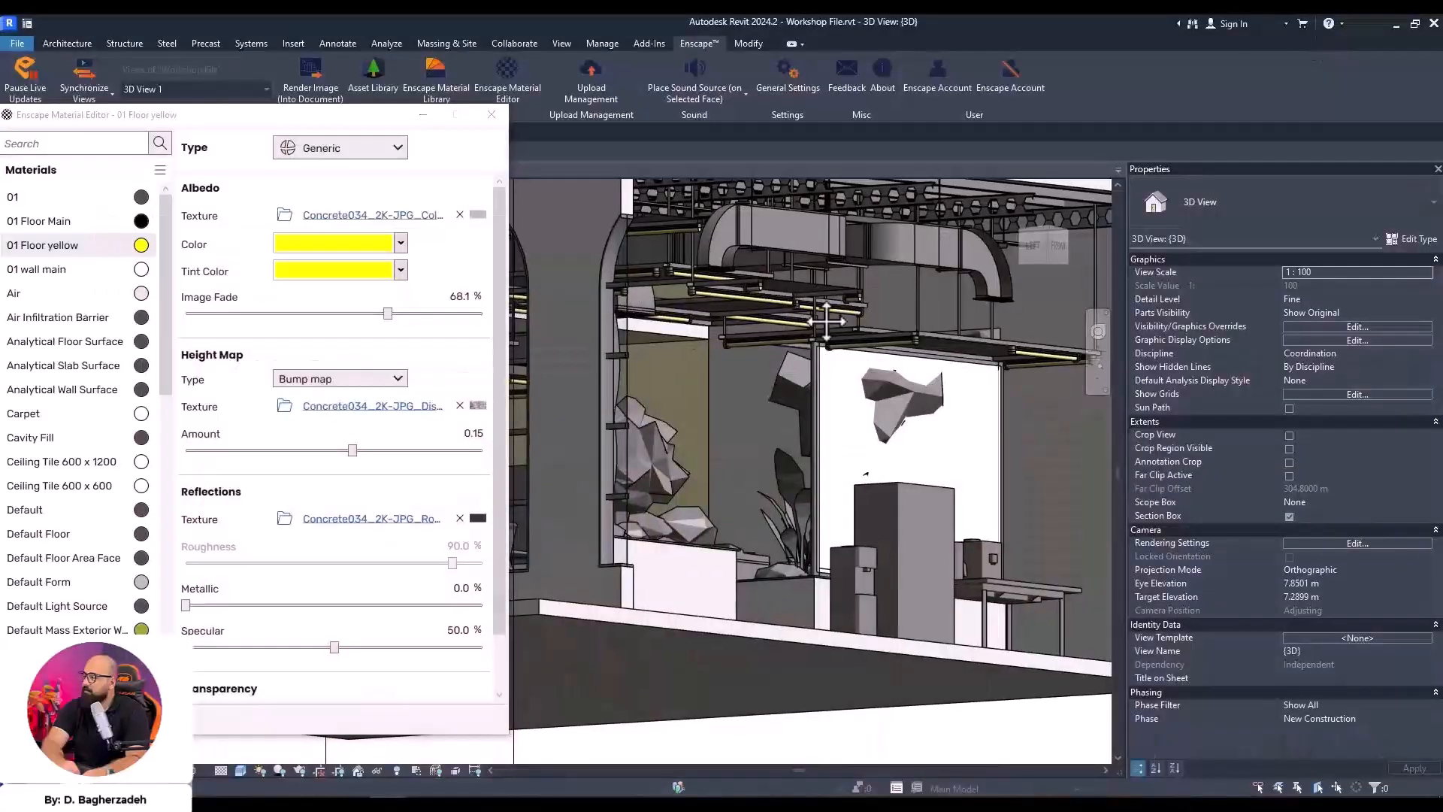
In the Revit 3D view, select a Tube Light fixture and set its type's body material to Damp-proofing
left_click(424, 115)
scroll(701, 286, "up", 5)
scroll(702, 284, "up", 2)
left_click(715, 263)
middle_click_drag(723, 342, 733, 411)
left_click(1413, 239)
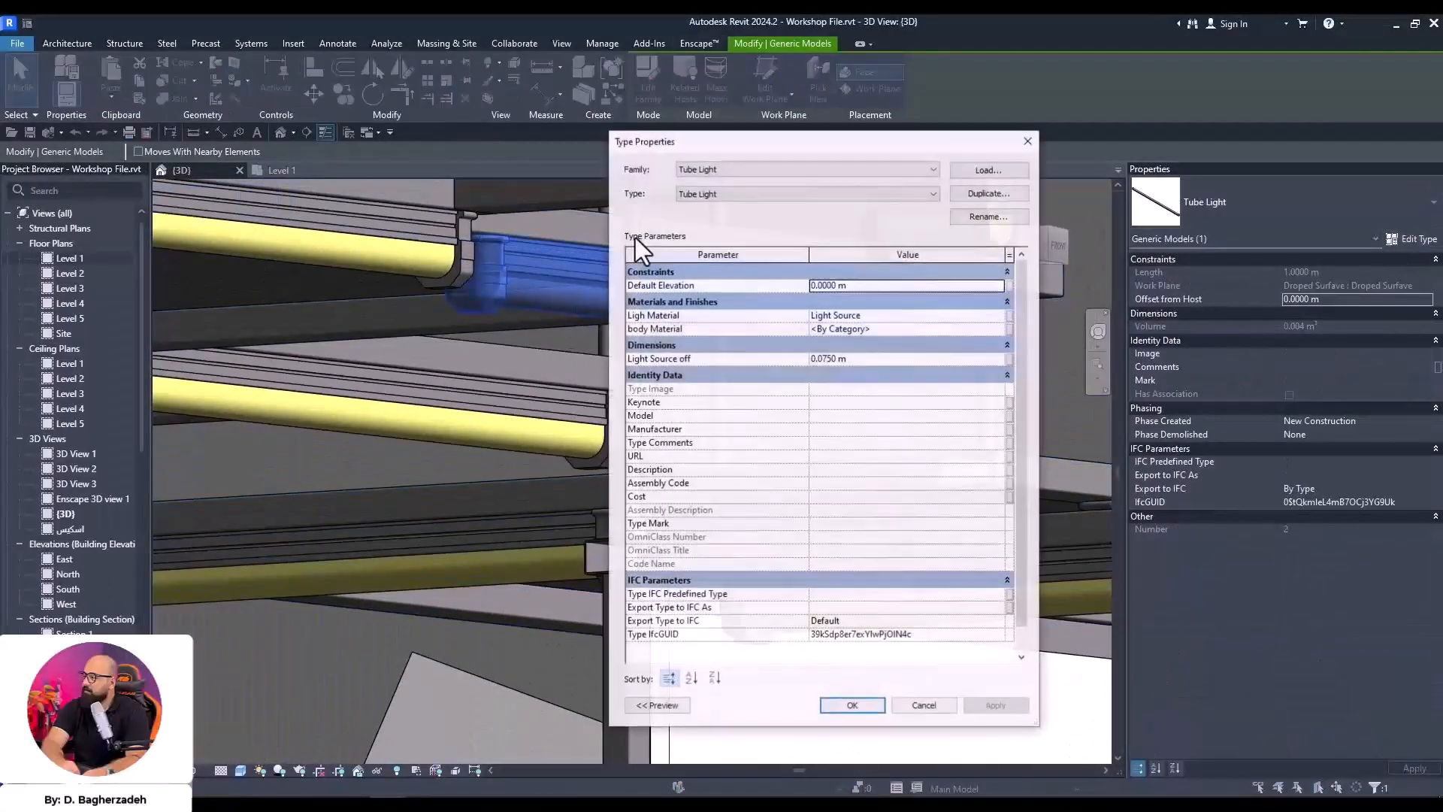
left_click(994, 328)
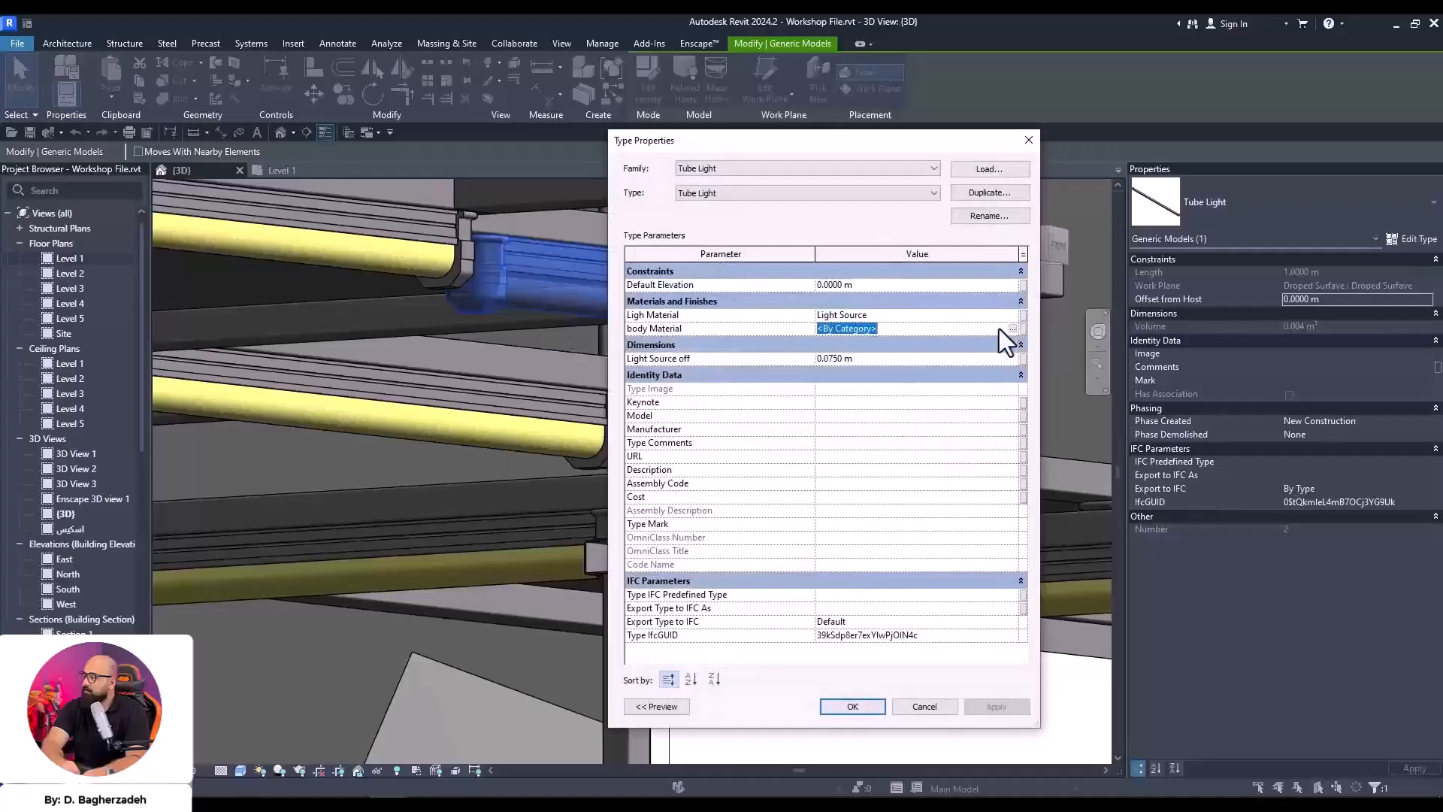
left_click(1008, 331)
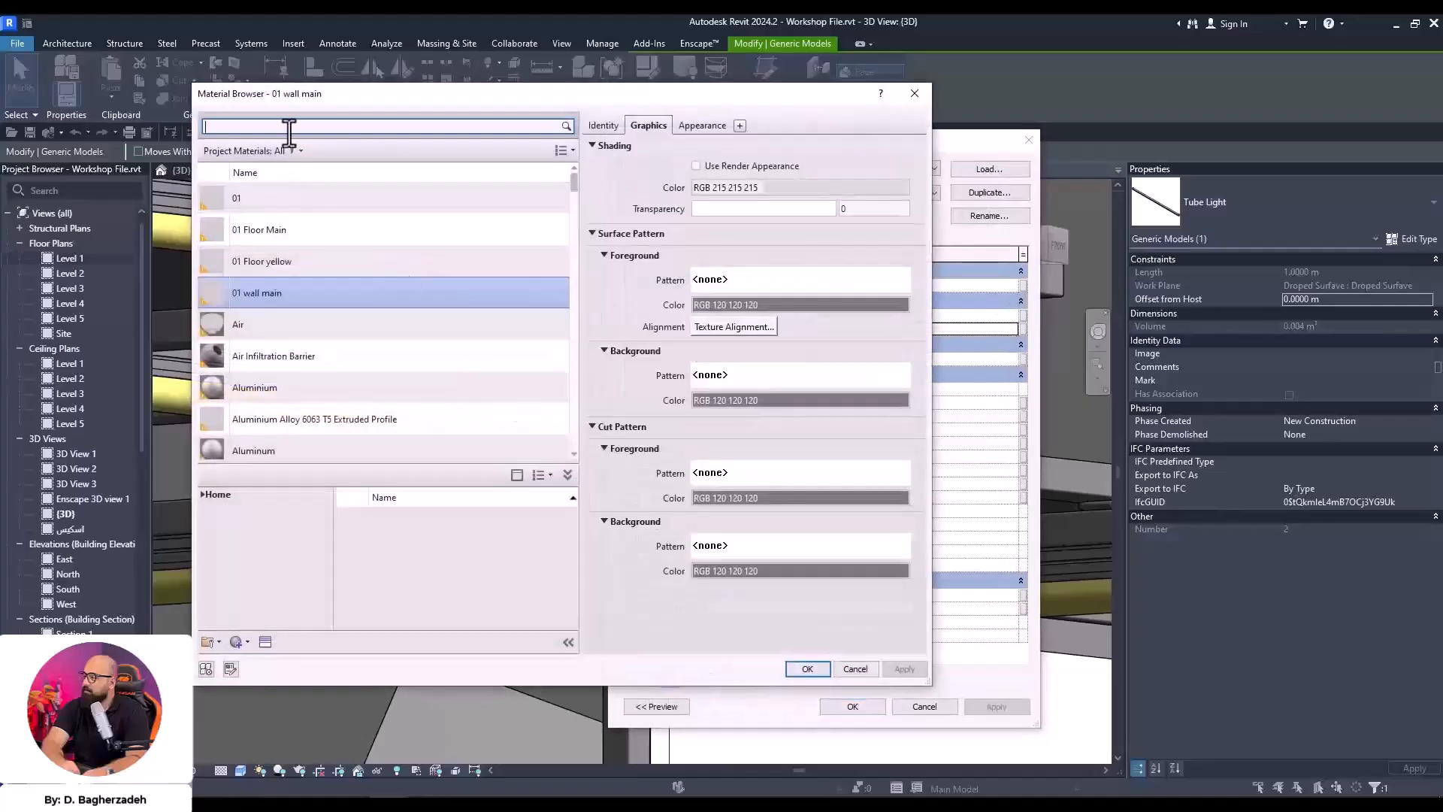
type("damp")
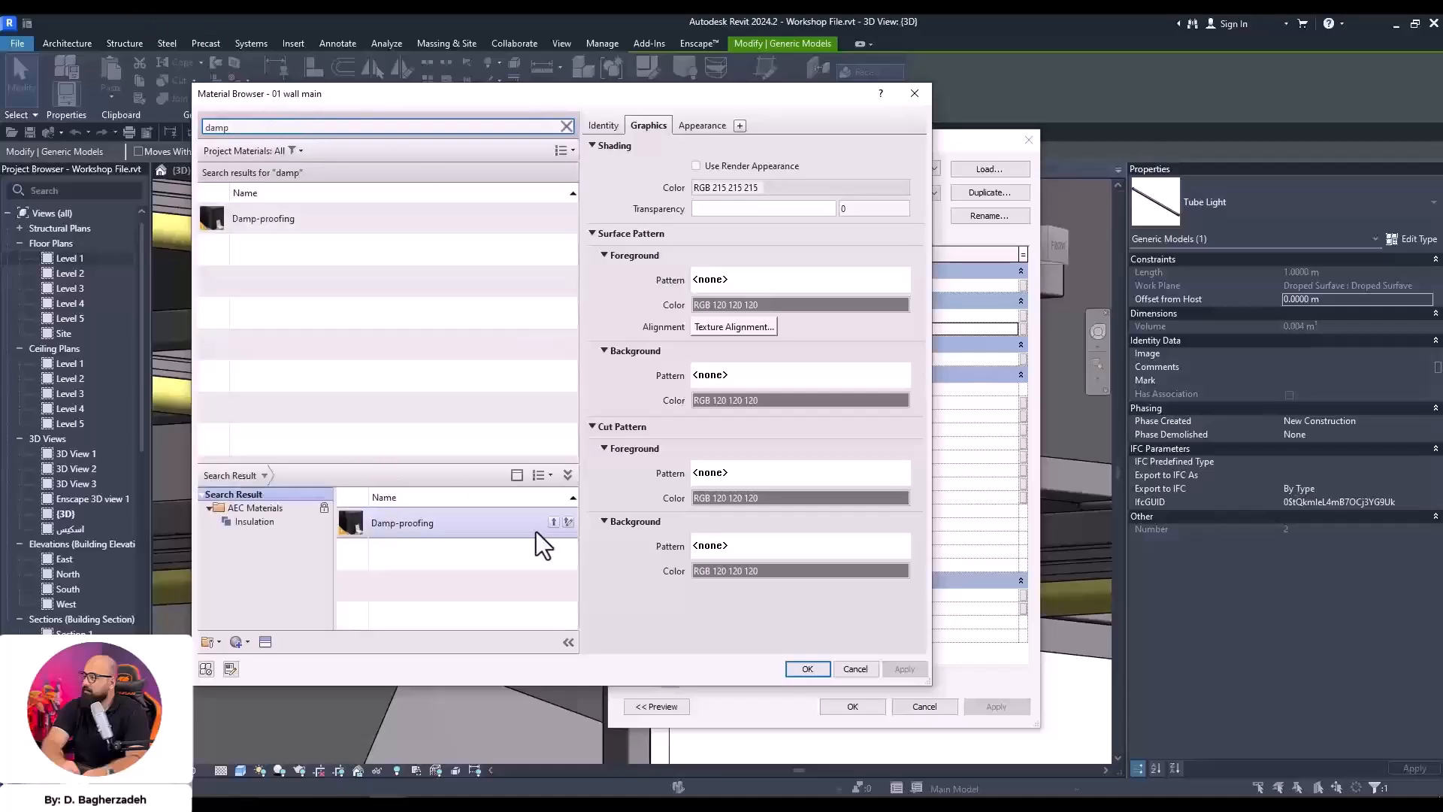
left_click(319, 215)
left_click(797, 669)
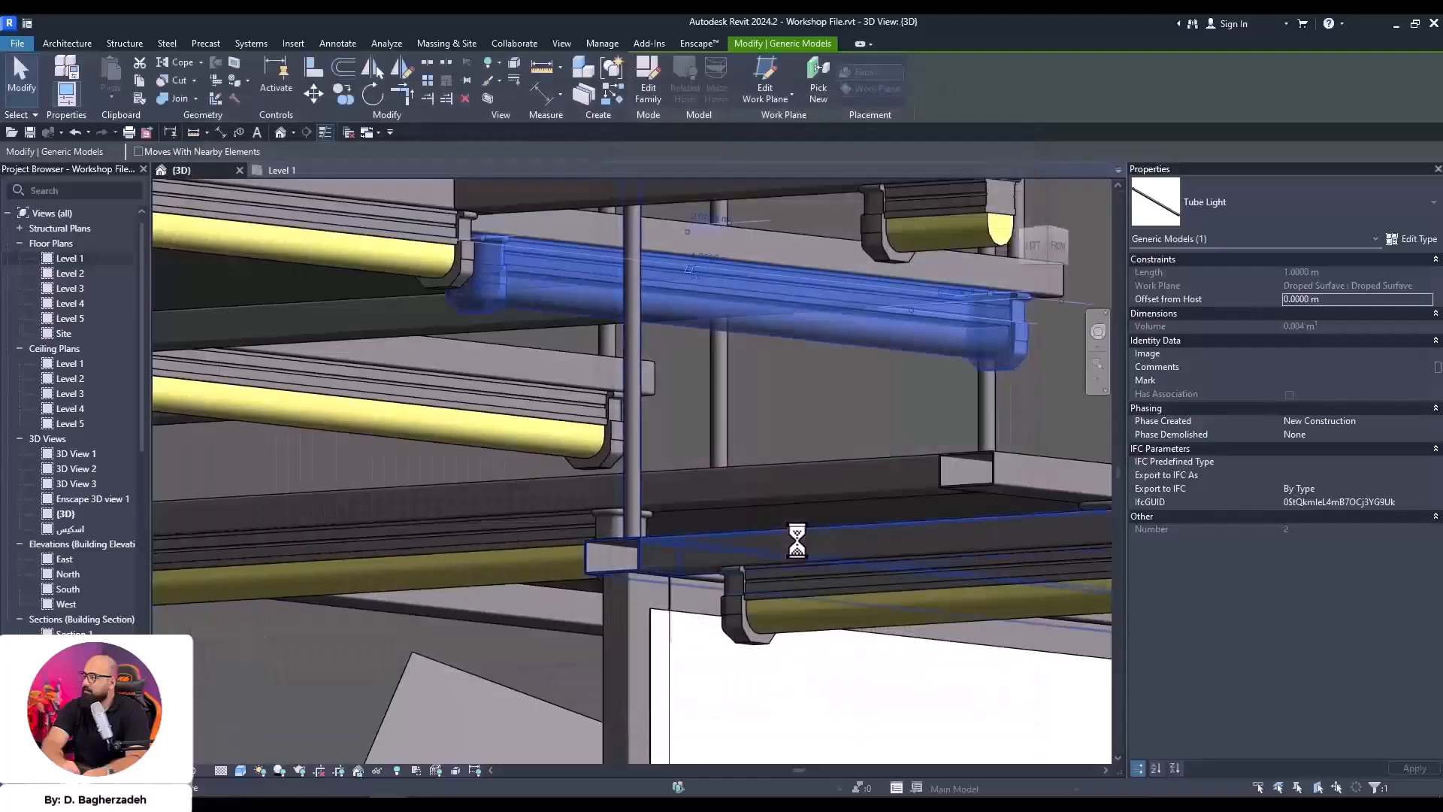
Switch to the Enscape render window and examine the light fixtures, lounge area and glazed private office
mouse_move(459, 784)
left_click(526, 740)
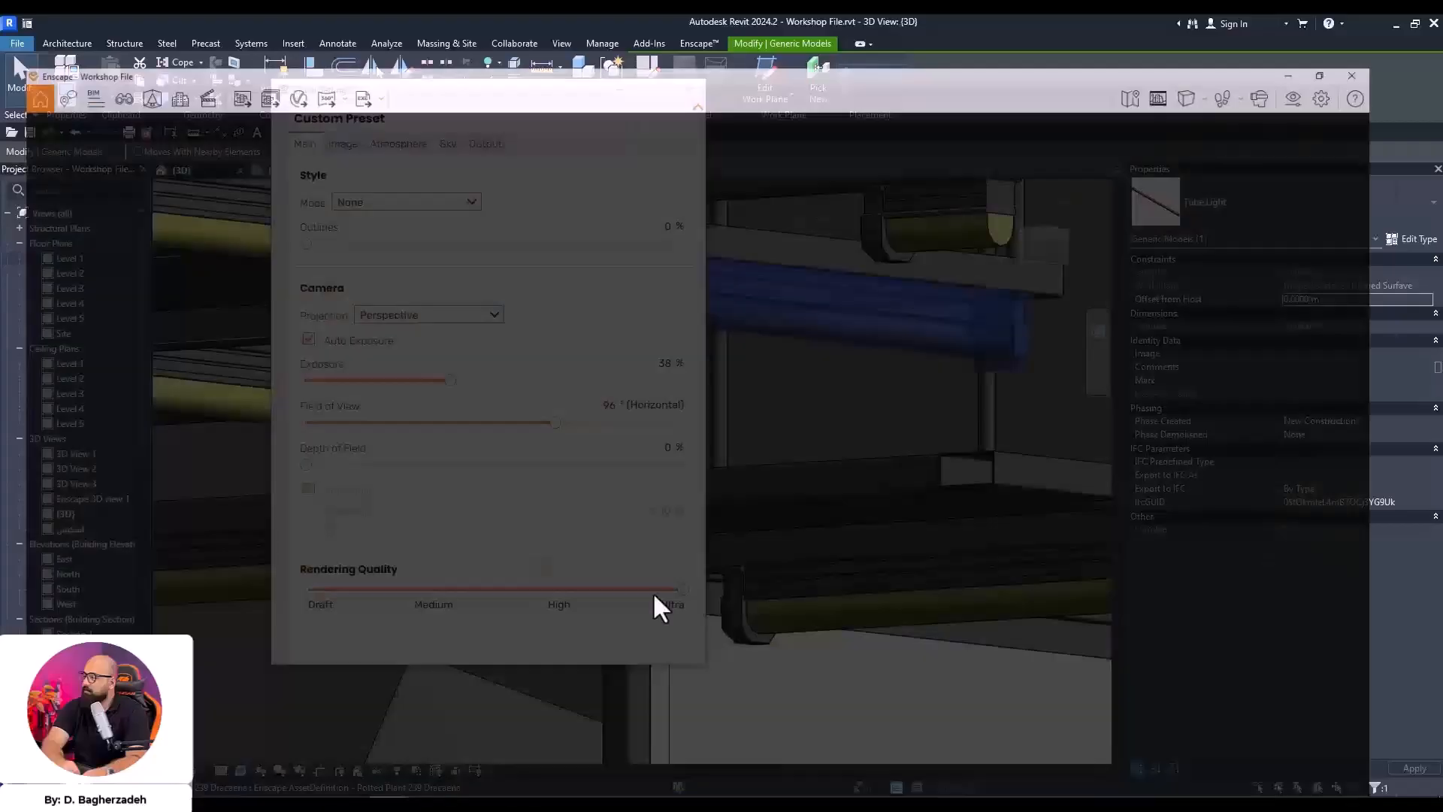
left_click(688, 89)
left_click_drag(733, 400, 1115, 467)
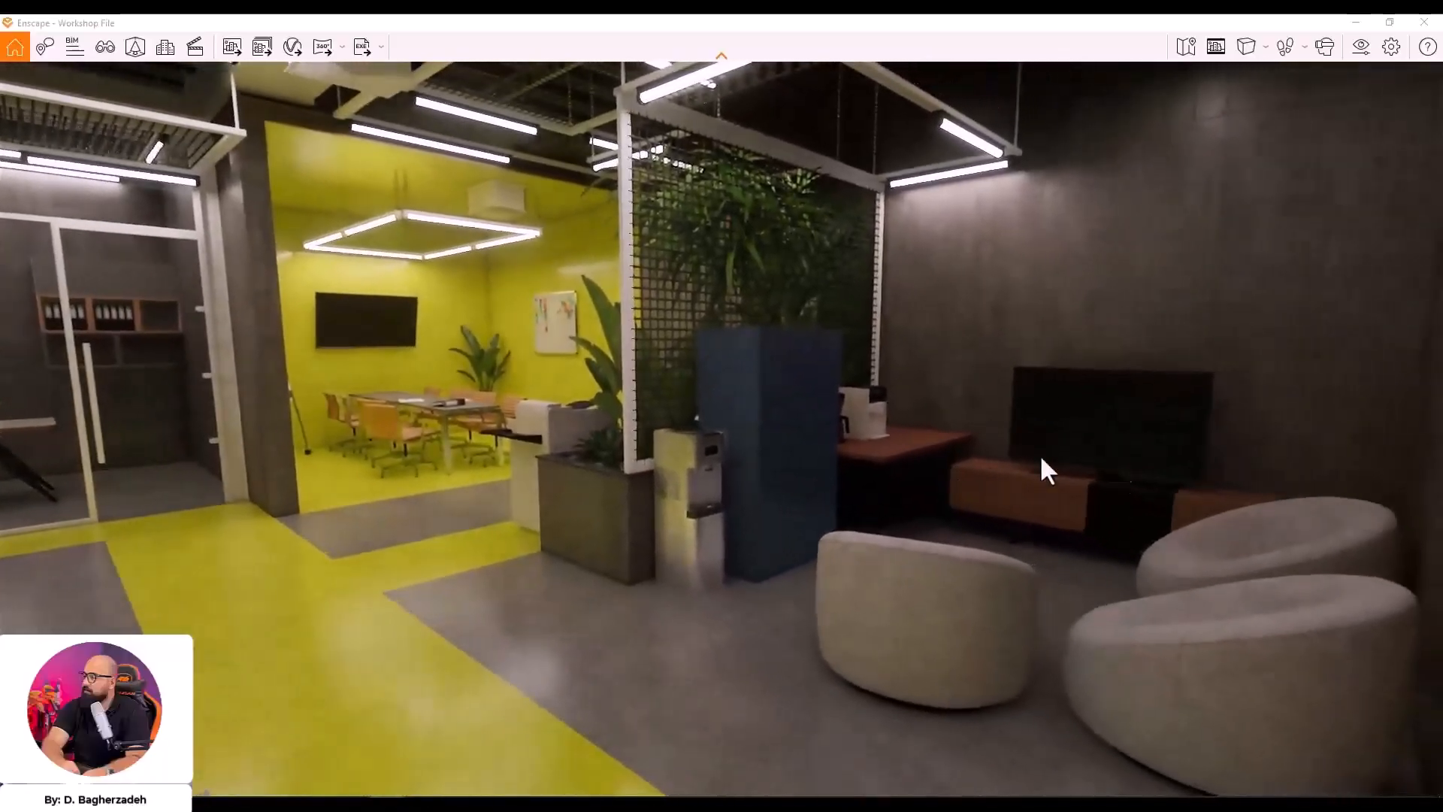
left_click_drag(1126, 684, 980, 625)
key("w")
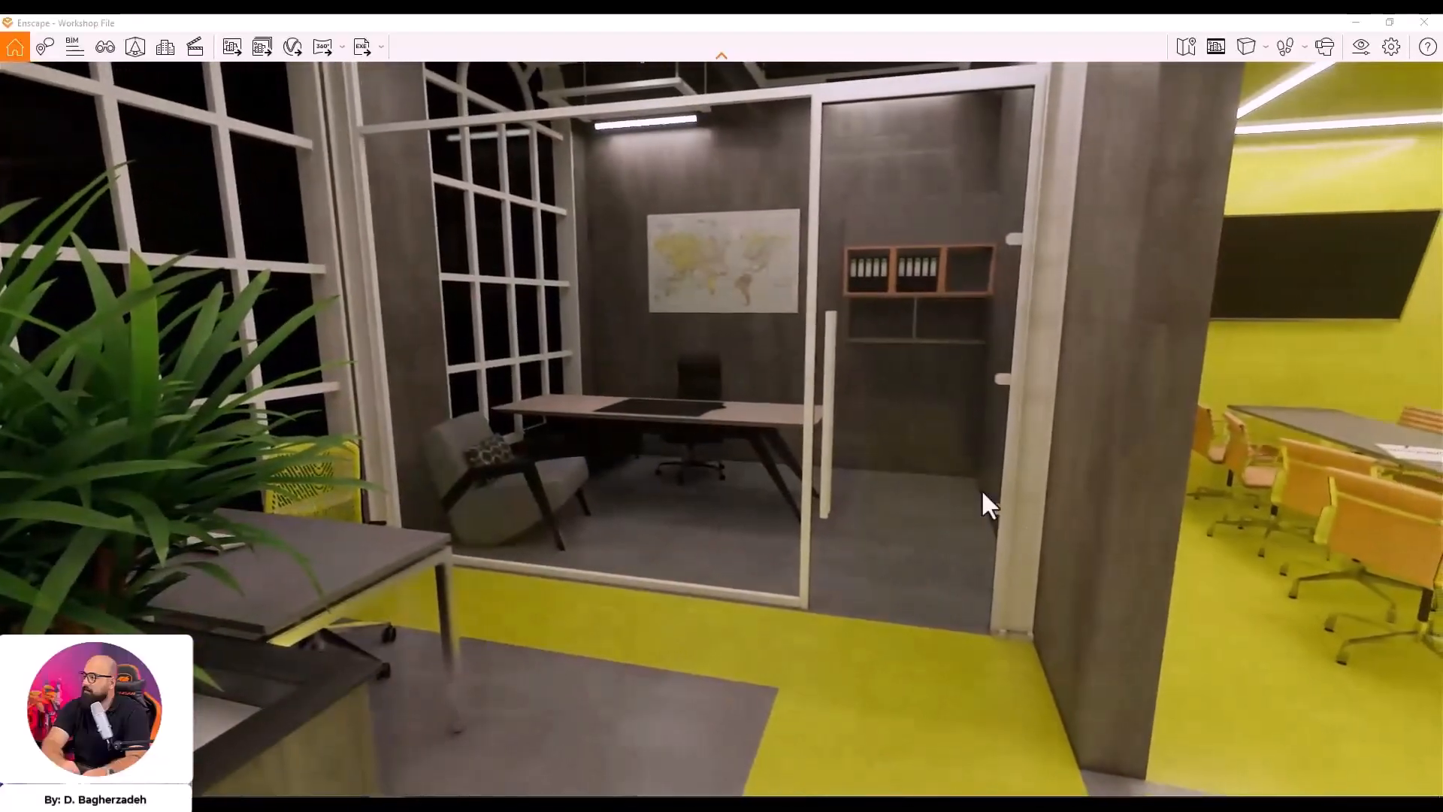
Switch back to Revit and open the Level 1 floor plan at the private office and meeting room
left_click(1357, 22)
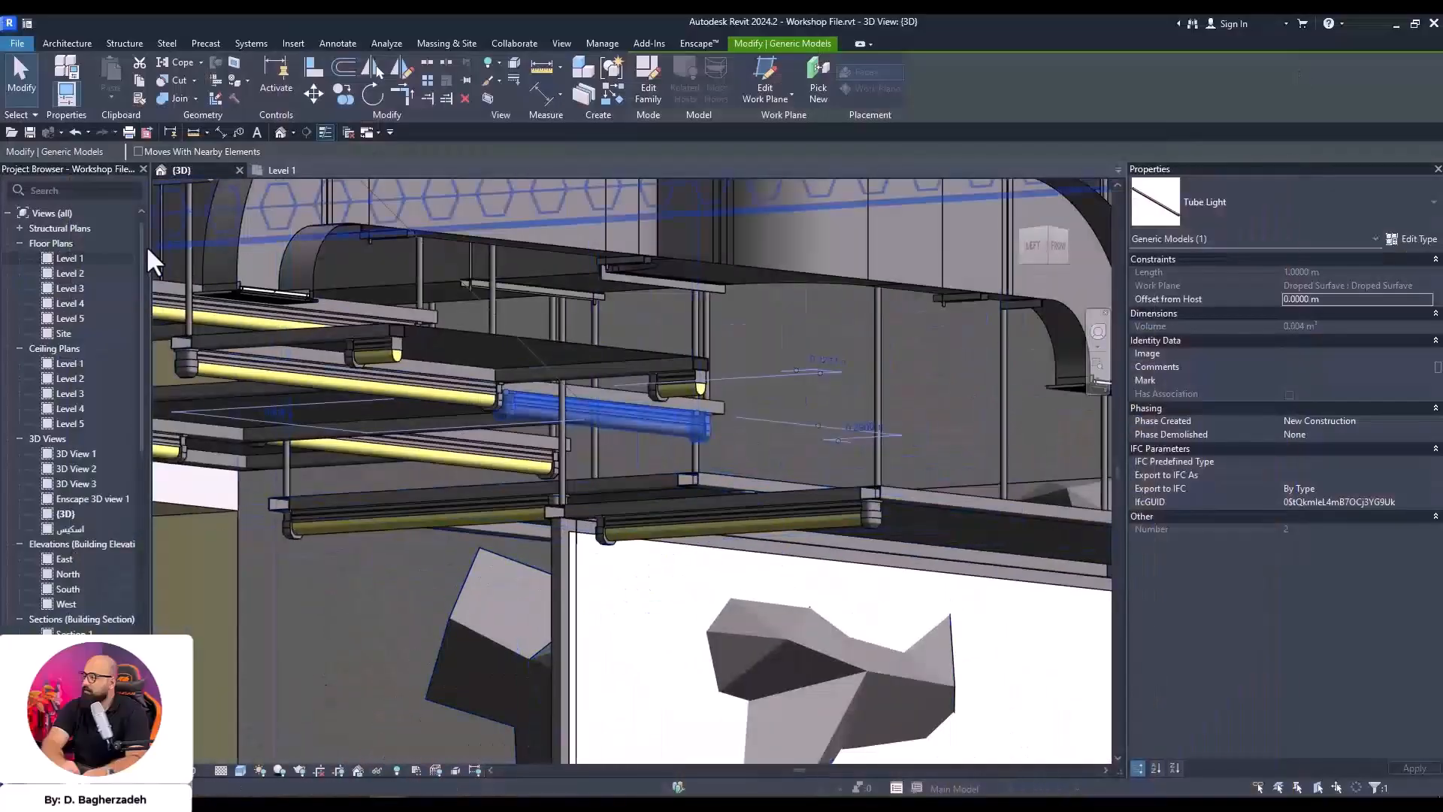
left_click(106, 258)
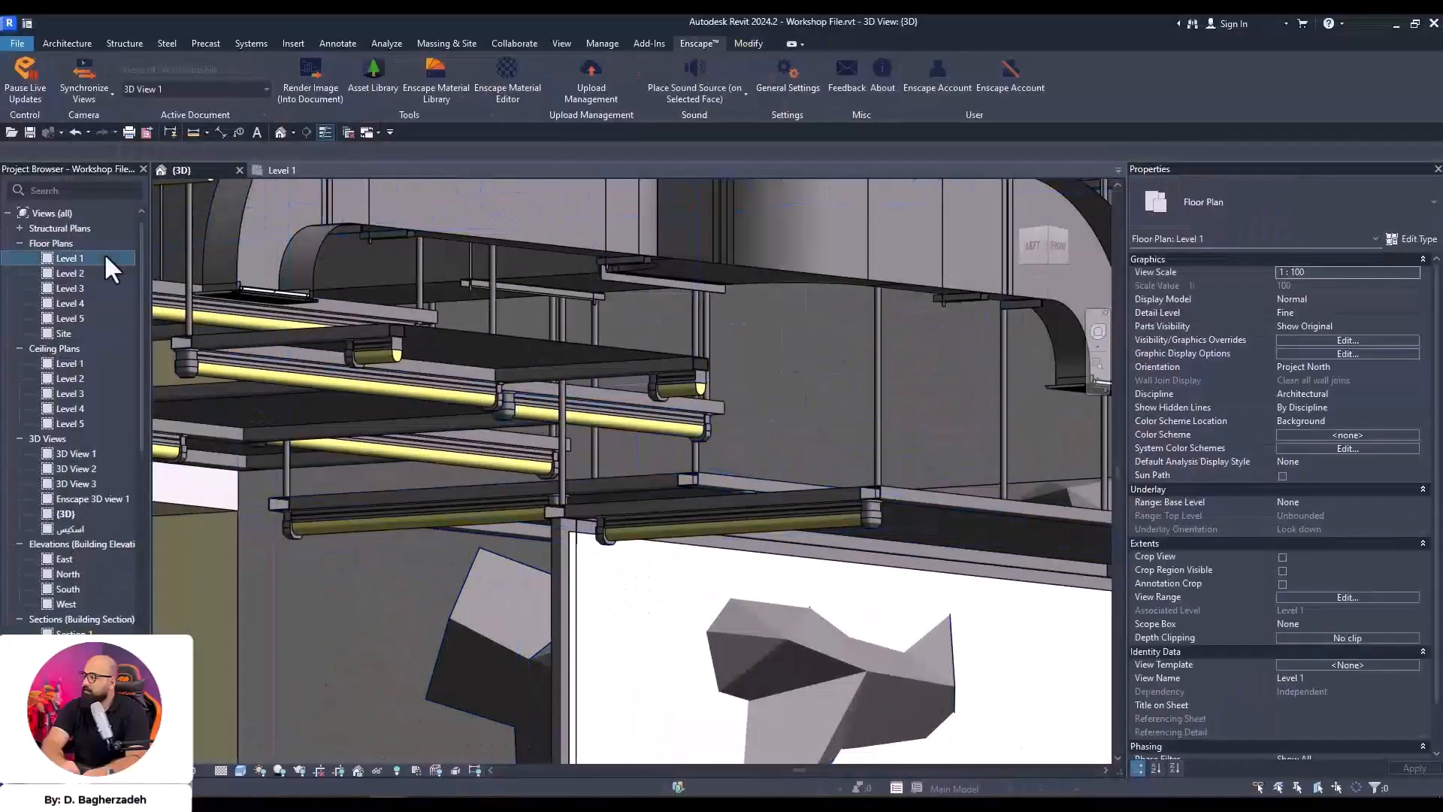
double_click(104, 256)
scroll(624, 398, "down", 2)
middle_click_drag(540, 586, 589, 441)
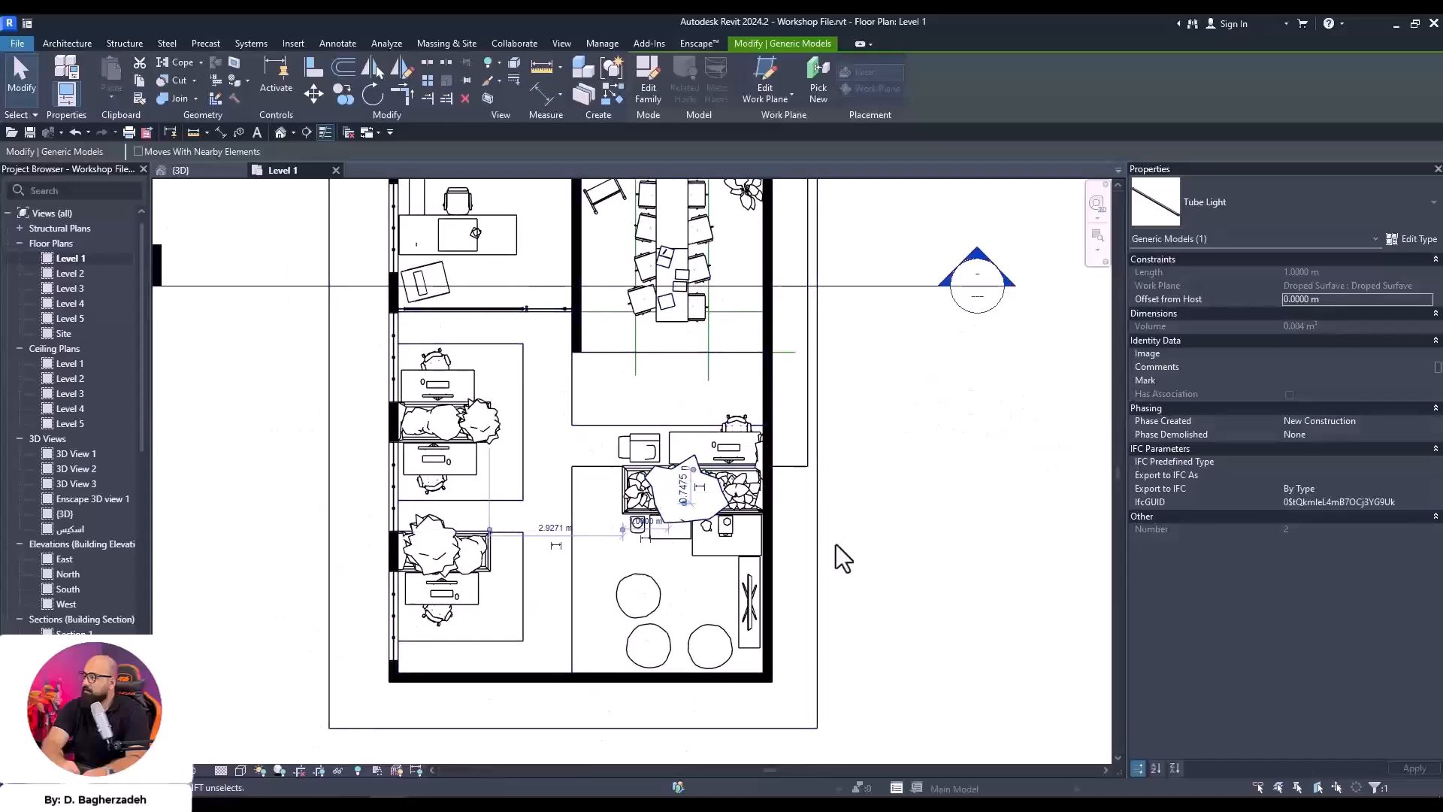
middle_click_drag(718, 427, 744, 532)
scroll(421, 359, "up", 2)
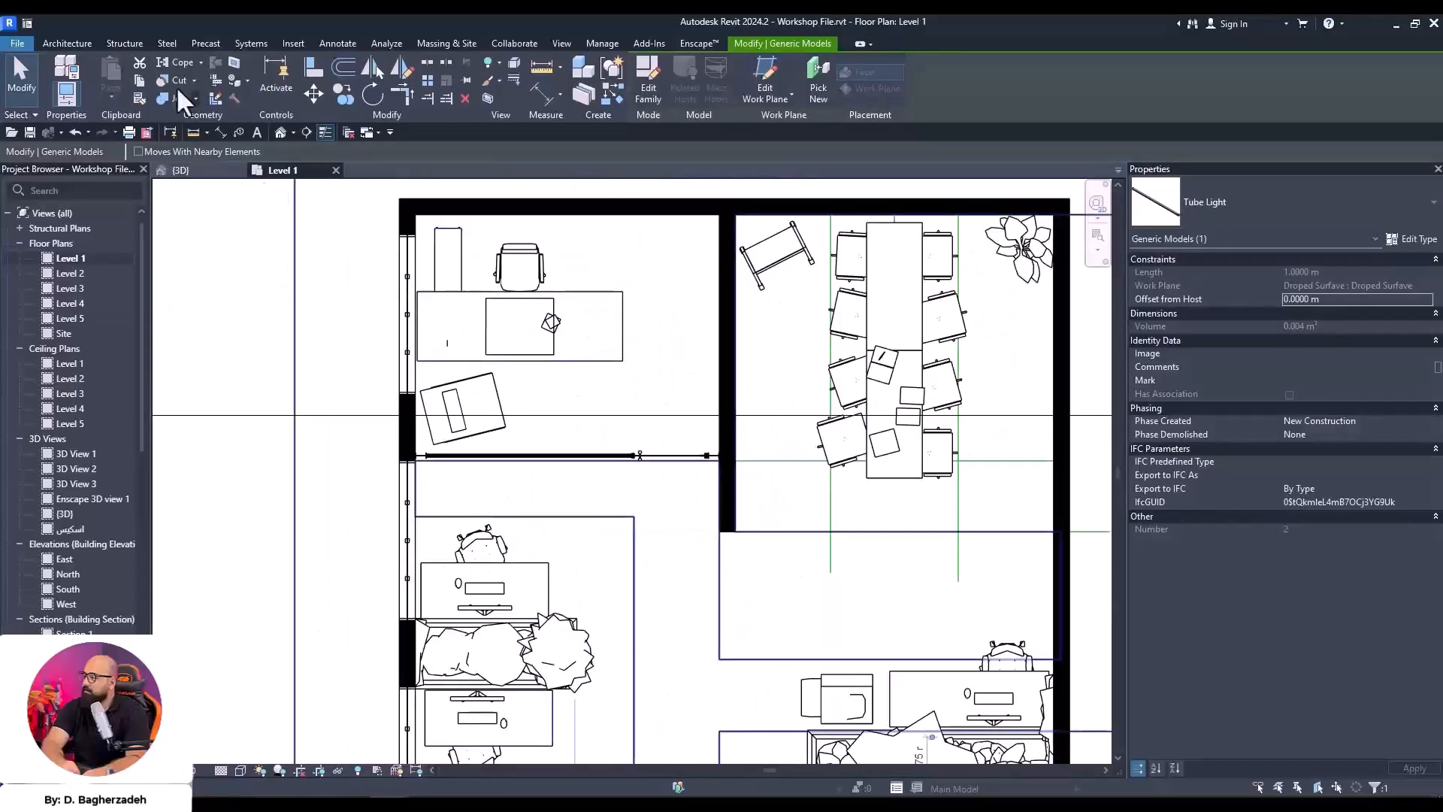
Start a new floor sketch and duplicate the Generic 150mm floor type as carpet
left_click(67, 44)
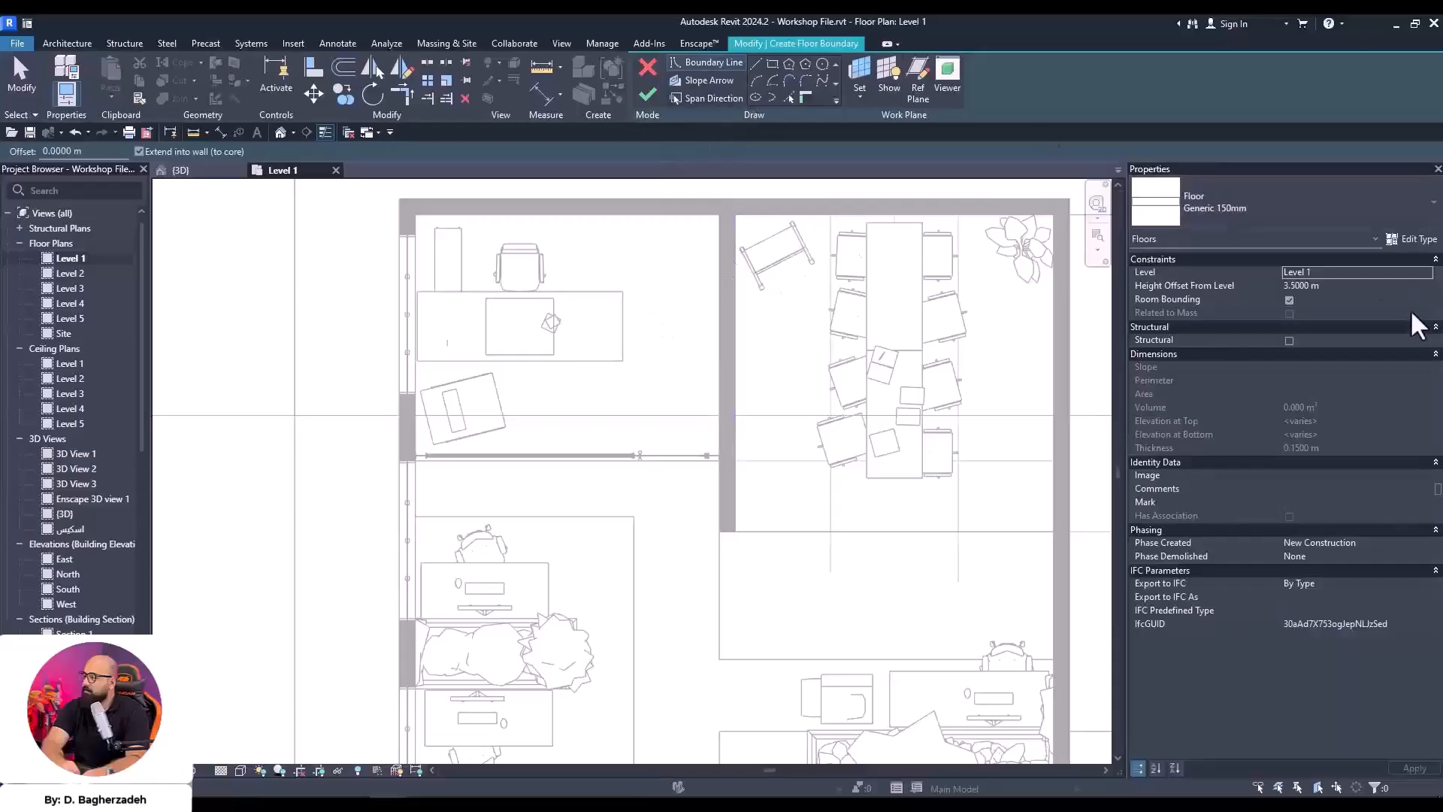
left_click(1417, 241)
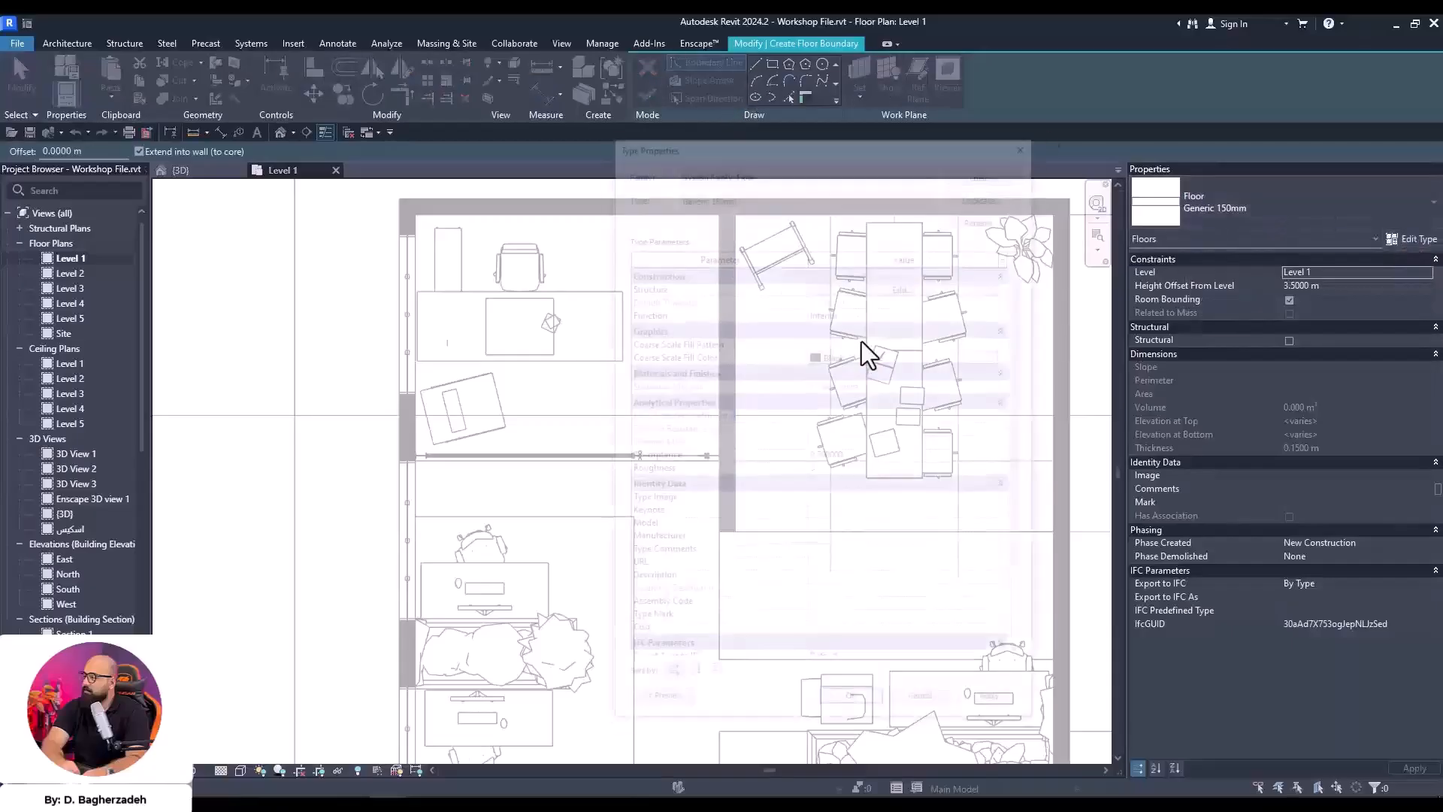
left_click(969, 194)
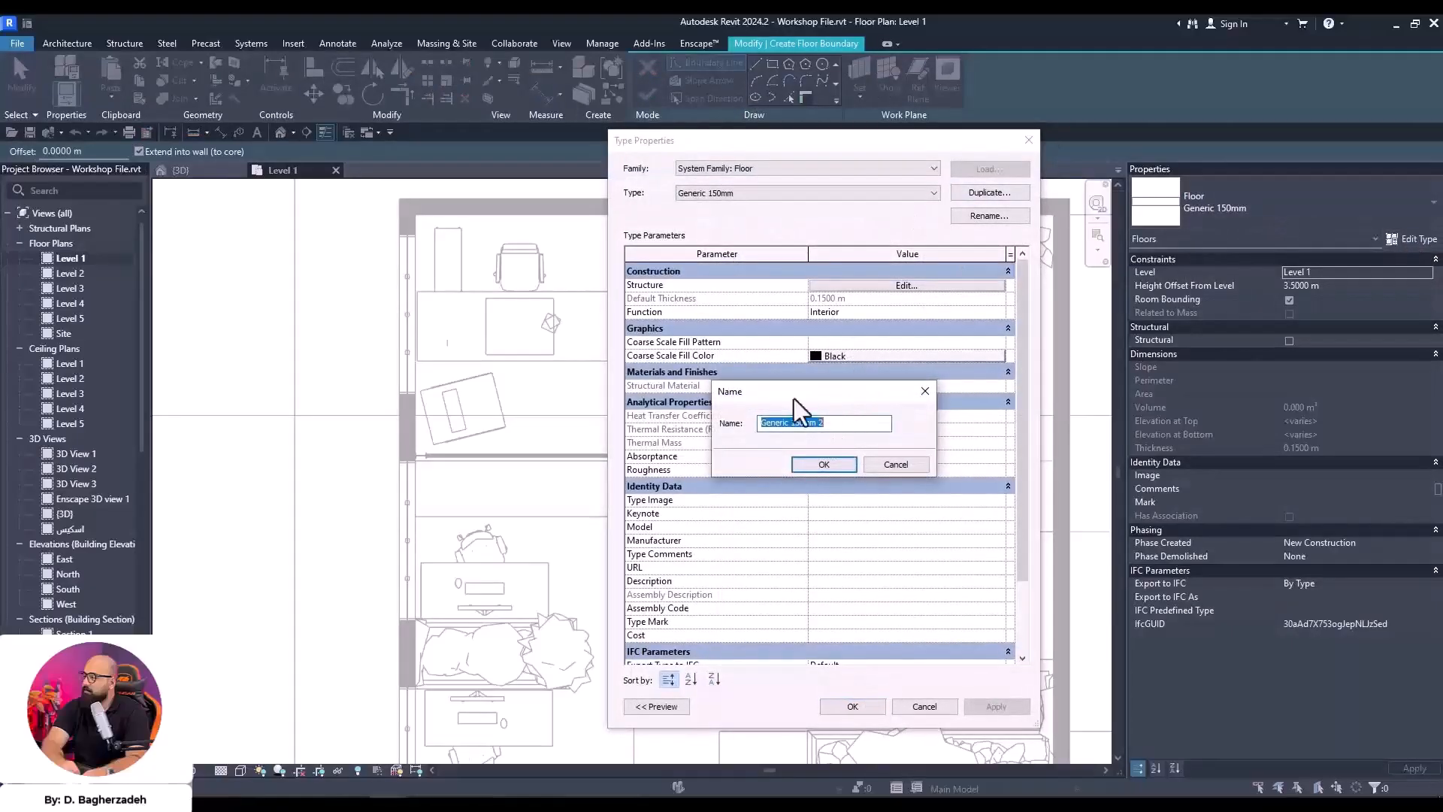
type("carpet")
left_click(810, 464)
Open the carpet floor type's structure and create a new material named 01 Carpet for its structure layer
left_click(872, 286)
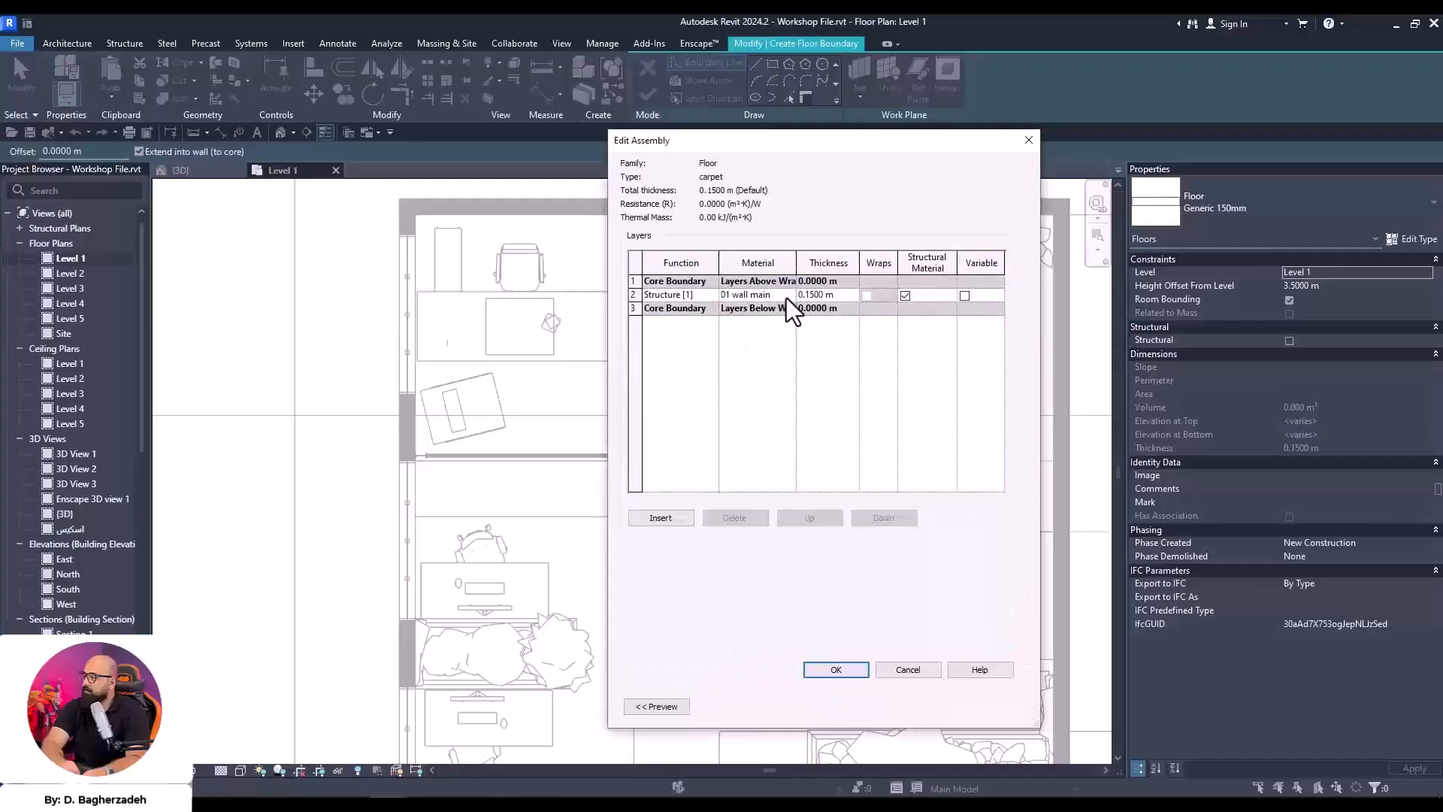
left_click(795, 296)
left_click(791, 295)
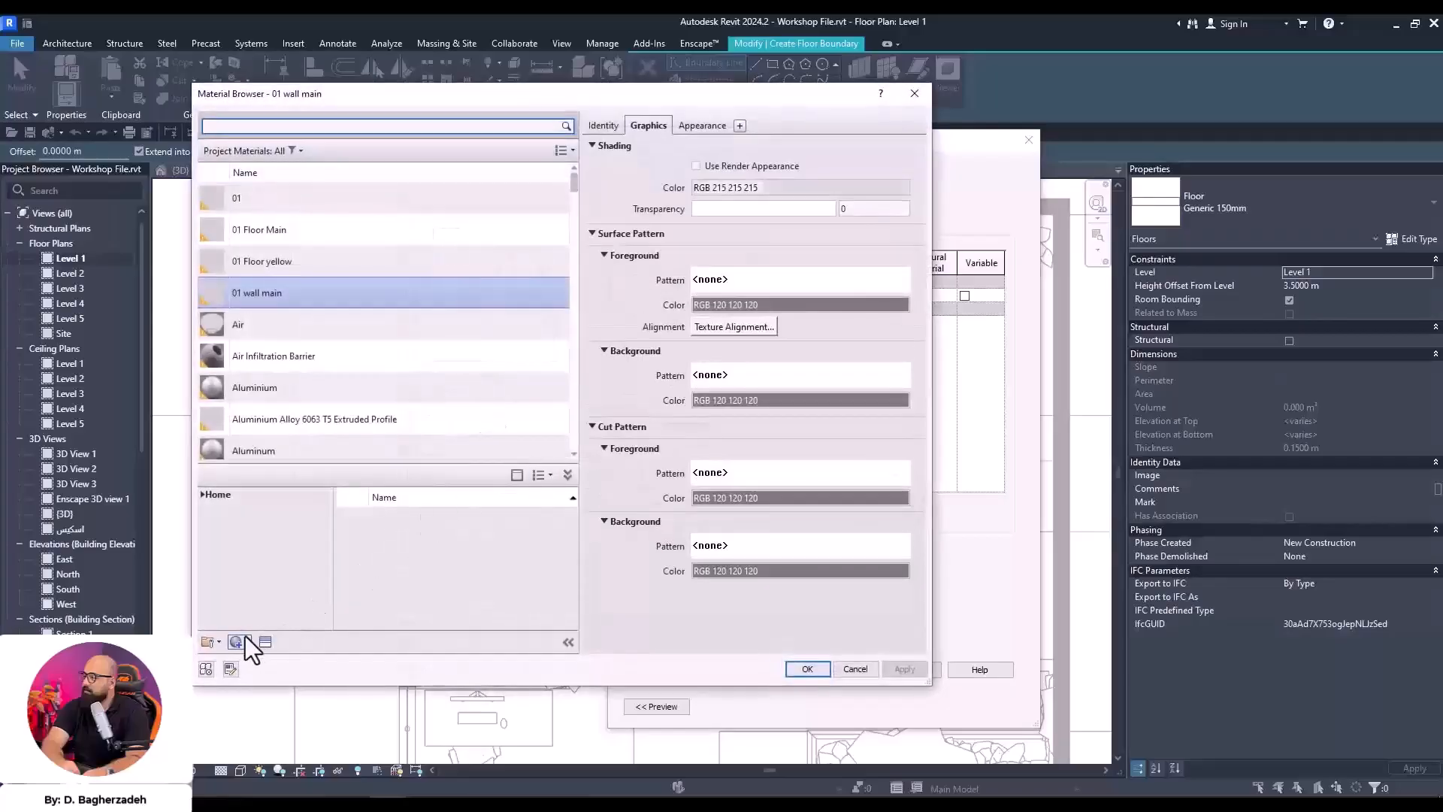
left_click(248, 659)
left_click(385, 368)
type("01 Carpet")
Set the 01 Carpet material's shading color to RGB 181-224-175 and assign it to the structure layer
left_click(800, 187)
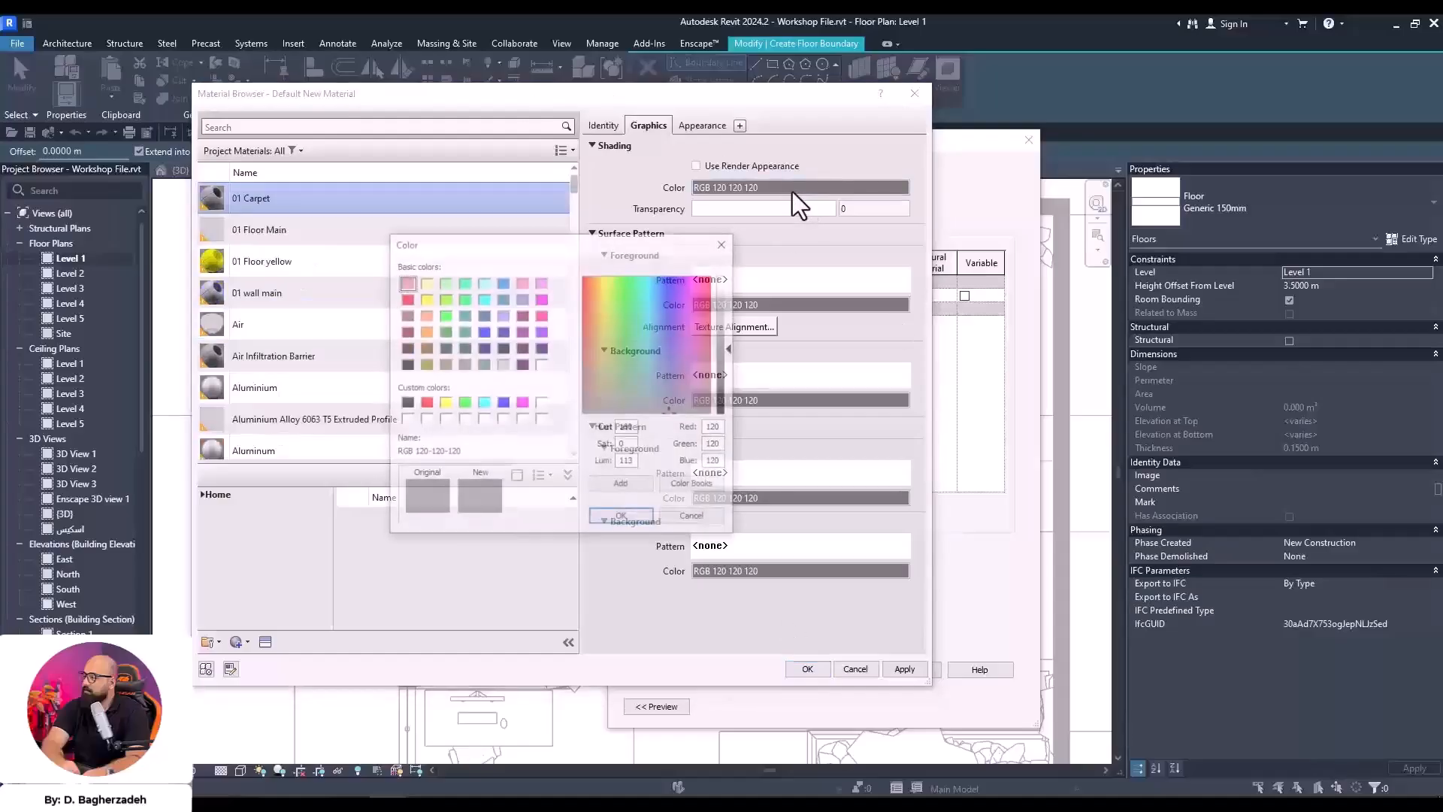
mouse_move(717, 294)
left_mouse_down()
mouse_move(653, 322)
mouse_move(681, 322)
mouse_move(628, 355)
left_mouse_up()
left_click(729, 307)
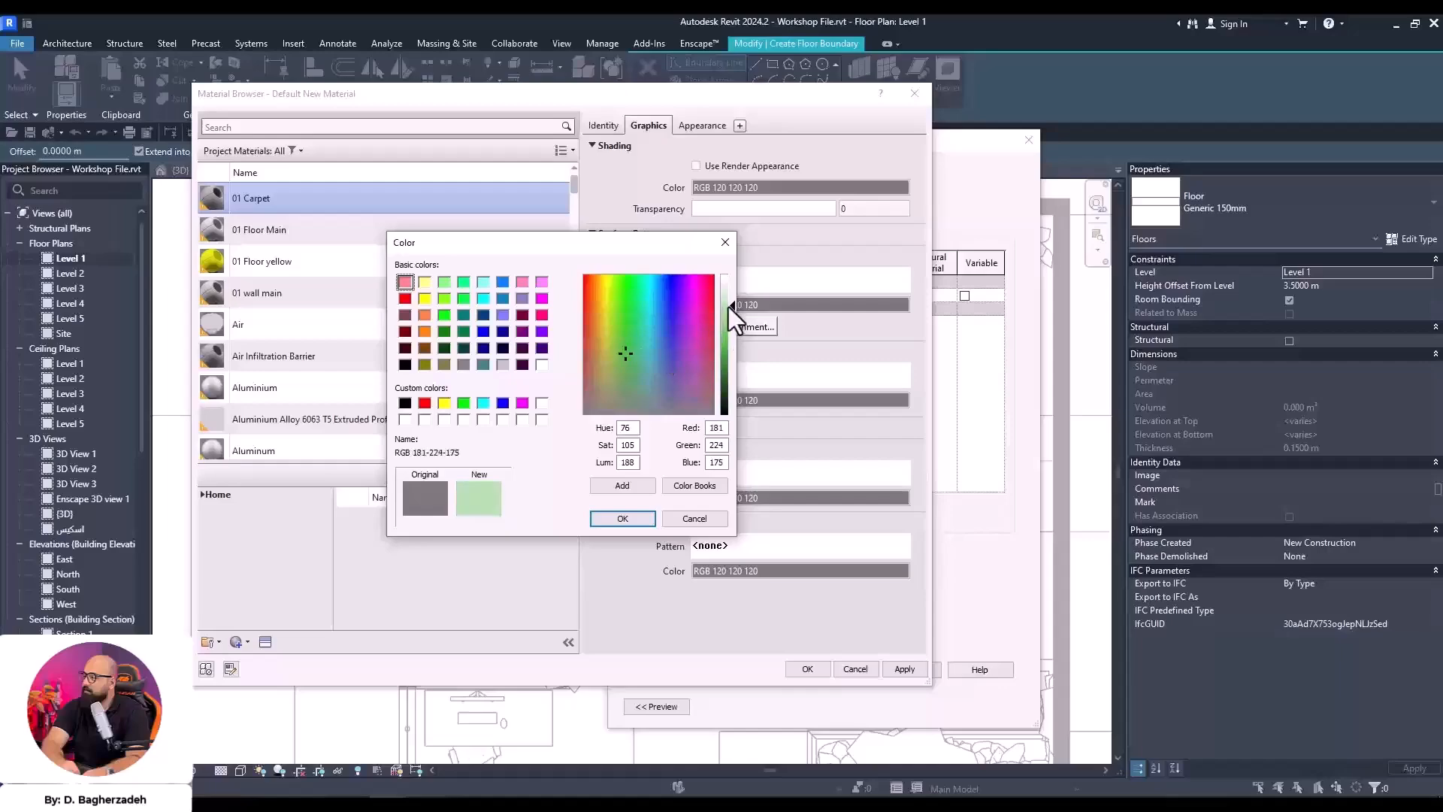
left_click(622, 519)
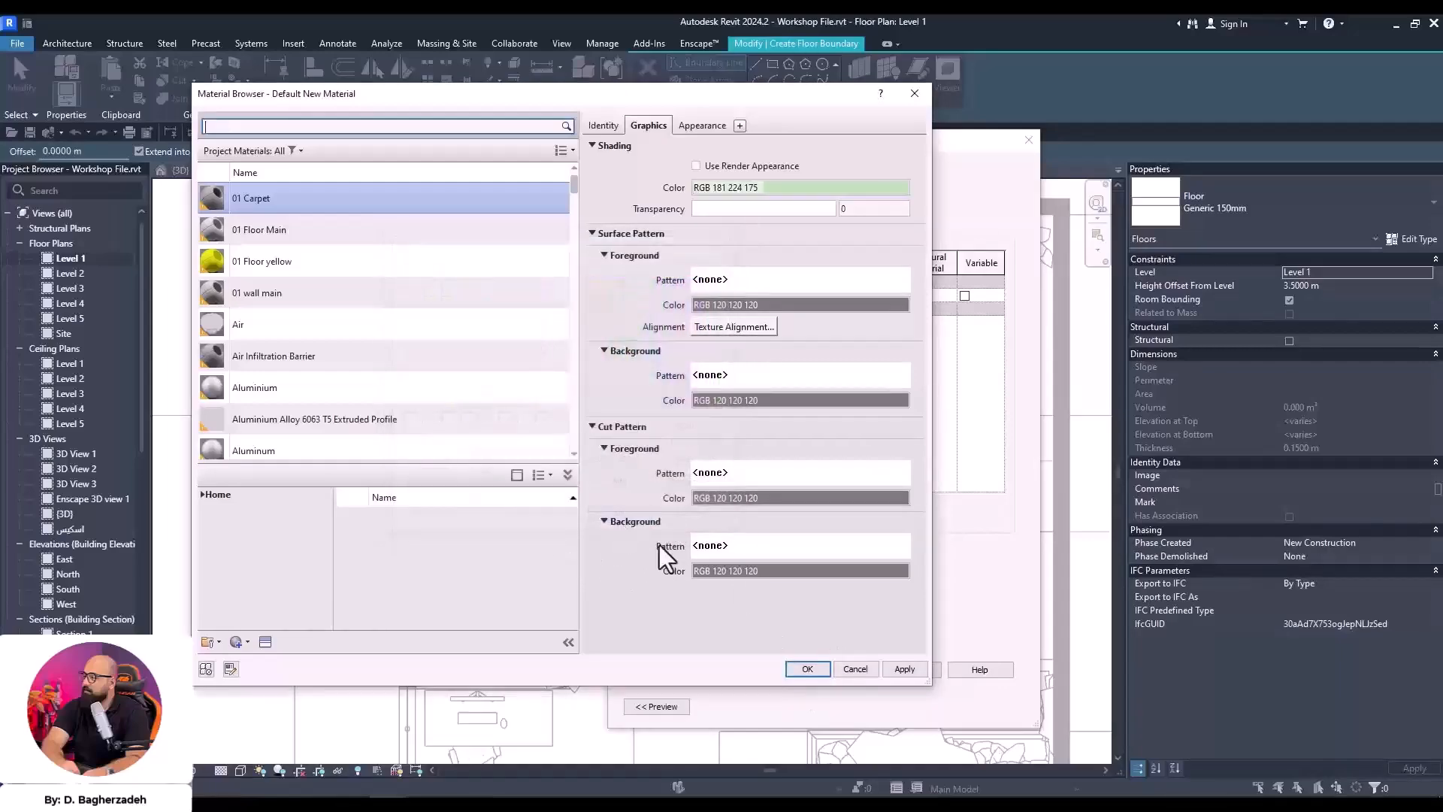
left_click(804, 668)
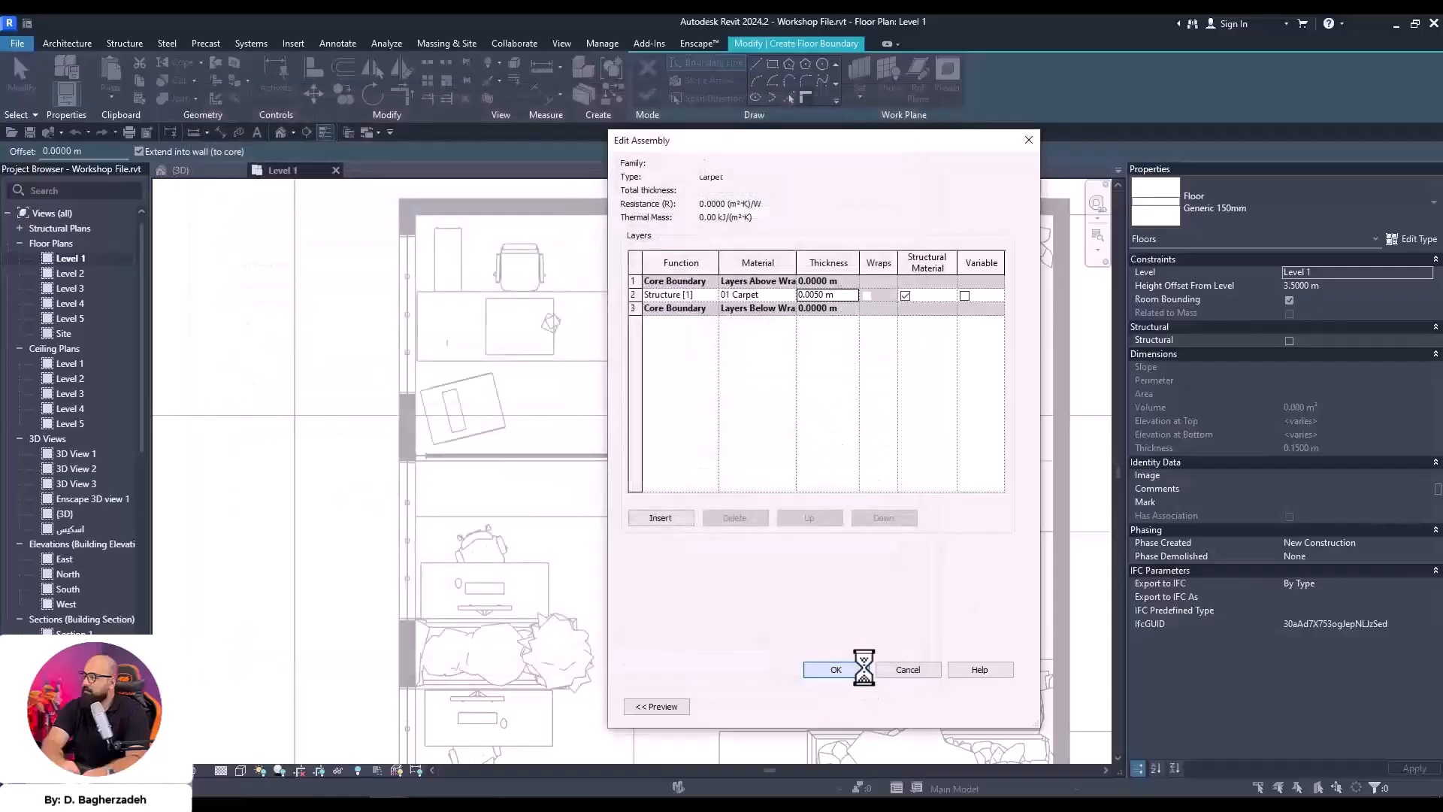
Complete the carpet type with a 0.005 m layer thickness and set the floor's height offset from level to 0.005 m
left_click(836, 668)
left_click(834, 702)
type("0.005")
Sketch a rectangular carpet boundary filling the private office, from its inner wall corner to the glass partition's opposite end
left_click(771, 64)
scroll(735, 241, "up", 2)
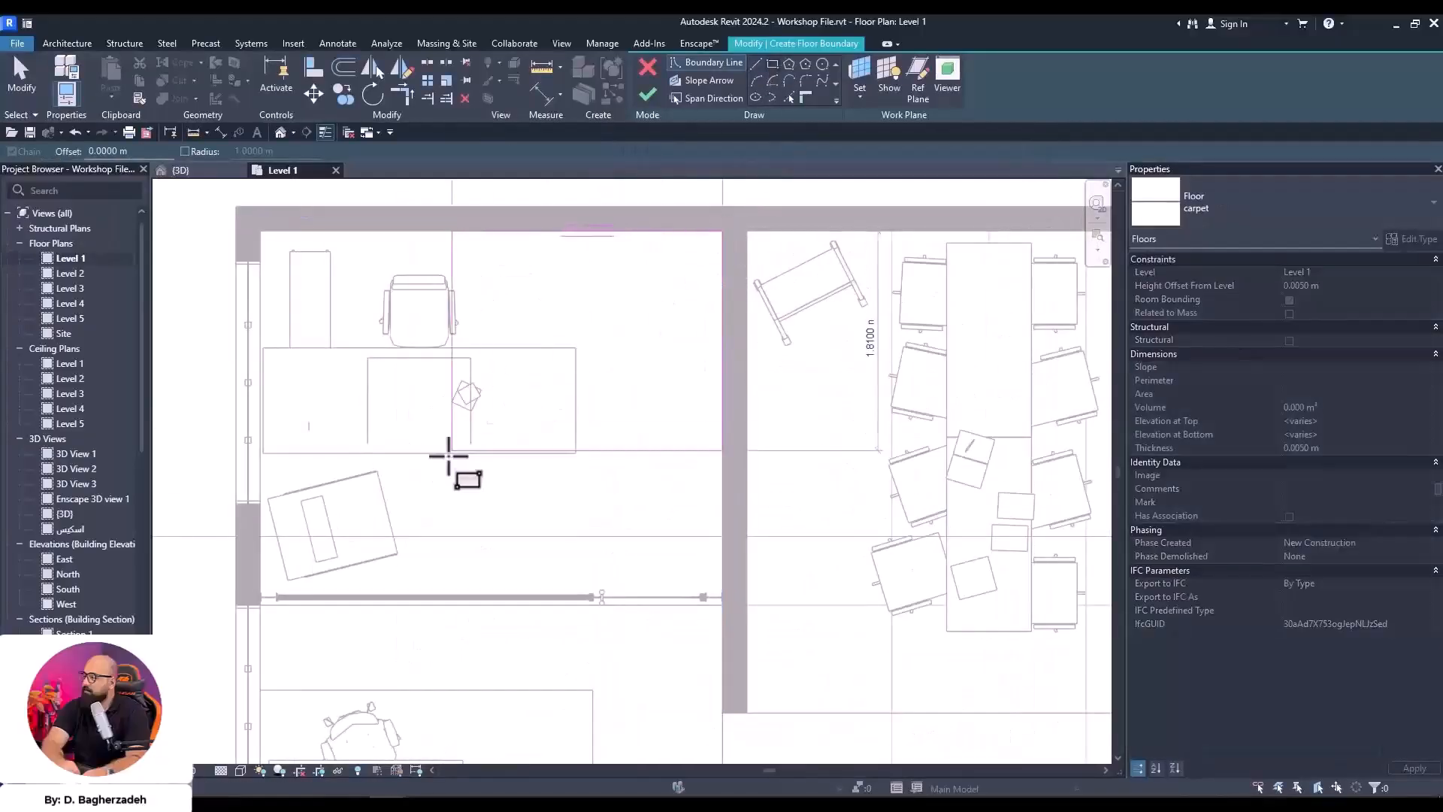
scroll(699, 393, "up", 5)
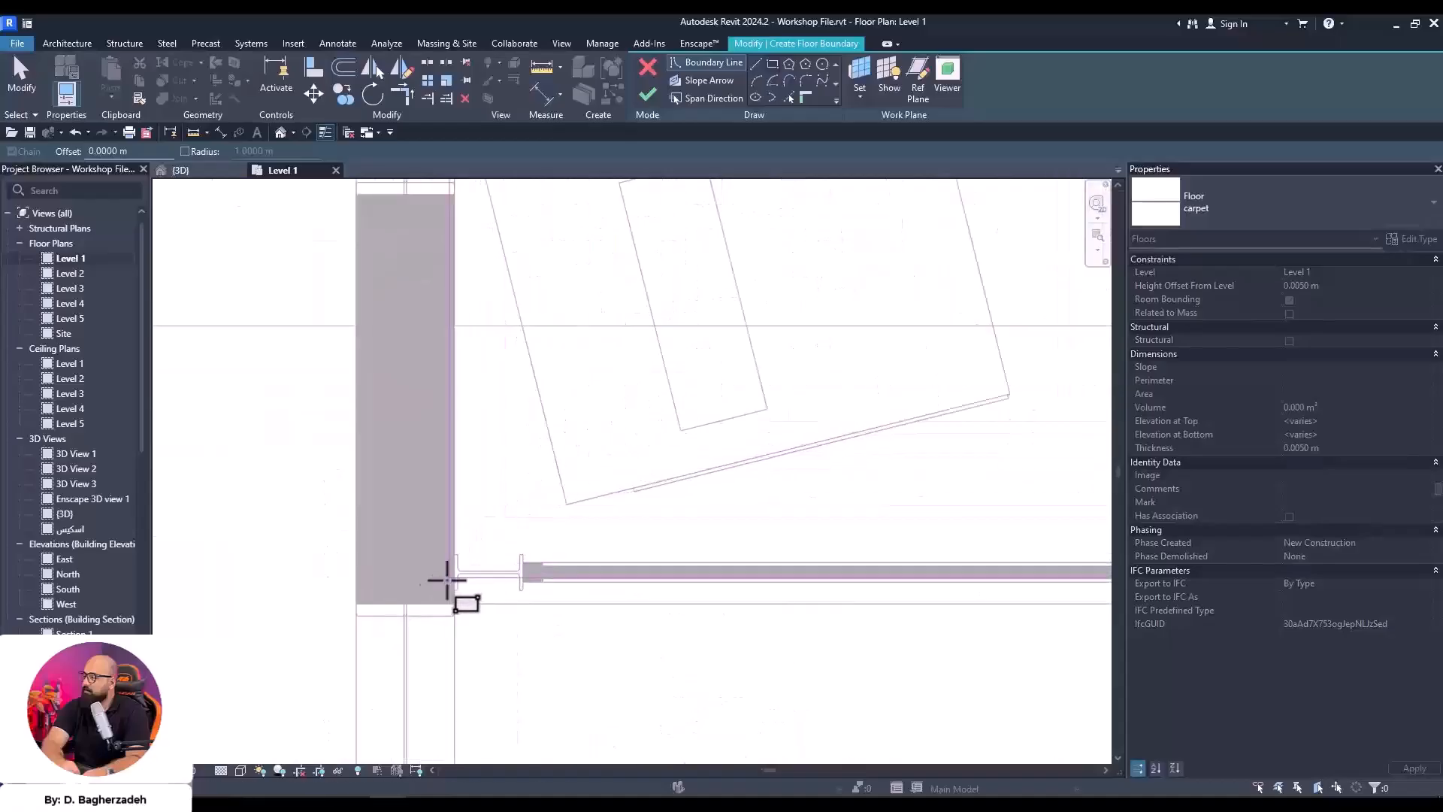
scroll(467, 568, "up", 1)
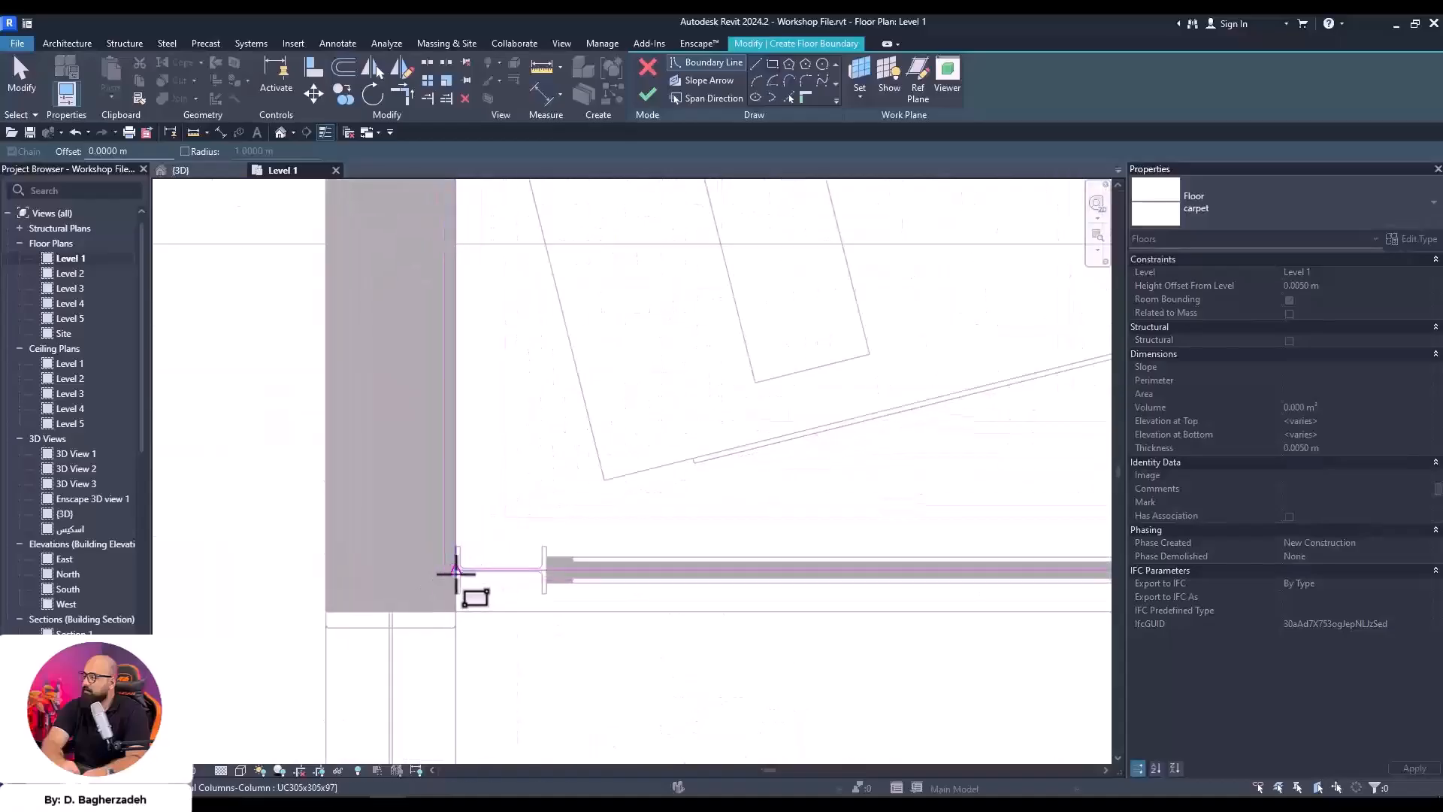
left_click(455, 573)
scroll(549, 416, "down", 3)
middle_click_drag(808, 493, 192, 501)
scroll(832, 502, "up", 2)
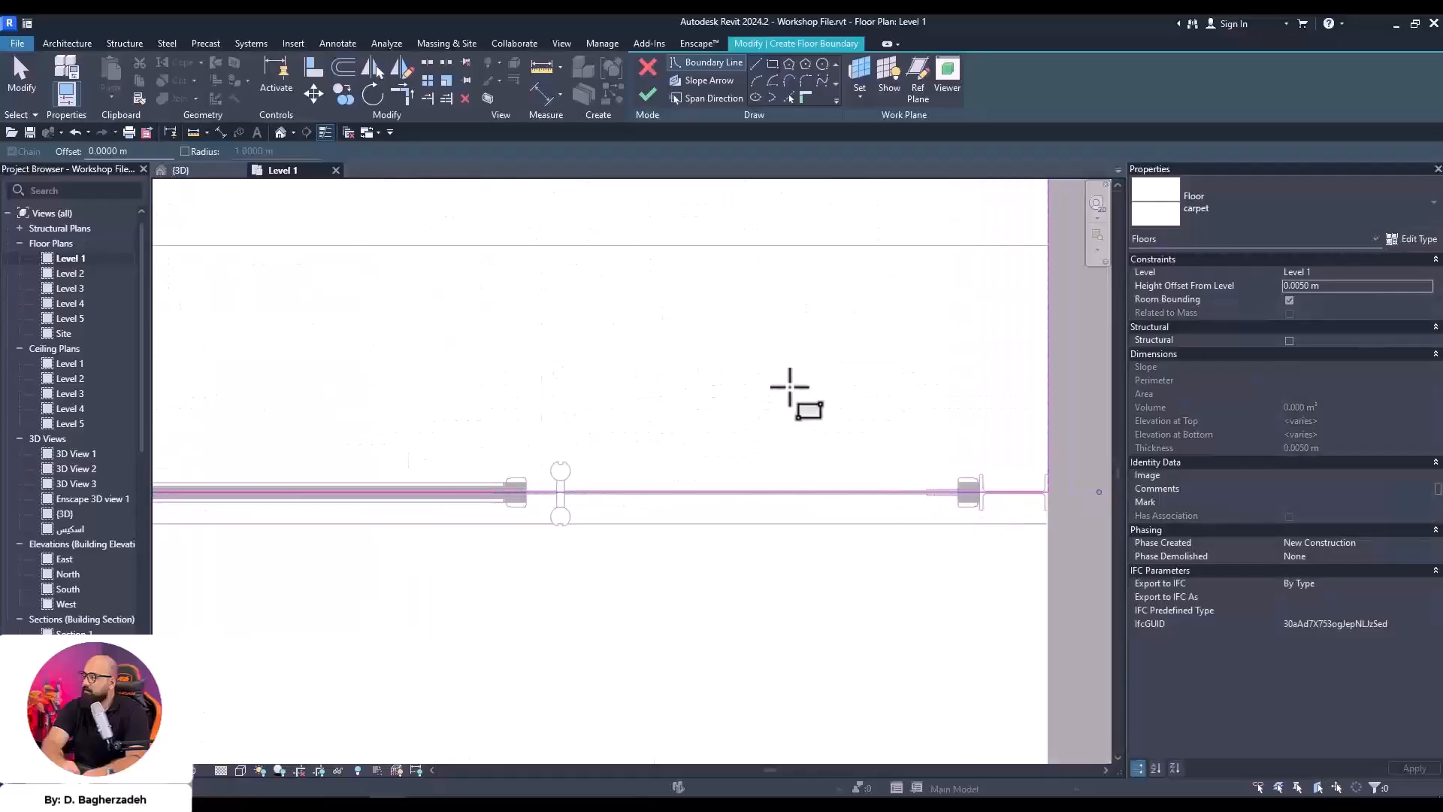
Sketch a second rectangular carpet boundary over the lounge area, from the planter wall corner to the opposite inner wall corner
scroll(646, 393, "down", 5)
scroll(683, 377, "up", 4)
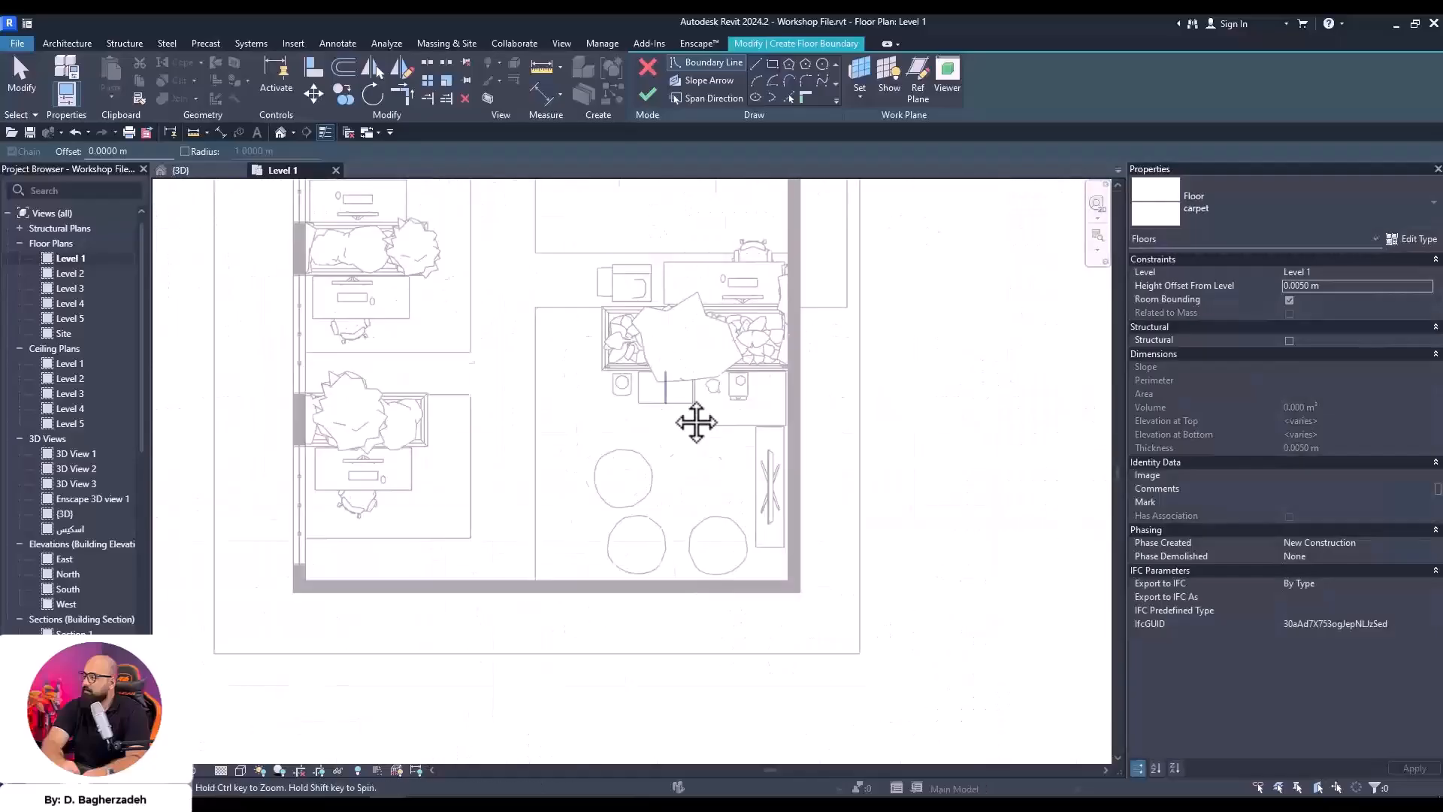
scroll(548, 385, "up", 4)
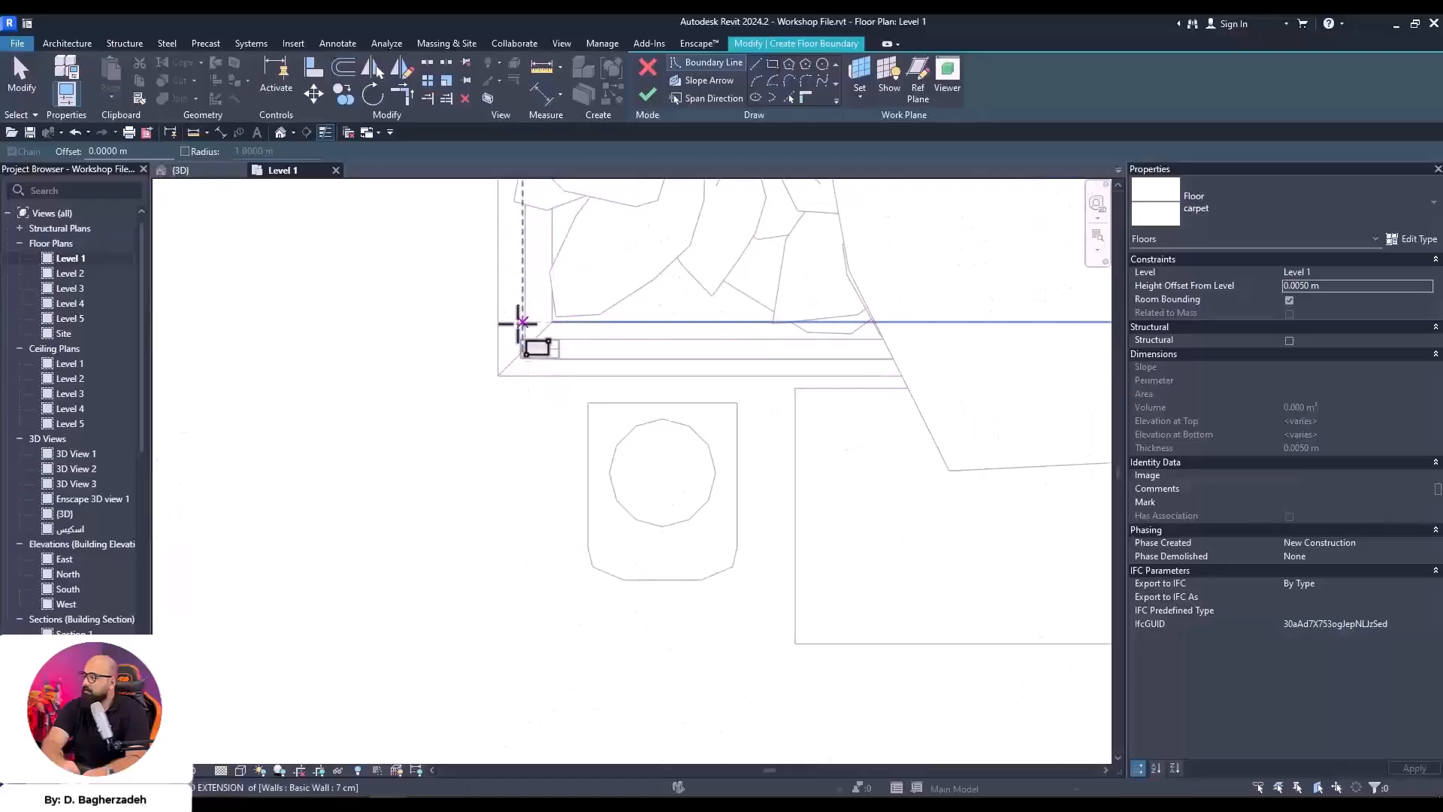
left_click(525, 323)
scroll(767, 606, "down", 4)
middle_click_drag(902, 628, 637, 171)
left_click(898, 621)
middle_click_drag(798, 449, 817, 727)
Shift the lounge boundary's upper edge down to the planter's front face and finish the carpet floor sketch
key("Escape")
scroll(673, 393, "up", 2)
left_click(1019, 302)
left_click_drag(1022, 301, 1024, 324)
left_click(900, 413)
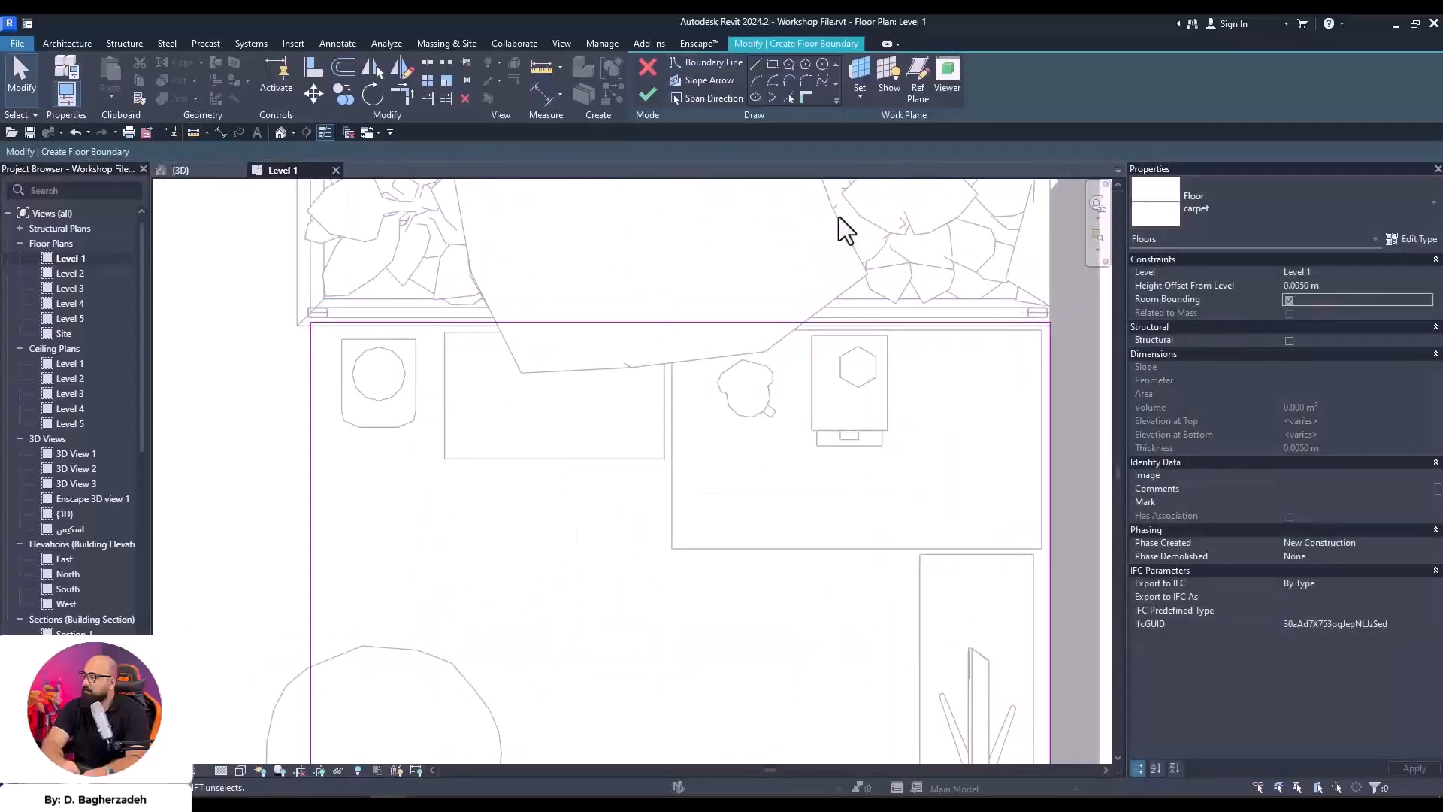
left_click(660, 95)
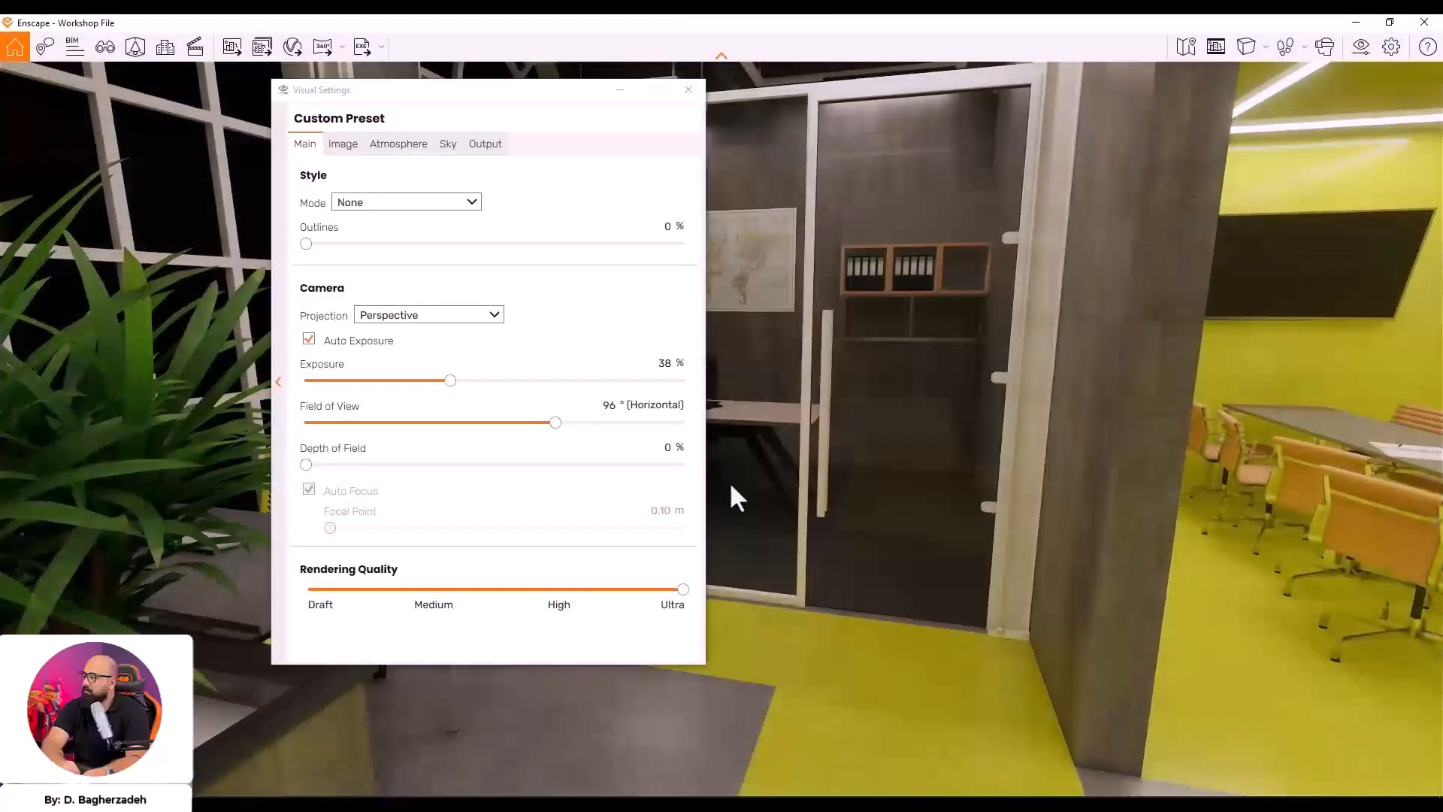
Switch to the Enscape render window, dismiss the Visual Settings and examine the carpet and armchairs in the lounge
left_click_drag(1008, 502, 1278, 511)
left_click(688, 89)
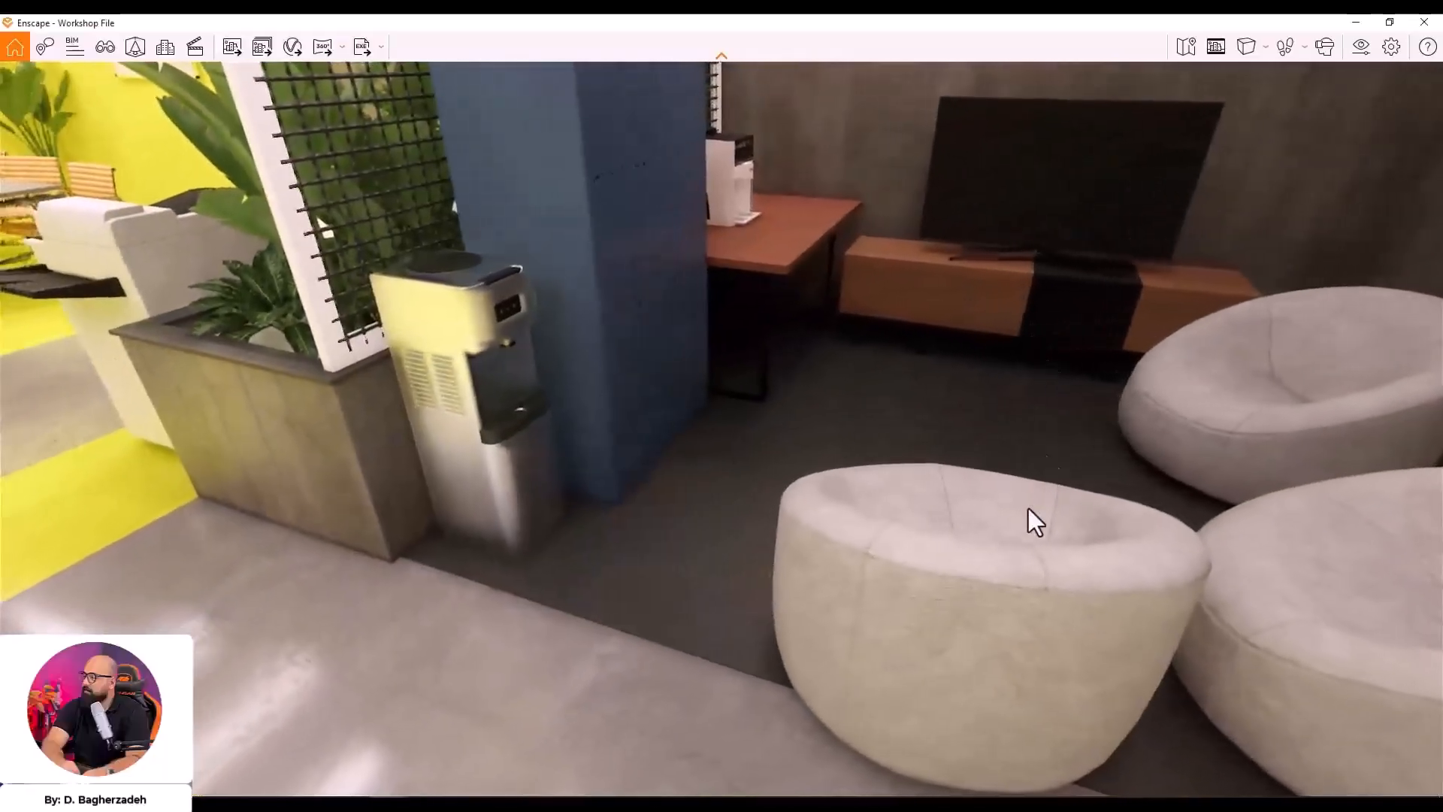
left_click_drag(1045, 490, 1157, 490)
key("s")
Switch back to Revit and move the three round lounge armchairs so they sit apart within the carpet area
left_click(1355, 21)
middle_click_drag(819, 548, 869, 251)
scroll(869, 251, "down", 1)
left_click(601, 451)
left_click_drag(651, 421, 688, 426)
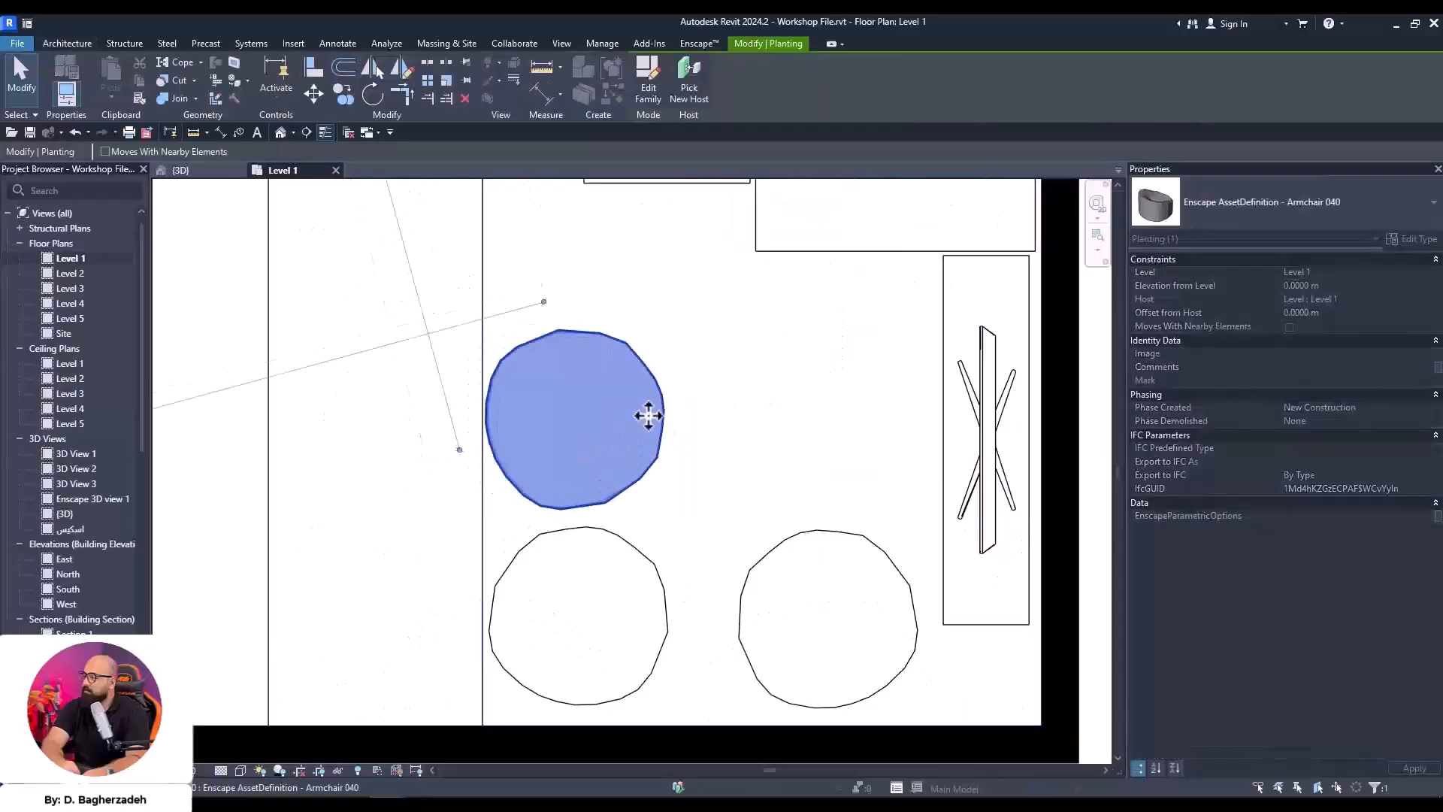
left_click(665, 588)
left_click_drag(683, 582, 740, 581)
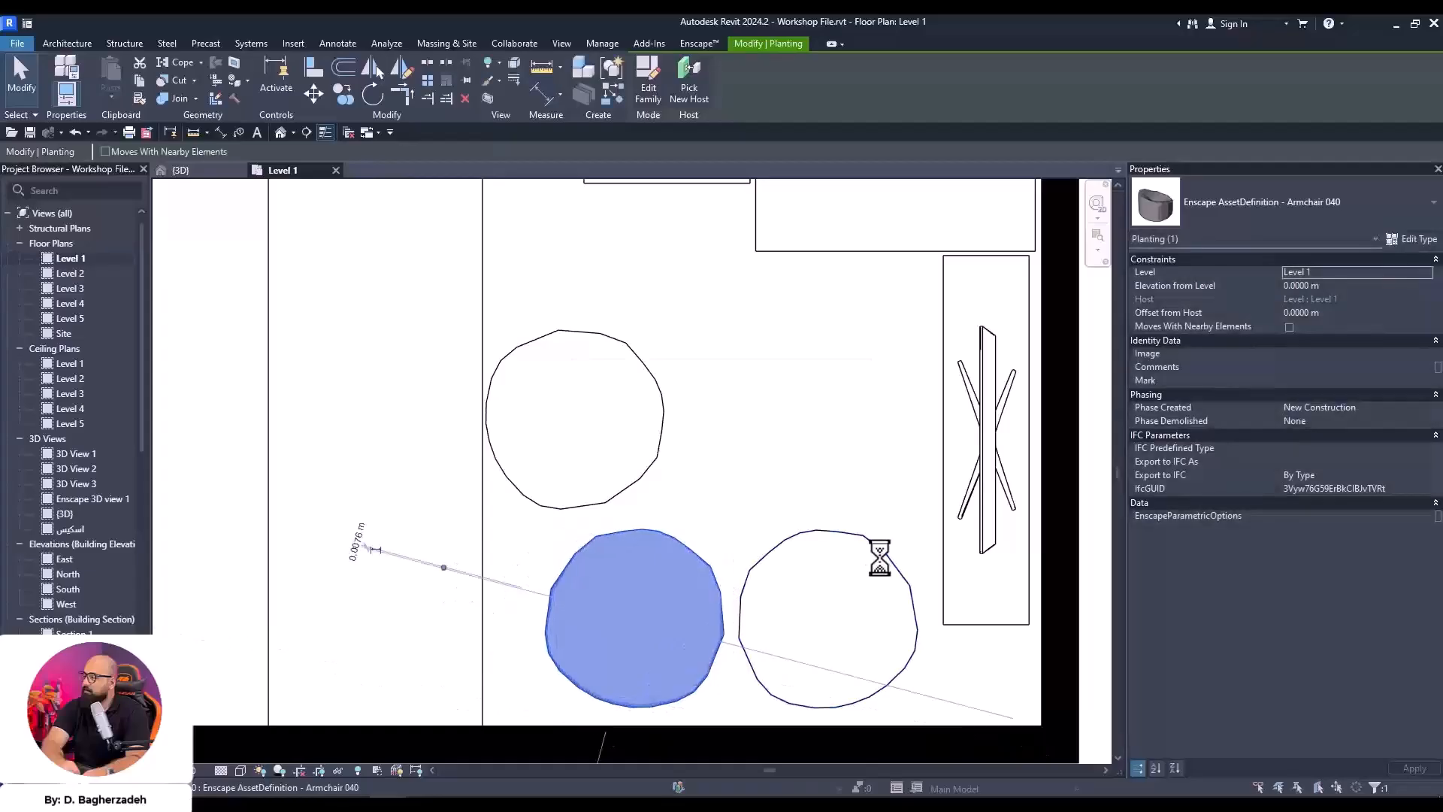
left_click(895, 567)
left_click_drag(911, 566, 902, 563)
right_click(844, 612)
left_click(786, 516)
left_click(660, 348)
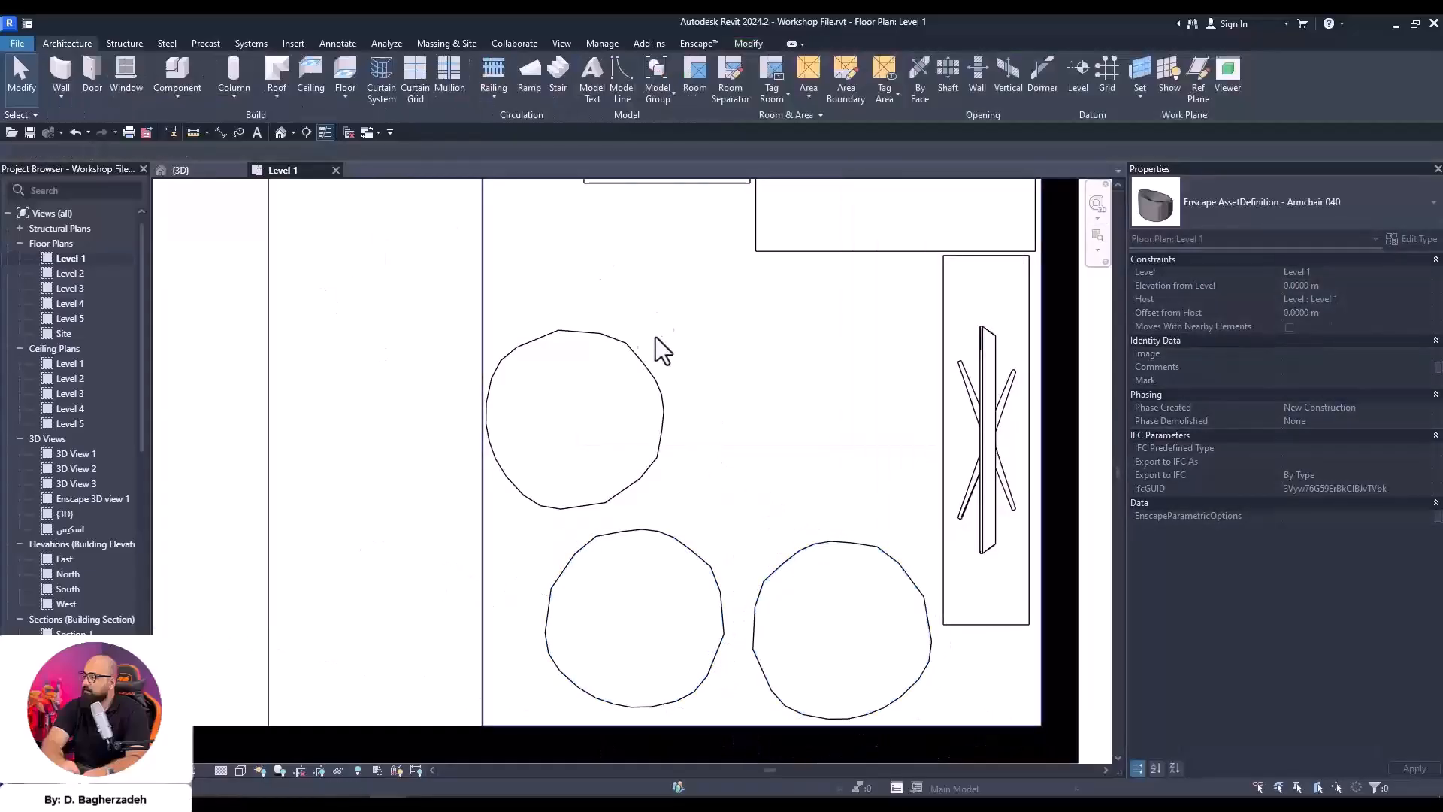
Switch to the Enscape render window and check the rearranged armchairs and the carpet edge beside the water dispenser
left_click(542, 728)
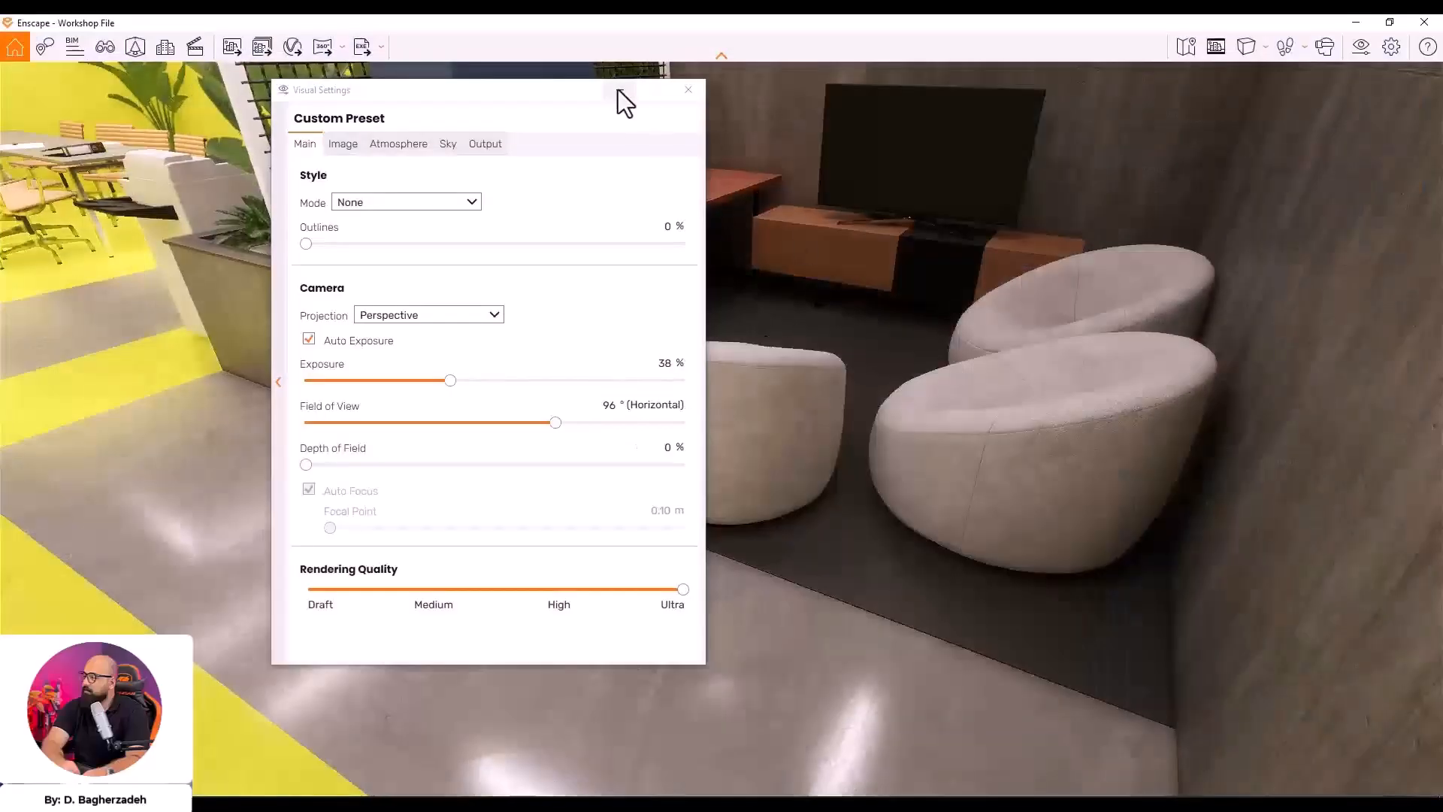
left_click(628, 92)
key("w")
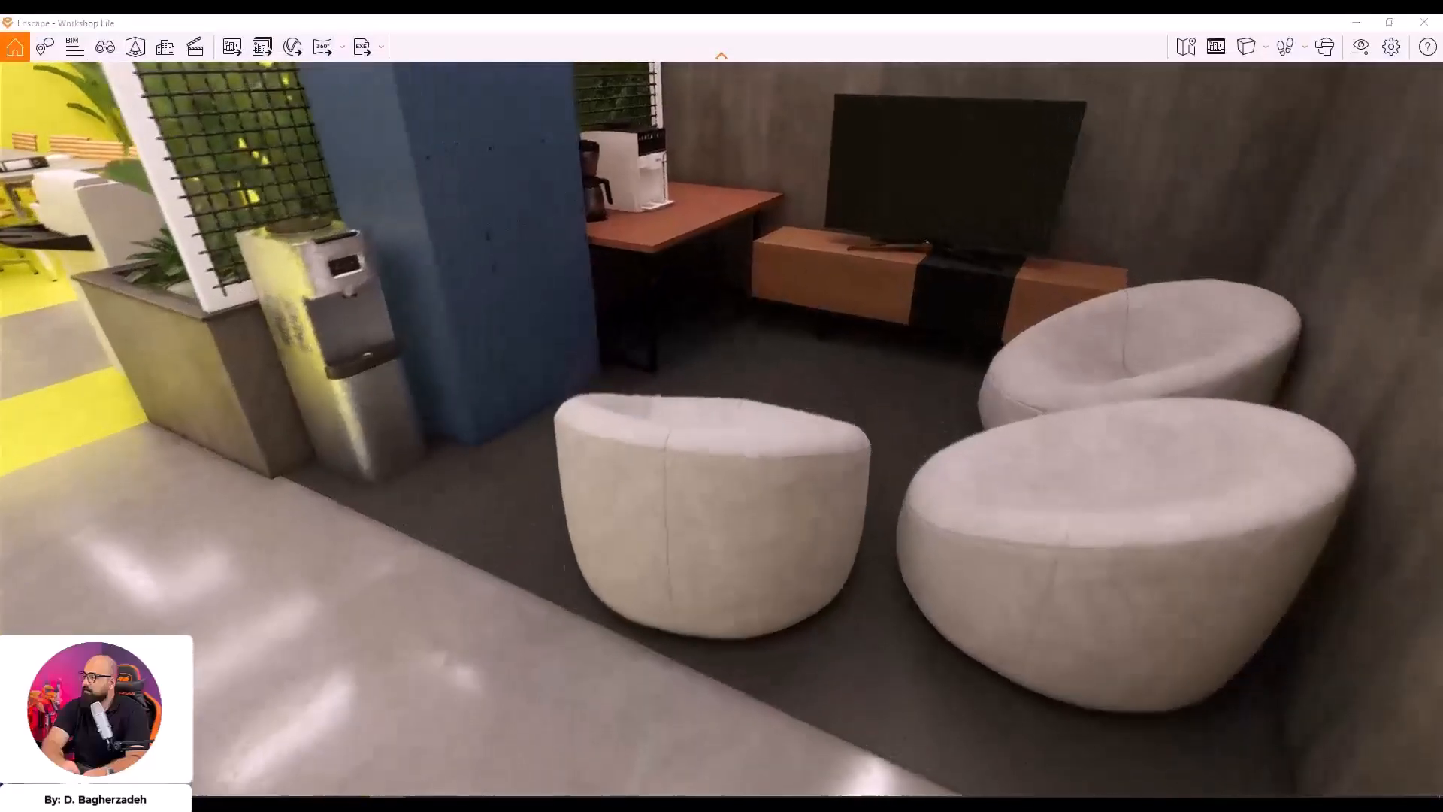
left_click_drag(232, 543, 337, 490)
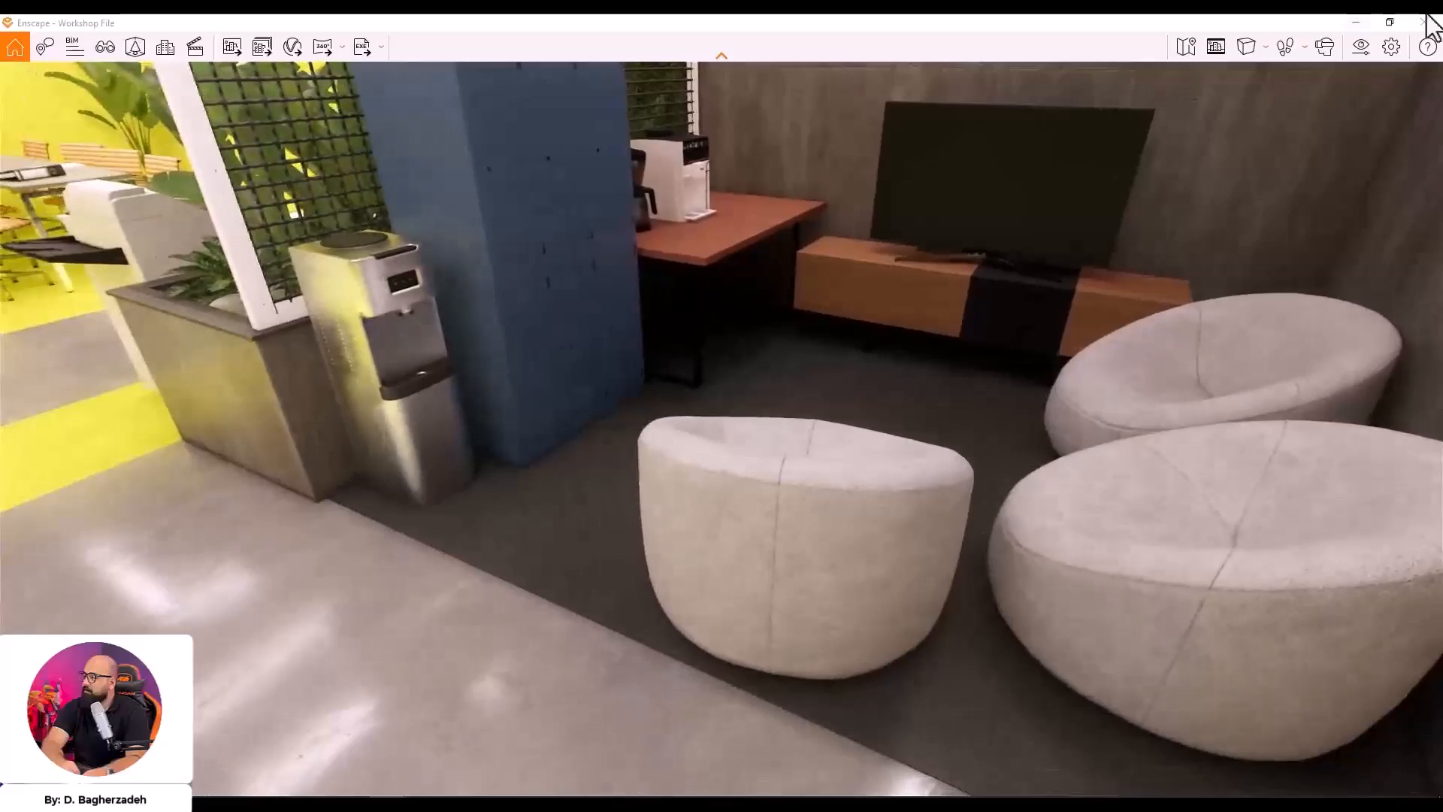
Return to Revit, open the carpet floor's boundary for editing, inspect its planter corner in the 3D view and finish the sketch
left_click(1357, 22)
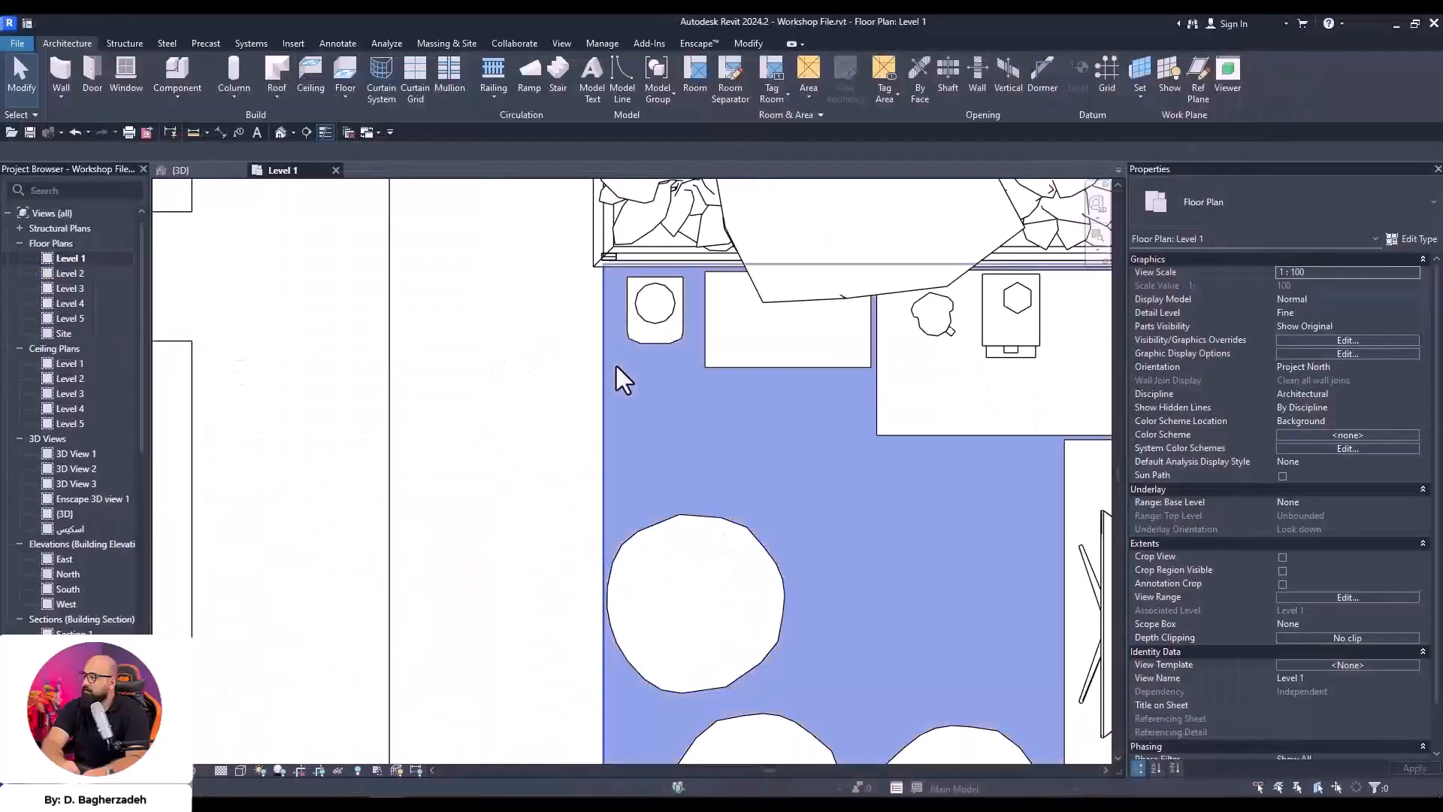
double_click(611, 353)
left_click(281, 132)
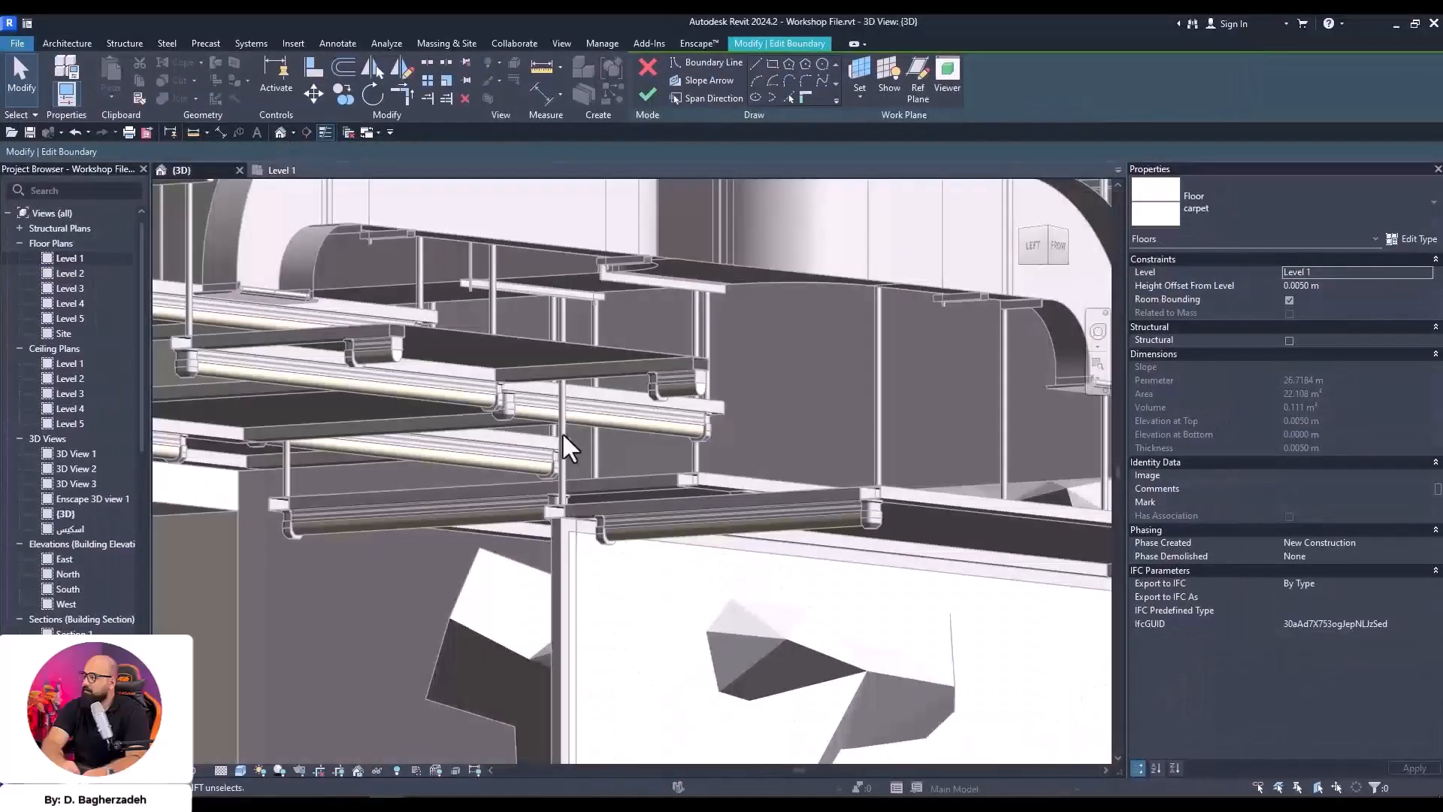
middle_click_drag(607, 629, 585, 340)
scroll(584, 340, "up", 4)
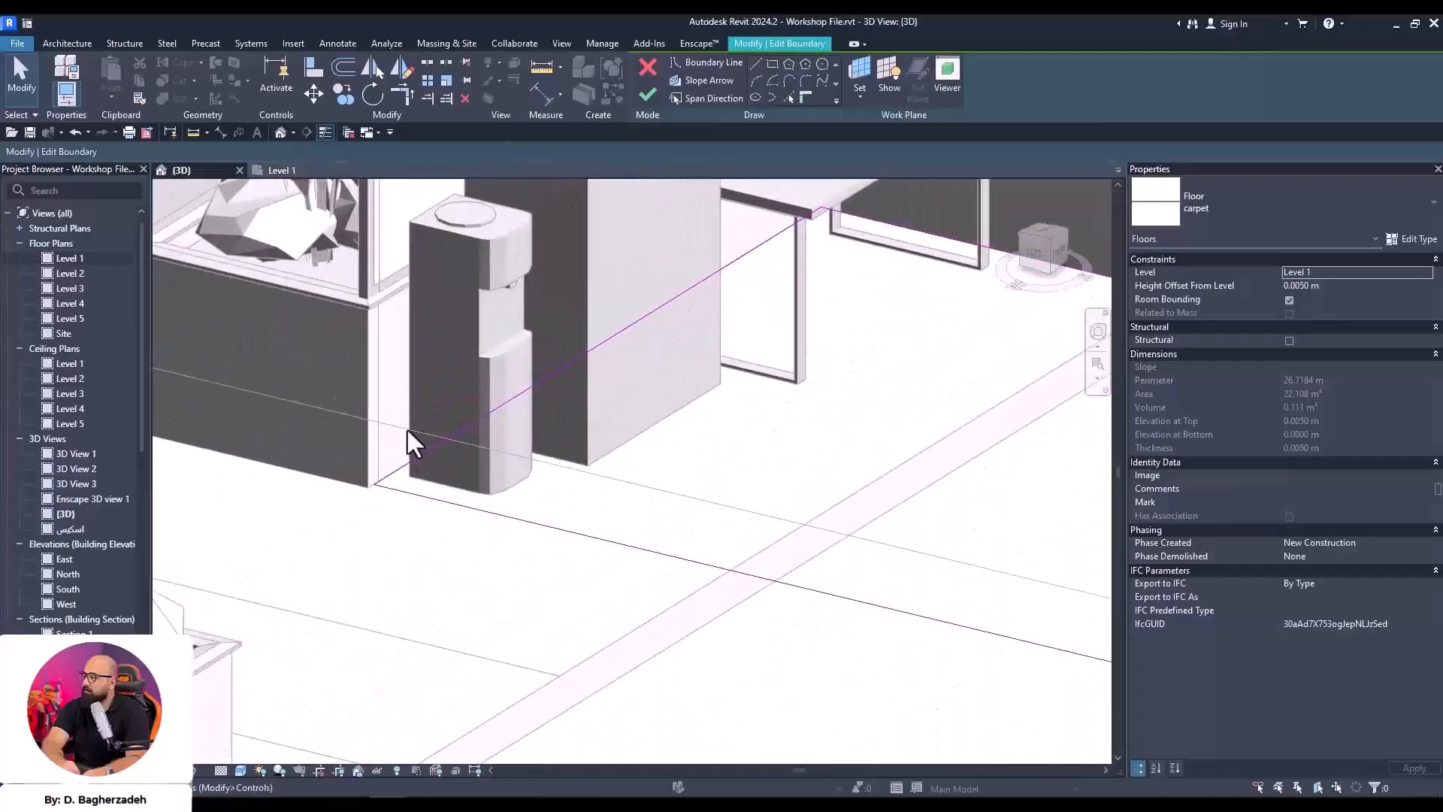
left_click(647, 94)
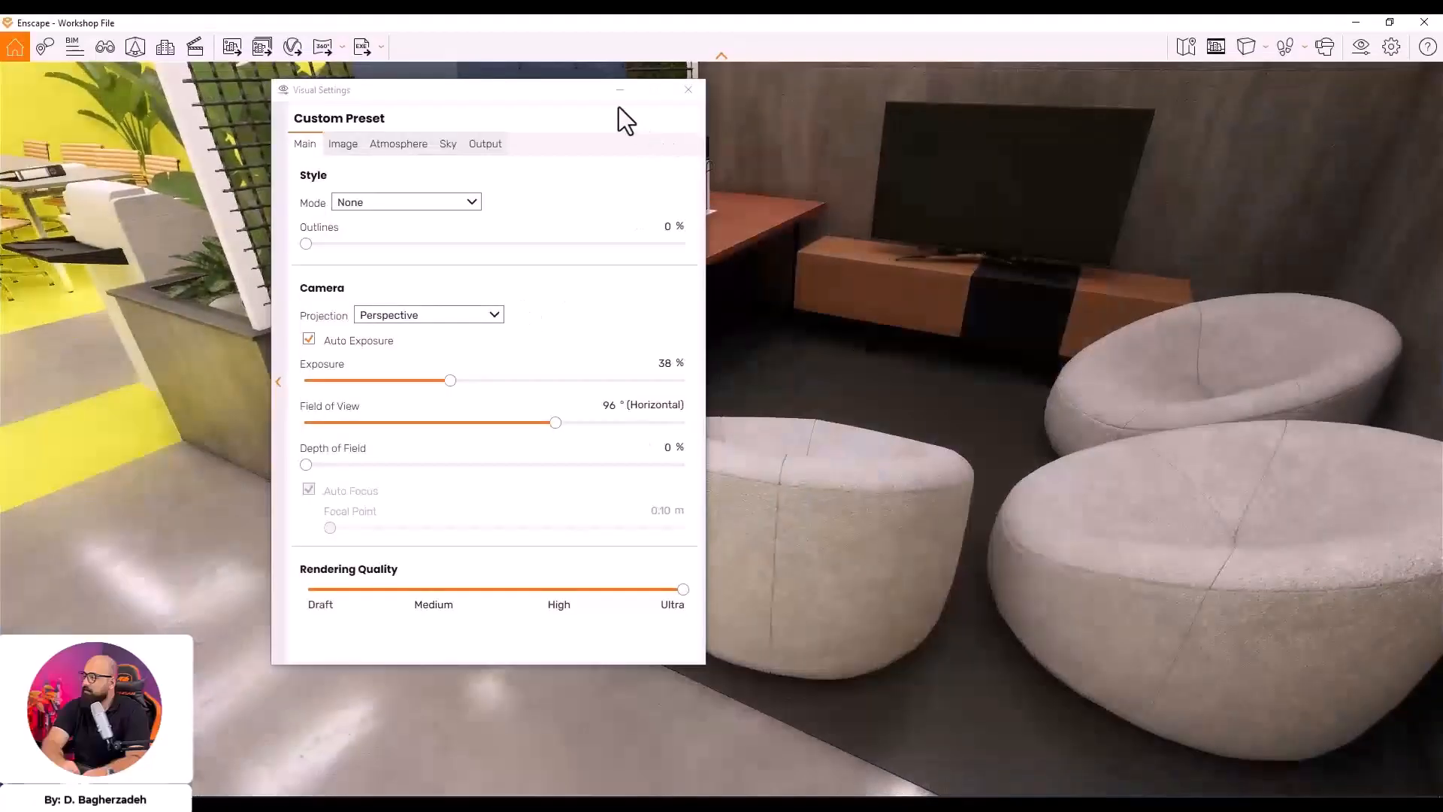
Switch to Enscape, open the Material Editor beside the lounge render and browse Fabrics replacements for the 01 Carpet material
left_click(619, 90)
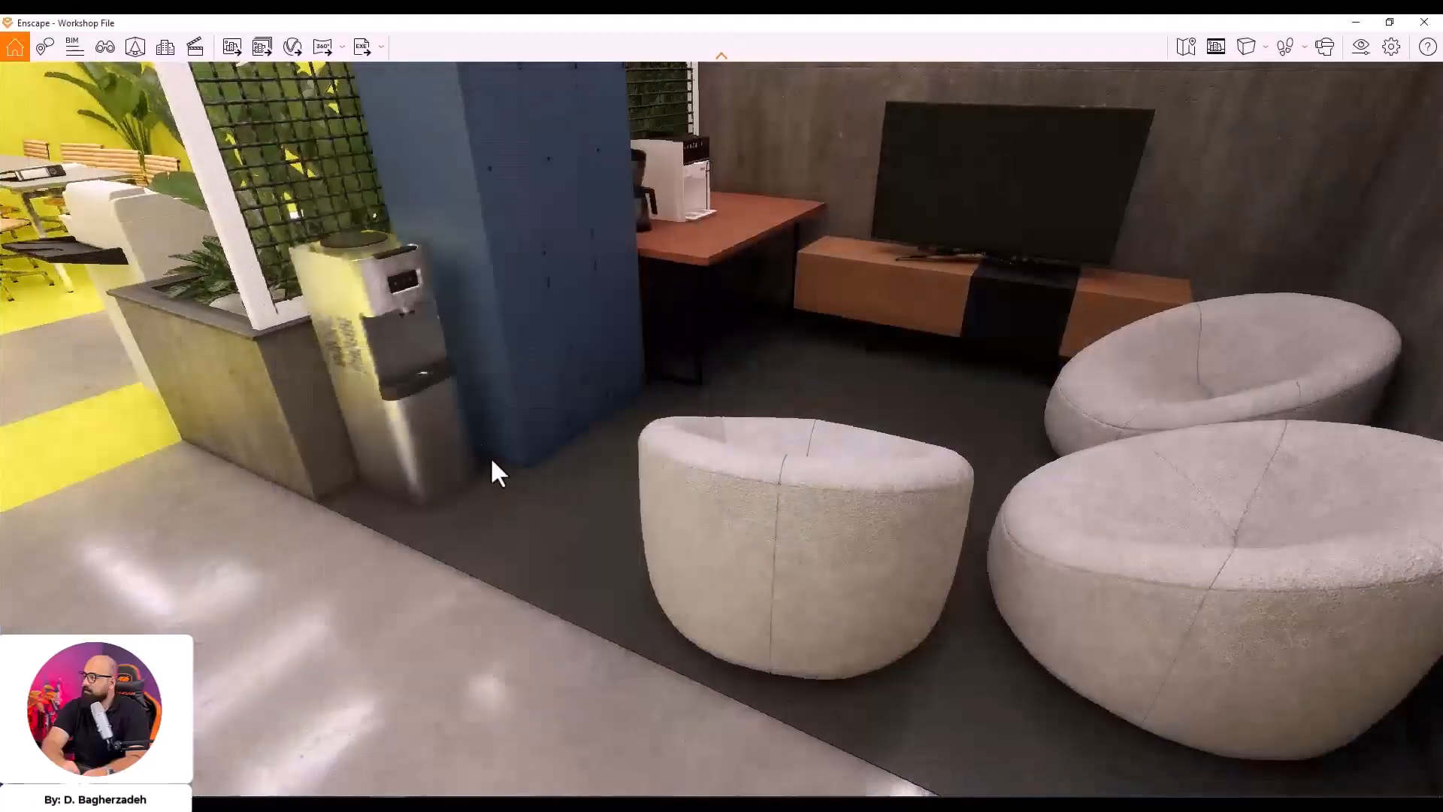
mouse_move(414, 806)
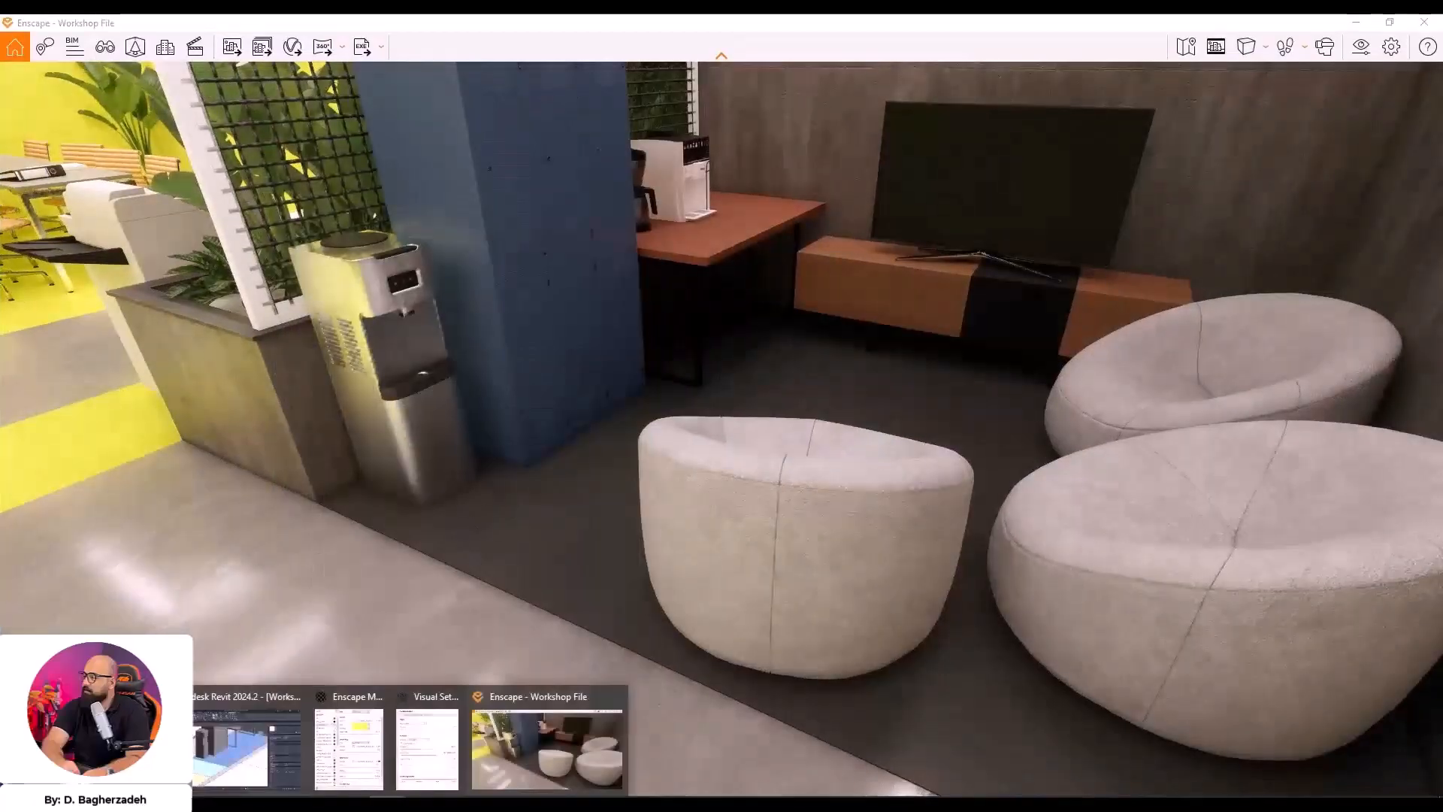
left_click(381, 782)
left_click_drag(314, 127, 408, 112)
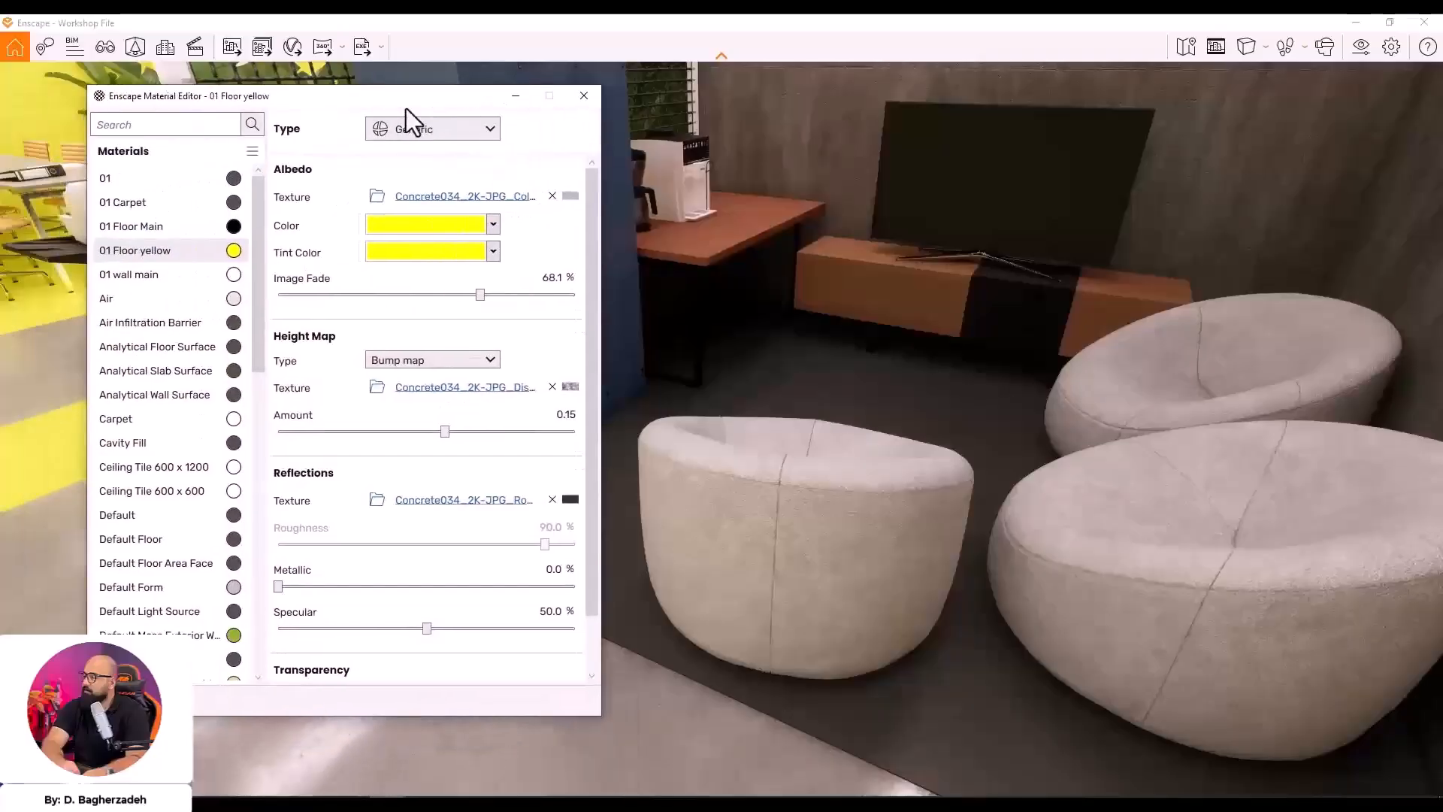
left_click(163, 209)
right_click(162, 211)
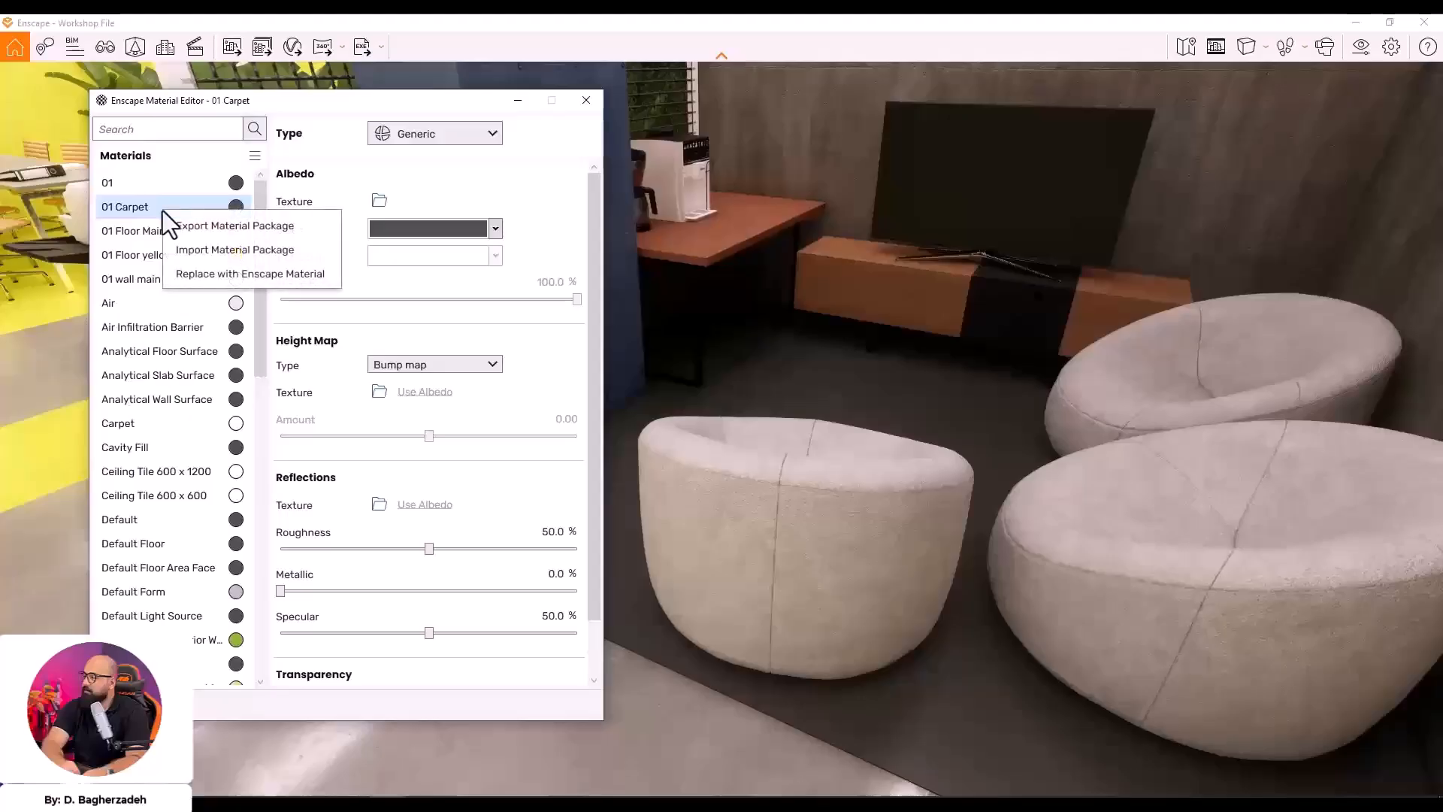
left_click(191, 278)
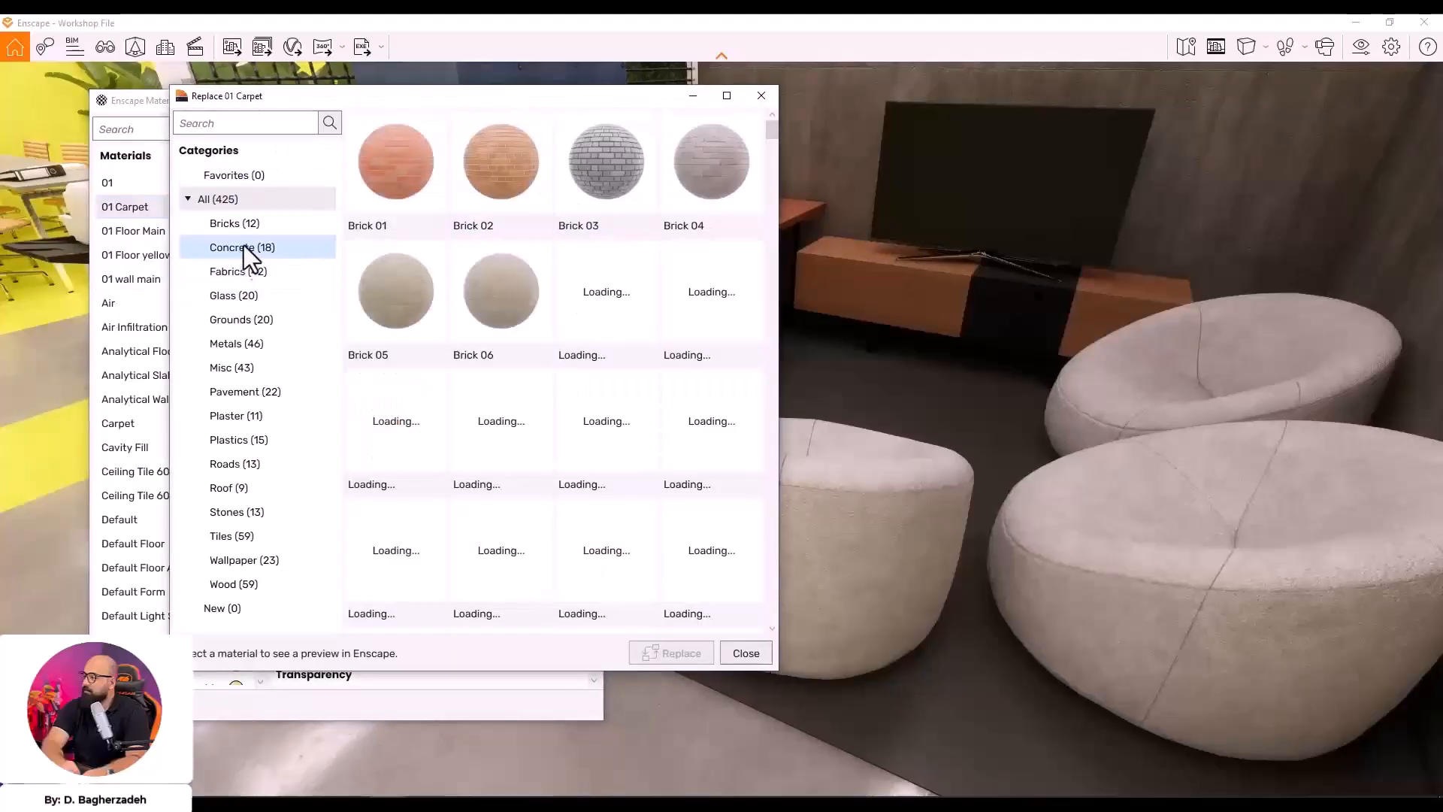
left_click(287, 279)
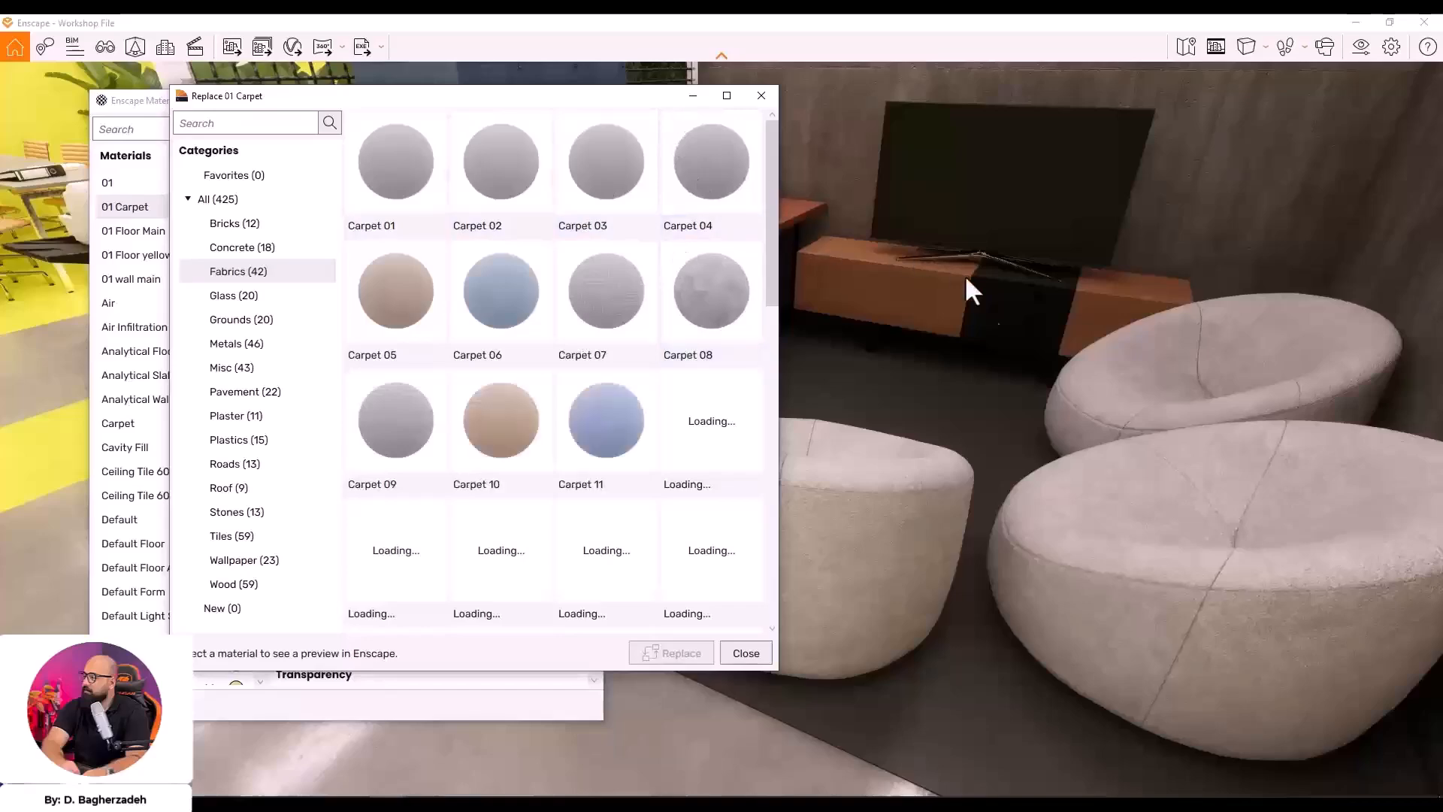
Try Carpet 13 as the replacement for 01 Carpet, with the lounge floor in clear view
left_click_drag(954, 345, 932, 380)
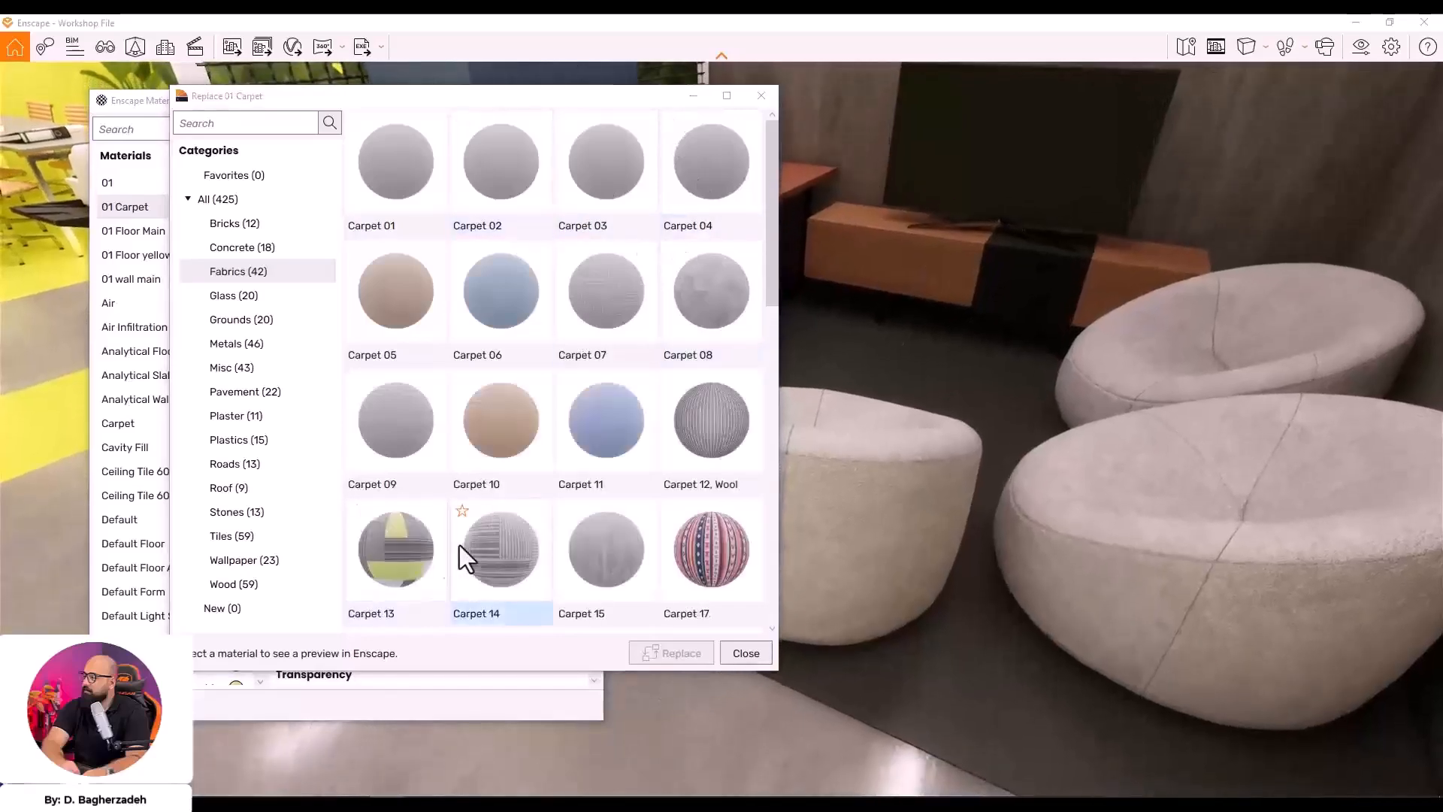
scroll(448, 551, "down", 2)
left_click(413, 430)
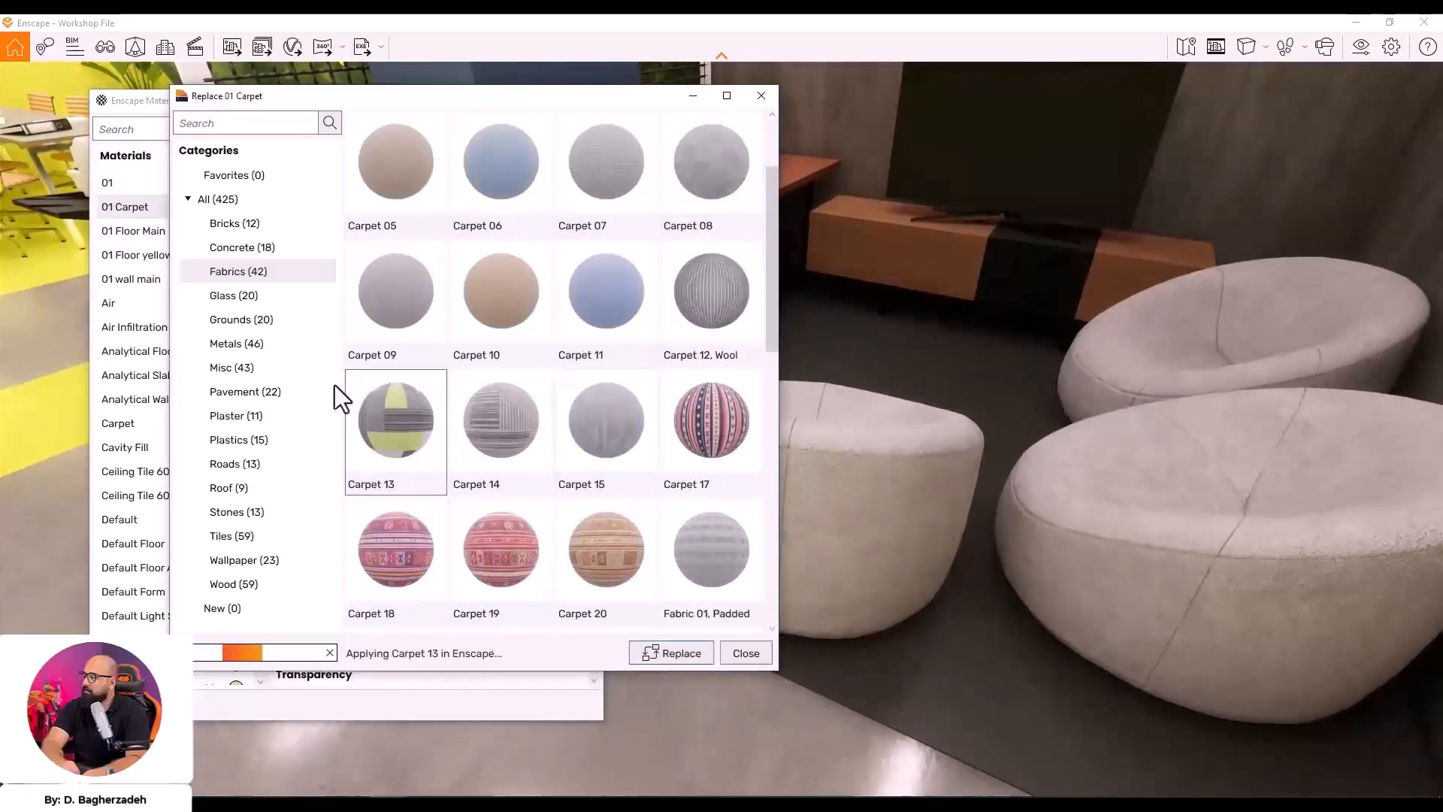
left_click_drag(655, 92, 441, 65)
key("s")
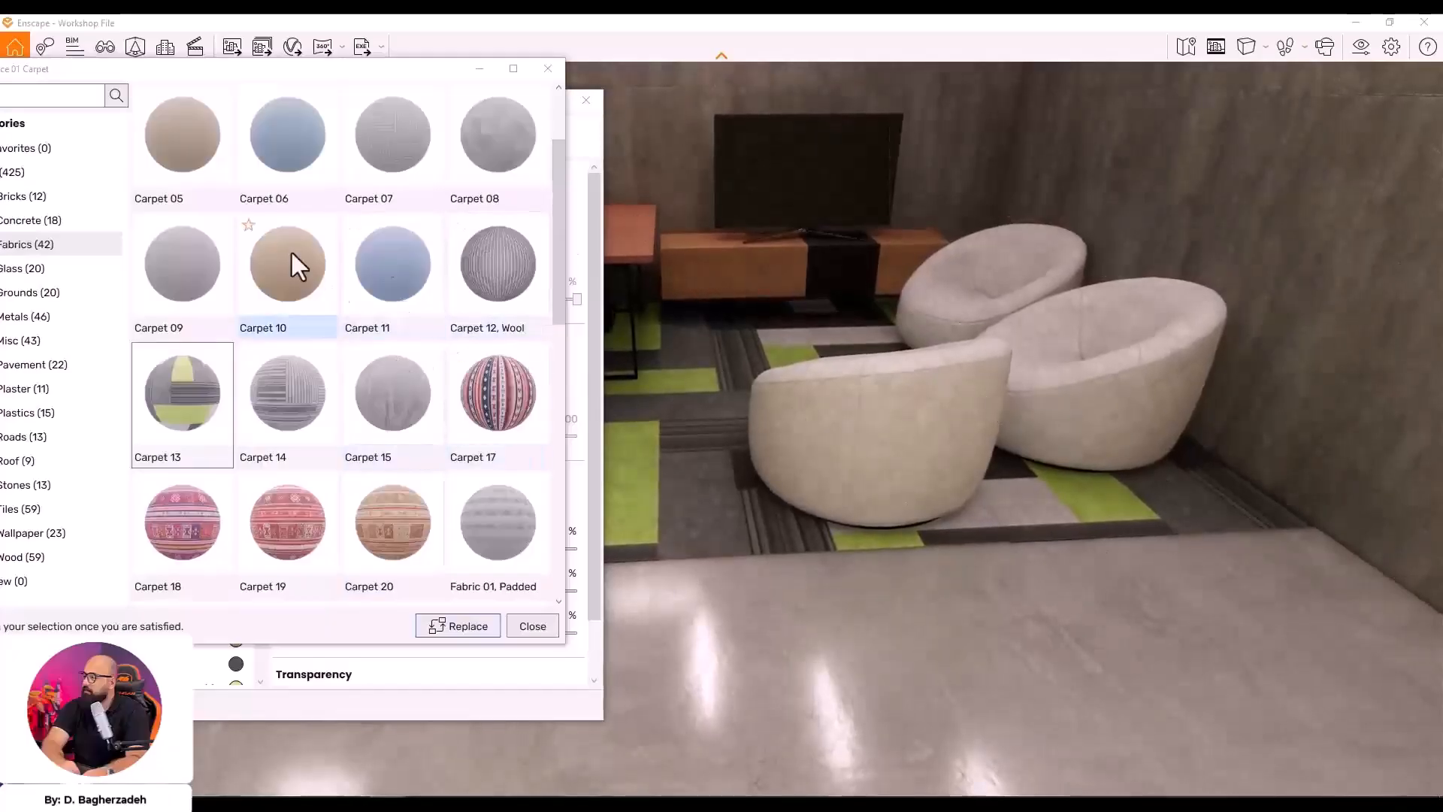
Try Carpet 07 and Carpet 08 from the Fabrics library as replacements for the 01 Carpet material
scroll(467, 312, "up", 2)
left_click(408, 329)
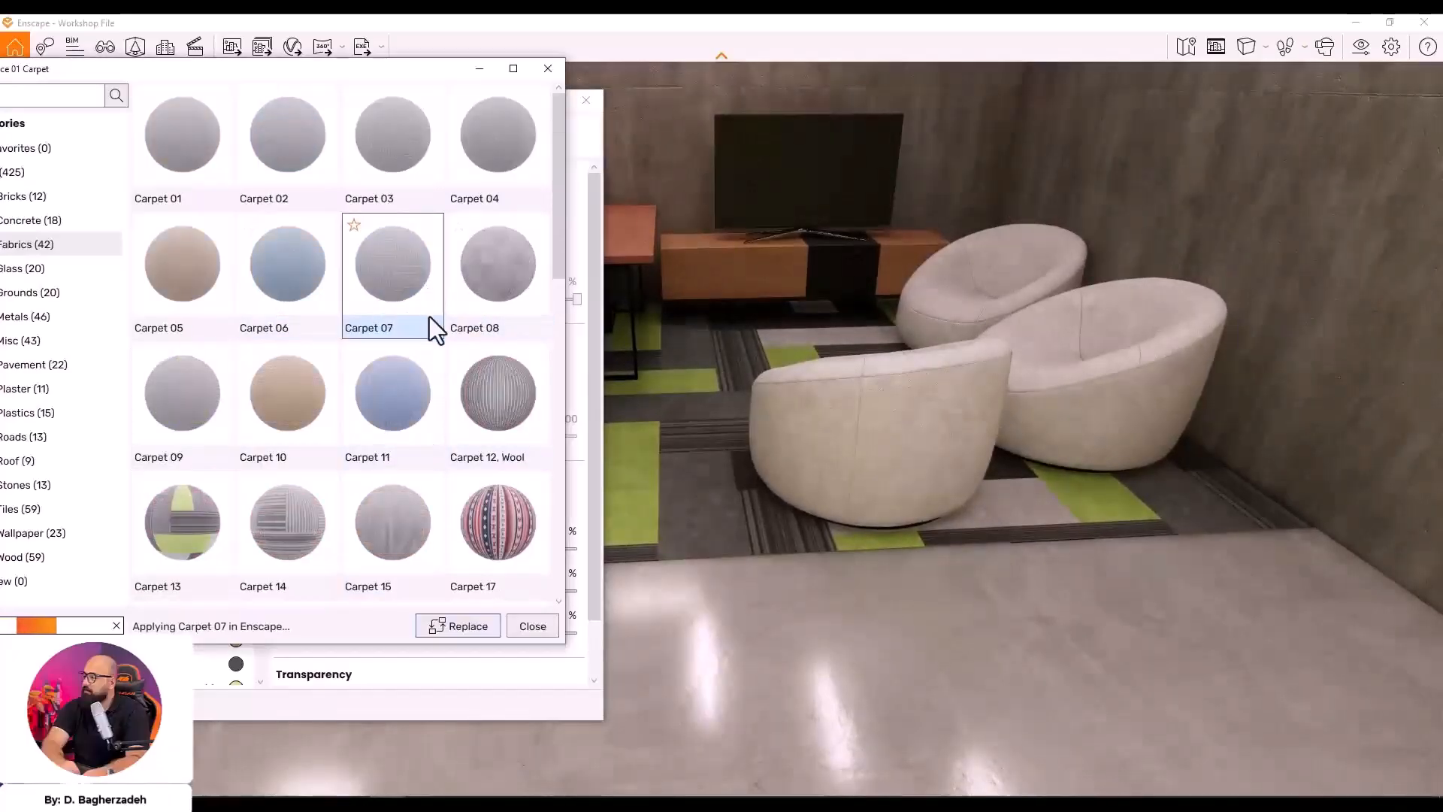
left_click(506, 290)
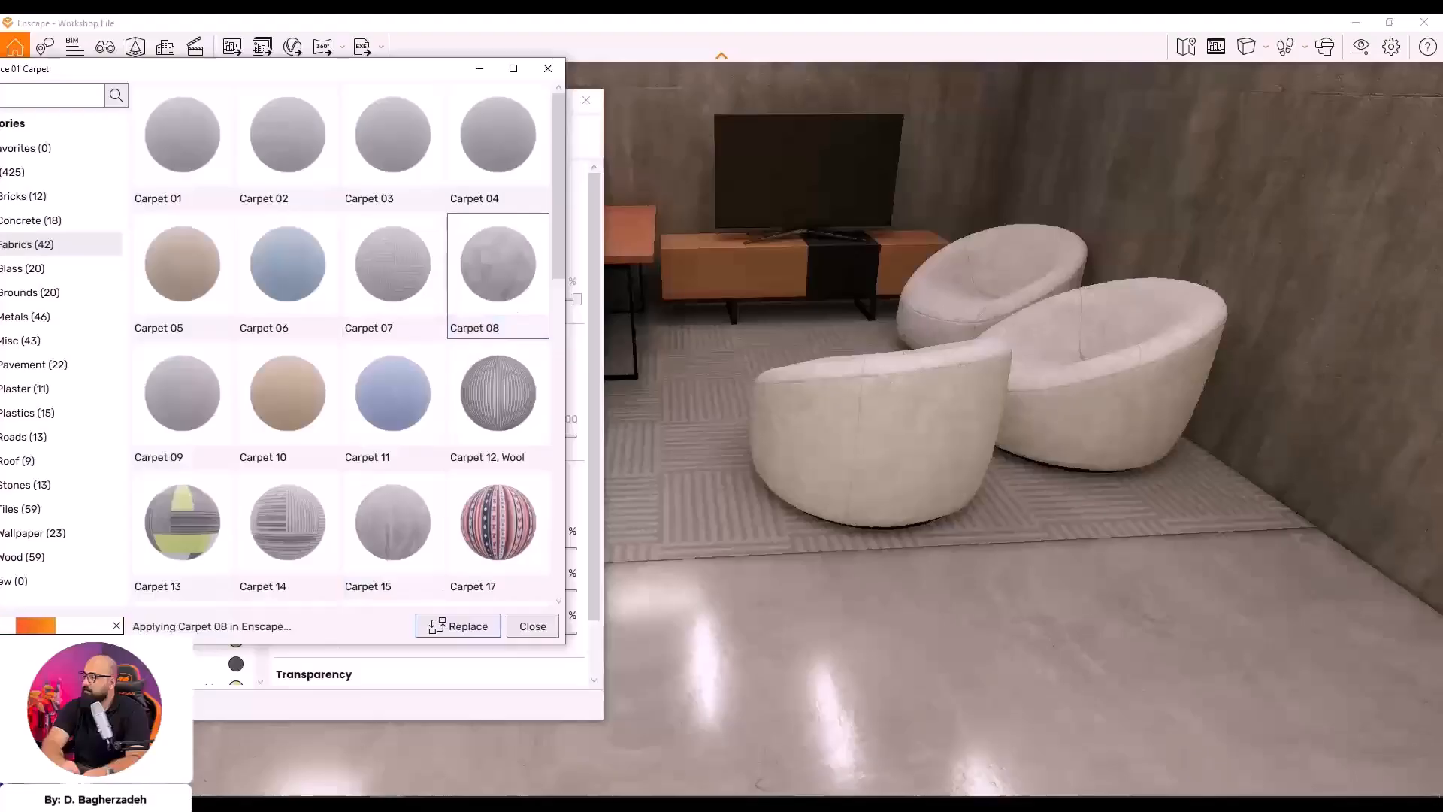
Switch to the browser, open ambientCG's Fabric category in a separate tab and look through its textures for a suitable carpet
key("alt+Tab")
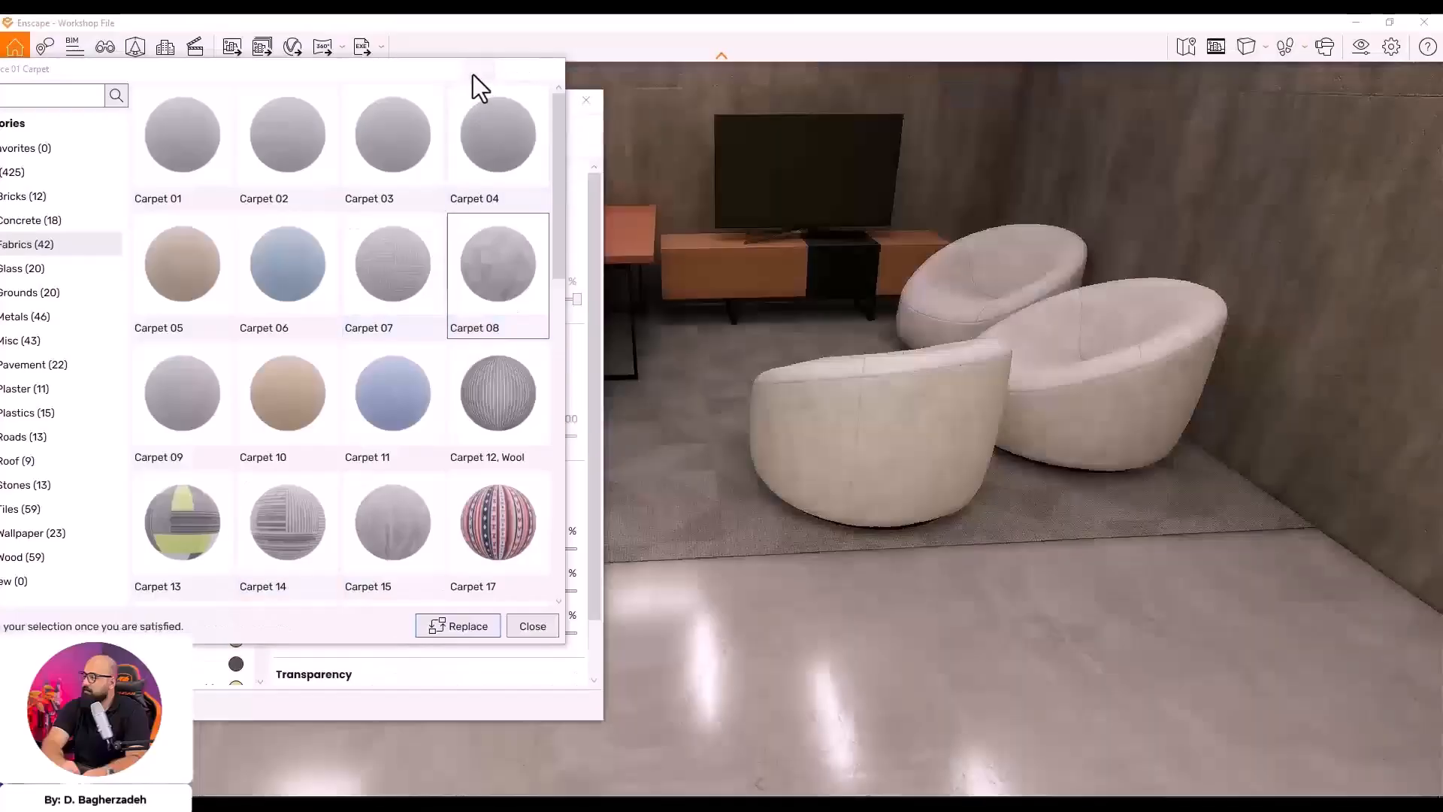
left_click(472, 74)
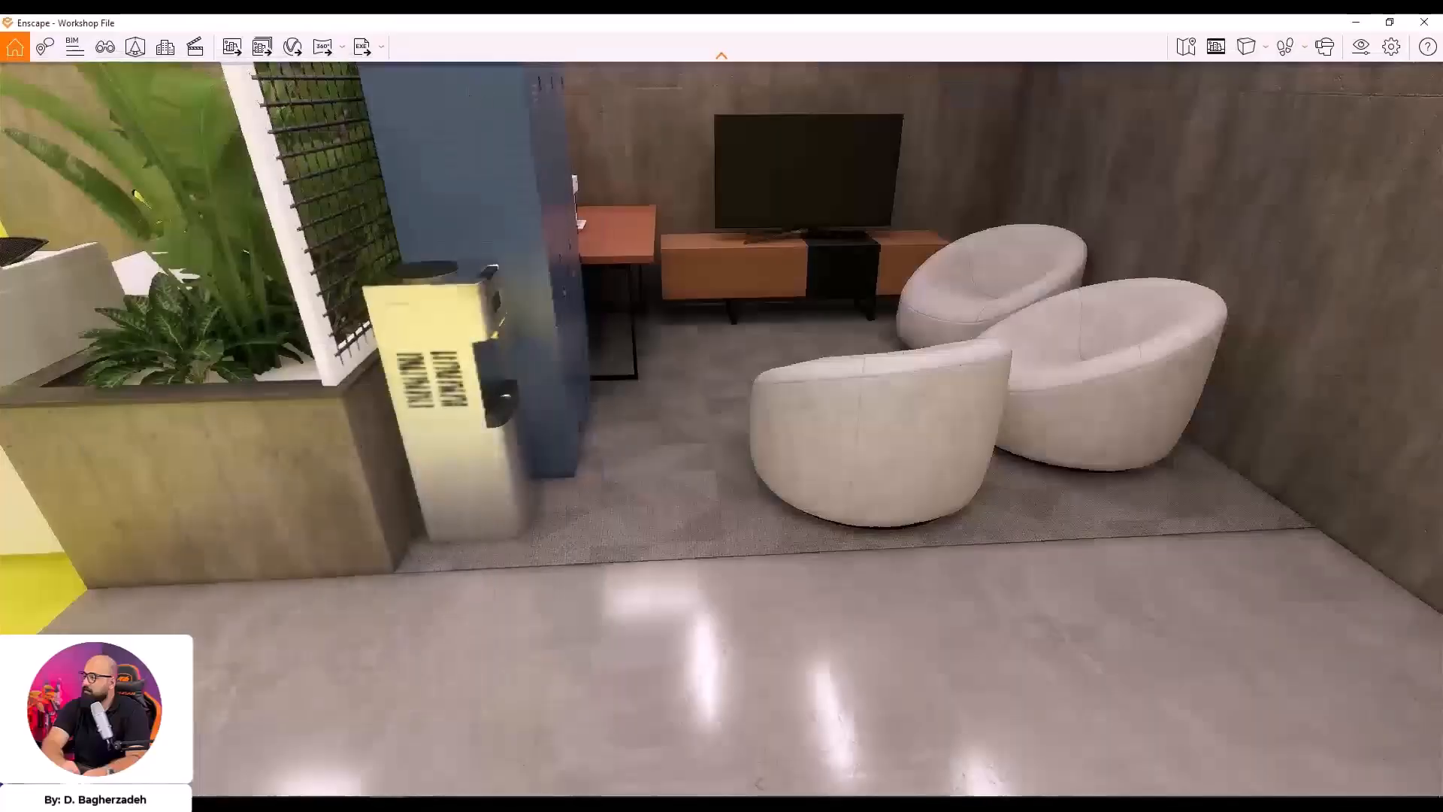
key("alt+Tab")
left_click(125, 23)
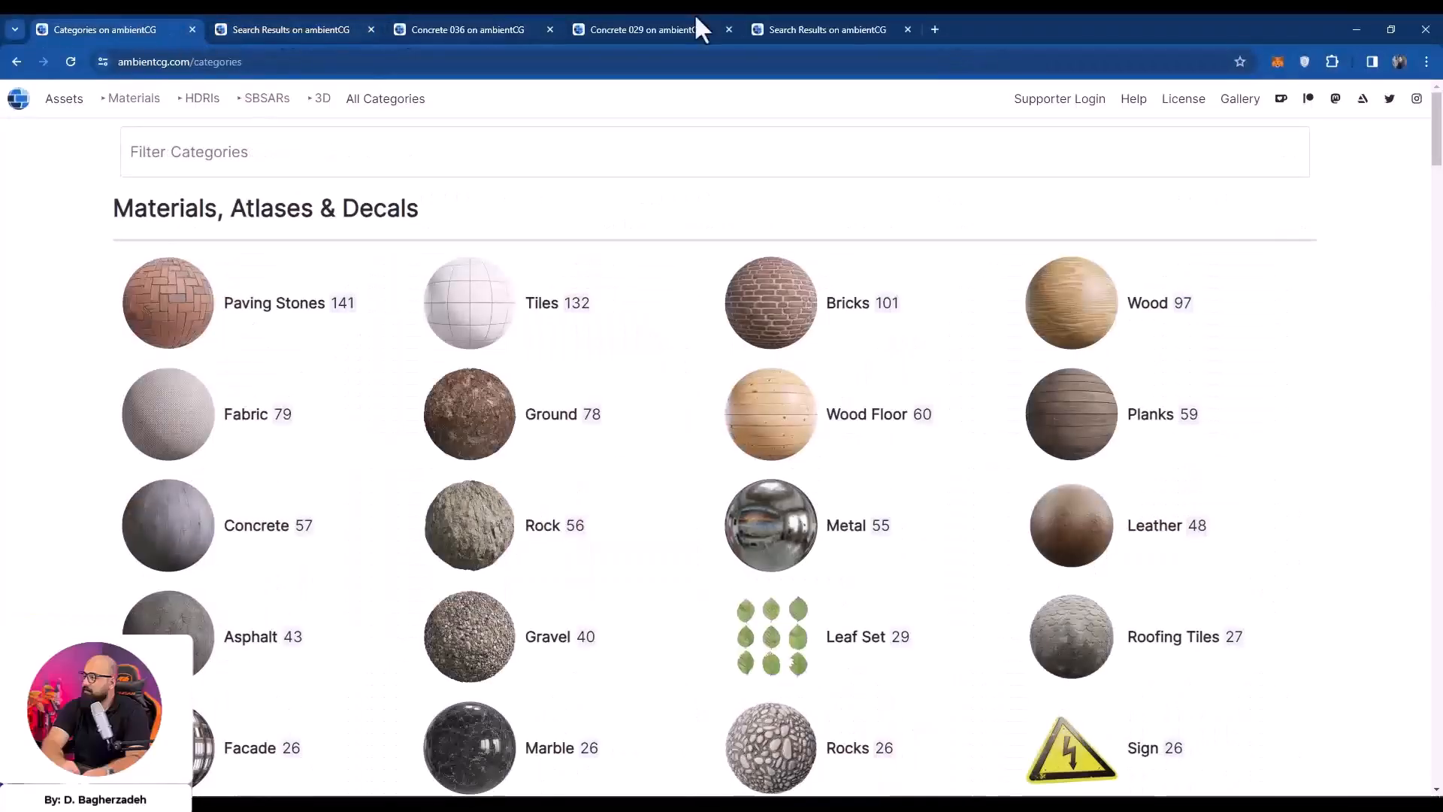
middle_click(244, 420)
left_click(304, 29)
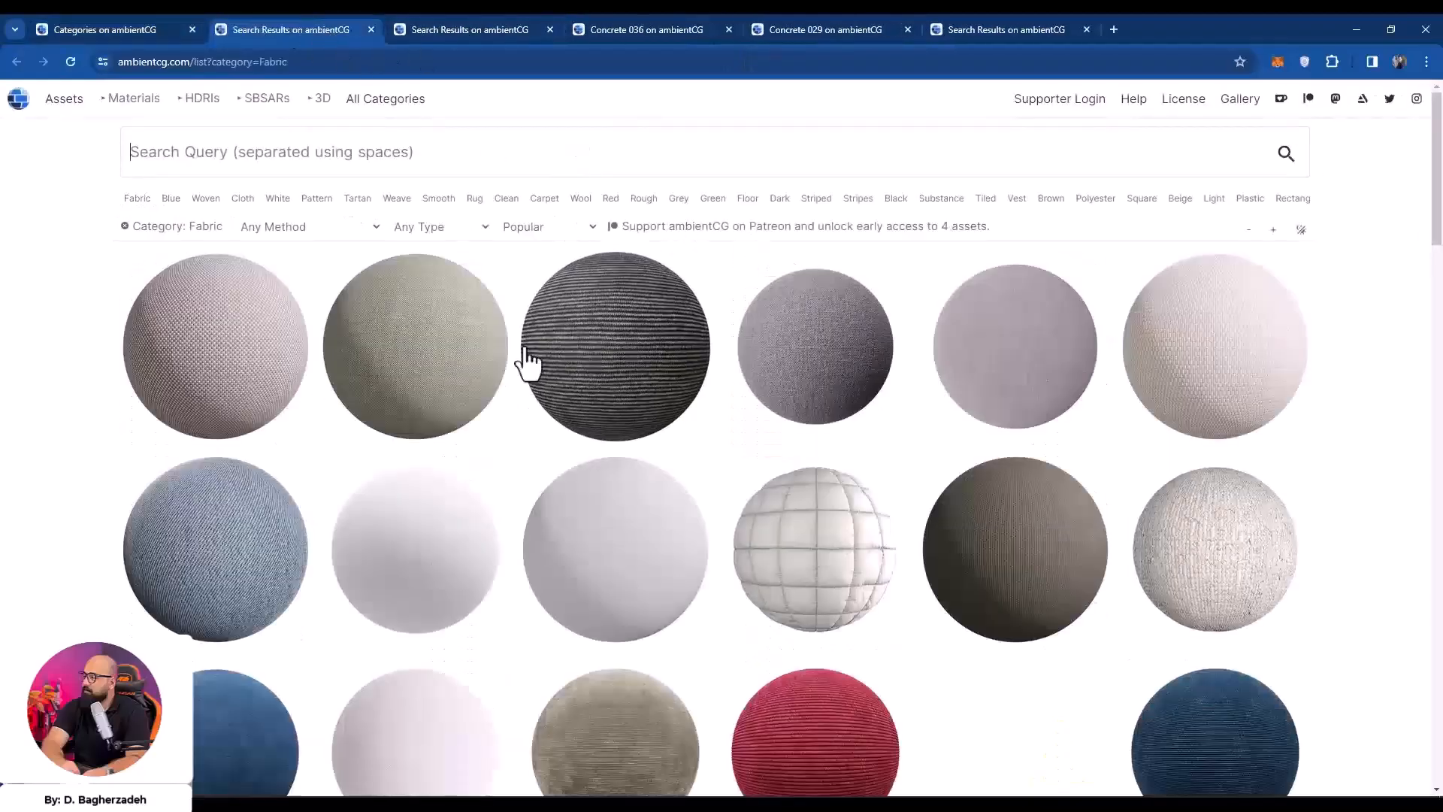
scroll(451, 329, "down", 2)
scroll(460, 199, "down", 10)
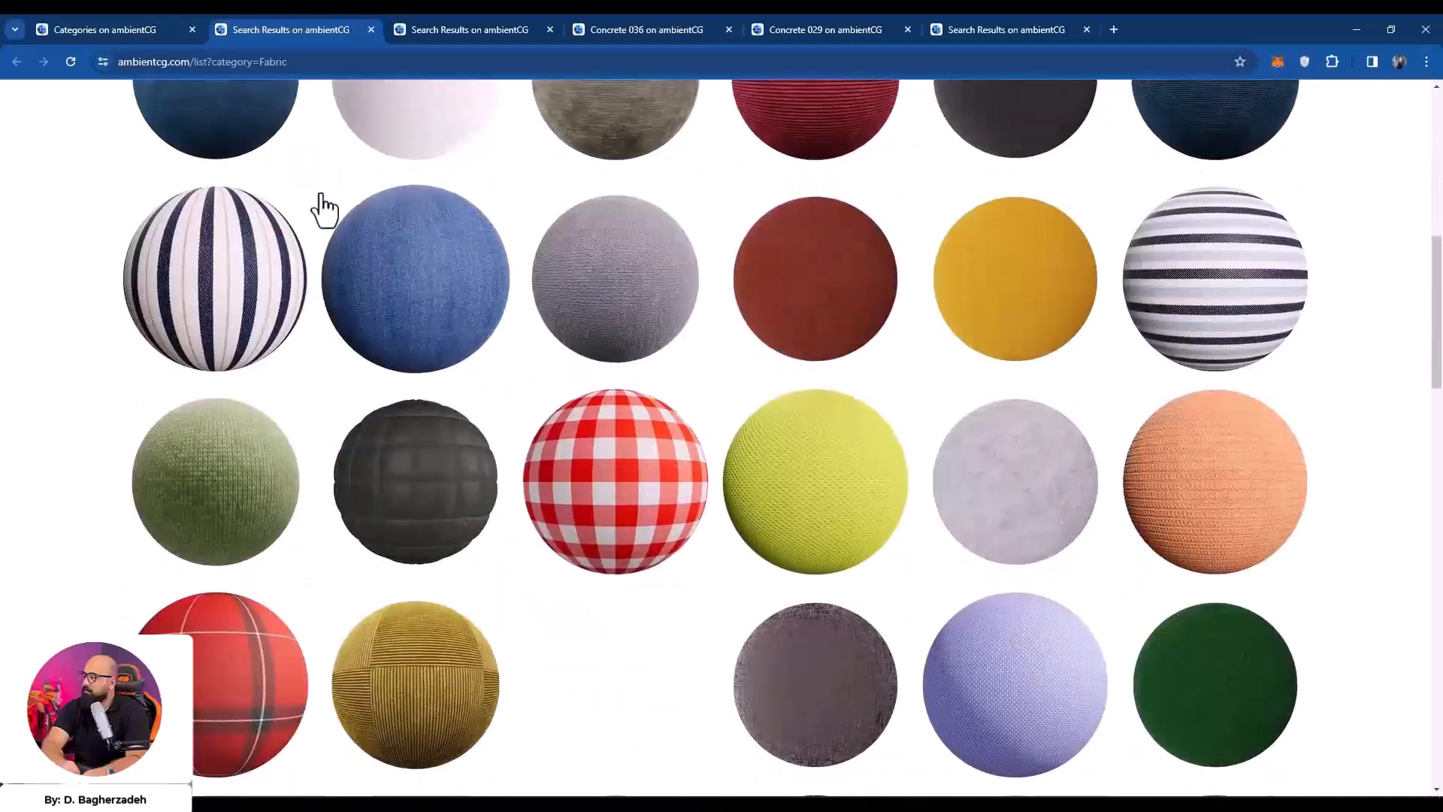
scroll(934, 194, "down", 13)
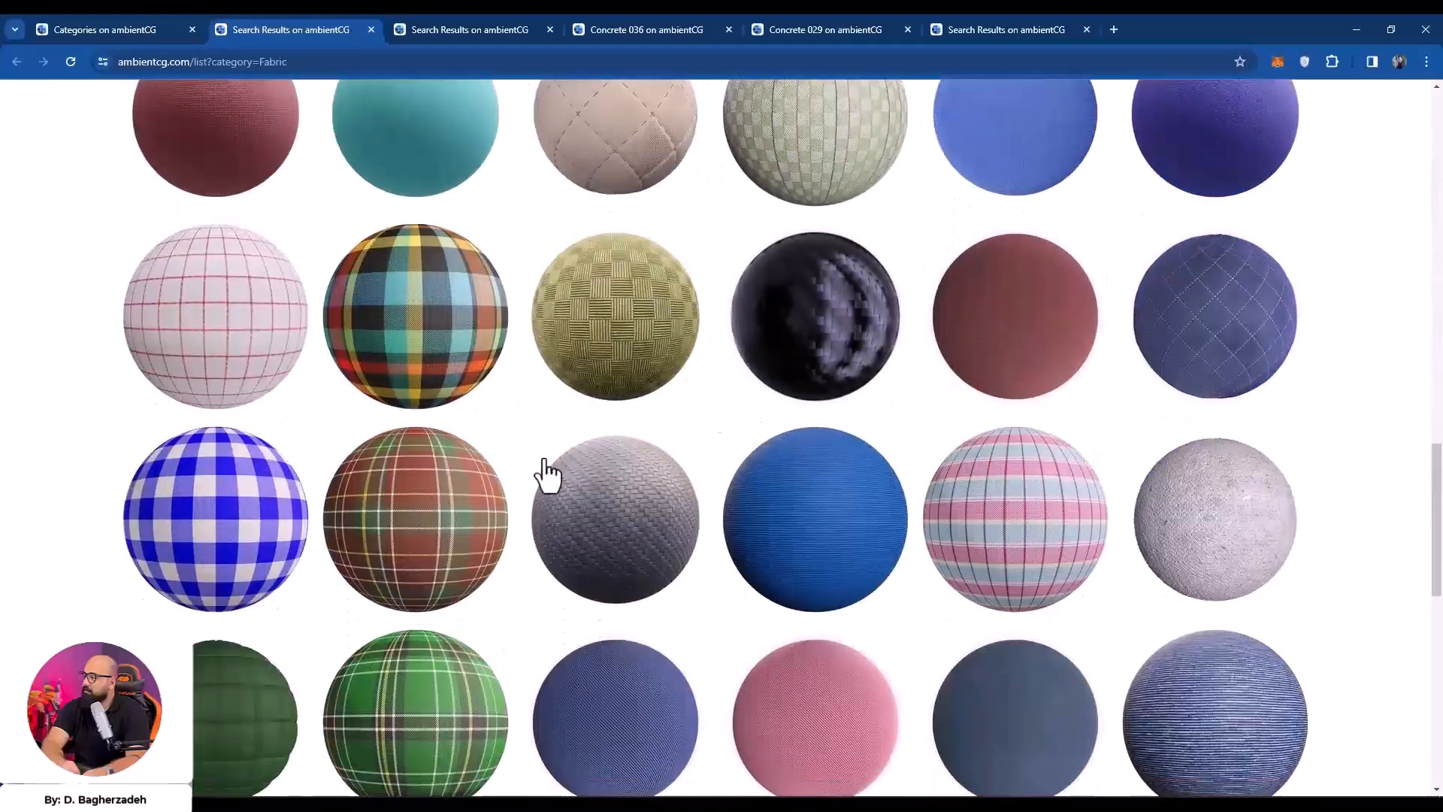
scroll(827, 466, "down", 5)
scroll(886, 451, "up", 5)
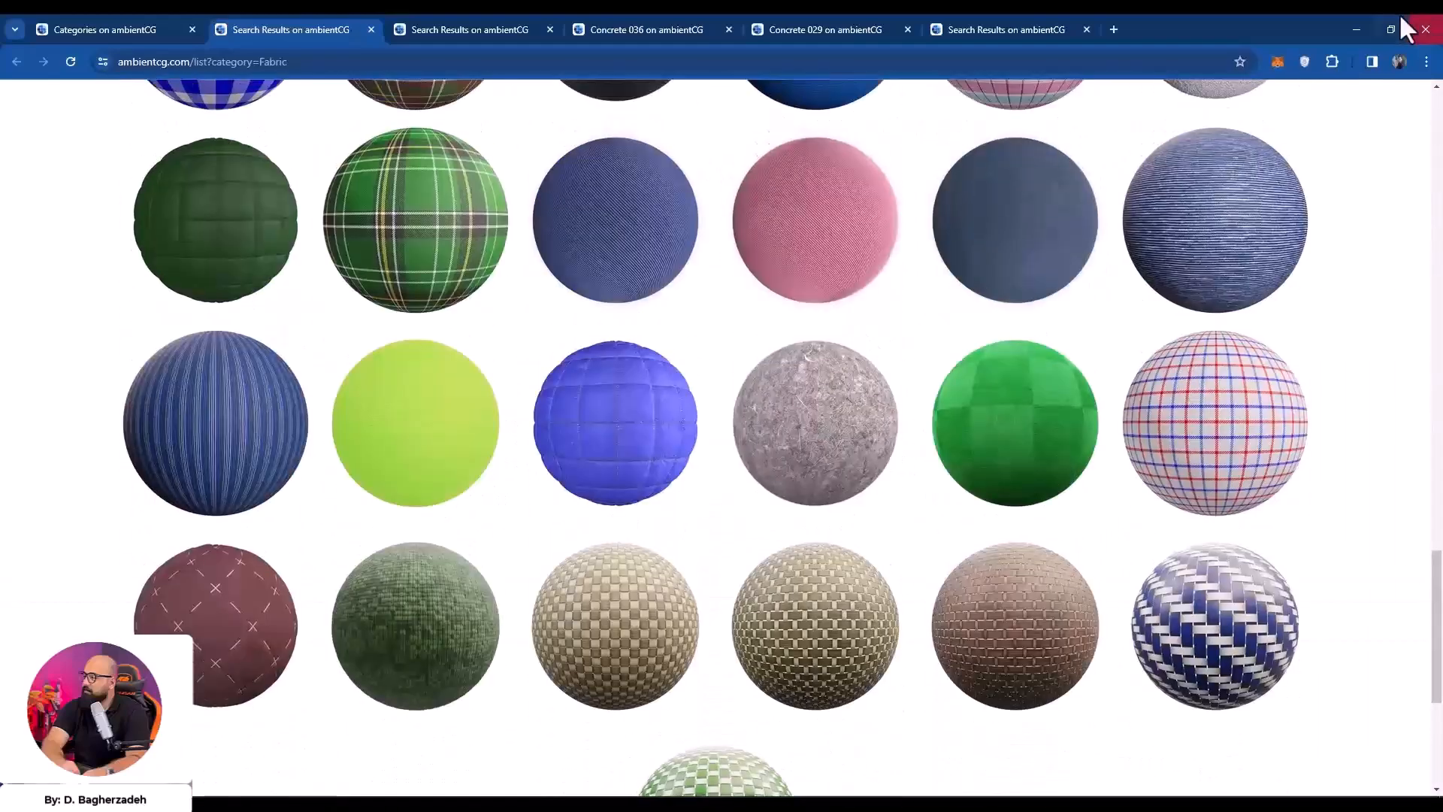
left_click(1343, 25)
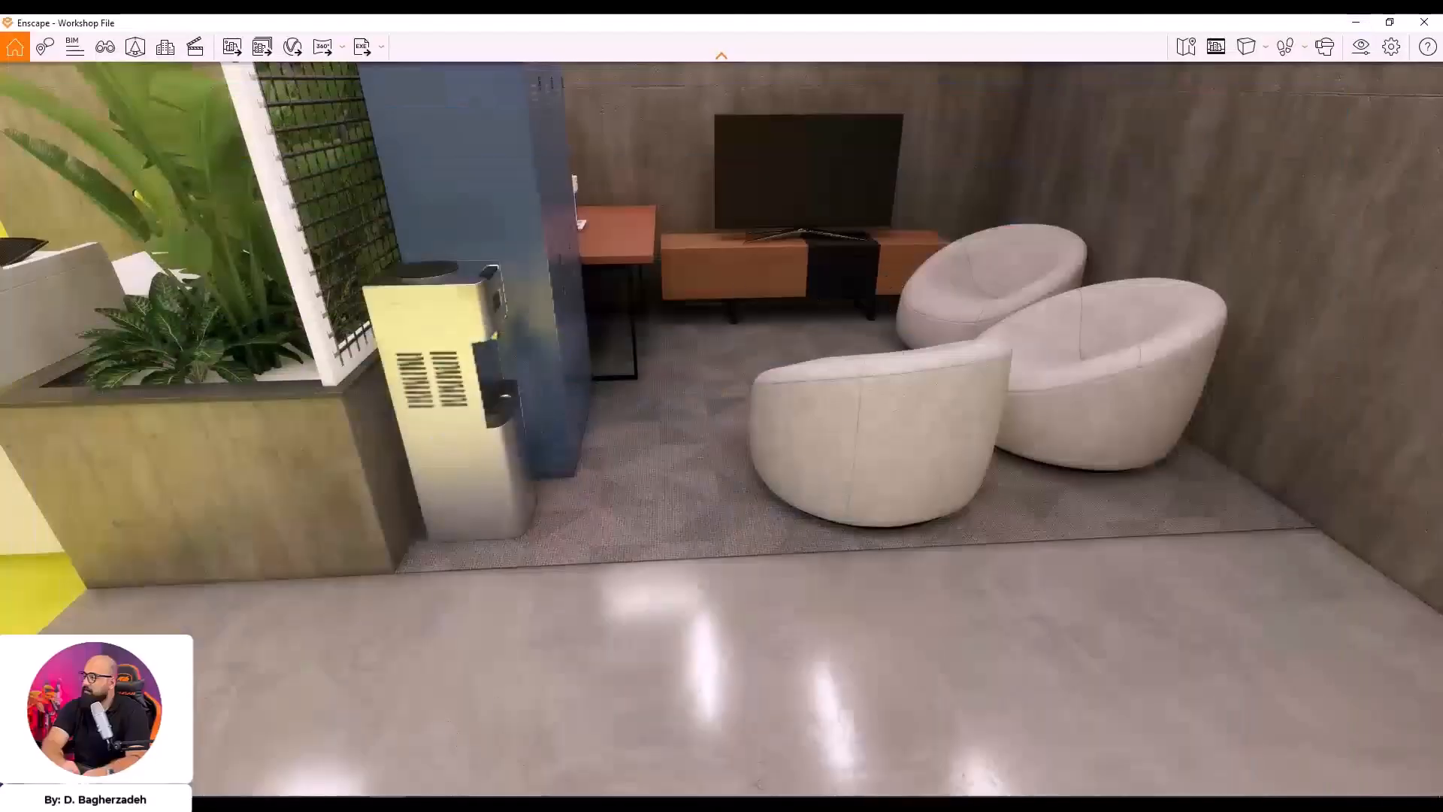
Return to Enscape's replacement library, browse the Fabrics and try Carpet 05 and Carpet 10 on the lounge floor
left_click(612, 752)
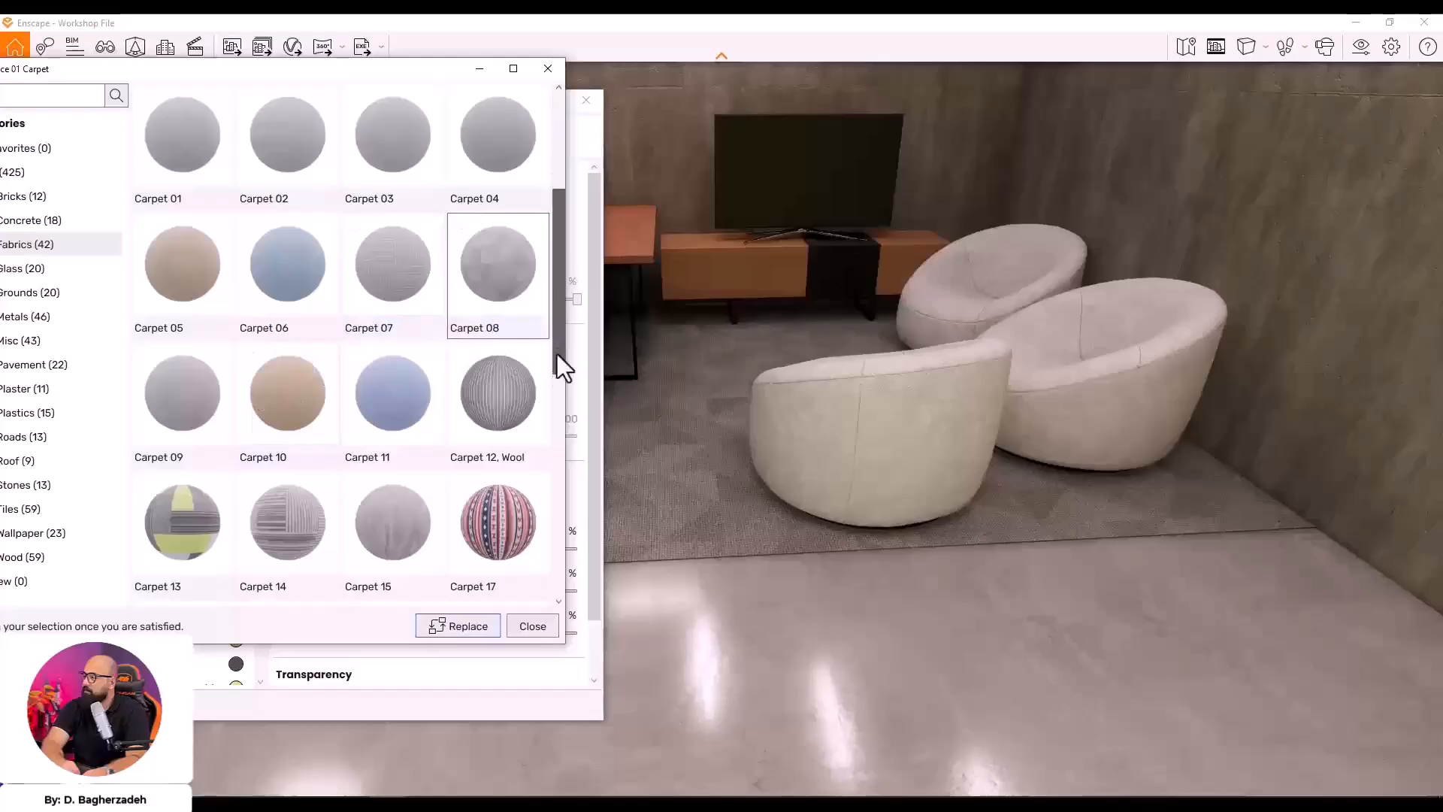
scroll(361, 417, "down", 10)
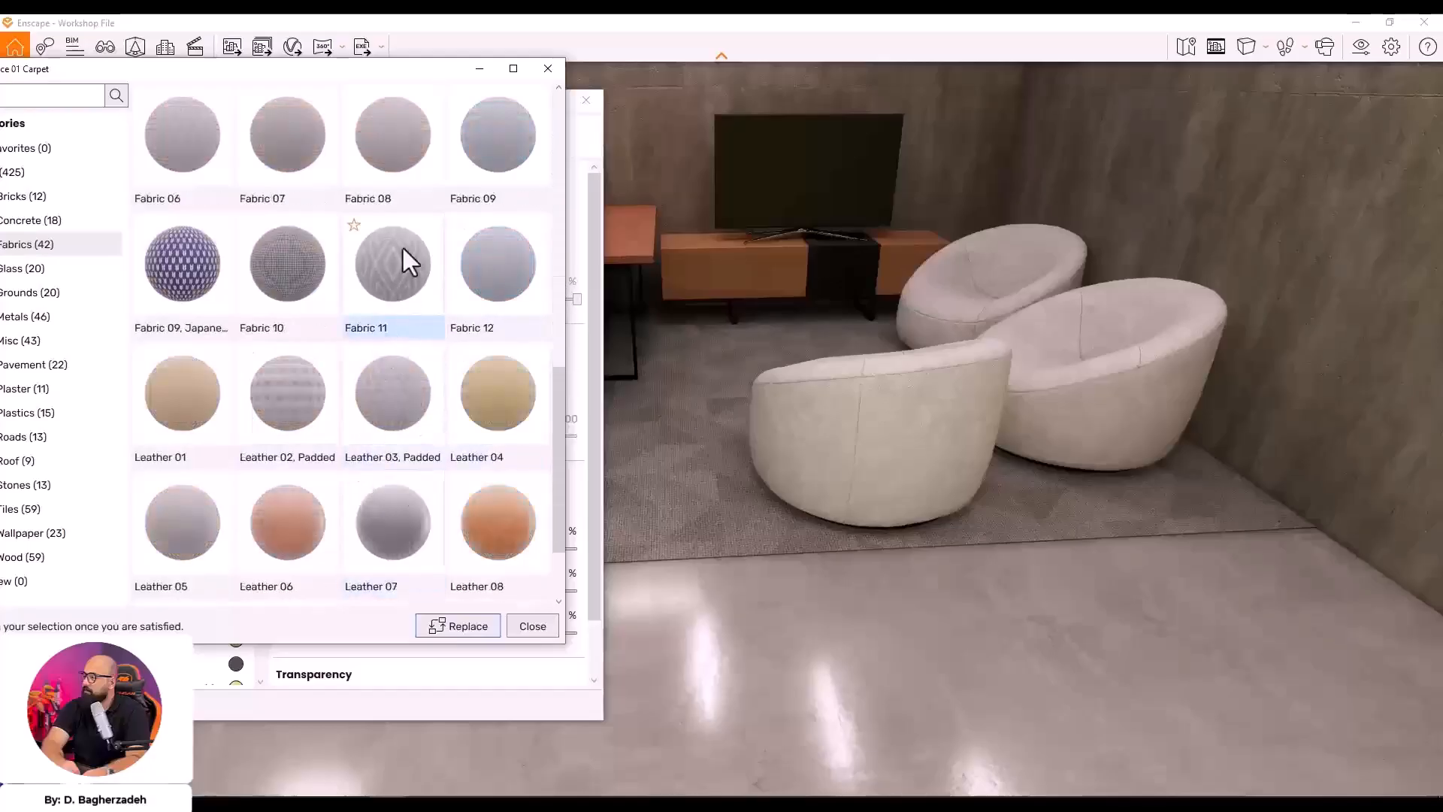
scroll(372, 264, "down", 2)
scroll(372, 300, "up", 10)
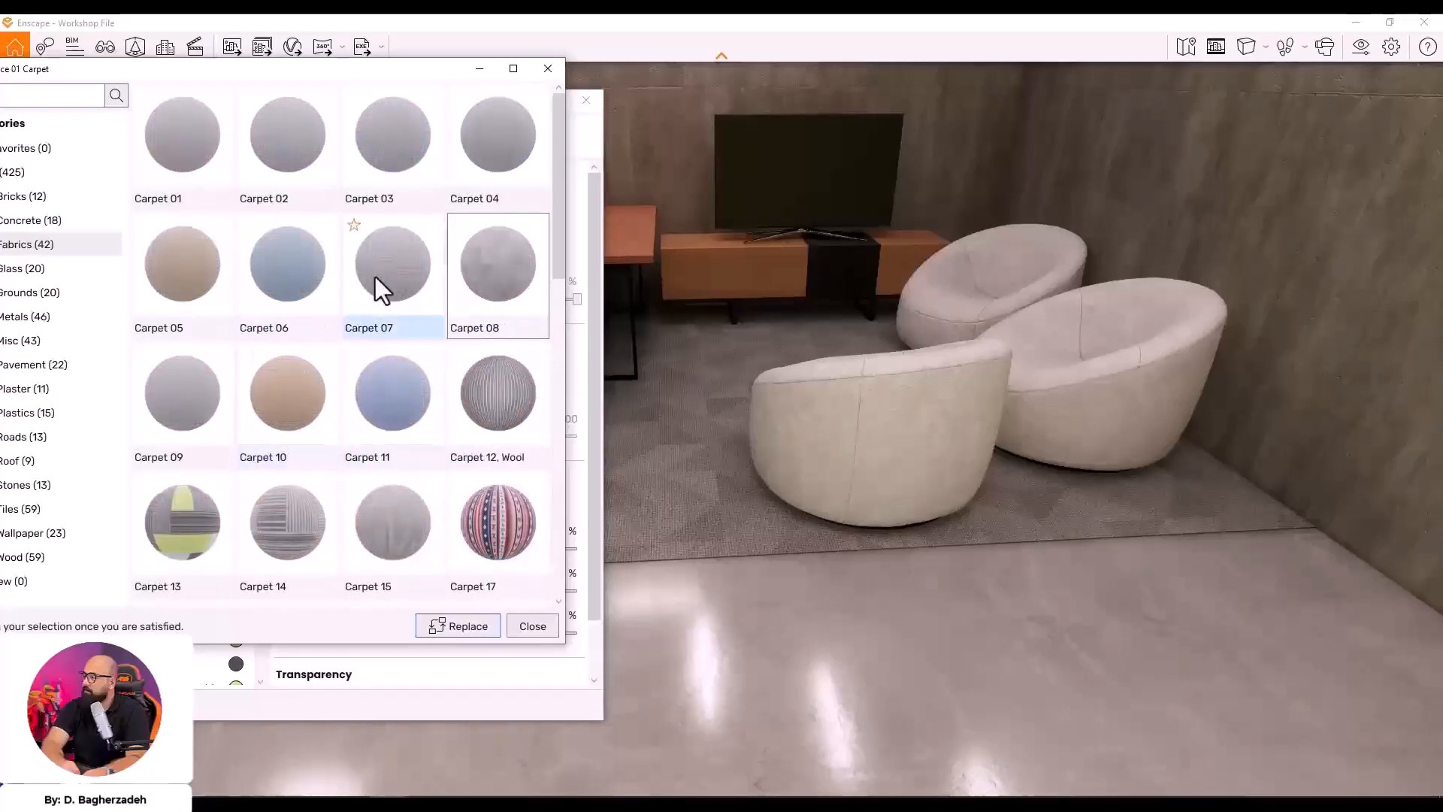
double_click(222, 263)
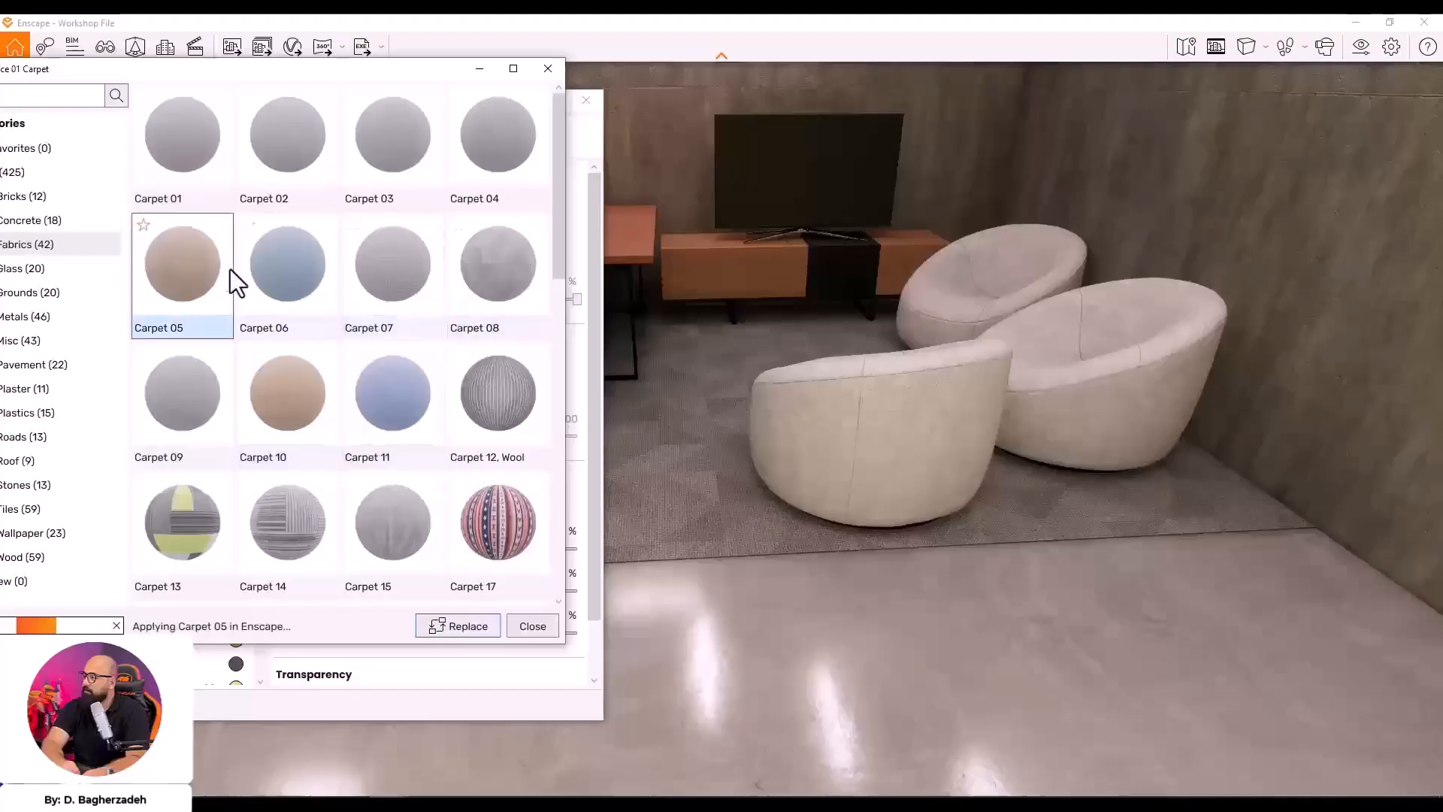
left_click_drag(1156, 419, 932, 346)
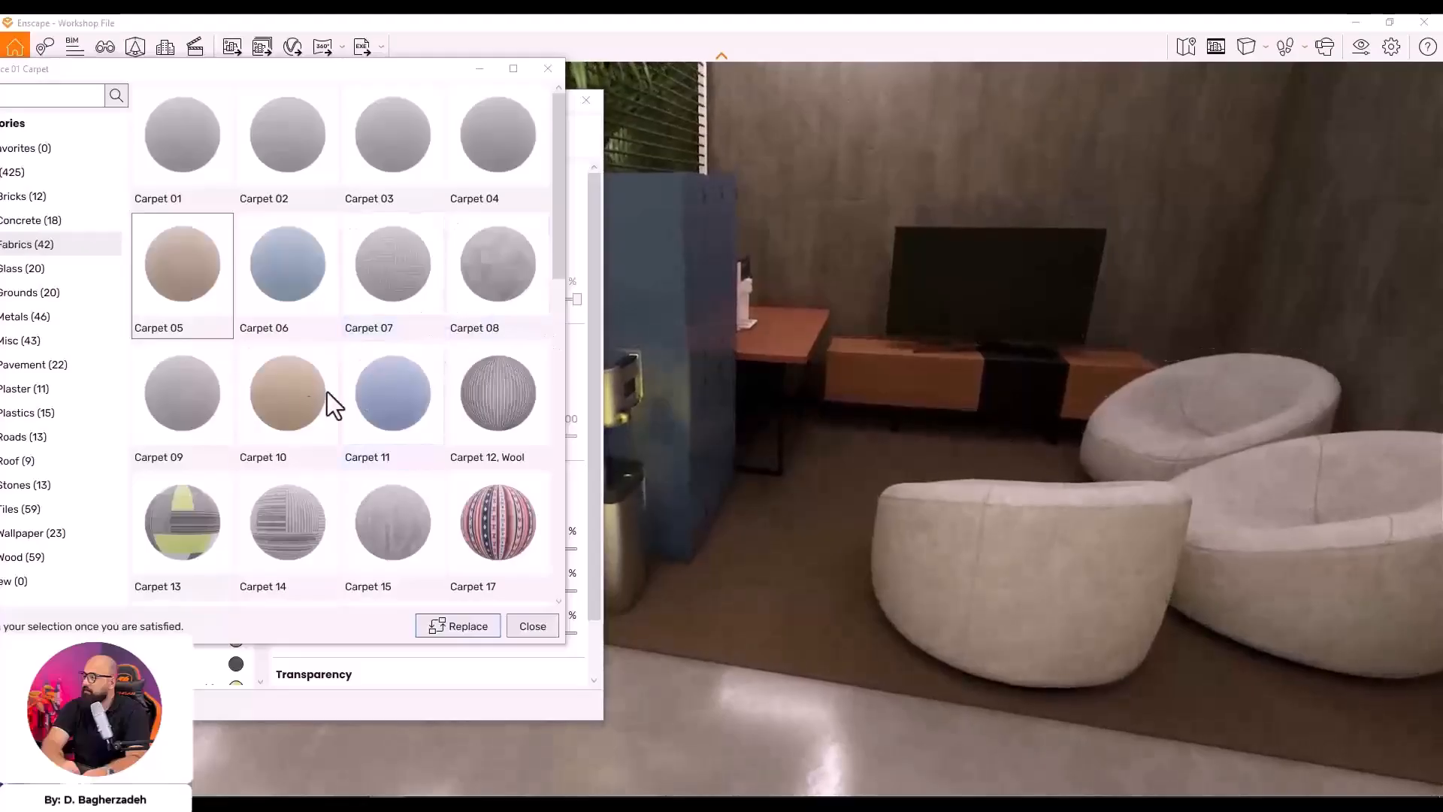
double_click(331, 396)
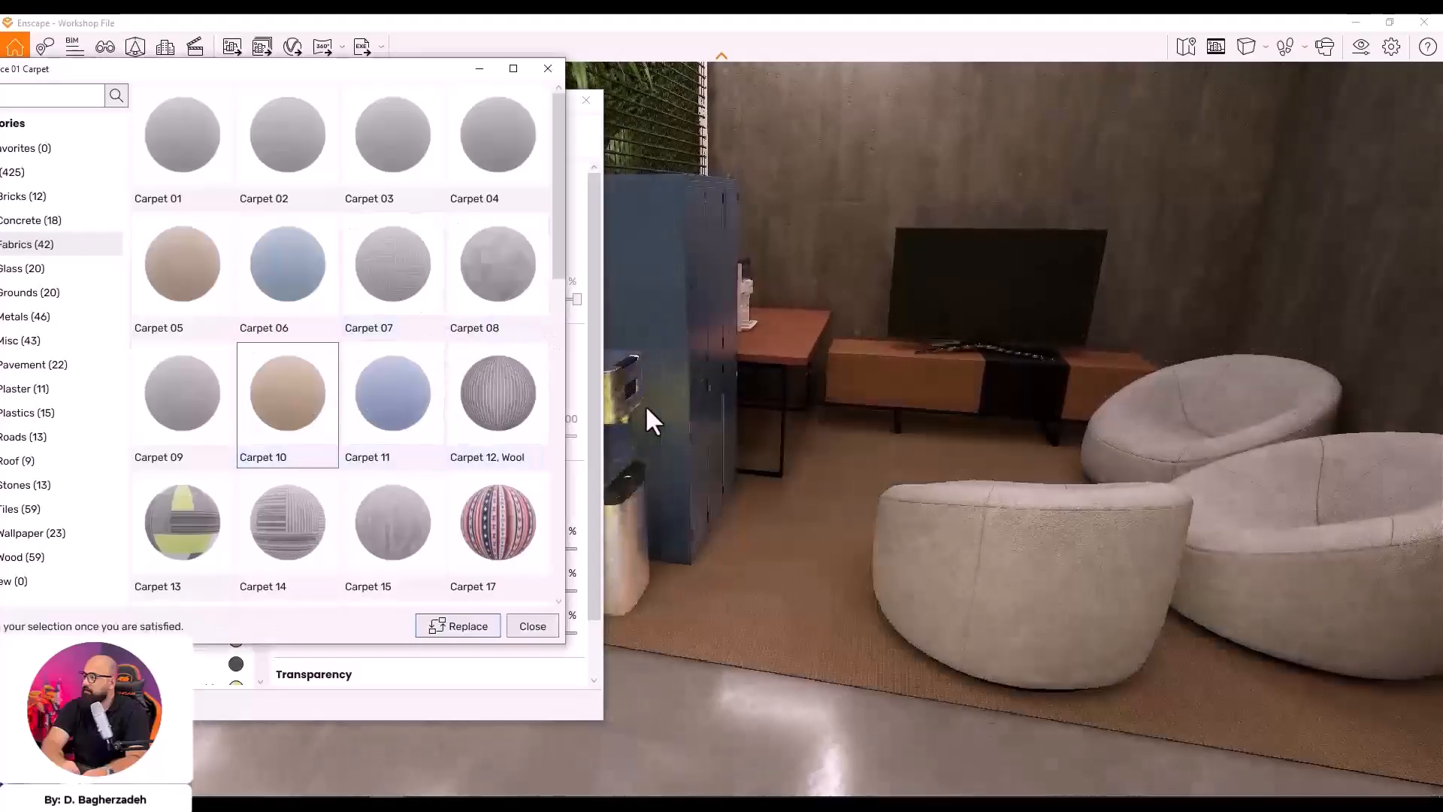
Replace the 01 Carpet material with Carpet 15 after checking it on the lounge floor
double_click(394, 526)
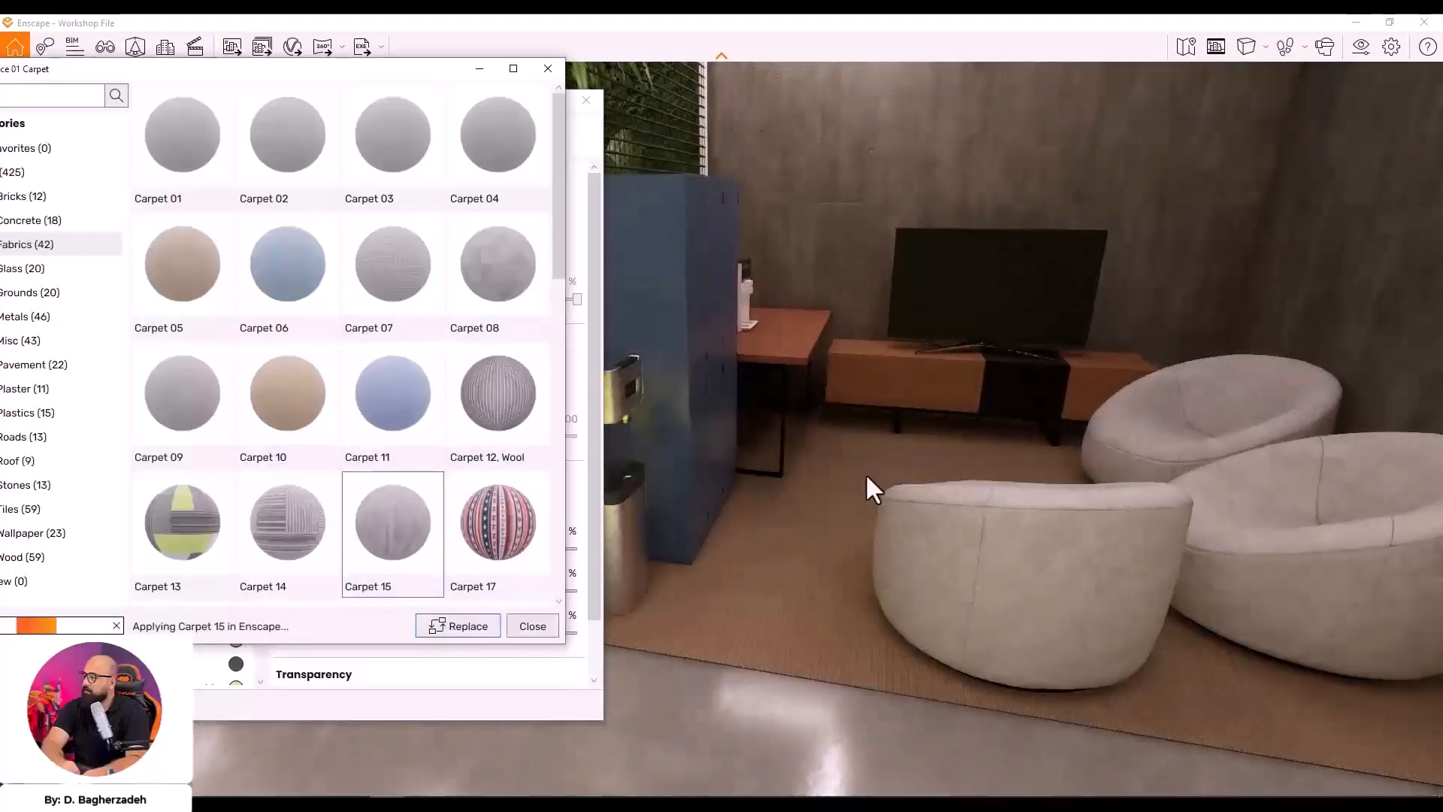
left_click_drag(868, 474, 962, 527)
key("w")
key("s")
left_click(453, 628)
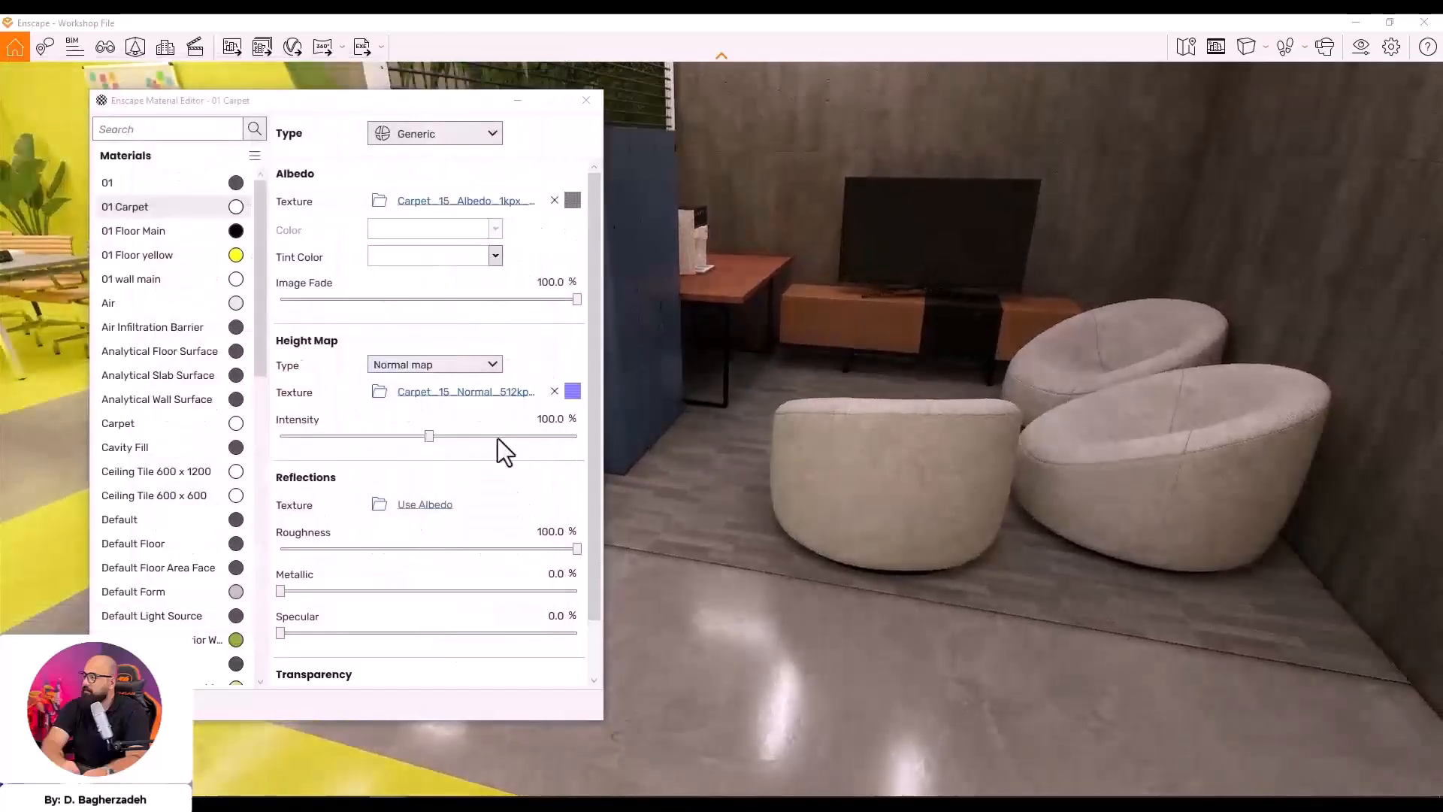
Set the width and height of 01 Carpet's albedo texture to 1.5 m
left_click(573, 200)
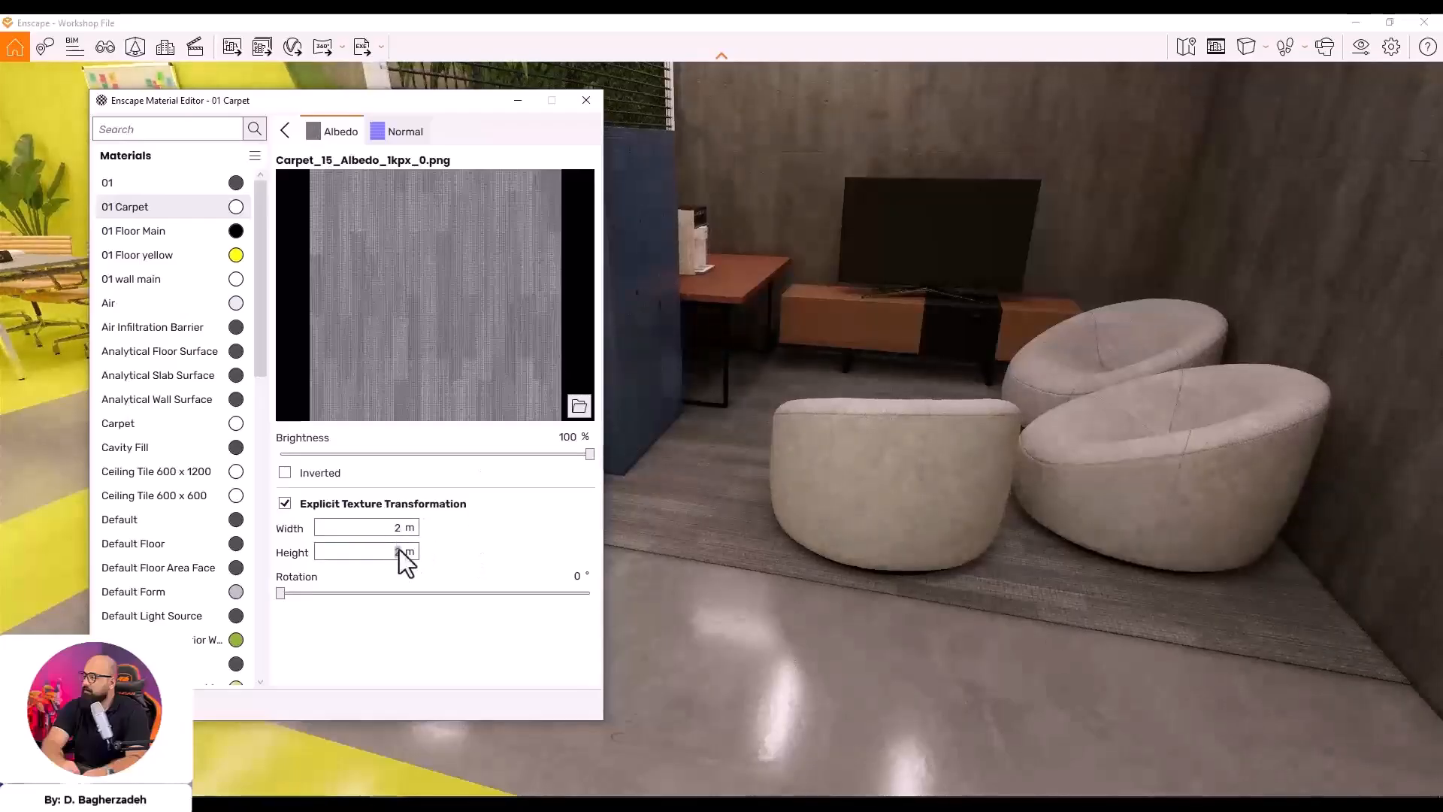
key("Return")
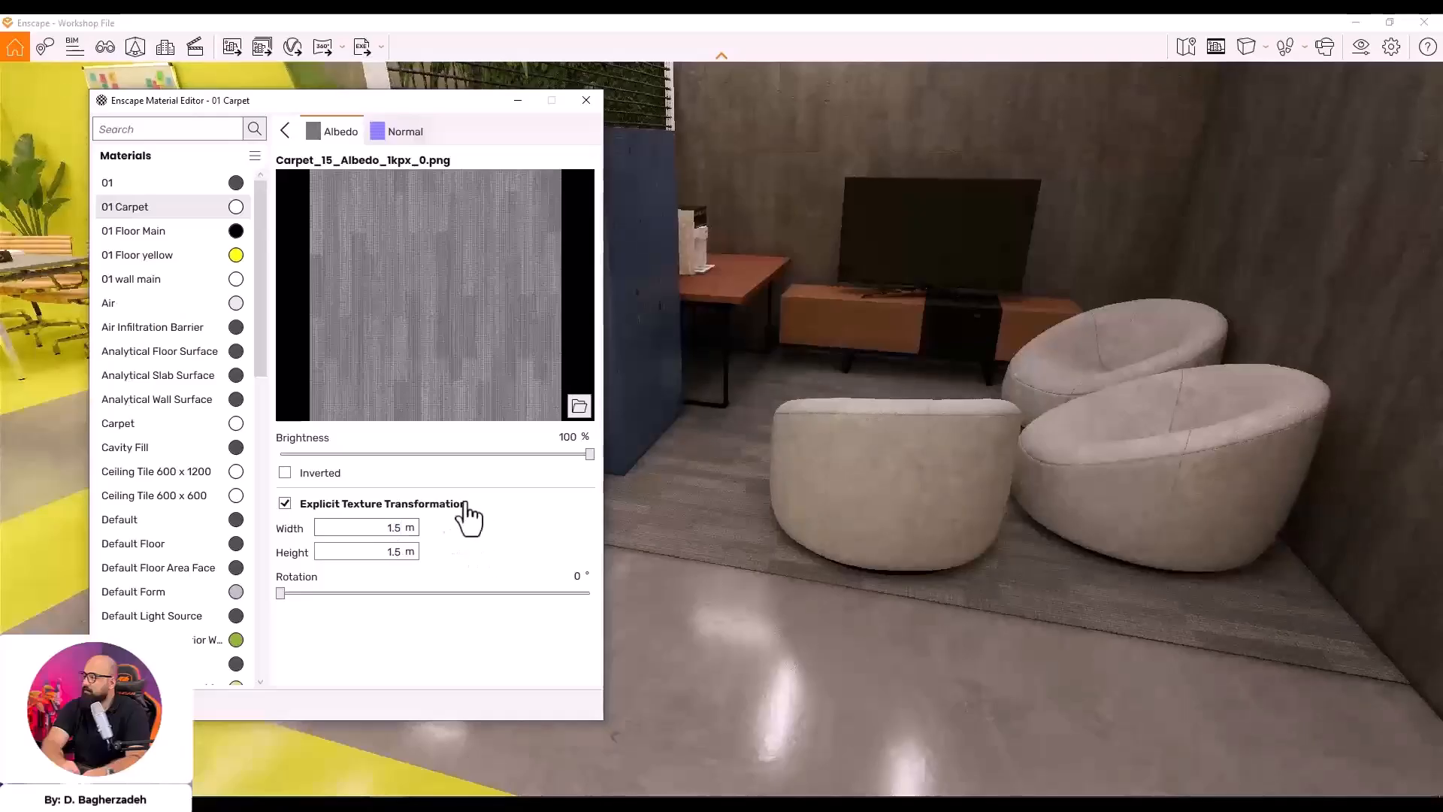
left_click(285, 130)
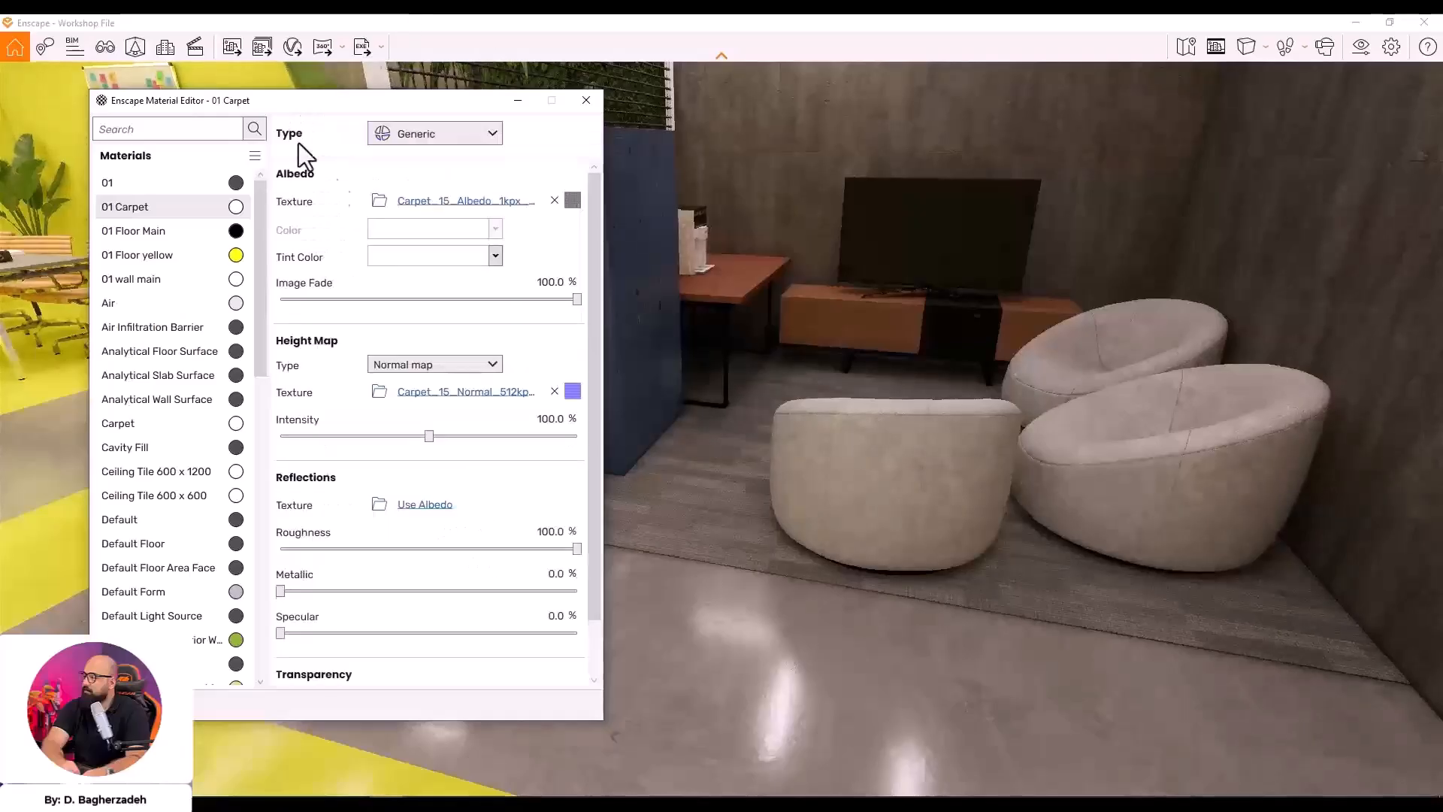
Try a golden tint color on 01 Carpet, followed by a pale cream one
left_click(494, 256)
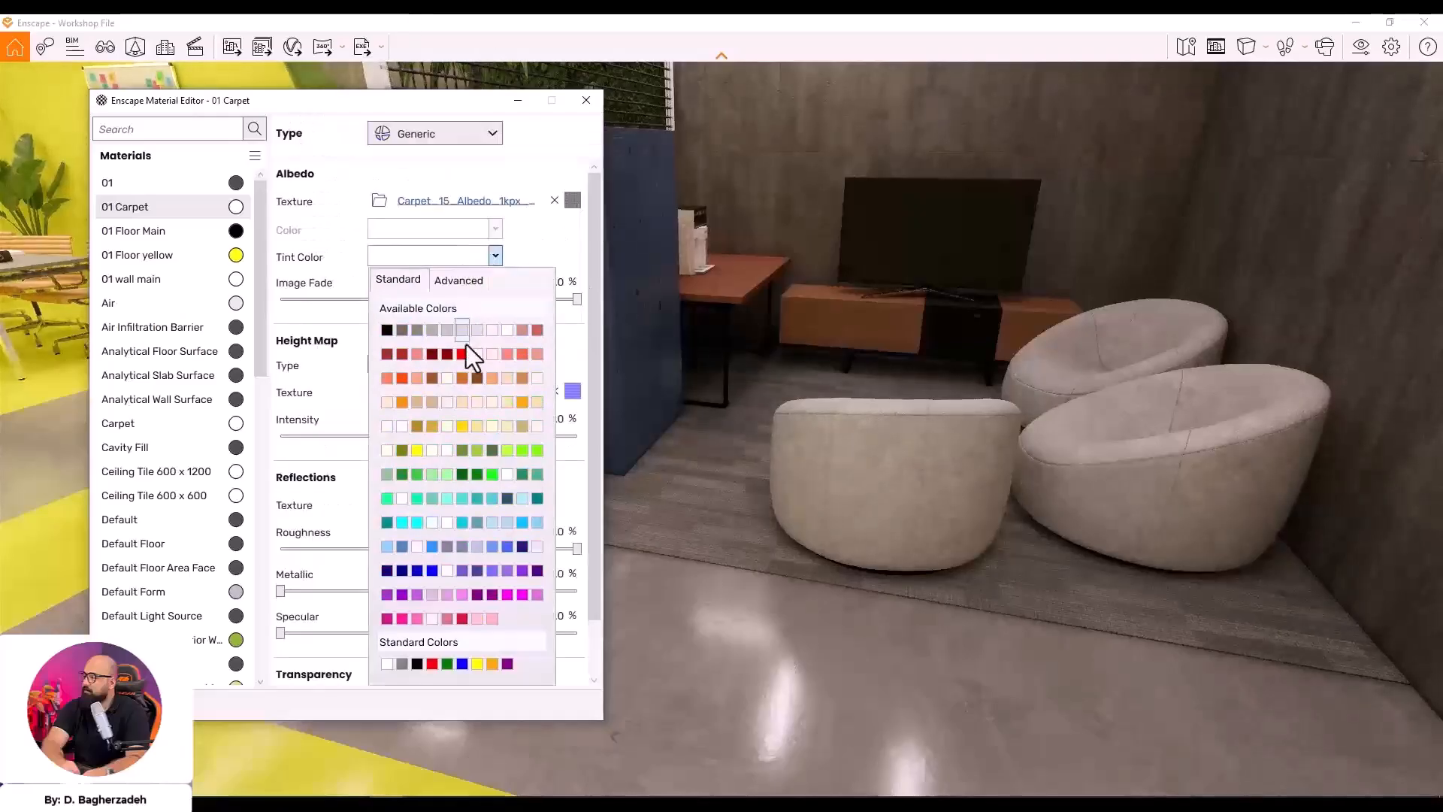
left_click(434, 427)
left_click(430, 259)
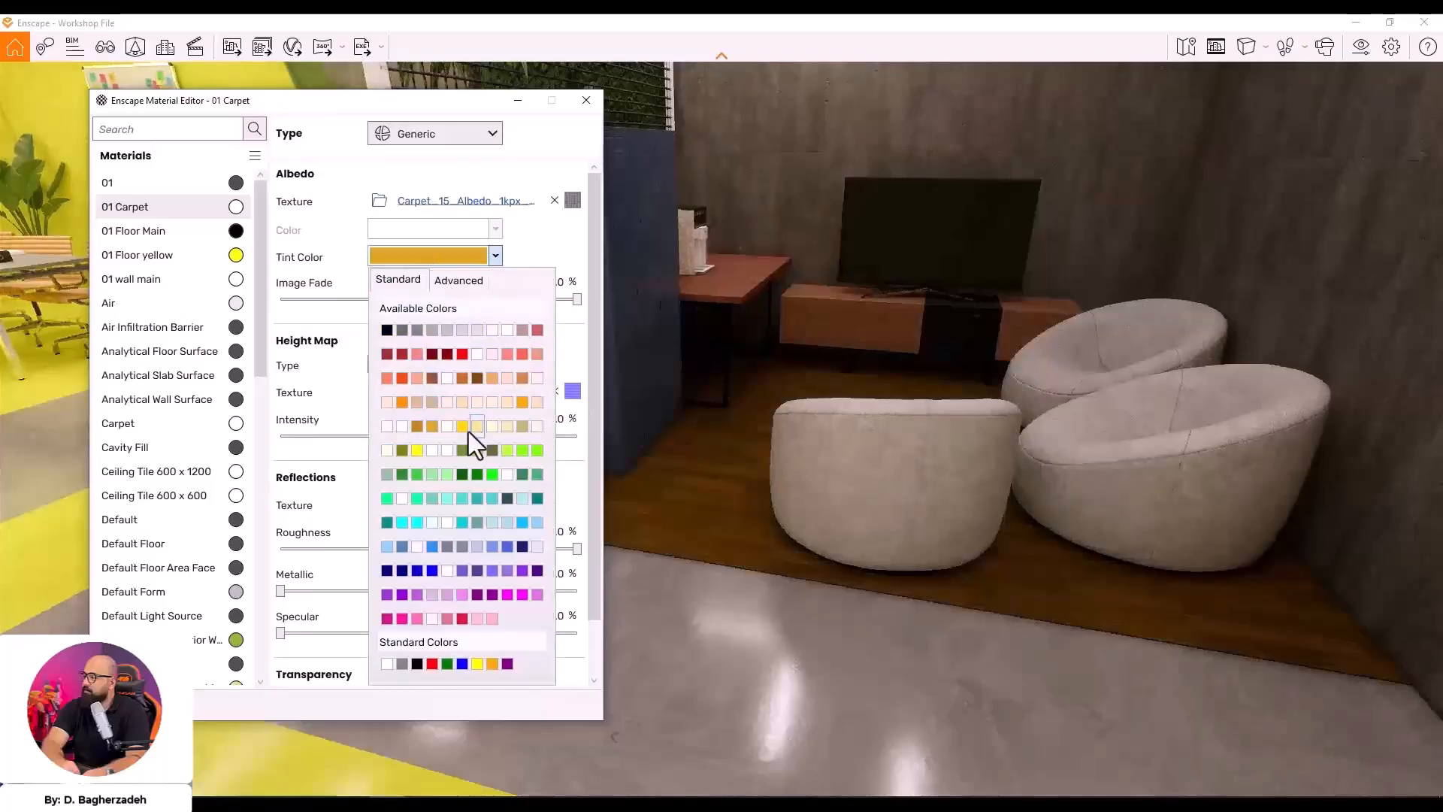
left_click(449, 432)
Minimize the Material Editor and walk around the lounge to examine the tinted carpet from several viewpoints
left_click(518, 101)
left_click_drag(901, 449, 1090, 417)
key("a")
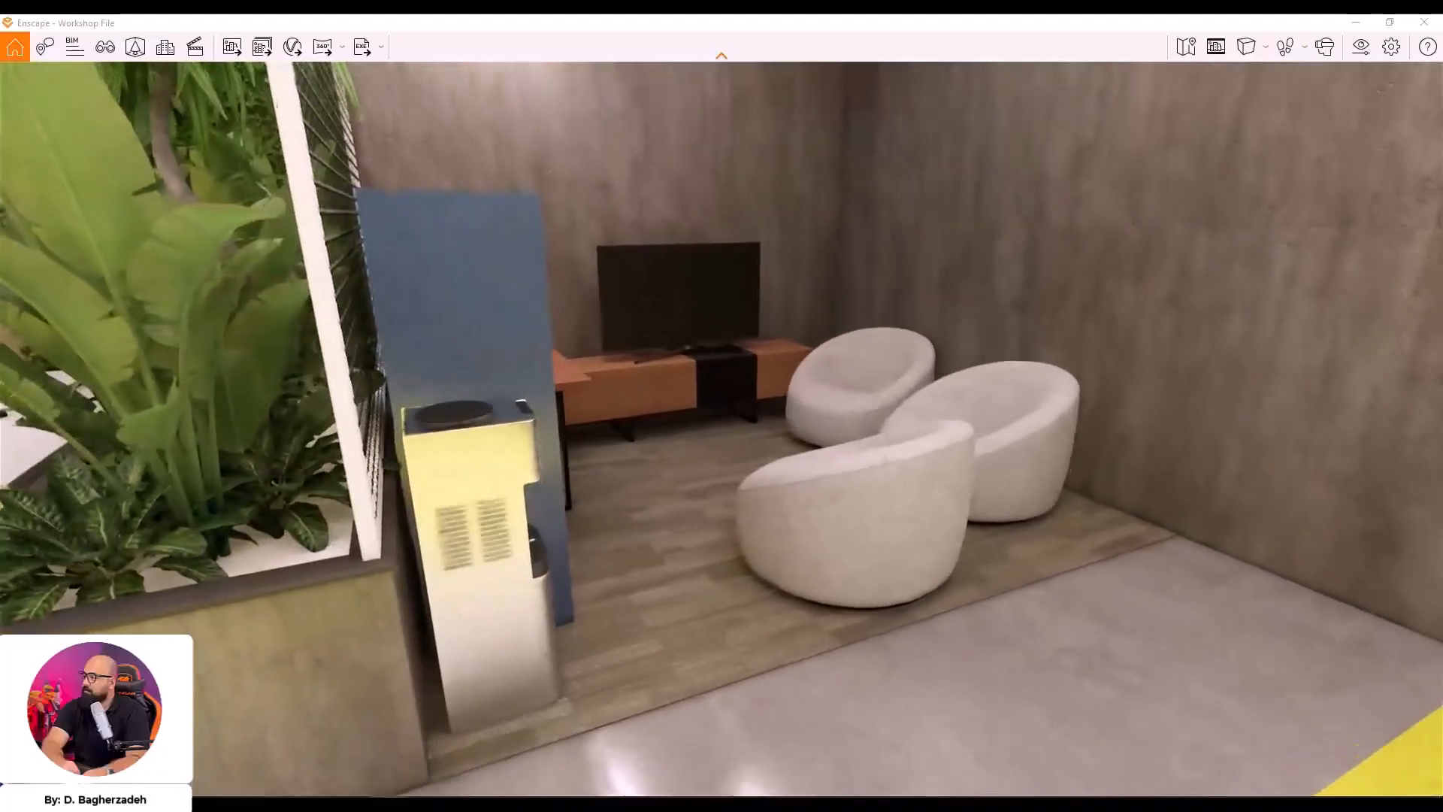
left_click_drag(977, 418, 353, 417)
key("w")
left_click_drag(721, 417, 1037, 481)
key("d")
key("w")
key("a")
key("w")
key("w")
left_click_drag(657, 421, 657, 330)
key("s")
Bring back the Material Editor and raise 01 Carpet's normal map intensity to about 153.7%
mouse_move(445, 751)
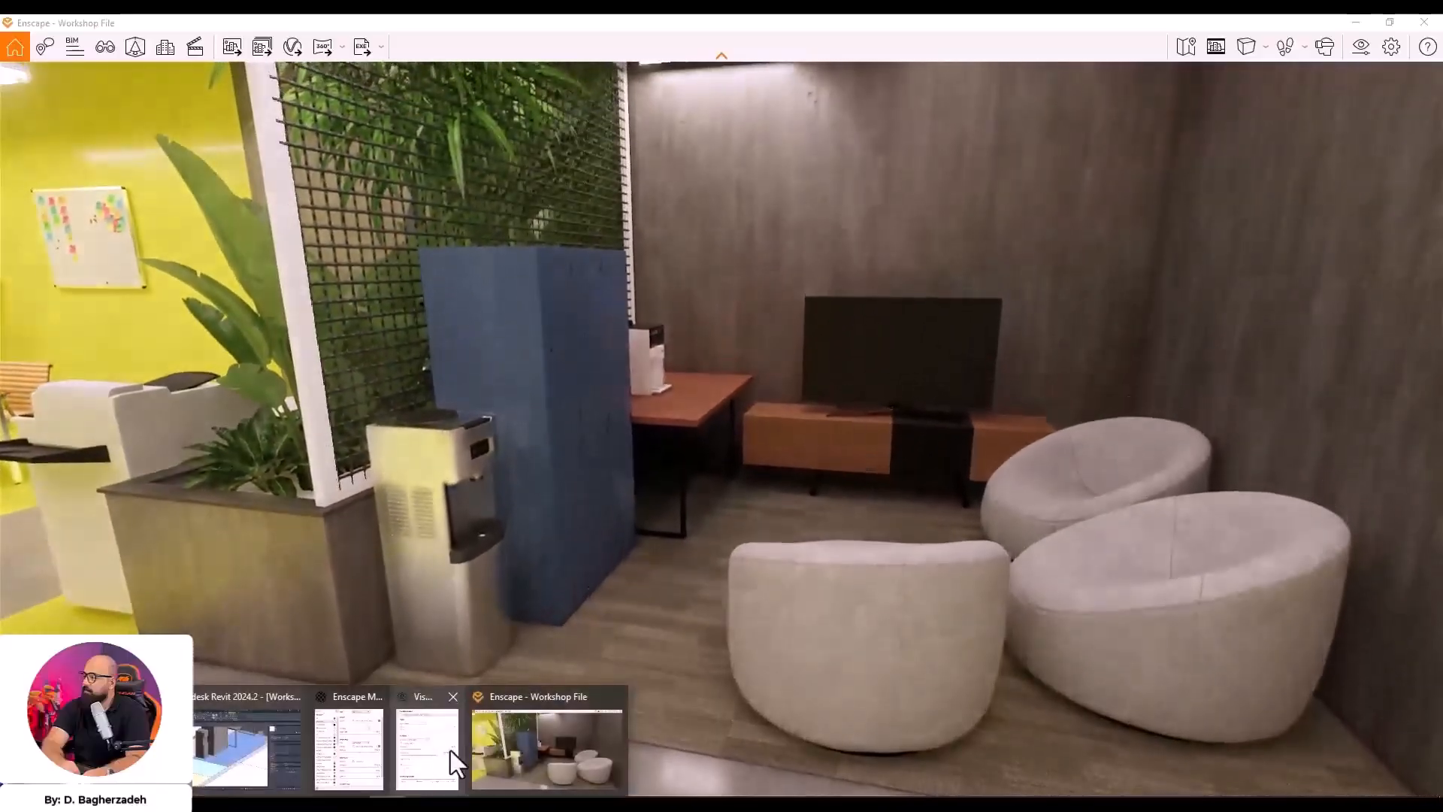
left_click(367, 746)
left_click_drag(430, 438, 508, 436)
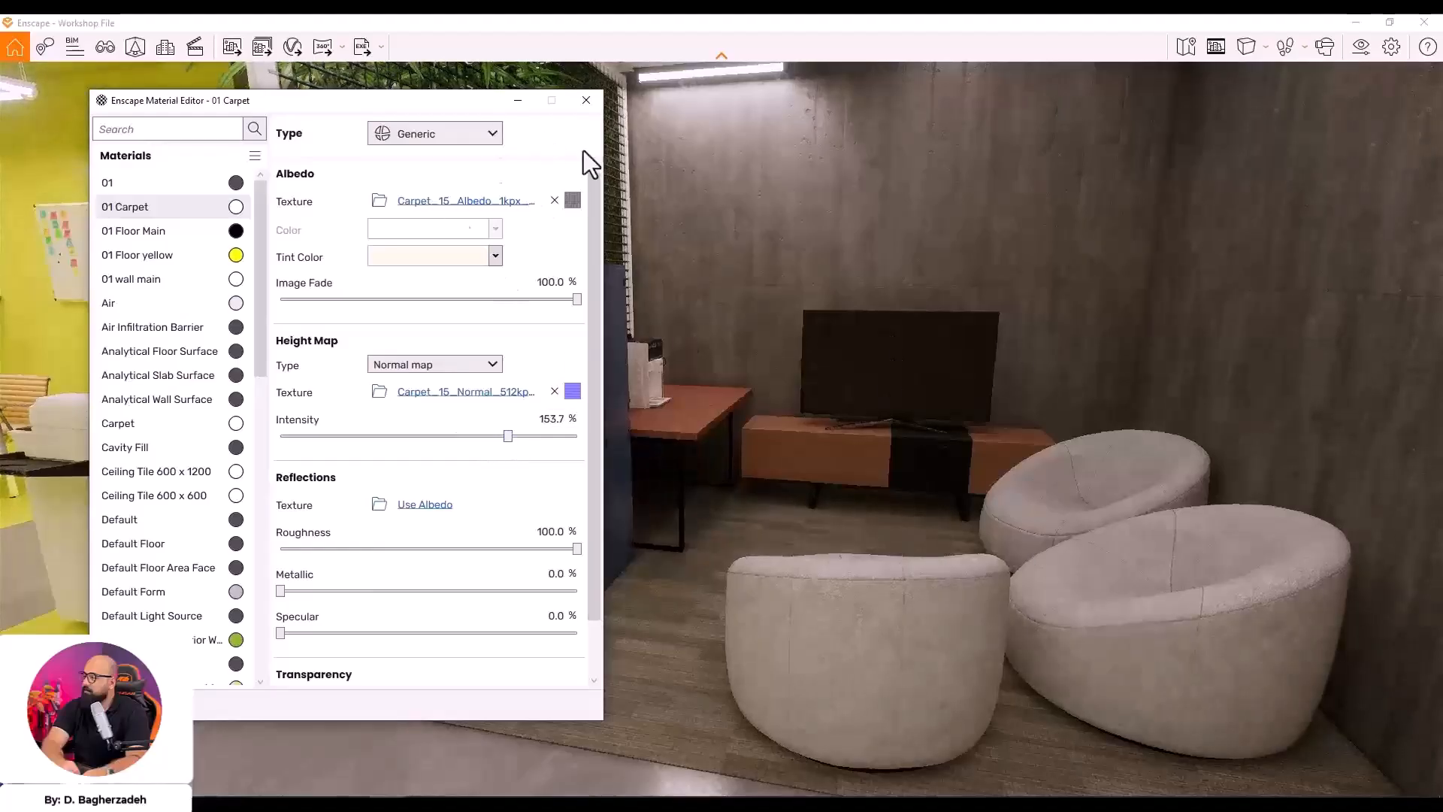
Try a bright yellow tint on 01 Carpet, and soften it to a custom pale yellow of about #FFF9C3
left_click(494, 256)
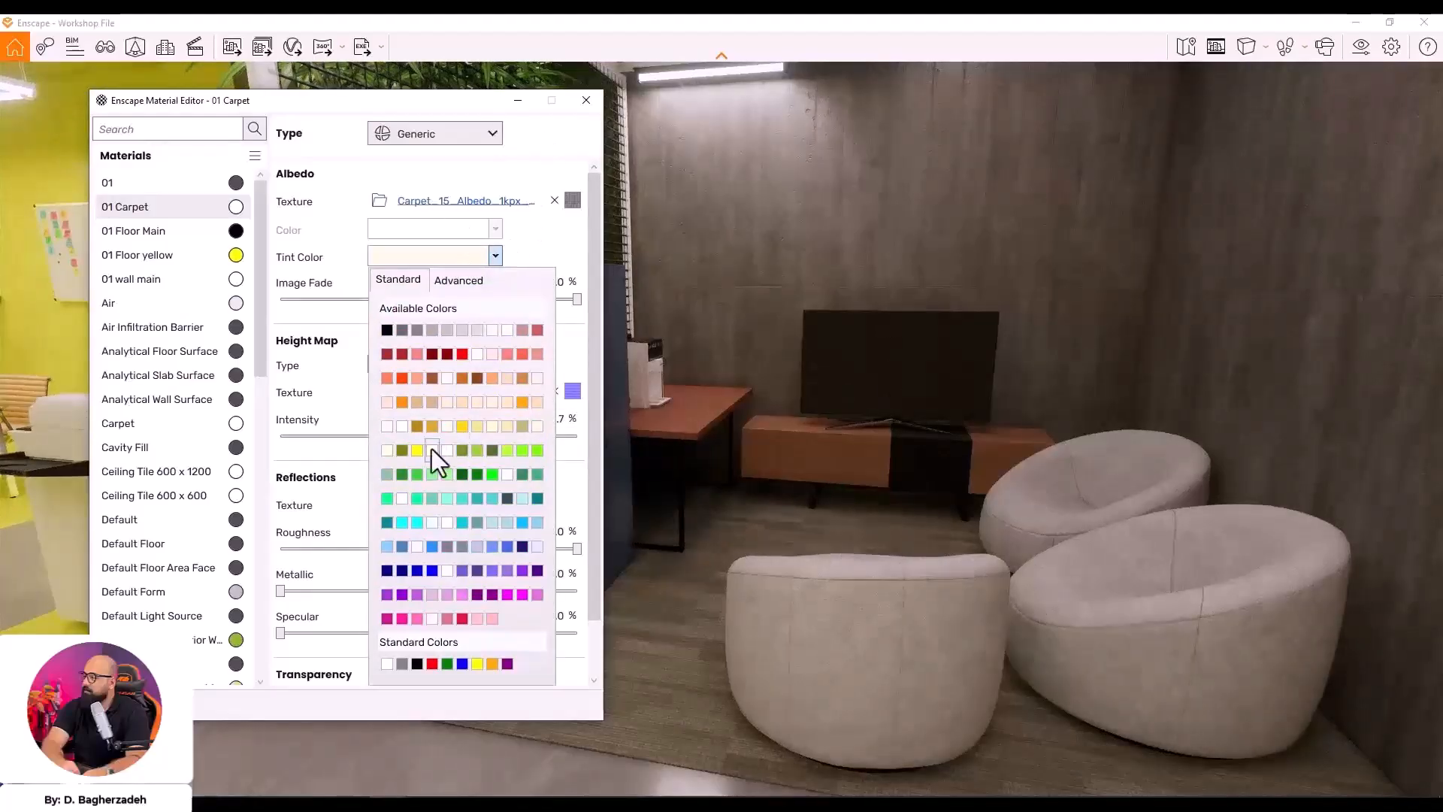
left_click(419, 449)
left_click(454, 255)
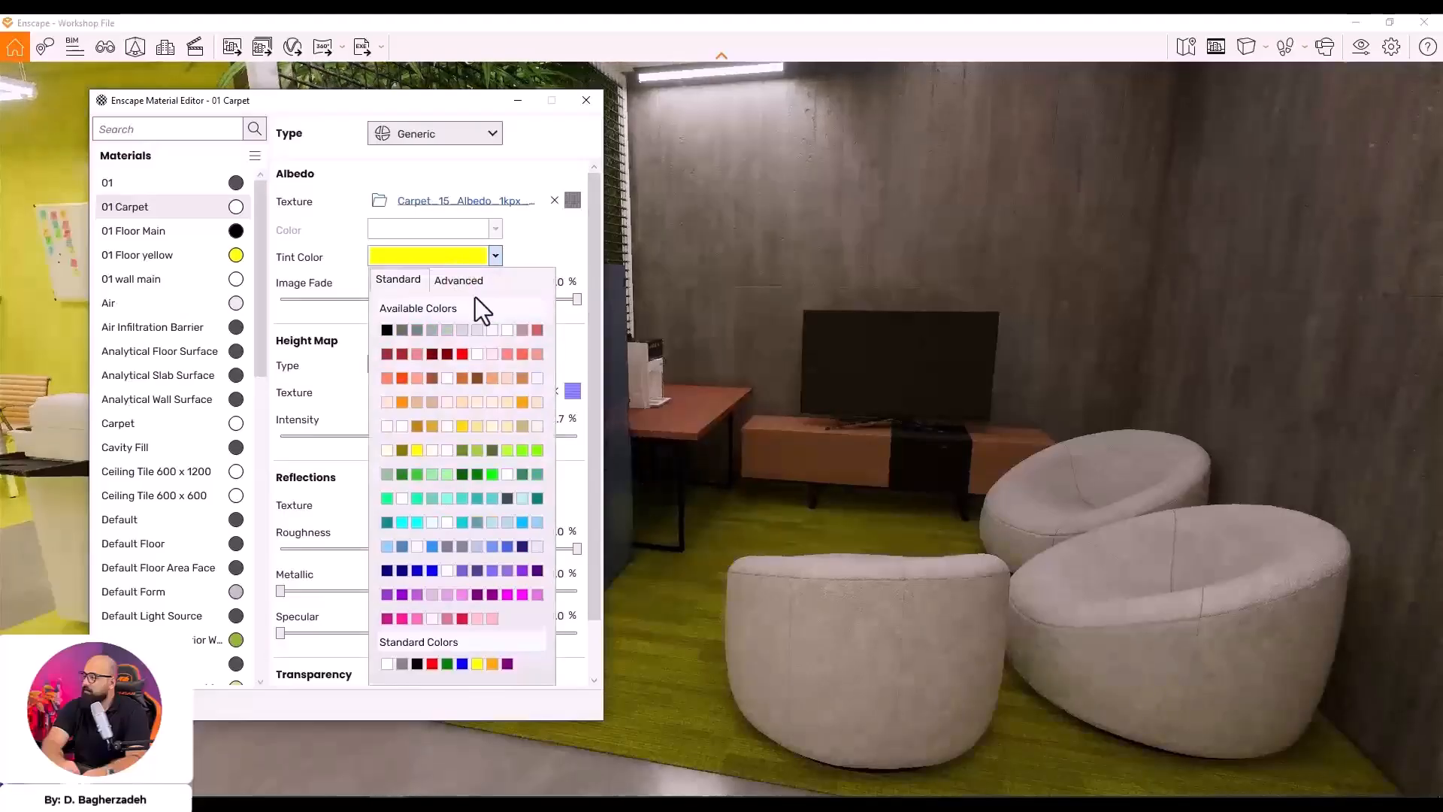
left_click(458, 281)
left_click_drag(429, 323, 416, 305)
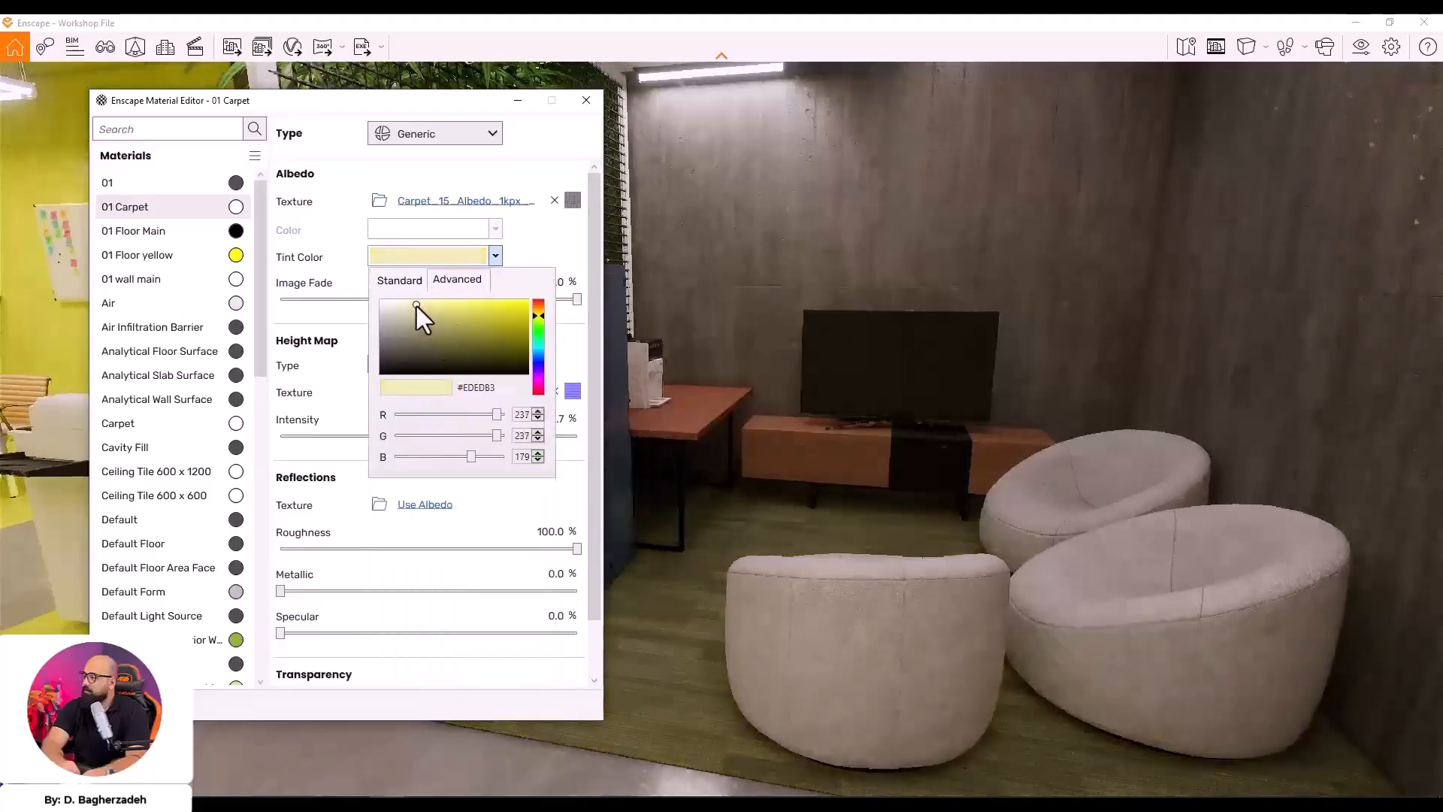
left_click(542, 315)
mouse_move(409, 302)
left_mouse_down()
mouse_move(439, 304)
mouse_move(394, 318)
mouse_move(413, 300)
mouse_move(463, 300)
mouse_move(414, 291)
left_mouse_up()
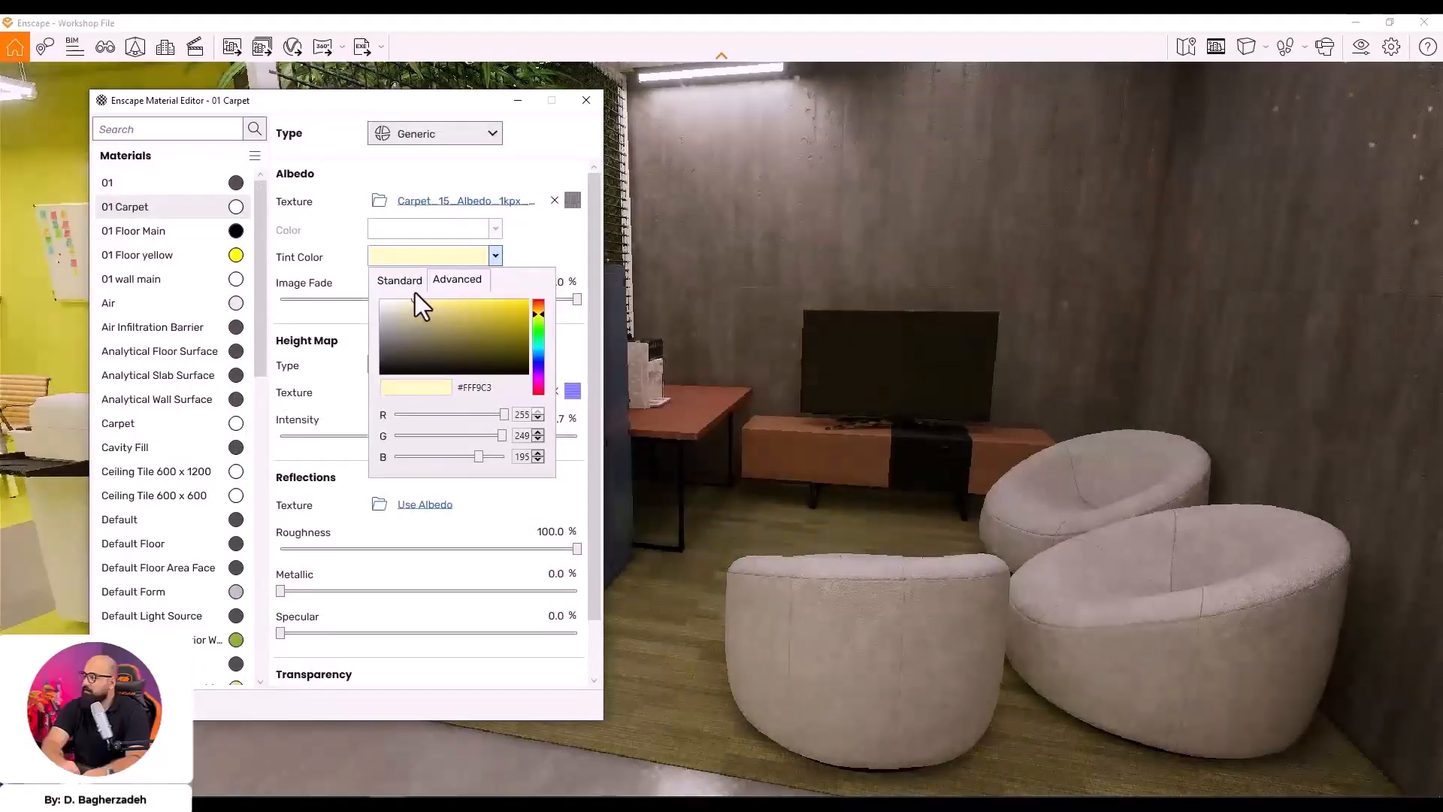
left_click(859, 433)
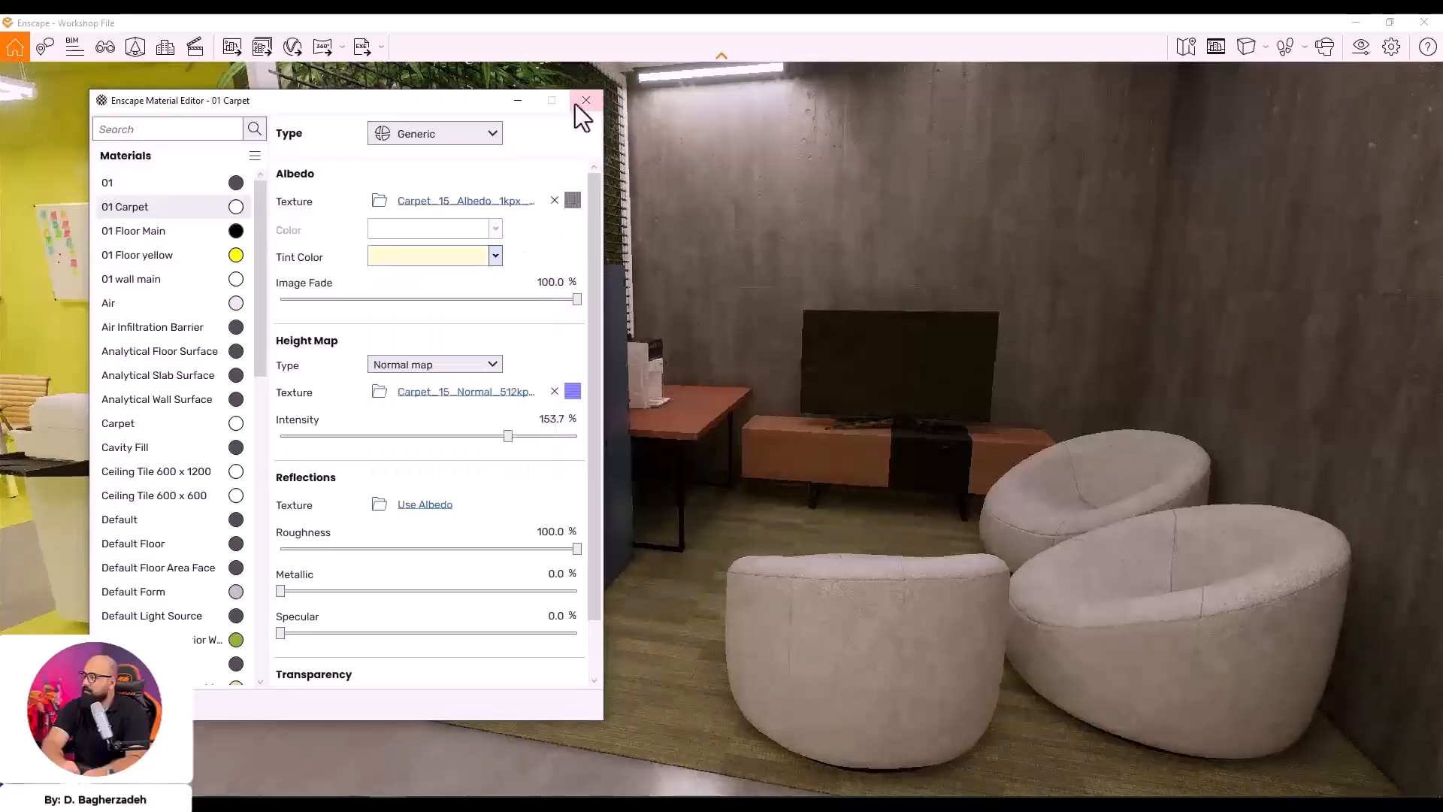
Close the Material Editor and examine the suspended ceiling panels and lights above the lounge in the render
left_click_drag(463, 102, 445, 152)
left_click(568, 148)
key("s")
left_click_drag(780, 645, 876, 163)
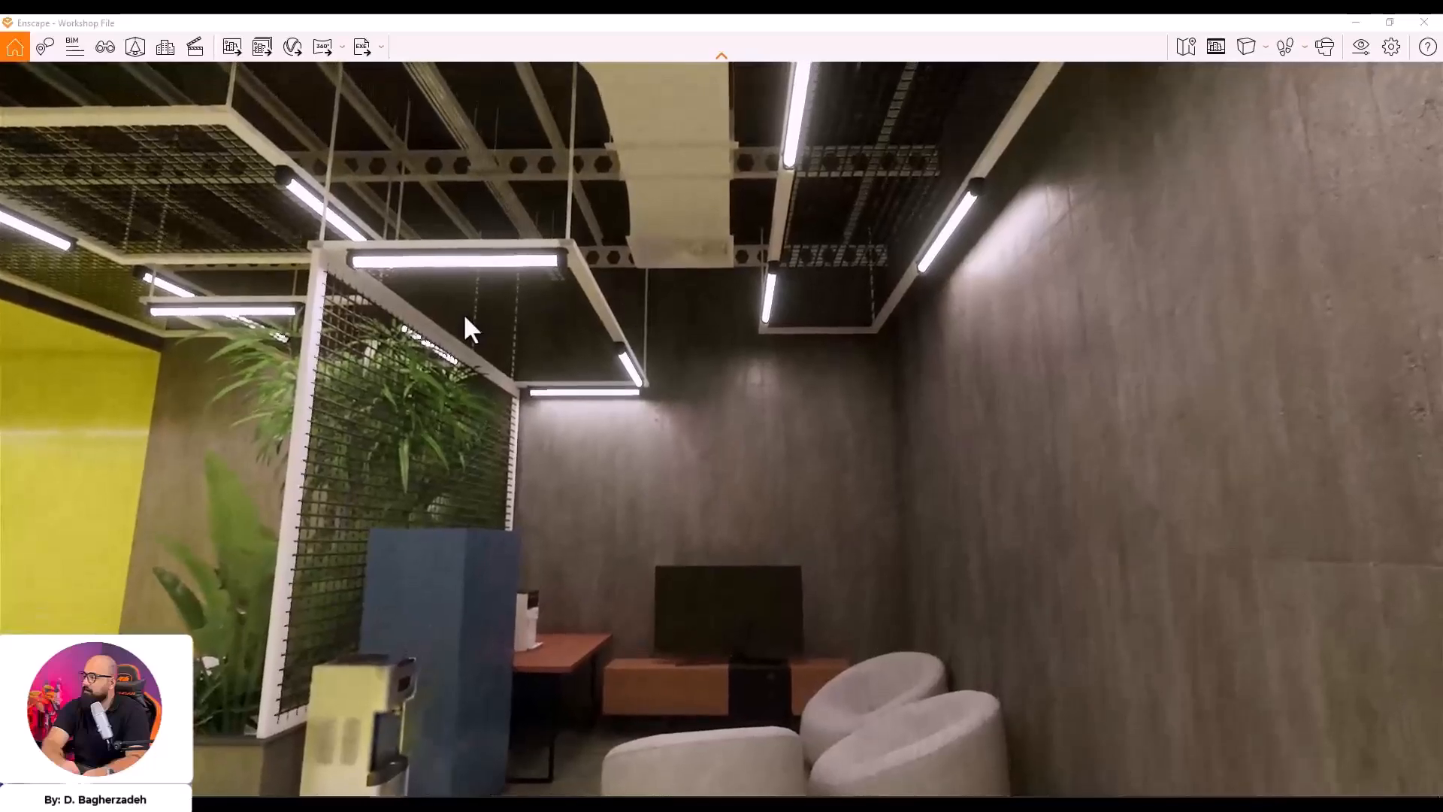
left_click_drag(811, 263, 583, 362)
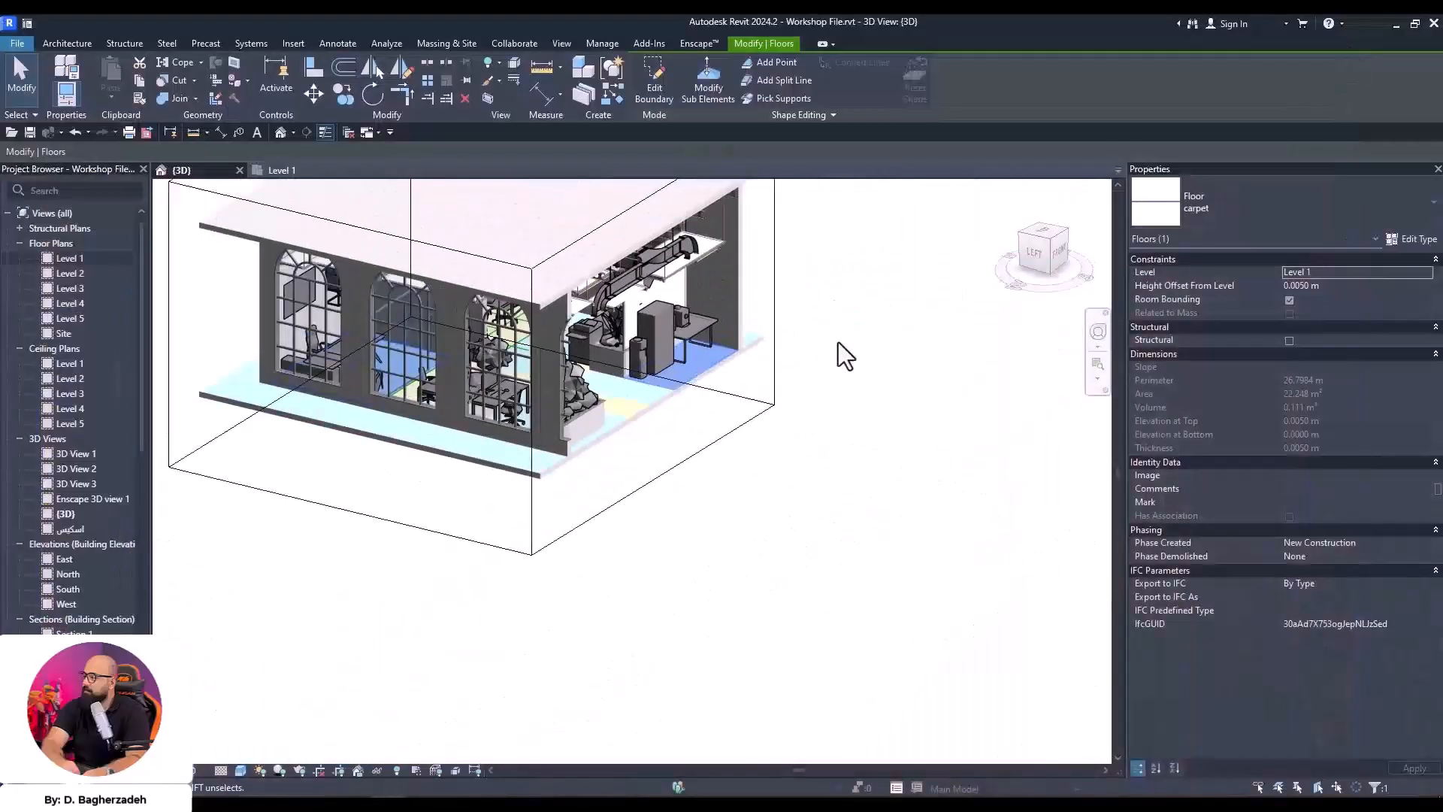
Switch to Revit and adjust the 3D view's section box to expose the suspended ceiling panels above the lounge
left_click(773, 263)
left_click_drag(657, 340, 747, 417)
middle_click_drag(787, 462, 245, 288, "shift")
middle_click_drag(304, 331, 735, 455, "shift")
Select the two suspended ceiling panels above the lounge and duplicate their type as Droped Surfave Yellow
scroll(734, 455, "up", 3)
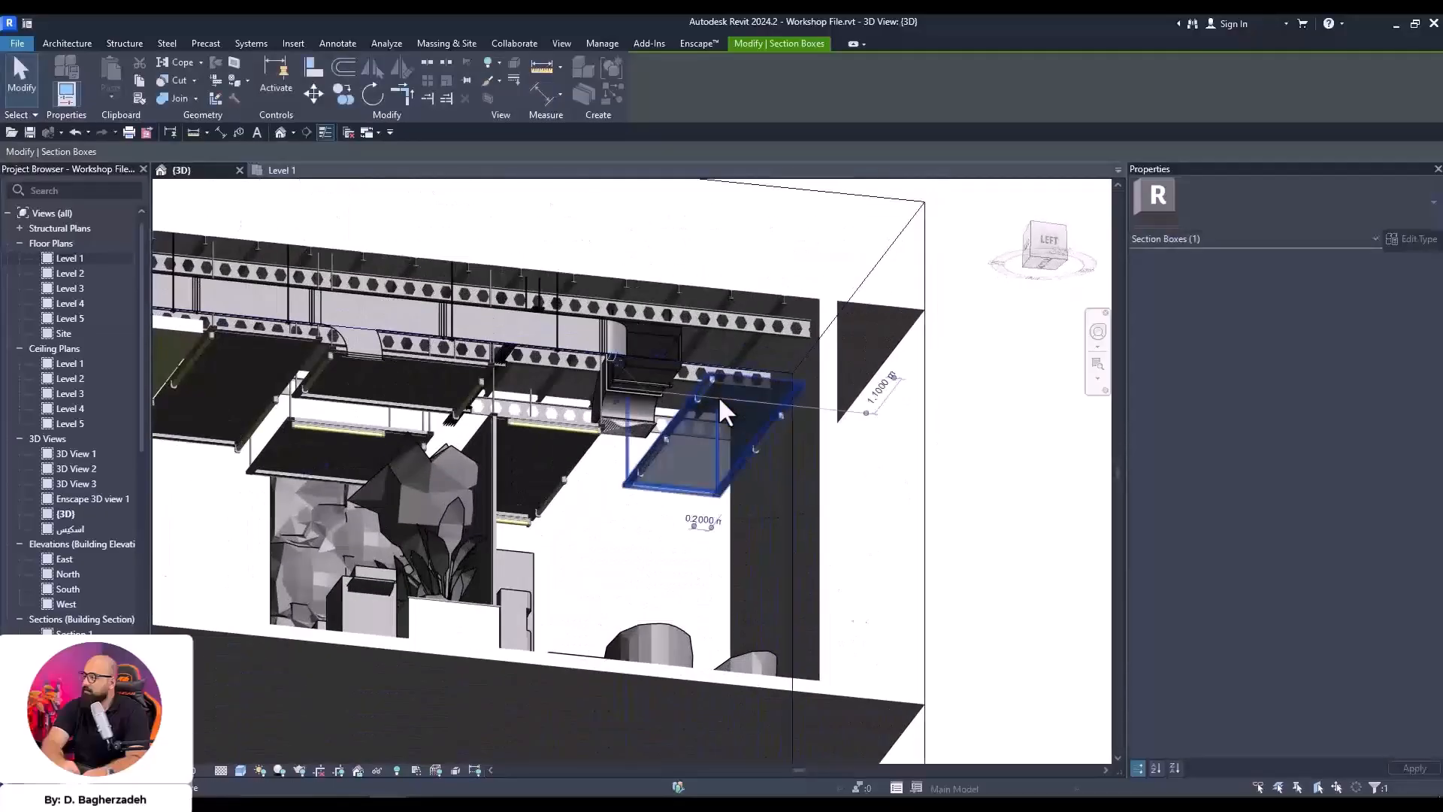
left_click(719, 395)
left_click(560, 448, "ctrl")
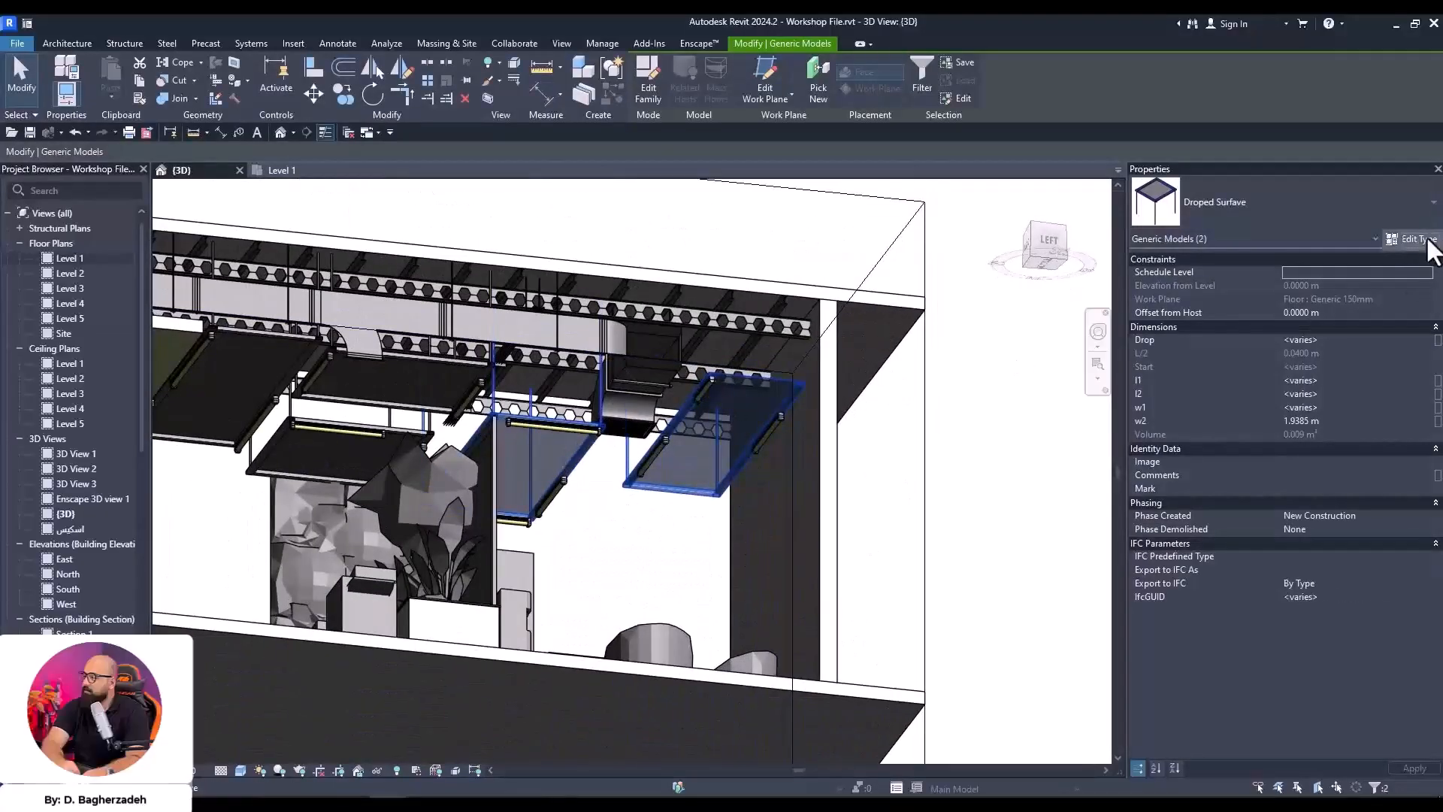
left_click(1411, 239)
left_click(994, 194)
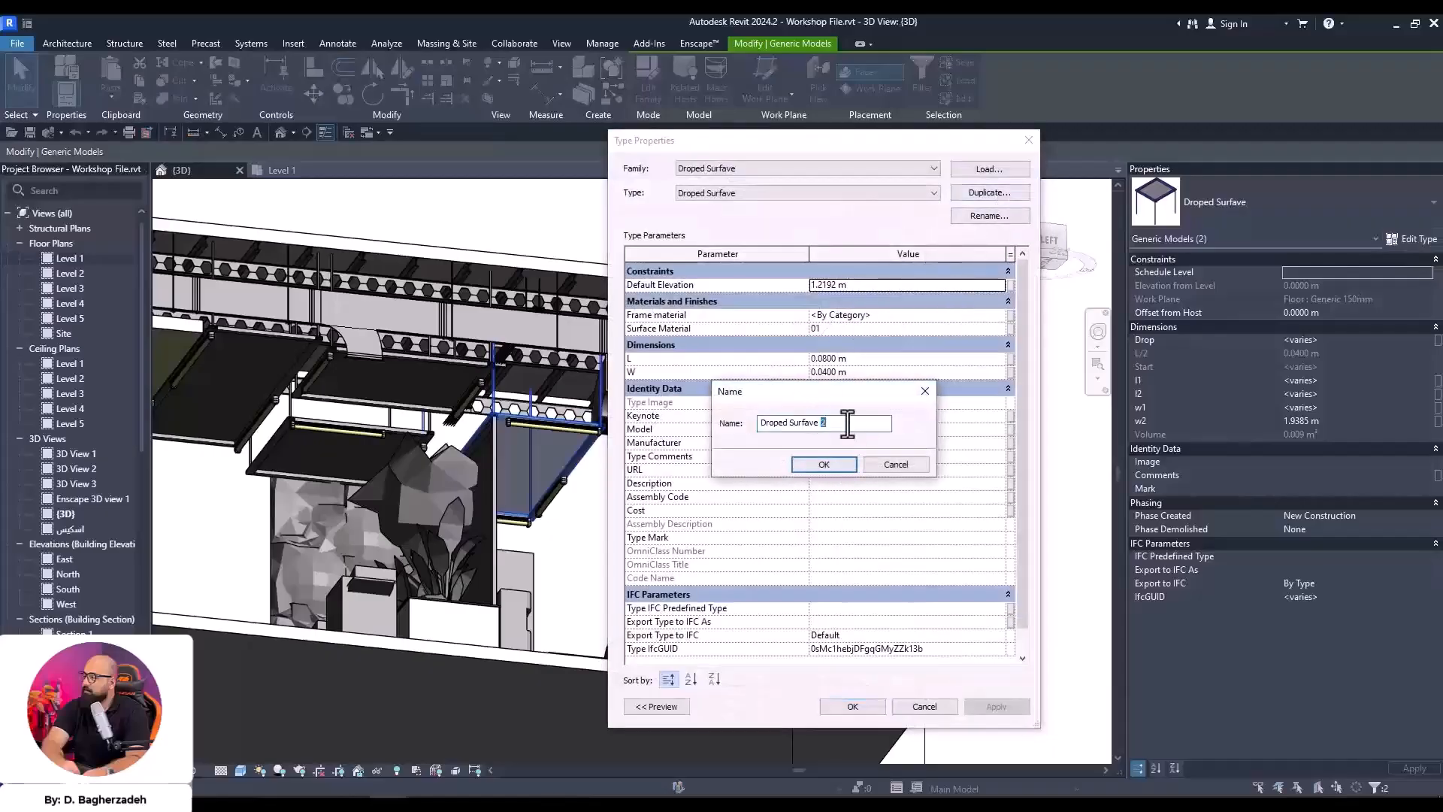
type("Yellow")
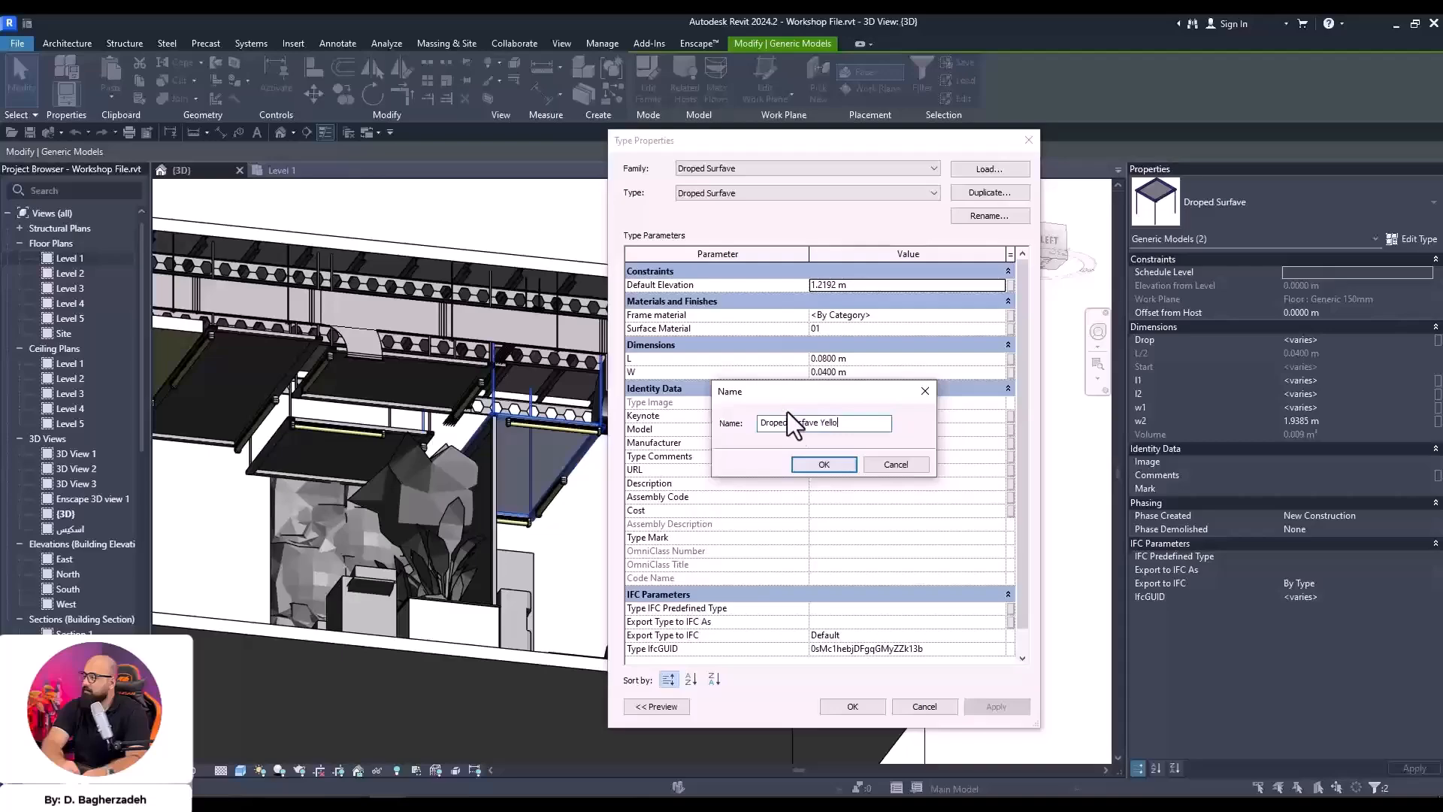
left_click(824, 463)
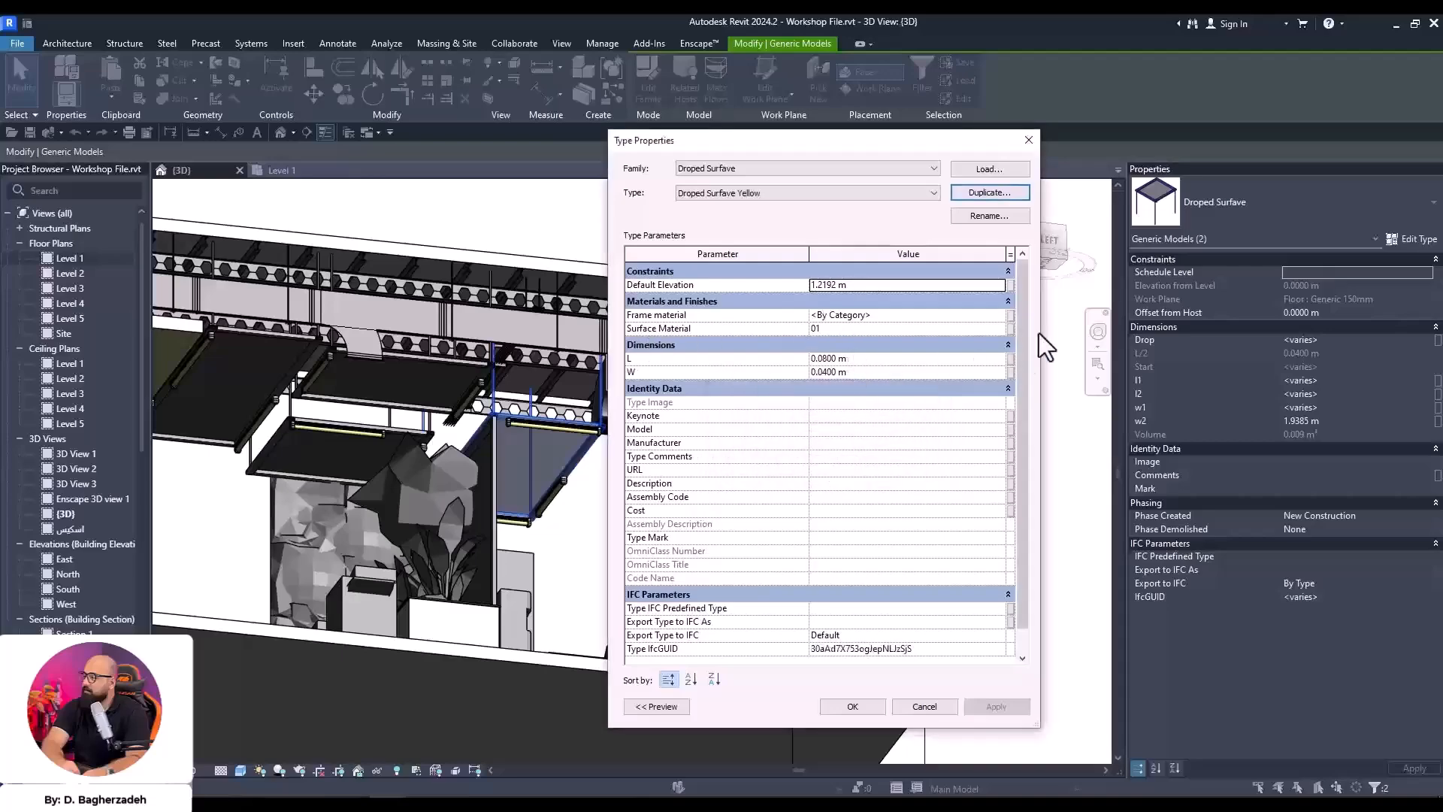
Assign 01 Floor yellow as the surface material of the Droped Surfave Yellow type
left_click(1003, 330)
left_click(1003, 330)
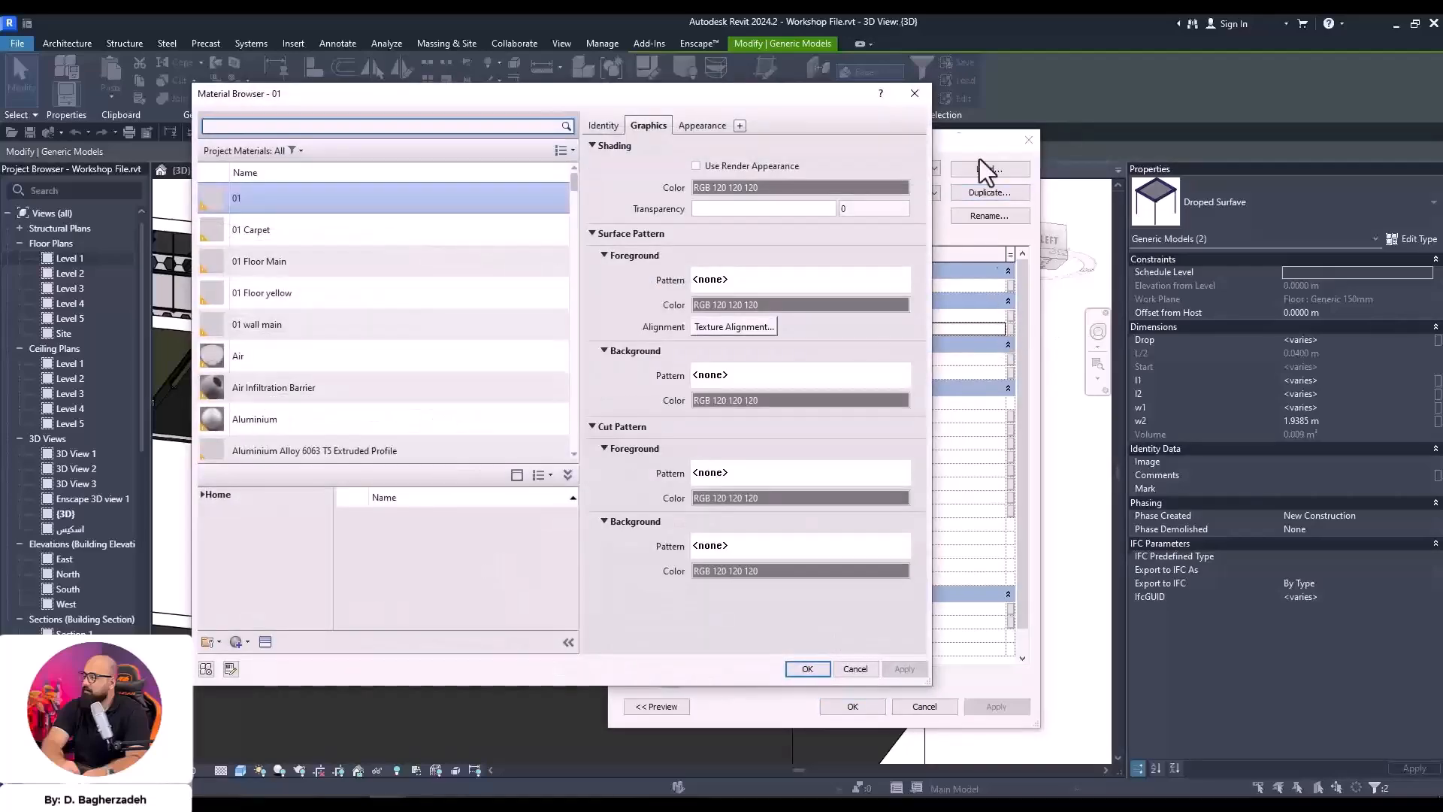
left_click(346, 295)
left_click(807, 668)
left_click(870, 702)
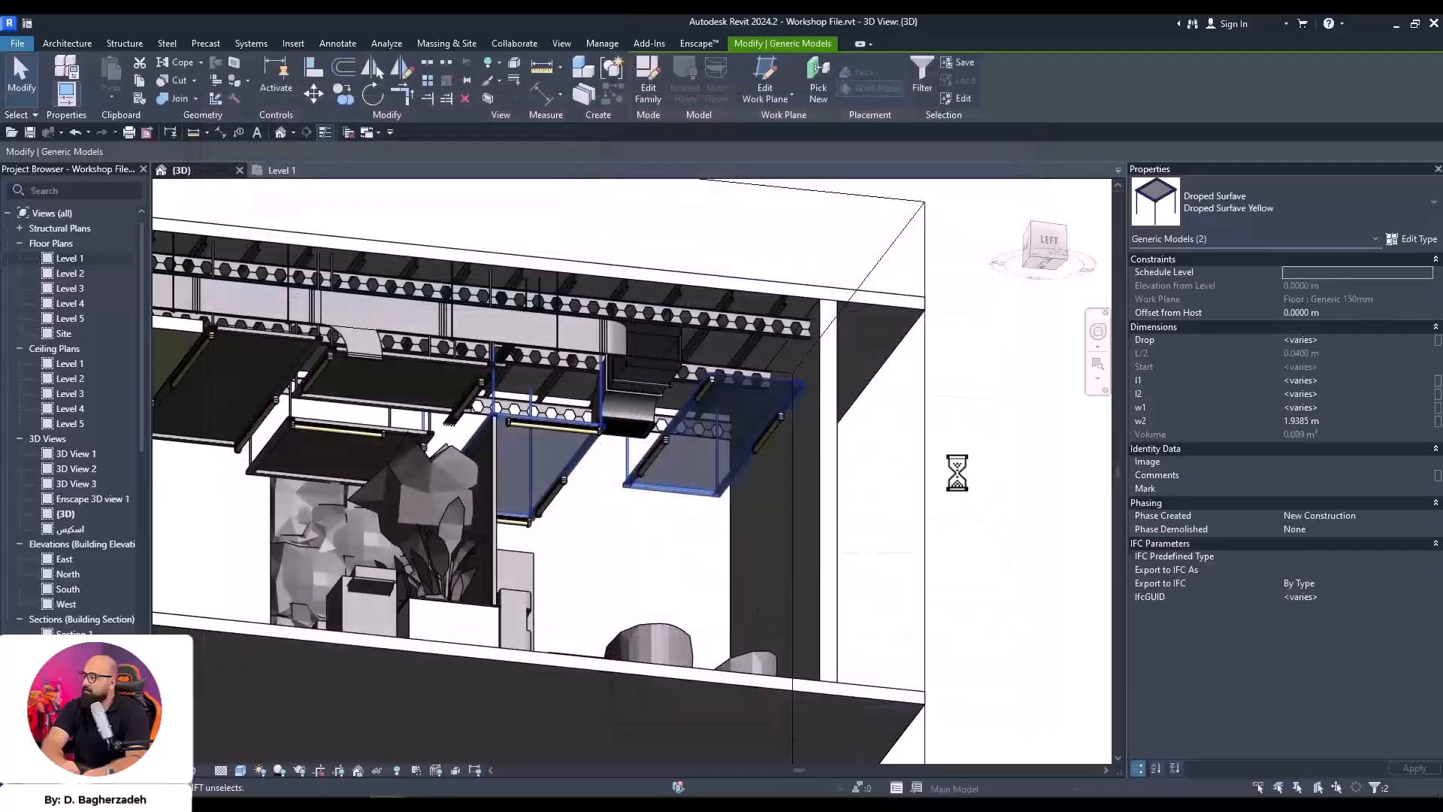
key("Escape")
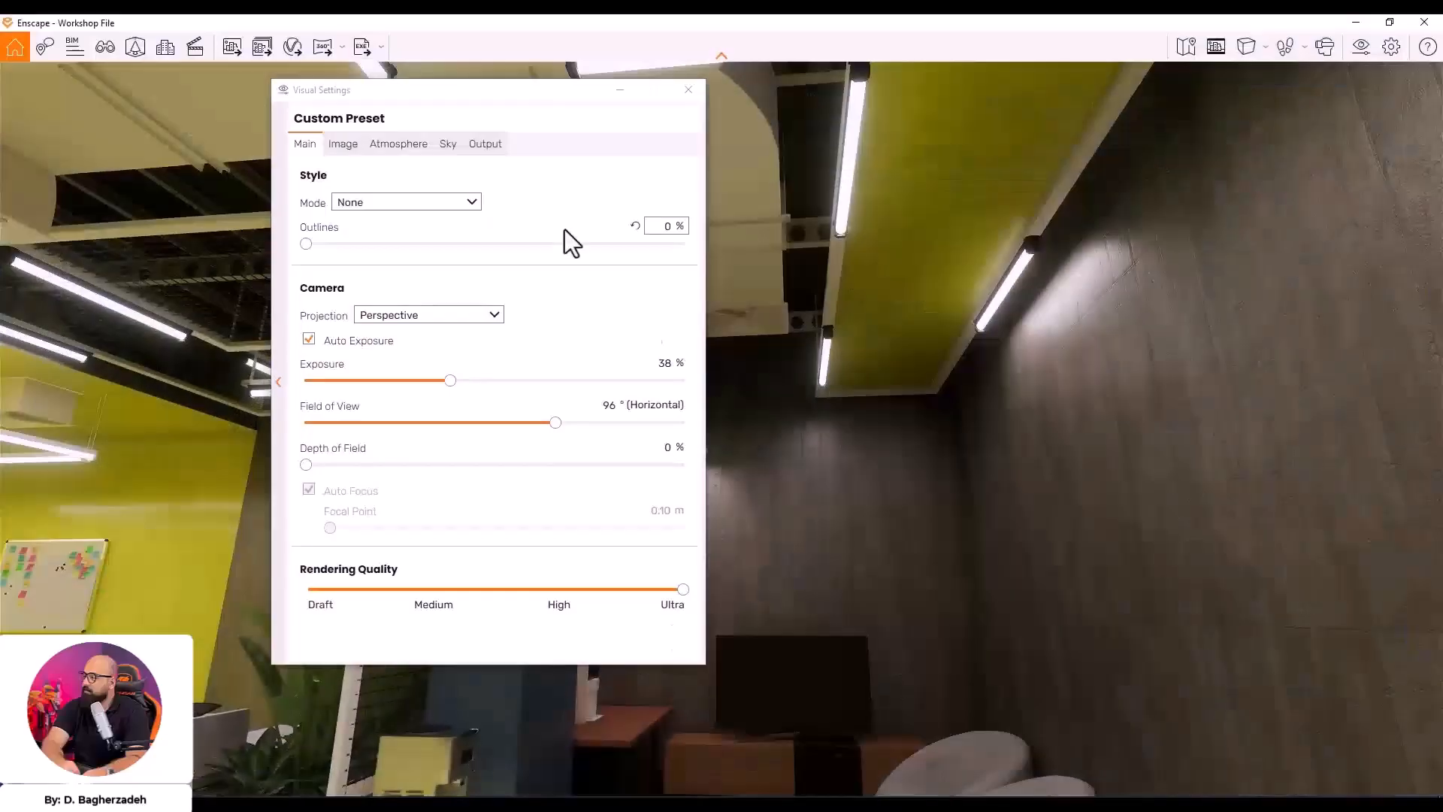
Switch to the Enscape render and examine the suspended panels over the lounge, and return to Revit
left_click(627, 97)
left_click_drag(728, 416, 265, 503)
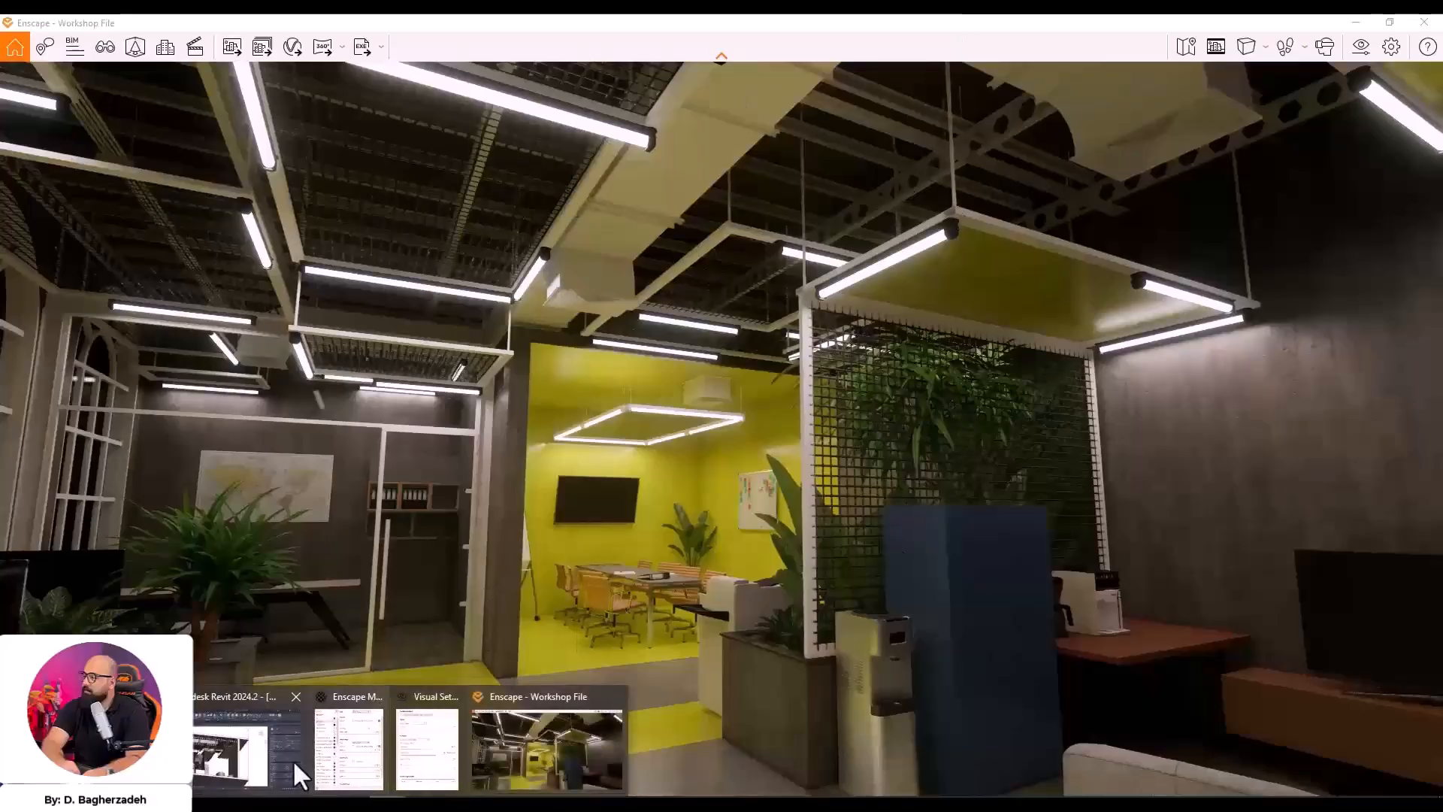
left_click(1358, 23)
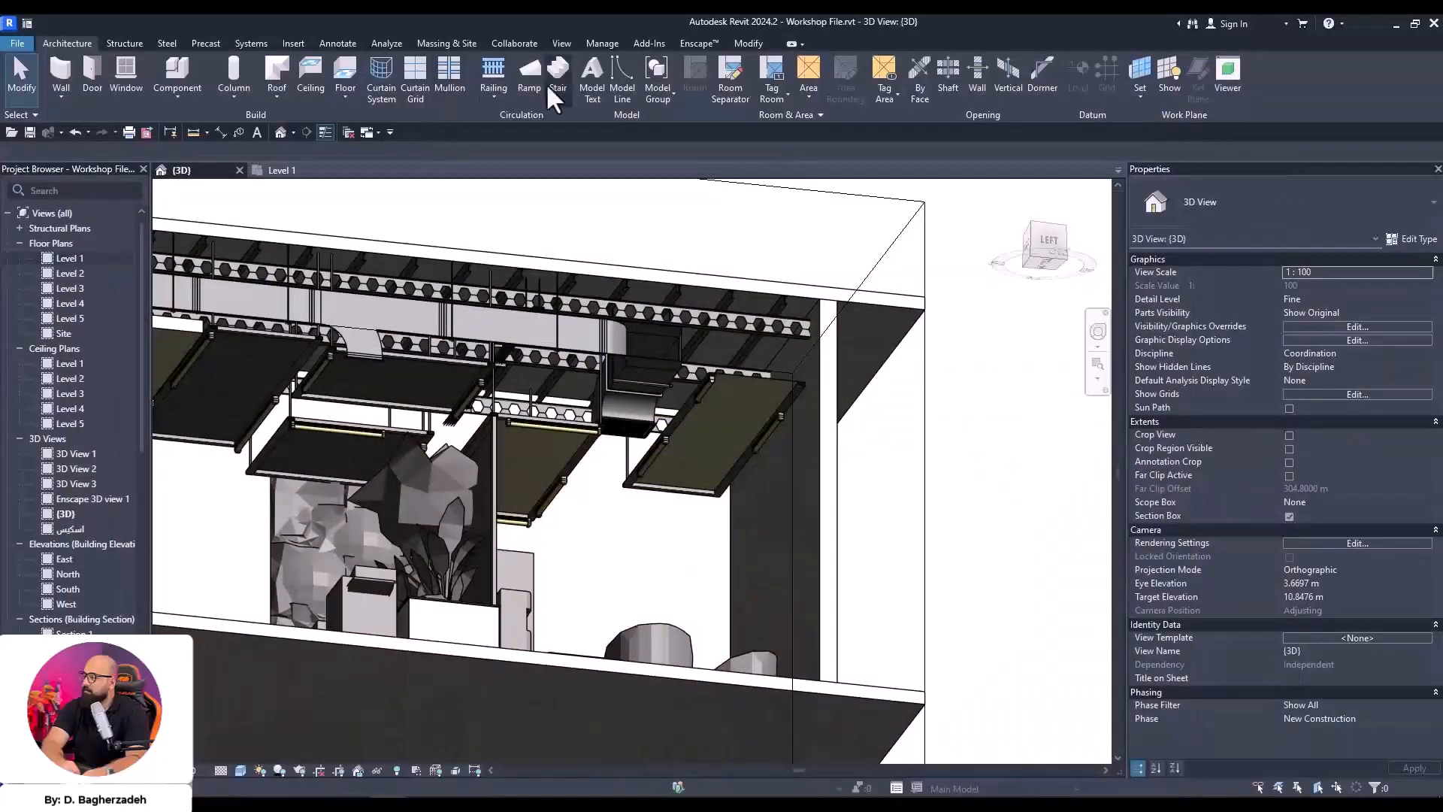
Create a new project material named 01 Metal
left_click(602, 43)
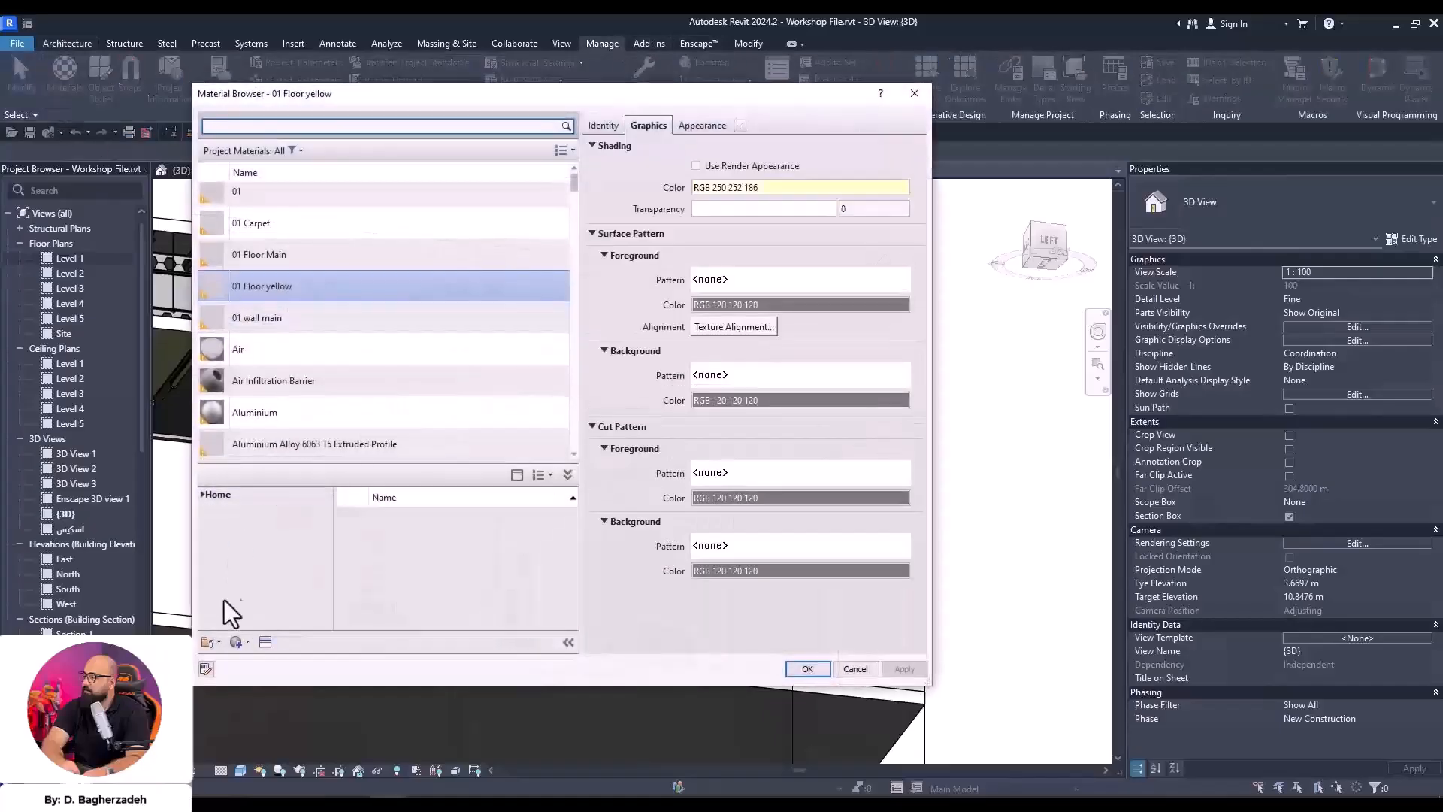
left_click(243, 643)
left_click(287, 660)
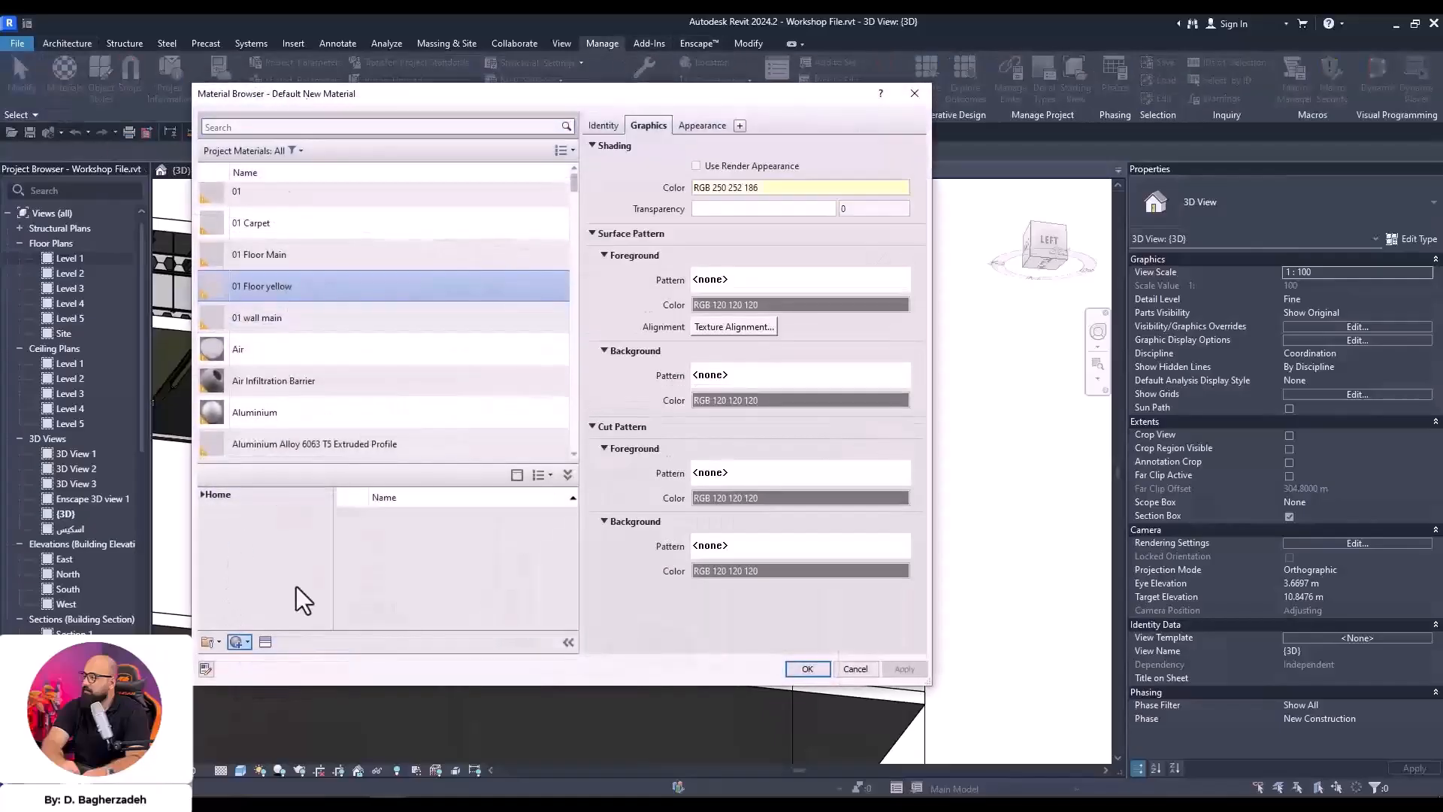
right_click(338, 325)
left_click(393, 381)
type("01 Metal")
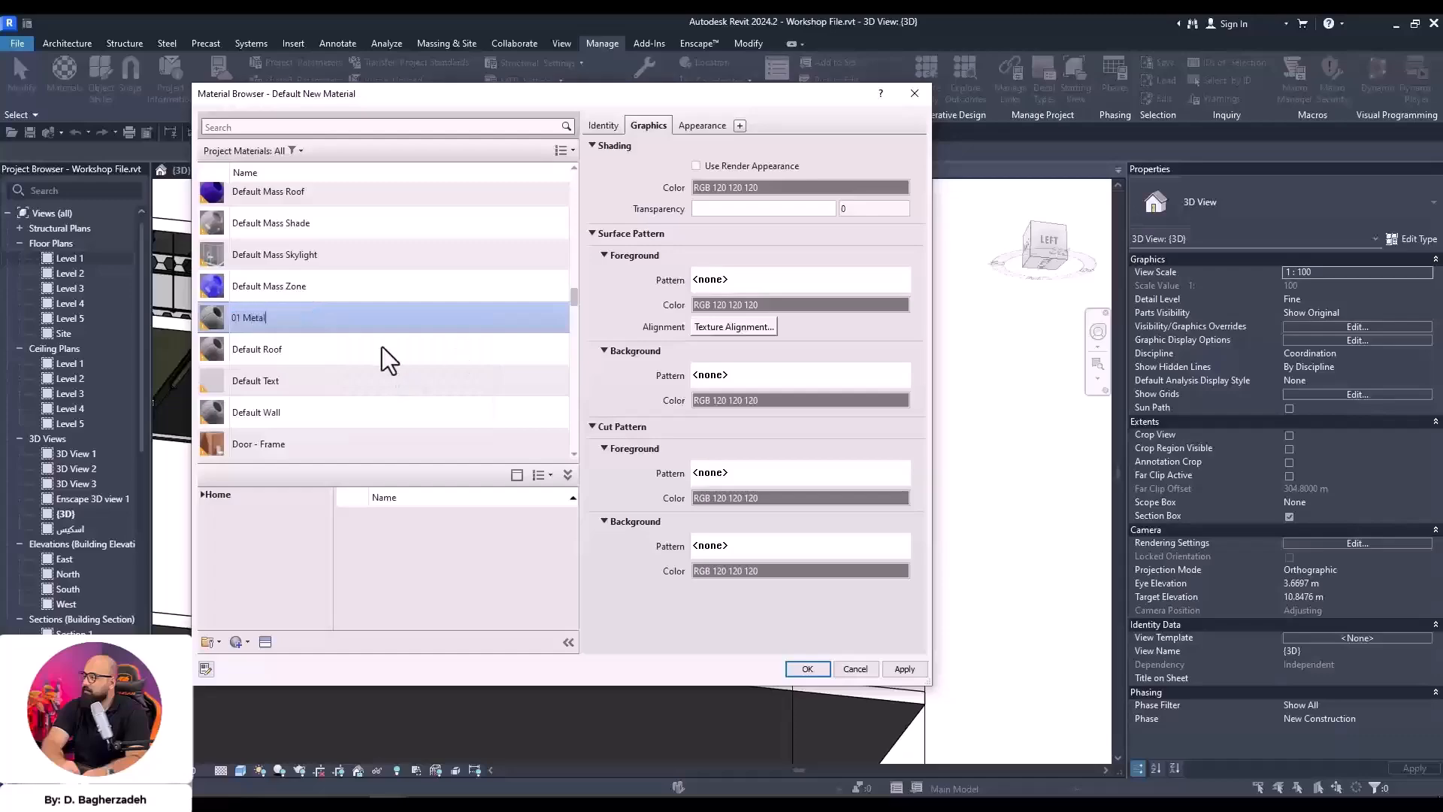
left_click(802, 669)
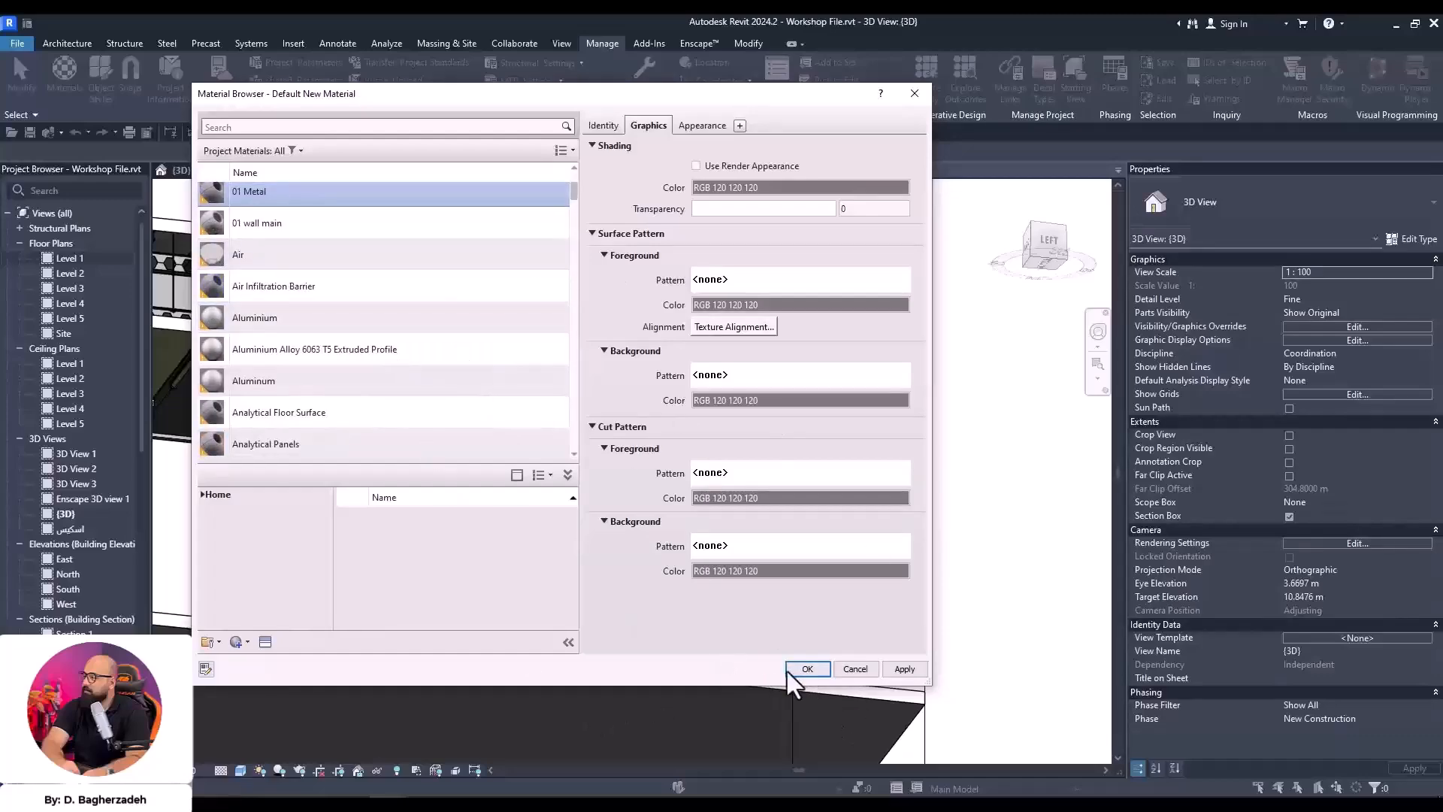
Set 01 Metal's shading color to blue, RGB 34 103 206, and accept the material changes
left_click(720, 190)
left_click(668, 312)
left_click_drag(666, 311, 661, 313)
left_click(644, 524)
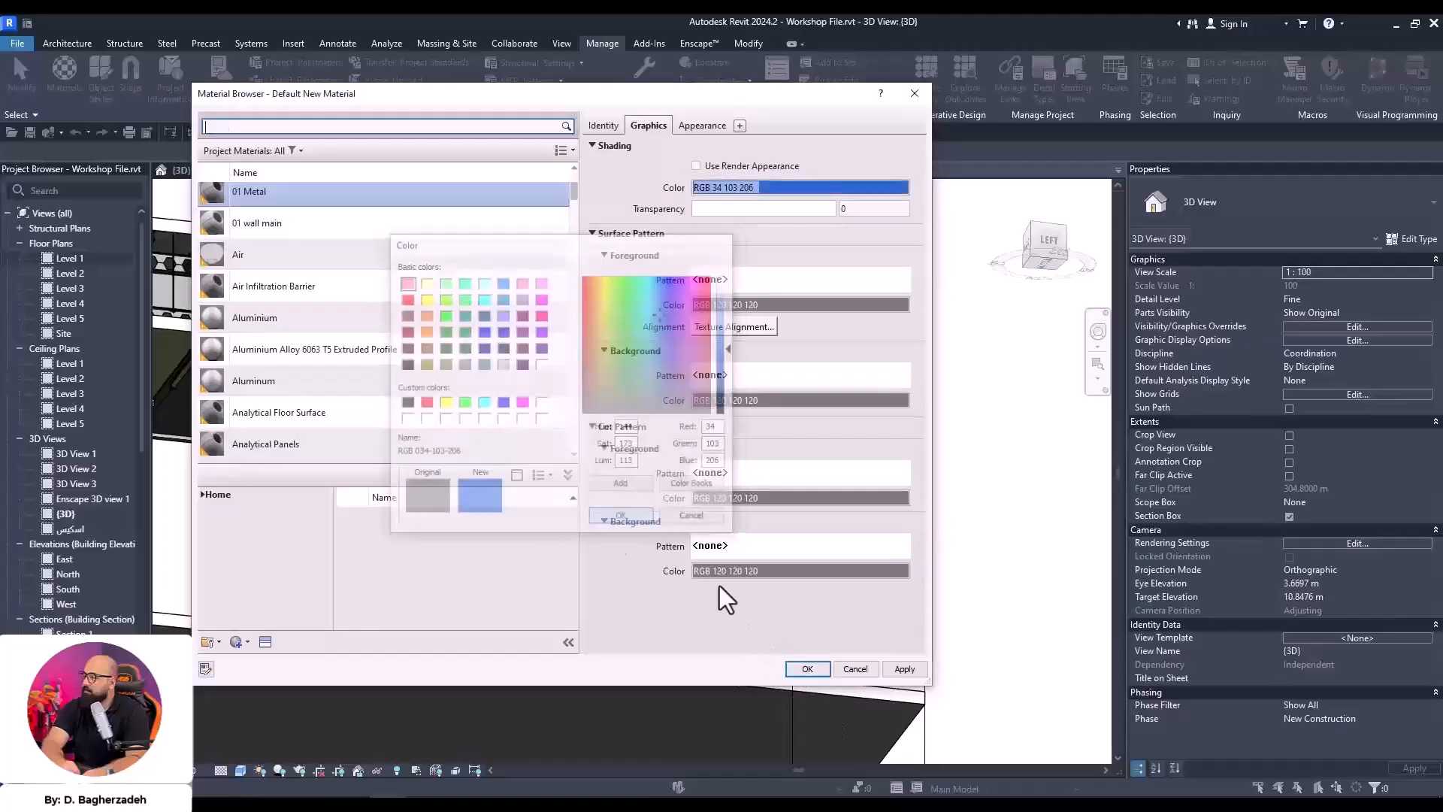
left_click(803, 668)
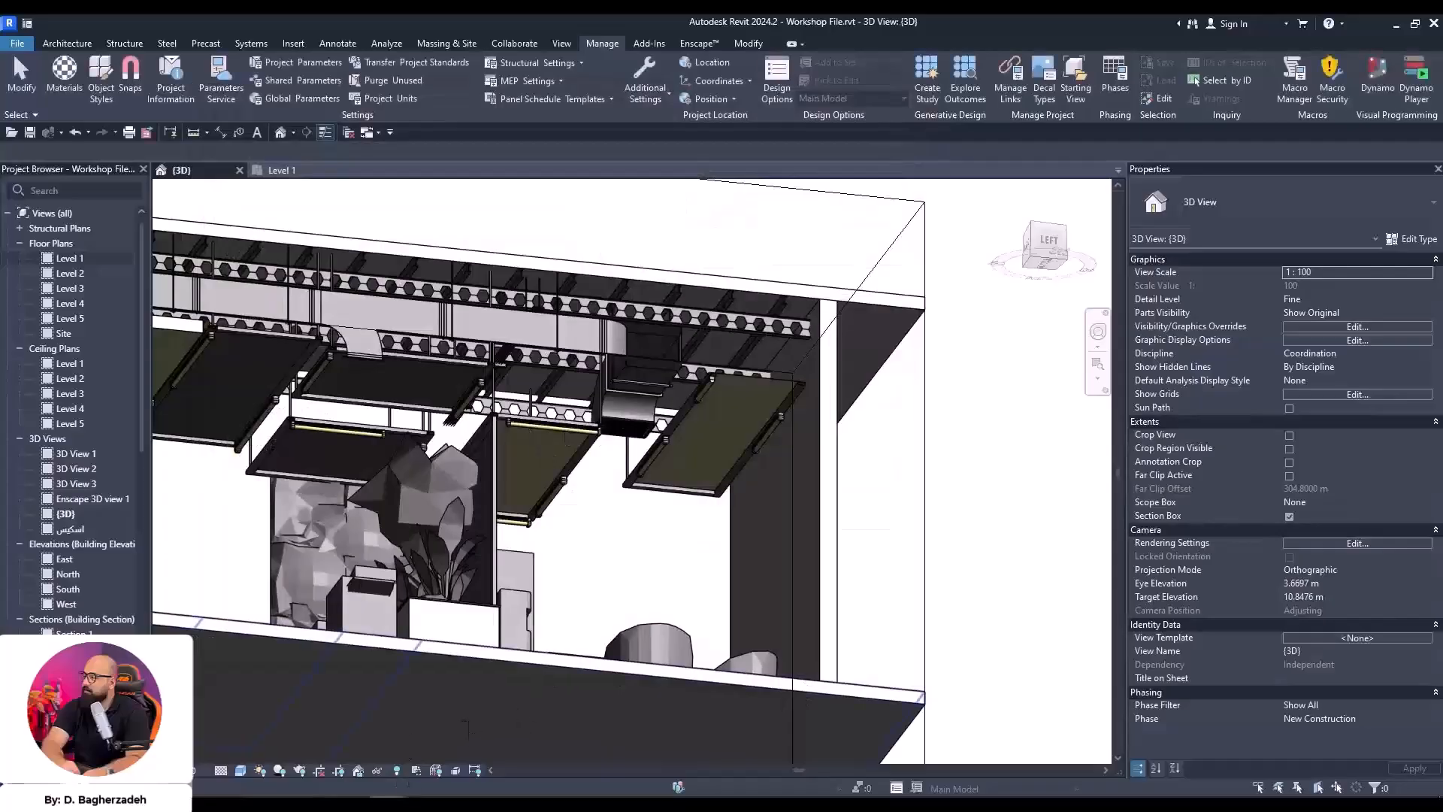
Assign 01 Metal as the frame material of the Droped Surfave type, using the suspended panel above the plants
mouse_move(397, 791)
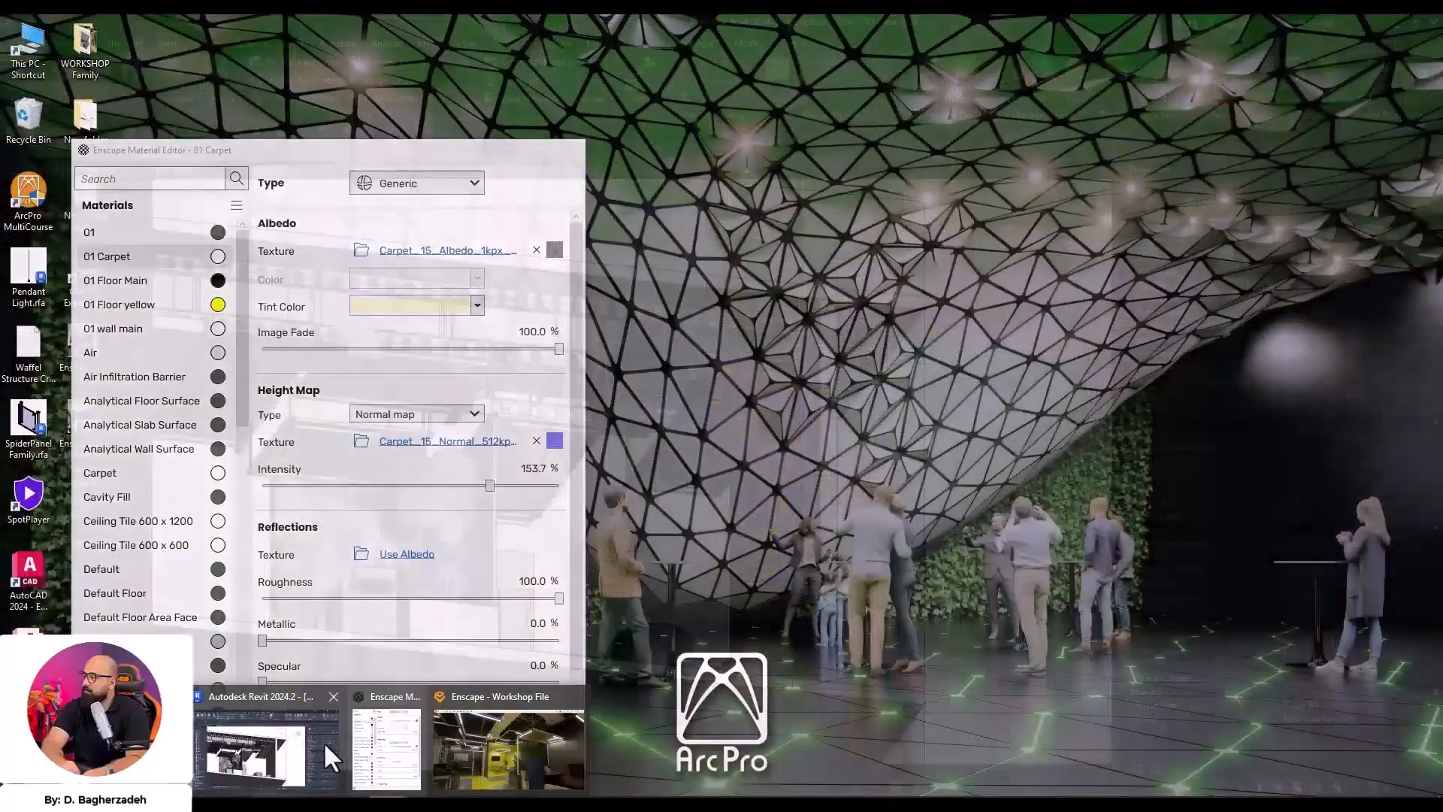
left_click(323, 741)
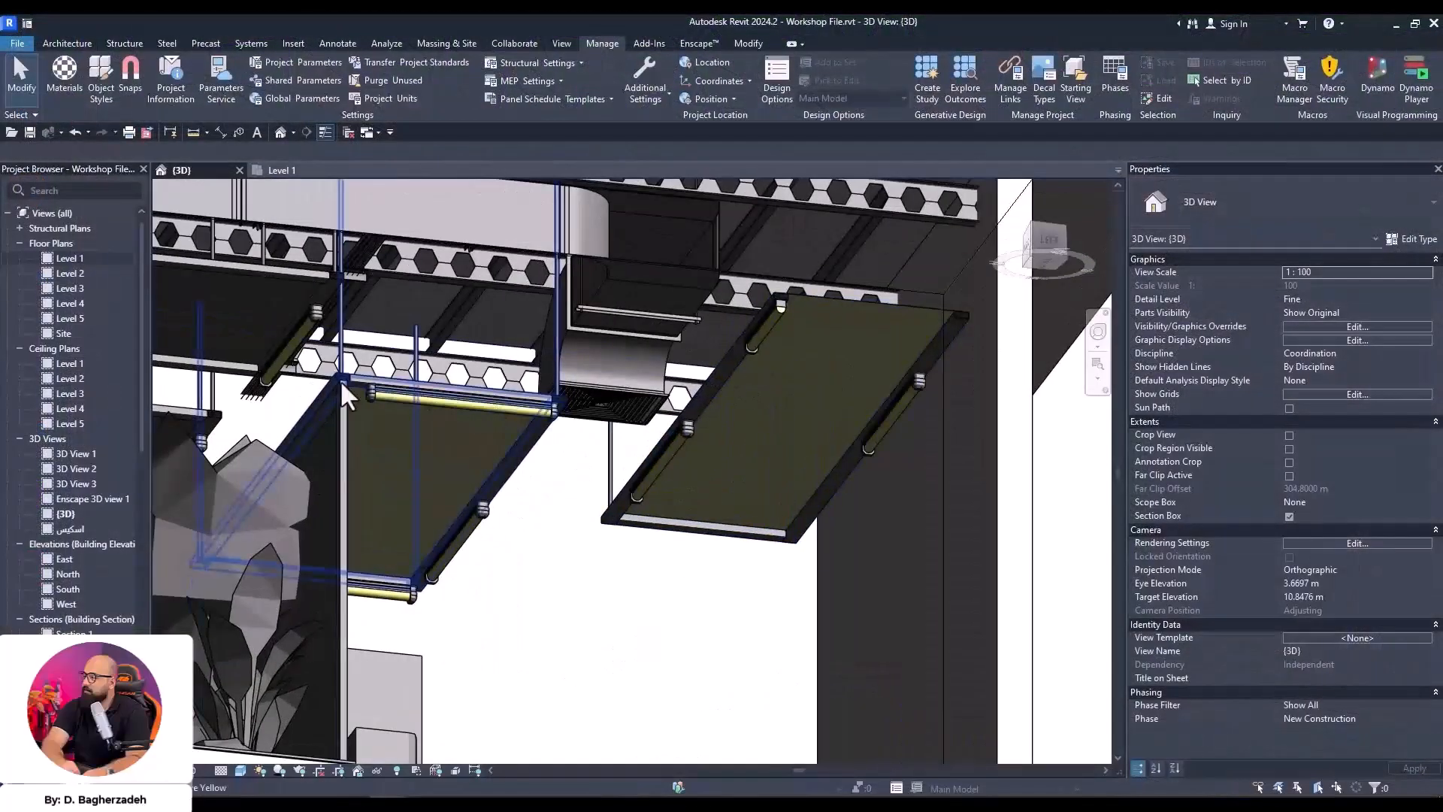
left_click(361, 382)
key("Escape")
middle_click_drag(385, 406, 586, 434)
scroll(406, 440, "up", 2)
left_click(441, 451)
left_click(1410, 241)
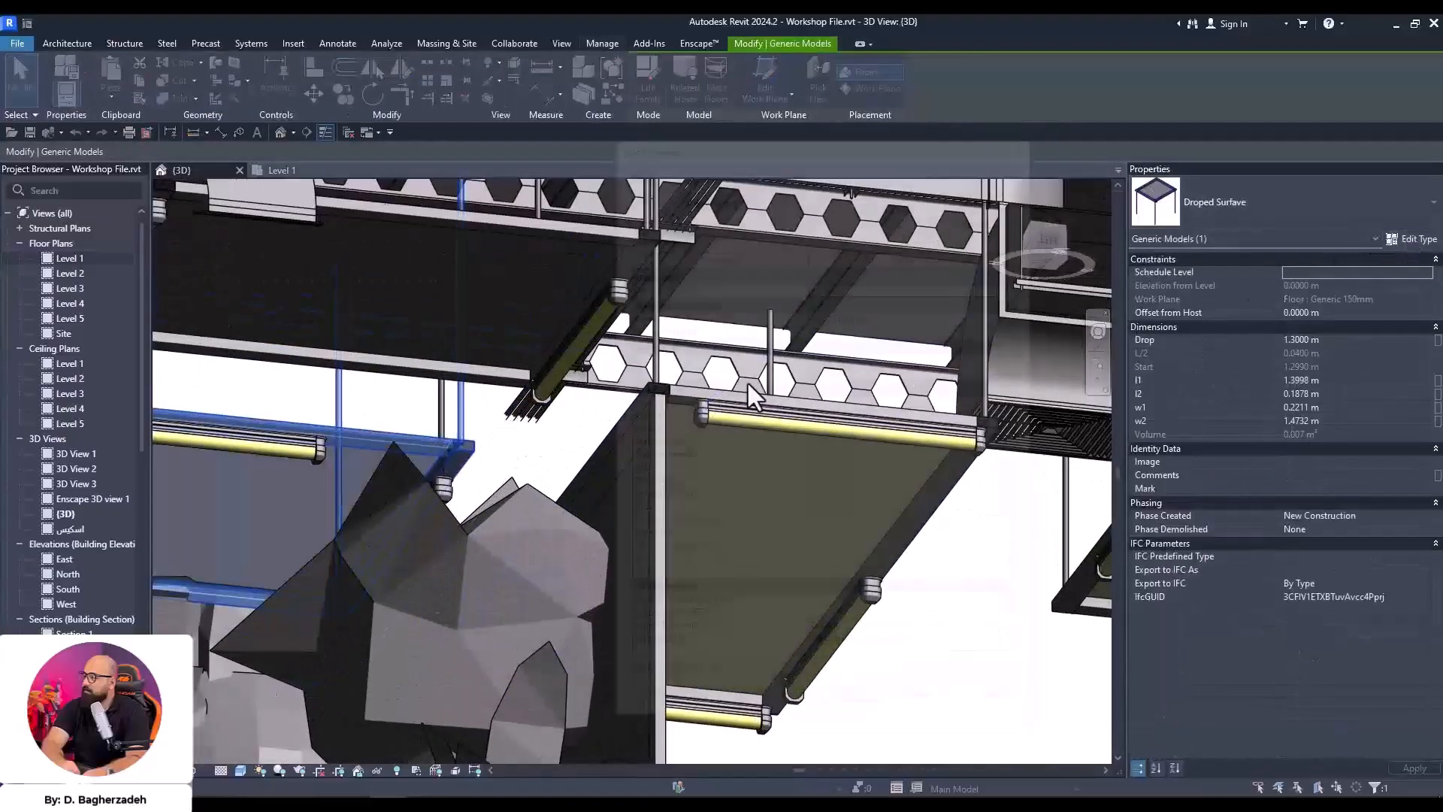
left_click(1001, 316)
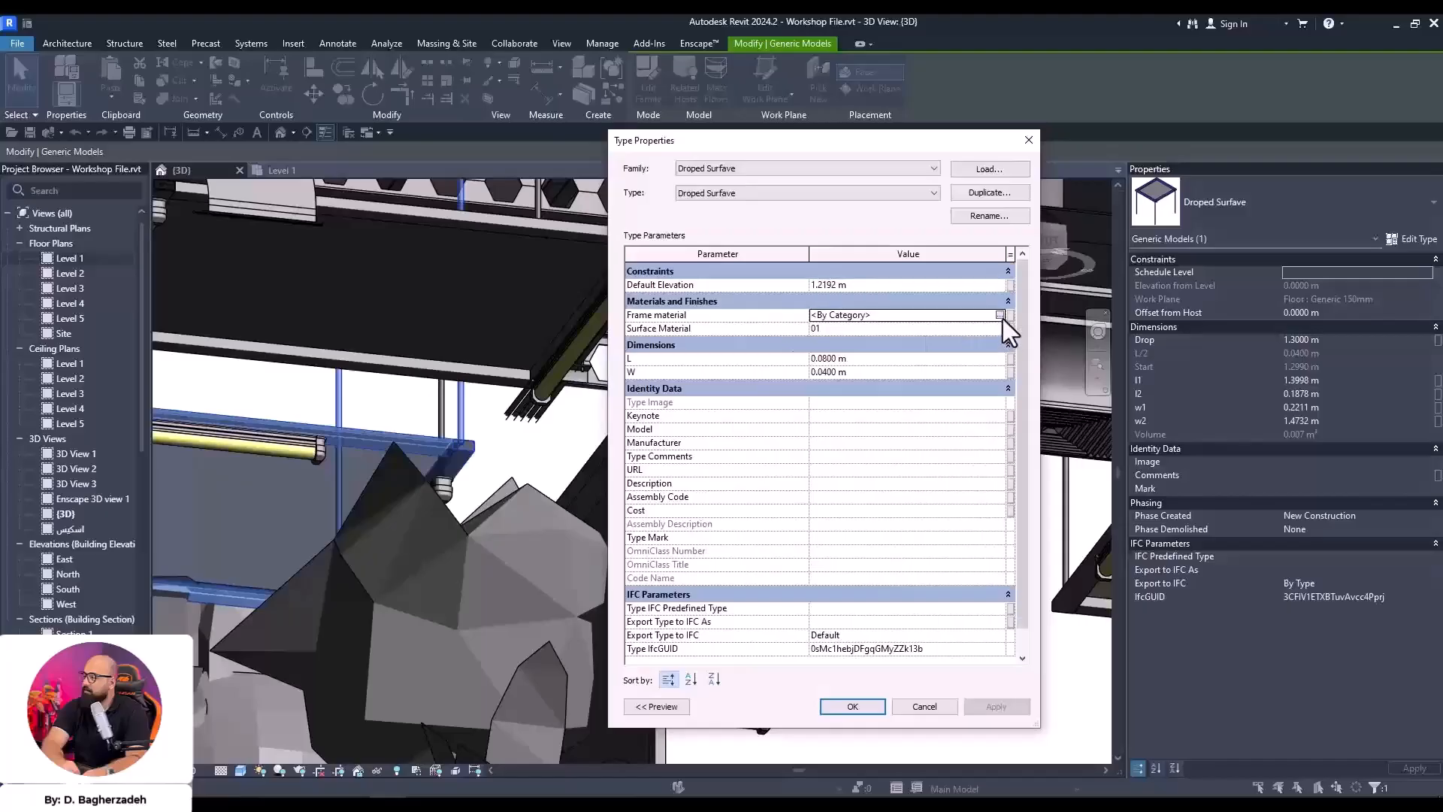
left_click(1003, 319)
left_click(353, 320)
left_click(807, 668)
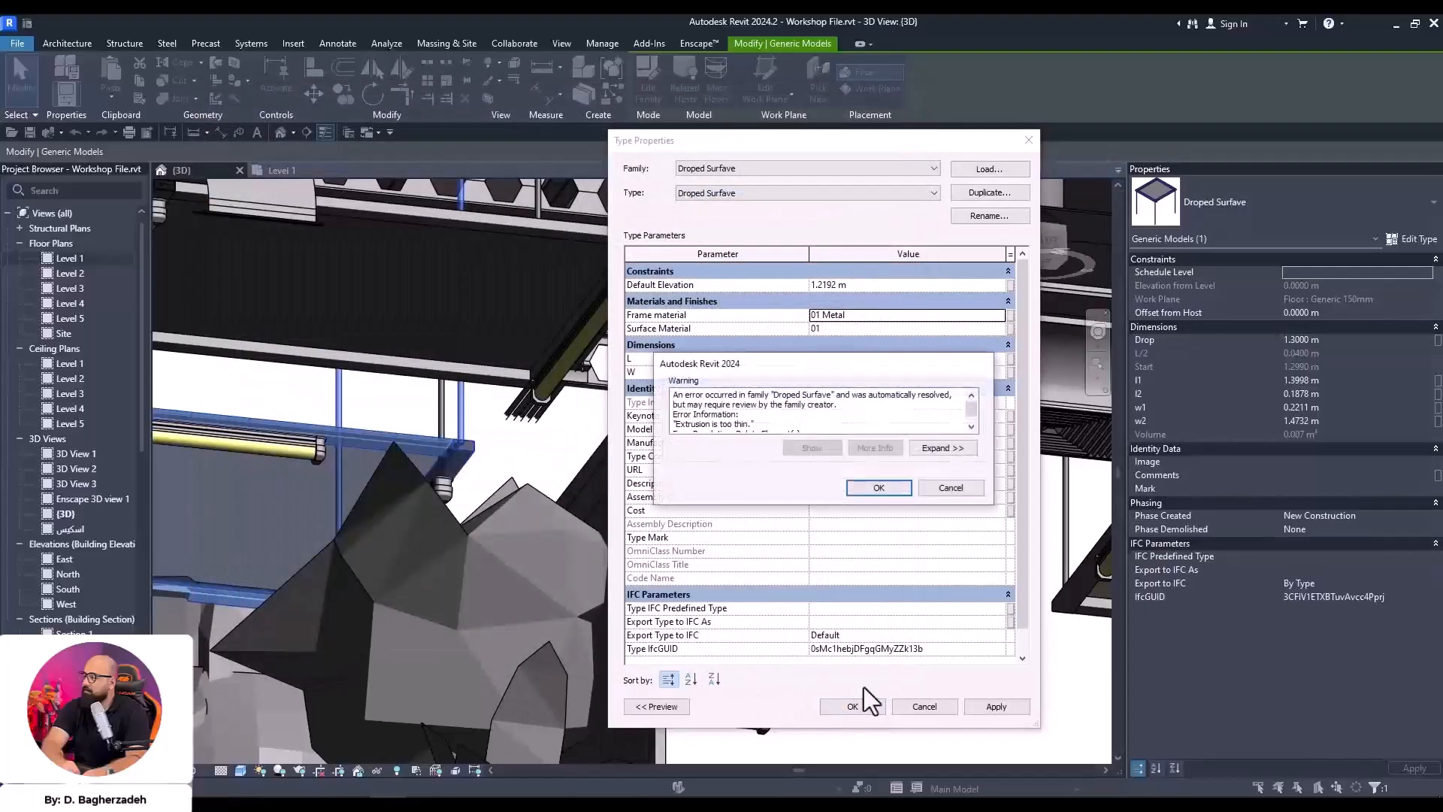
left_click(891, 489)
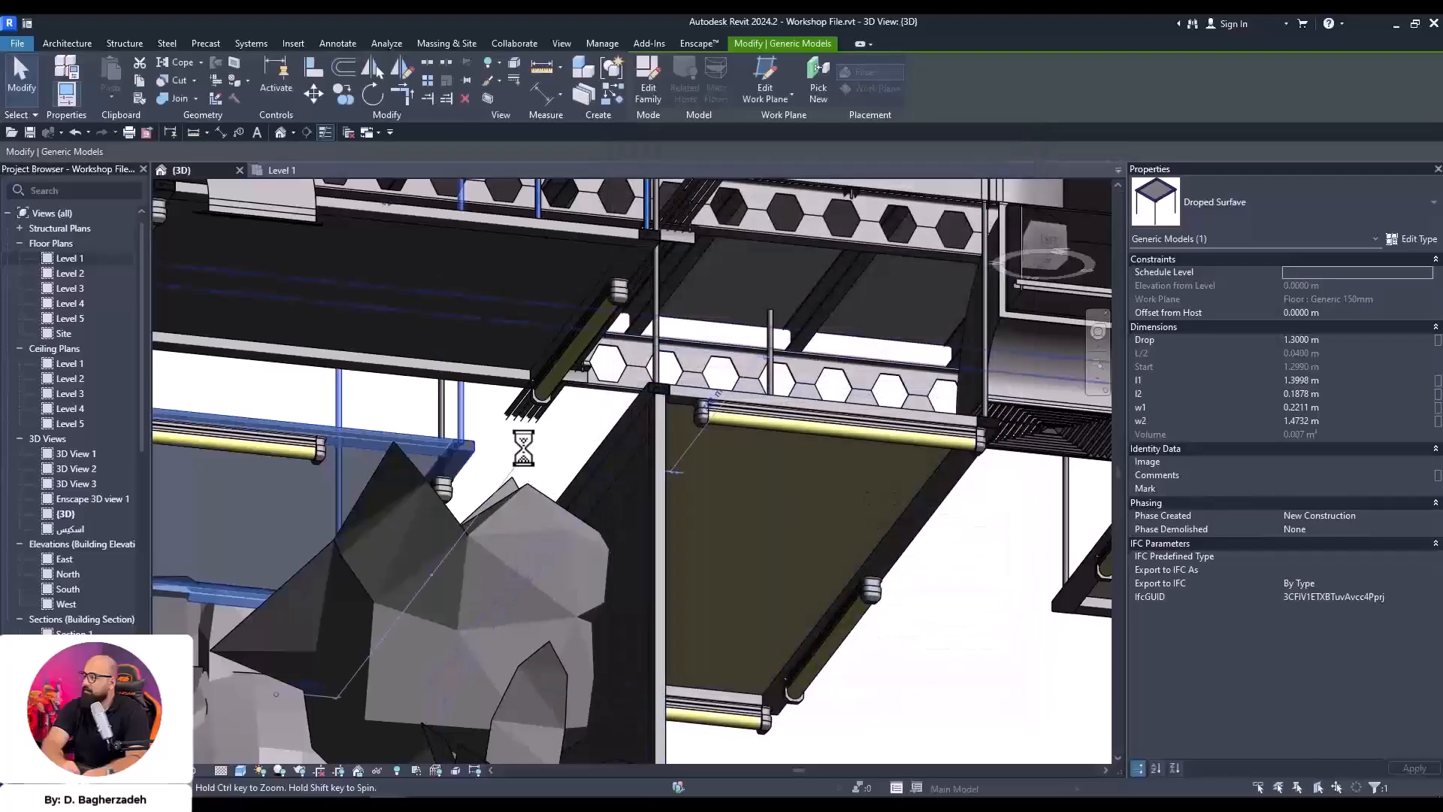
key("Escape")
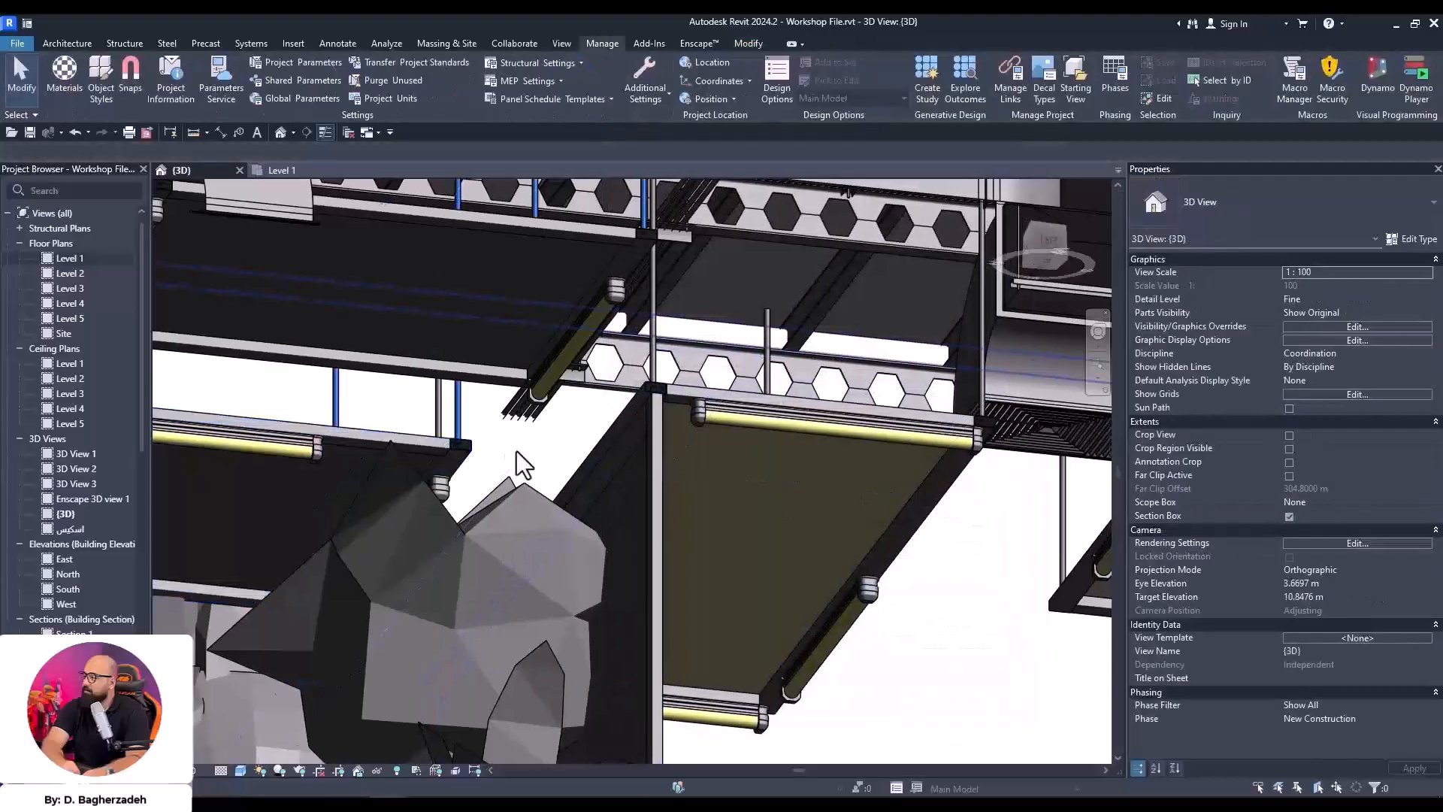
Open the Droped Surfave family from a suspended ceiling panel for editing
scroll(524, 448, "up", 1)
middle_click_drag(524, 448, 558, 465)
scroll(817, 452, "down", 3)
middle_click_drag(817, 452, 668, 521, "shift")
middle_click_drag(668, 521, 760, 616)
scroll(761, 418, "up", 4)
left_click(771, 467)
double_click(770, 463)
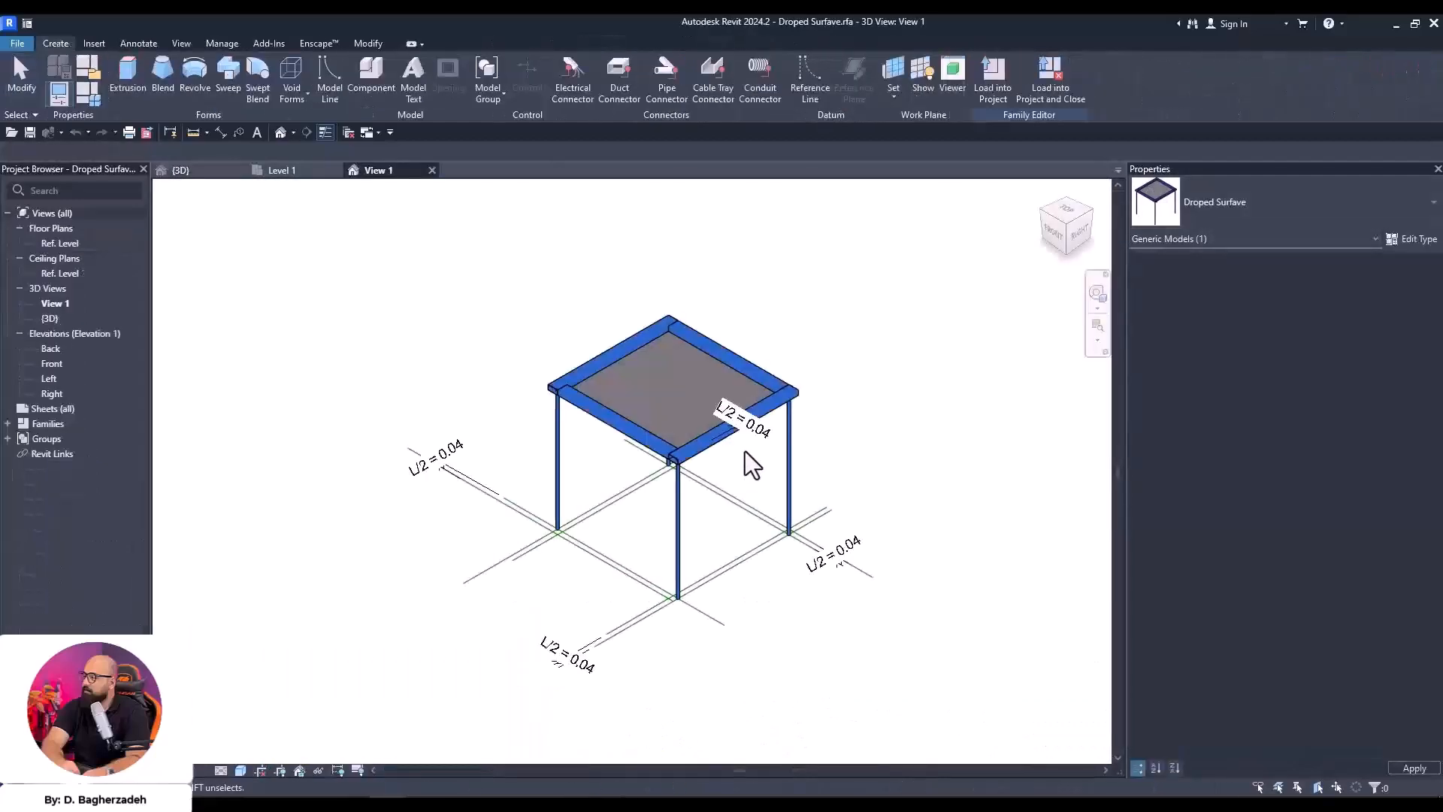
Select the family's panel frame and choose 01 Metal for the Frame material parameter in the family types
left_click(709, 457)
left_click(1433, 240)
key("Escape")
left_click(95, 88)
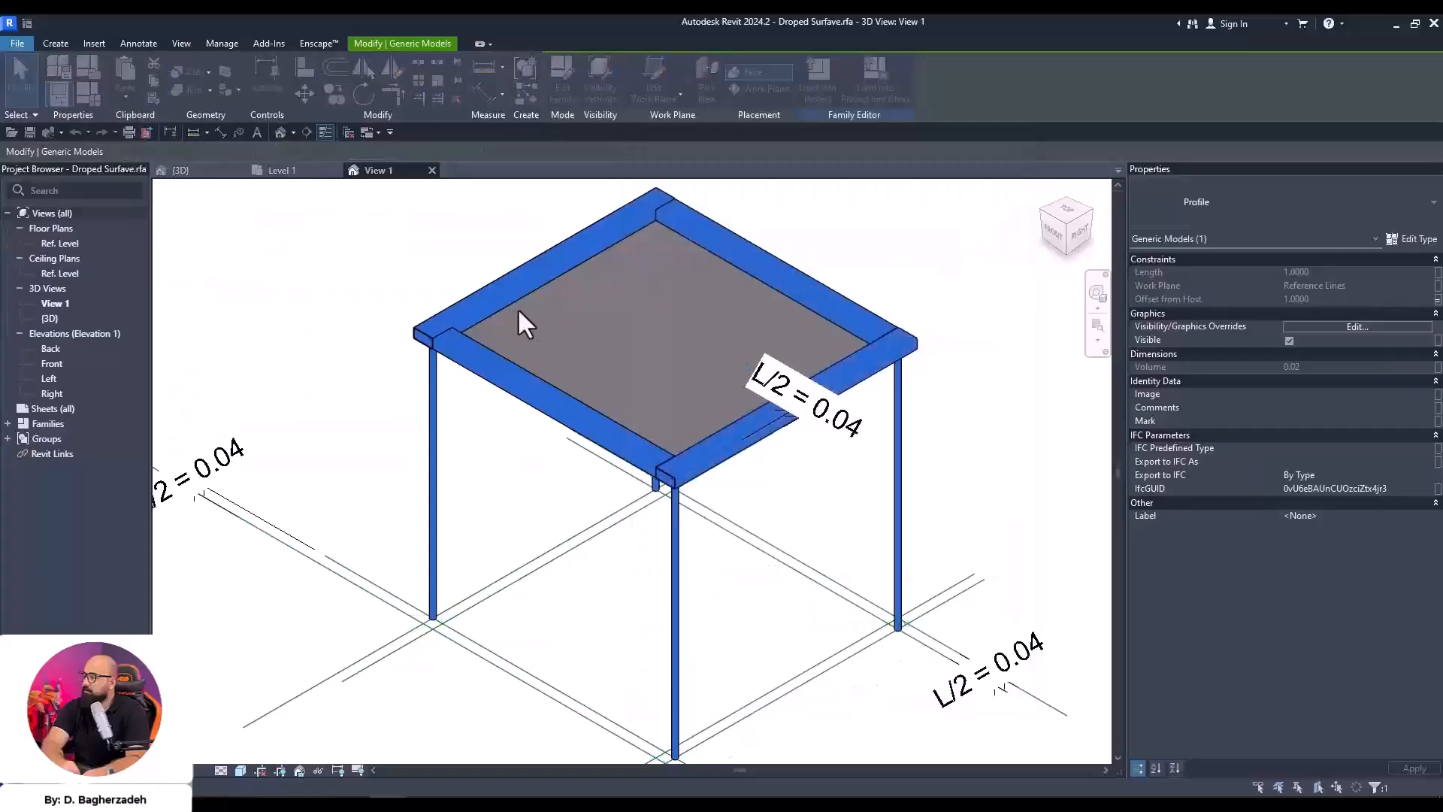
left_click(399, 259)
left_click(399, 259)
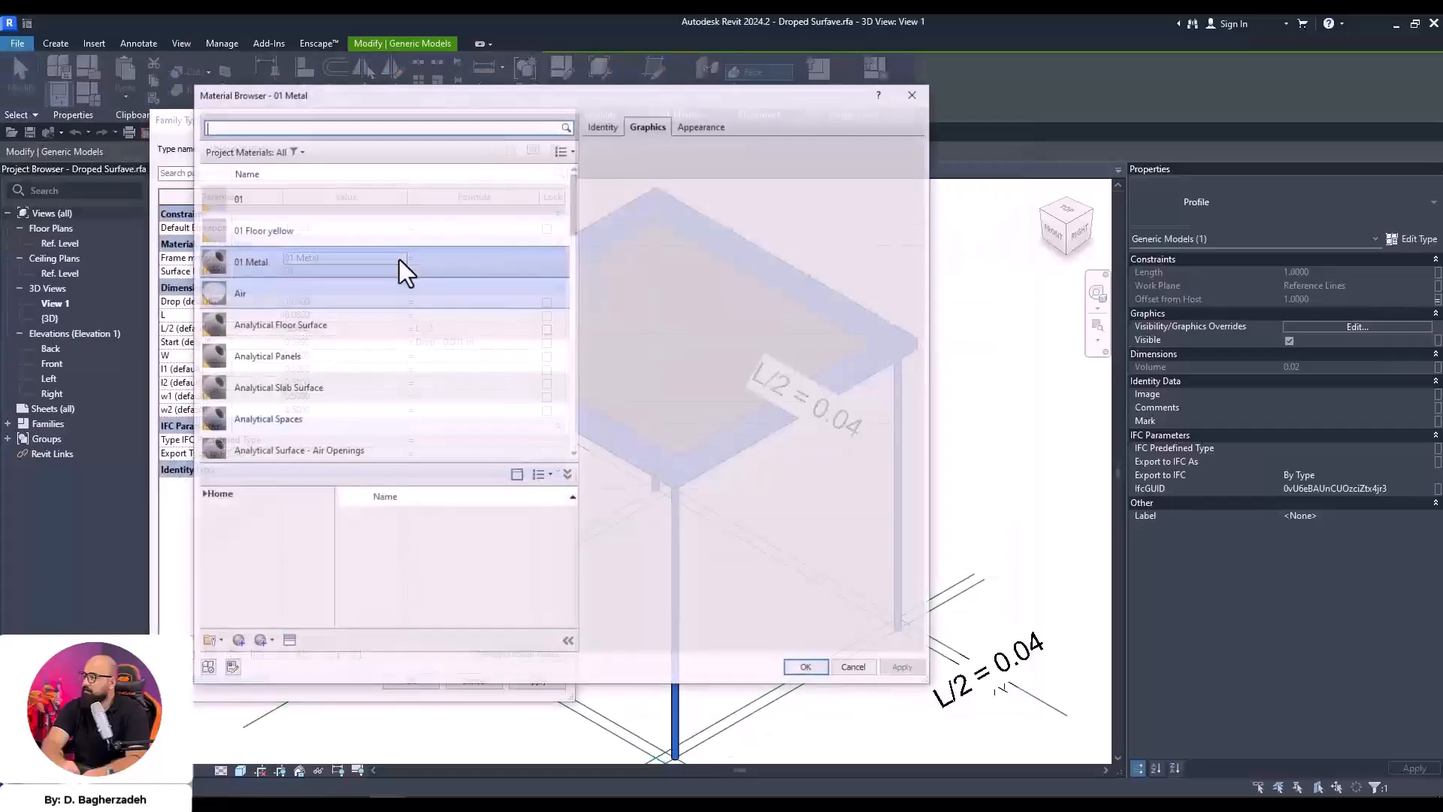
double_click(287, 265)
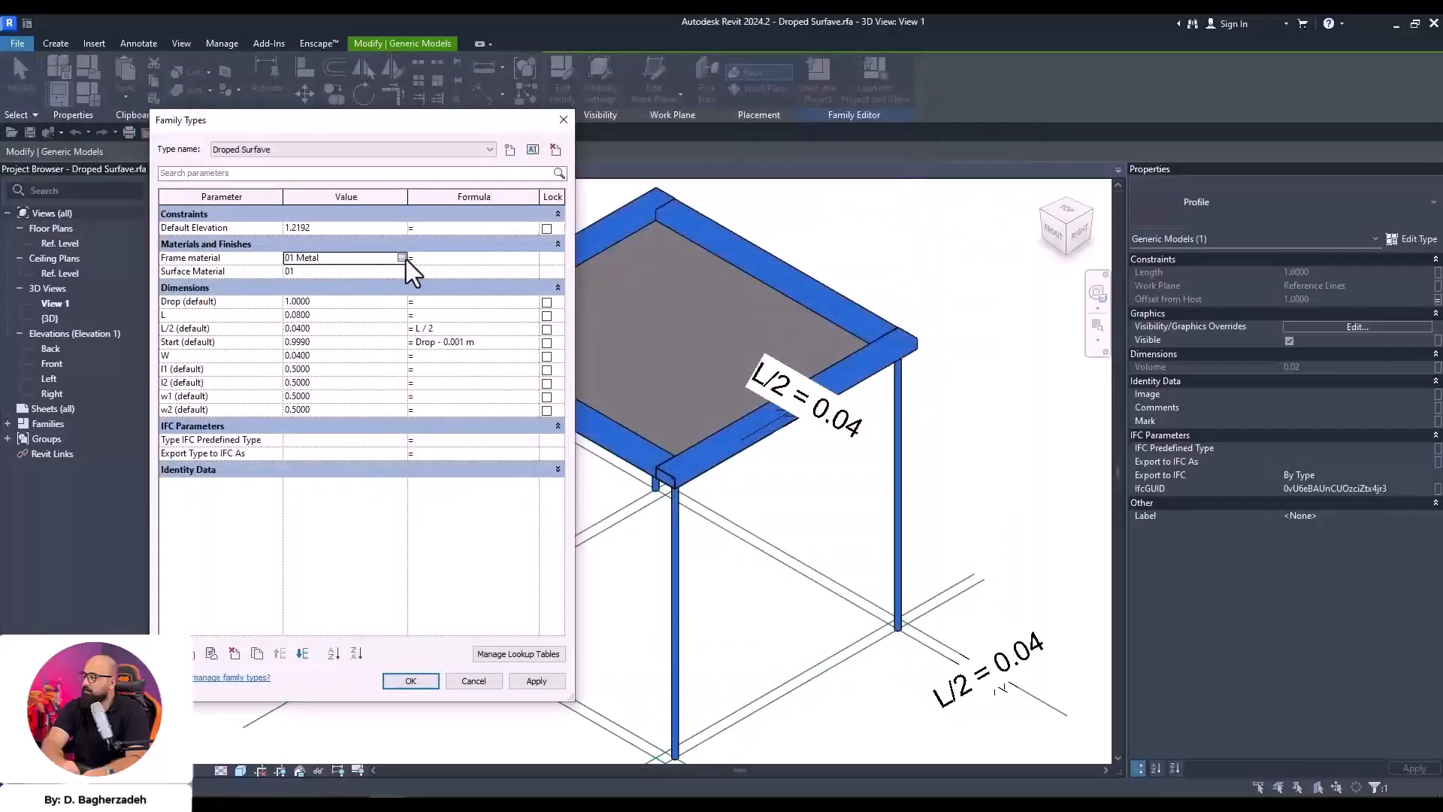
Try 01 Floor yellow as the Frame material and apply it to the family
left_click(406, 259)
left_click(330, 234)
double_click(331, 236)
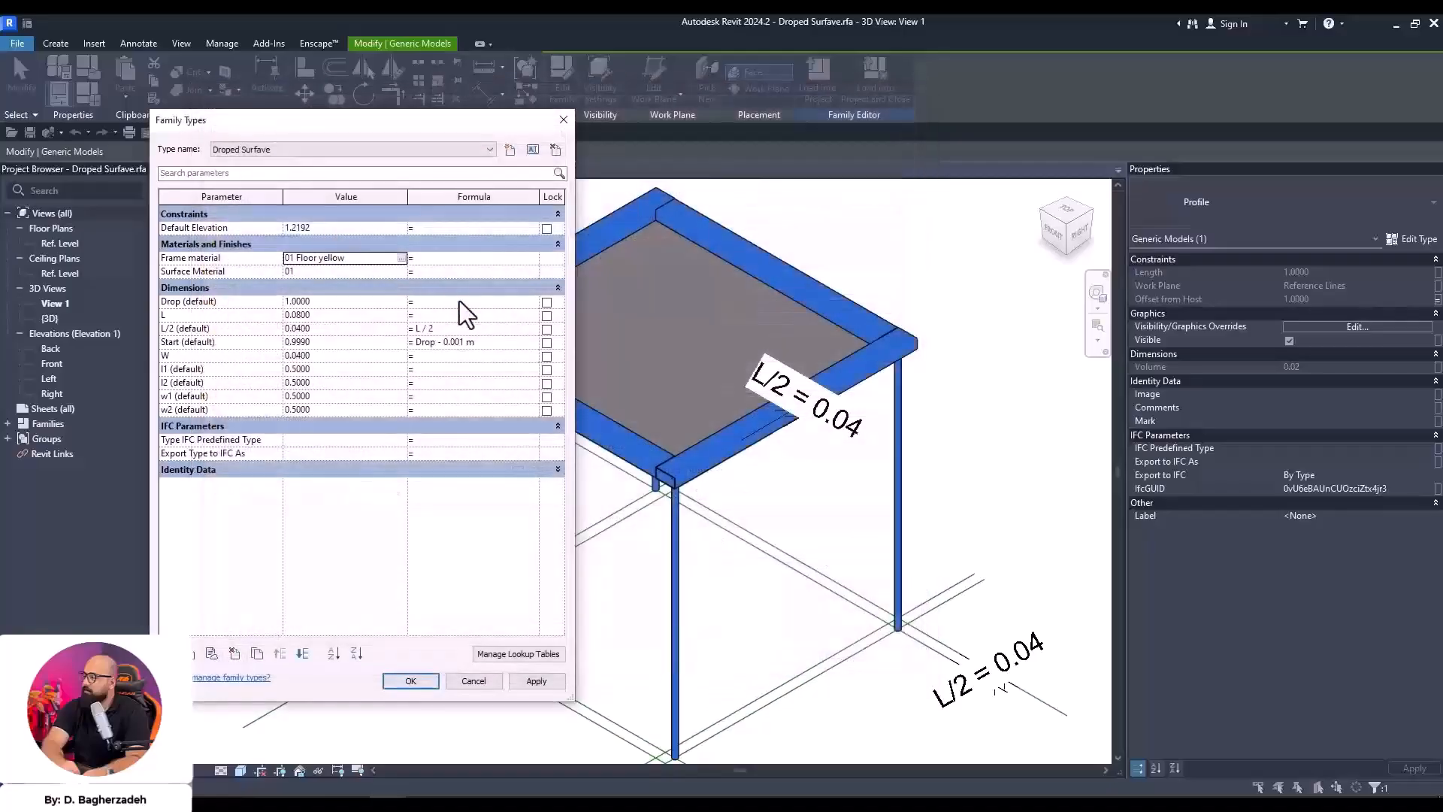
left_click(538, 681)
Return the Frame material to 01 Metal and load the Droped Surfave family into the workshop project
left_click(408, 257)
left_click(405, 259)
double_click(247, 261)
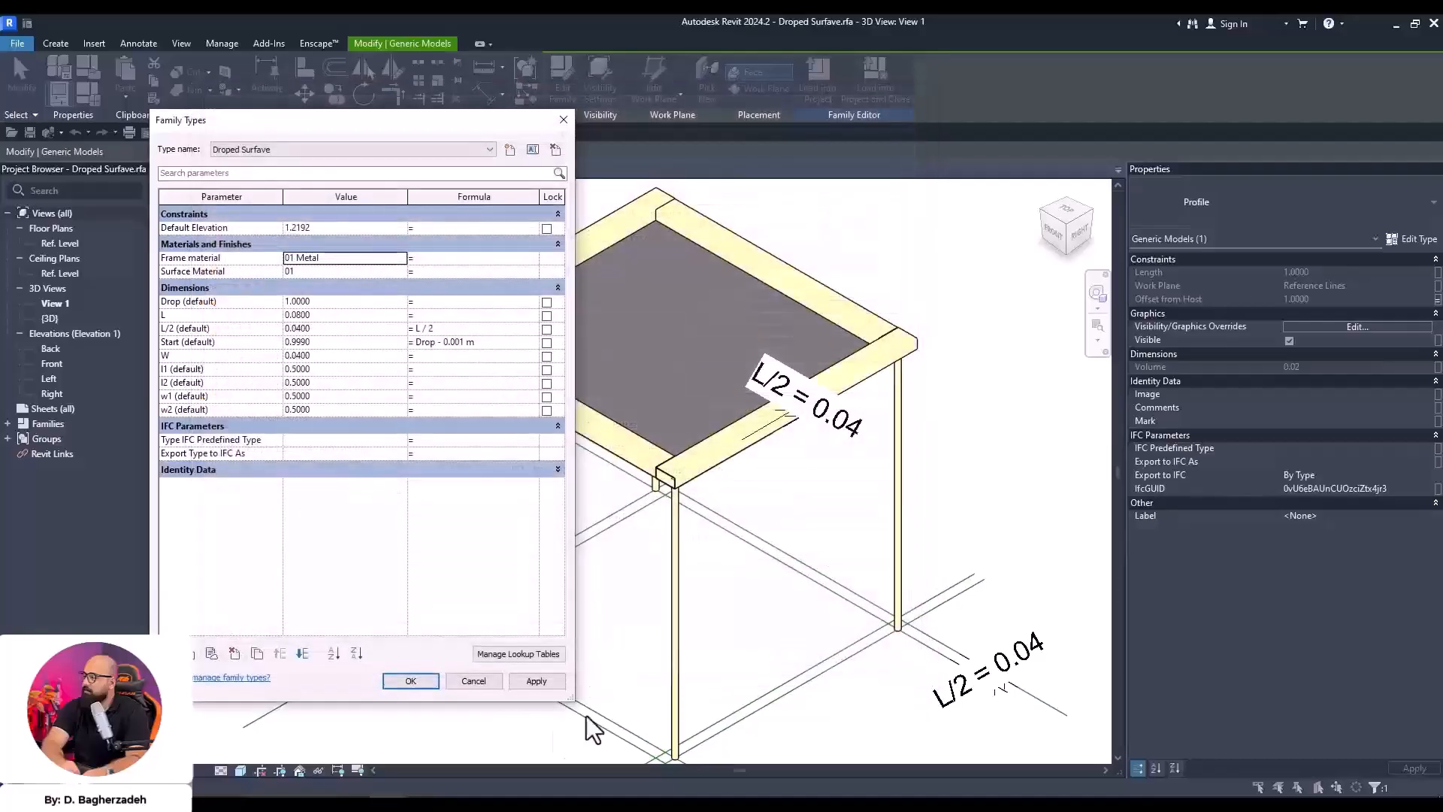
left_click(410, 681)
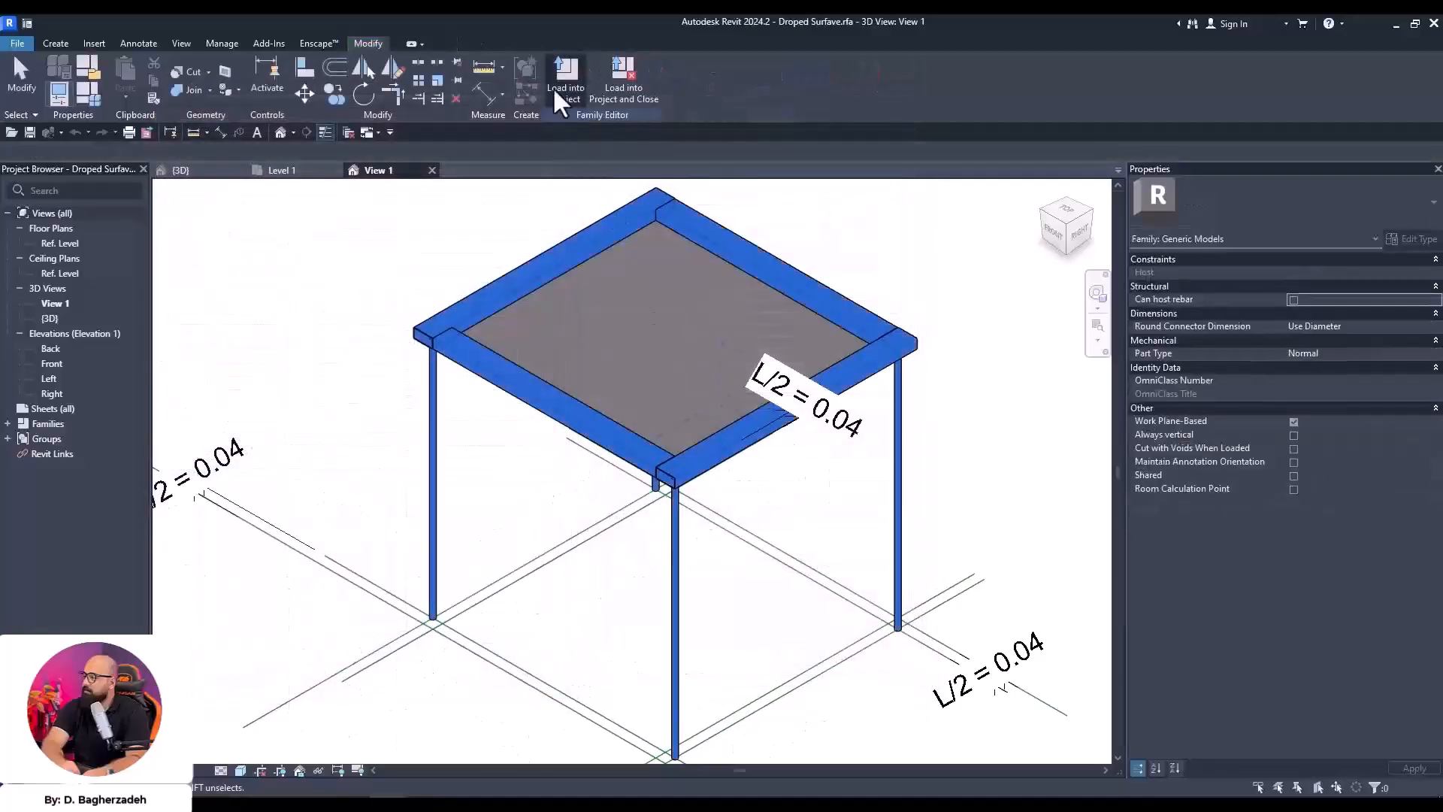
left_click(565, 75)
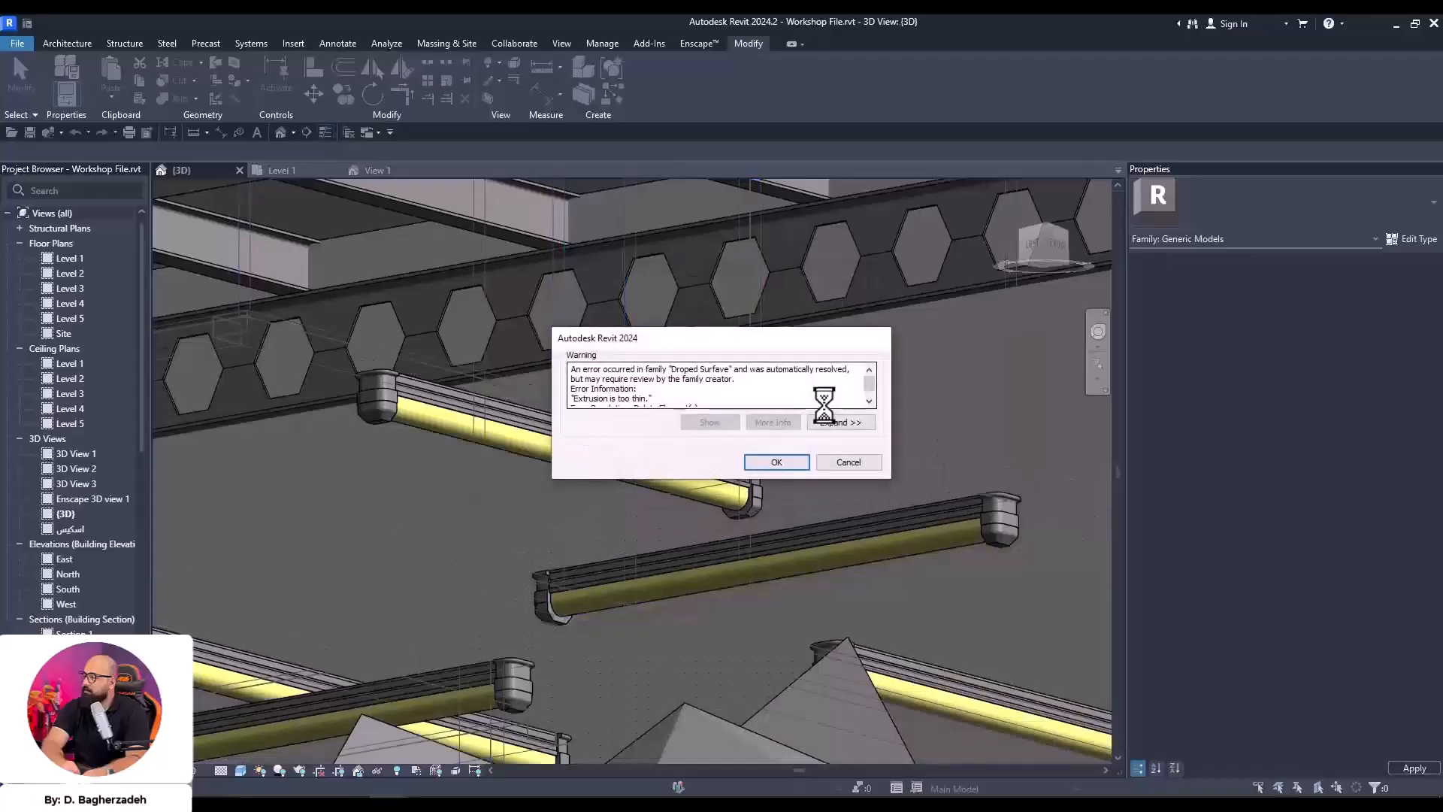
left_click(780, 463)
Switch to the Enscape render and examine the ceiling panel frames and mesh partition near the lounge
middle_click_drag(696, 407, 615, 348)
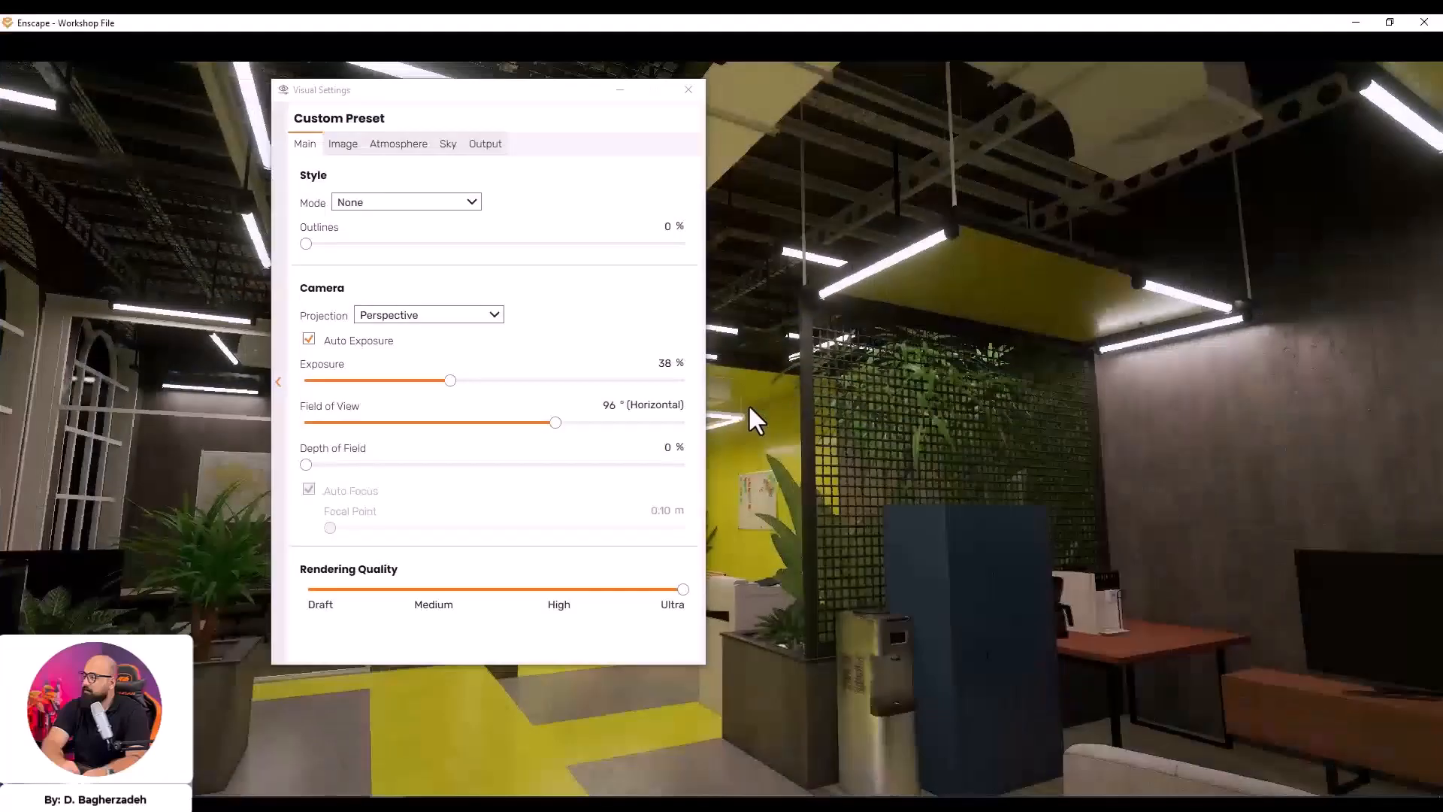
left_click(618, 96)
key("w")
left_click_drag(421, 584, 585, 584)
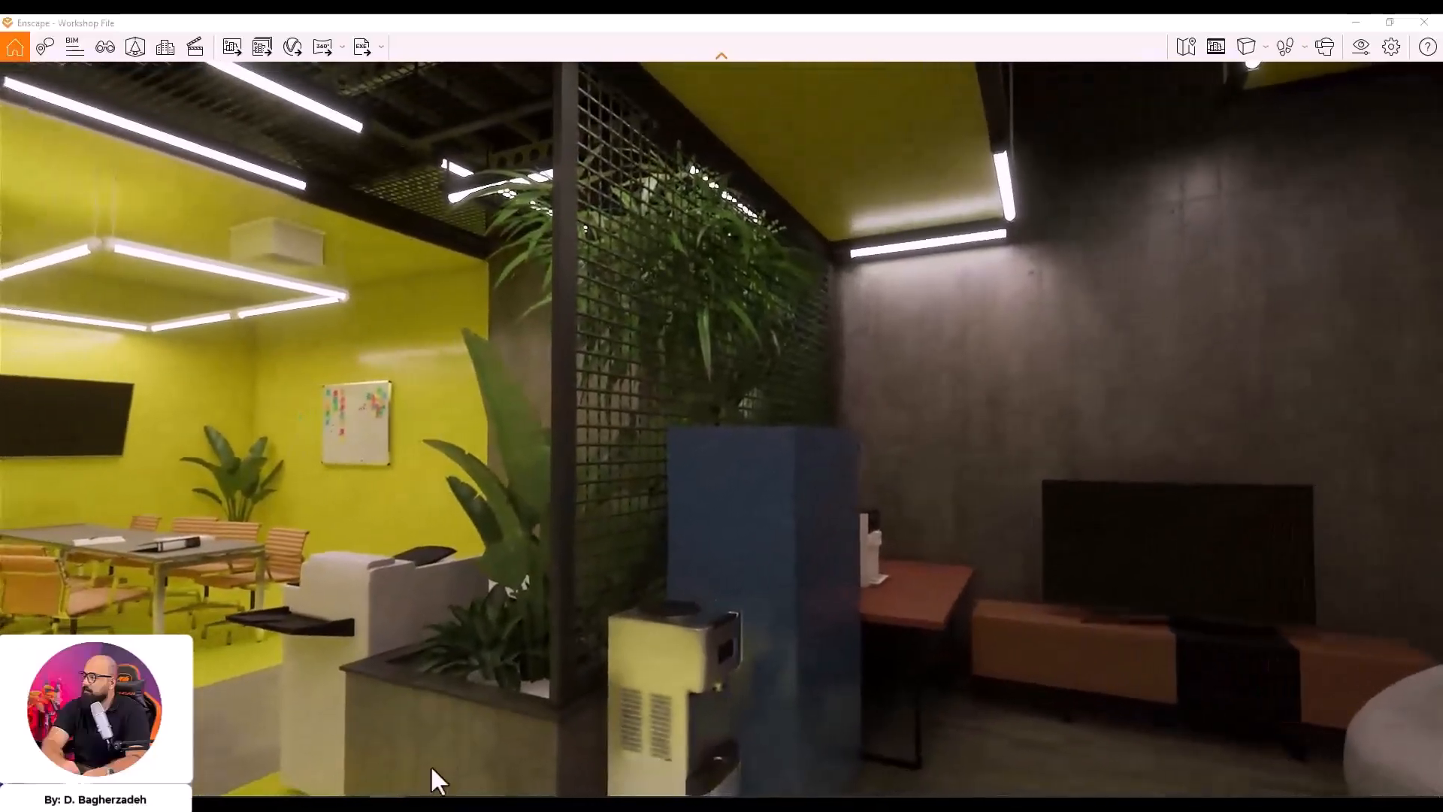
Bring back the Enscape Material Editor and select the 01 Metal material
mouse_move(449, 765)
left_click(373, 750)
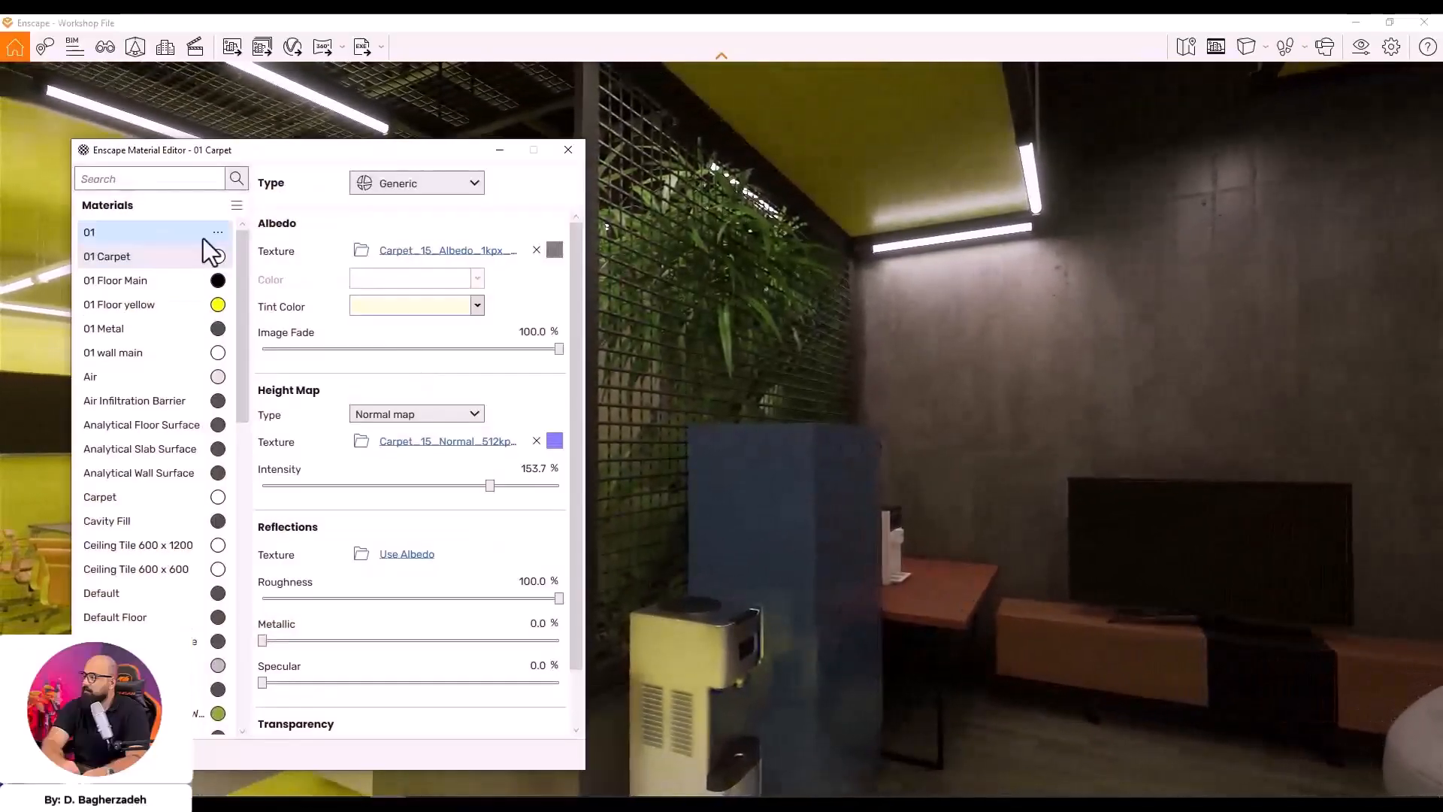
left_click(137, 333)
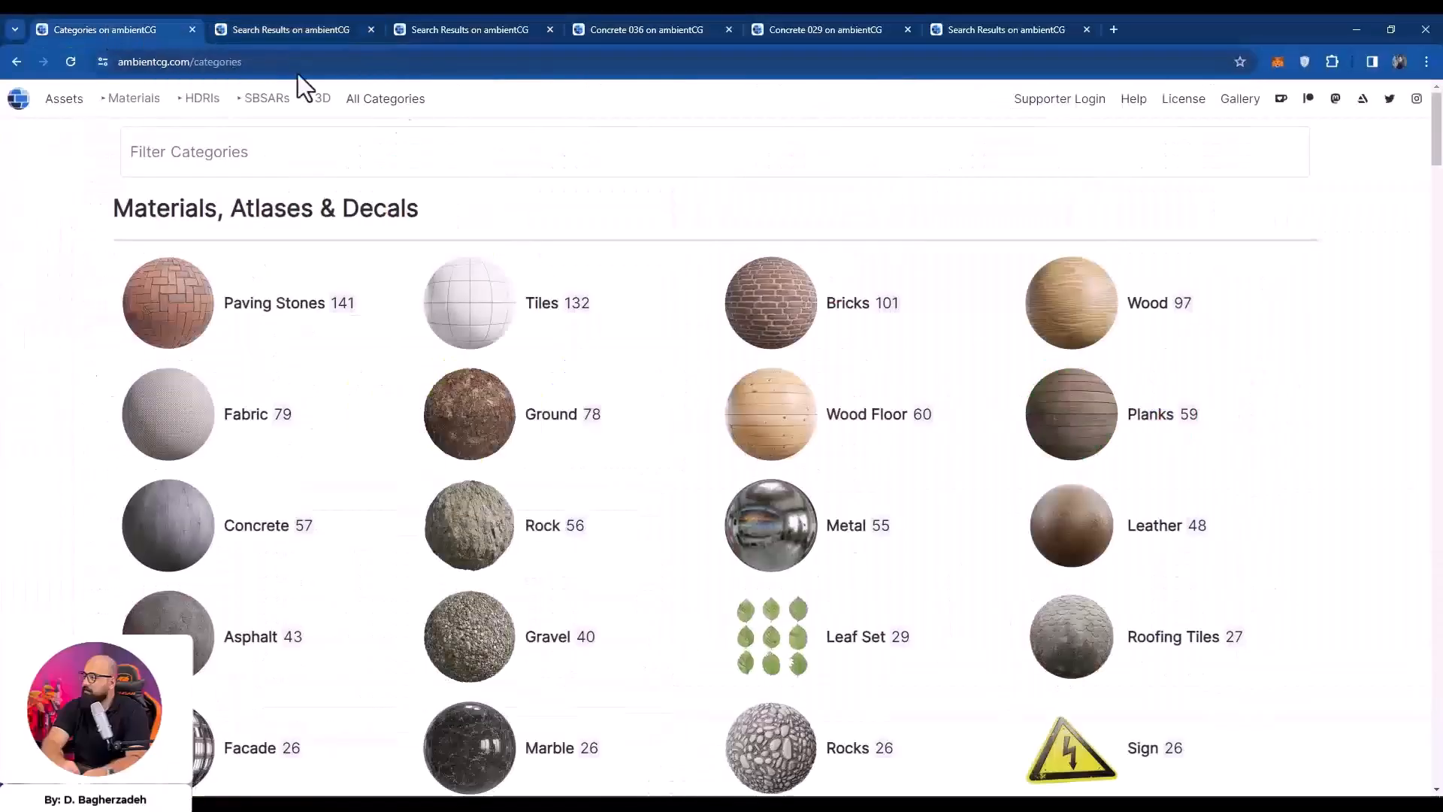
Look through the Metal category on ambientCG, and switch back to the Enscape Material Editor
scroll(648, 338, "down", 1)
scroll(648, 339, "down", 1)
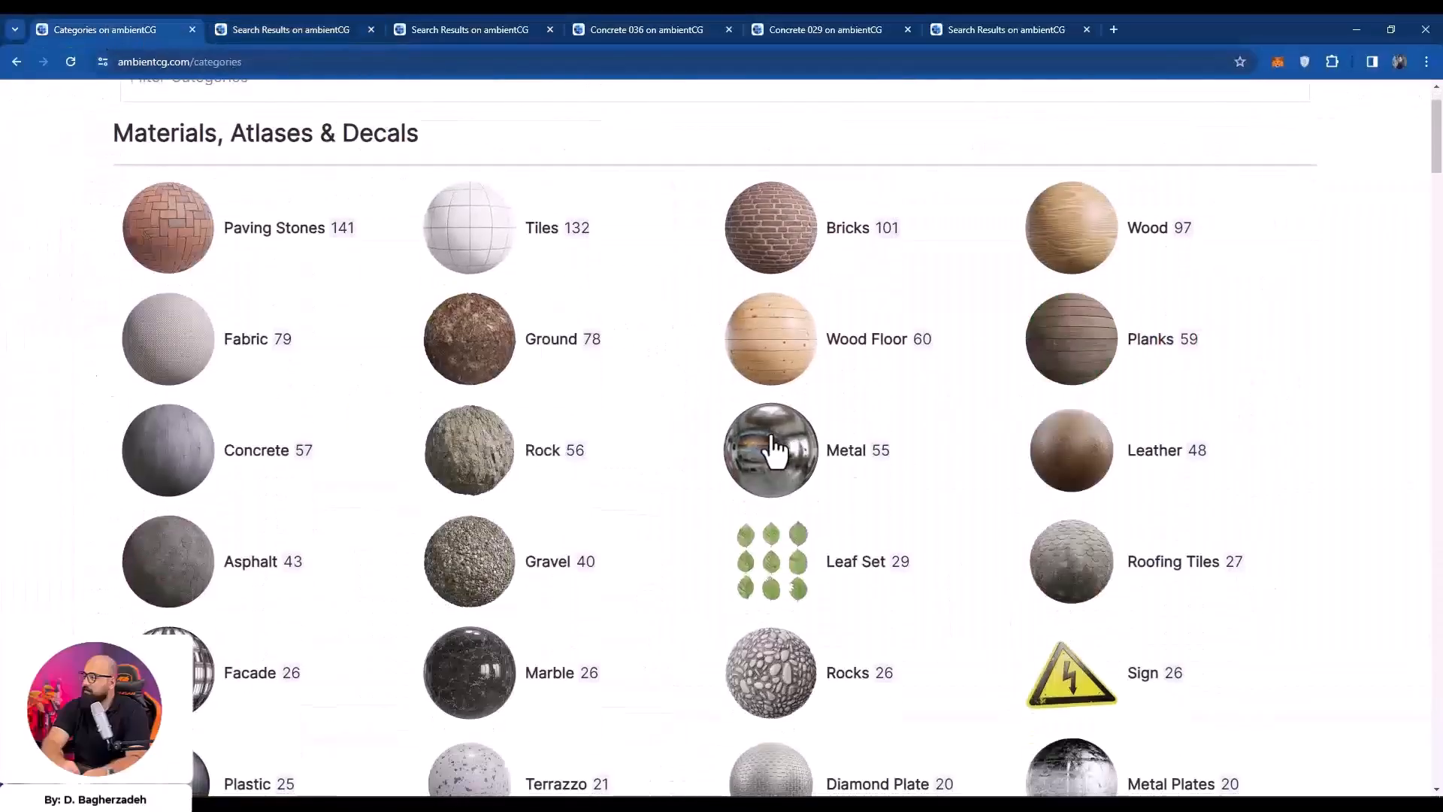
middle_click(770, 451)
left_click(376, 30)
left_click(319, 29)
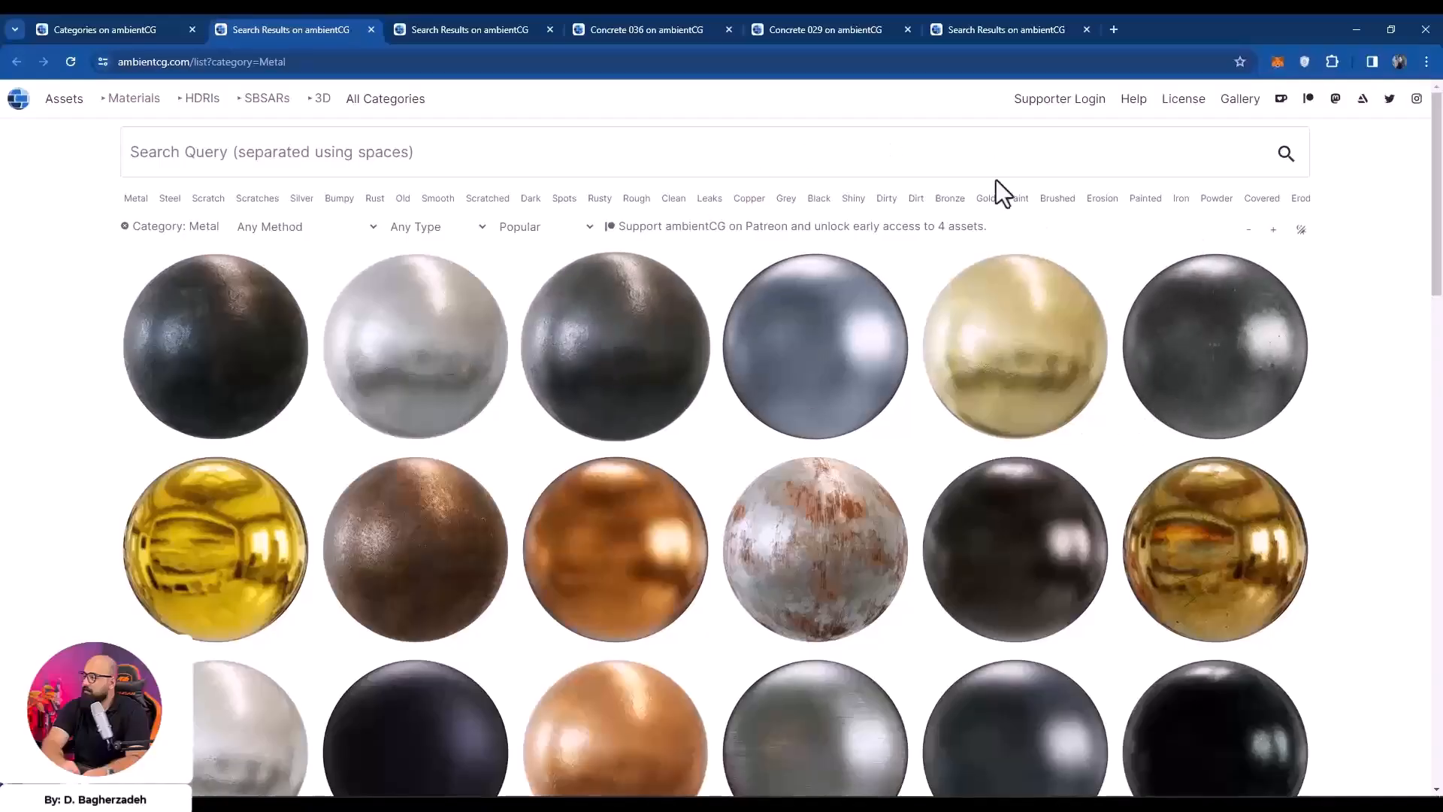
left_click(1368, 22)
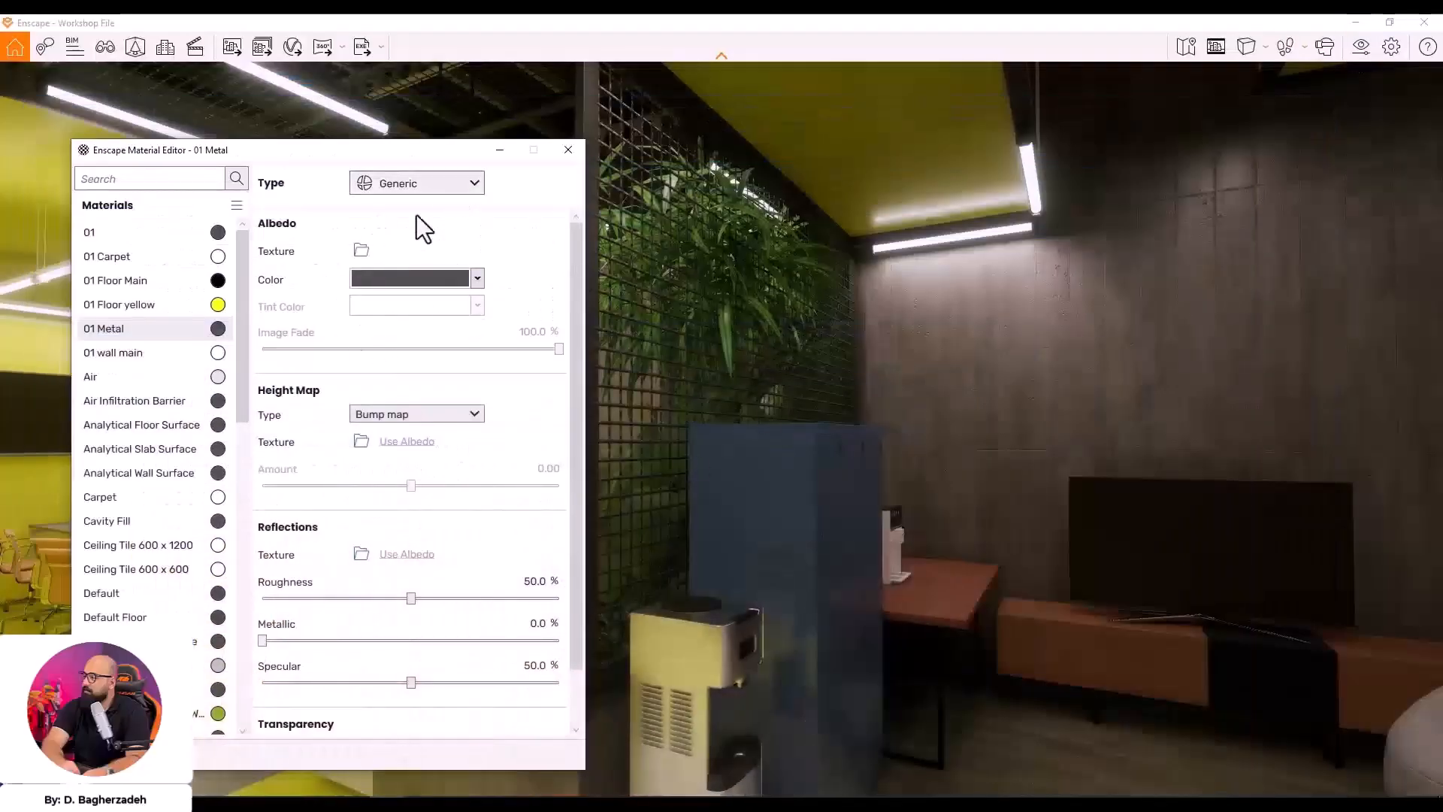
Assign Metal038_2K-JPG_Color.jpg from the Maps folder as the albedo texture of the 01 Metal material
left_click(361, 252)
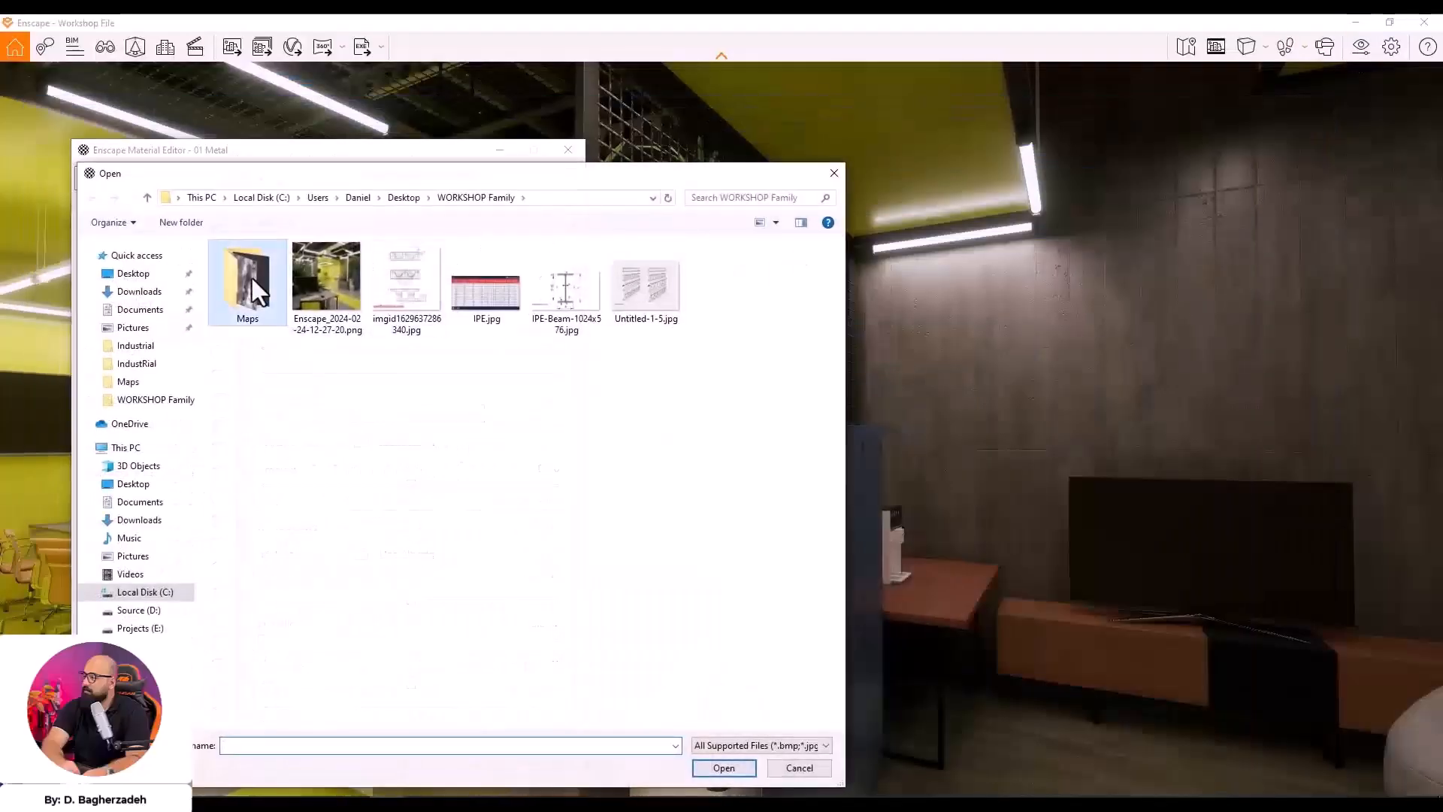
scroll(547, 413, "up", 1, "ctrl")
scroll(547, 413, "down", 6)
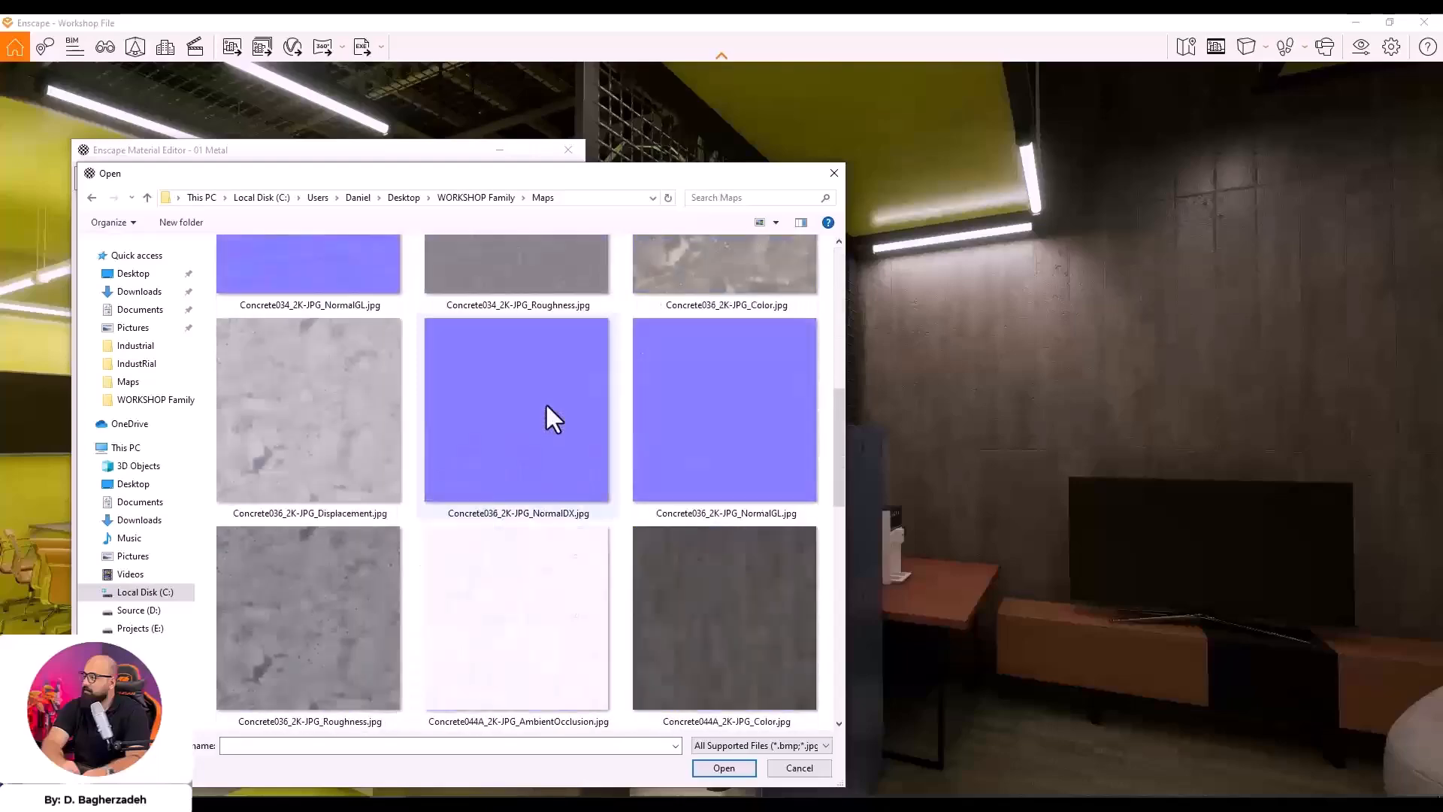
scroll(583, 401, "down", 2)
scroll(579, 421, "down", 2)
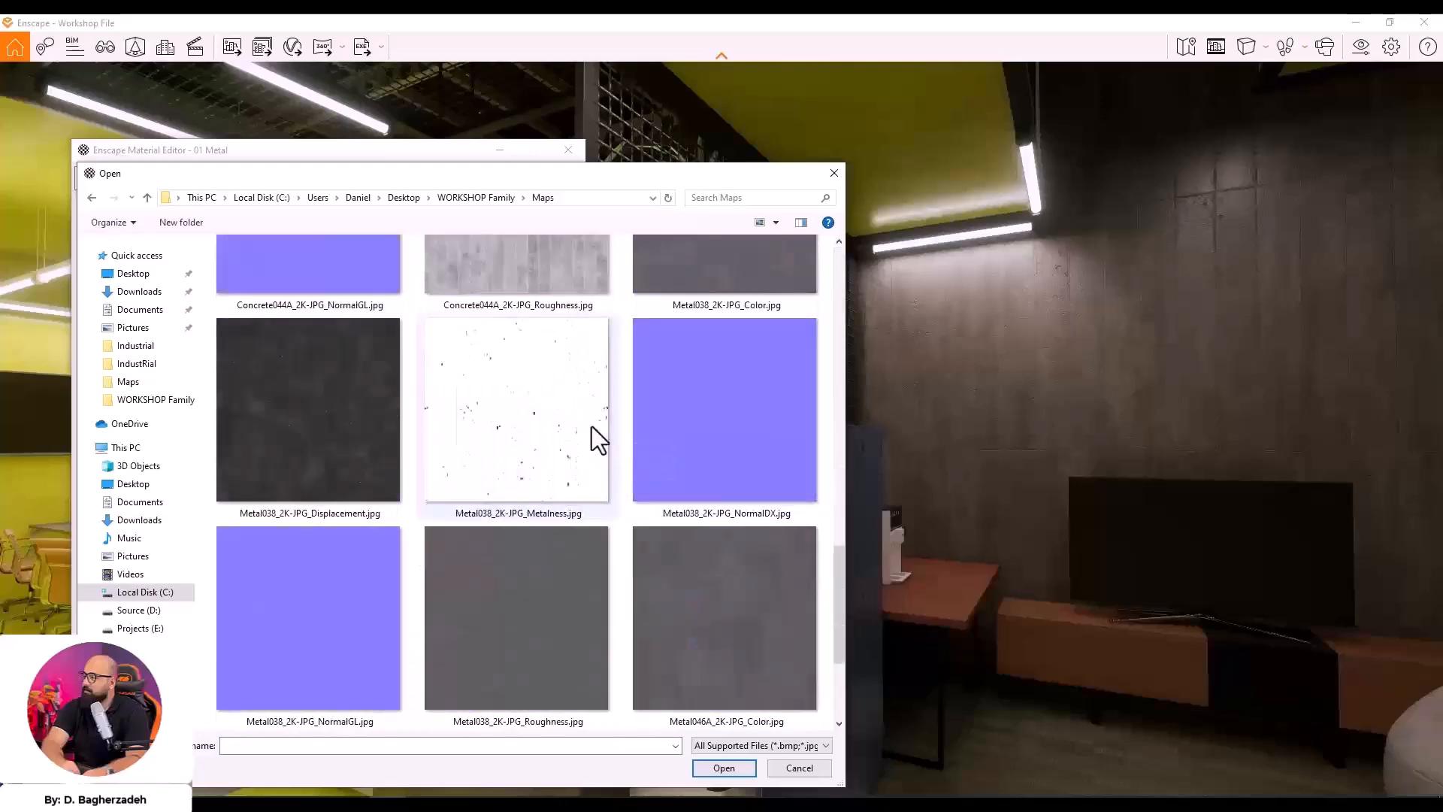
left_click(383, 331)
scroll(482, 466, "up", 1)
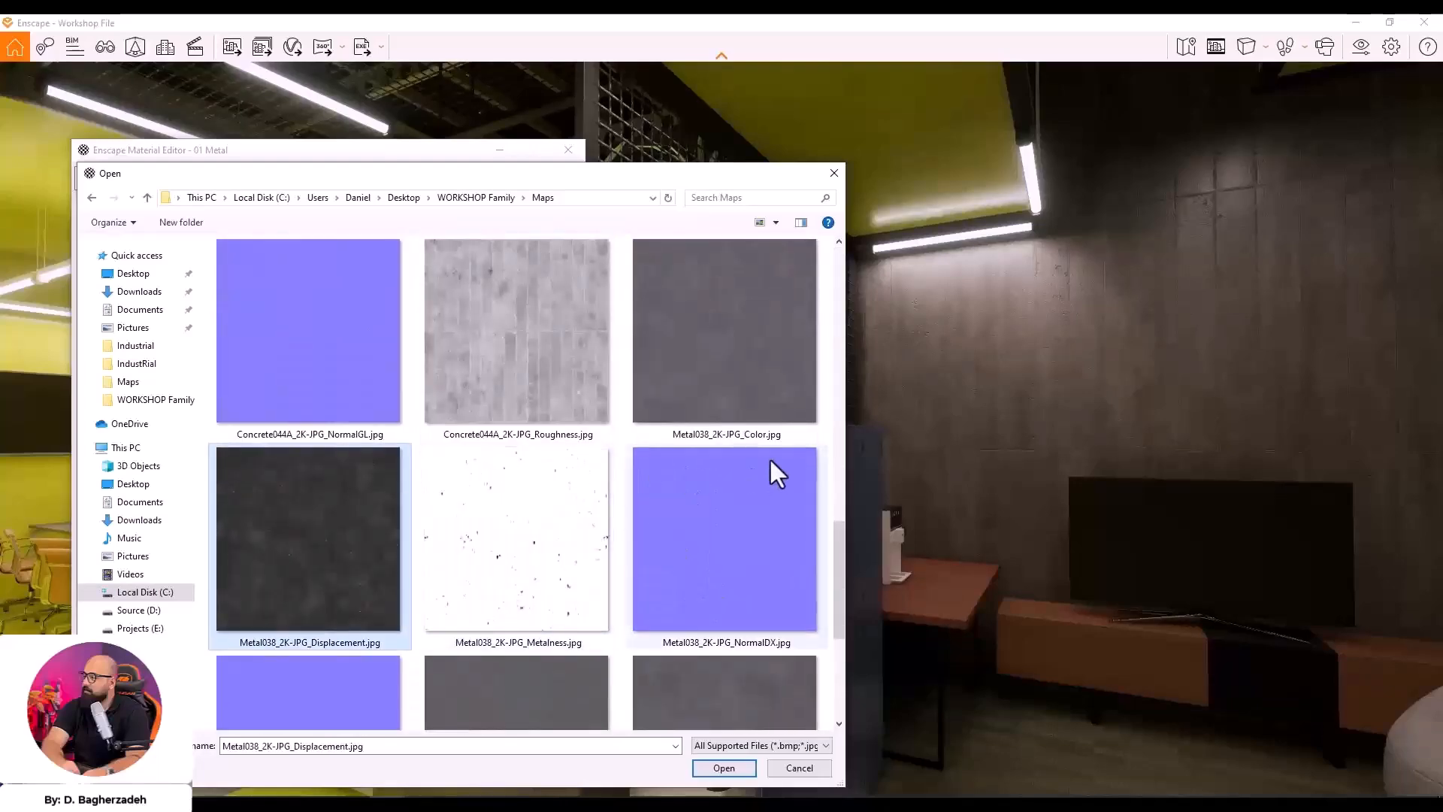
double_click(744, 360)
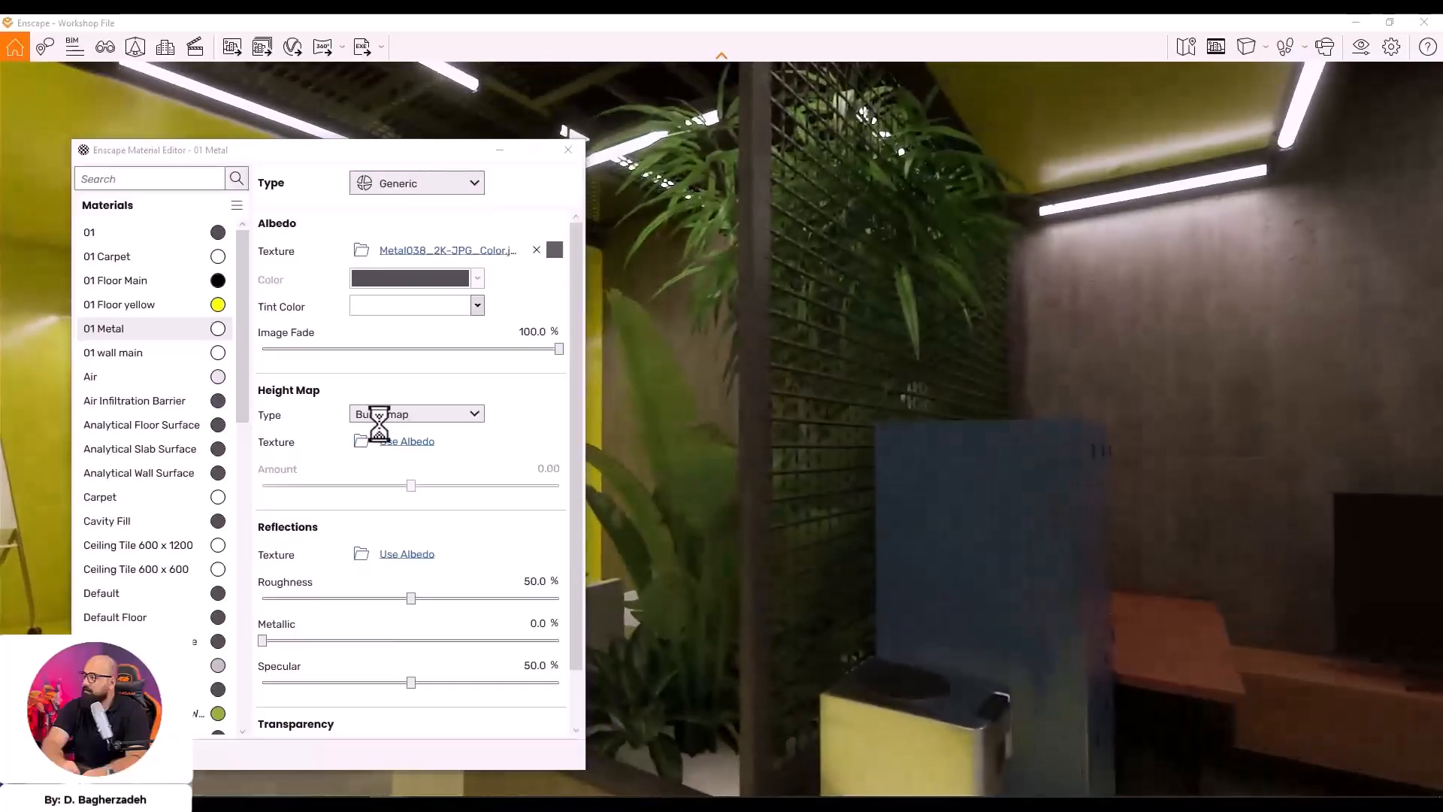
left_click(776, 462)
Assign Metal038_2K-JPG_Metalness.jpg as the bump map texture of the 01 Metal material
left_click(359, 442)
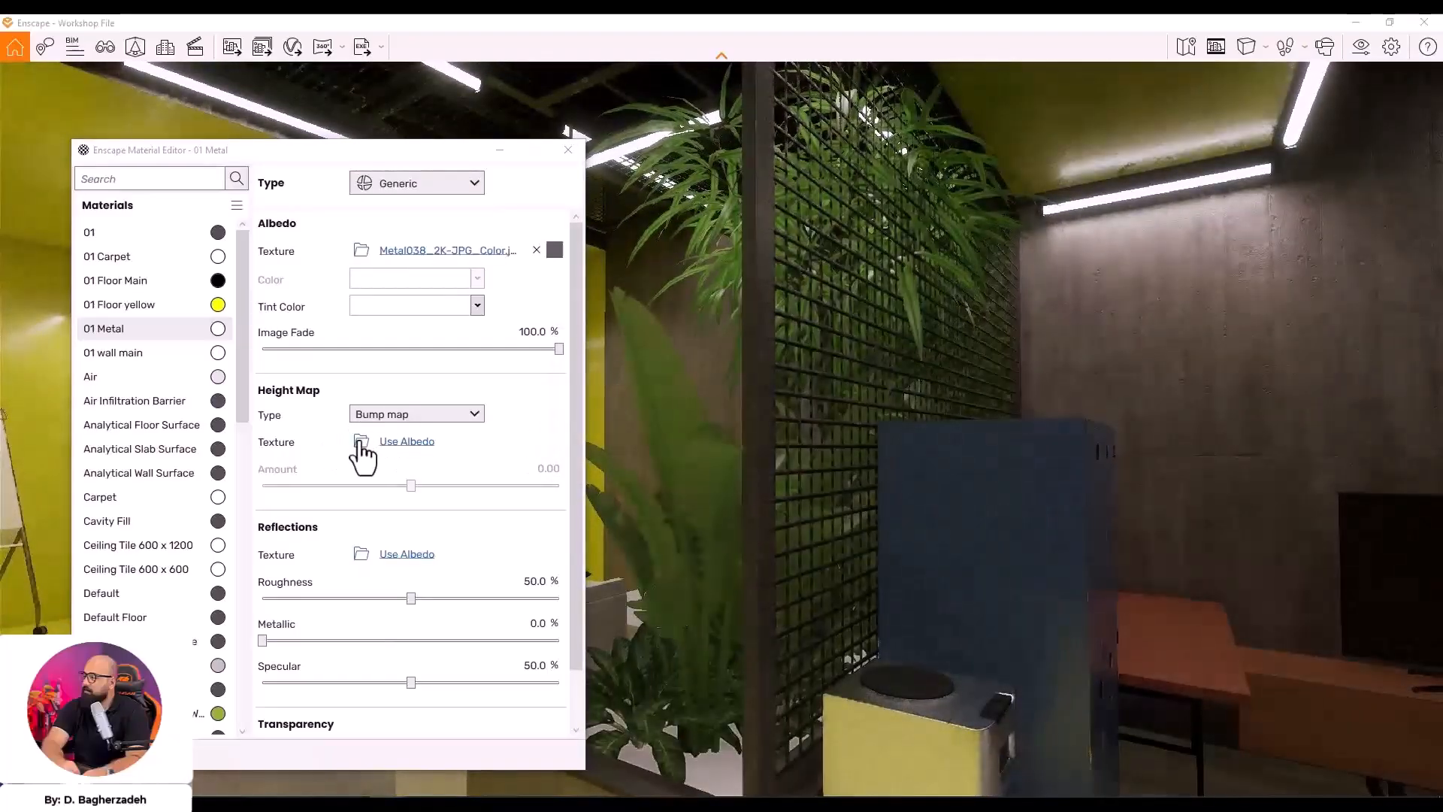
scroll(657, 368, "down", 5)
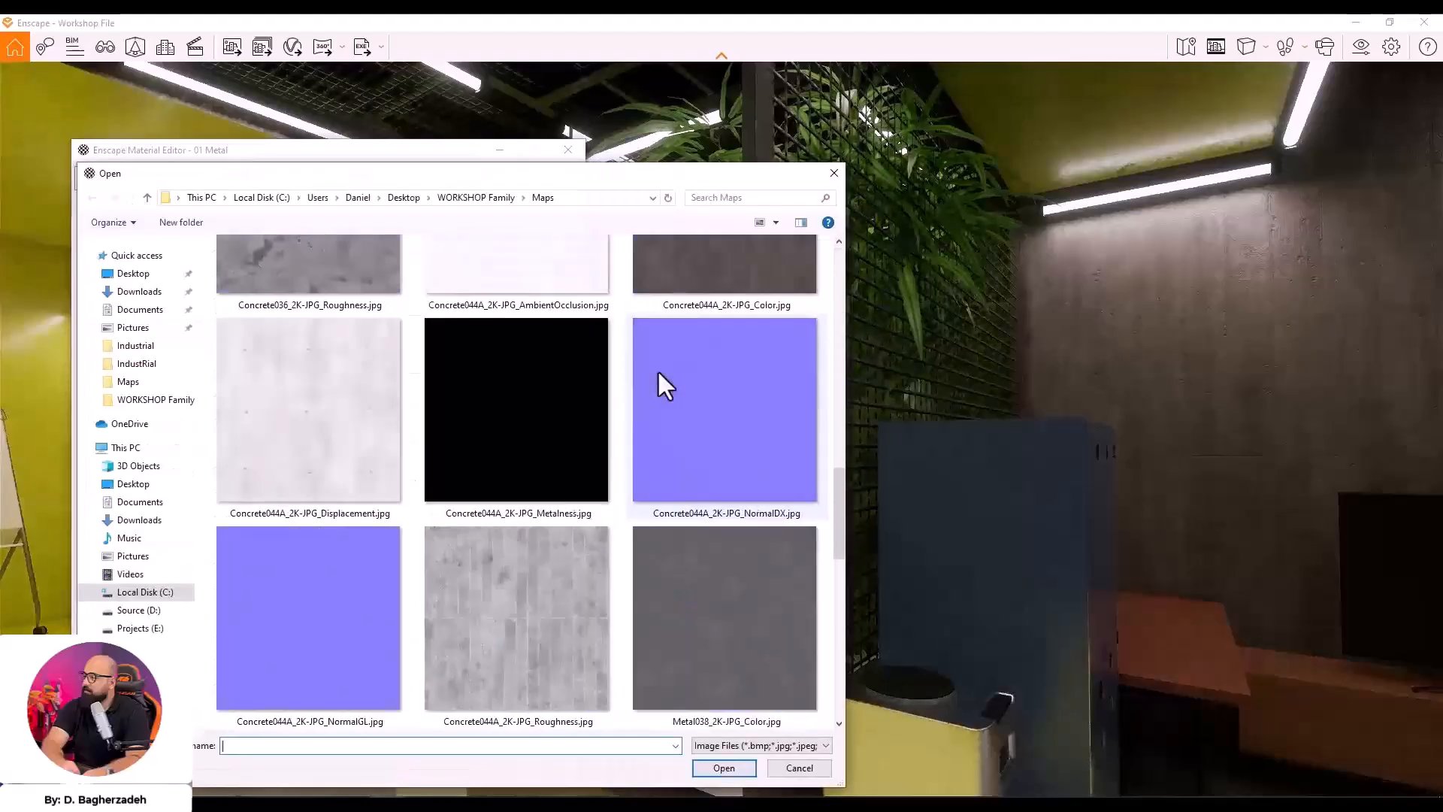
scroll(639, 406, "down", 2)
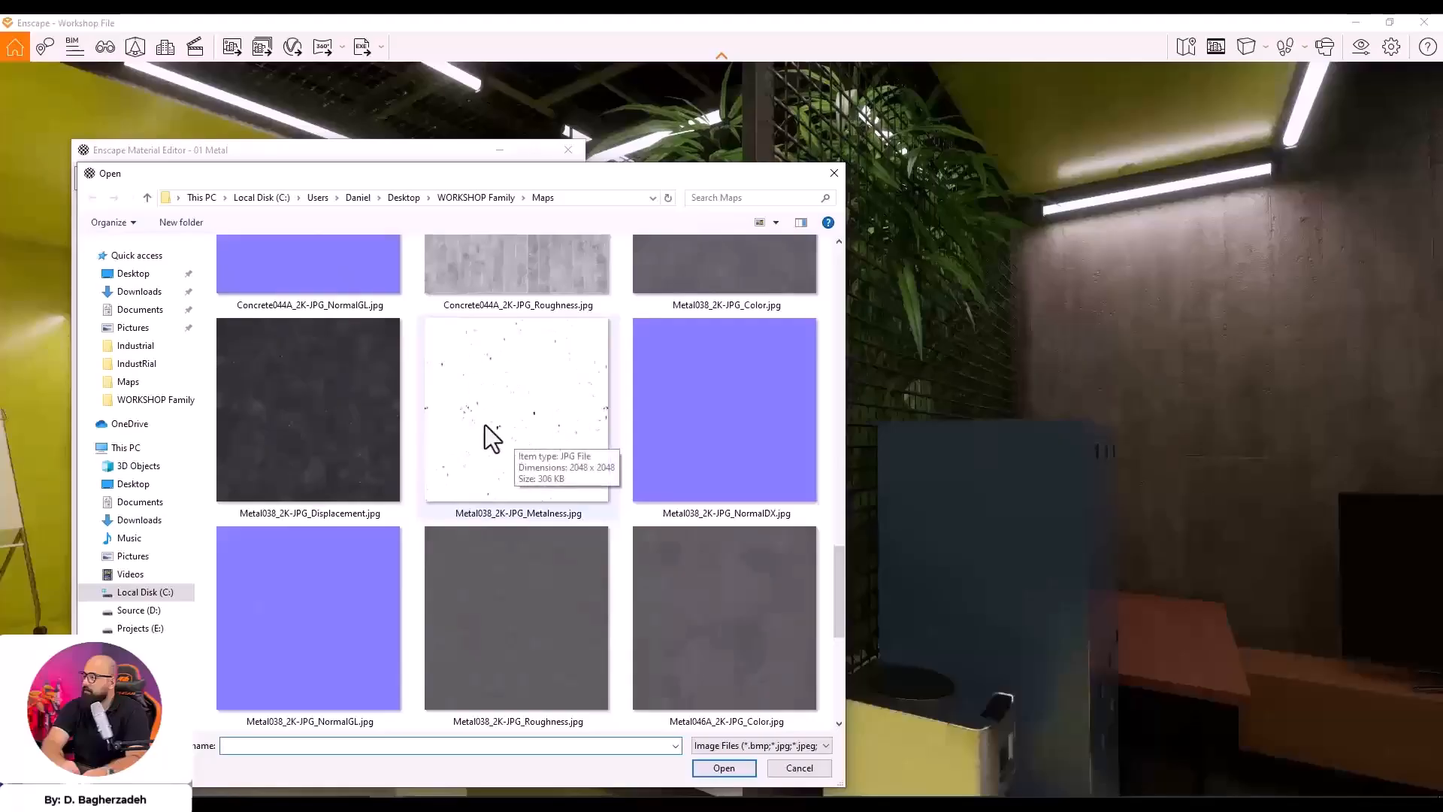
left_click(535, 440)
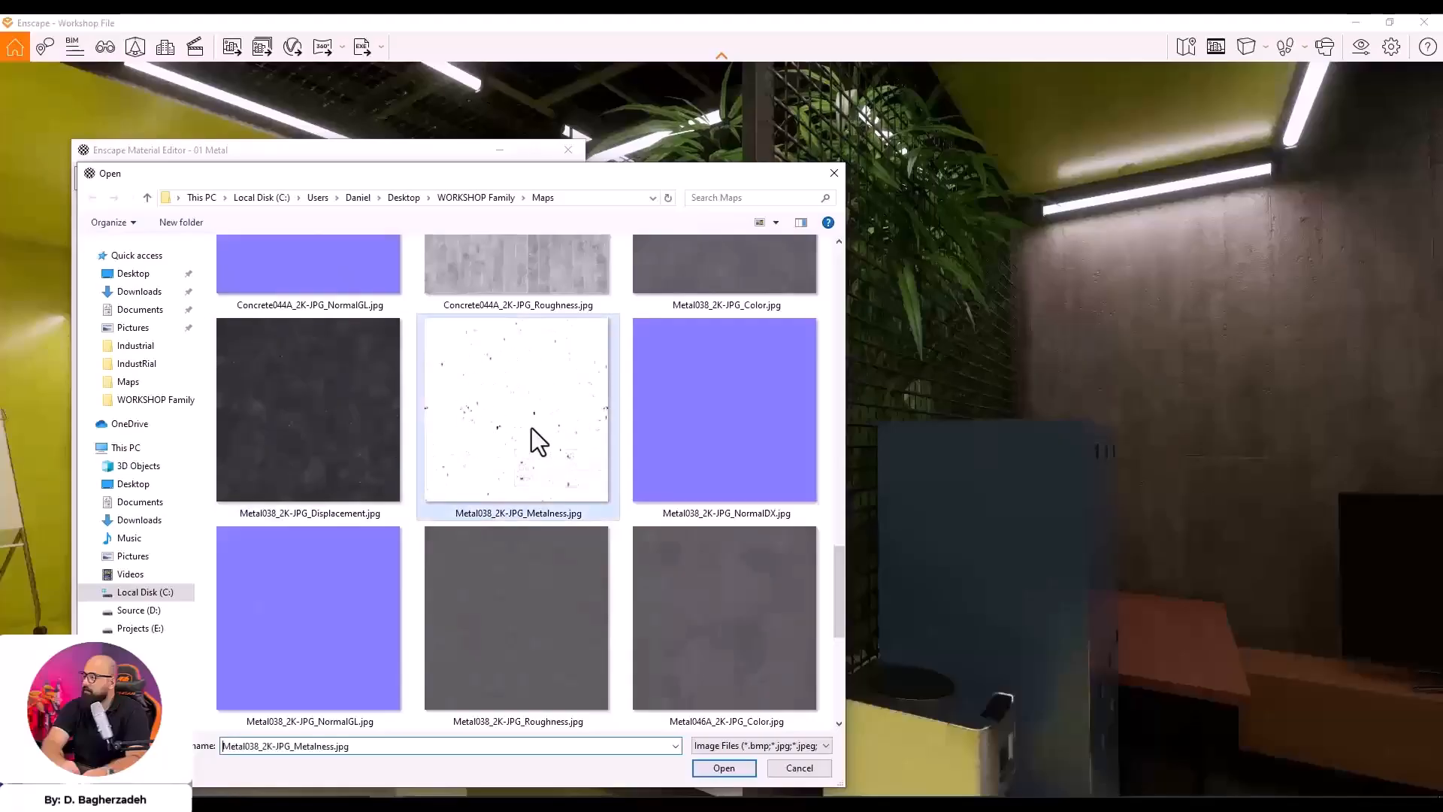
double_click(567, 395)
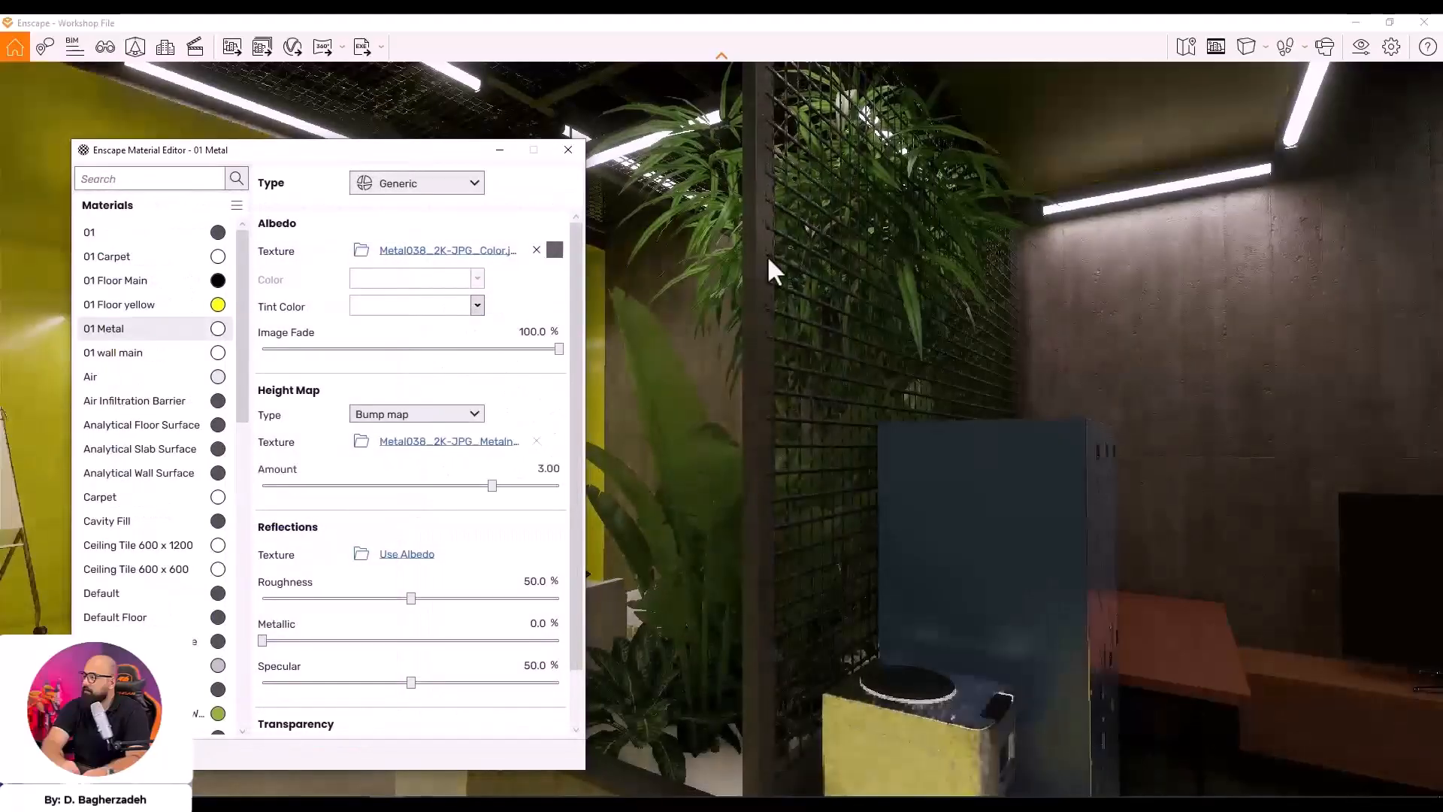
Set the bump map amount of 01 Metal to 0.41 while viewing the mesh partition's frame up close
mouse_move(768, 380)
left_mouse_down()
mouse_move(781, 301)
mouse_move(764, 381)
left_mouse_up()
key("w")
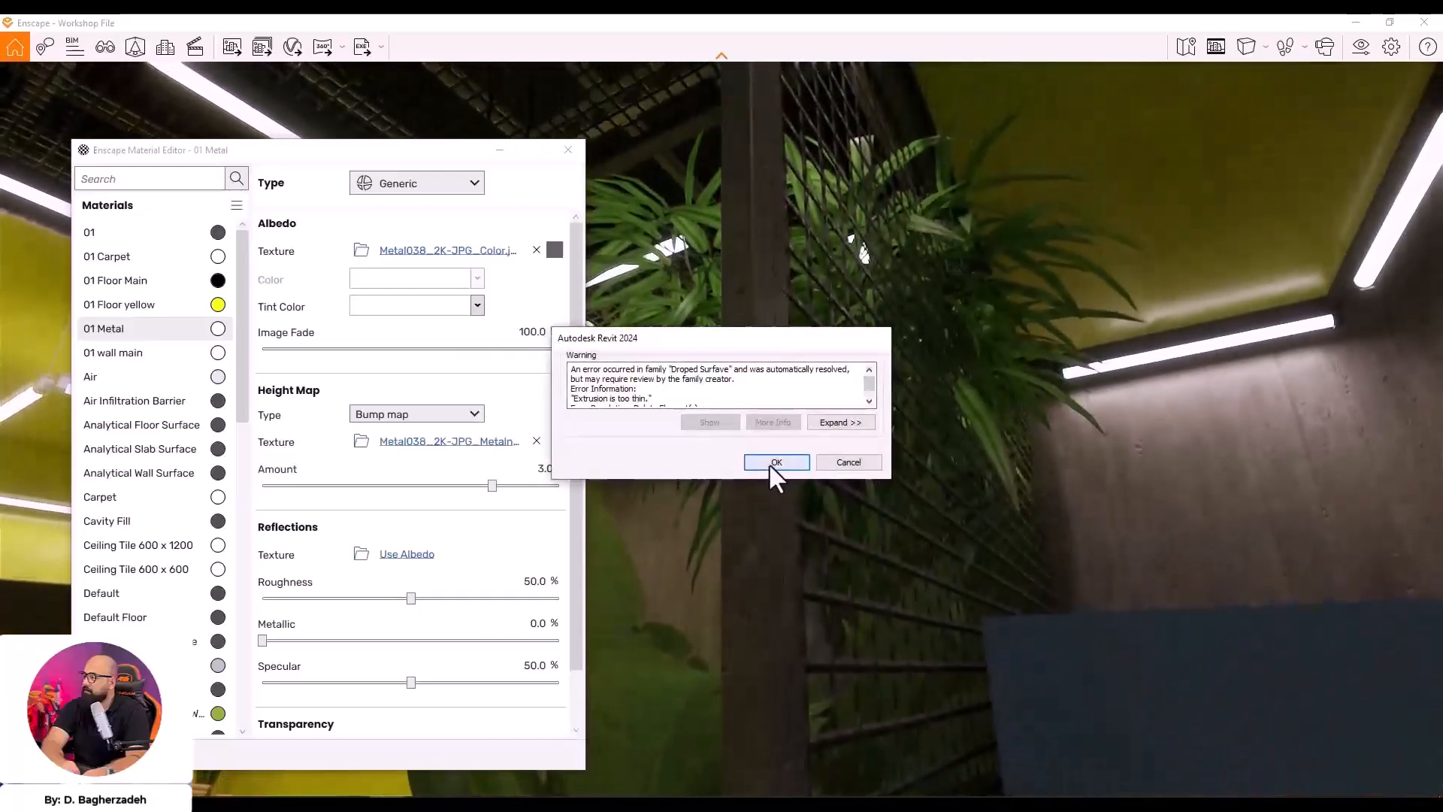
left_click(774, 462)
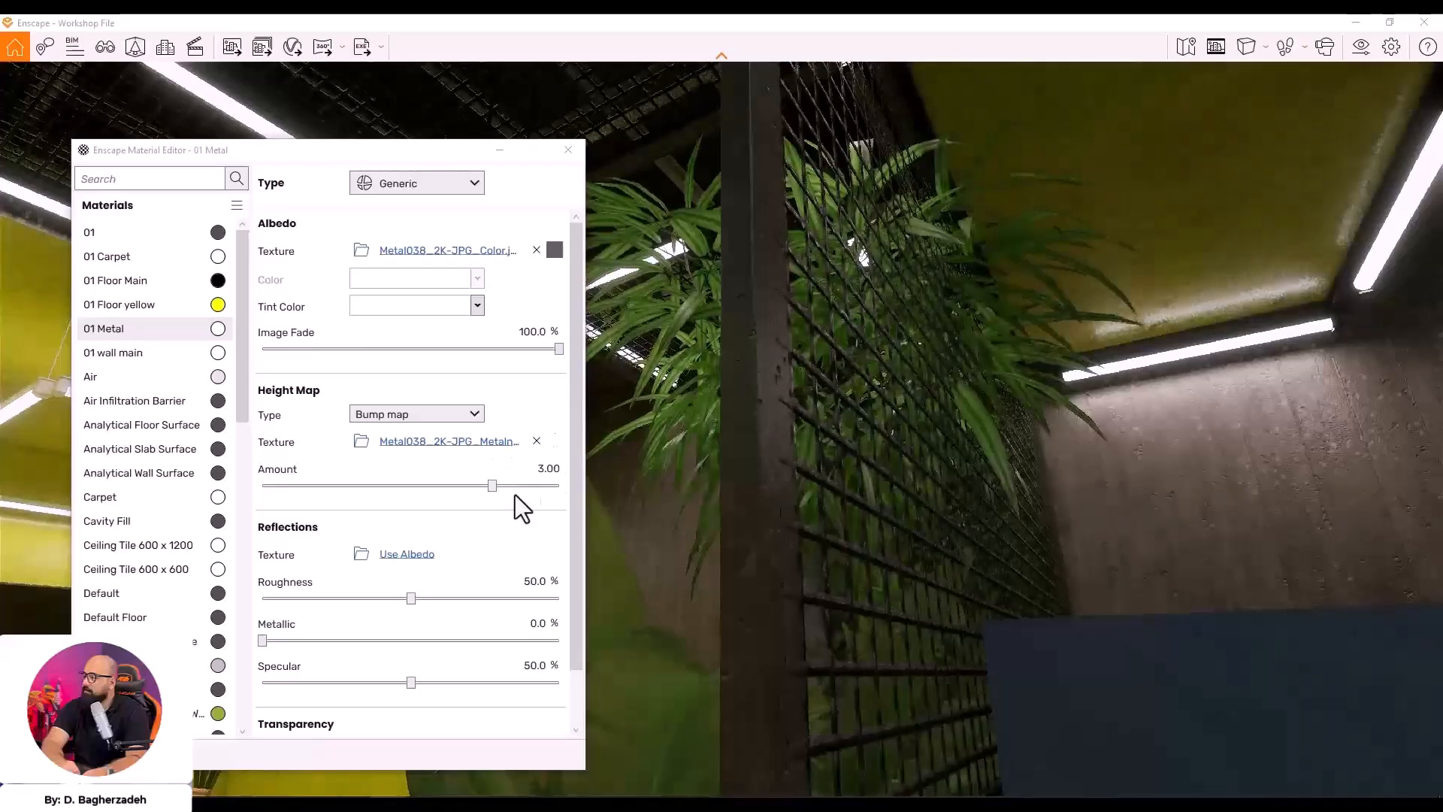
left_click_drag(492, 491, 440, 494)
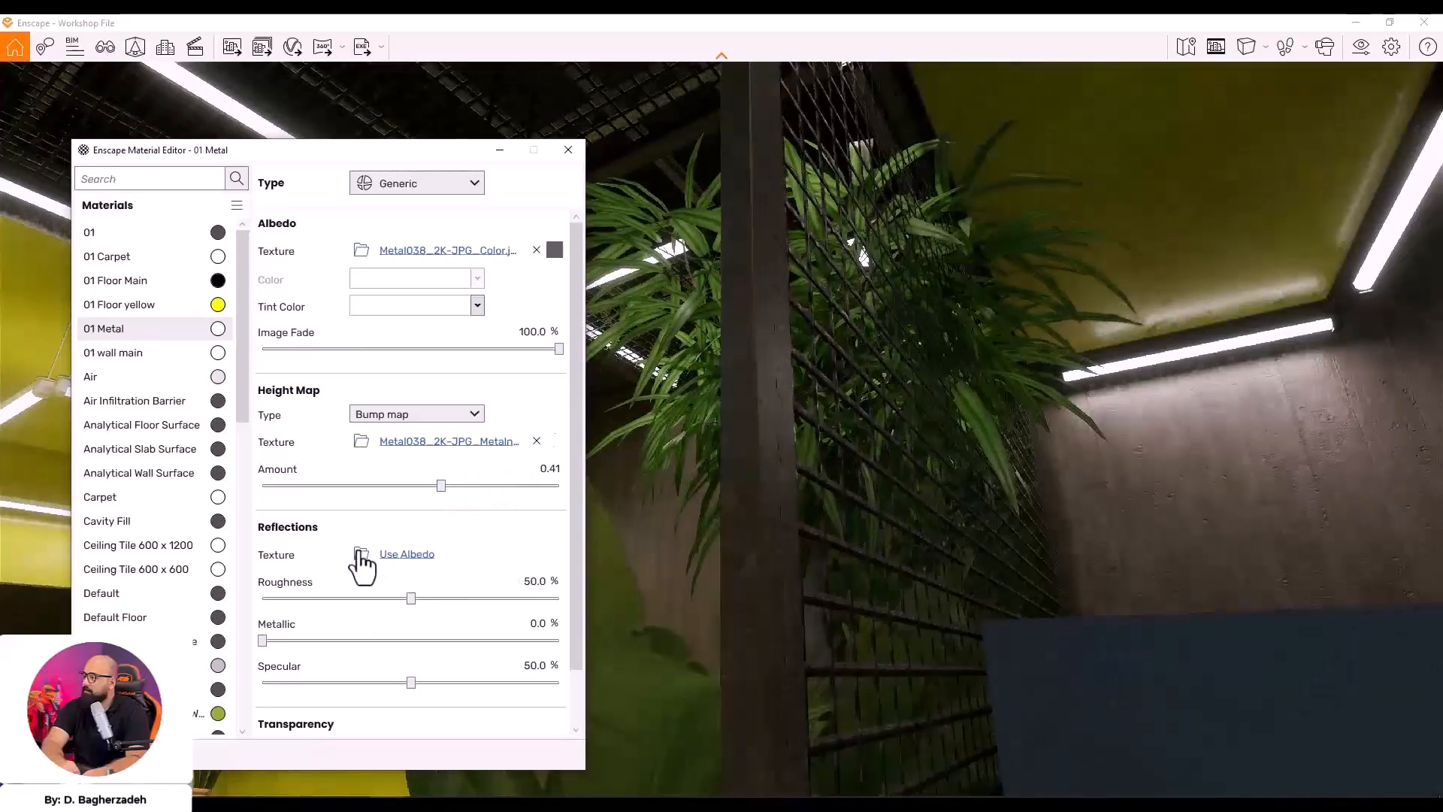
Assign Metal038_2K-JPG_Roughness.jpg as the reflections texture of the 01 Metal material
scroll(543, 371, "down", 6)
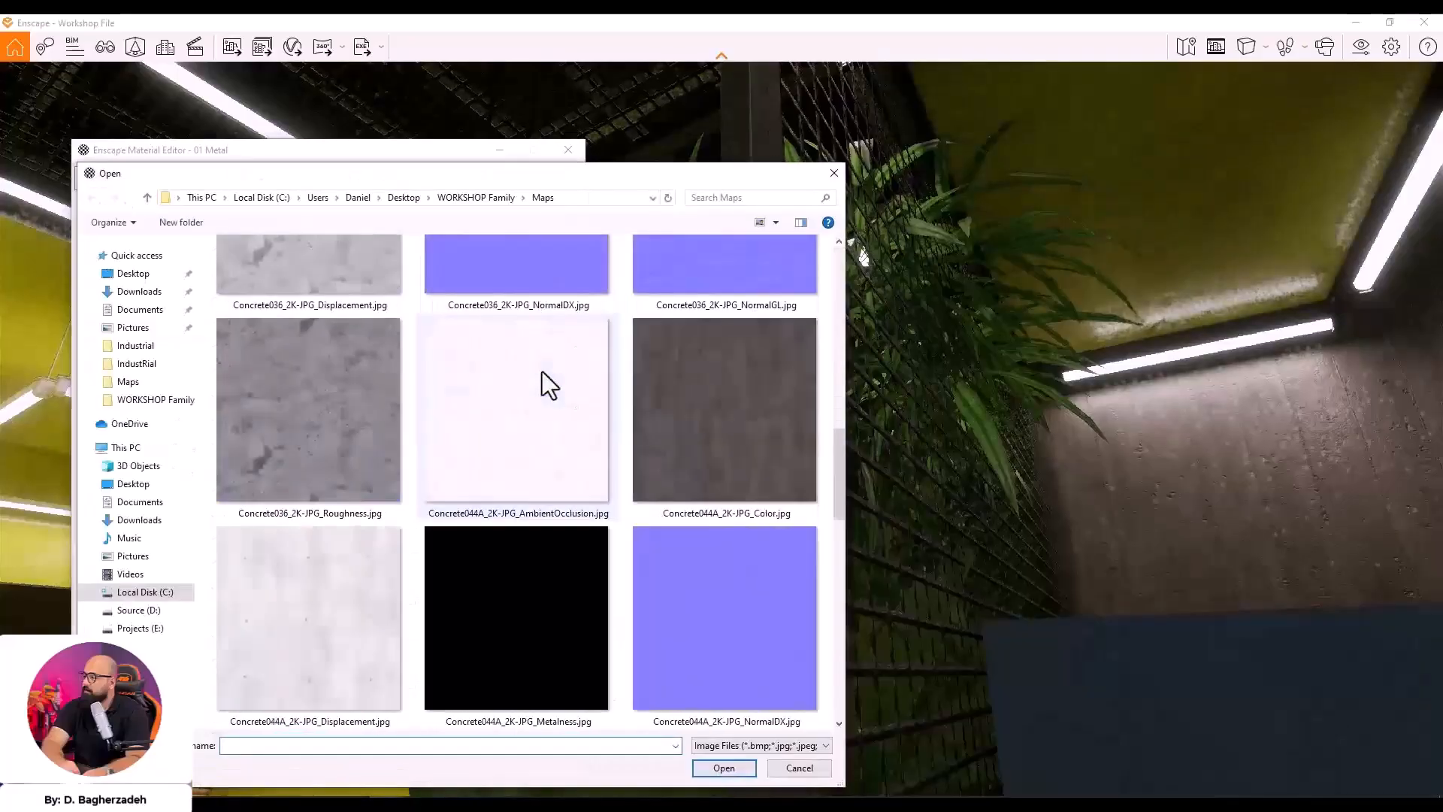
scroll(578, 472, "down", 2)
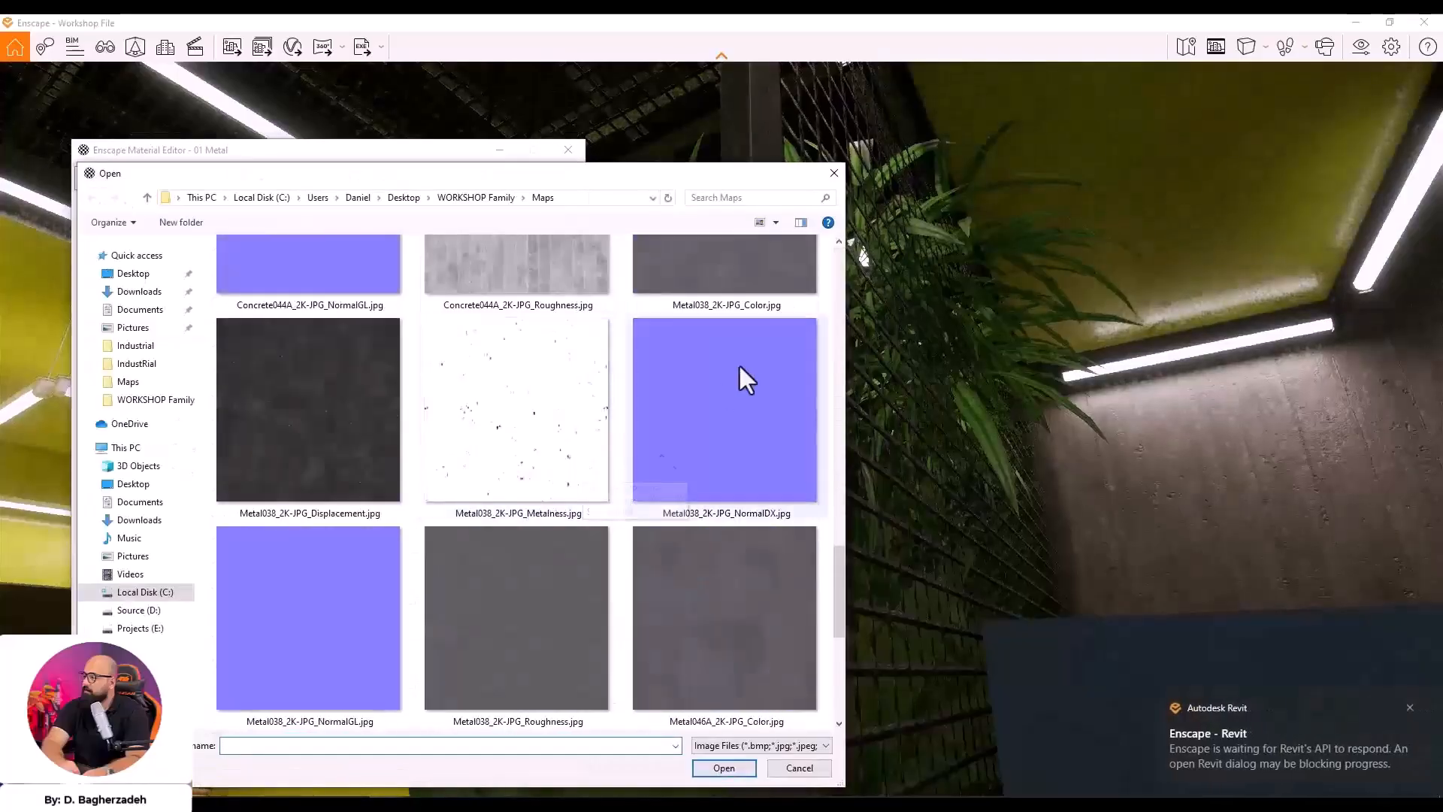
double_click(581, 591)
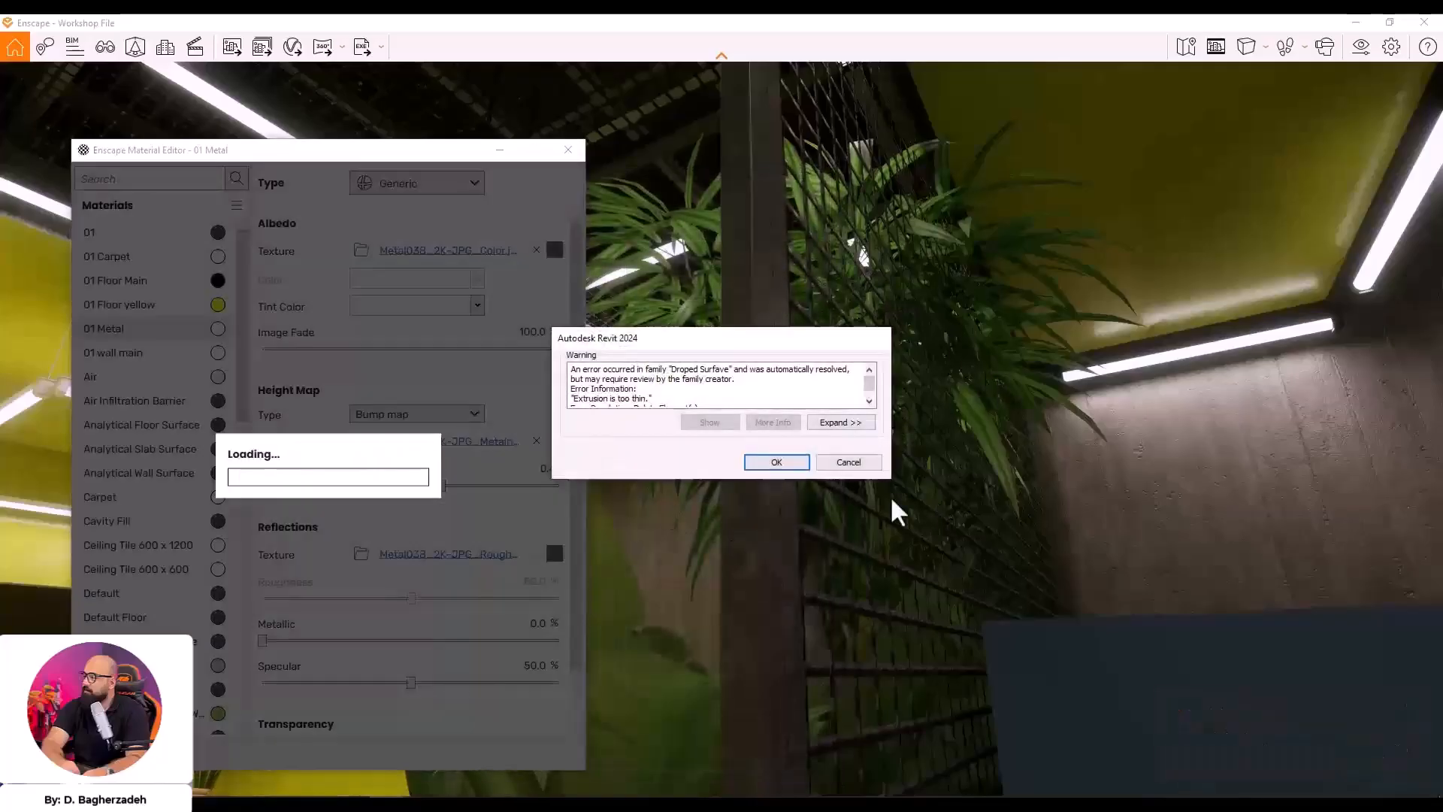
left_click(777, 462)
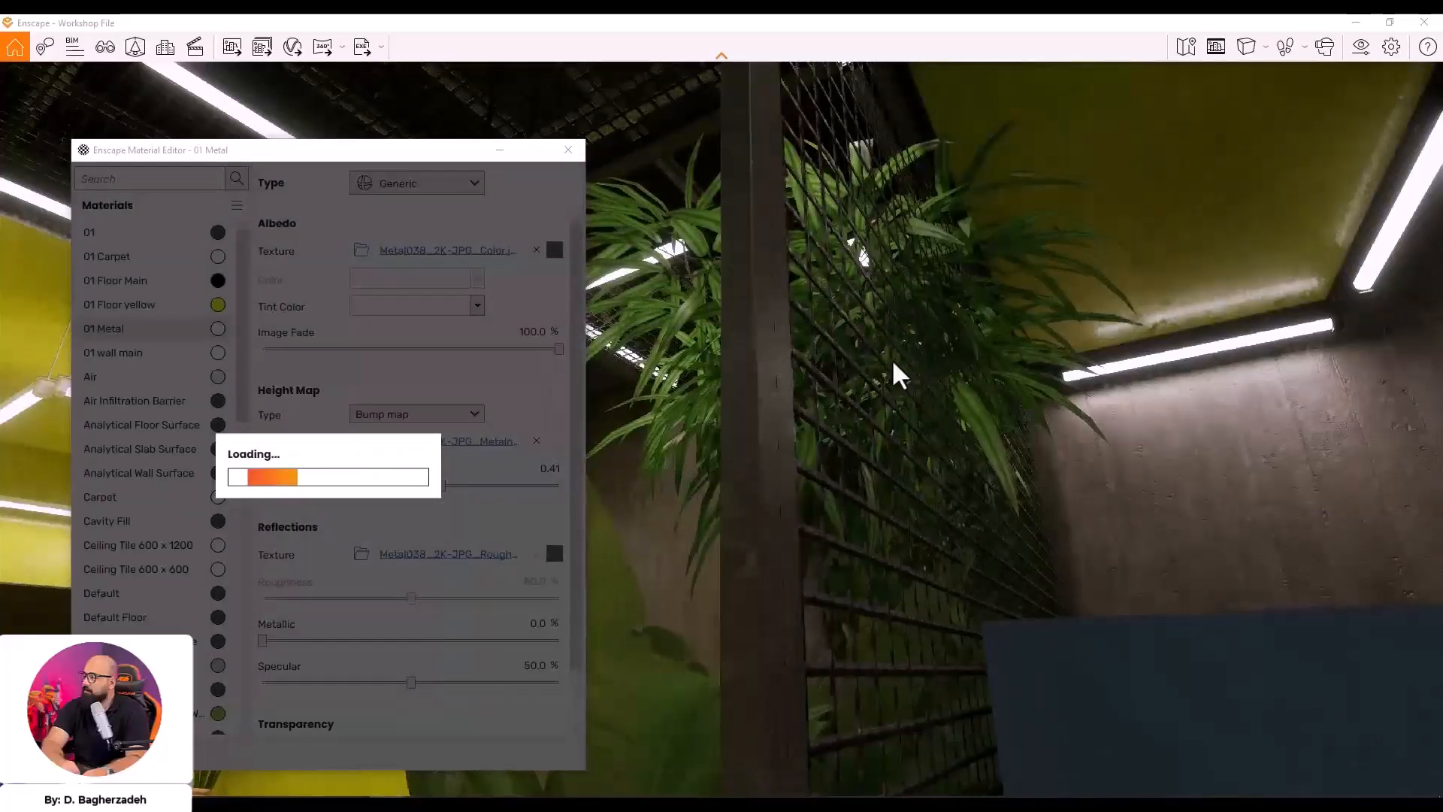
left_click(776, 462)
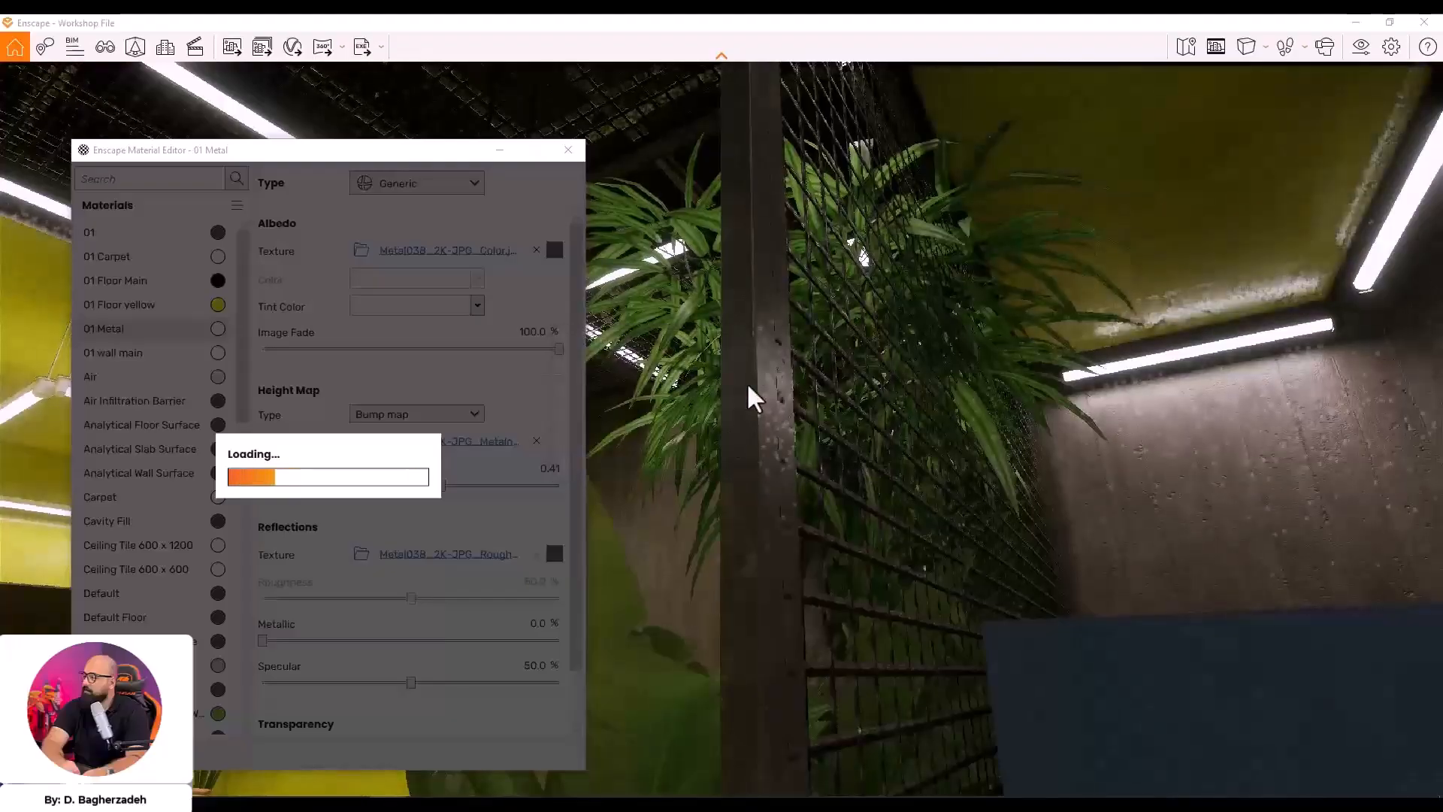
Set the 01 Metal material's metallic value to 30.1 % and its specular value to 100 %
mouse_move(966, 562)
left_mouse_down()
mouse_move(954, 752)
mouse_move(954, 563)
left_mouse_up()
key("s")
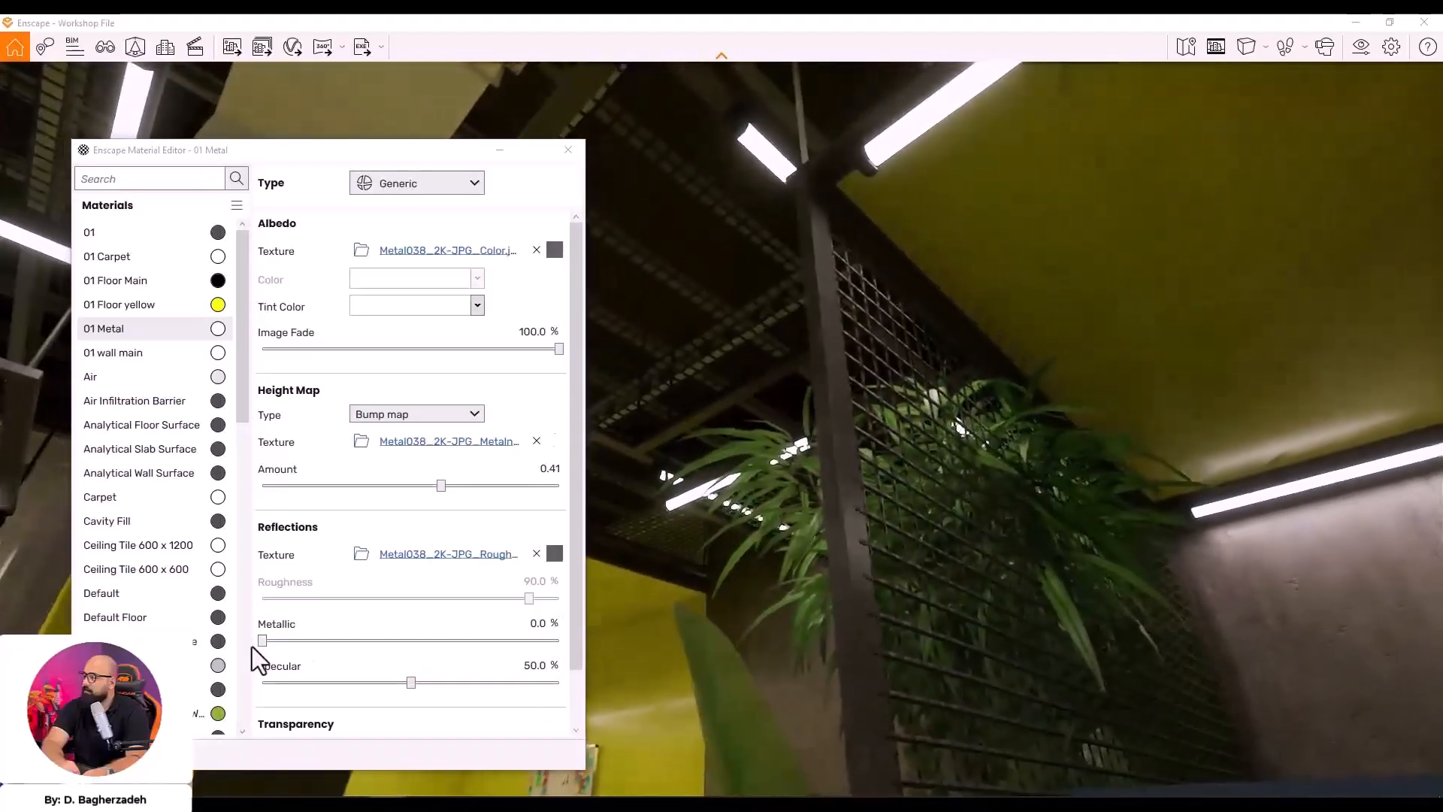
left_click_drag(264, 640, 385, 642)
left_click_drag(502, 641, 717, 699)
left_click_drag(1270, 489, 980, 489)
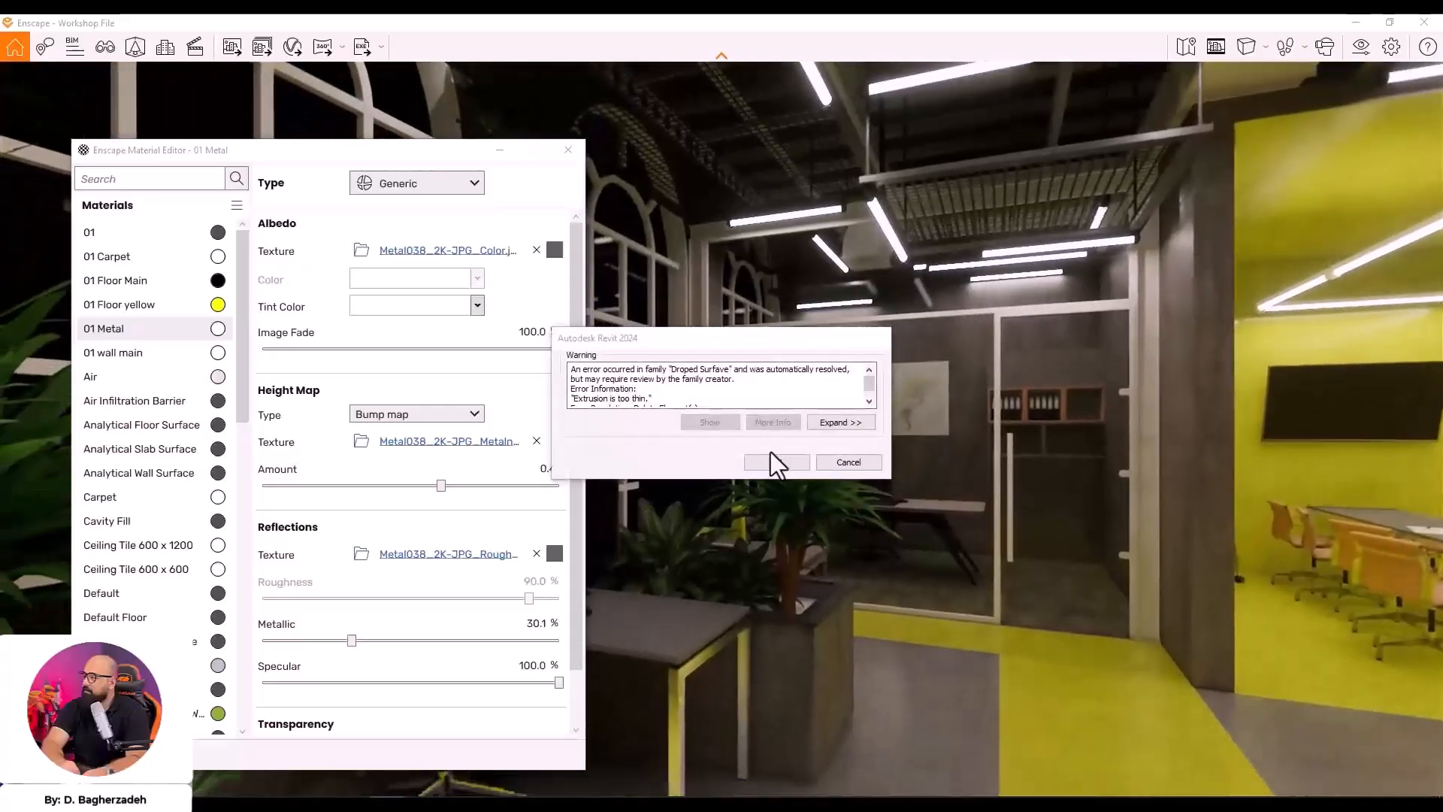
left_click(772, 459)
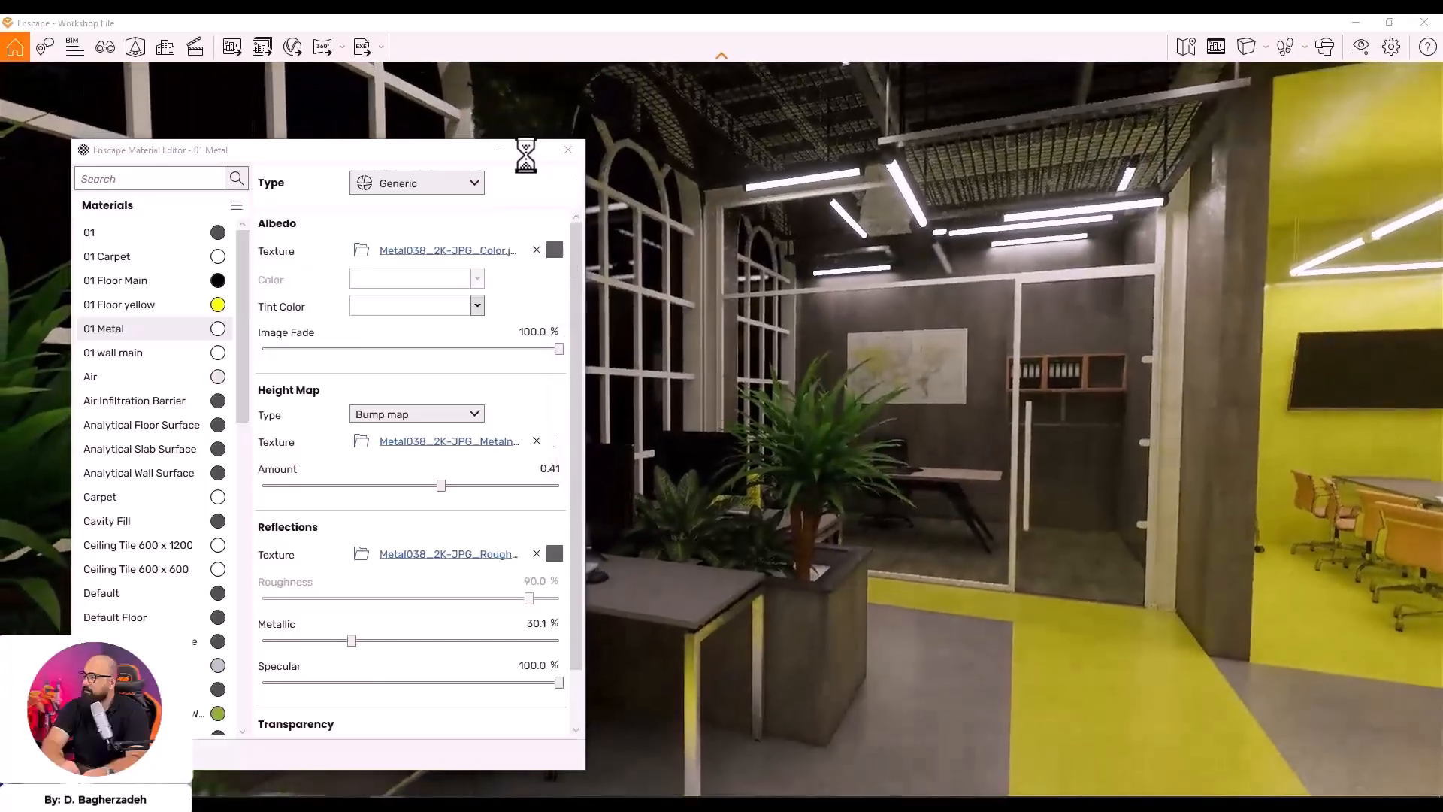
Minimize the Material Editor and examine the render around the glazed office and the yellow meeting room
left_click(499, 153)
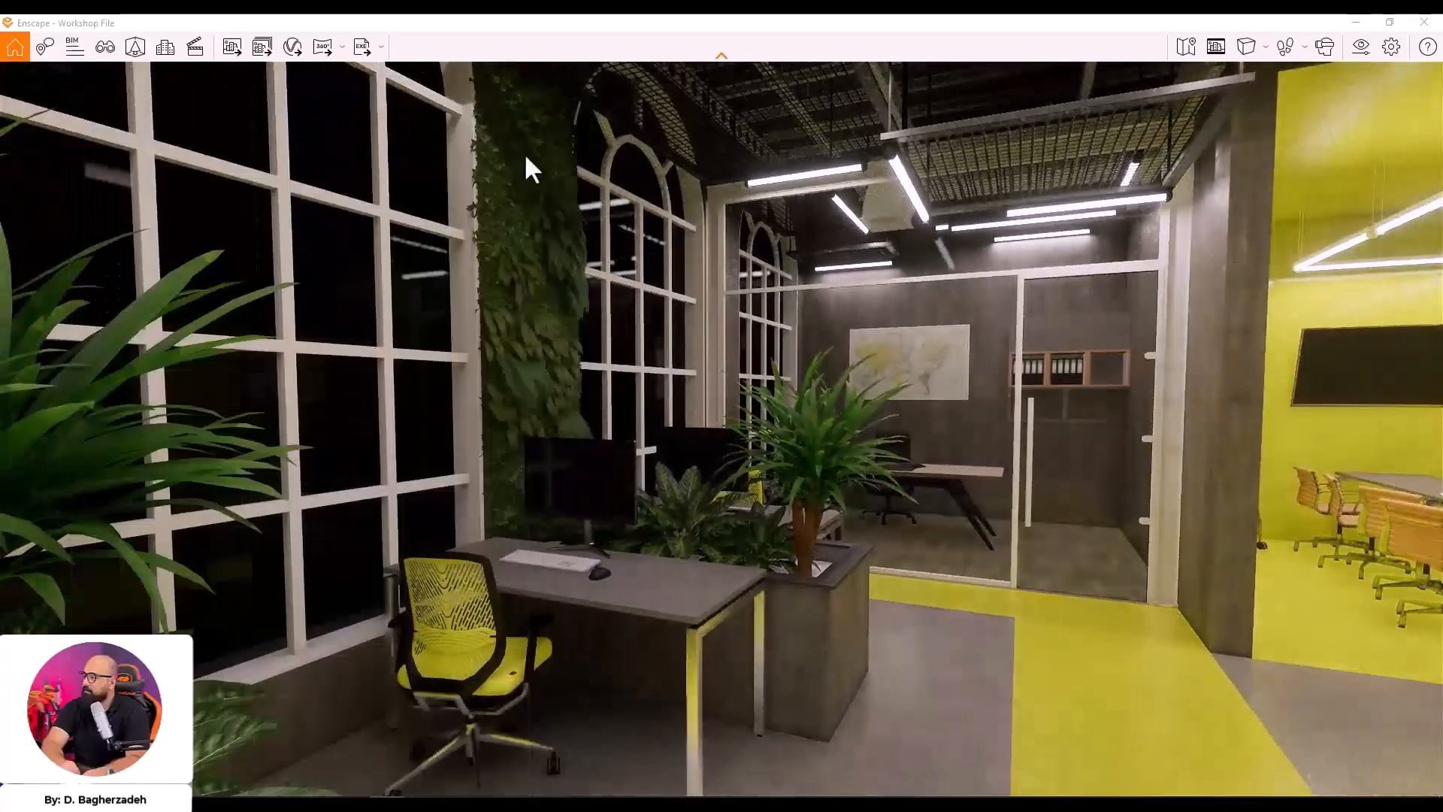
left_click_drag(1034, 469, 891, 715)
key("w")
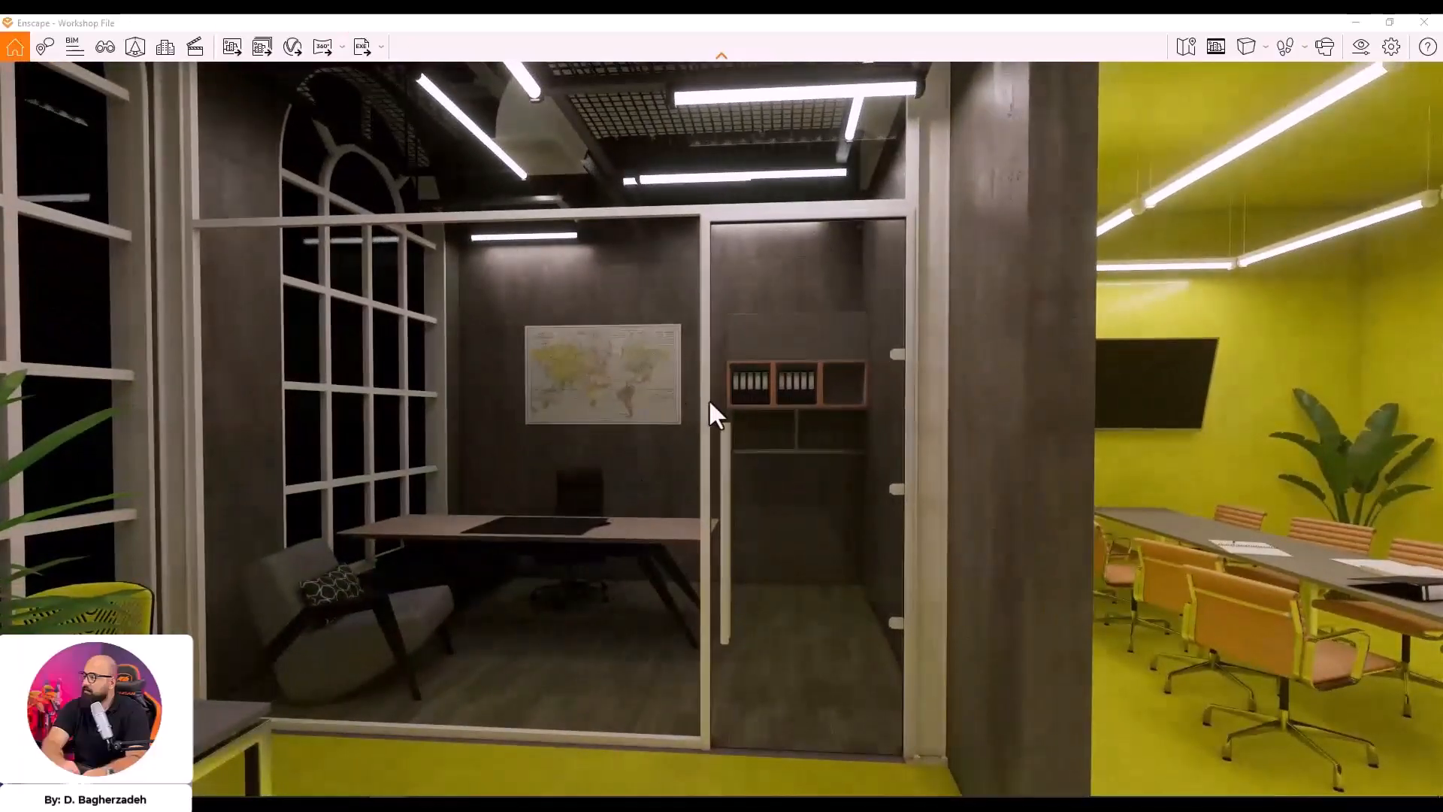
key("s")
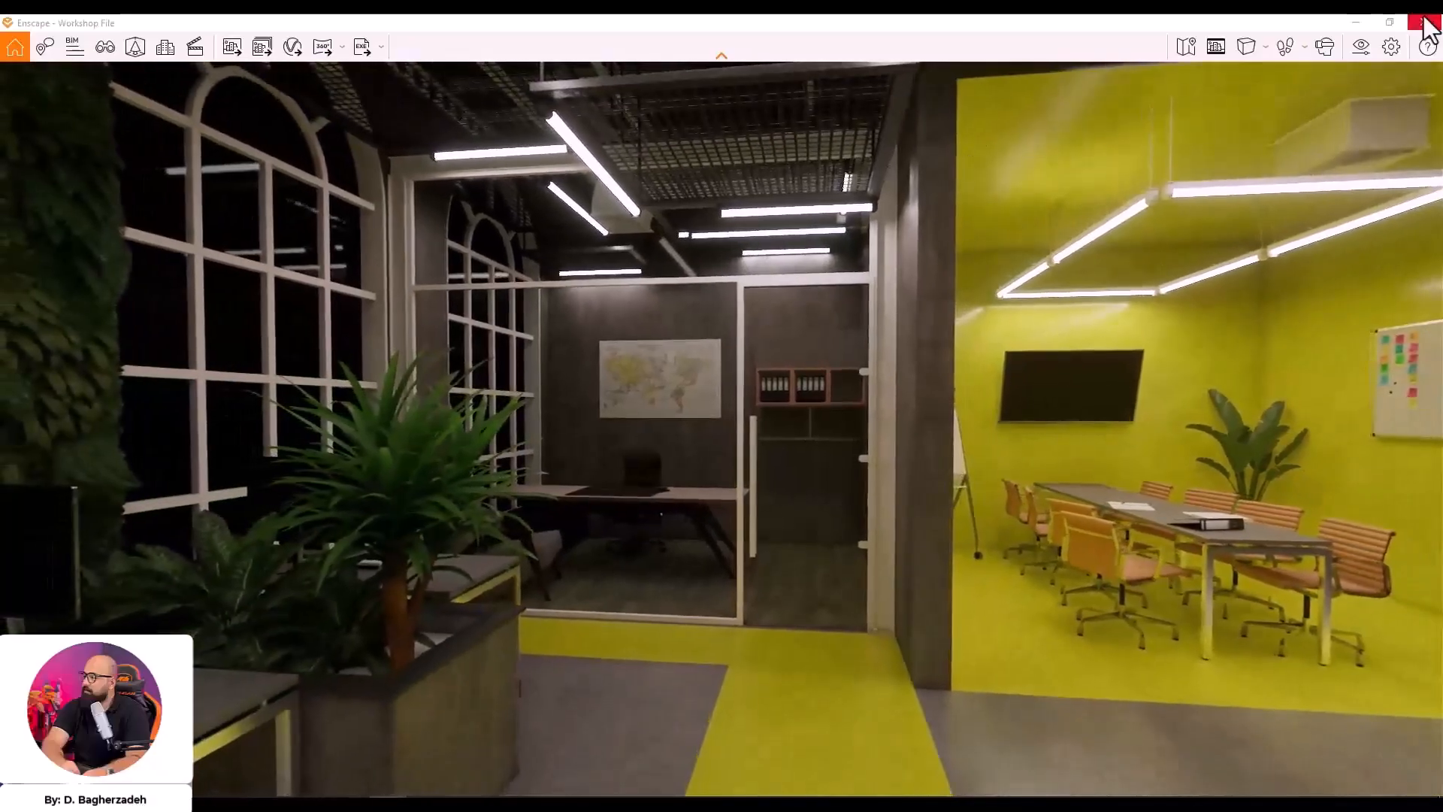
Switch to Revit and inspect the type properties of the Droped Surfave Yellow ceiling panel
left_click(1355, 21)
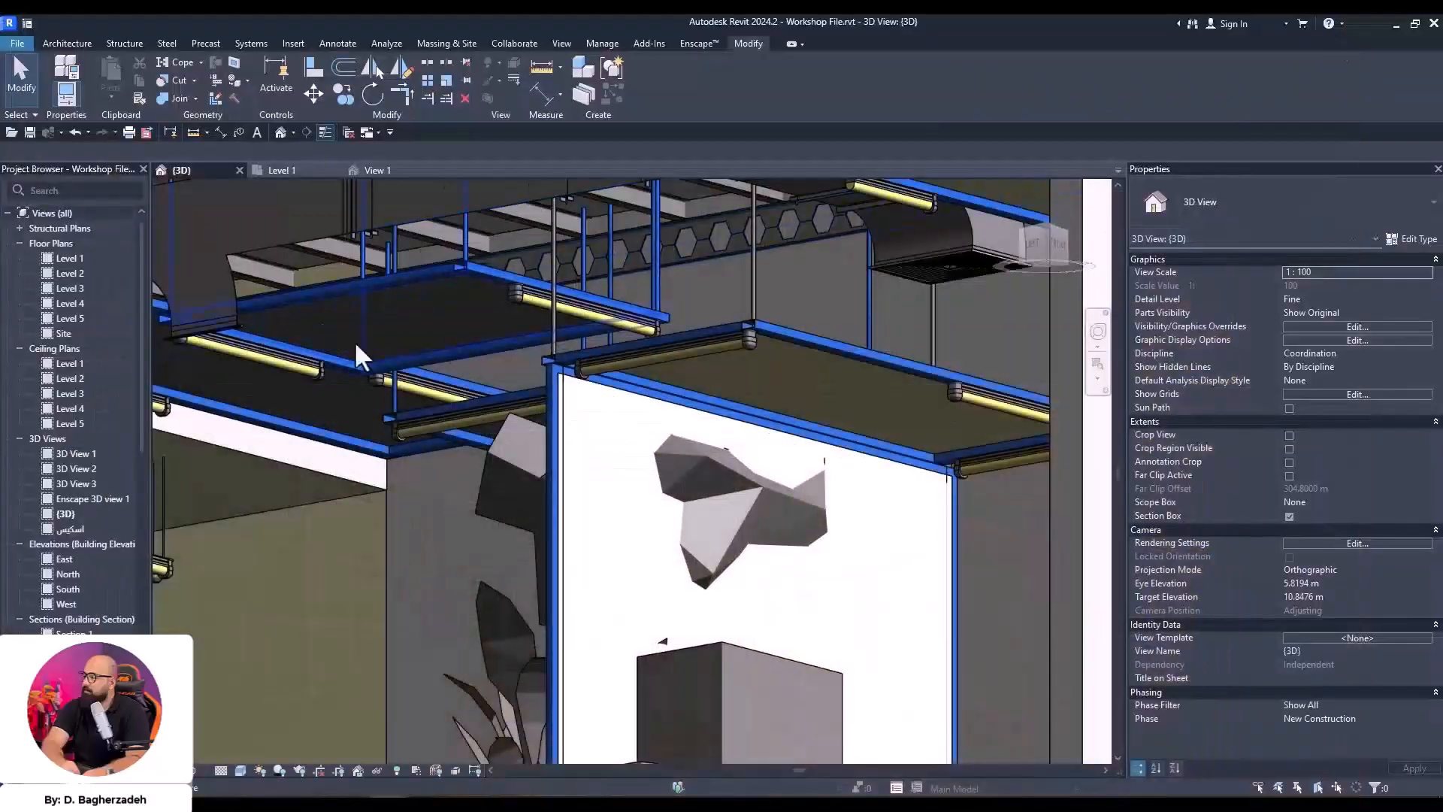
left_click(696, 47)
left_click(44, 84)
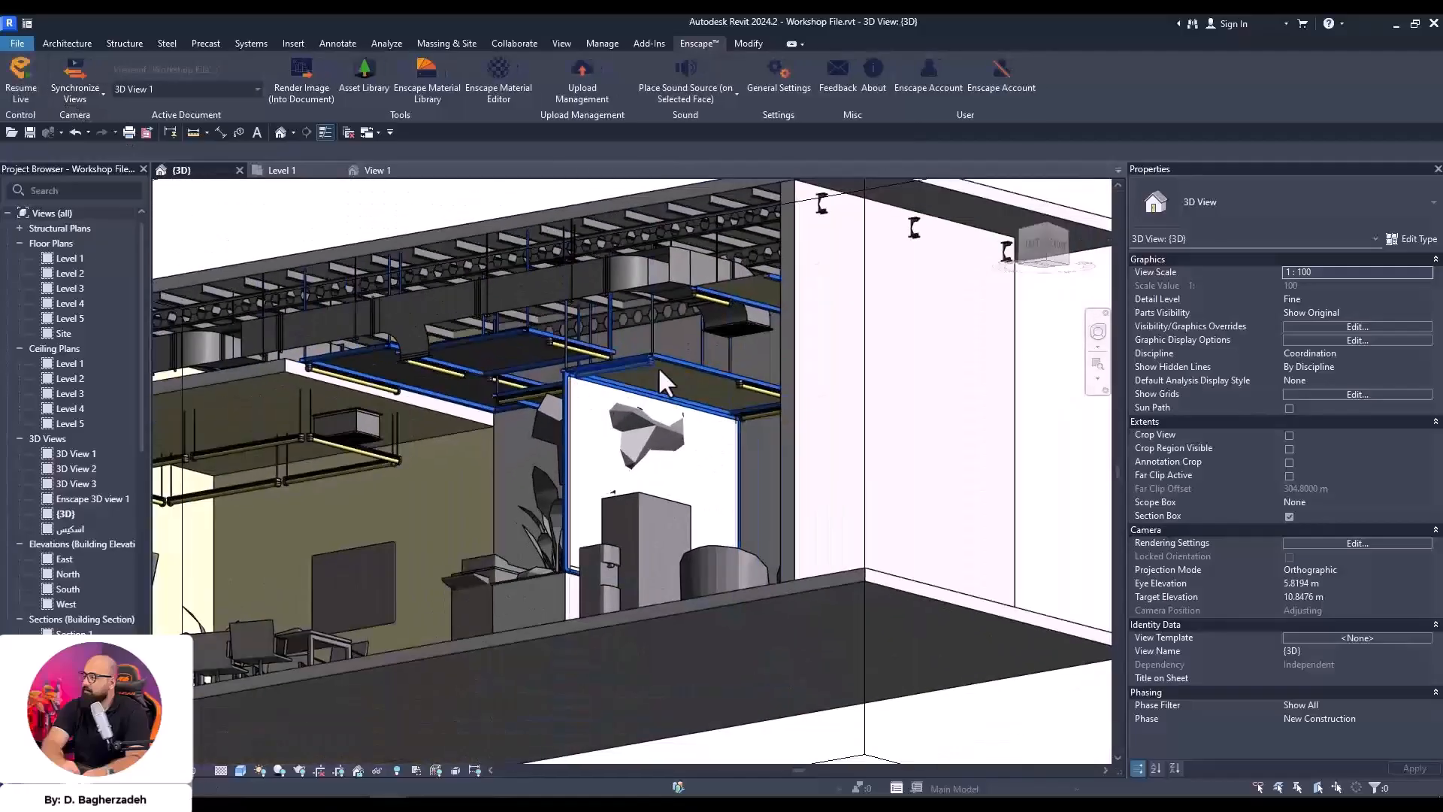
left_click(916, 314)
left_click(706, 368)
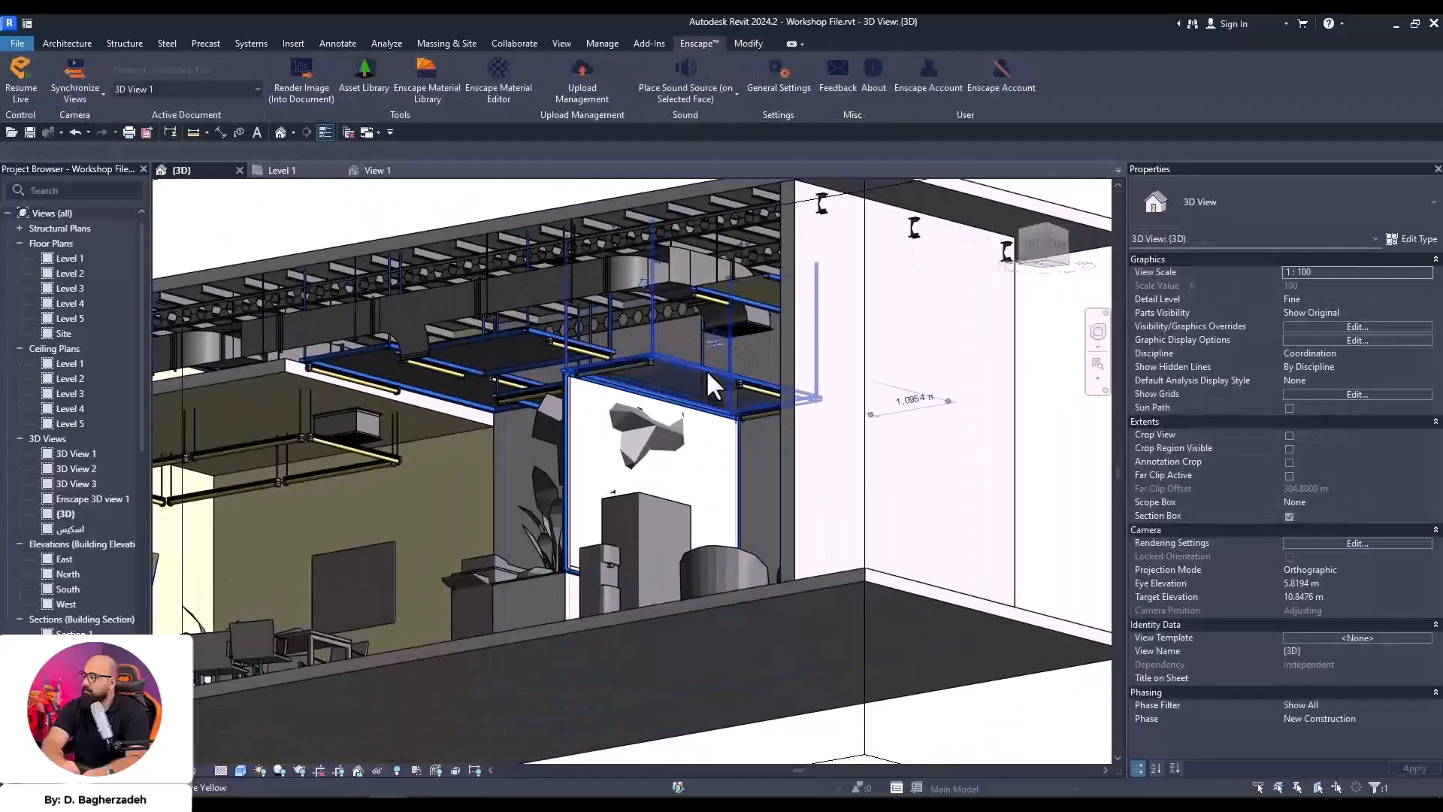
left_click(1409, 242)
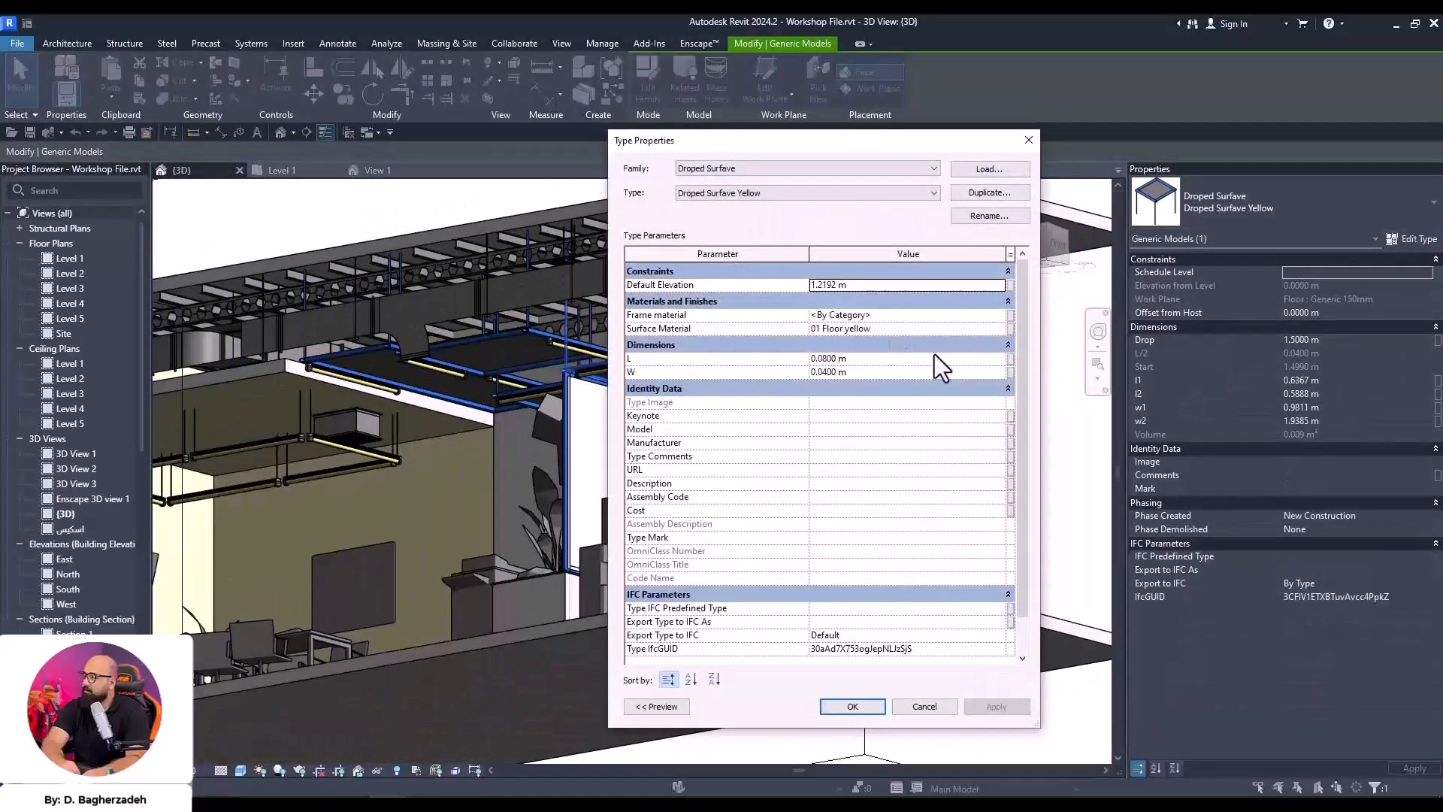
Copy the 01 Metal frame material name from the type properties of a Droped Surfave panel
key("Escape")
left_click(479, 341)
left_click(1410, 241)
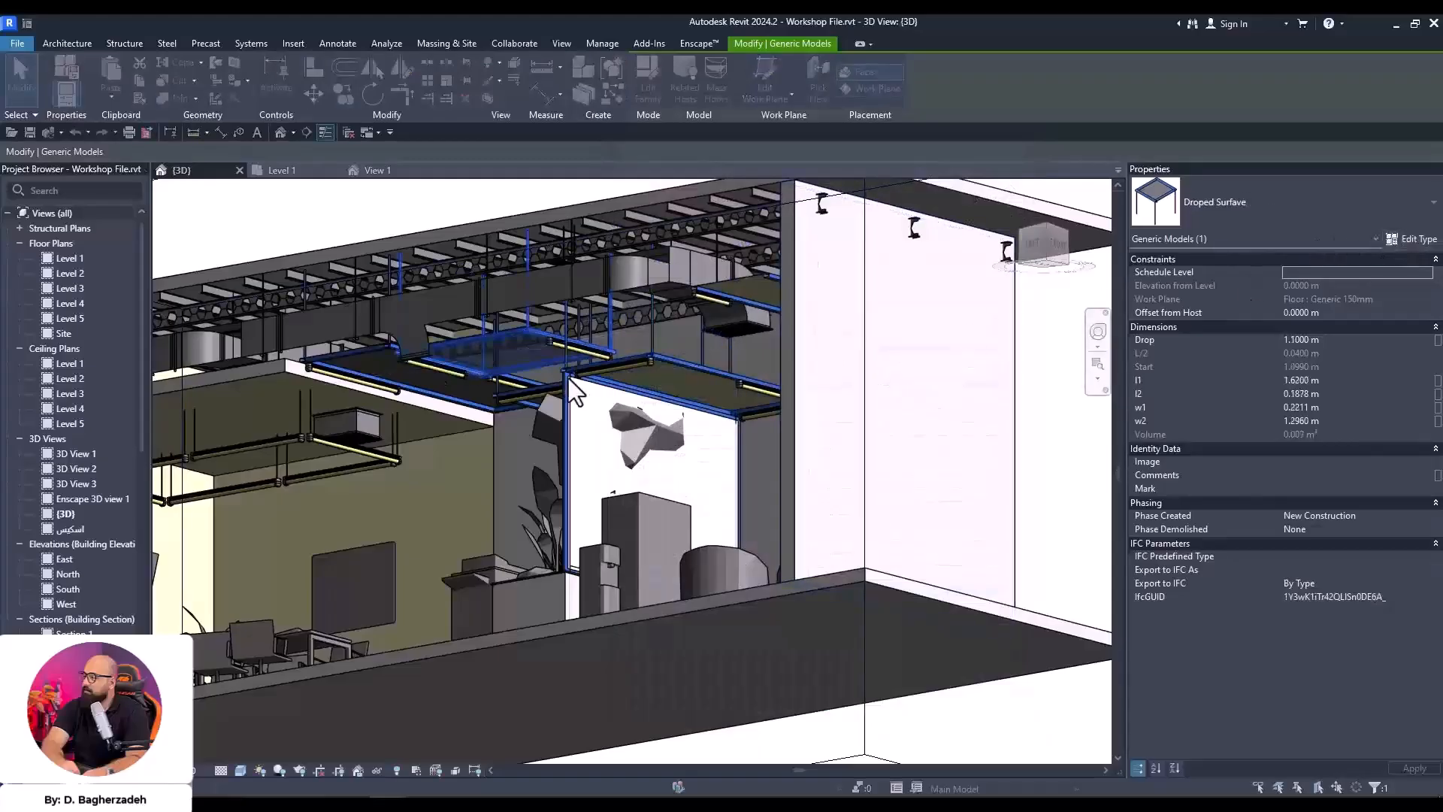
left_click(894, 316)
key("ctrl+c")
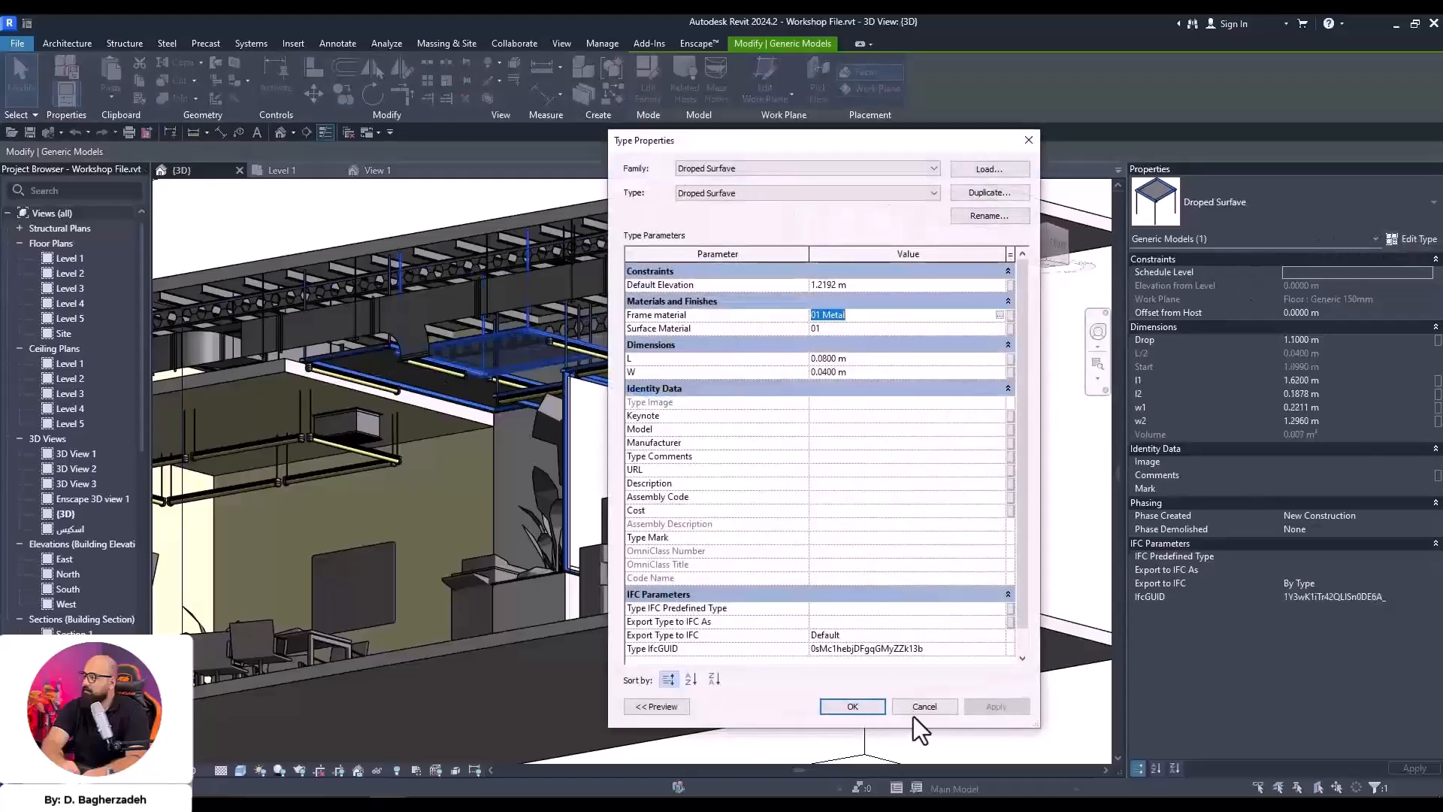
left_click(853, 707)
Select the 3D view's section box and pull its side face inward to expose the glazed office interior
scroll(798, 526, "down", 3)
middle_click_drag(782, 571, 714, 629, "shift")
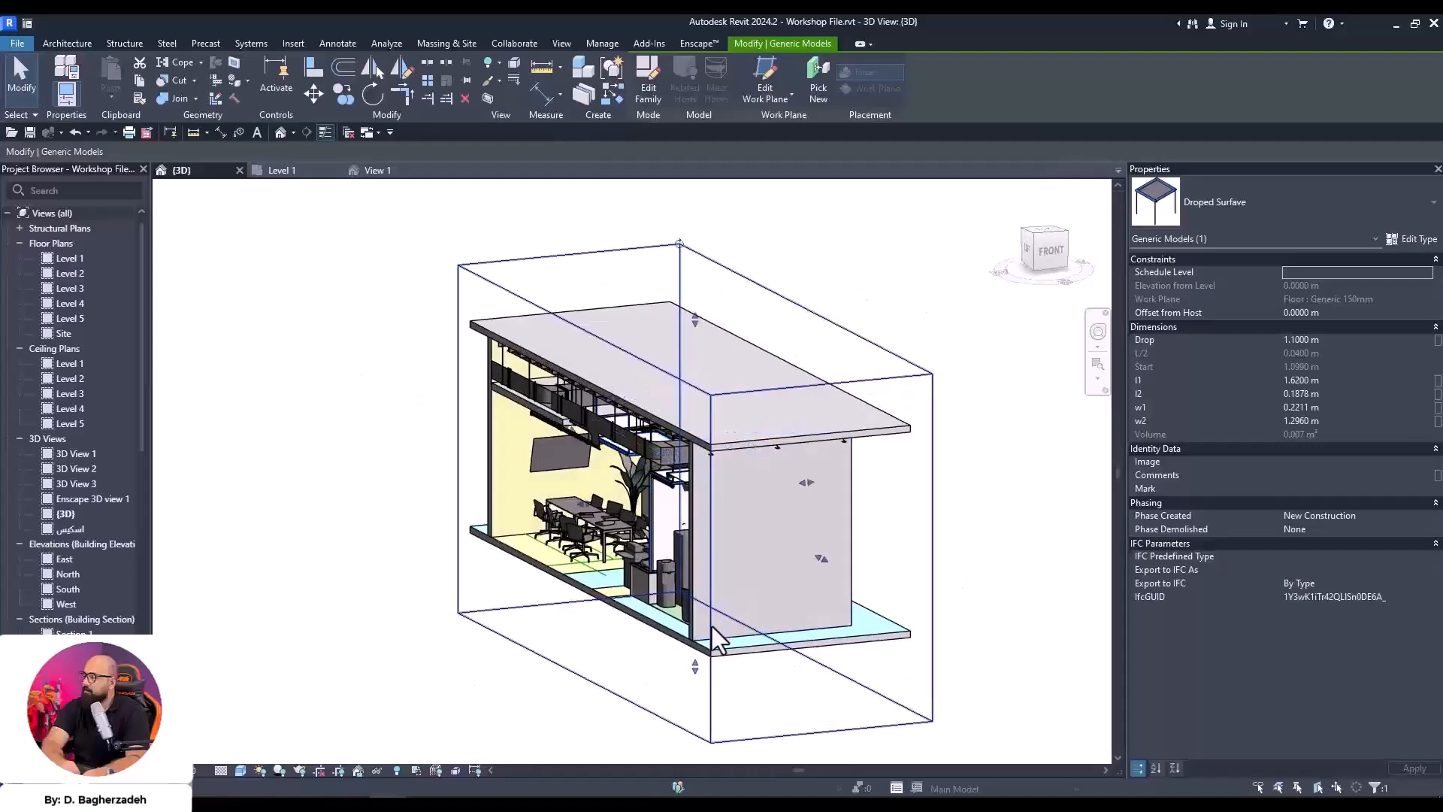
left_click(714, 639)
left_click_drag(584, 503, 336, 525)
left_click_drag(806, 485, 602, 508)
middle_click_drag(834, 597, 586, 564, "shift")
scroll(572, 571, "up", 6)
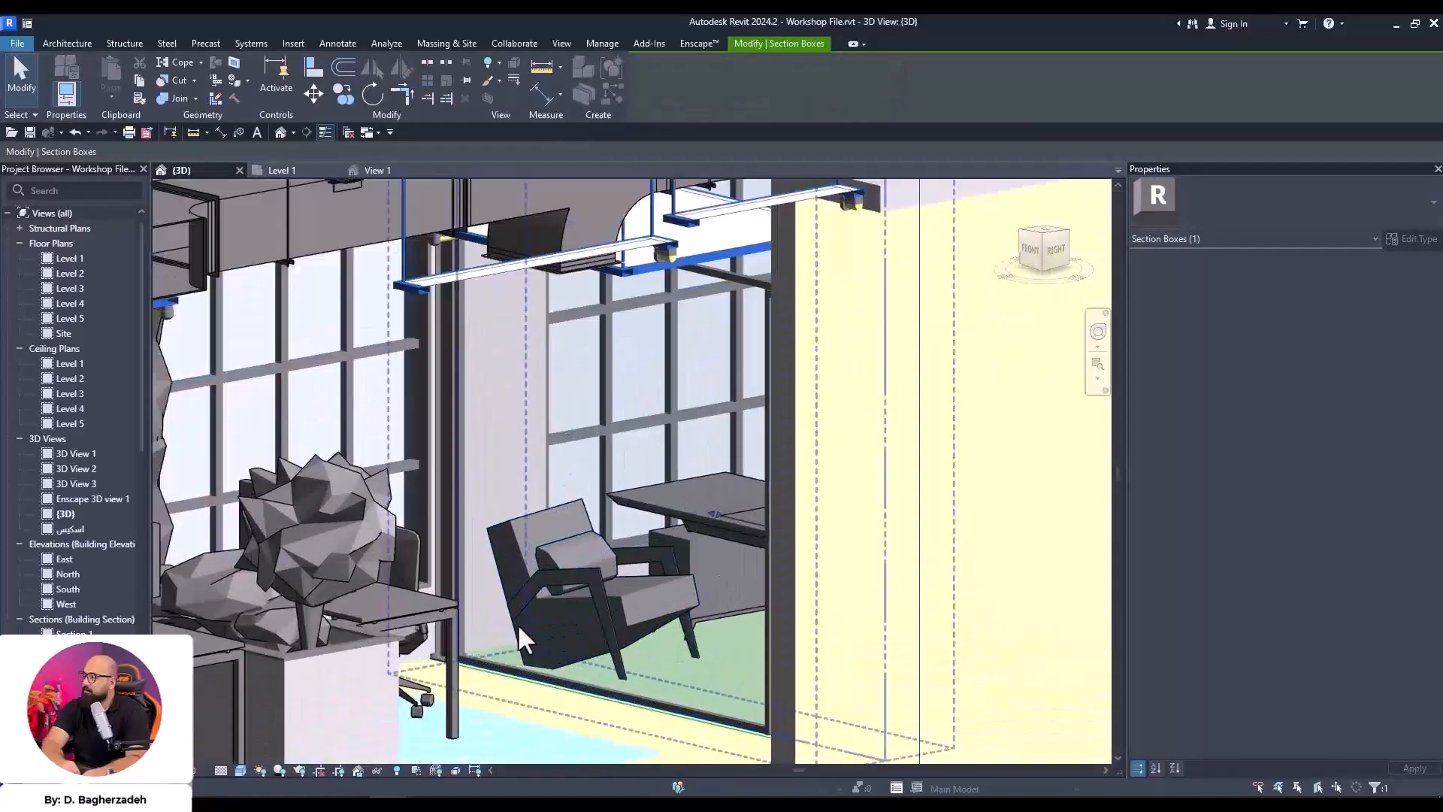
Assign the 01 Metal material to the 4x4 rectangular mullion type of the glass partition
left_click(508, 672)
left_click(1413, 239)
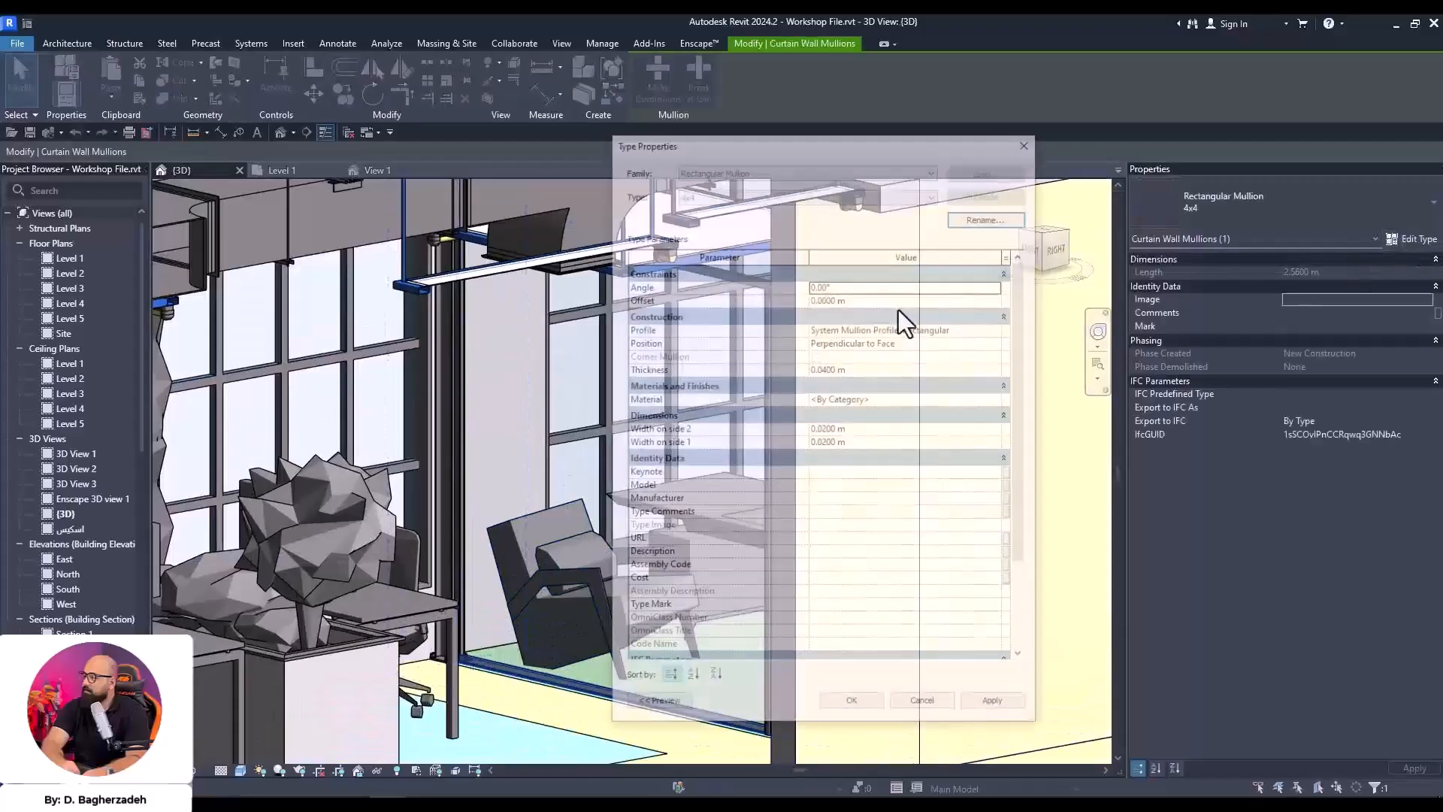
left_click(906, 399)
key("ctrl+v")
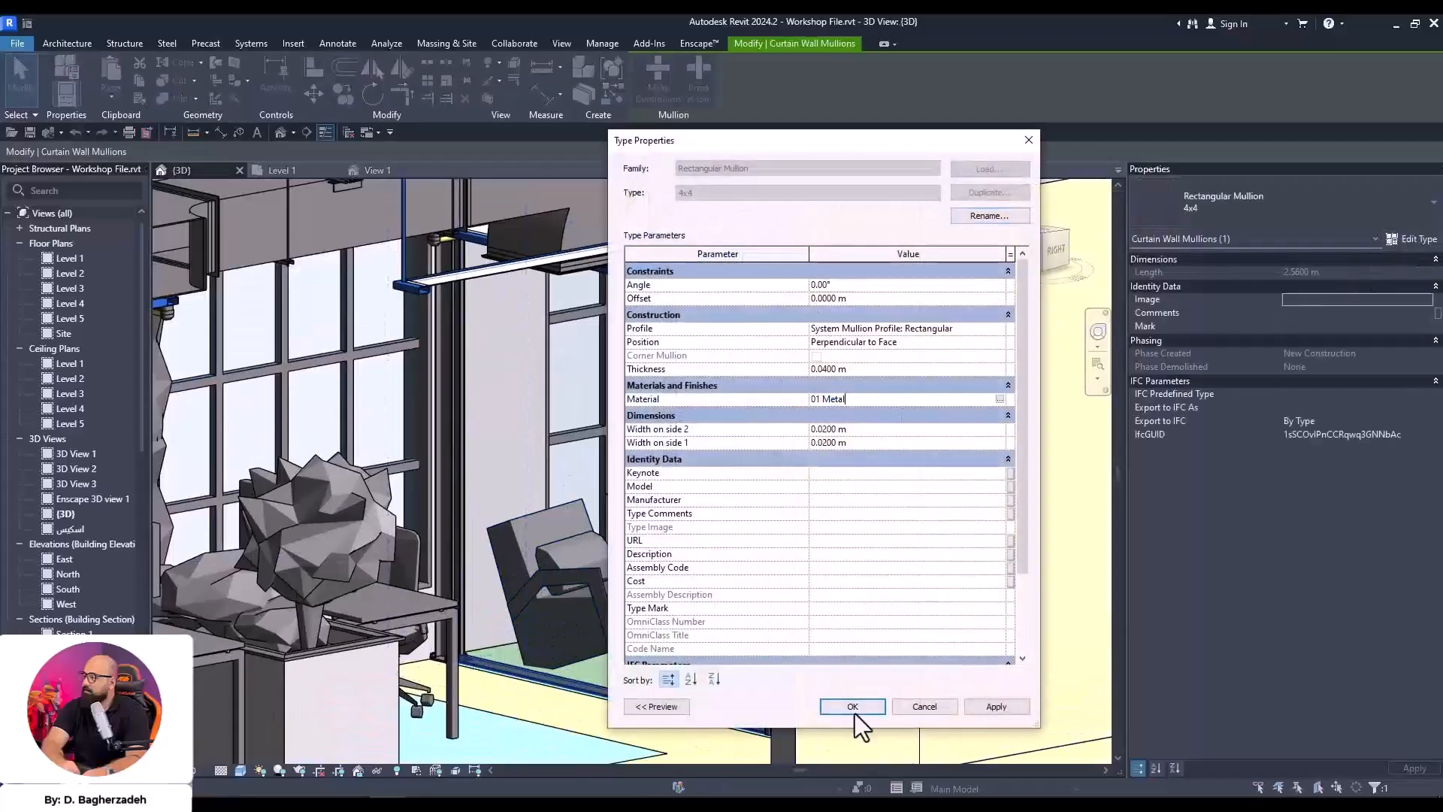
left_click(854, 708)
middle_click_drag(606, 615, 714, 563)
key("Escape")
key("Escape")
Set the Frame material of the Family2 window type to 01 Metal
left_click(472, 326)
left_click(1403, 240)
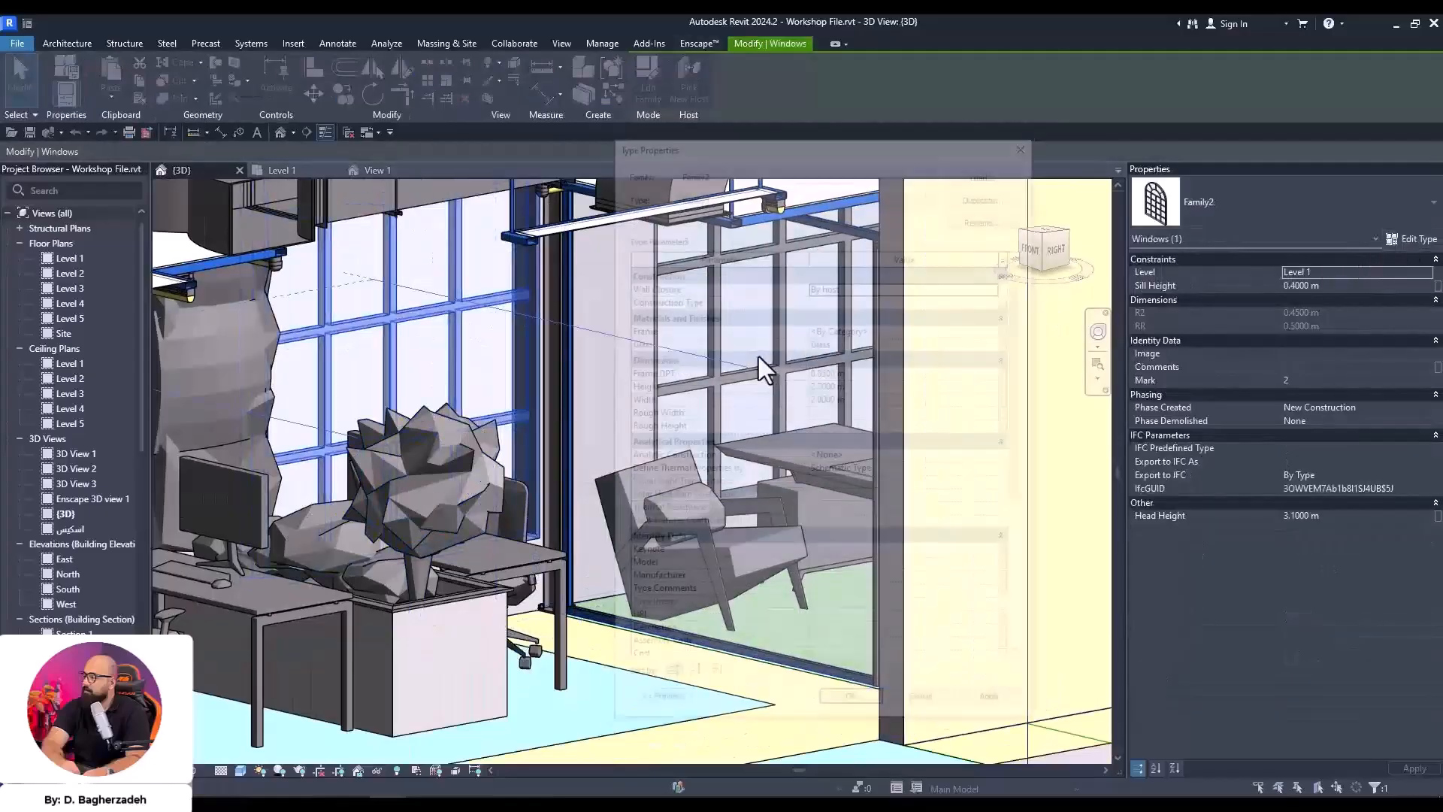
left_click(897, 331)
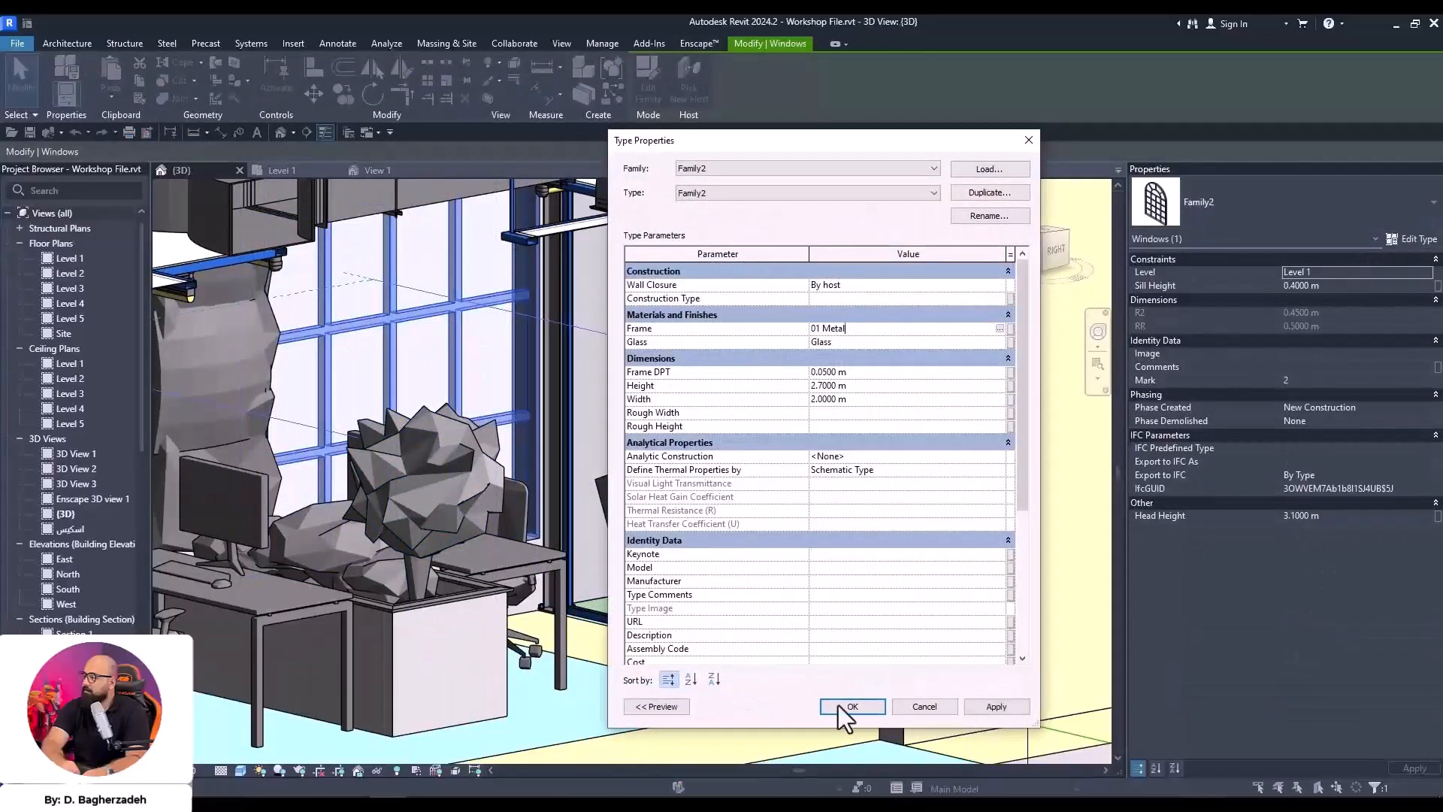
left_click(857, 706)
key("Escape")
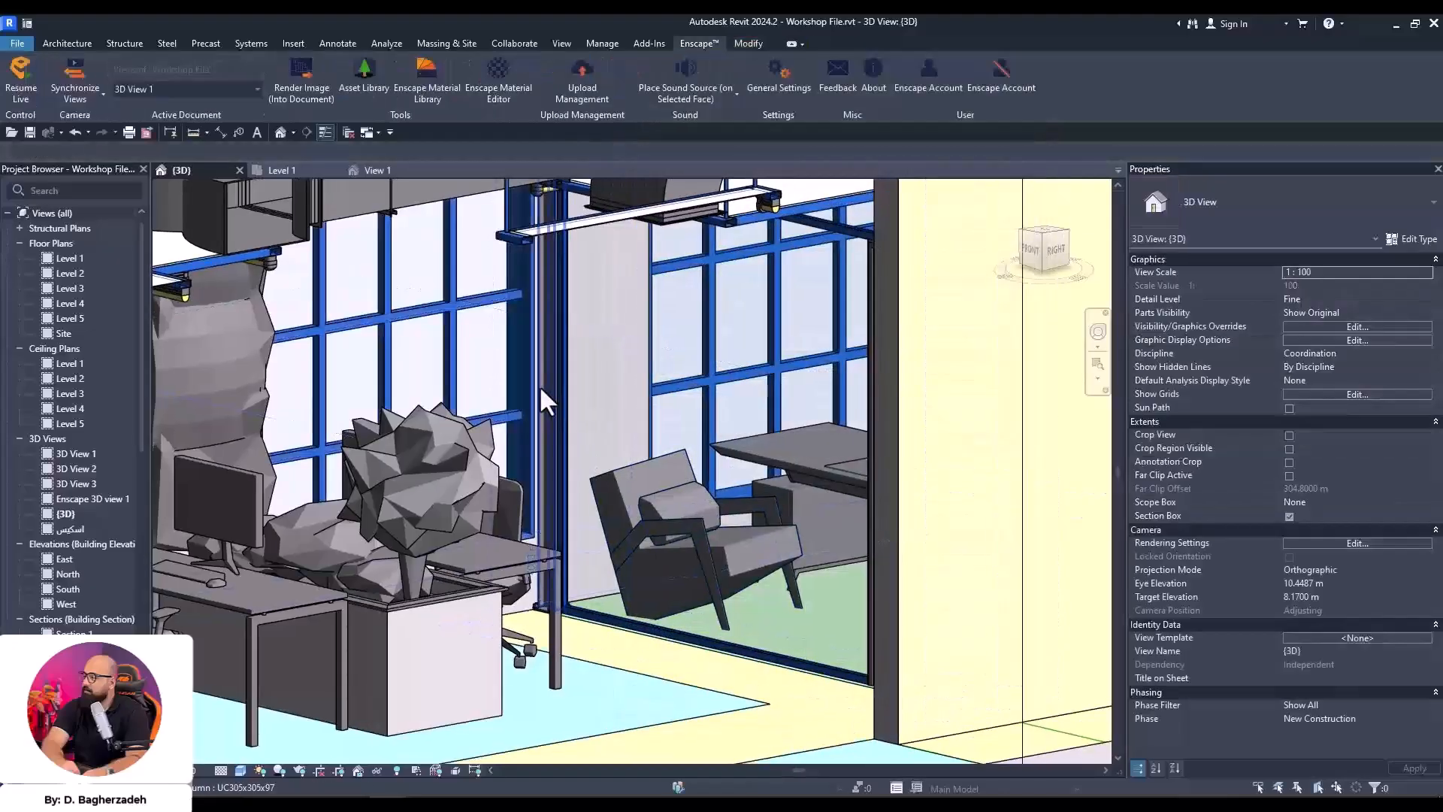
Set the structural material of the two UC305x305x97 columns to 01 Metal
scroll(643, 418, "down", 3)
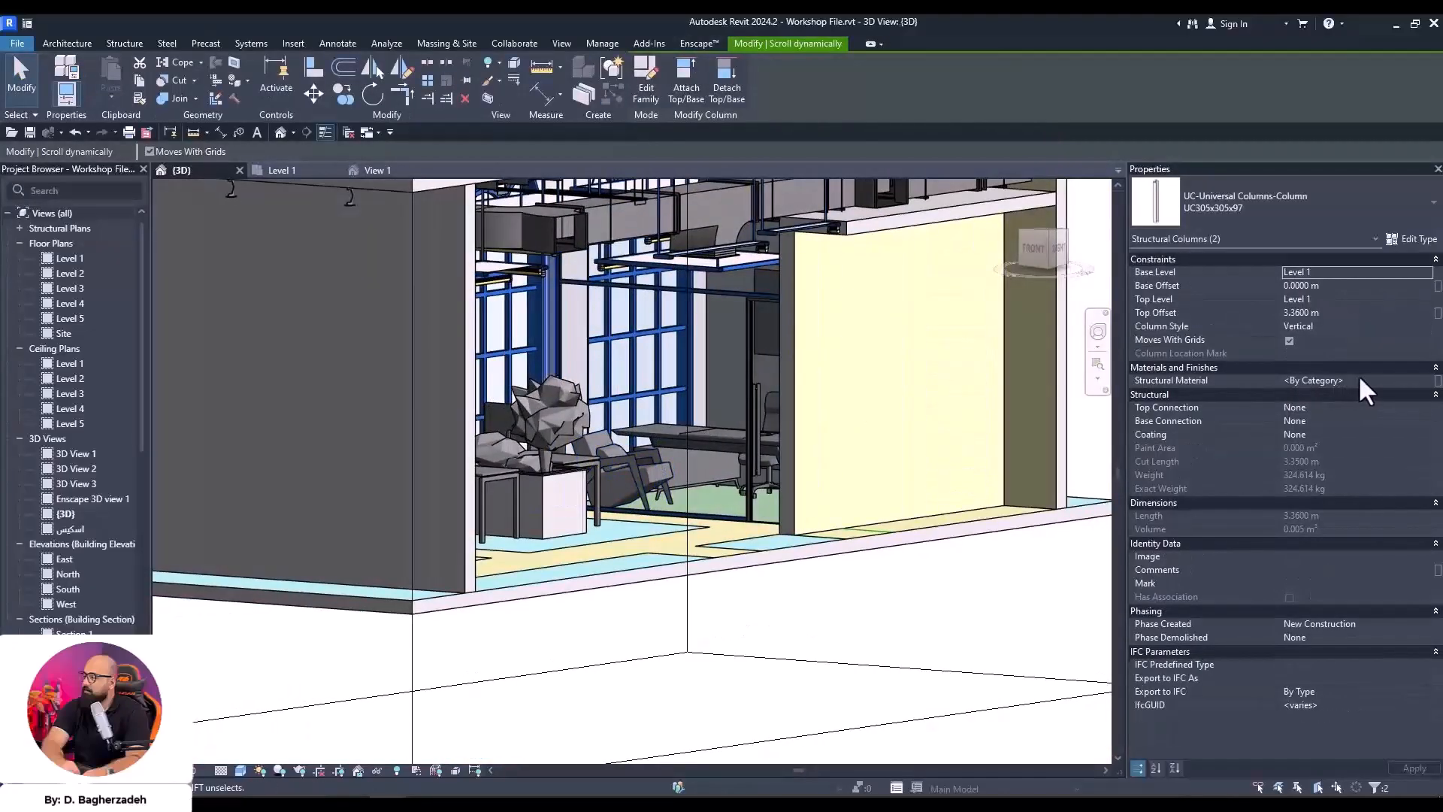
left_click(1362, 379)
key("ctrl+v")
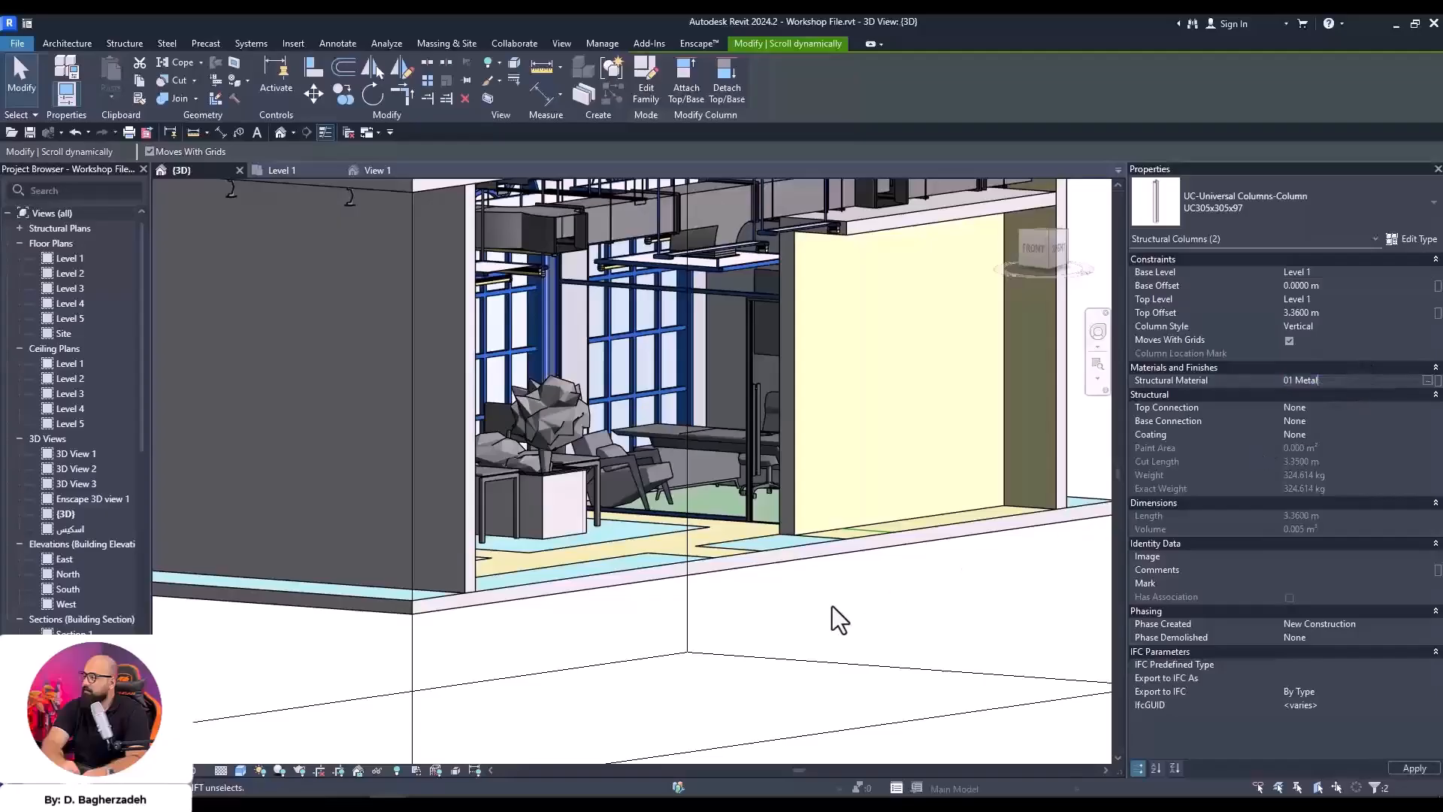
left_click(813, 584)
Set the structural material of the IPE 14 beam above the windows to 01 Metal
middle_click_drag(698, 363, 548, 185, "shift")
scroll(554, 226, "up", 4)
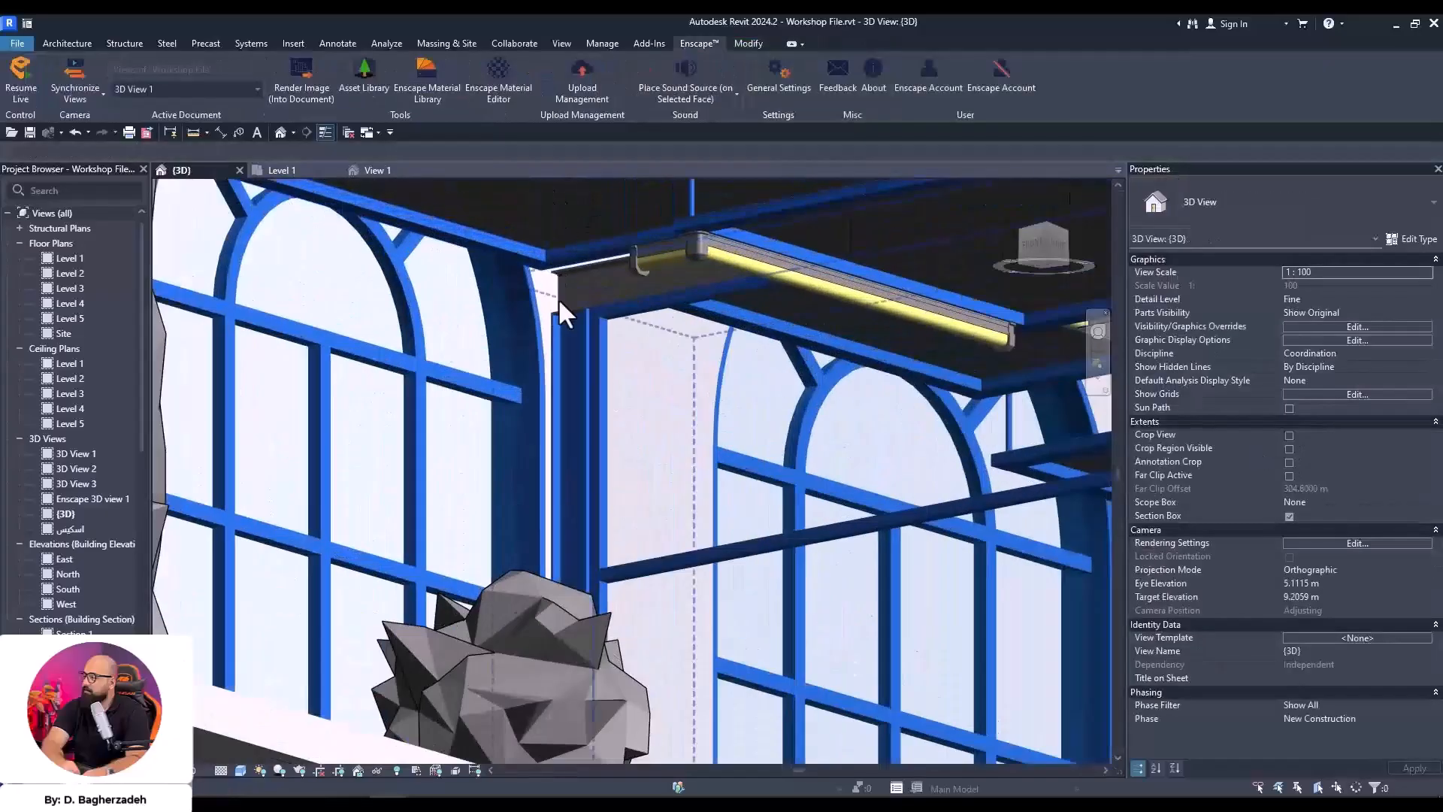
left_click(573, 293)
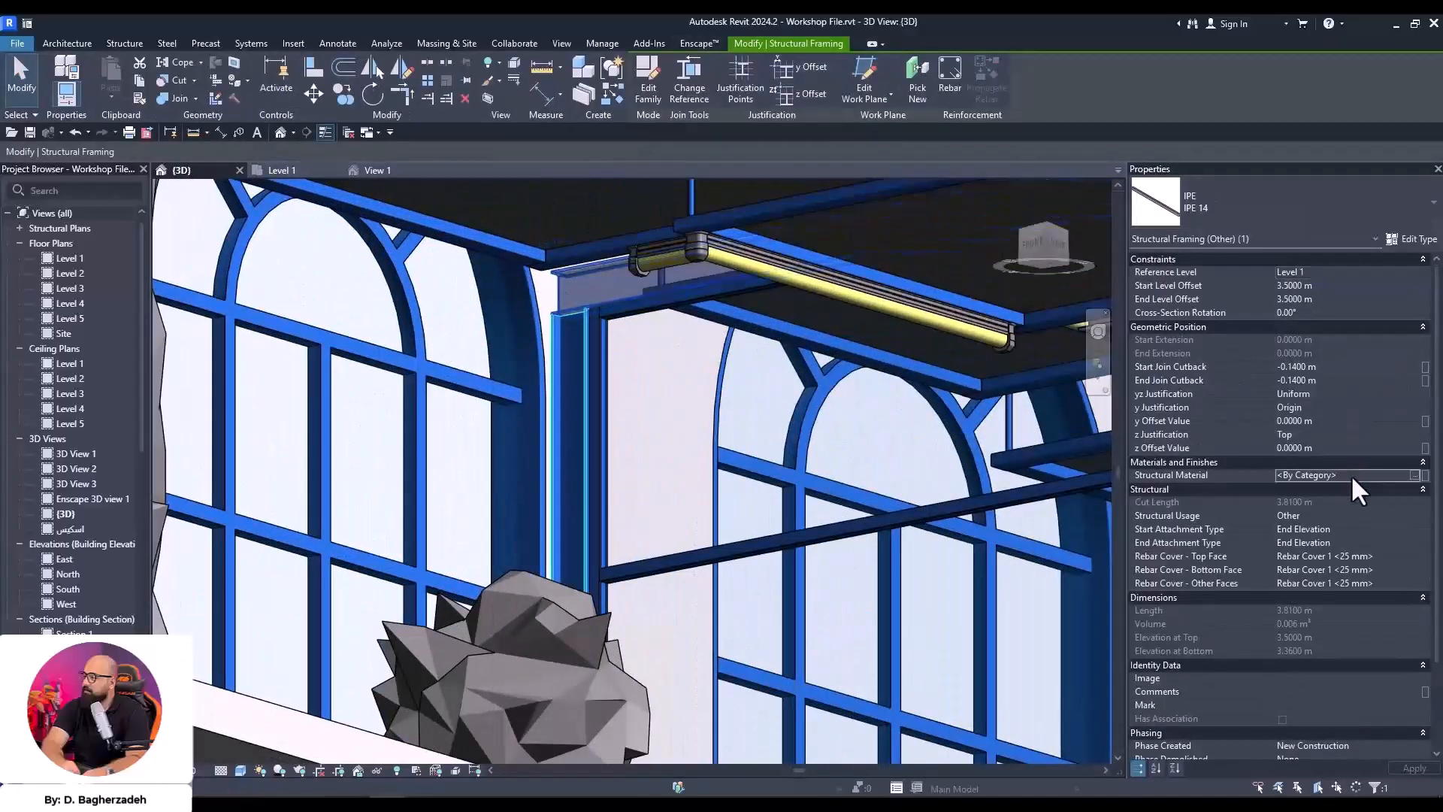
scroll(769, 430, "down", 8)
key("Escape")
middle_click_drag(740, 447, 676, 594, "shift")
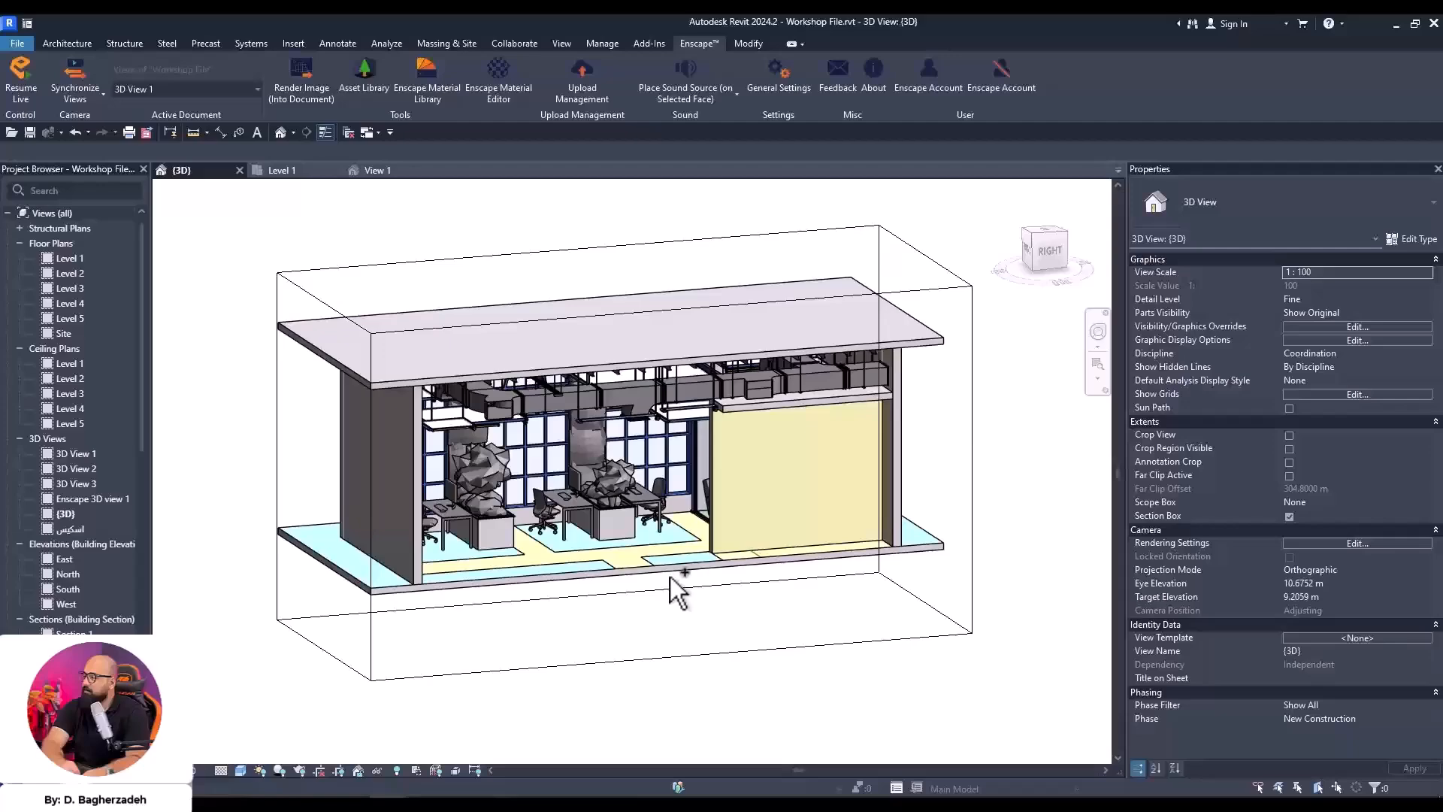
Switch to the Enscape render, hide Visual Settings and check the metal finish around the glass partition, then return to Revit
middle_click_drag(595, 490, 683, 348, "shift")
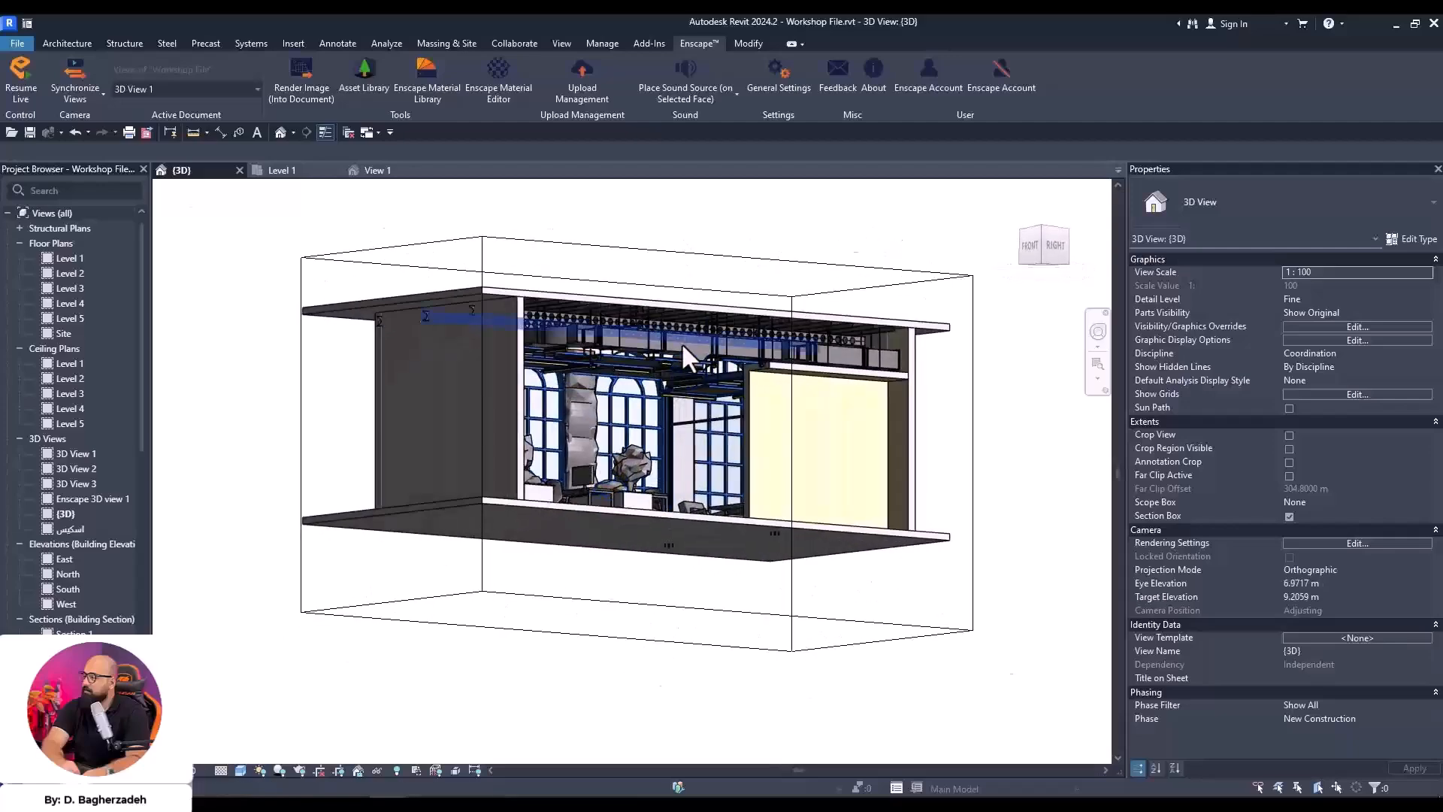
scroll(680, 354, "up", 3)
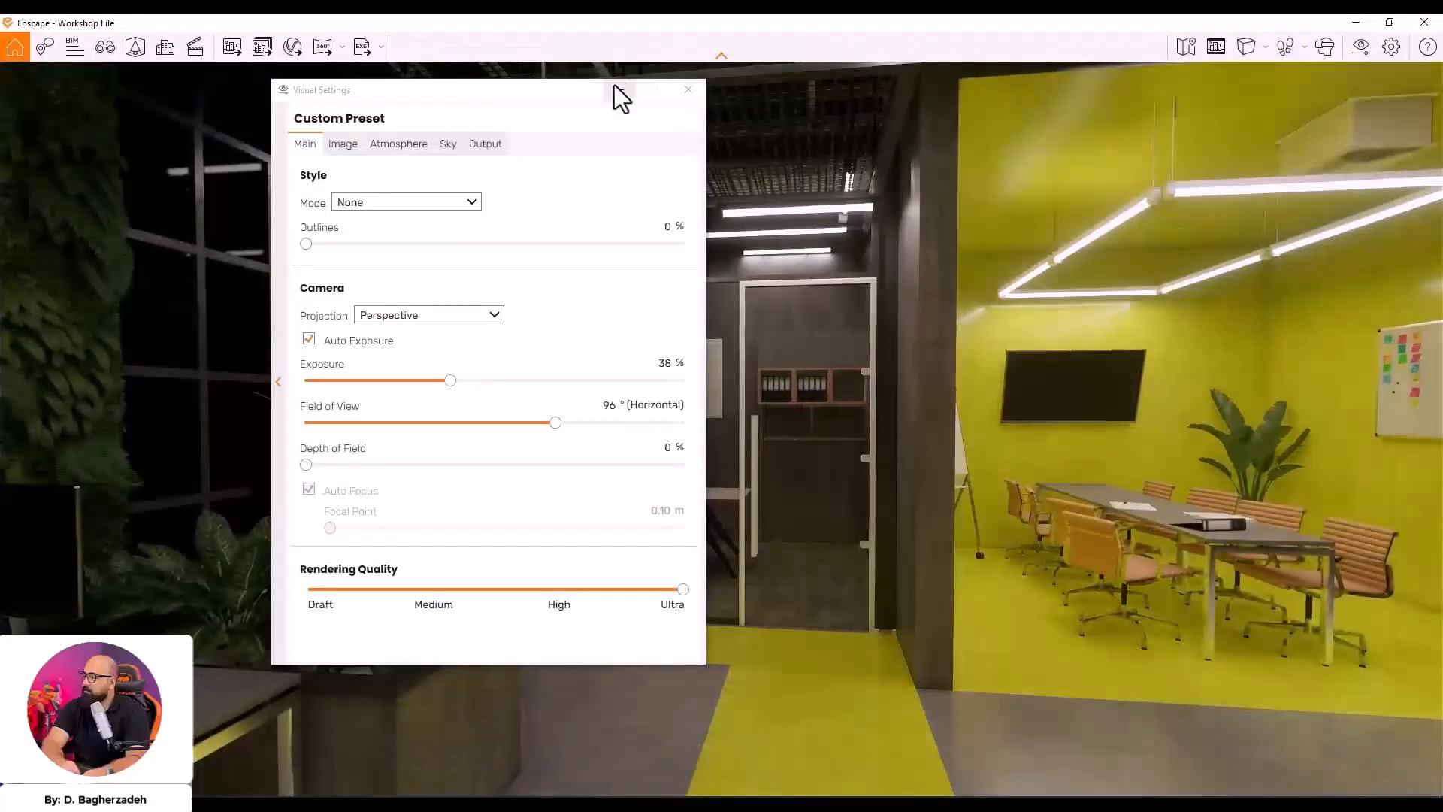
left_click(615, 88)
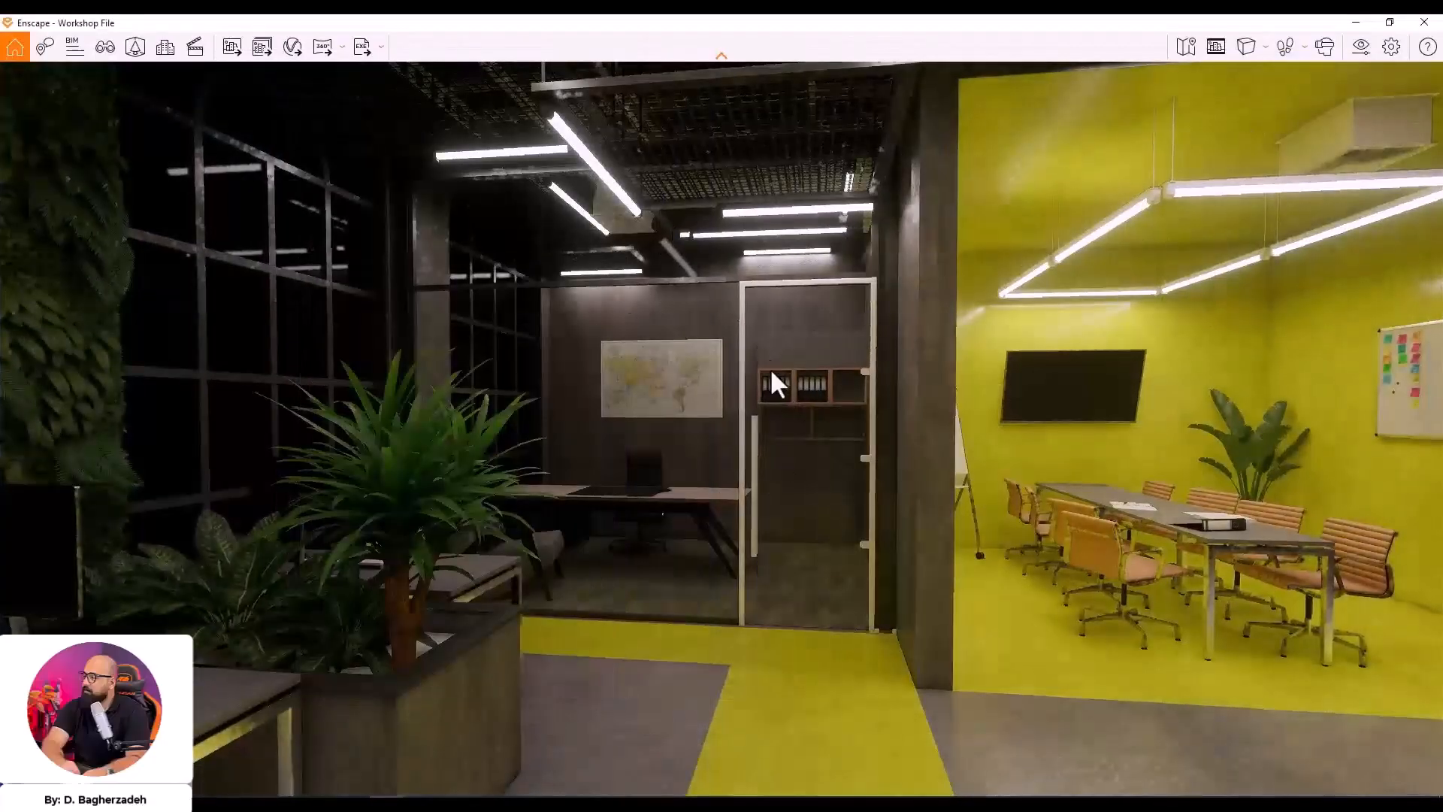
left_click(1356, 23)
Set the Door Handle and Frame Material of the Glass Door type to 01 Metal
scroll(643, 552, "down", 3)
middle_click_drag(643, 551, 741, 632, "shift")
scroll(744, 627, "up", 3)
left_click(786, 609)
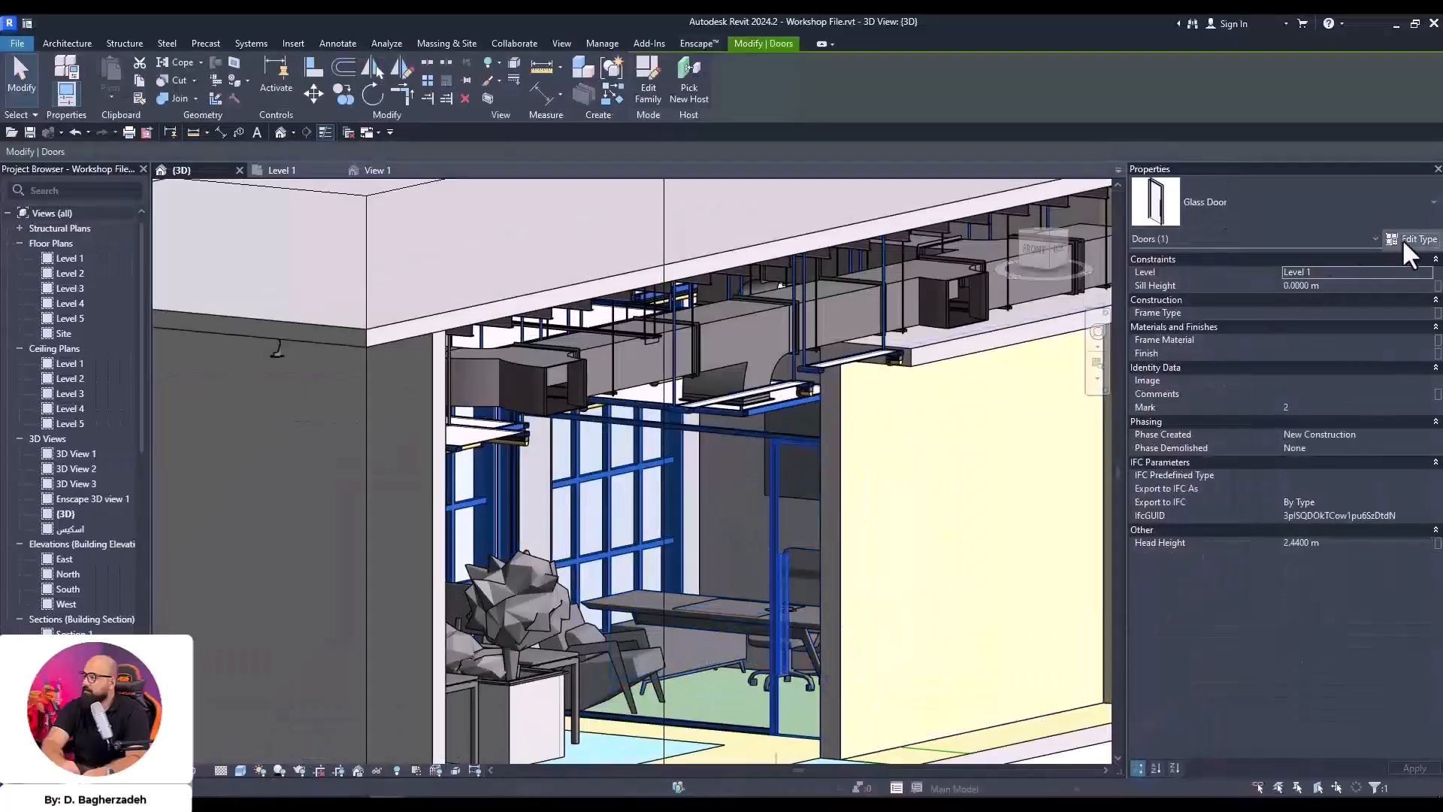
left_click(1407, 238)
left_click(896, 342)
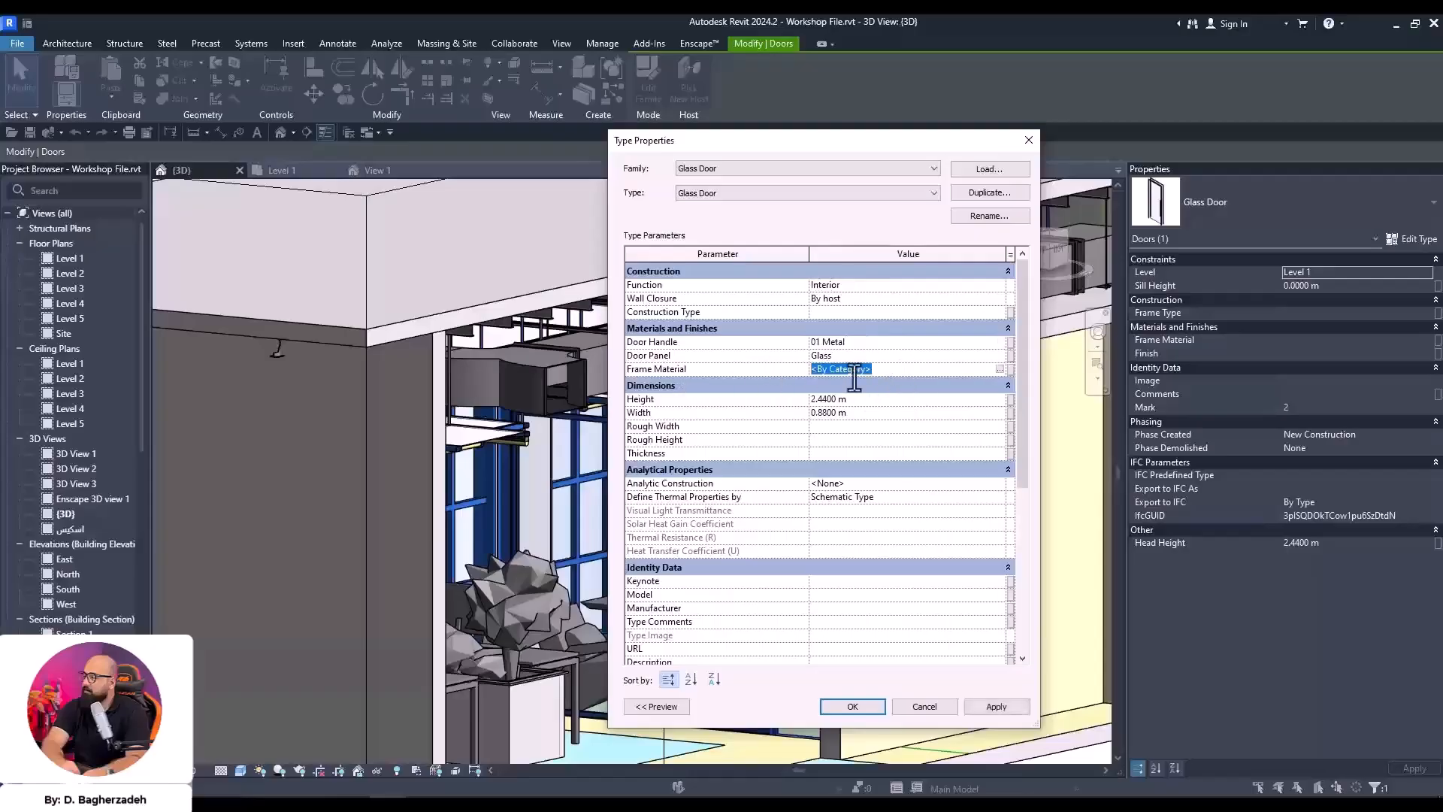
left_click(852, 705)
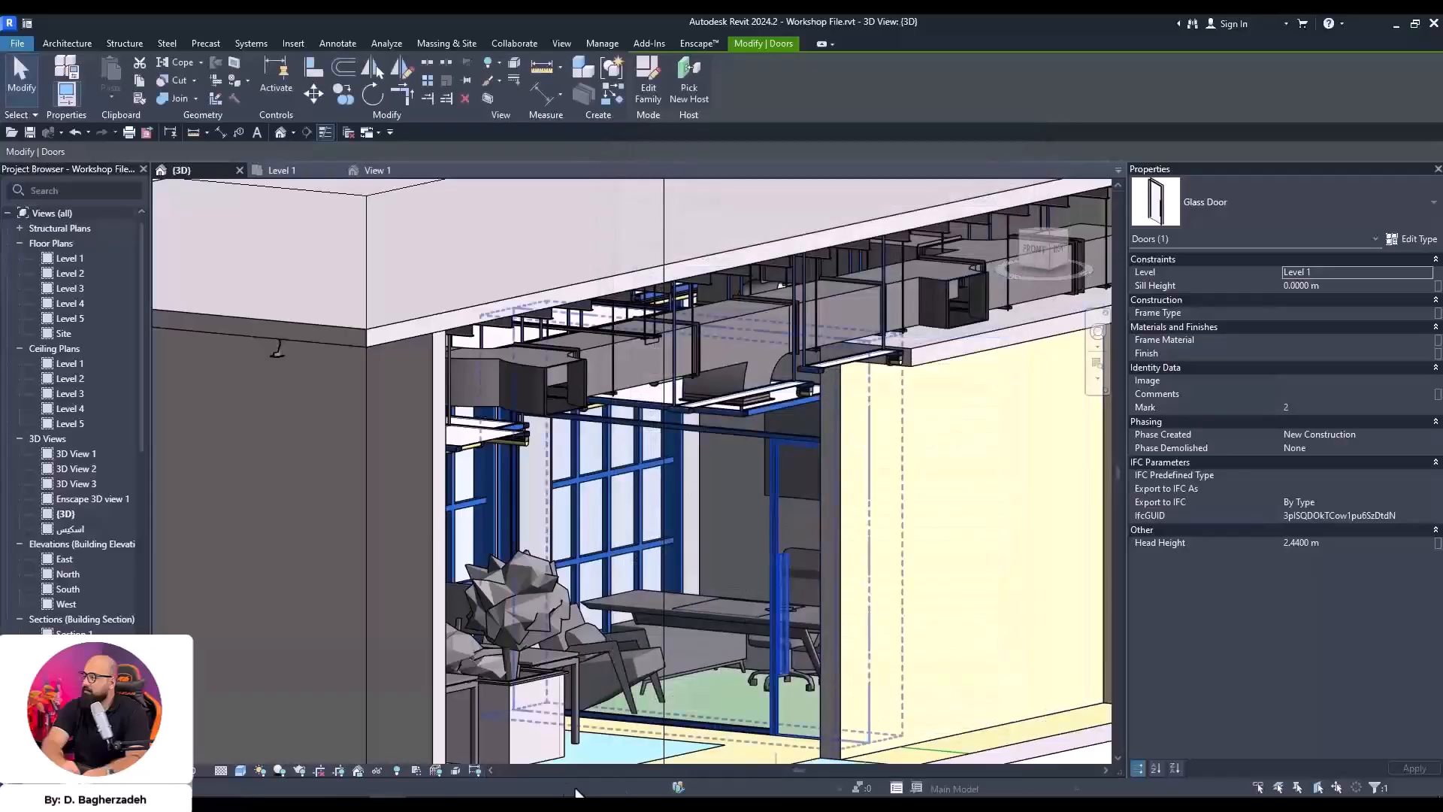
Switch to the Enscape render, close Visual Settings and inspect the glass door and its surroundings
mouse_move(387, 796)
left_click(527, 762)
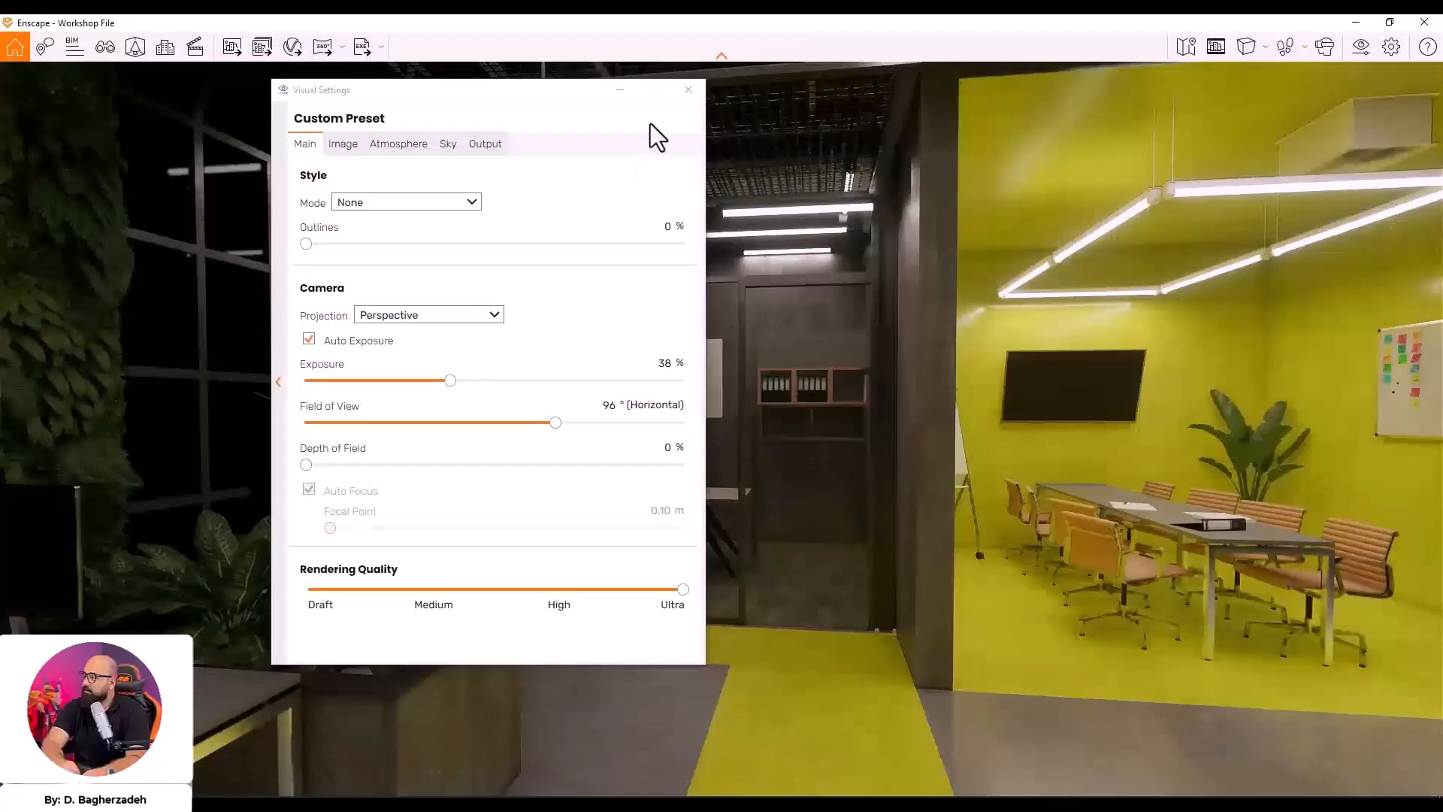
left_click(685, 90)
scroll(680, 421, "down", 3)
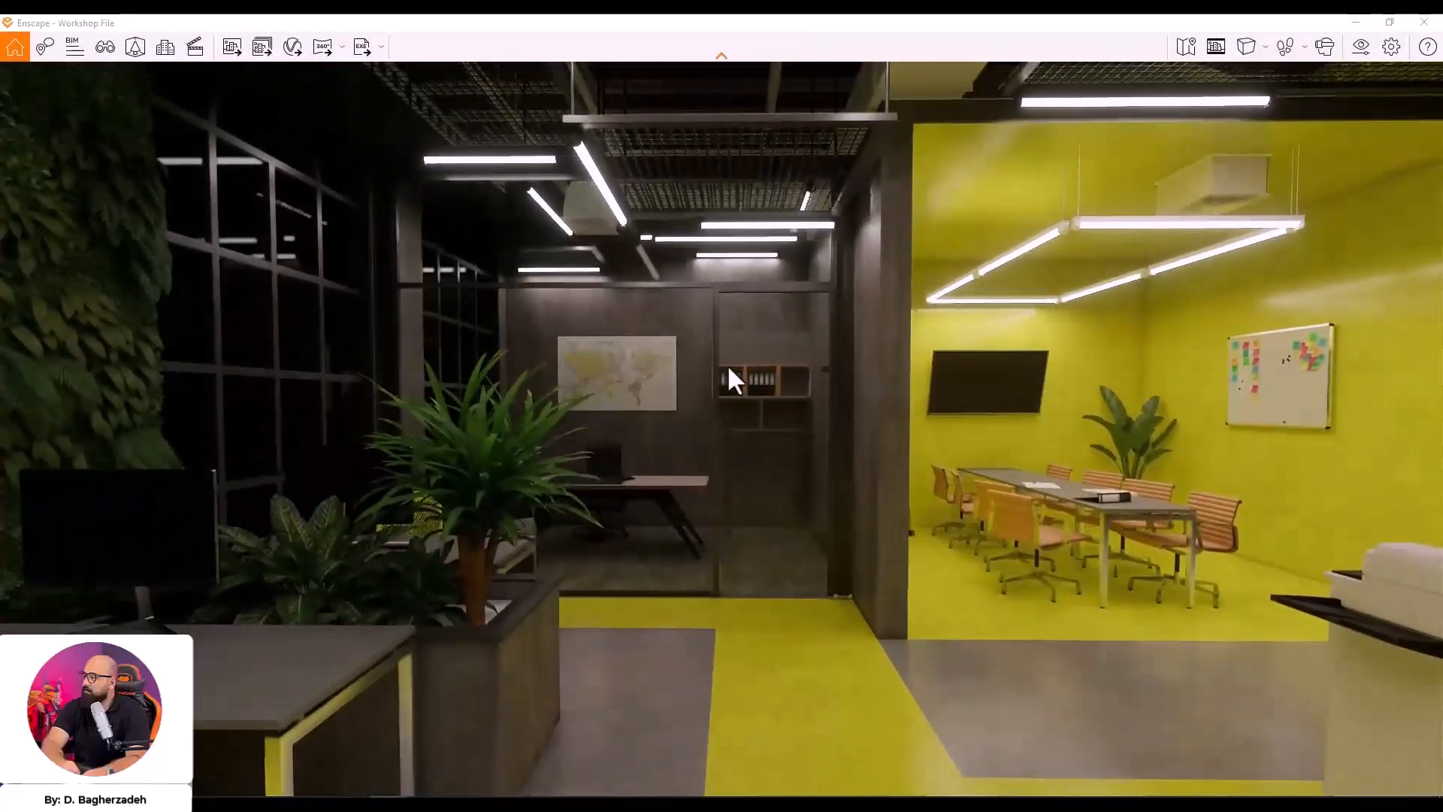
scroll(627, 428, "down", 3)
left_click_drag(627, 428, 629, 405)
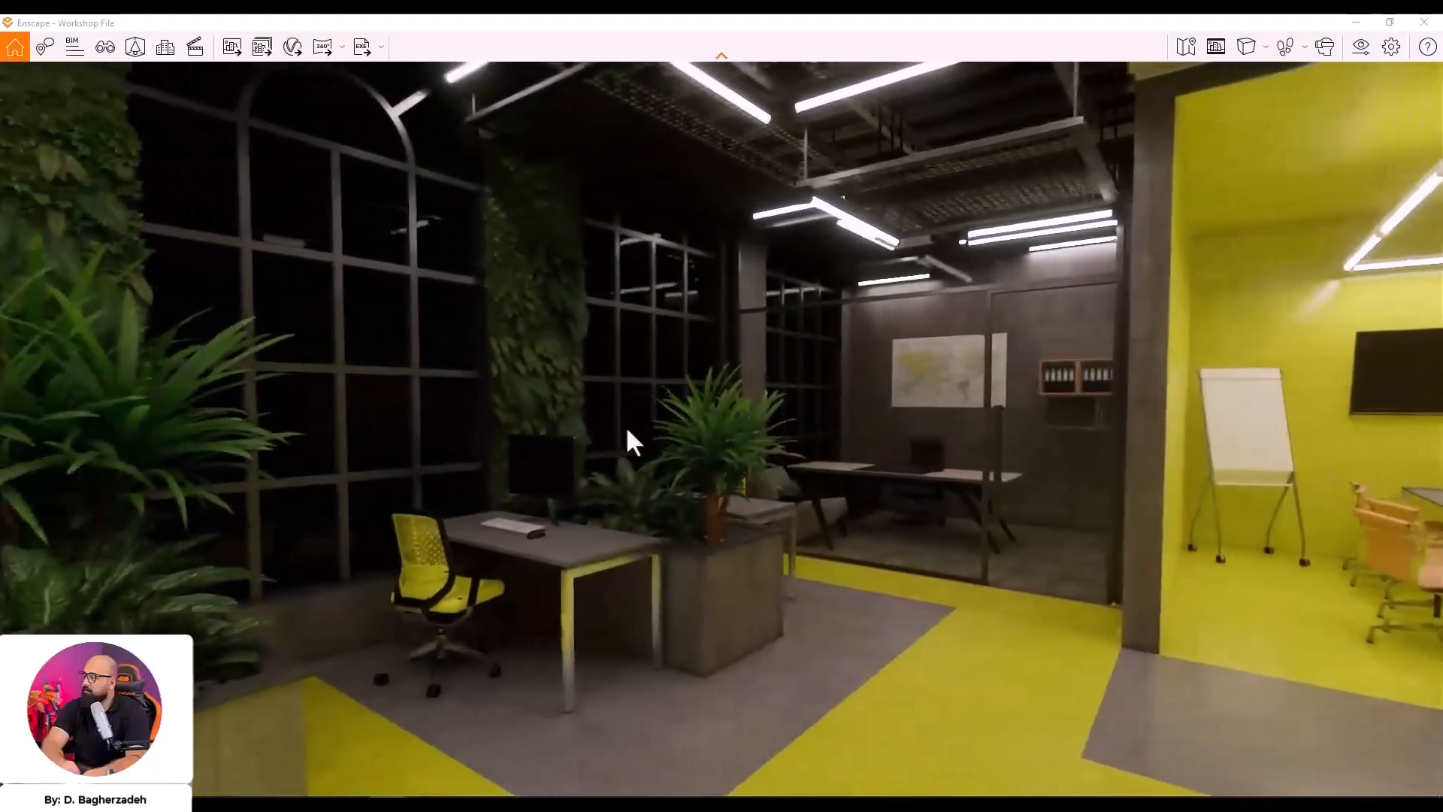
Raise the render's camera exposure to 47% in Visual Settings
left_click(1359, 48)
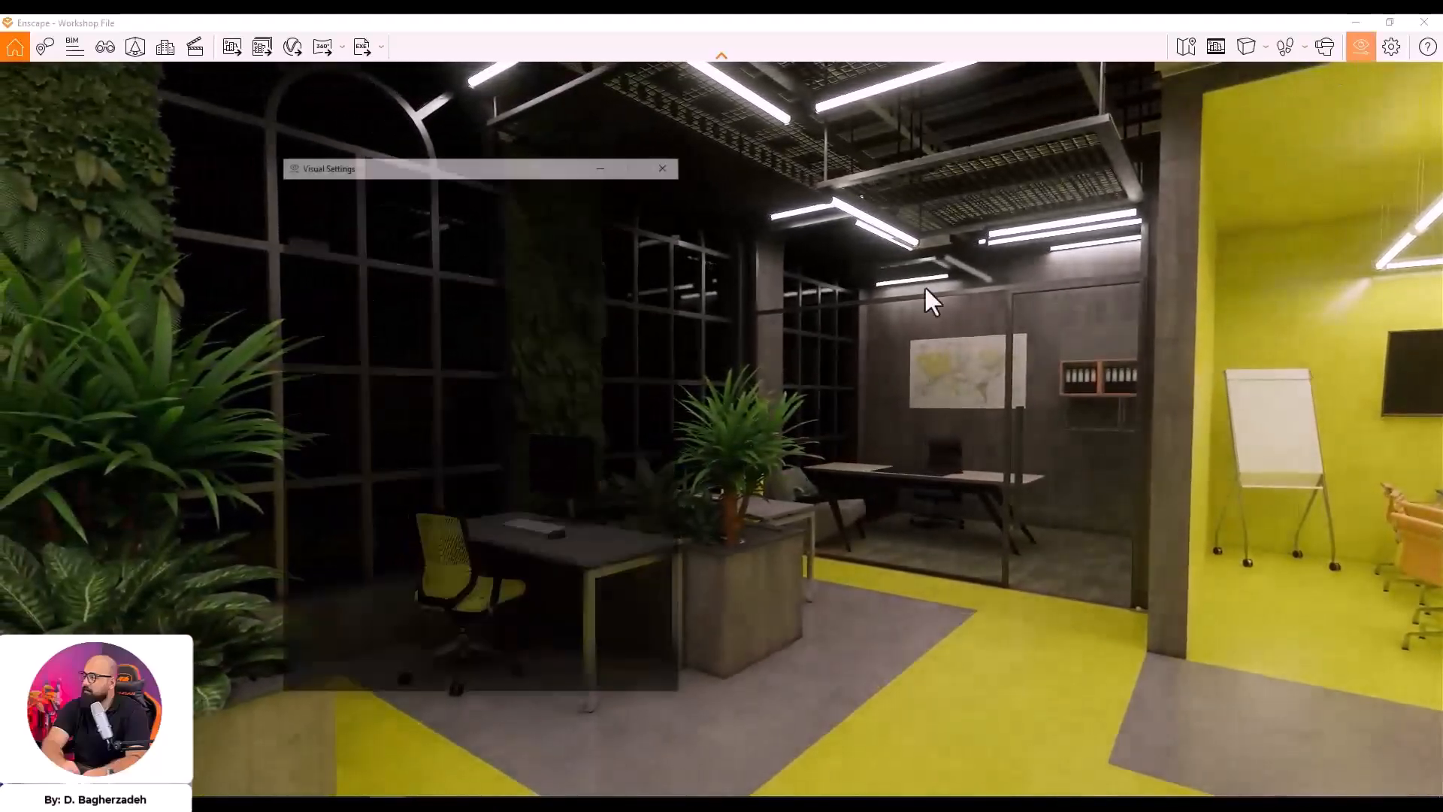
mouse_move(464, 385)
left_mouse_down()
mouse_move(507, 383)
mouse_move(484, 382)
left_mouse_up()
left_click(687, 89)
Move the Enscape camera back to view the planters, green walls, desks and glass partition together
left_click_drag(937, 441, 671, 430)
scroll(670, 430, "up", 2)
scroll(1000, 404, "down", 2)
key("s")
key("a")
left_click_drag(899, 462, 1056, 457)
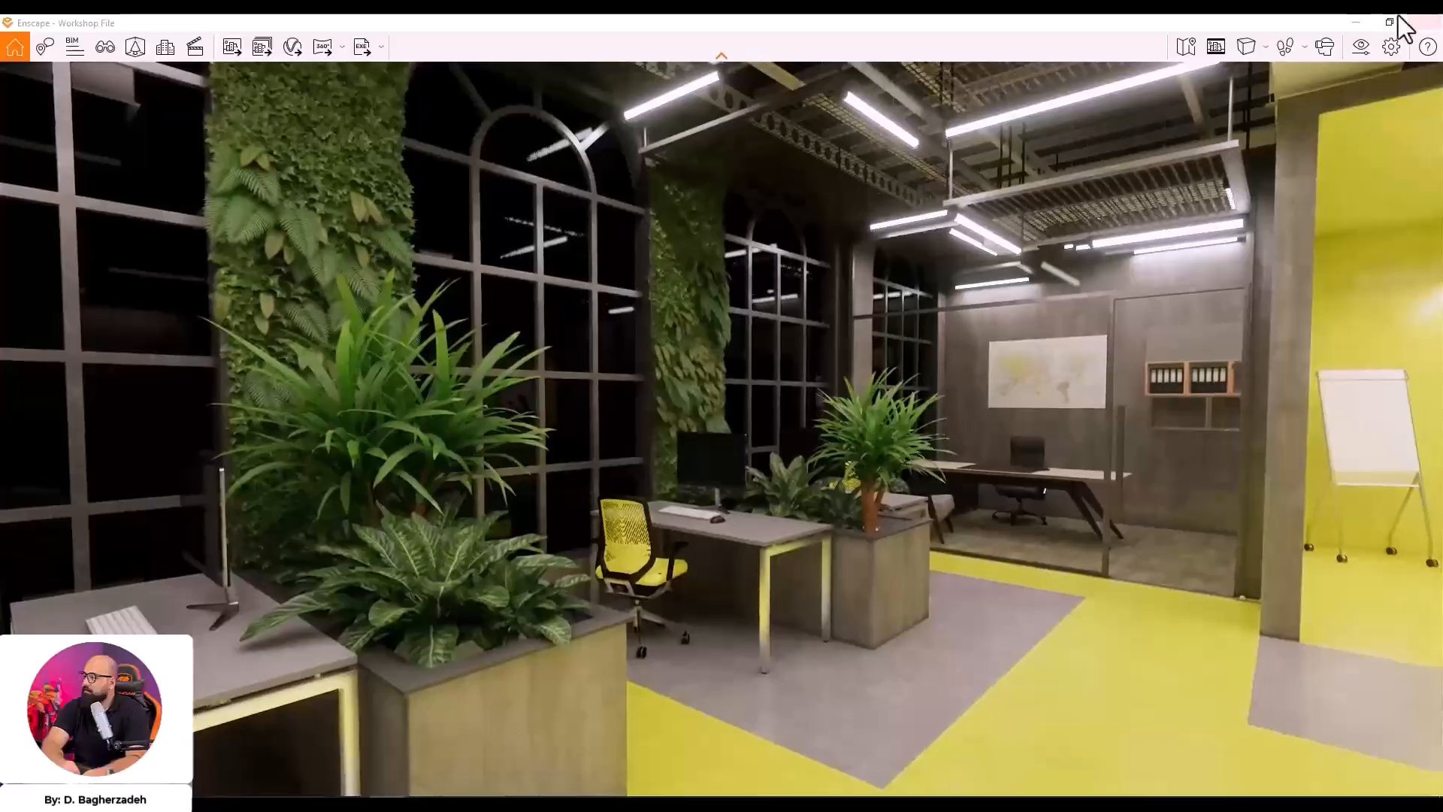
Return to Revit, search the project materials for "glass" and open the Glass material's appearance properties
left_click(1421, 23)
scroll(713, 323, "down", 5)
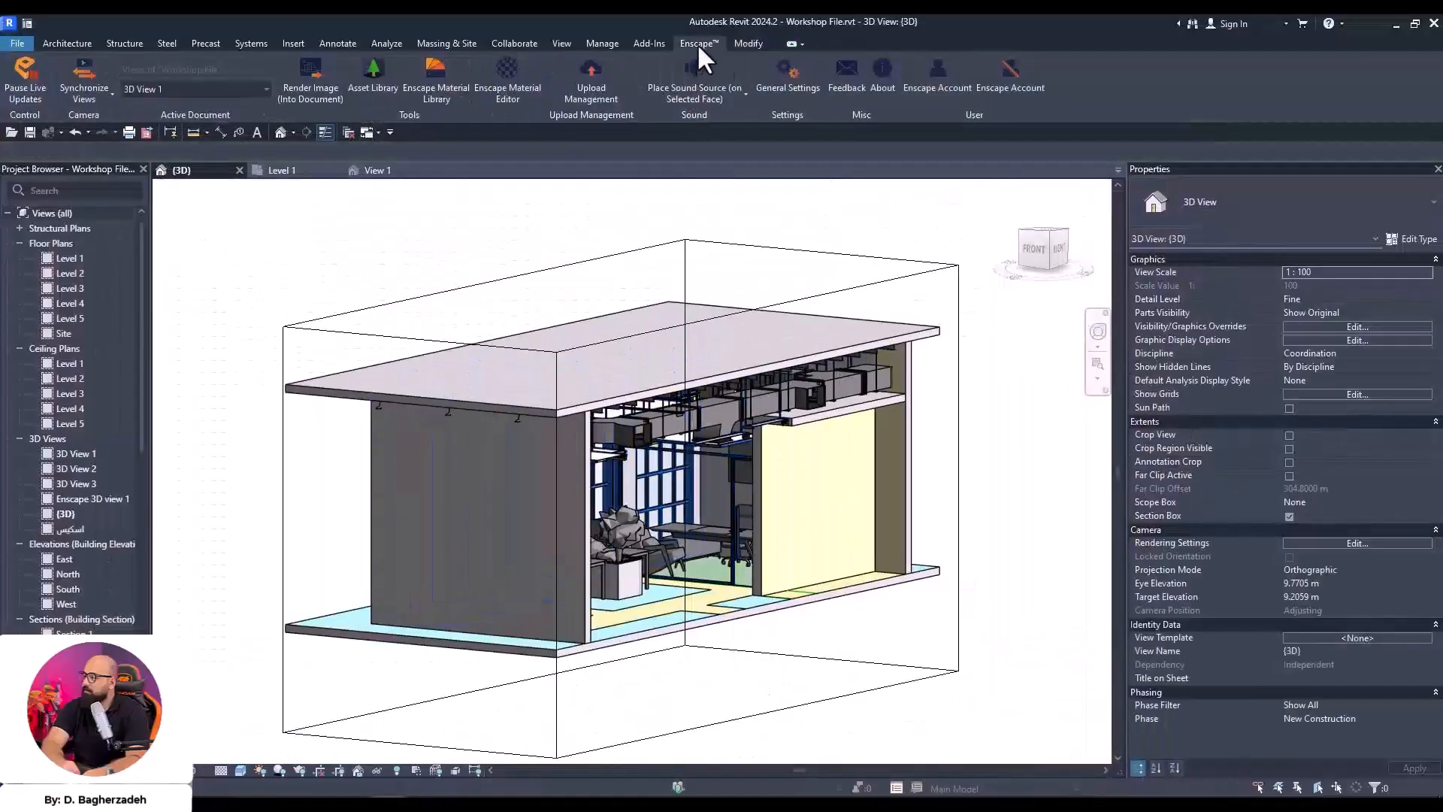
middle_click_drag(536, 264, 509, 296)
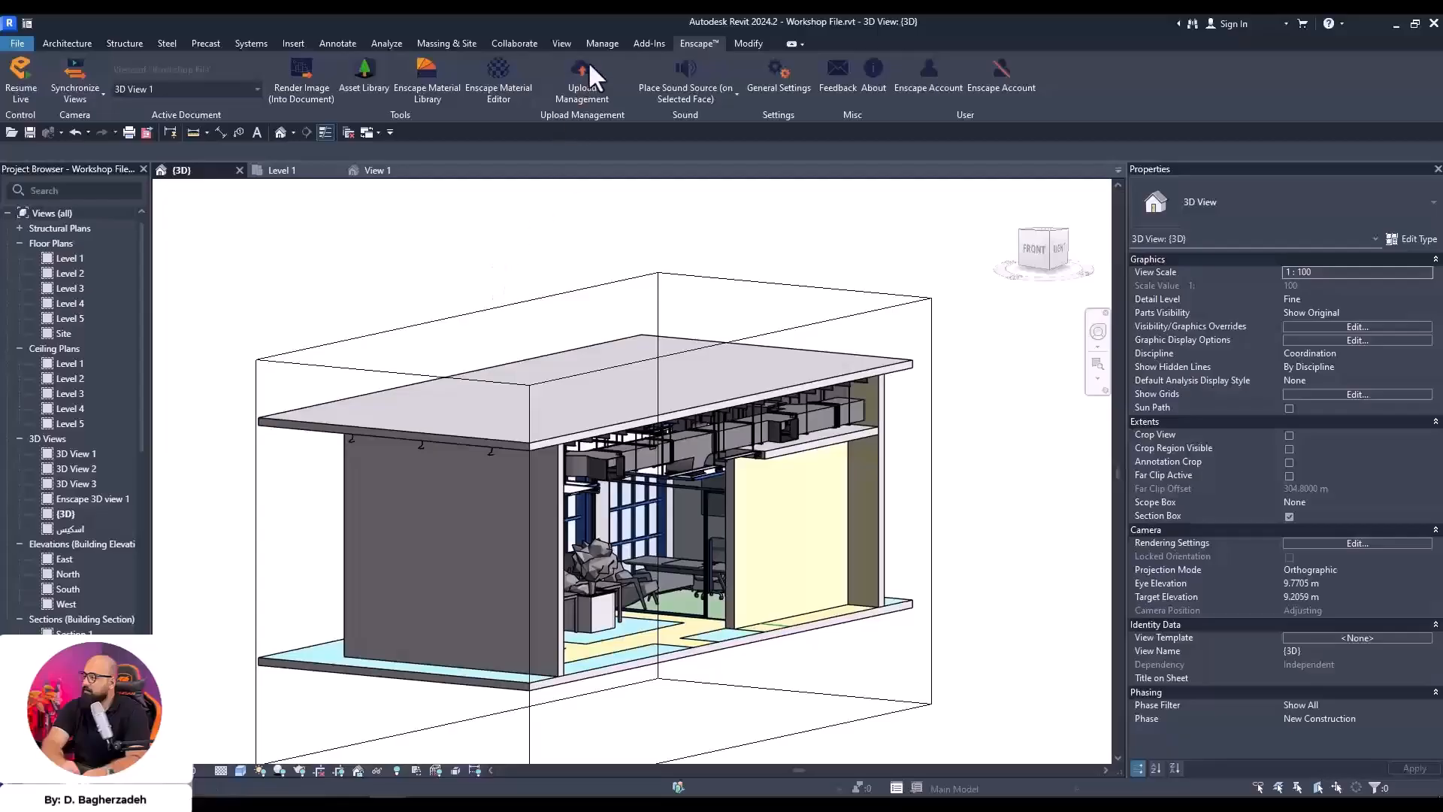
left_click(602, 44)
left_click(74, 86)
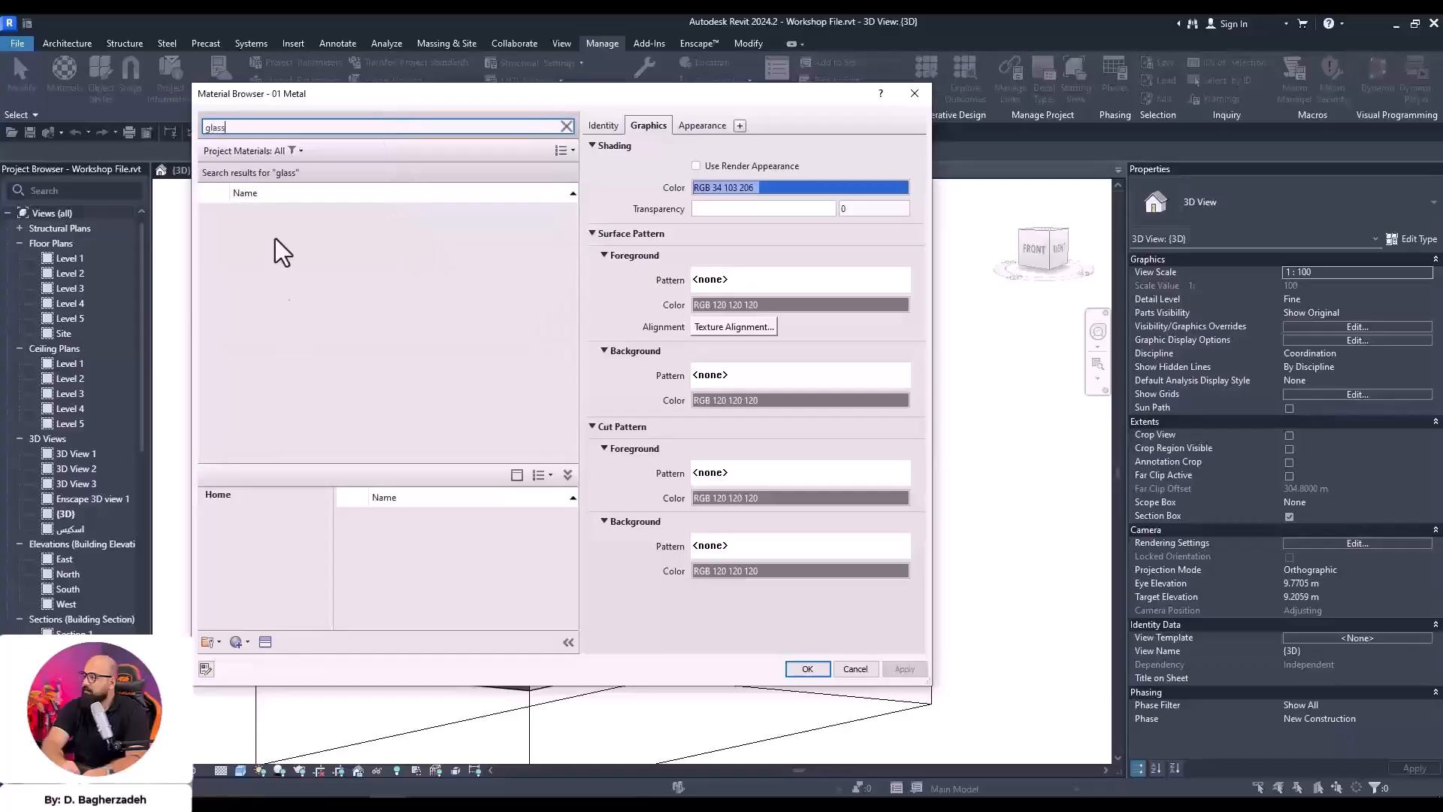
left_click(264, 281)
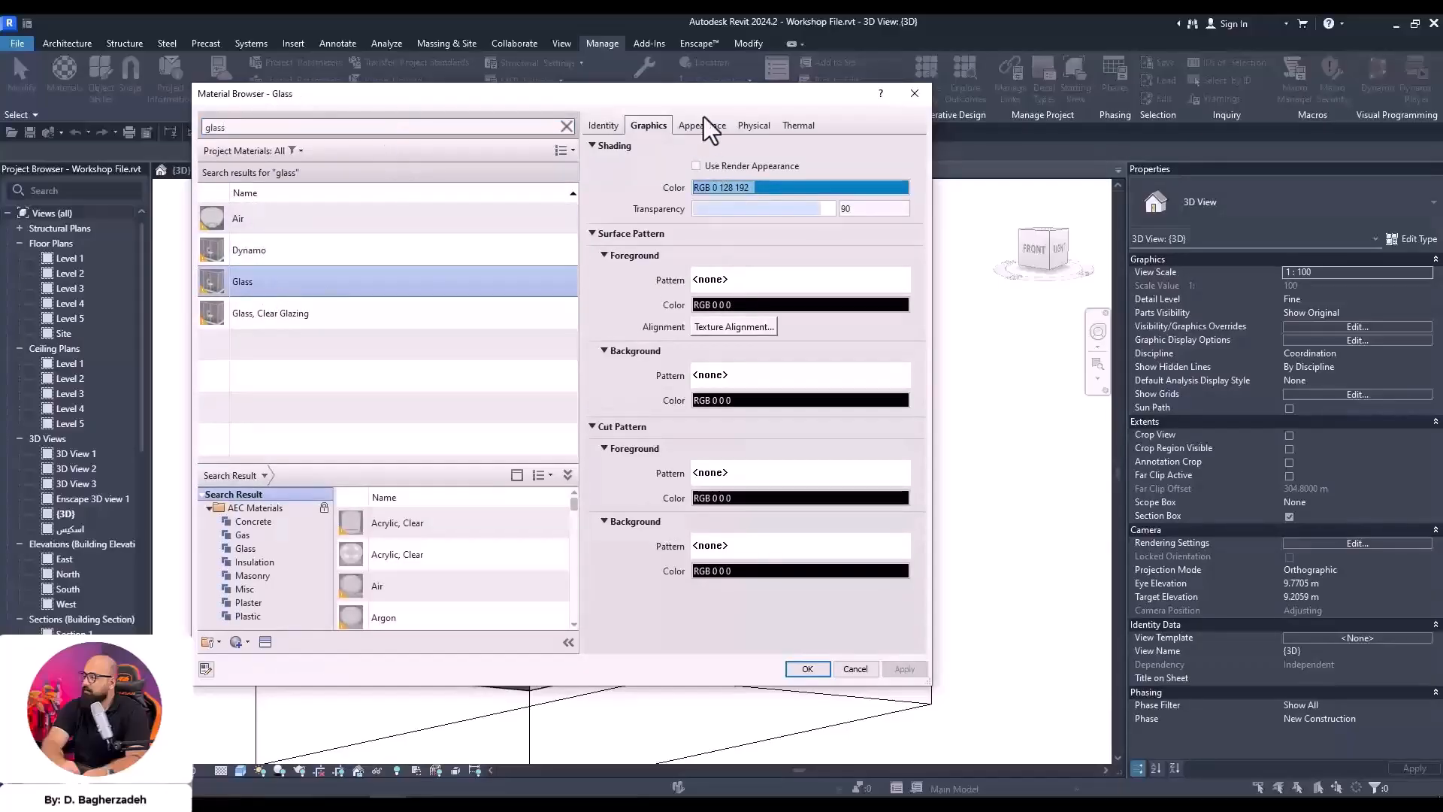
left_click(702, 125)
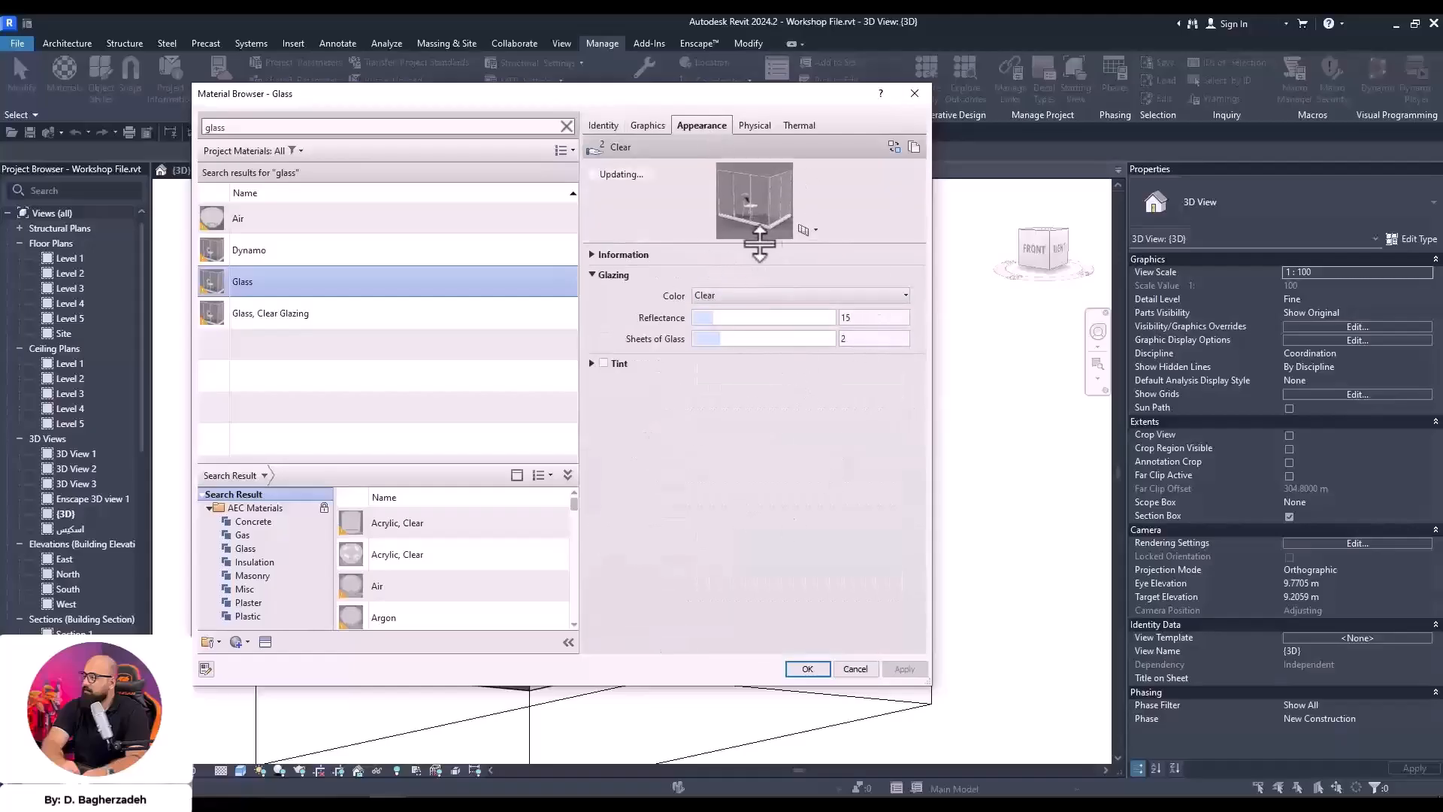
Replace the Glass material's appearance asset with the Default asset and save the material
left_click(893, 149)
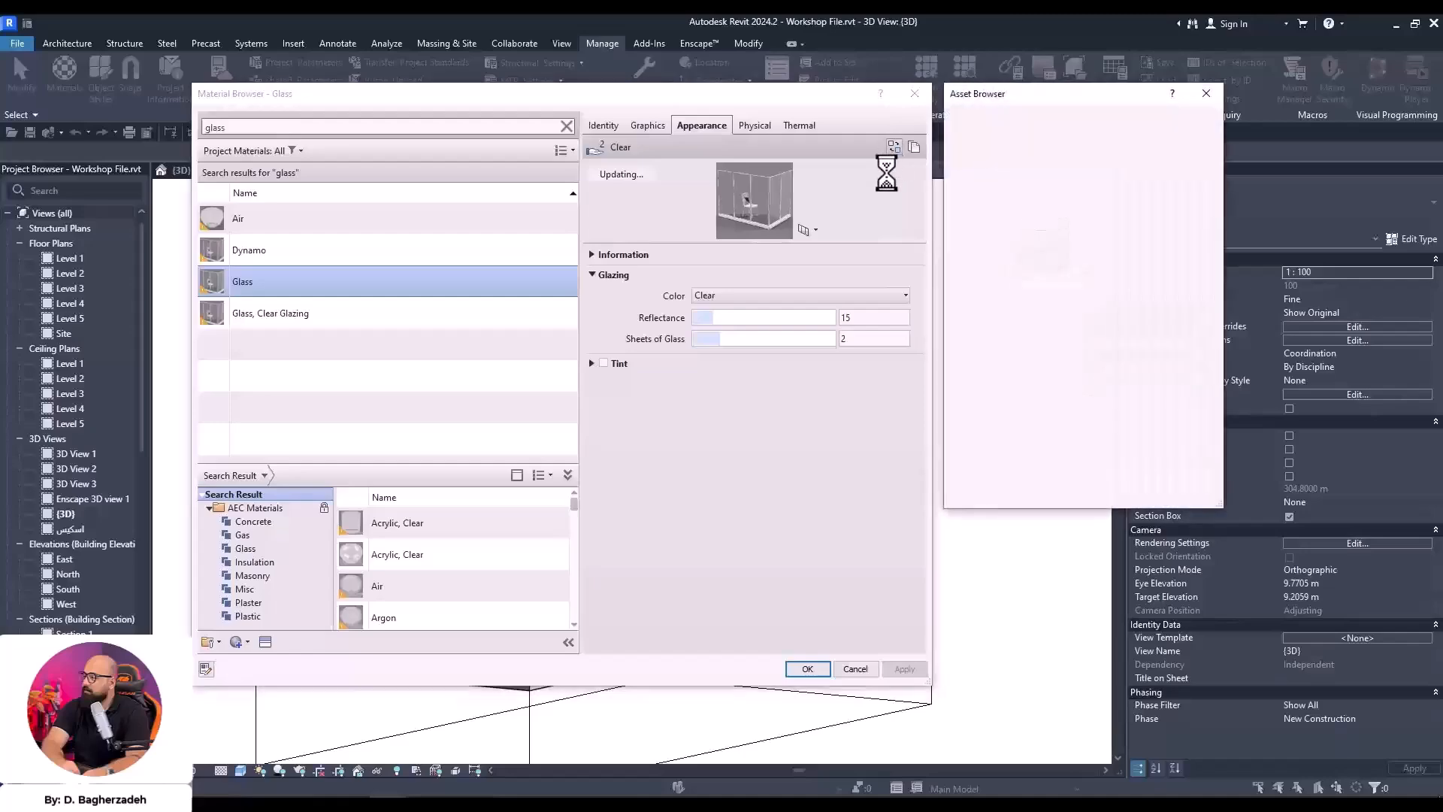
left_click_drag(1016, 96, 739, 135)
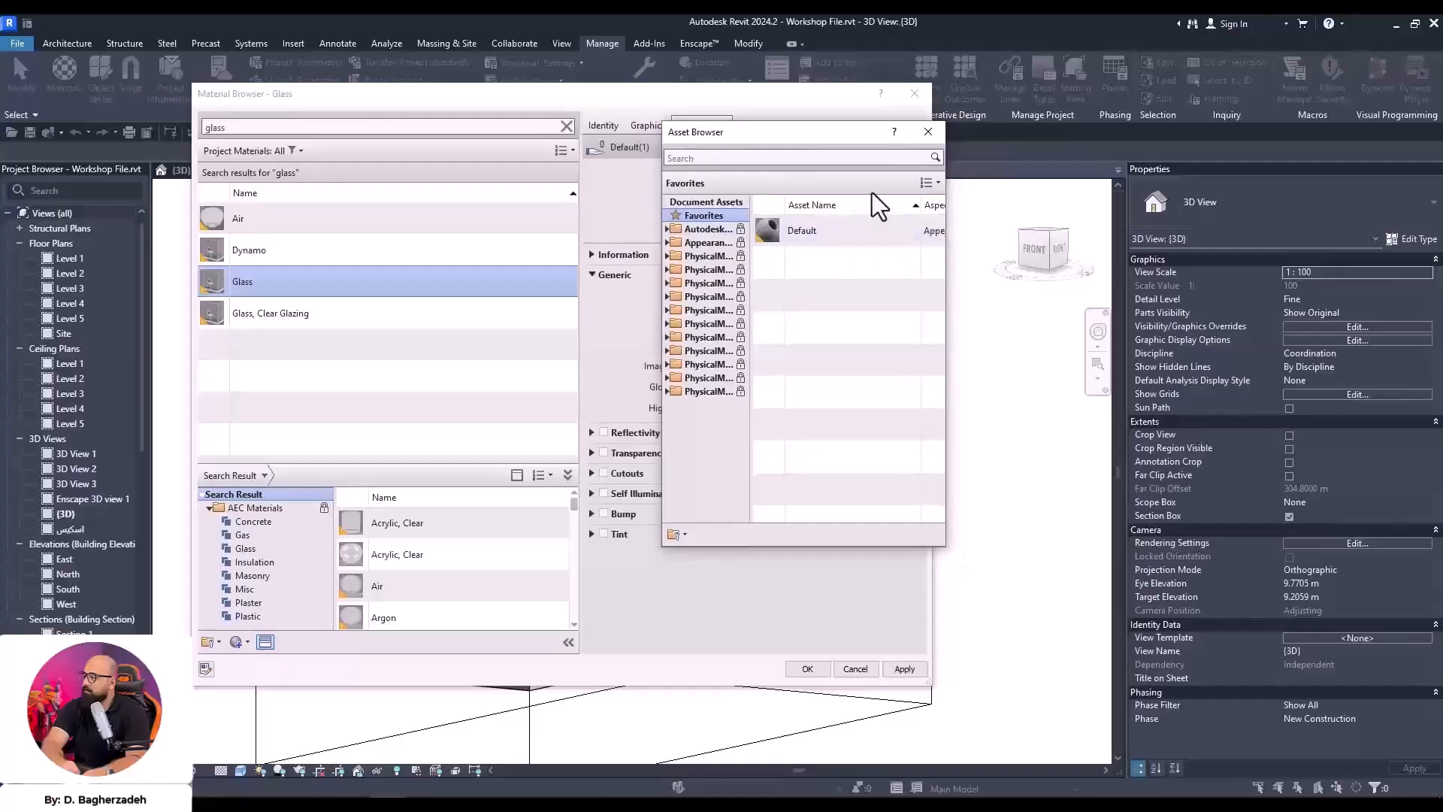
left_click(928, 132)
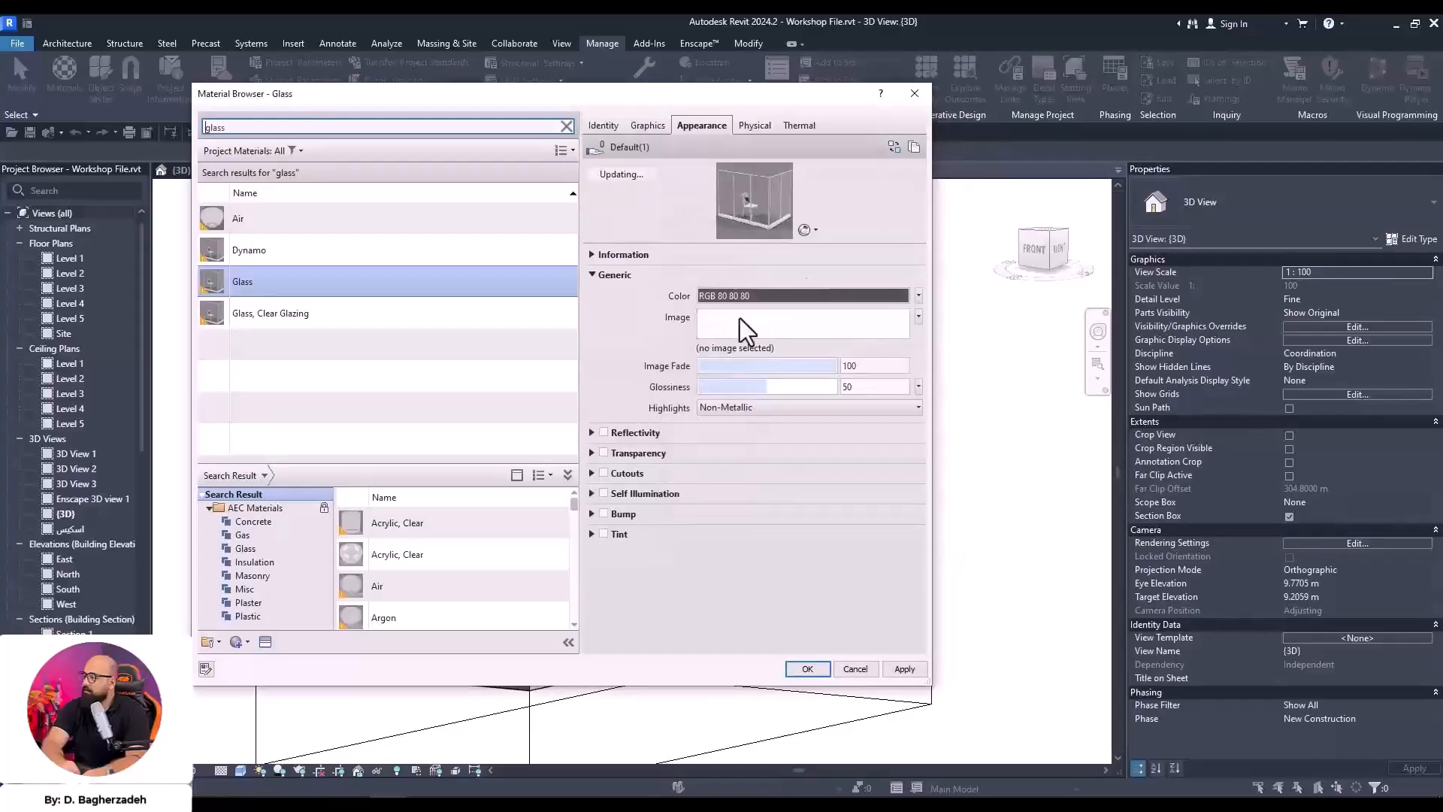
left_click(798, 669)
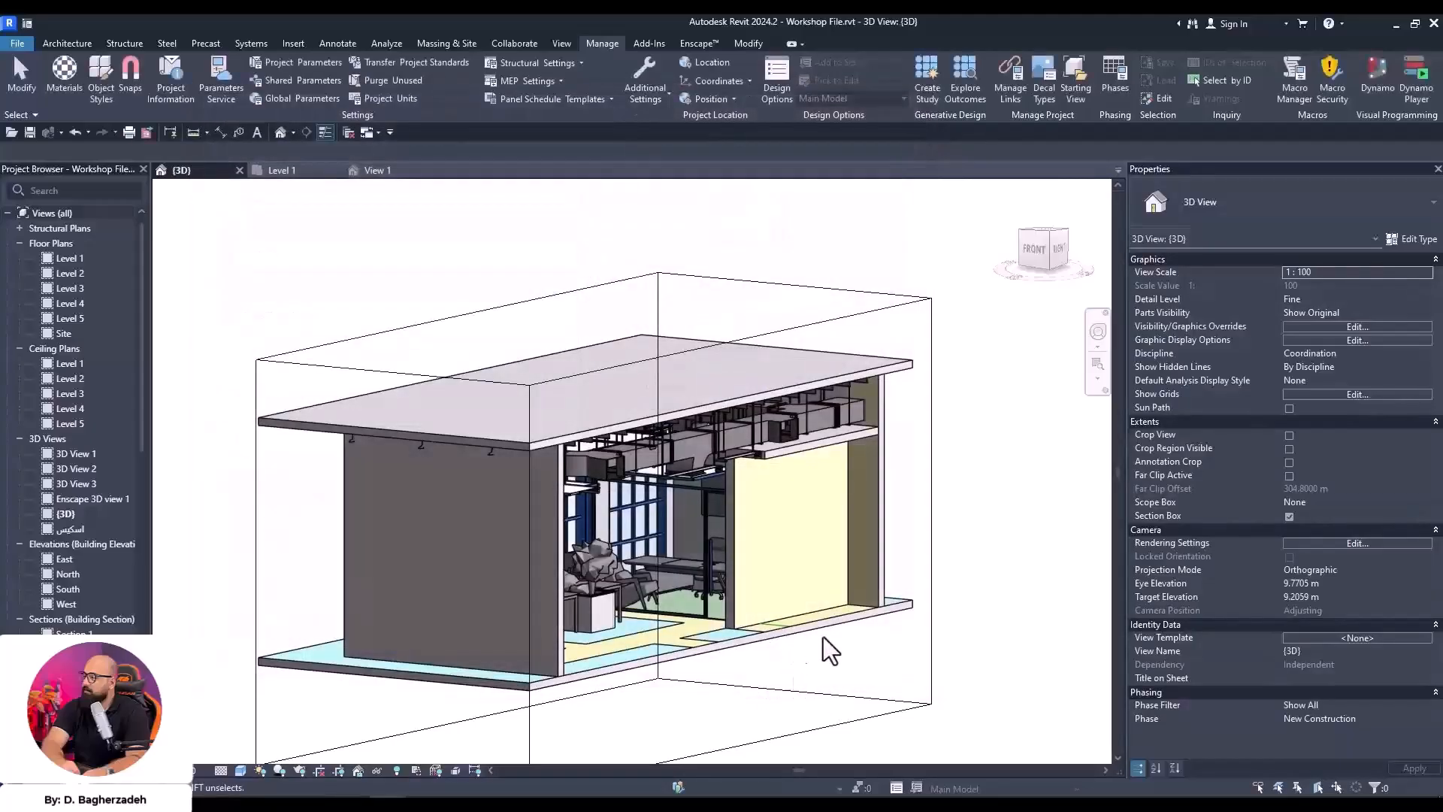
Resume Enscape live updates and switch to the render window to check the glass surfaces
left_click(698, 43)
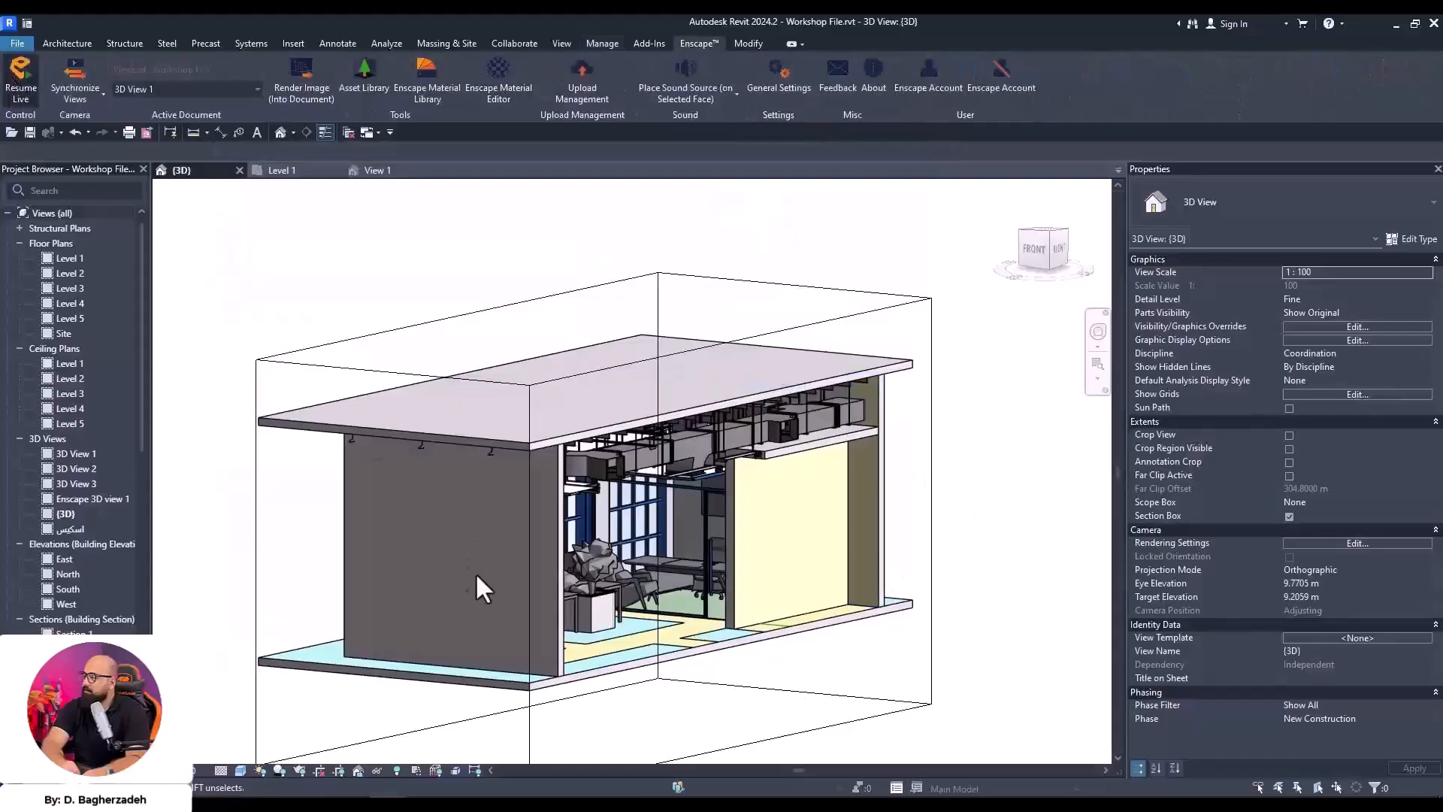
mouse_move(386, 805)
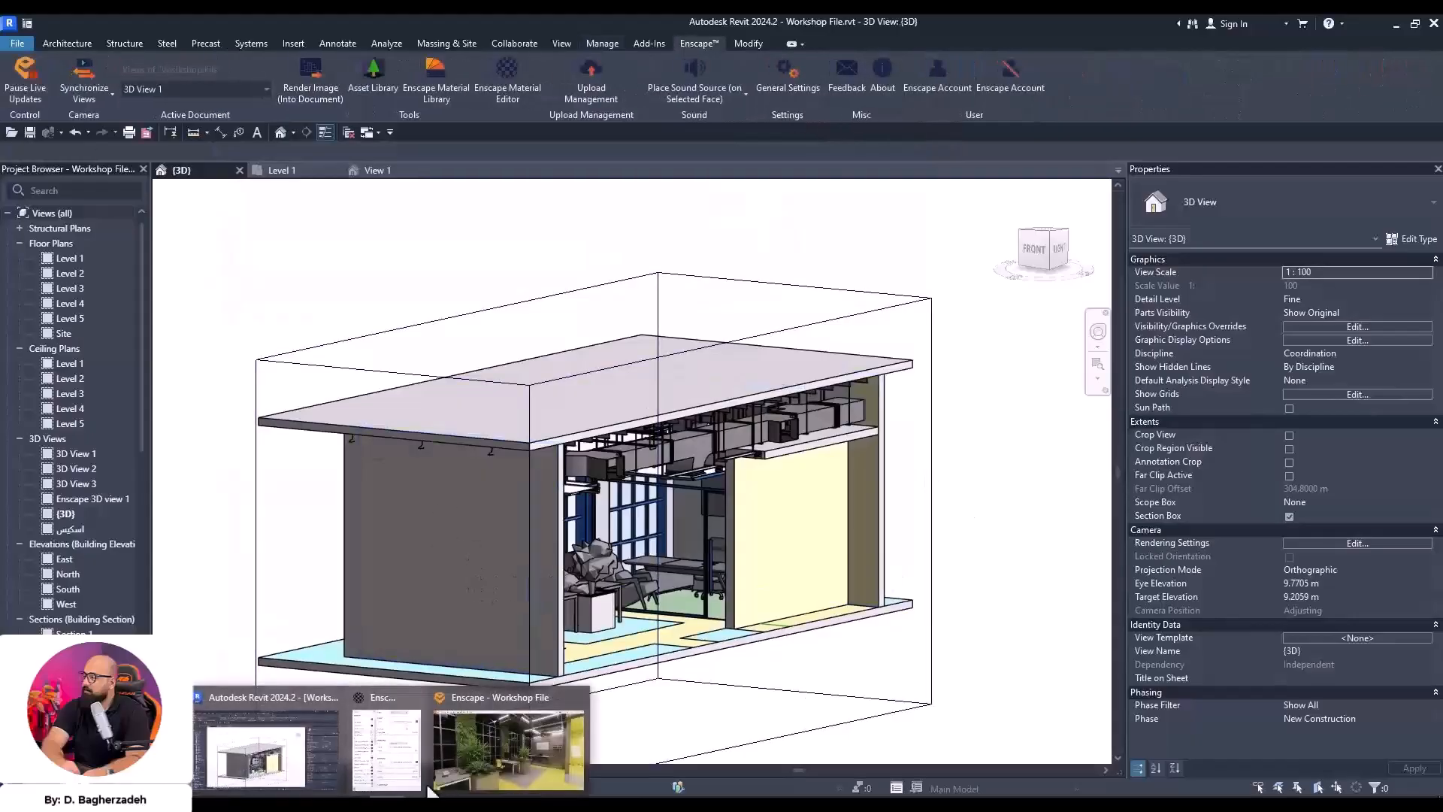
left_click(480, 742)
left_click(1075, 368)
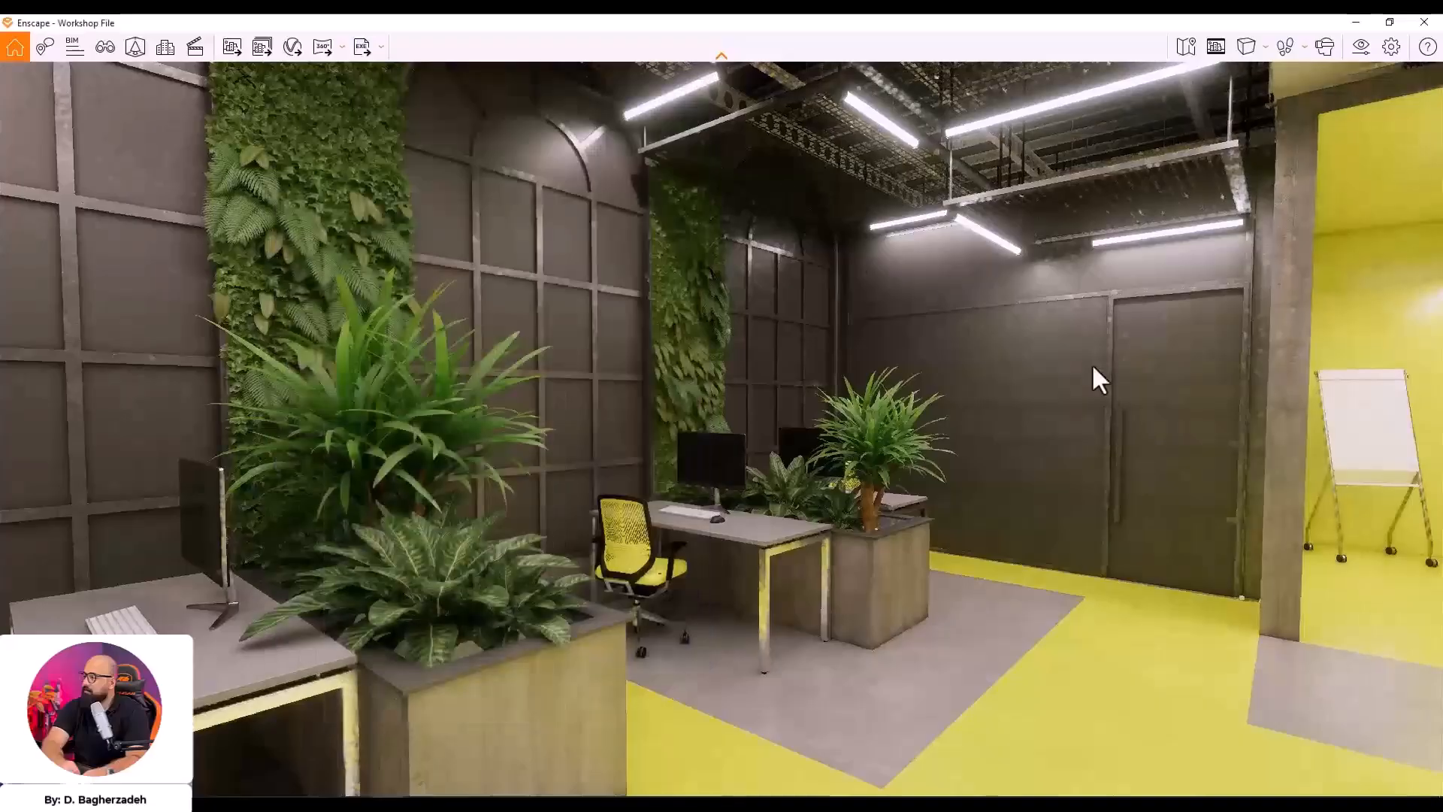
Open the Glass material in the Enscape Material Editor and set its transparency type to Transmittance
mouse_move(448, 768)
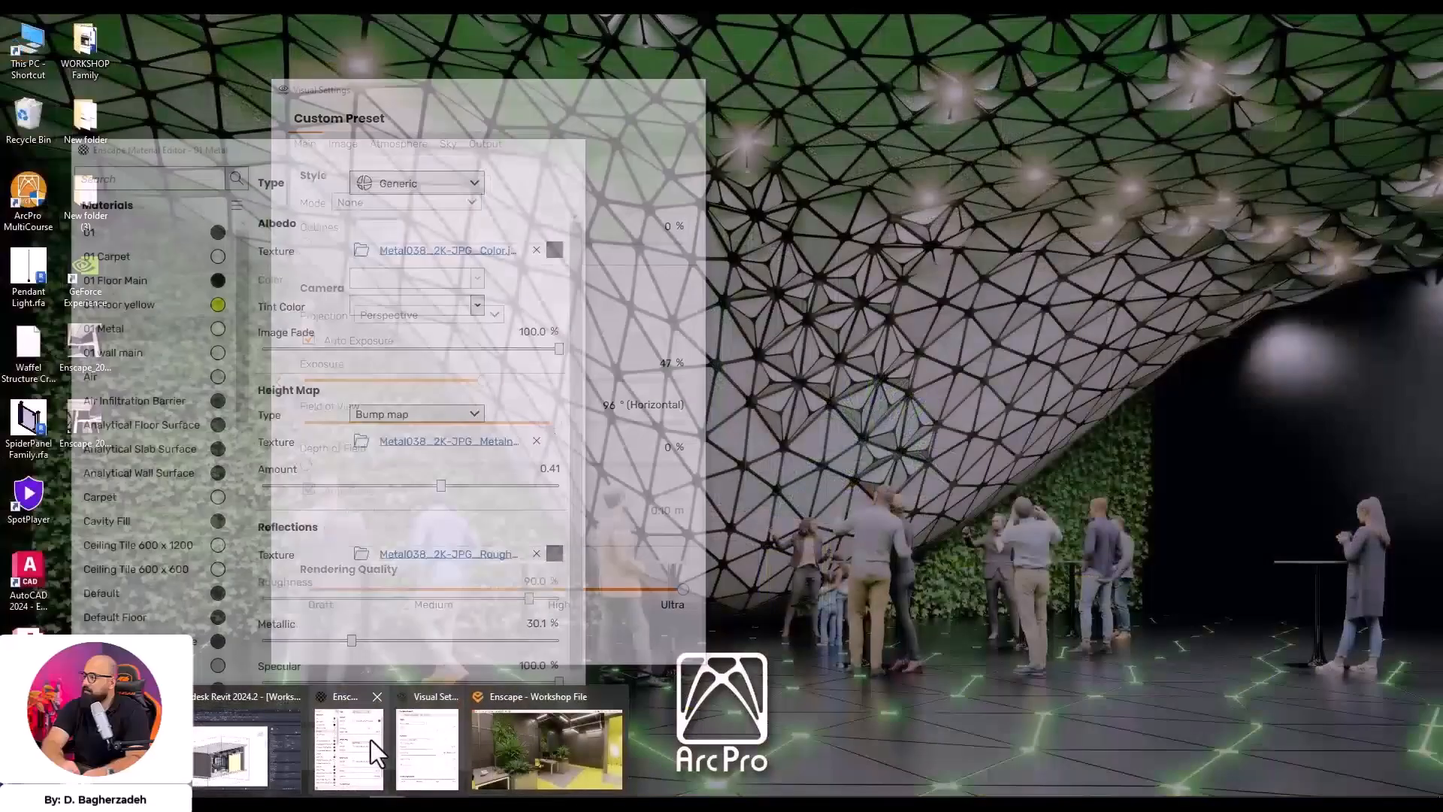
left_click(371, 740)
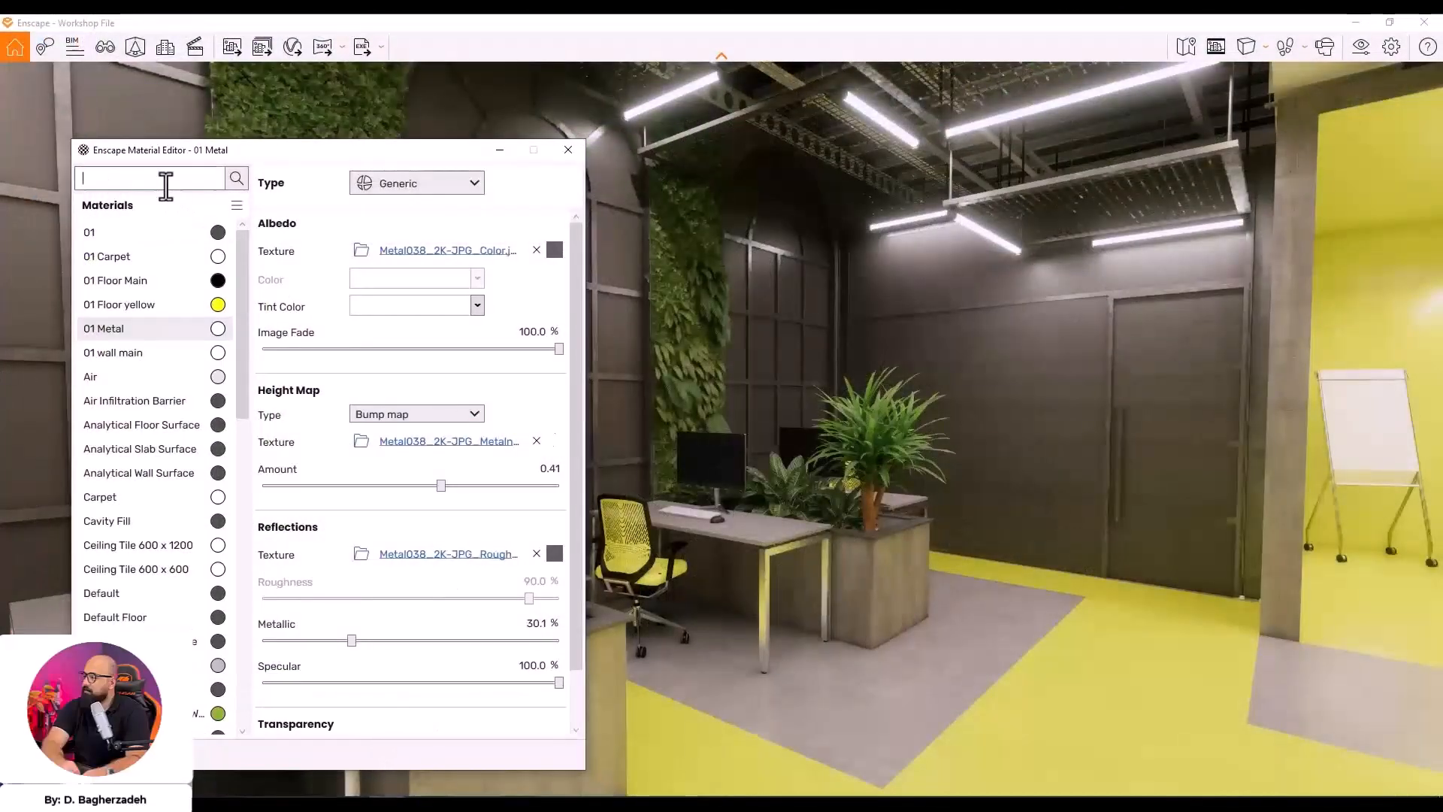
type("g")
left_click(121, 232)
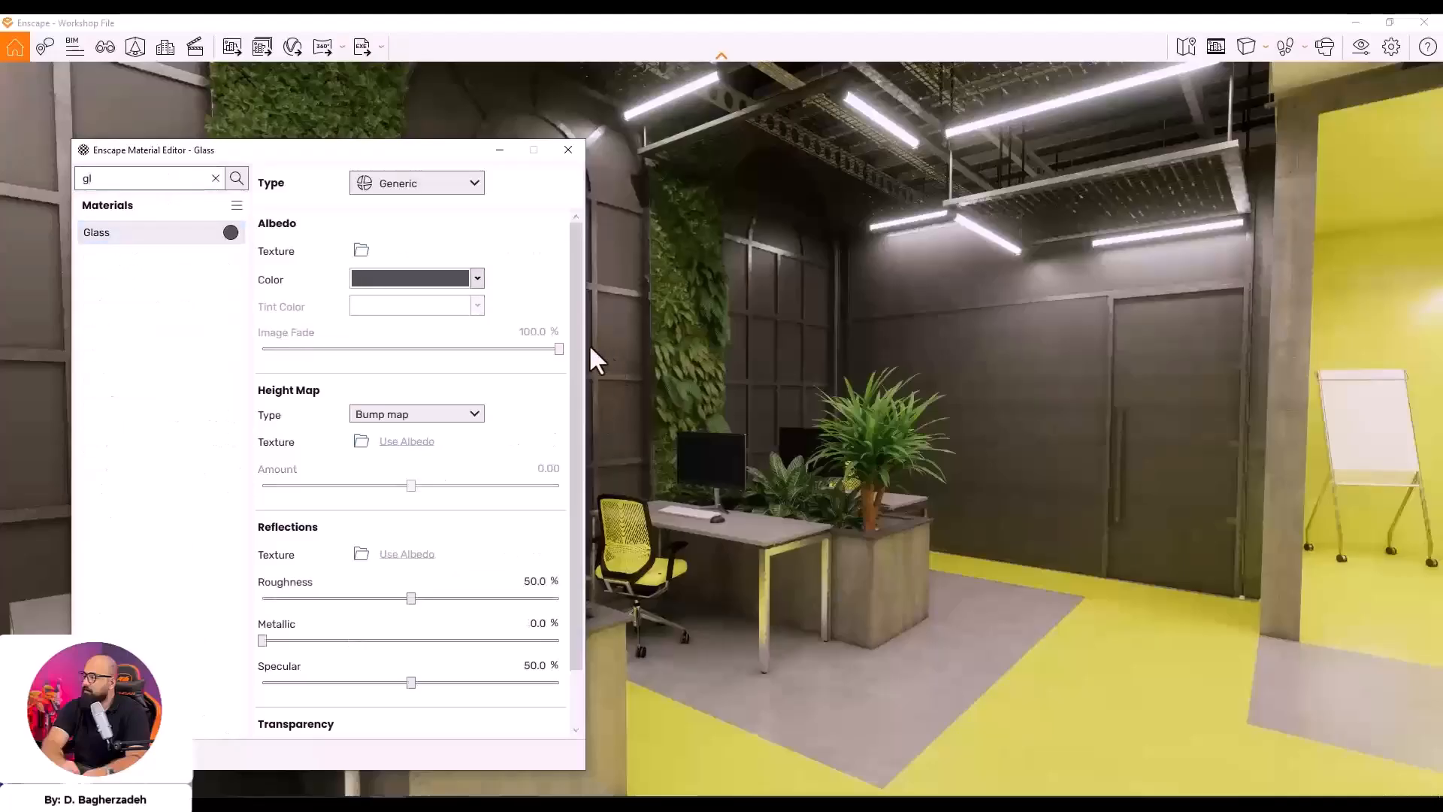
scroll(583, 555, "down", 2)
left_click(397, 686)
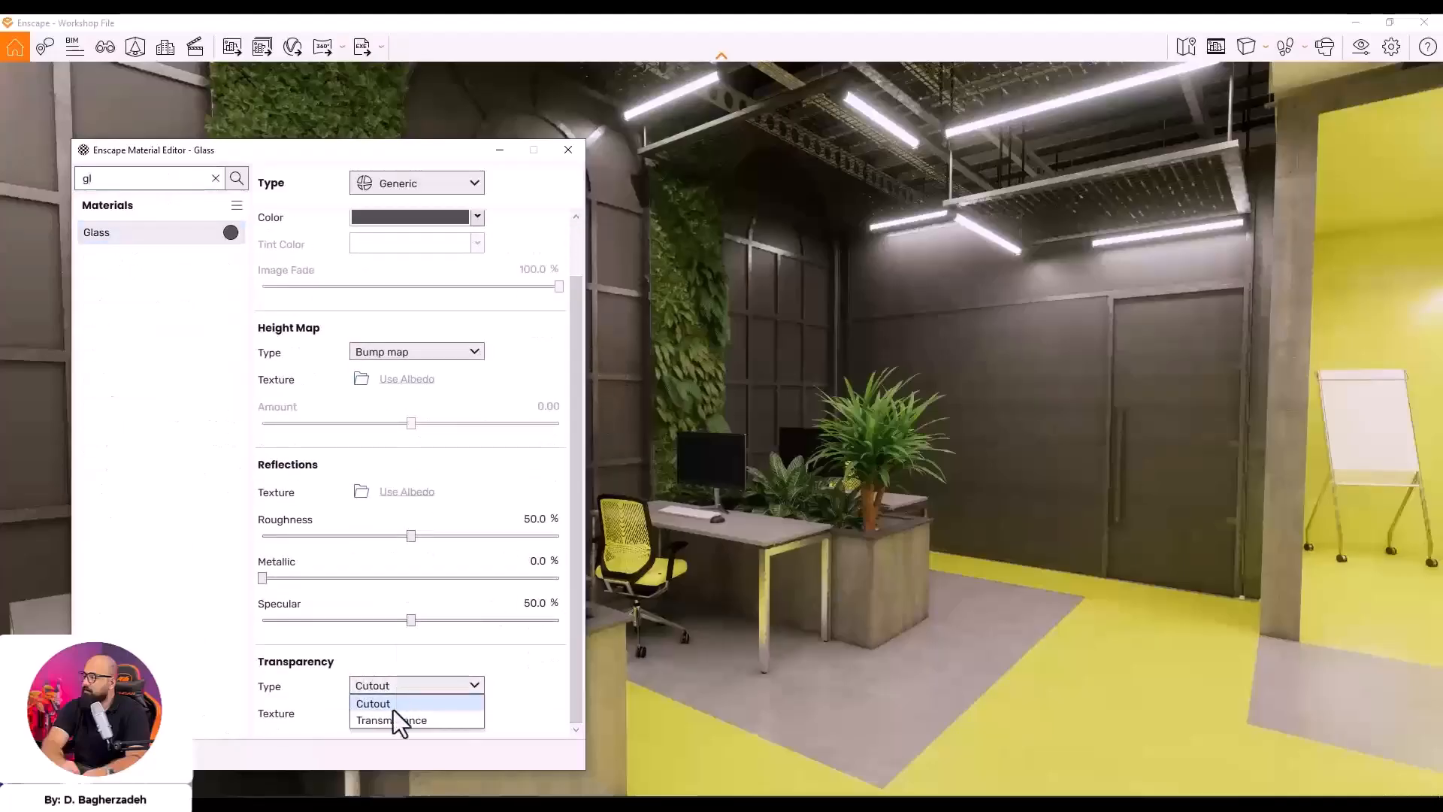
left_click(430, 726)
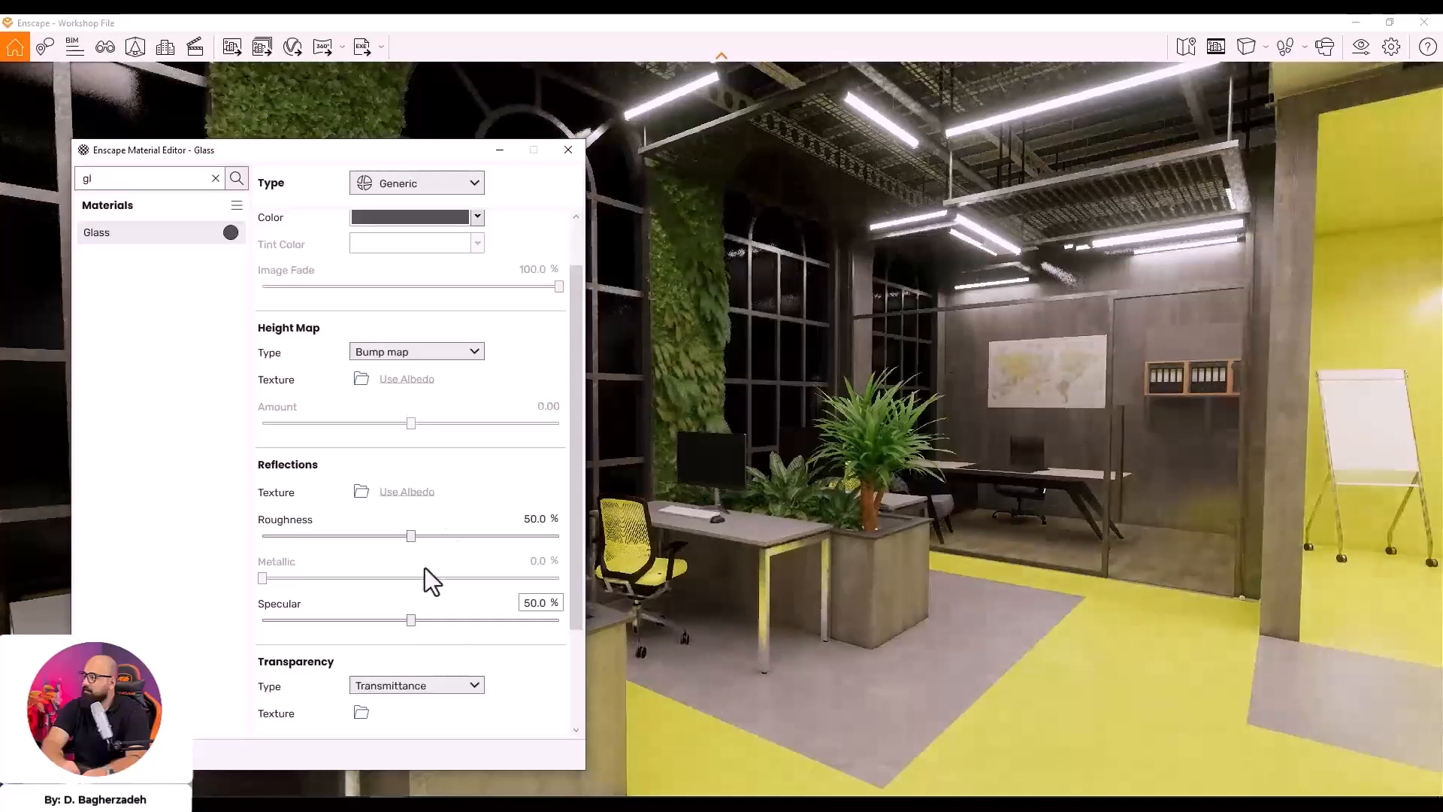
Set the Glass material's roughness to 0% and specular to 100%, and give it a grey transparency tint color
left_click_drag(412, 535, 183, 539)
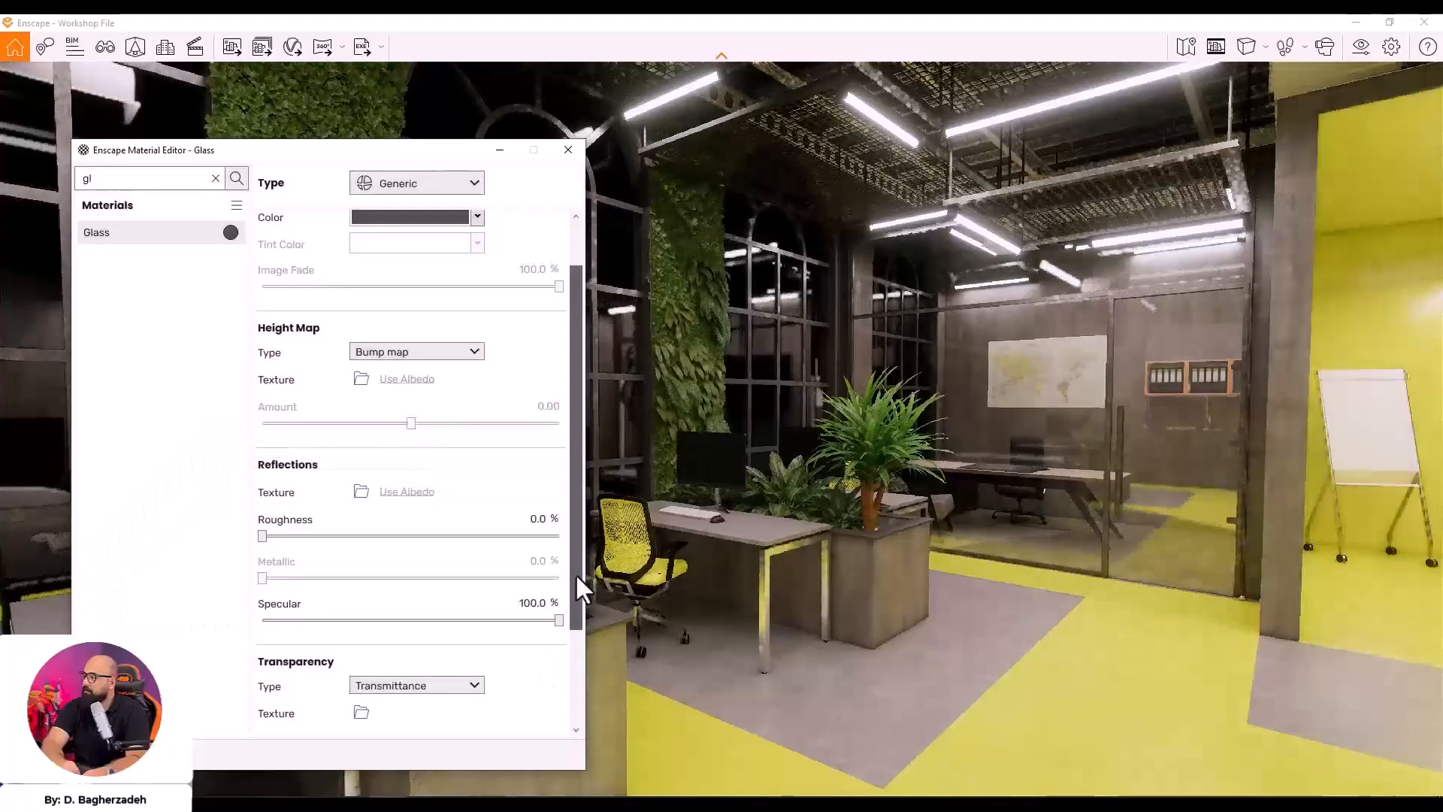
scroll(575, 573, "down", 3)
left_click(440, 715)
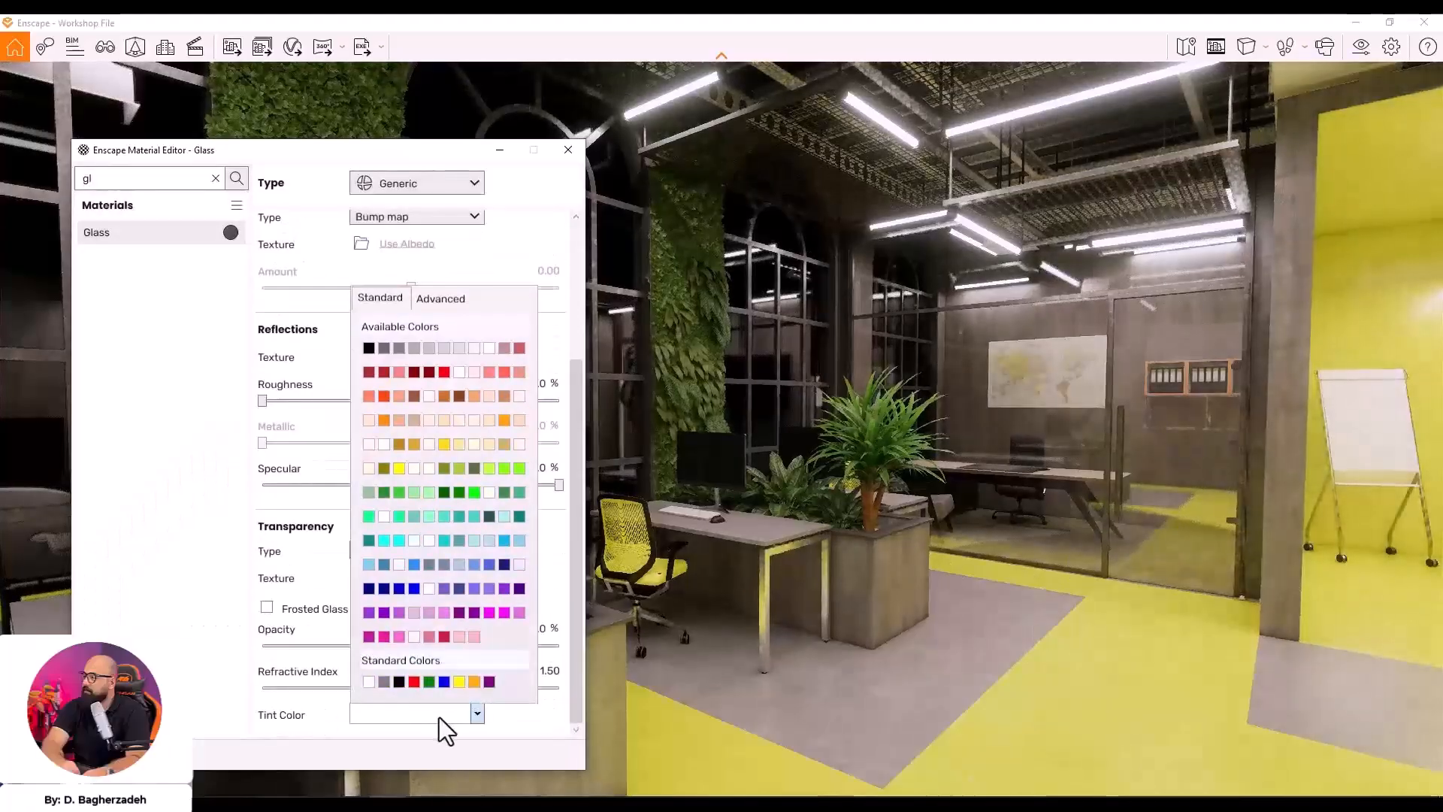
left_click(414, 348)
key("w")
left_click_drag(1057, 540, 999, 511)
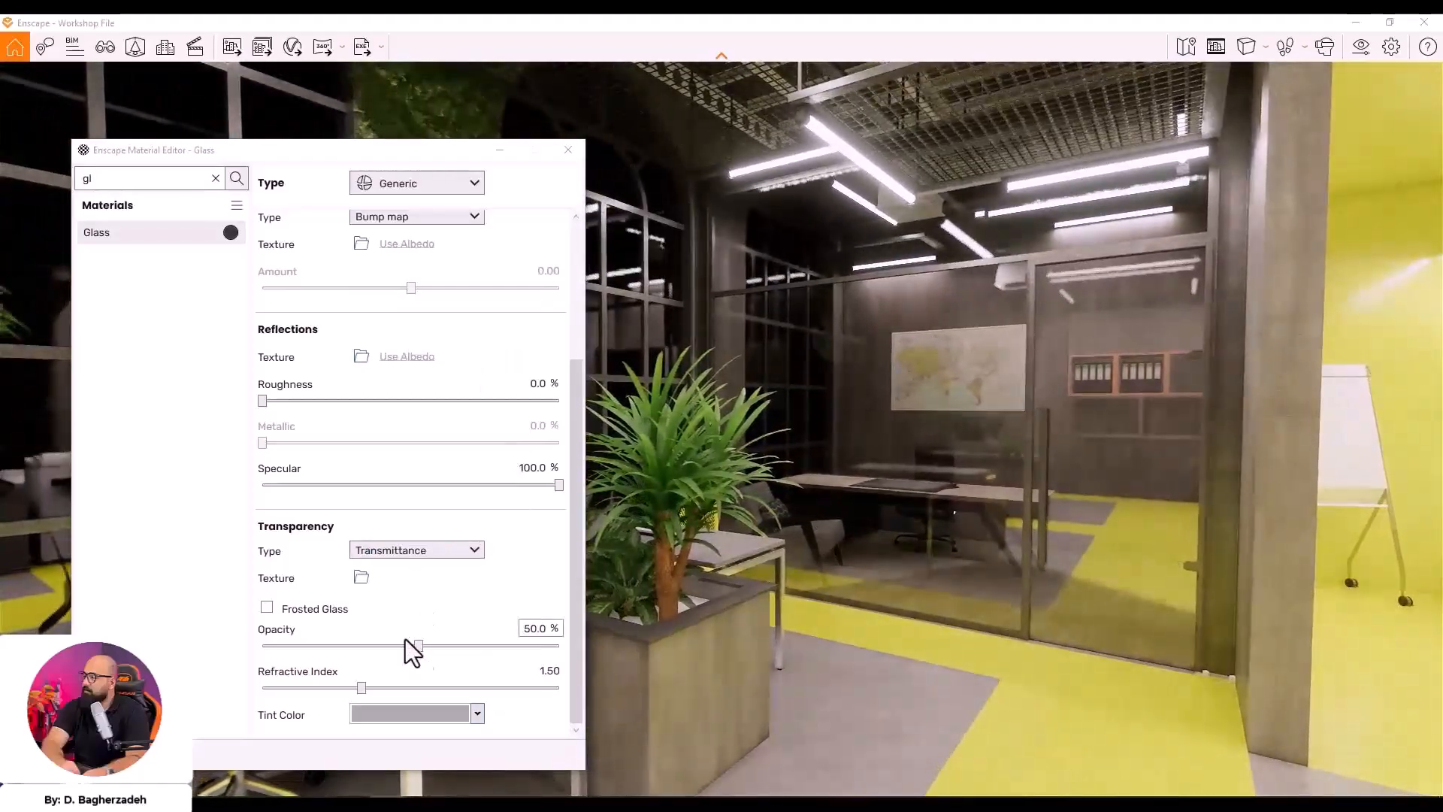
Test the Glass opacity at 95% and 0%, set the refractive index to 2.21 and readjust the opacity
left_click_drag(418, 648, 705, 648)
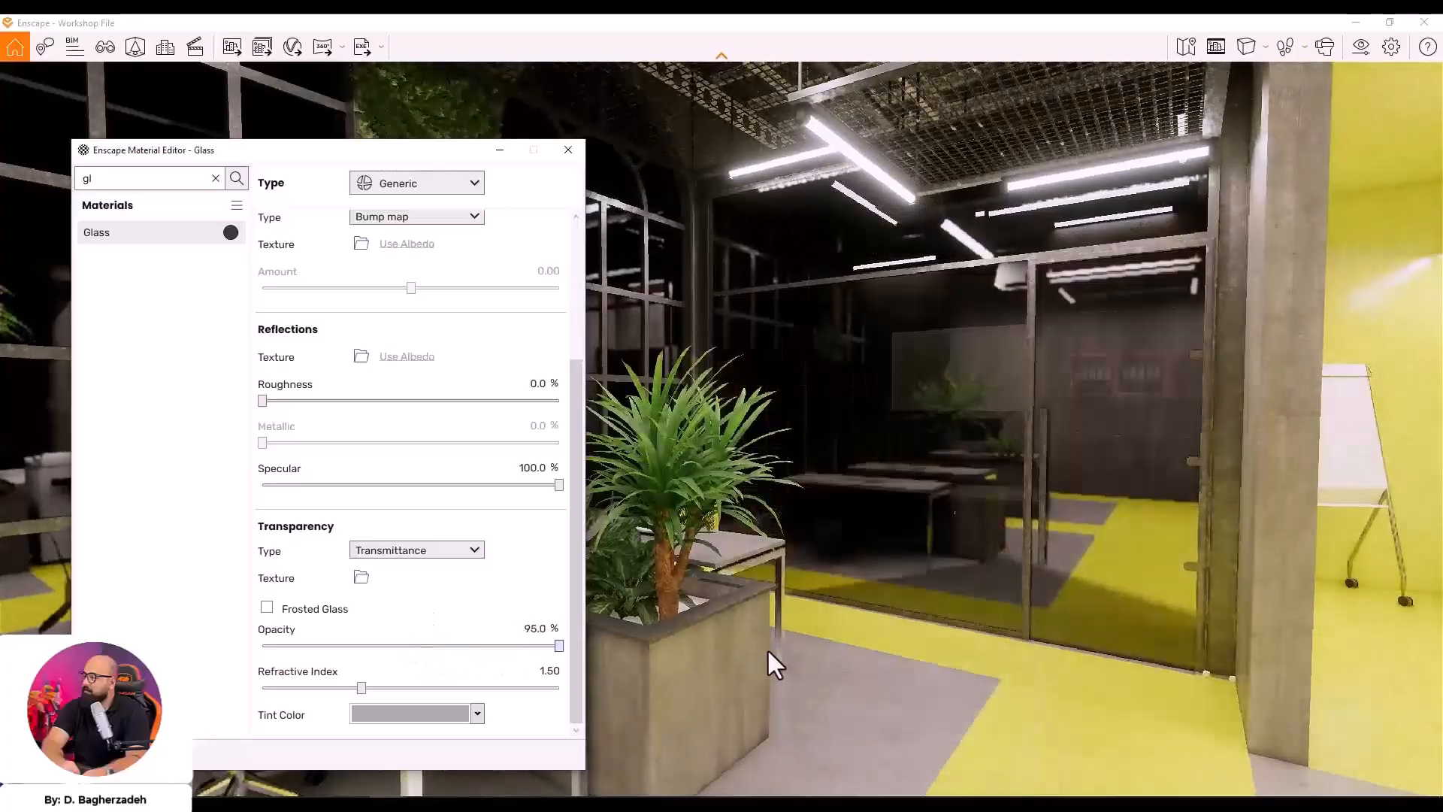
left_click_drag(767, 648, 18, 632)
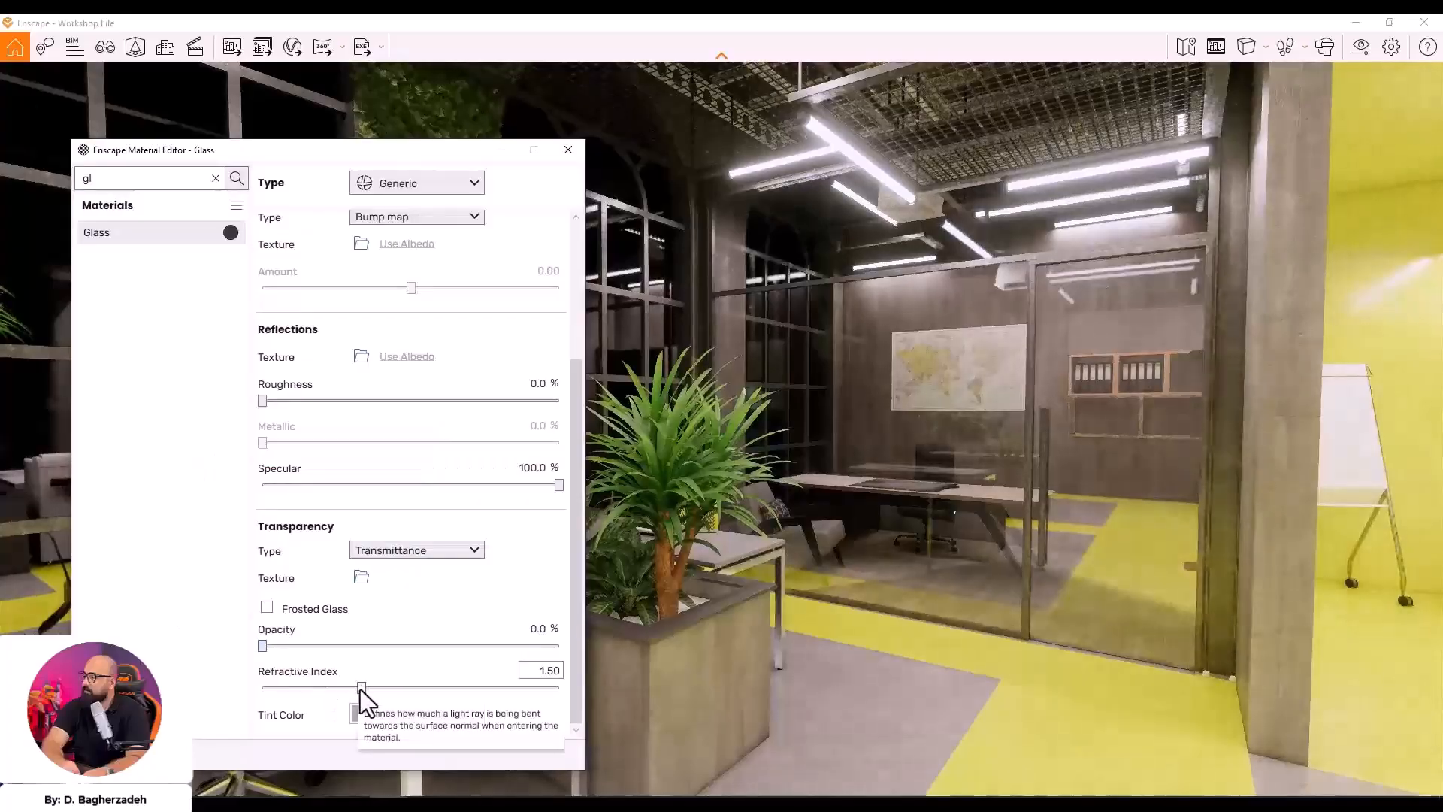
left_click_drag(360, 688, 483, 687)
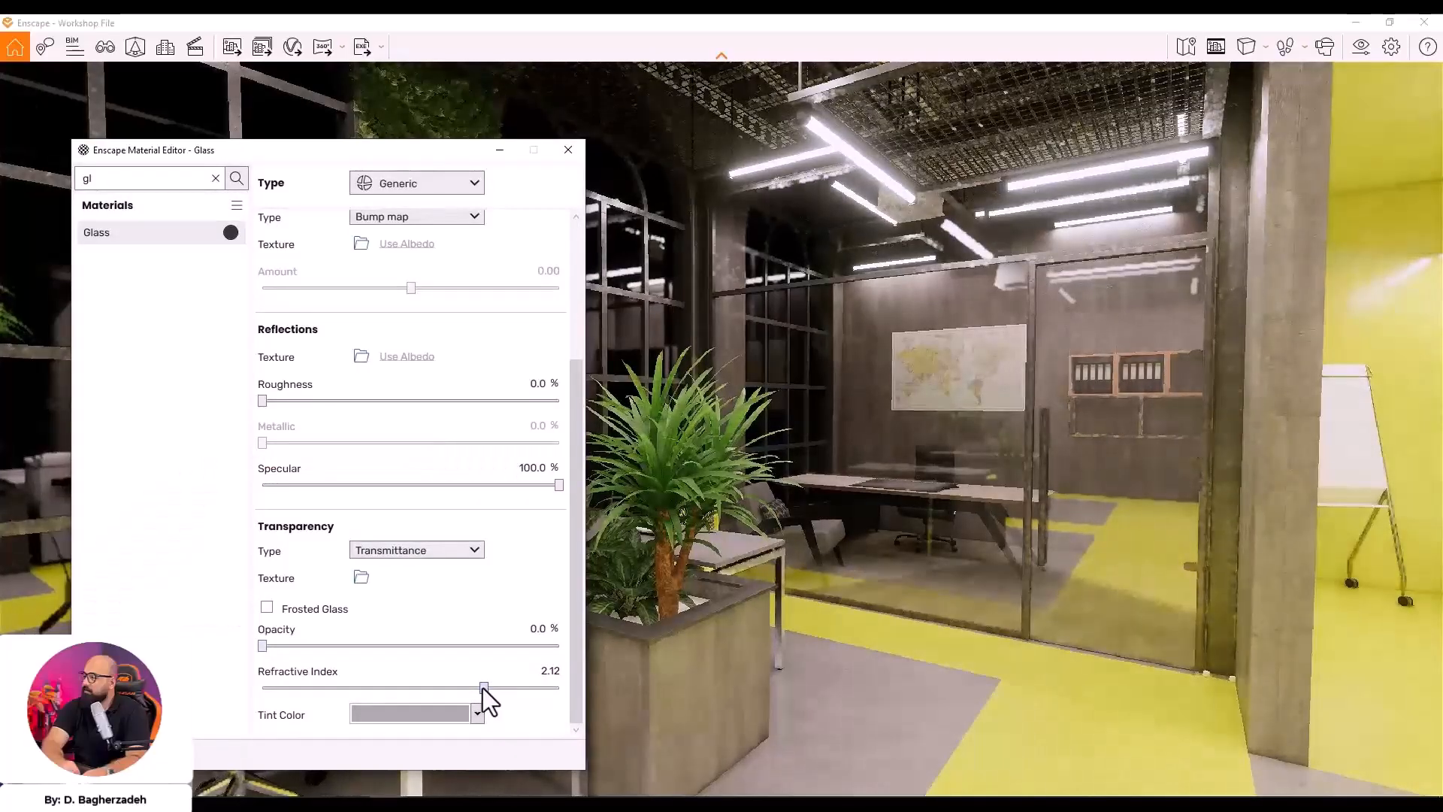
left_click_drag(343, 689, 429, 690)
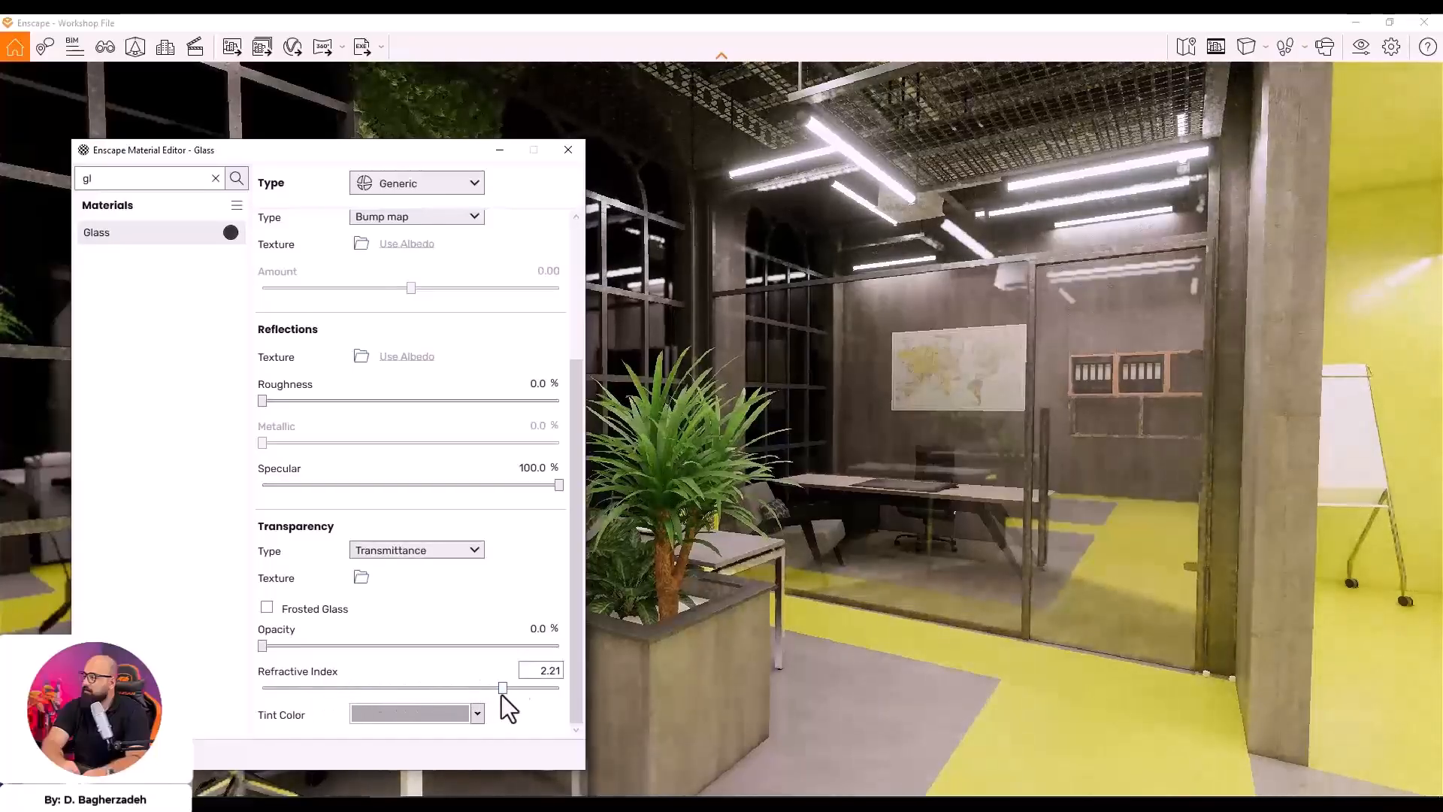
left_click_drag(262, 646, 347, 645)
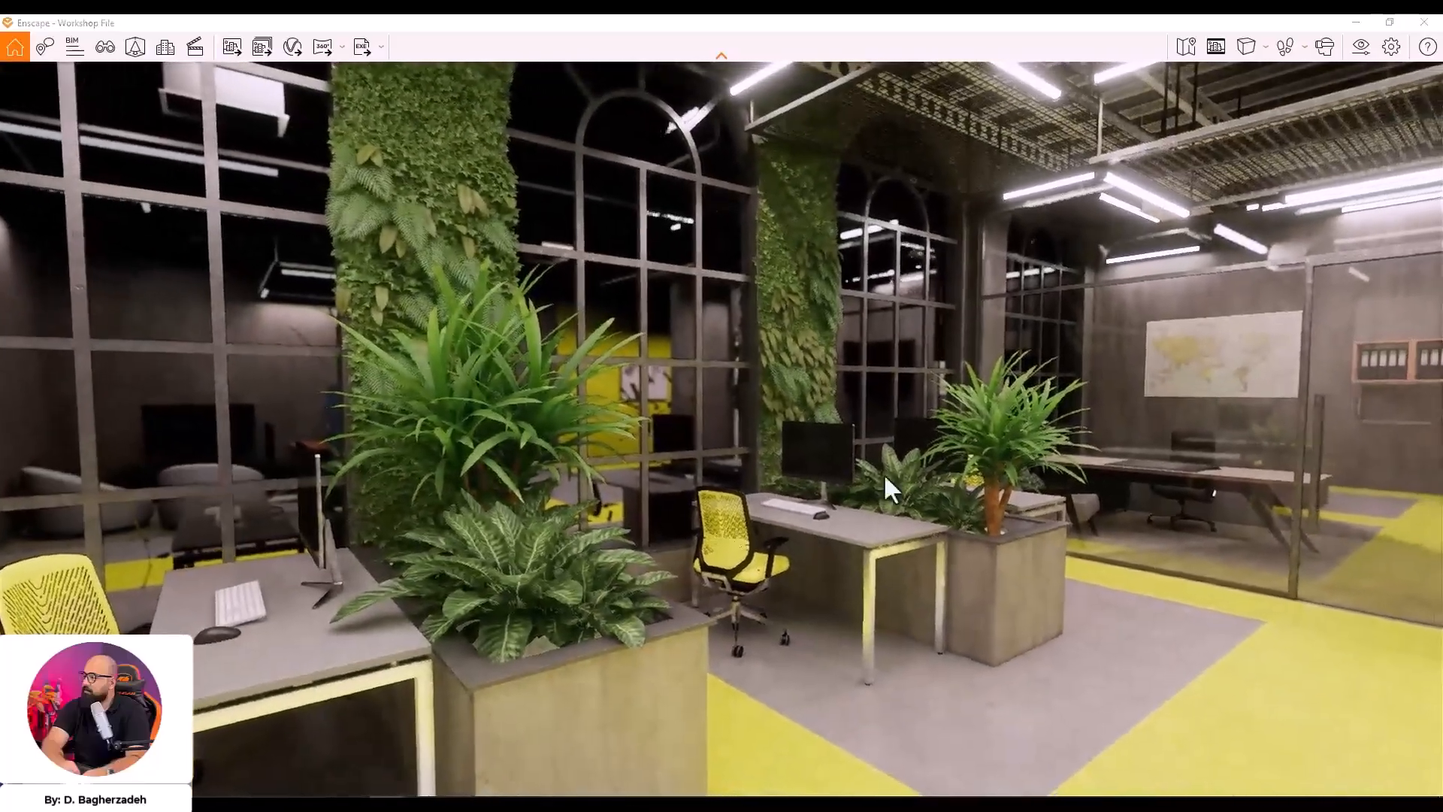
Shift the render's time of day to a dusk sky and turn the camera across the office
right_click_drag(883, 472, 998, 472, "shift")
right_click_drag(601, 432, 756, 423)
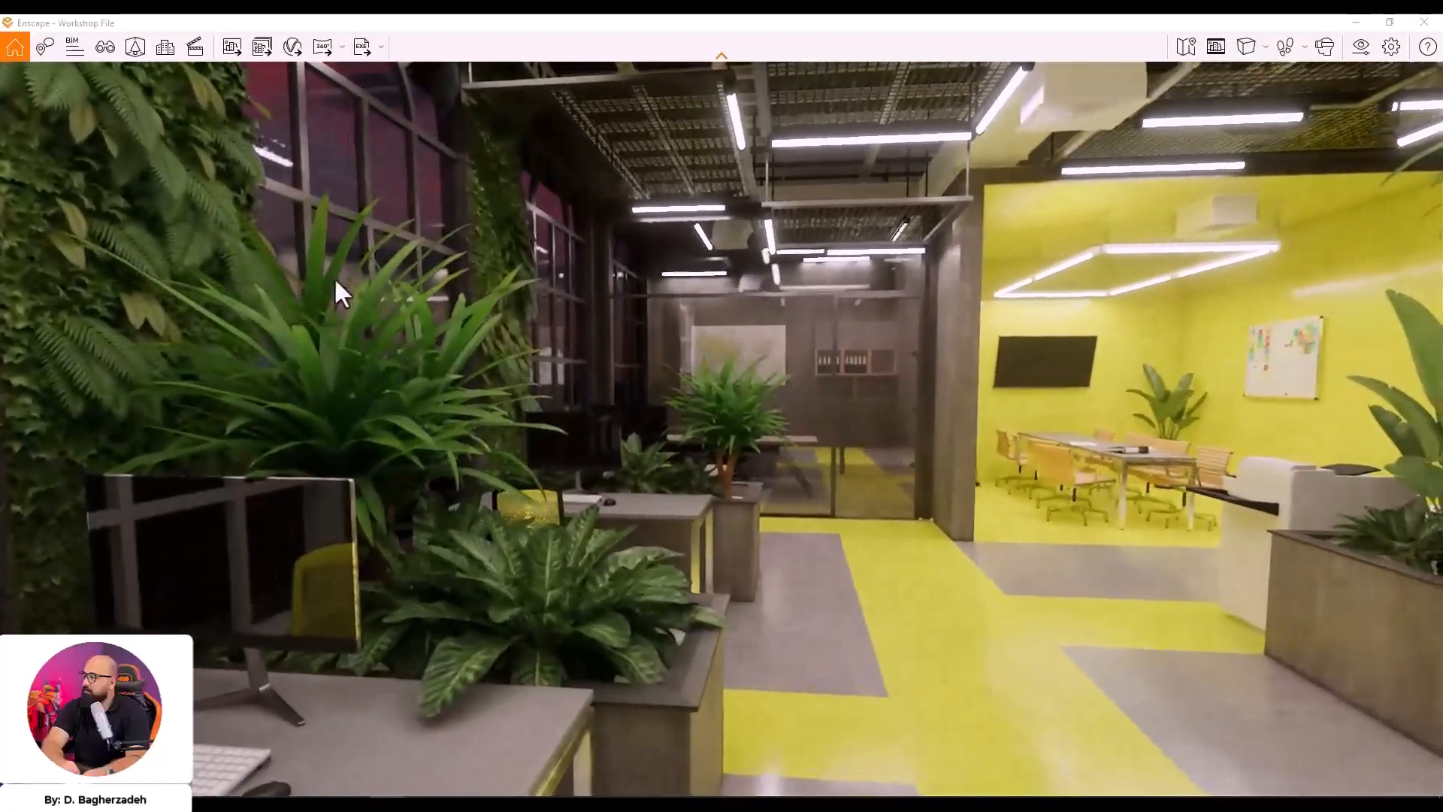
left_click_drag(722, 429, 902, 428)
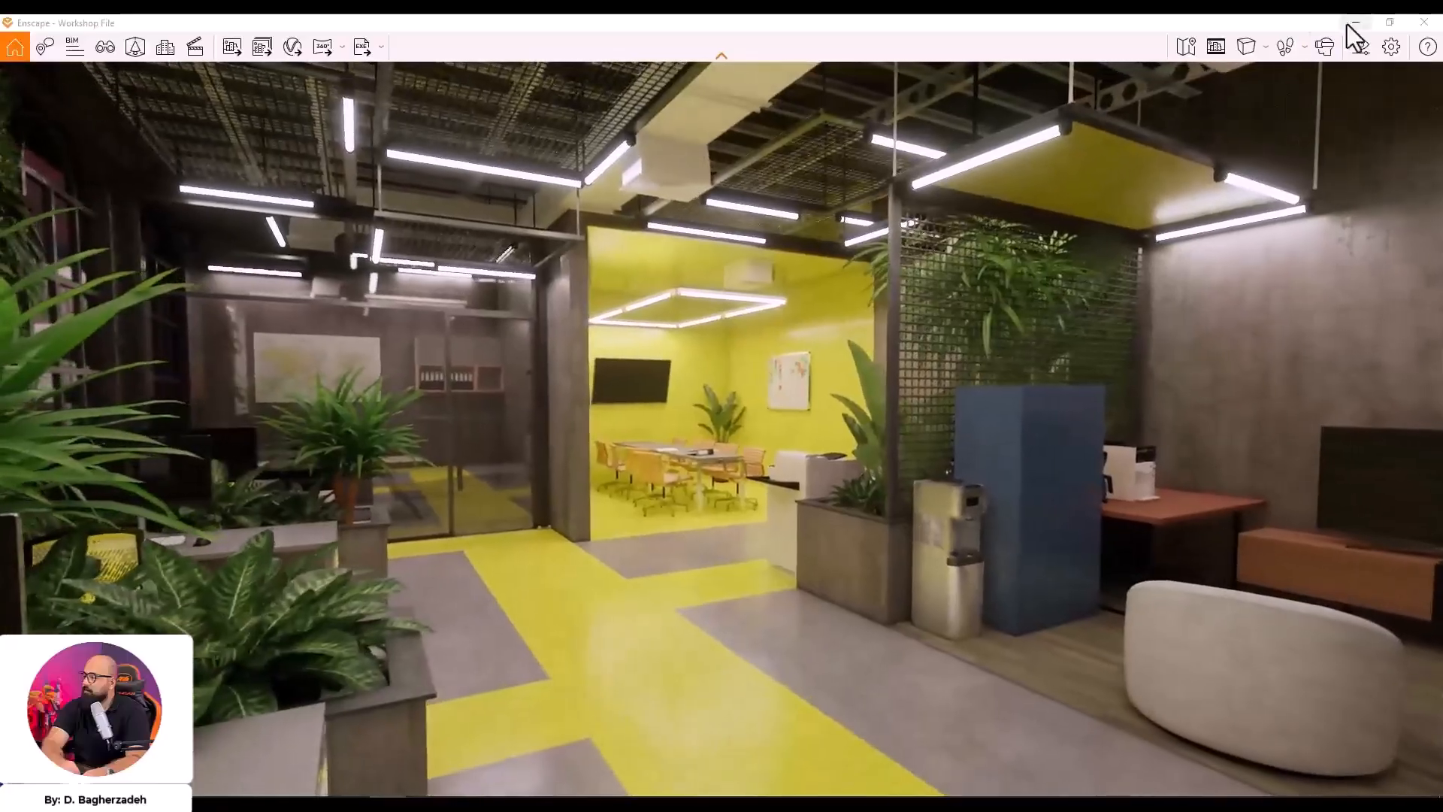
Look over the arched windows, desks, ceiling ducts and lighting, and the lounge corner in the dusk render
left_click(1358, 46)
left_click_drag(484, 387, 466, 386)
left_click(687, 89)
left_click_drag(814, 410, 652, 396)
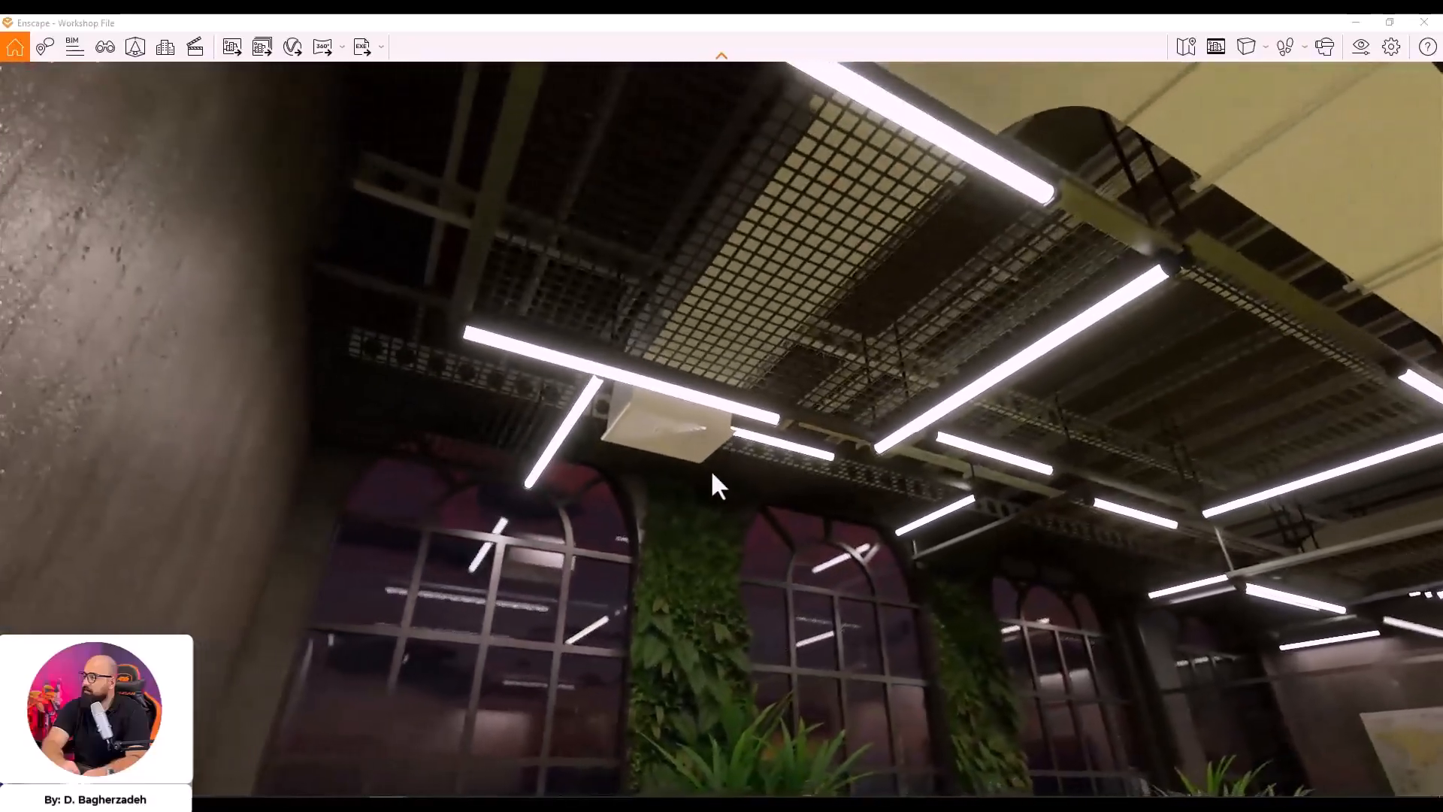
left_click_drag(890, 493, 782, 505)
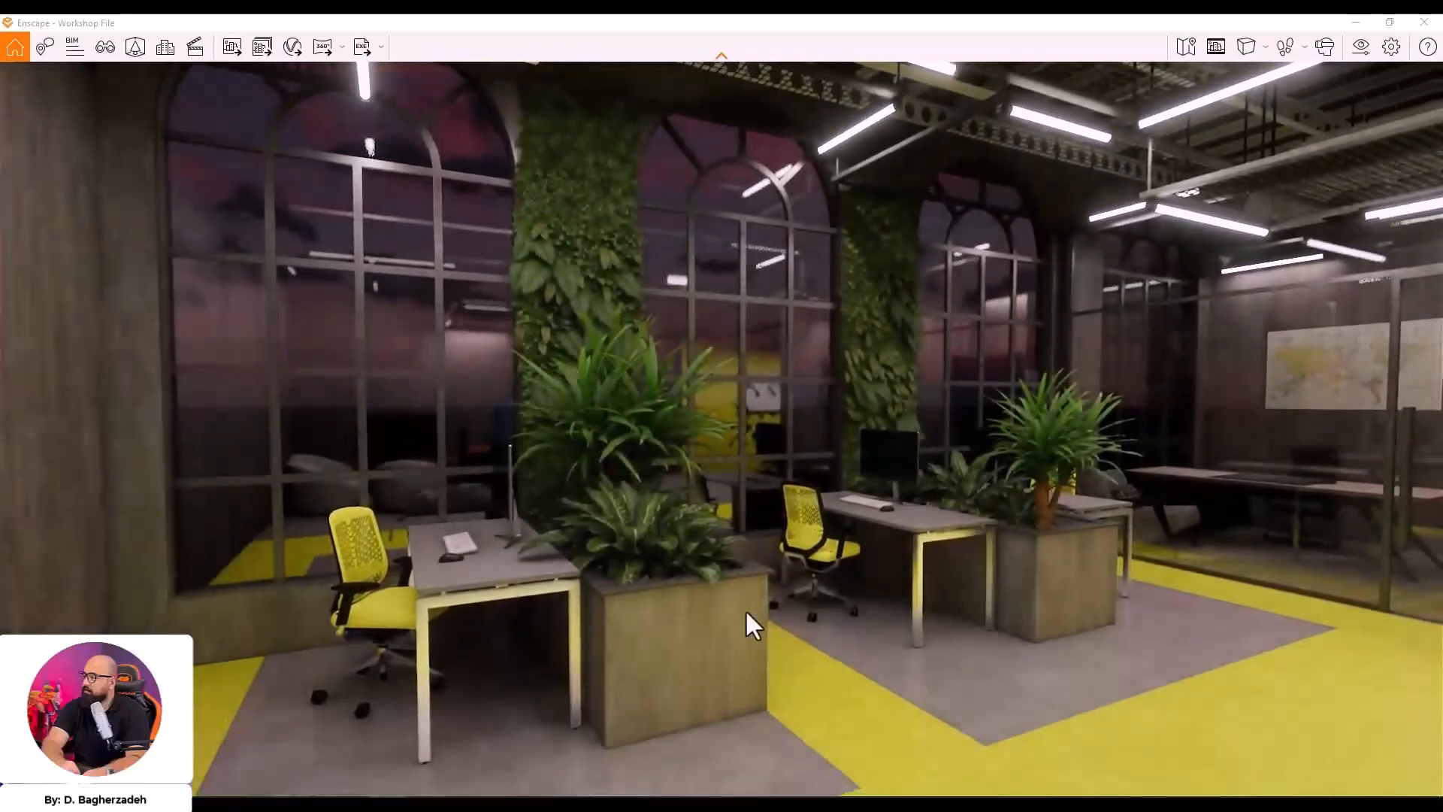
key("a")
left_click_drag(638, 544, 605, 661)
left_click_drag(765, 381, 796, 411)
left_click_drag(784, 585, 927, 490)
left_click_drag(1059, 283, 1117, 229)
left_click_drag(908, 411, 935, 434)
scroll(935, 434, "down", 3)
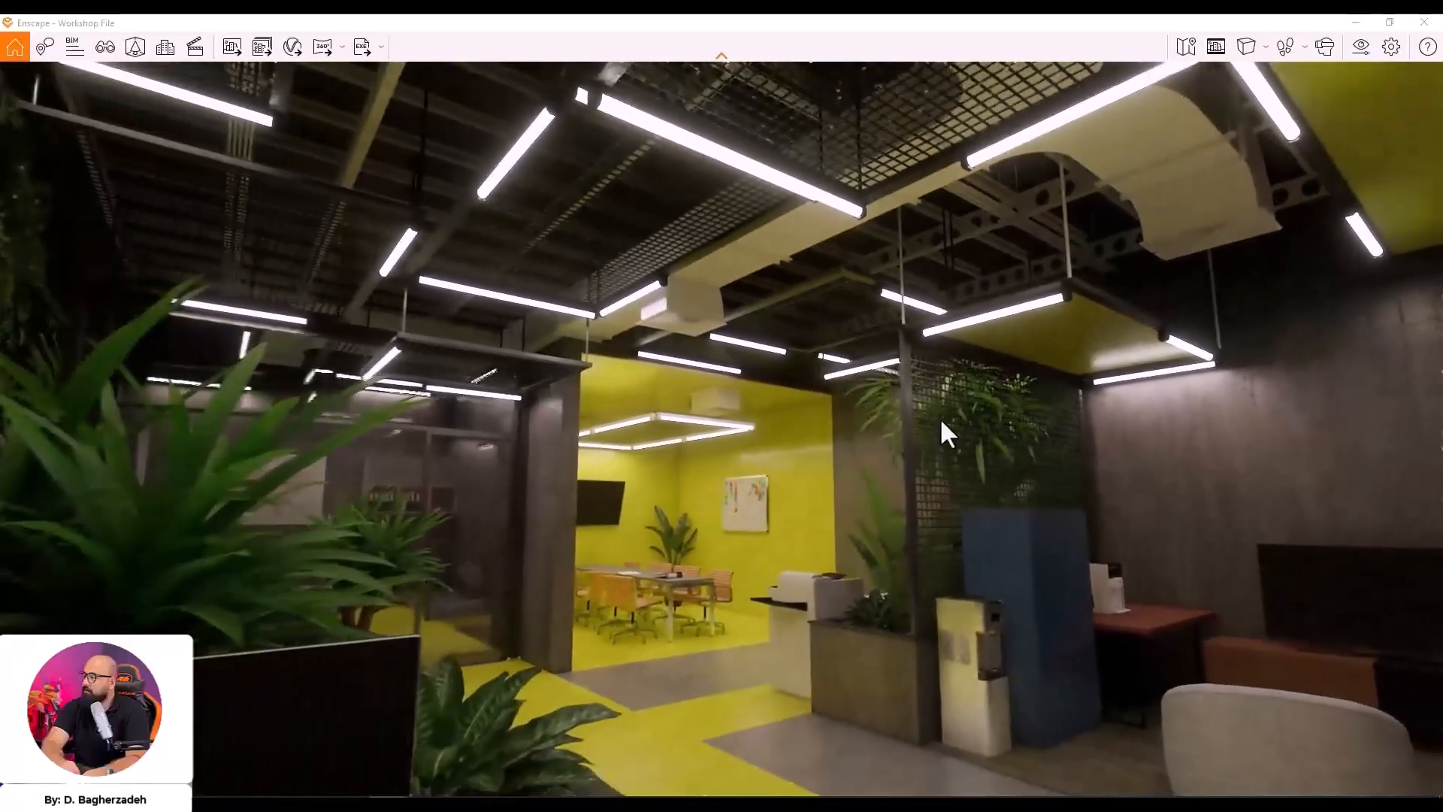
left_click_drag(736, 352, 834, 312)
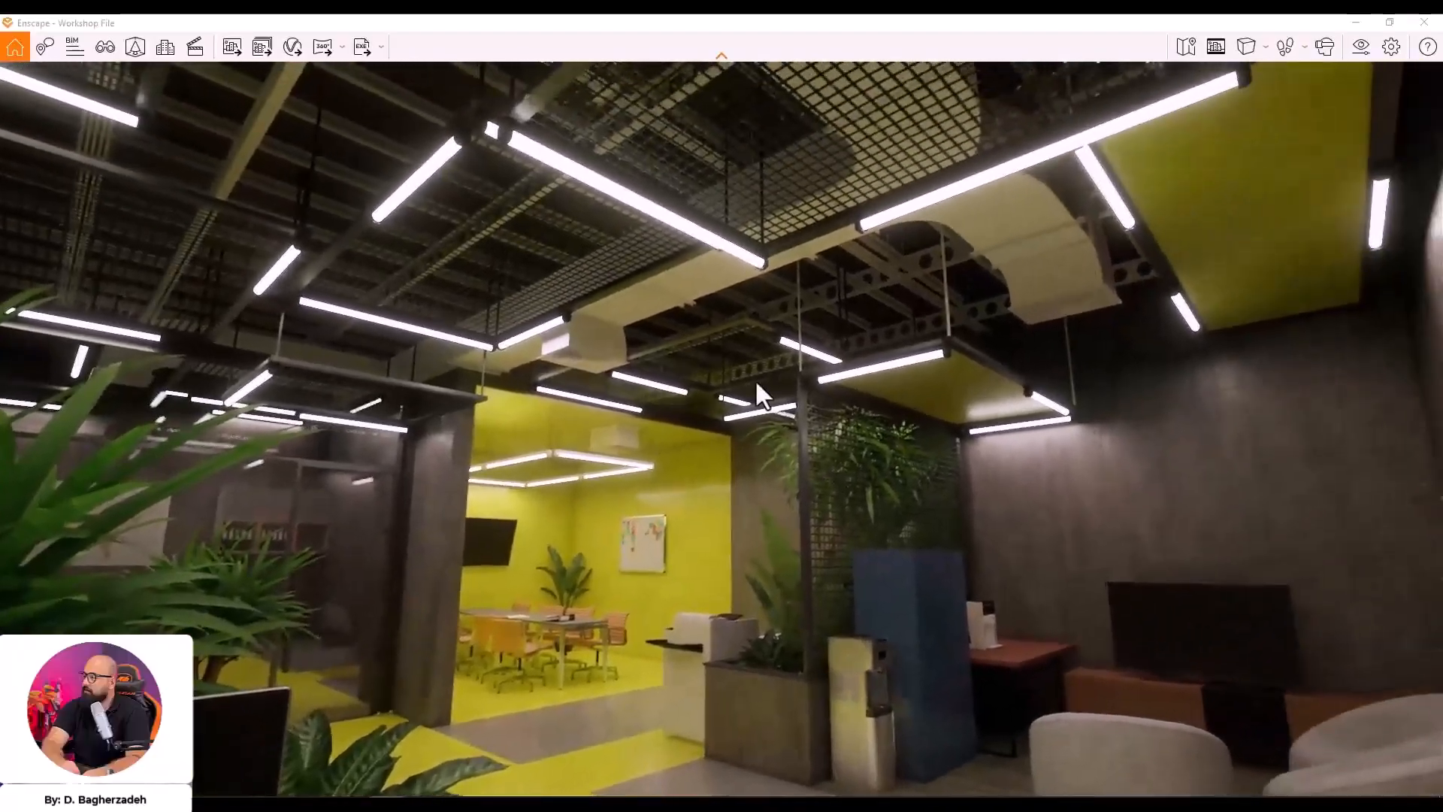
scroll(1008, 335, "up", 2)
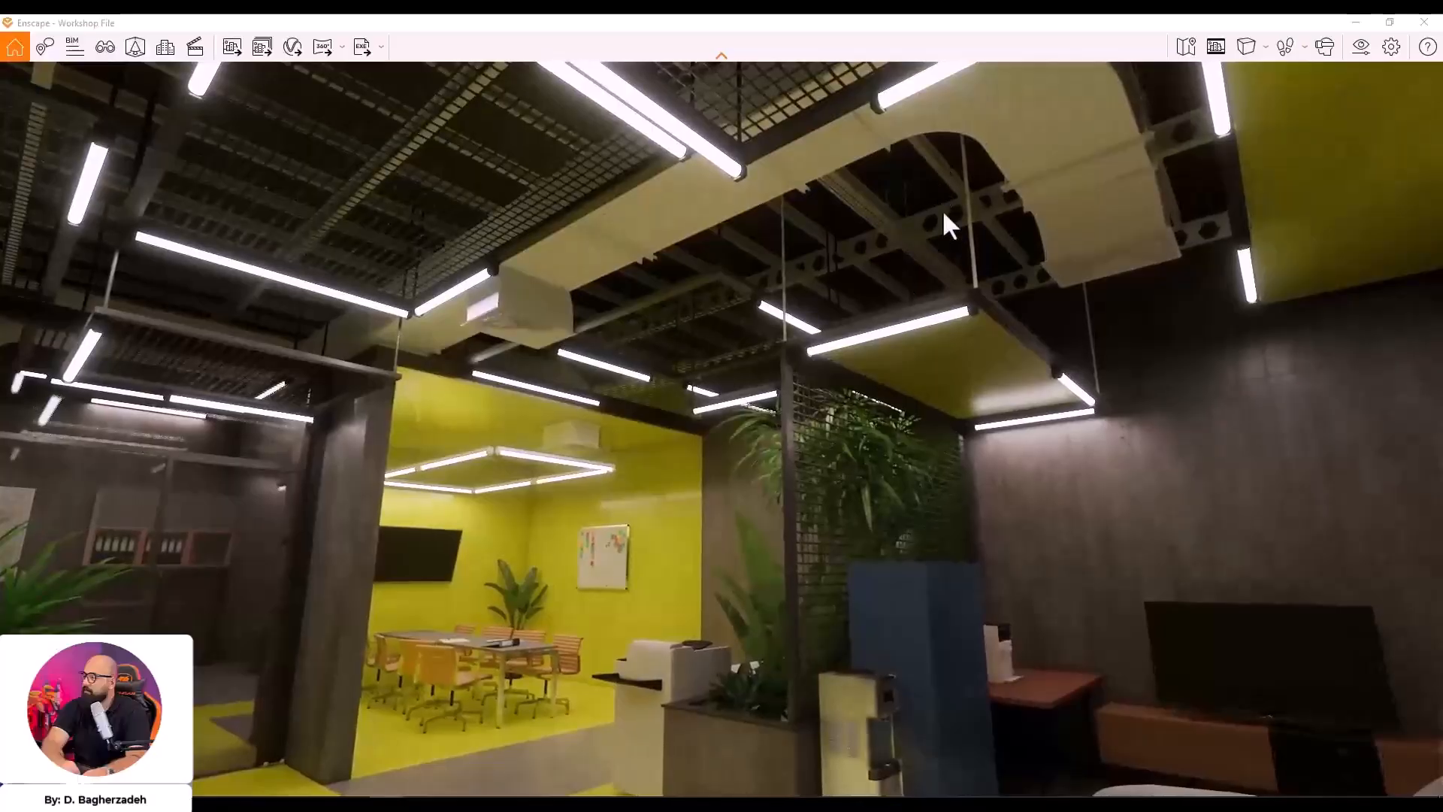
Fly among the ceiling lights, return to walk mode and inspect the ceiling grid, ducts and beams
key("space")
key("e")
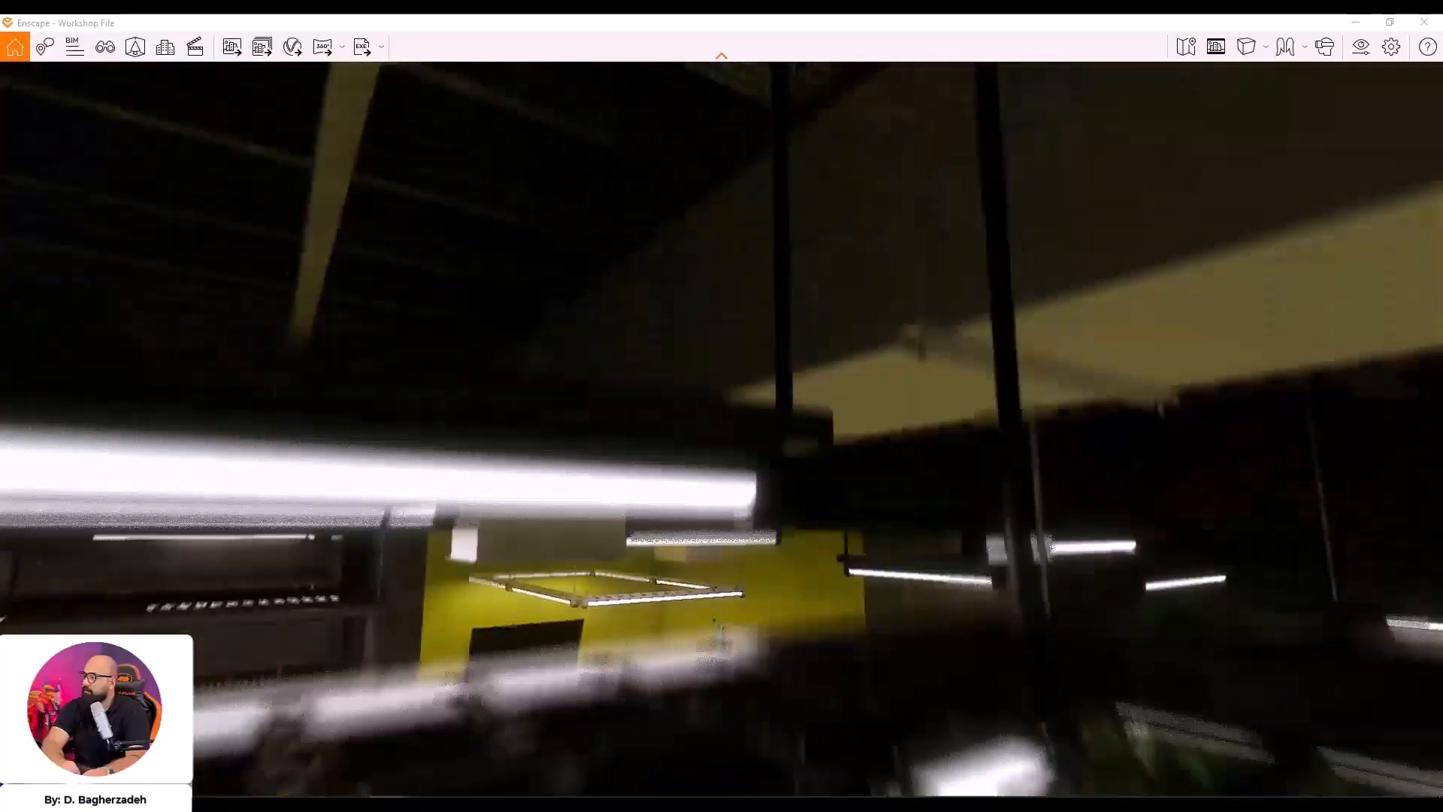
key("w")
key("q")
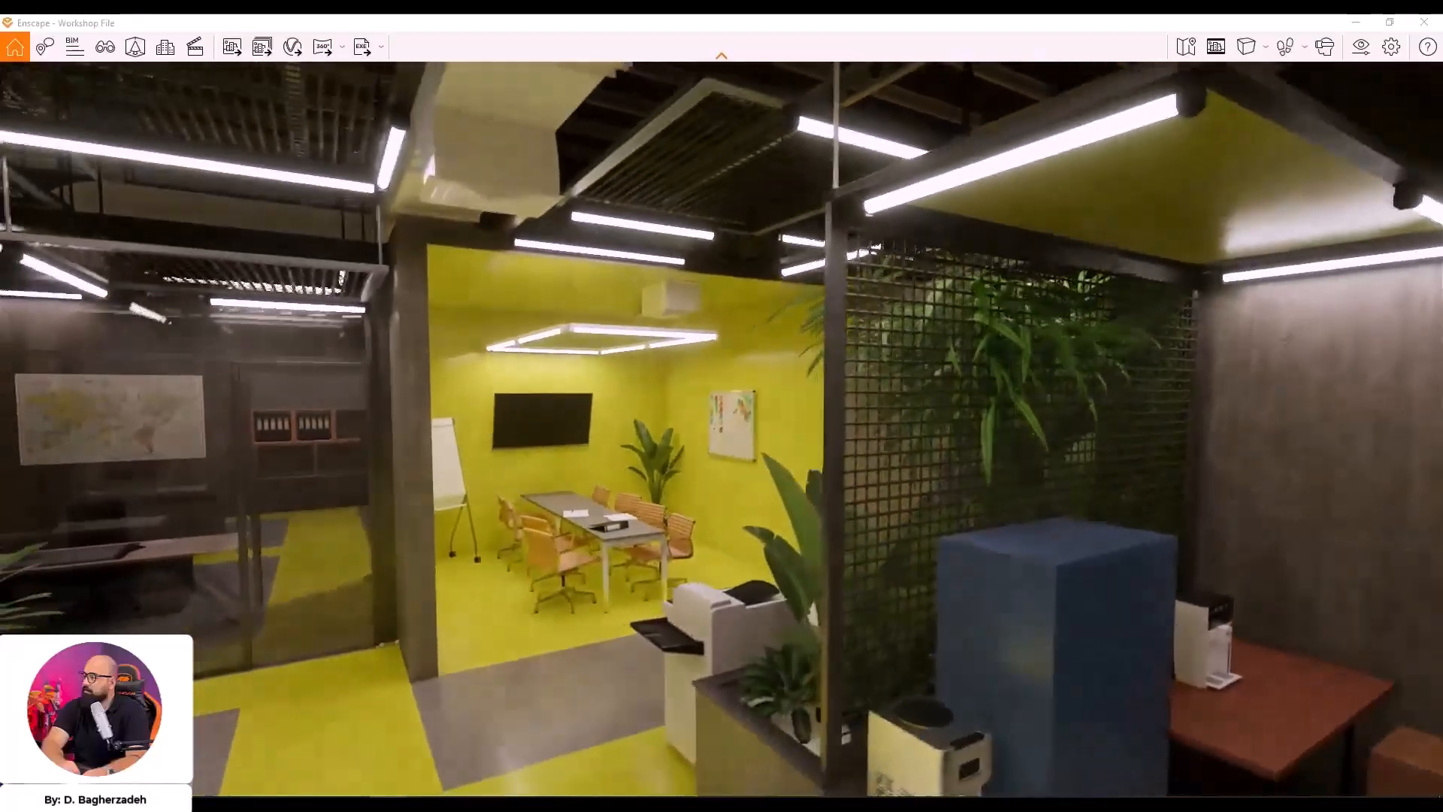
key("space")
key("s")
left_click_drag(773, 385, 750, 273)
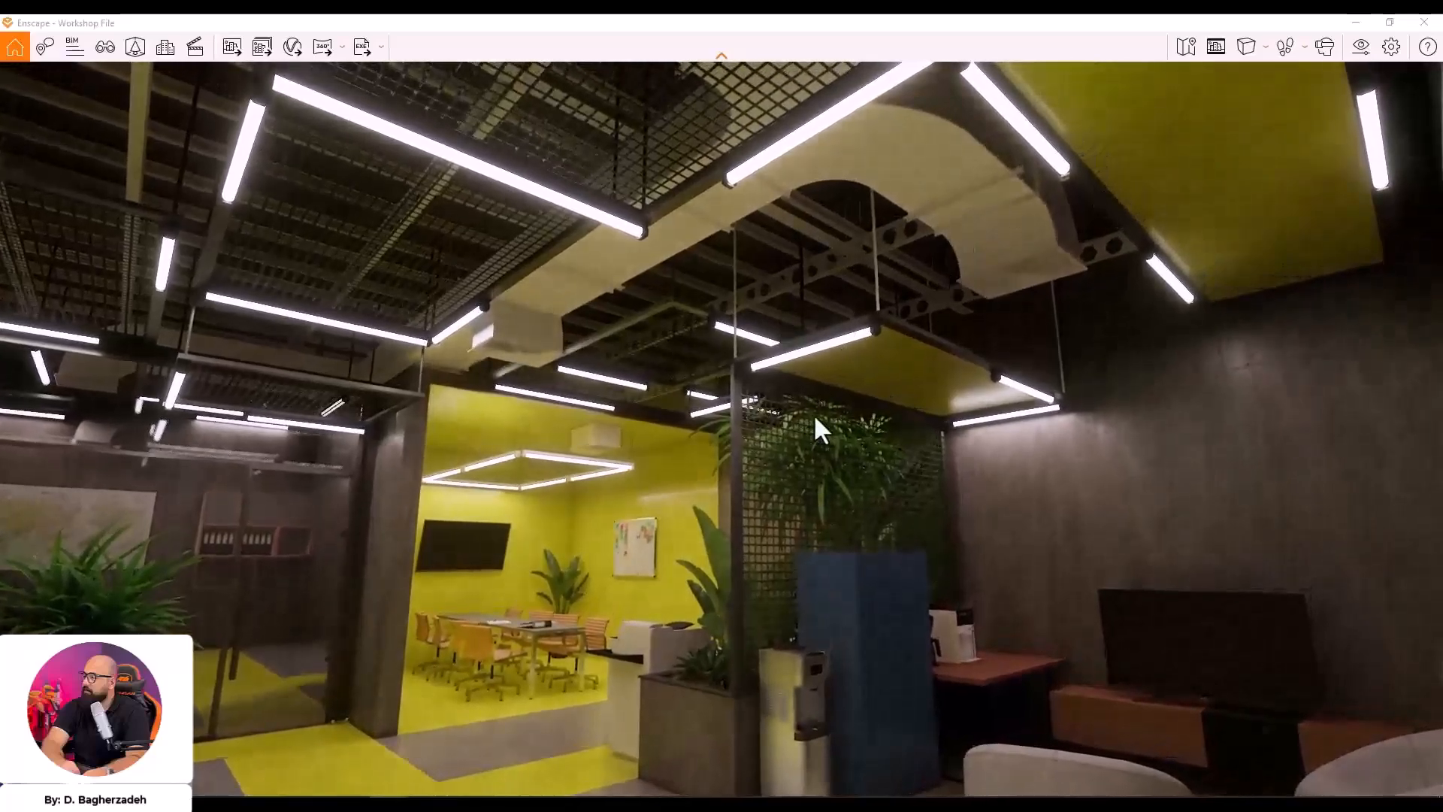
left_click_drag(782, 316, 827, 134)
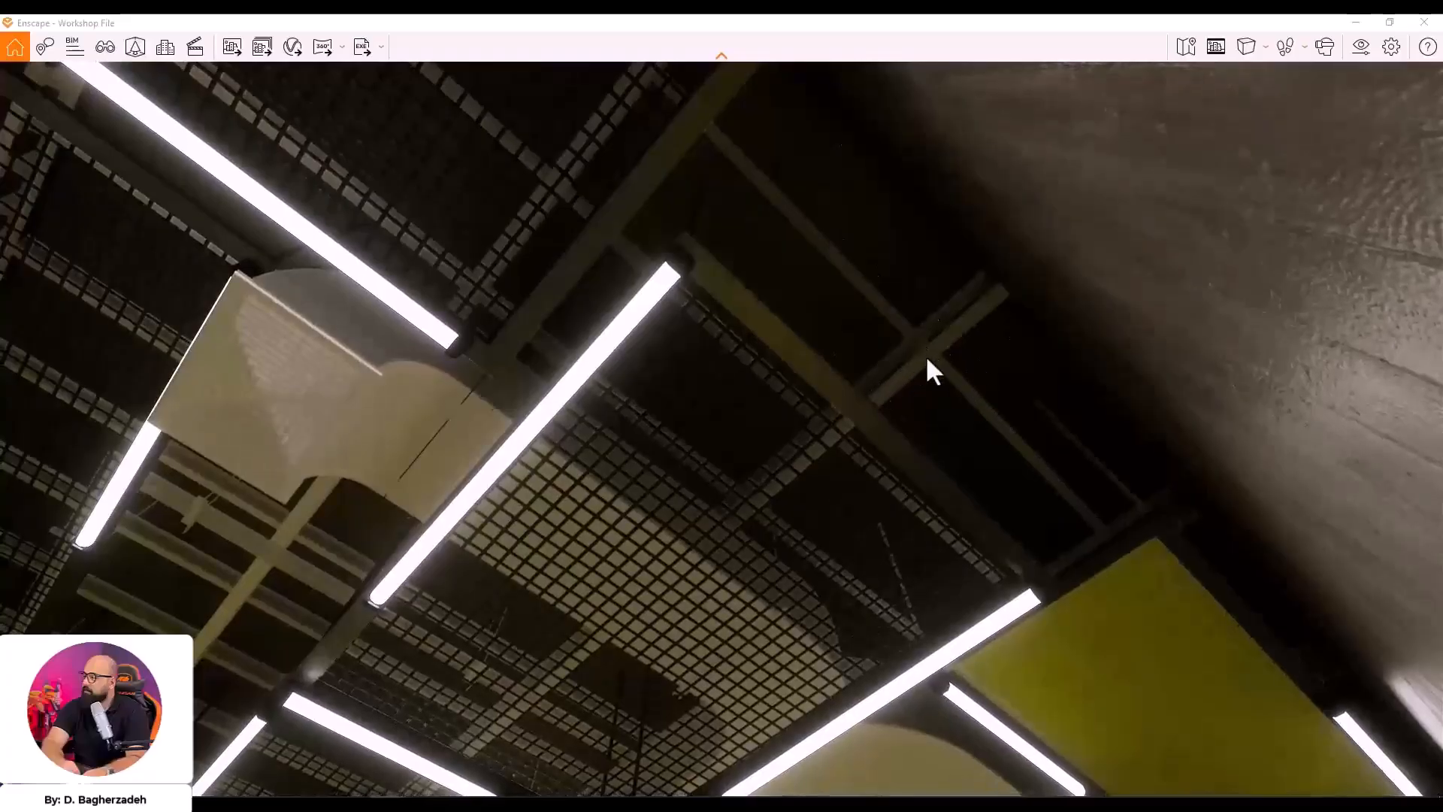
left_click_drag(878, 386, 846, 423)
left_click_drag(521, 295, 368, 477)
Move through the office to examine the lounge, the mesh planter partition and the yellow meeting room
key("s")
key("w")
key("w")
key("s")
key("d")
left_click_drag(714, 315, 1127, 353)
key("a")
key("a")
key("a")
left_click_drag(737, 338, 808, 333)
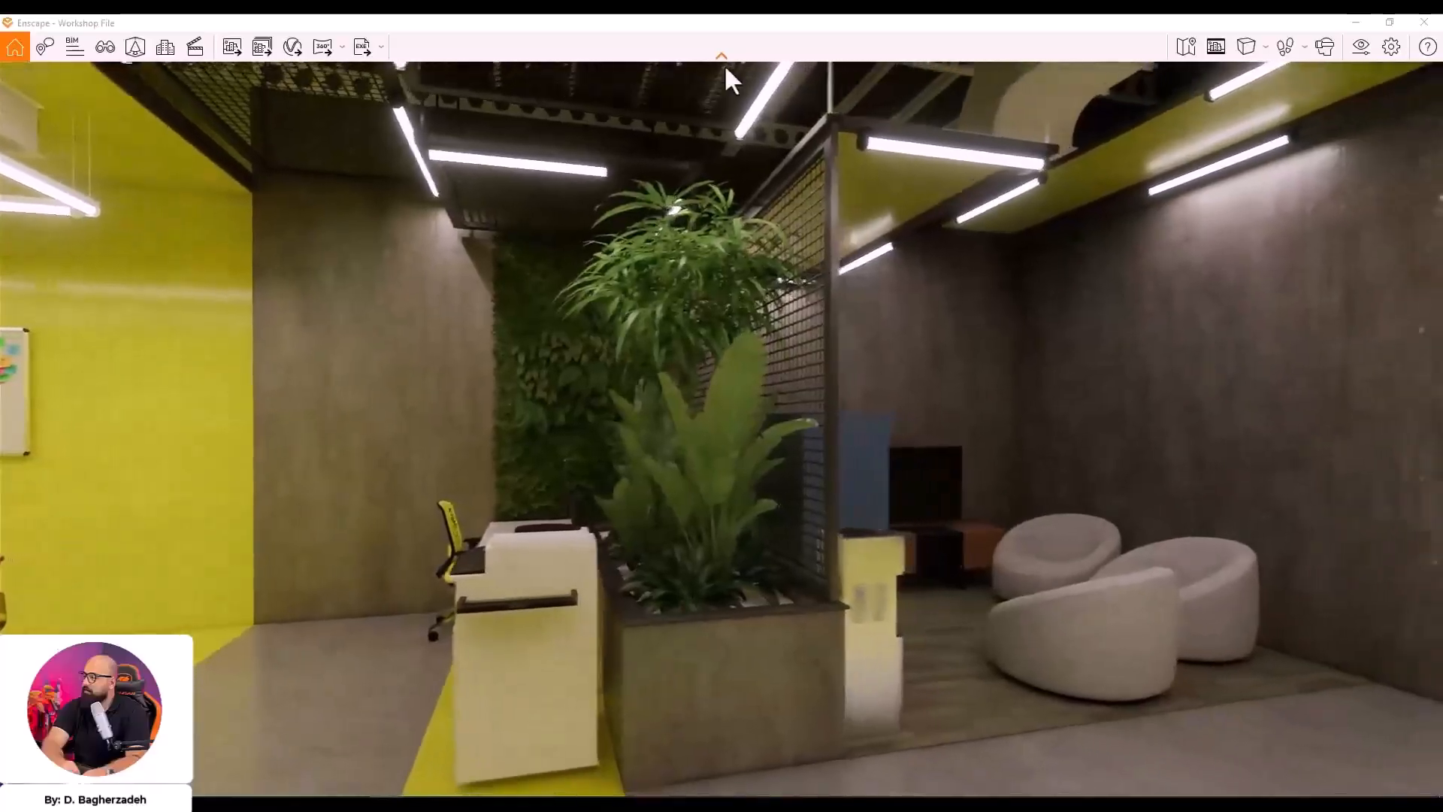
key("d")
left_click_drag(724, 66, 436, 69)
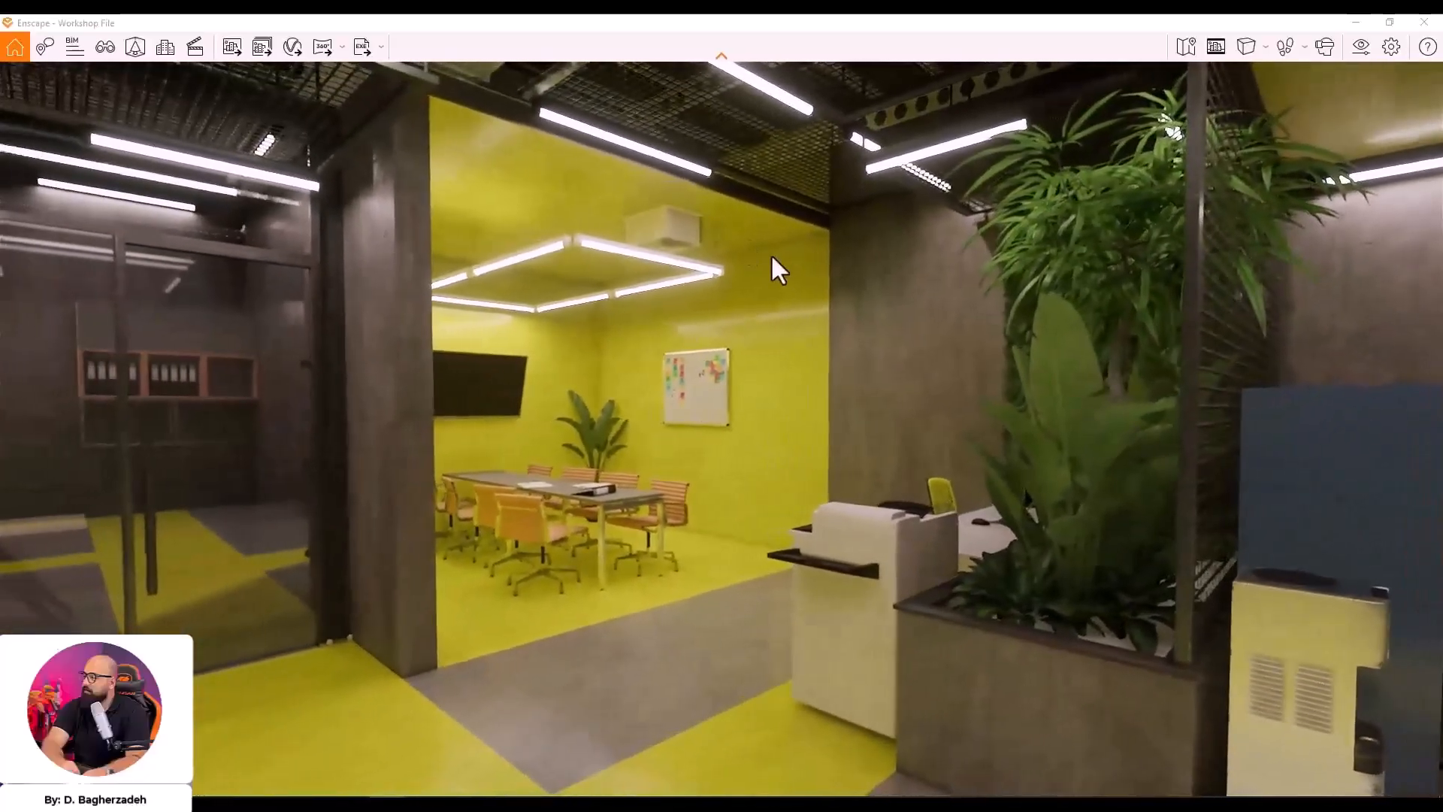
Switch to Revit, pause Enscape live updates and open the Level 1 floor plan around the meeting room entrance
left_click(1354, 21)
middle_click_drag(908, 457, 882, 519, "shift")
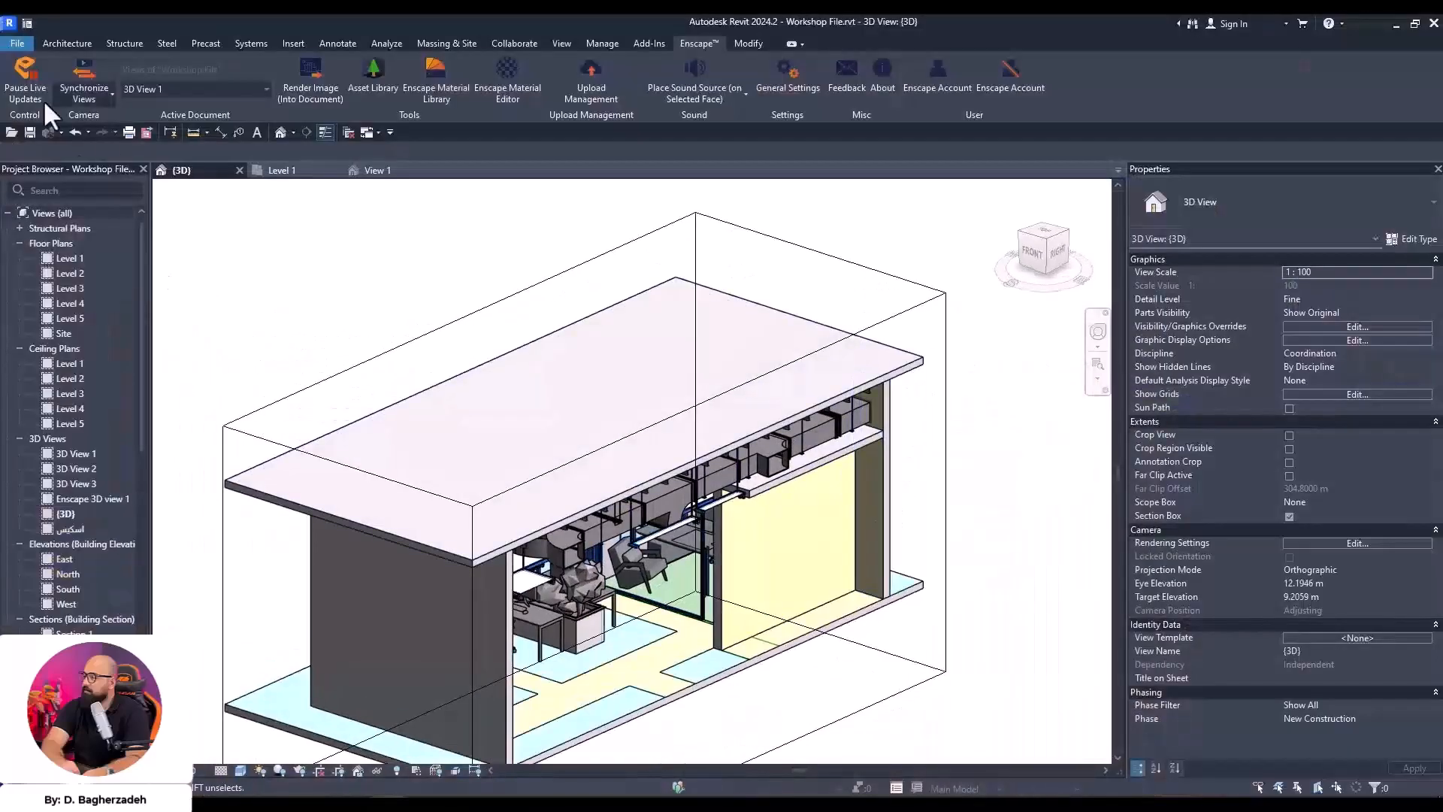
double_click(69, 258)
scroll(770, 521, "down", 3)
middle_click_drag(770, 520, 741, 630)
middle_click_drag(710, 369, 698, 440)
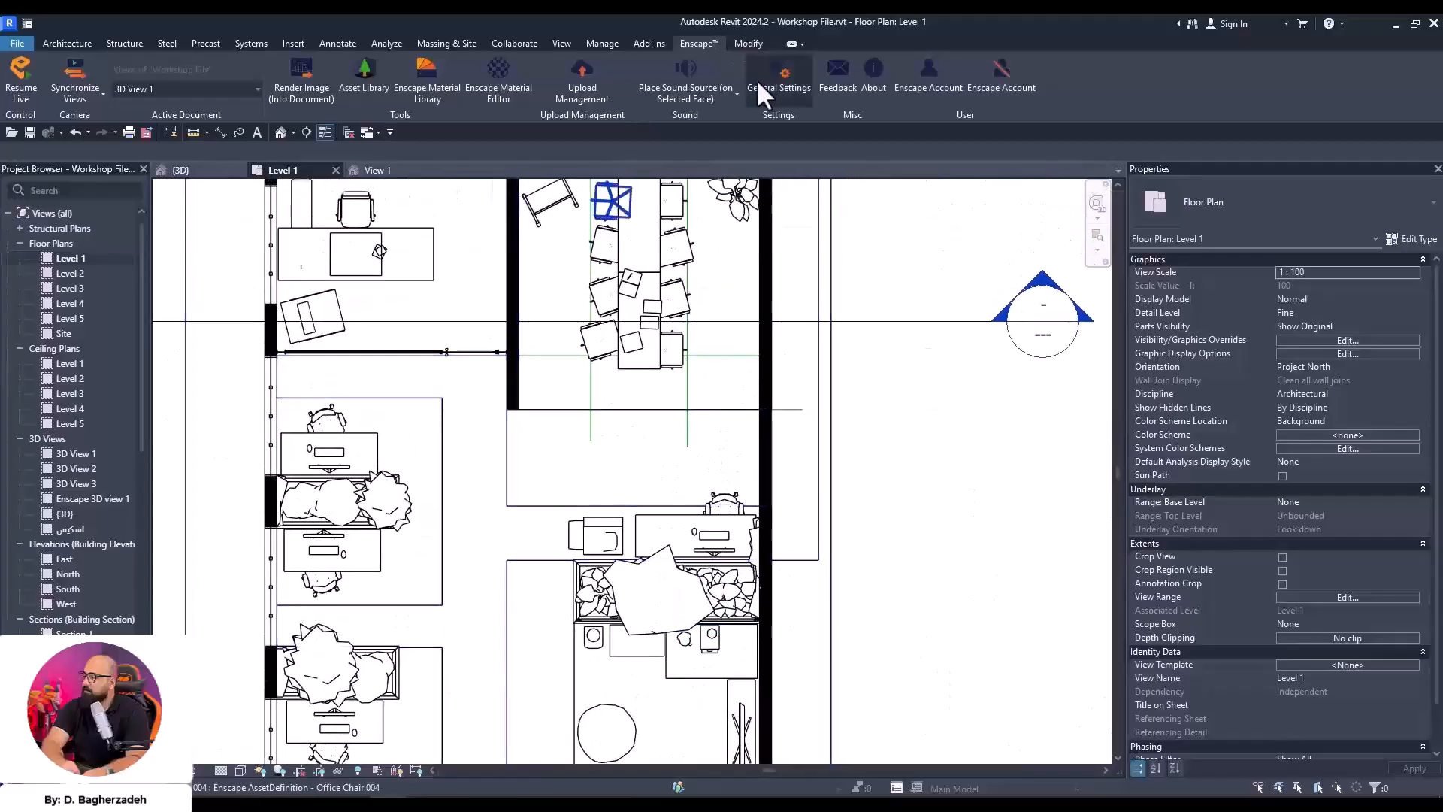
Place the model text "Social Area" on the floor between the meeting room and the copier desk
left_click(66, 44)
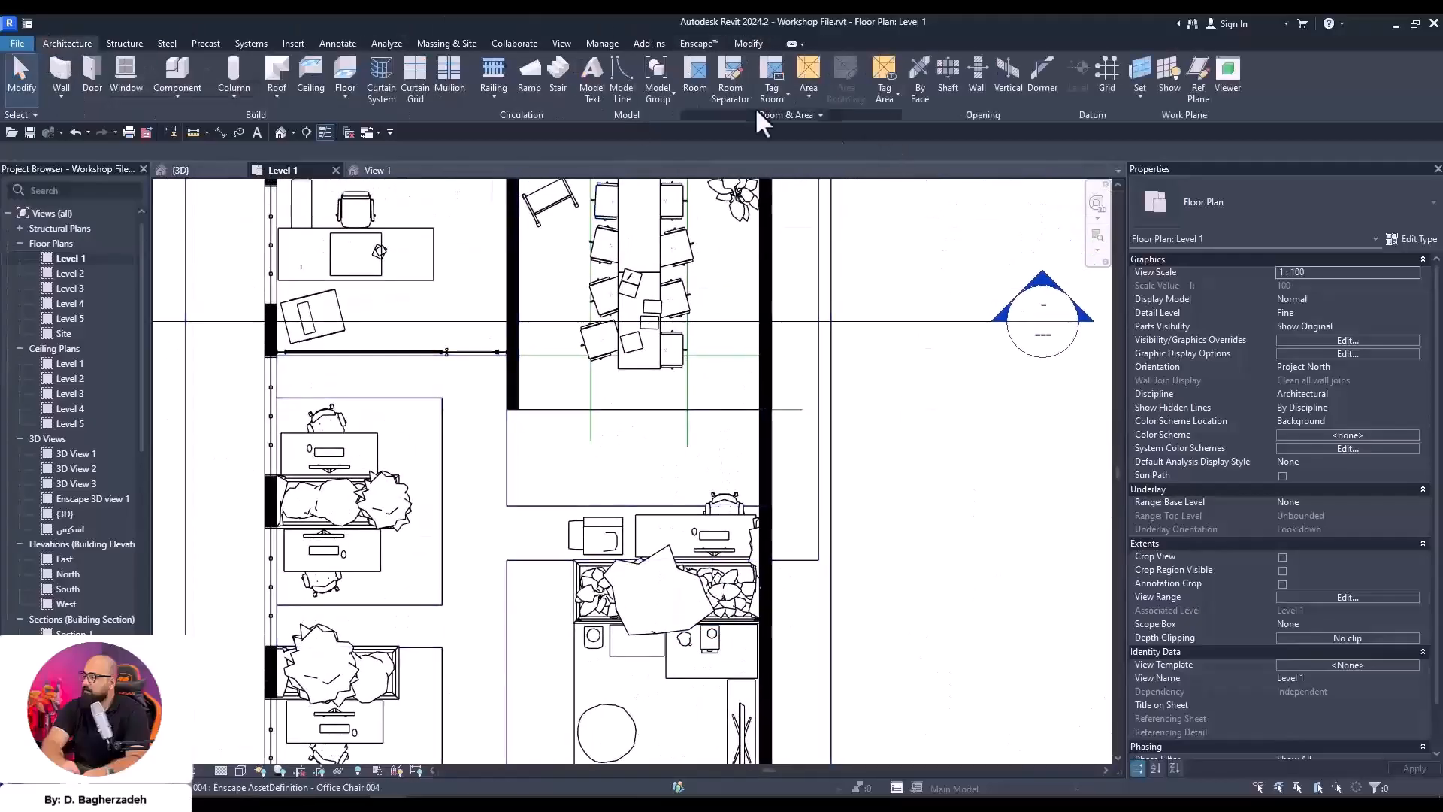
left_click(594, 102)
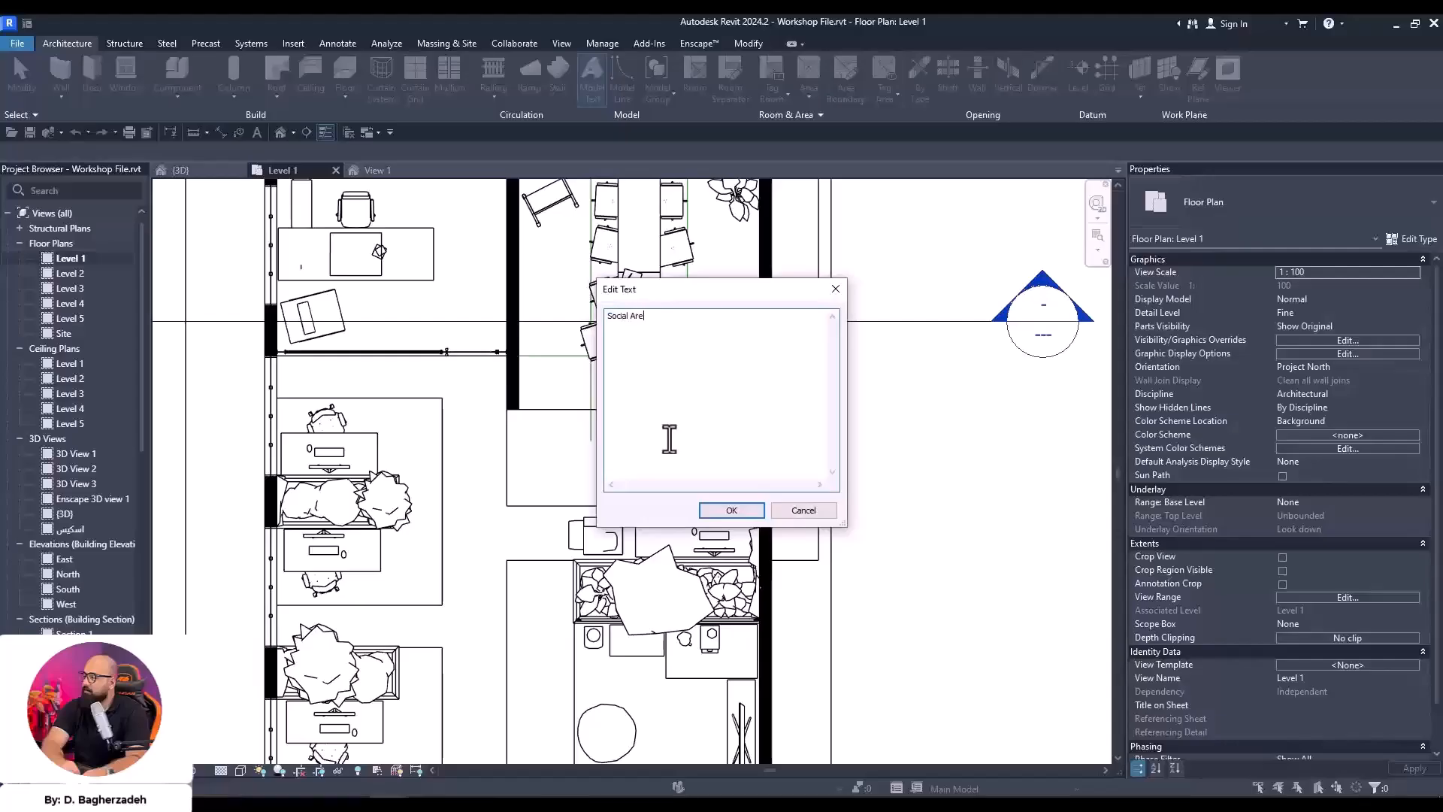
left_click(731, 511)
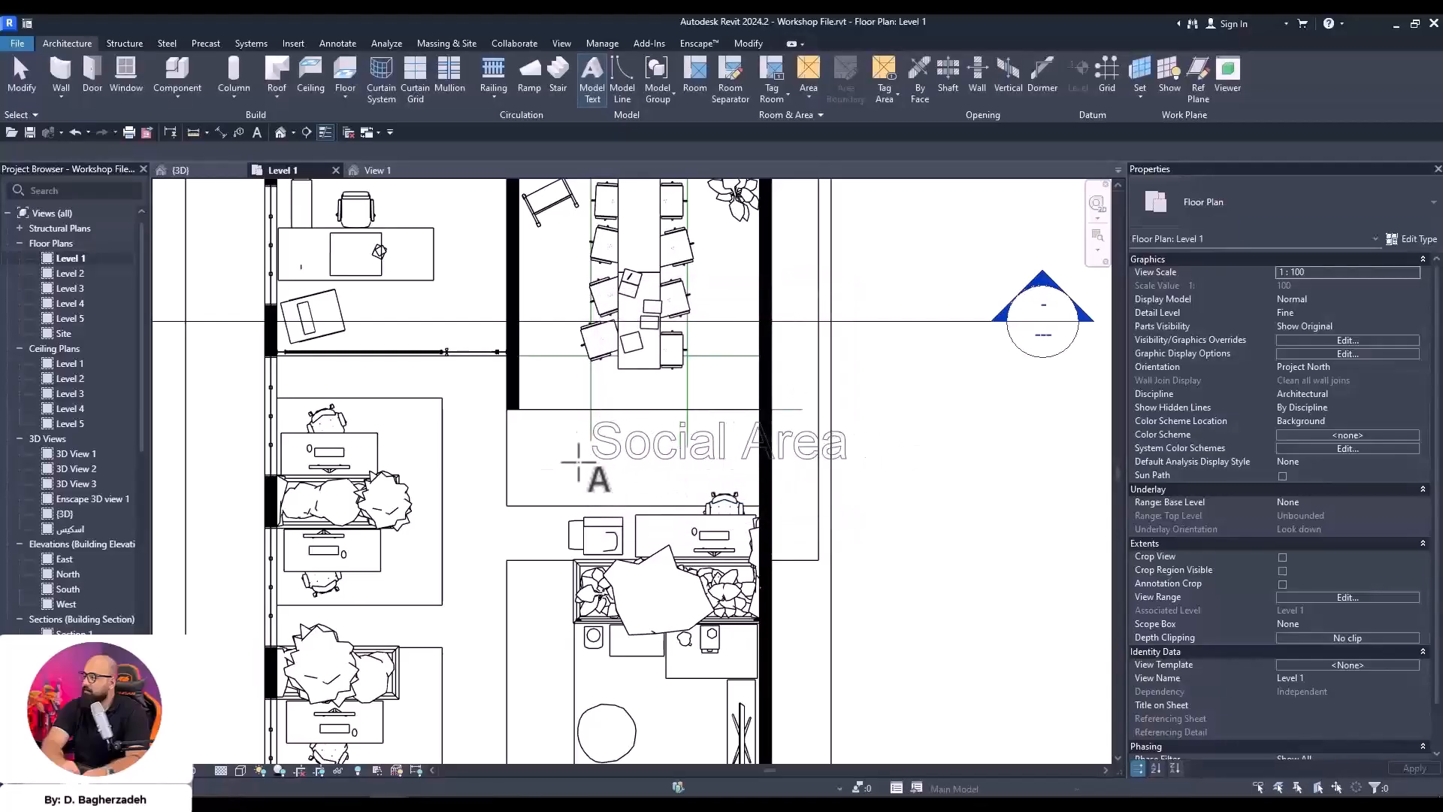
left_click(522, 488)
key("Escape")
Set the "Social Area" model text type's text size to 0.55 m
scroll(609, 448, "up", 2)
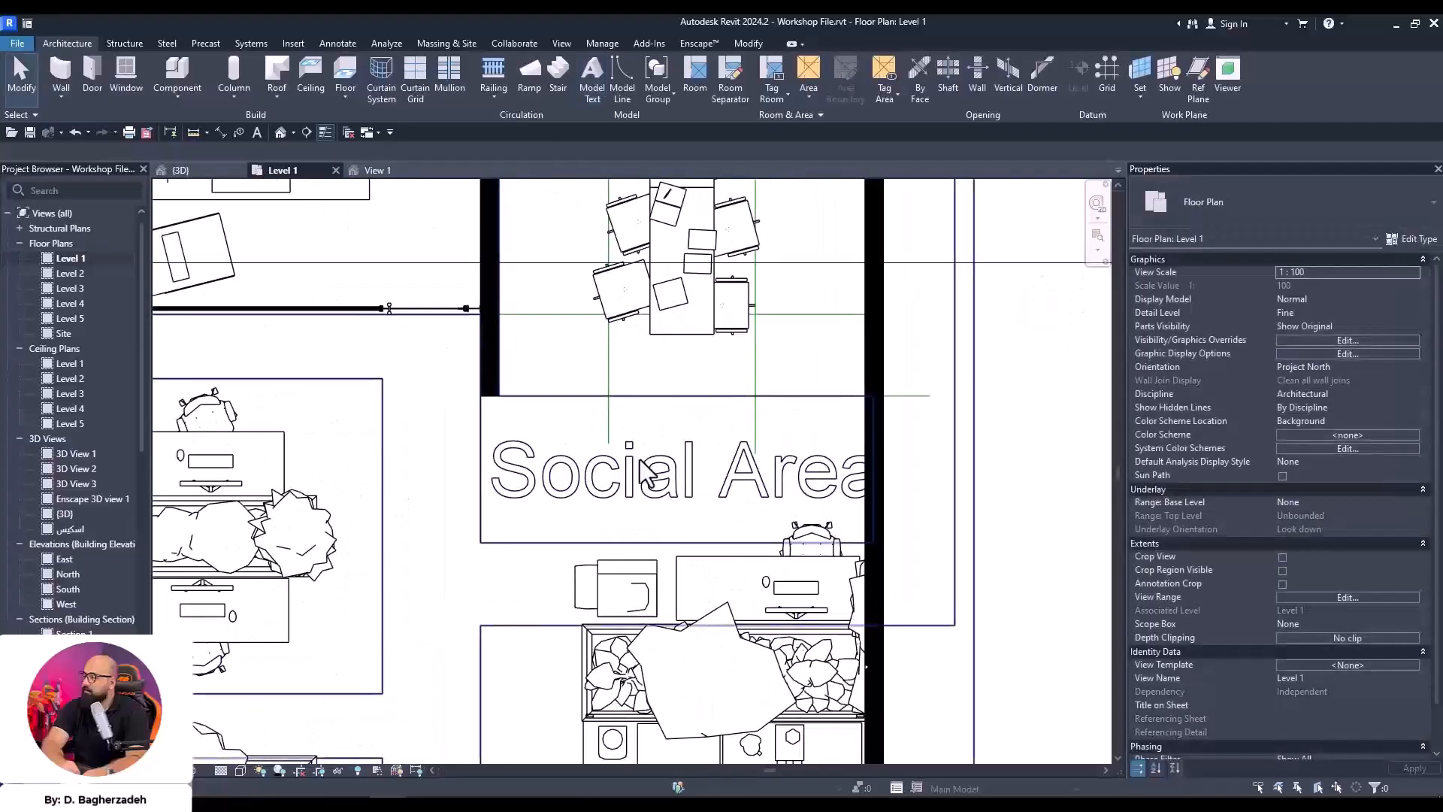
double_click(668, 468)
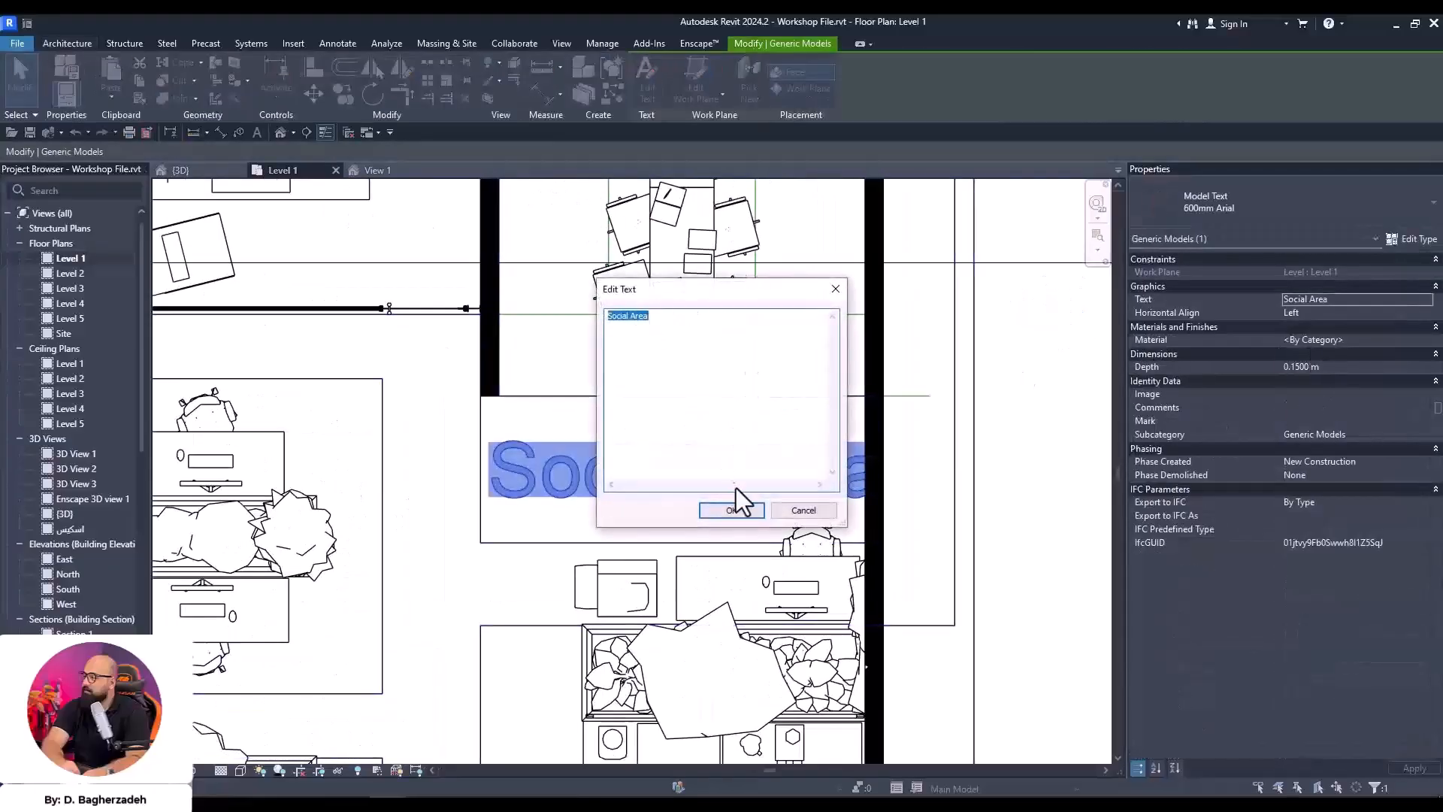
left_click(732, 509)
left_click(1413, 240)
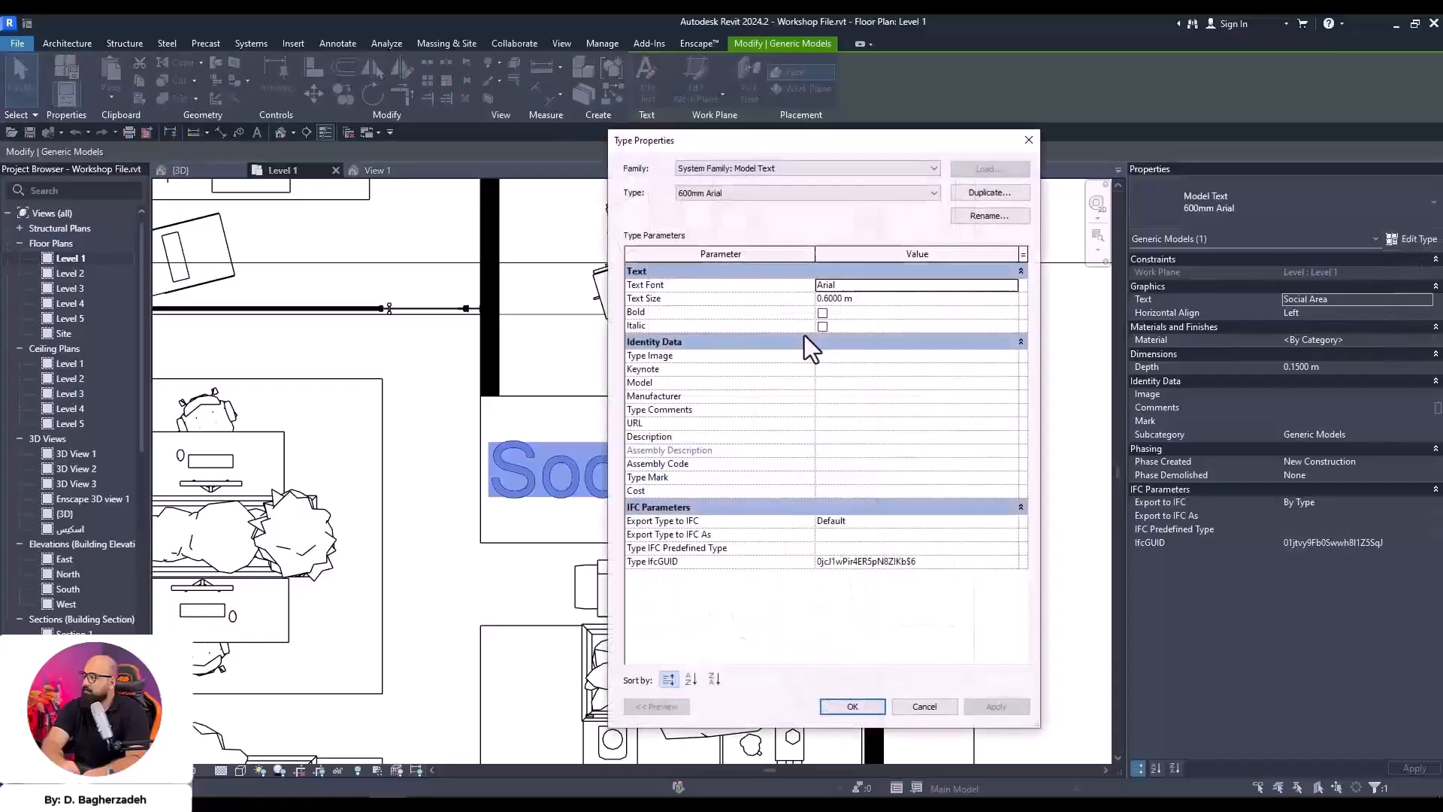
left_click(884, 301)
type("0.55")
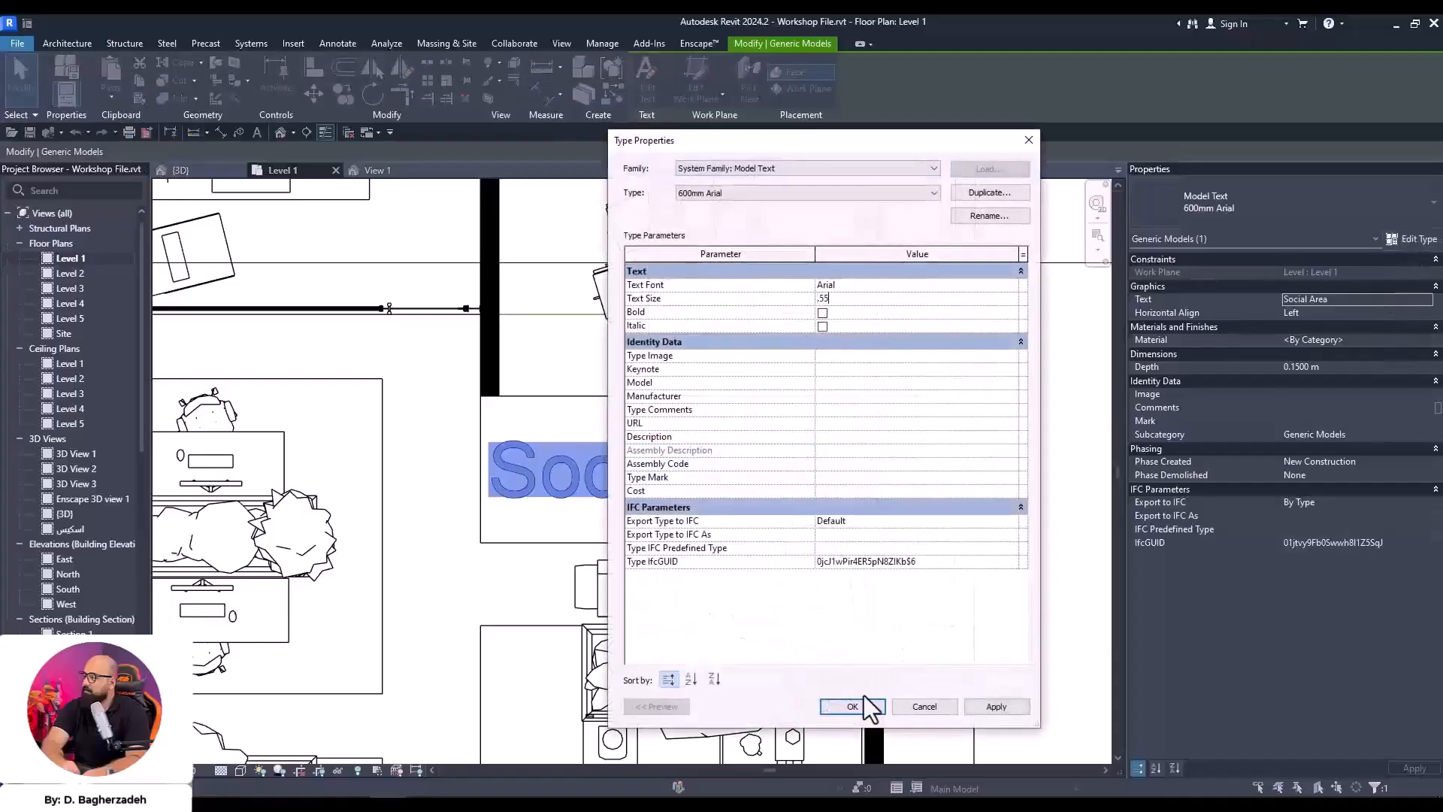
left_click(852, 706)
Move the "Social Area" text slightly up so it sits centered in the floor strip below the meeting room
scroll(744, 455, "up", 2)
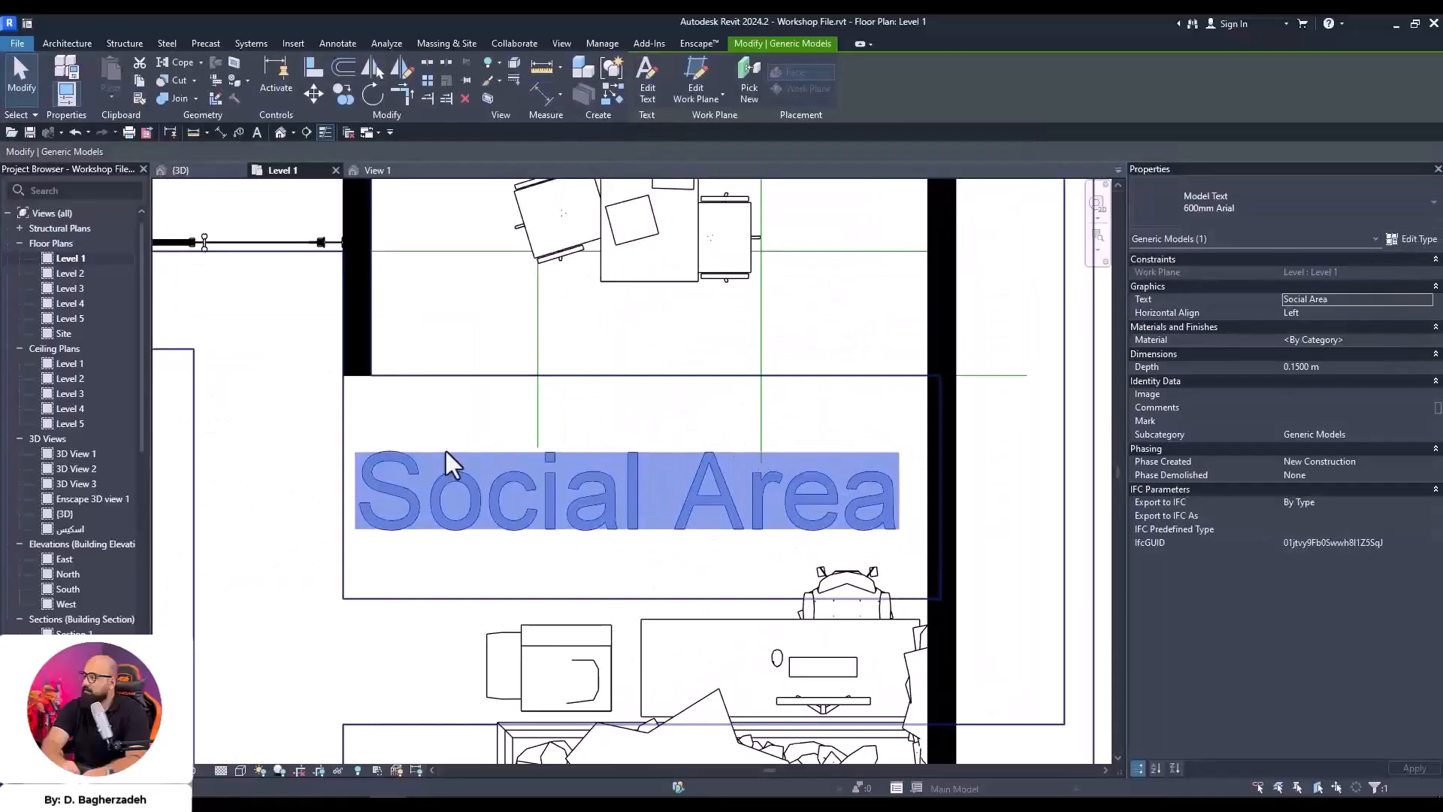
left_click(406, 445)
left_click(819, 485)
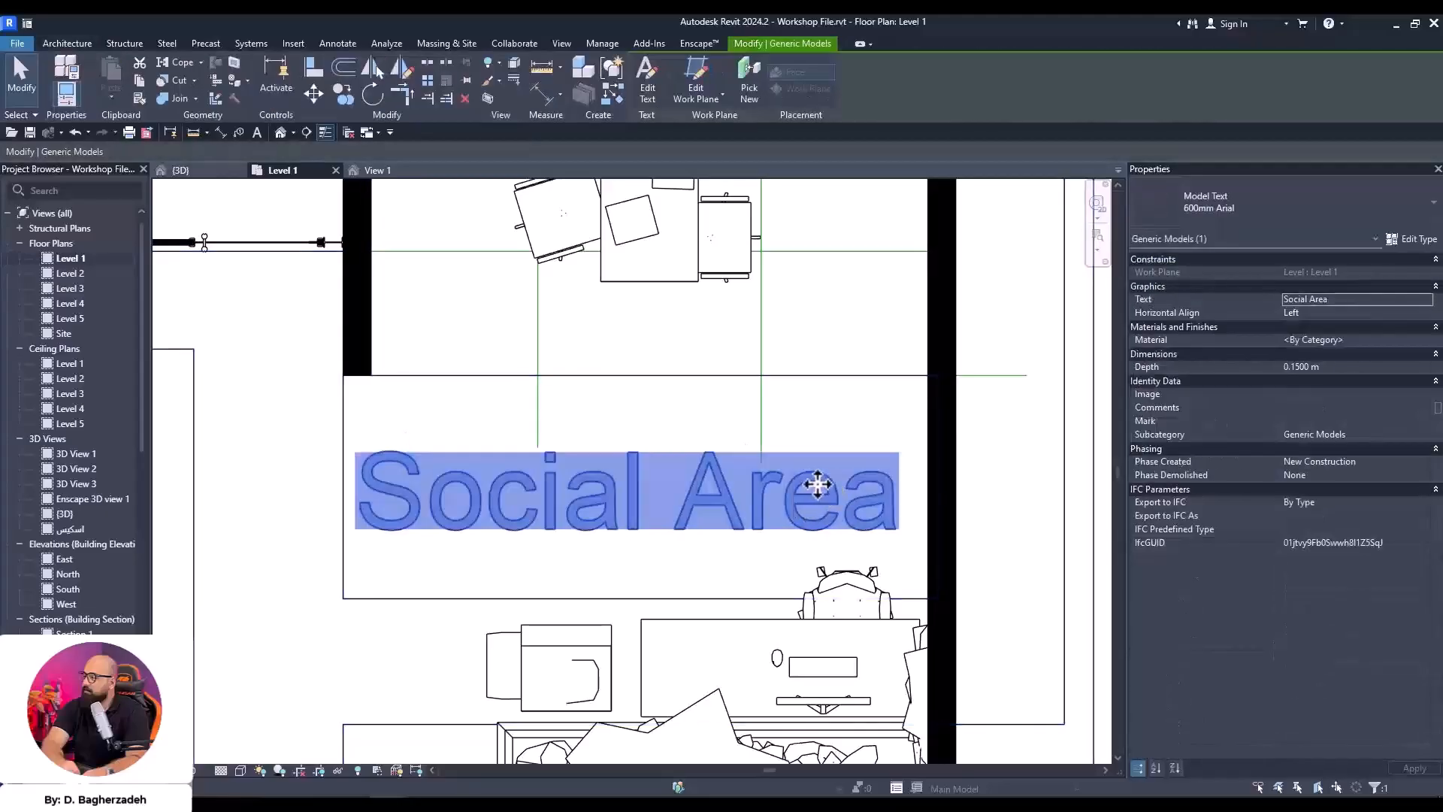
mouse_move(831, 478)
left_mouse_down()
mouse_move(824, 451)
mouse_move(811, 460)
left_mouse_up()
left_click(779, 441)
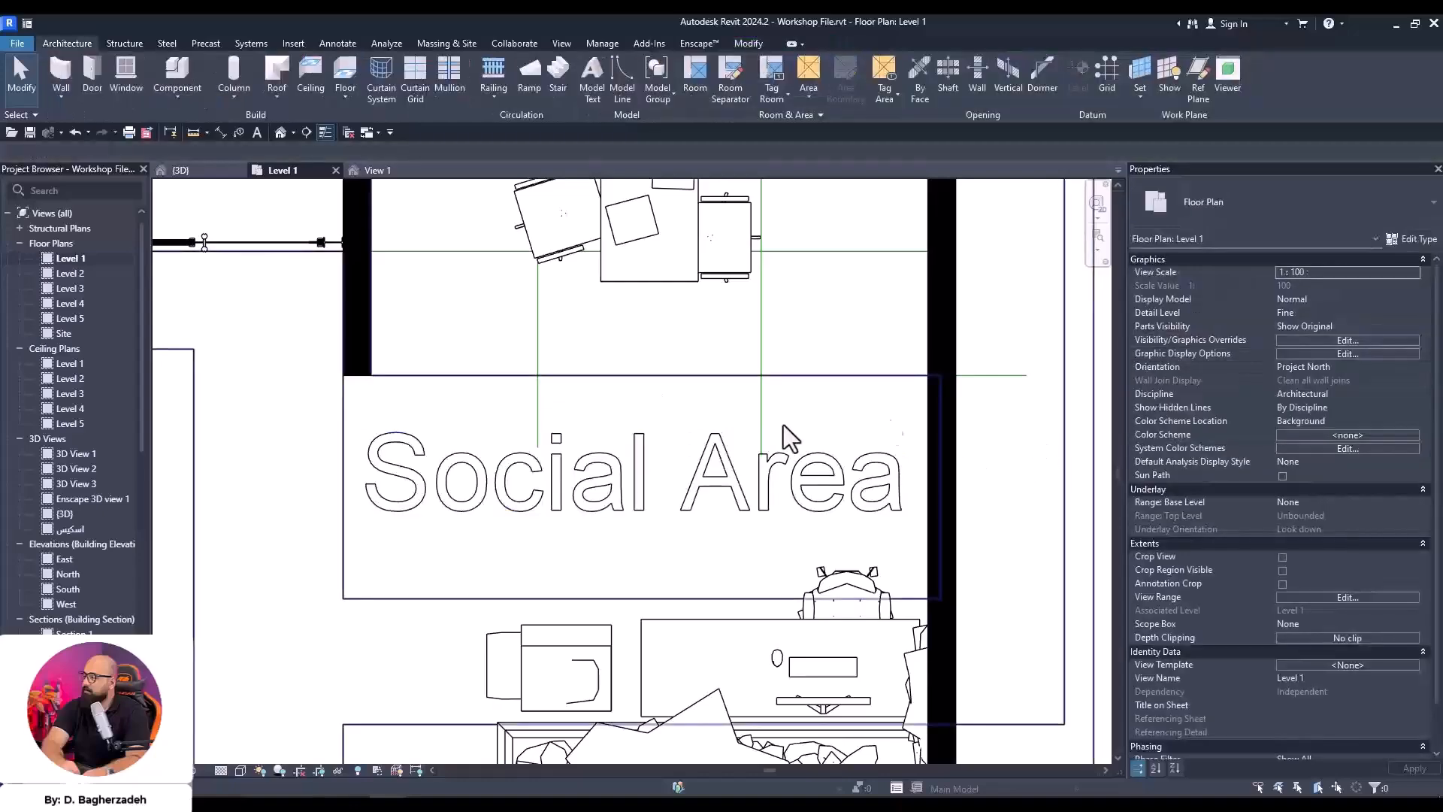
Reduce the depth of the "Social Area" model text so it lies nearly flat on the floor
scroll(721, 359, "down", 1)
scroll(722, 359, "down", 3)
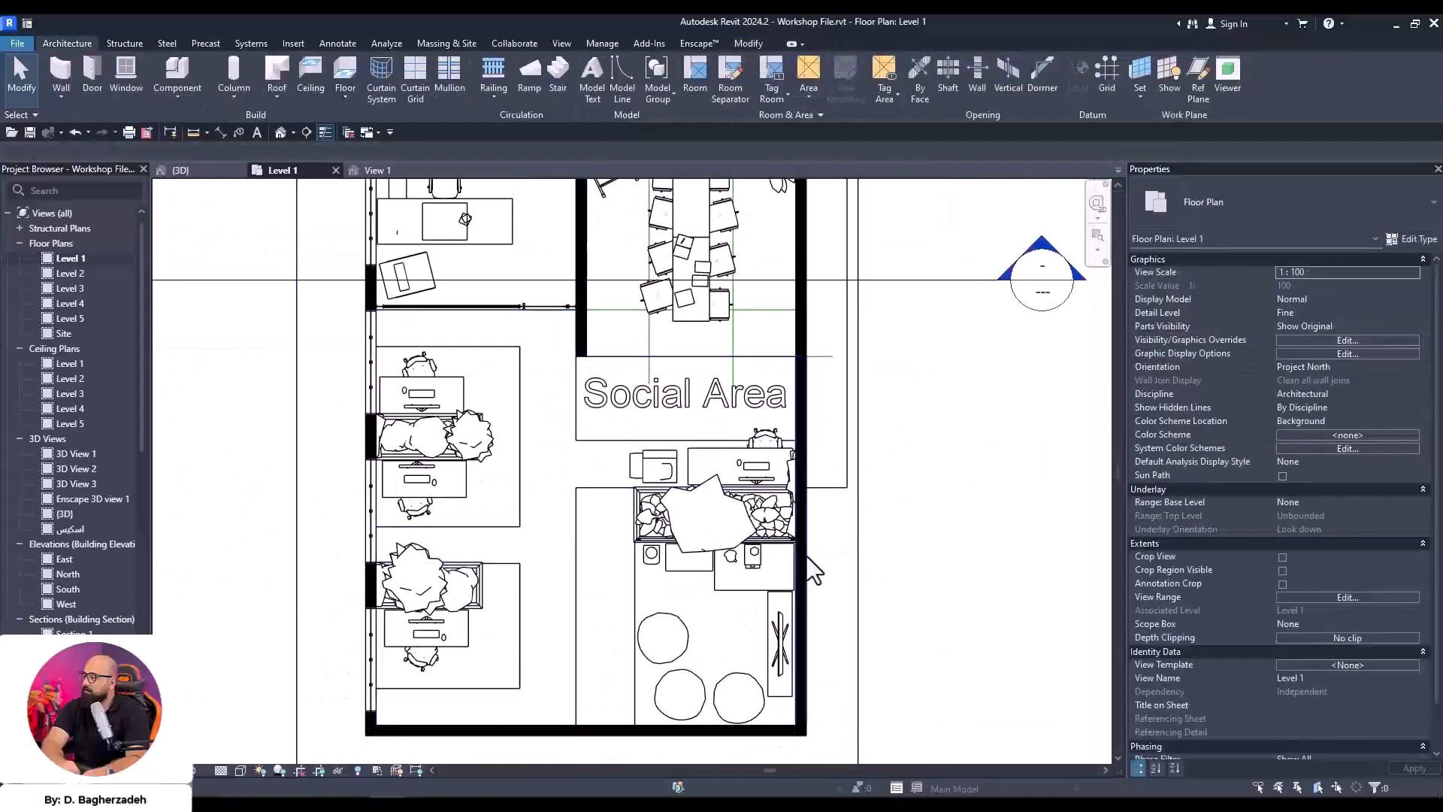
left_click(651, 406)
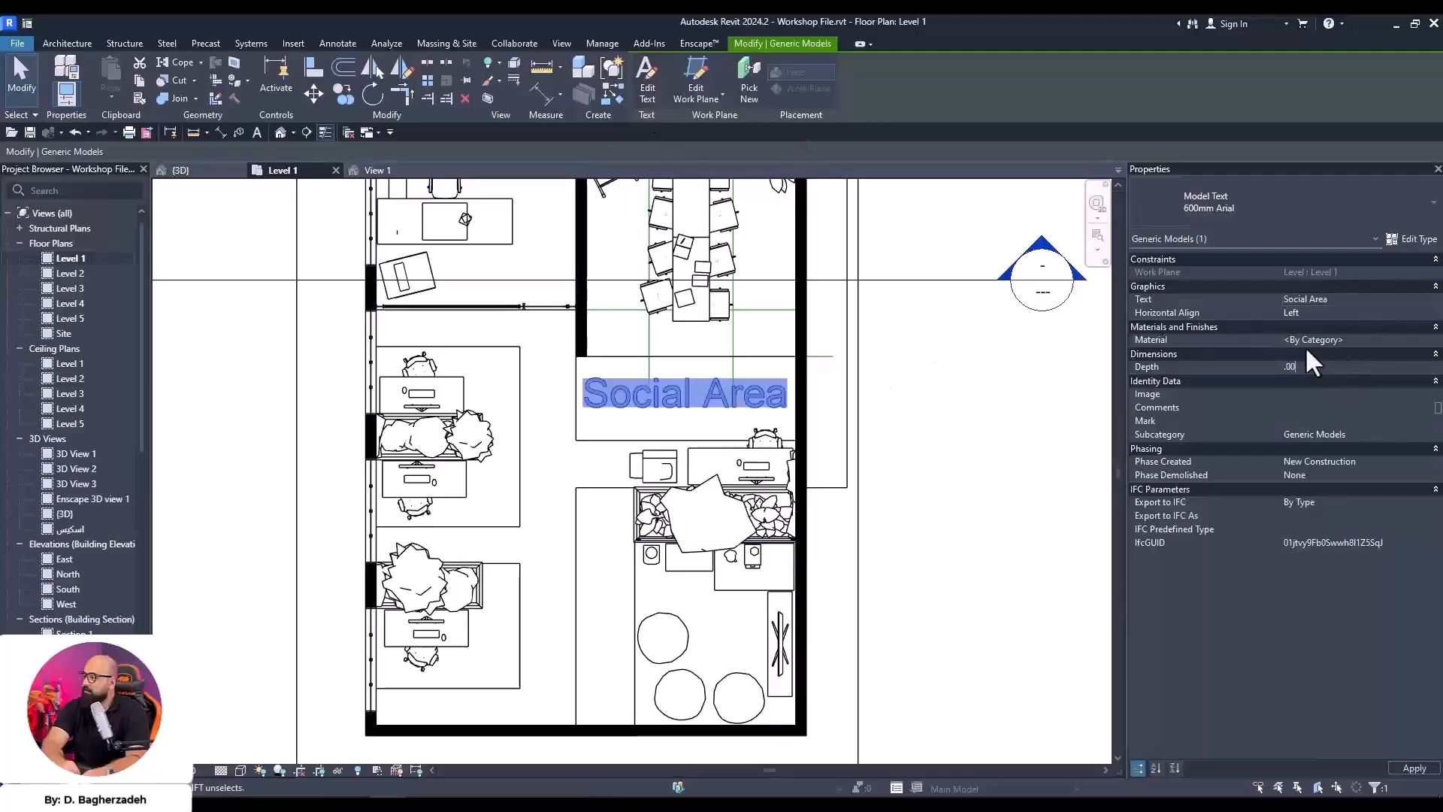
left_click(823, 350)
Resume Enscape live updates and examine the "Social Area" lettering up close in the render
left_click(703, 44)
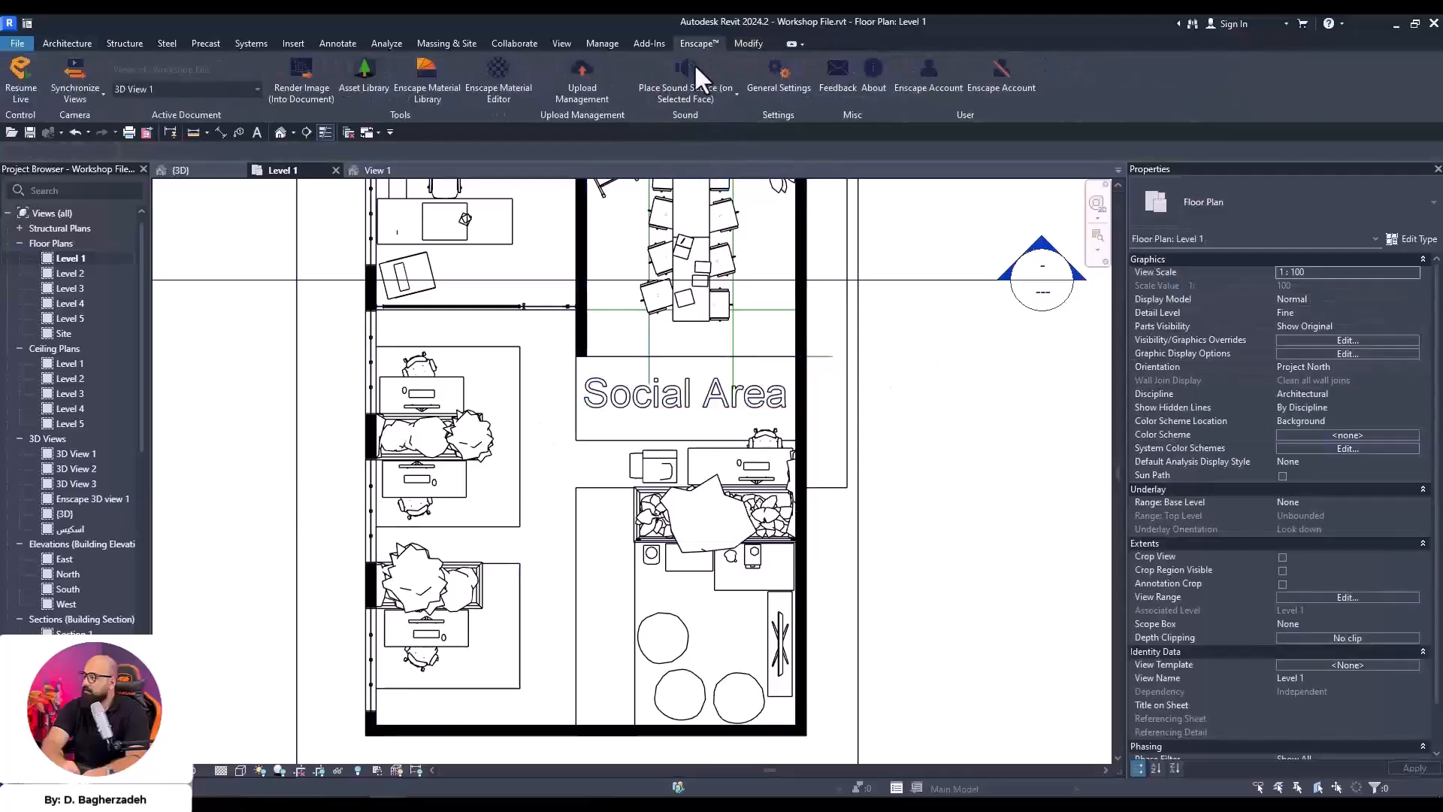
left_click(661, 400)
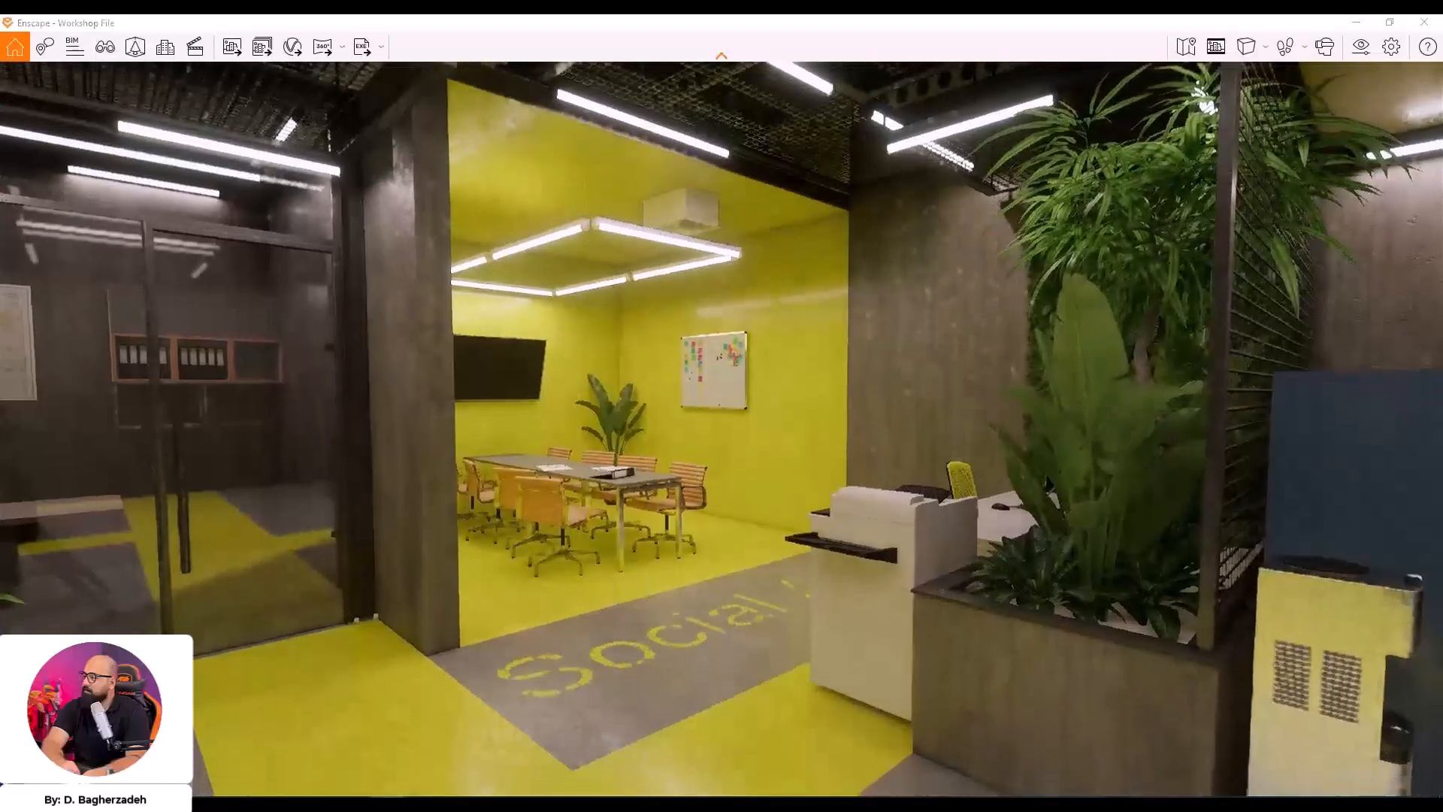
key("w")
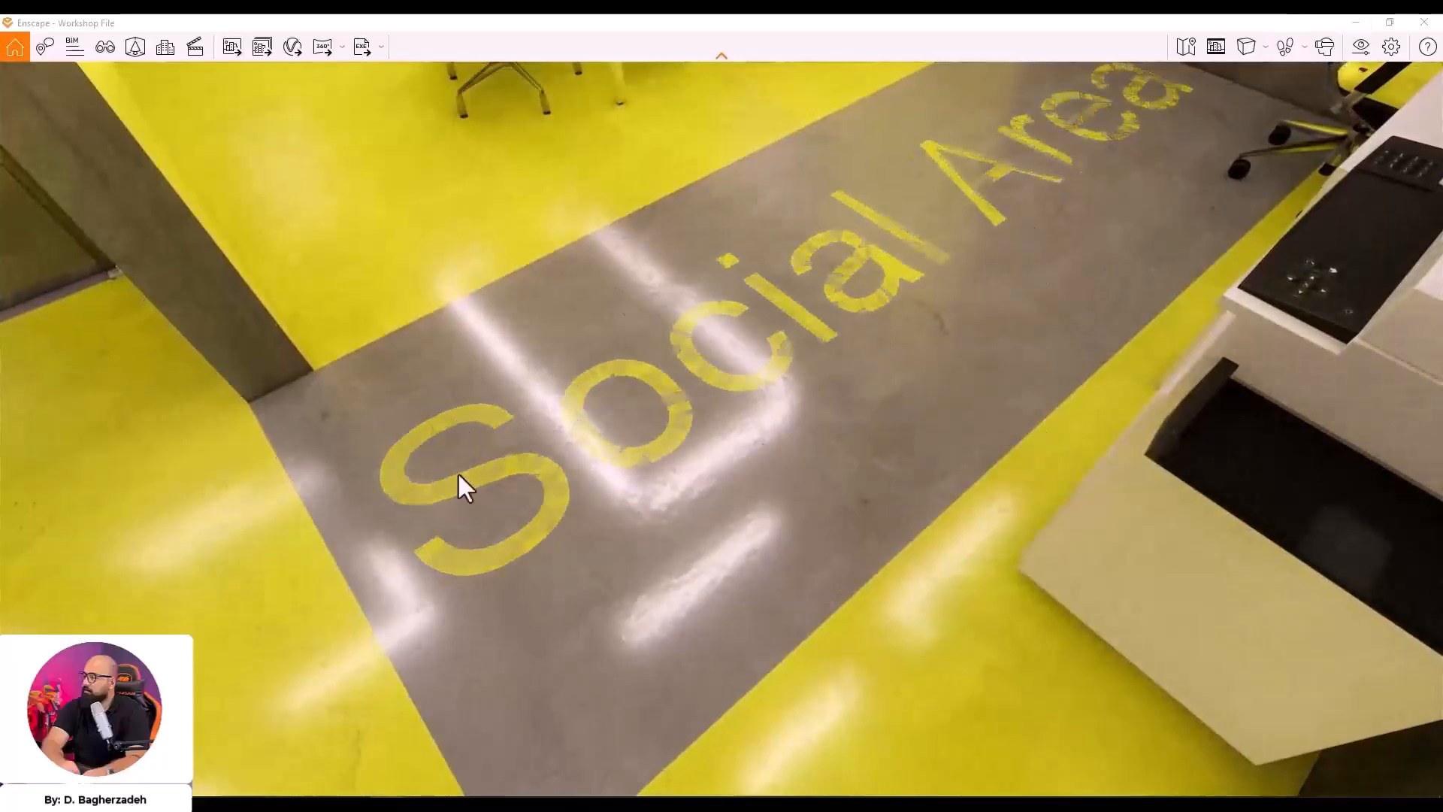
Return to Revit, edit the floor's boundary and pick the outlines of the letters in "Social" as boundary lines
left_click(1356, 23)
left_click(822, 521)
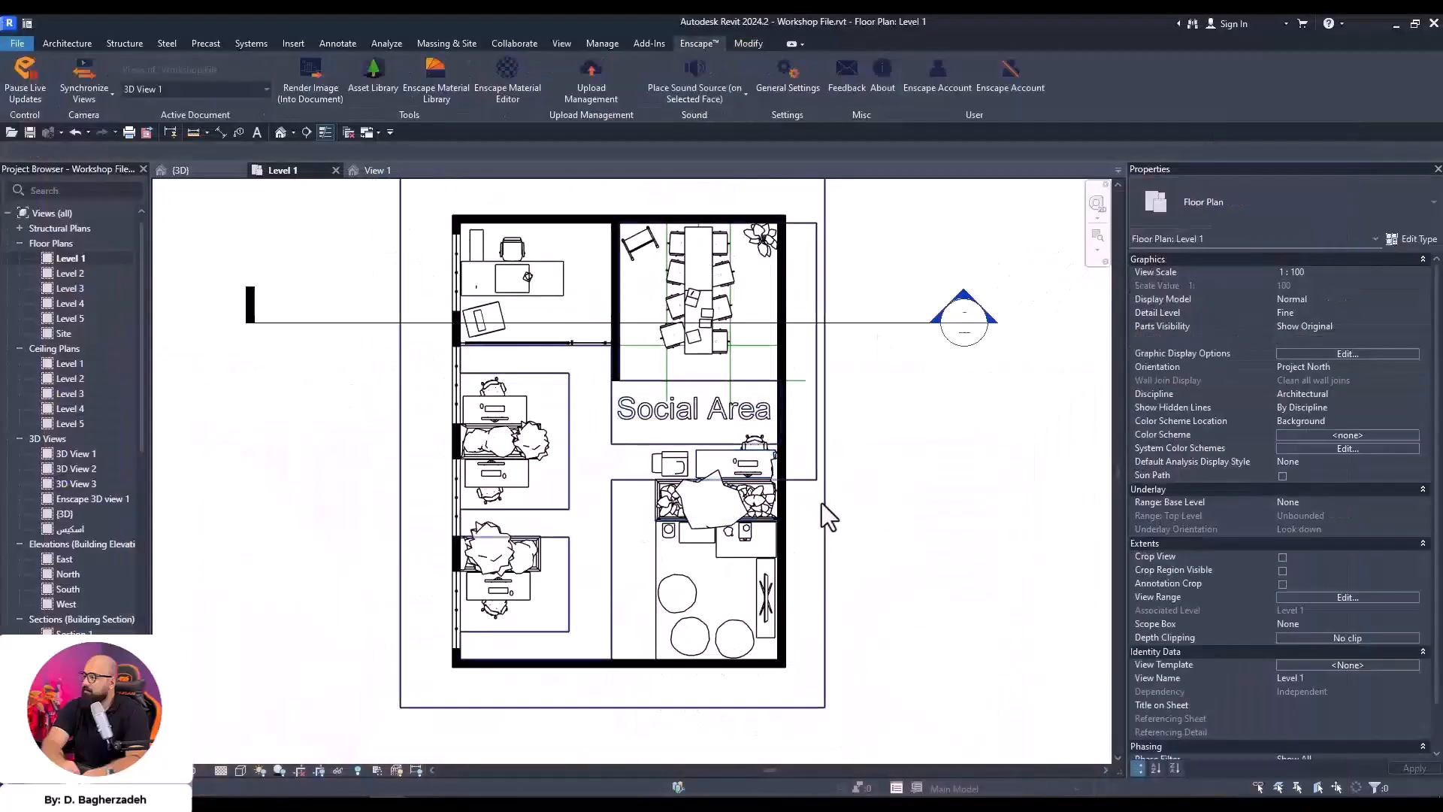
double_click(822, 503)
scroll(701, 433, "up", 5)
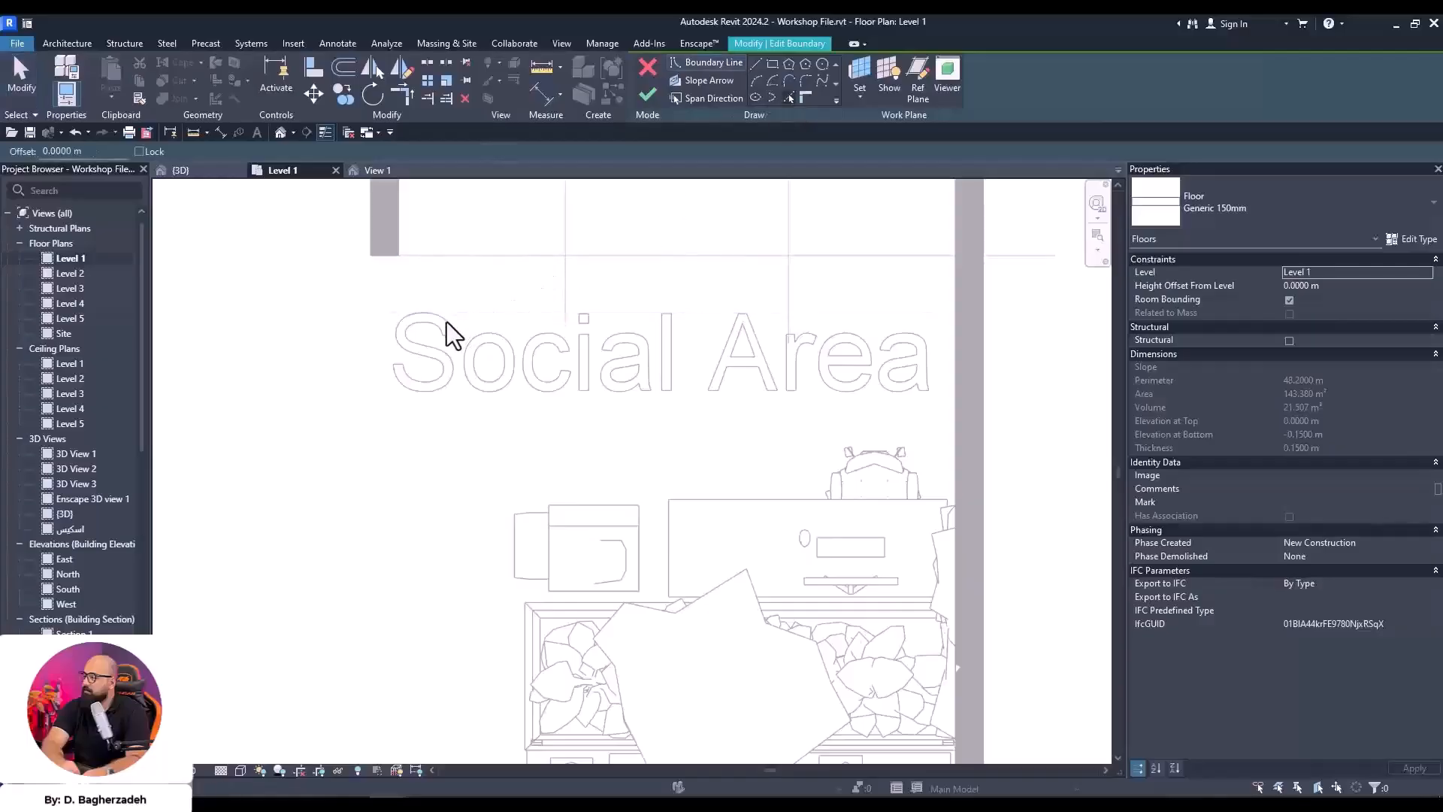
left_click(495, 359)
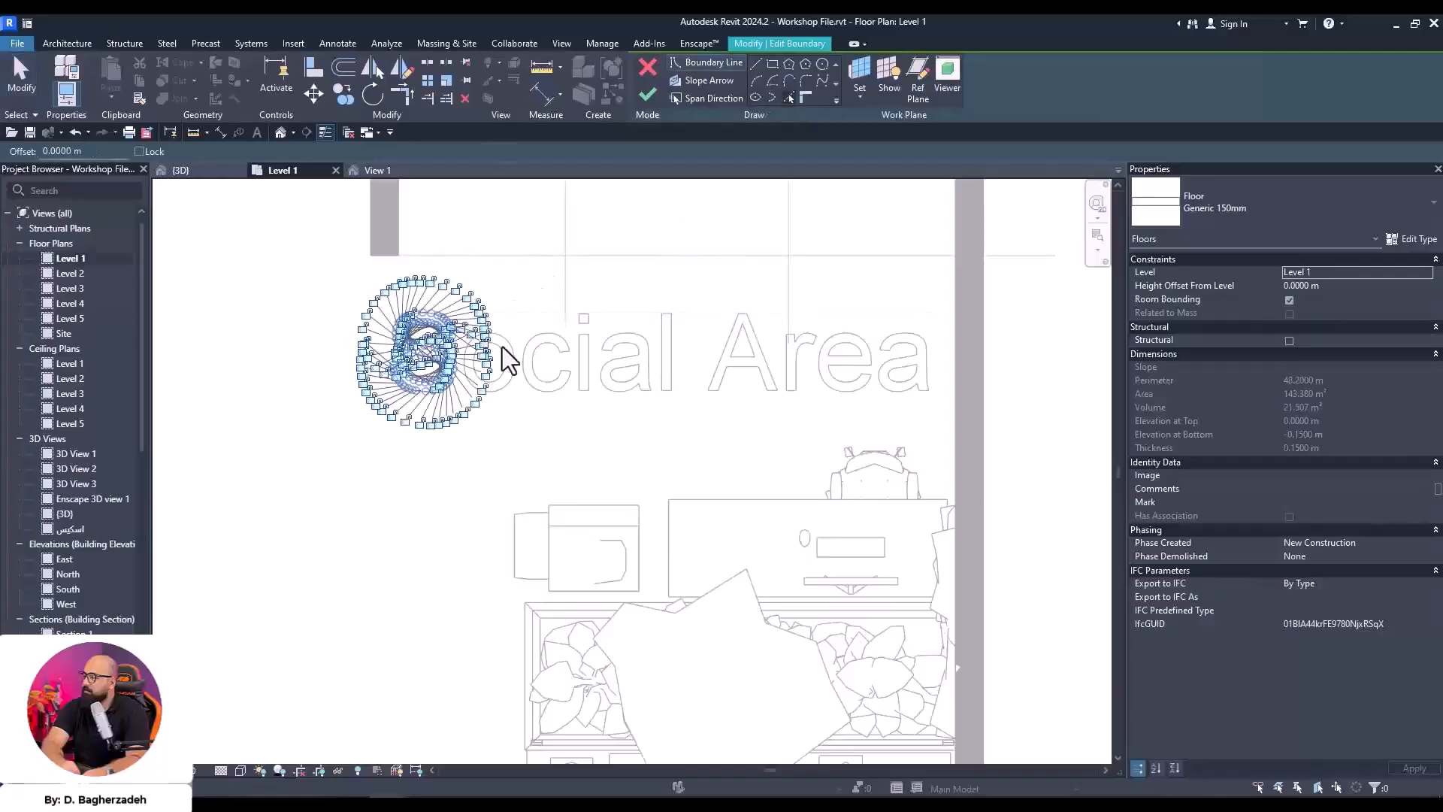
scroll(506, 360, "up", 2)
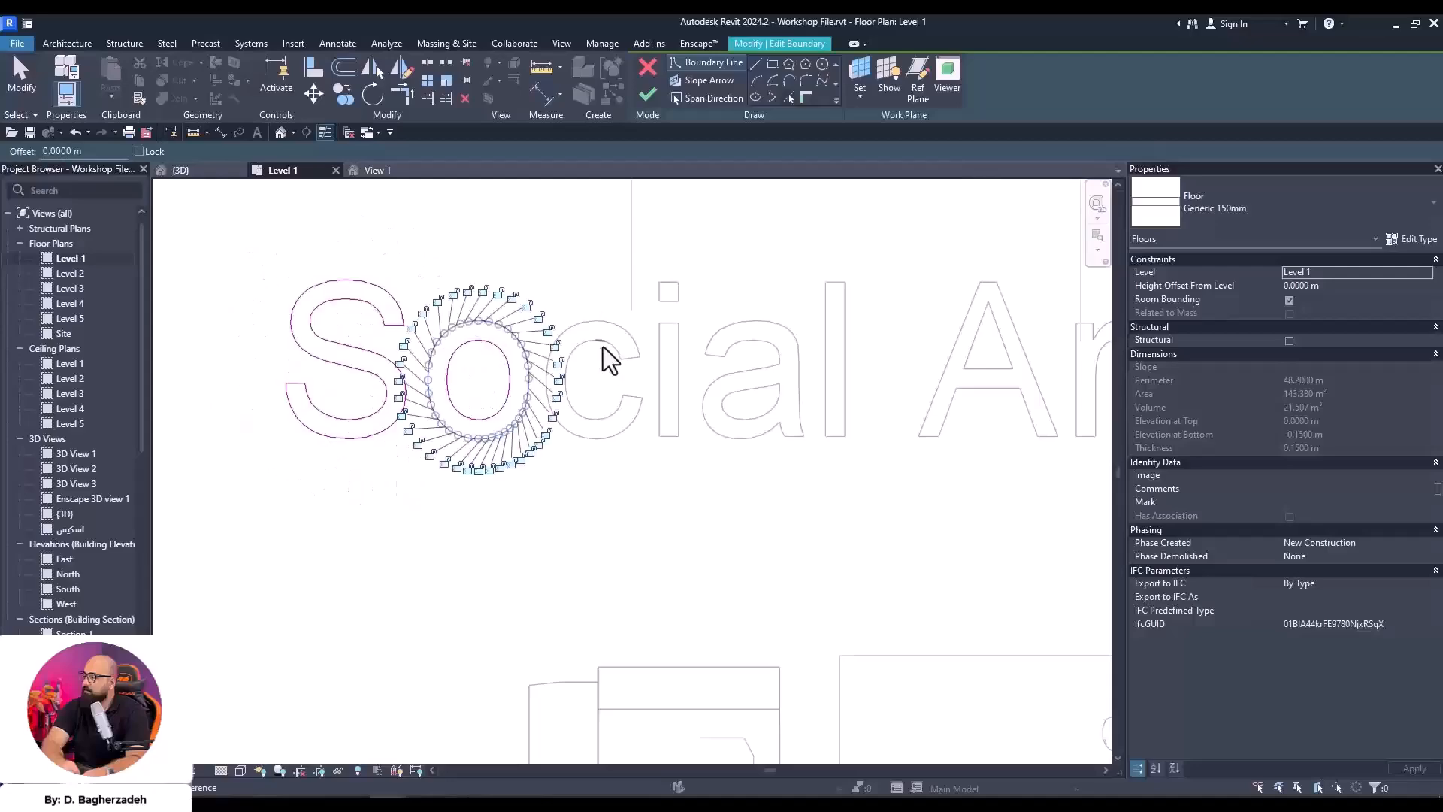
left_click(673, 344)
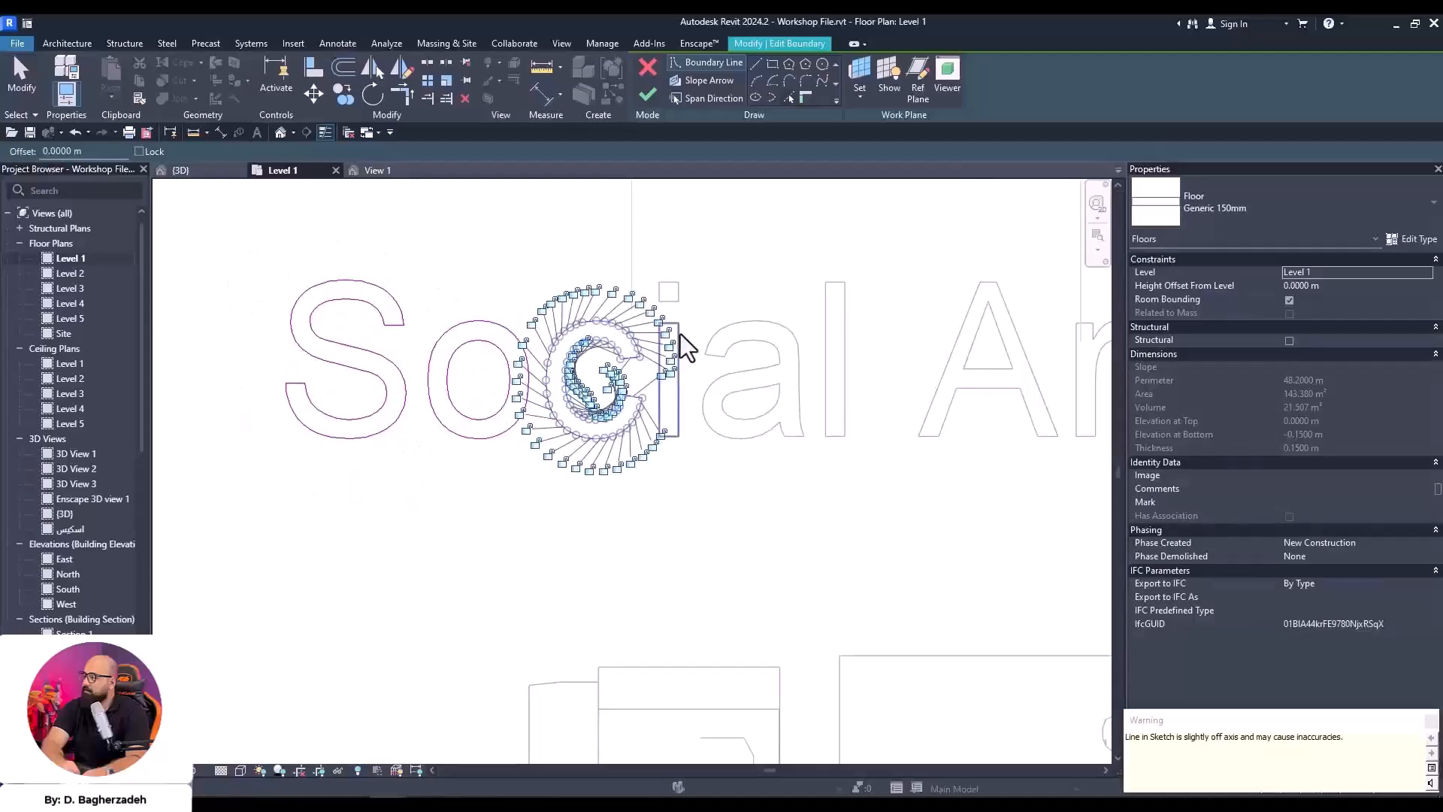
left_click(684, 348)
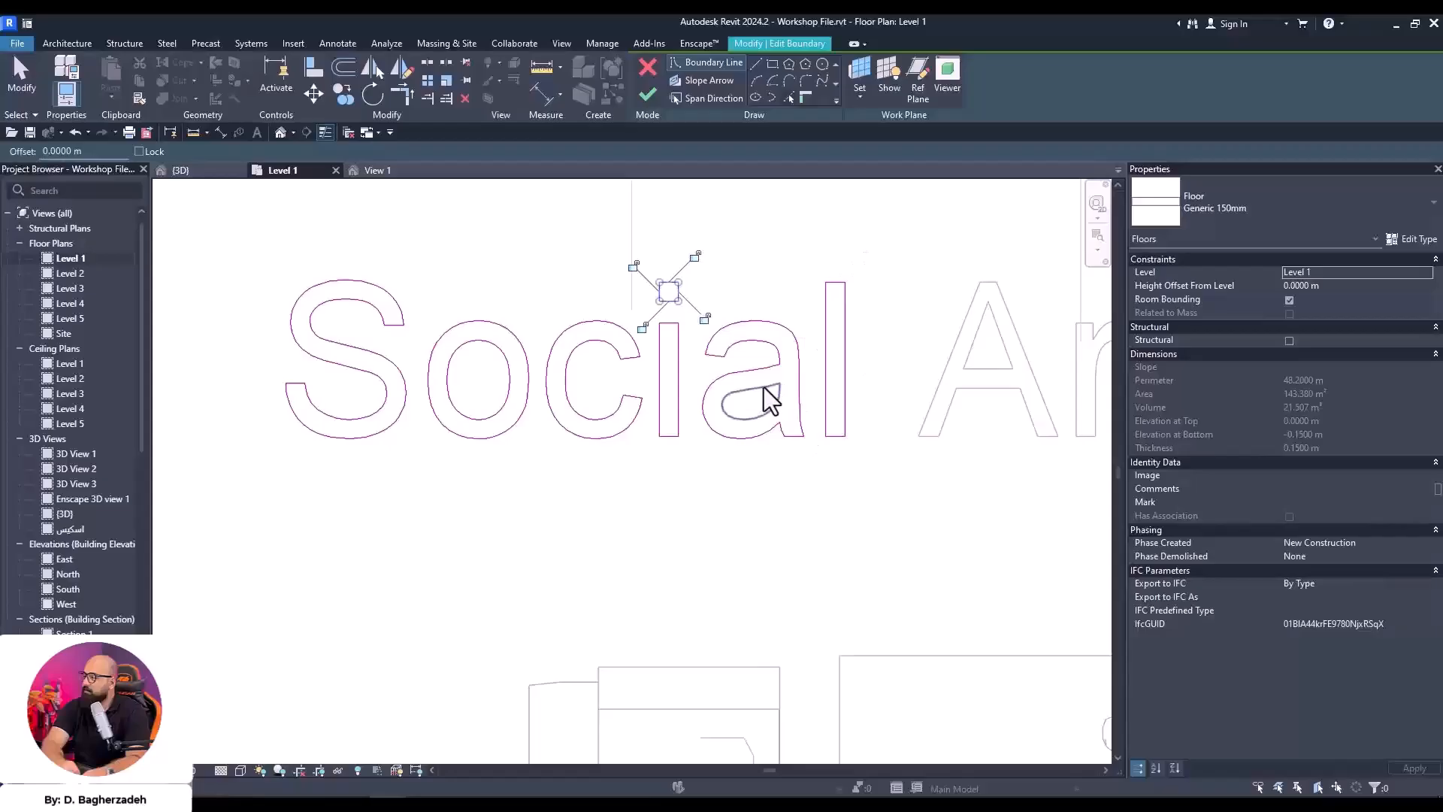
Add the letter outlines of "Area" to the floor boundary and finish the sketch
middle_click_drag(935, 412, 567, 415)
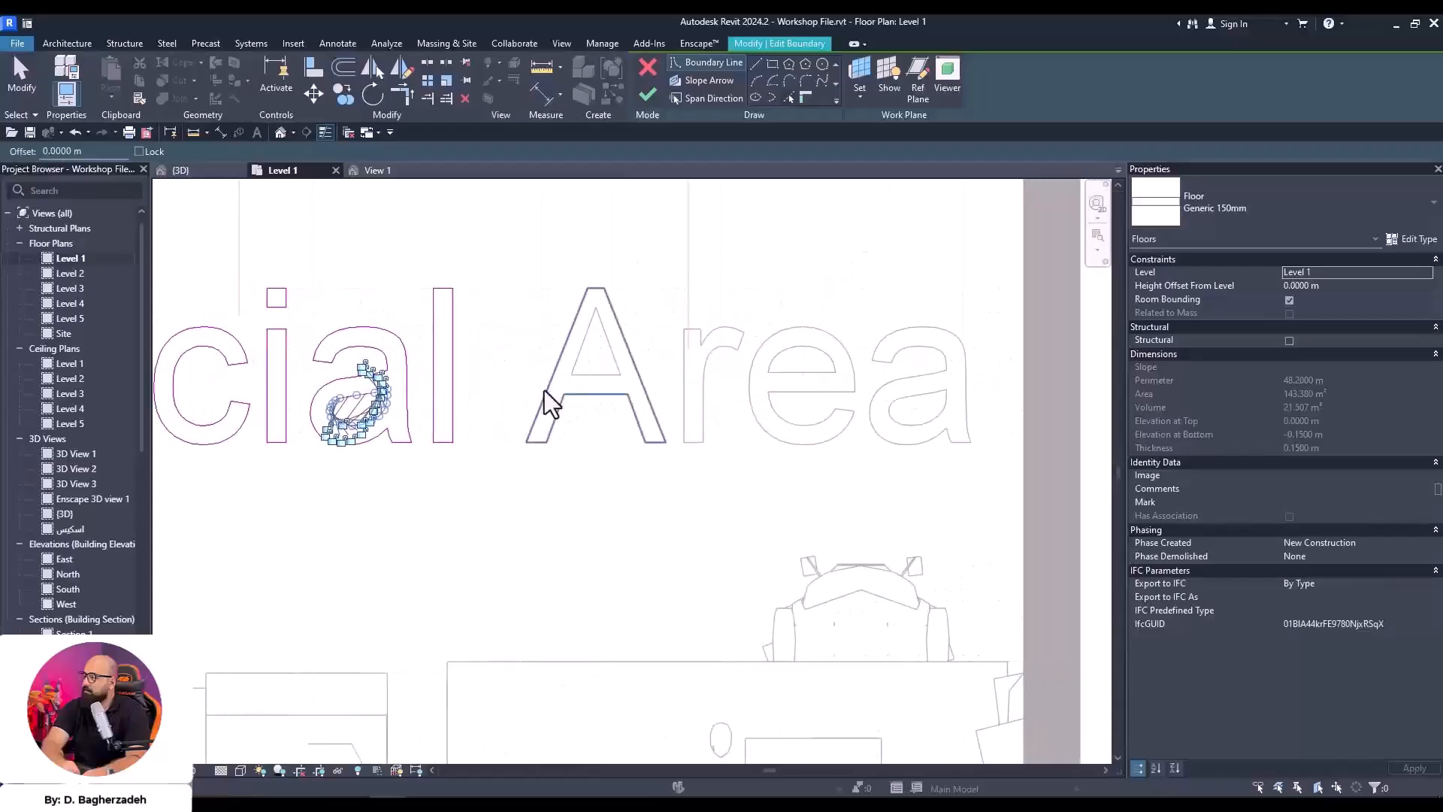
left_click(545, 392)
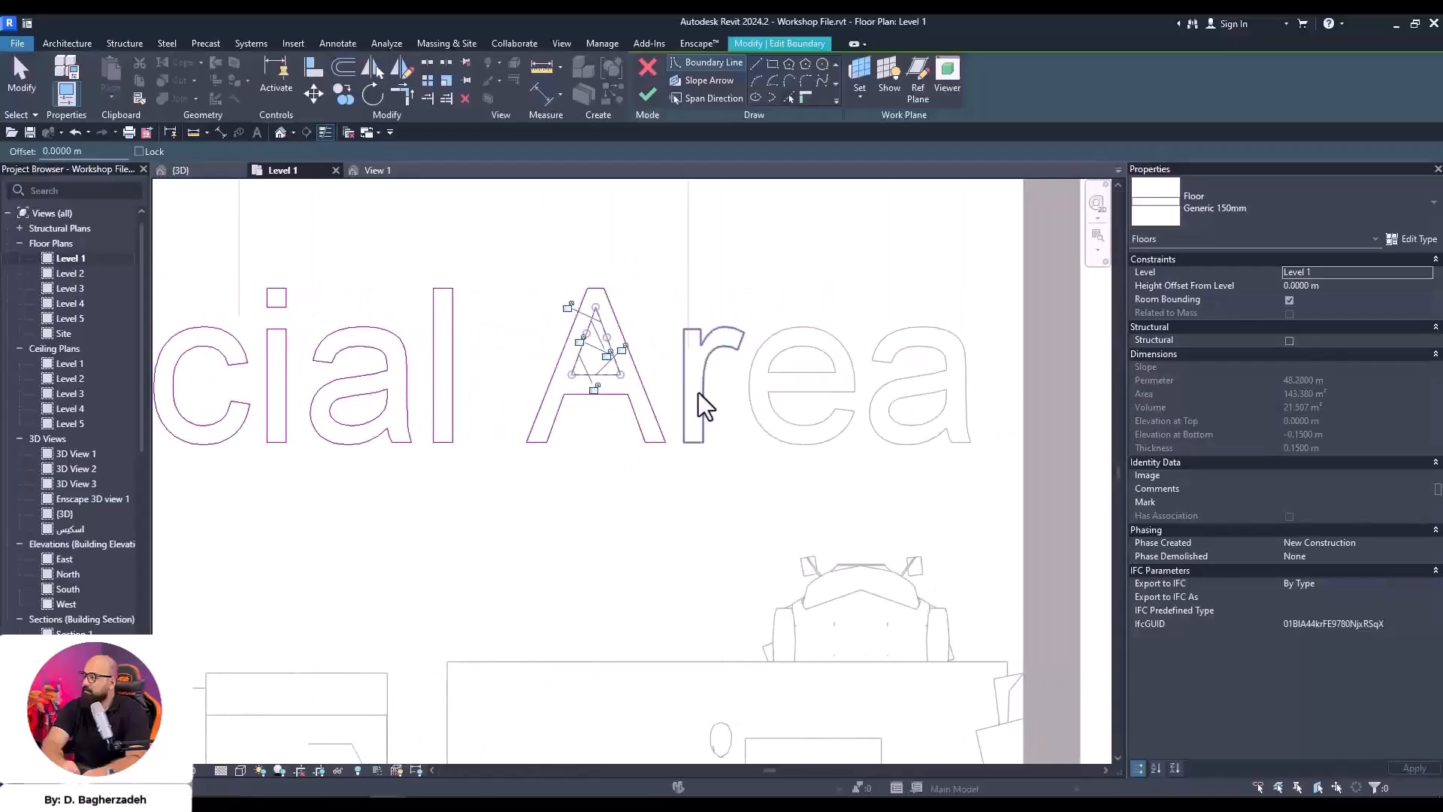
left_click(795, 387)
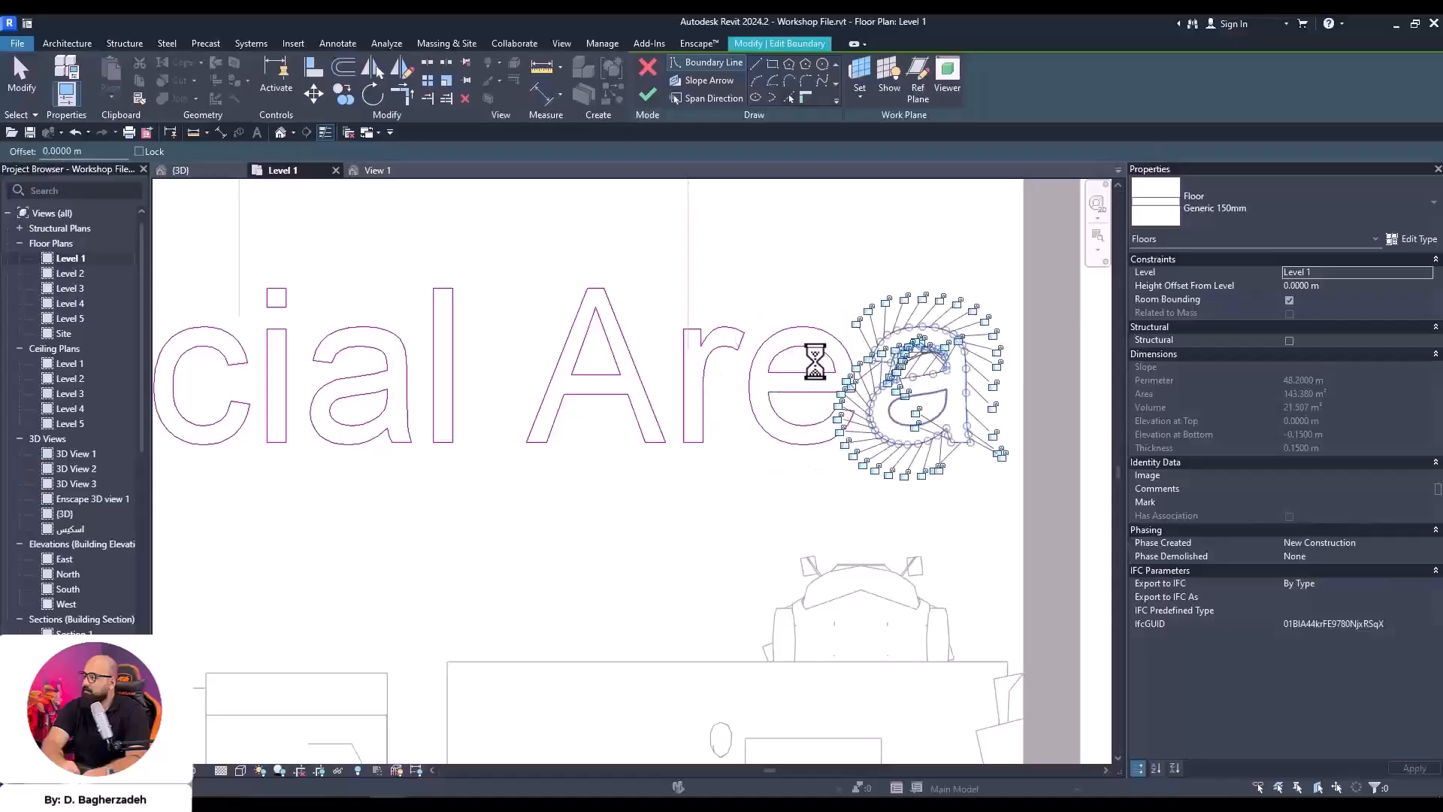
key("Escape")
left_click(652, 97)
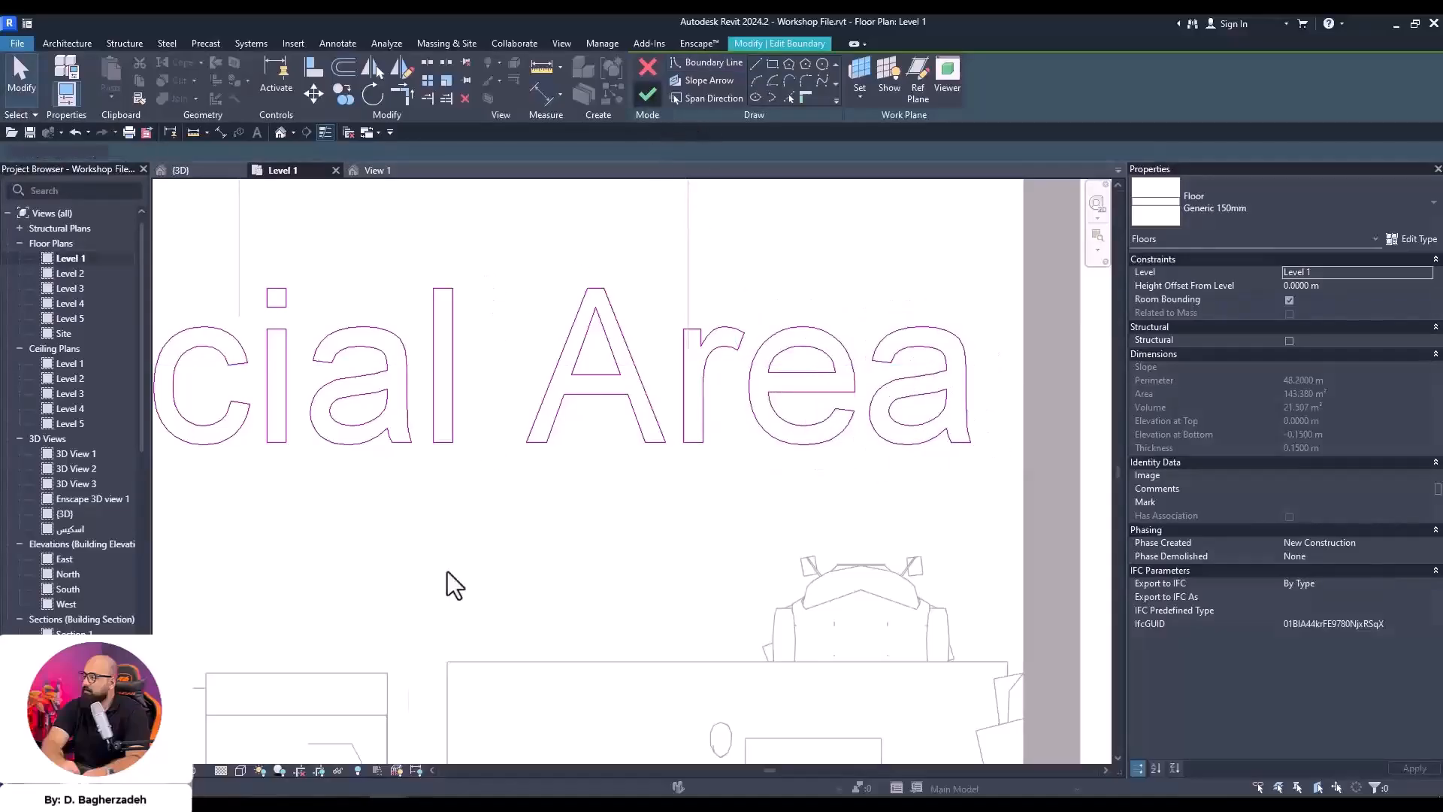
Switch to Enscape, put the visual settings away and examine the cut-out floor lettering up close
mouse_move(395, 803)
left_click(545, 733)
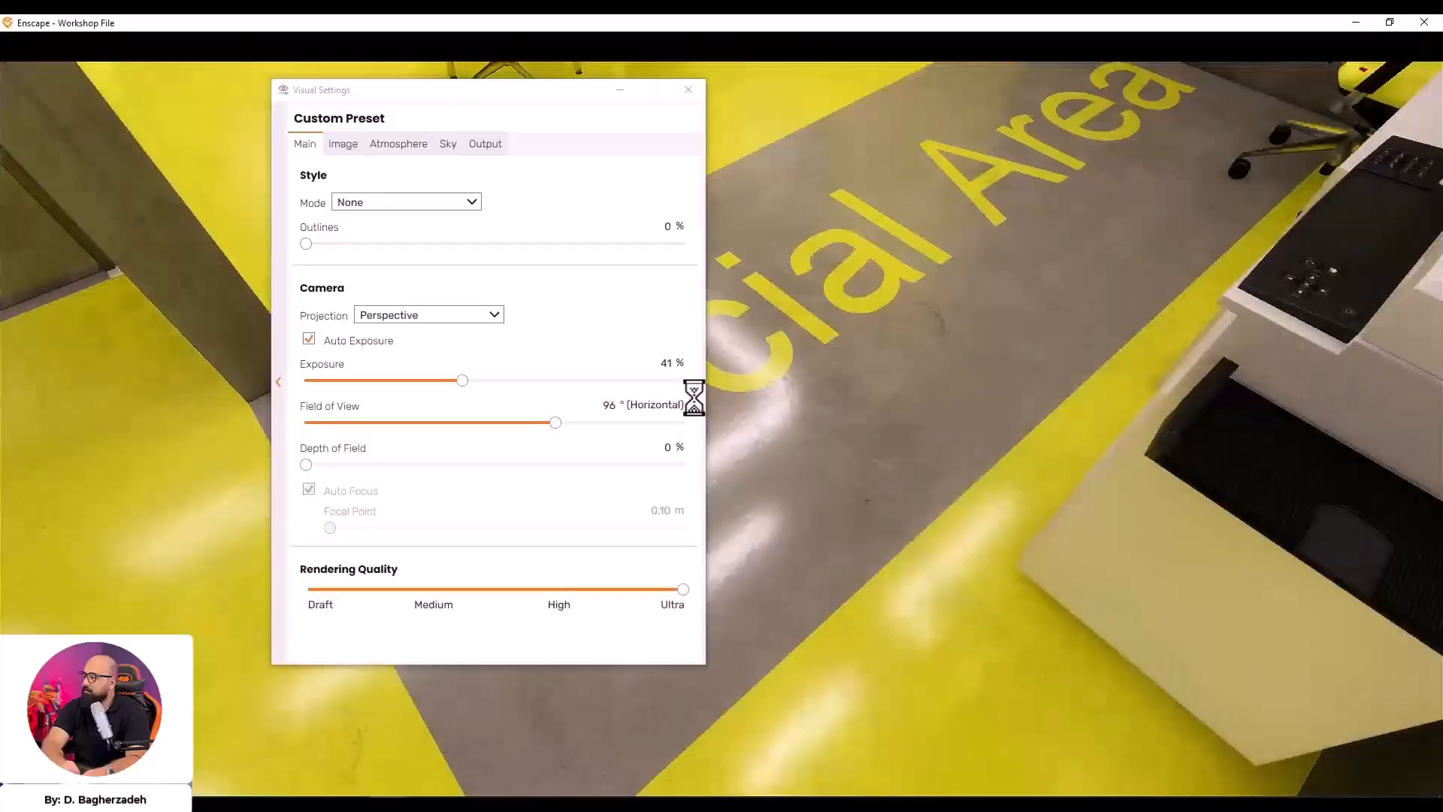
left_click(617, 89)
key("w")
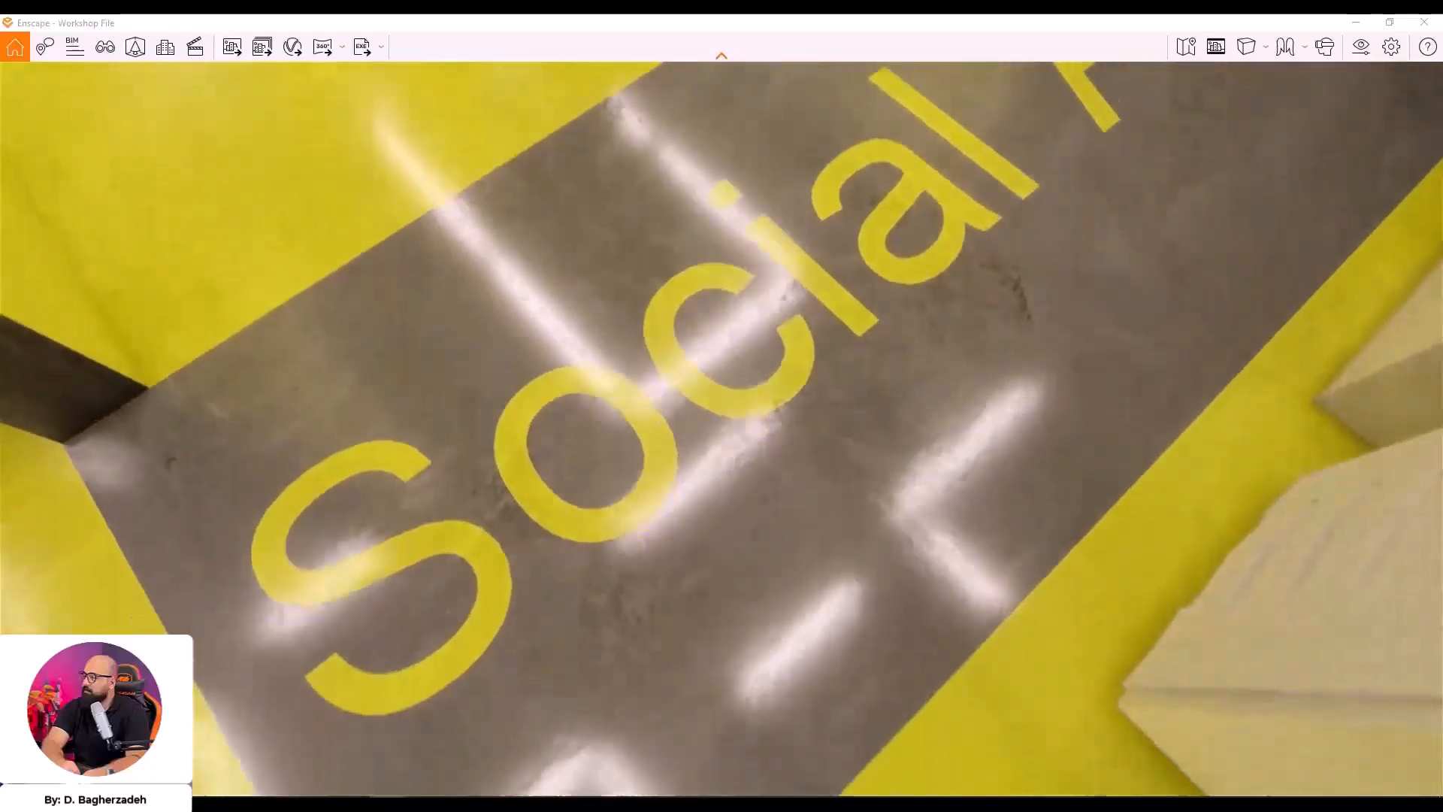
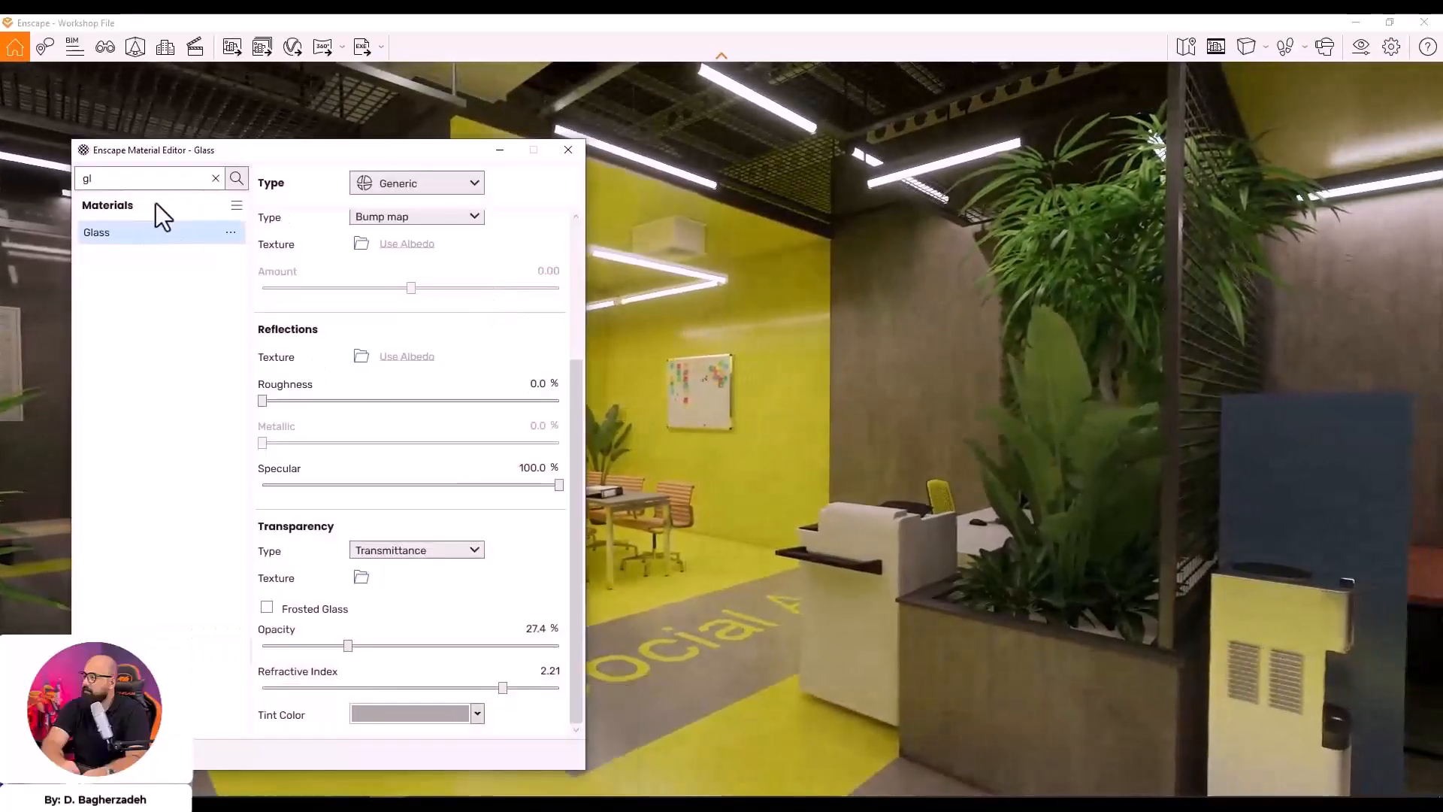
For the 01 Floor yellow material, set the roughness texture's brightness to 62 % and the Image Fade to 51.9 %
left_click(215, 178)
left_click(156, 304)
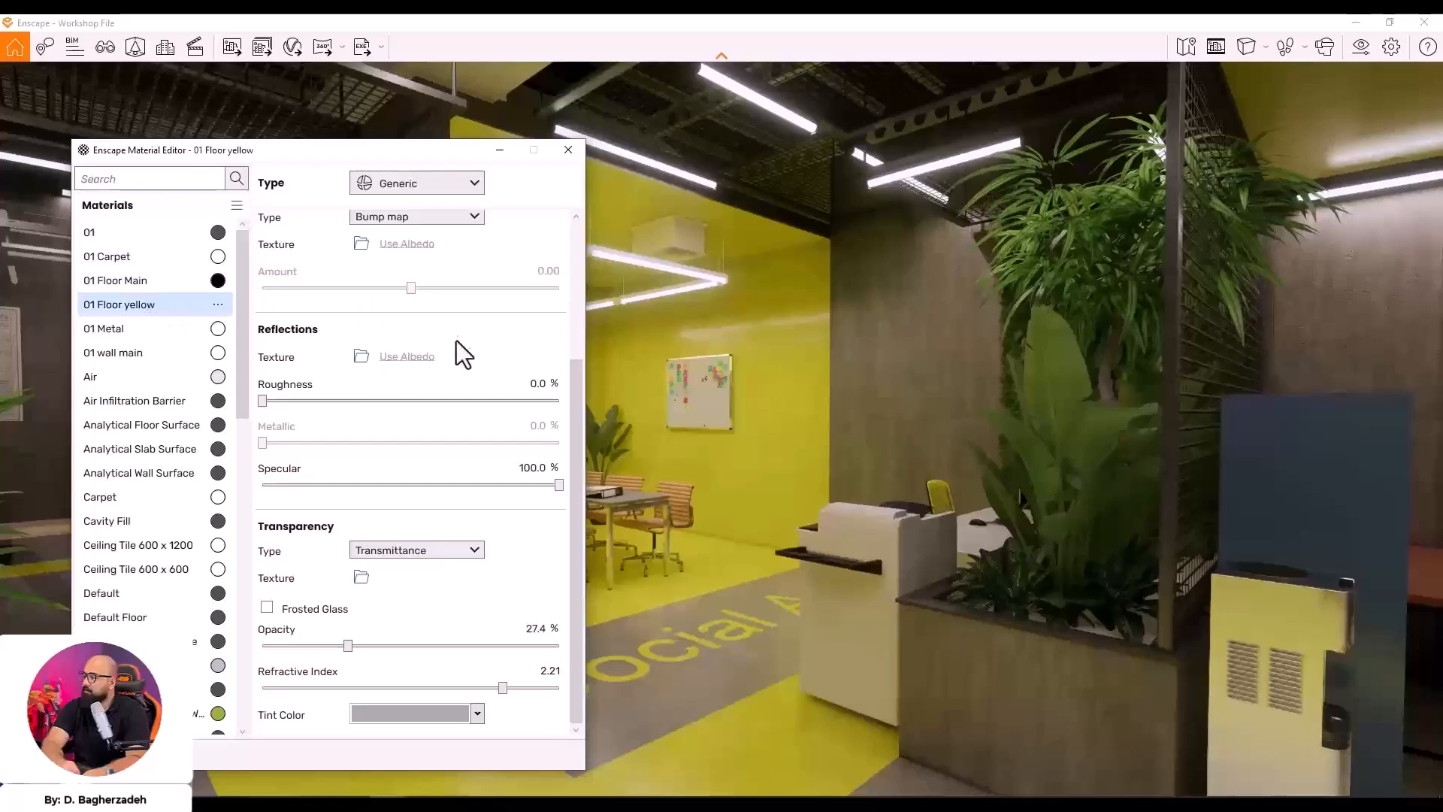
left_click_drag(434, 150, 410, 105)
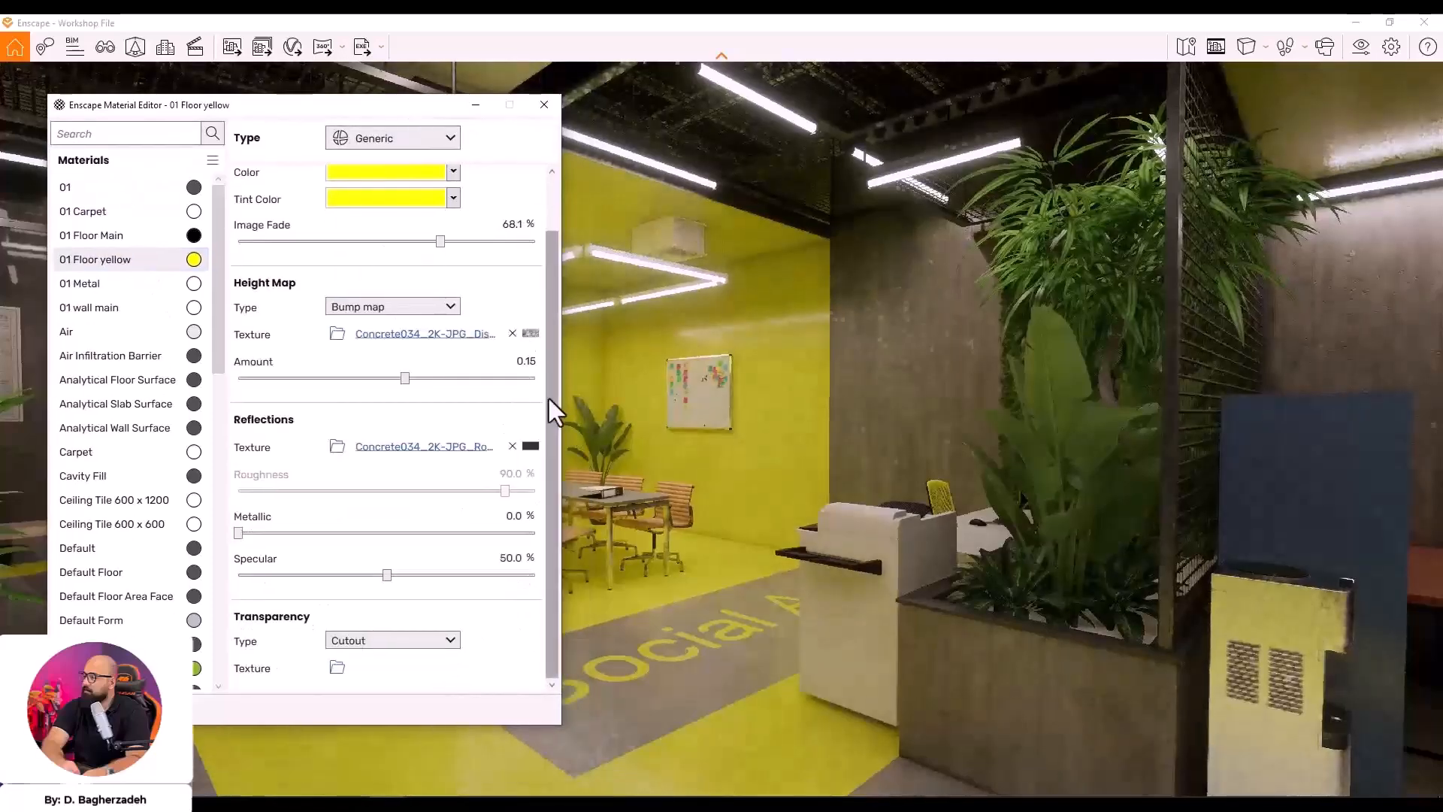
left_click(531, 447)
left_click_drag(359, 458, 421, 458)
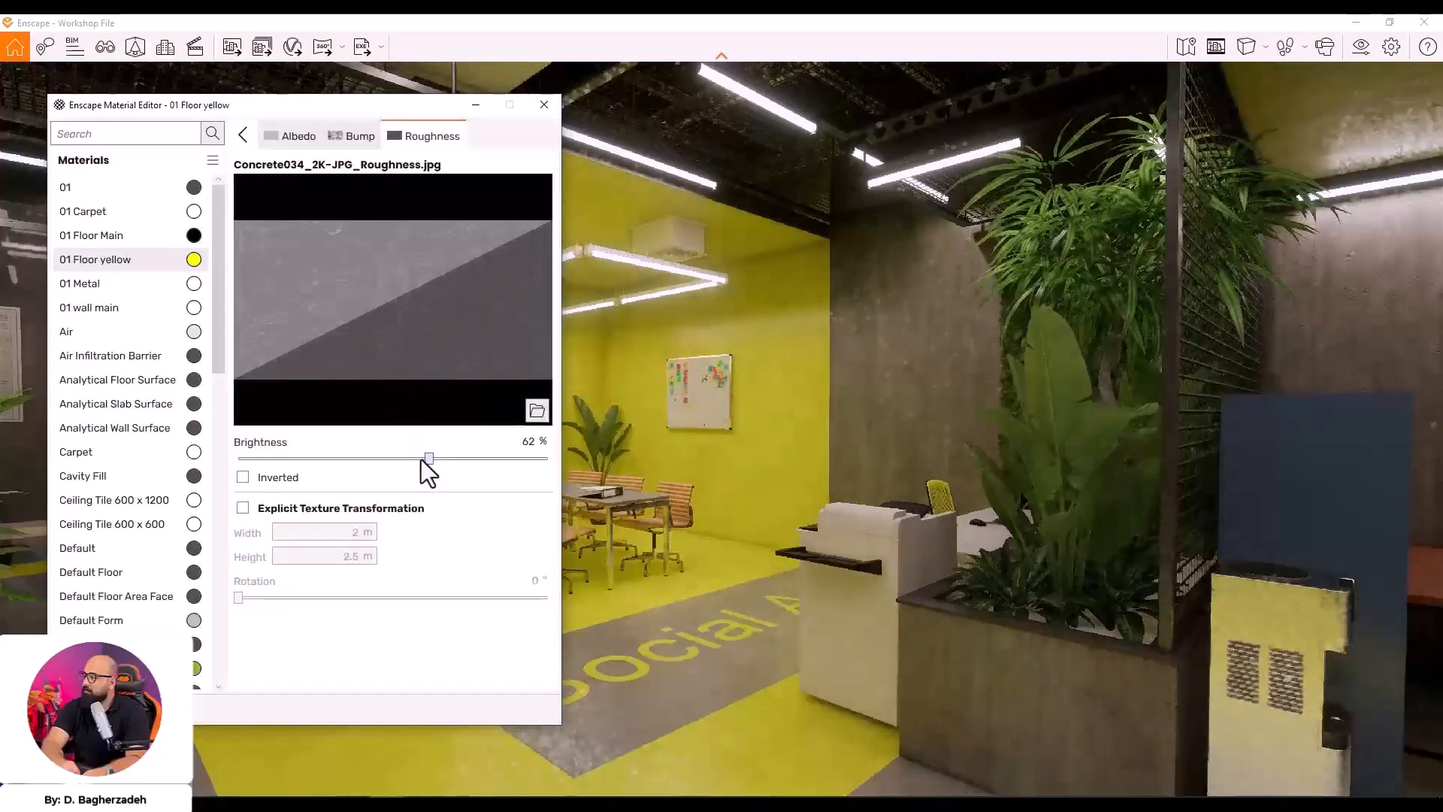
left_click(241, 137)
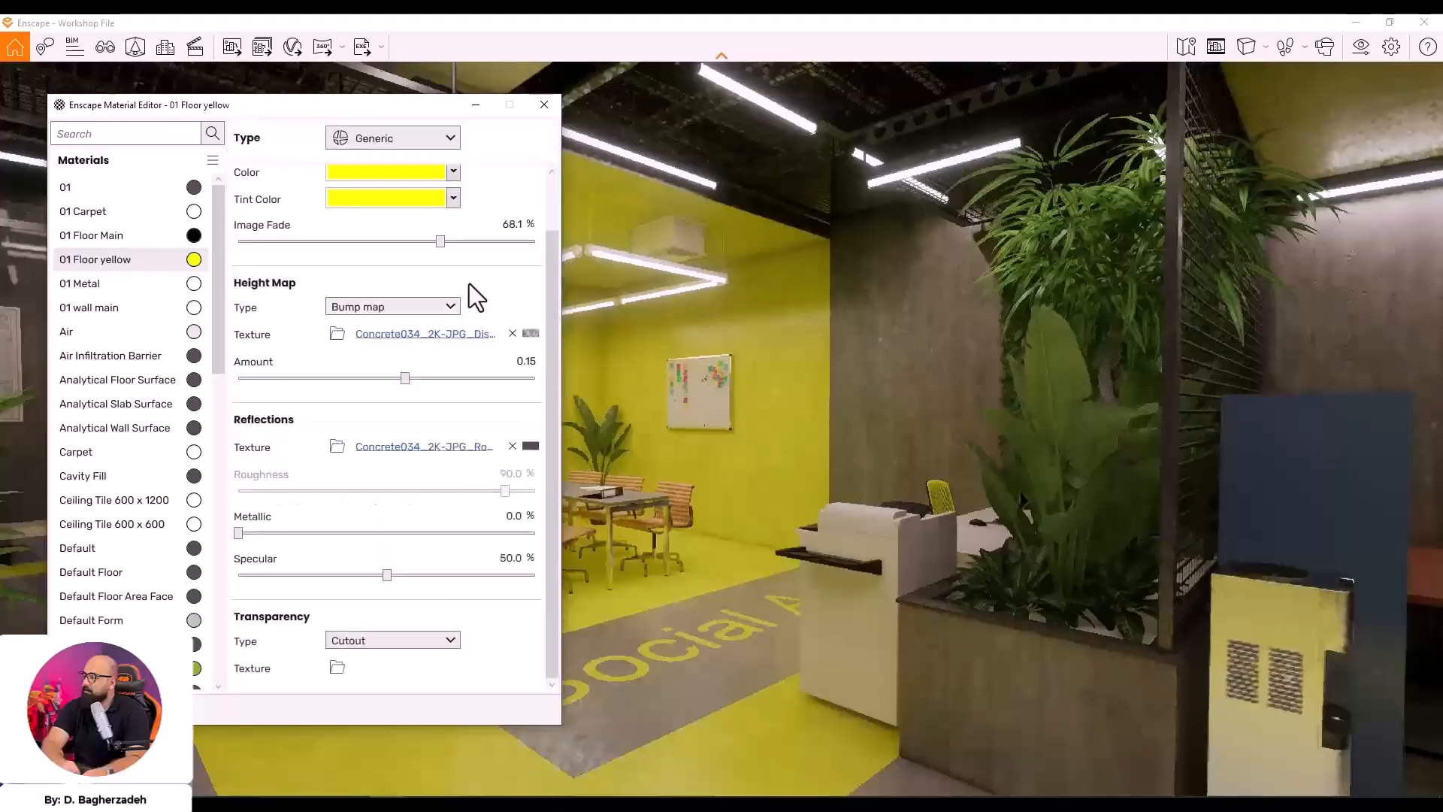
left_click_drag(442, 243, 392, 245)
scroll(547, 255, "up", 2)
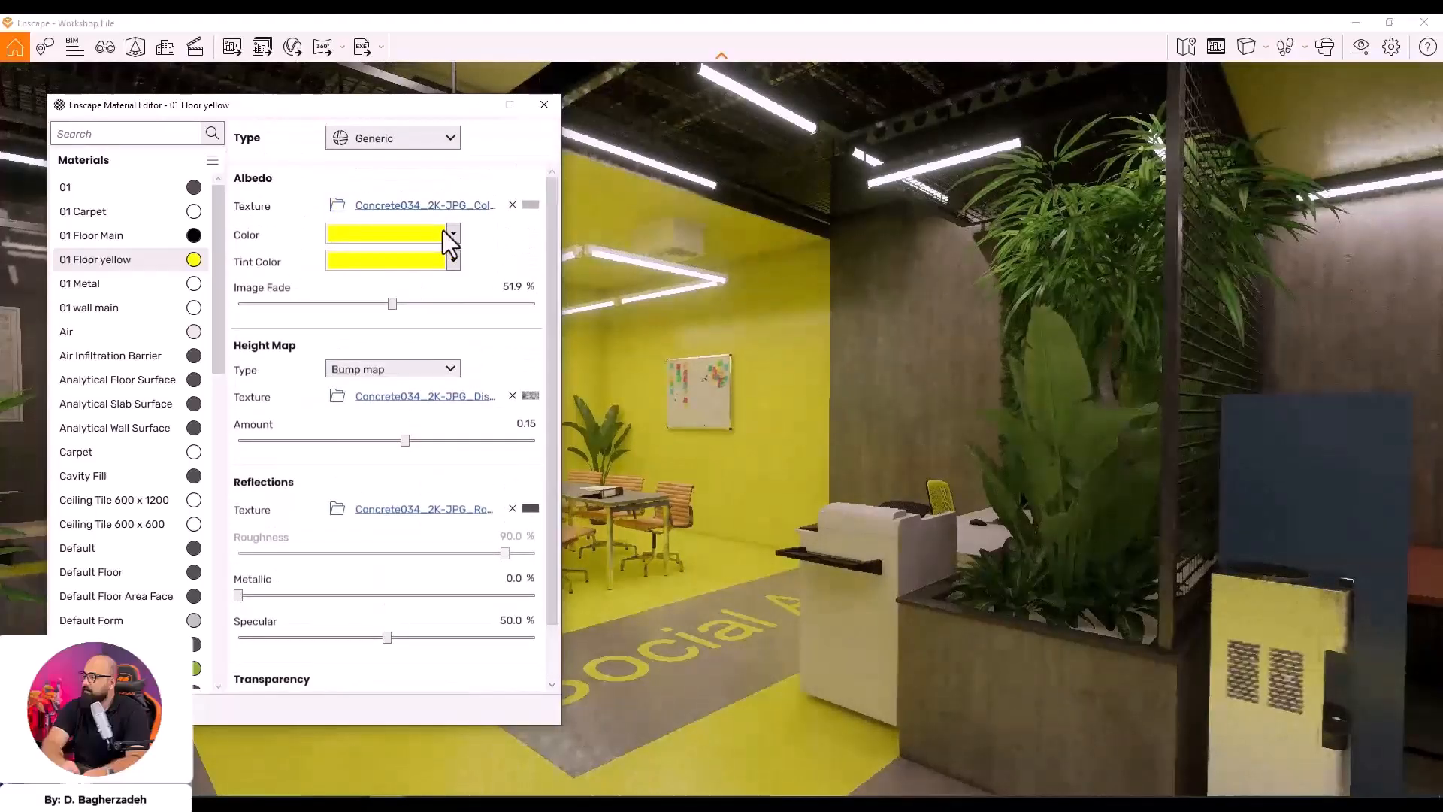
Try a near-white albedo color on 01 Floor yellow, check the room and restore the yellow color
left_click(430, 236)
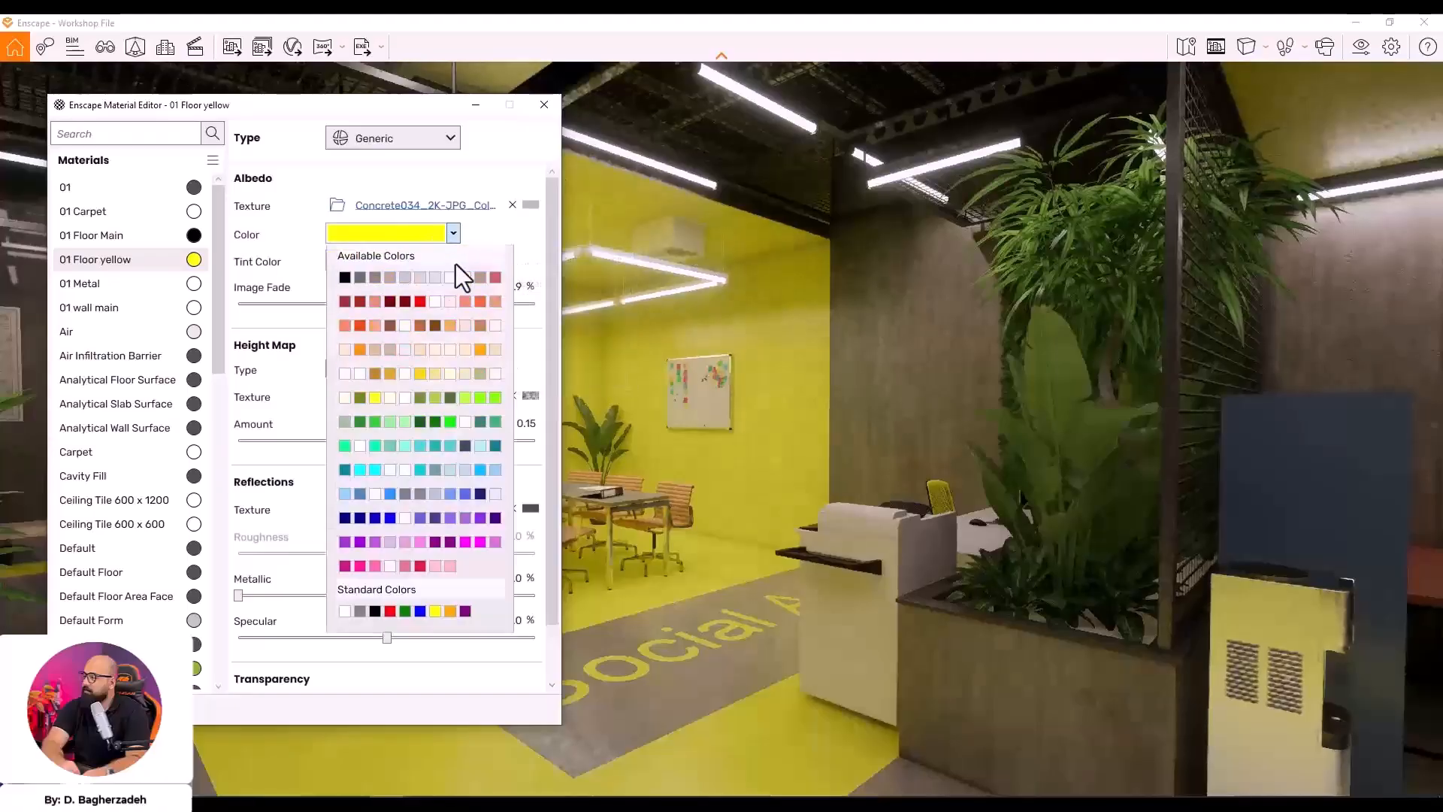
left_click(464, 307)
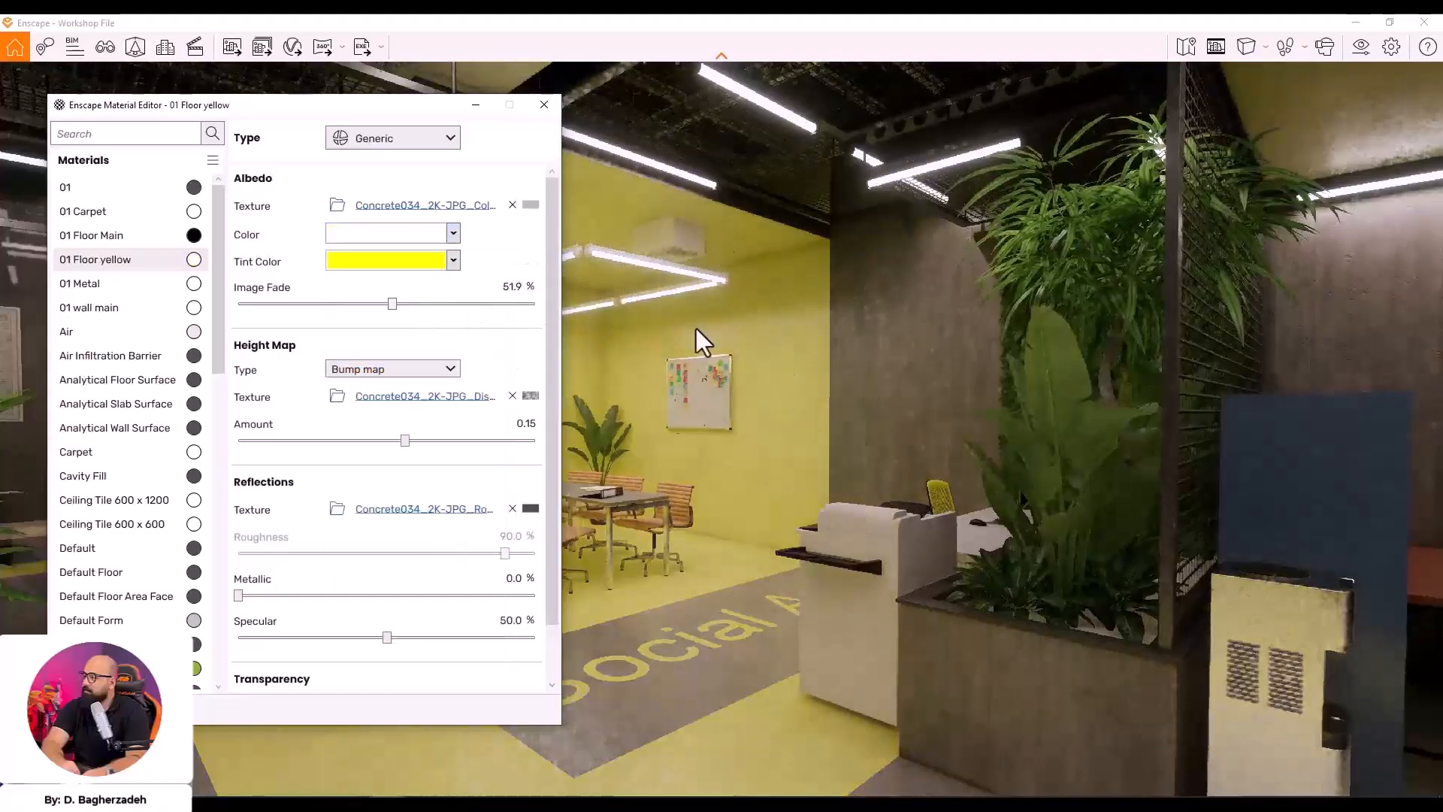
left_click(475, 104)
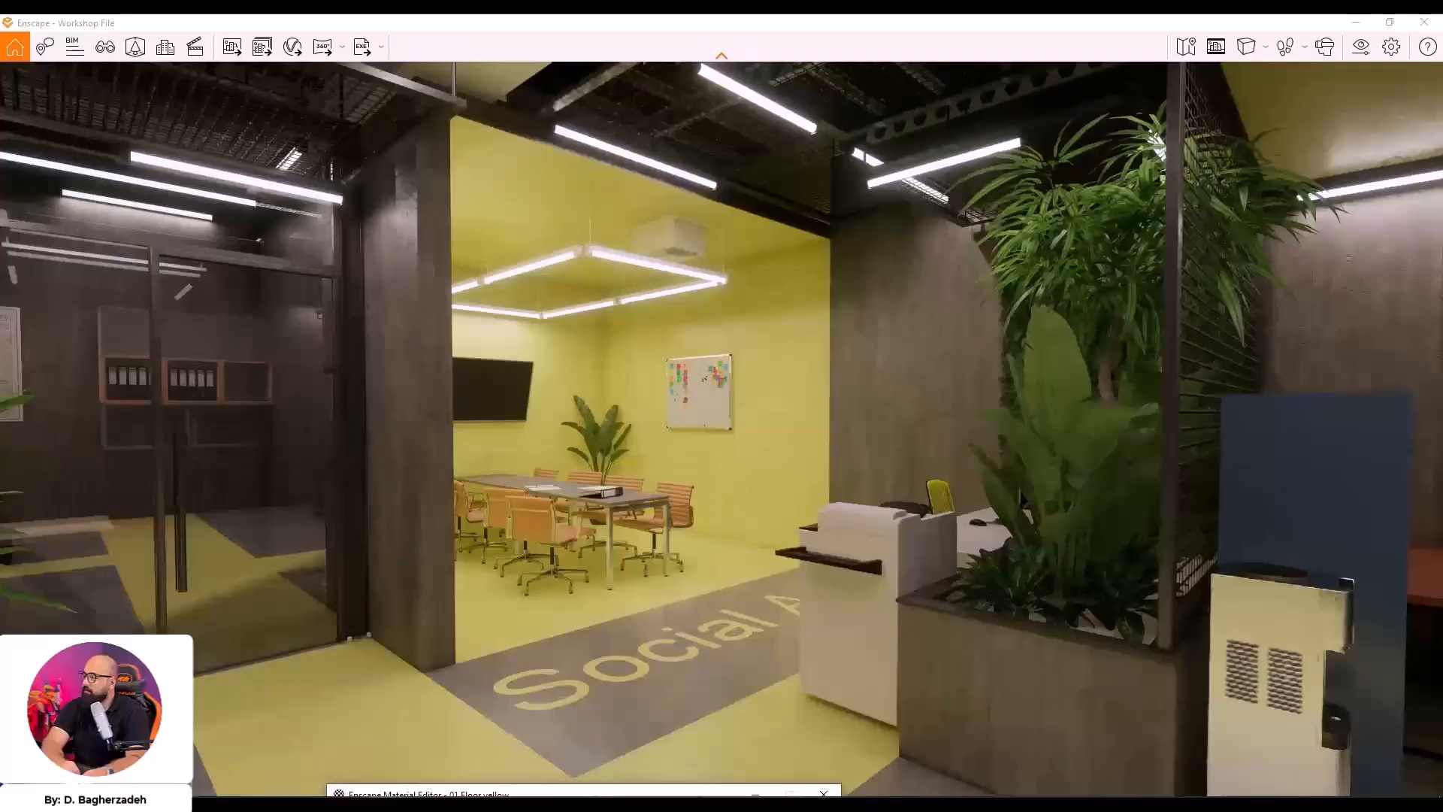
left_click_drag(699, 794, 470, 128)
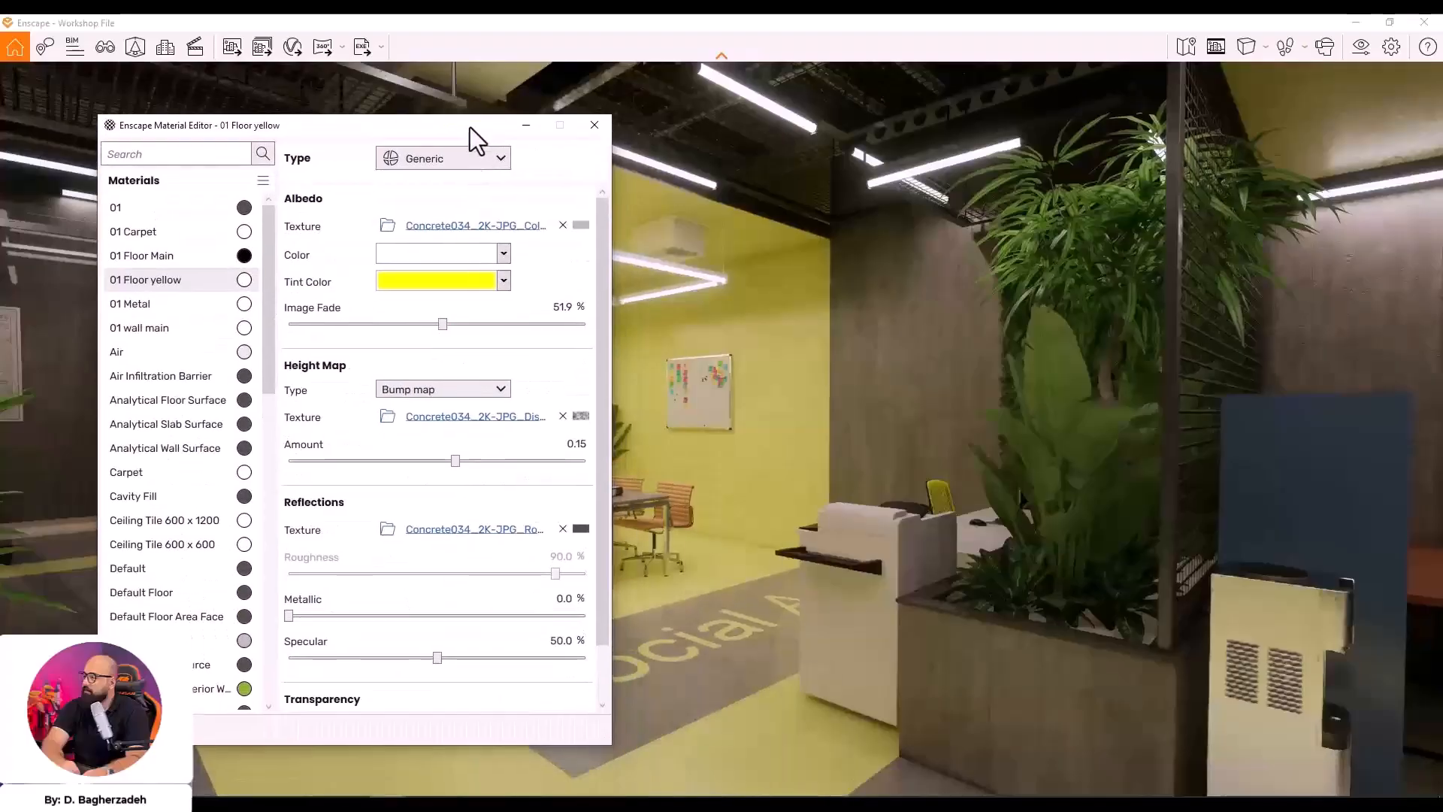
left_click(469, 256)
left_click(425, 448)
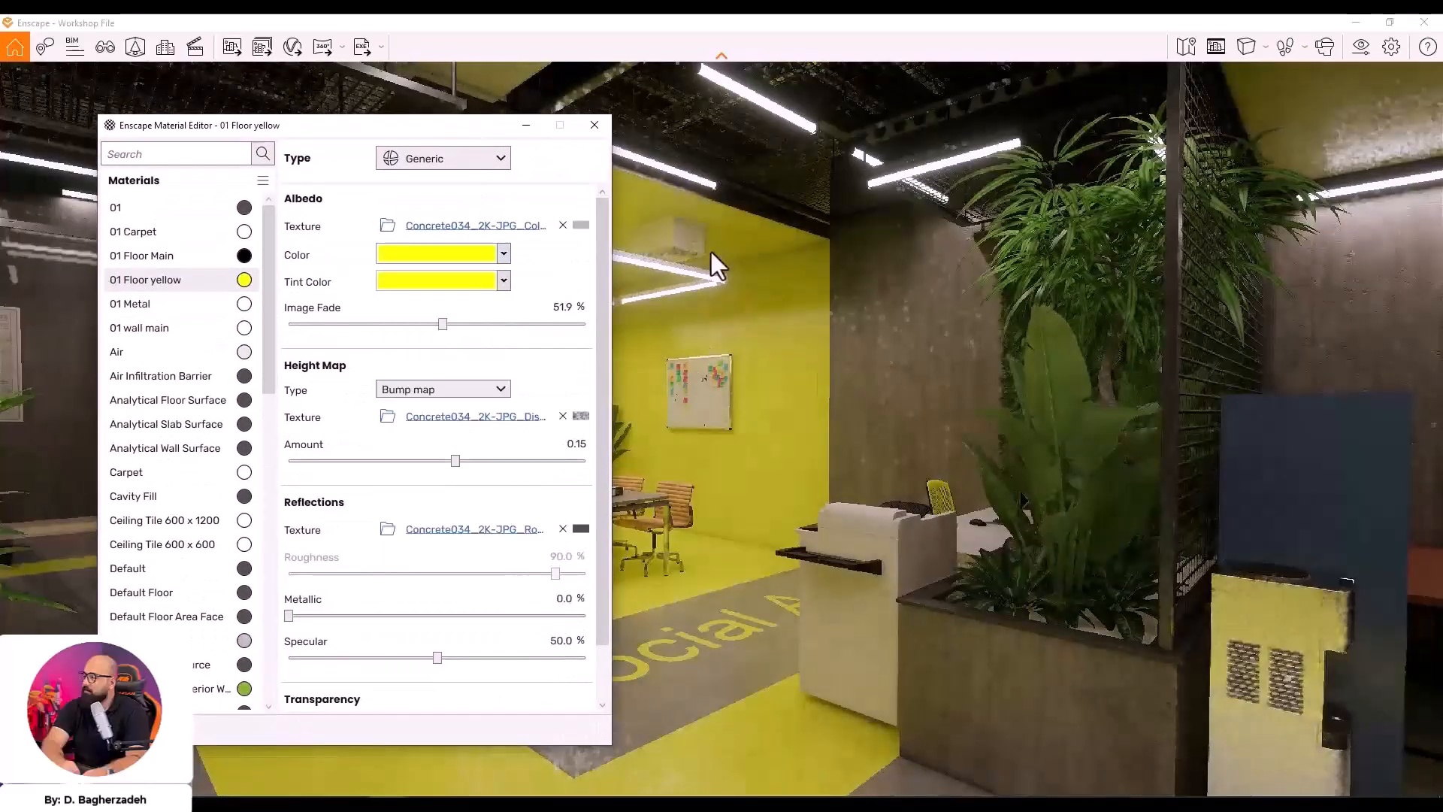
Lighten the albedo color of 01 Floor yellow to a pale yellow and shift its tint color to a warmer yellow
left_click(481, 256)
left_click(464, 278)
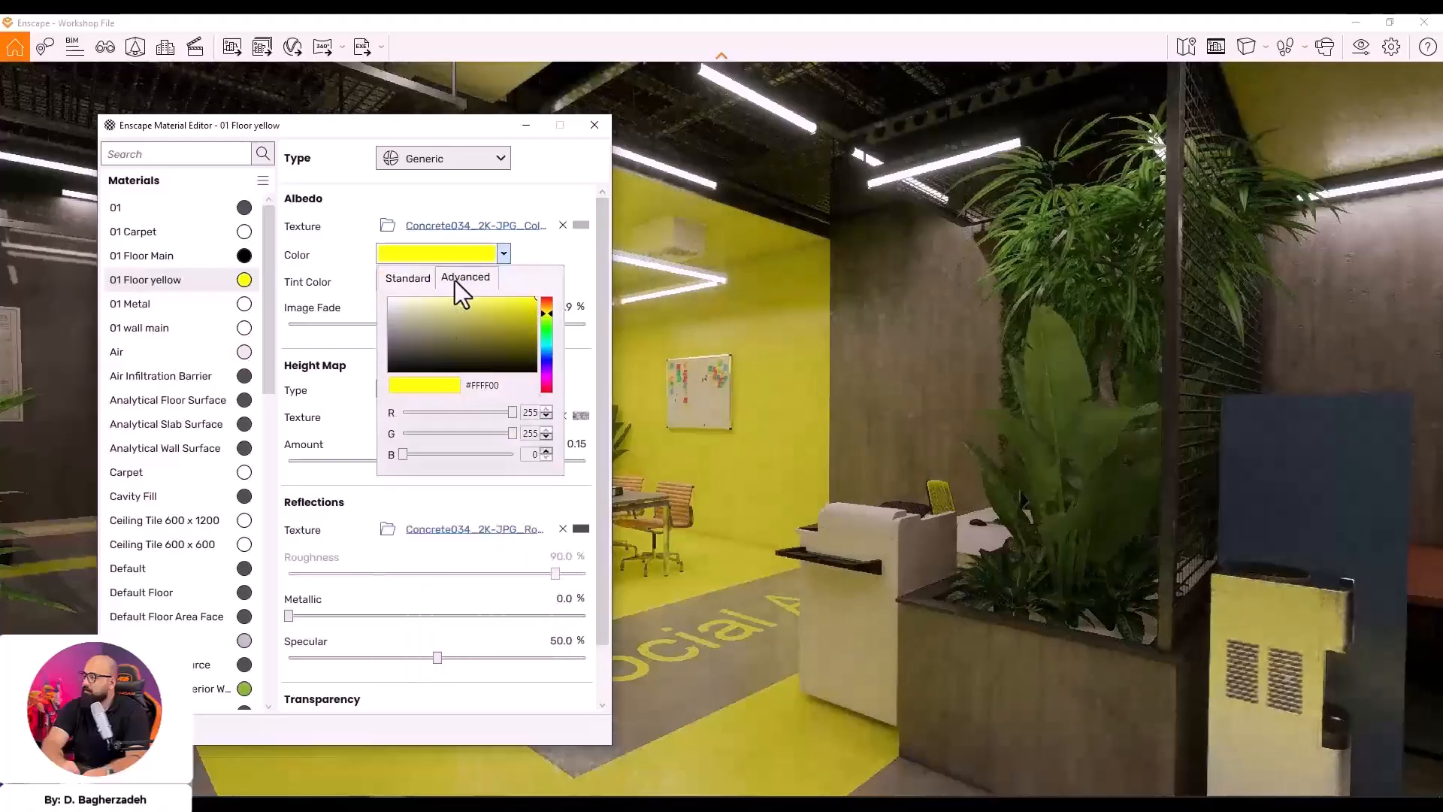
left_click(473, 281)
mouse_move(532, 331)
left_mouse_down()
mouse_move(512, 317)
mouse_move(548, 339)
left_mouse_up()
left_click(548, 339)
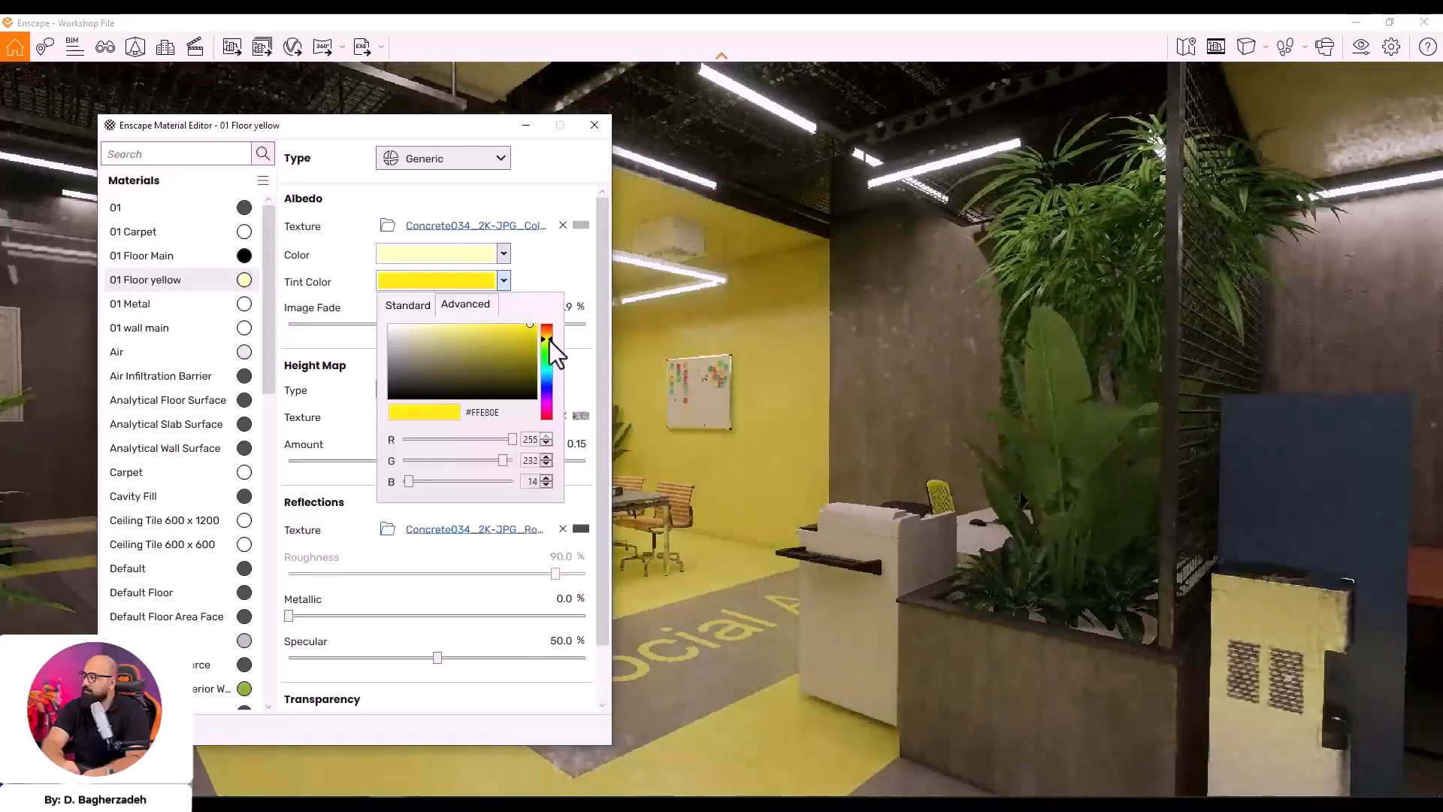
left_click(529, 328)
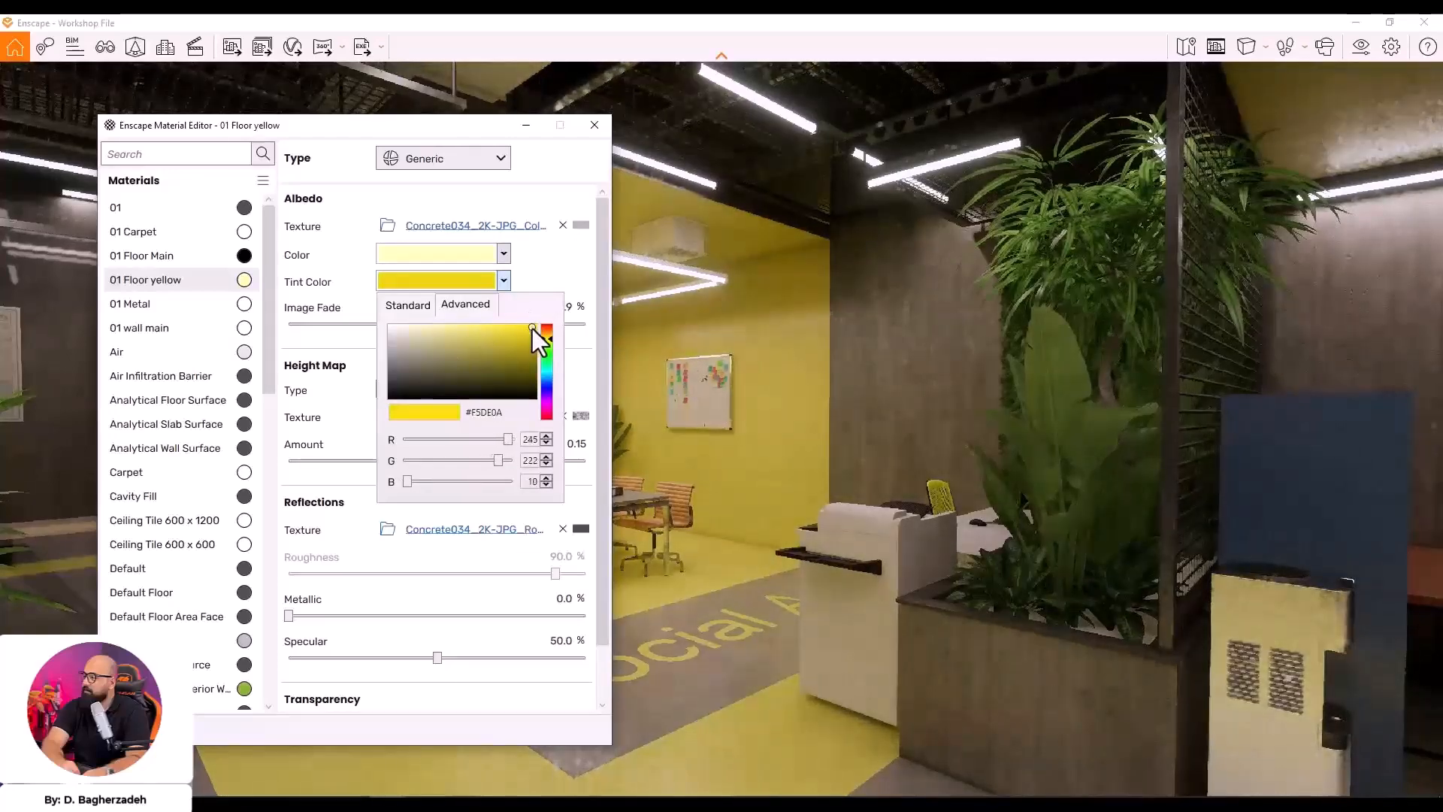
left_click(523, 275)
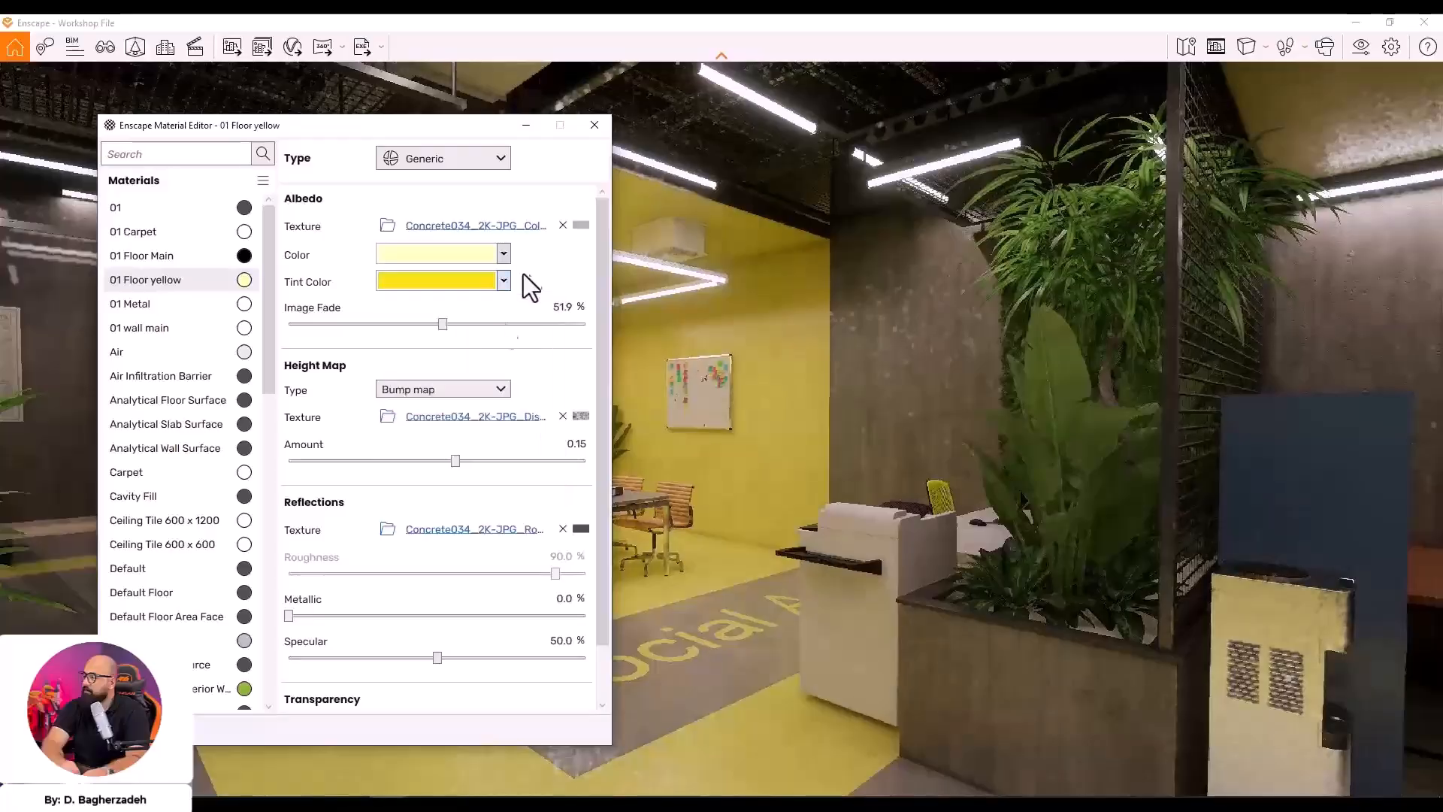
Set the albedo color of the 01 Floor yellow material to white
left_click(464, 256)
left_click(418, 278)
left_click(513, 330)
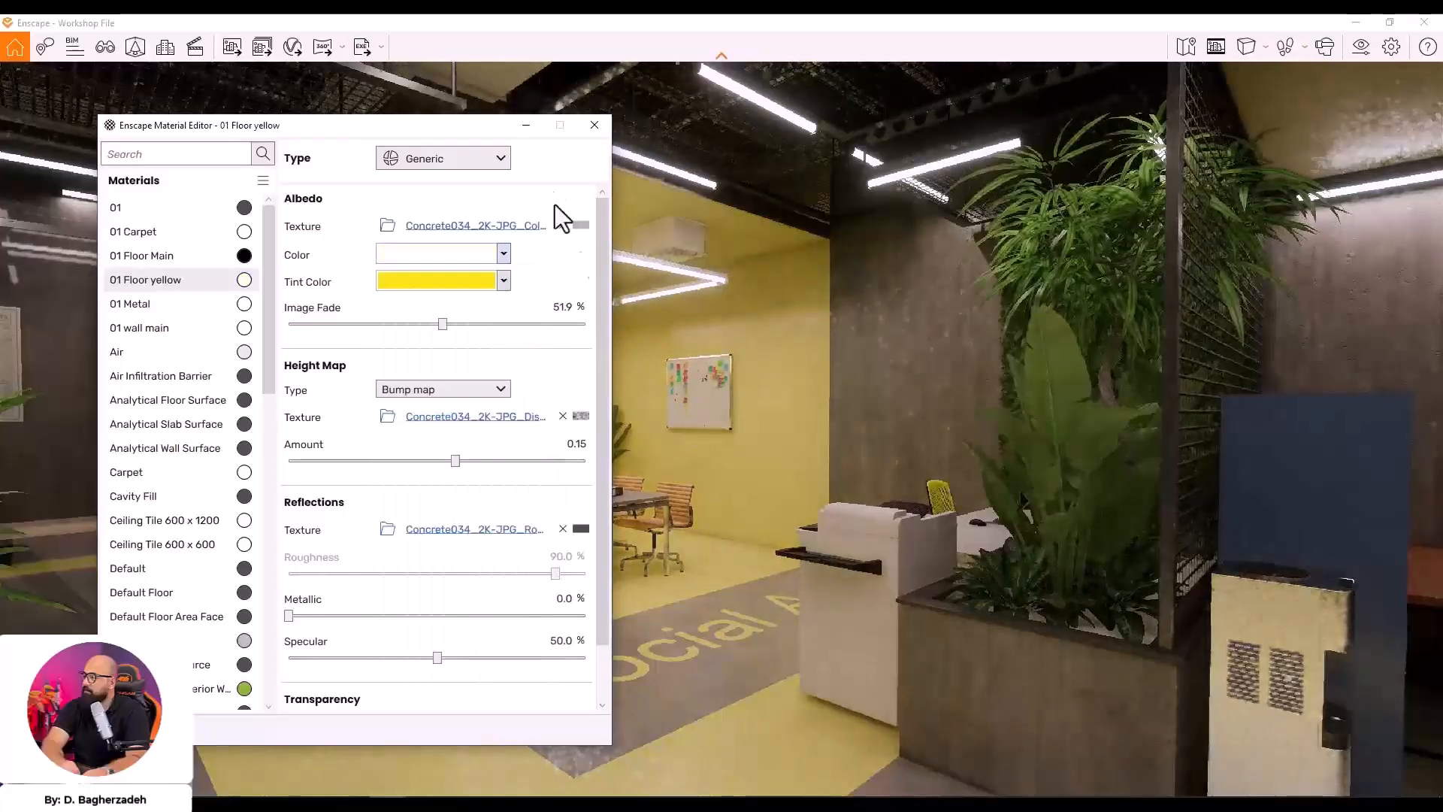
Put the material editor away and walk through the office to check the yellow surfaces from the seating and desk areas
left_click_drag(484, 131, 364, 111)
left_click(405, 106)
left_click_drag(538, 250, 1150, 323)
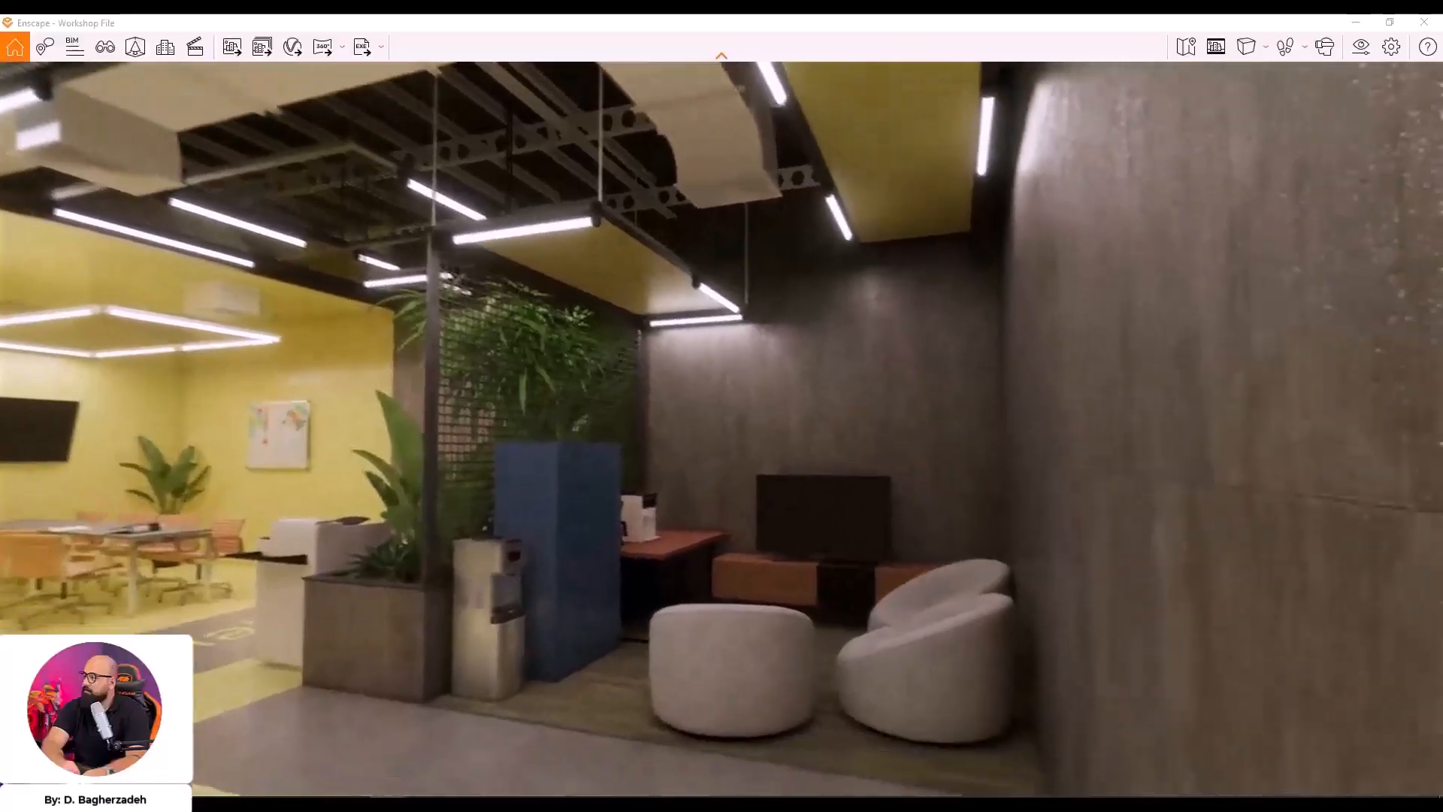
left_click_drag(769, 316, 830, 372)
key("w")
key("a")
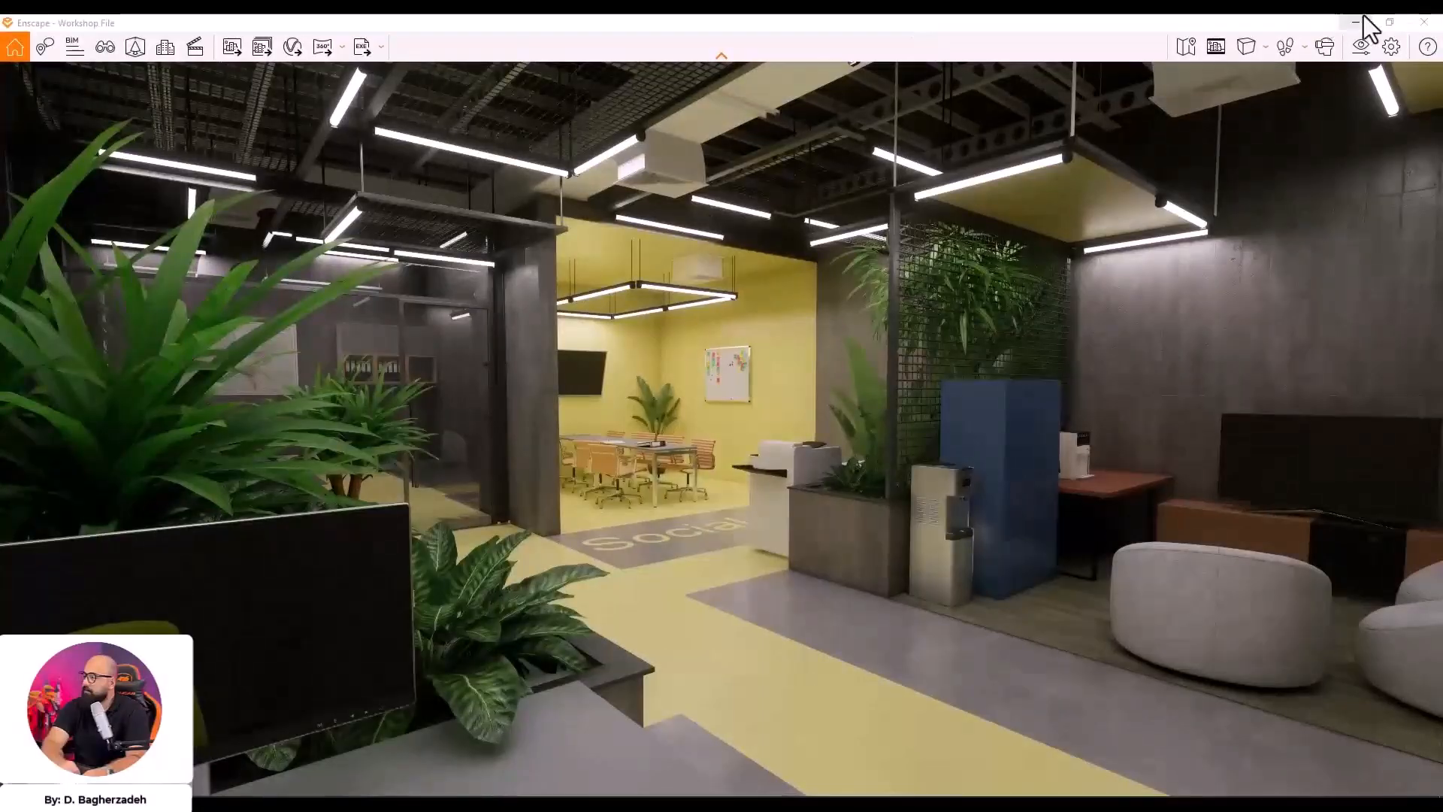
Switch to Revit, open the Level 1 floor plan and select the short side wall of the flower box near Social Area
left_click(1361, 21)
scroll(841, 481, "down", 3)
double_click(69, 258)
scroll(601, 530, "up", 6)
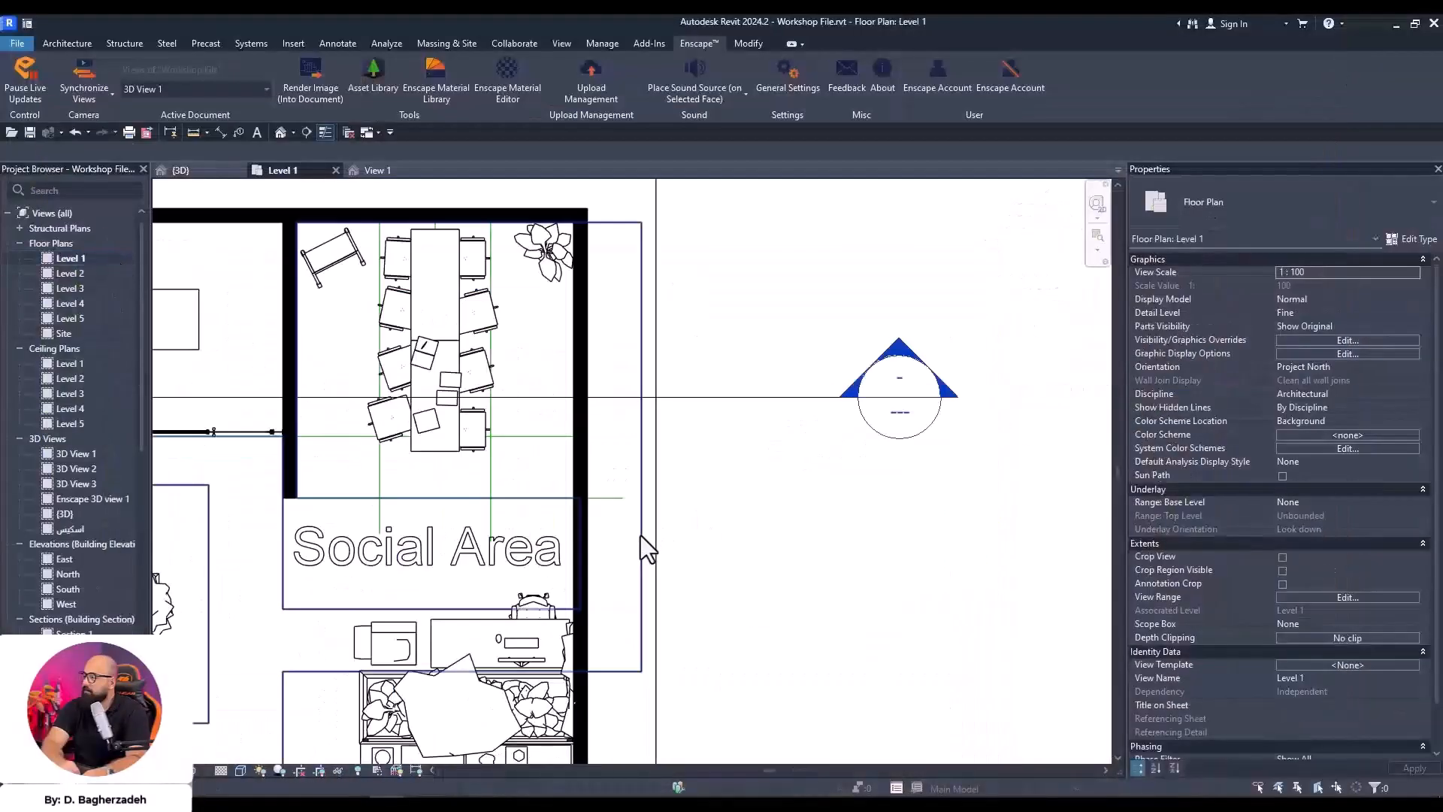
scroll(556, 474, "up", 3)
left_click(788, 350)
Edit the structure of the 7 cm wall type, preview it in section and open its wall sweeps
left_click(1400, 240)
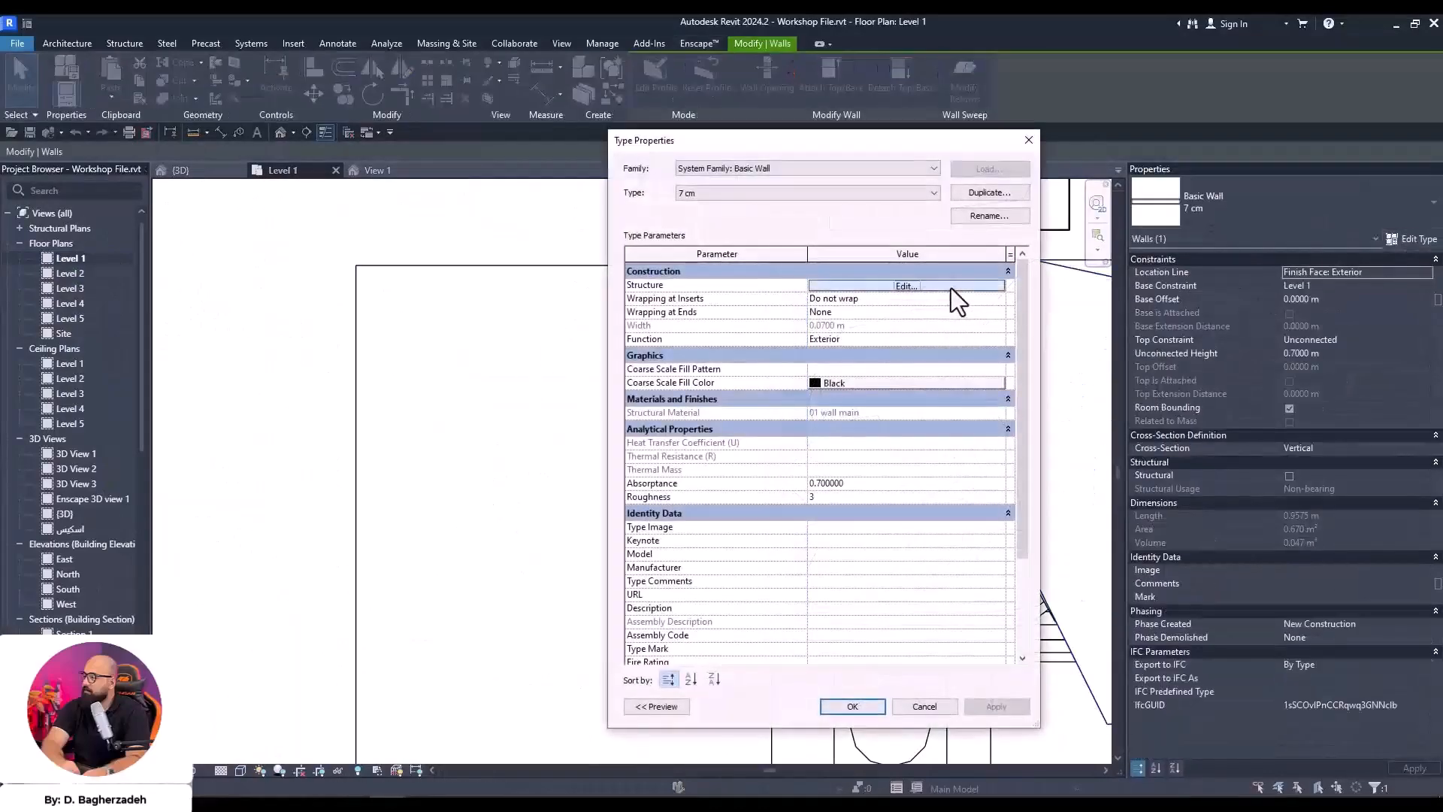
left_click(950, 287)
left_click(653, 707)
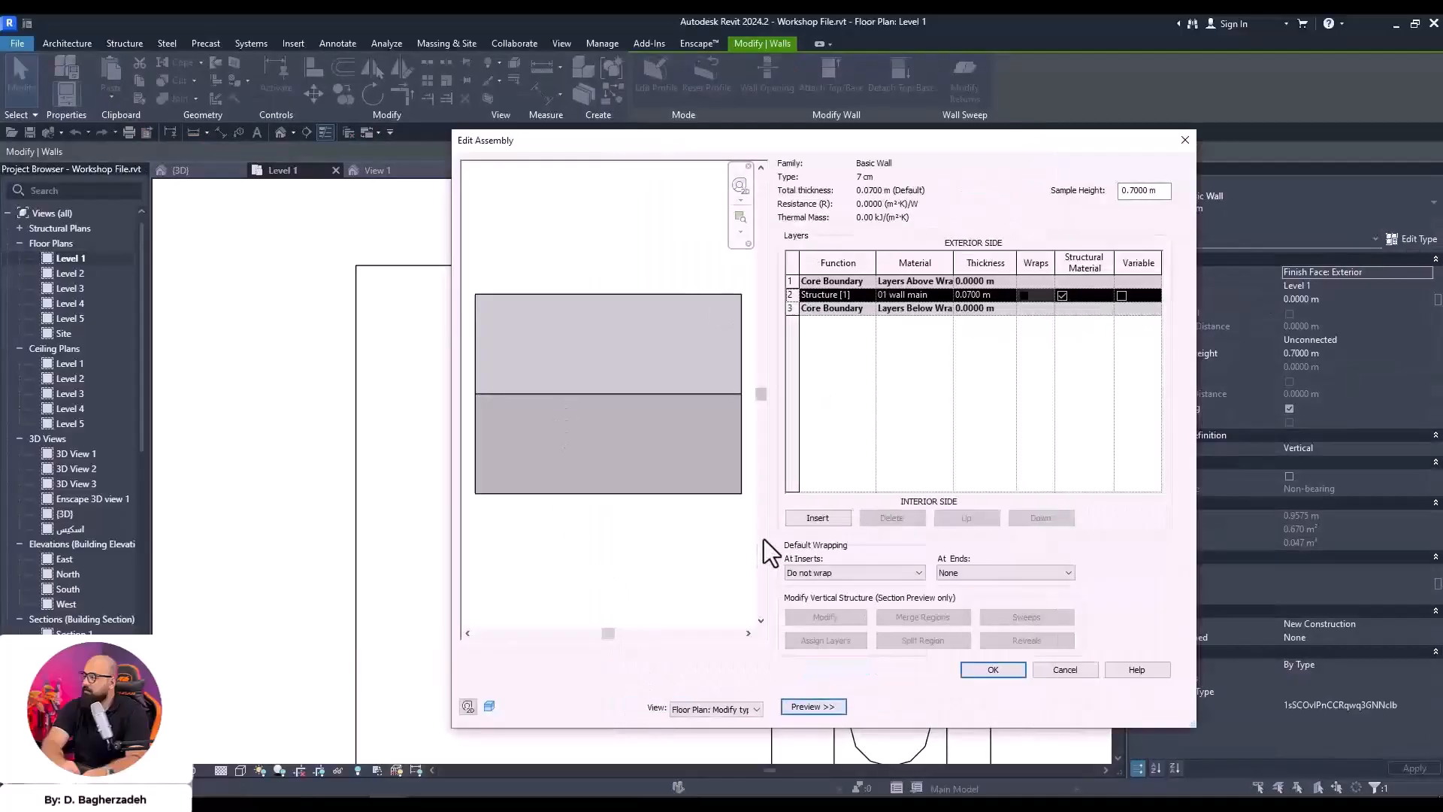
left_click(727, 733)
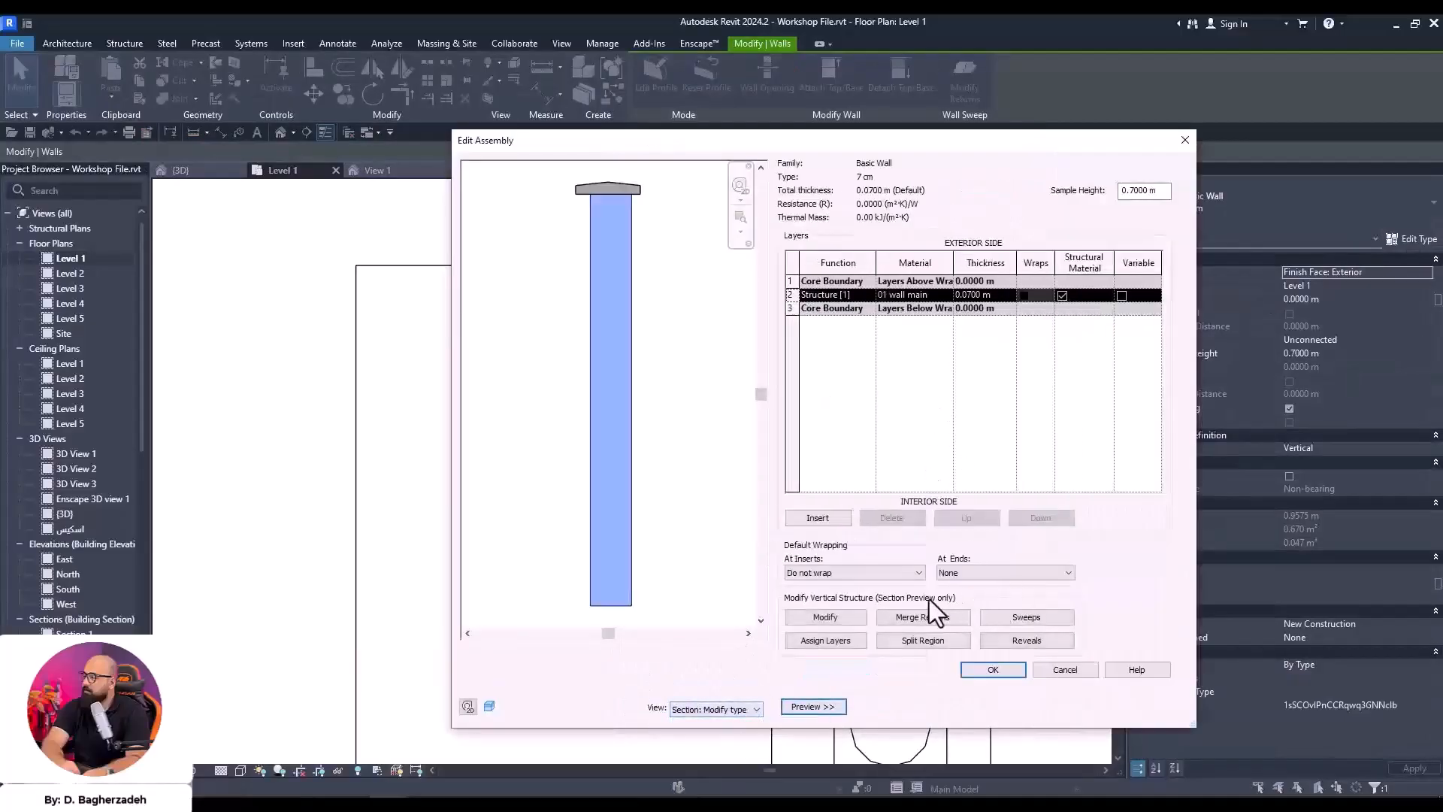
left_click(1001, 622)
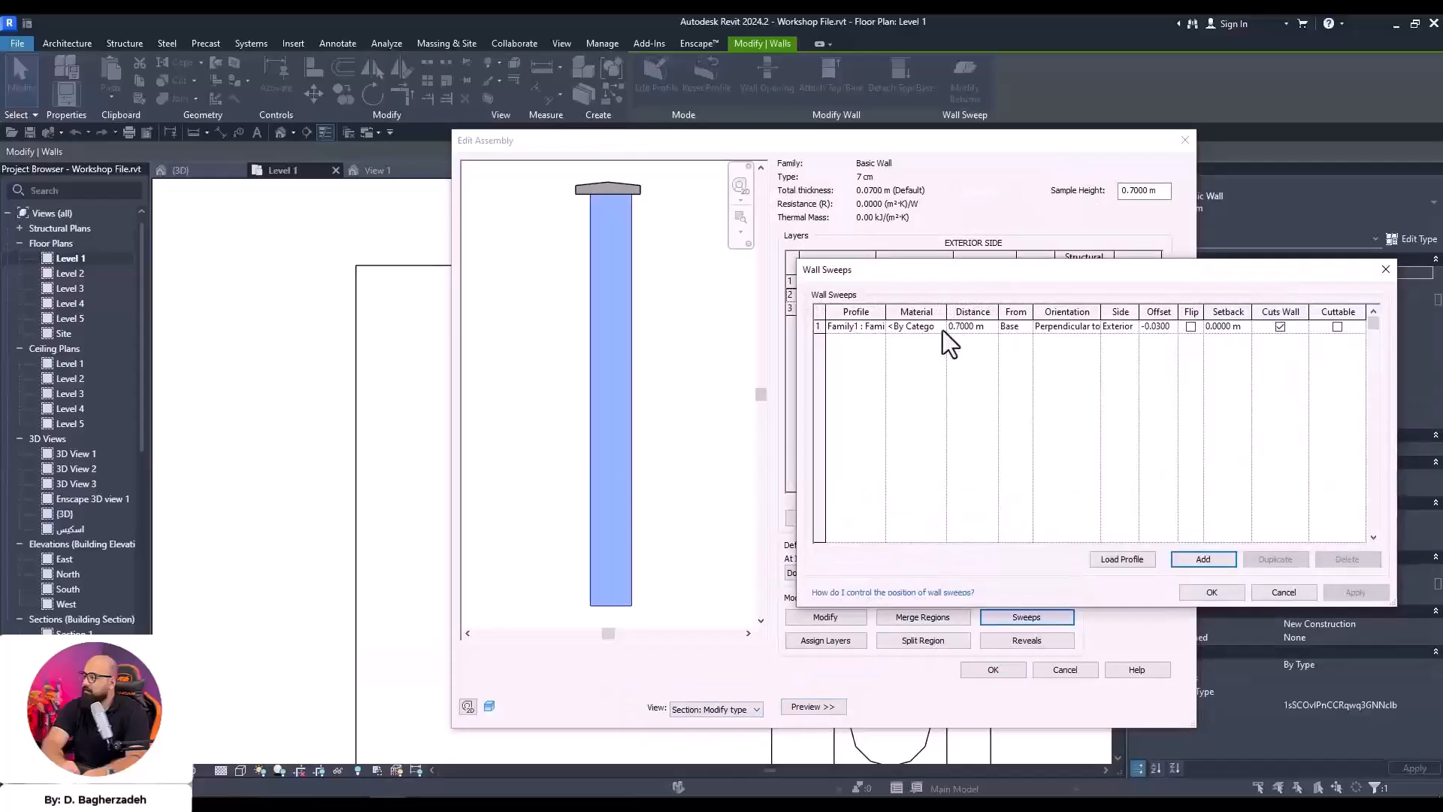
Search the project materials for "01", assign one of them to the flower box wall's sweep and accept the wall type changes
left_click(941, 327)
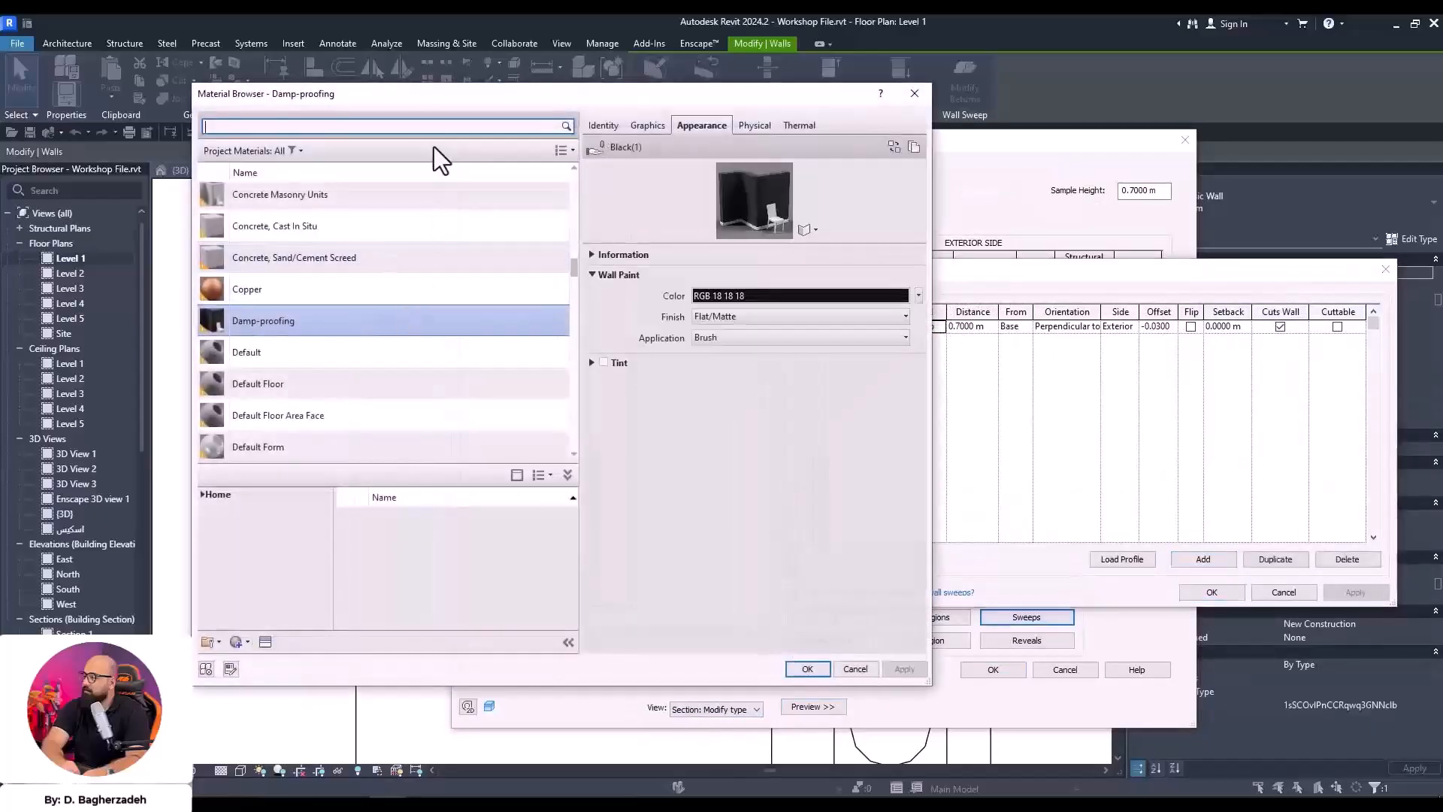
left_click(430, 128)
type("01")
left_click(296, 347)
left_click(808, 668)
left_click(1203, 594)
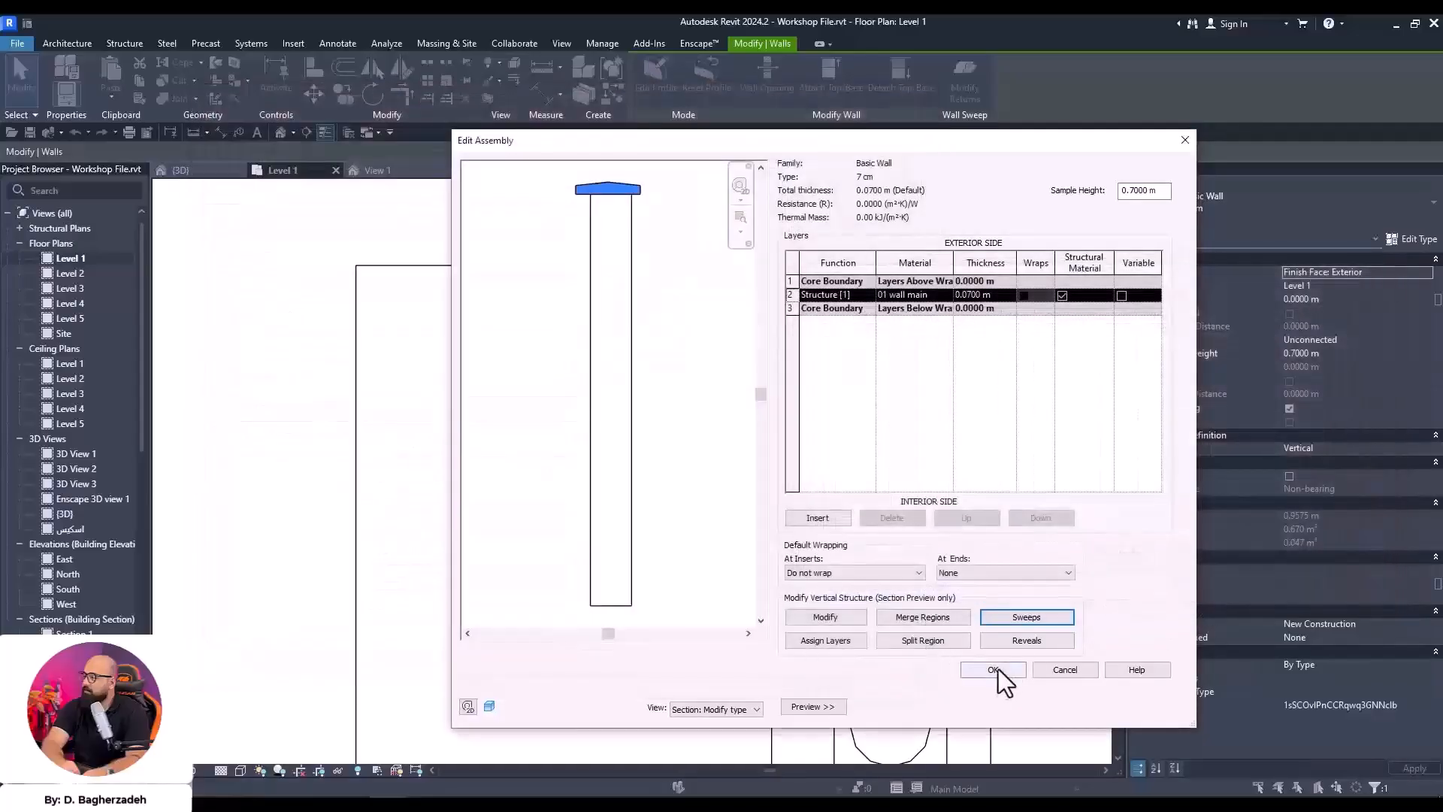
left_click(998, 669)
left_click(1011, 706)
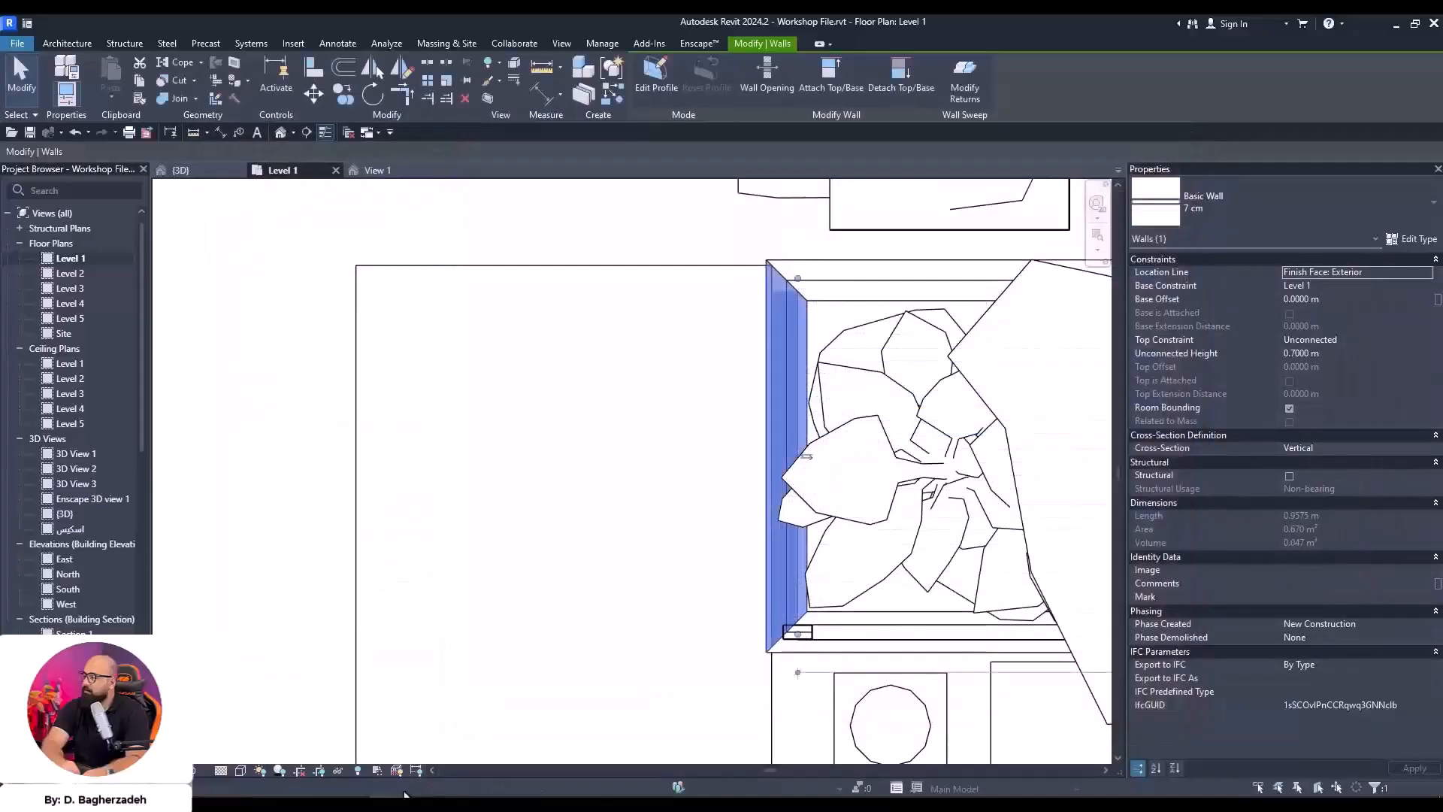
Switch to Enscape and examine the flower box rims and the soil surface inside them from several sides
left_click(602, 710)
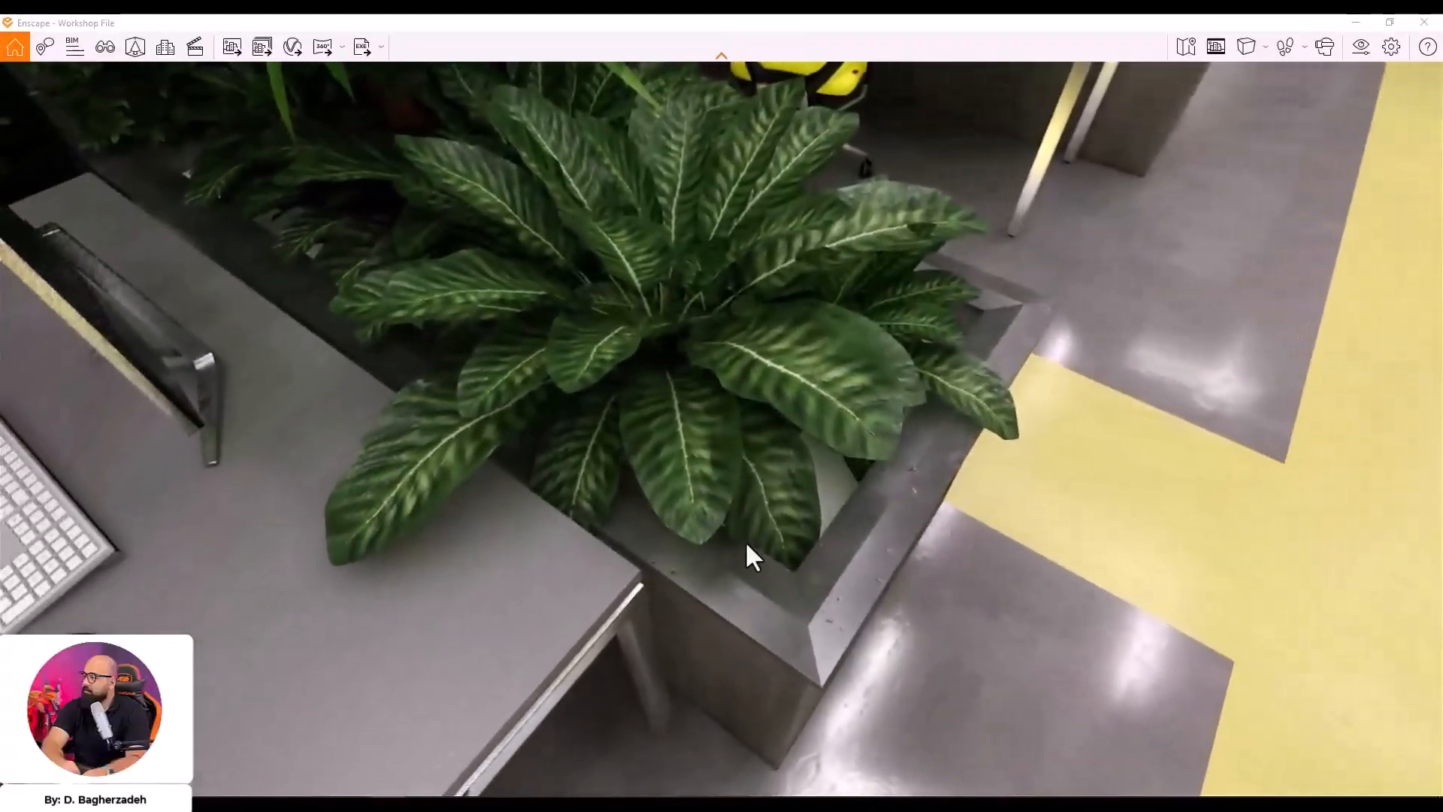
key("w")
key("d")
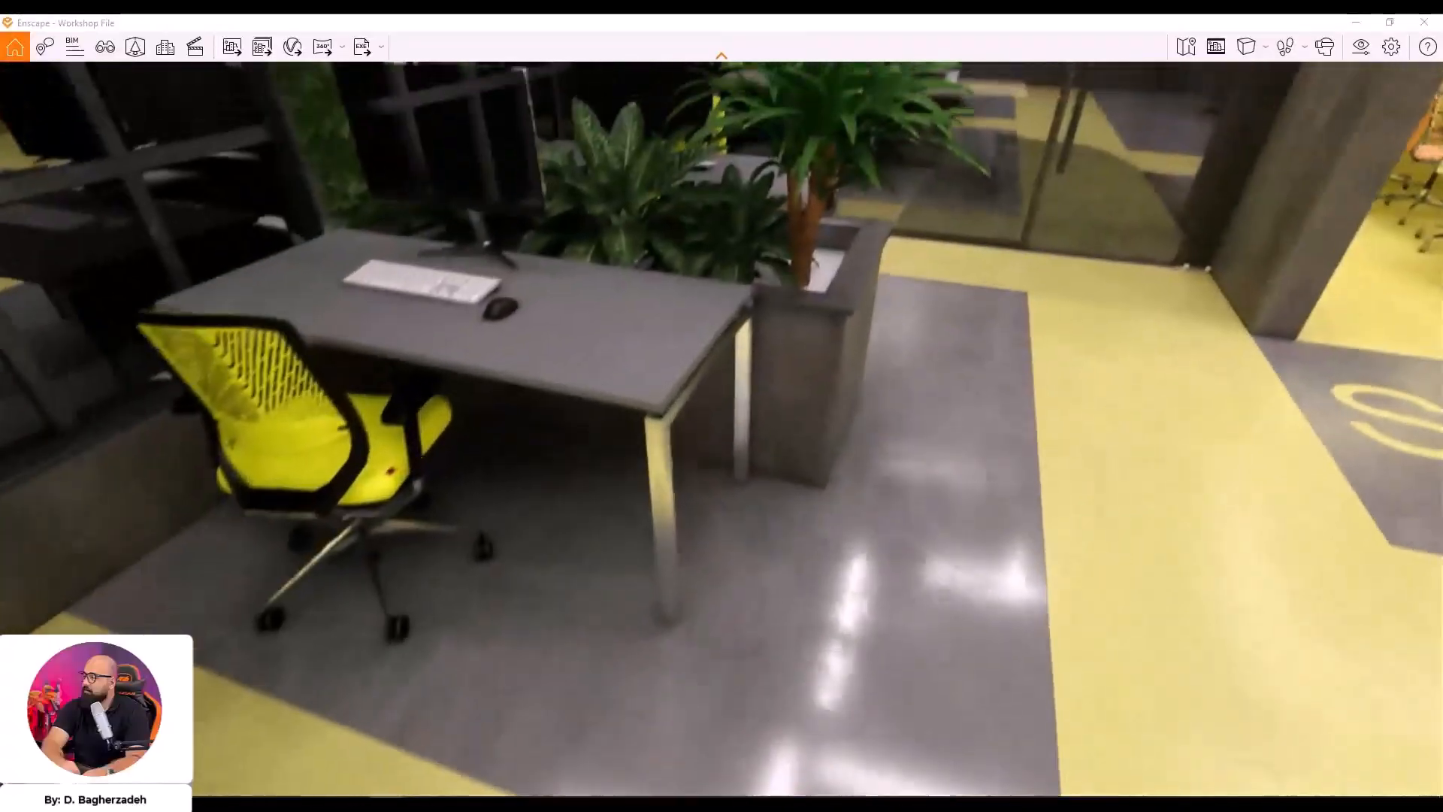
key("w")
key("d")
key("e")
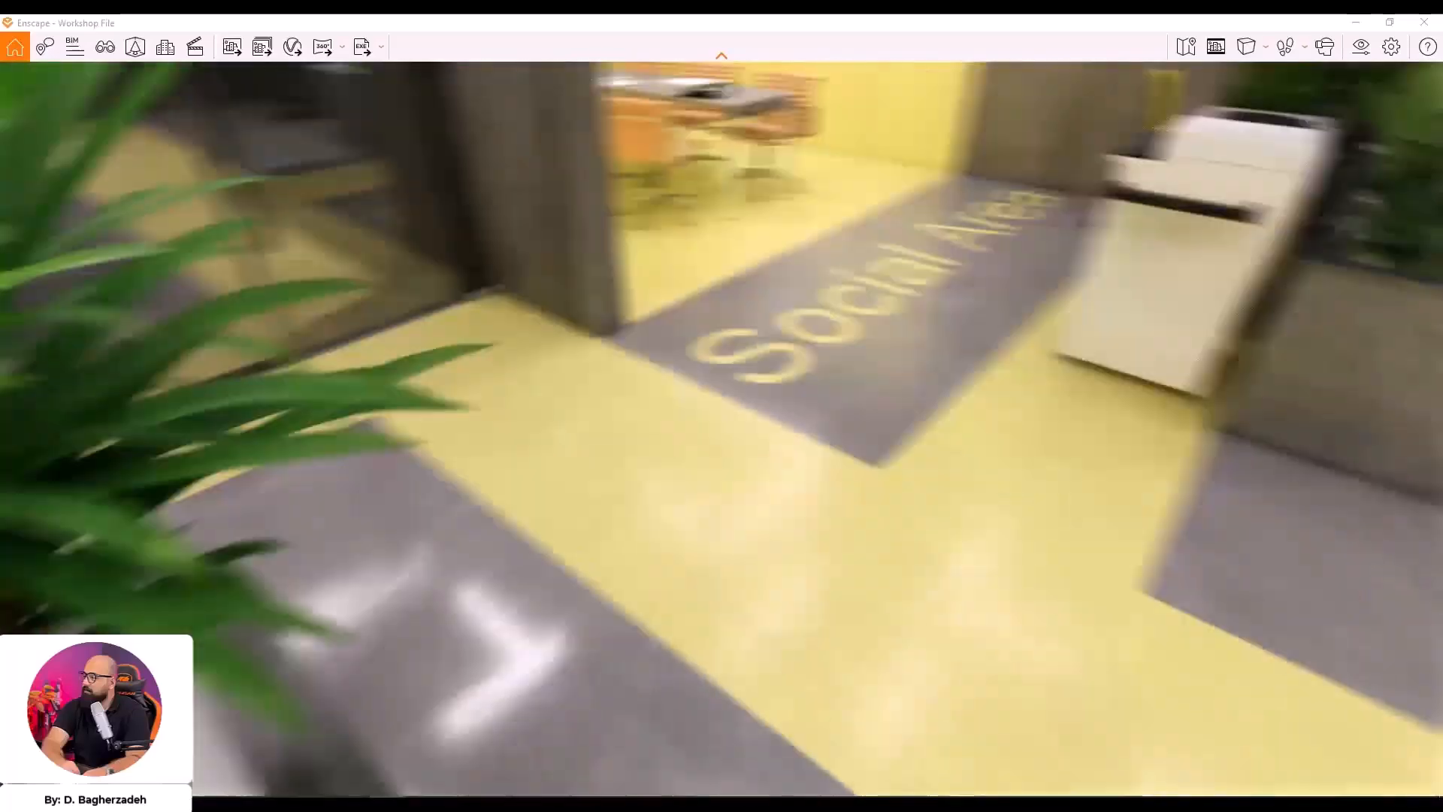
key("w")
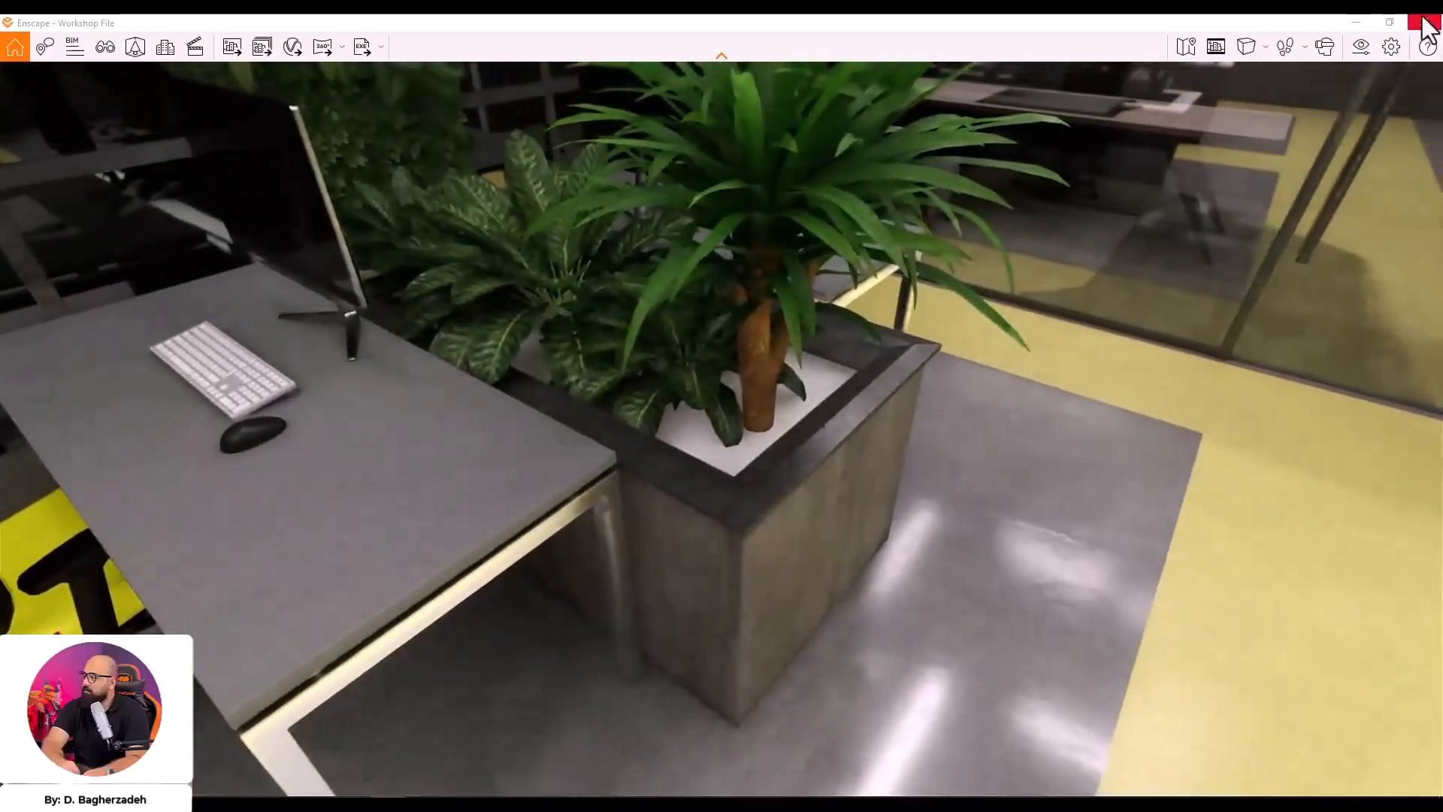
Return to Revit, edit the in-place model filling the flower boxes and open the material choice for its extrusion
left_click(1426, 23)
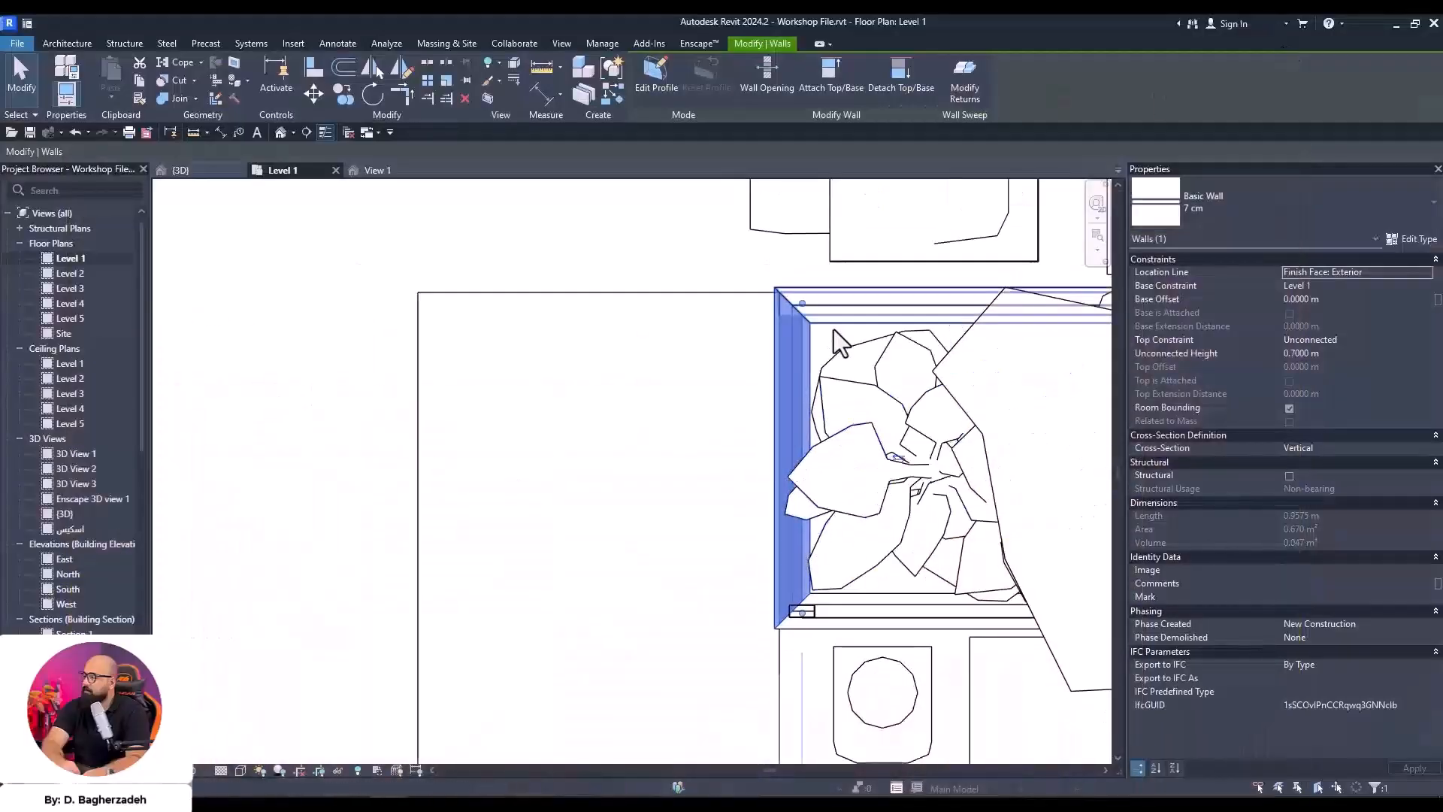
double_click(832, 331)
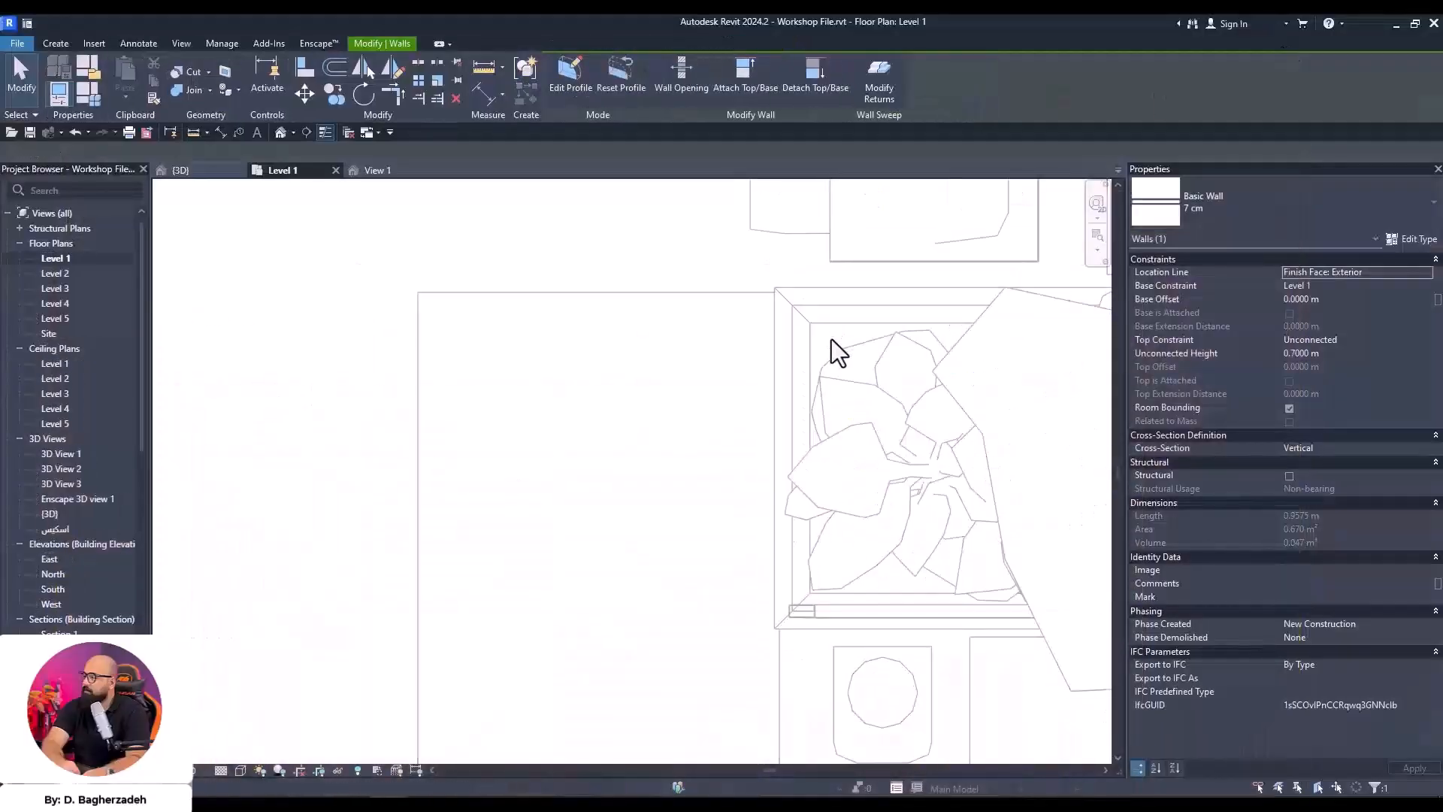
scroll(821, 353, "down", 3)
scroll(821, 353, "down", 3)
left_click(824, 353)
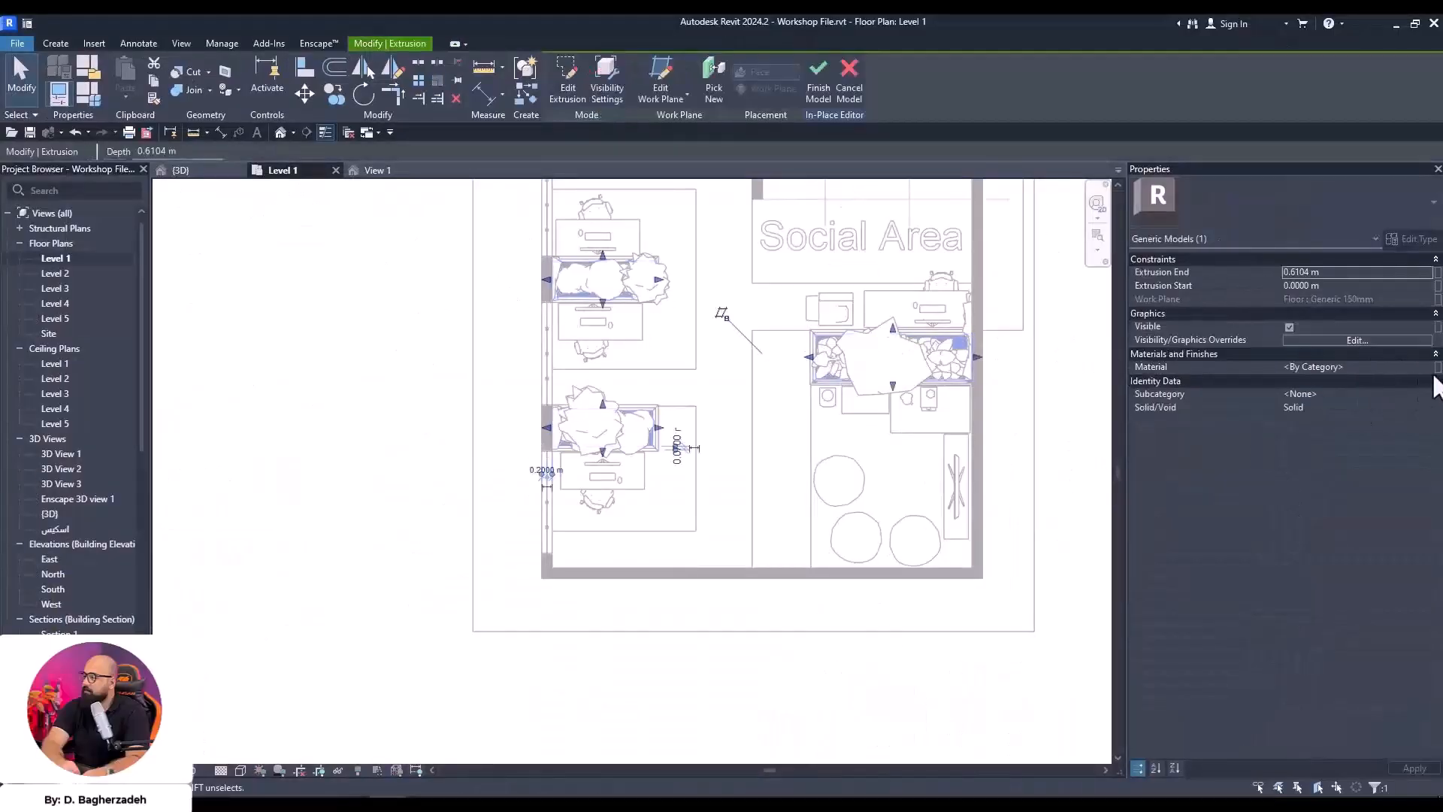
left_click(1352, 367)
left_click(1436, 367)
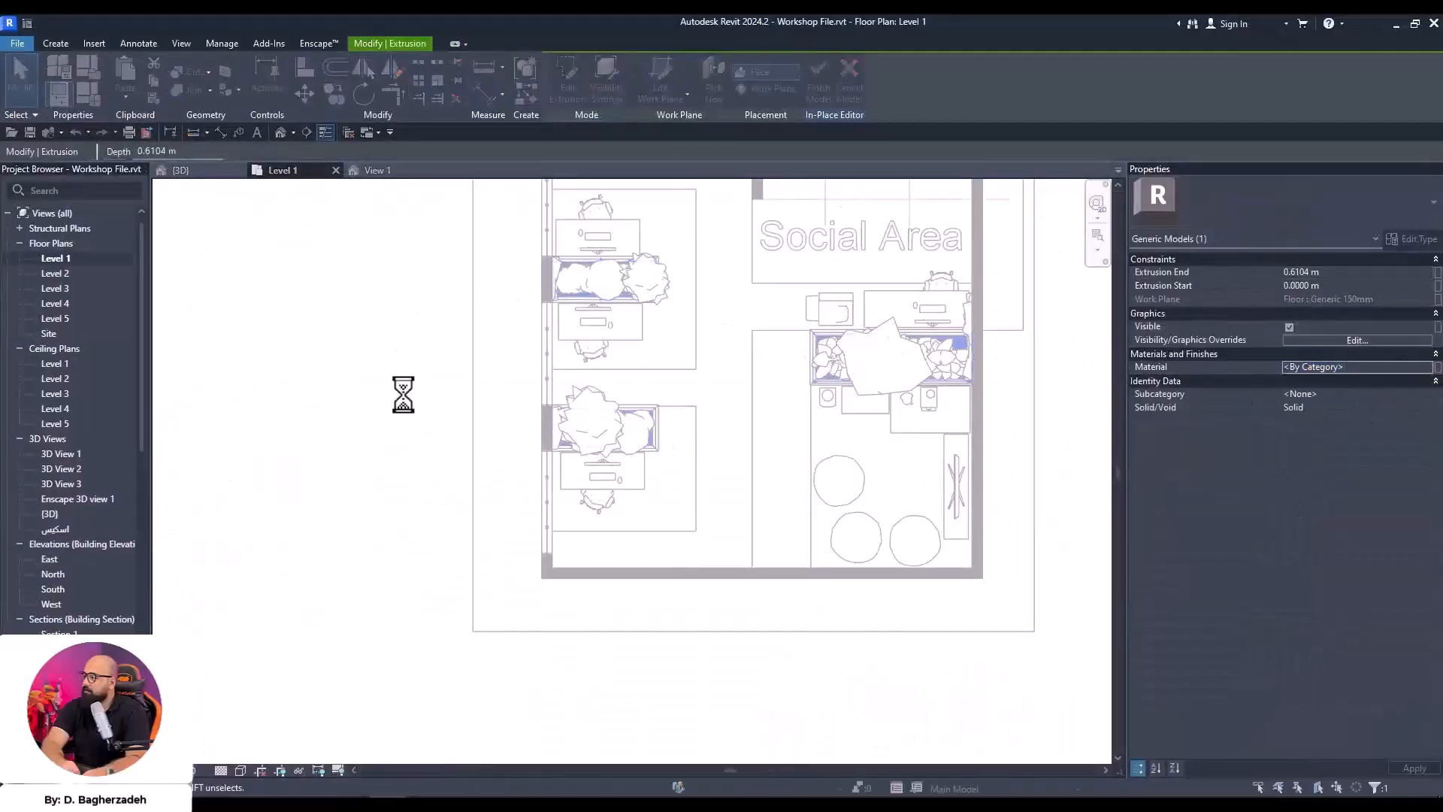
Create a new material and name it "01 FlowerBox Soil"
left_click(235, 643)
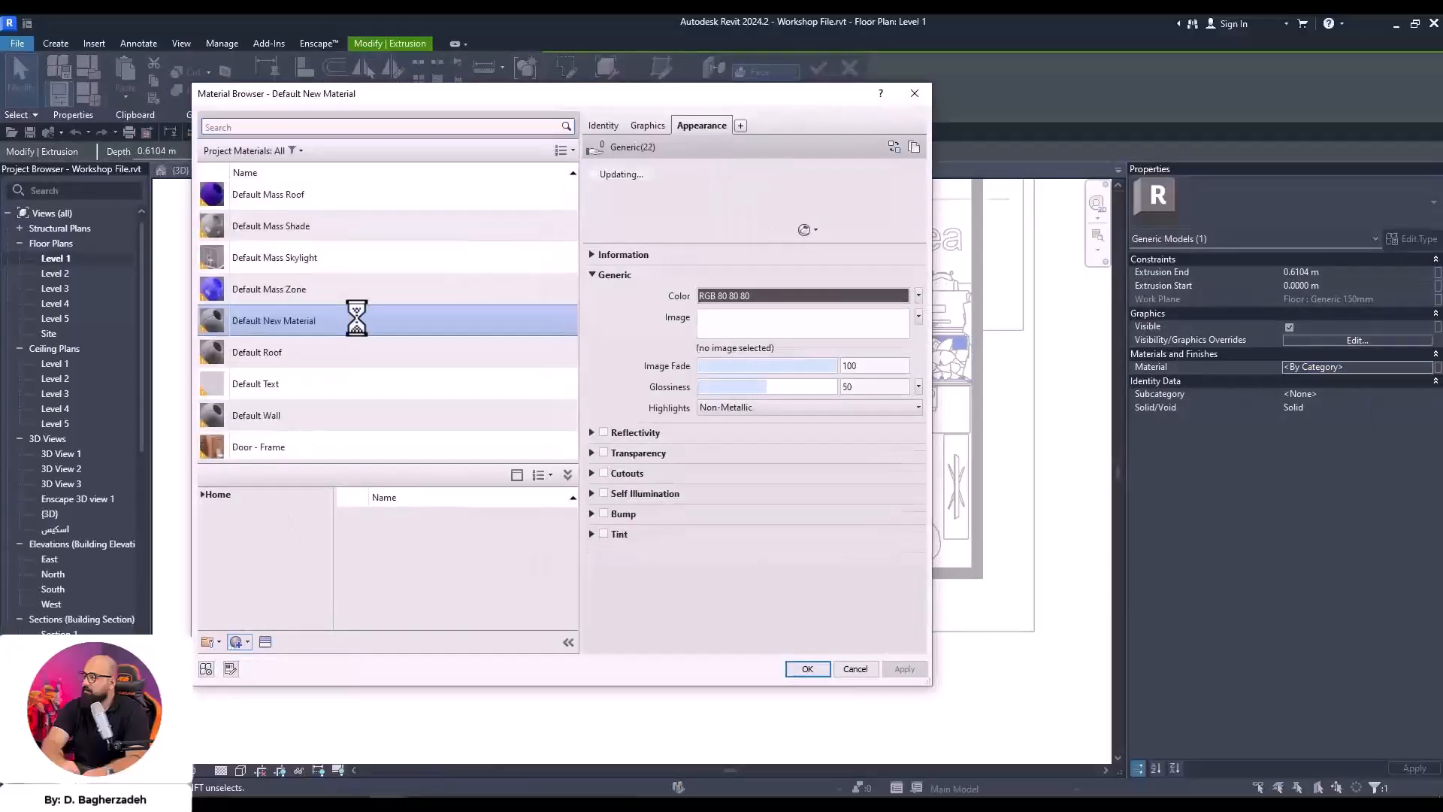
right_click(301, 327)
left_click(370, 385)
type("01 Flo")
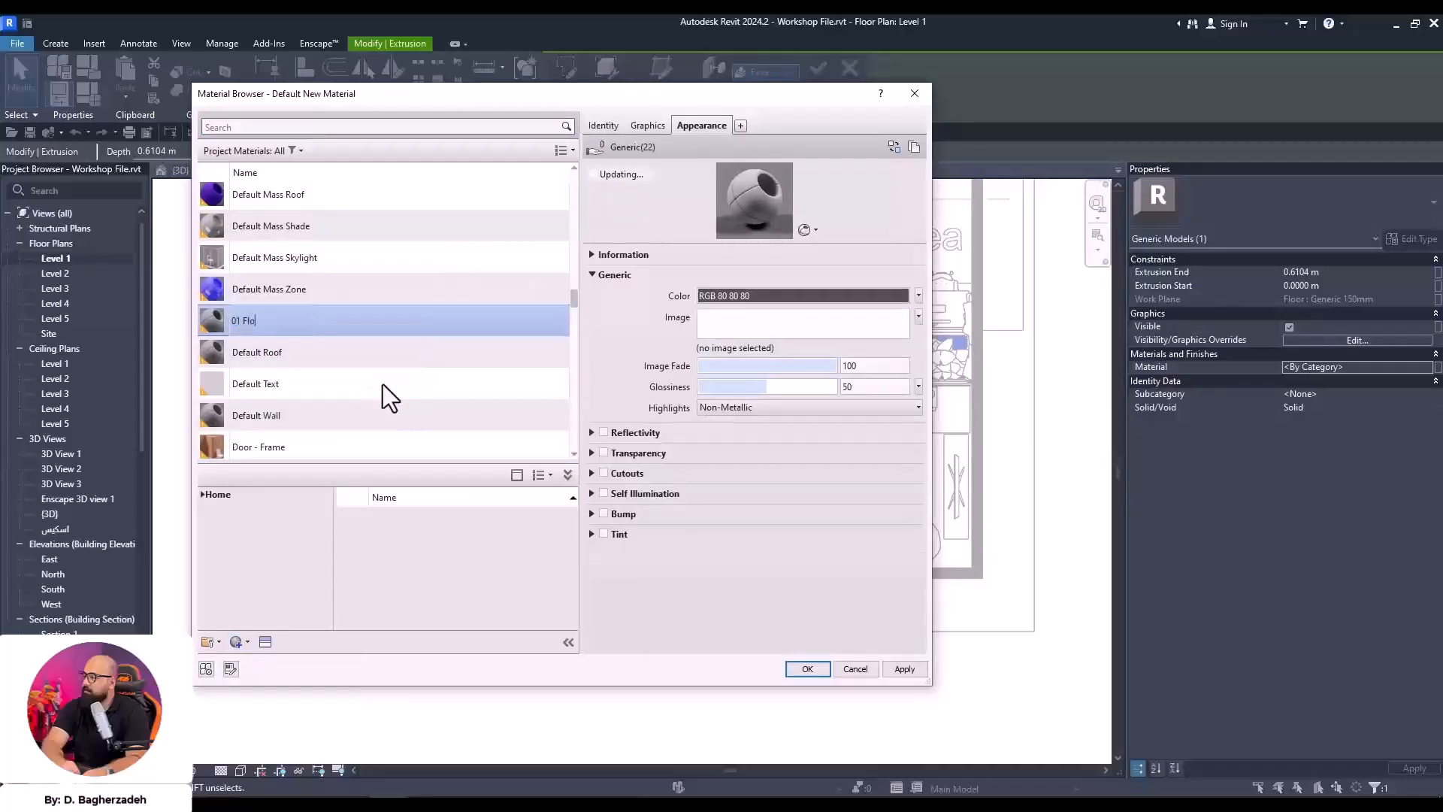
type("werBox Soil")
Set the shading color of 01 FlowerBox Soil to RGB 204-163-85, assign it to the flower box extrusion and finish the model
left_click(647, 126)
left_click(761, 188)
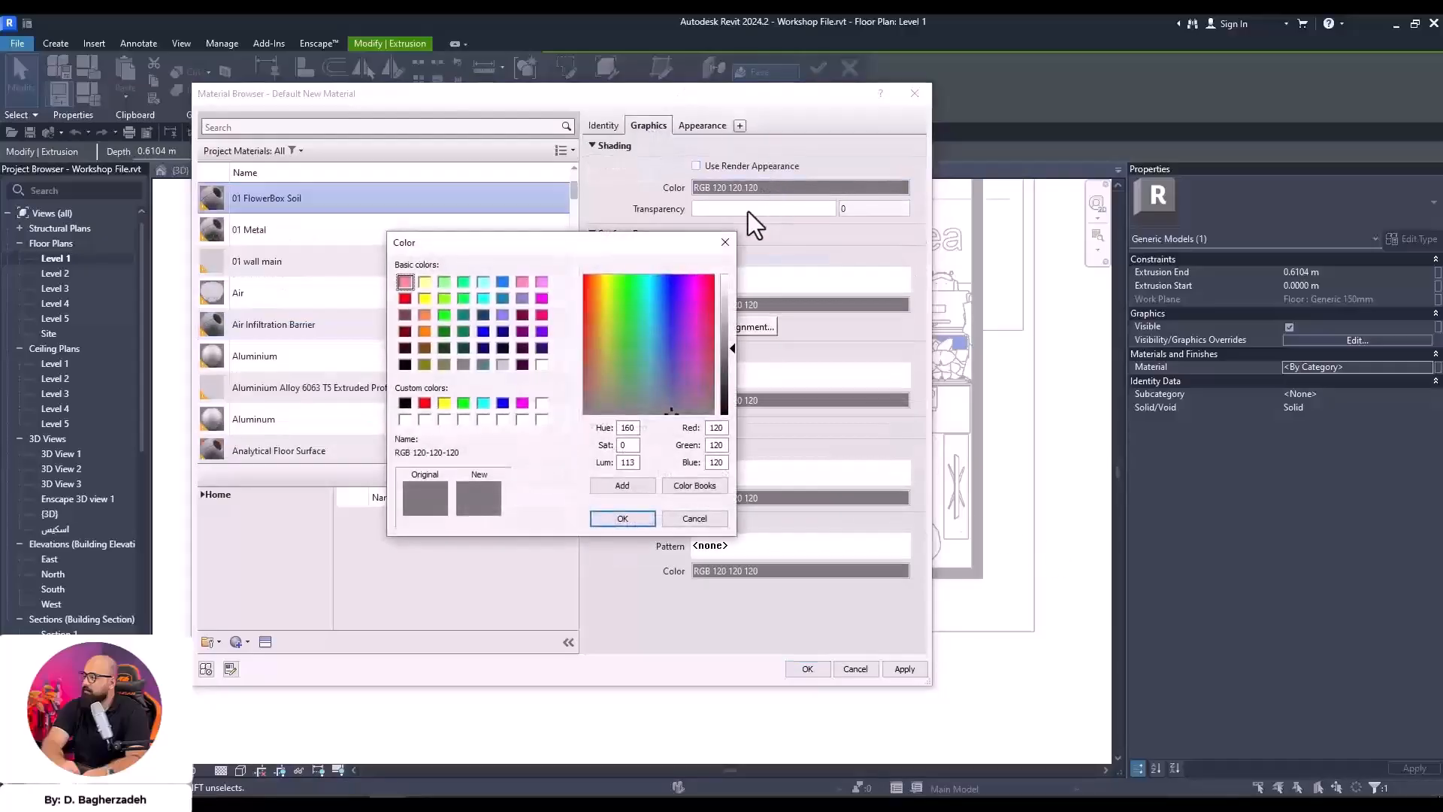
left_click(404, 315)
left_click(725, 333)
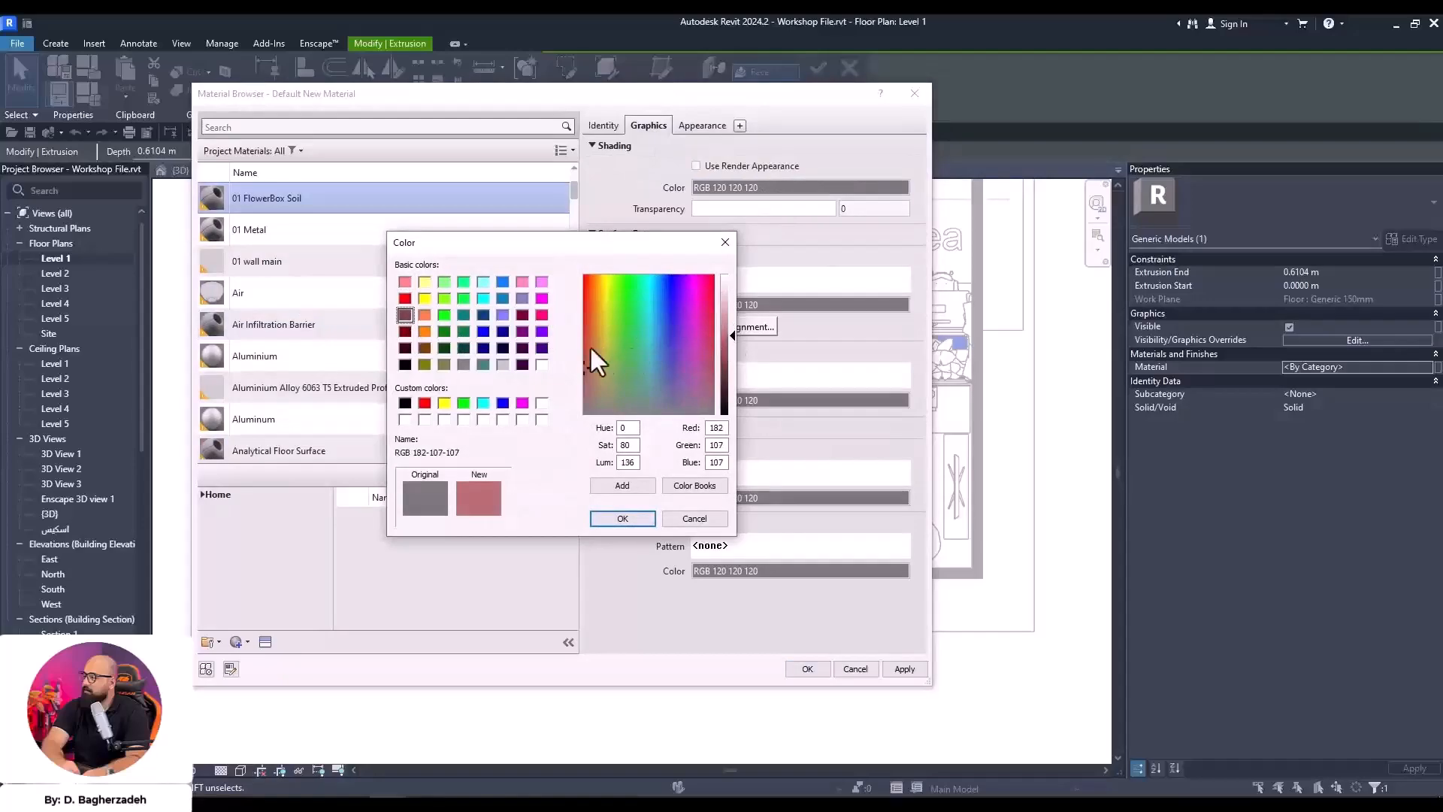
left_click_drag(605, 346, 597, 340)
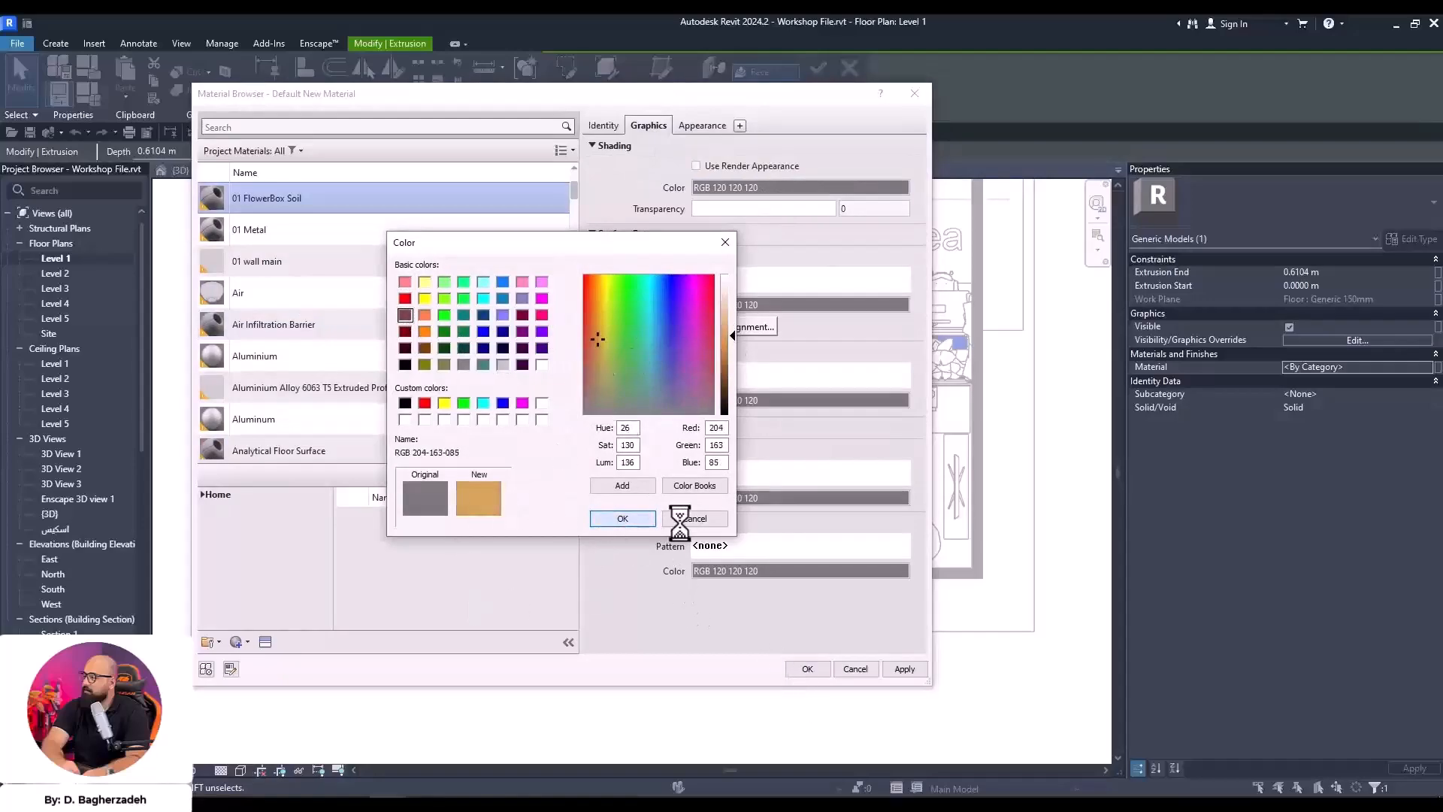
left_click(805, 668)
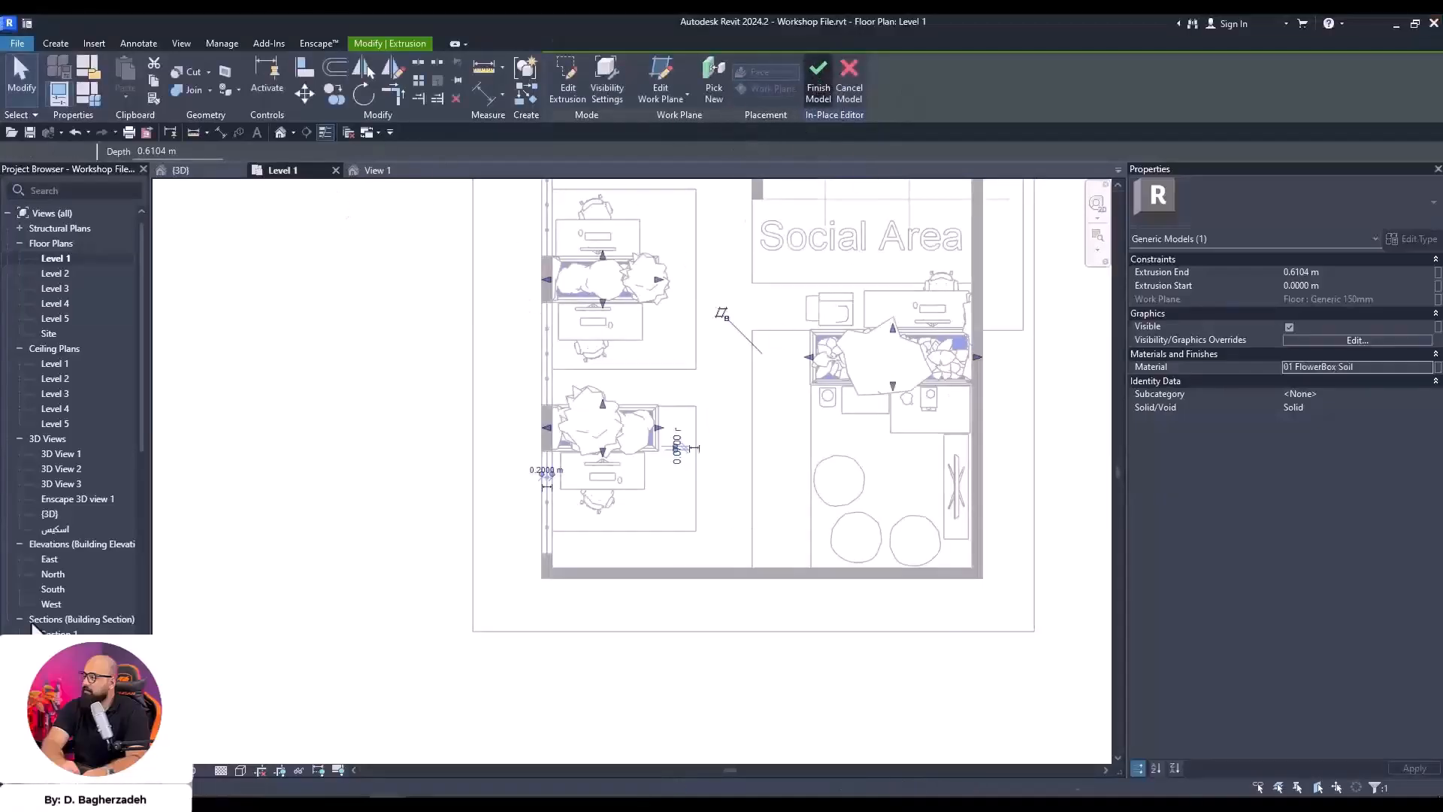
Switch to Enscape, put the visual settings away and bring up the material editor beside a close view of the flower box
mouse_move(507, 751)
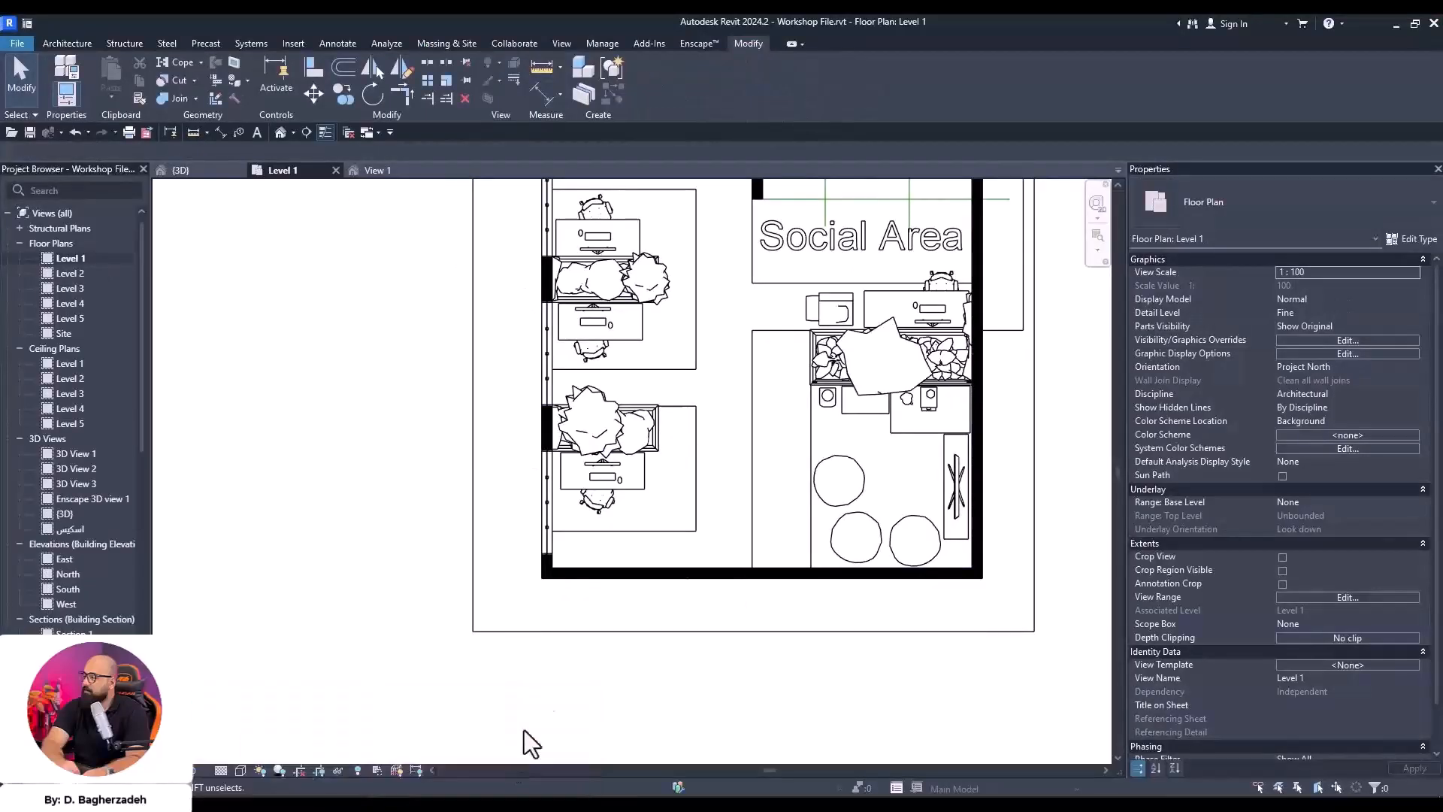
left_click(466, 774)
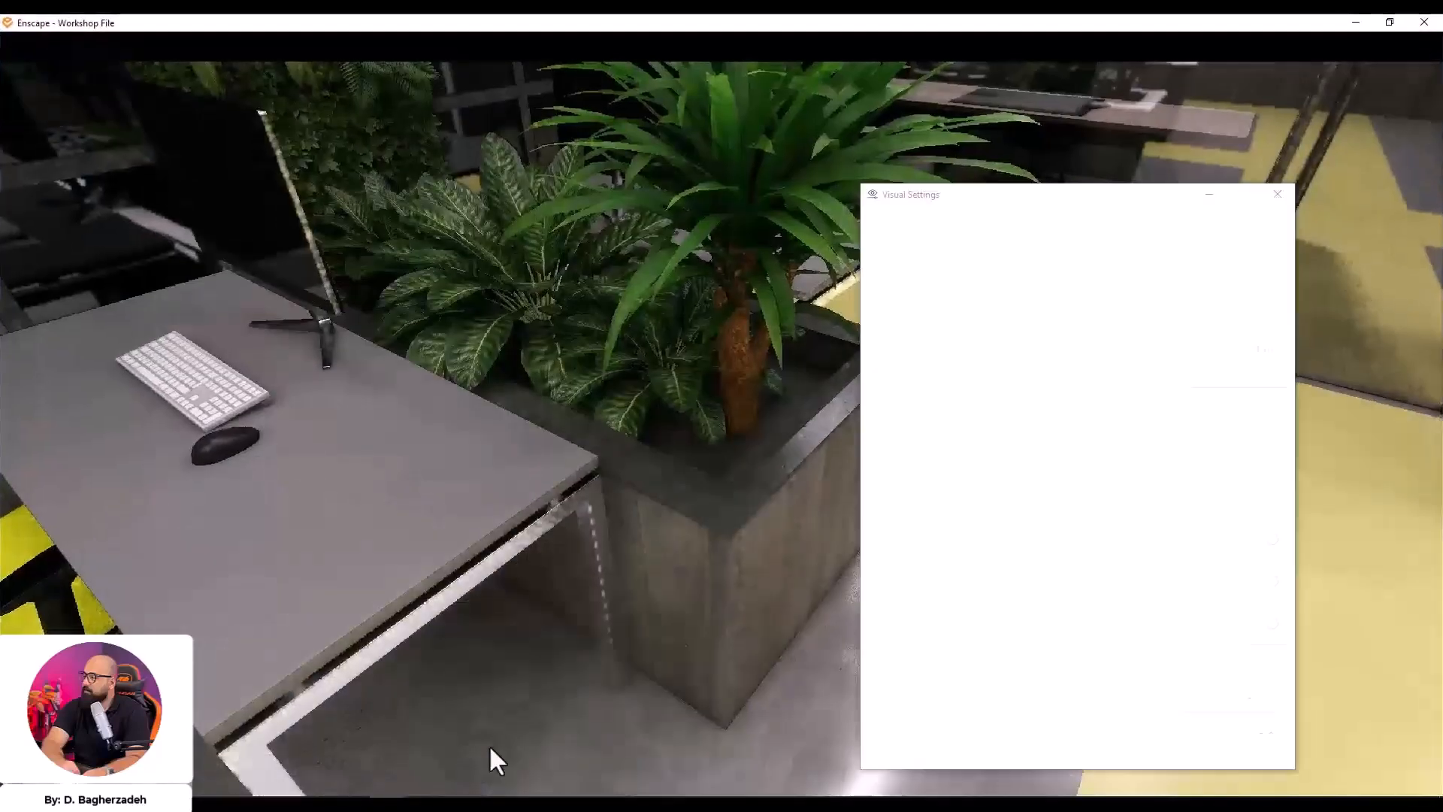
left_click(1208, 194)
mouse_move(361, 789)
left_click(354, 746)
left_click_drag(197, 112, 269, 102)
left_click_drag(798, 382, 646, 345)
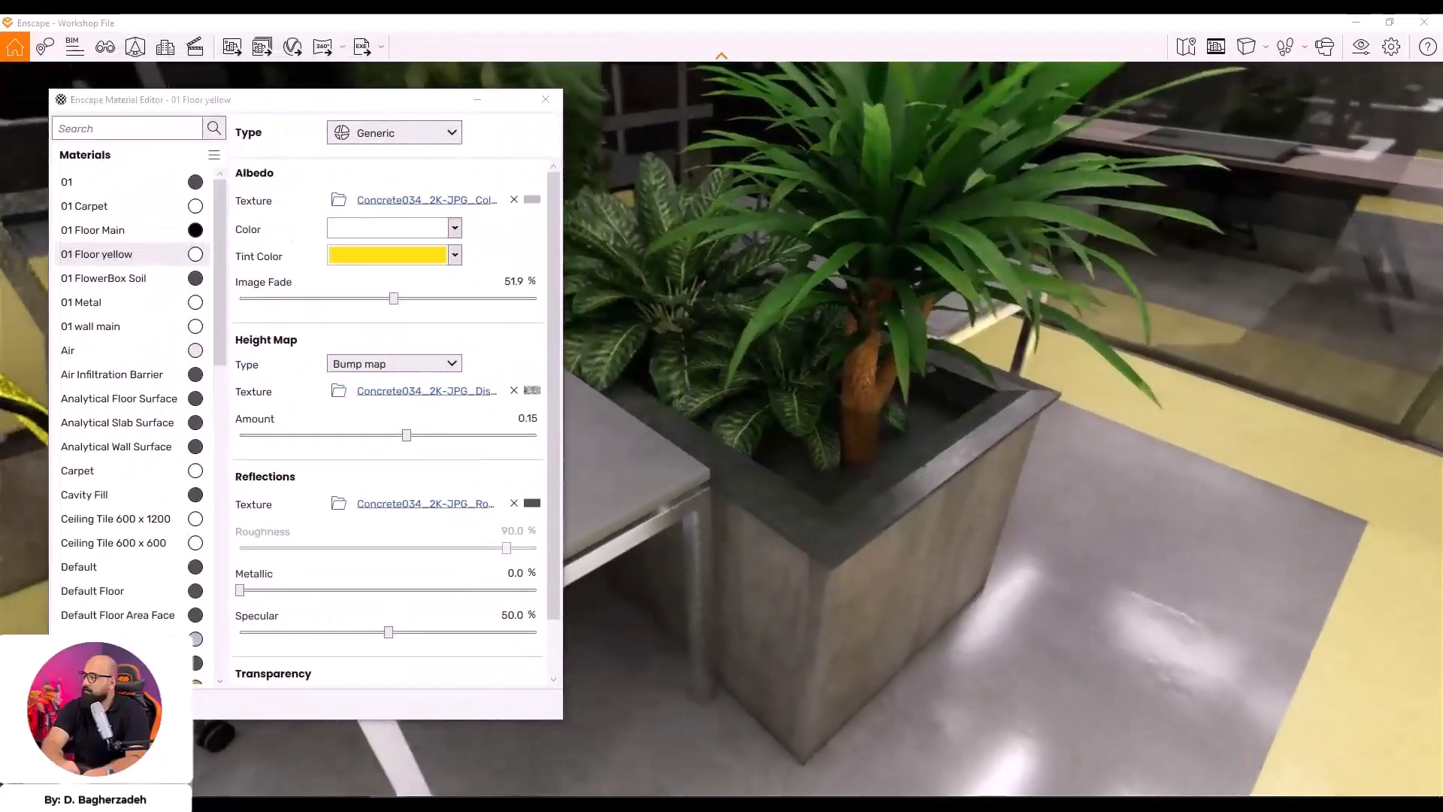
Open the replacement library for the 01 FlowerBox Soil material and browse its Grounds category
left_click(120, 287)
right_click(163, 282)
left_click(249, 347)
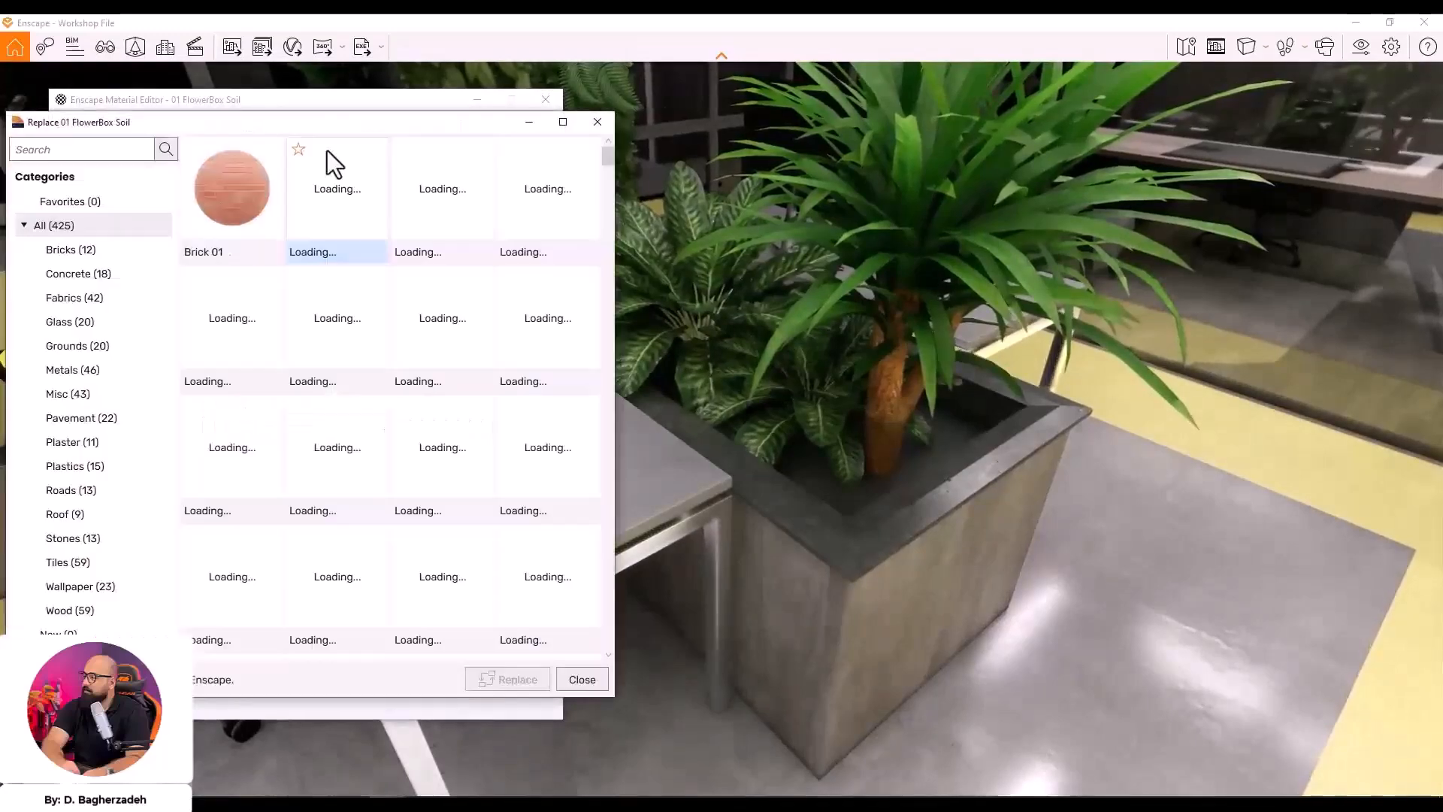
left_click(79, 345)
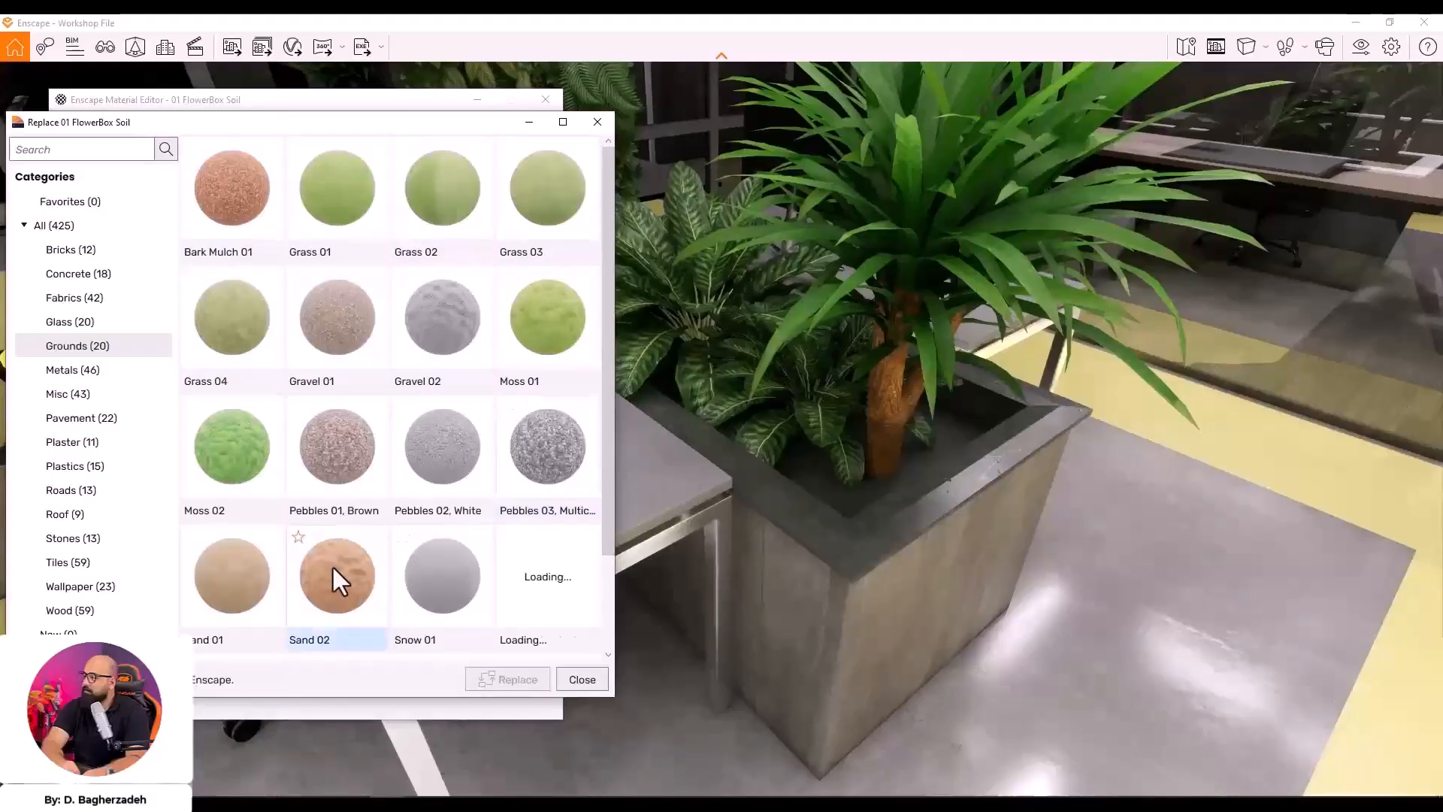
scroll(353, 575, "down", 2)
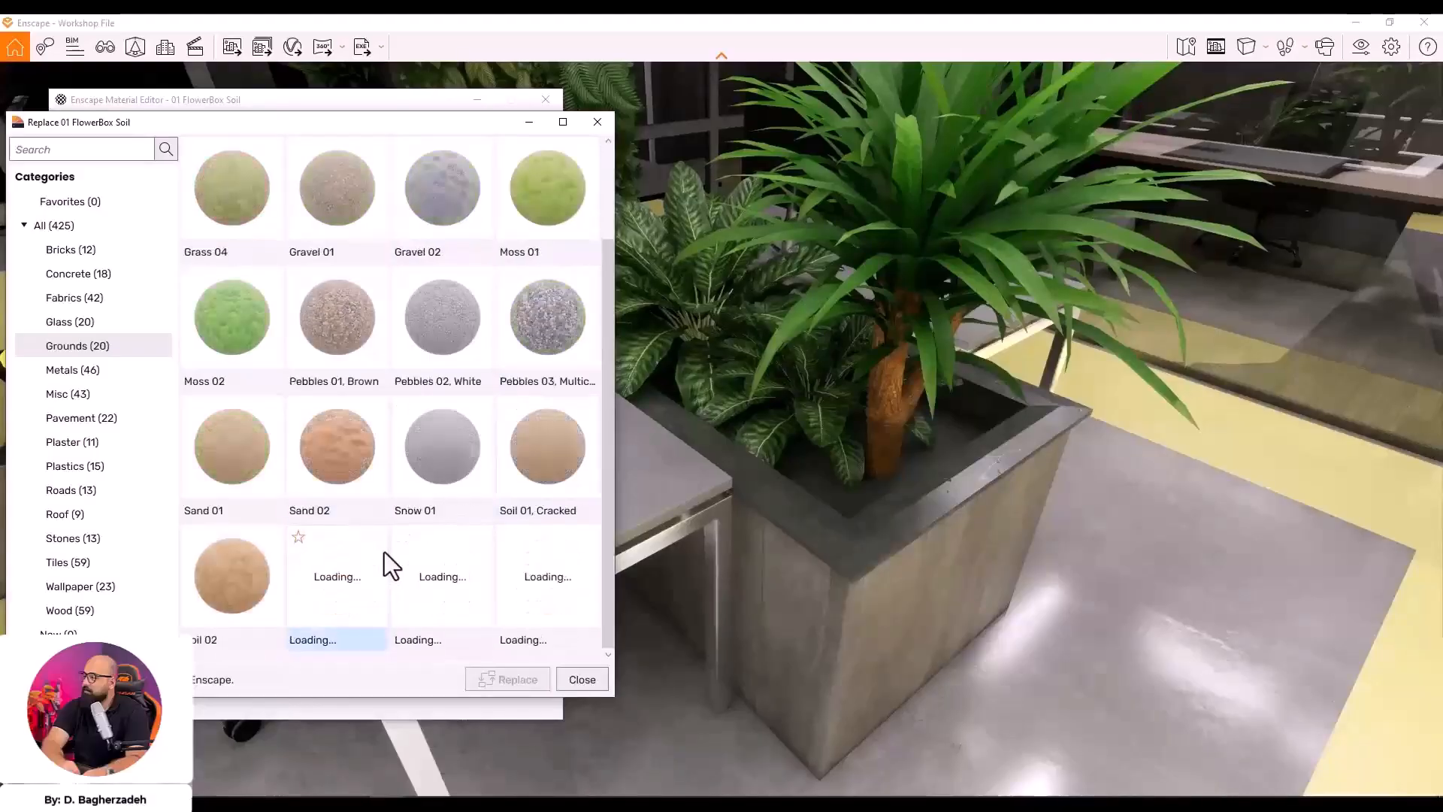
Try Sand 01 as the replacement and inspect it inside a flower box
double_click(250, 451)
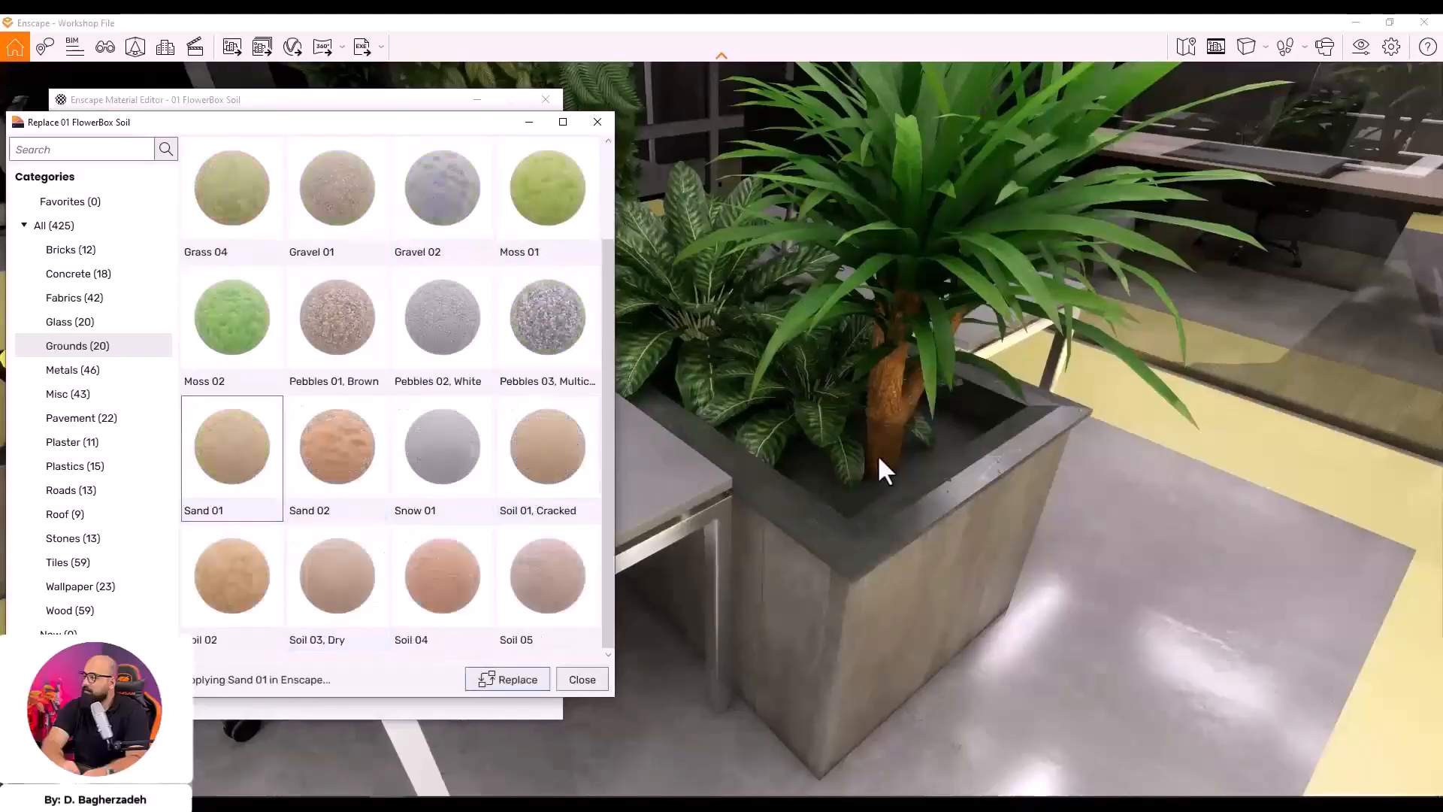
left_click_drag(922, 488, 1203, 541)
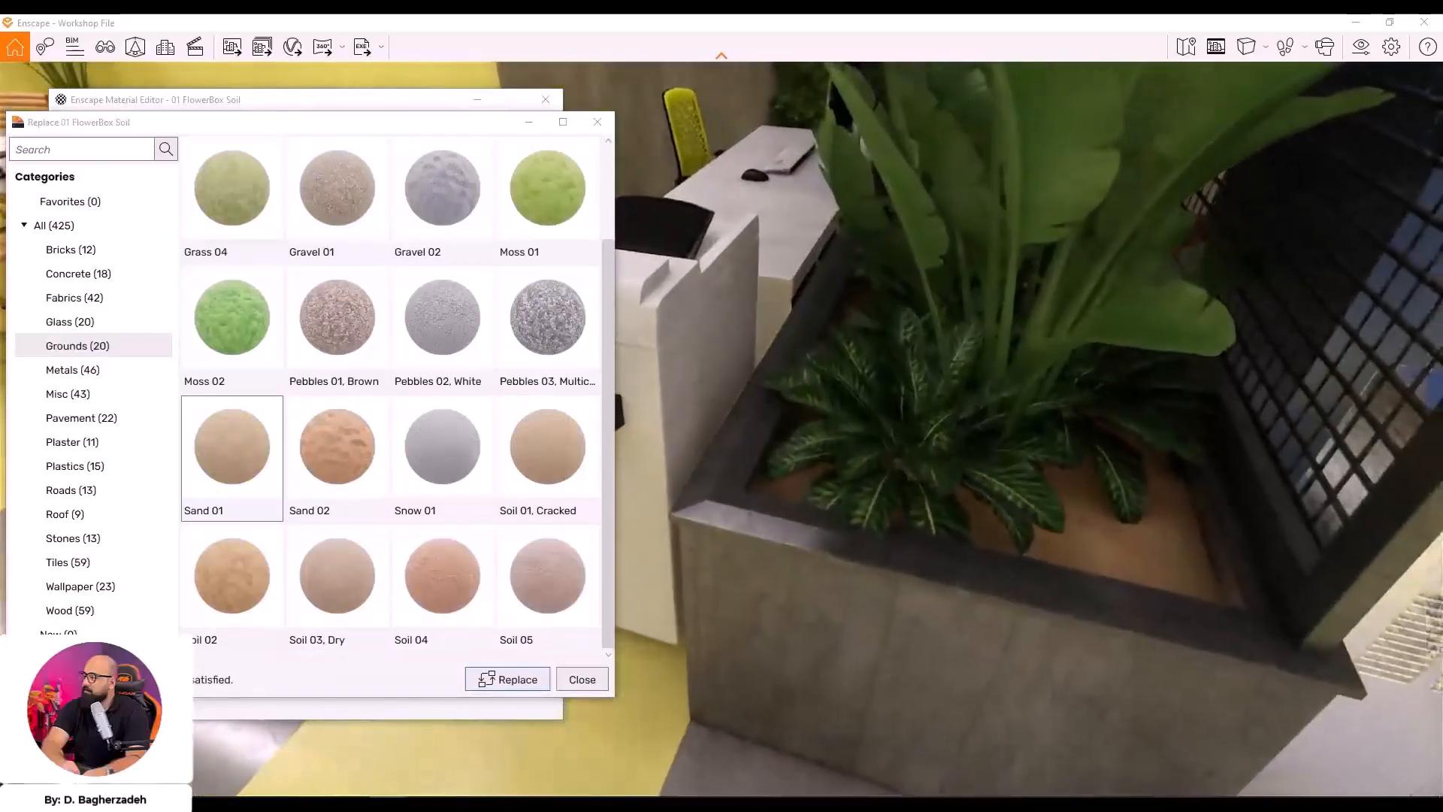
left_click_drag(605, 359, 607, 418)
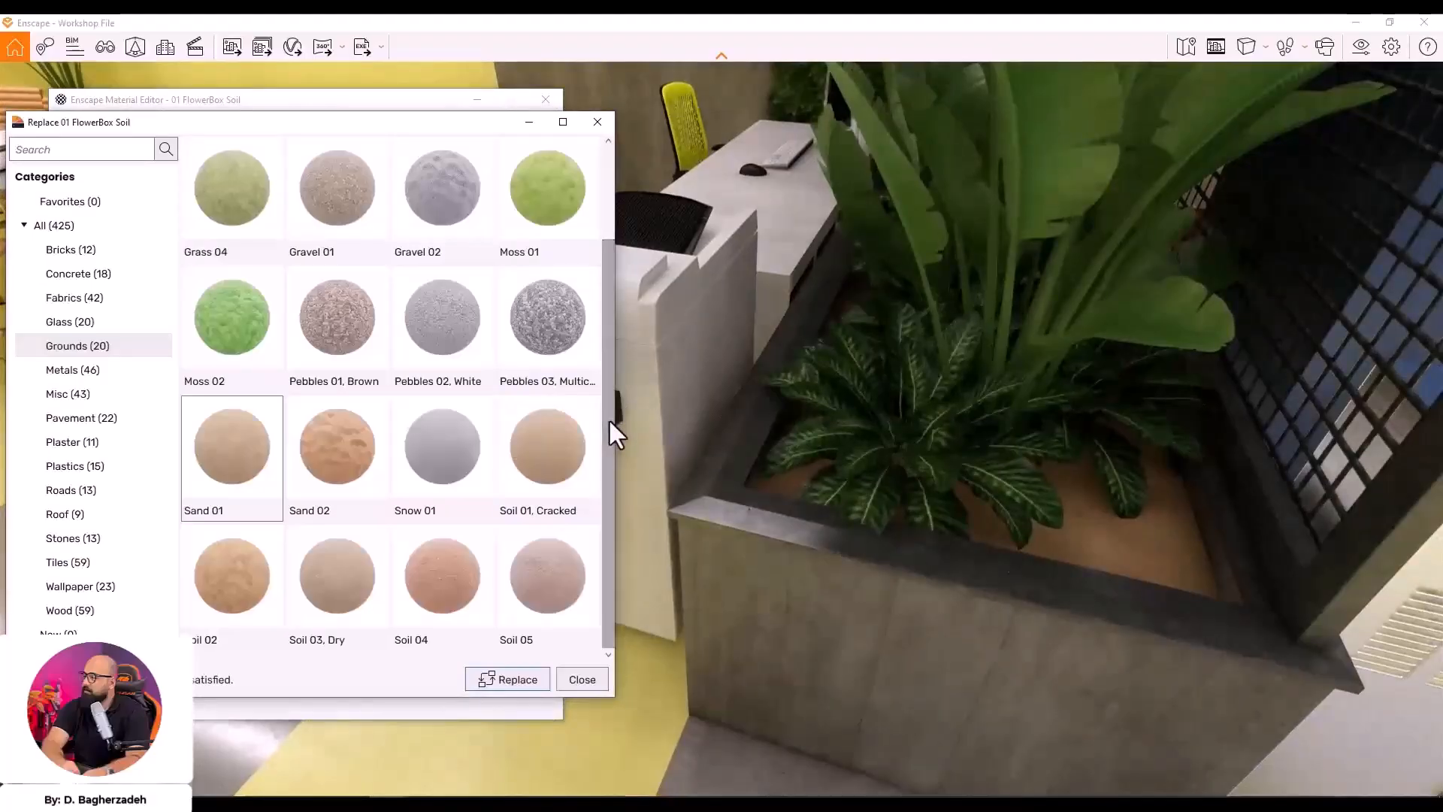
Select Sand 02, check it in the flower boxes and replace 01 FlowerBox Soil with it
left_click(326, 445)
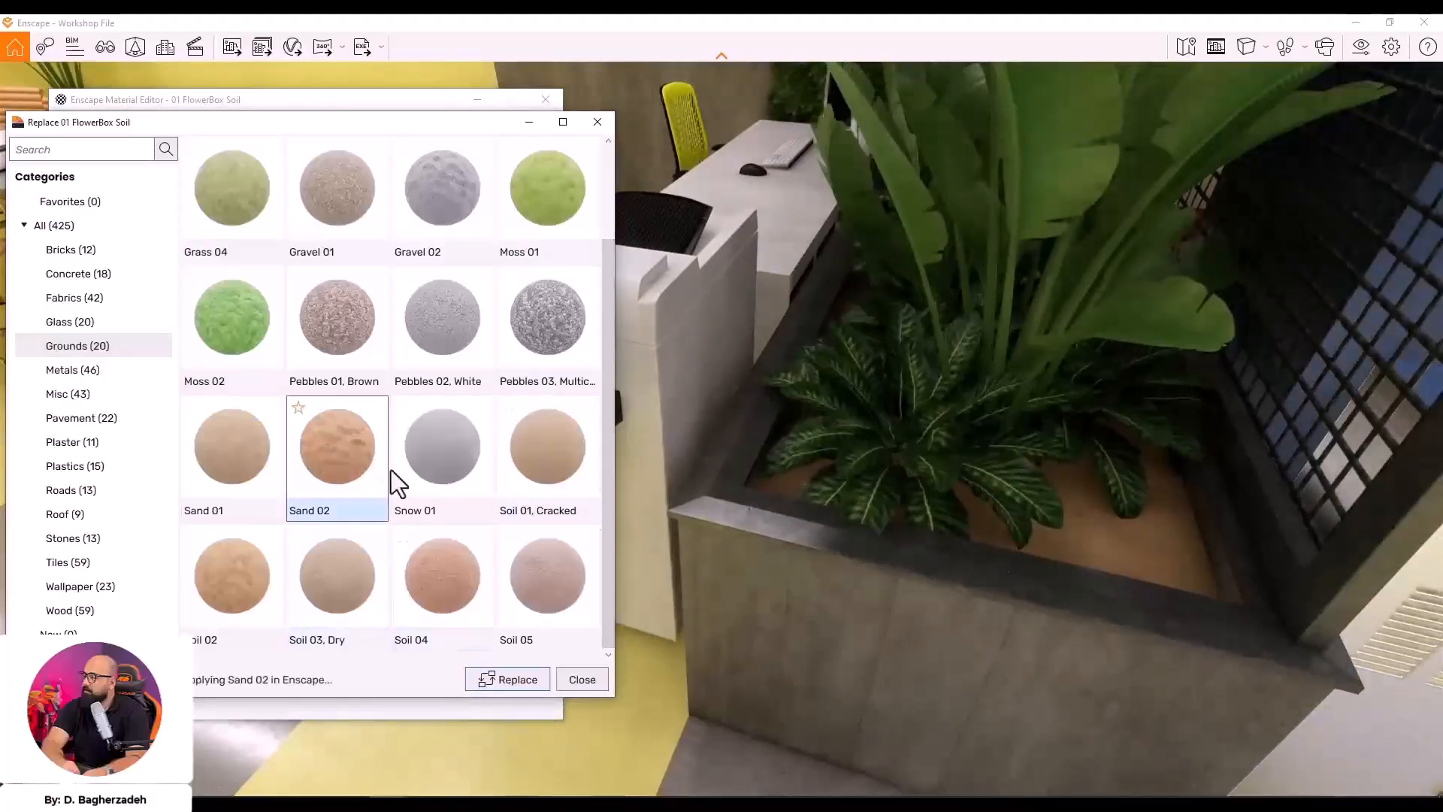
left_click_drag(871, 508, 656, 489)
left_click(509, 683)
left_click(510, 681)
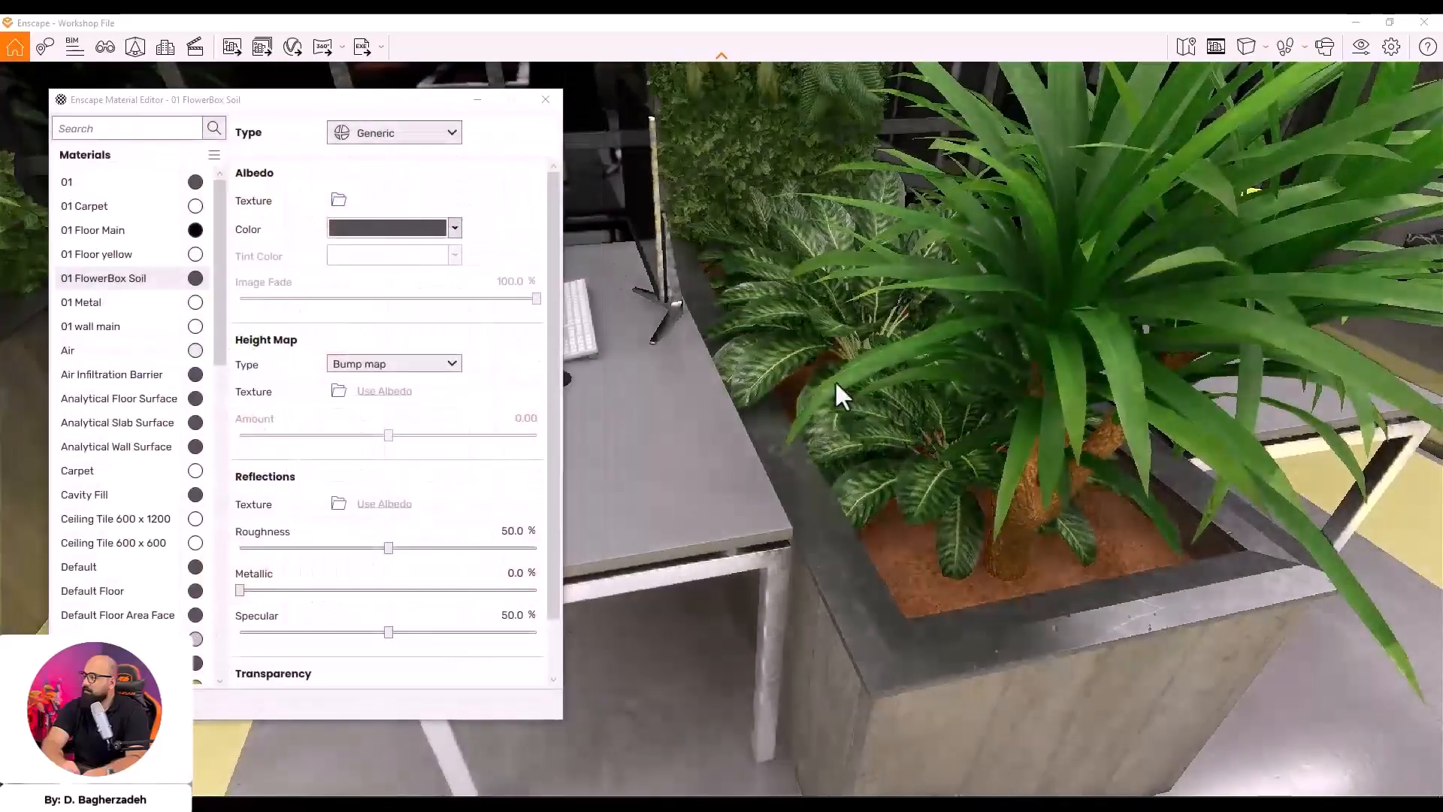
Darken the soil's tint color to a dark brown of about #6E5643
left_click(453, 255)
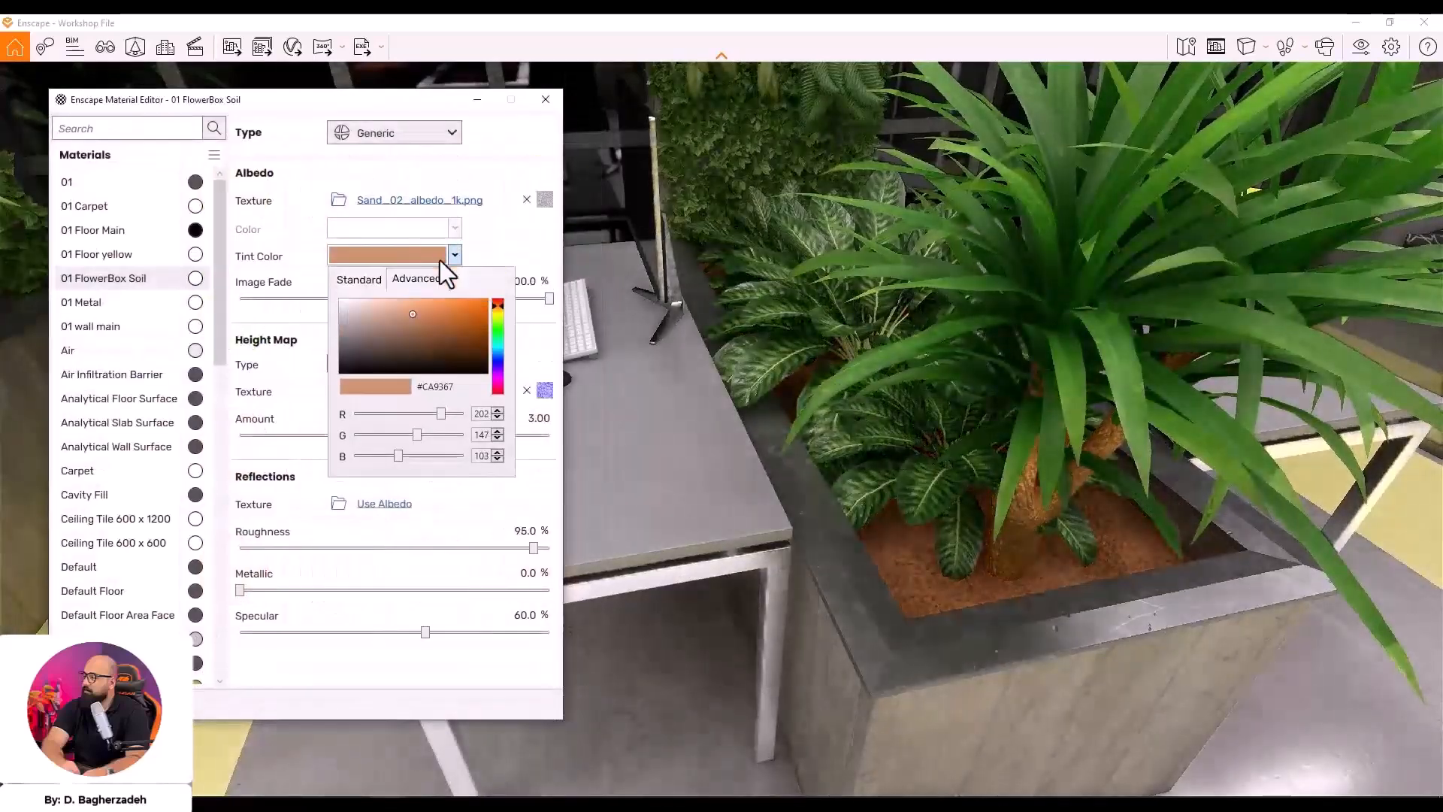
left_click(355, 278)
left_click(406, 278)
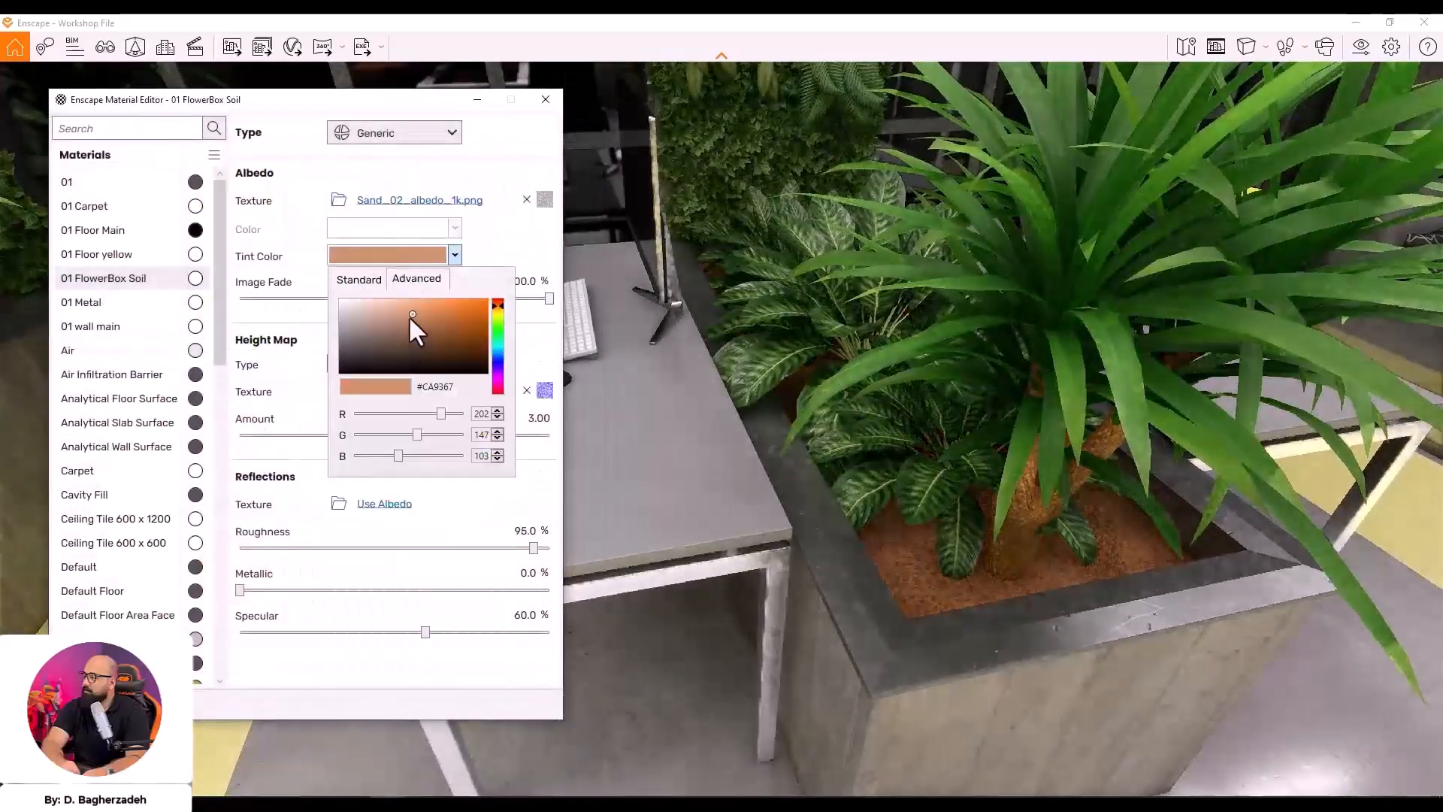
left_click_drag(411, 316, 397, 343)
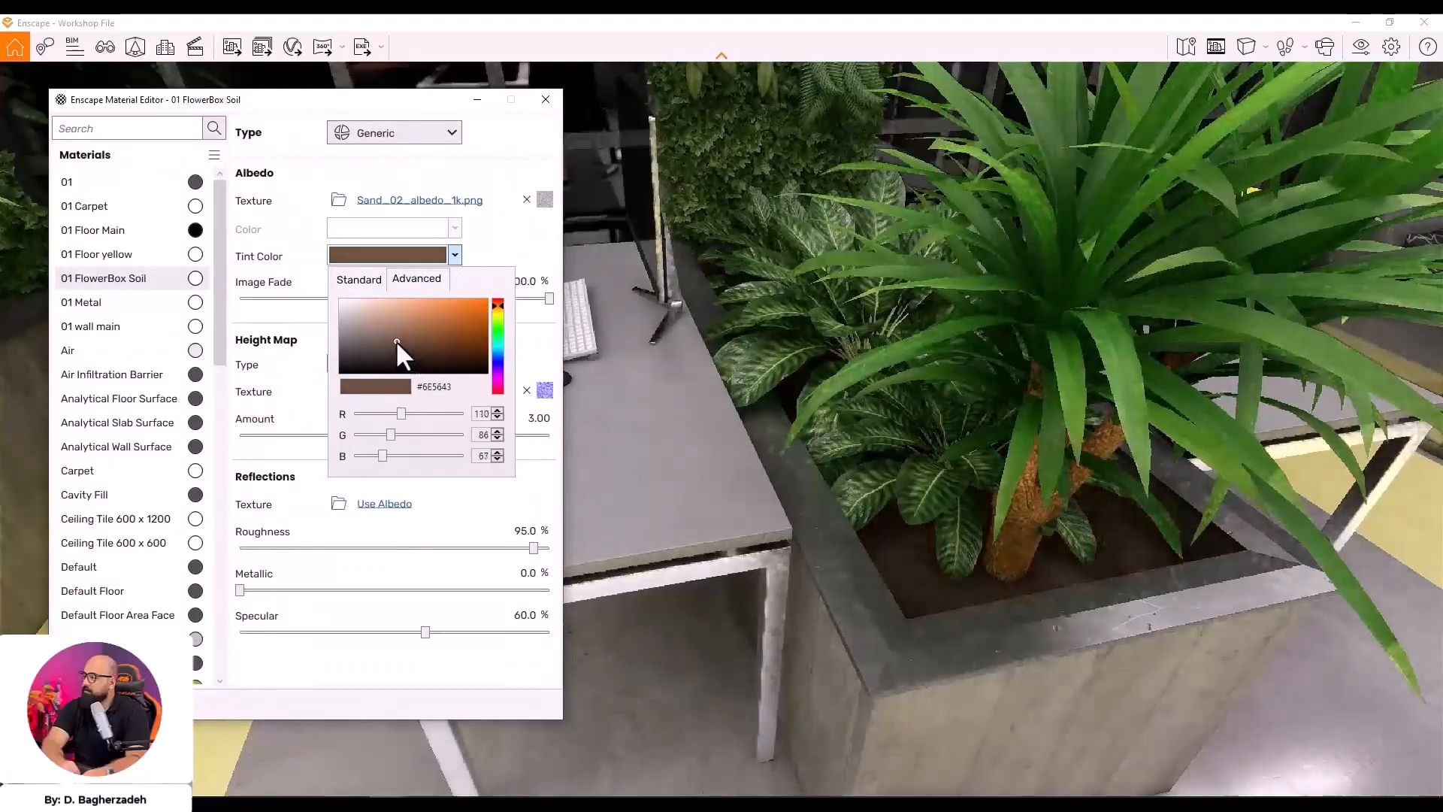
left_click(495, 233)
Raise the soil's displacement map amount to 4.61 and inspect the flower boxes
left_click_drag(481, 435, 502, 435)
left_click_drag(1219, 574, 1428, 554)
key("s")
key("w")
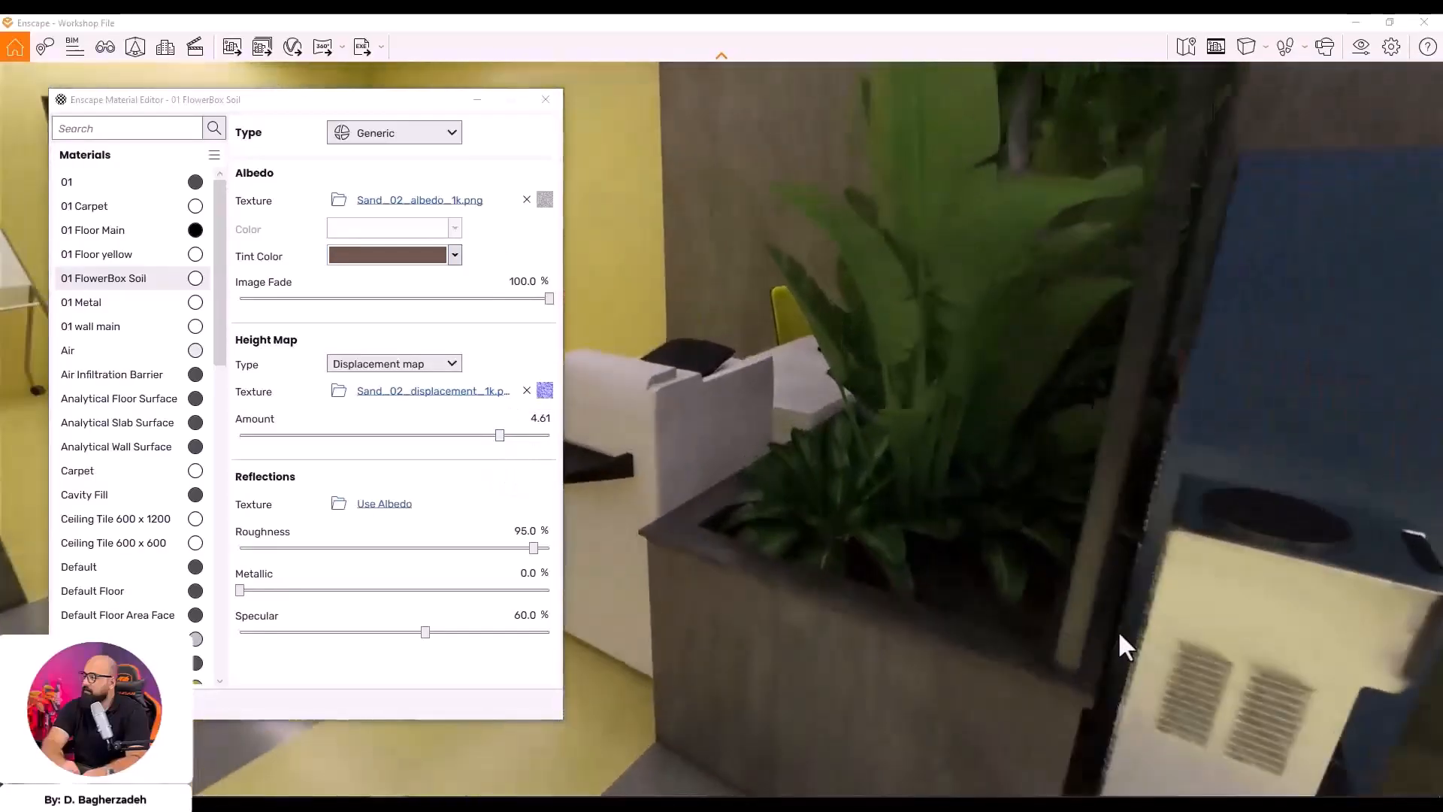
Put the material editor away and step back to look over the whole office
left_click(476, 100)
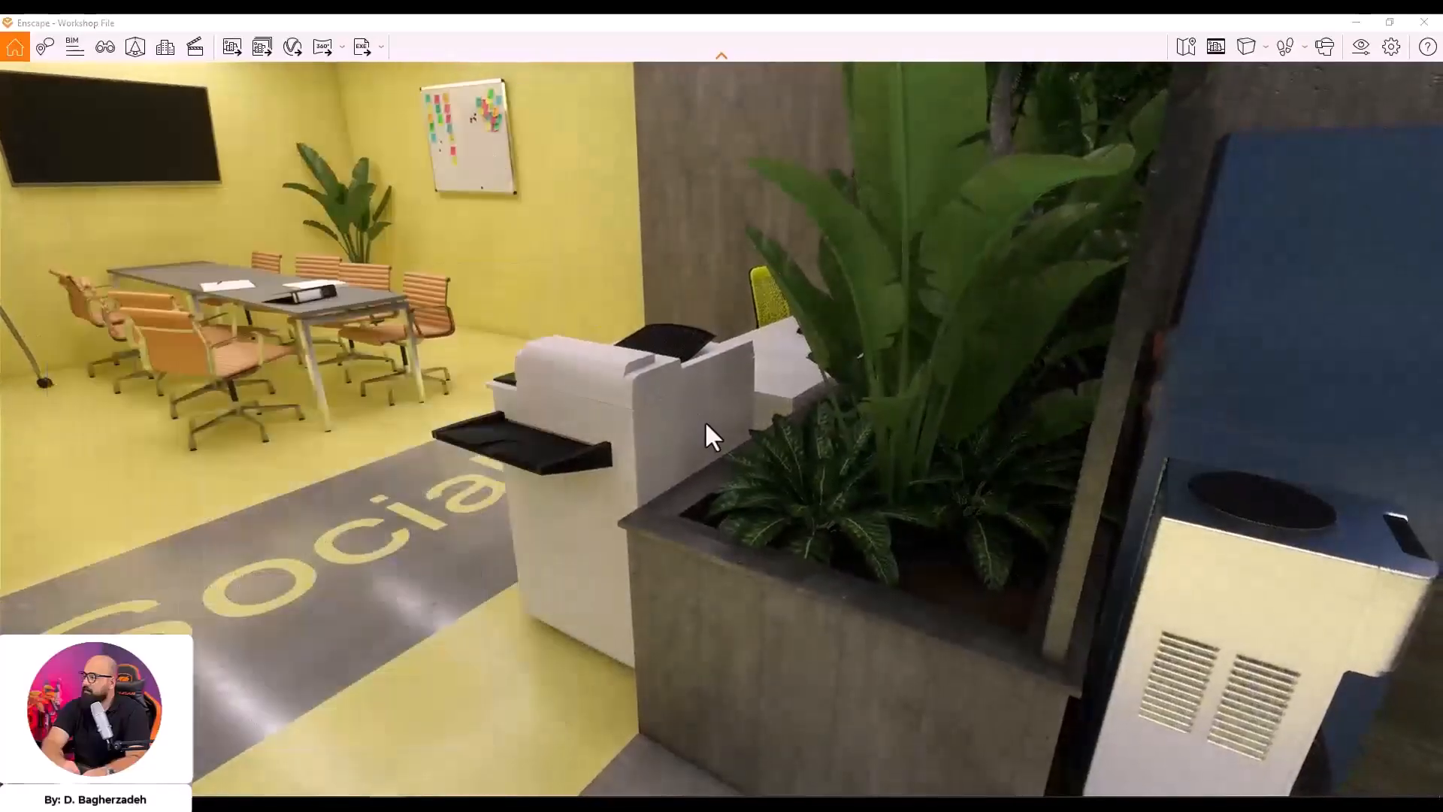
key("s")
key("s")
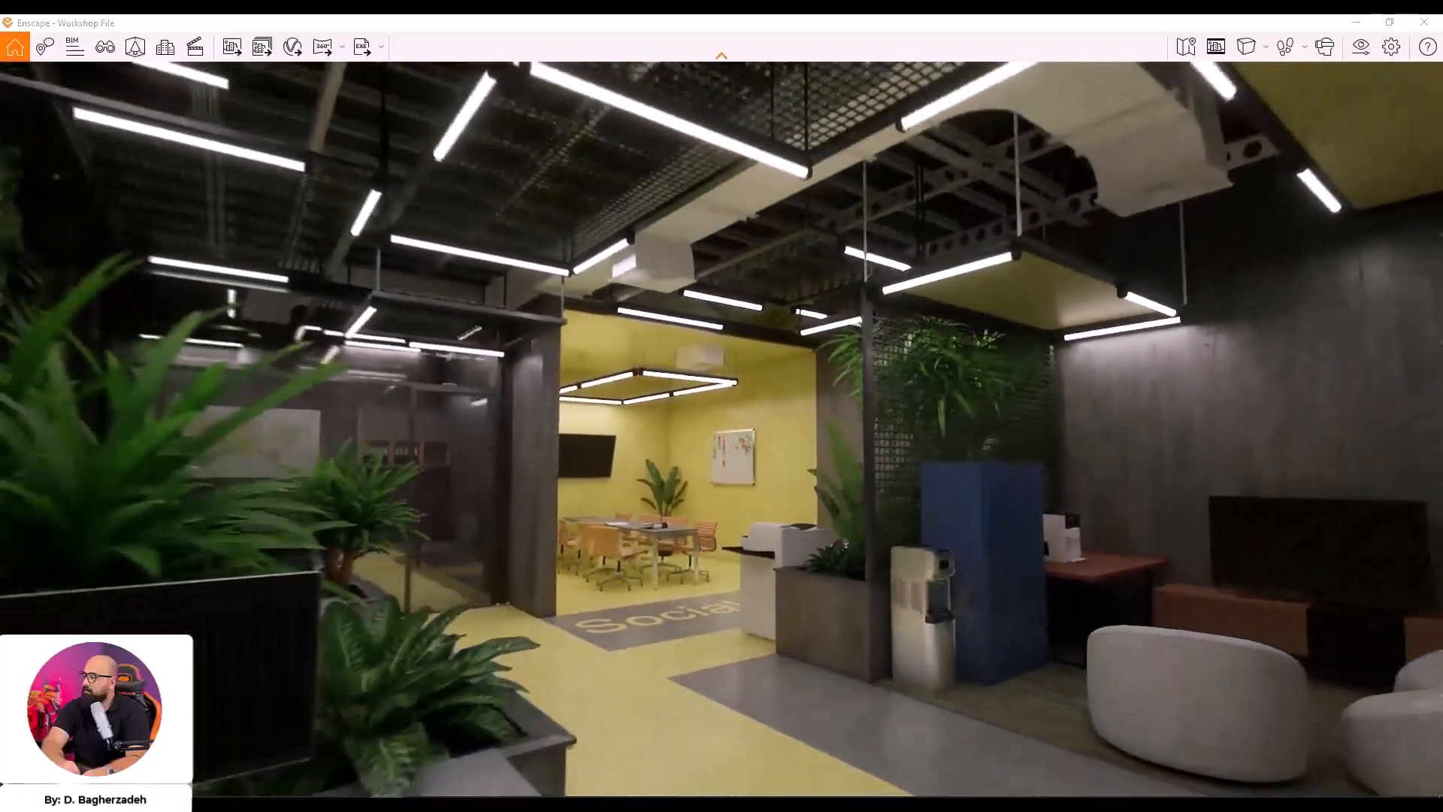
left_click_drag(947, 353, 995, 315)
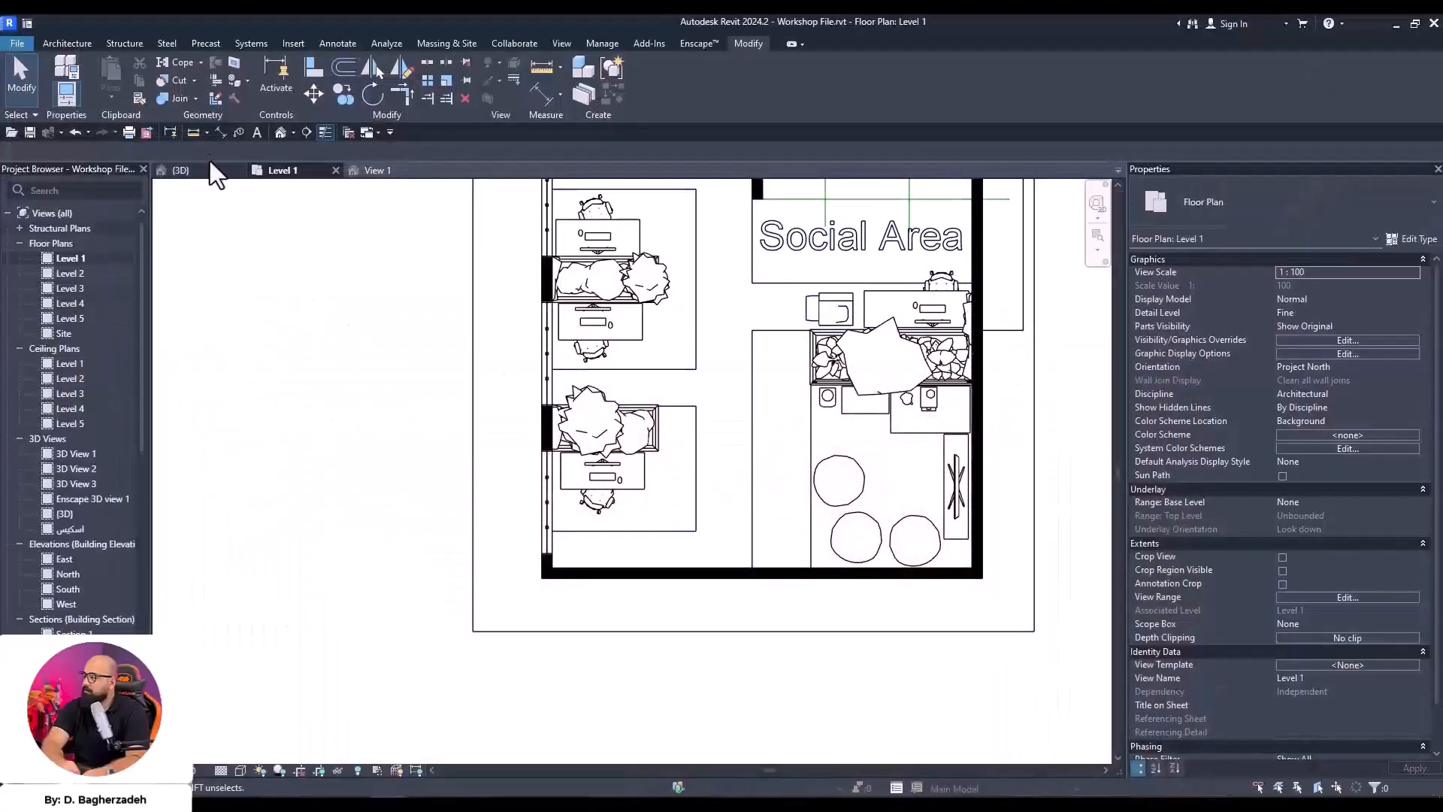
Switch to Revit, open the default 3D view and orient it towards the open side of the sectioned office
left_click(280, 133)
left_click(822, 472)
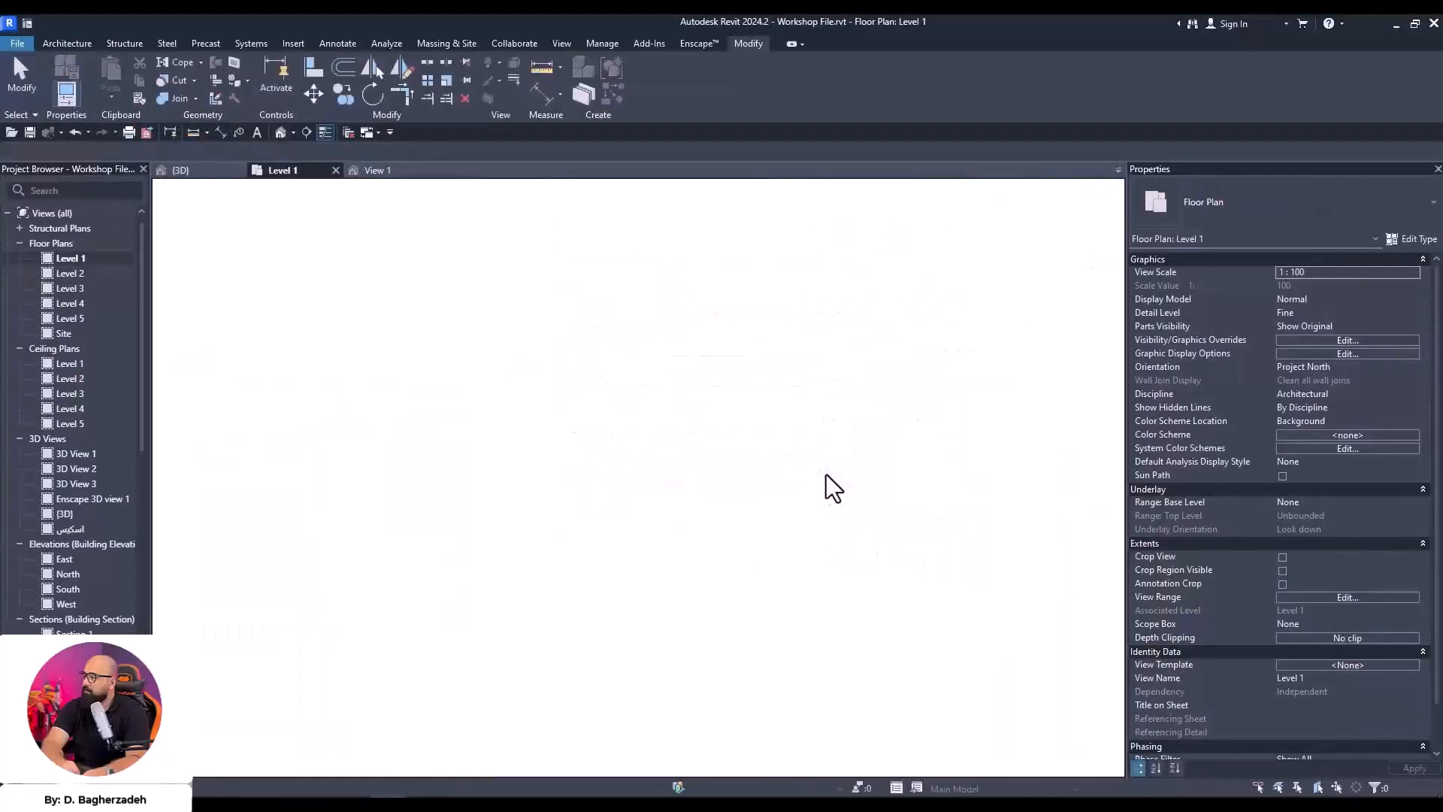
scroll(834, 437, "down", 2)
middle_click_drag(927, 371, 844, 493, "shift")
scroll(912, 440, "up", 4)
left_click(909, 463)
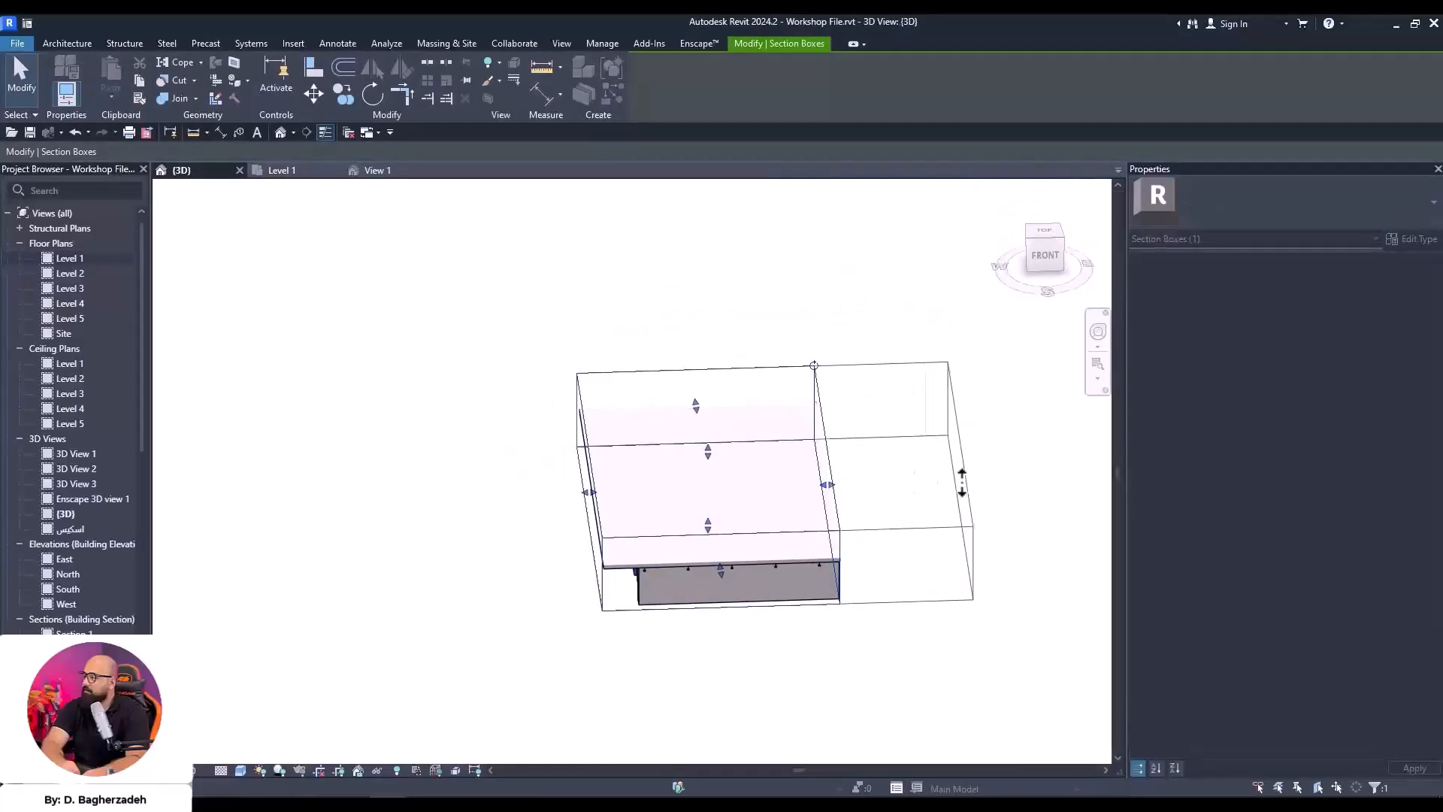
middle_click_drag(958, 505, 908, 576, "shift")
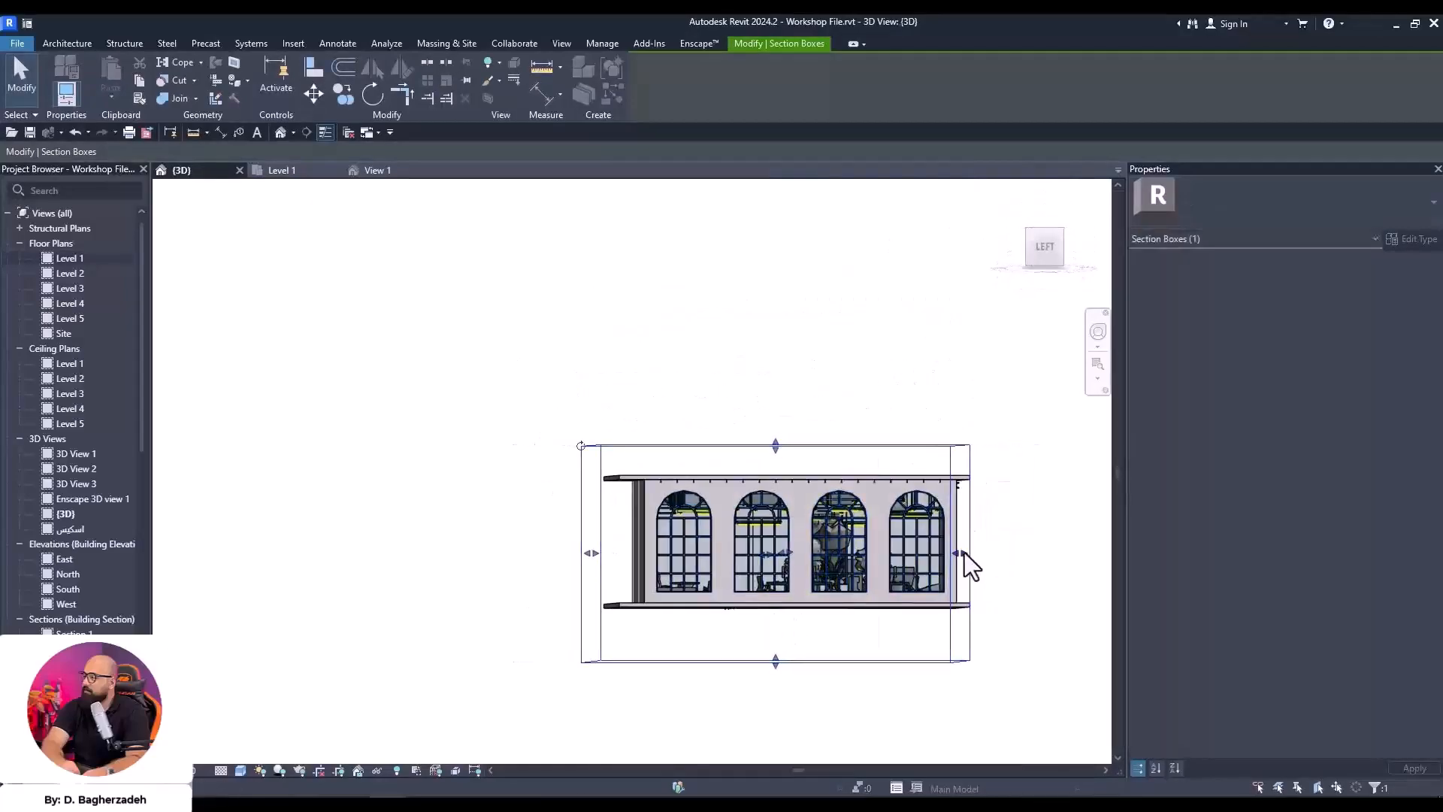
middle_click_drag(1005, 564, 787, 585, "shift")
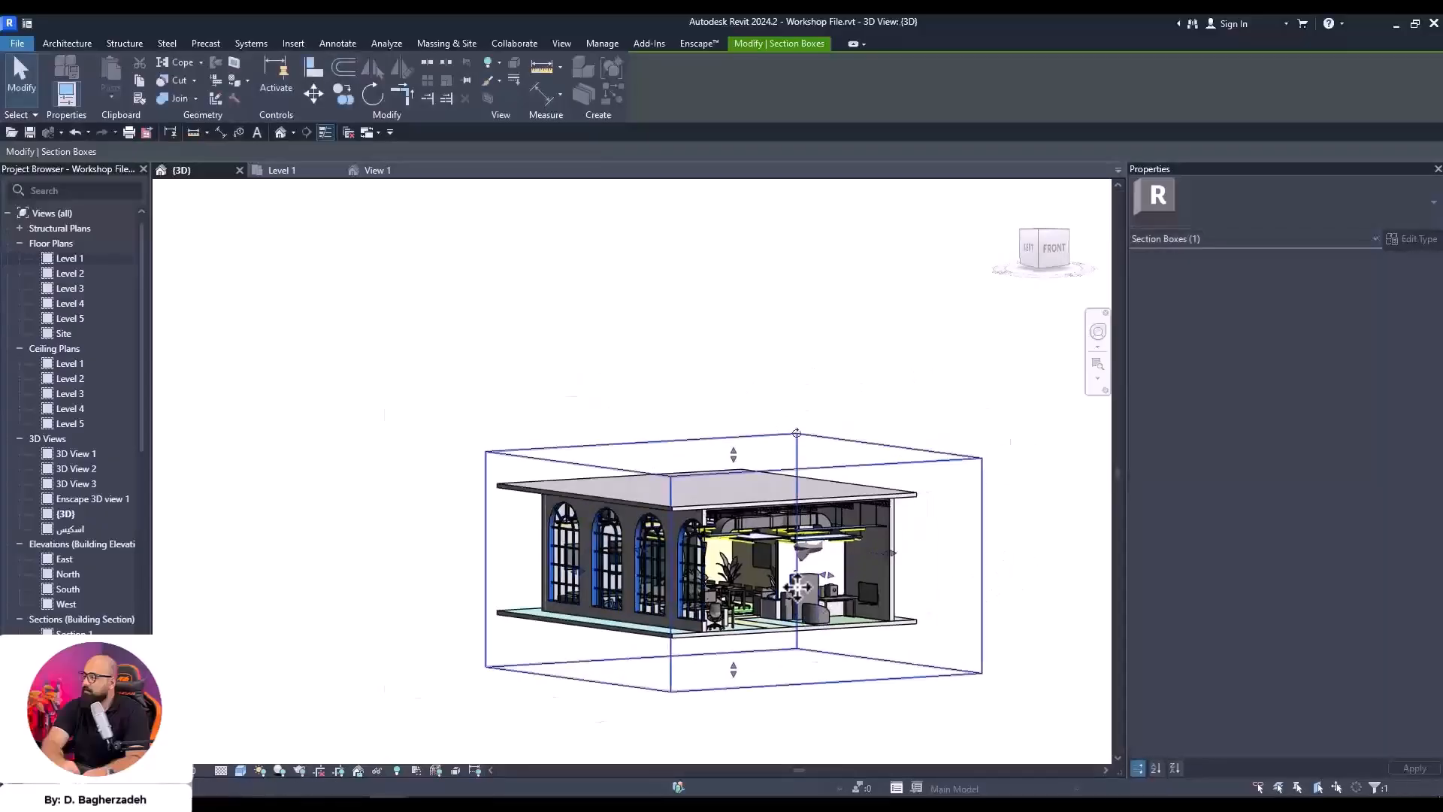
scroll(789, 583, "up", 3)
Hide the light sources of the Lighting Fixtures category in the 3D view's visibility overrides
key("v")
key("v")
left_click(512, 405)
key("l")
scroll(534, 442, "down", 2)
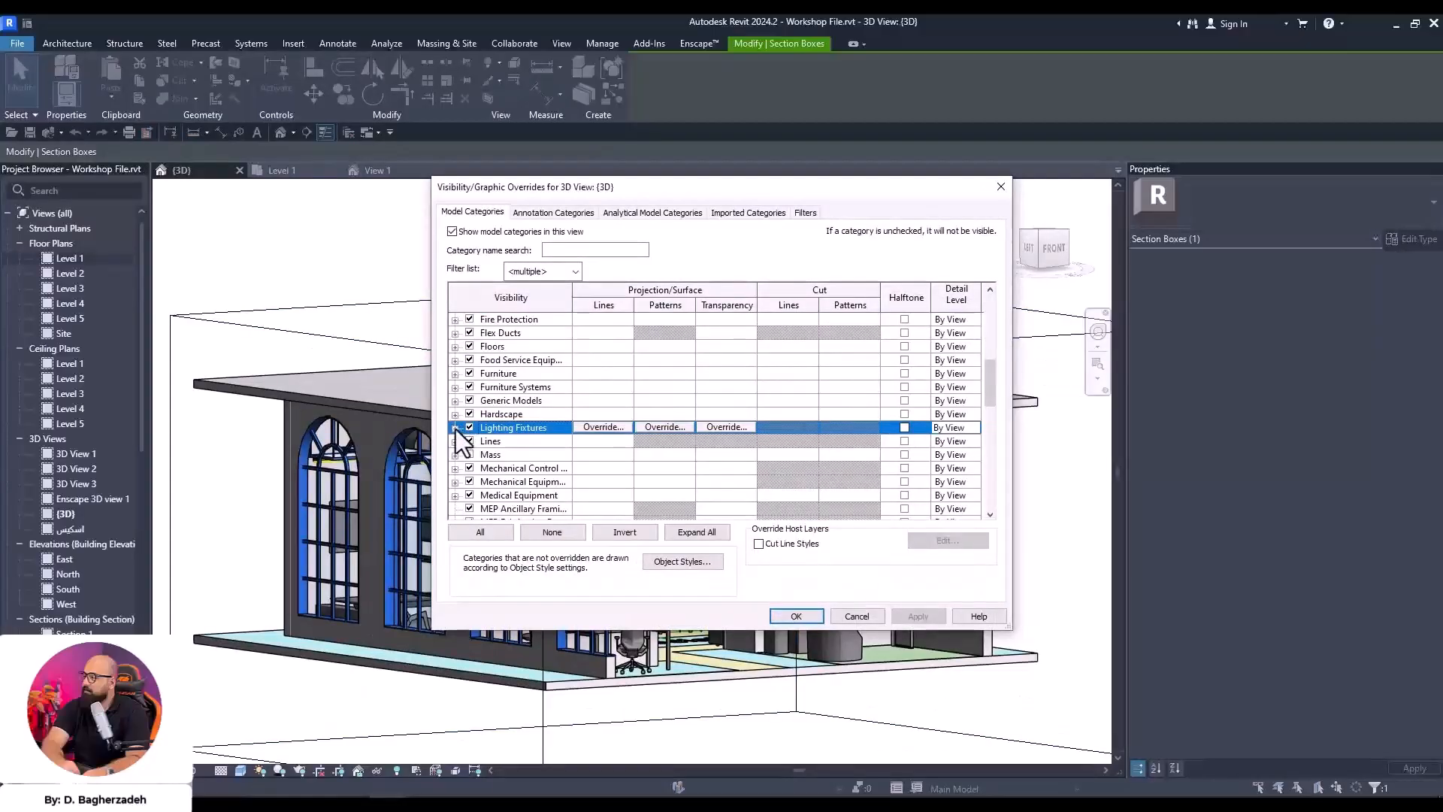
left_click(454, 427)
left_click(496, 454)
left_click(796, 616)
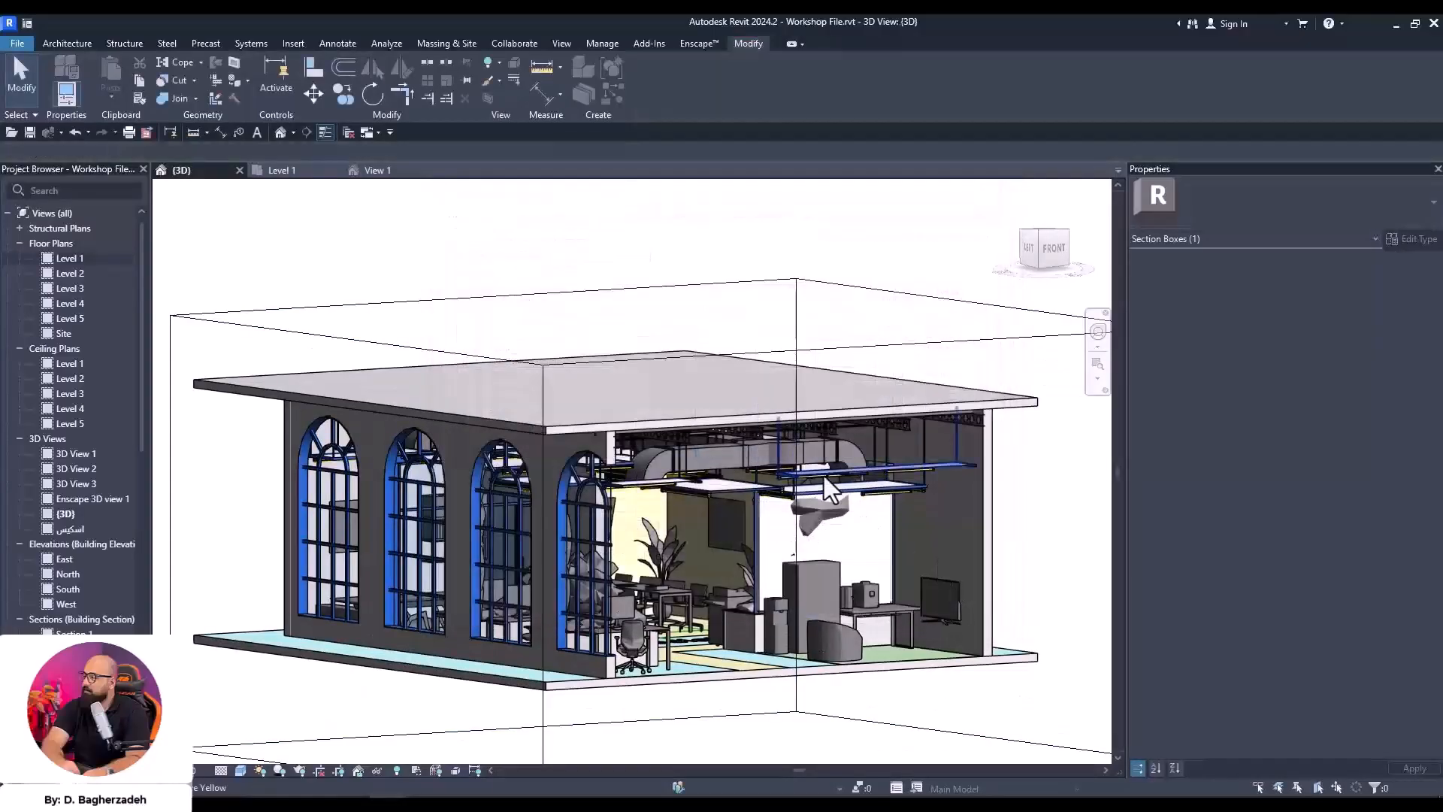
Select the Breeches Piece duct and examine its type and instance properties for a material setting
scroll(830, 480, "up", 5)
key("Escape")
left_click(771, 398)
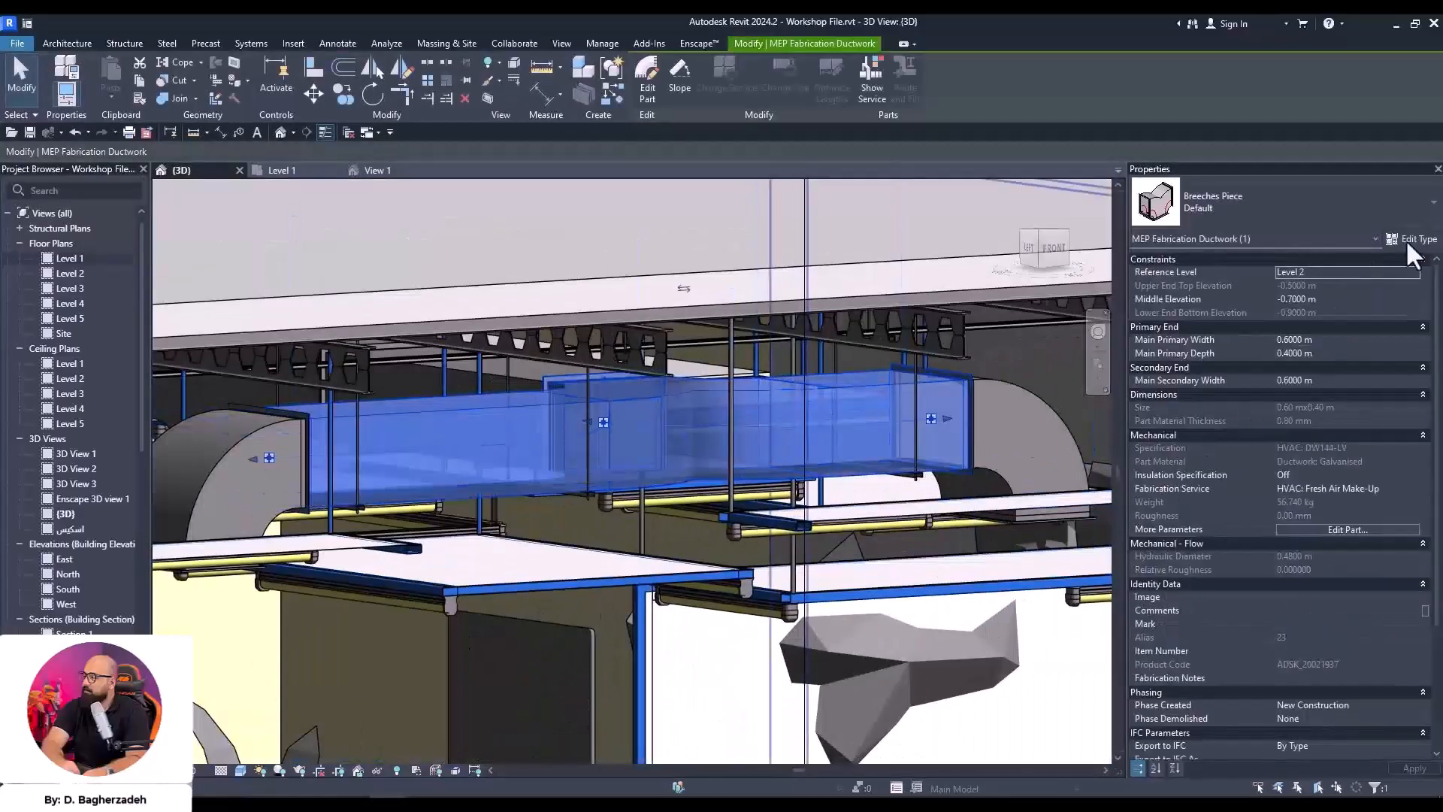
left_click(1406, 241)
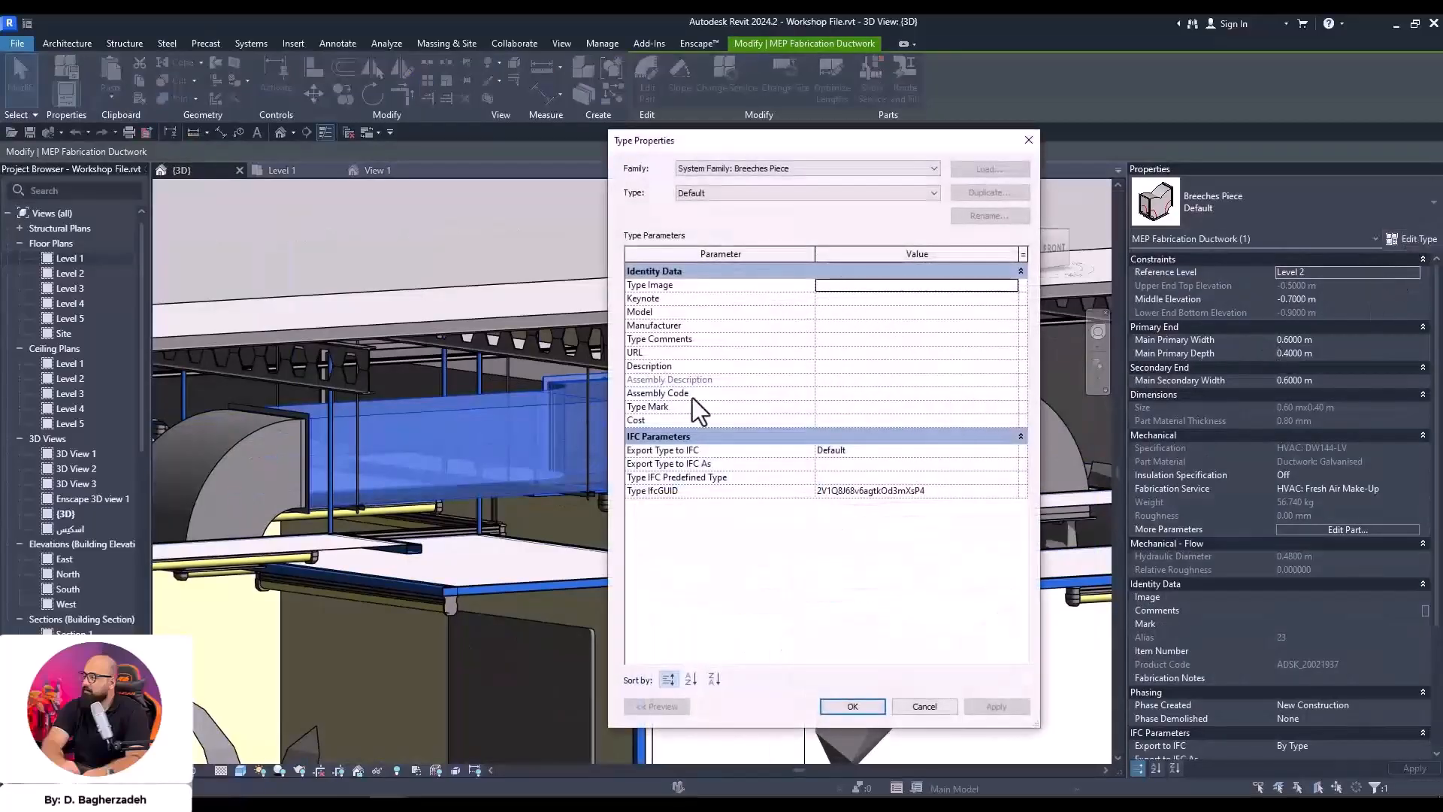
key("Escape")
scroll(1322, 339, "down", 2)
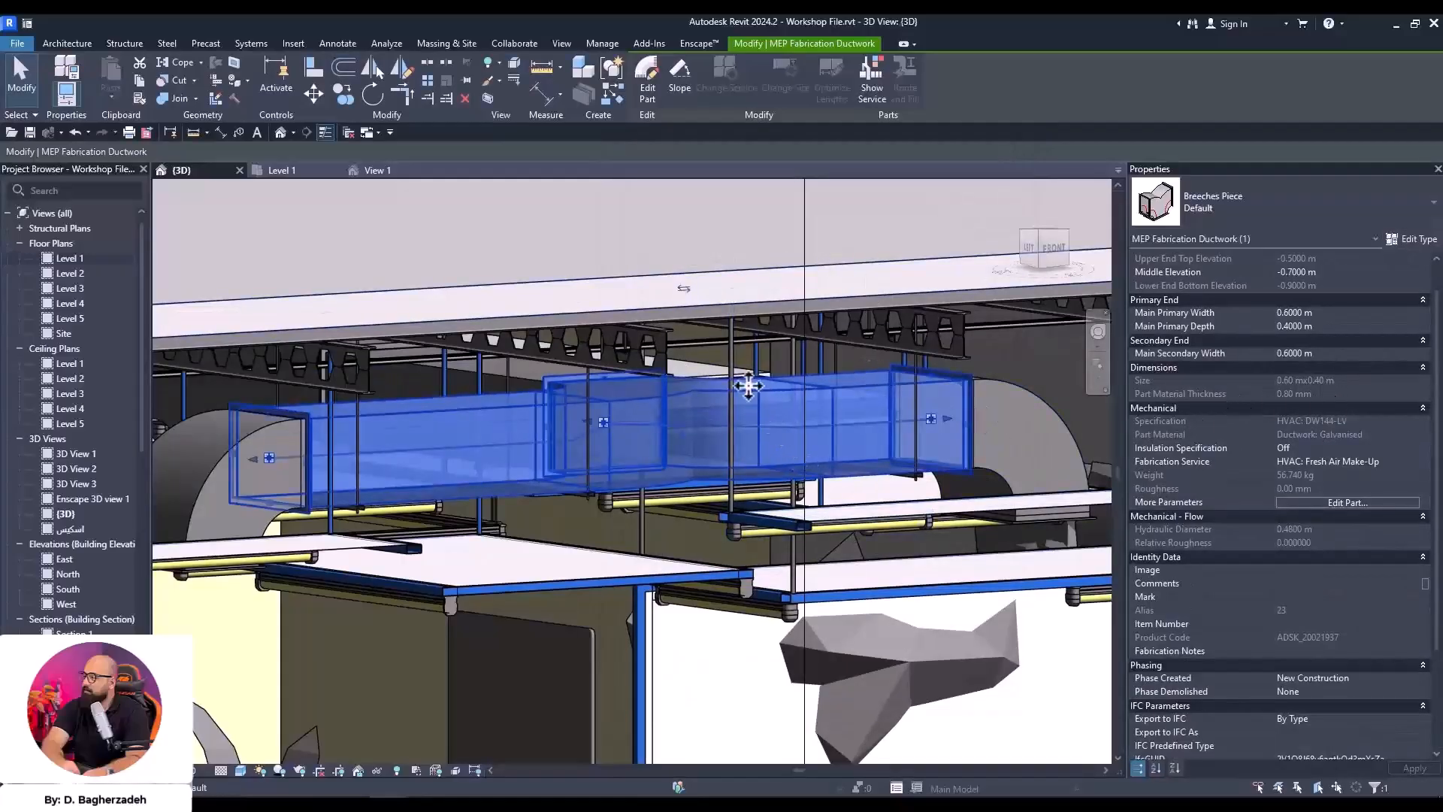
scroll(567, 239, "down", 10)
key("Escape")
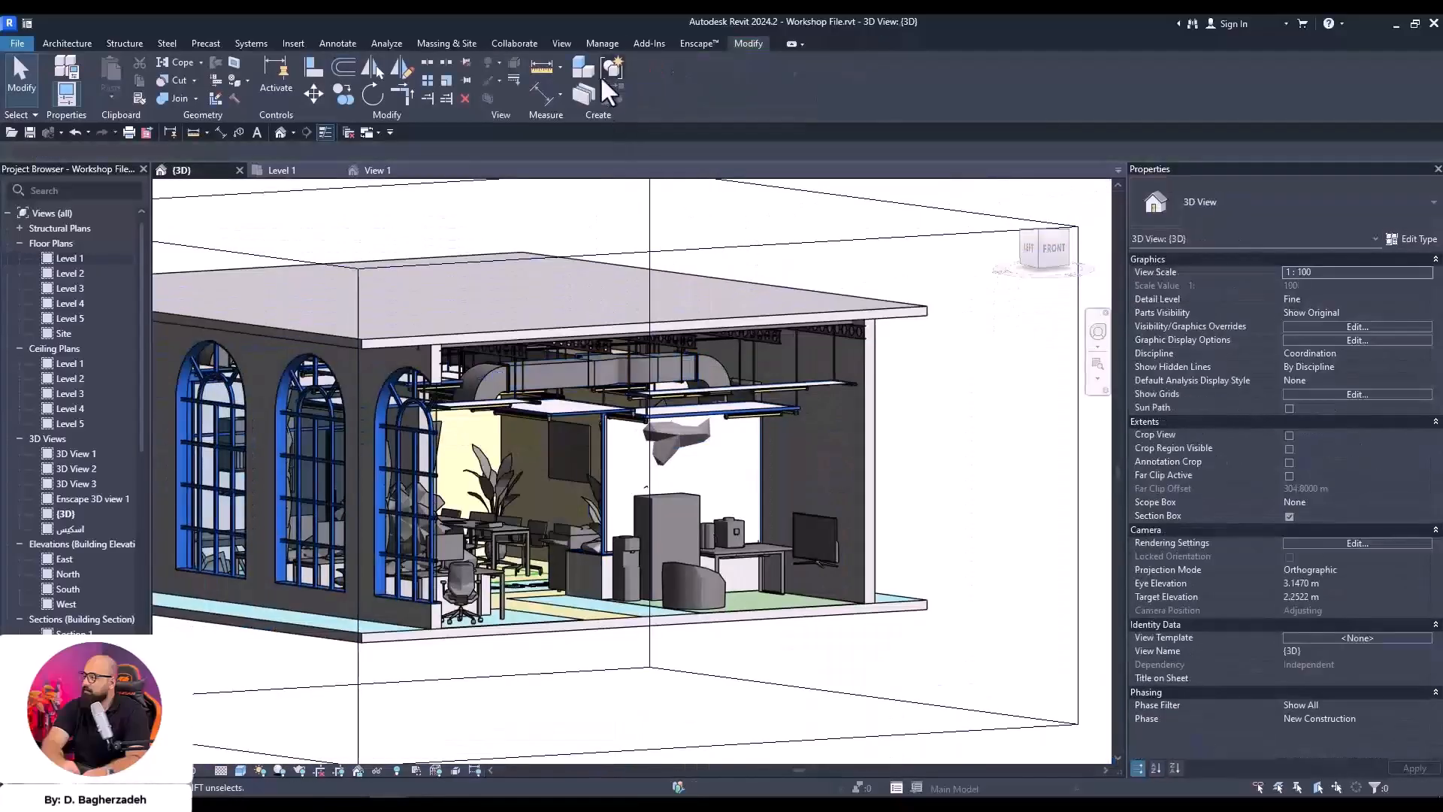
Open the object styles, limit the category list to Mechanical and expand the Ducts category
left_click(602, 44)
left_click(97, 91)
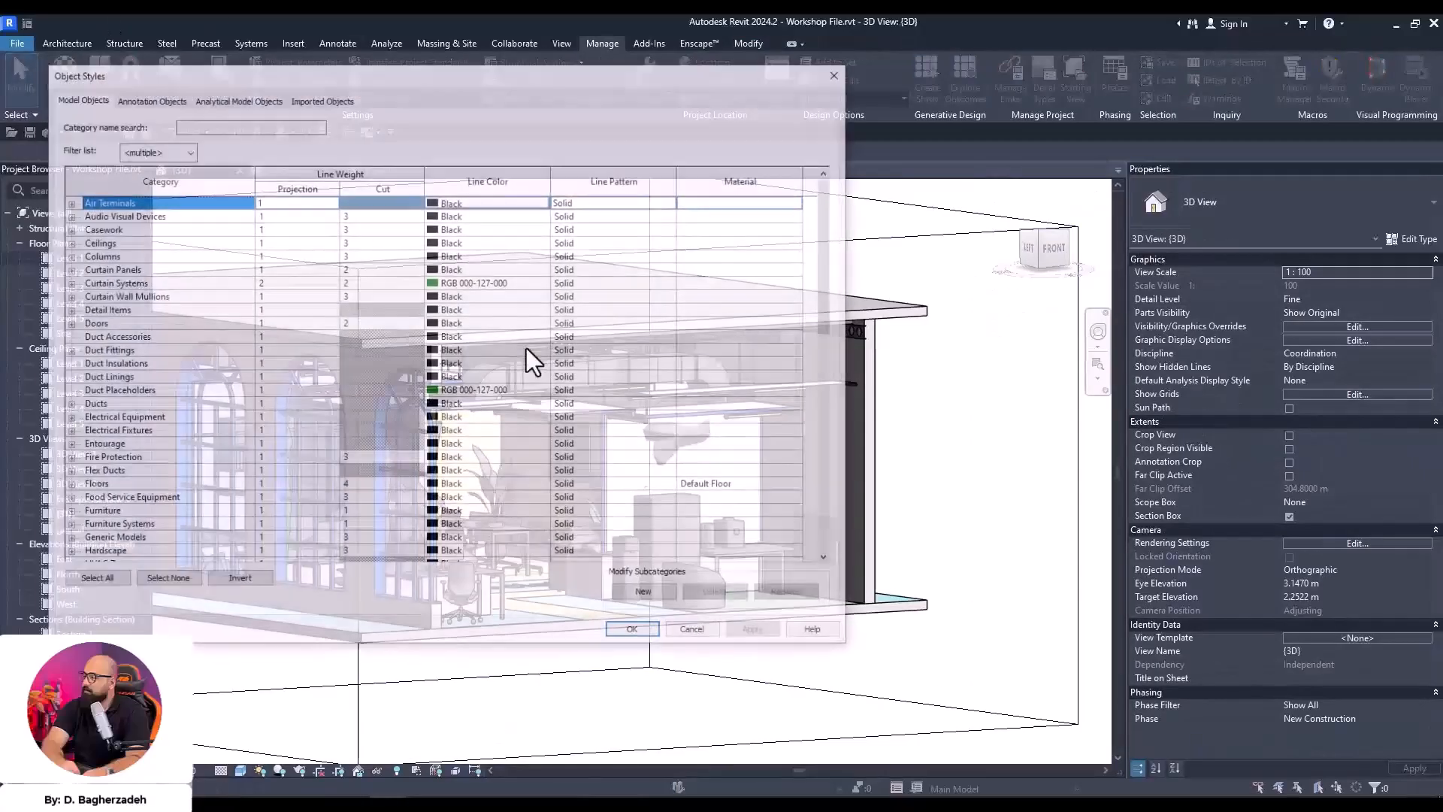
left_click(187, 150)
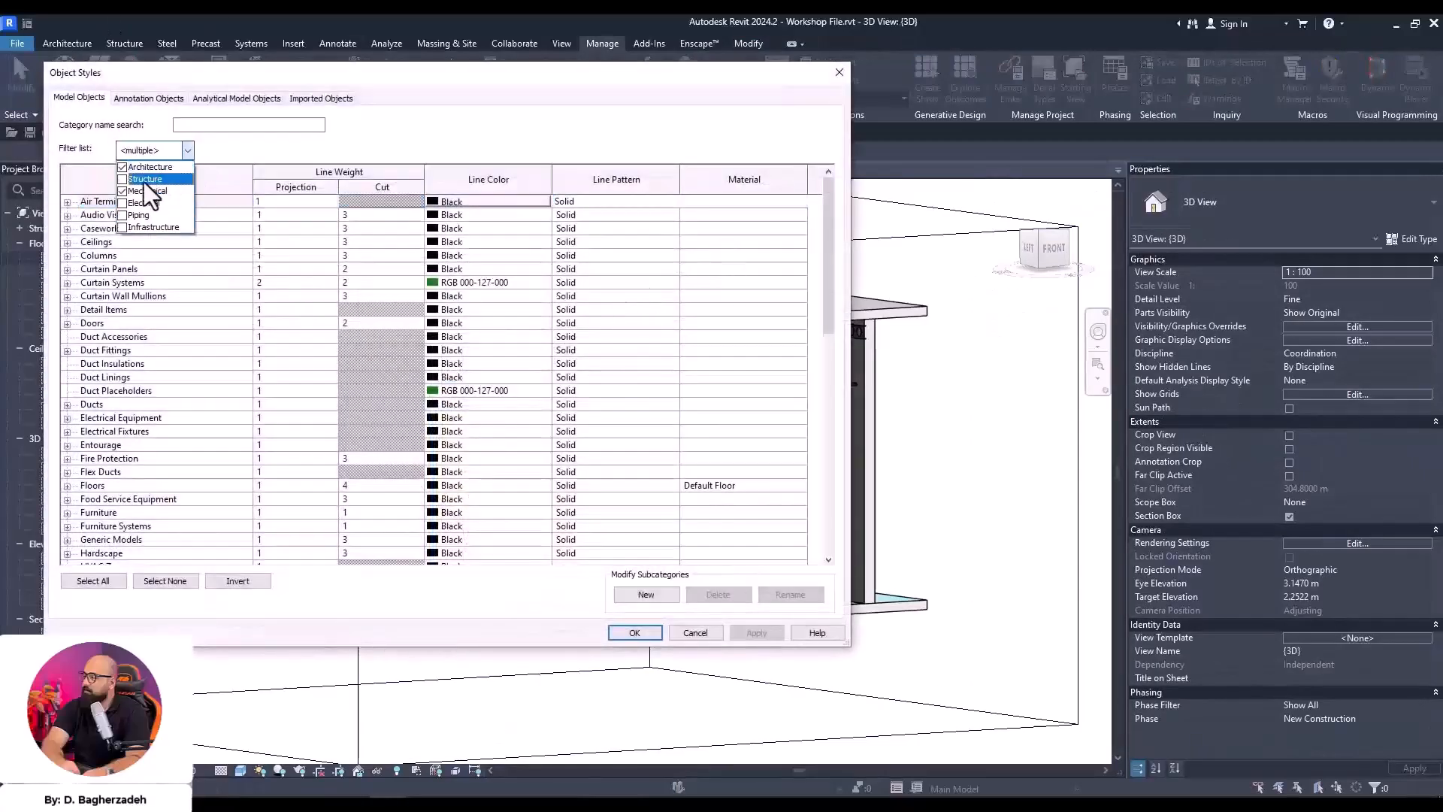
left_click(123, 168)
left_click(354, 446)
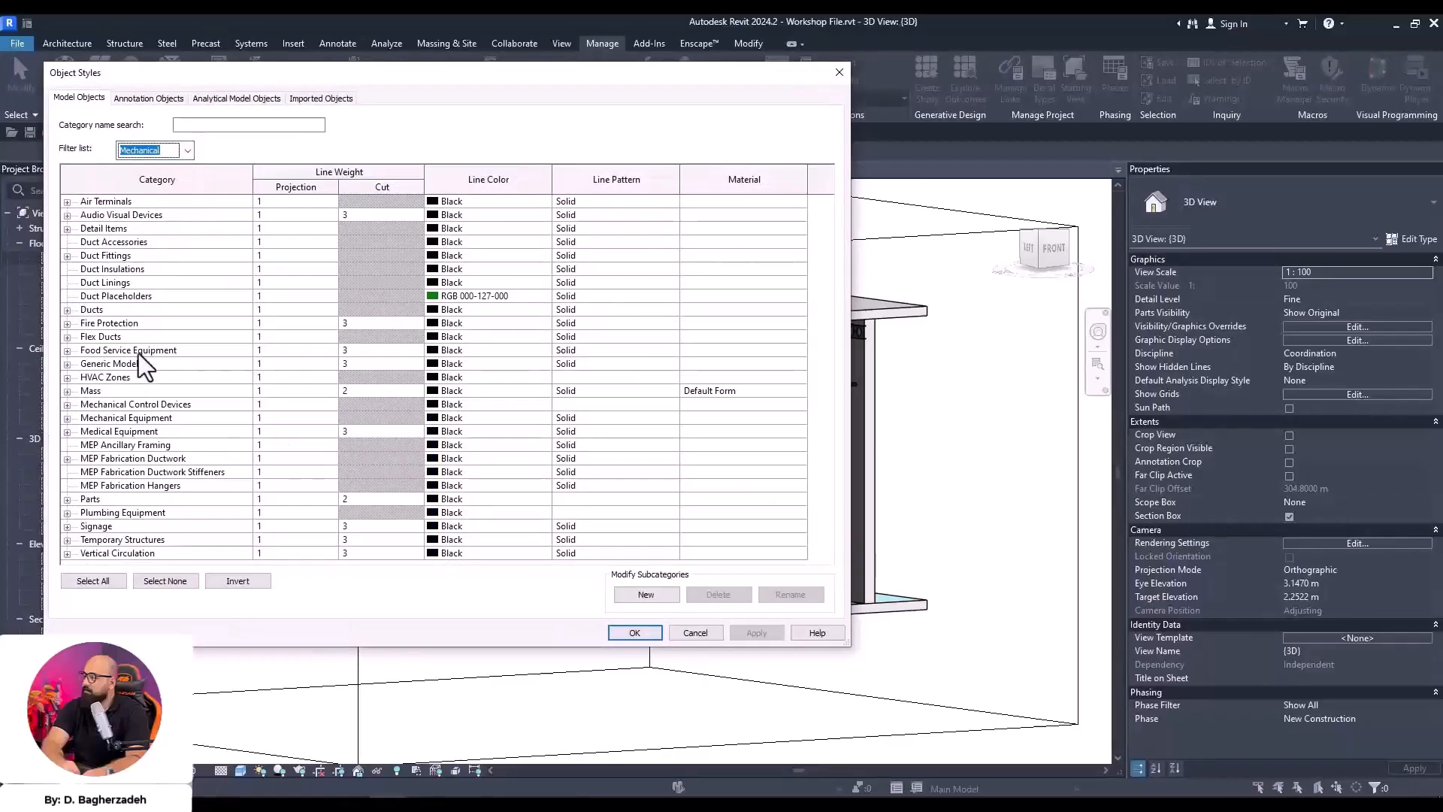
left_click(146, 245)
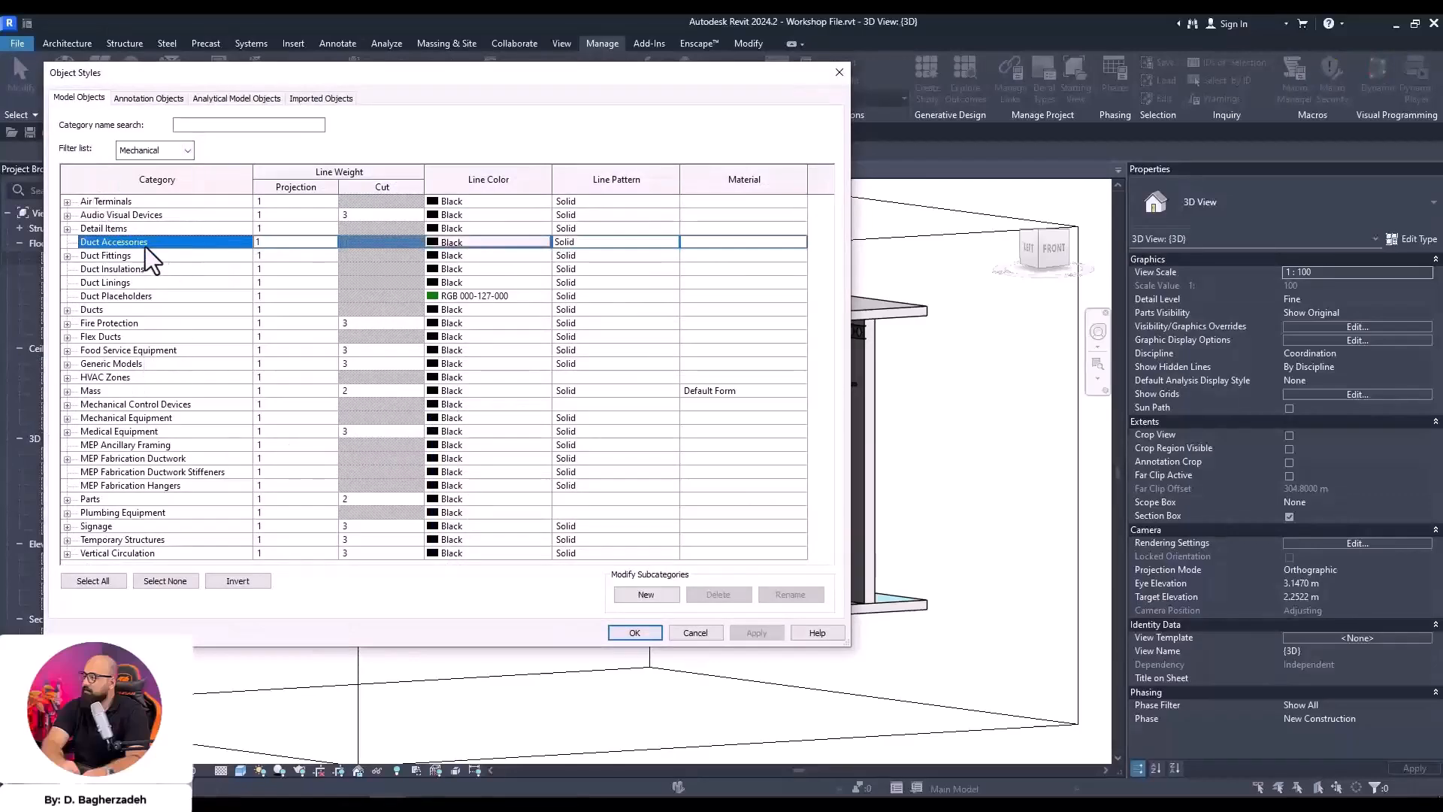
left_click(132, 311)
left_click(68, 309)
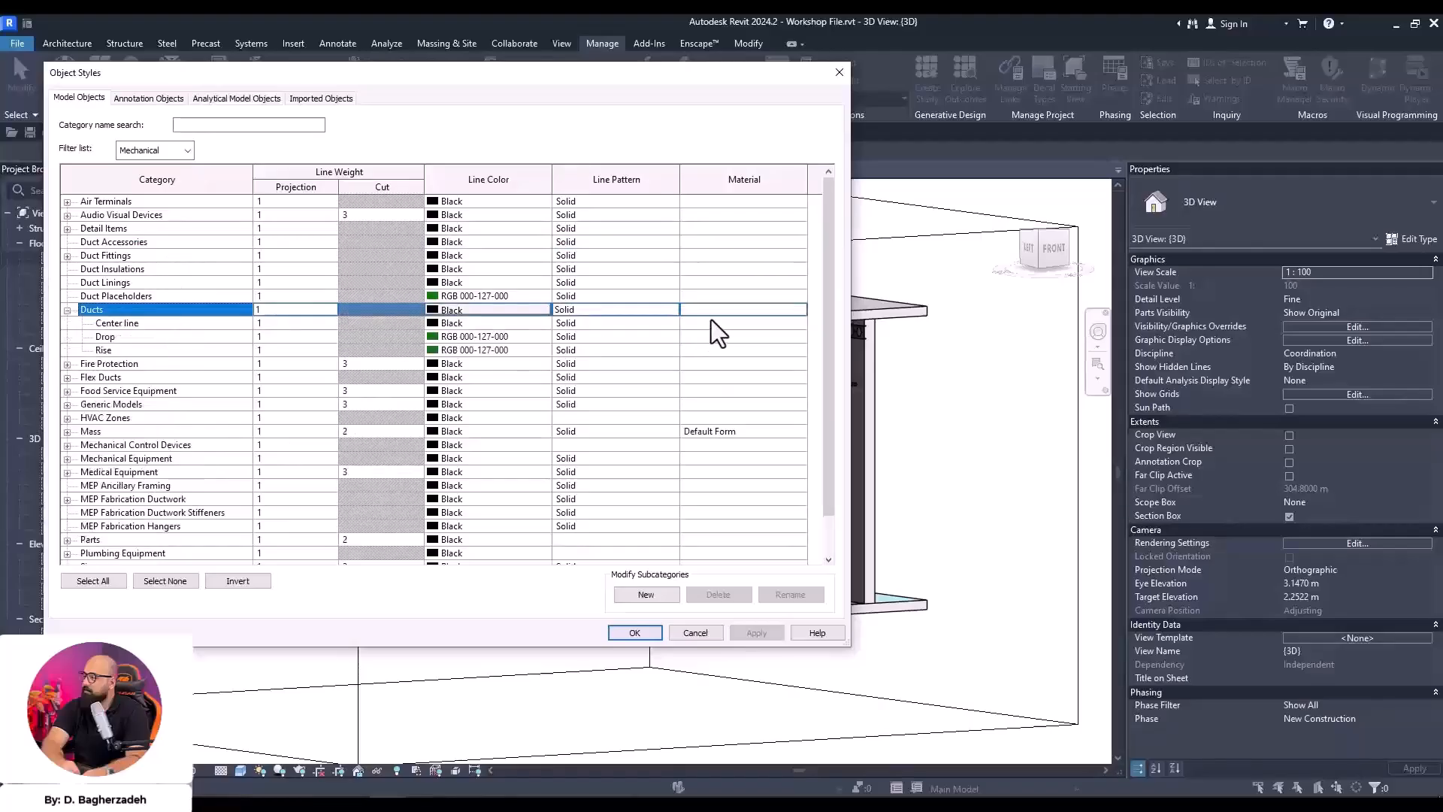
left_click(802, 309)
left_click(247, 641)
left_click(269, 660)
right_click(302, 321)
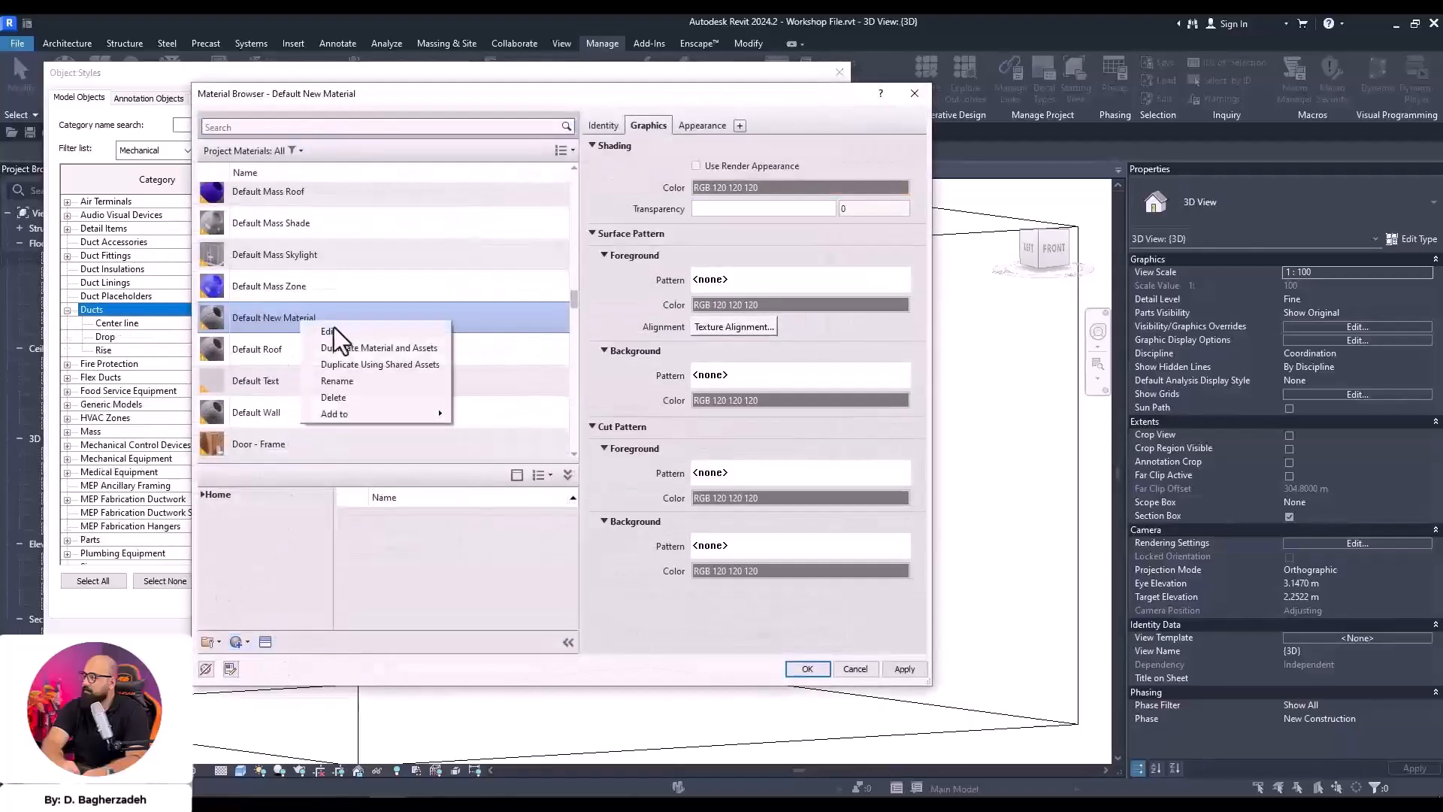
left_click(376, 382)
key("Escape")
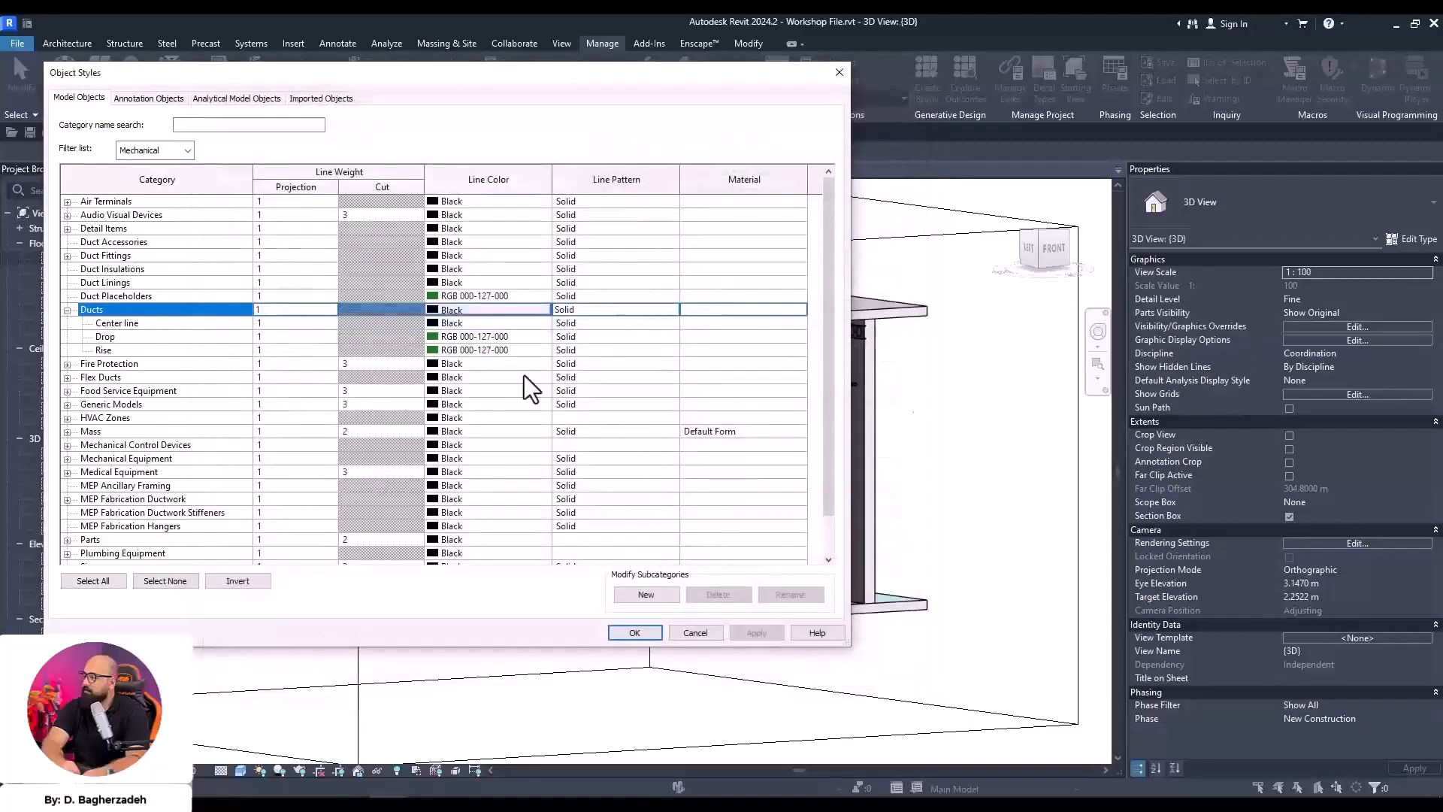
Create a new material named "01 Ducts" and assign it to the Ducts category
left_click(800, 308)
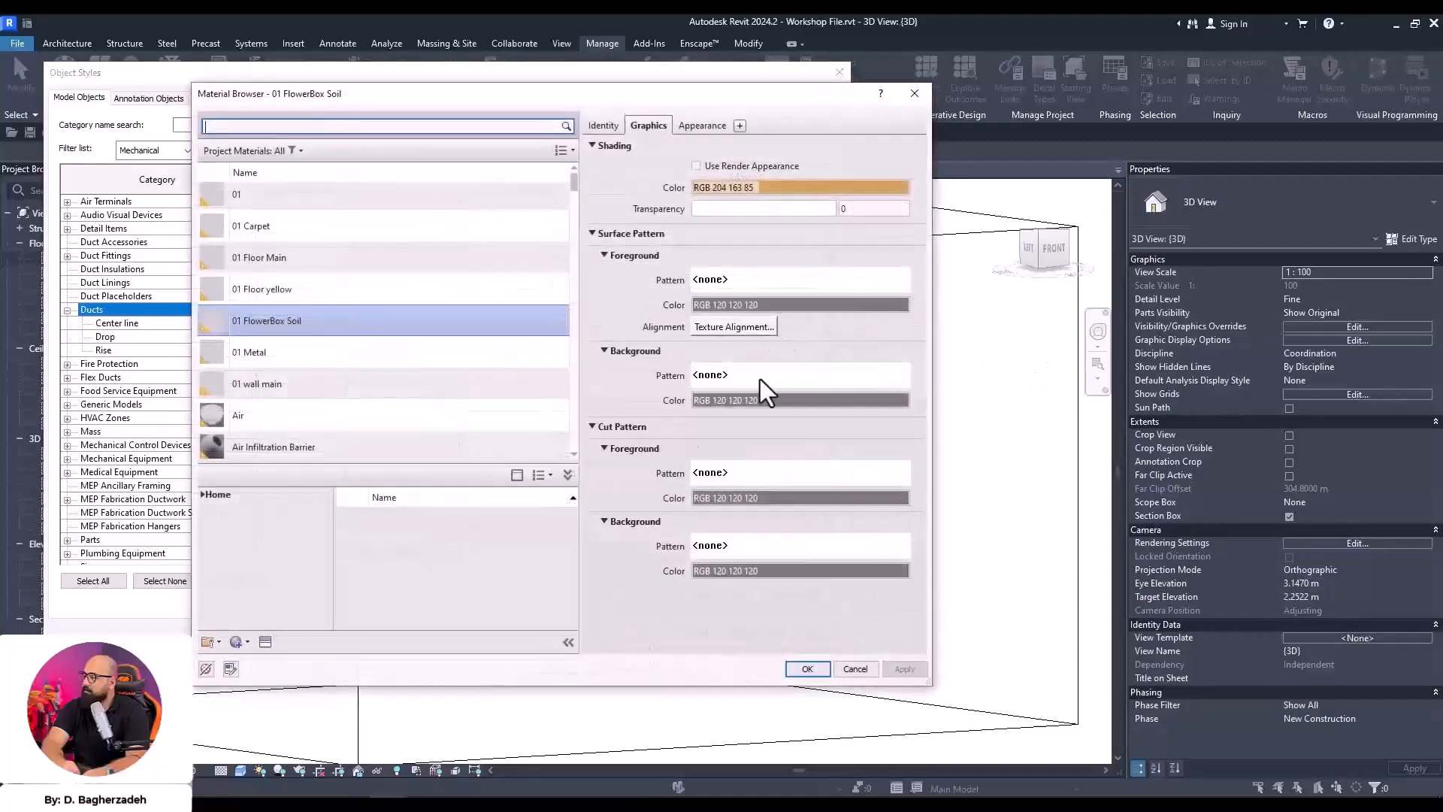
left_click(248, 643)
left_click(282, 662)
right_click(269, 311)
left_click(341, 369)
type("01 Du")
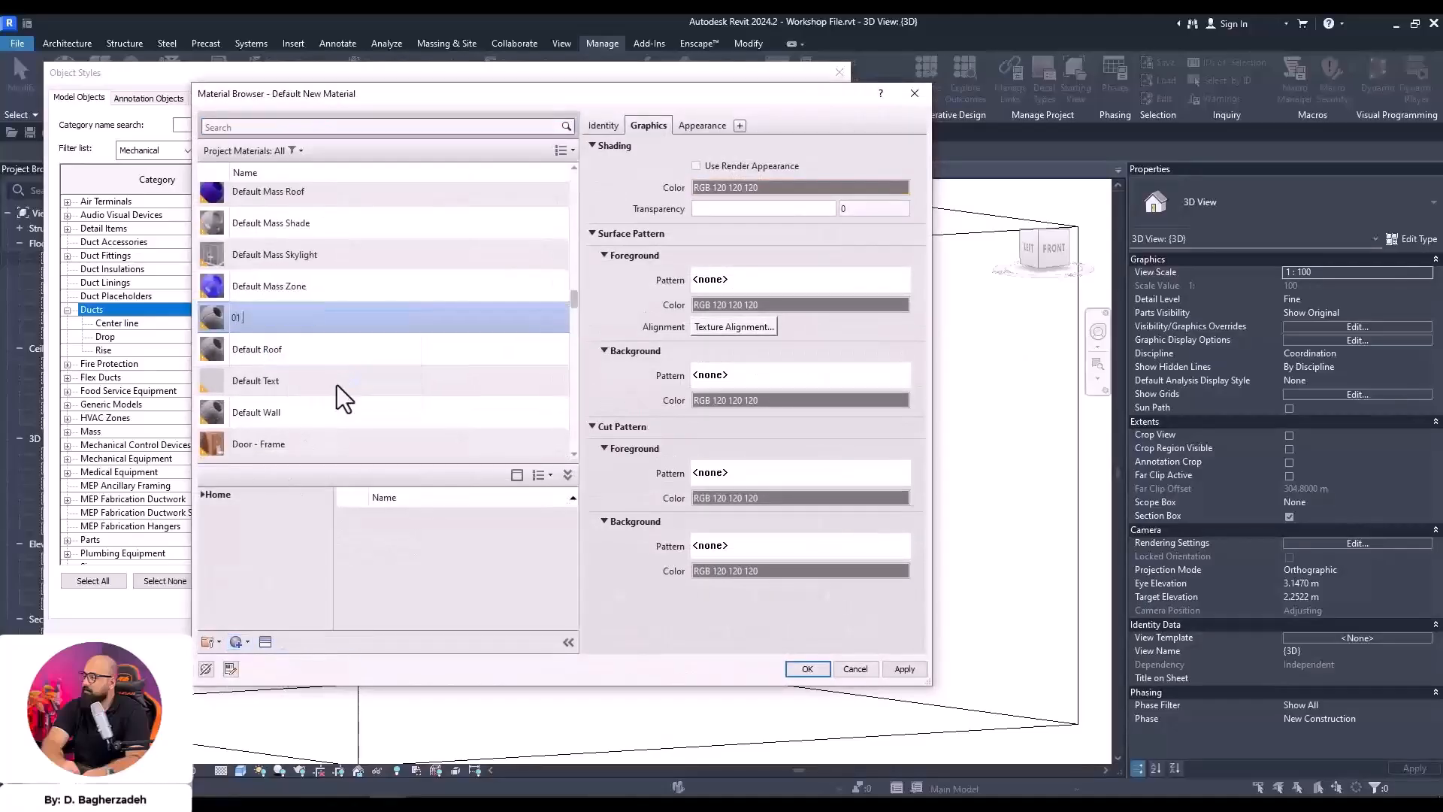
type("cts")
key("Return")
left_click(699, 125)
left_click(747, 296)
left_click(715, 299)
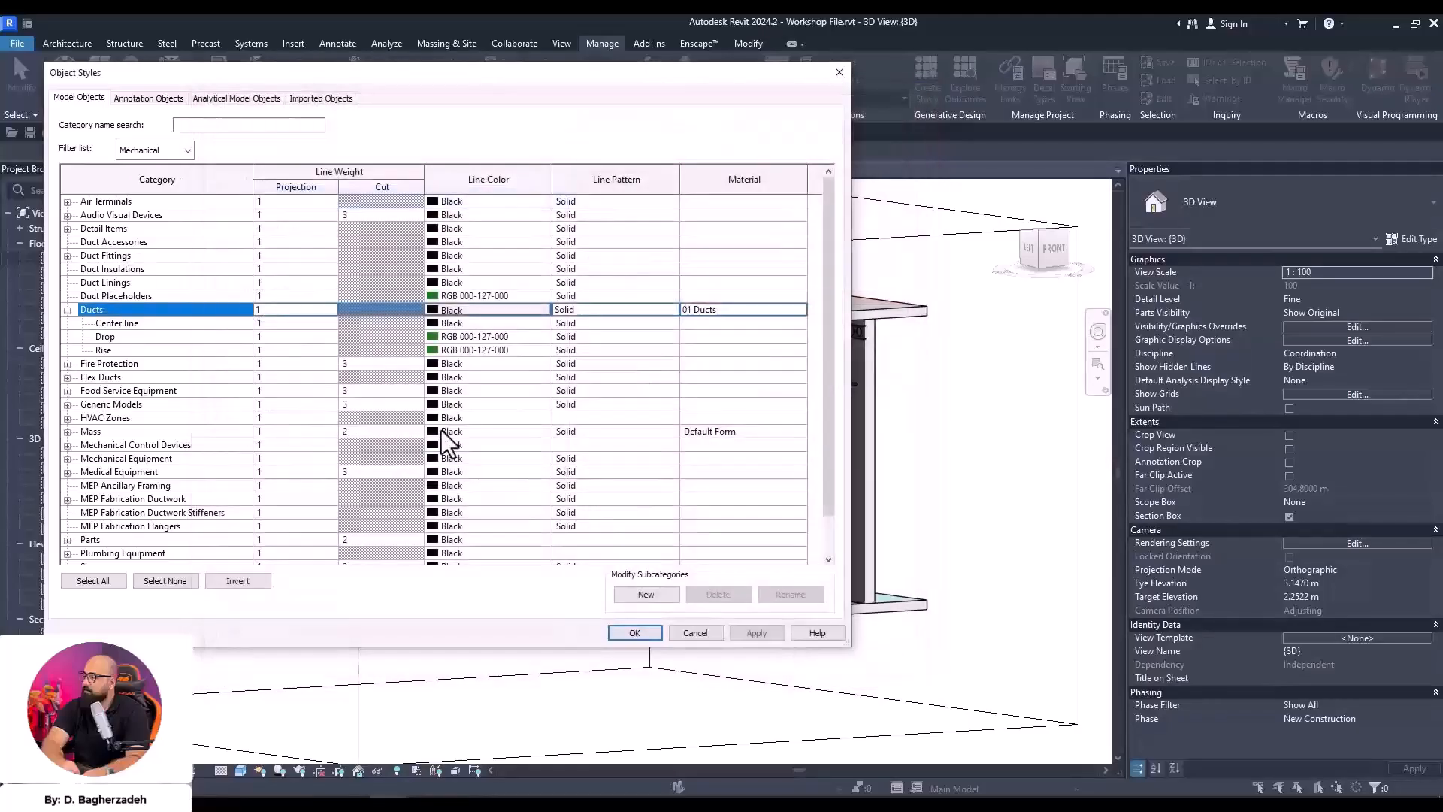
Assign the 01 Ducts material to the MEP Fabrication Ductwork category and accept the object styles
left_click(173, 499)
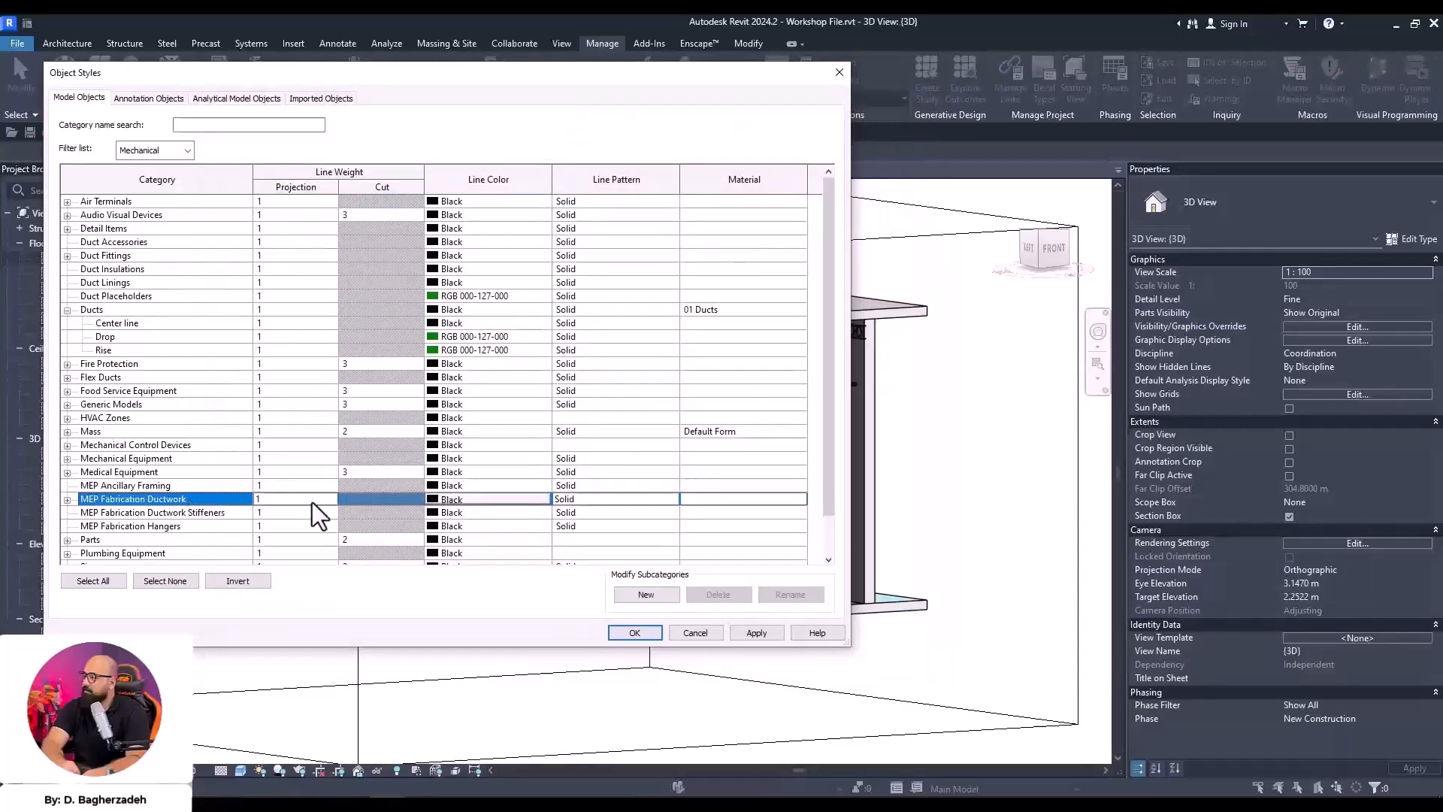
left_click(802, 499)
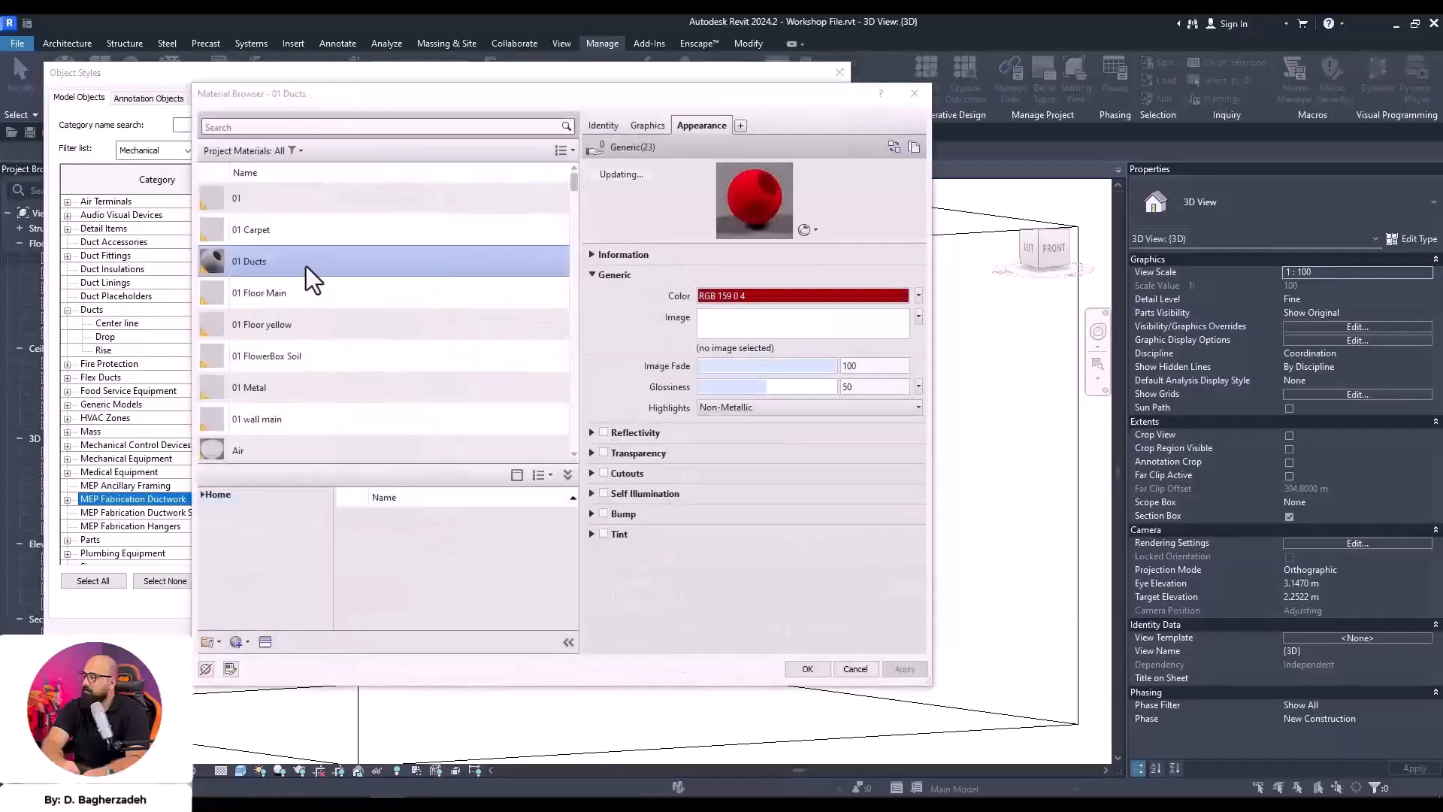
left_click(791, 668)
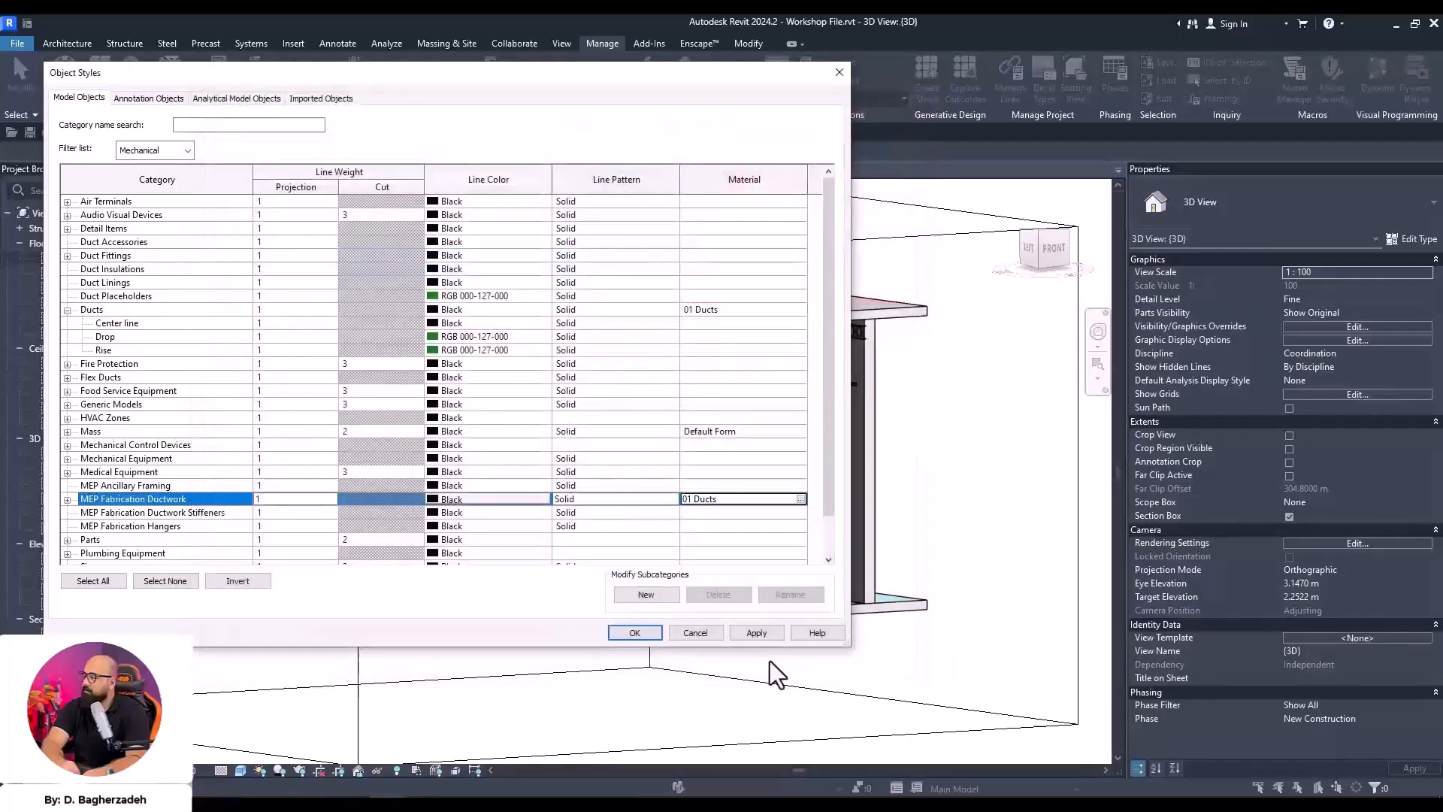
left_click(651, 638)
Switch to the Enscape window and check the ceiling ducts in the render, putting the visual settings aside
mouse_move(435, 793)
left_click(504, 742)
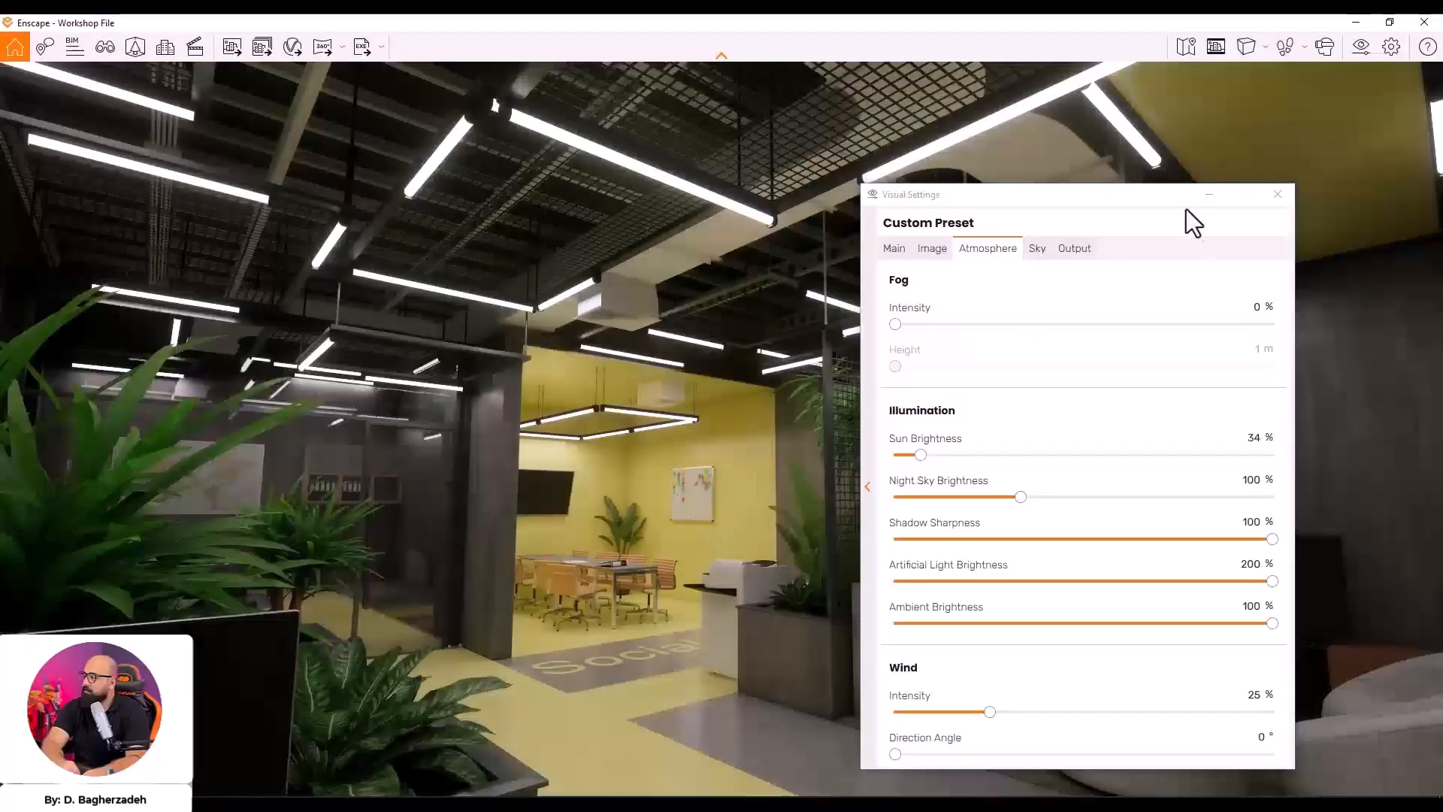
left_click(1209, 195)
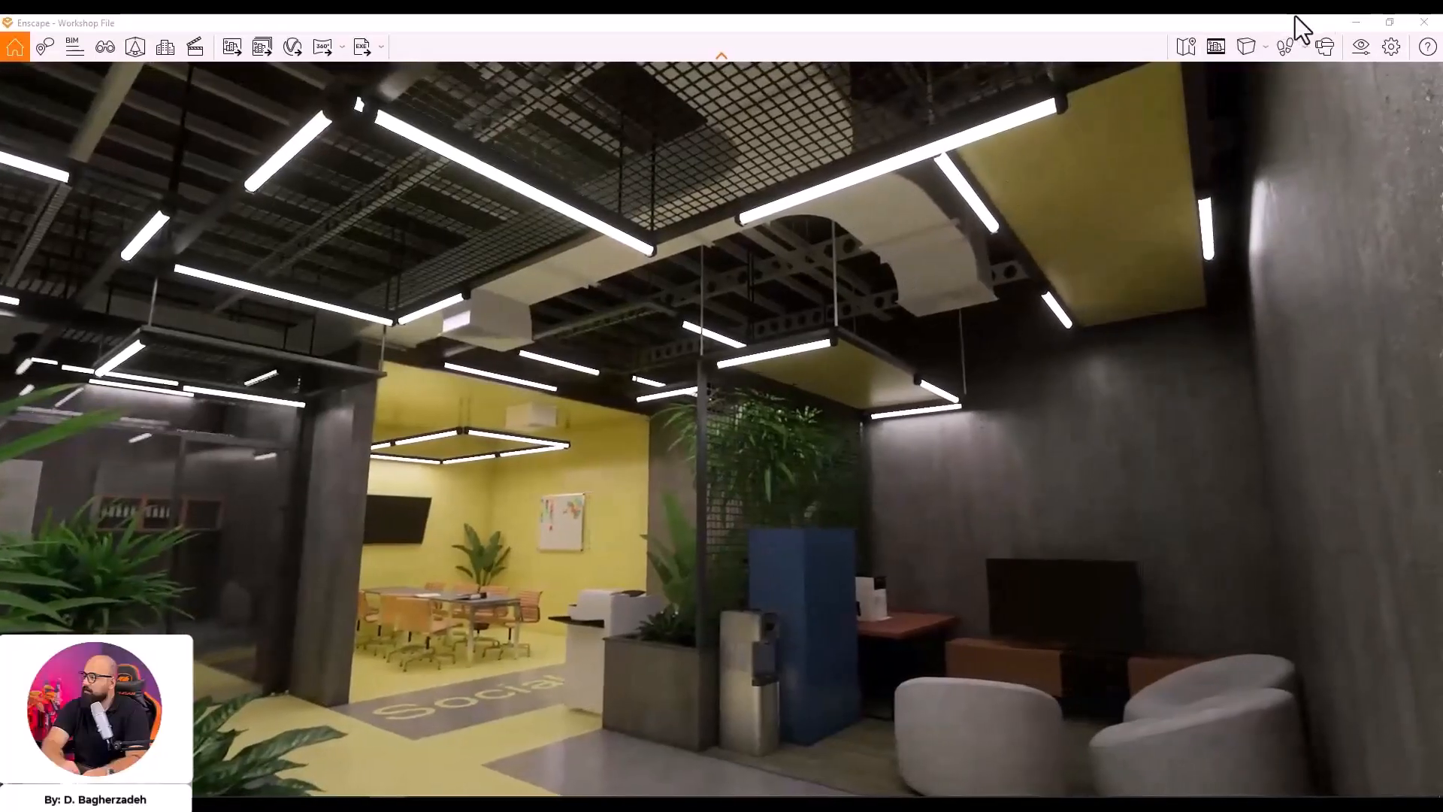
left_click(1356, 21)
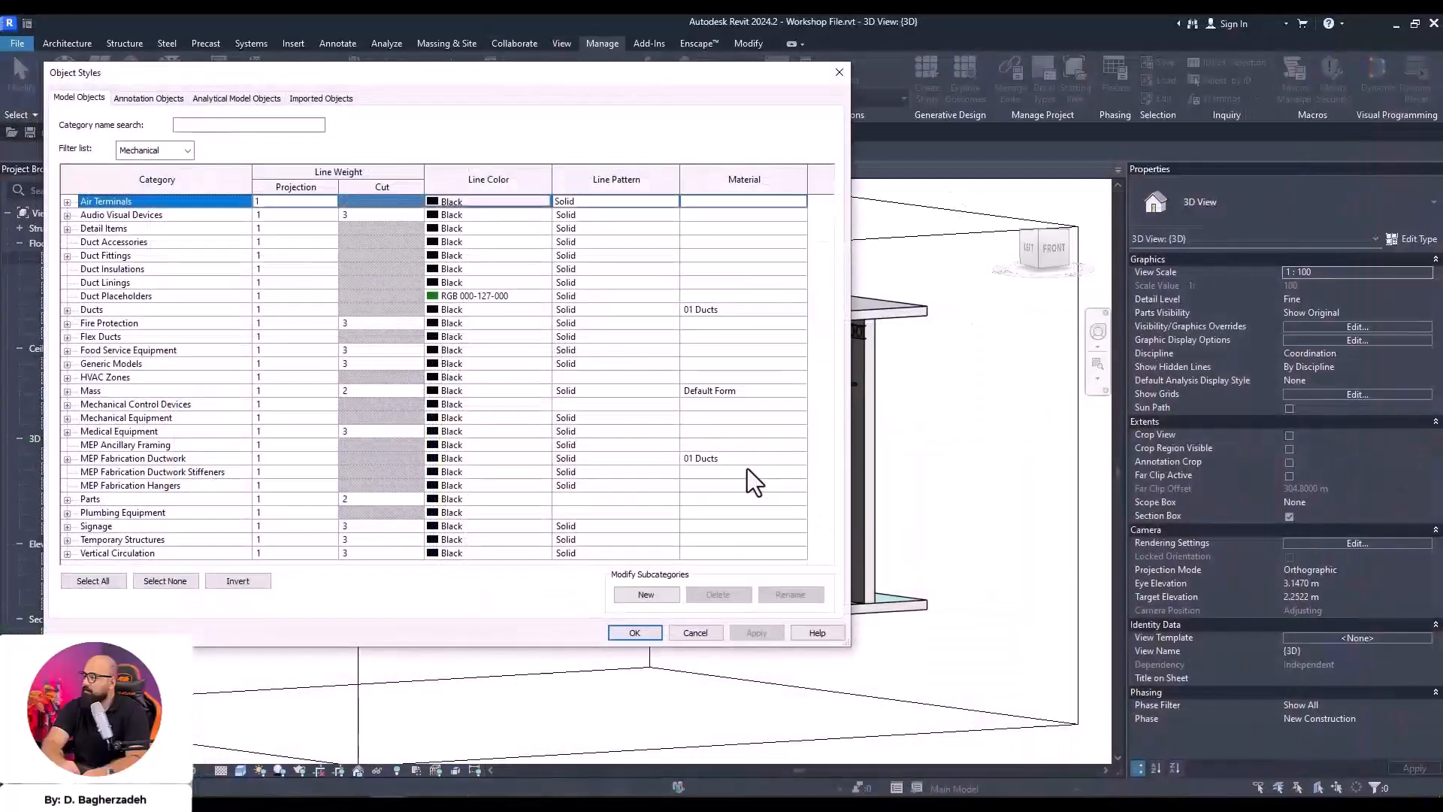
Copy the 01 Ducts material to the MEP Fabrication Hangers, MEP Fabrication Ductwork Stiffeners and Plumbing Equipment categories in the object styles
left_click(744, 462)
left_click(744, 463)
key("ctrl+c")
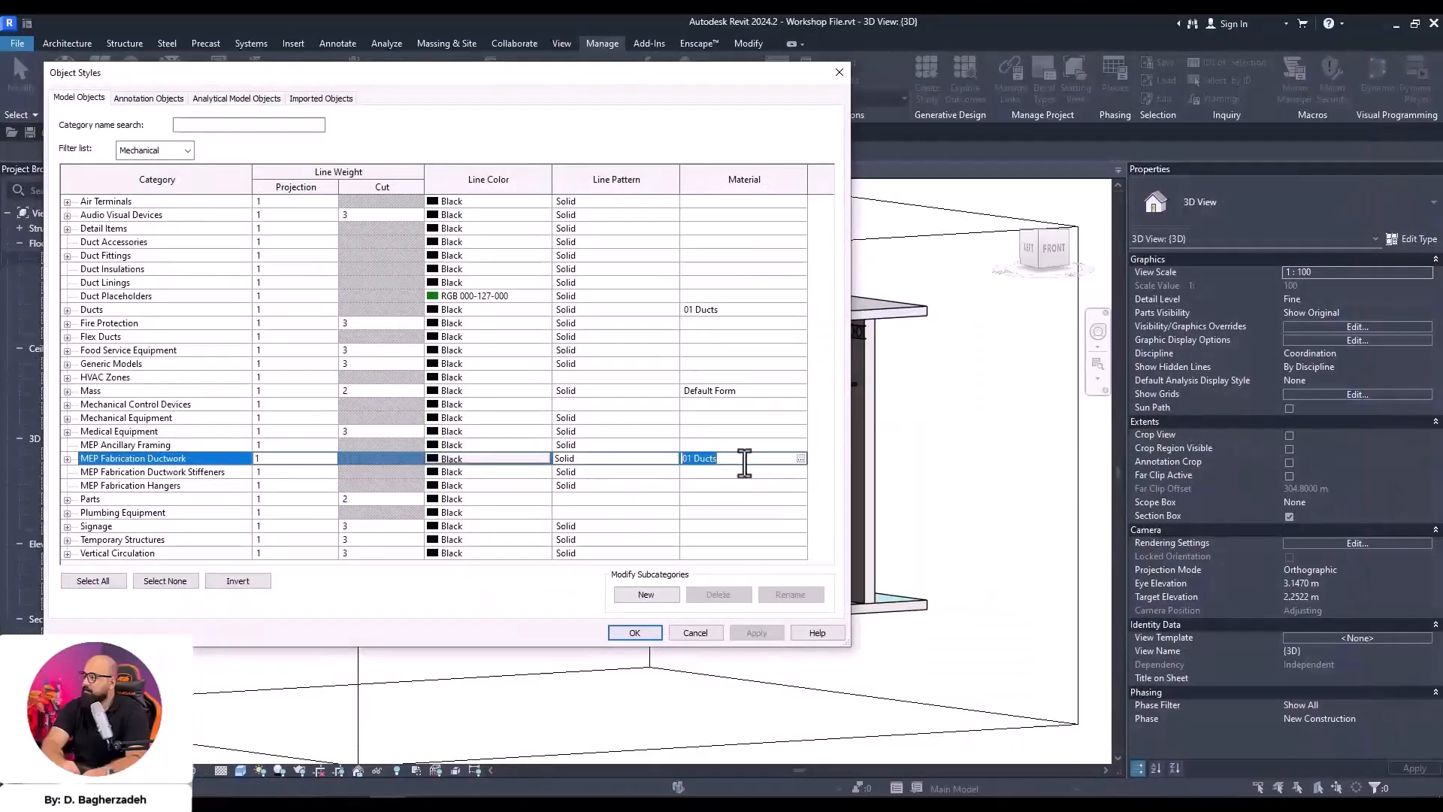
left_click(209, 486)
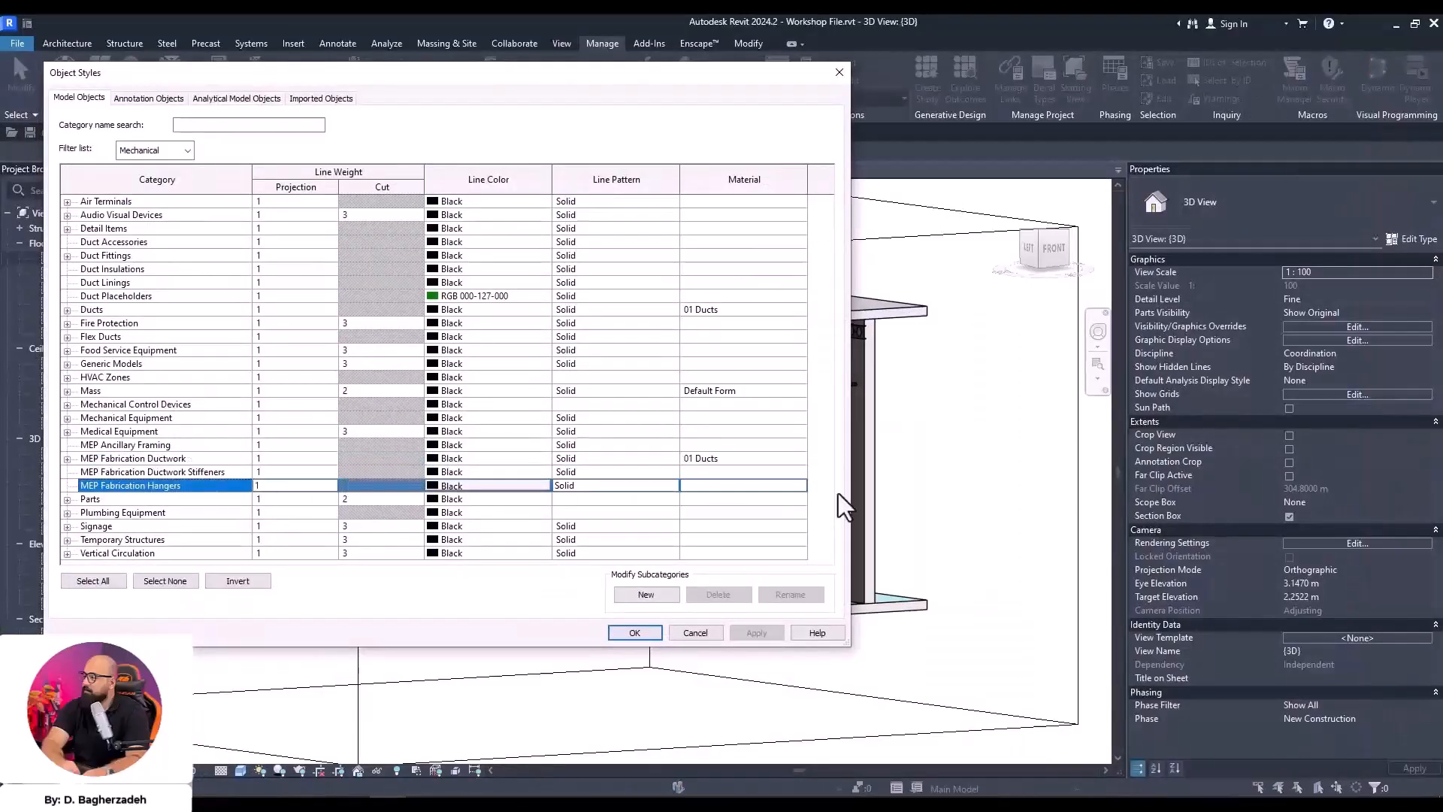
left_click(732, 472)
left_click(732, 472)
key("ctrl+v")
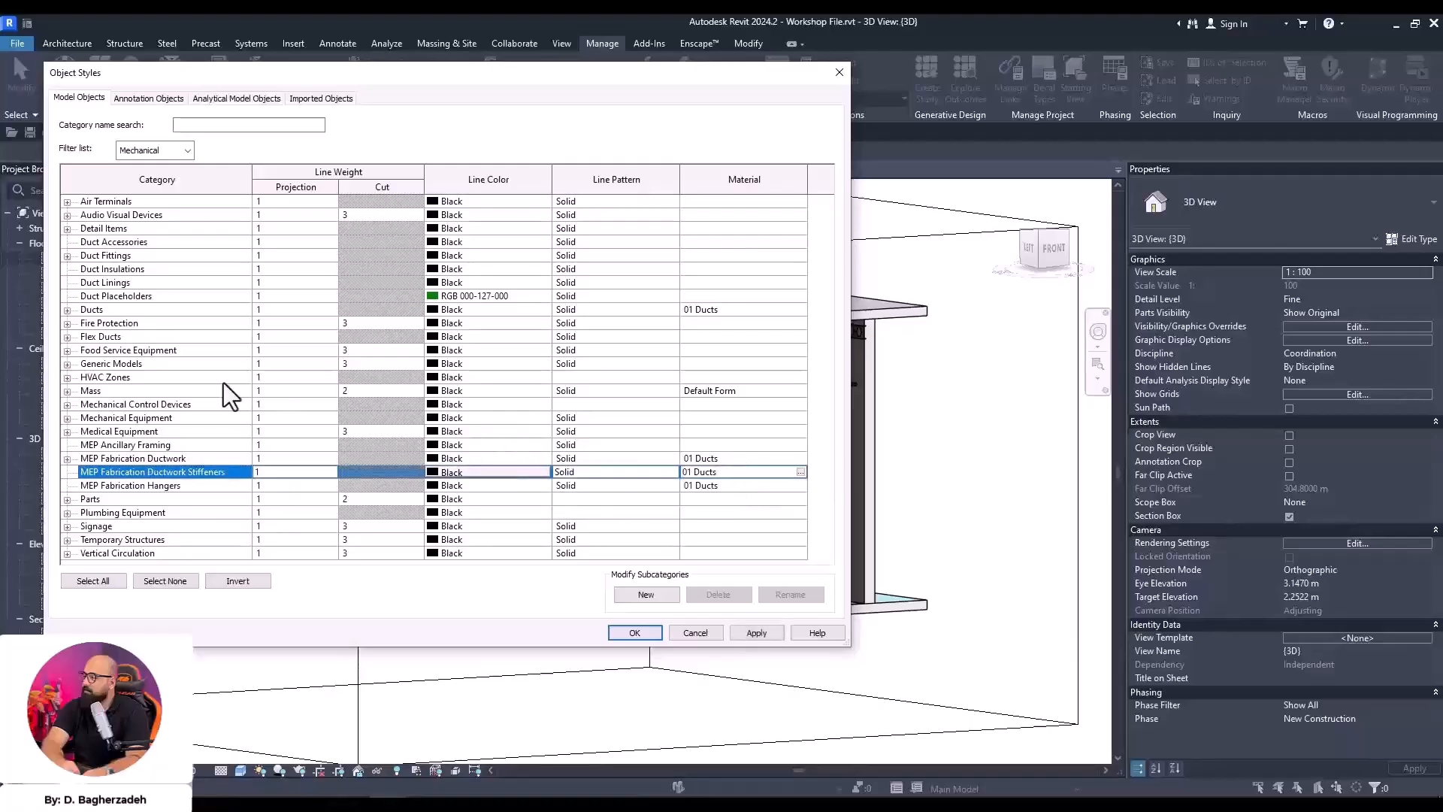
left_click(182, 514)
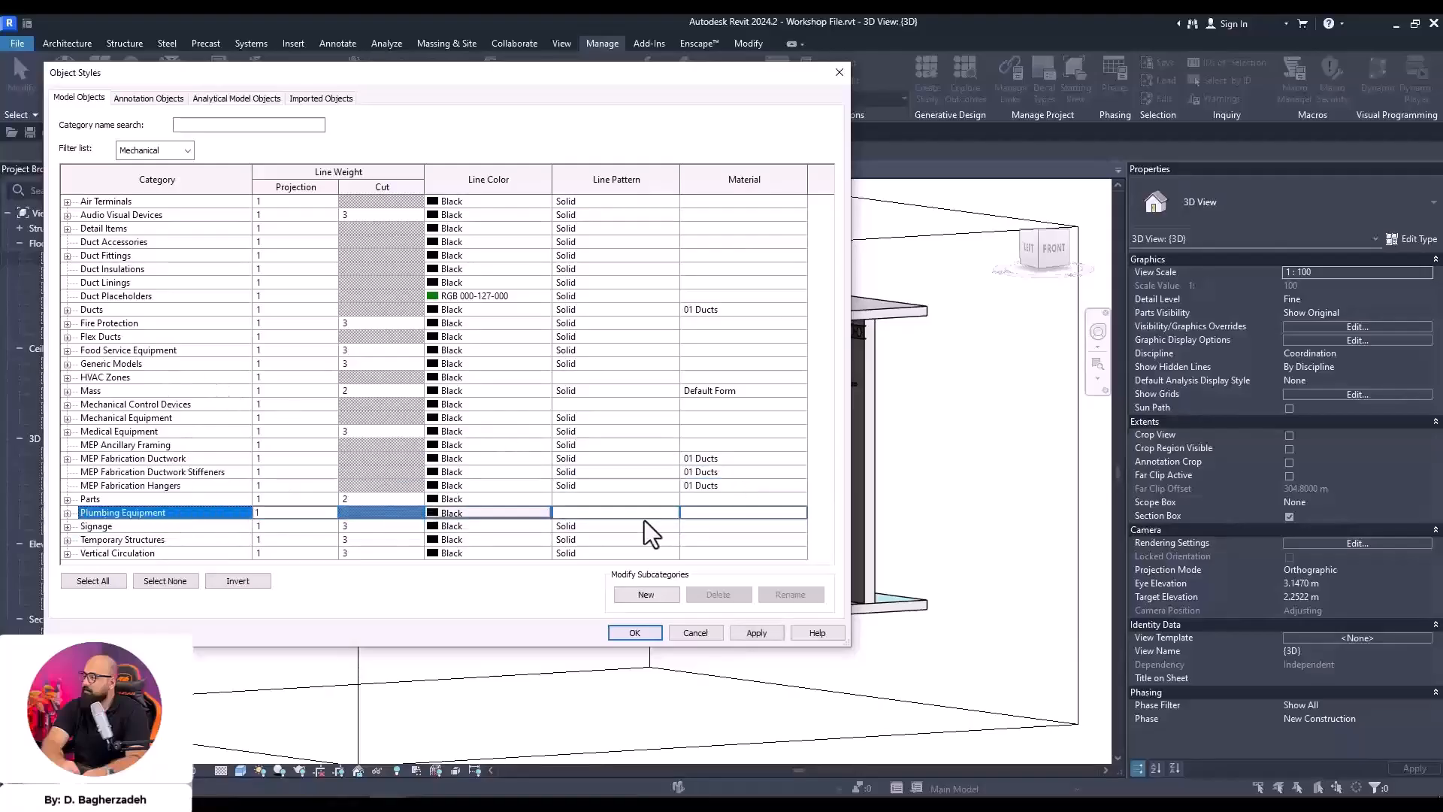
key("ctrl+v")
left_click(746, 537)
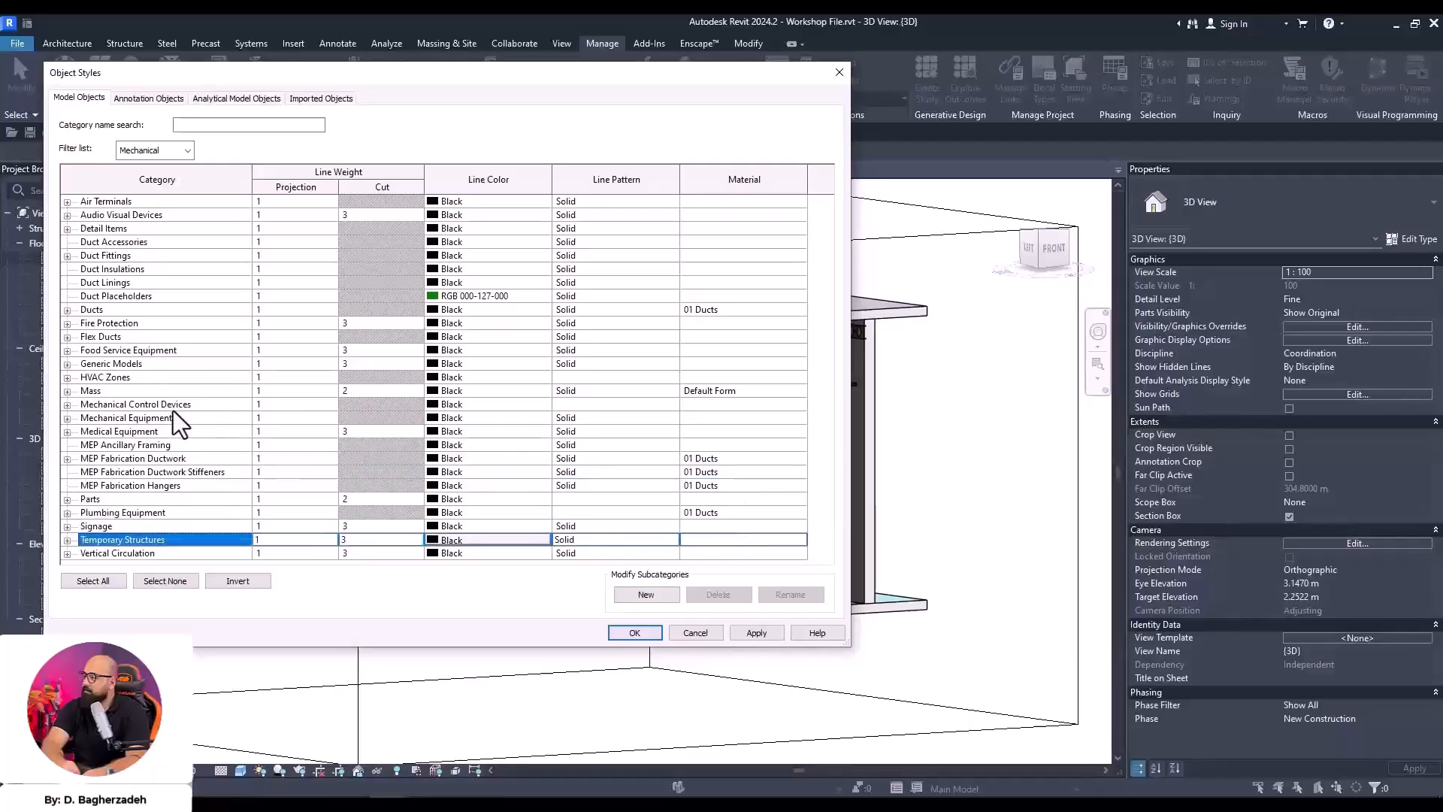
Assign the 01 Ducts material to the Duct Fittings category and accept the object styles
left_click(196, 377)
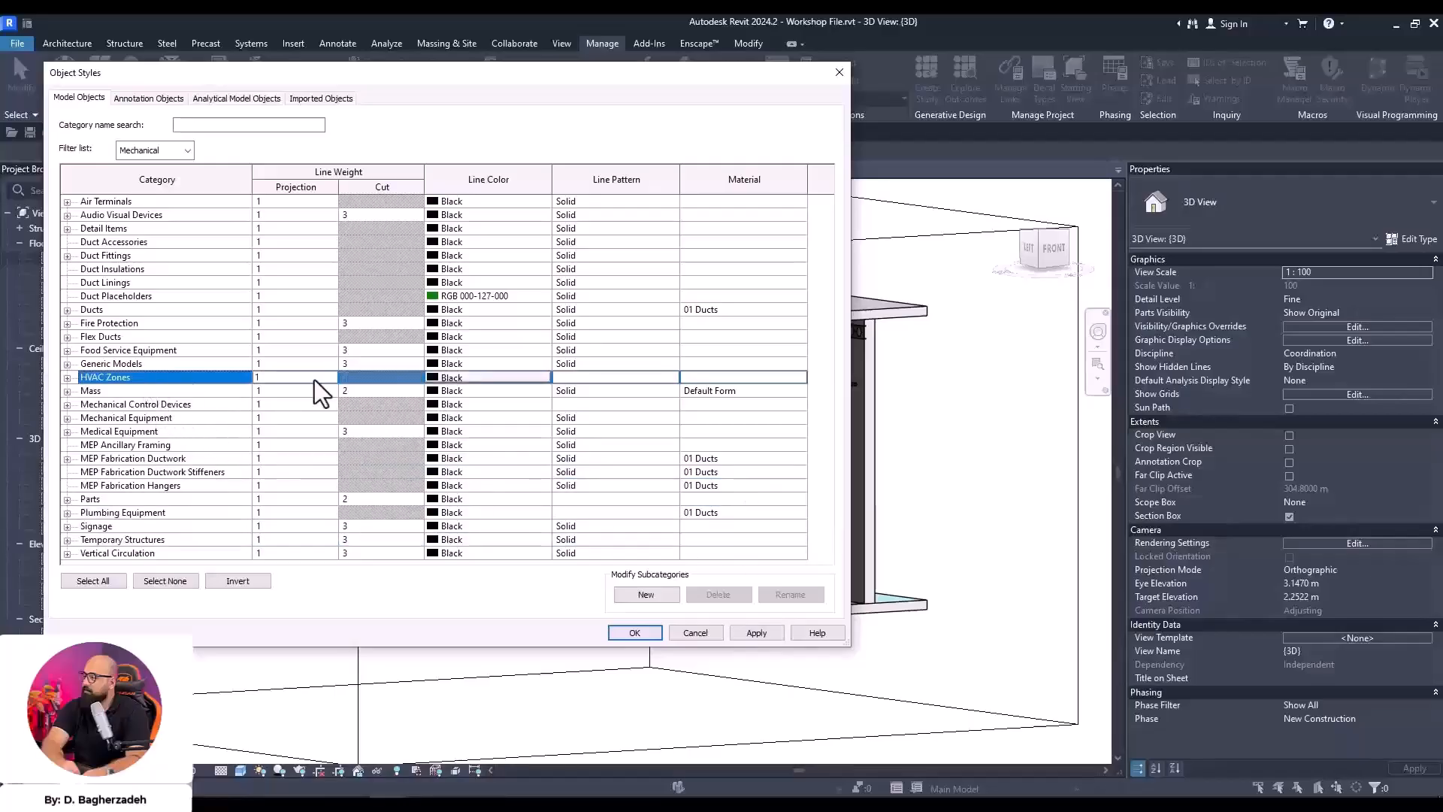
left_click(67, 377)
left_click(67, 377)
left_click(164, 256)
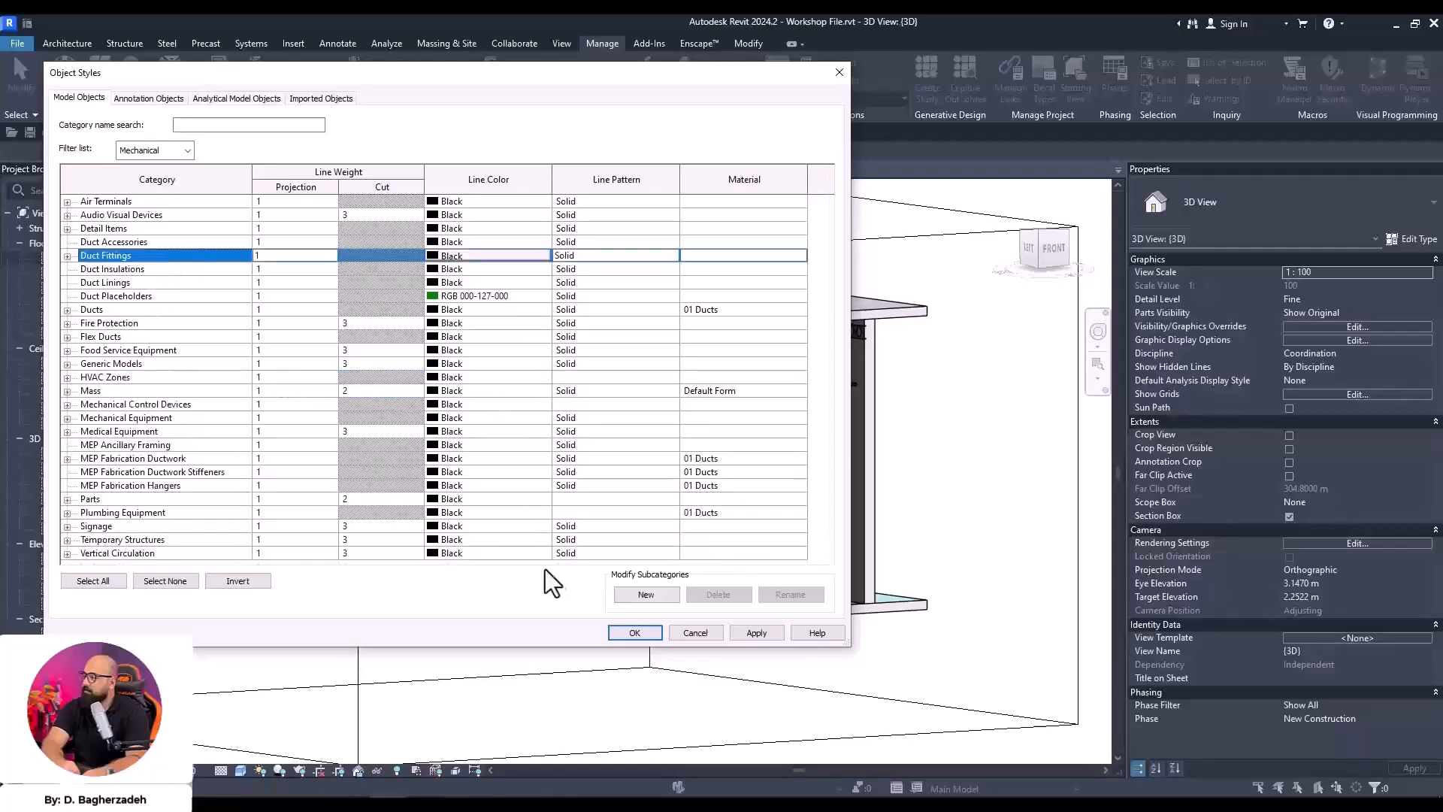
left_click(652, 635)
Set the shading color of the 01 Ducts material to red, RGB 226-024-014, in its graphics settings
scroll(634, 387, "up", 4)
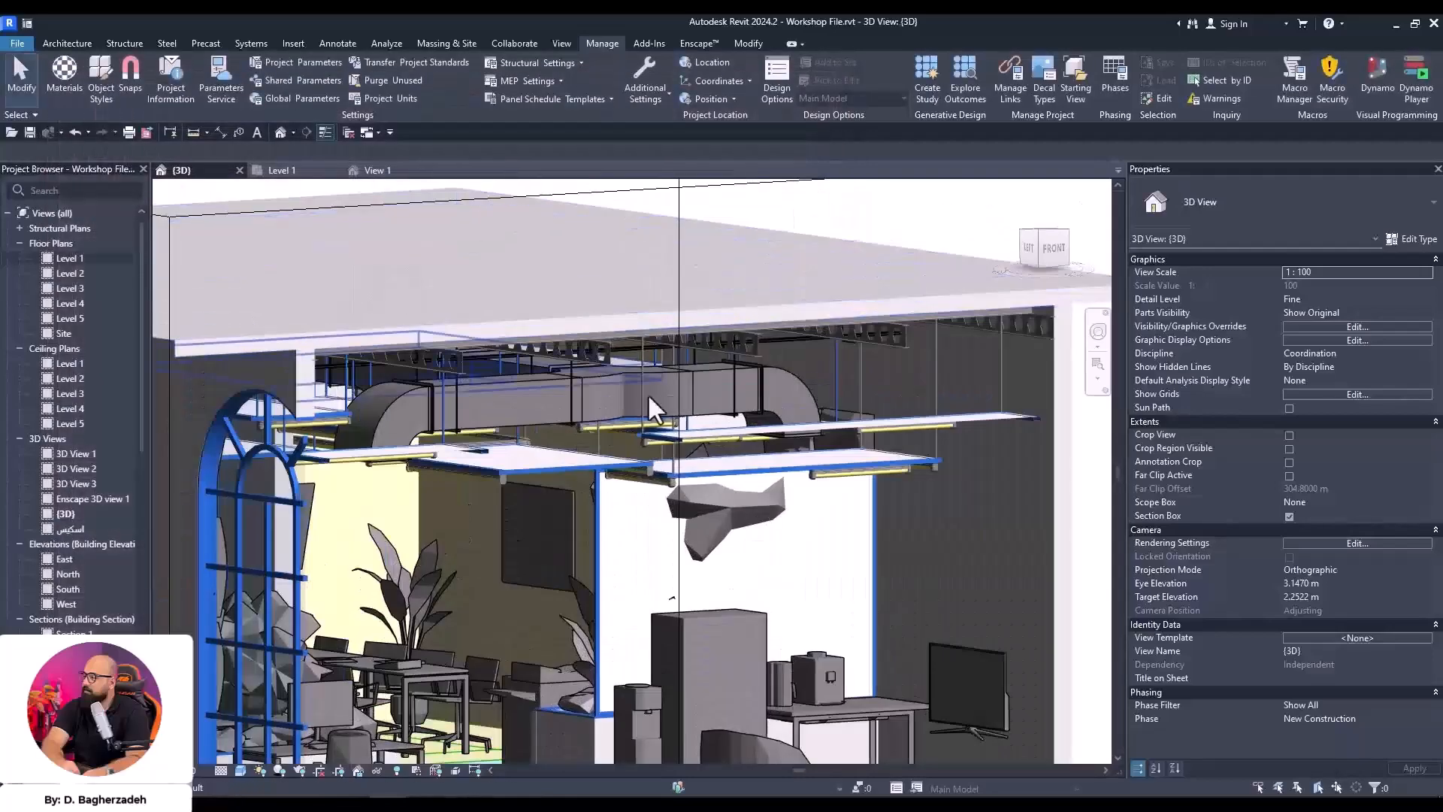
middle_click_drag(846, 526, 781, 530, "shift")
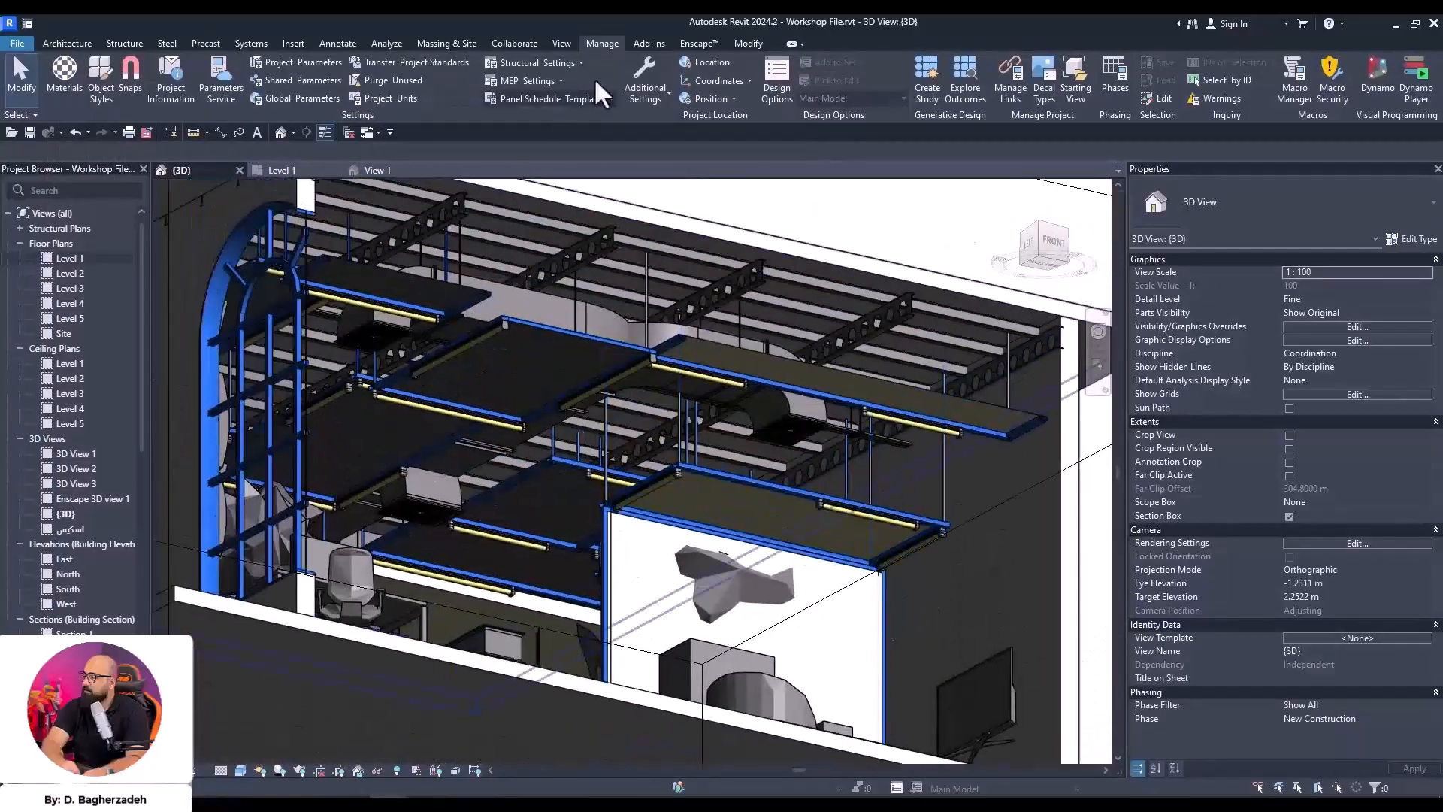
left_click(56, 72)
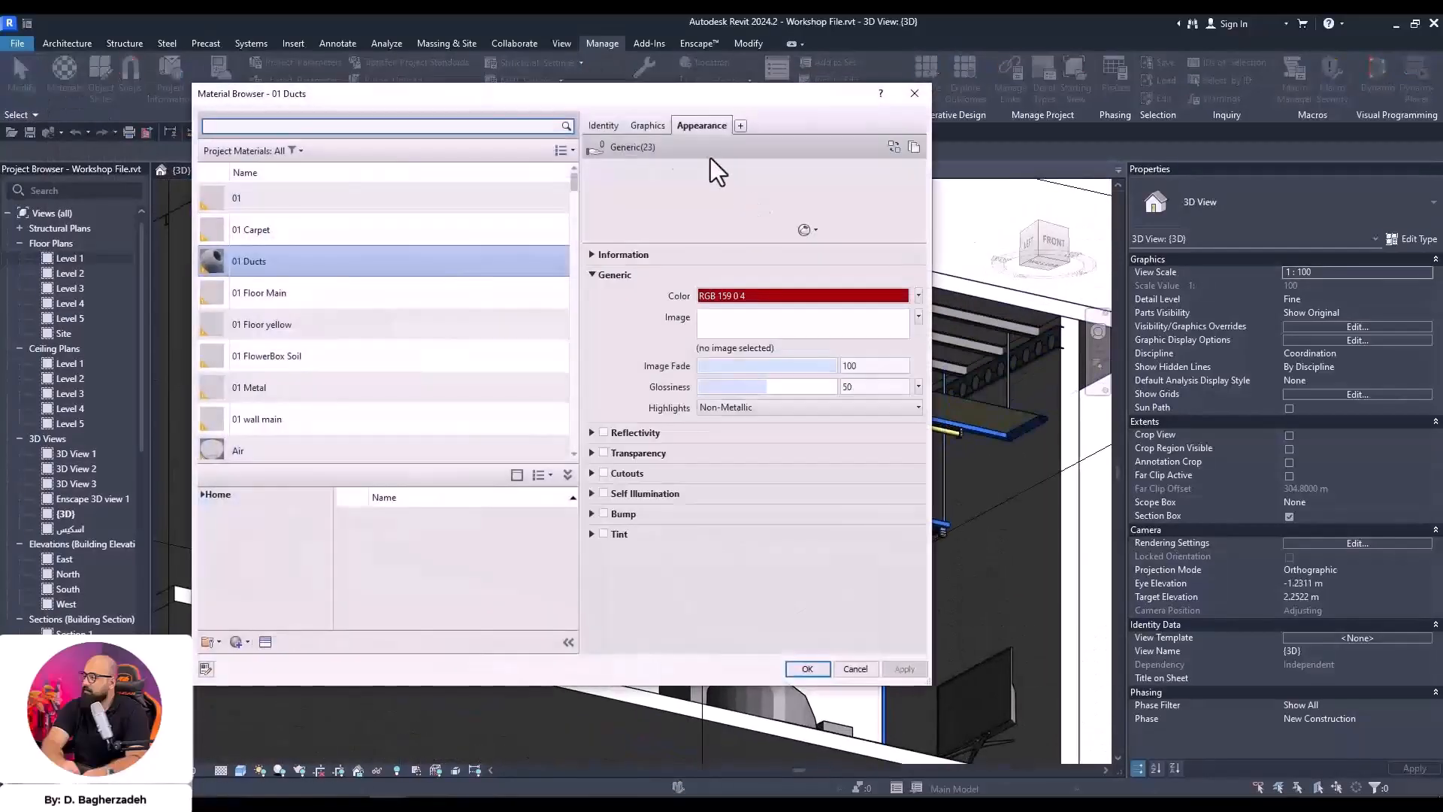
left_click(650, 125)
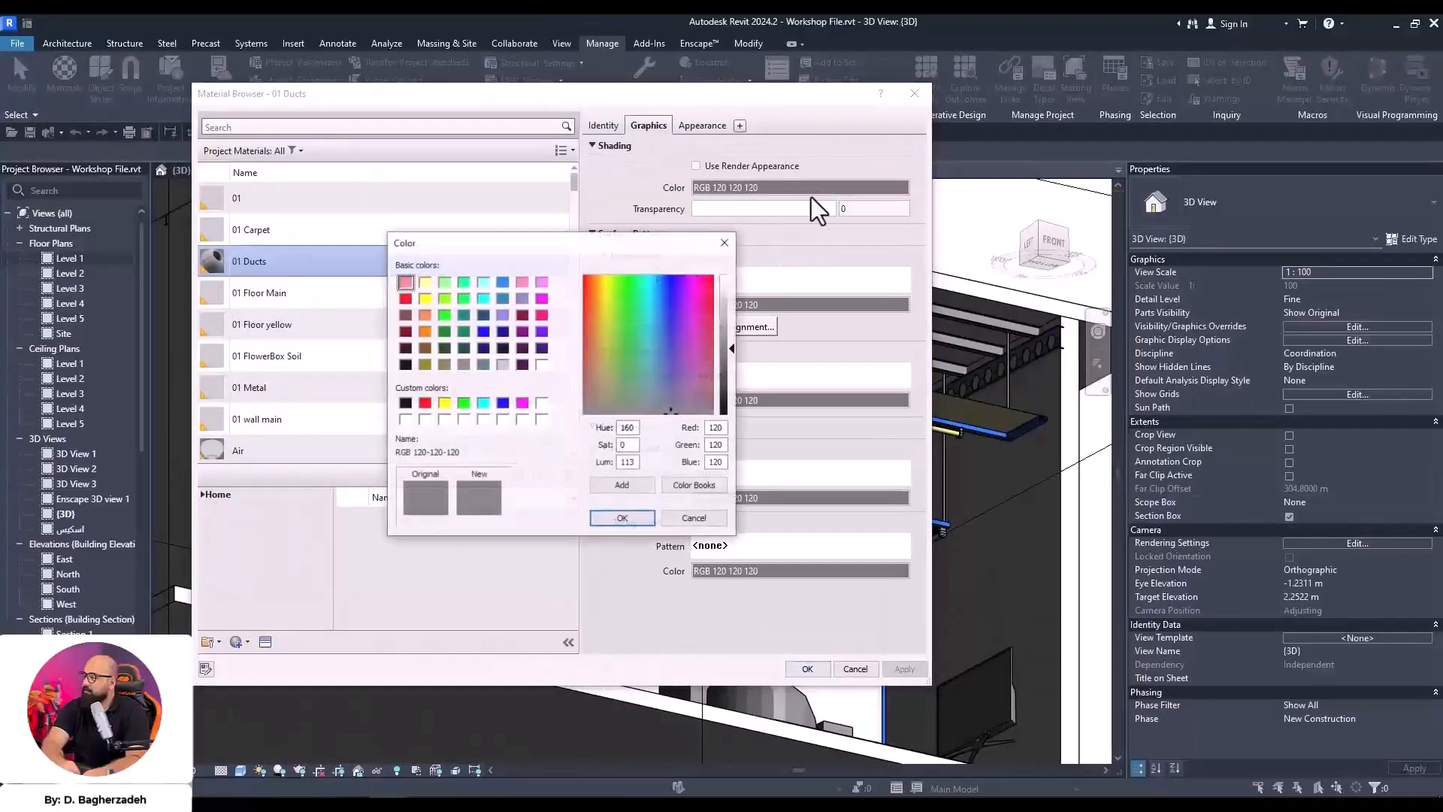
left_click(590, 291)
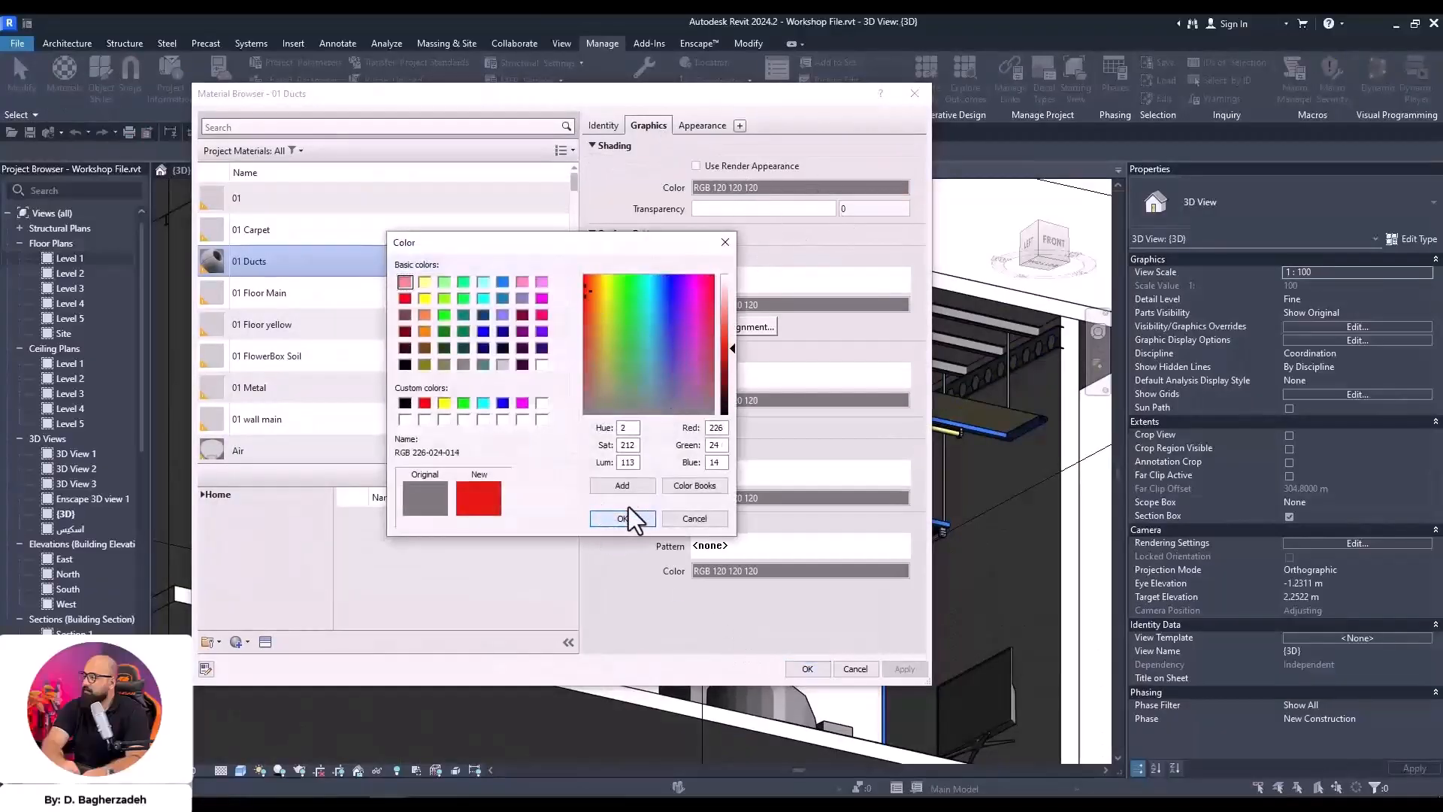
left_click(623, 518)
left_click(802, 669)
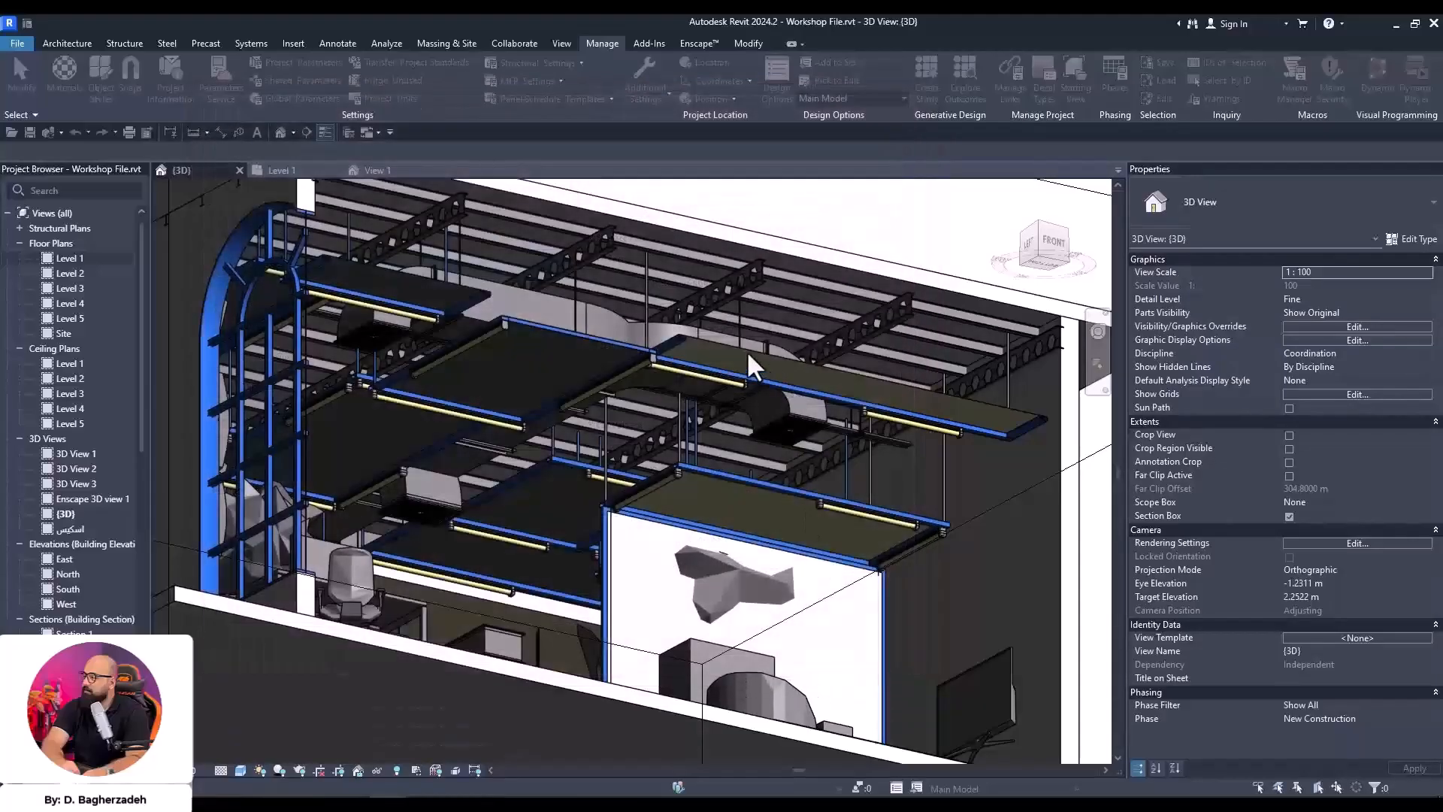
middle_click_drag(919, 550, 517, 563, "shift")
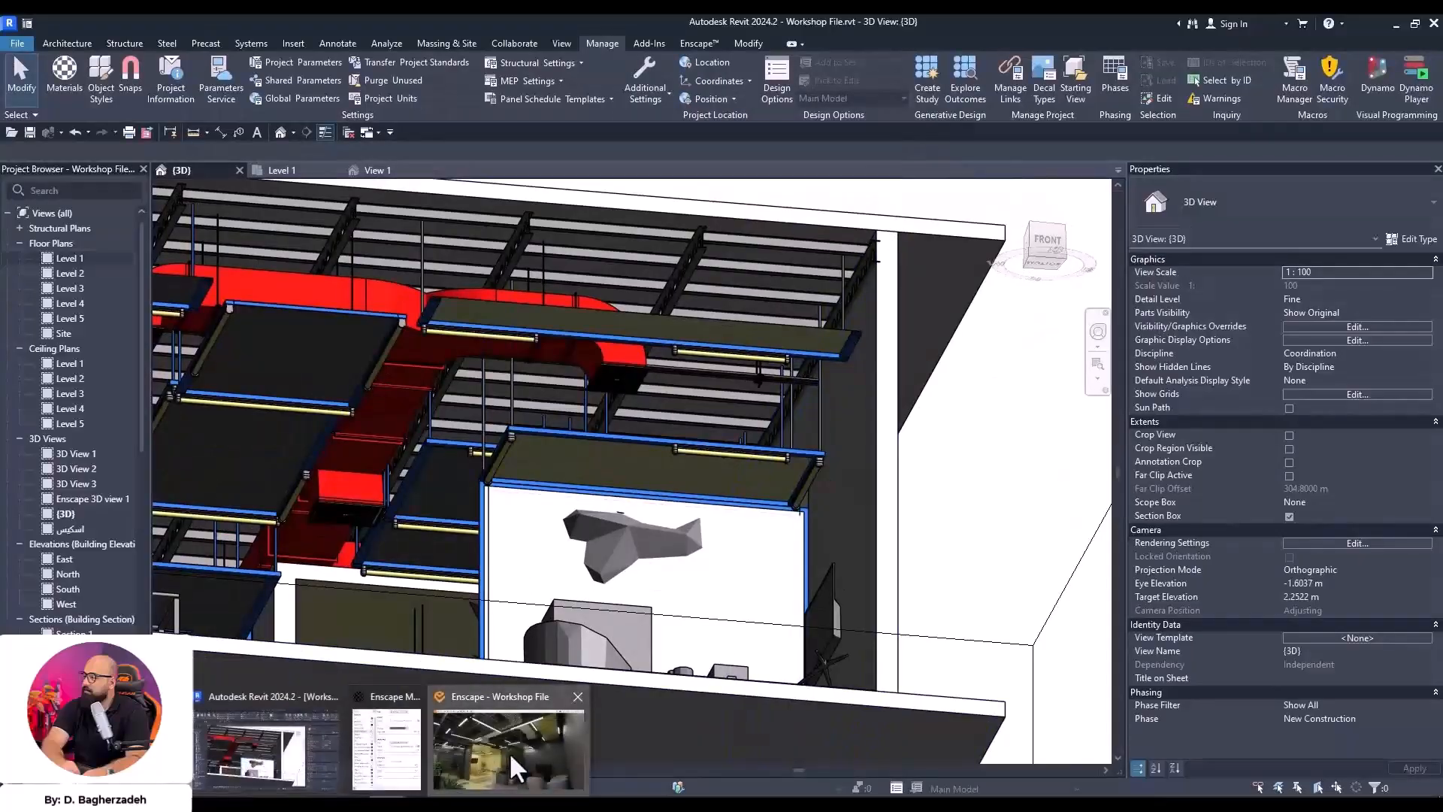
Switch to the Enscape window, dismiss the visual settings and look up at the ceiling ducts
left_click(508, 752)
left_click(1278, 194)
left_click(1355, 21)
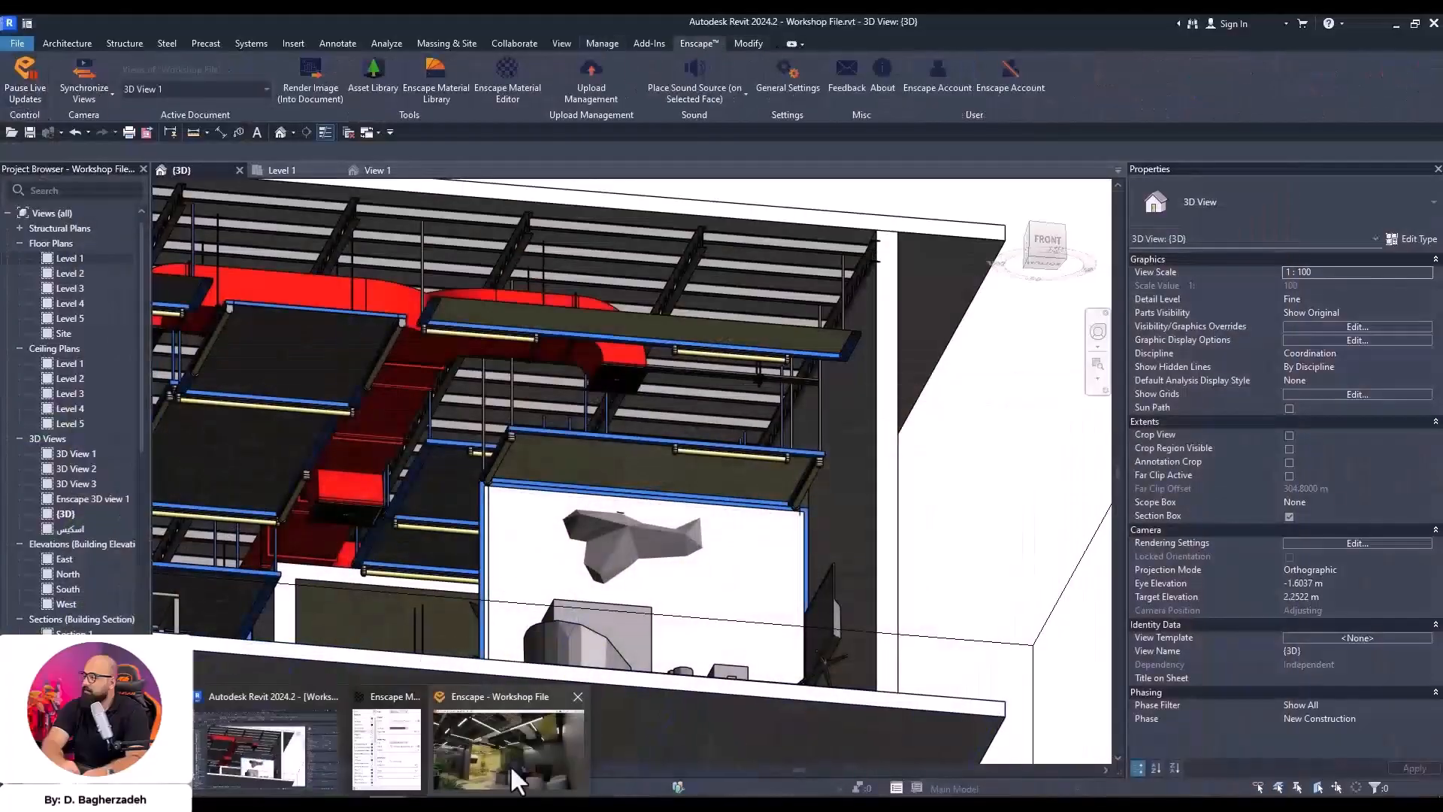
left_click(508, 748)
left_click(1205, 196)
right_click_drag(1067, 526, 944, 478)
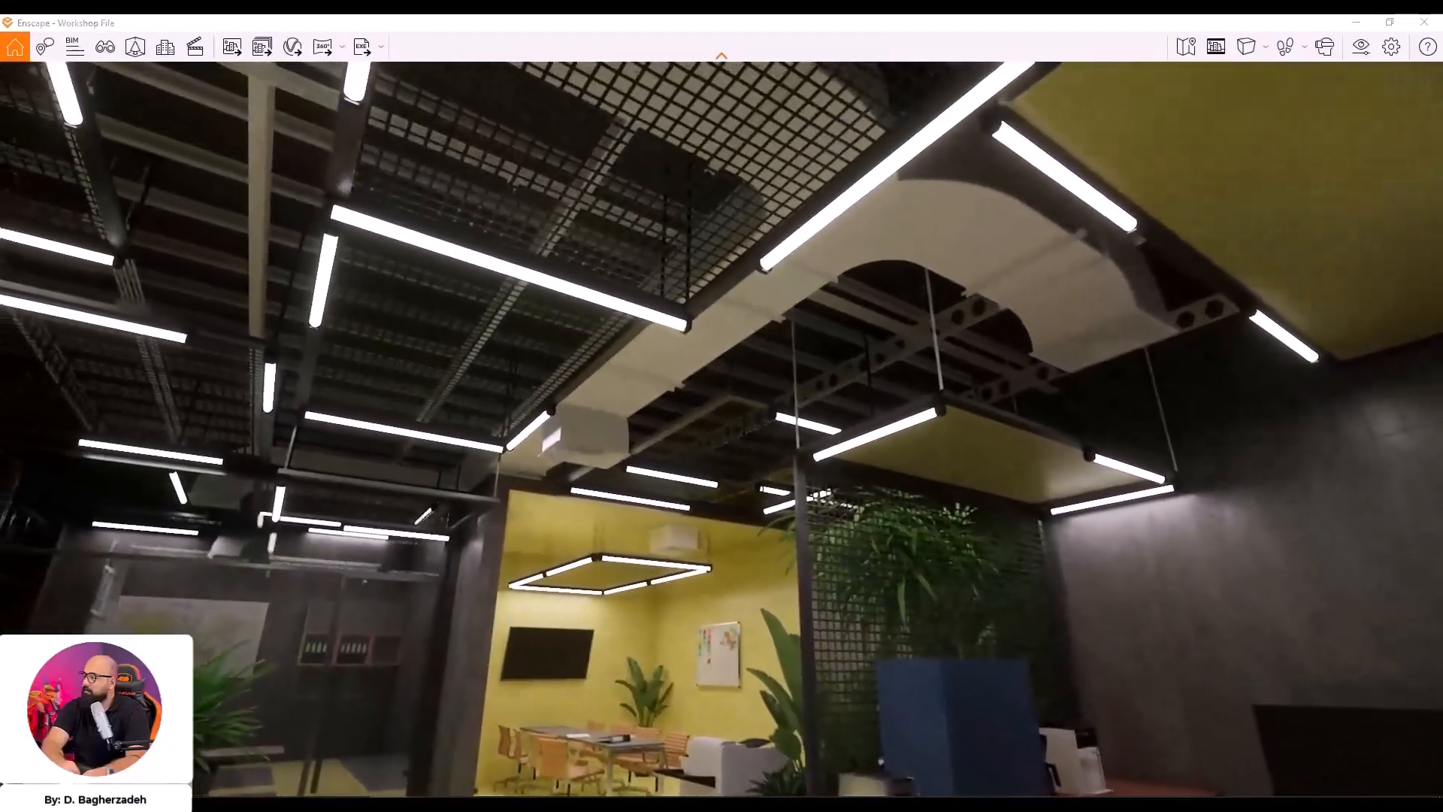
Set the albedo color of the 01 Ducts material to orange-red in the Enscape Material Editor and close the editor
left_click(384, 761)
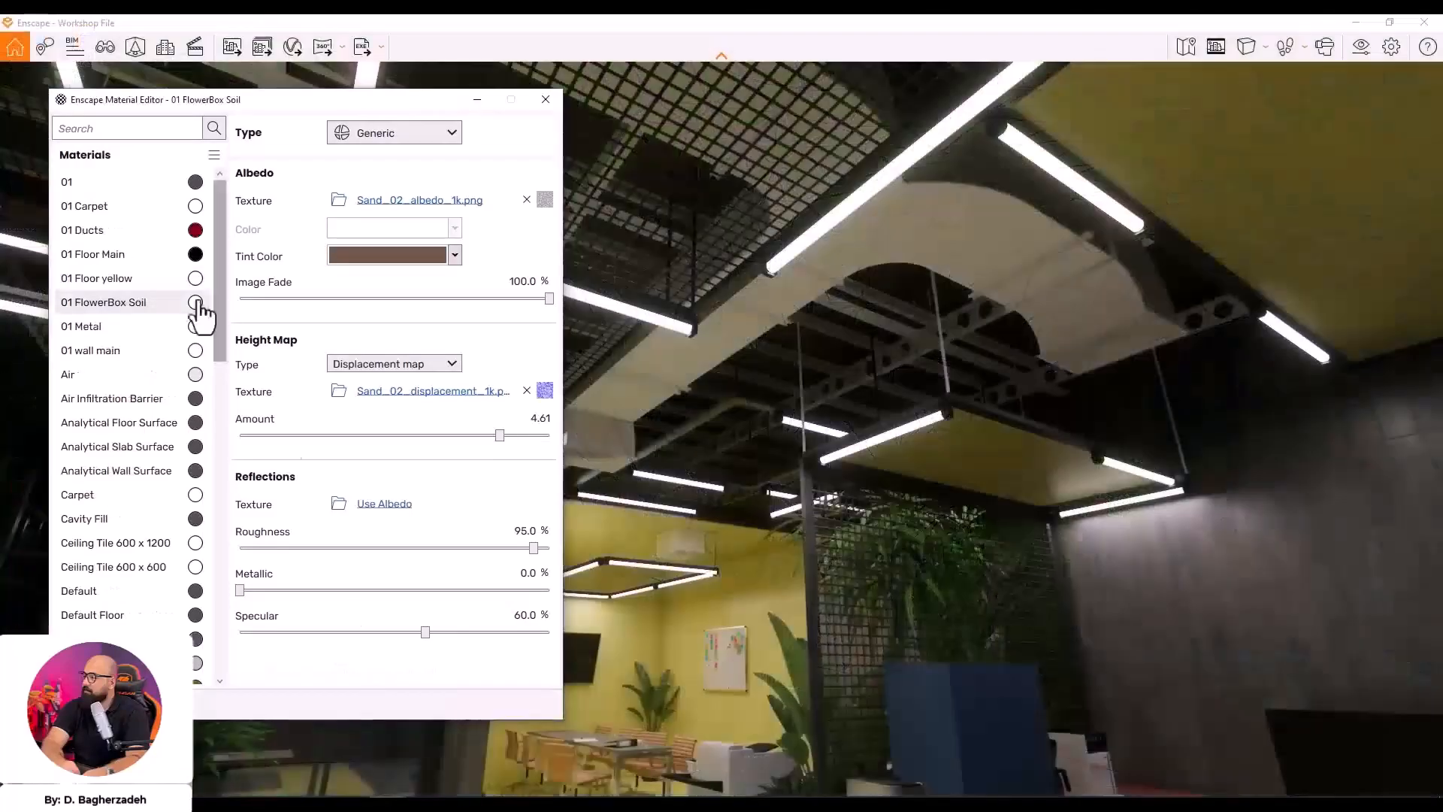
left_click(171, 231)
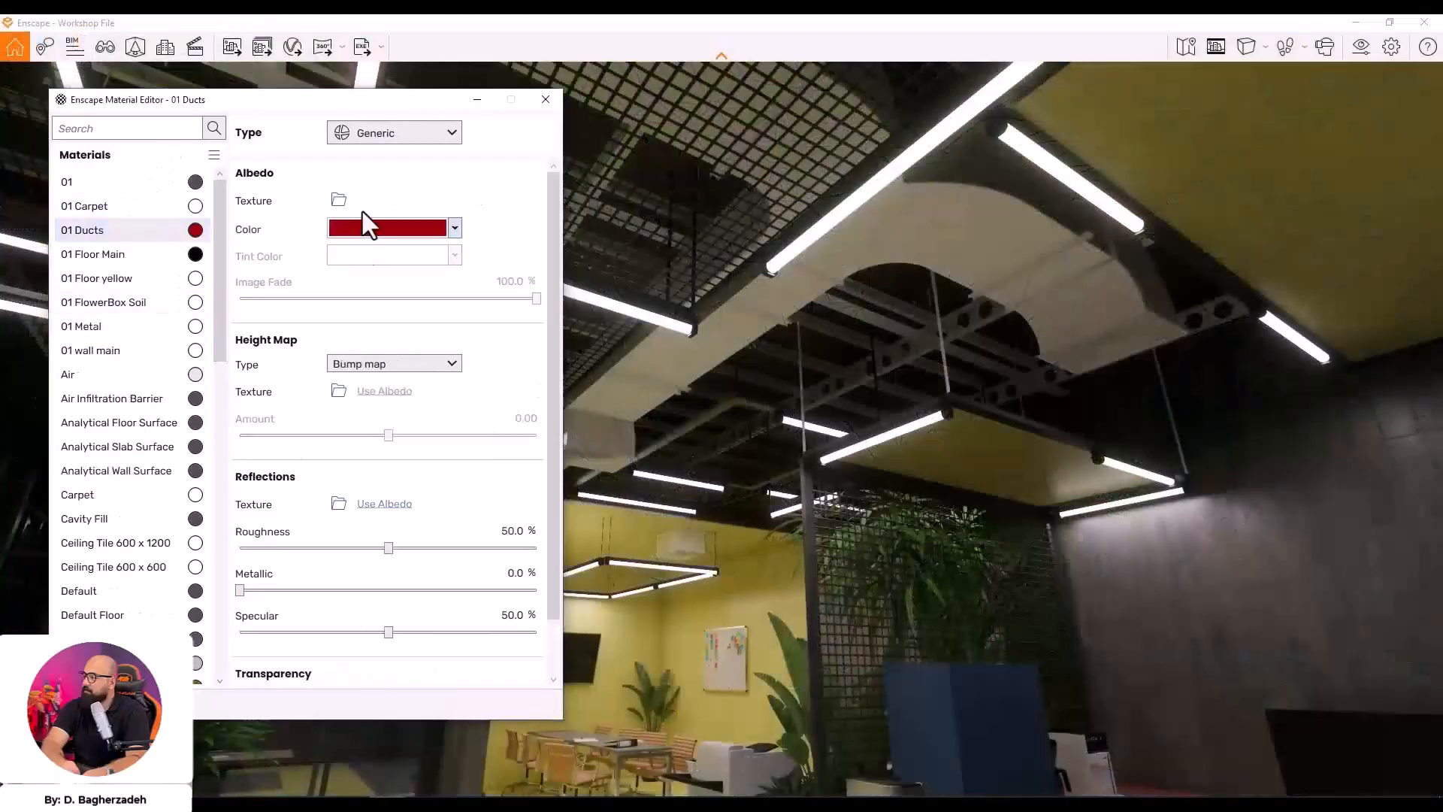
left_click(412, 228)
left_click(436, 327)
left_click(412, 232)
left_click(361, 349)
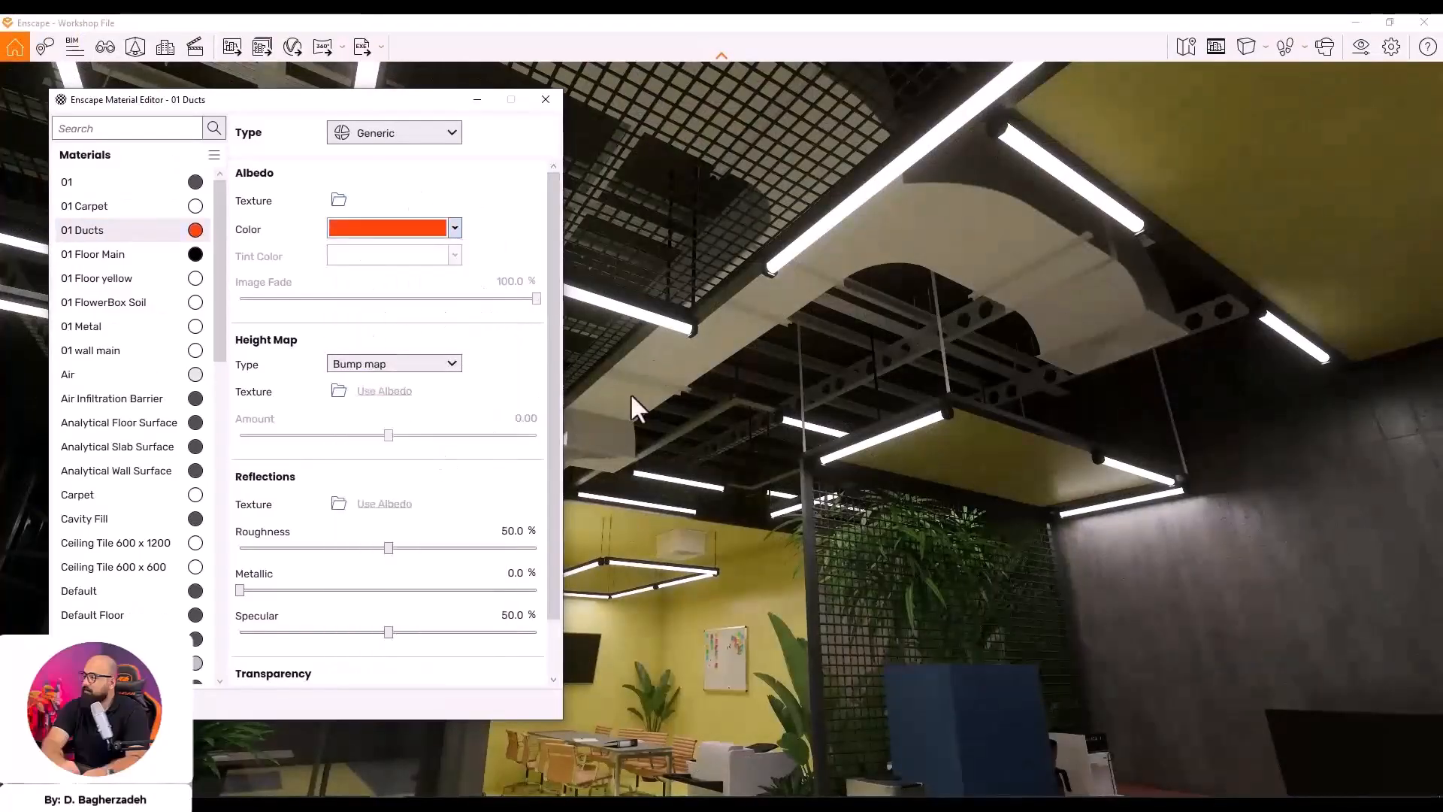
left_click(546, 100)
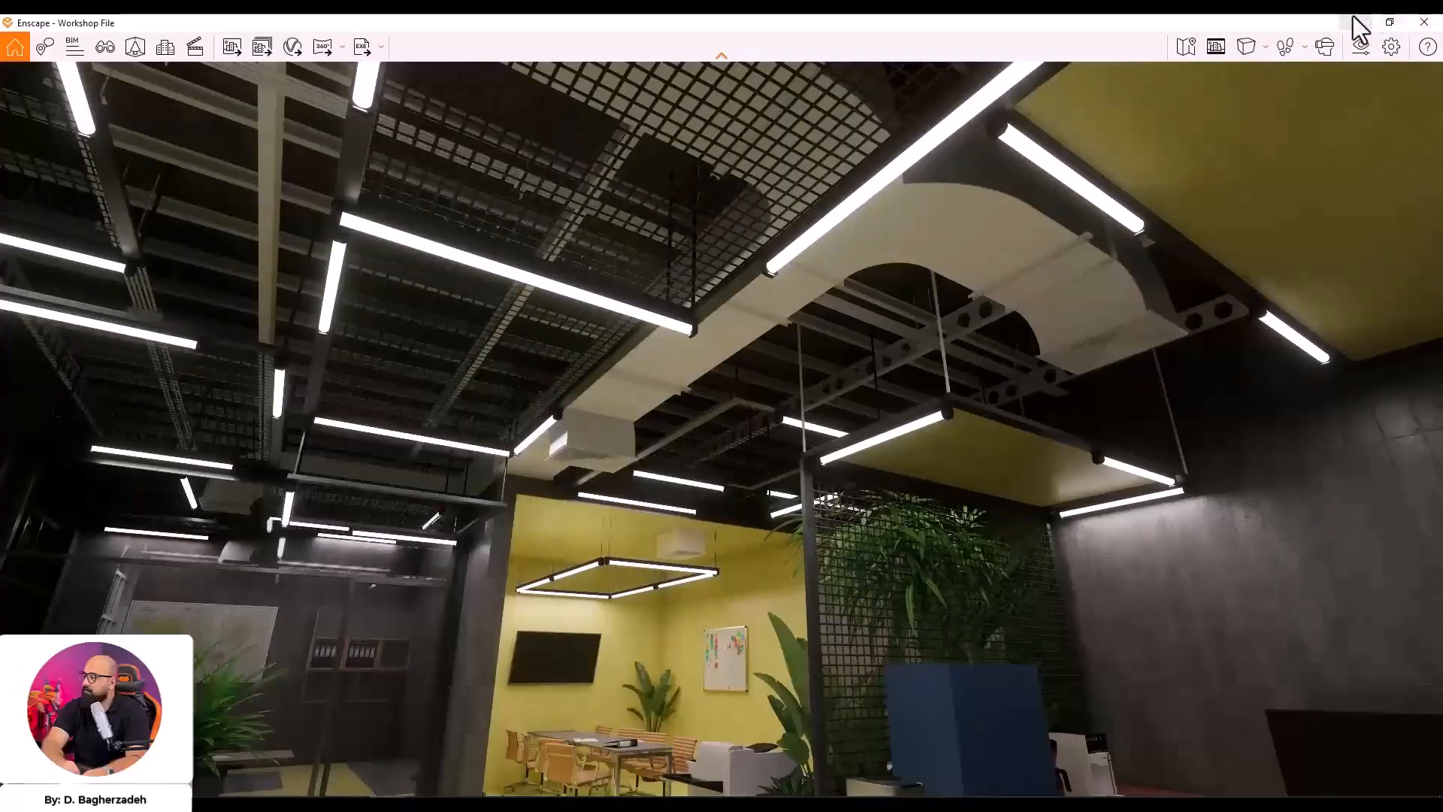
Return to the Revit 3D view, select an air terminal on the ducts and examine its Finish-Coating material setting
left_click(1356, 21)
middle_click_drag(658, 463, 844, 511, "shift")
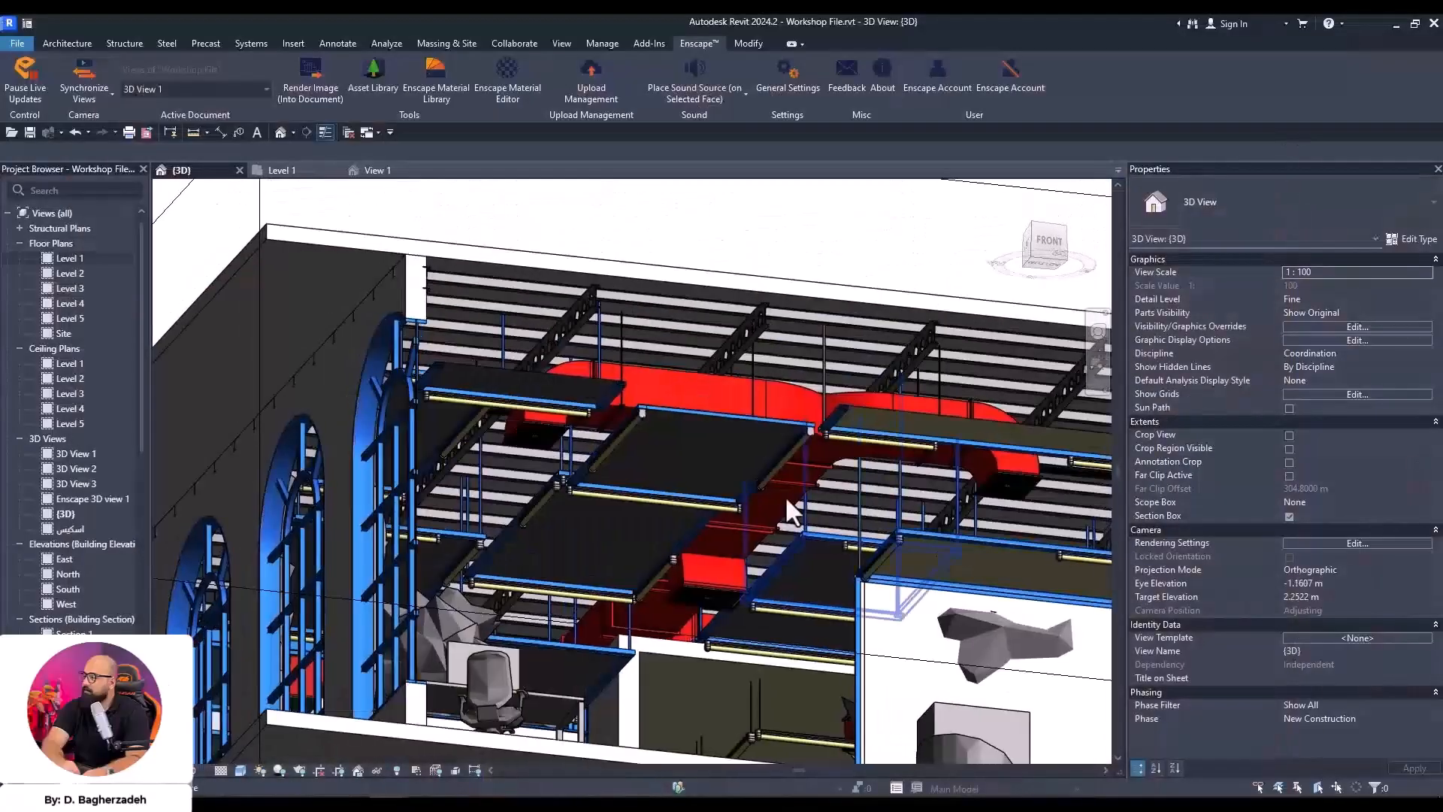
scroll(609, 450, "up", 2)
middle_click_drag(631, 519, 668, 548, "shift")
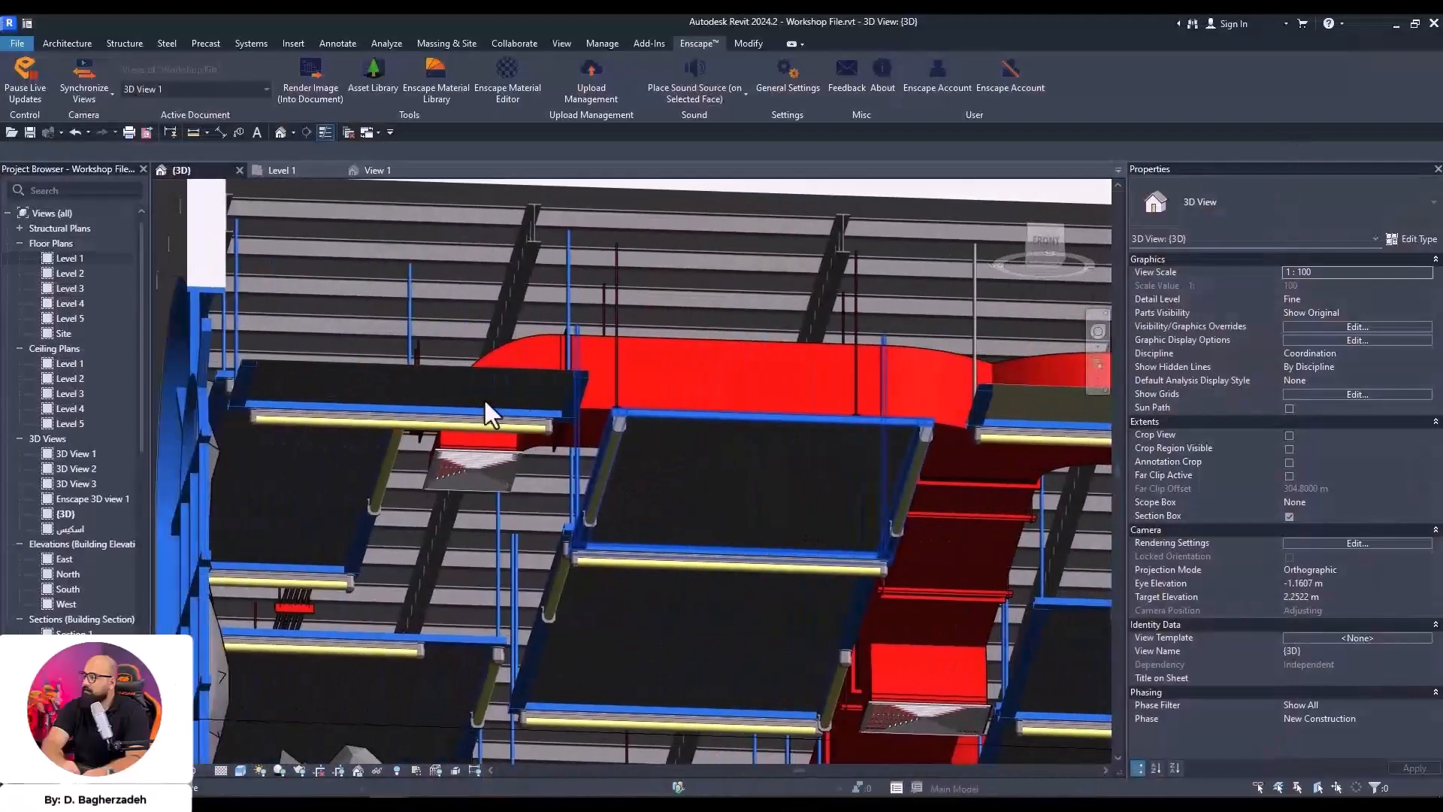
scroll(518, 399, "up", 3)
scroll(619, 594, "down", 3)
middle_click_drag(840, 625, 625, 309, "shift")
scroll(606, 454, "up", 5)
left_click(586, 351)
left_click(626, 310)
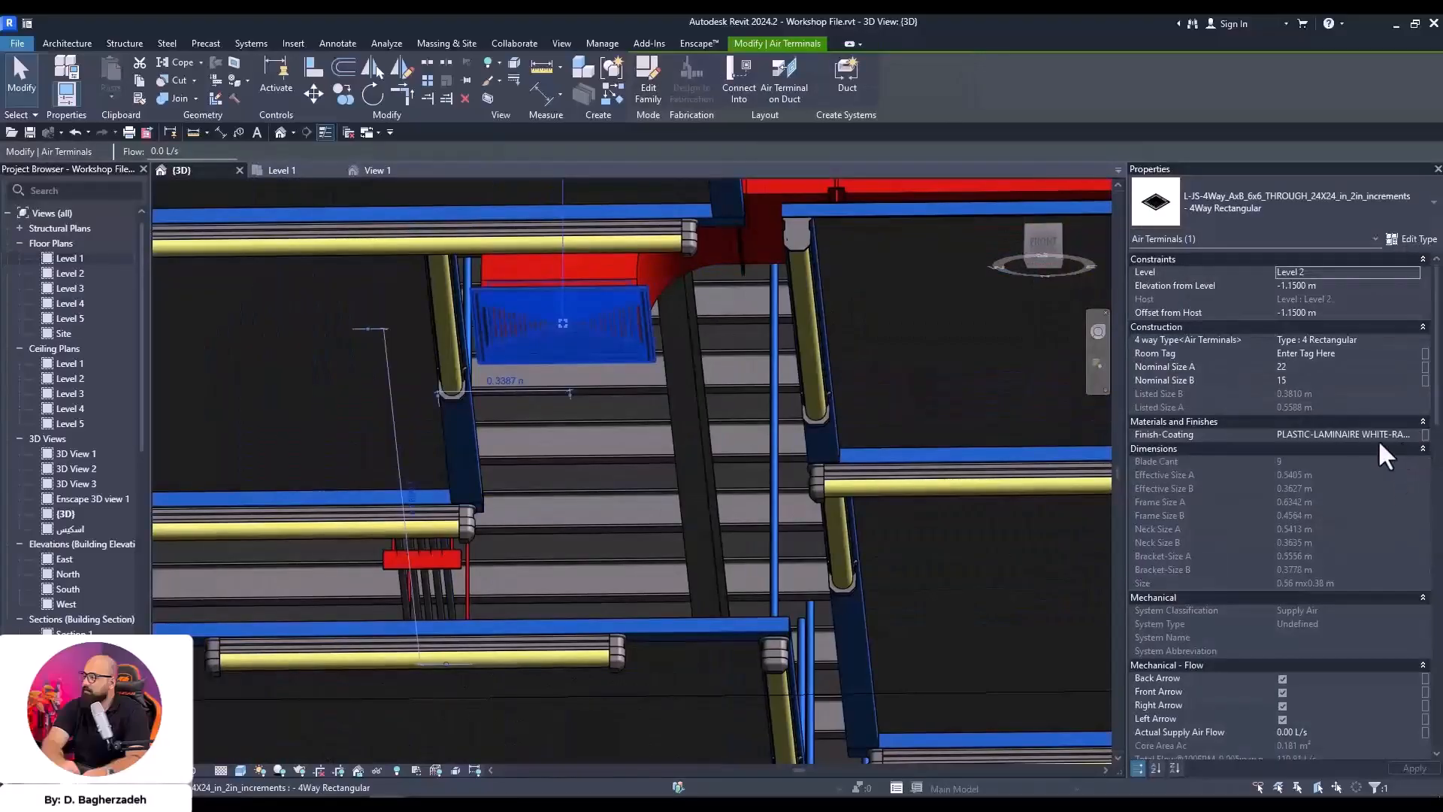
left_click(1225, 433)
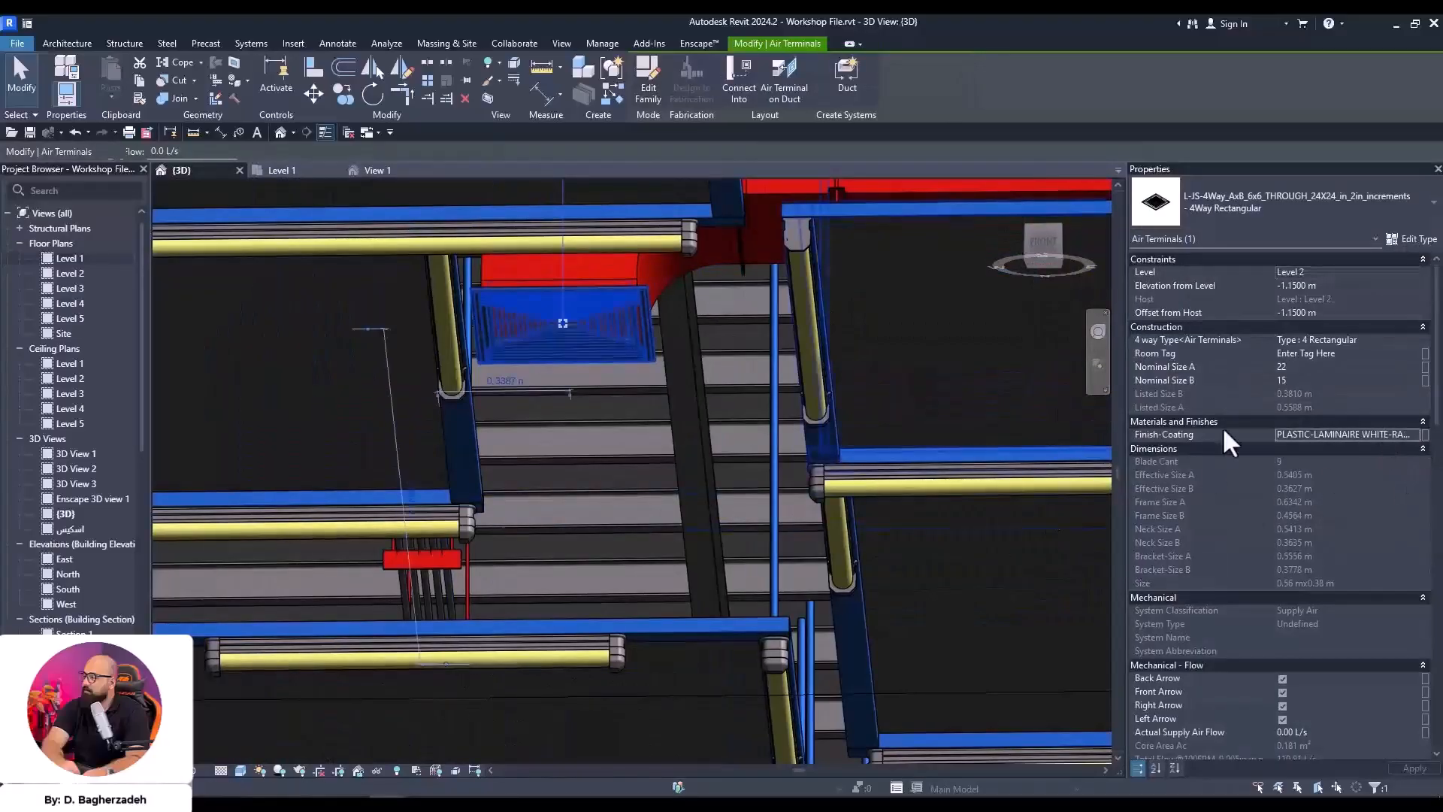
left_click(1386, 435)
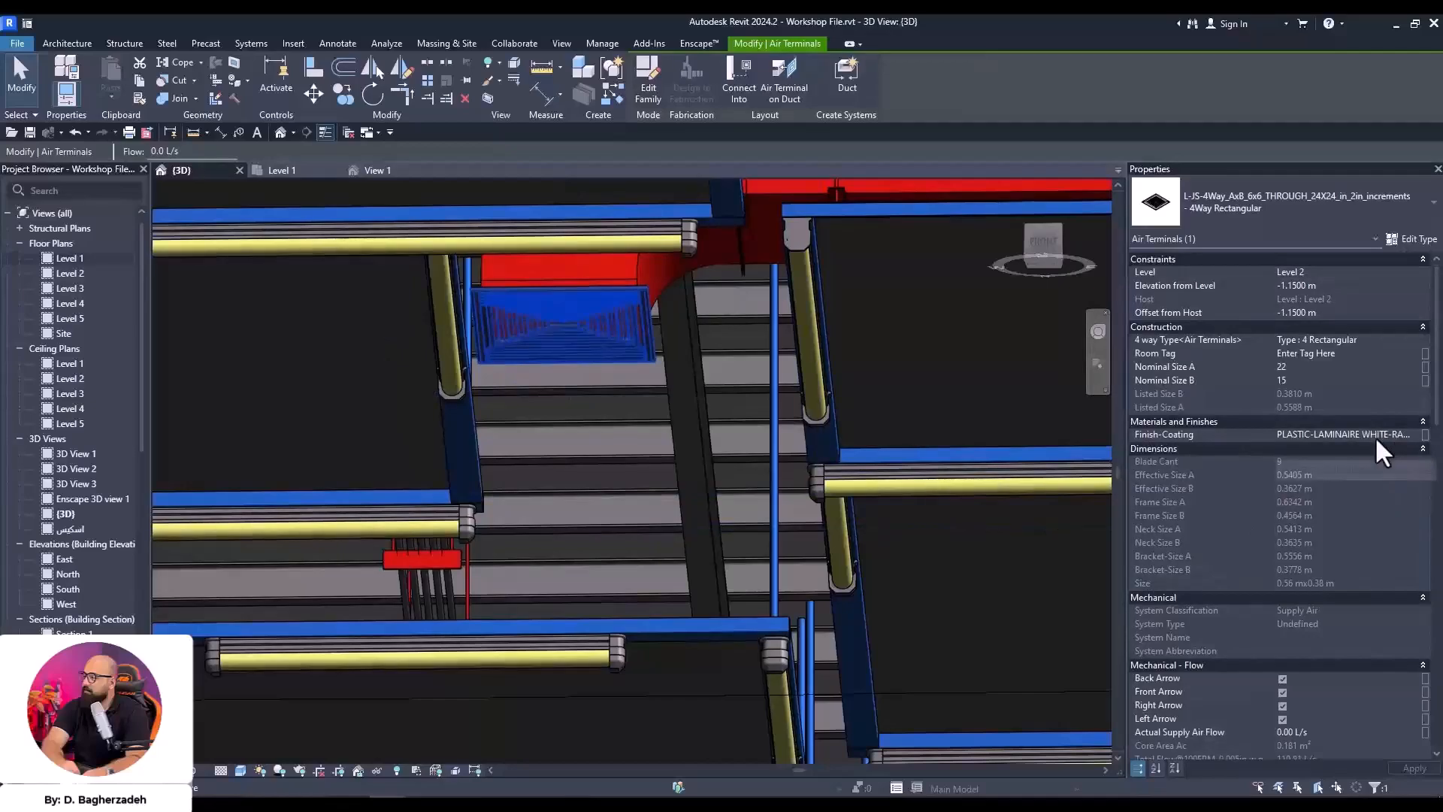
key("Escape")
Check the ceiling ducts in the Enscape window, leave it and restart Enscape with 3D View 1 as the active view
scroll(705, 286, "down", 3)
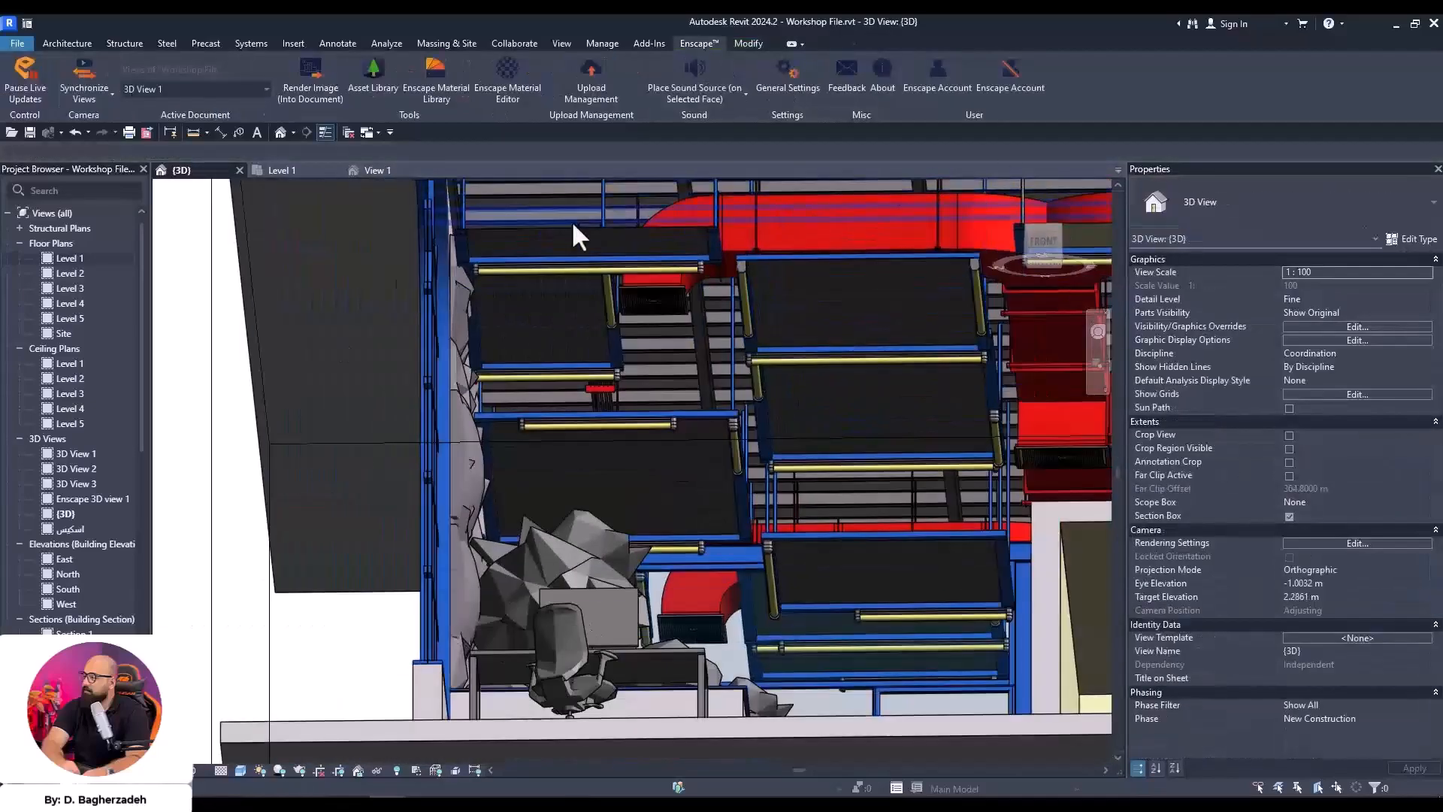
mouse_move(396, 799)
left_click(478, 742)
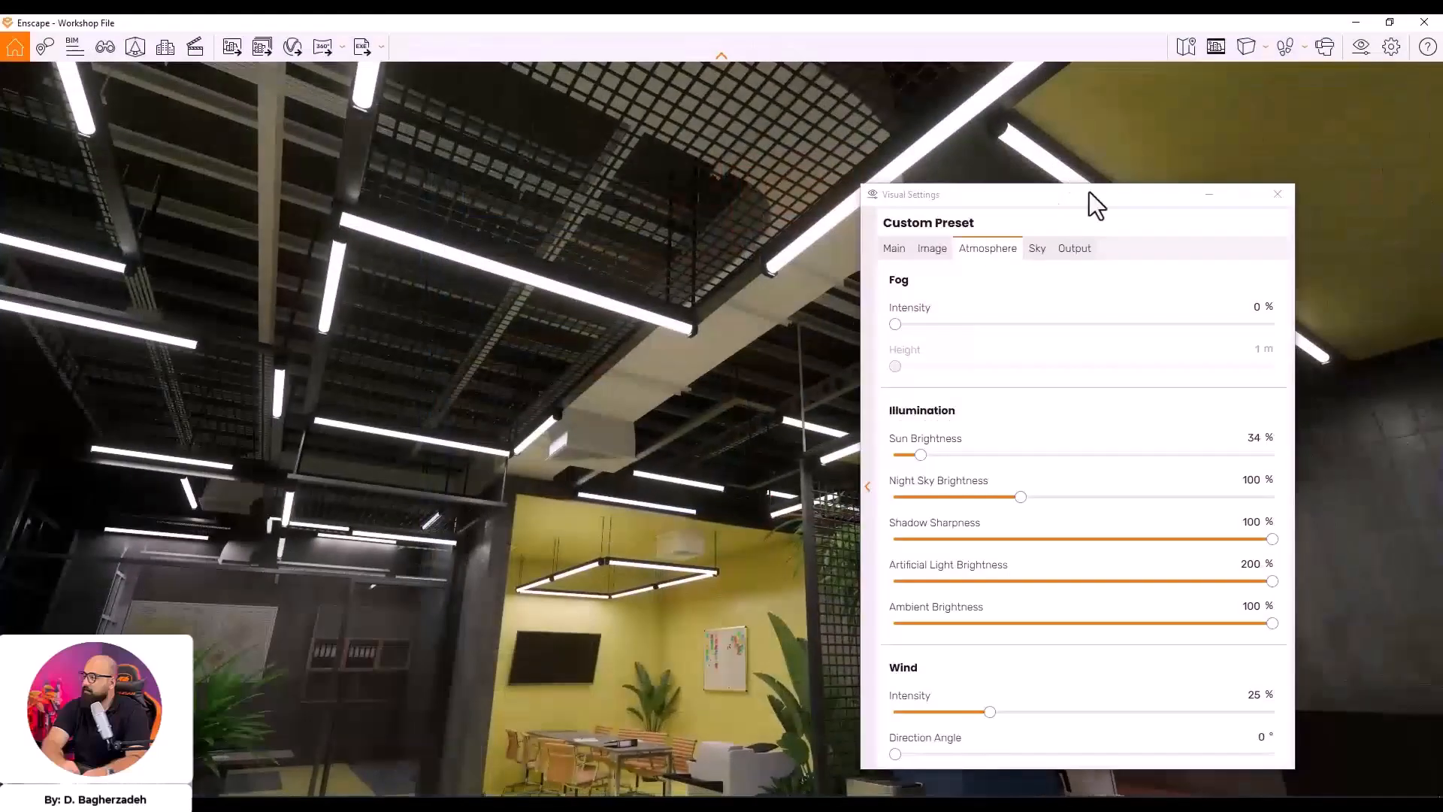
left_click(1209, 194)
left_click(1356, 22)
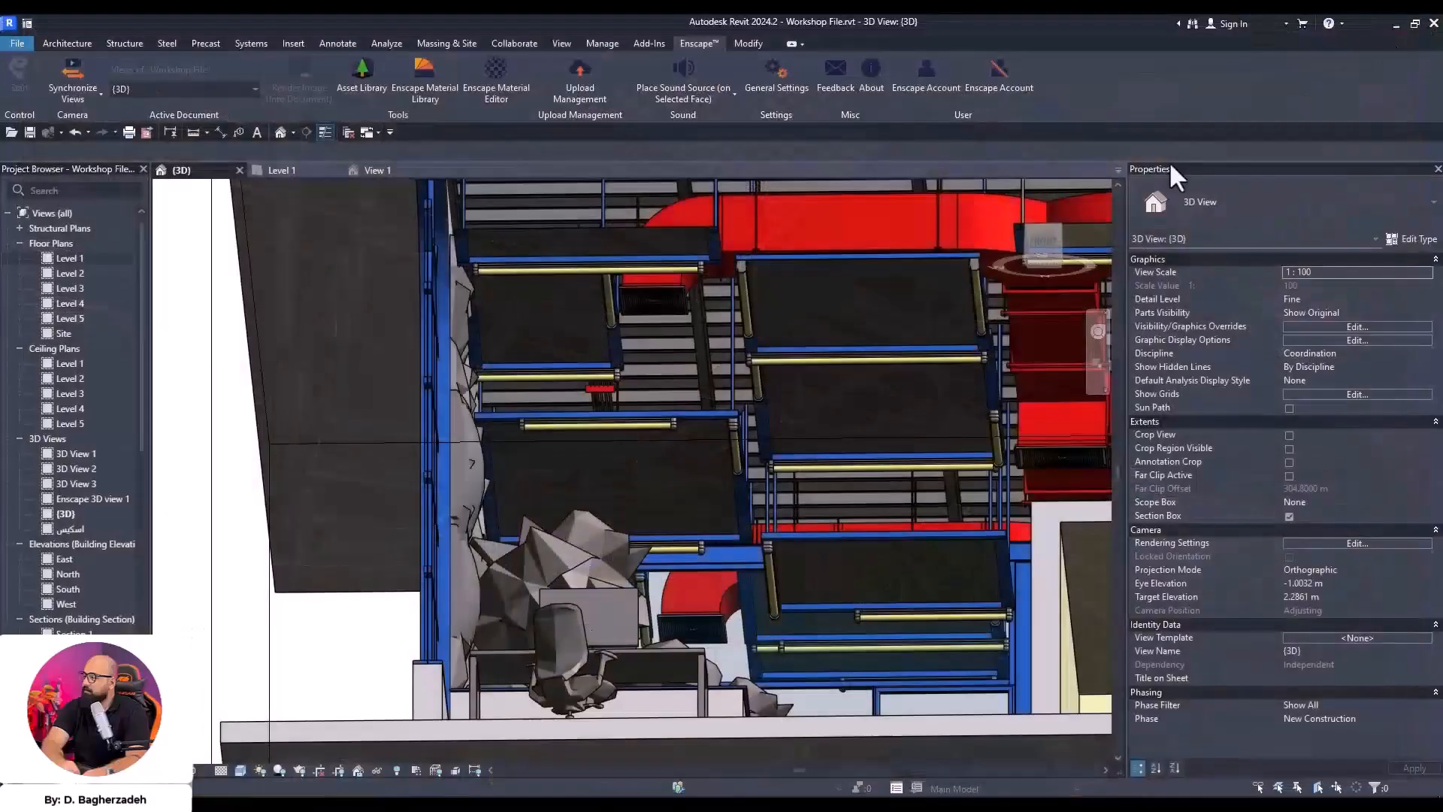
left_click(127, 88)
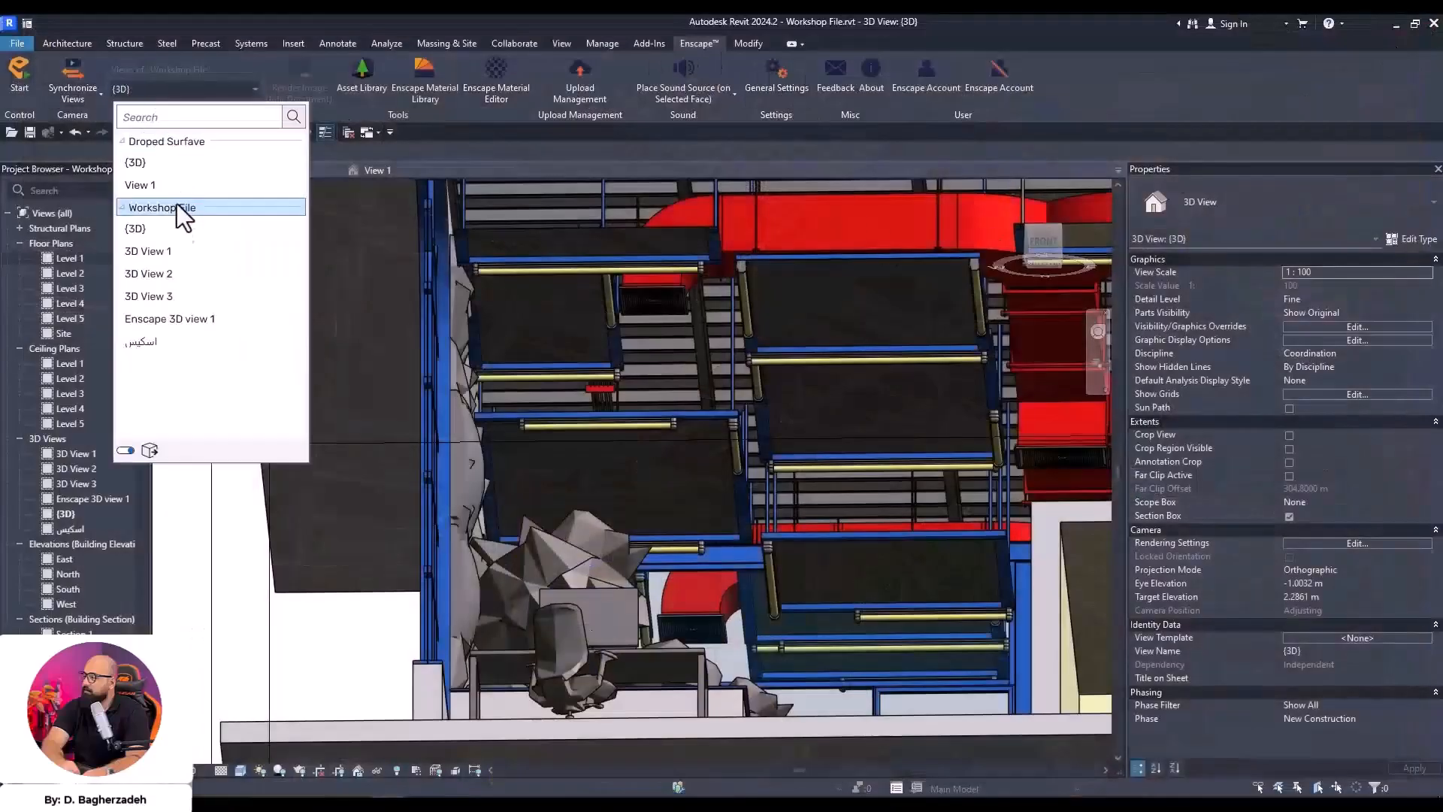
left_click(171, 250)
left_click(20, 90)
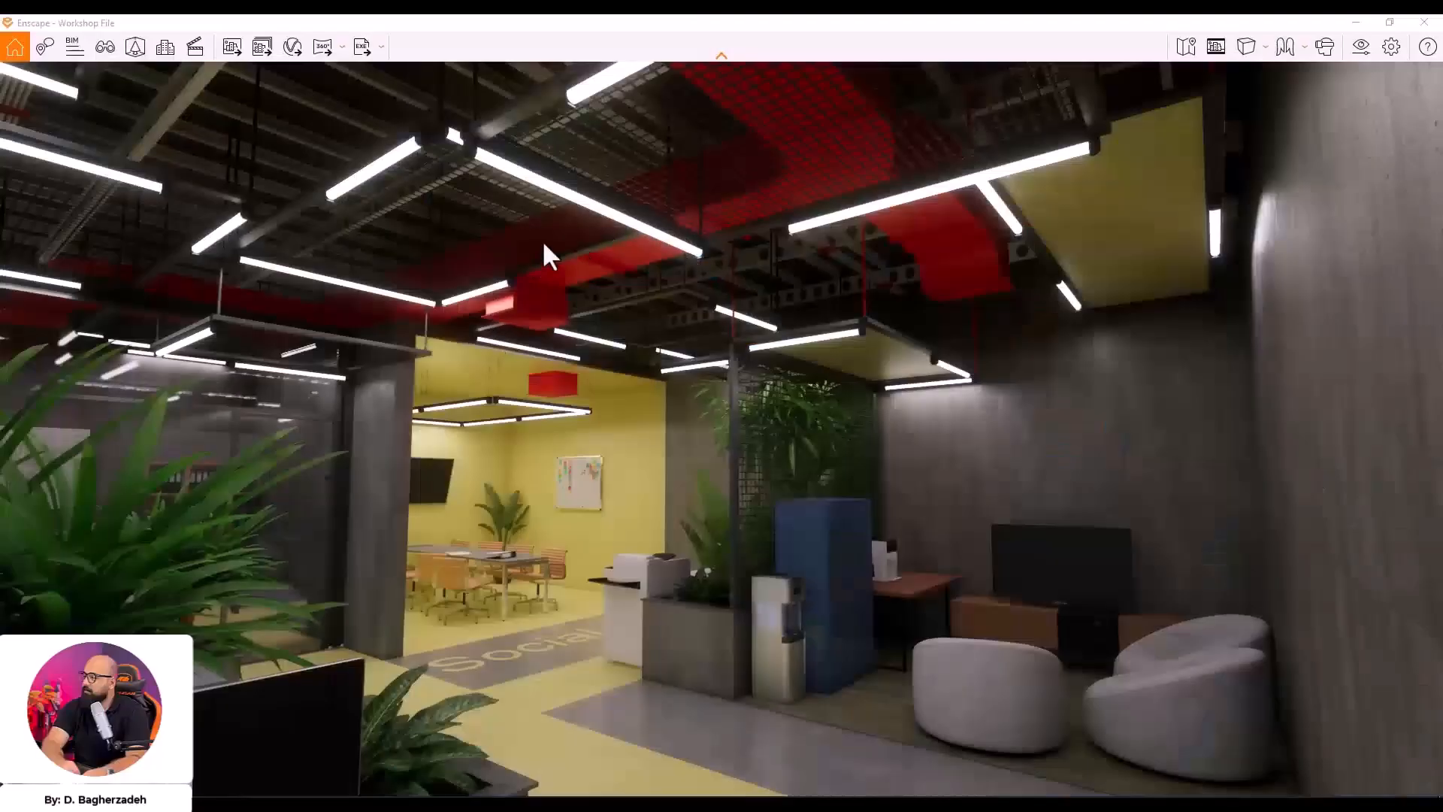
Move through the Enscape render and examine the red ducts along the office ceiling
left_click_drag(942, 323, 941, 376)
right_click_drag(941, 324, 1125, 328, "shift")
left_click_drag(1125, 328, 1278, 248)
left_click_drag(942, 323, 801, 481)
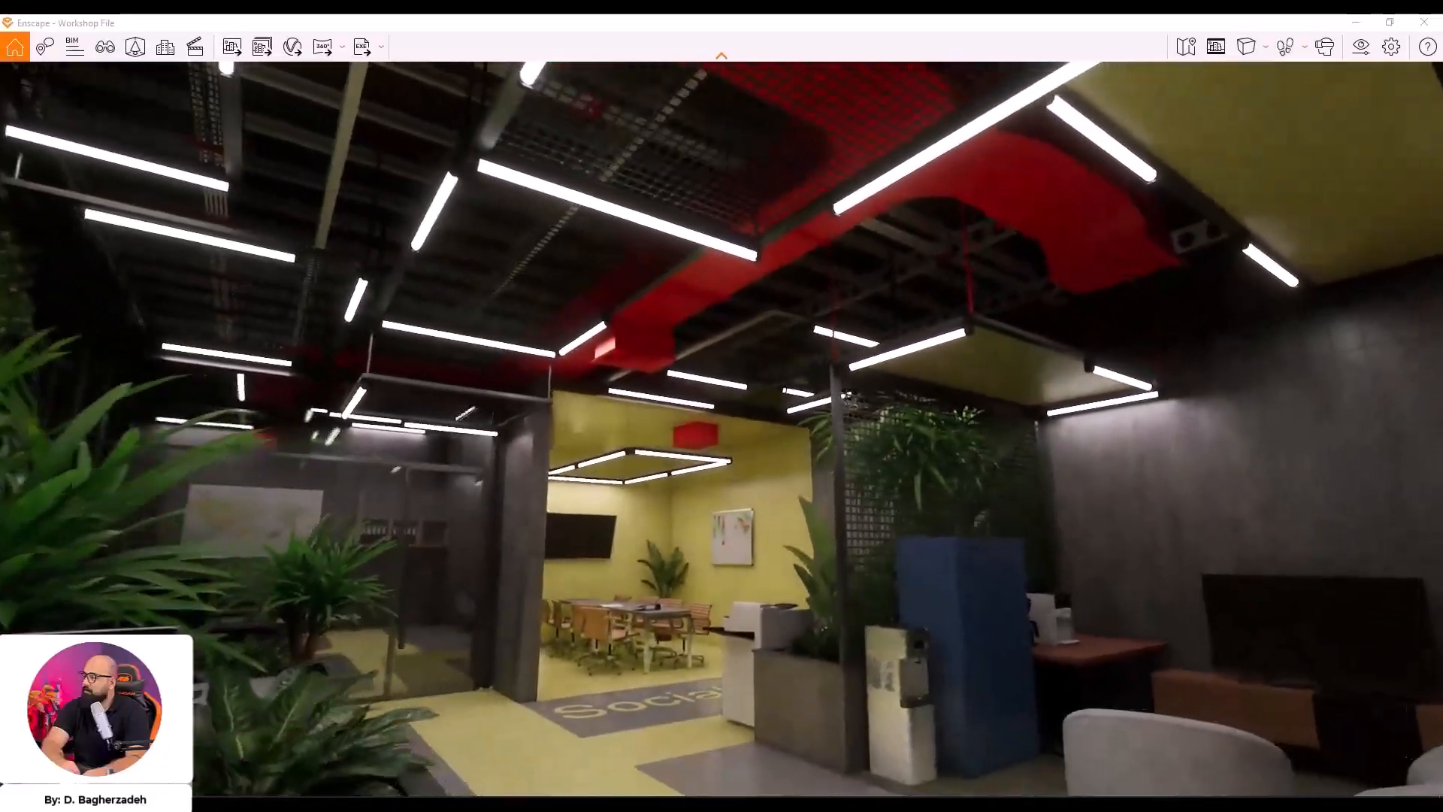
key("space")
left_click_drag(942, 323, 883, 361)
left_click_drag(807, 721, 818, 558)
Load Metal038_2K-JPG_Color.jpg from the Maps folder as the albedo texture of the 01 Ducts material
left_click(428, 748)
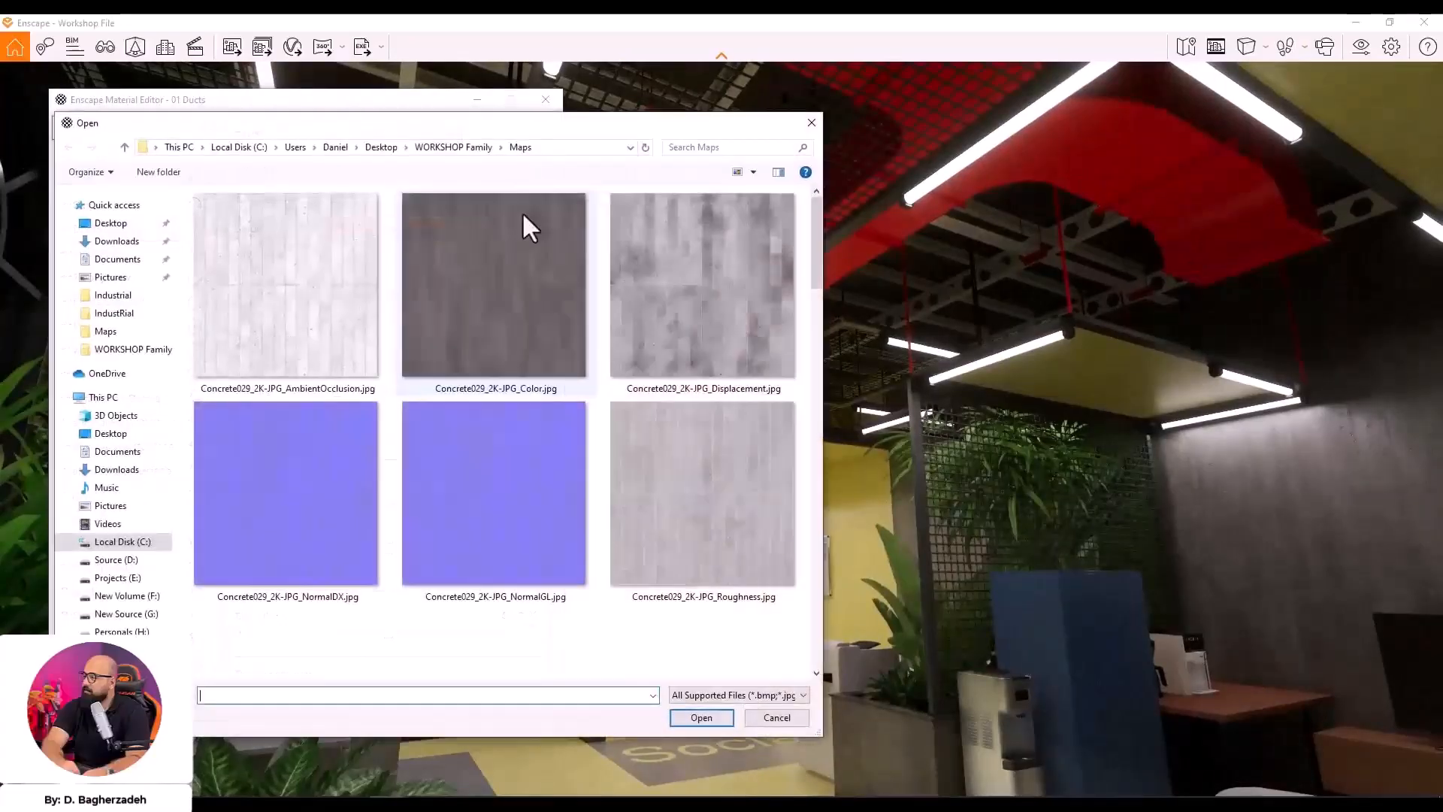
scroll(624, 331, "down", 5)
scroll(756, 352, "down", 3)
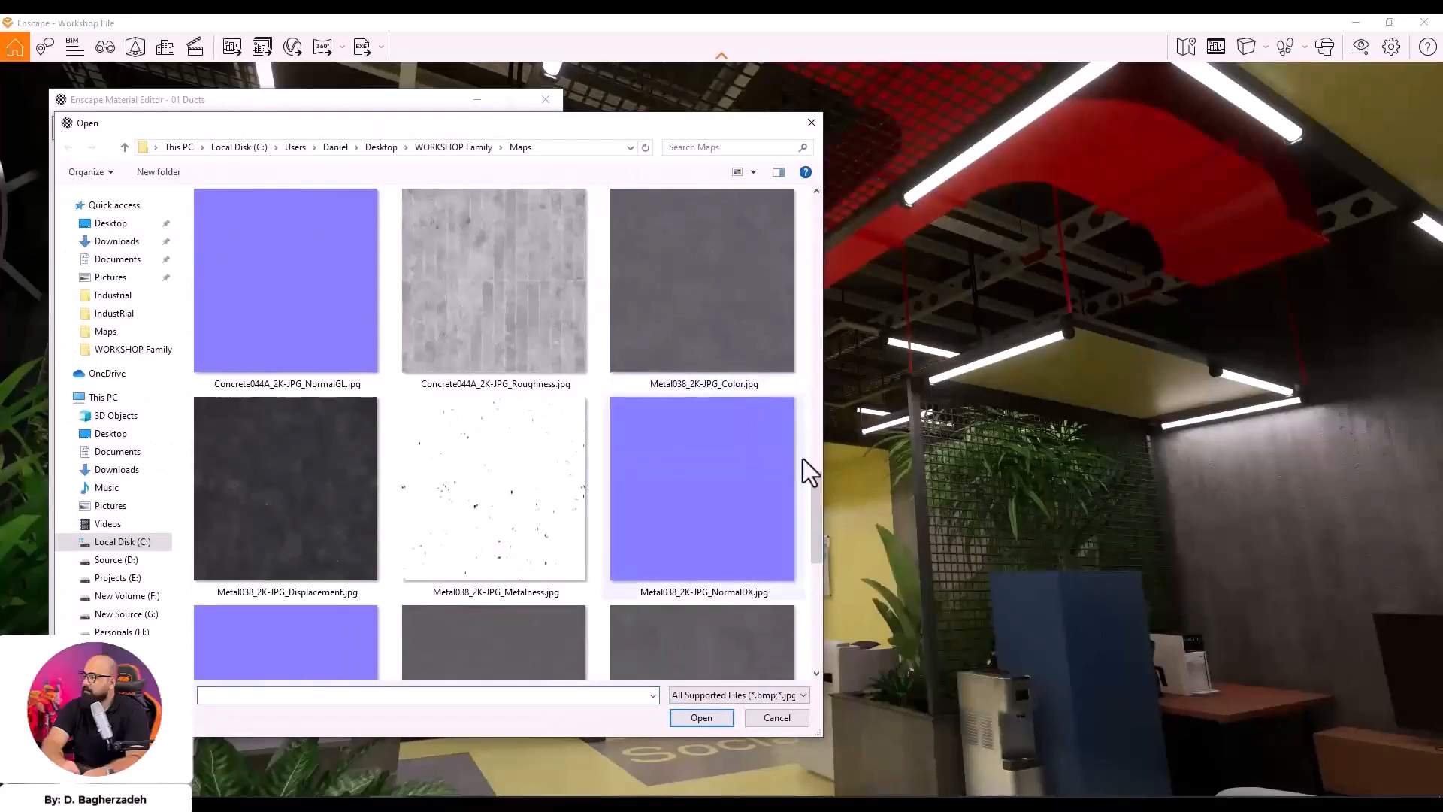
left_click(731, 304)
scroll(709, 400, "down", 2)
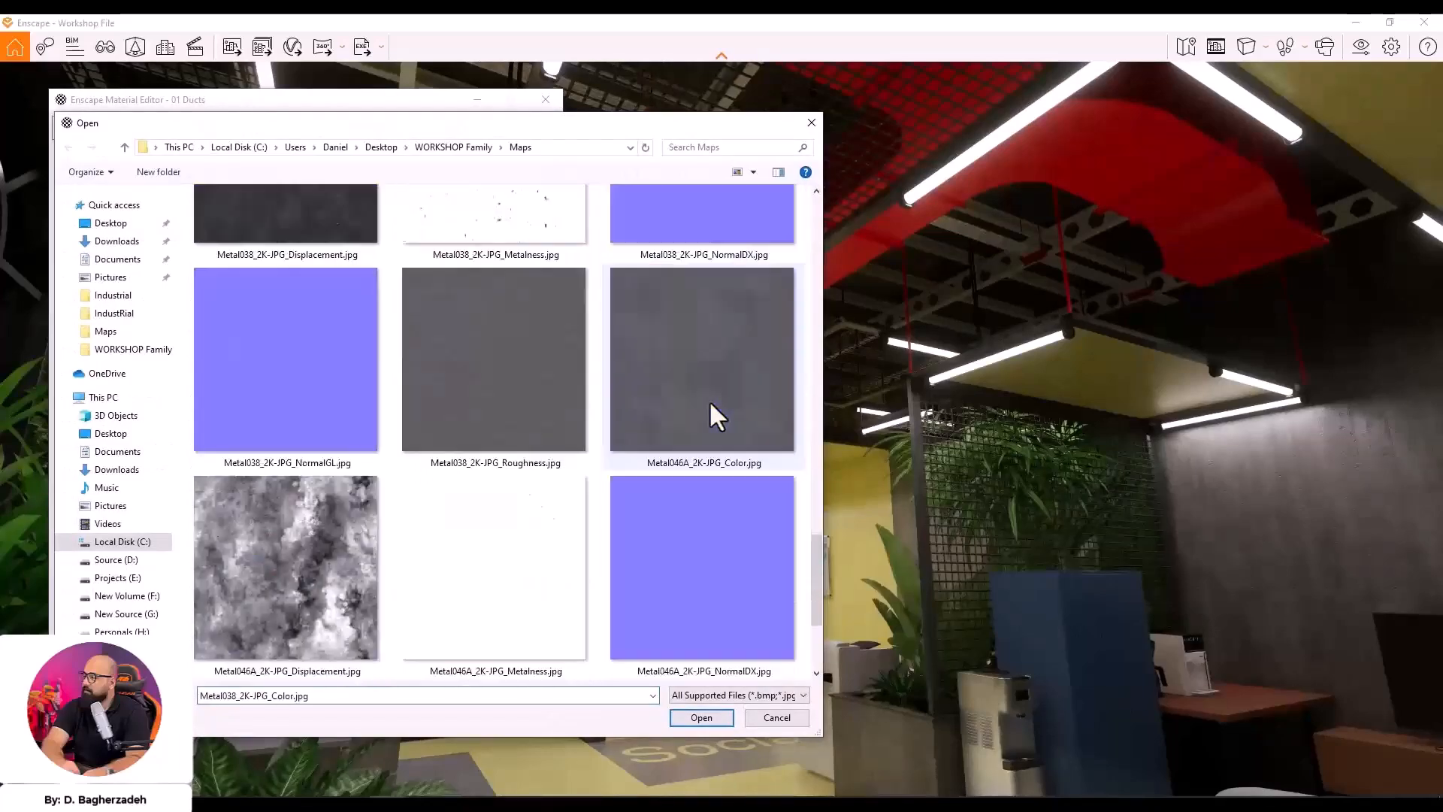
scroll(752, 496, "up", 2)
scroll(742, 484, "up", 3)
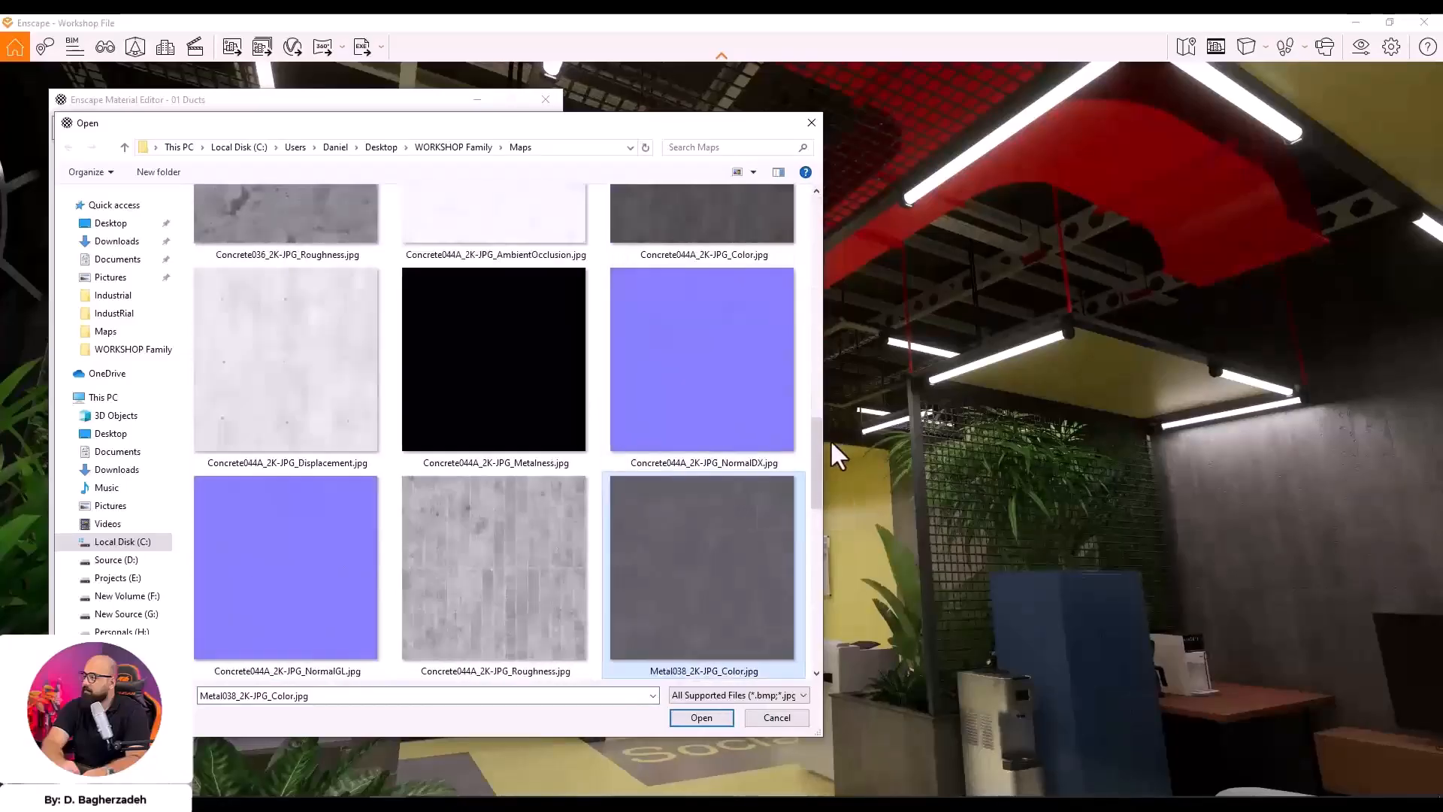
left_click_drag(813, 444, 819, 566)
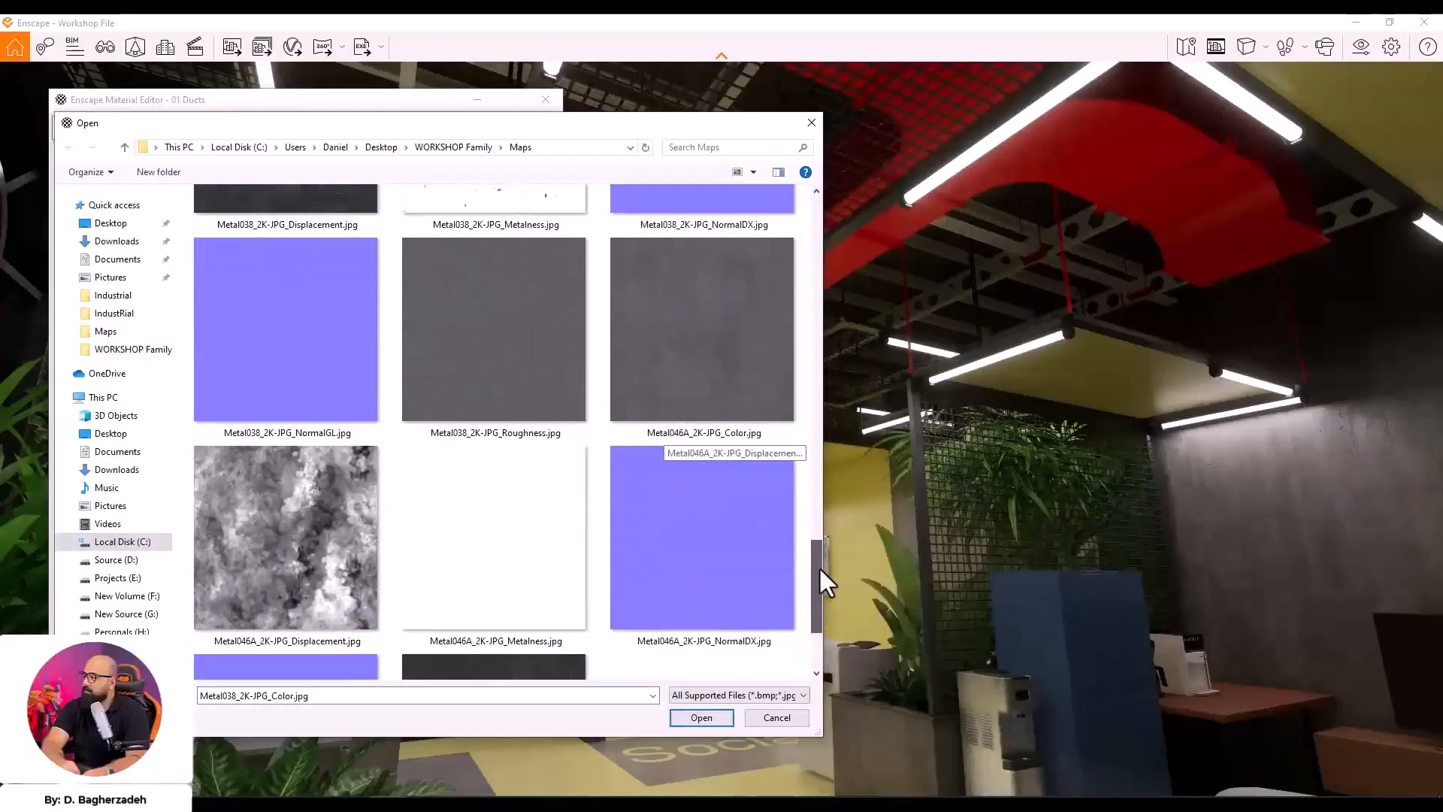
left_click_drag(818, 566, 822, 453)
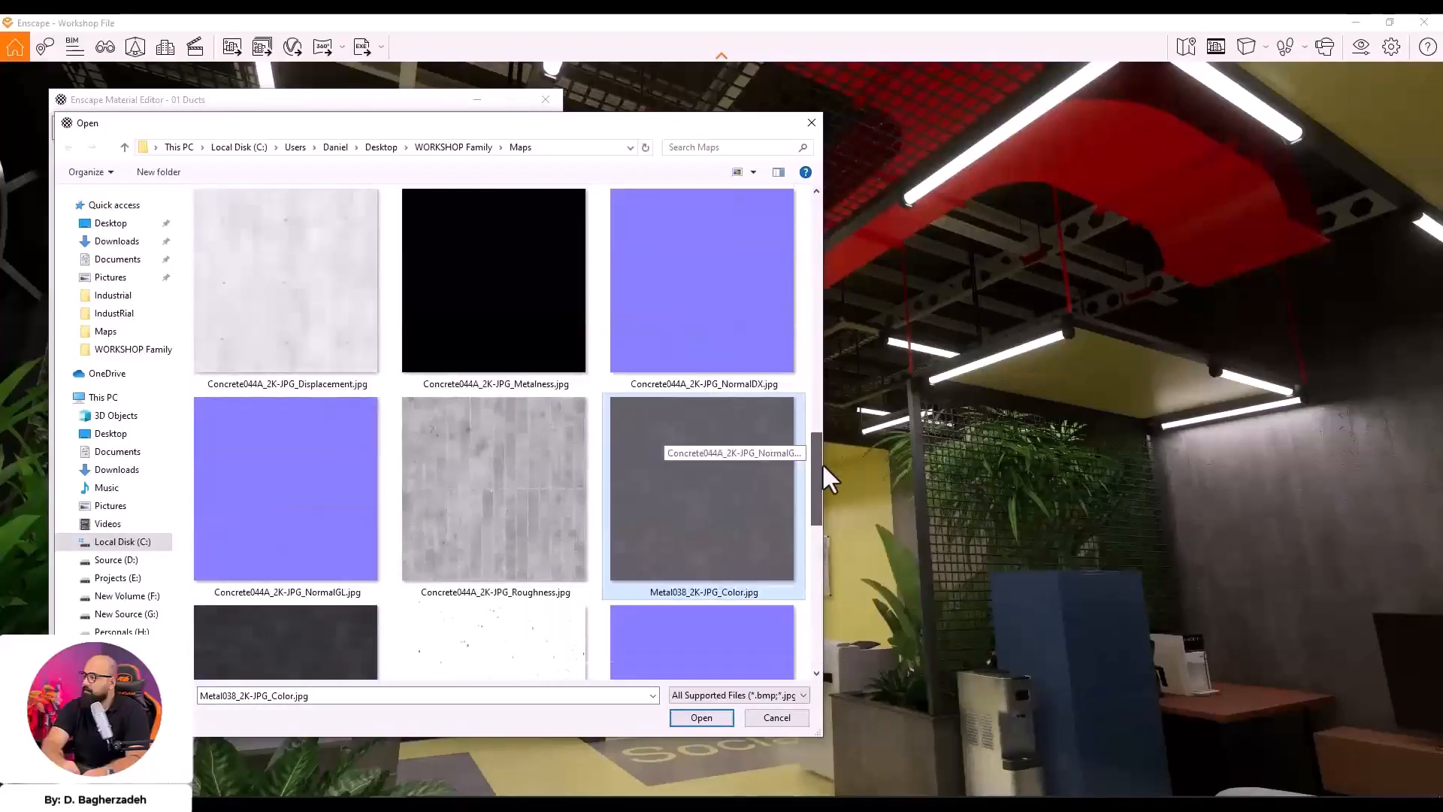
double_click(693, 363)
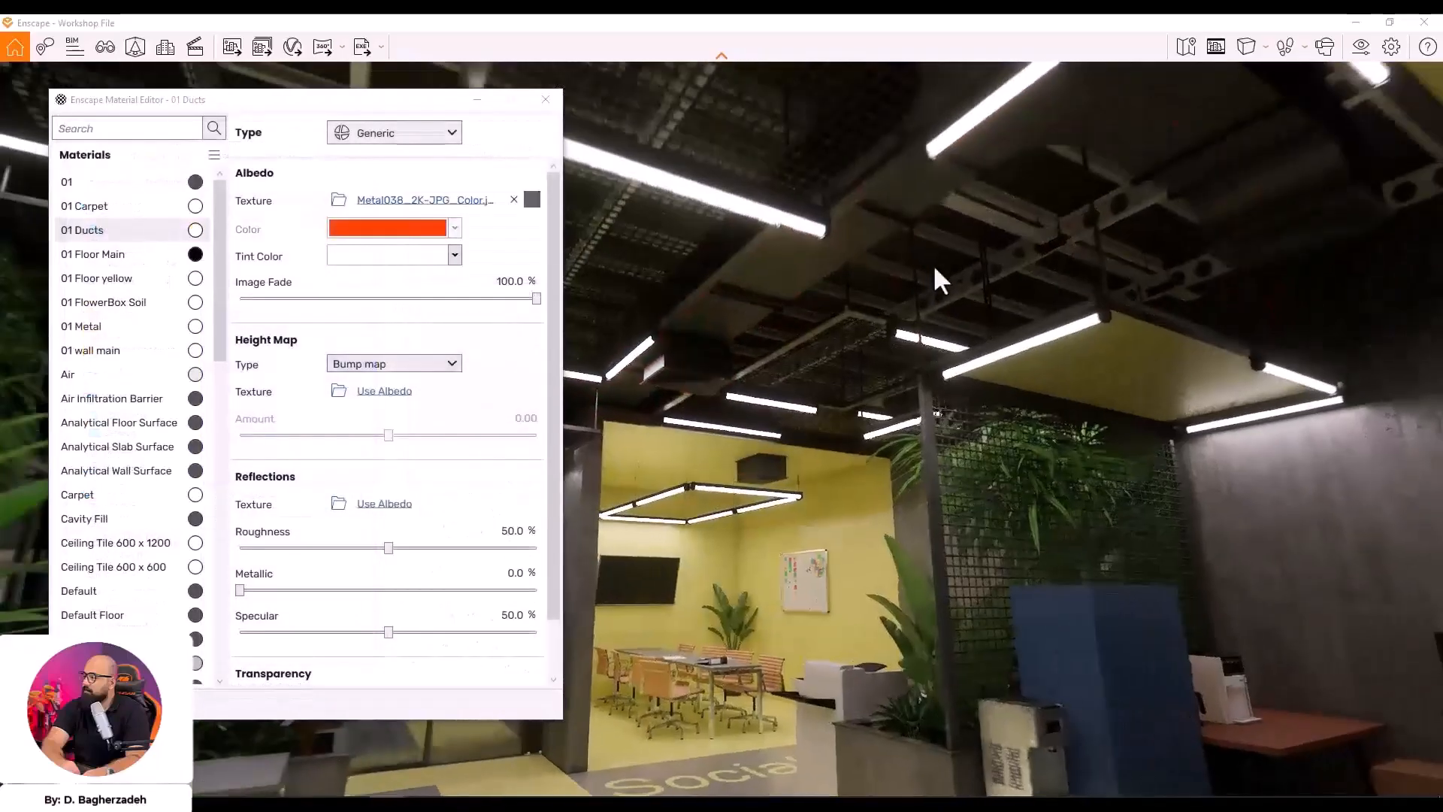
Give 01 Ducts a white albedo color with image fade 81%, and set its metallic to 67.1% and specular to 100%
key("space")
key("w")
left_click_drag(934, 269, 711, 232)
left_click_drag(536, 299, 483, 324)
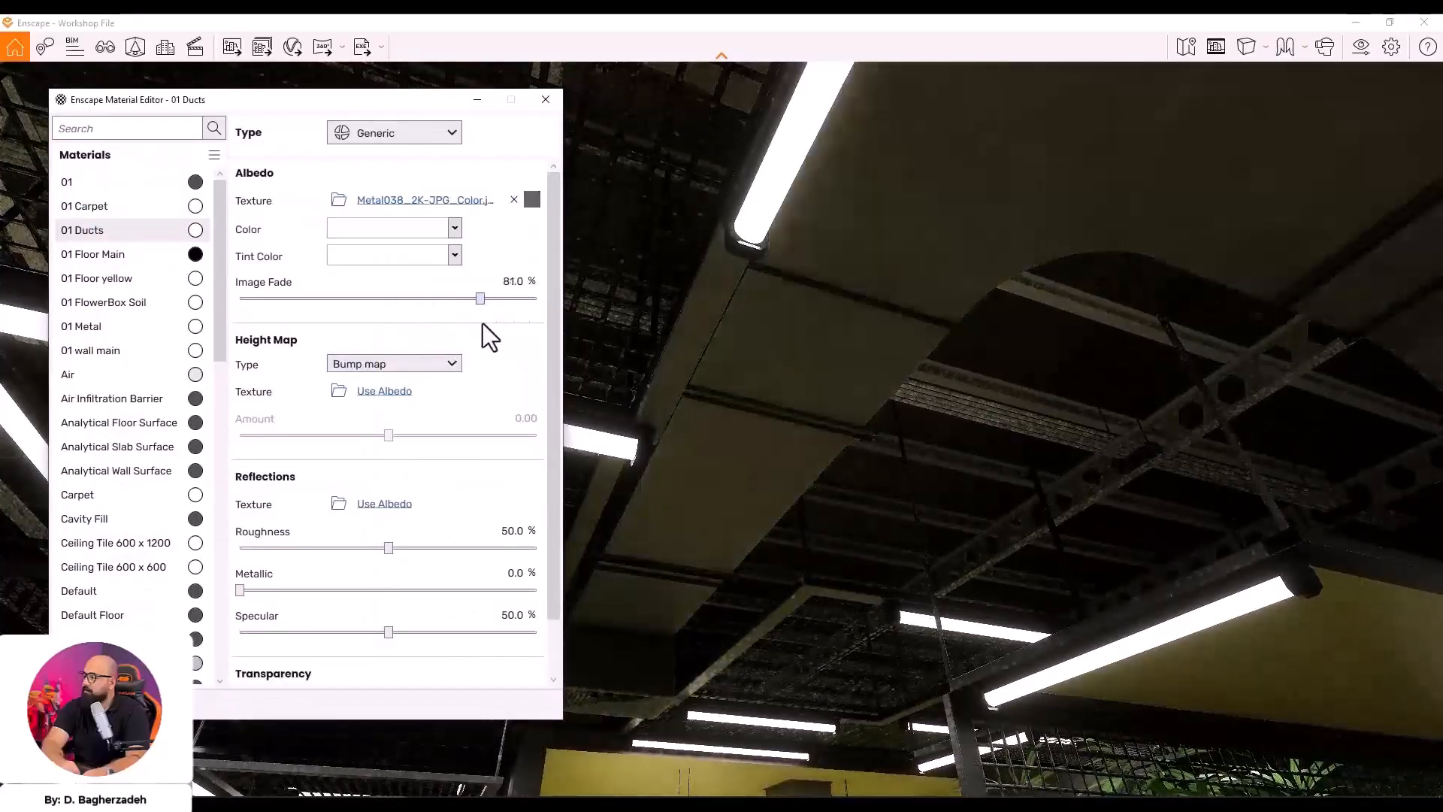
left_click_drag(288, 591, 791, 617)
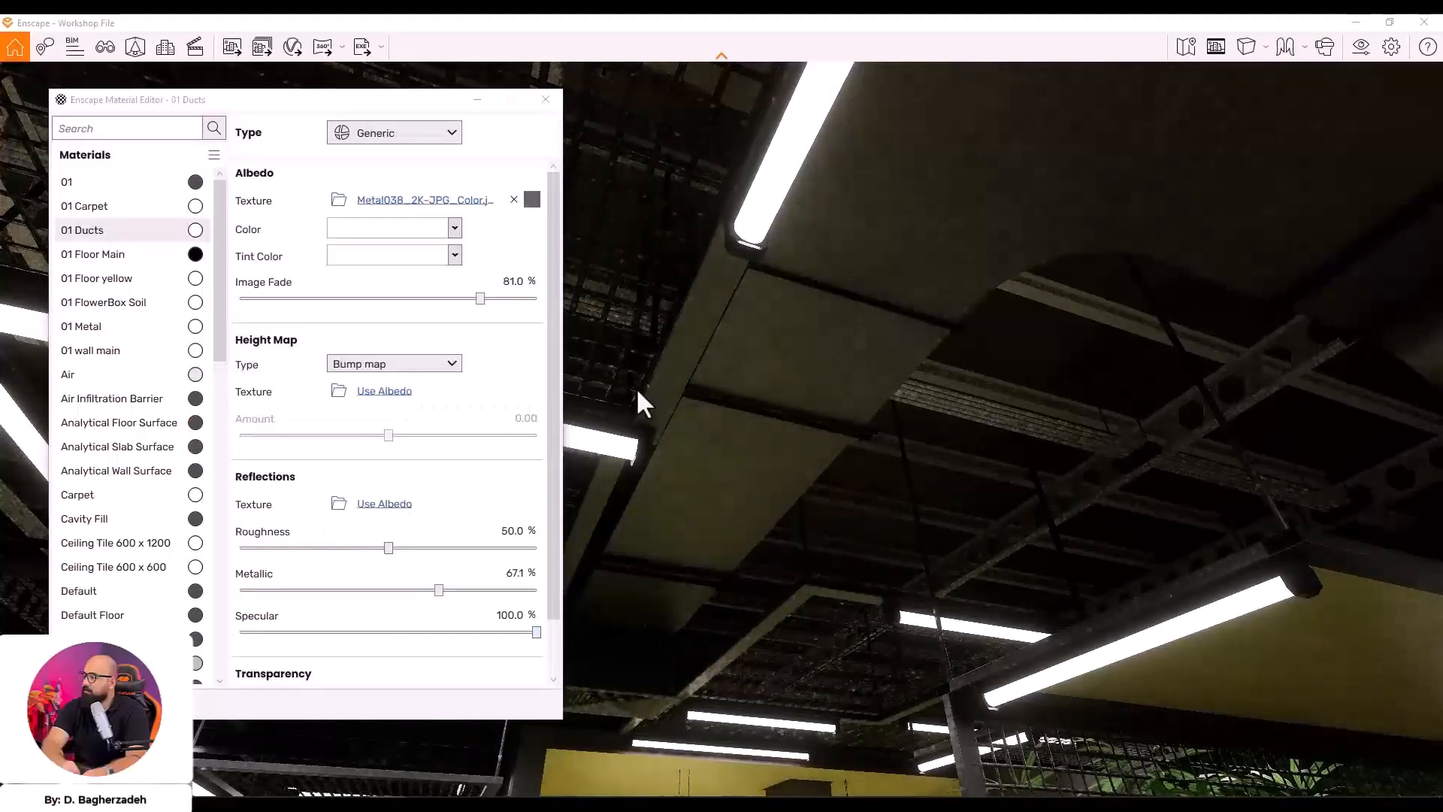
Load Metal038_2K-JPG_Roughness.jpg as the reflections texture of the 01 Ducts material
scroll(602, 353, "down", 6)
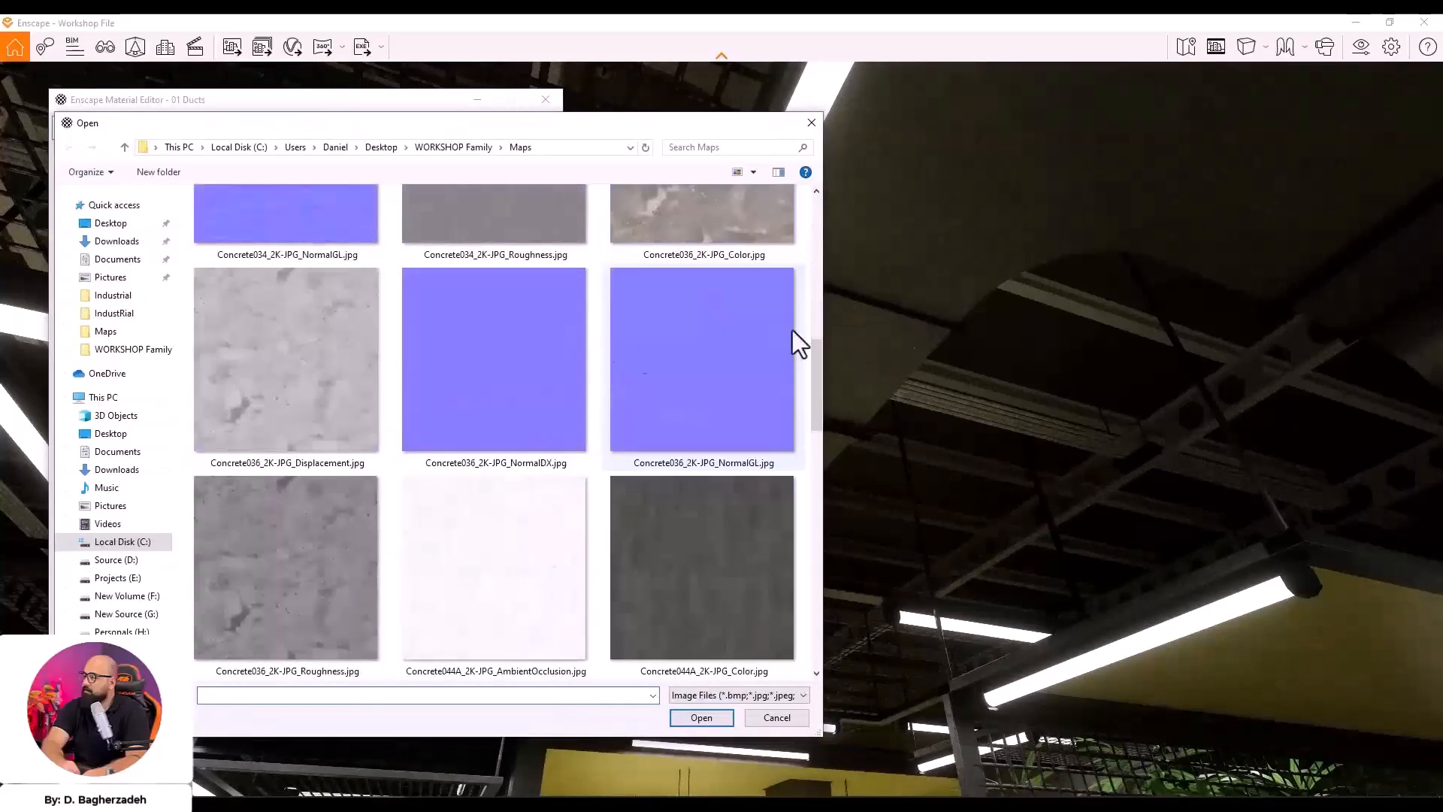
scroll(654, 395, "down", 10)
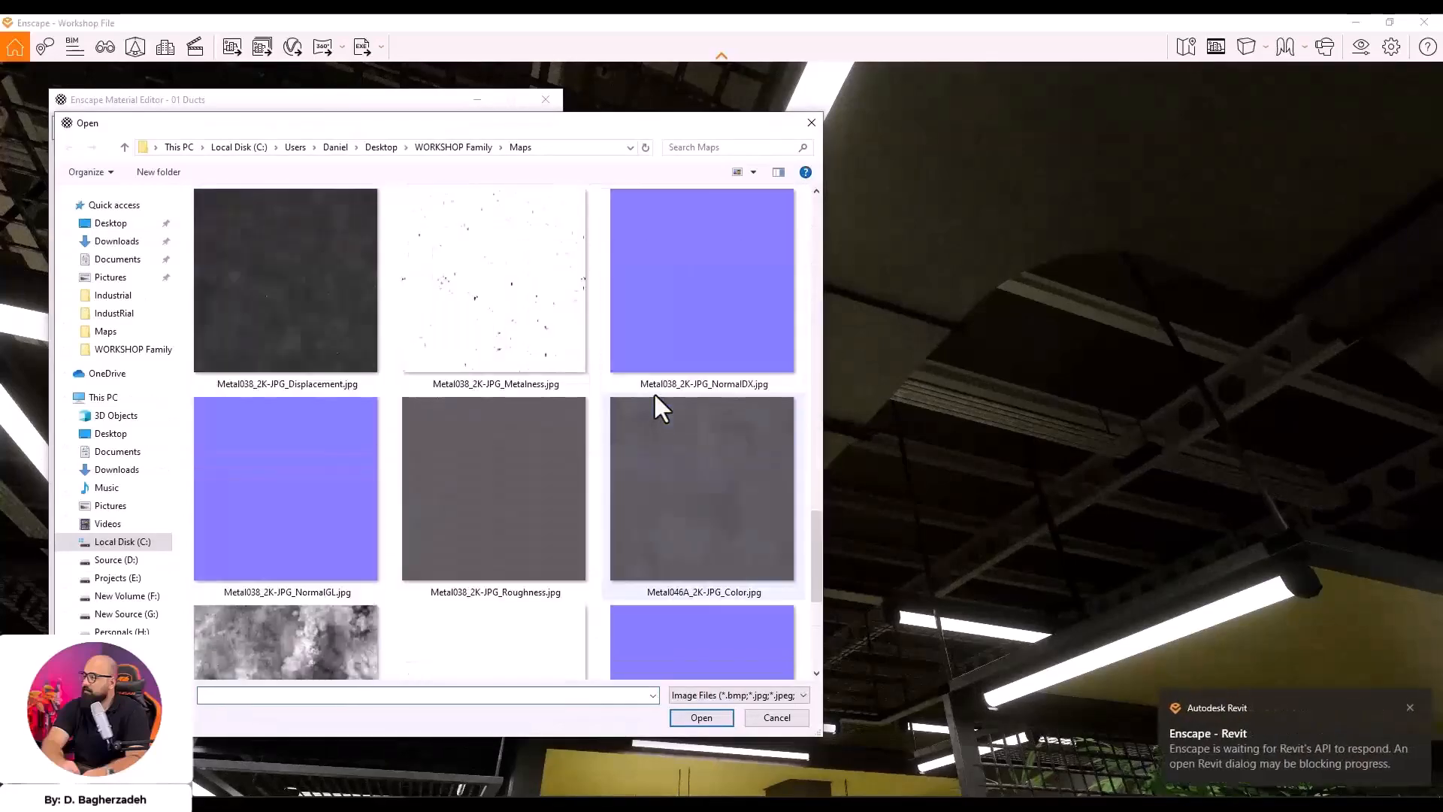
left_click(486, 490)
scroll(667, 429, "up", 1)
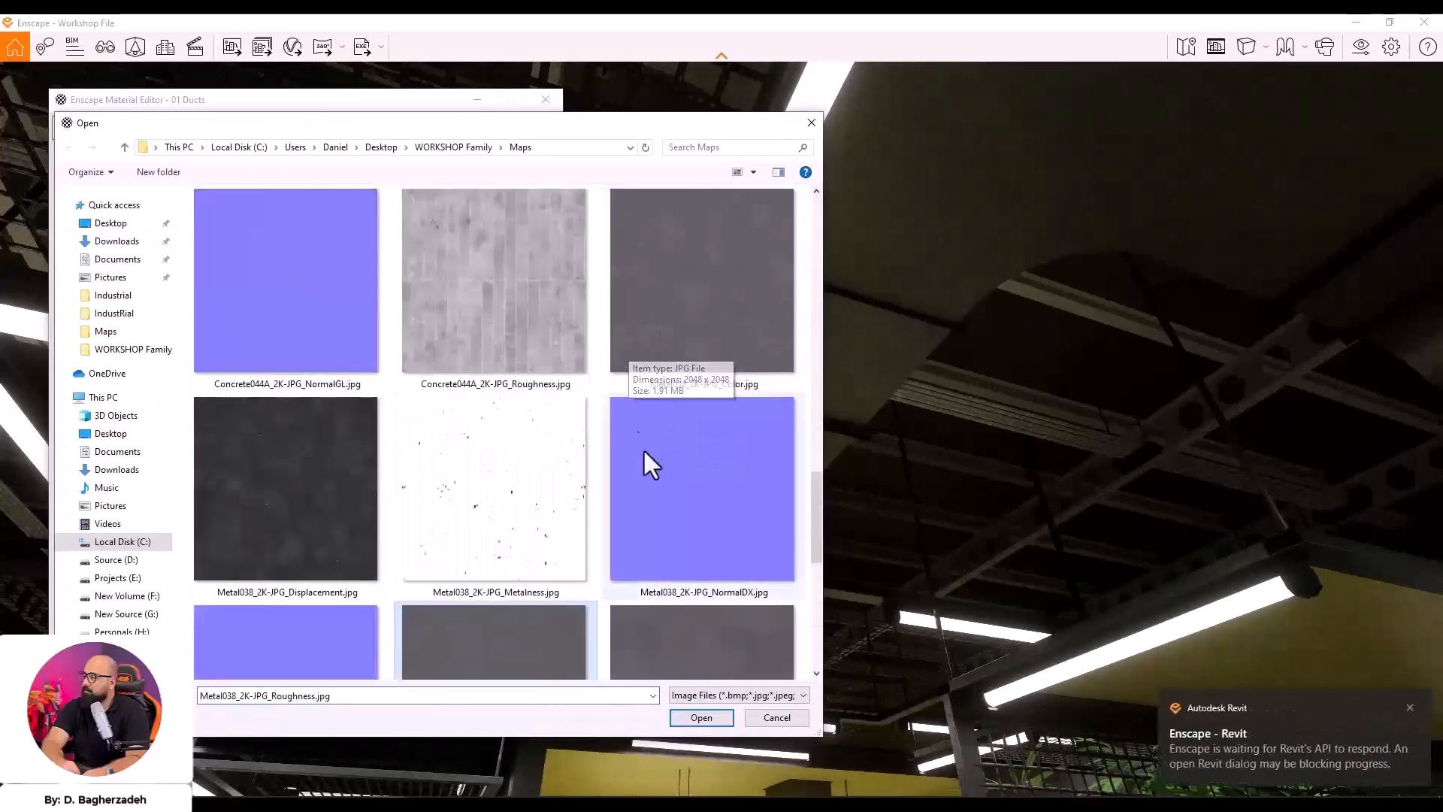
scroll(594, 440, "down", 1)
double_click(535, 526)
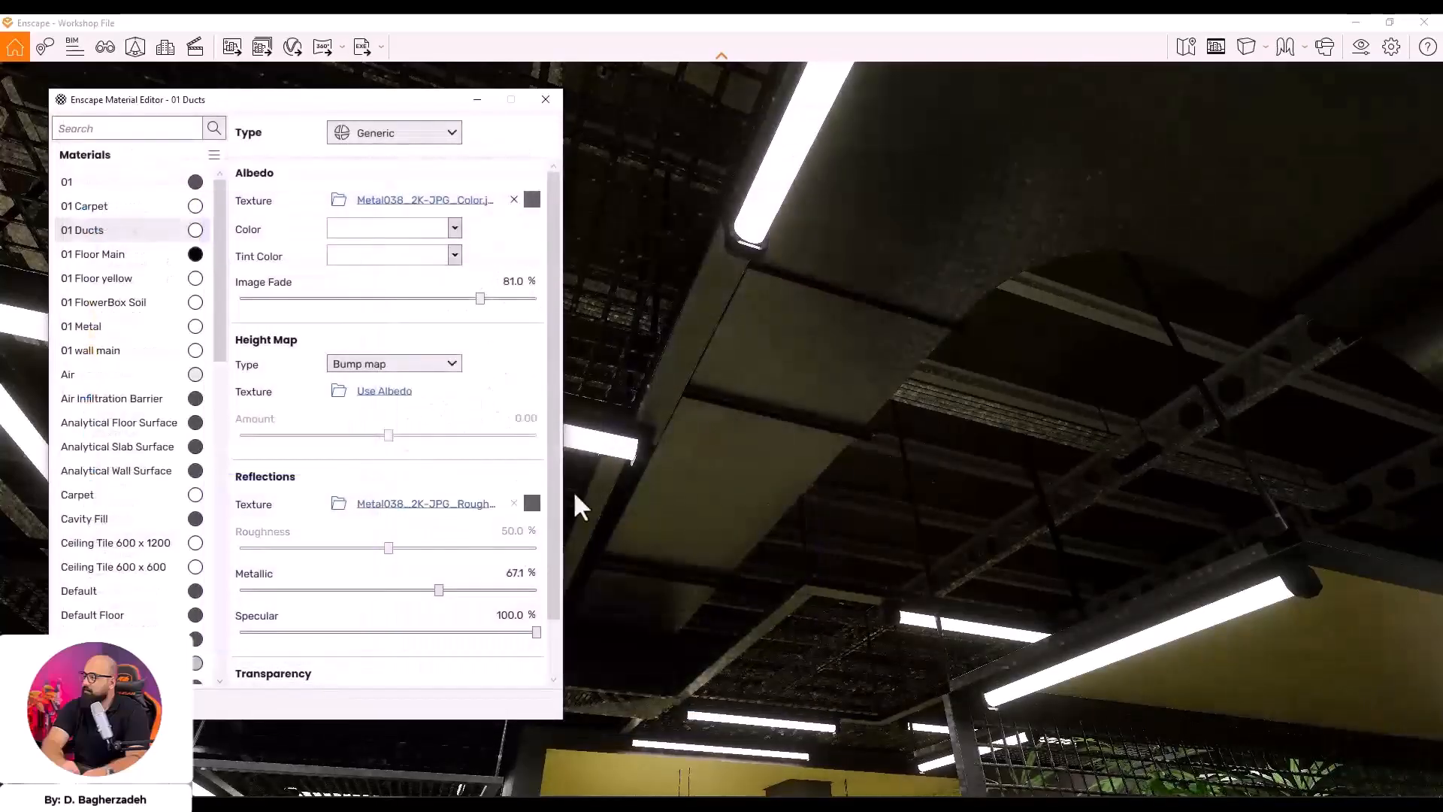
Reduce the brightness of the 01 Ducts roughness texture to 50% and set the material's metallic to 35.2%
left_click(530, 503)
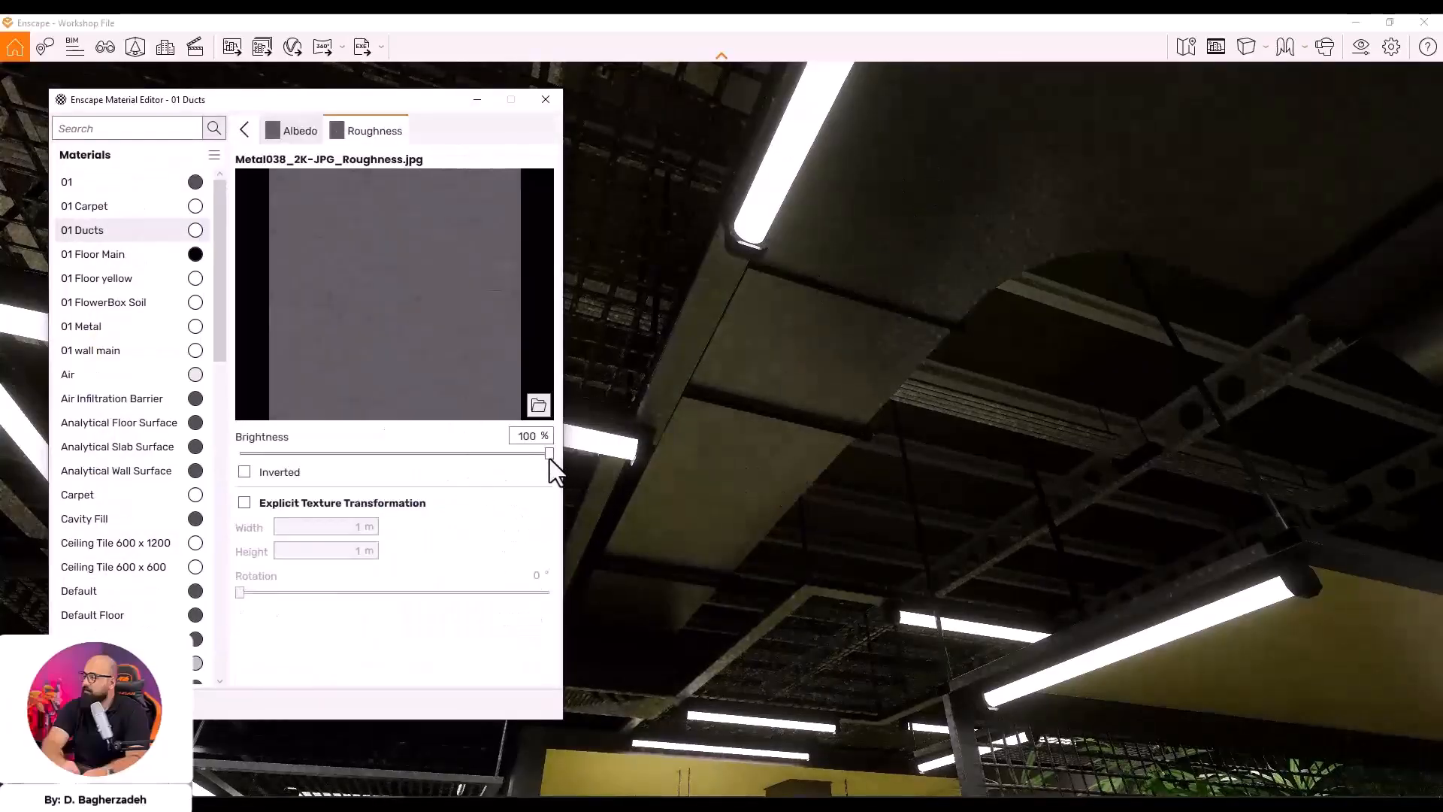
left_click(471, 463)
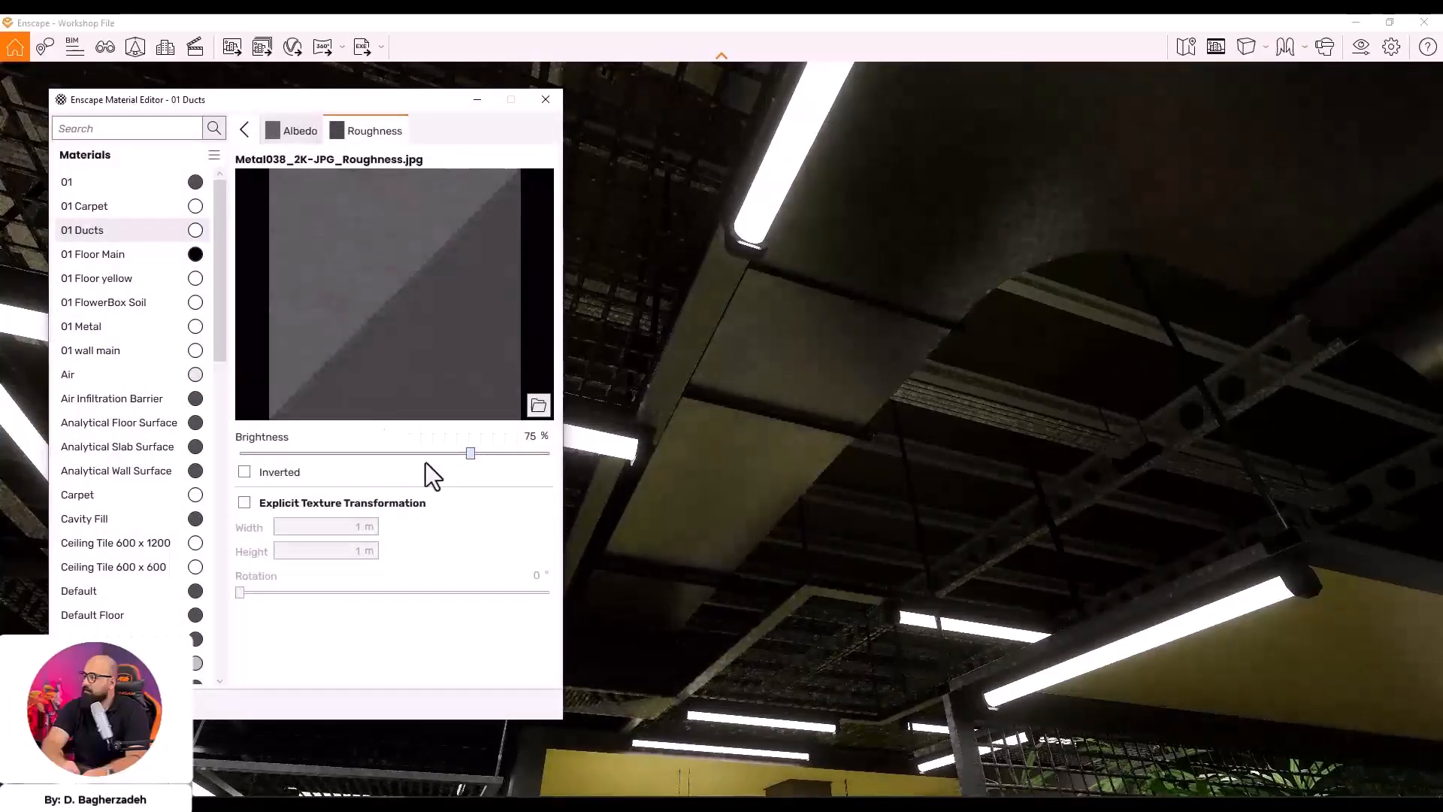
left_click(426, 463)
left_click(395, 460)
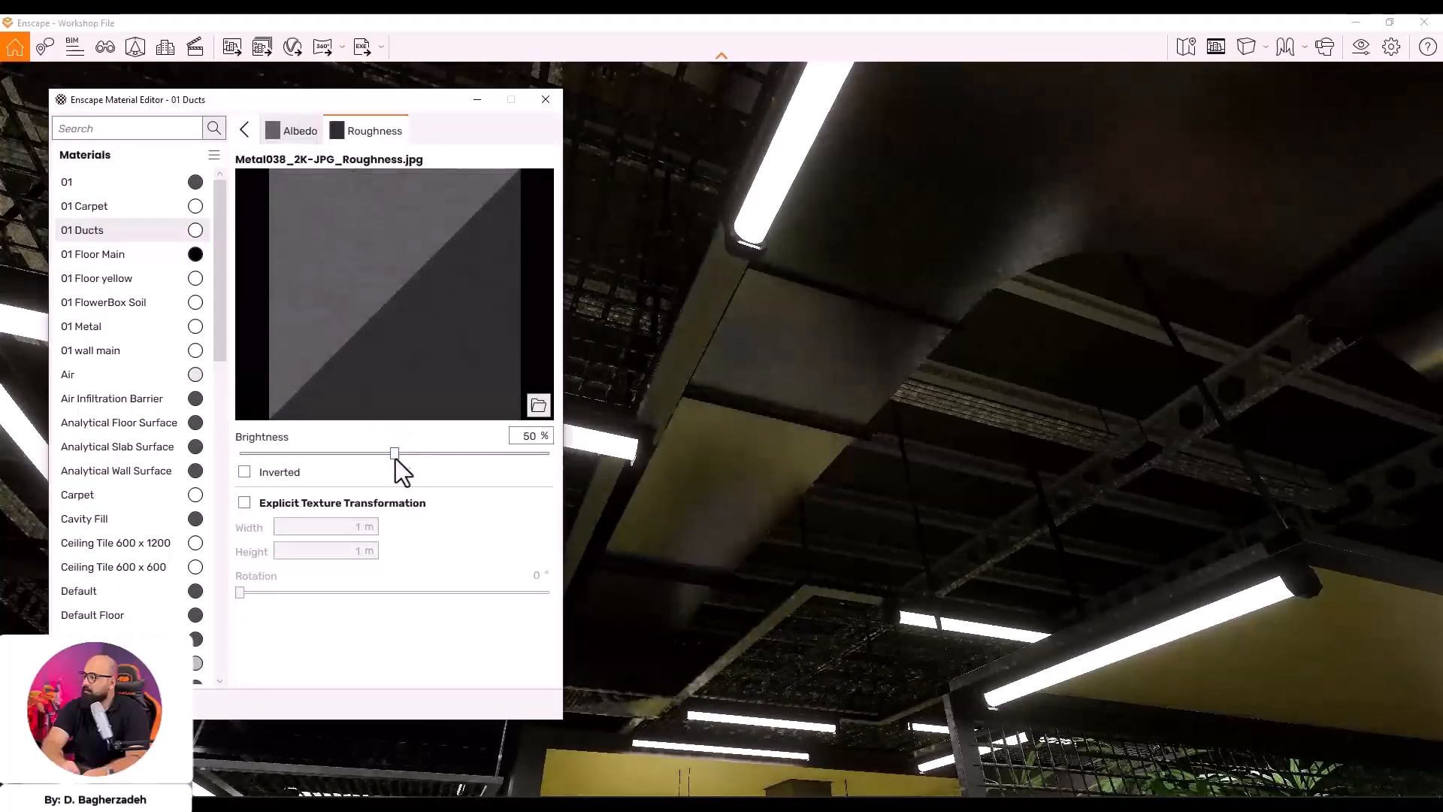
left_click(244, 130)
left_click_drag(409, 594, 341, 588)
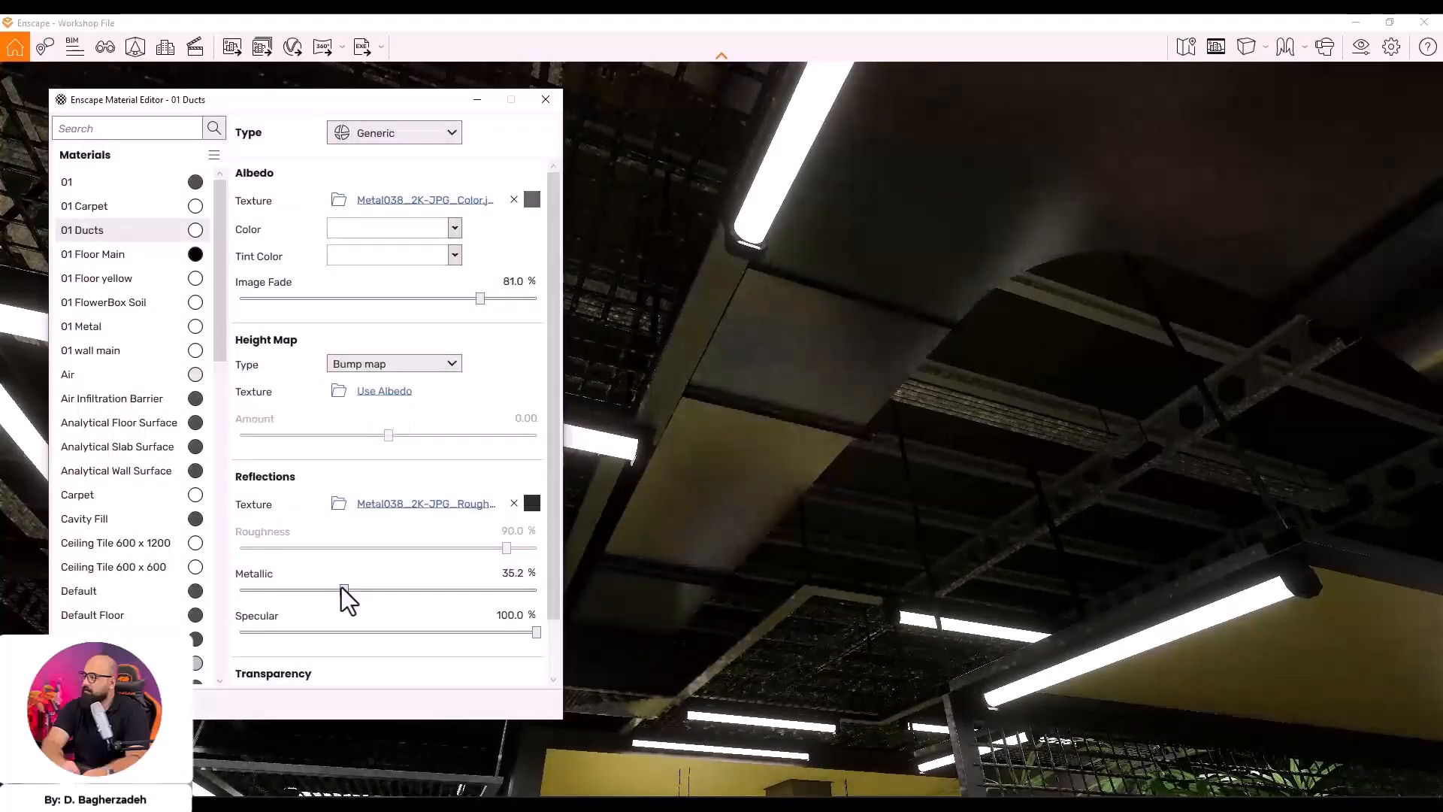
Inspect the duct reflections from closer and lower the roughness texture's brightness to about a third
left_click_drag(806, 453, 923, 421)
key("space")
key("w")
left_click(532, 503)
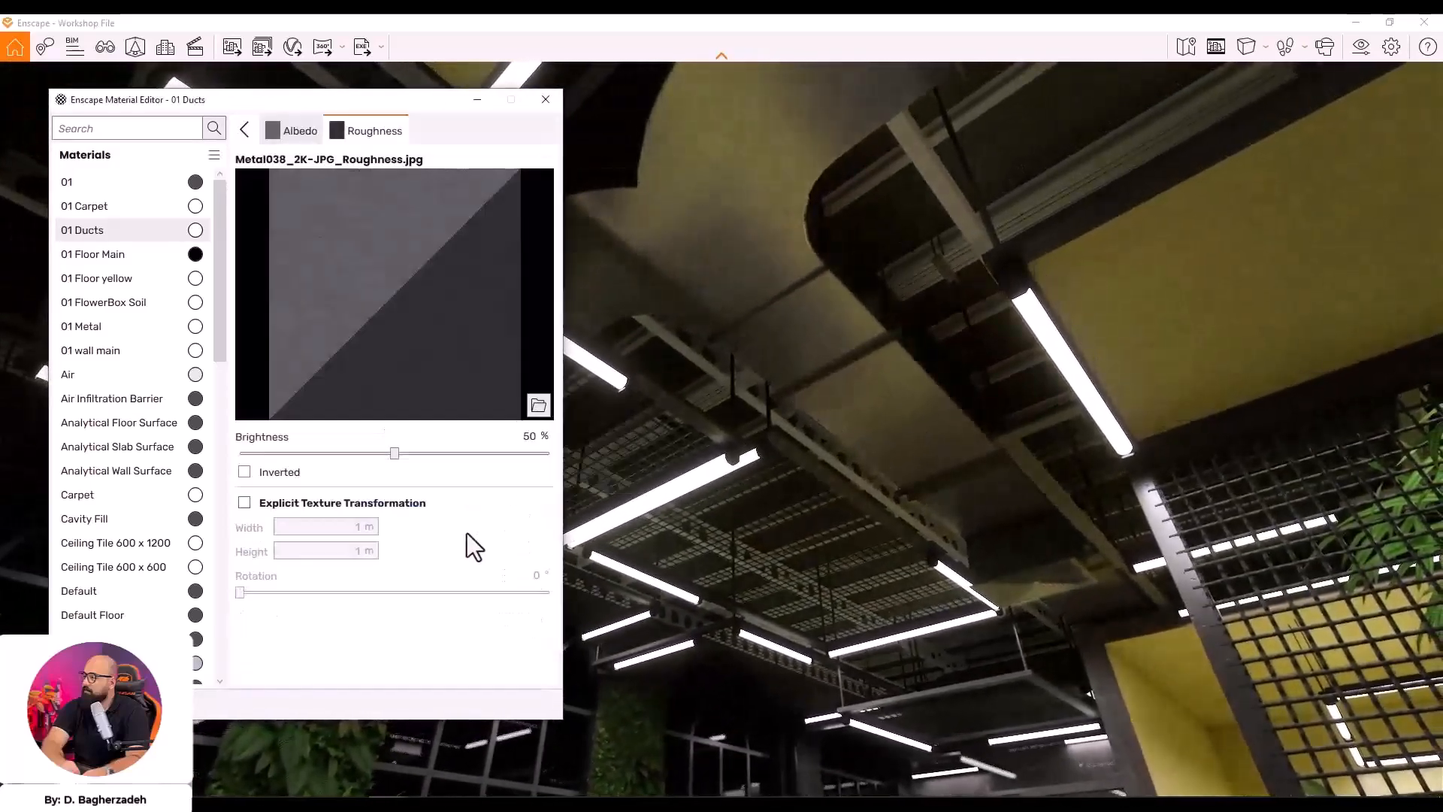
left_click(454, 454)
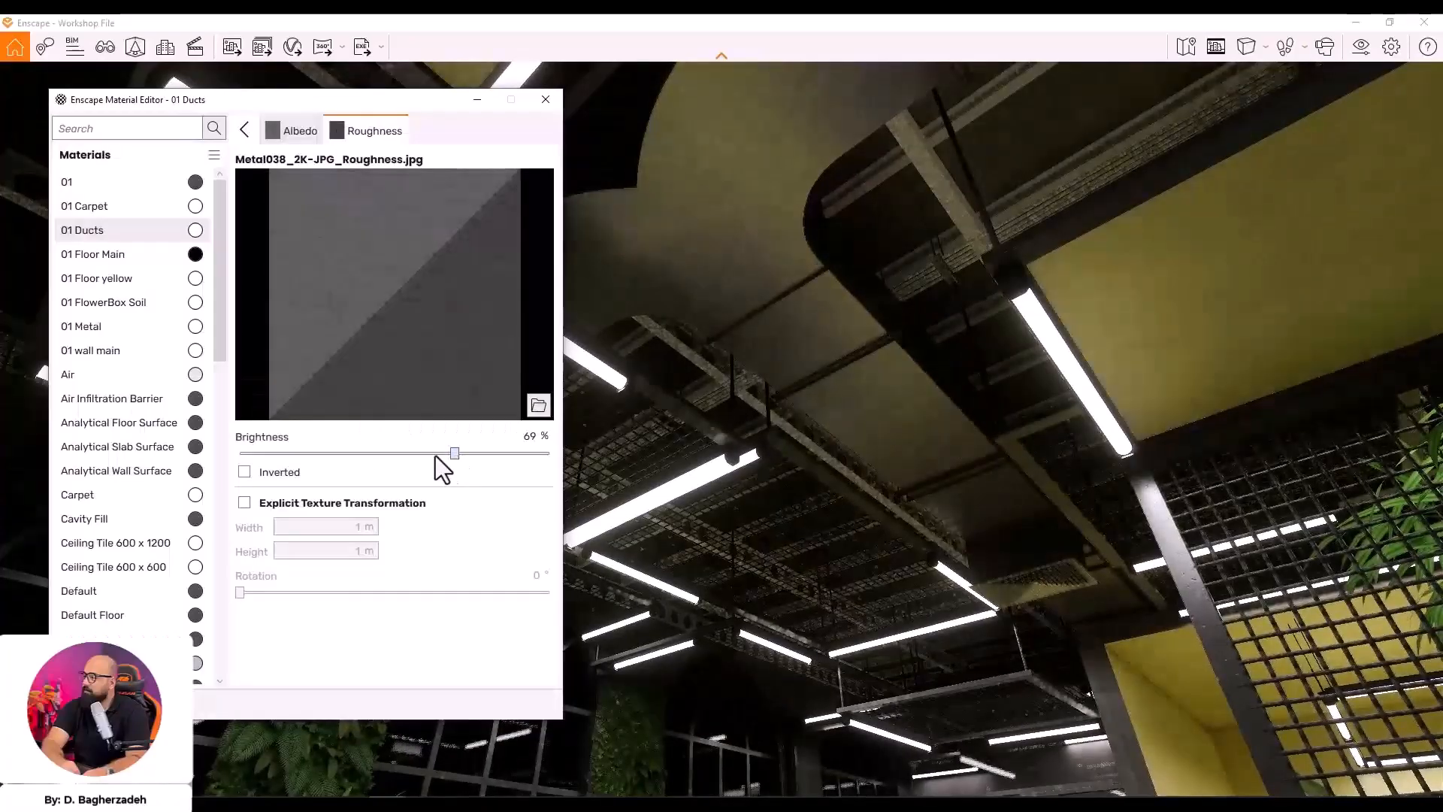
left_click(341, 453)
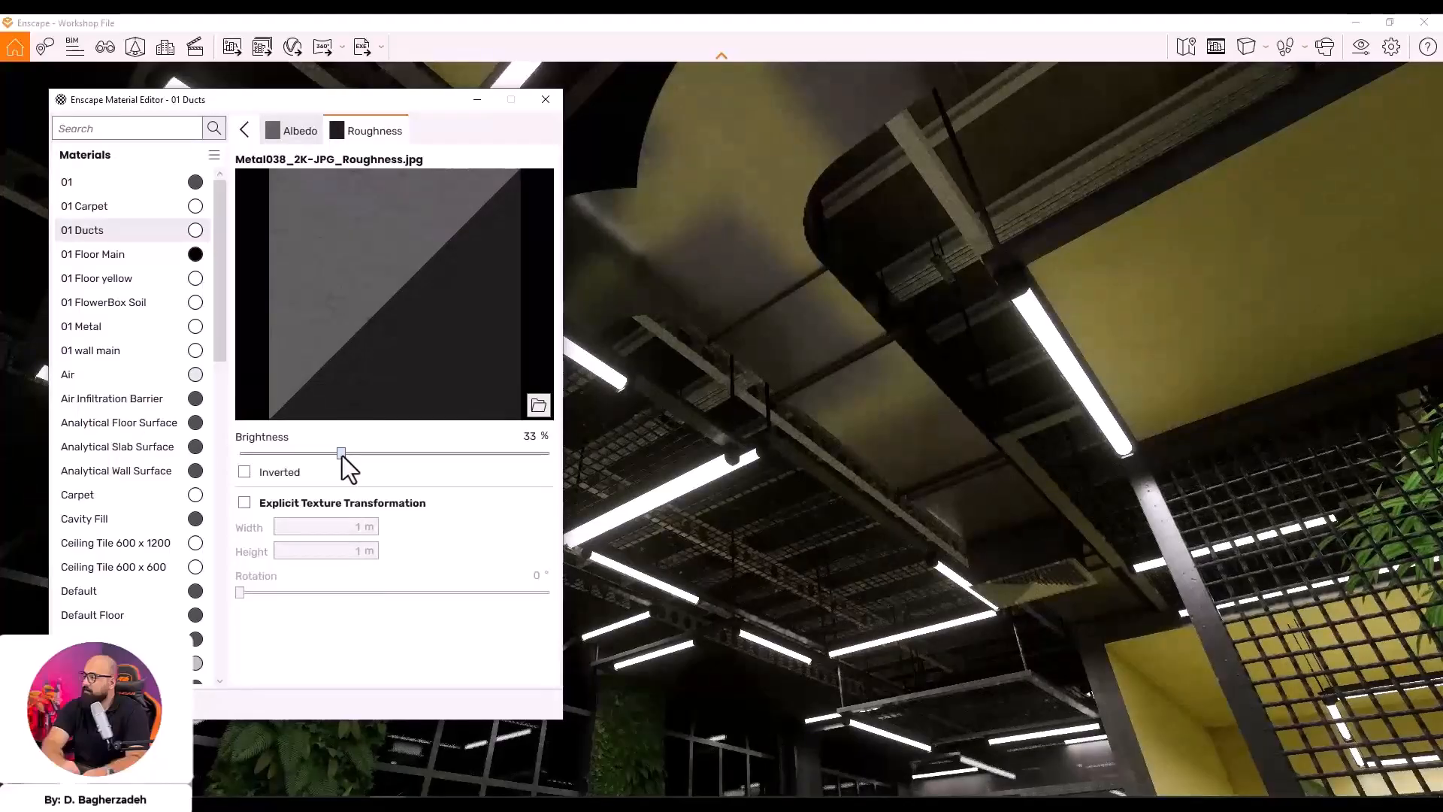
left_click(350, 454)
Minimize the Material Editor, look over the metal ducts in the render and return to Revit
left_click(464, 98)
right_click_drag(722, 406, 892, 211)
left_click(1353, 21)
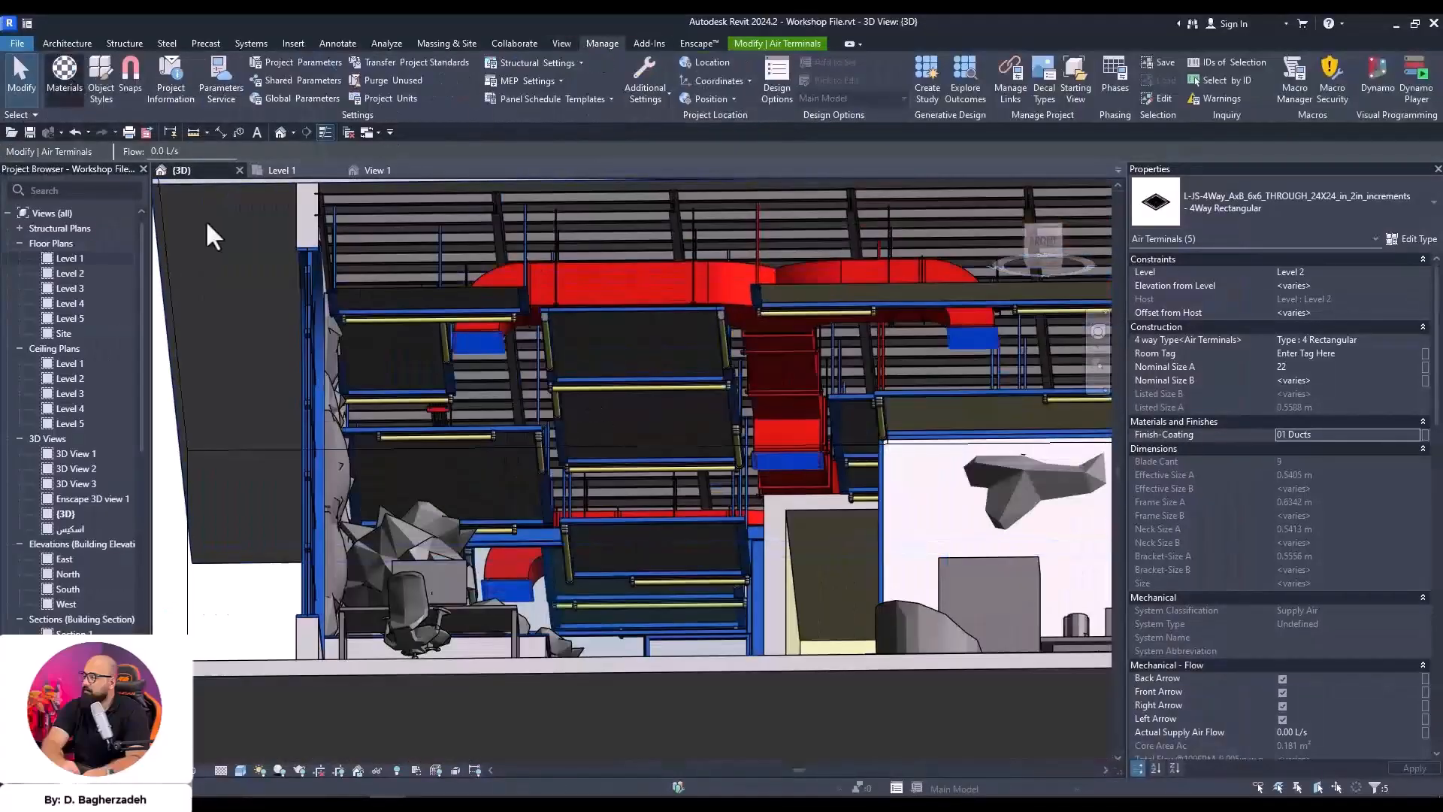
Duplicate the 01 Ducts material together with its assets in the Material Browser, naming the copy 01 ICPE
left_click(64, 71)
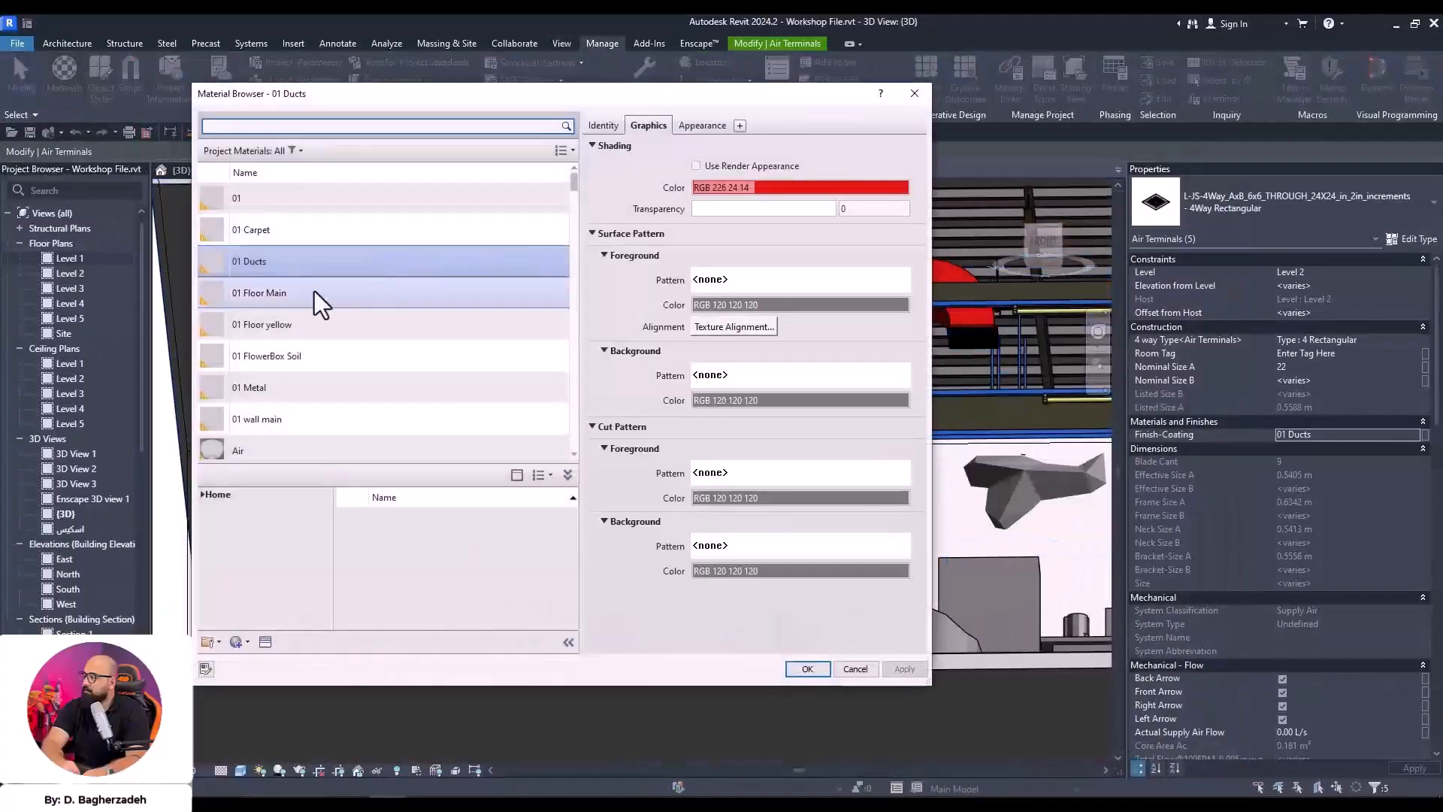
right_click(282, 258)
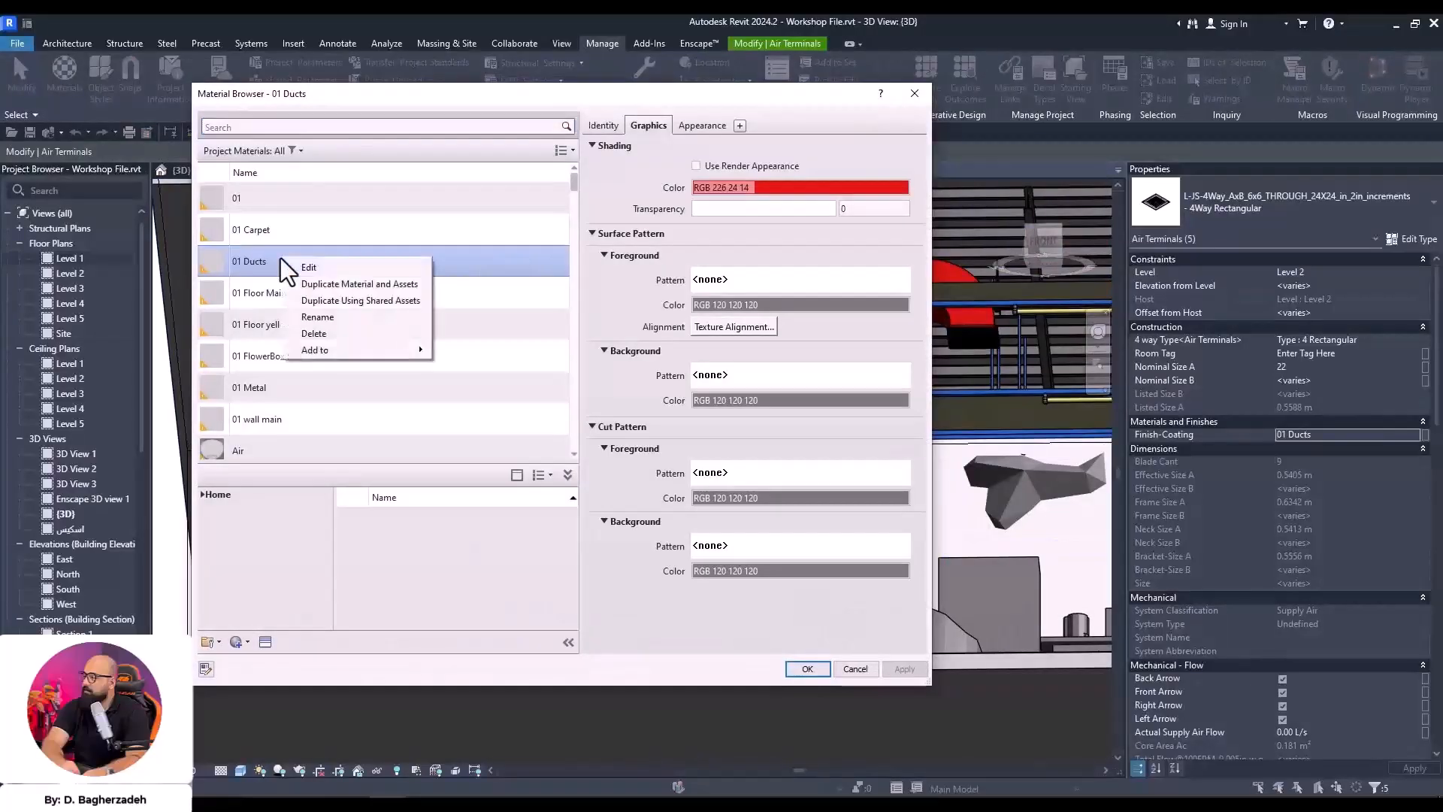
left_click(386, 283)
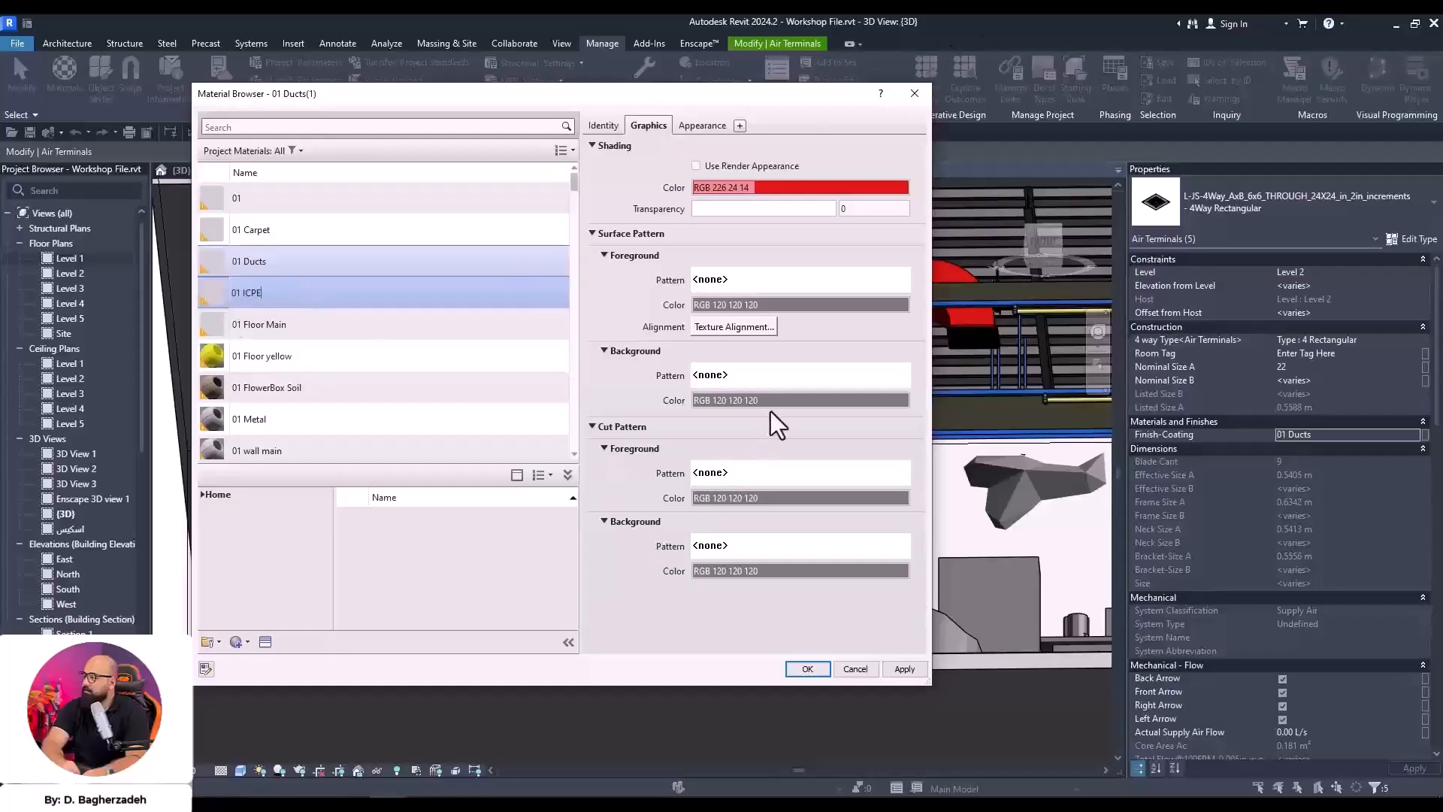
key("Return")
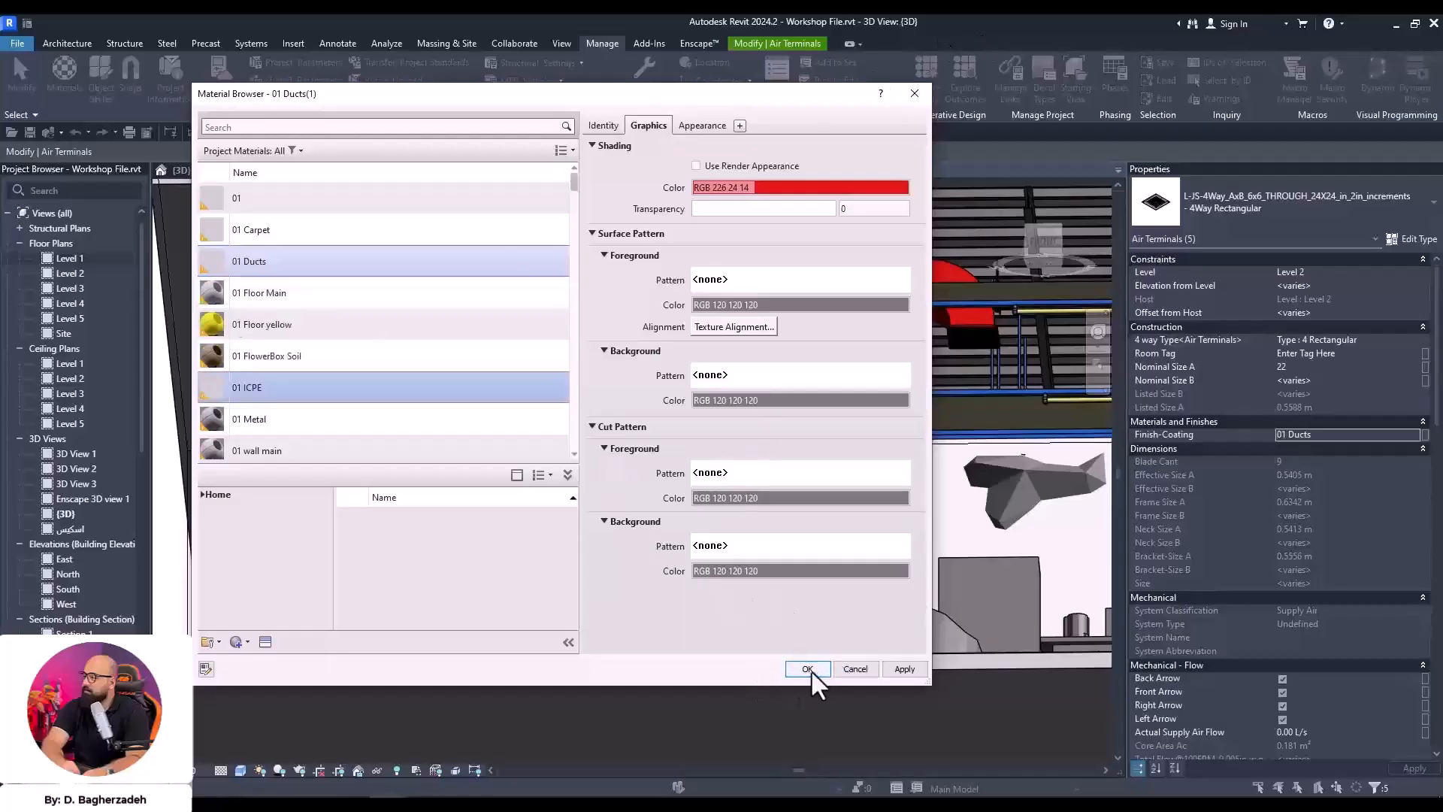
left_click(807, 669)
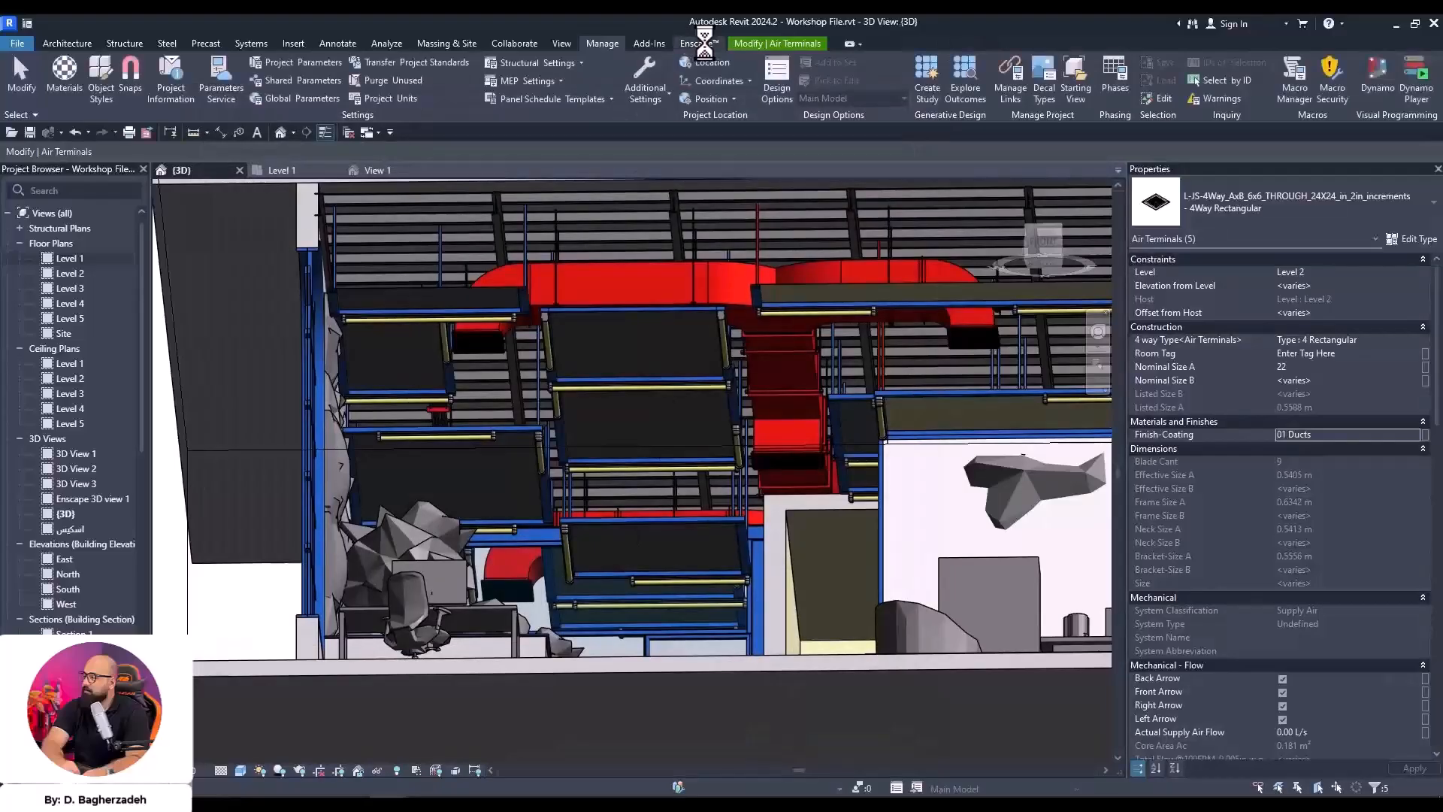
Clear the air terminal selection and pause Enscape's live updates
key("Escape")
left_click(699, 43)
left_click(35, 83)
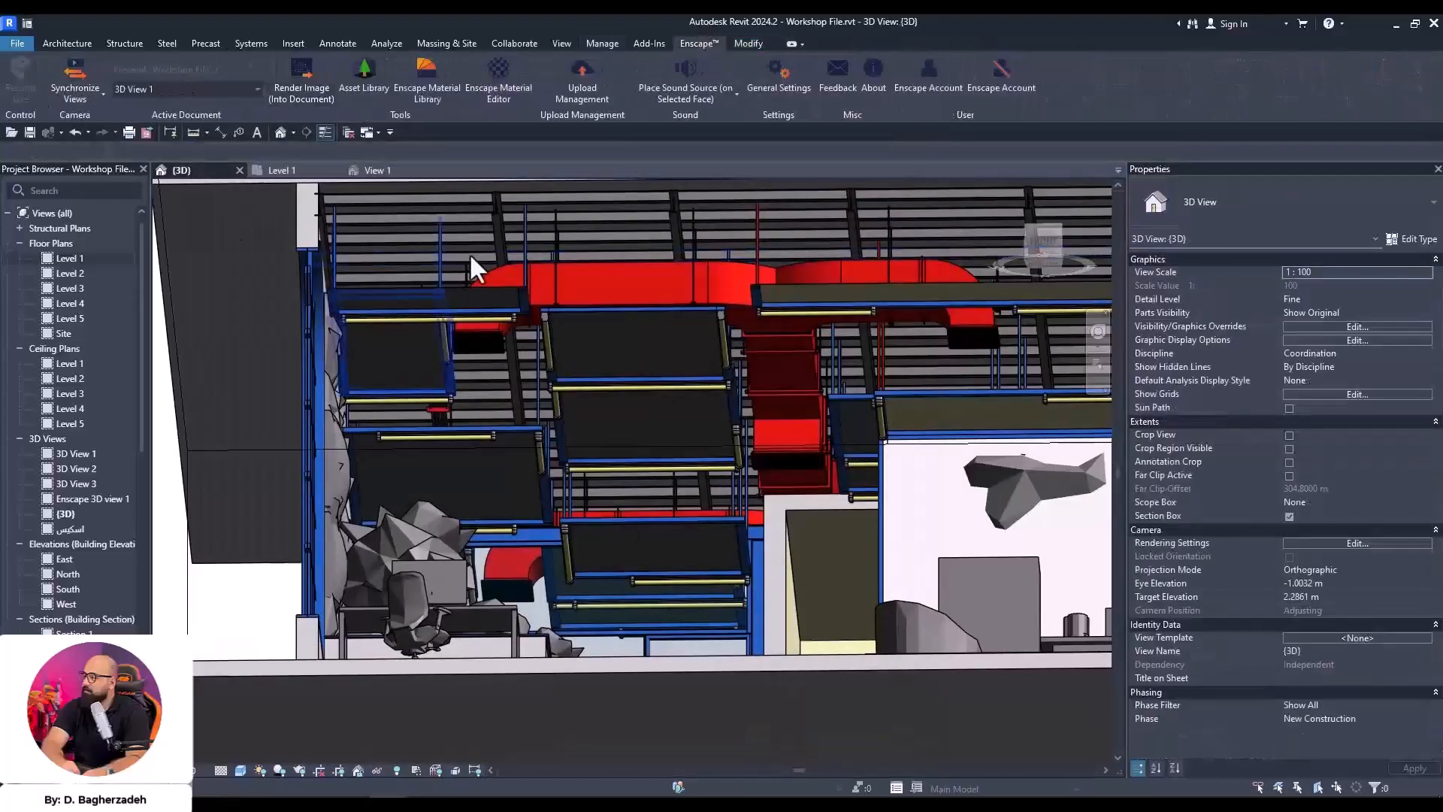
Select every ICPE IPE 14 roof beam in the 3D view and assign the 01 ICPE structural material, accepting the family warning
middle_click_drag(535, 281, 533, 336)
middle_click_drag(744, 402, 616, 417, "shift")
scroll(492, 344, "up", 1)
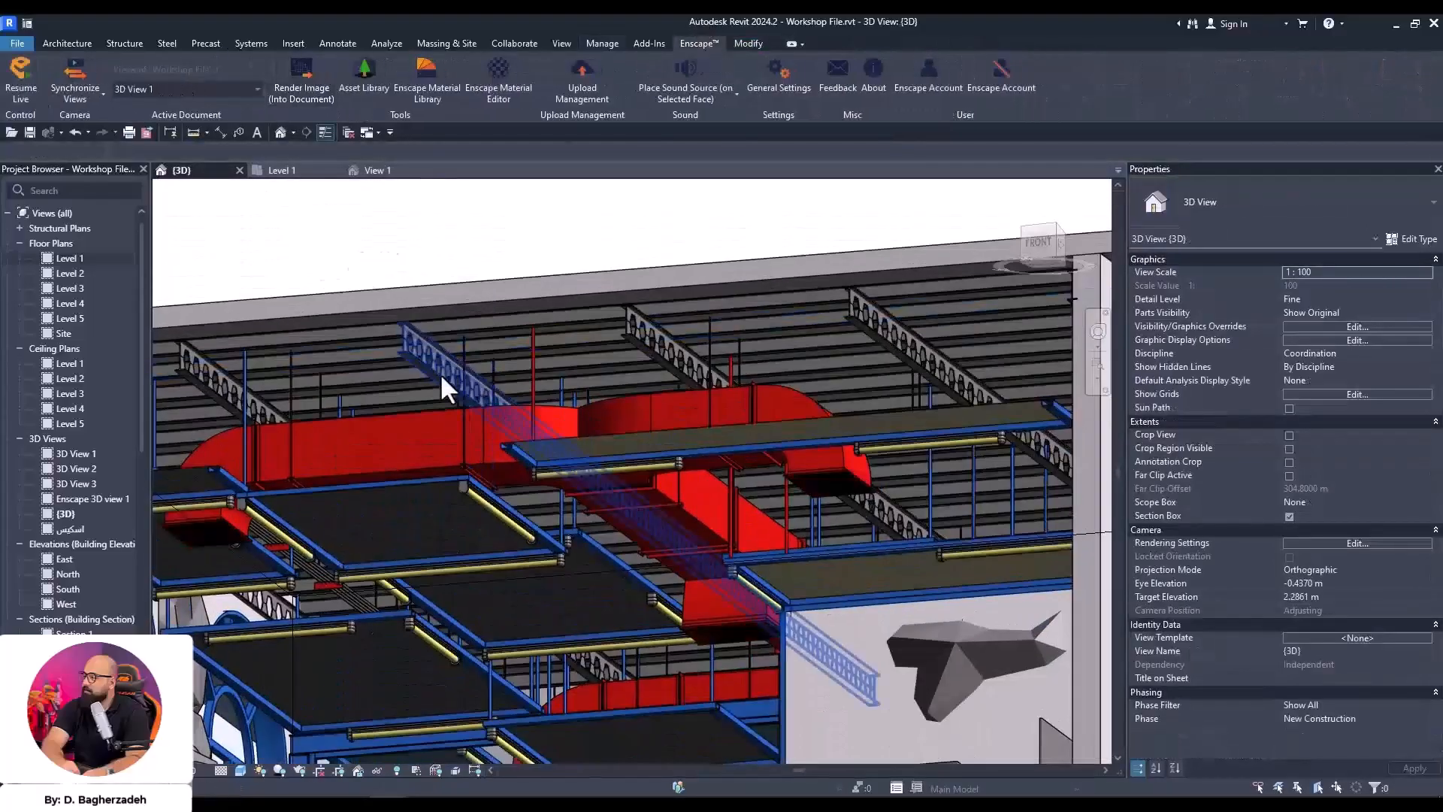
left_click(439, 372)
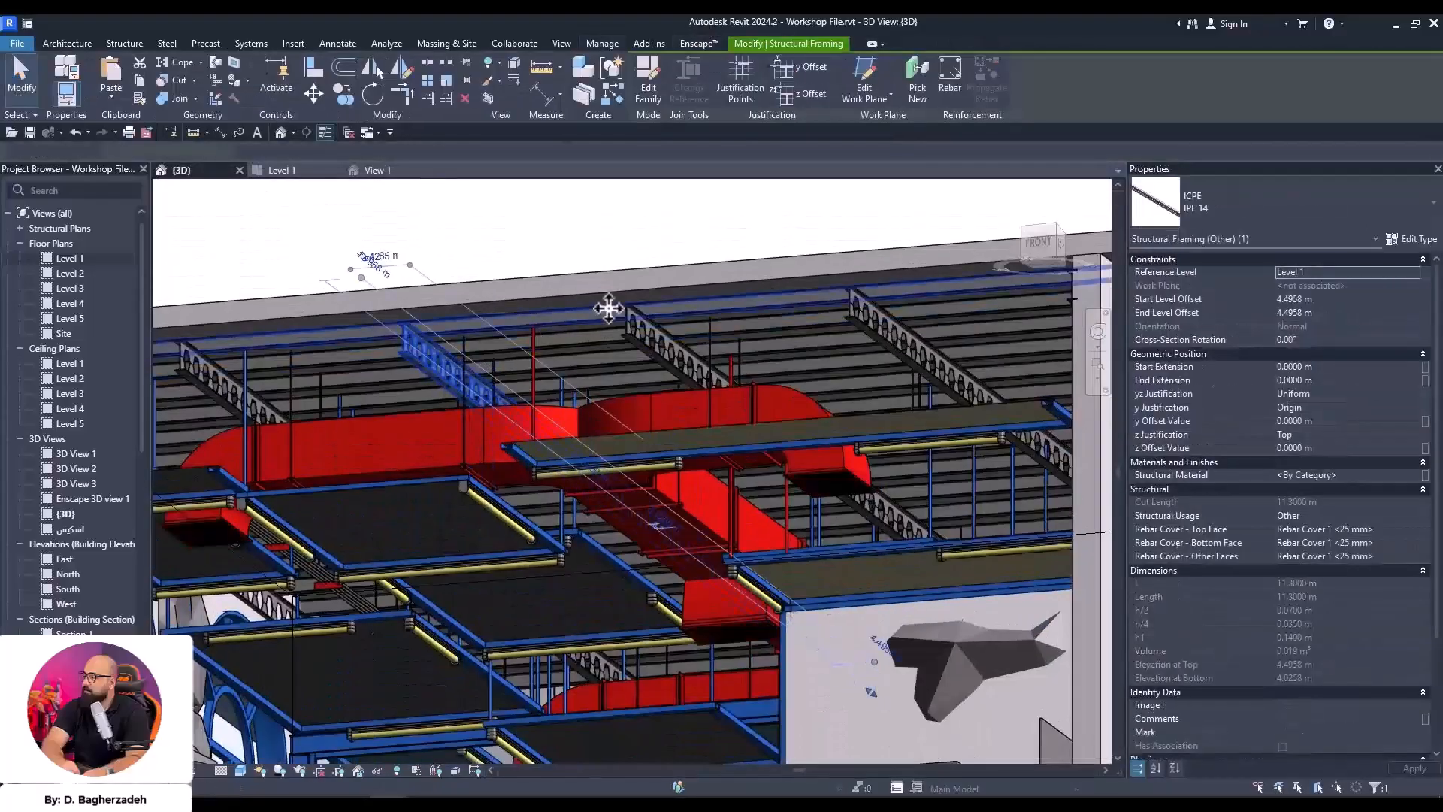
left_click(1424, 475)
key("Escape")
left_click(1410, 475)
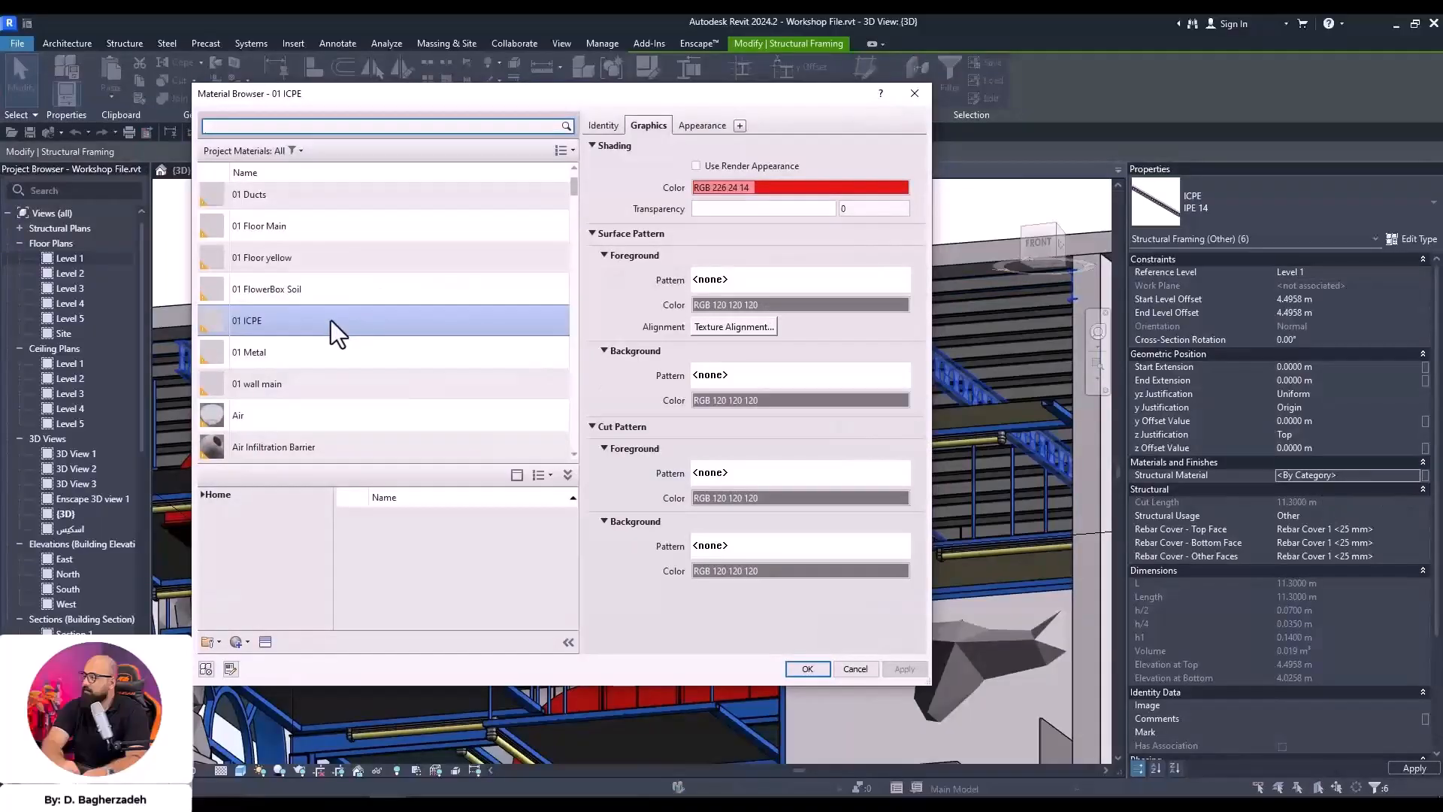
double_click(330, 320)
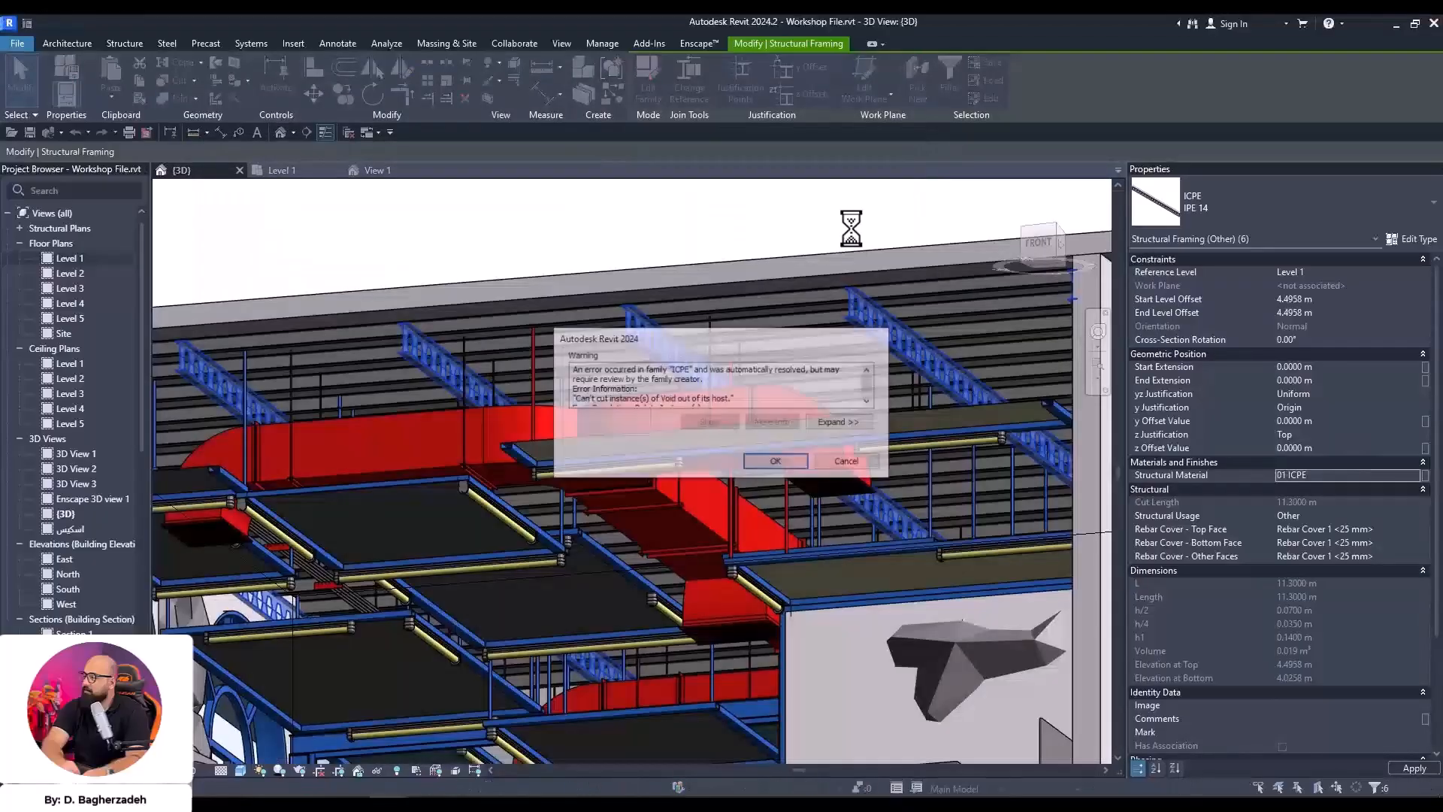
left_click(802, 460)
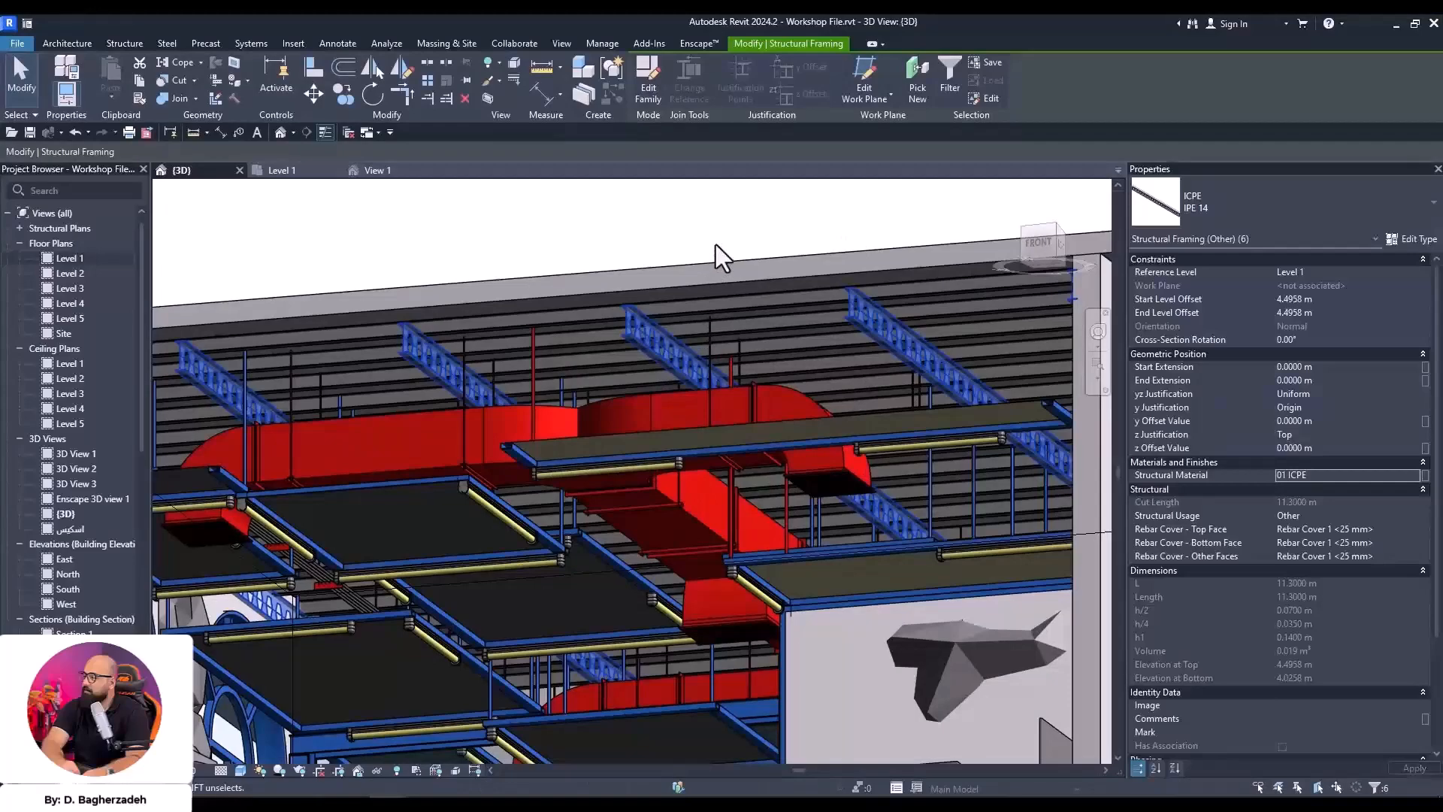
Select all IPE 10 roof joists, assign them the 01 ICPE structural material and clear the selection
left_click(733, 226)
left_click(906, 327)
key("s")
key("a")
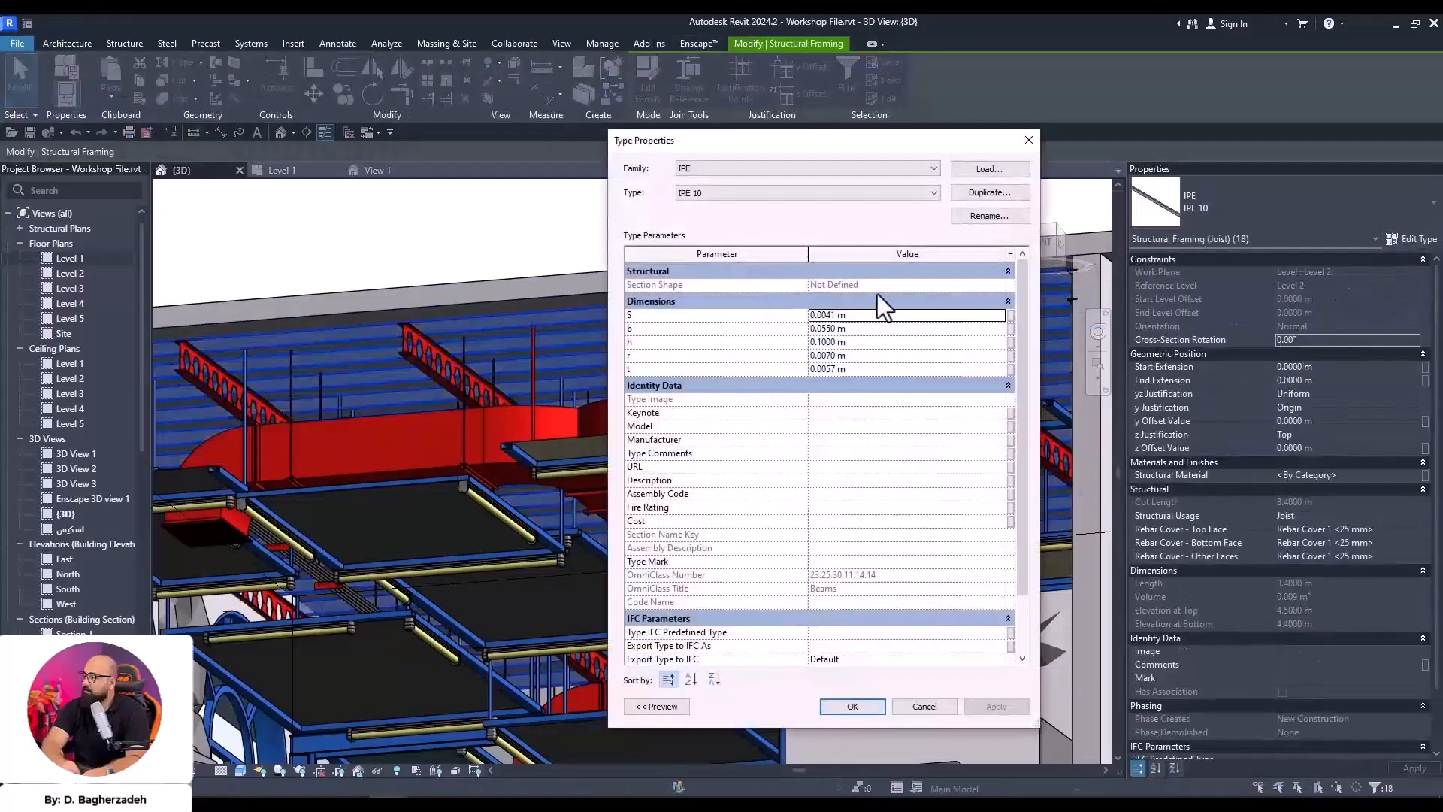
key("Escape")
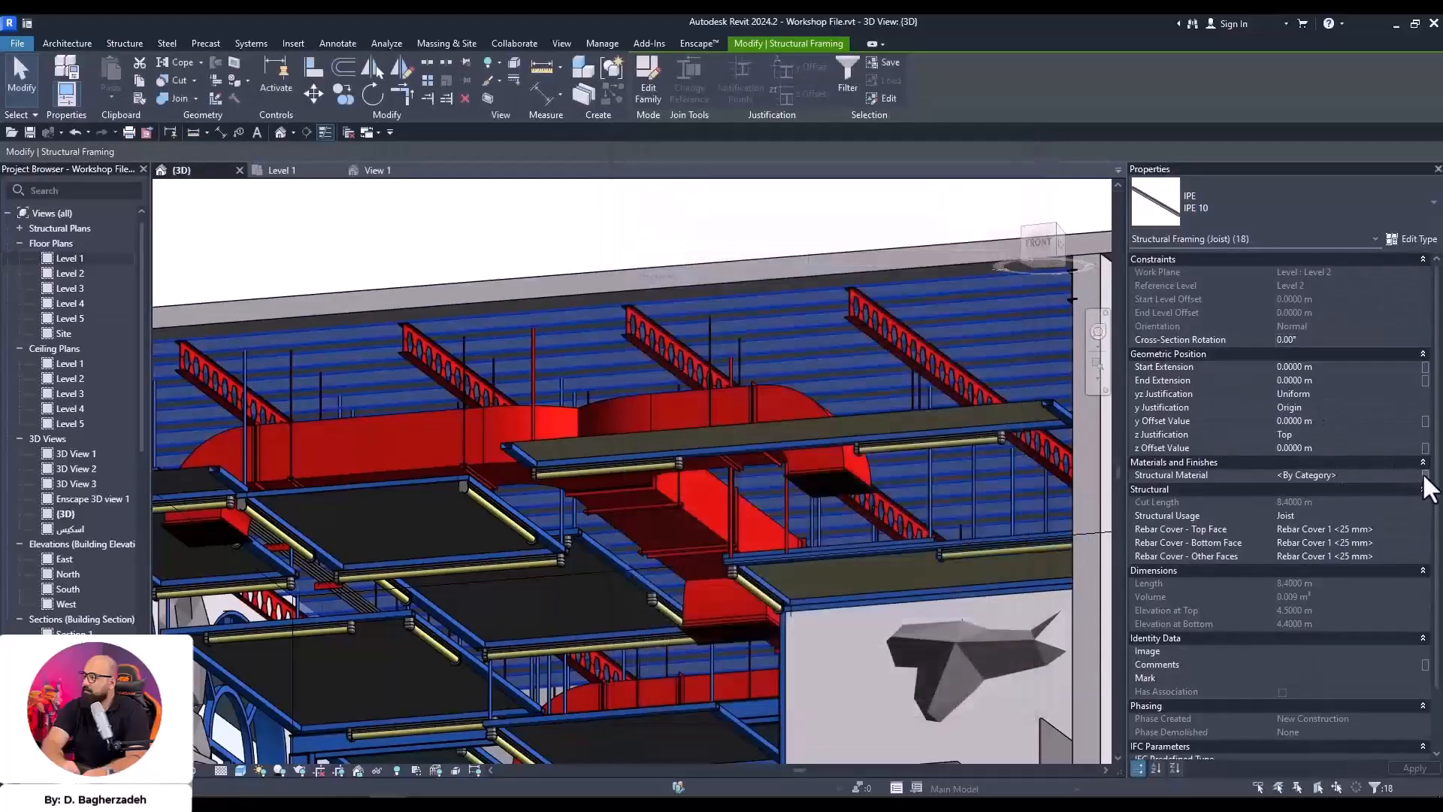
left_click(1424, 475)
key("Escape")
left_click(1409, 475)
left_click(1412, 474)
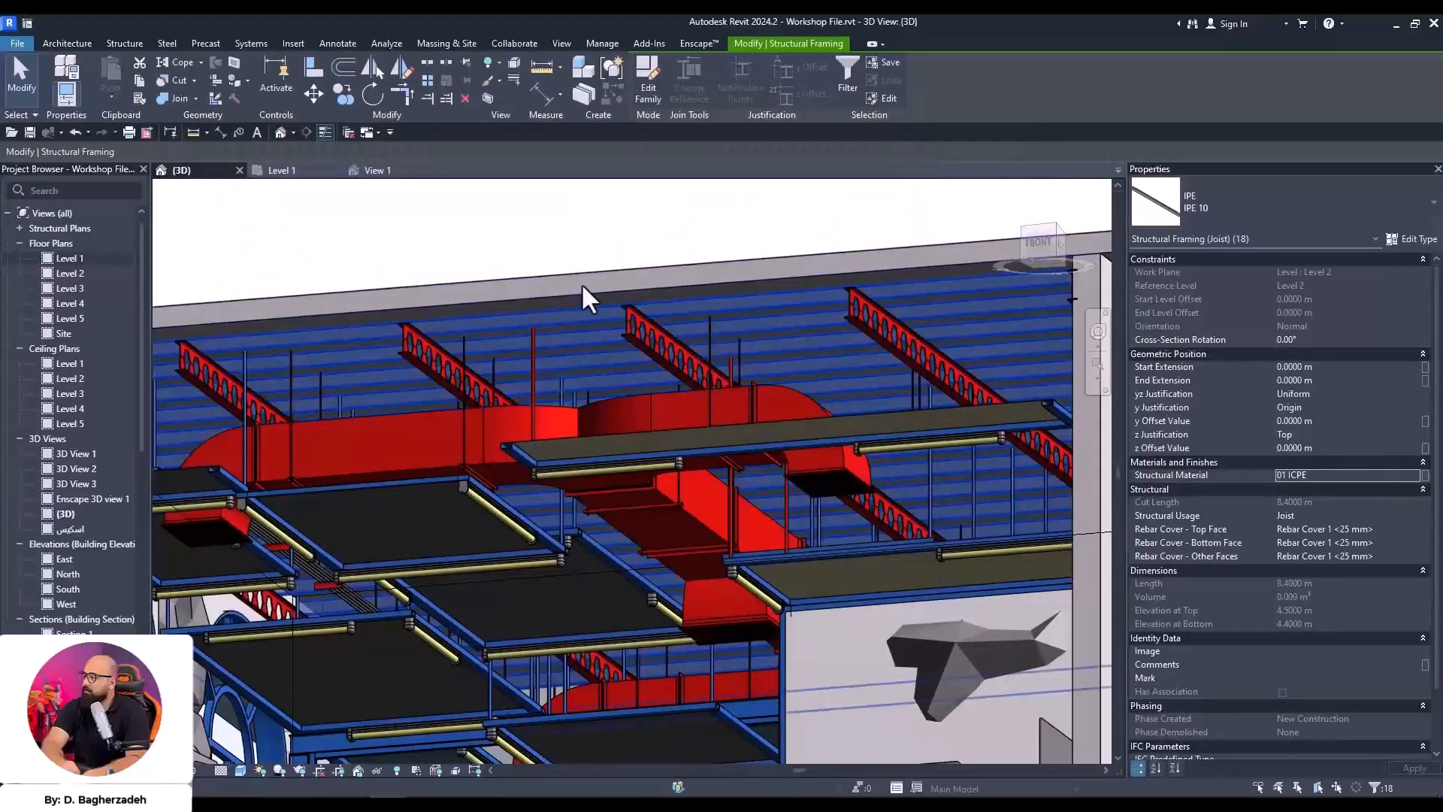
key("Escape")
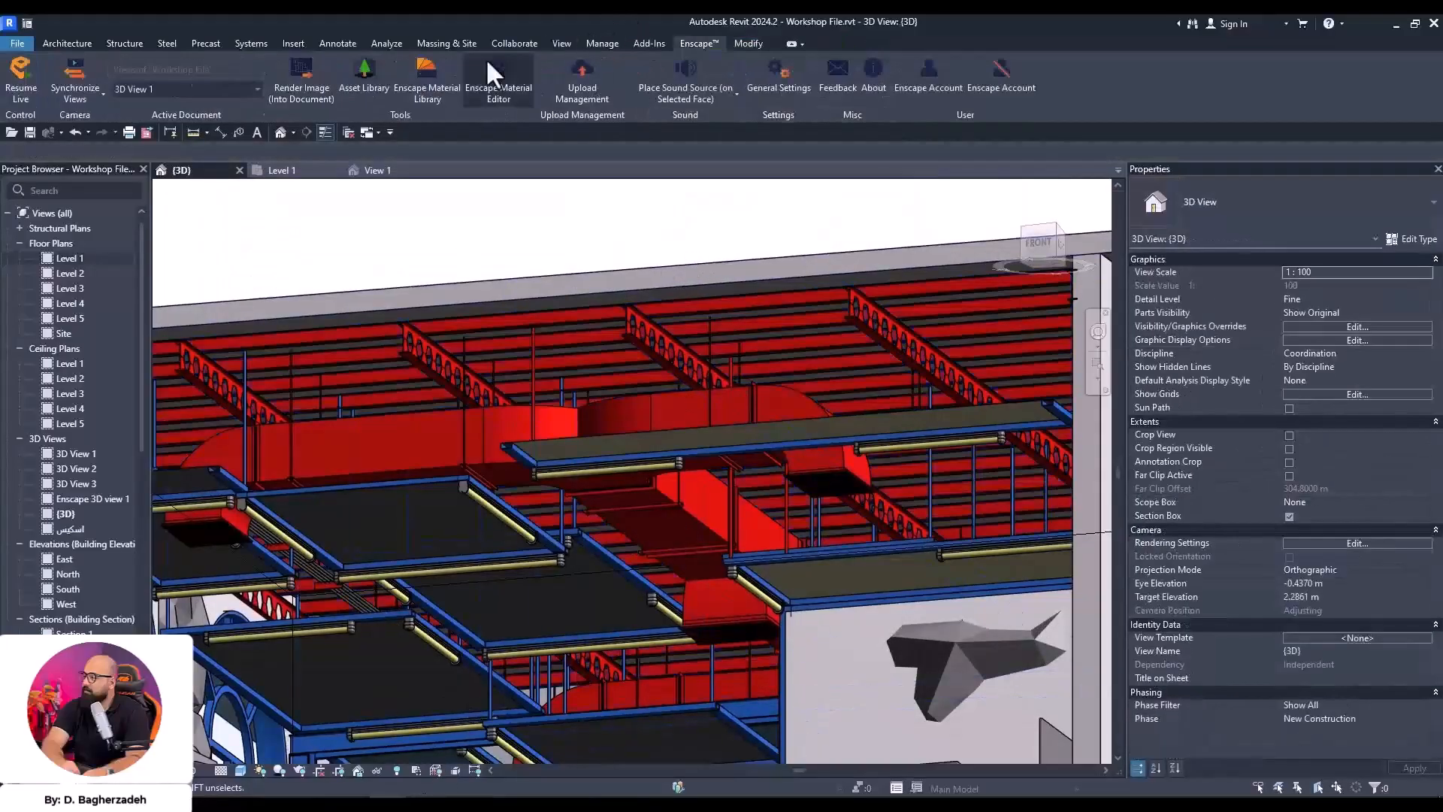
Switch to the Enscape render and set the 01 ICPE material's image fade to 9.1 % and metallic to 14.4 %
left_click(511, 740)
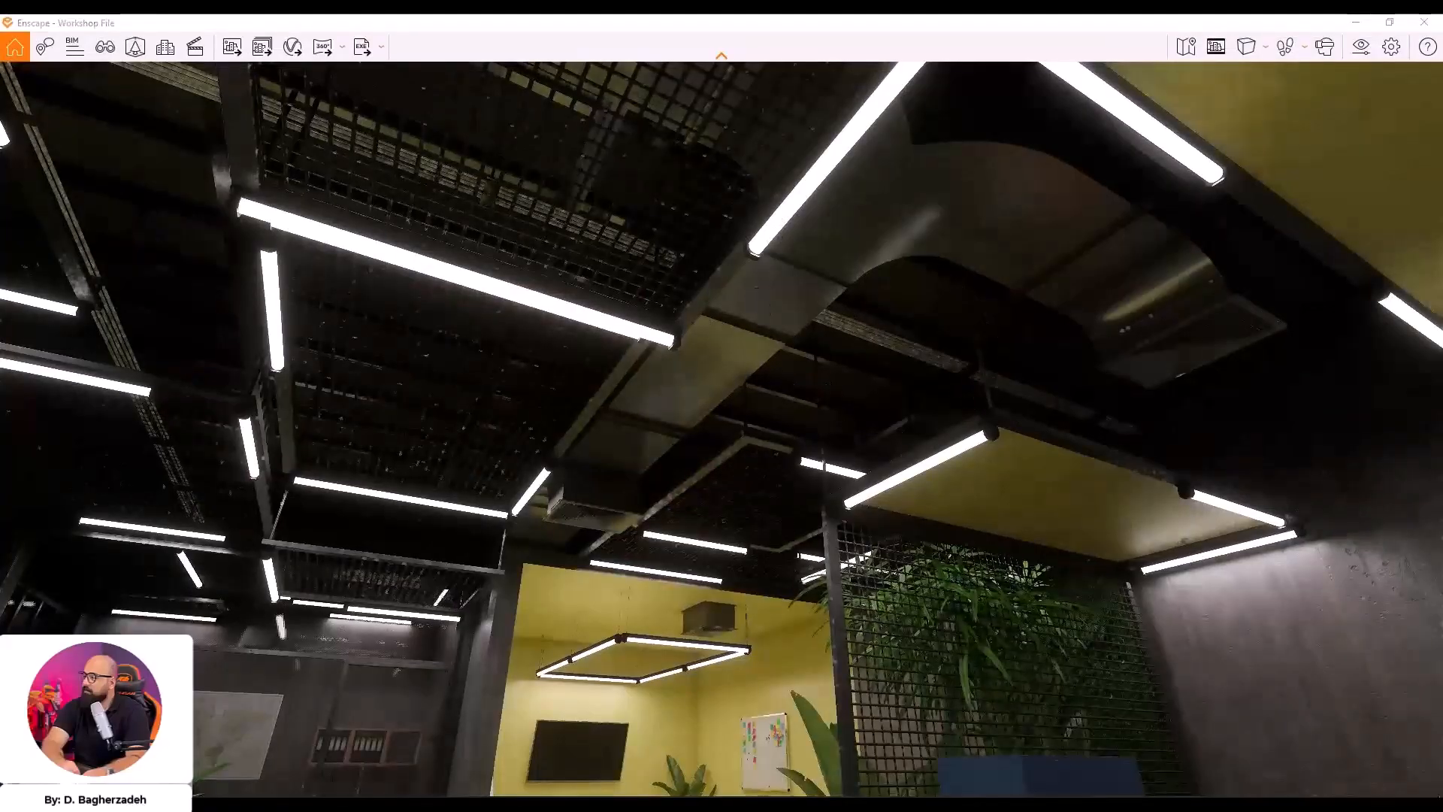
key("a")
left_click_drag(701, 488, 782, 281)
key("s")
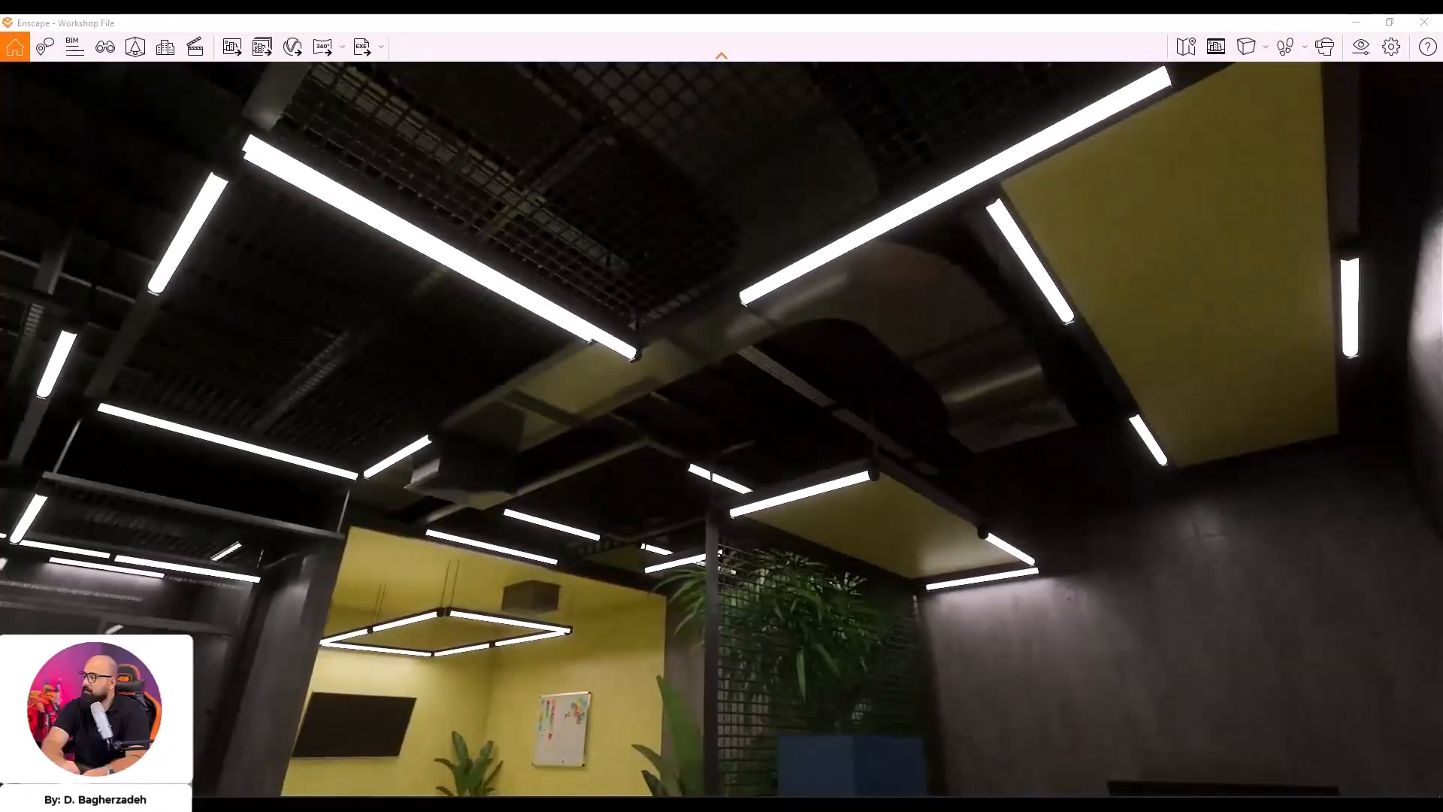
left_click(456, 760)
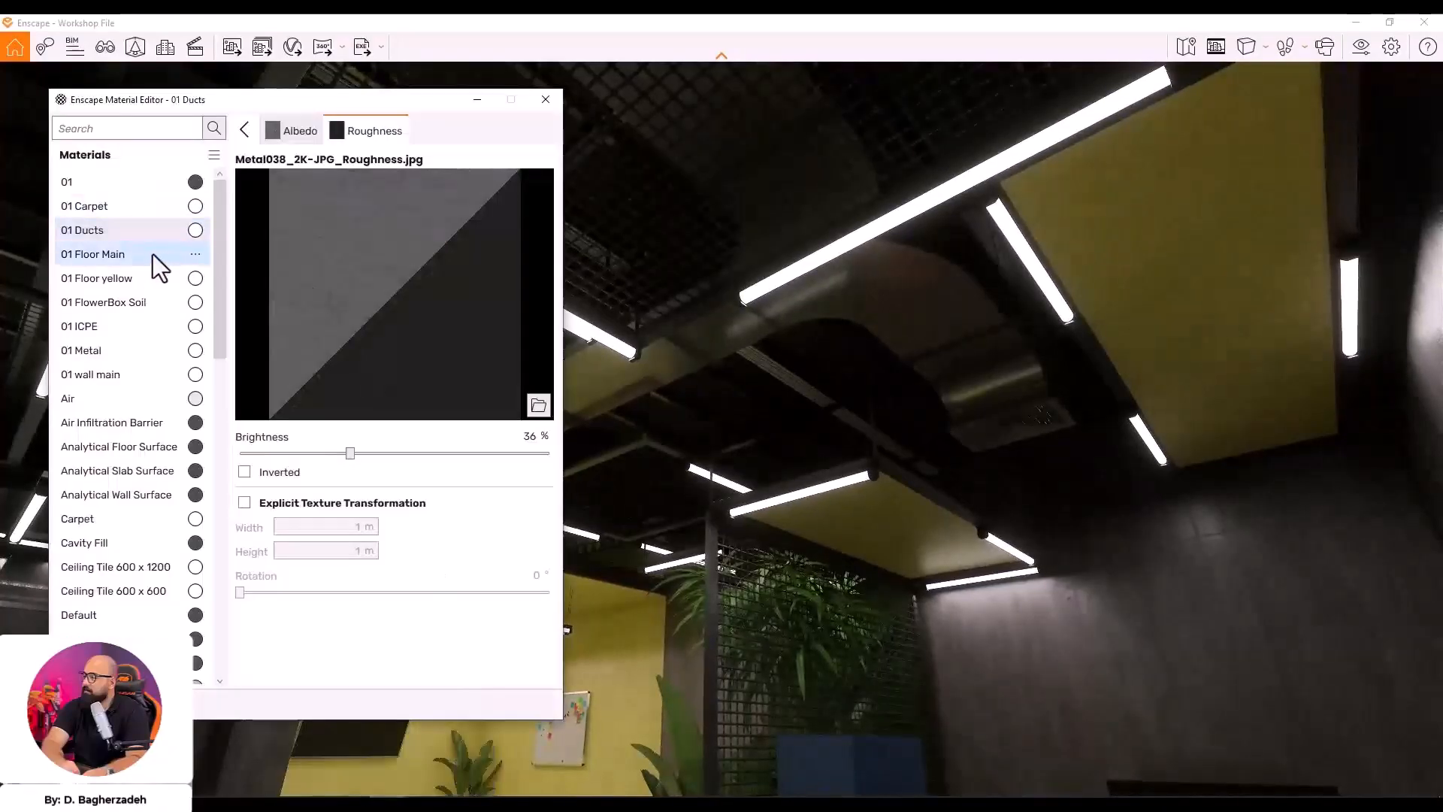
left_click(133, 322)
left_click_drag(479, 299, 268, 313)
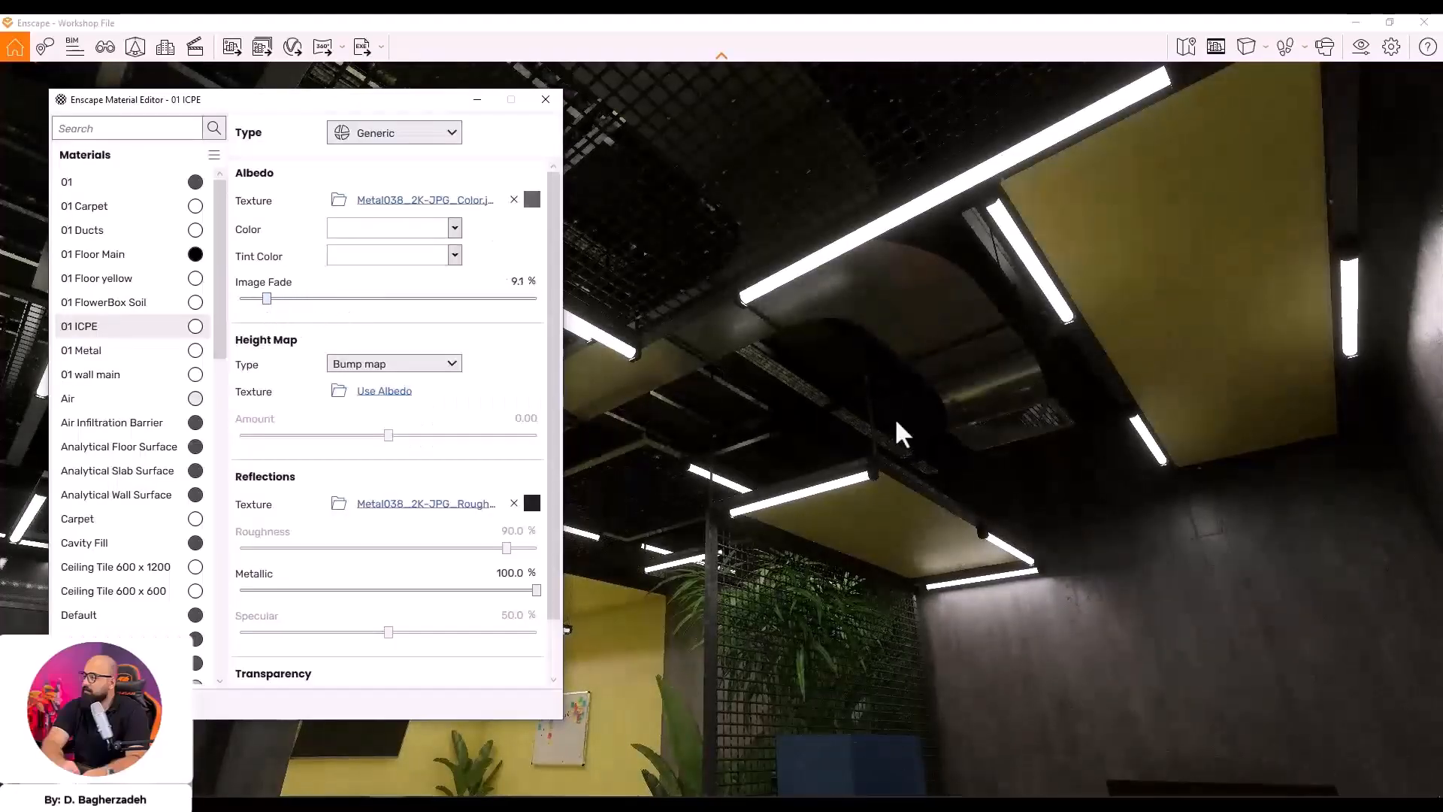
left_click_drag(977, 406, 842, 481)
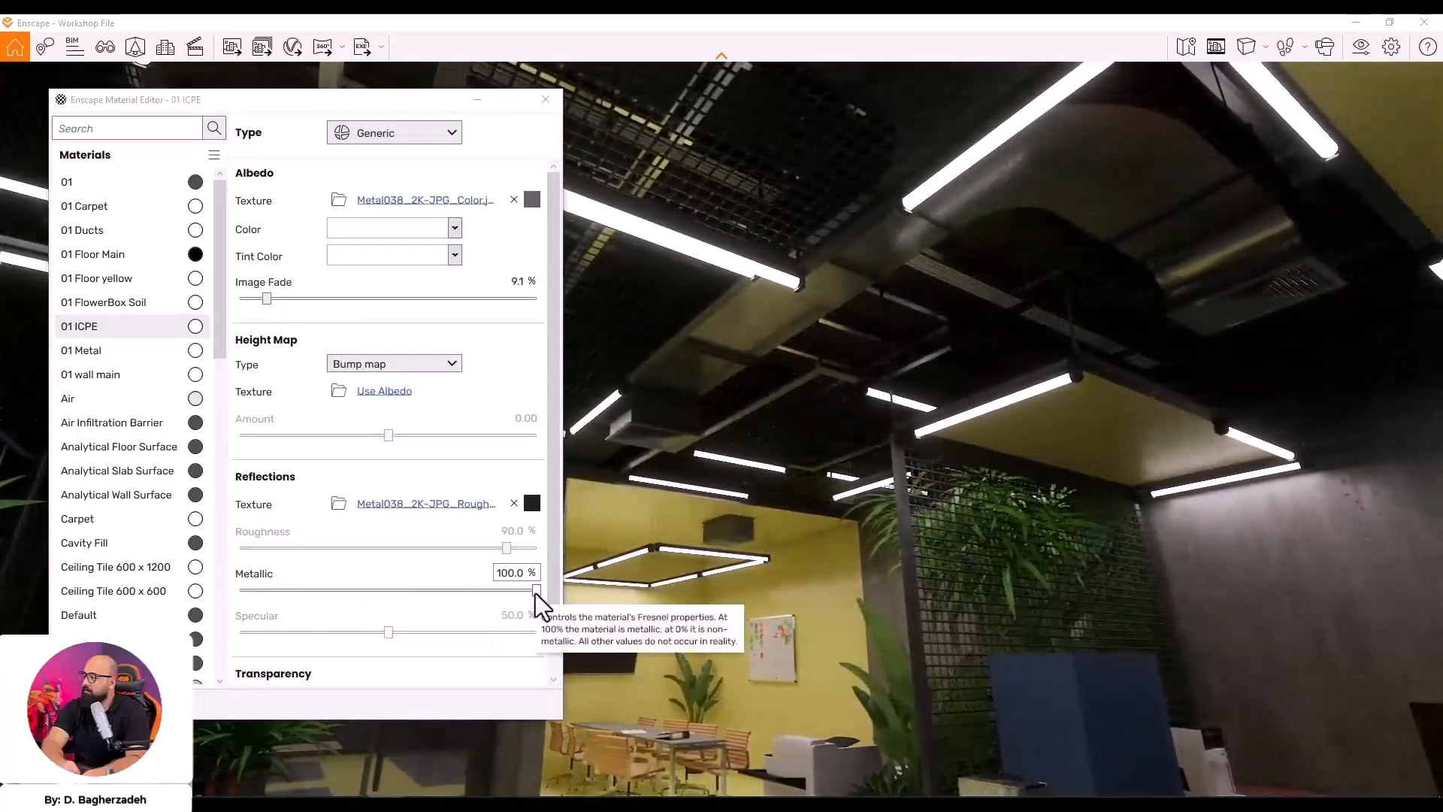
left_click_drag(452, 593, 283, 594)
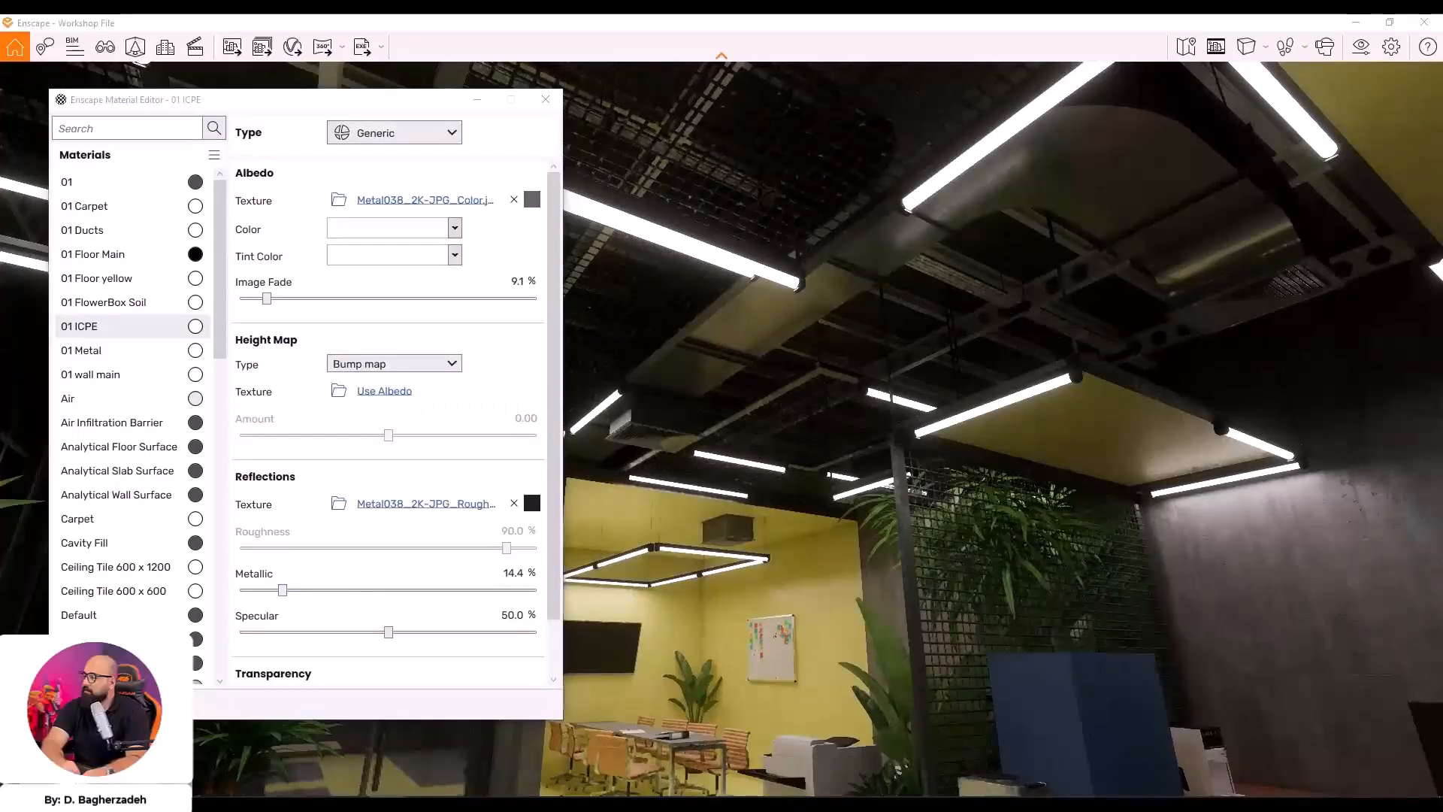
Set 01 ICPE's image fade to 73.2 %, specular to 100 % and roughness texture brightness to 19 %, then minimize the Material Editor
key("e")
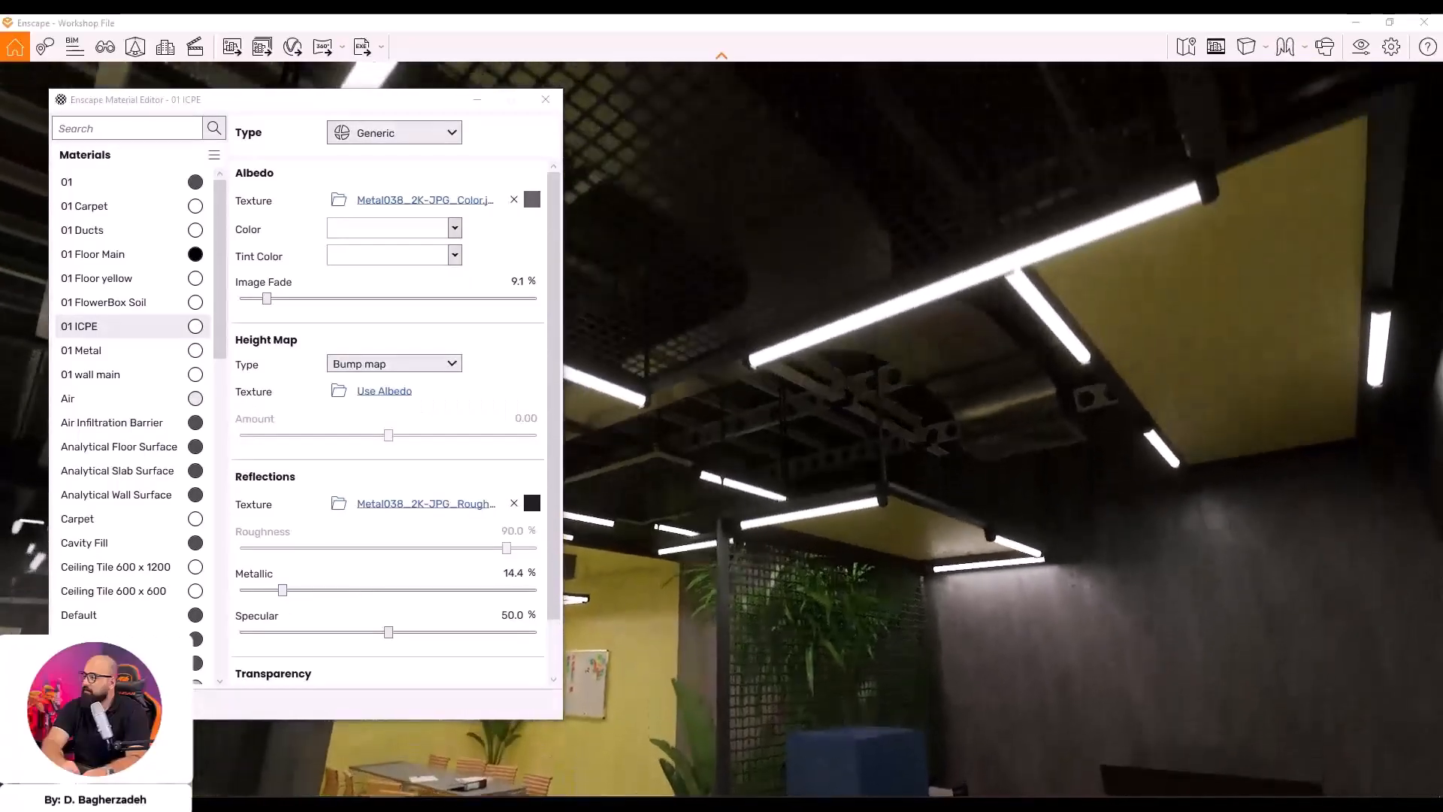
key("e")
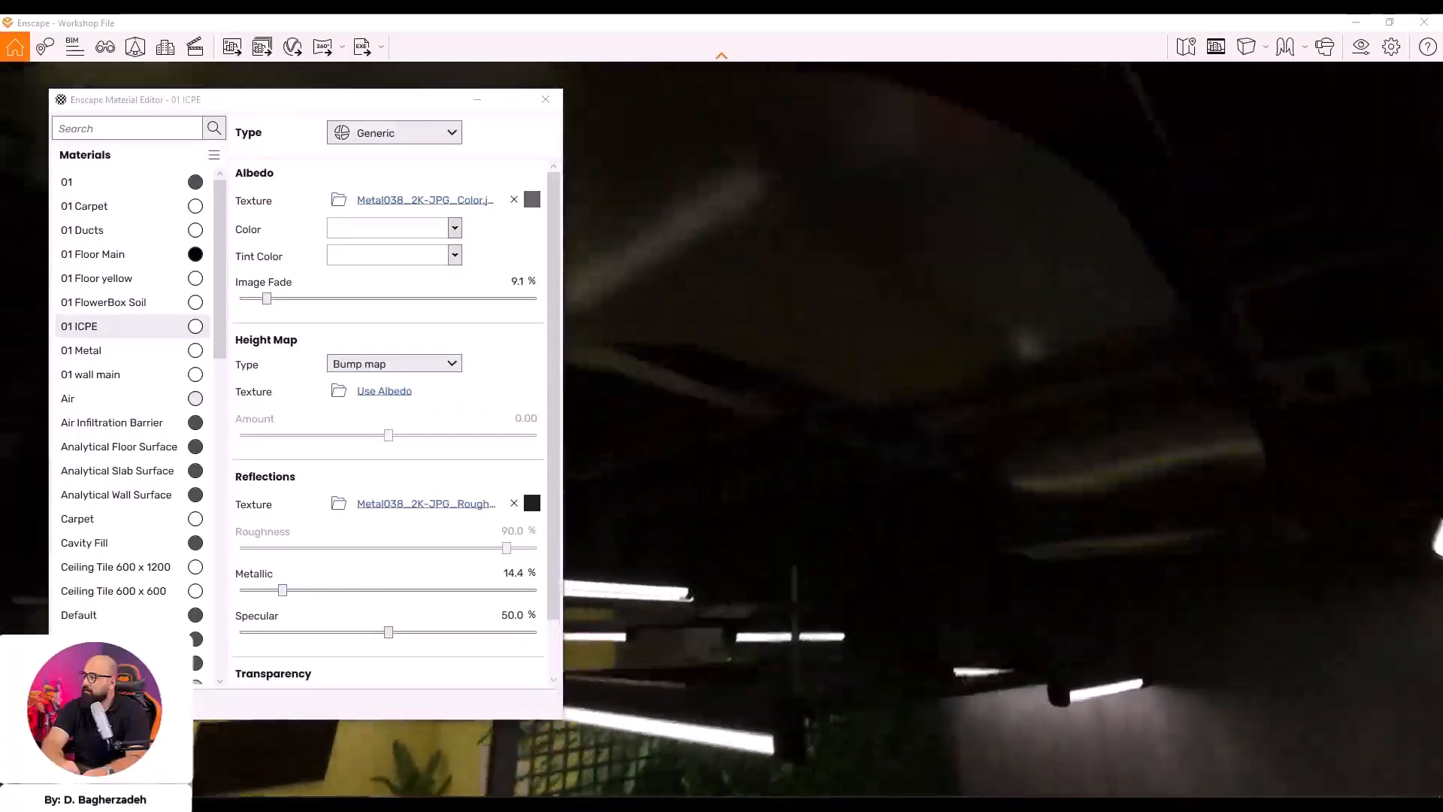
key("e")
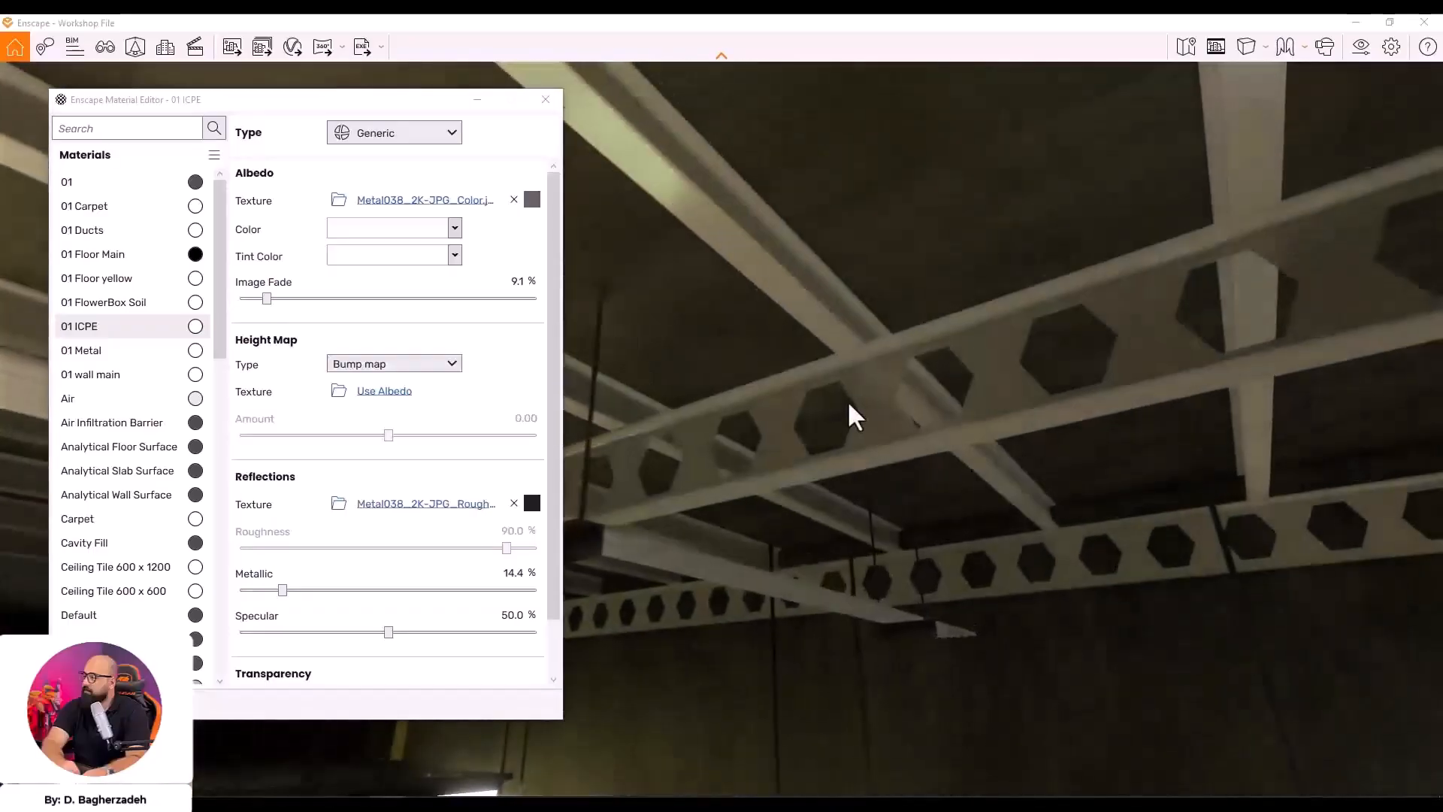
left_click_drag(268, 299, 457, 301)
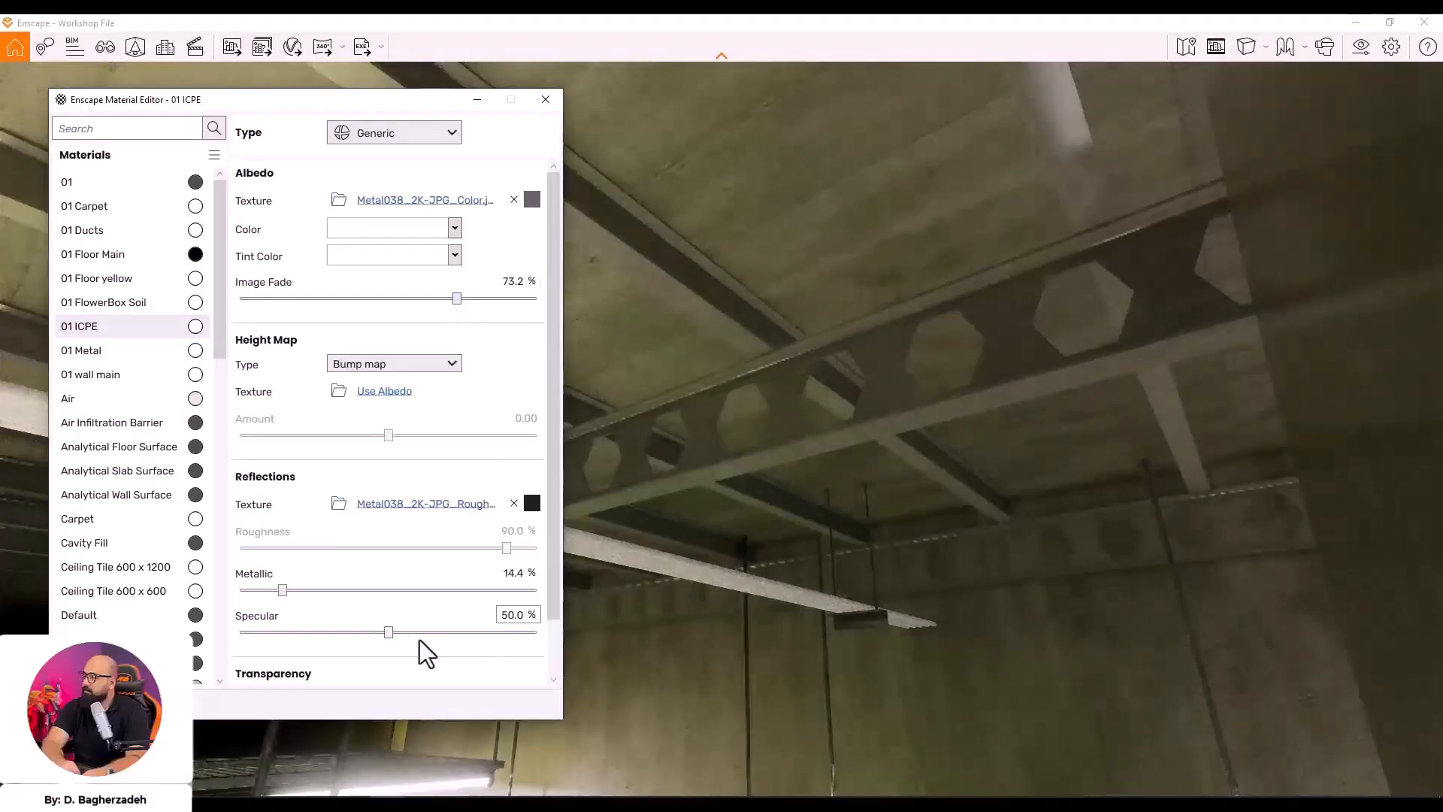
left_click_drag(388, 632, 537, 634)
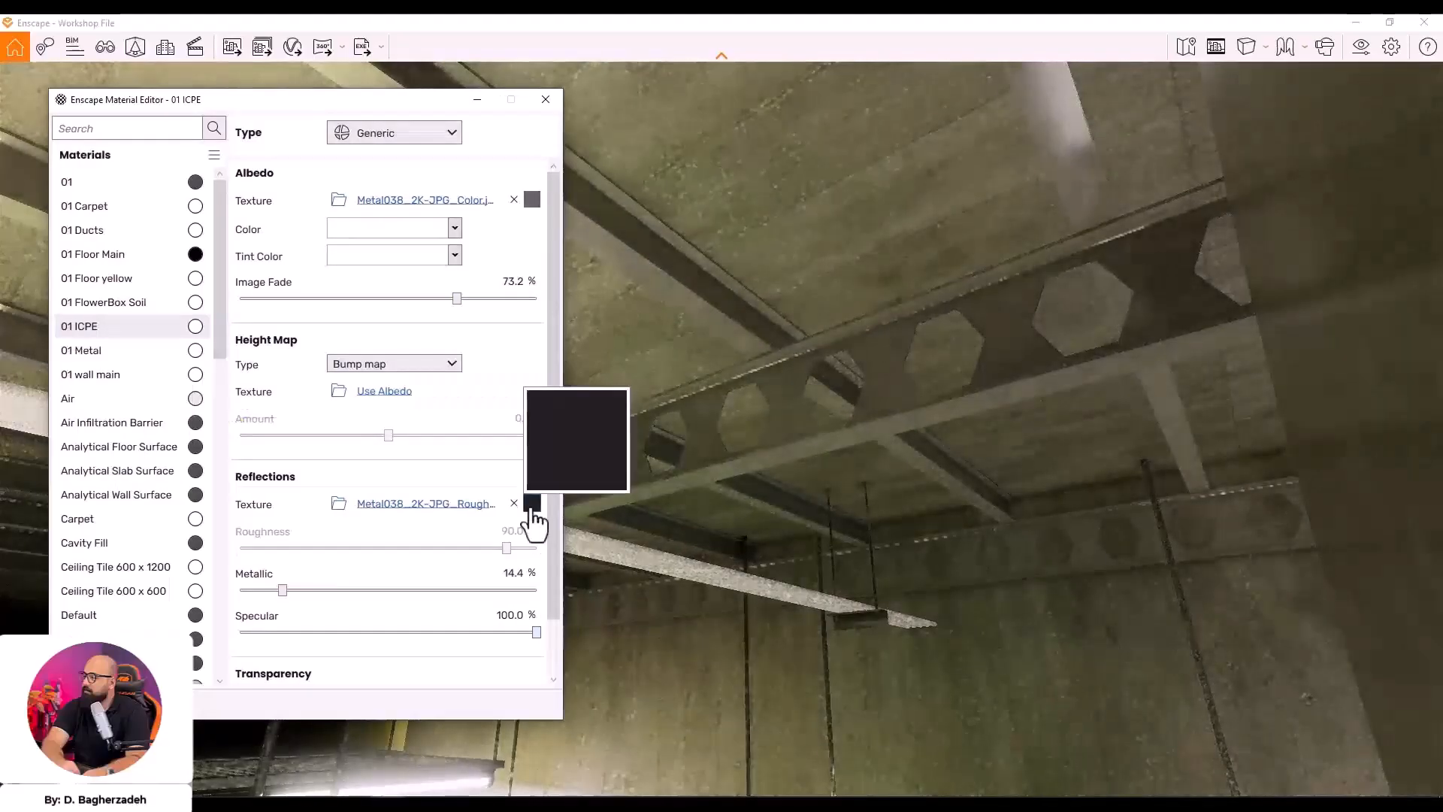
left_click(532, 503)
left_click_drag(351, 454, 299, 453)
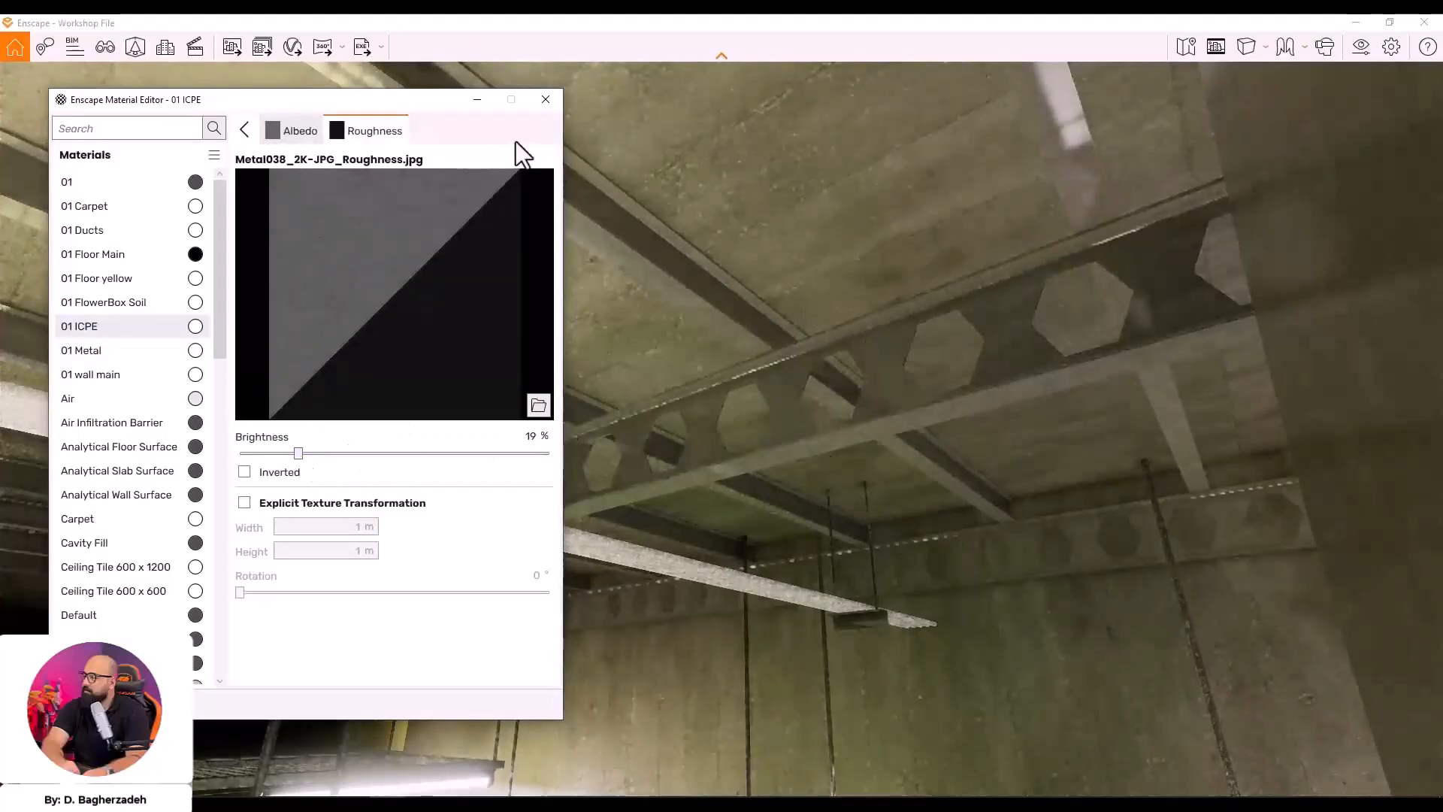
left_click(476, 100)
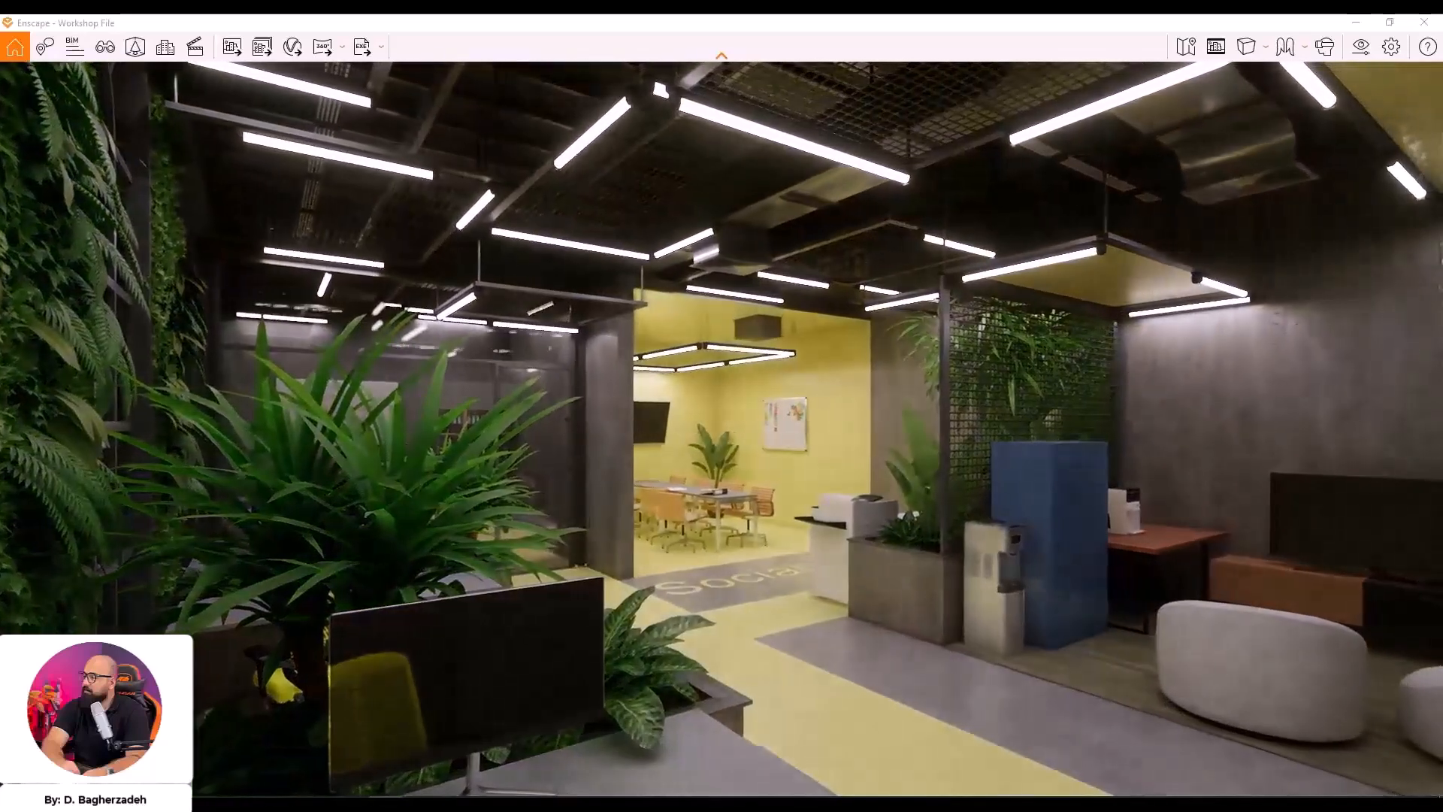
Minimize the Visual Settings and lower the 01 ICPE image fade to 24.1 % in the Material Editor
left_click(1359, 50)
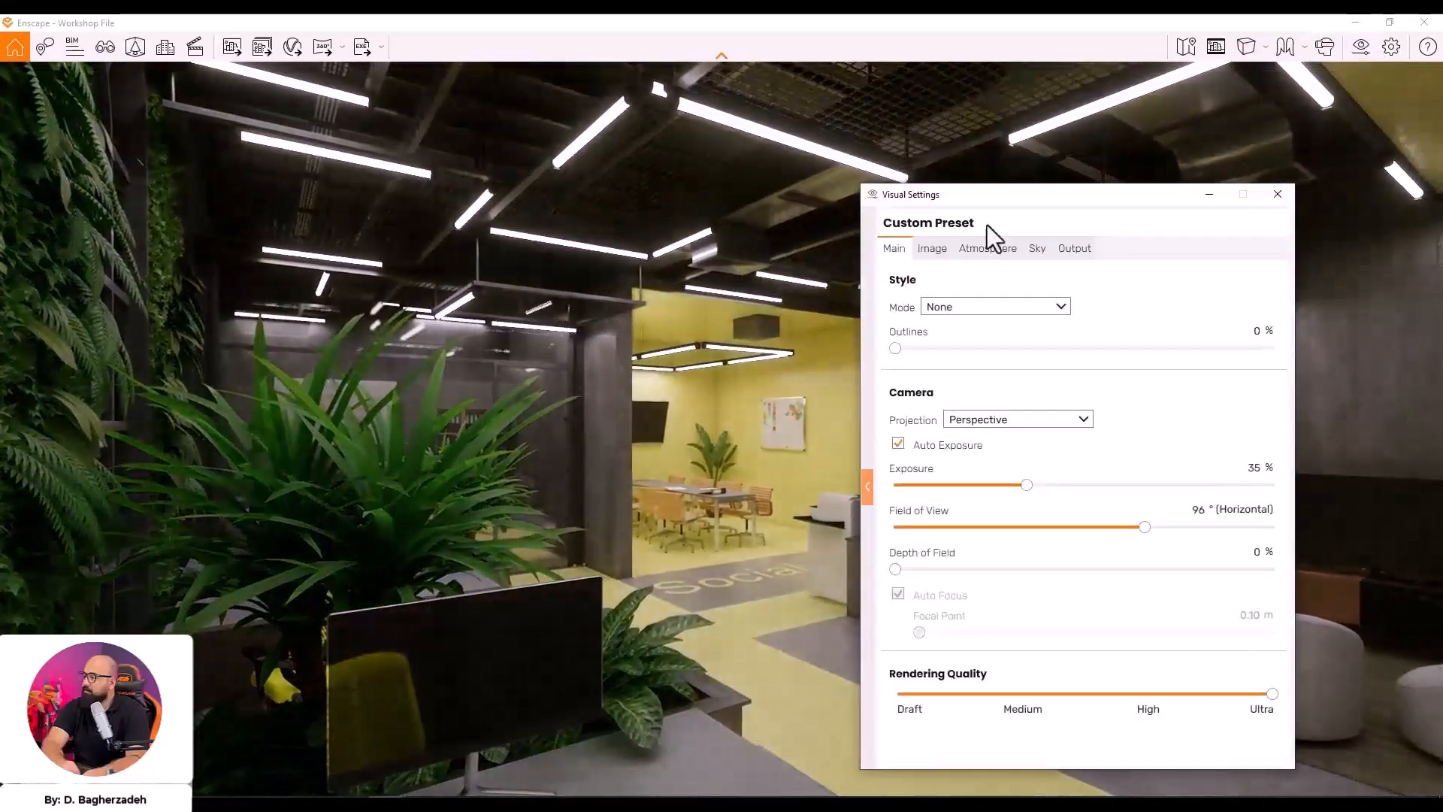
left_click(1208, 194)
left_click(364, 752)
left_click(245, 133)
left_click_drag(458, 300, 311, 298)
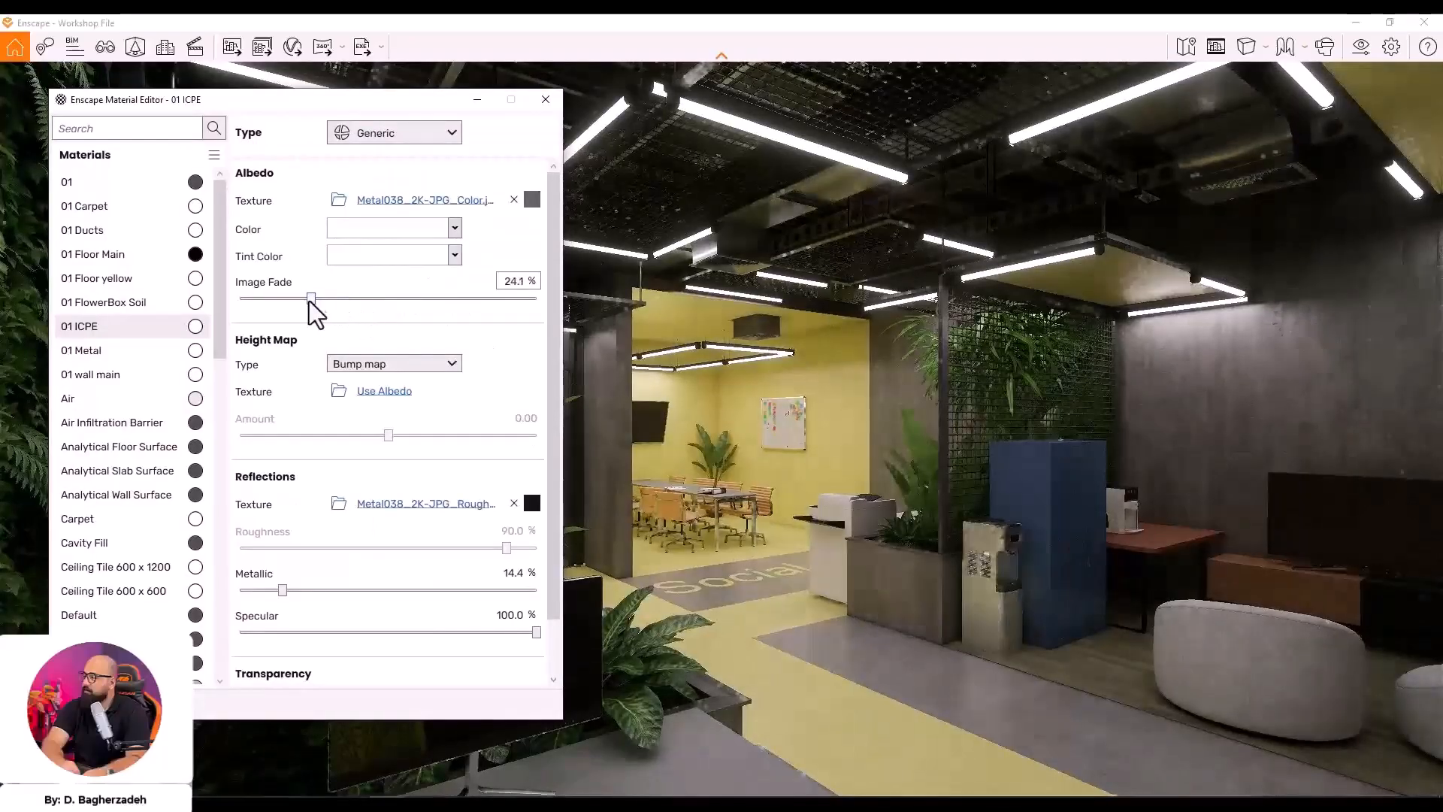
left_click(485, 105)
Examine the office render from above and below, checking the floor reflections and the suspended ceiling mesh
left_click_drag(853, 503, 760, 288)
key("space")
key("space")
key("w")
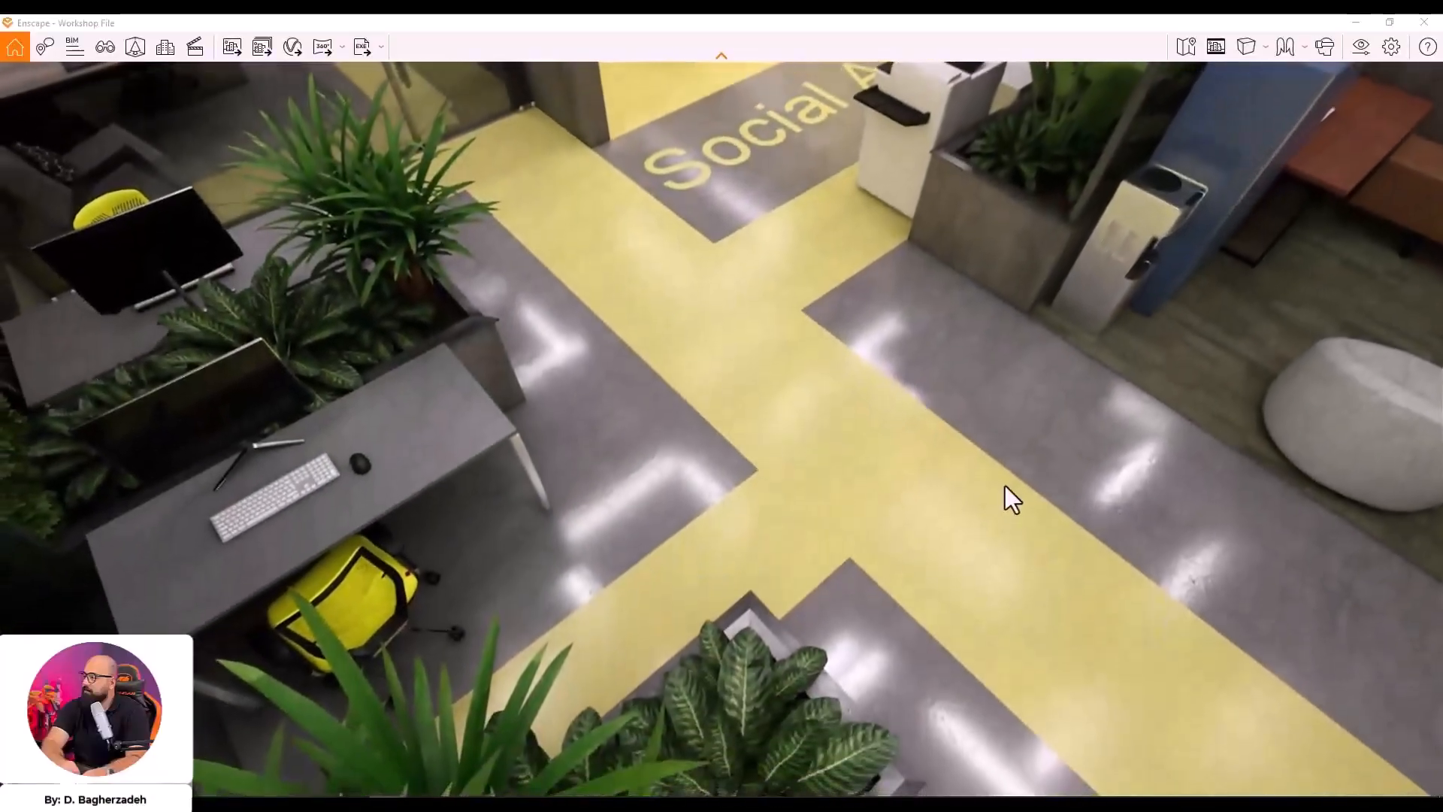
left_click_drag(1004, 486, 928, 203)
scroll(864, 224, "down", 1)
left_click_drag(1025, 331, 810, 394)
key("space")
key("s")
left_click_drag(902, 470, 1270, 323)
left_click_drag(676, 541, 596, 336)
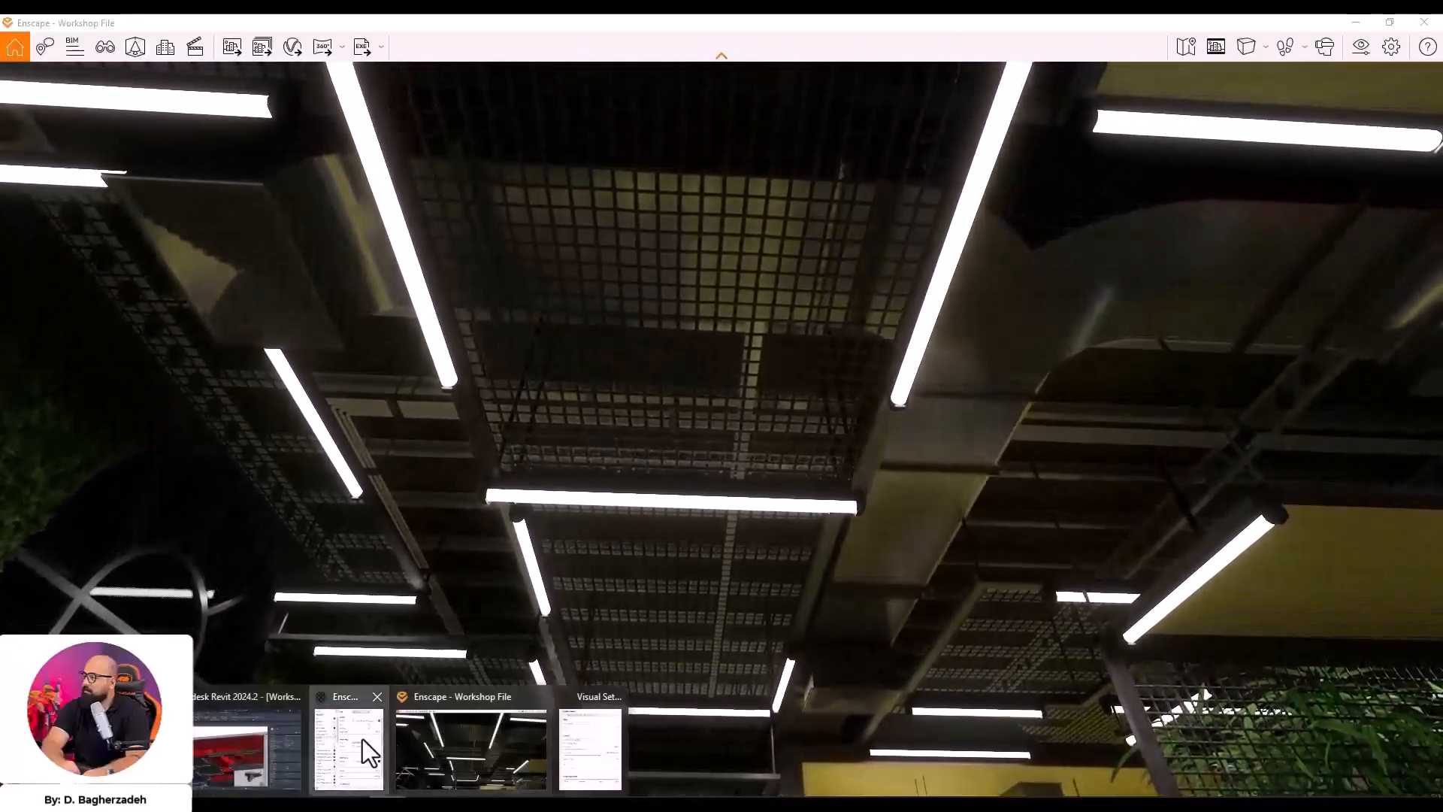
Set the bump texture of the mesh material 01 to 0.7 m wide and 0.7 m high
left_click(353, 733)
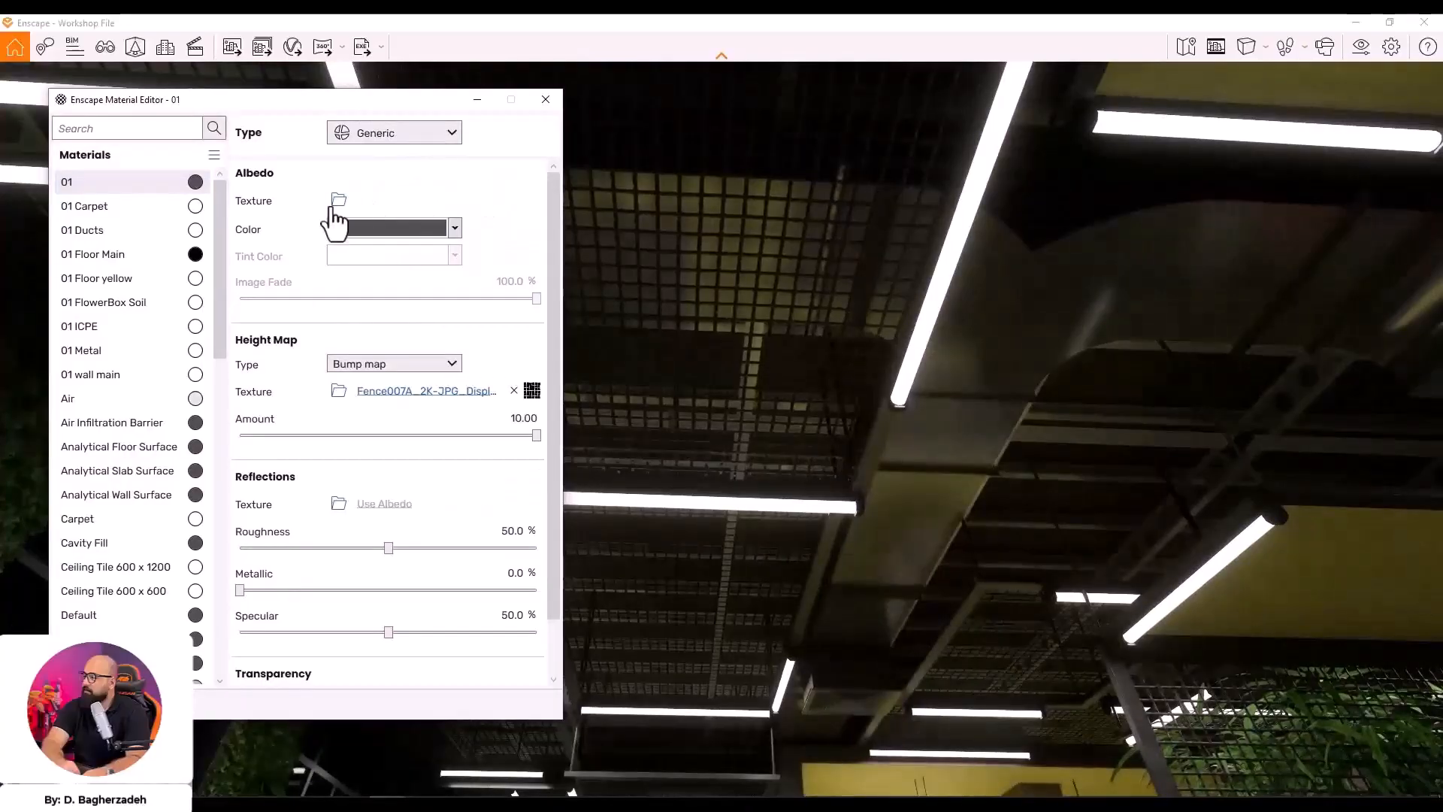
left_click(532, 387)
type("0.7")
left_click(353, 551)
type(".7")
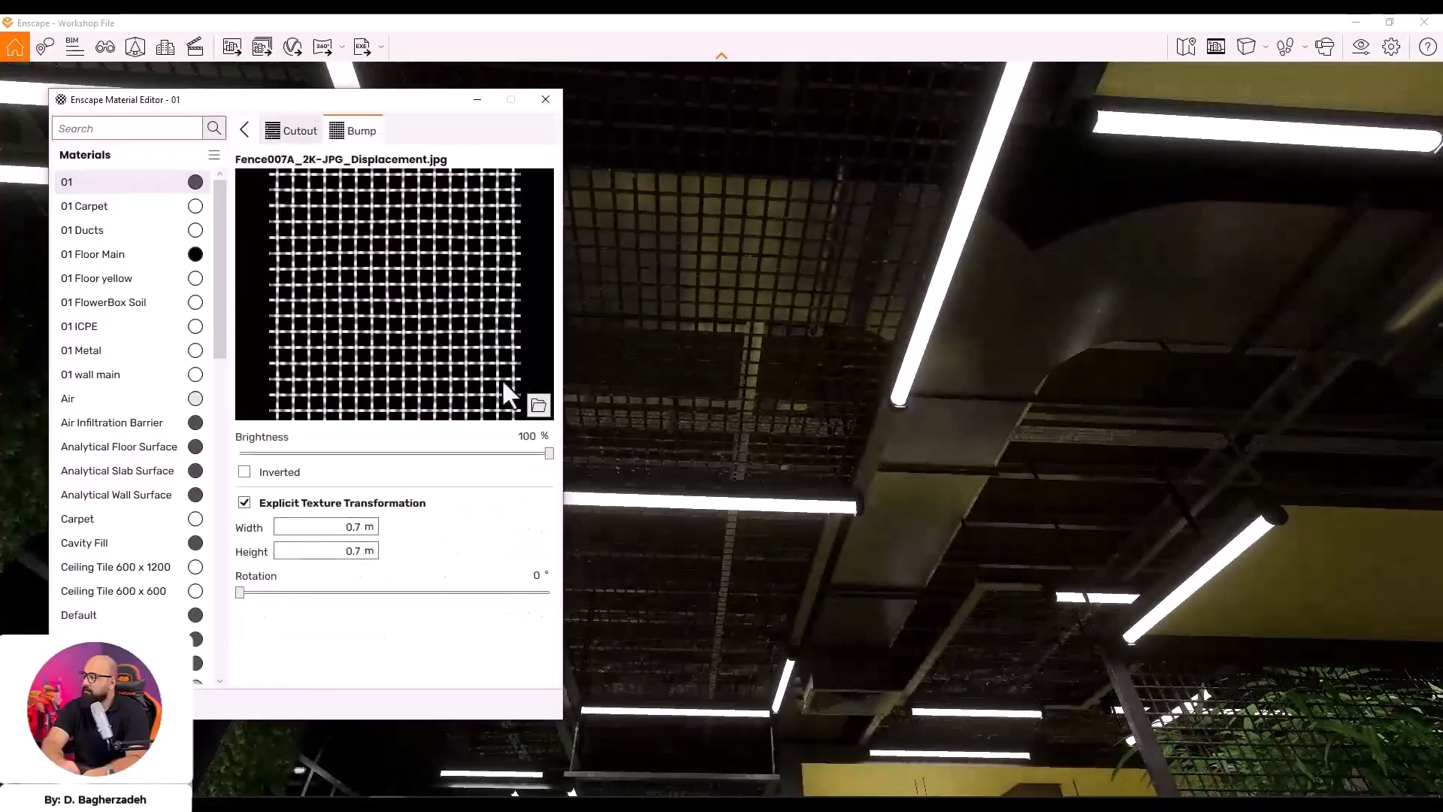
left_click(245, 129)
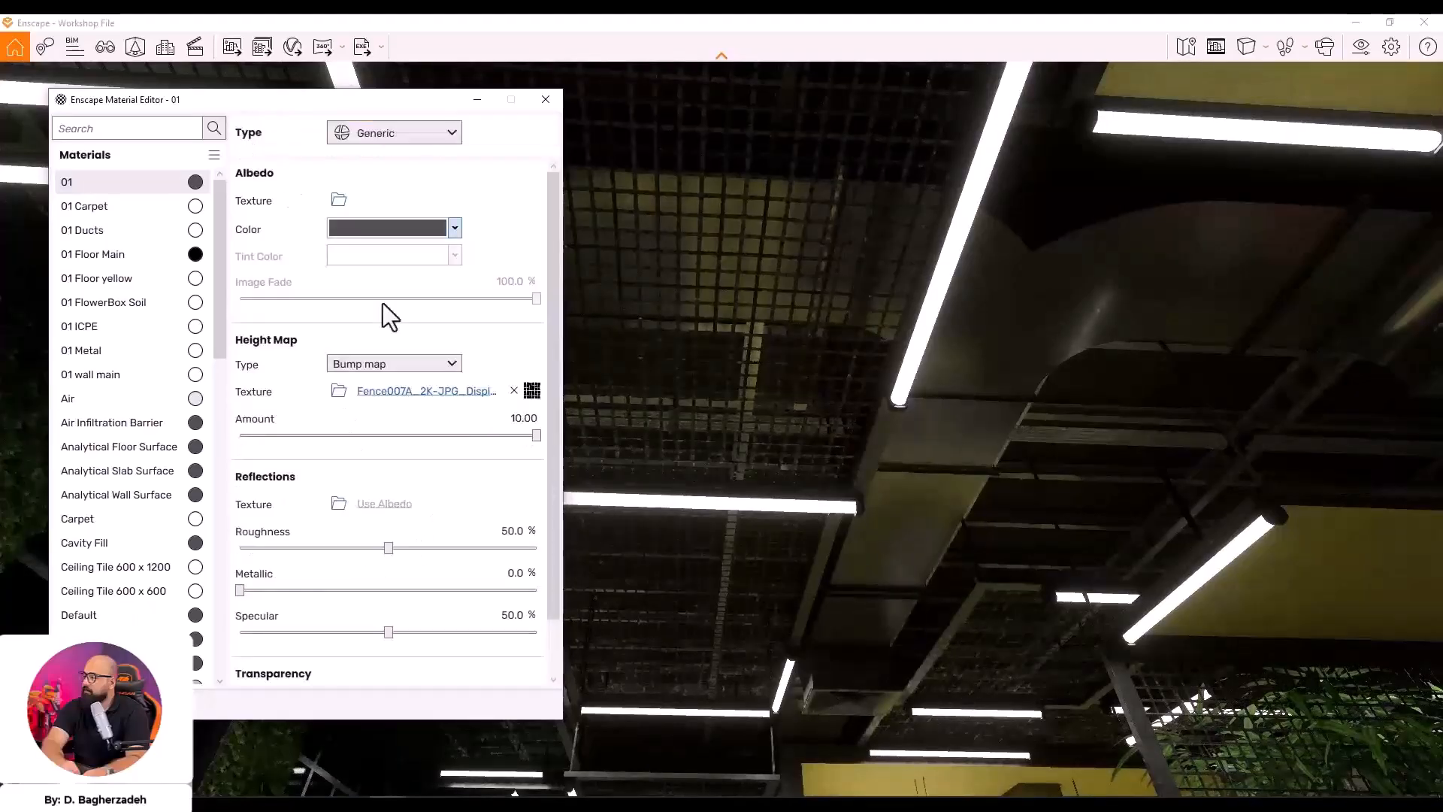
Set the cutout texture of material 01 to 0.7 m by 0.7 m and minimize the Material Editor
left_click_drag(564, 453, 575, 563)
left_click(531, 660)
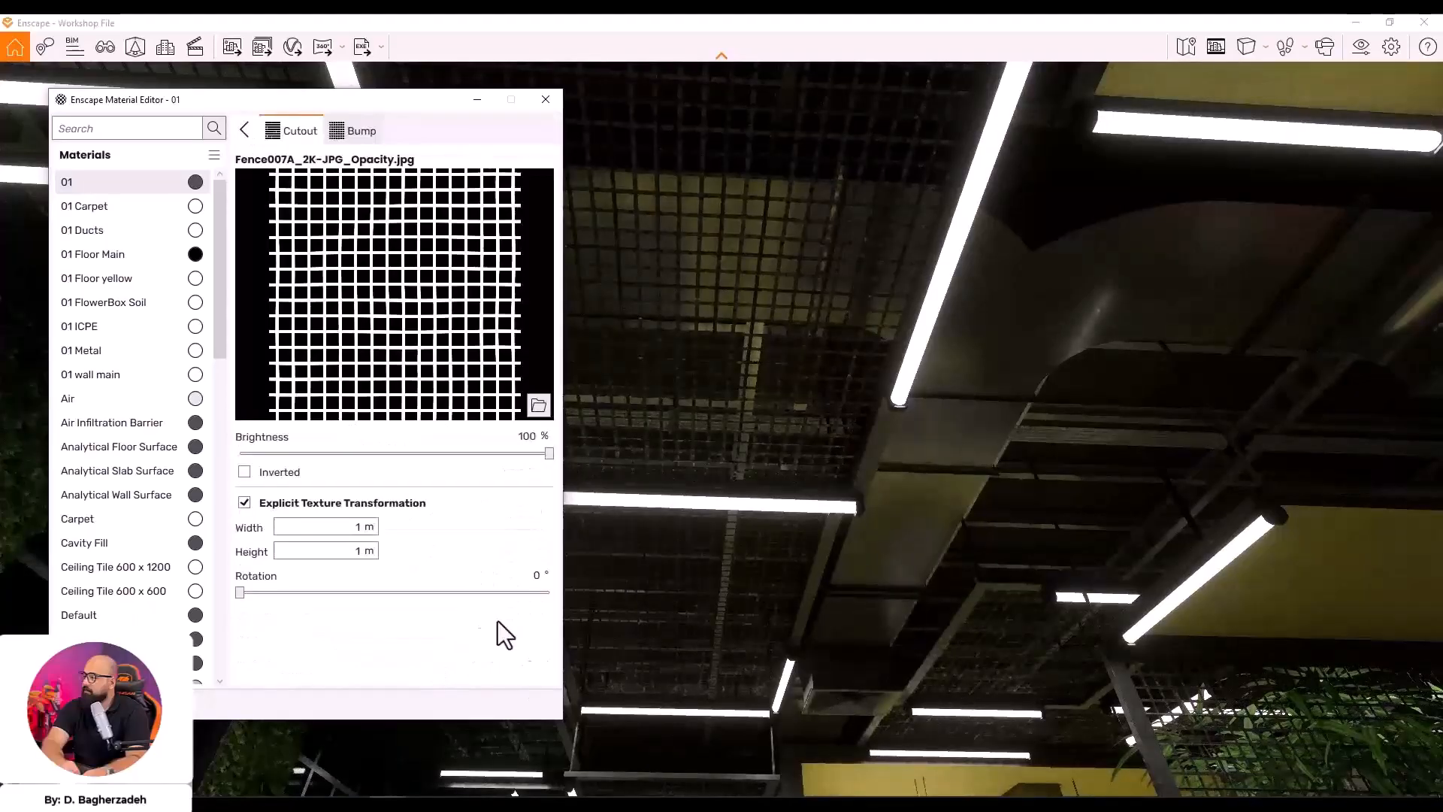
type("0.7")
key("Tab")
type("0.7")
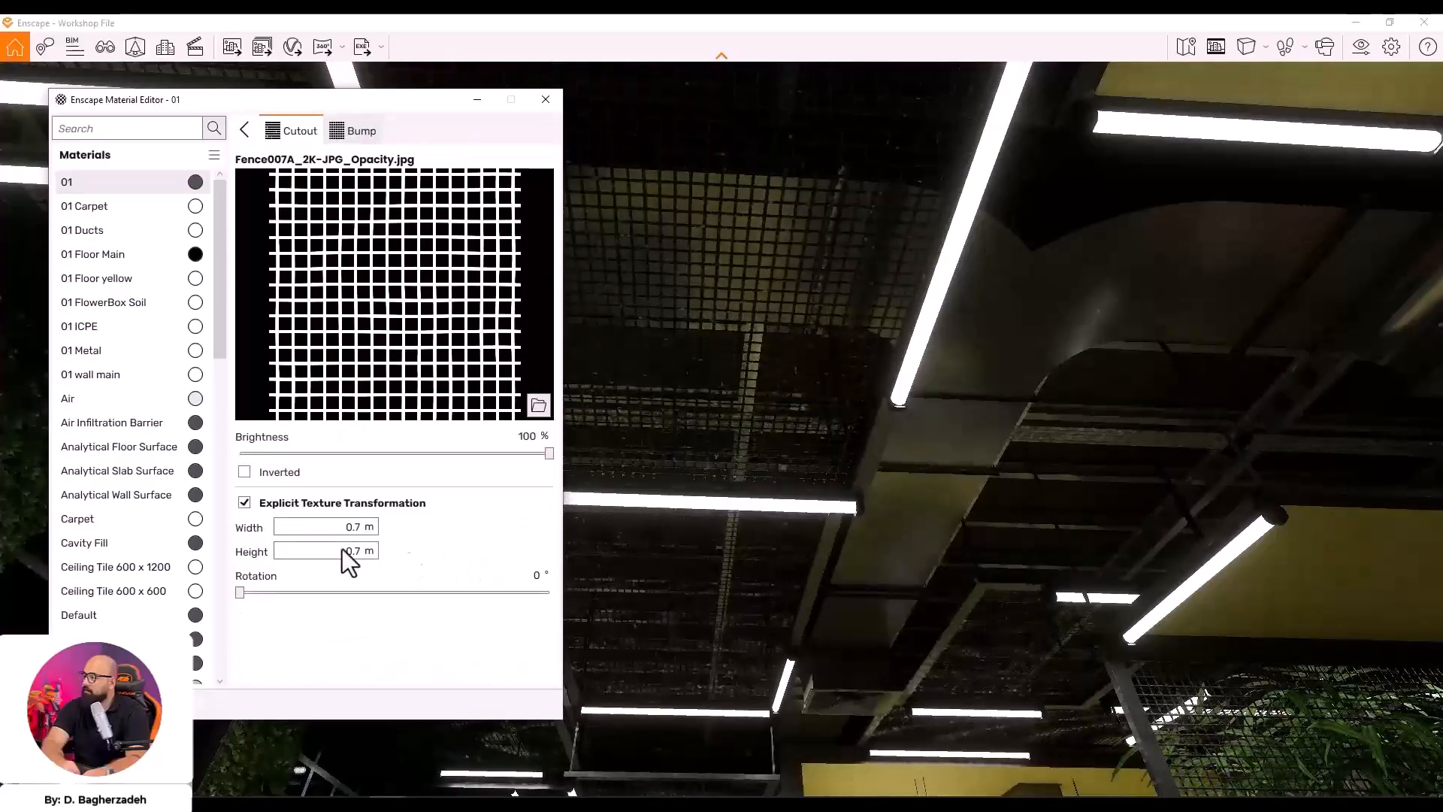
left_click(477, 100)
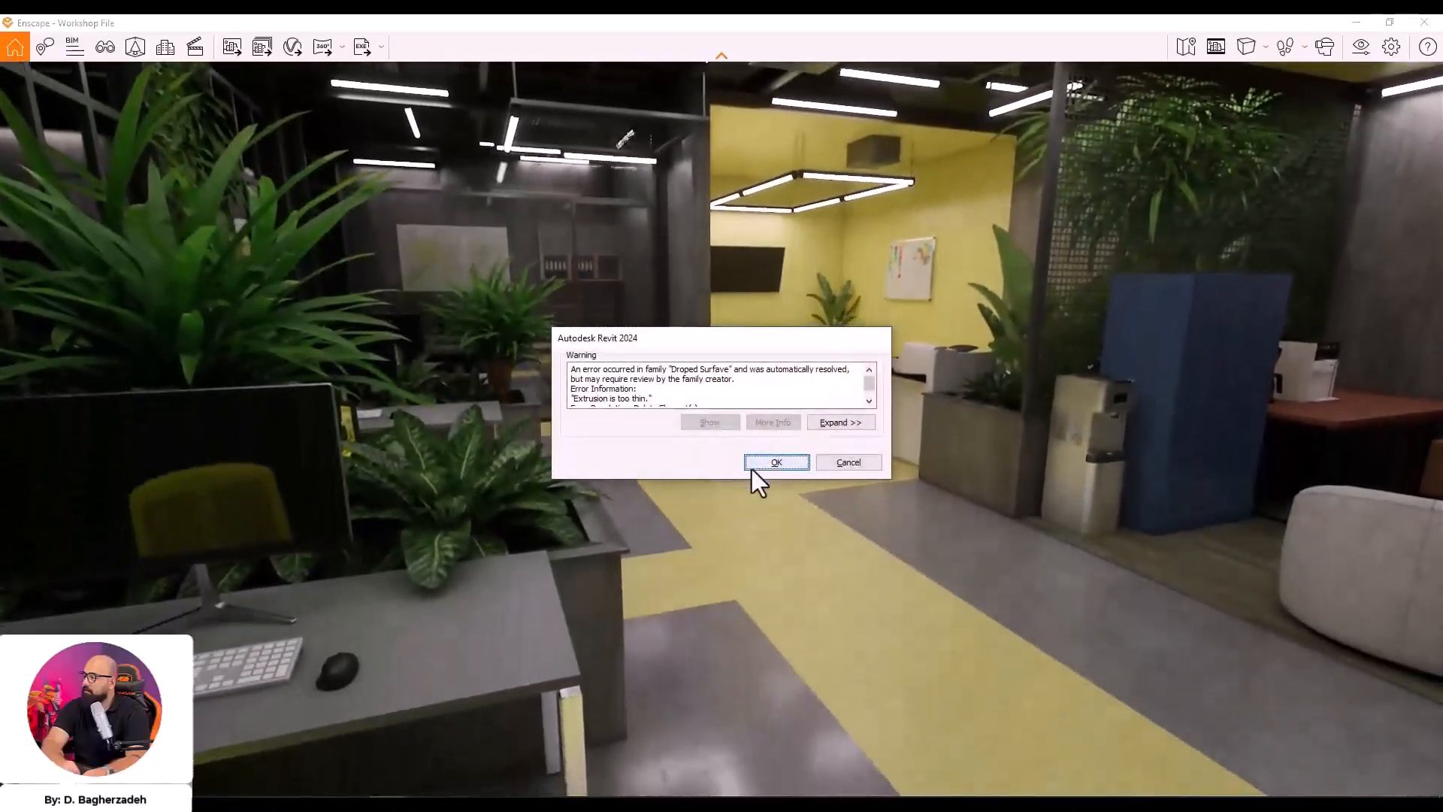
Accept the family warning and look over the ceiling, desks and green walls in the office render
left_click(754, 463)
left_click_drag(744, 444, 789, 304)
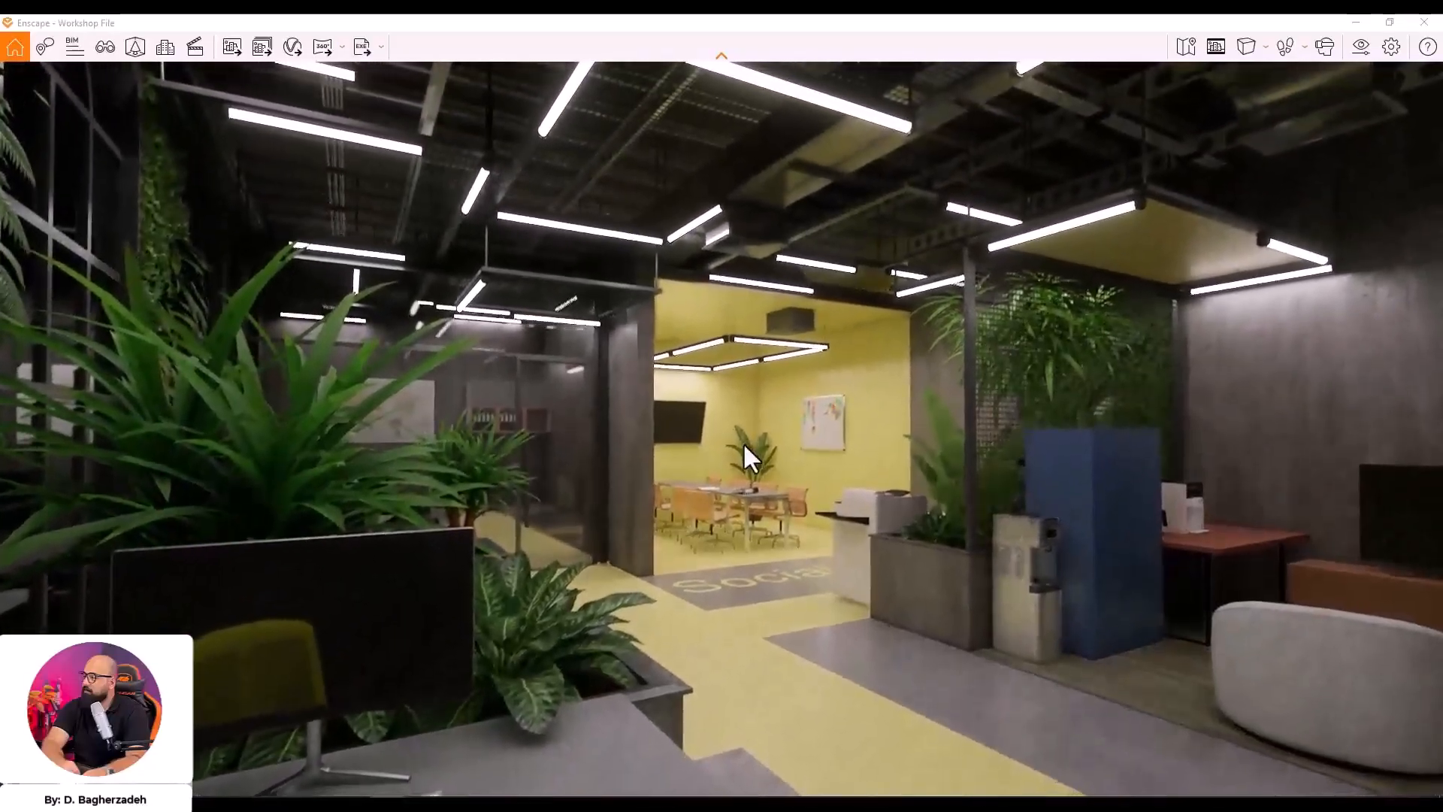
left_click_drag(810, 431, 447, 282)
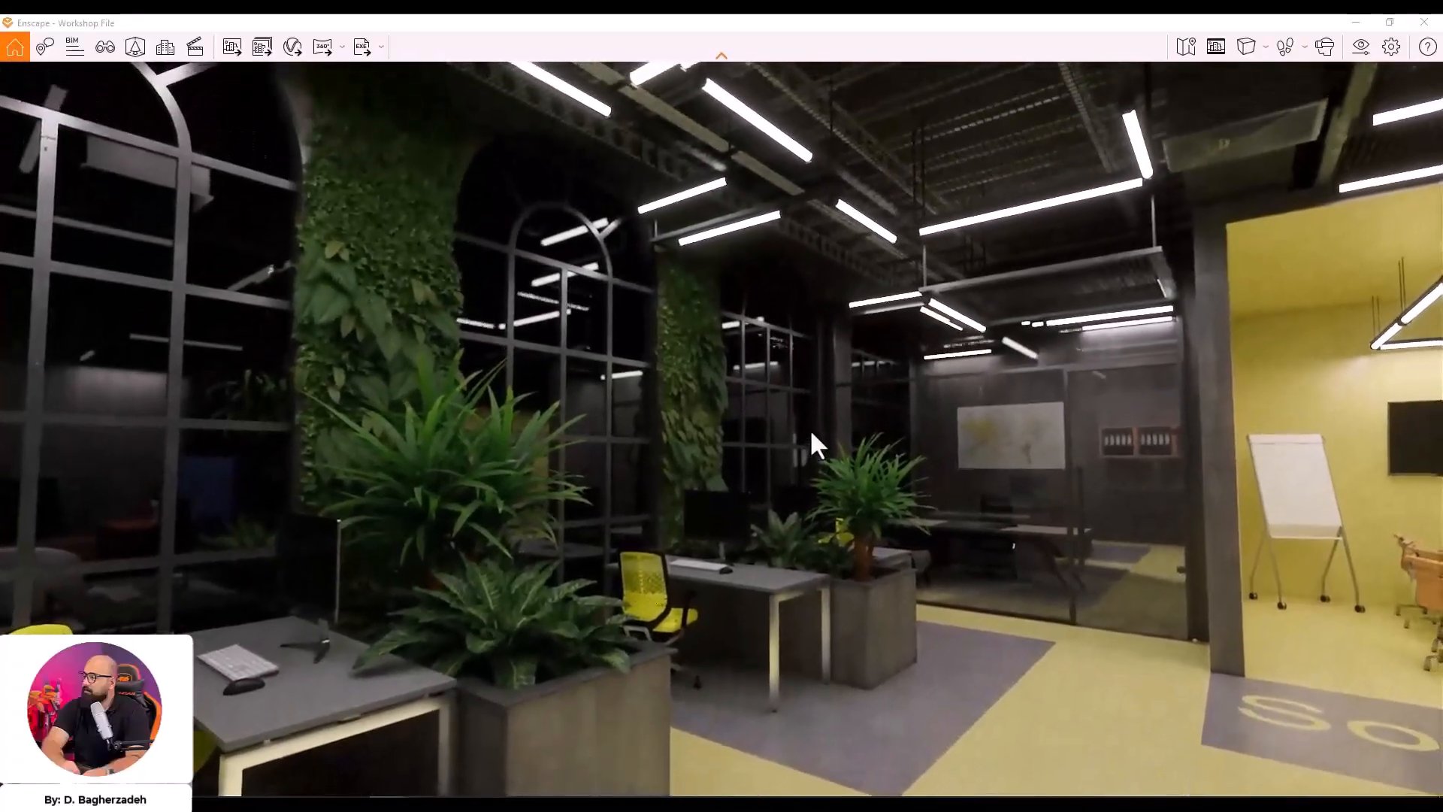
left_click_drag(1352, 105, 1175, 418)
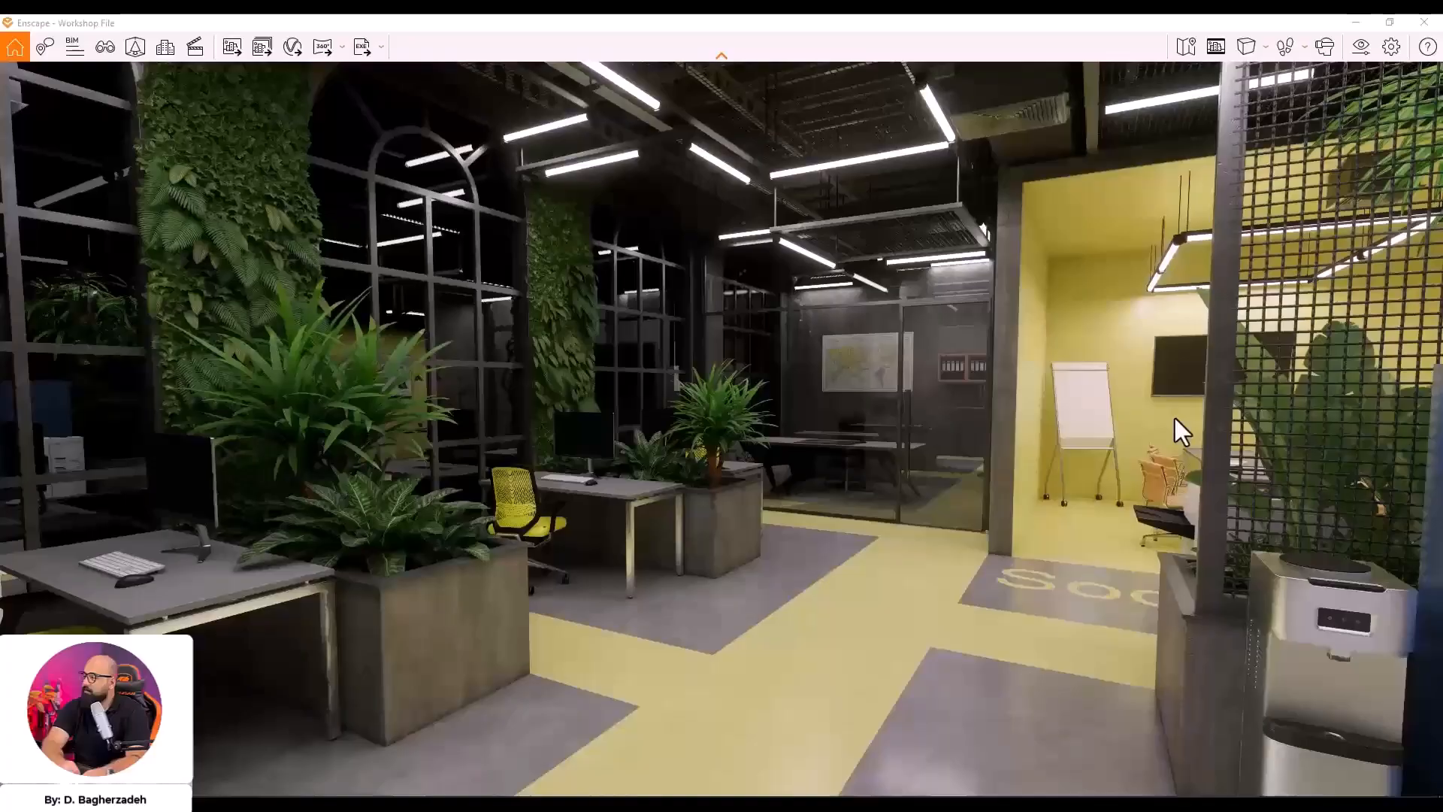
Turn on the safe frame and check that the output resolution is custom 2048 × 2048
key("space")
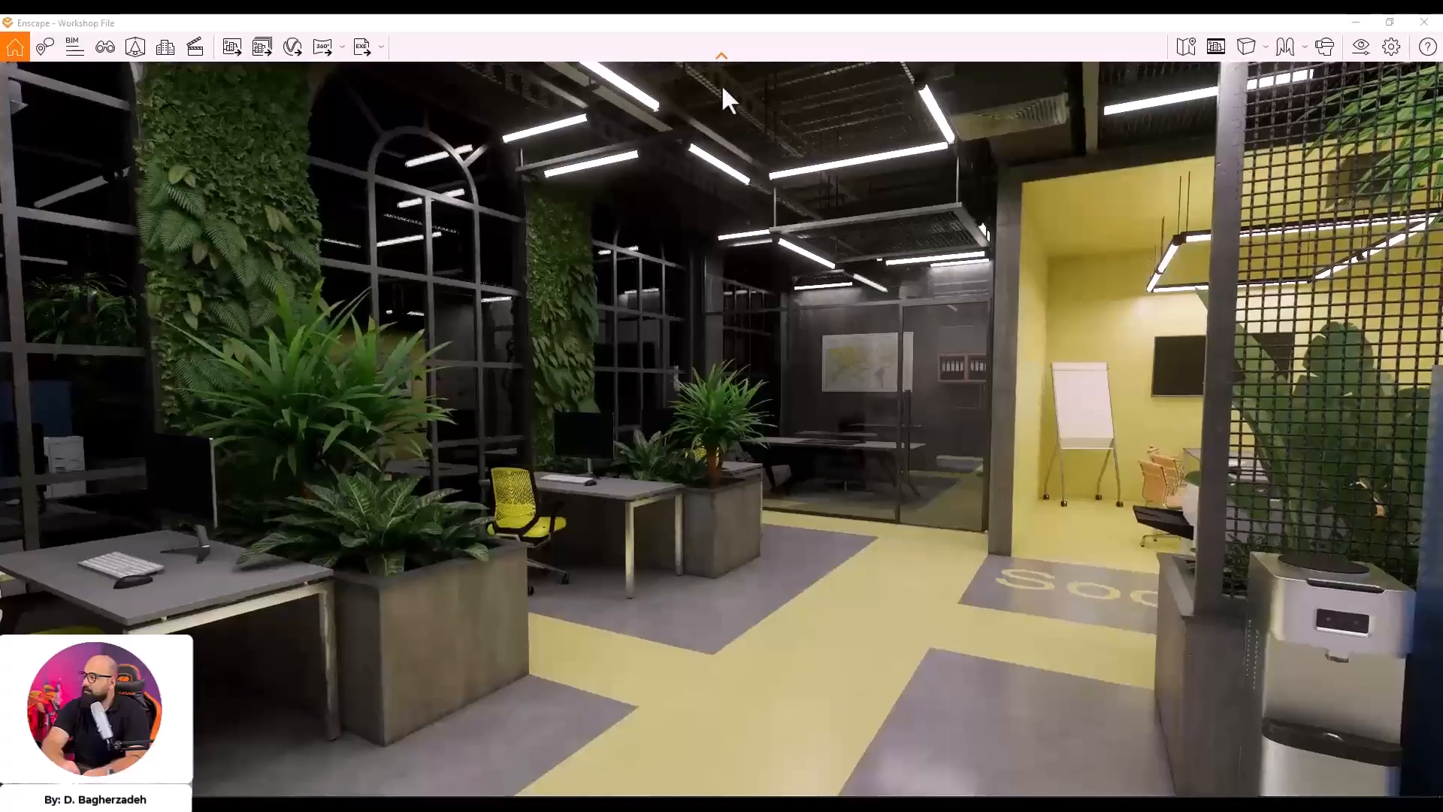
left_click(1216, 46)
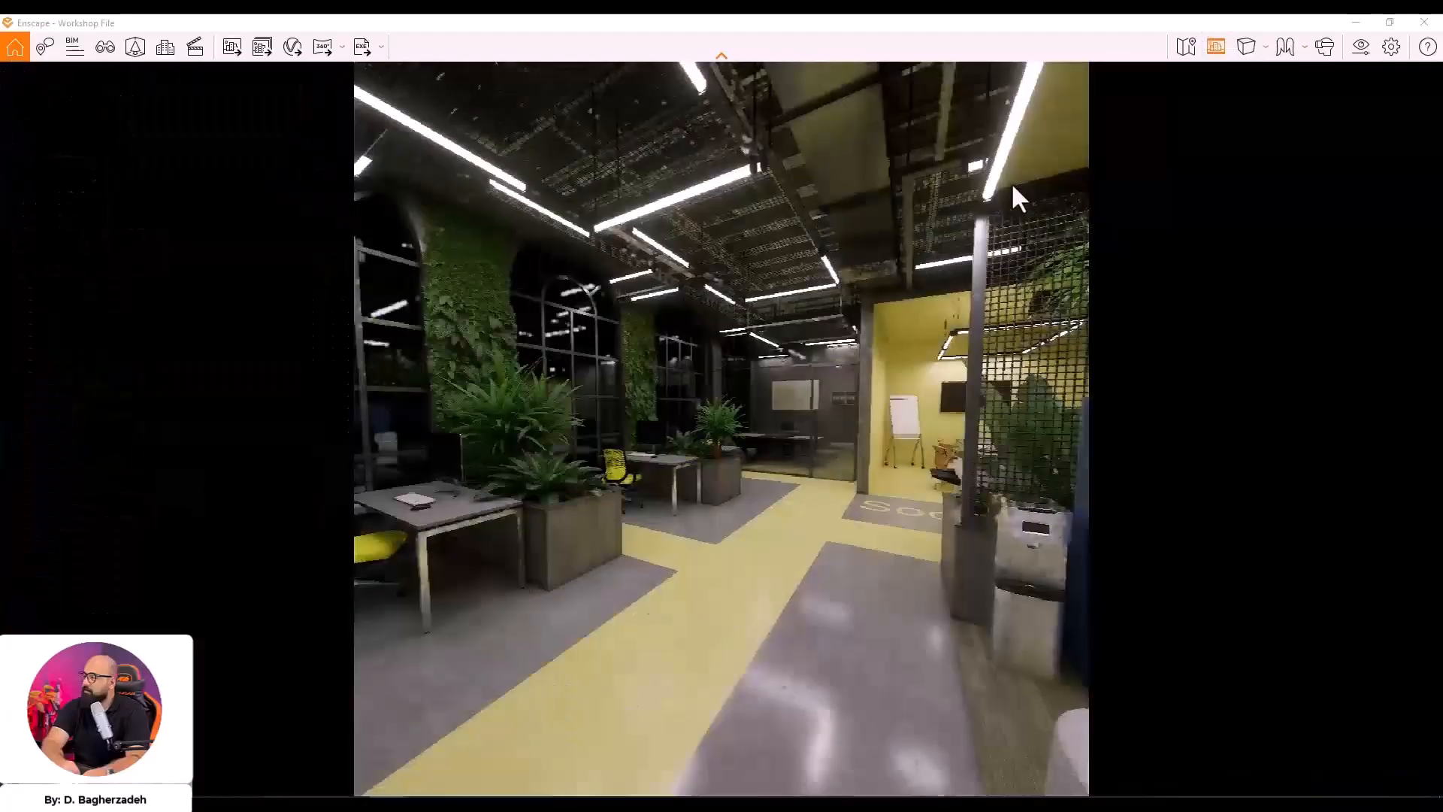
left_click(1361, 47)
left_click(1087, 251)
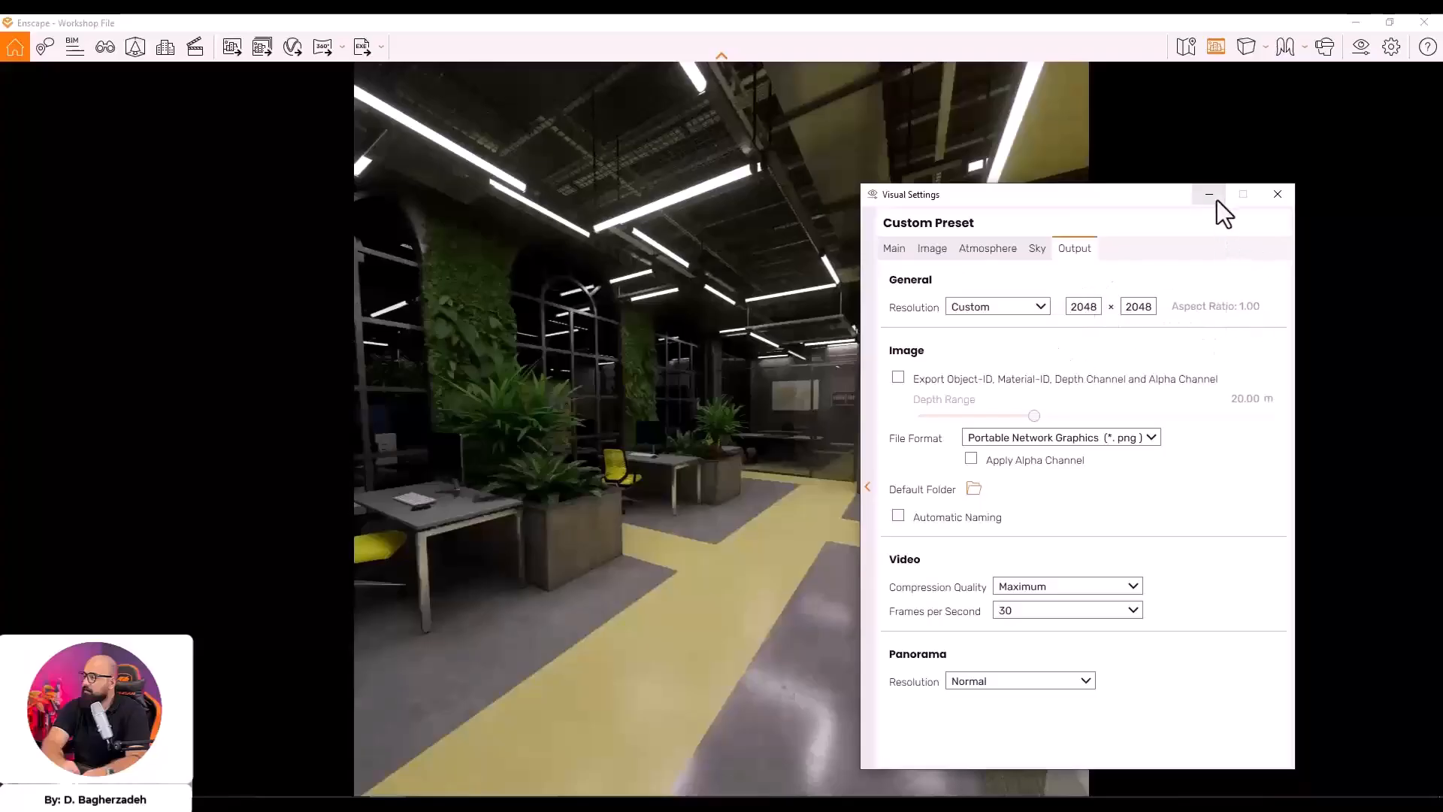
left_click(1277, 194)
Position the camera in front of the desk with the monitor, facing the yellow meeting room
left_click_drag(782, 365, 811, 348)
key("w")
key("a")
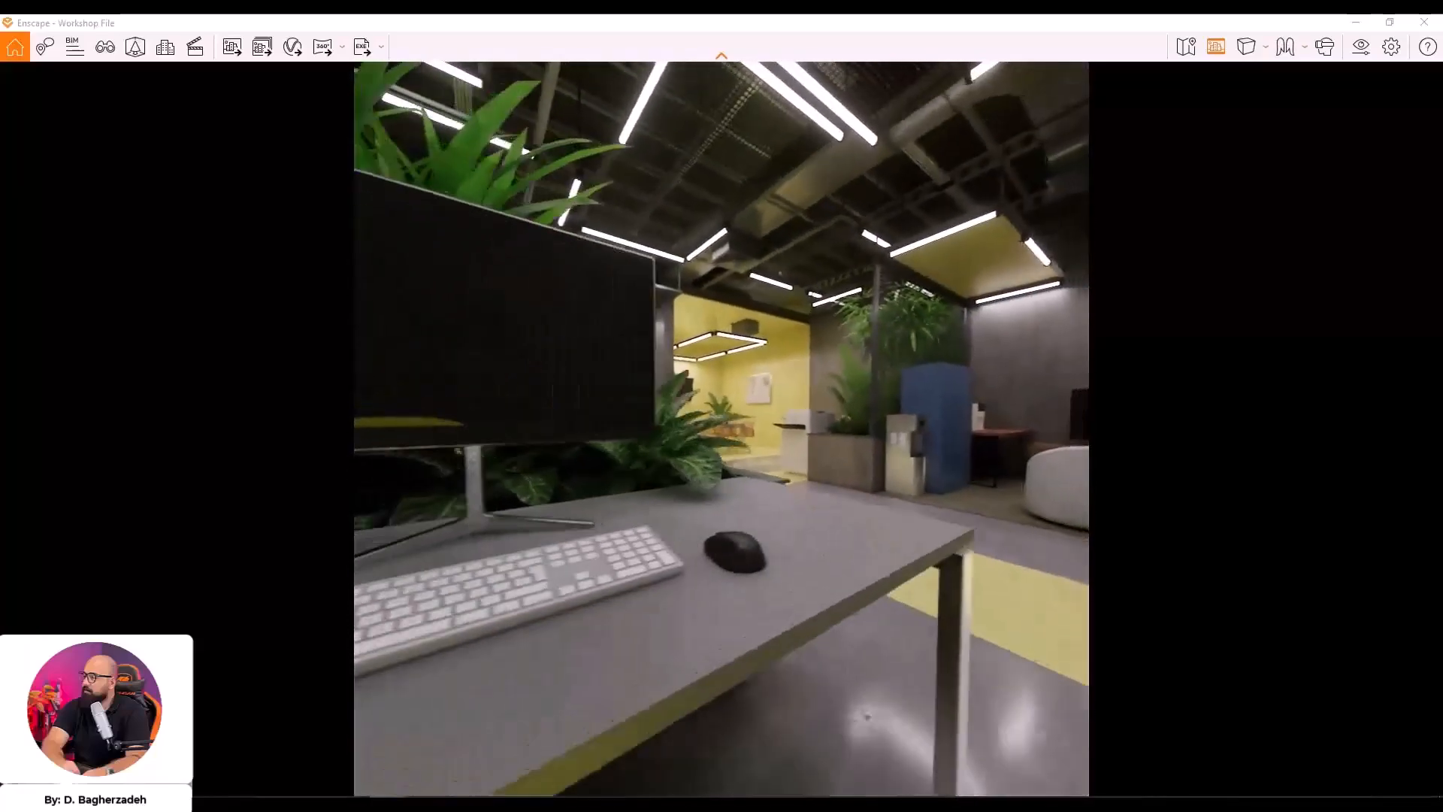
key("s")
key("d")
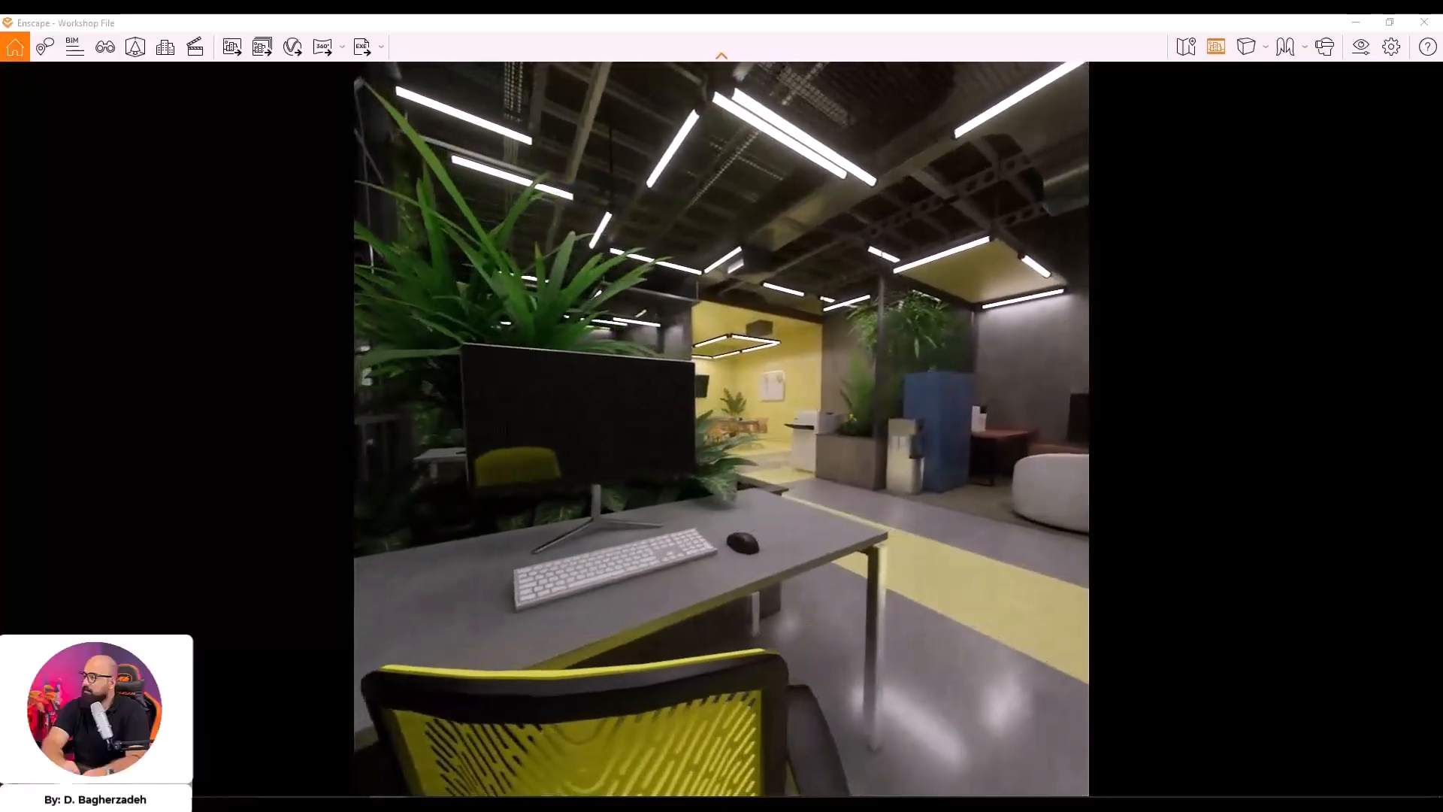
key("w")
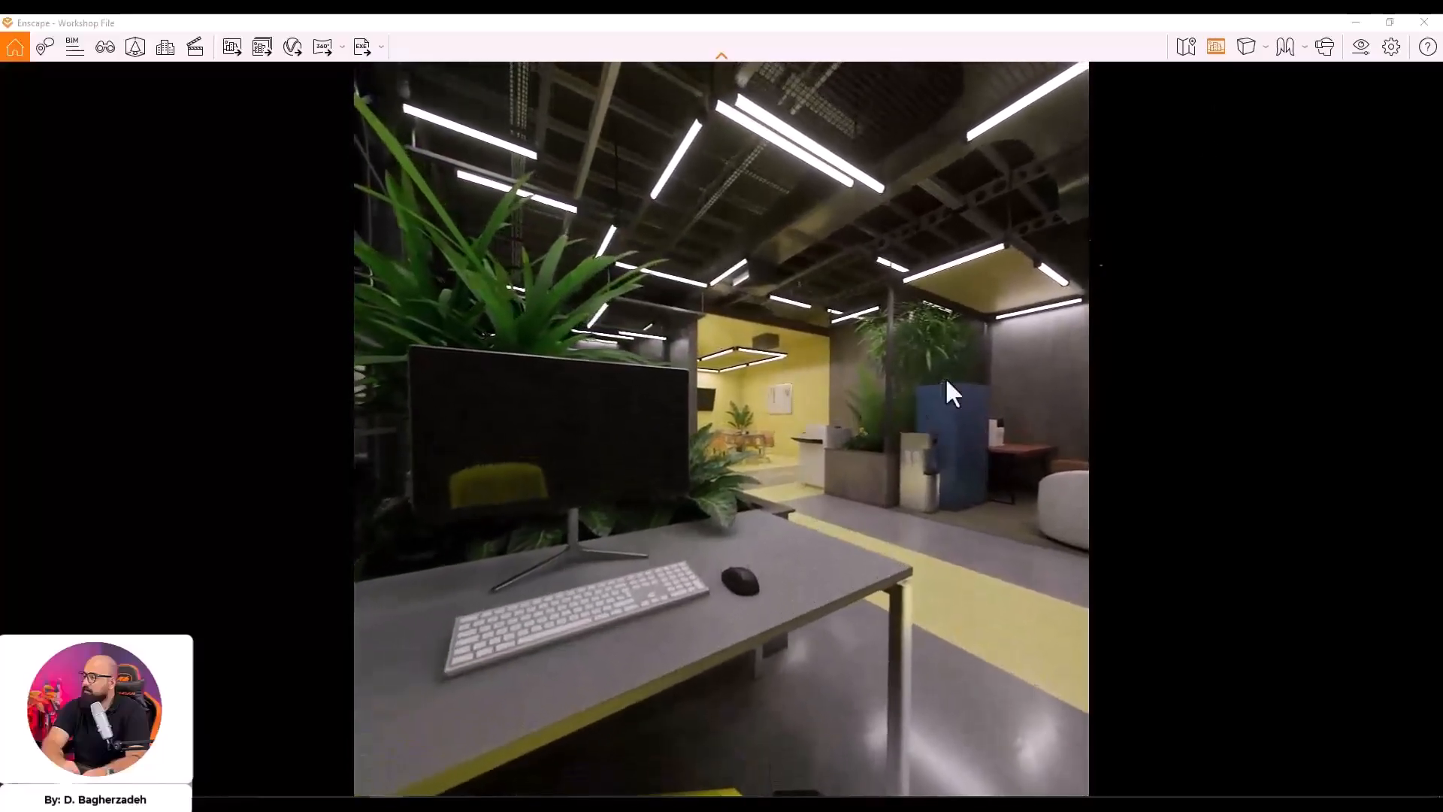
Narrow the camera's field of view in the visual settings for a tighter shot of the desk
left_click(894, 248)
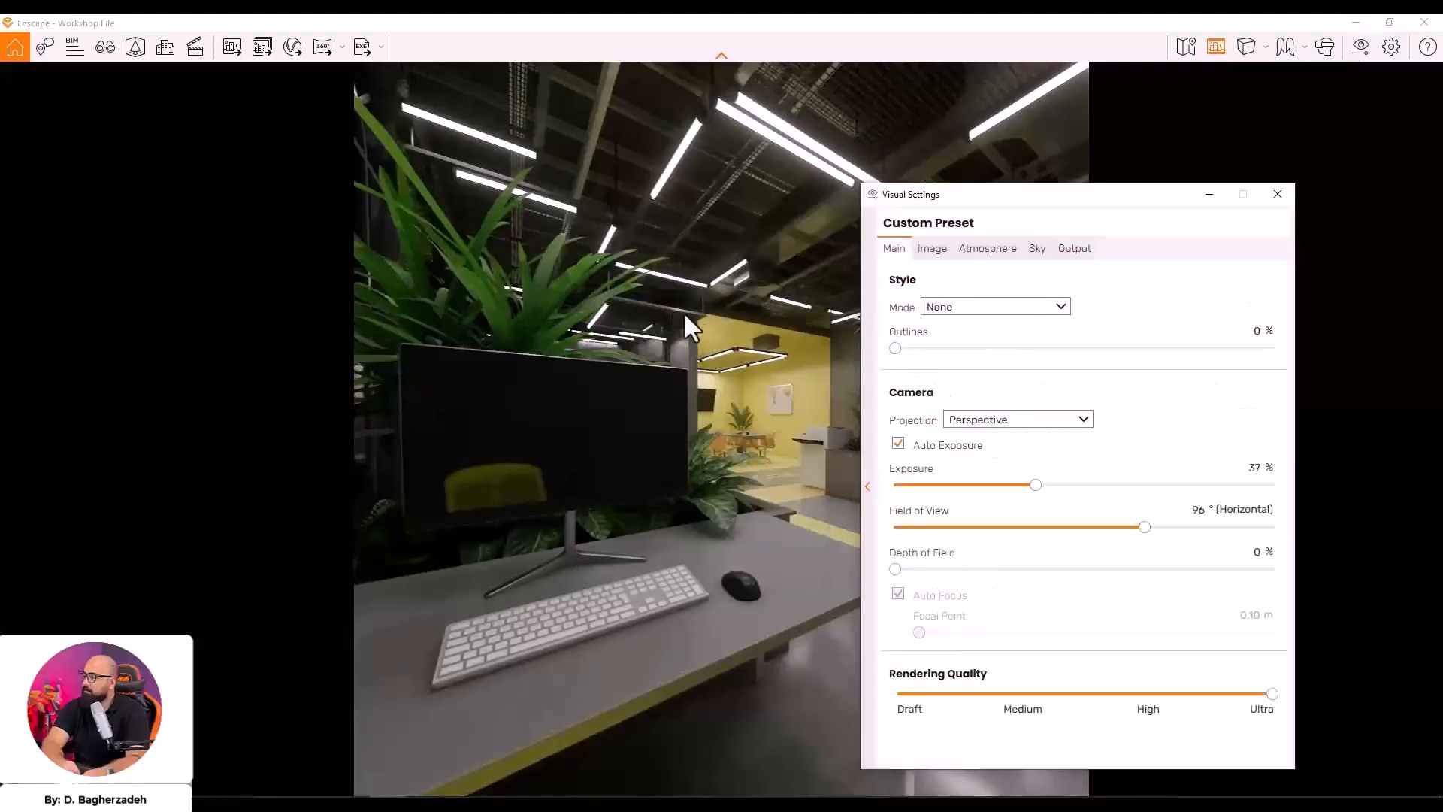
left_click_drag(1144, 526, 1066, 543)
left_click(1209, 197)
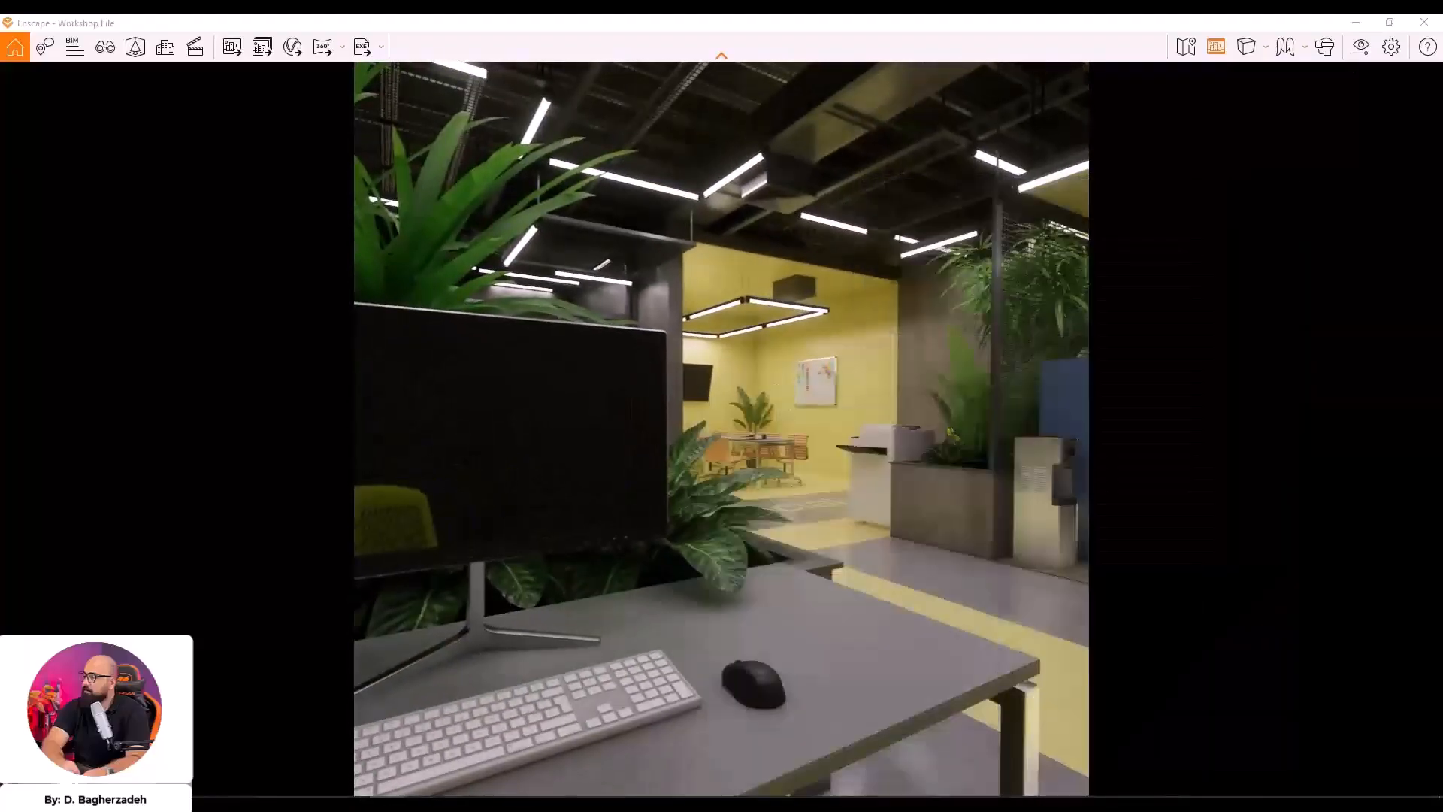
Set the camera projection to Two-Point and reframe the view on the monitor, keyboard and meeting room
key("w")
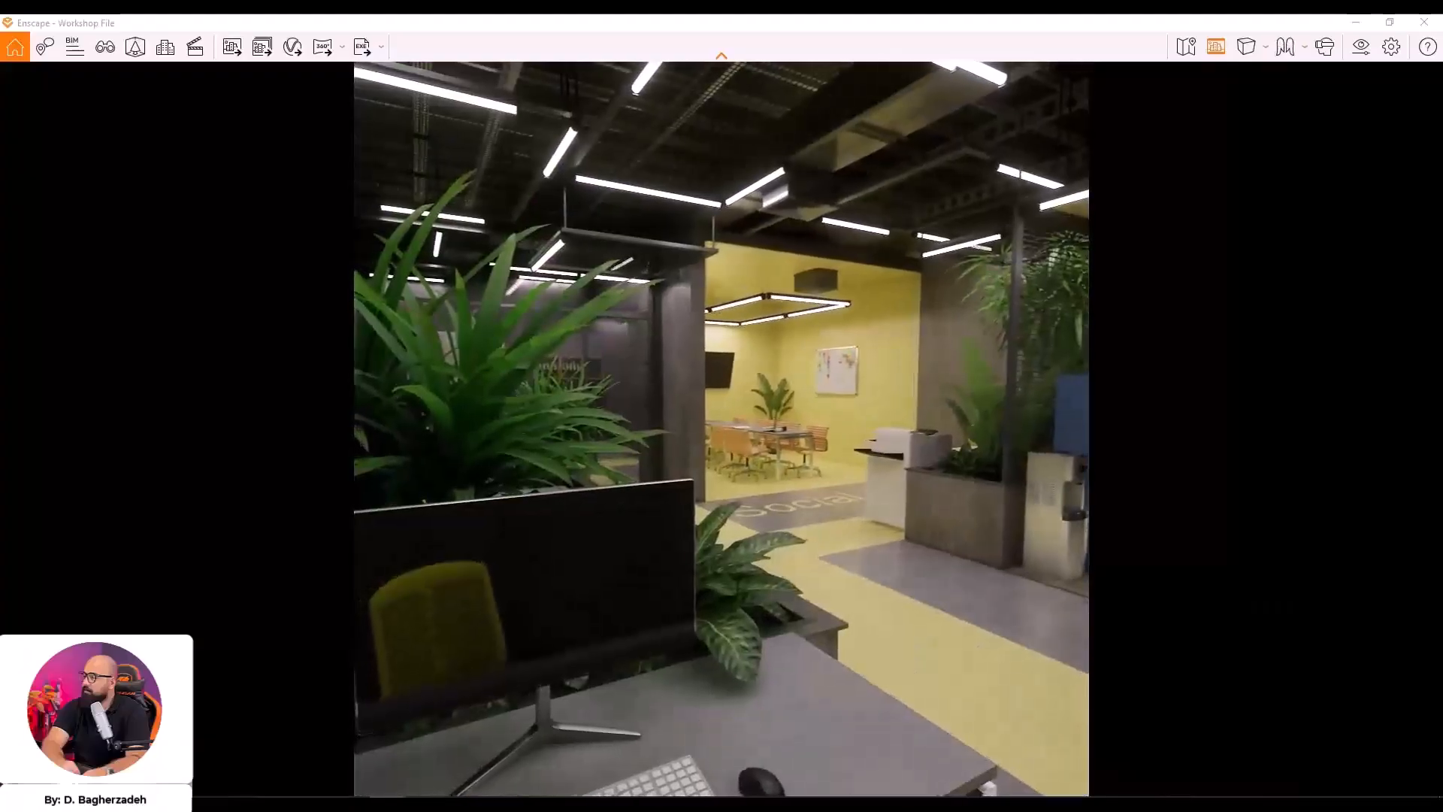
key("q")
key("s")
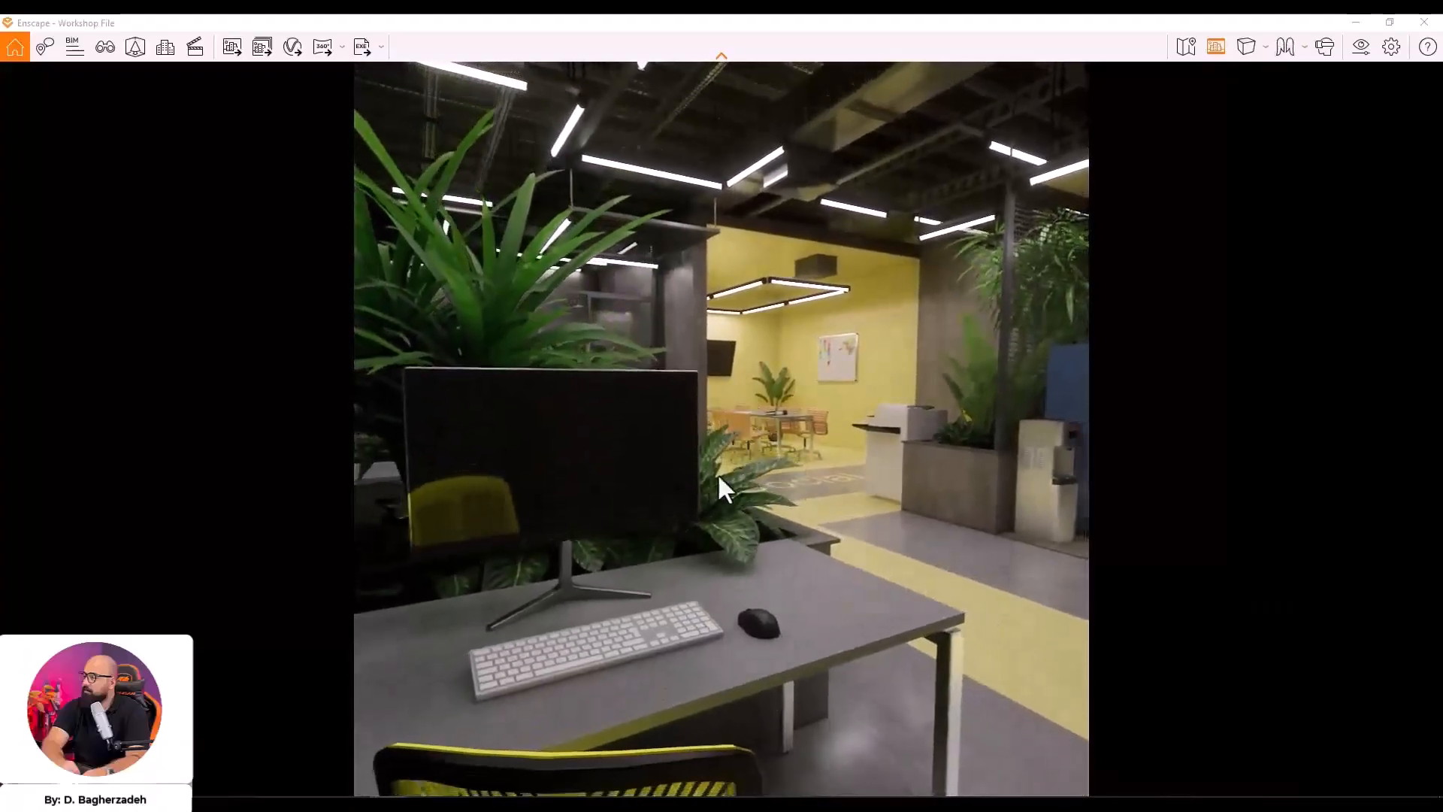
key("e")
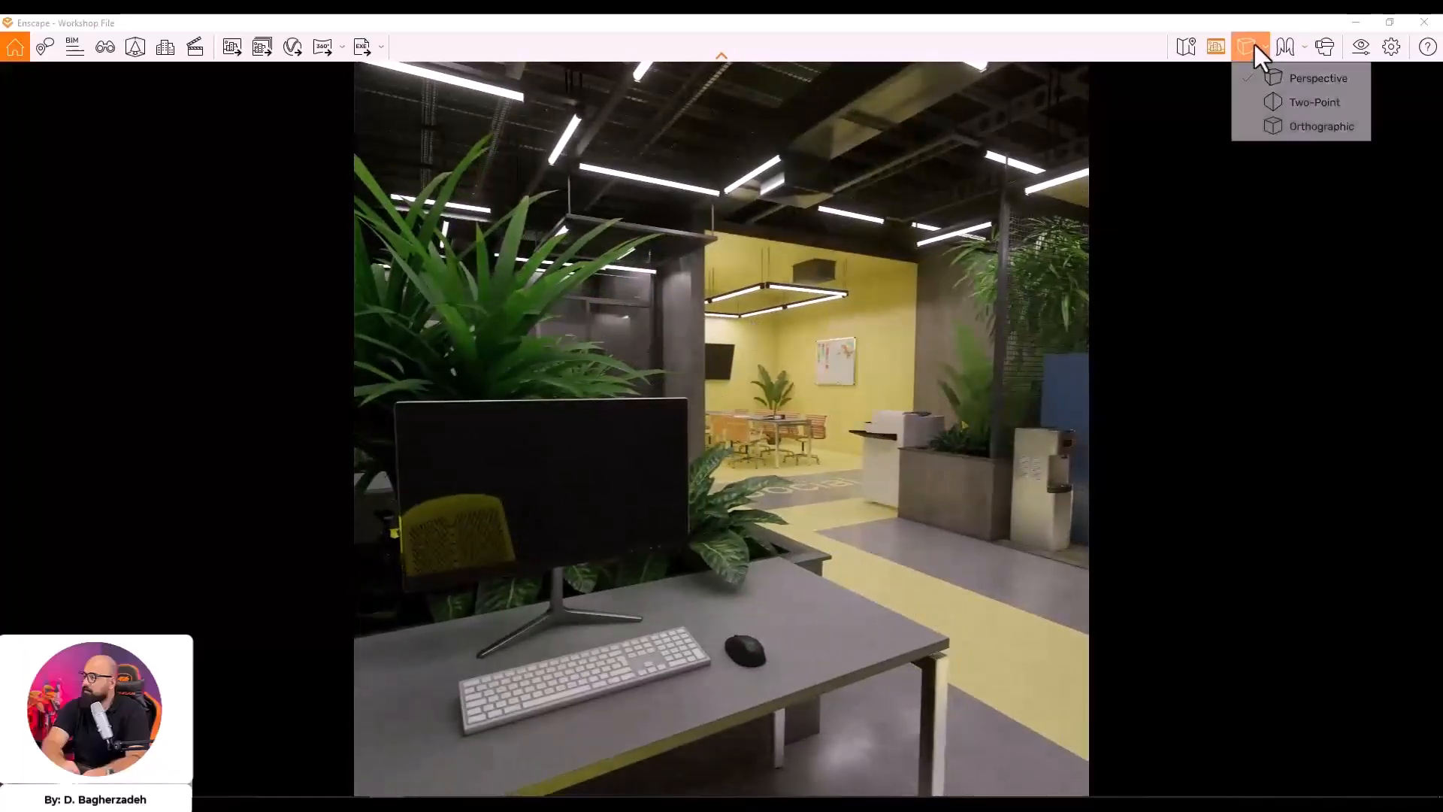
left_click(1273, 105)
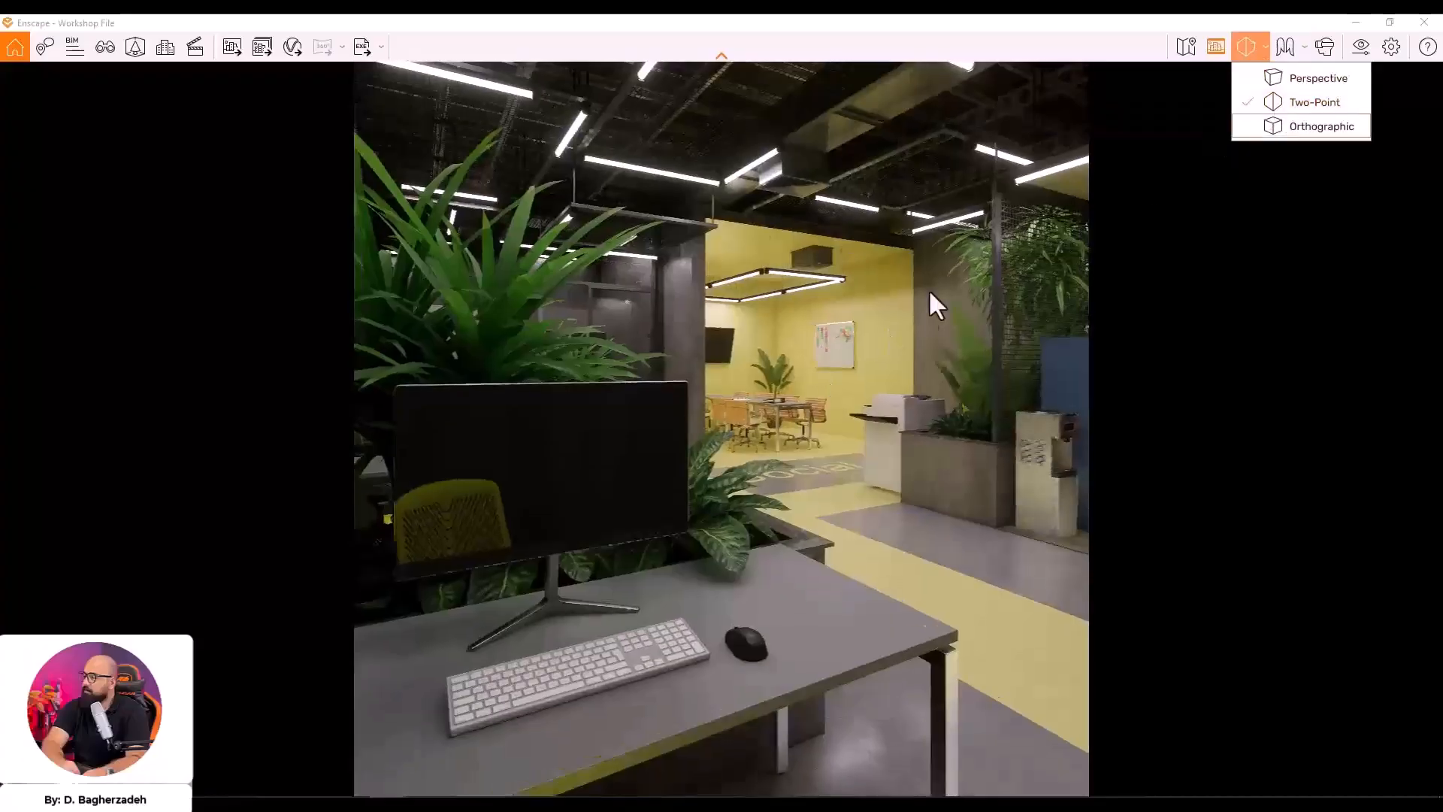
left_click(772, 386)
middle_click_drag(773, 382, 763, 394)
Set the camera's field of view to 65° and the depth of field to 11 %
left_click(1358, 48)
left_click_drag(1067, 528, 1056, 529)
left_click_drag(1037, 213, 1162, 129)
mouse_move(1029, 500)
left_mouse_down()
mouse_move(1135, 497)
mouse_move(1040, 498)
left_mouse_up()
left_click(1047, 525)
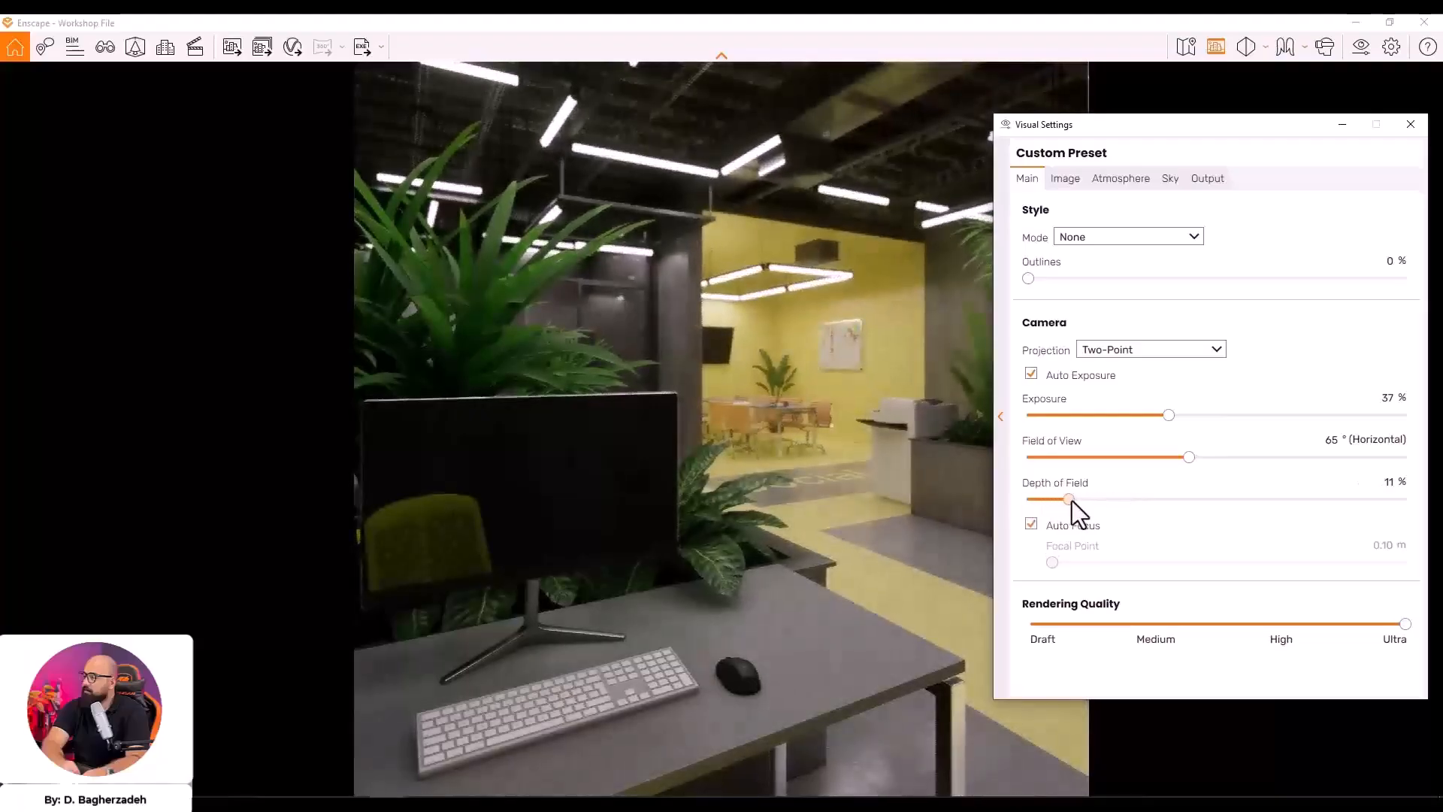
Try a darker camera exposure, and raise it until the desk scene is slightly brighter than before
left_click_drag(1108, 164, 1186, 151)
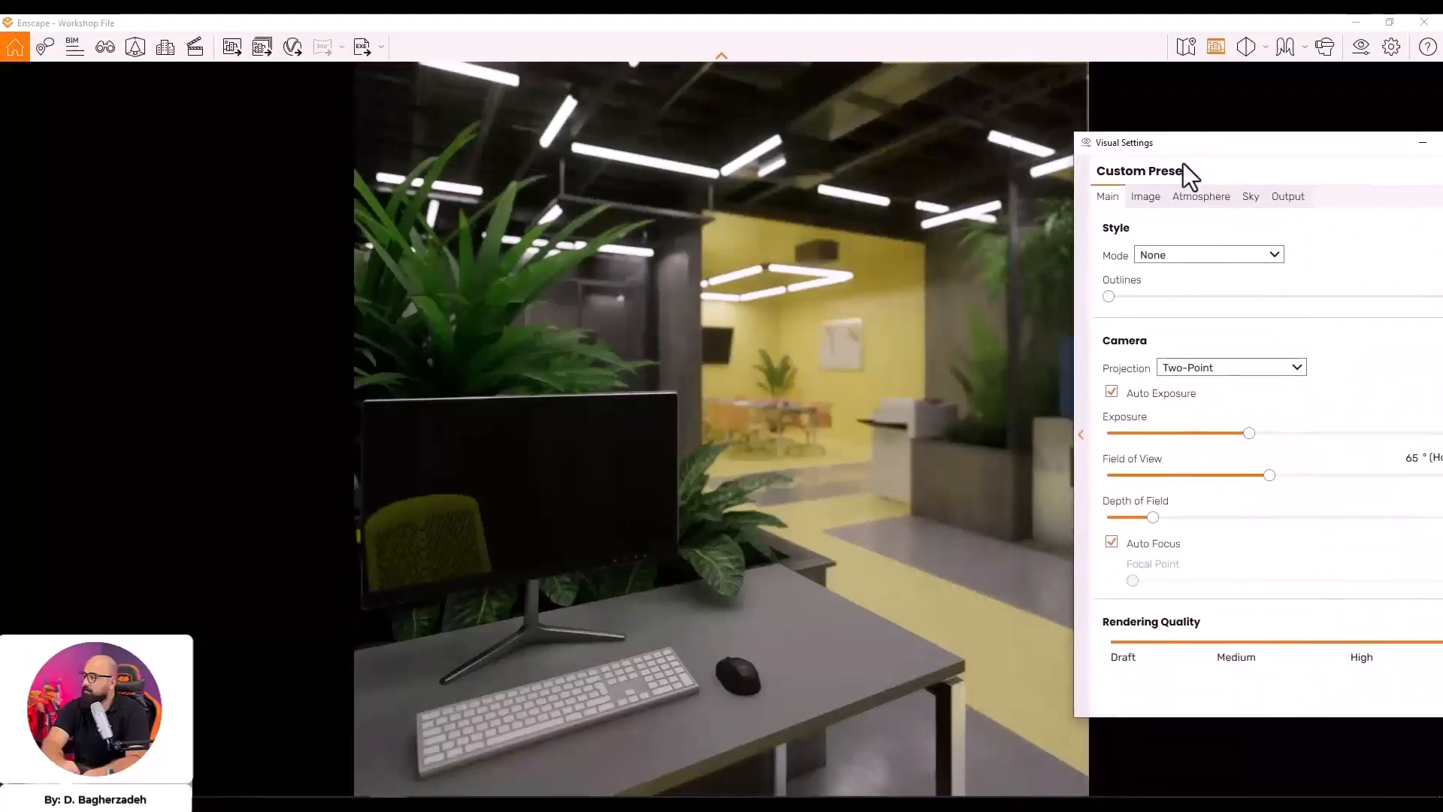
left_click_drag(1249, 433, 1217, 442)
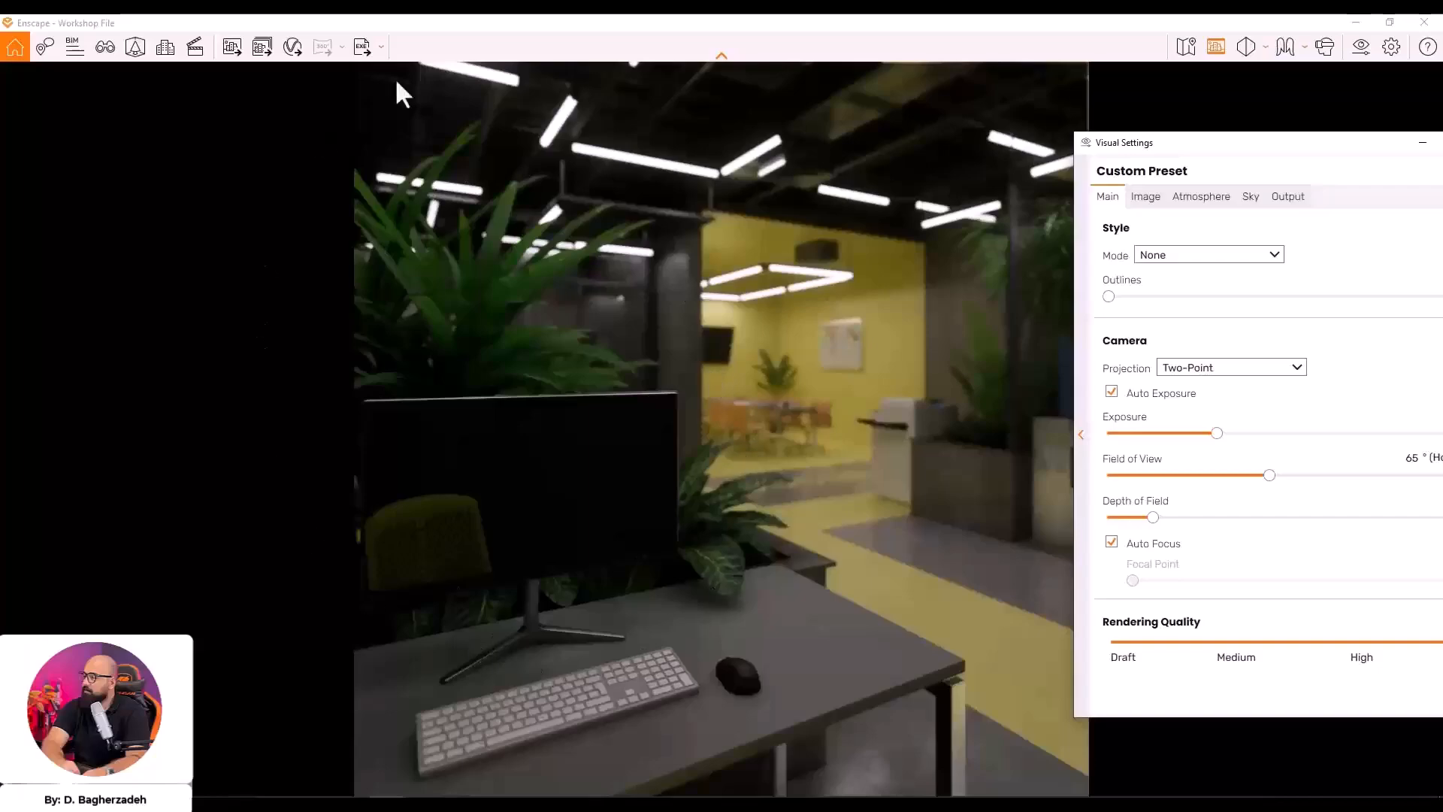
left_click_drag(1218, 433, 1279, 436)
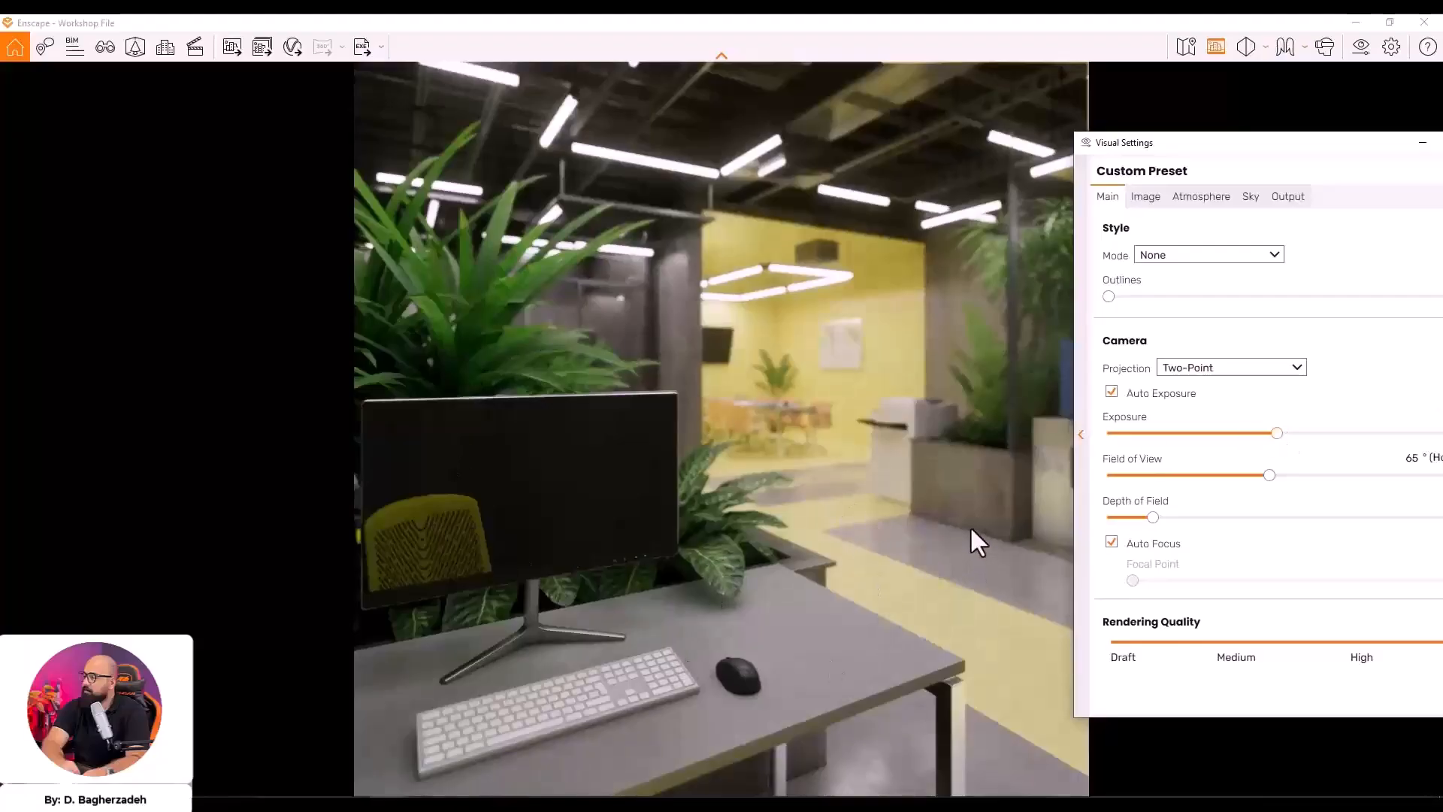
Set the image saturation to 96 % and the color temperature to 5,847 K
left_click_drag(1203, 142, 1053, 97)
left_click(995, 153)
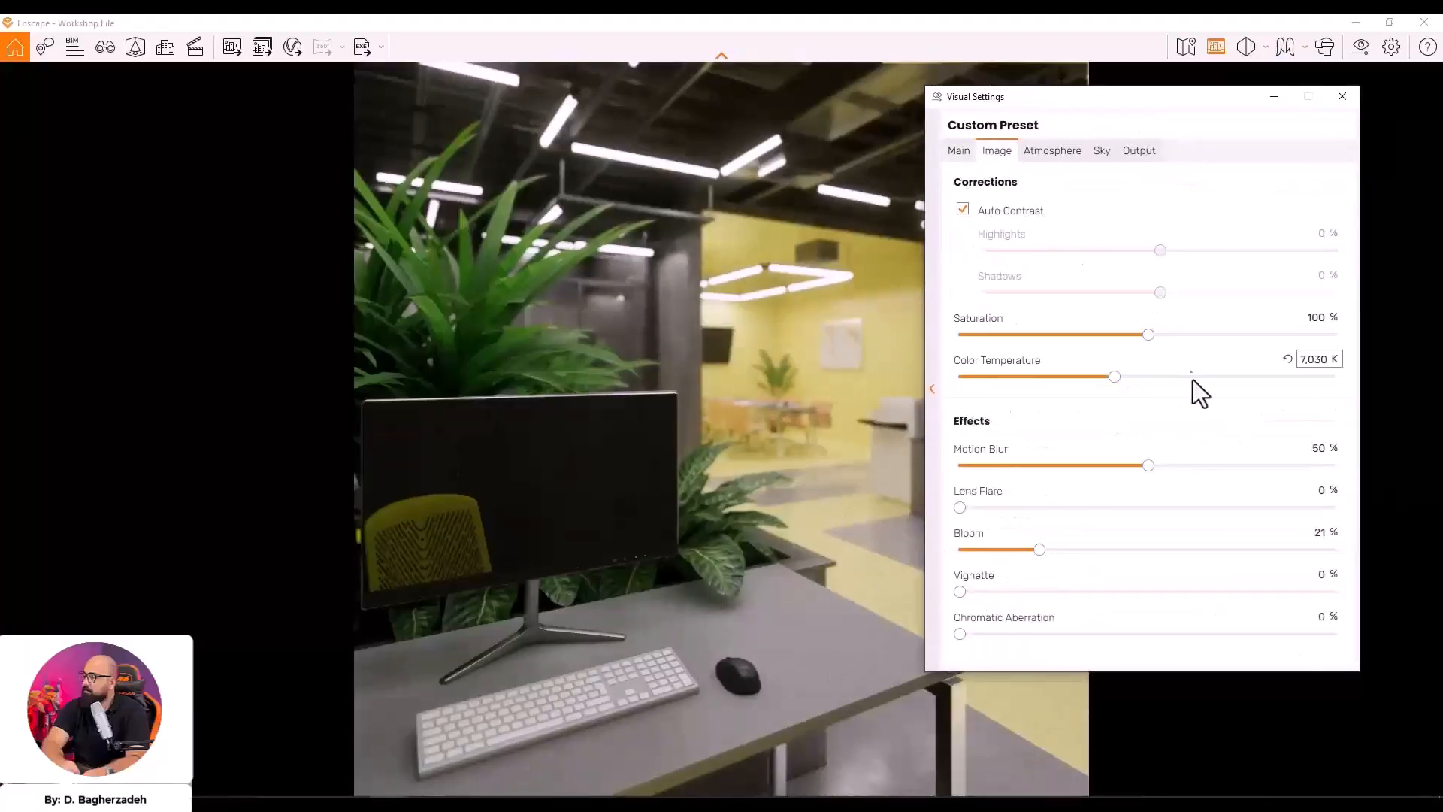
left_click_drag(1139, 121, 1152, 162)
left_click_drag(1150, 382, 1189, 381)
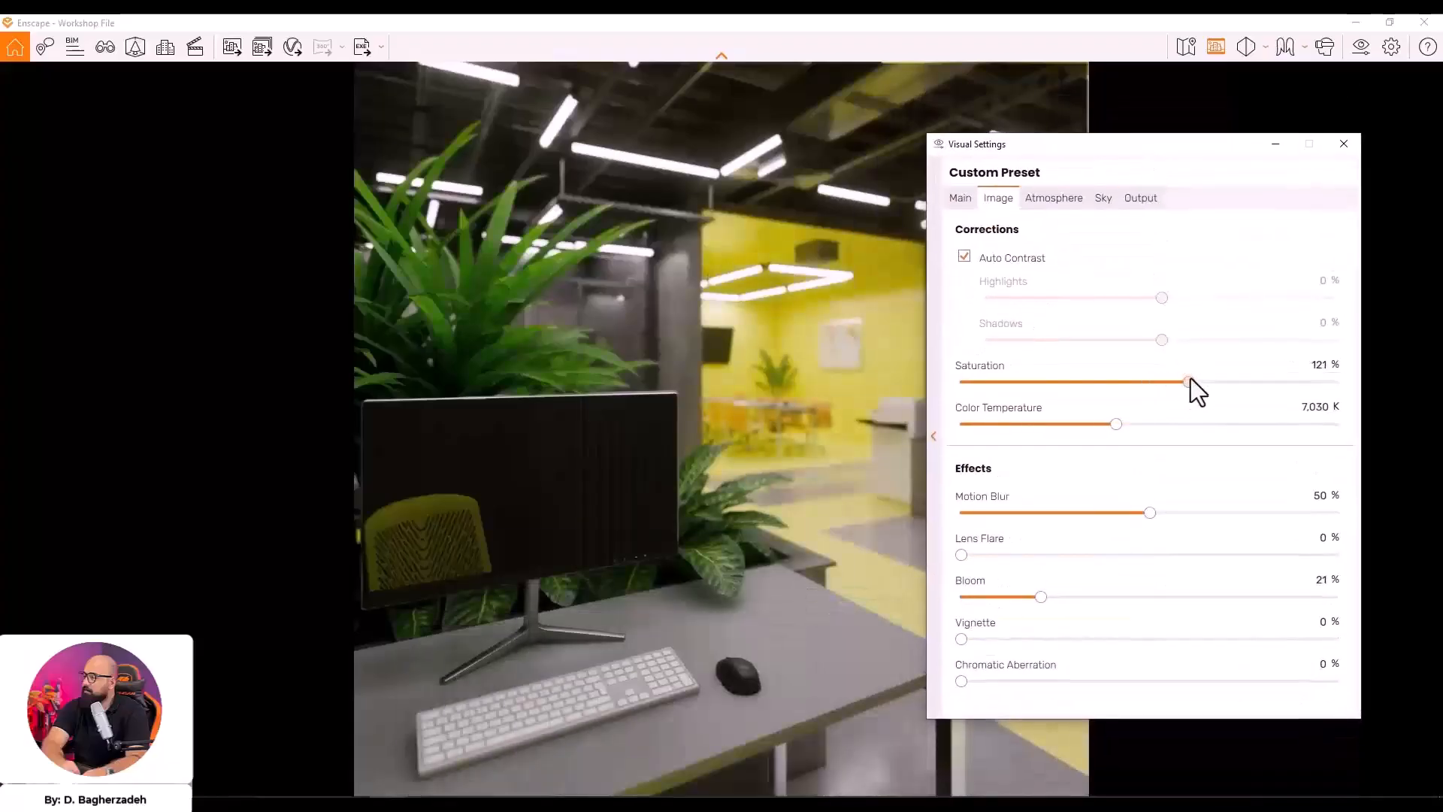
mouse_move(1044, 181)
left_mouse_down()
mouse_move(1290, 570)
mouse_move(1103, 170)
mouse_move(1051, 160)
left_mouse_up()
left_click(1297, 342)
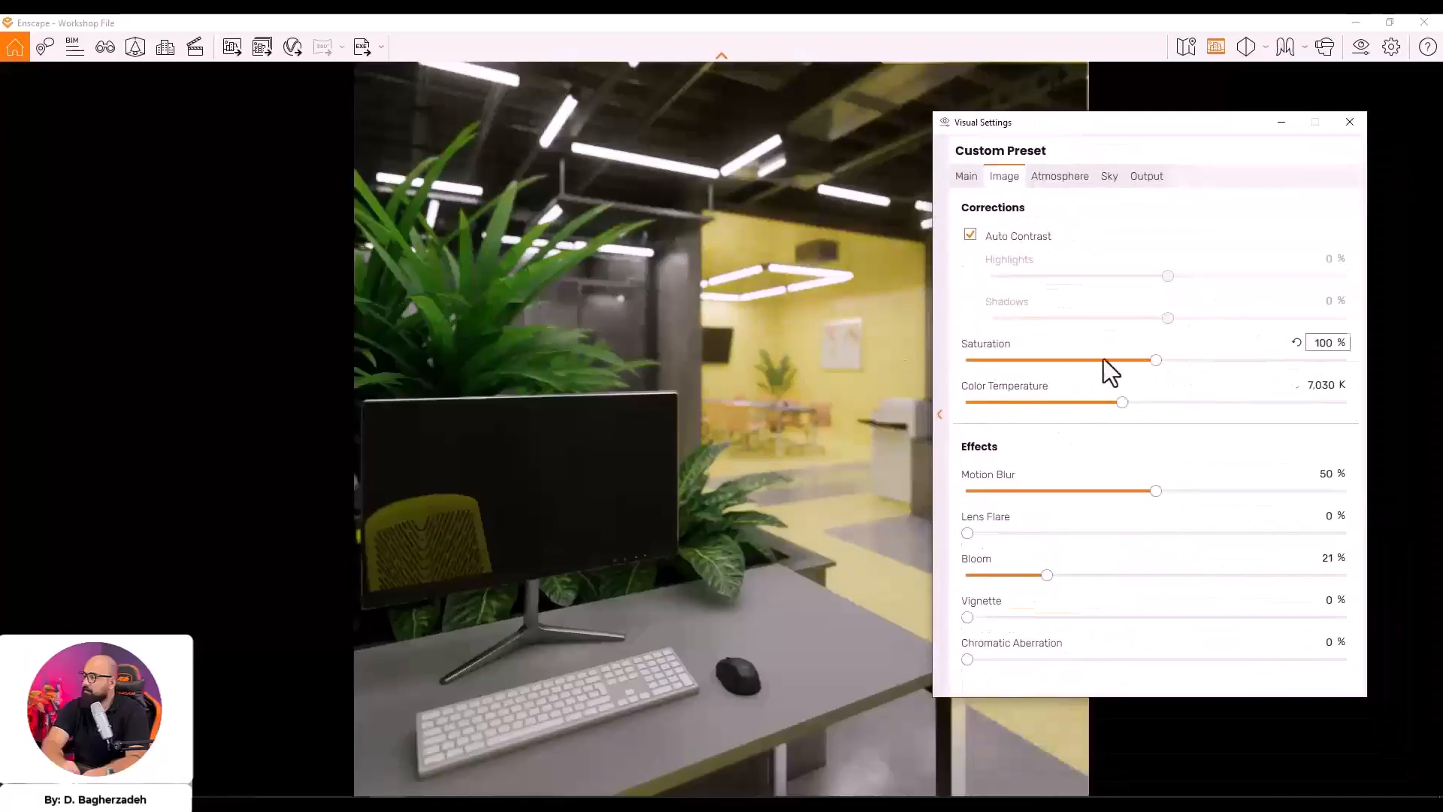
left_click_drag(1157, 362, 1090, 399)
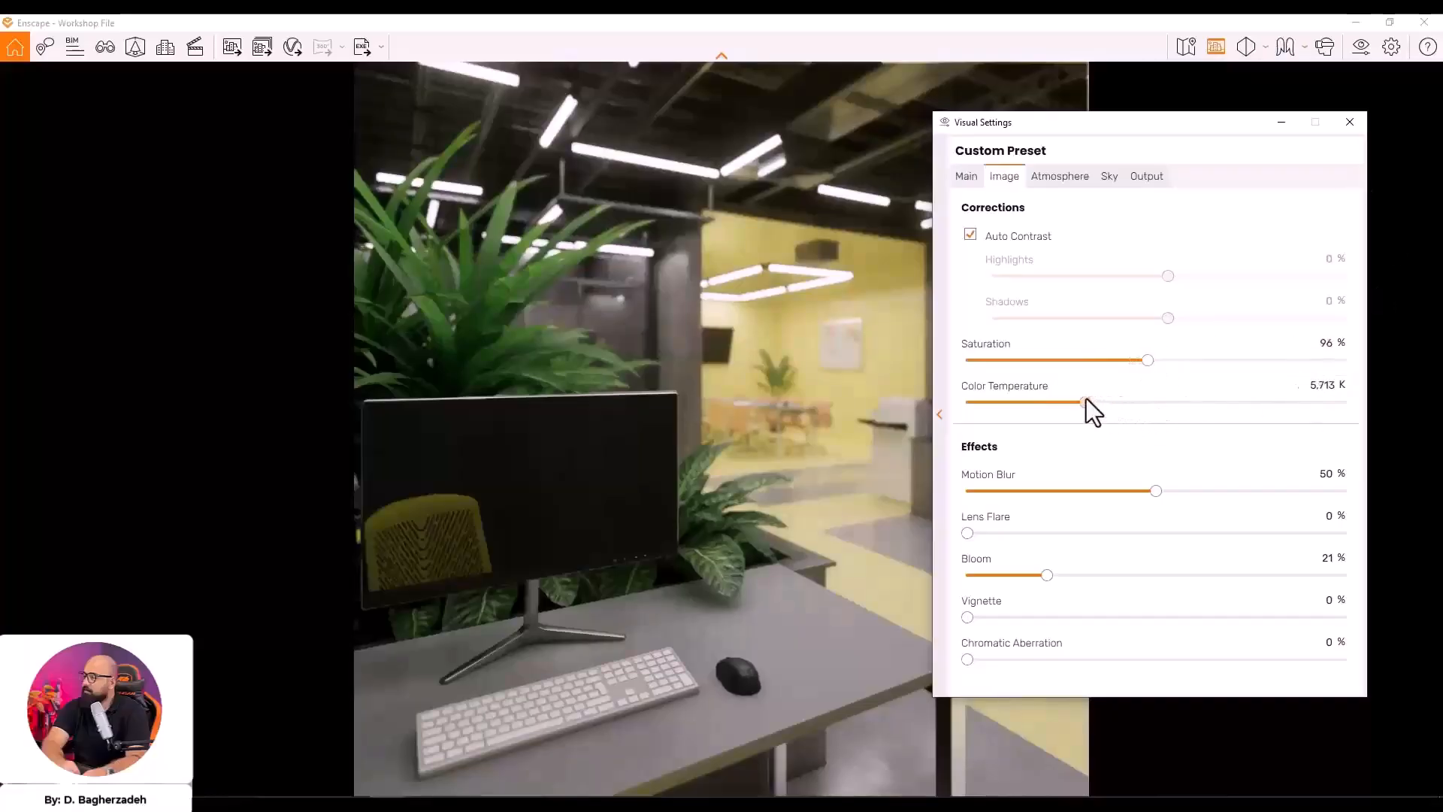
mouse_move(1072, 141)
left_mouse_down()
mouse_move(1234, 543)
mouse_move(1247, 671)
mouse_move(1031, 127)
mouse_move(1052, 126)
left_mouse_up()
Set chromatic aberration to 100 % and try a bloom of 80 % before returning it to 21 %
left_click_drag(934, 653, 1310, 651)
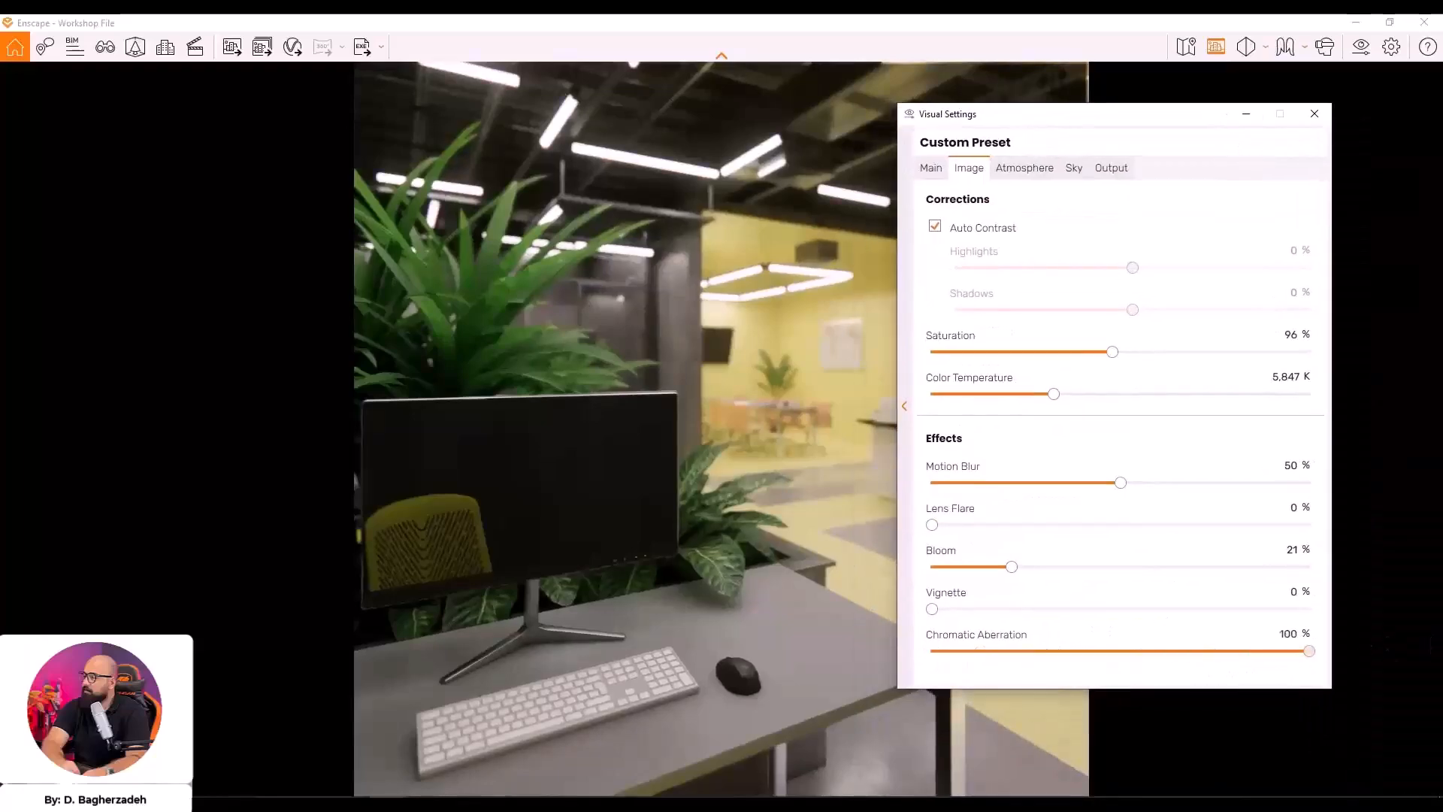
left_click_drag(1011, 566, 1233, 588)
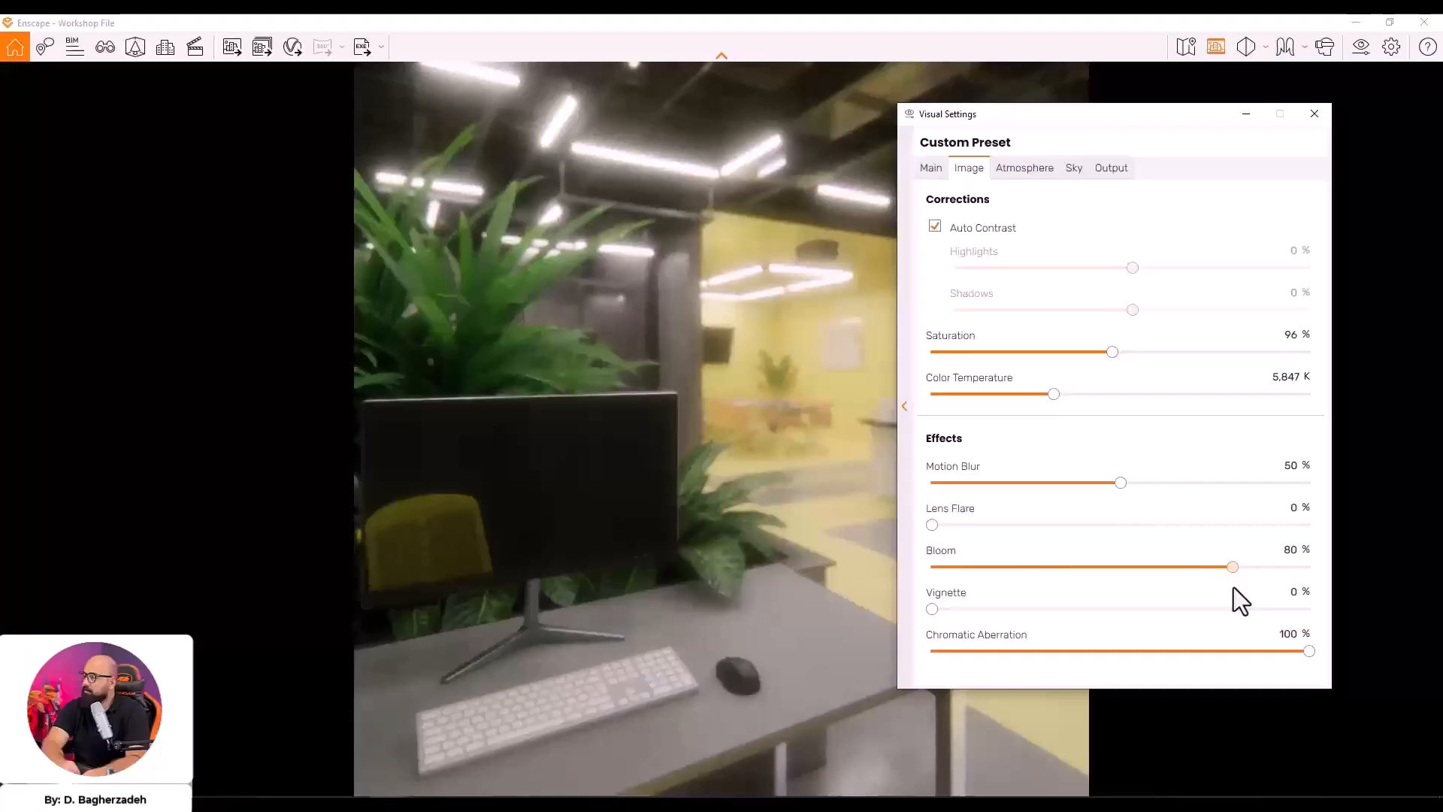
left_click_drag(1234, 588, 1016, 598)
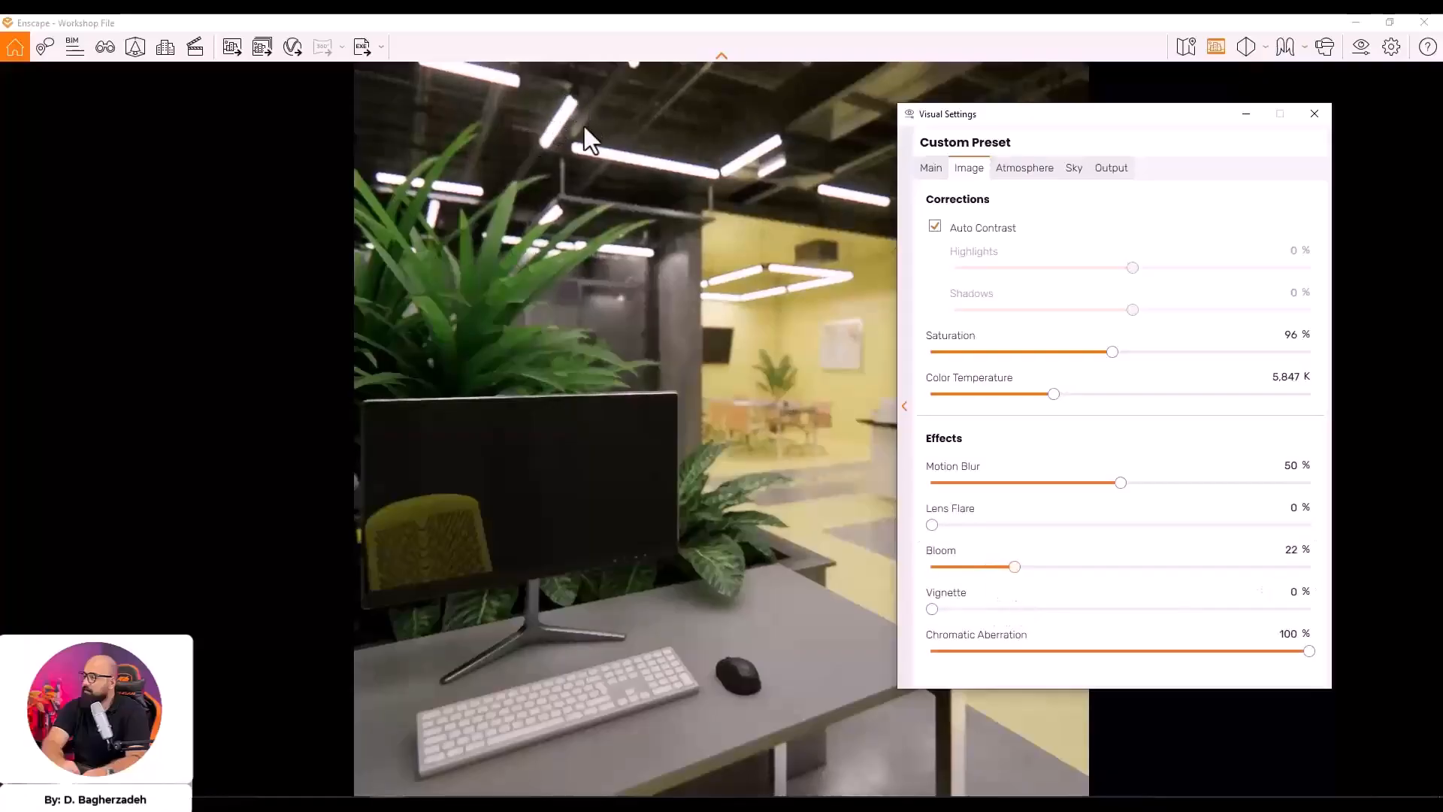
mouse_move(1017, 566)
left_mouse_down()
mouse_move(1040, 567)
mouse_move(1013, 567)
left_mouse_up()
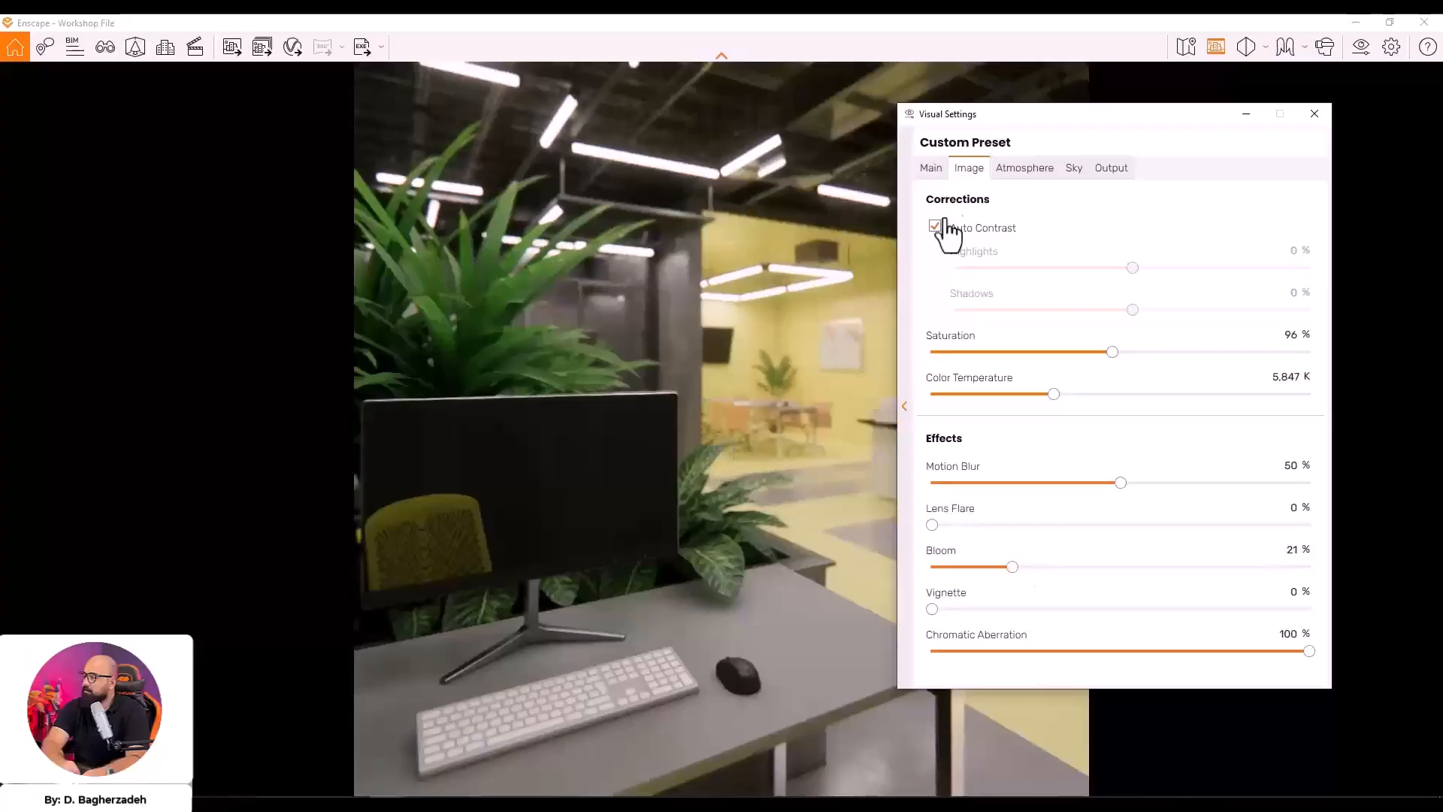
Fine-tune the camera exposure to slightly brighter and reduce the depth of field slightly
left_click_drag(967, 115, 1158, 142)
left_click(1122, 196)
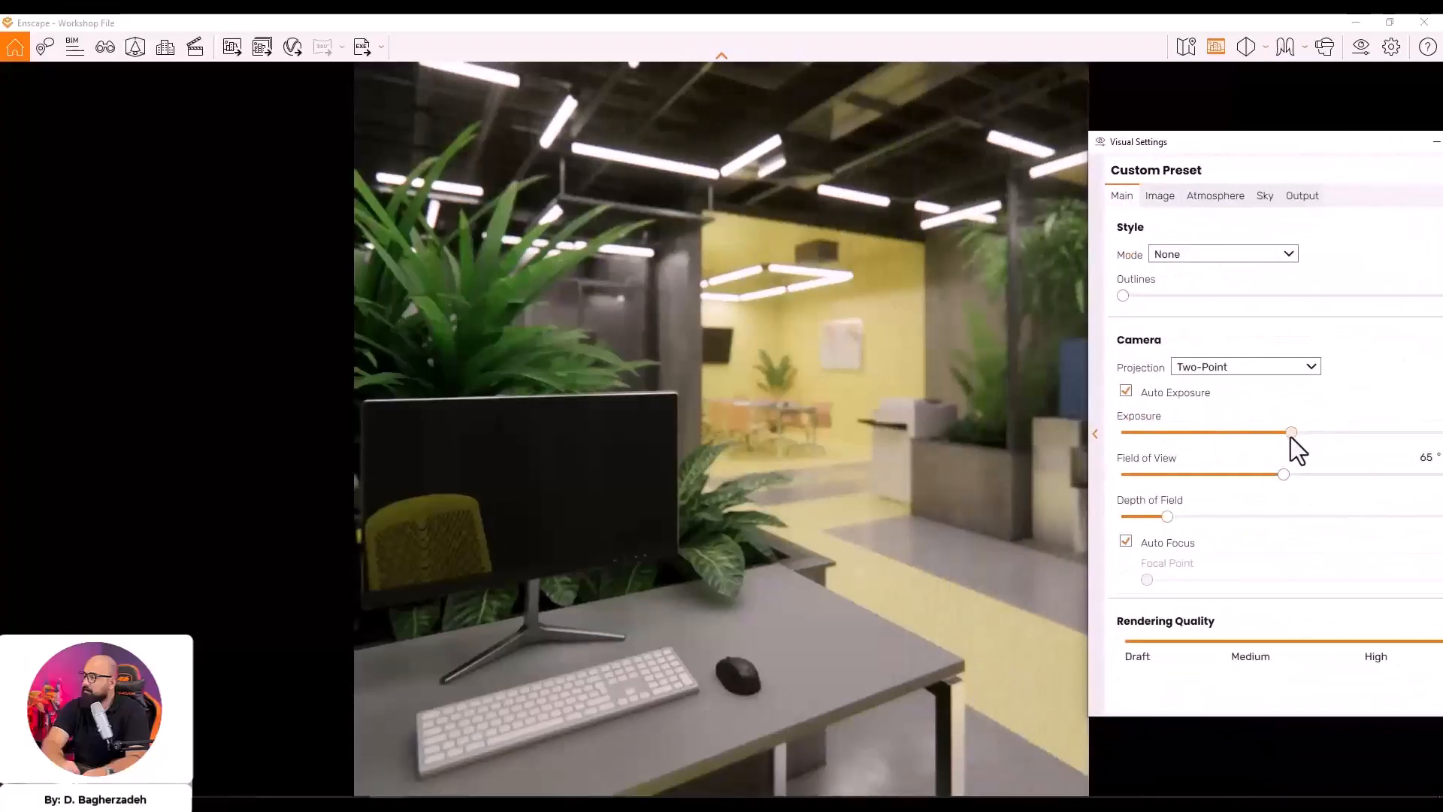
left_click_drag(1290, 434, 1274, 431)
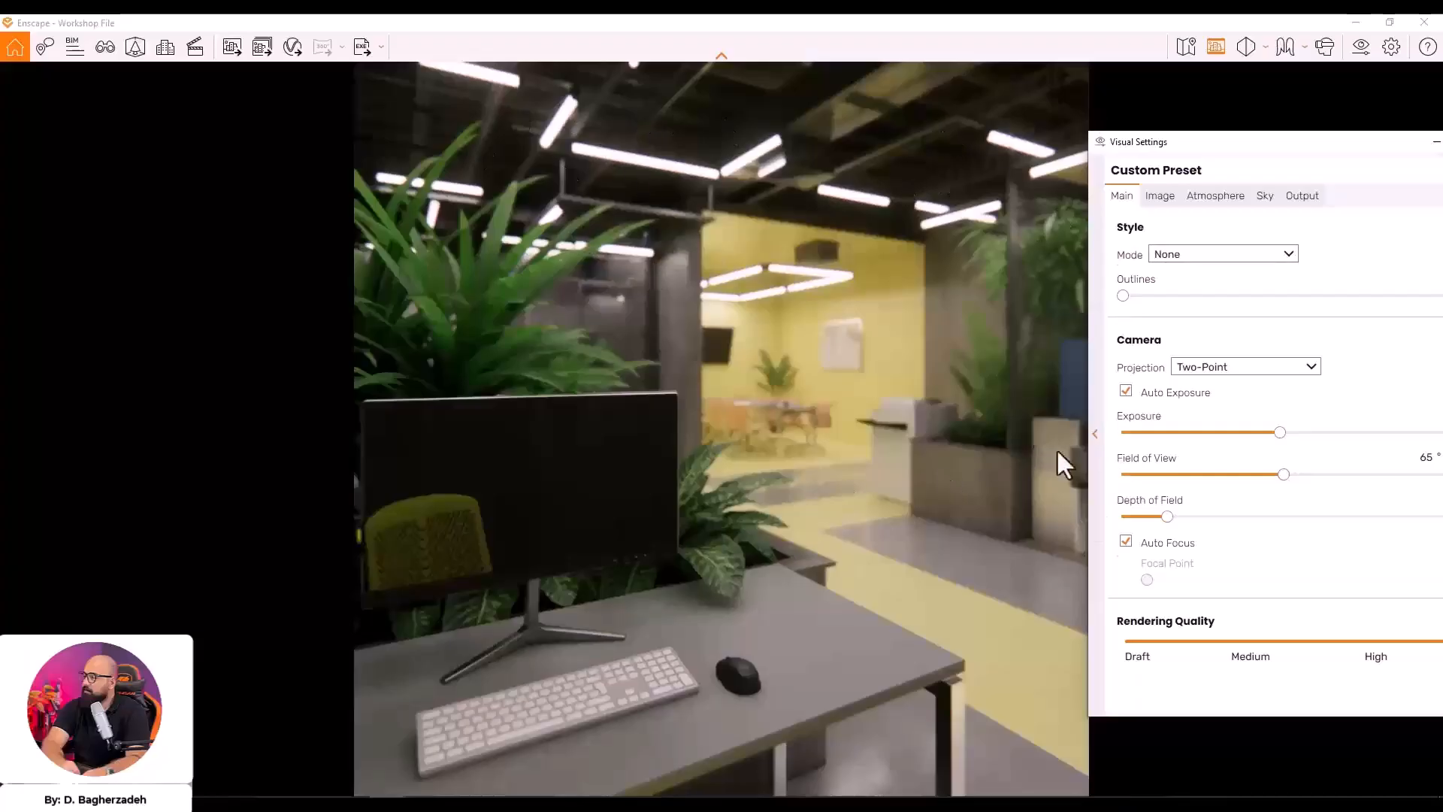
left_click_drag(1170, 517, 1151, 513)
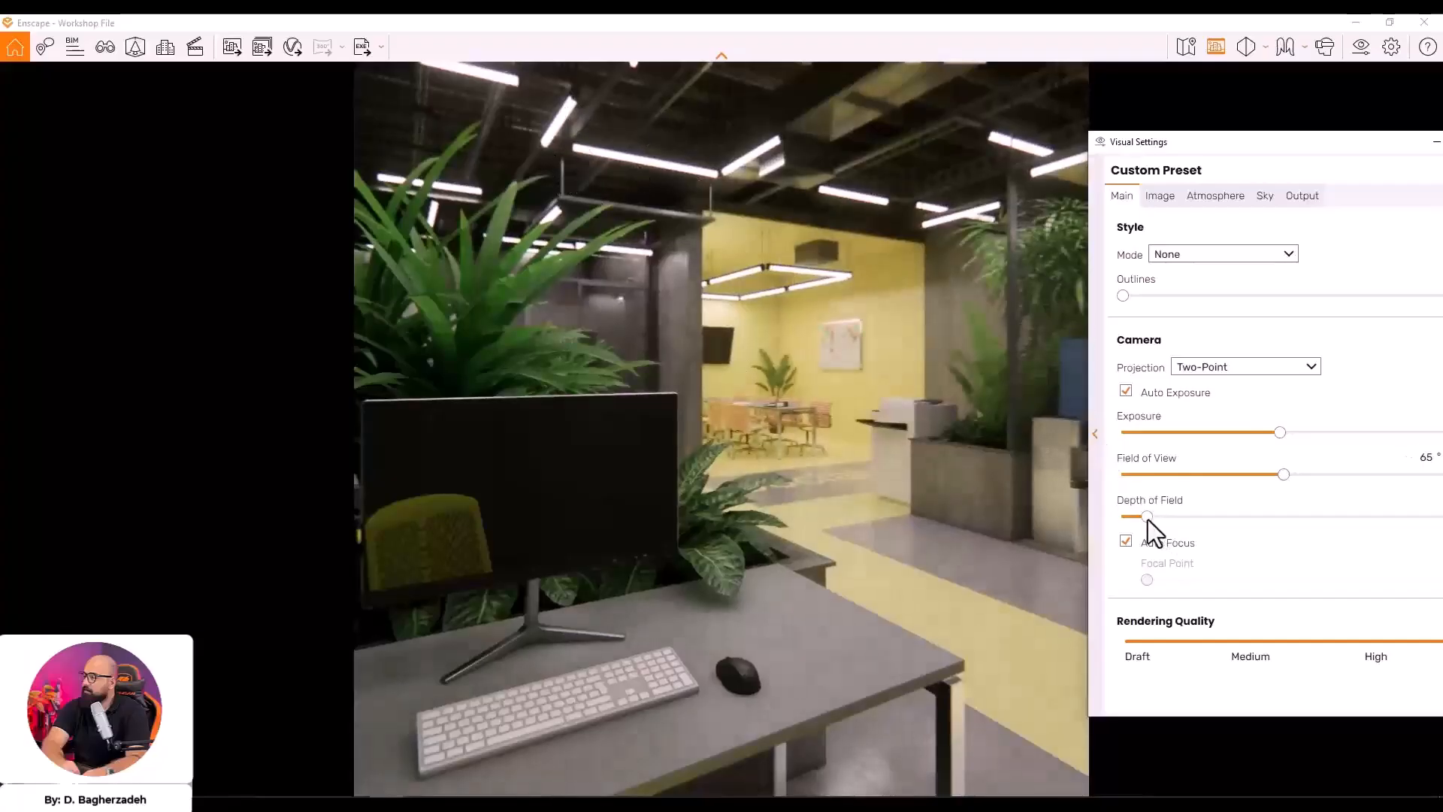
left_click_drag(1151, 519, 1161, 513)
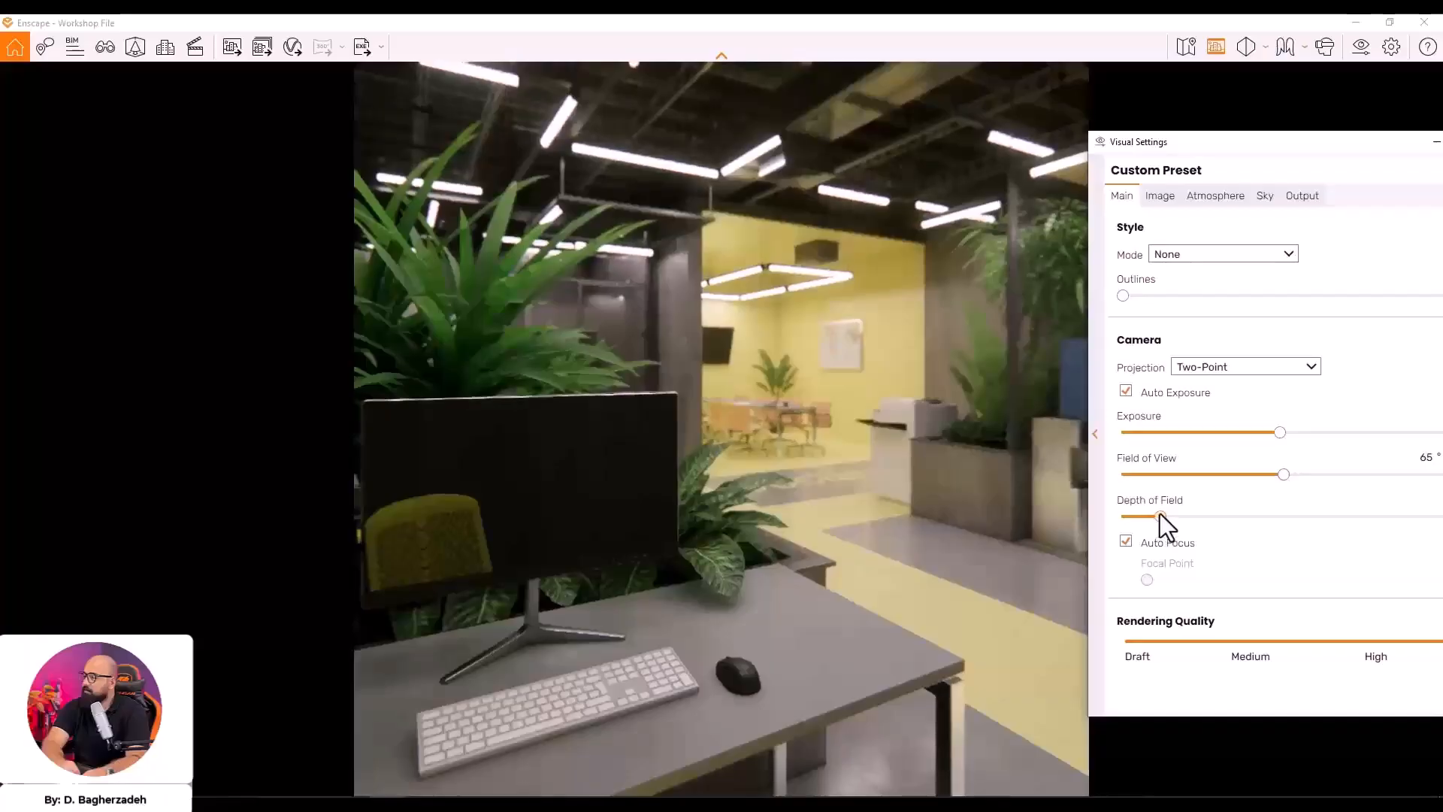
Save a PNG screenshot of the desk view as 01 in the WORKSHOP Family folder
key("shift+F11")
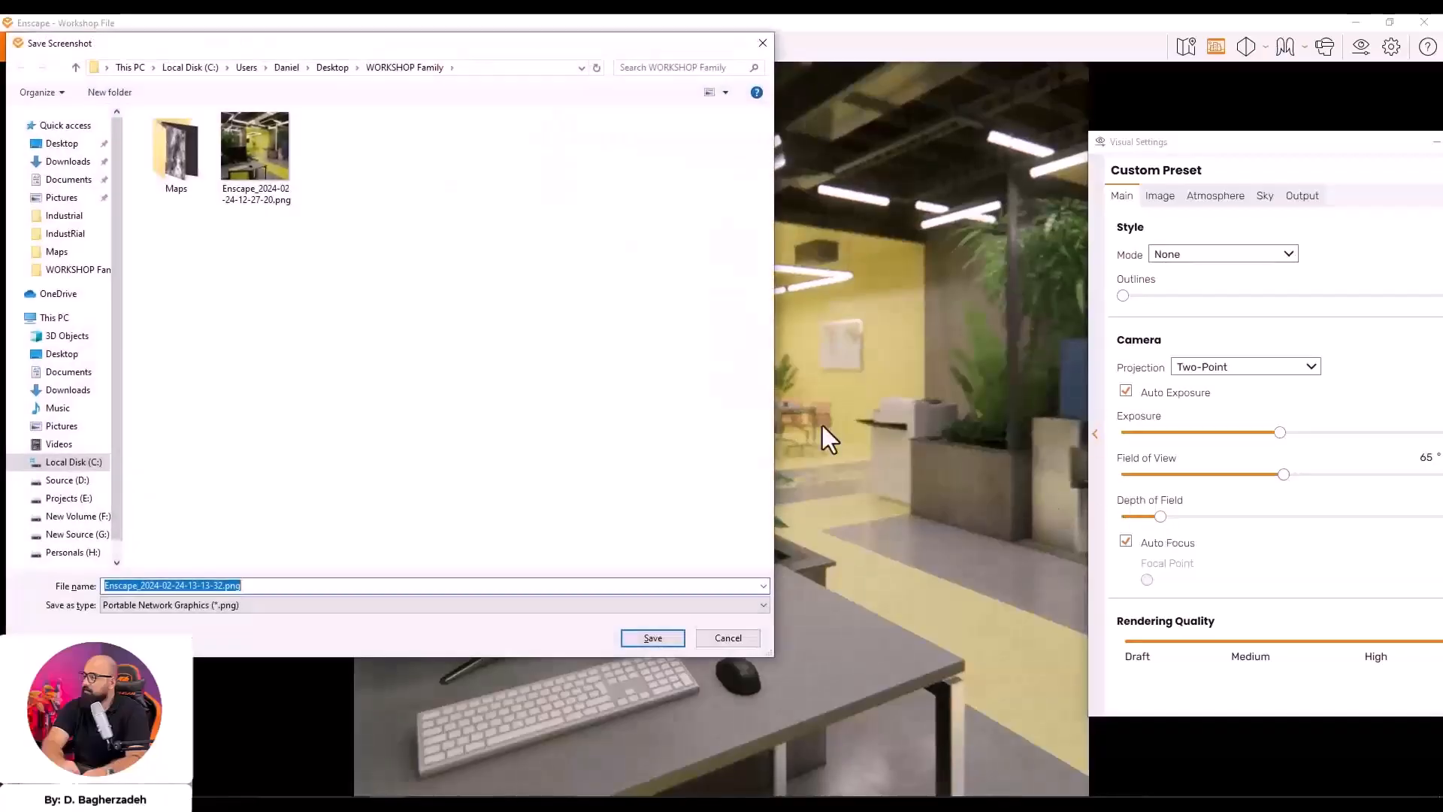
left_click(650, 637)
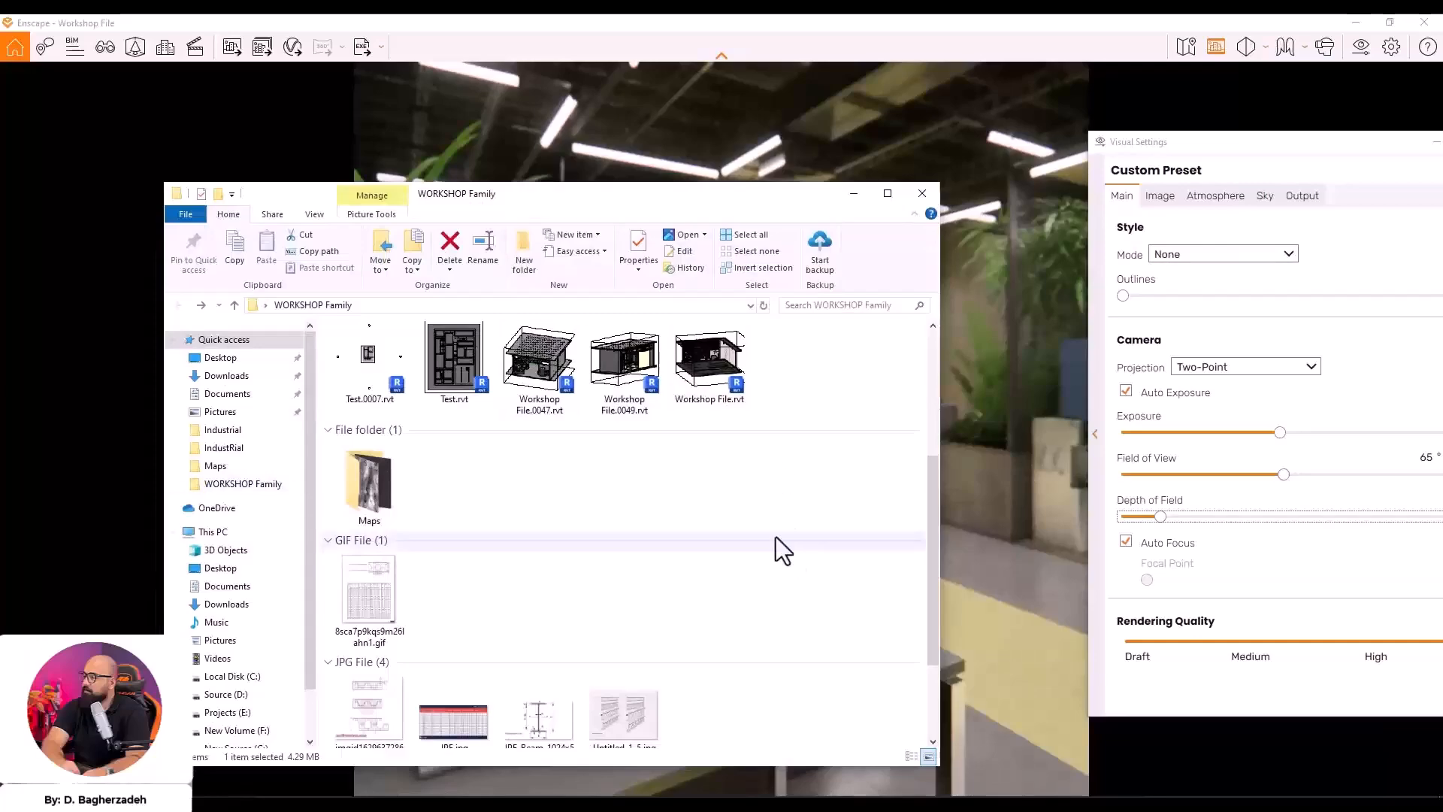
scroll(775, 537, "down", 2)
double_click(399, 688)
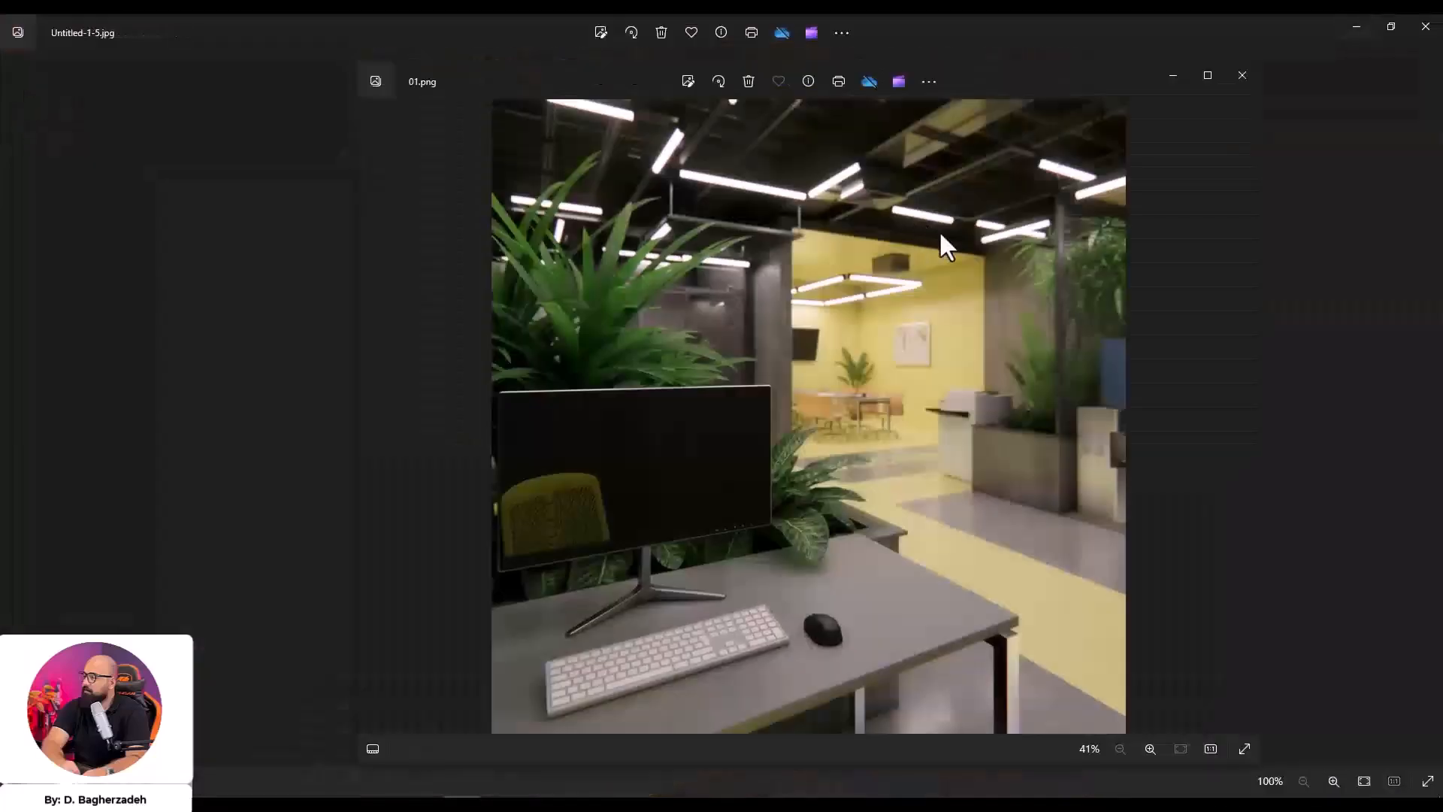
left_click(1208, 75)
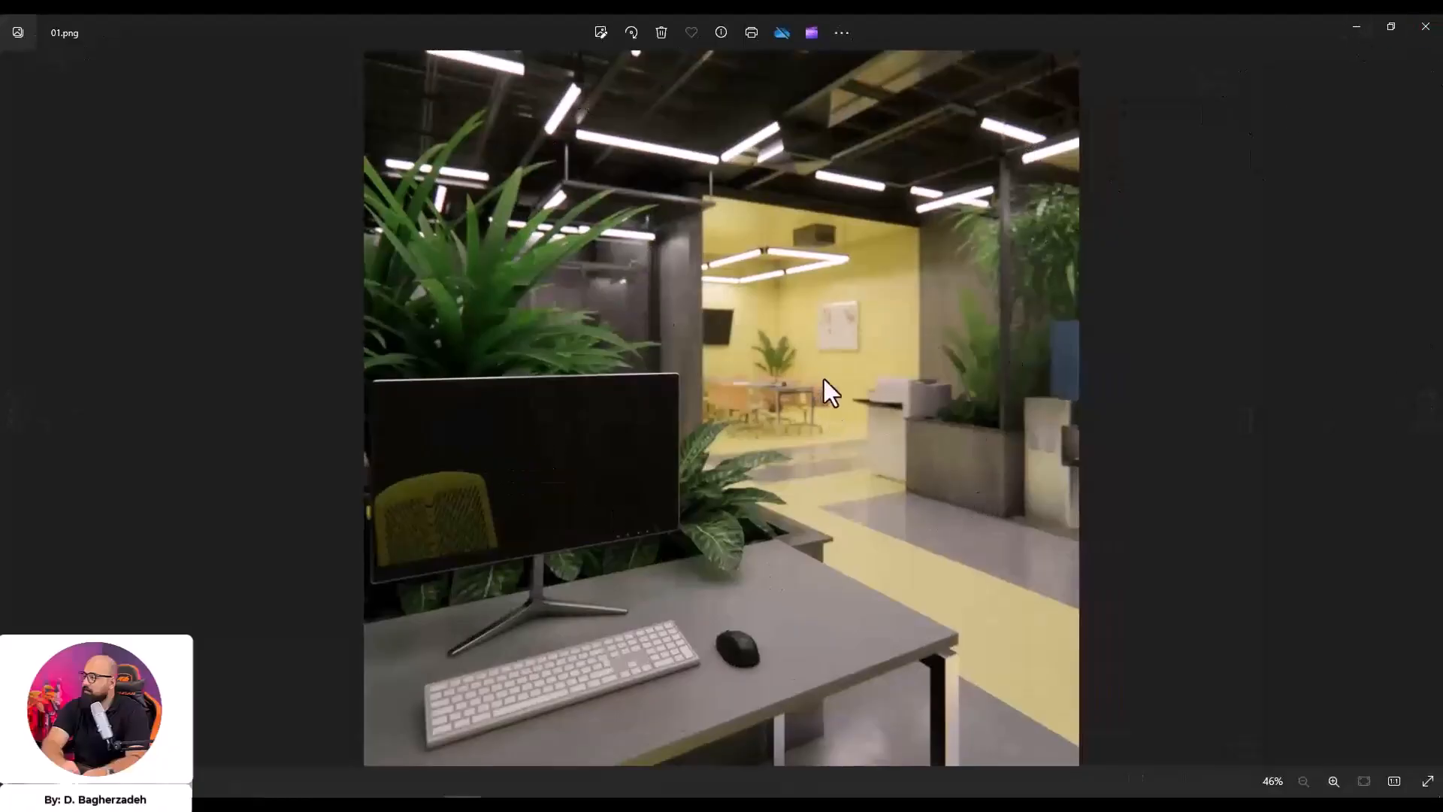
key("Right")
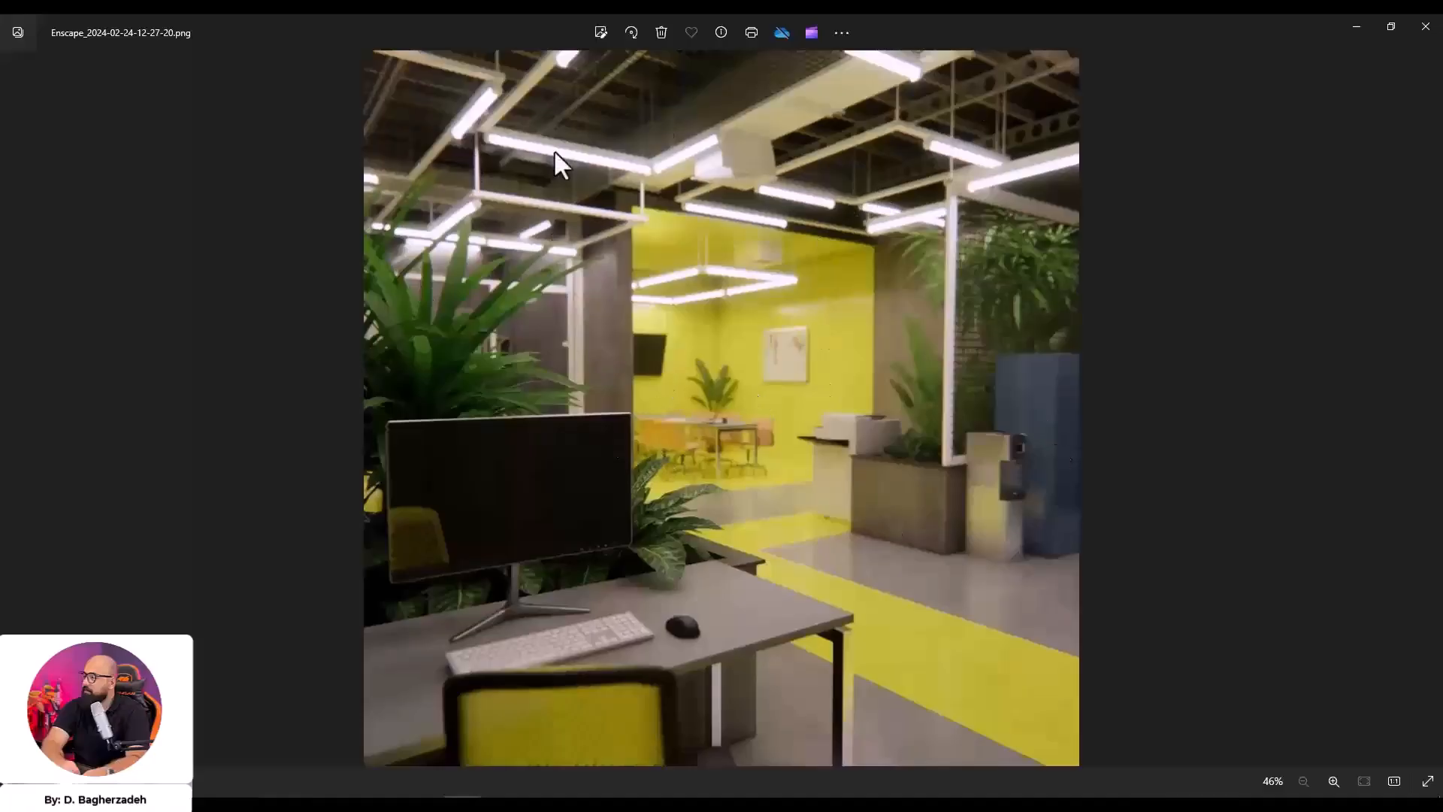
key("Left")
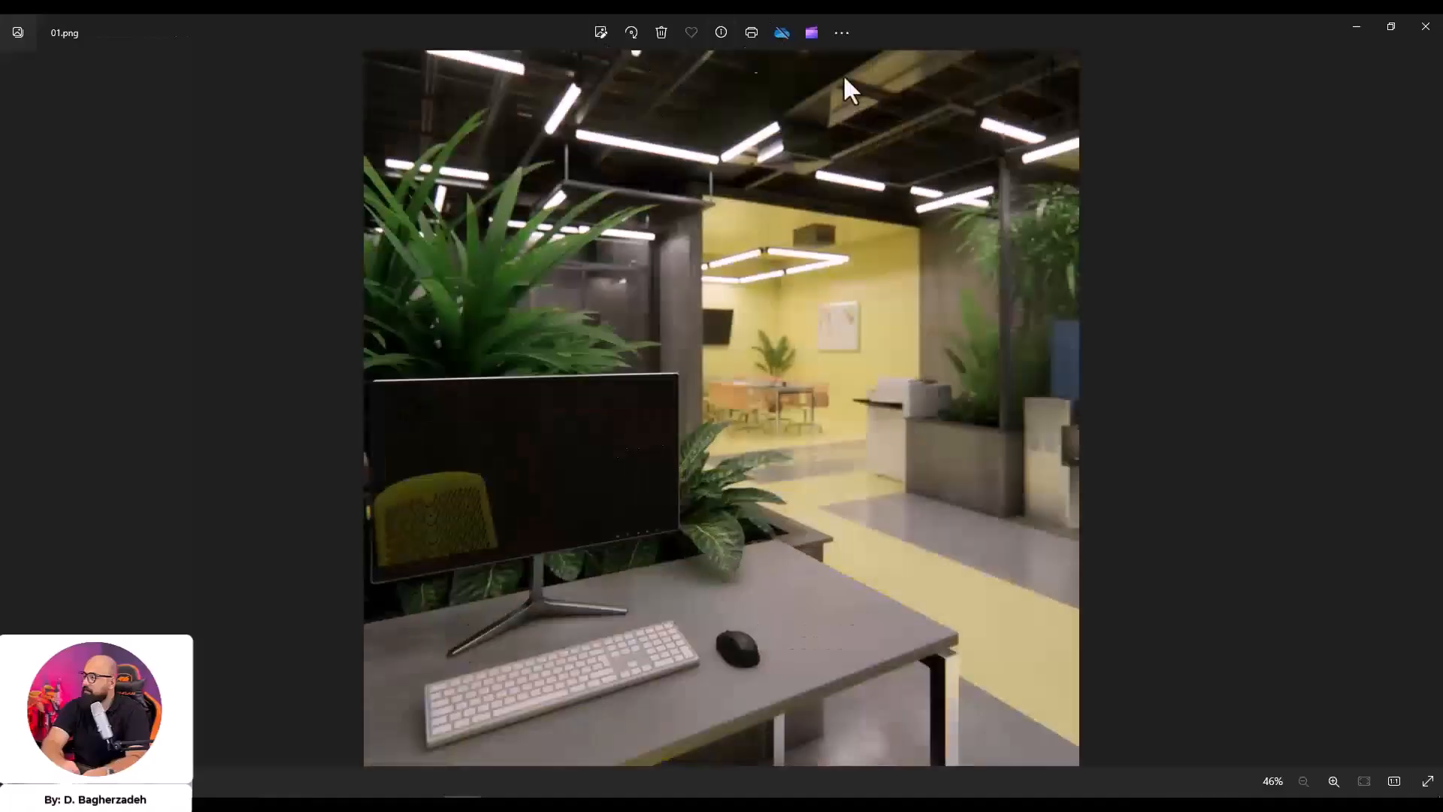
key("Right")
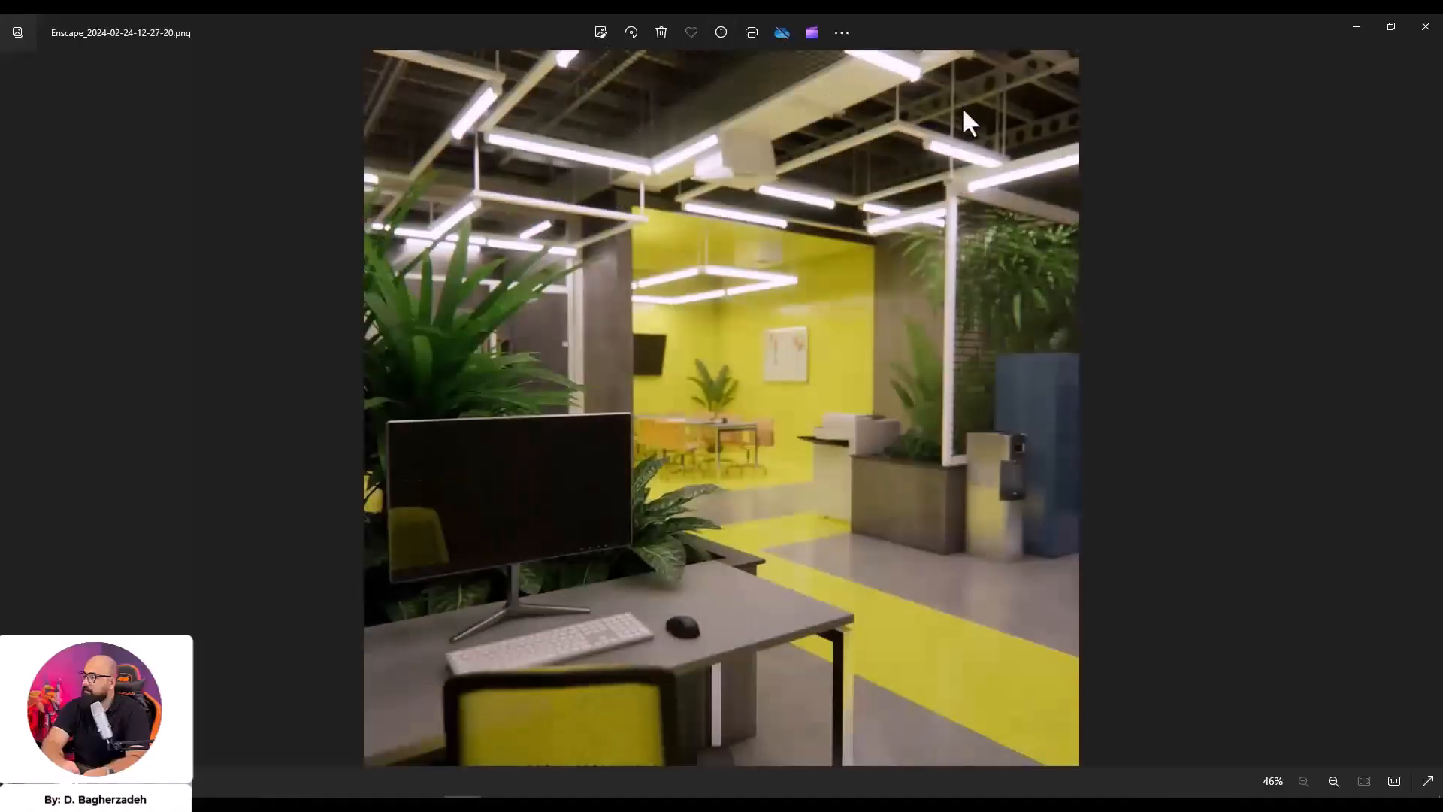
Return to 01.png for a last comparison with the earlier render, close the image viewer and go back to Enscape
key("Left")
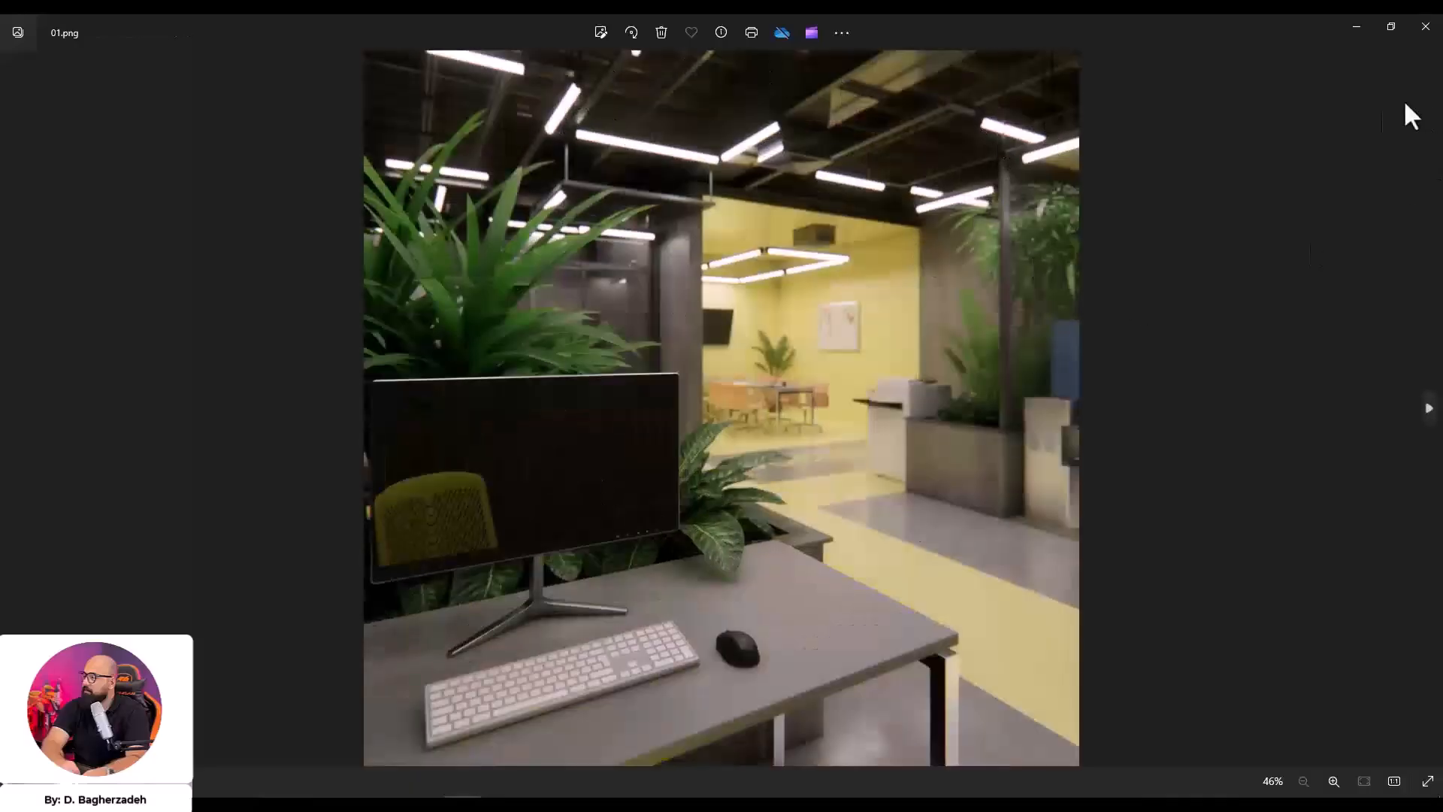
left_click(1356, 26)
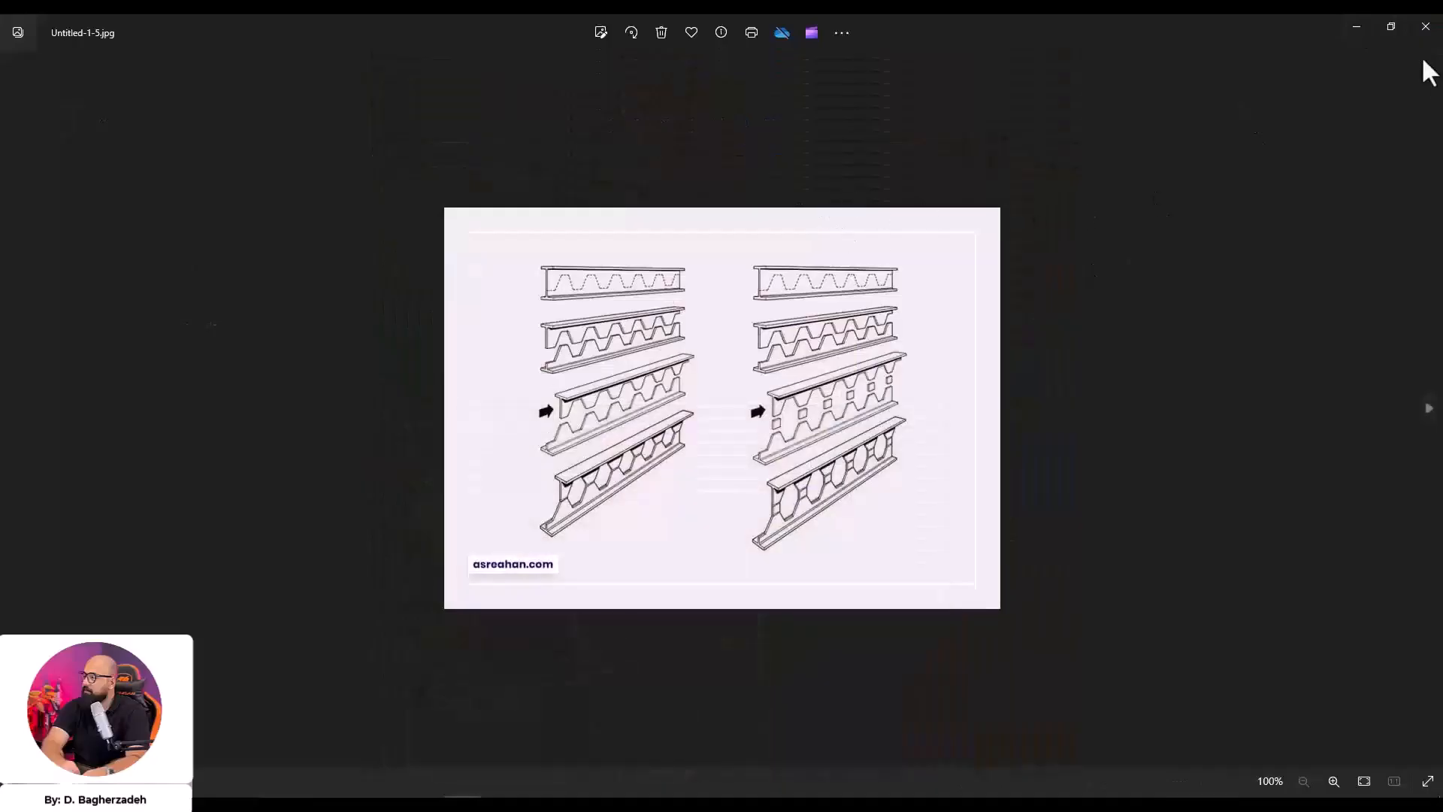
left_click(1426, 27)
left_click(864, 197)
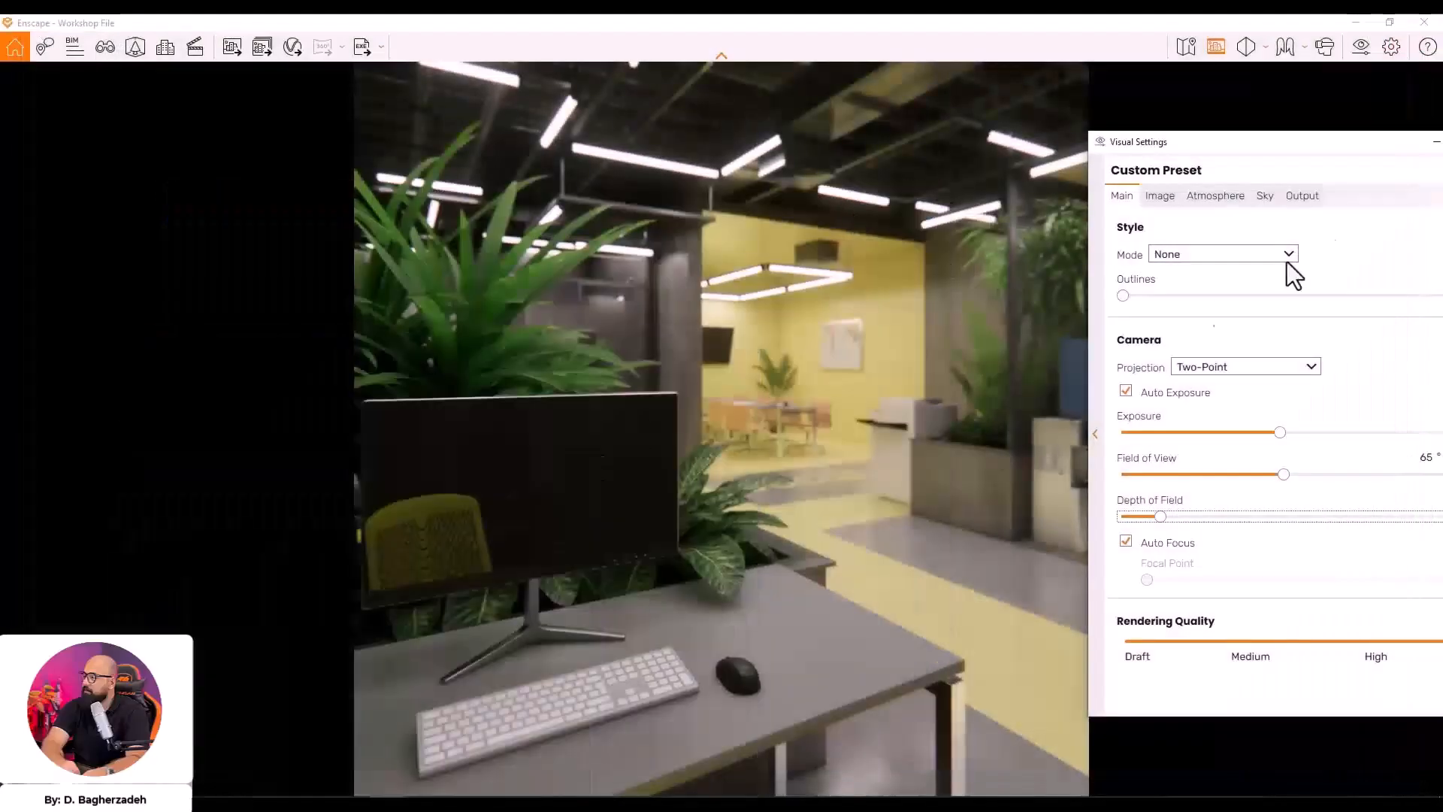
Frame a view of the white desk, copier and planter with depth of field off and a 61° field of view
left_click_drag(1175, 516, 1123, 519)
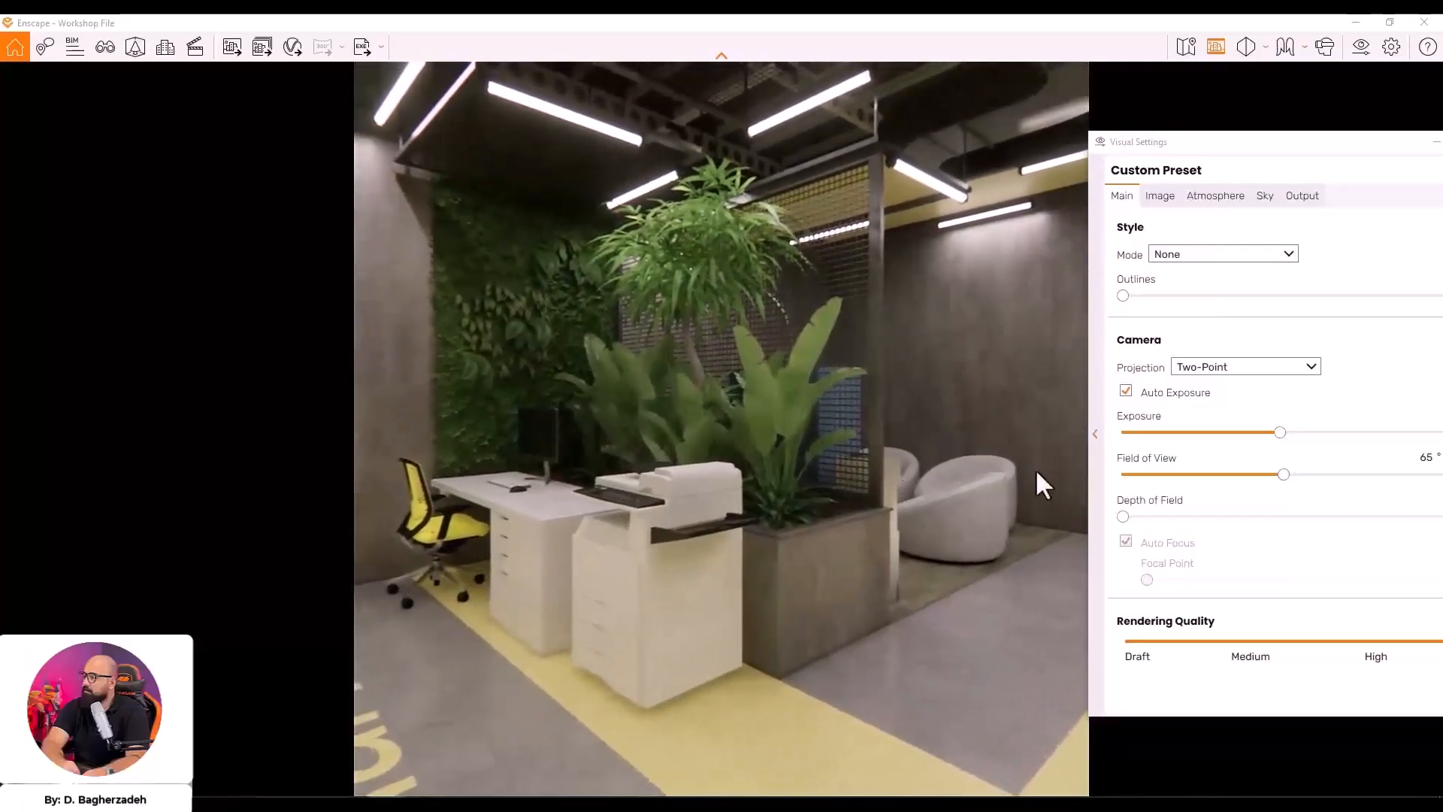
left_click_drag(1285, 475, 1270, 474)
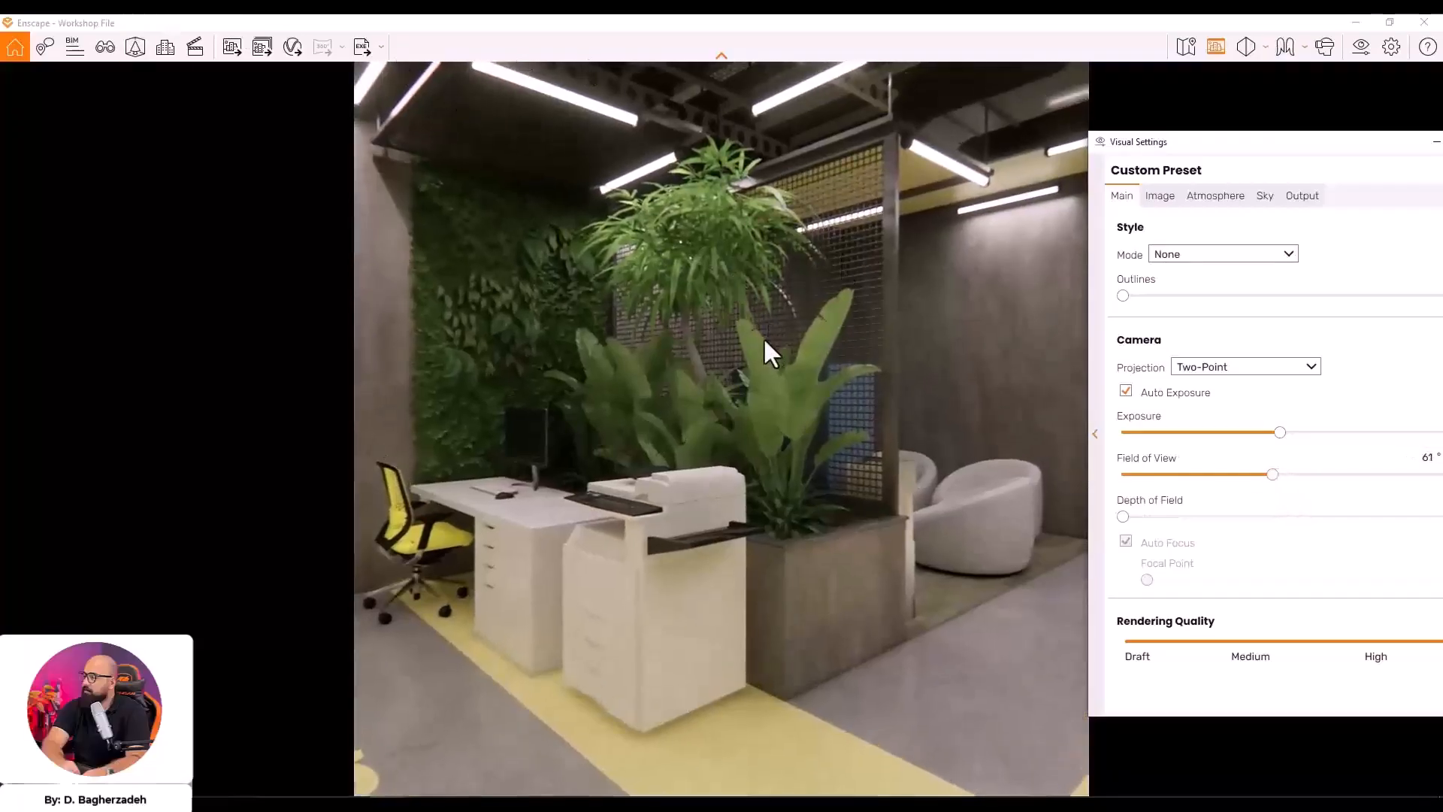
middle_click_drag(743, 379, 742, 391)
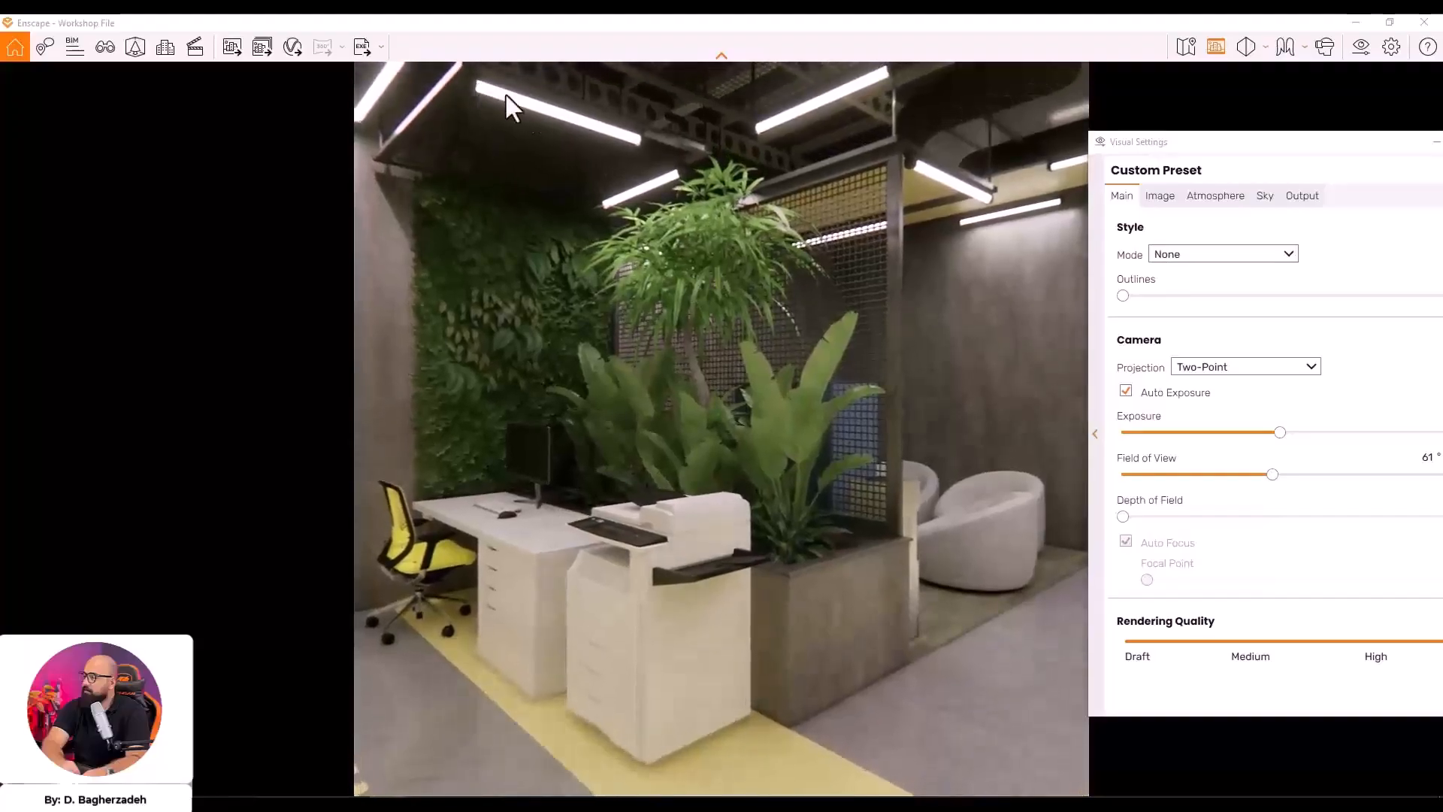
mouse_move(954, 294)
middle_mouse_down()
mouse_move(949, 260)
mouse_move(966, 287)
middle_mouse_up()
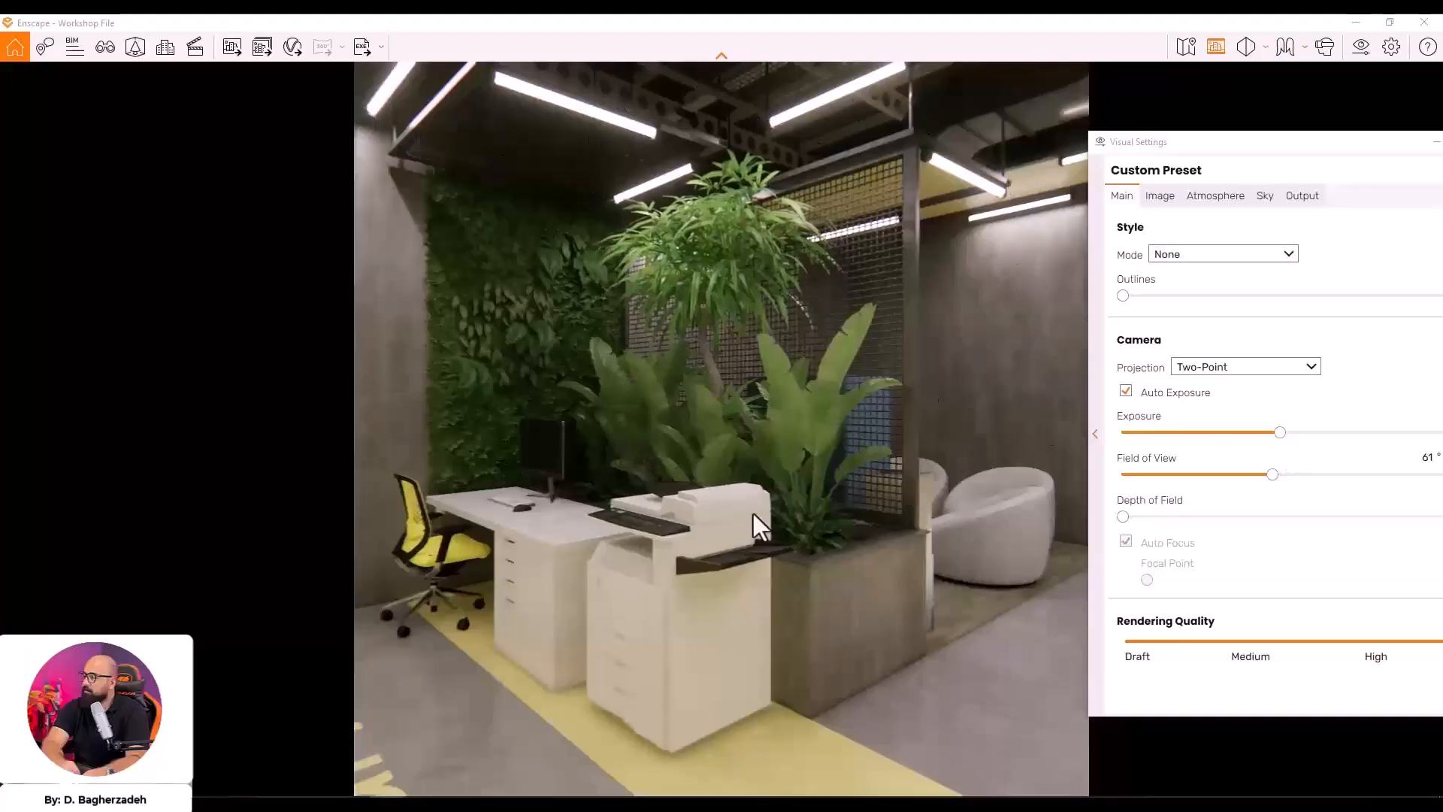
mouse_move(1282, 434)
left_mouse_down()
mouse_move(1258, 438)
mouse_move(1282, 440)
left_mouse_up()
left_click_drag(1338, 141, 1412, 182)
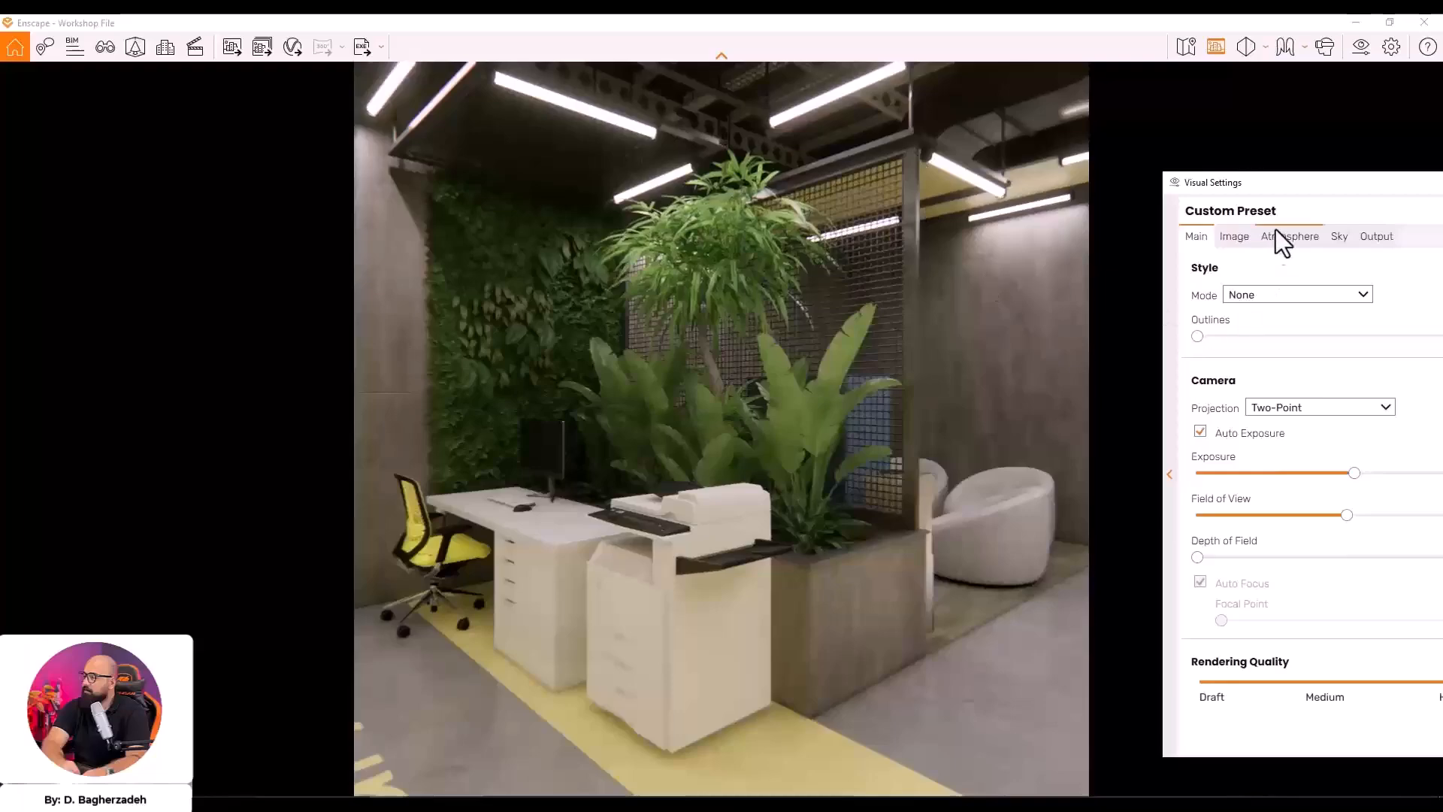
left_click_drag(1270, 183, 1200, 135)
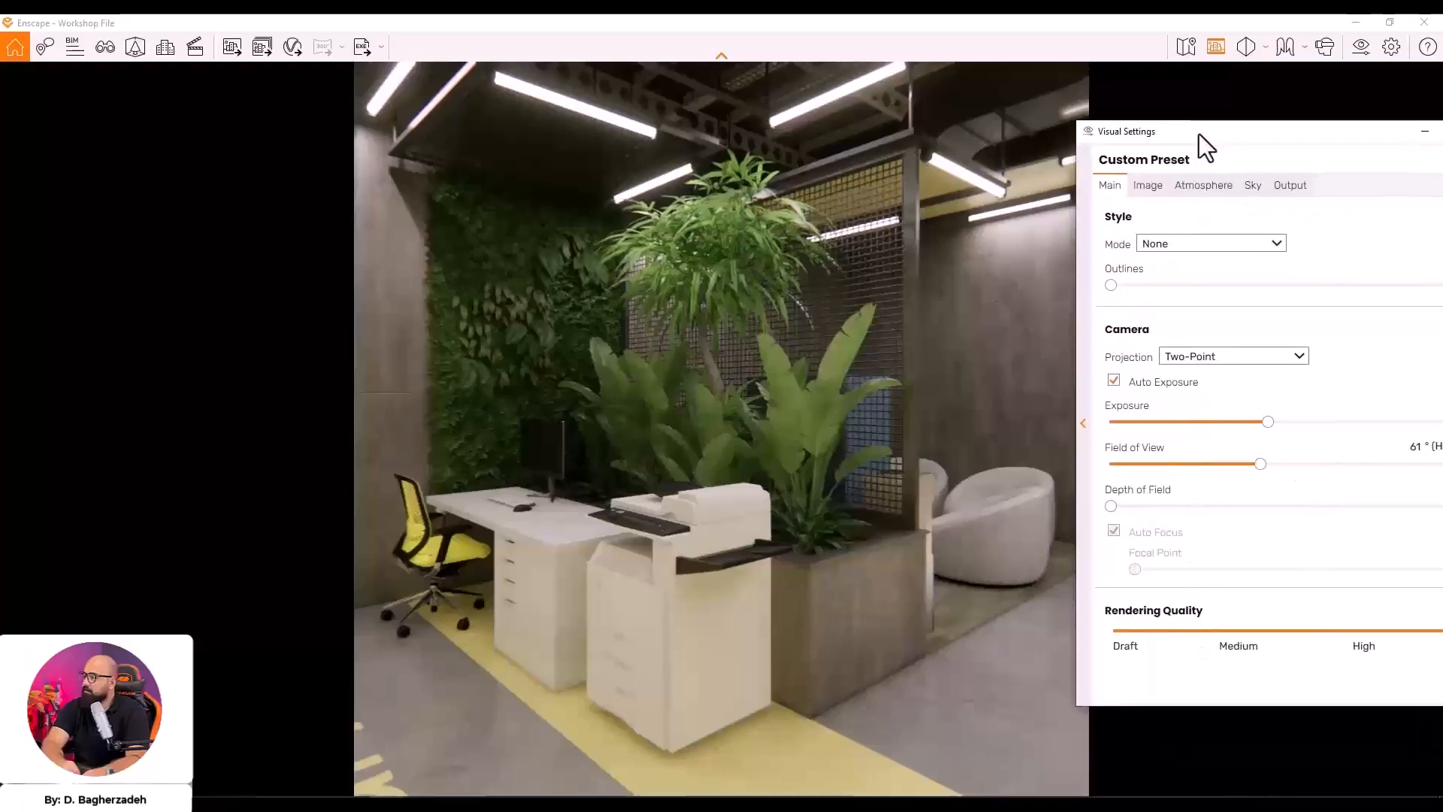
Turn off auto focus, place the focal point at 3.94 m and set the depth of field to 11 %
left_click_drag(1112, 509, 1201, 515)
left_click(1114, 531)
mouse_move(1300, 569)
left_mouse_down()
mouse_move(1200, 569)
mouse_move(1322, 579)
left_mouse_up()
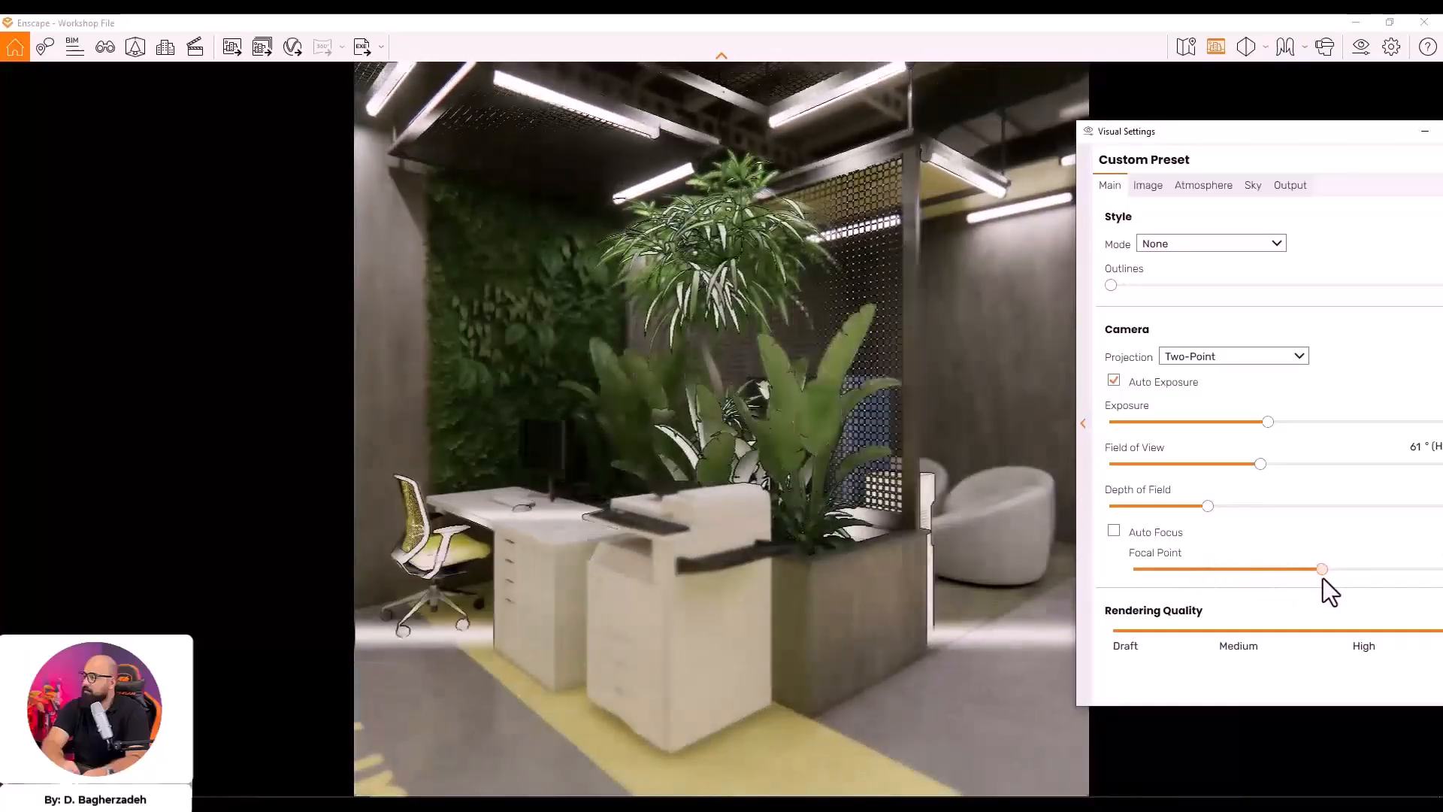
left_click_drag(1208, 507, 1165, 512)
left_click_drag(1158, 511, 1150, 511)
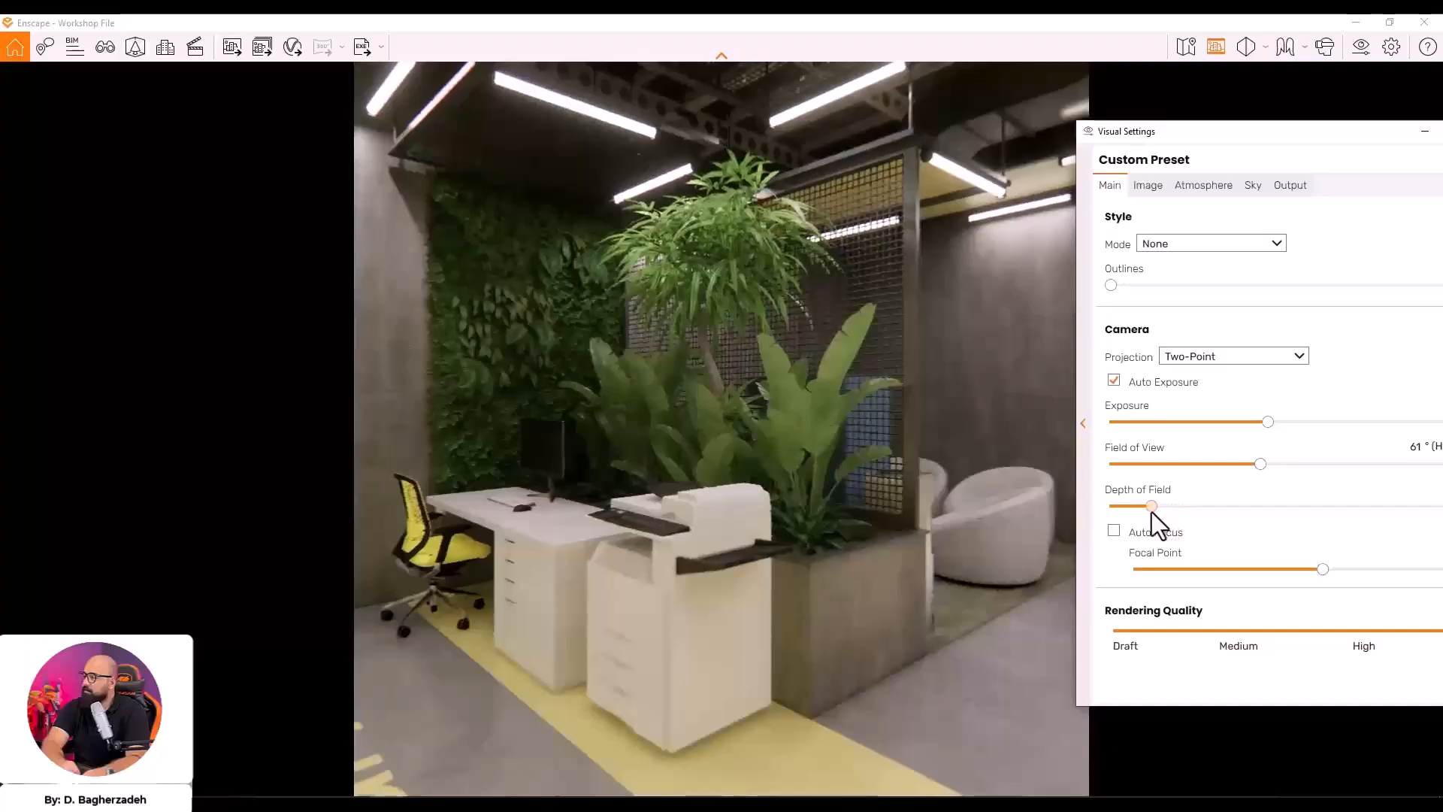
Reset the image saturation and reduce it to 92 %
left_click(1161, 182)
left_click_drag(1217, 131, 1136, 96)
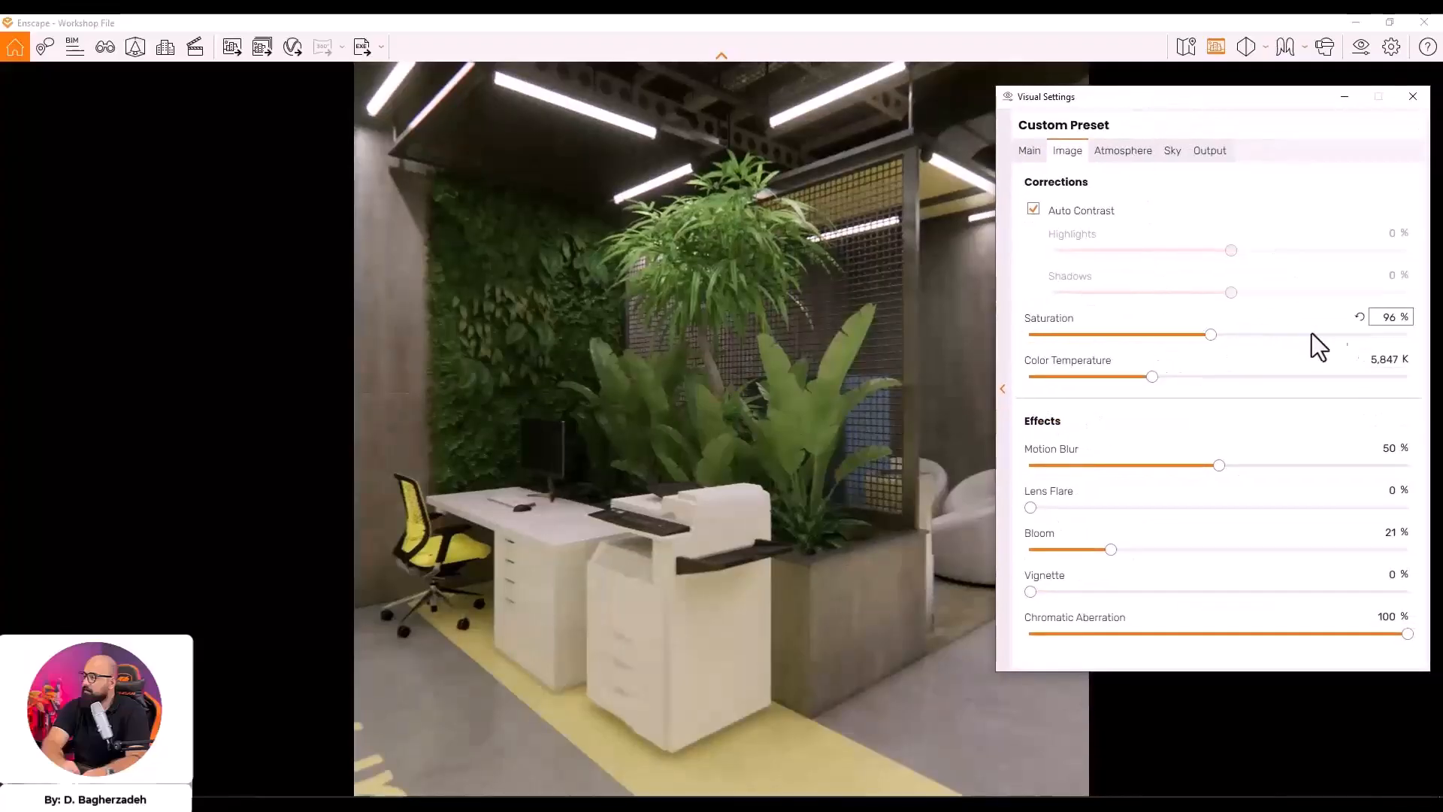
left_click(1360, 318)
left_click(1217, 336)
left_click_drag(1212, 335, 1204, 335)
Set the camera exposure to 41 % and the bloom to 20 %
left_click(1031, 154)
mouse_move(1193, 389)
left_mouse_down()
mouse_move(1115, 386)
mouse_move(1220, 399)
mouse_move(1144, 400)
mouse_move(1189, 403)
left_mouse_up()
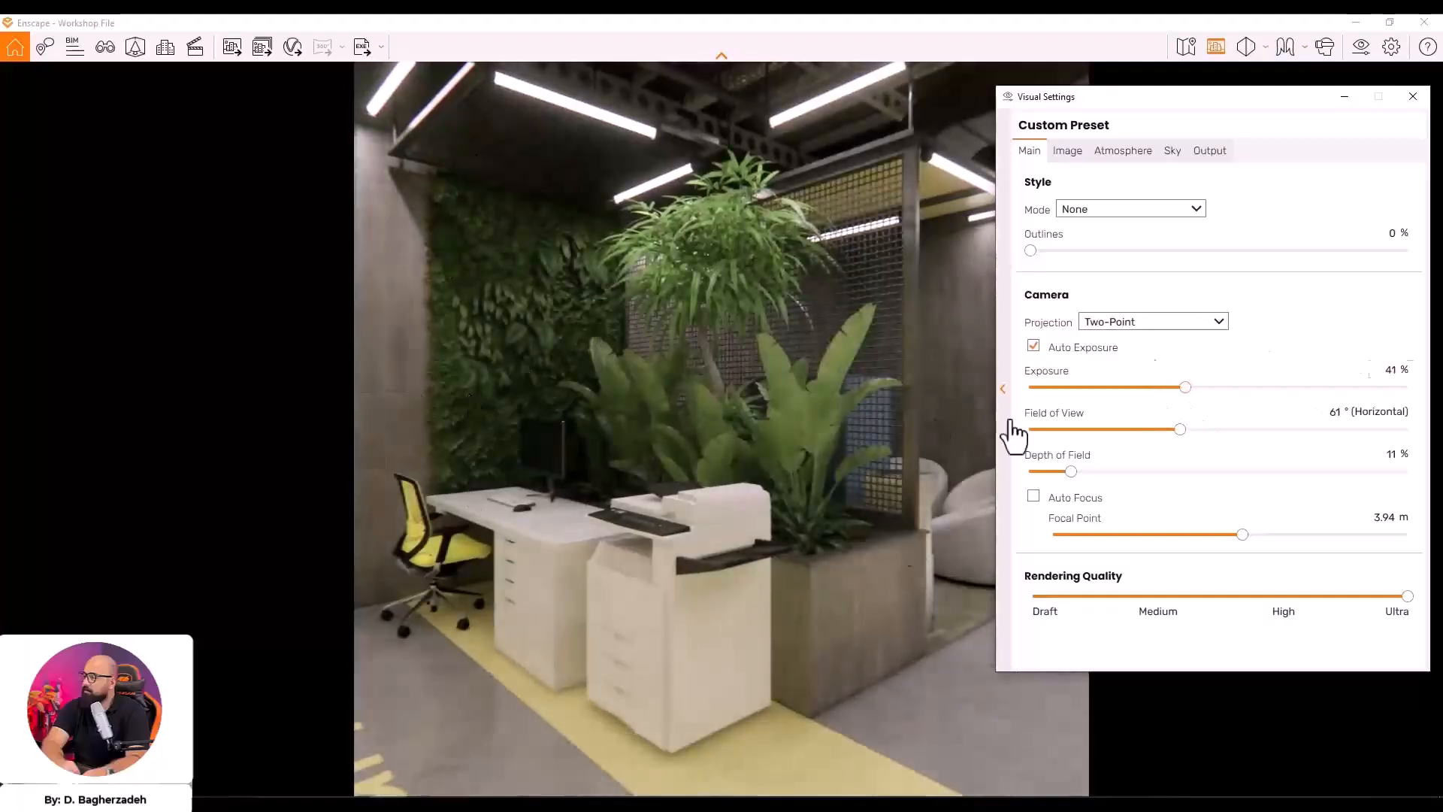
left_click(1067, 150)
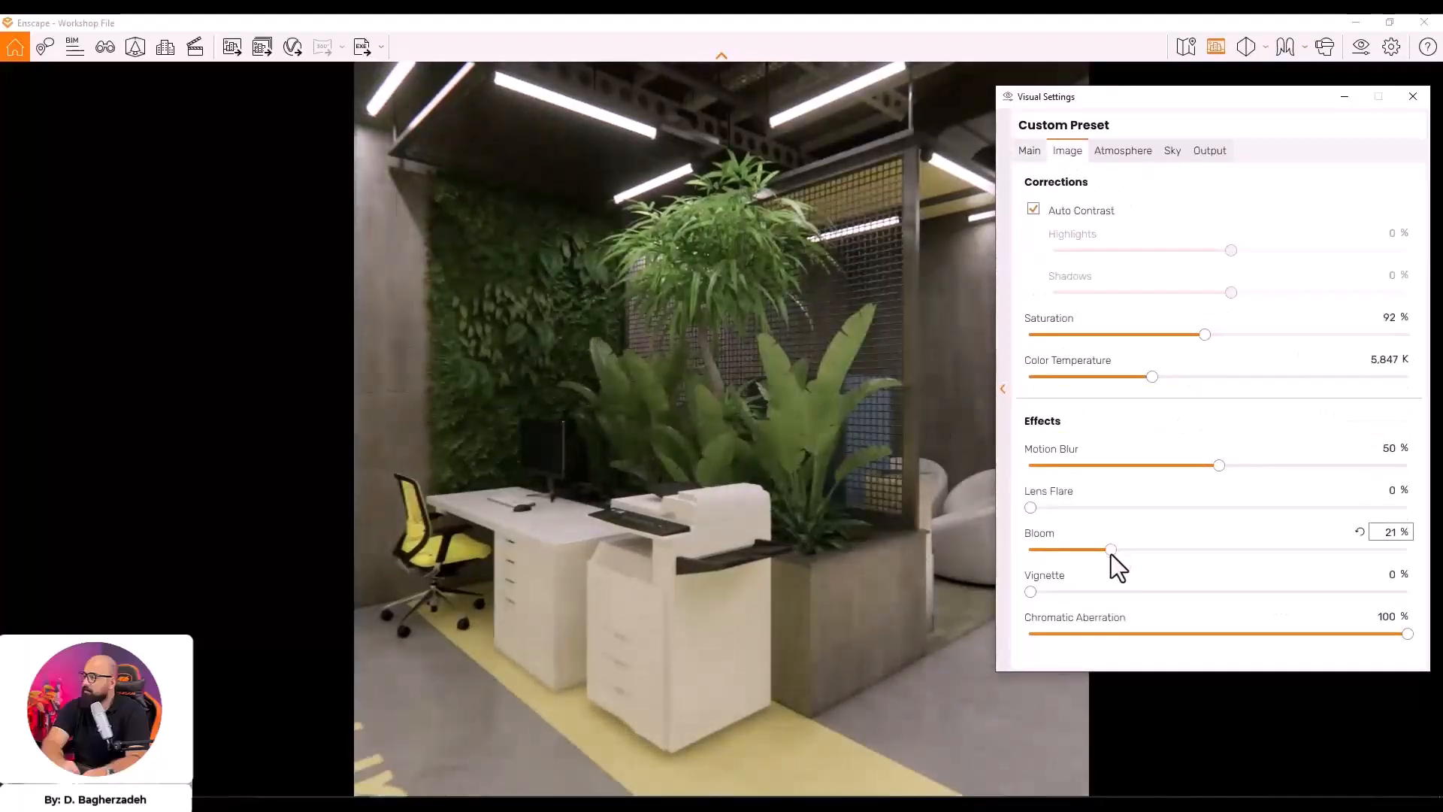
mouse_move(1111, 550)
left_mouse_down()
mouse_move(1126, 550)
mouse_move(1106, 550)
left_mouse_up()
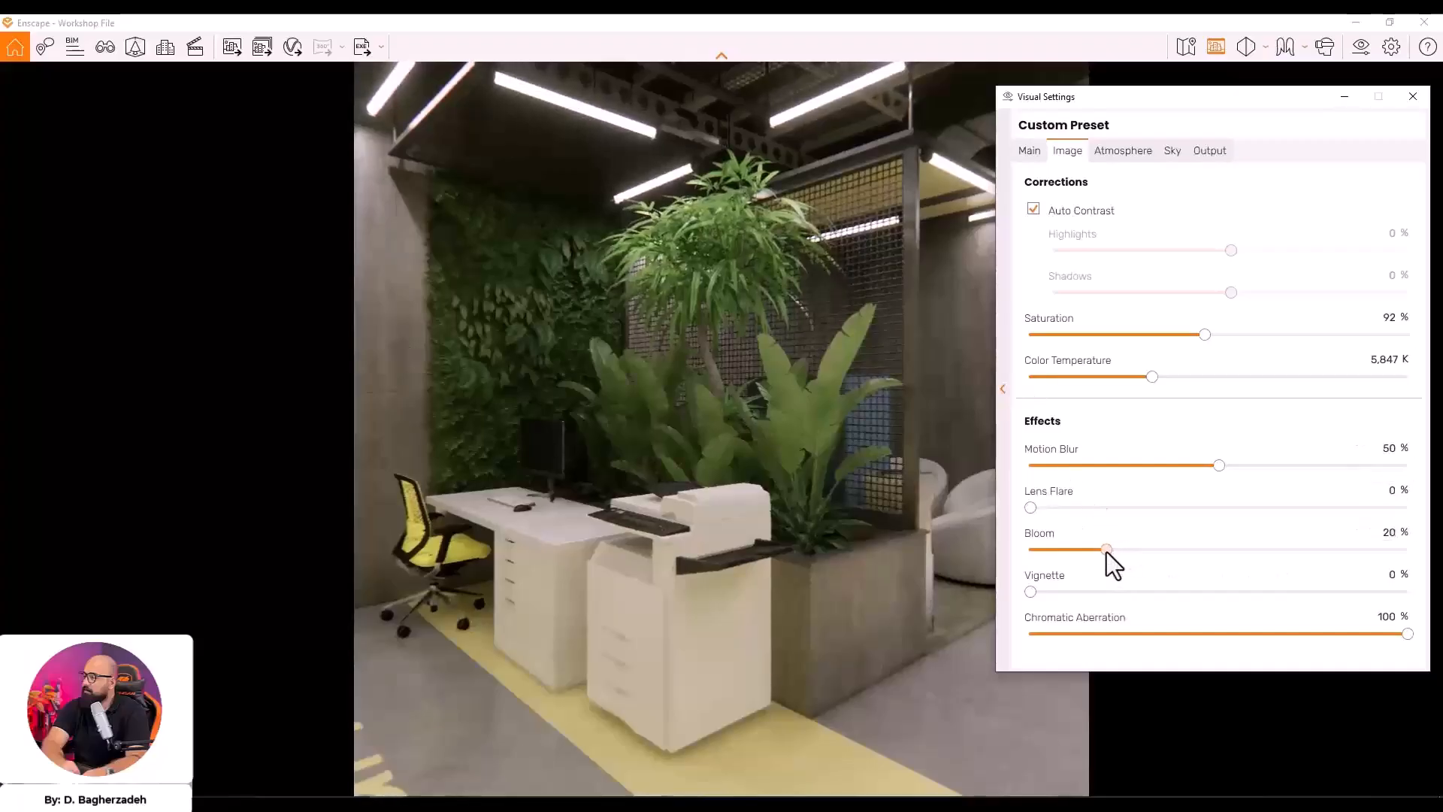
Save a screenshot of the desk and planter view as 02.png, compare it with the other renders and return to Enscape
left_click_drag(1229, 111, 1349, 450)
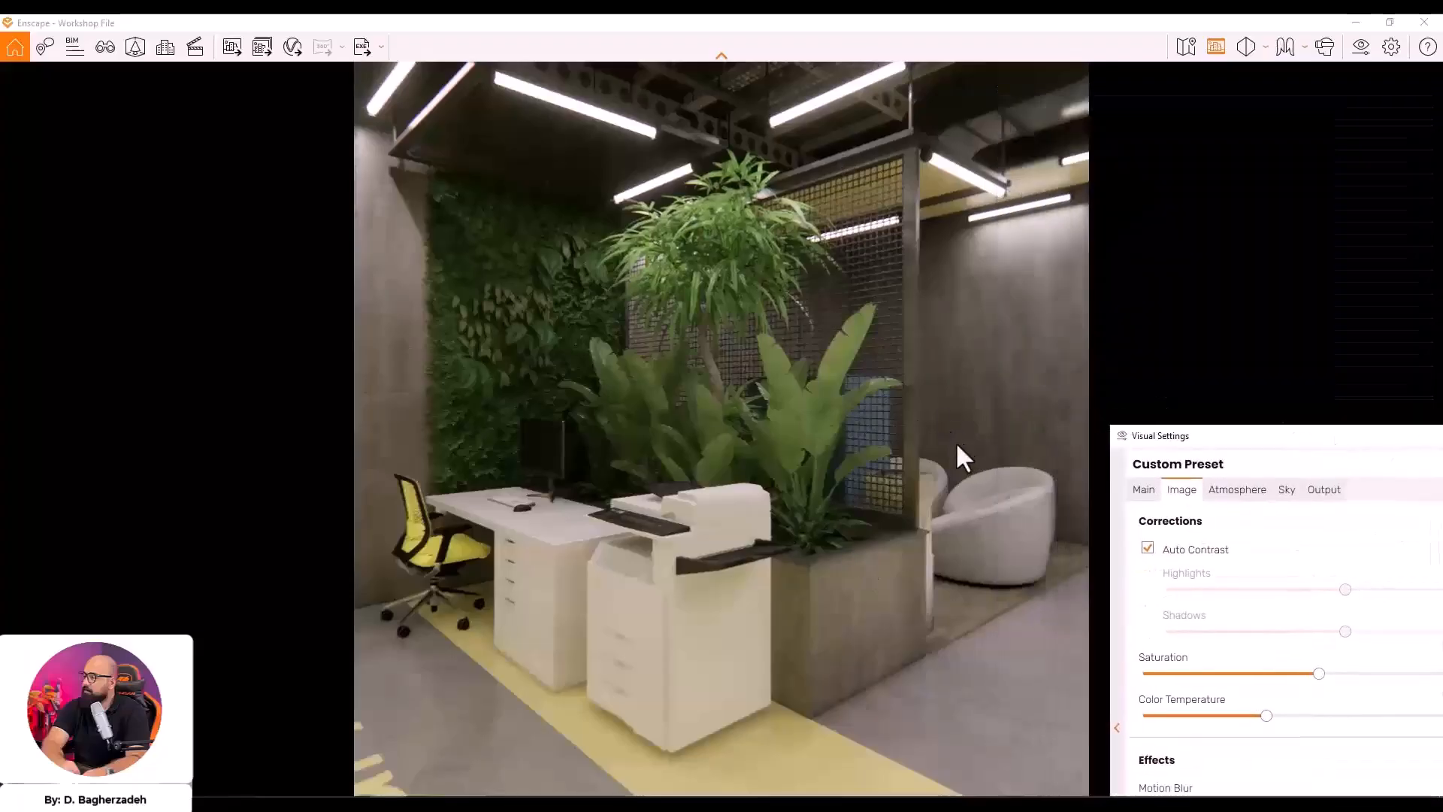
key("shift+F11")
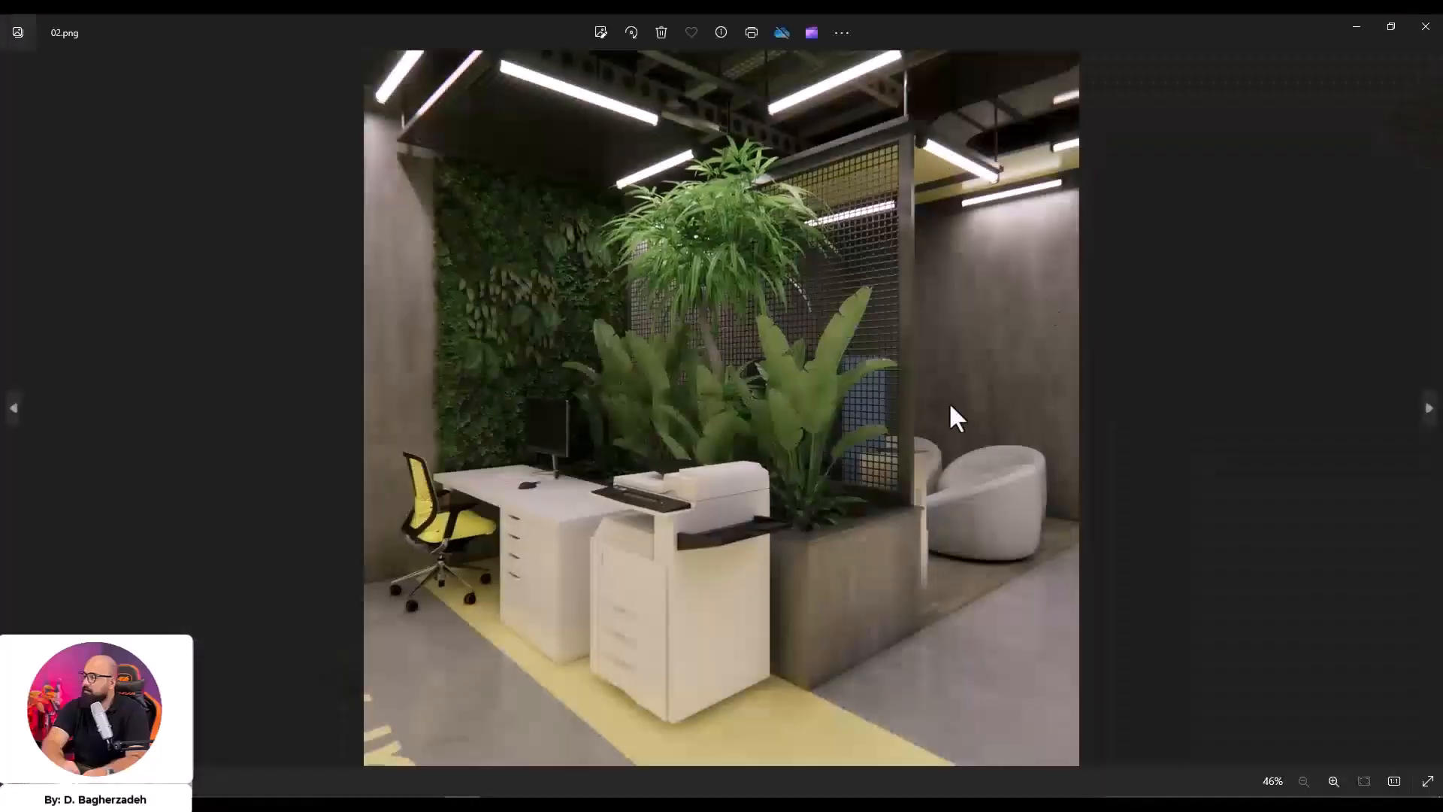
key("Right")
key("Right")
left_click(1356, 27)
left_click(855, 195)
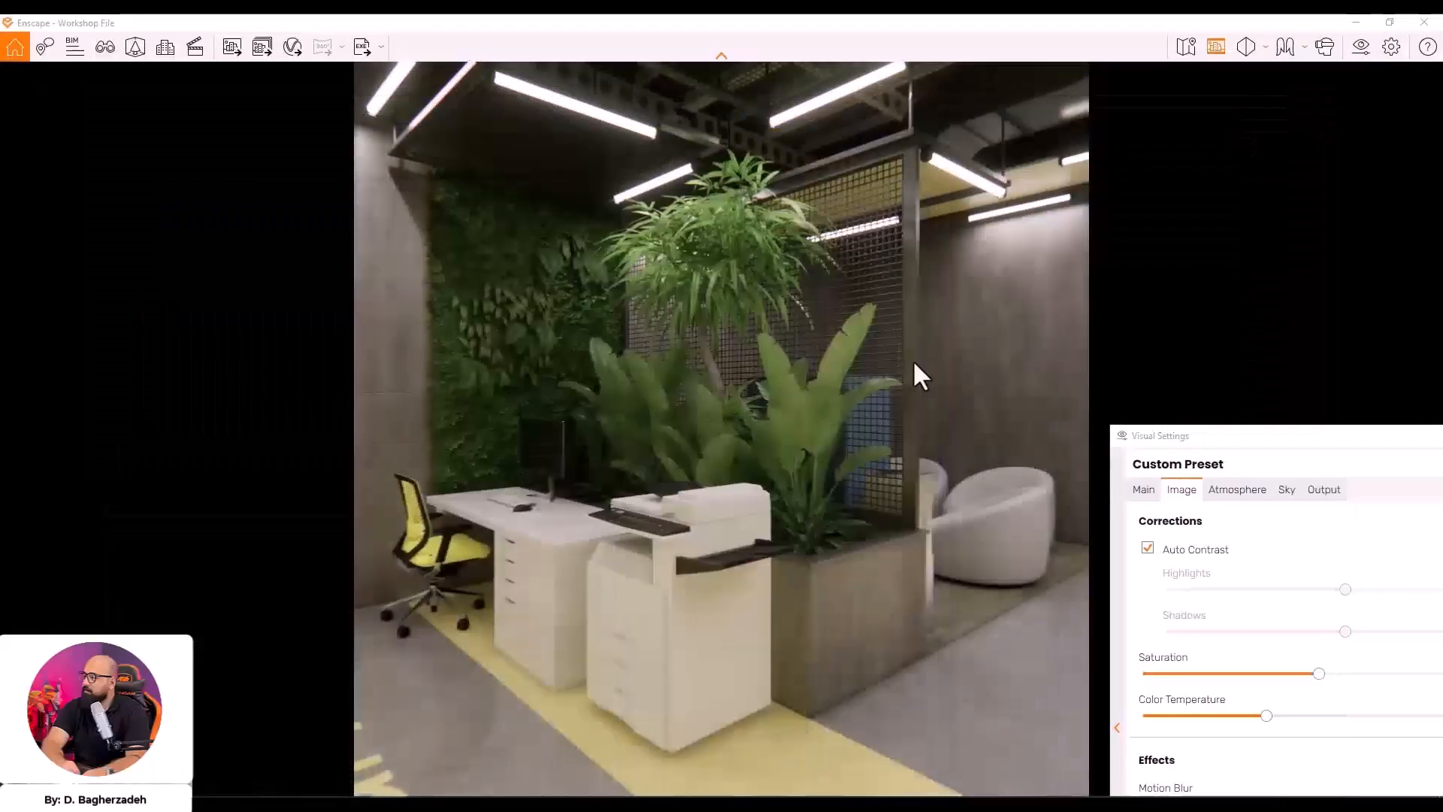
Fly to the yellow meeting room and frame it with the Social Area floor lettering and the copier in the foreground
key("s")
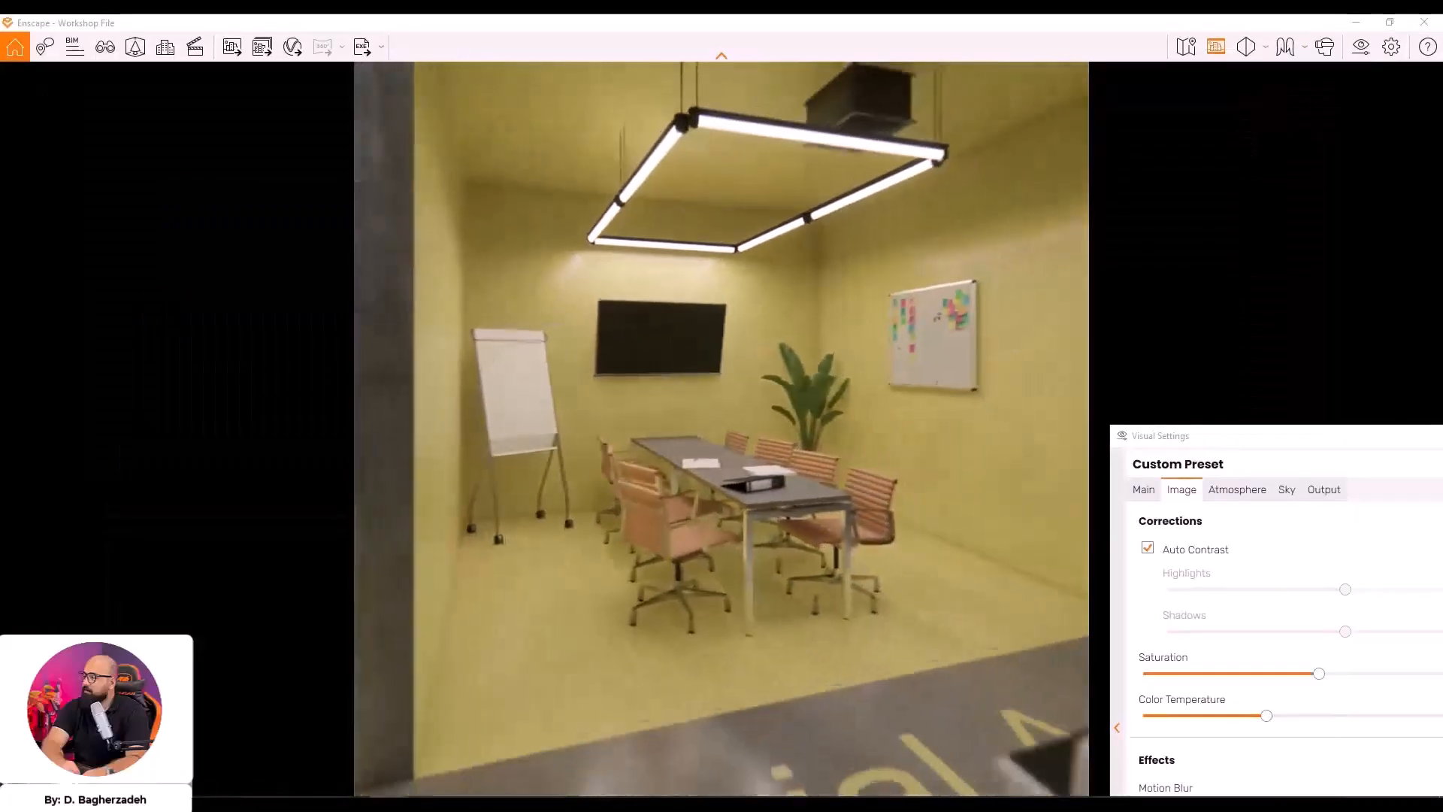
key("a")
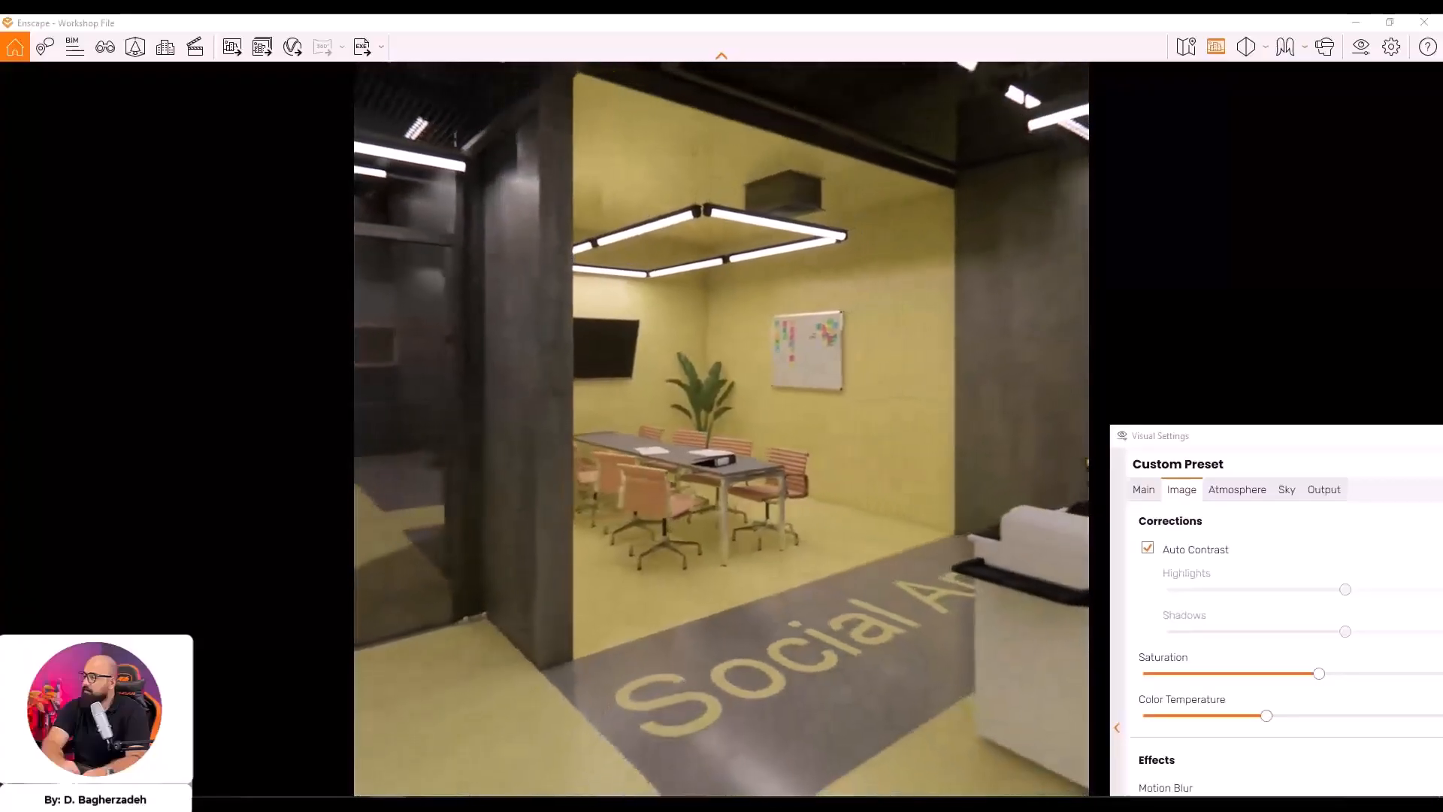
key("d")
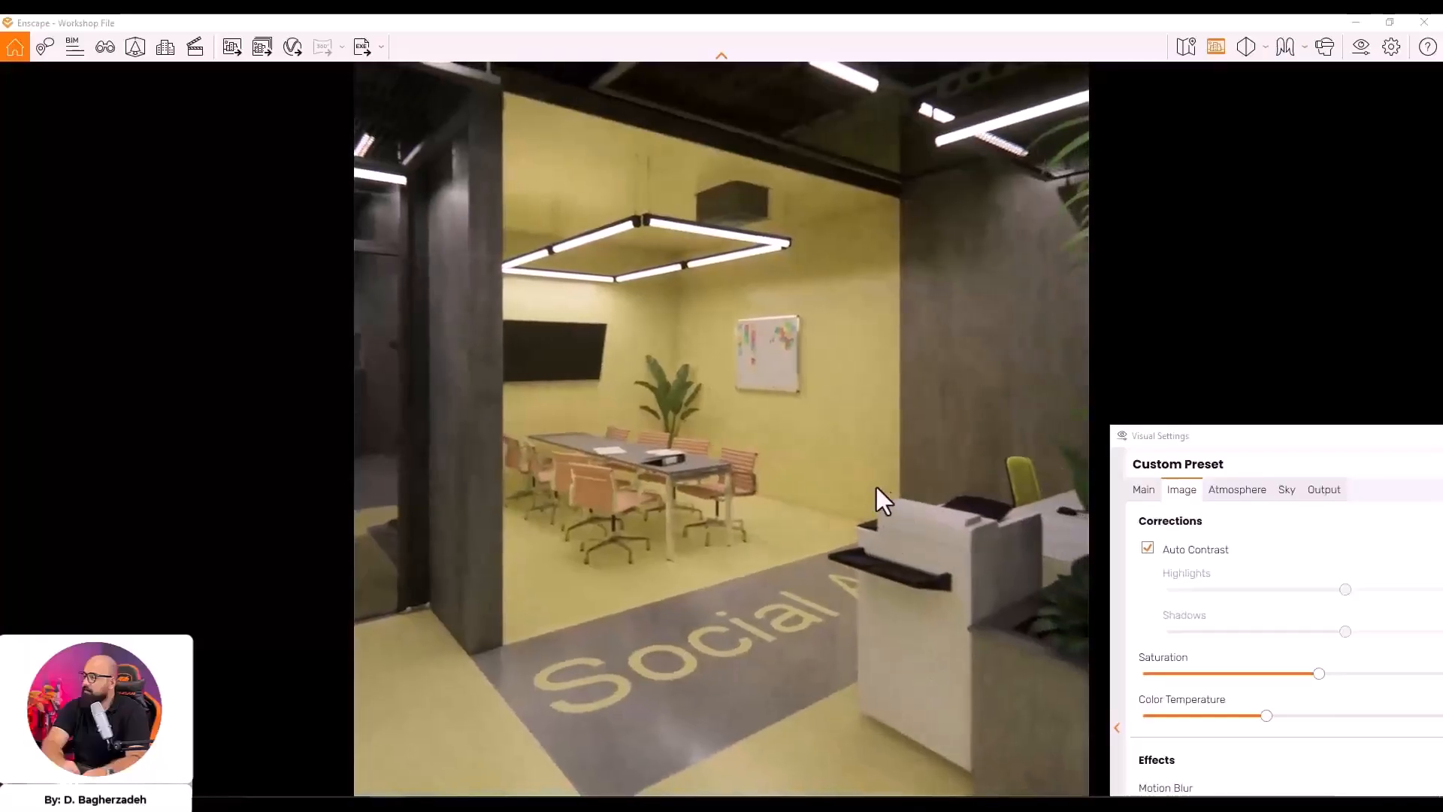
key("a")
key("d")
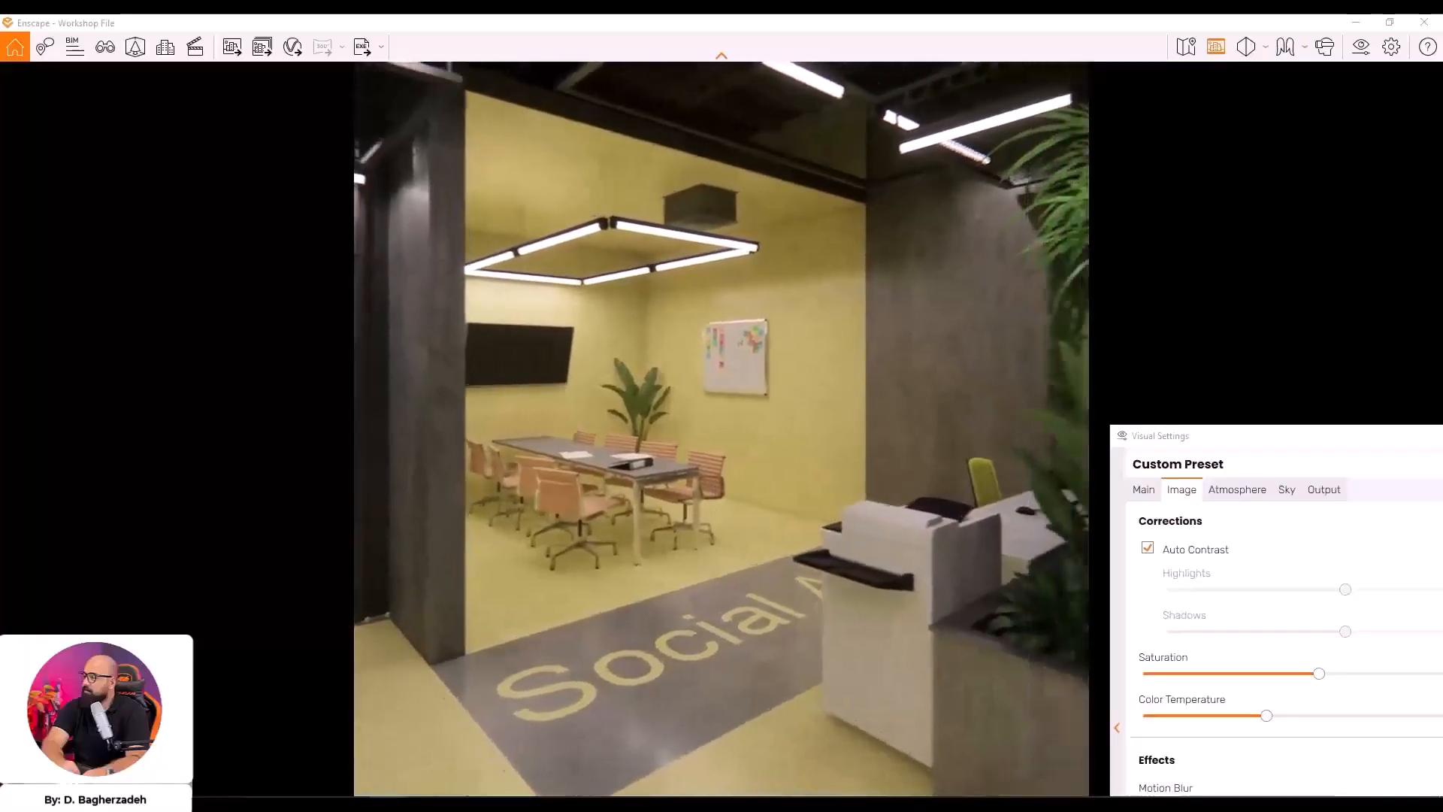
key("a")
key("space")
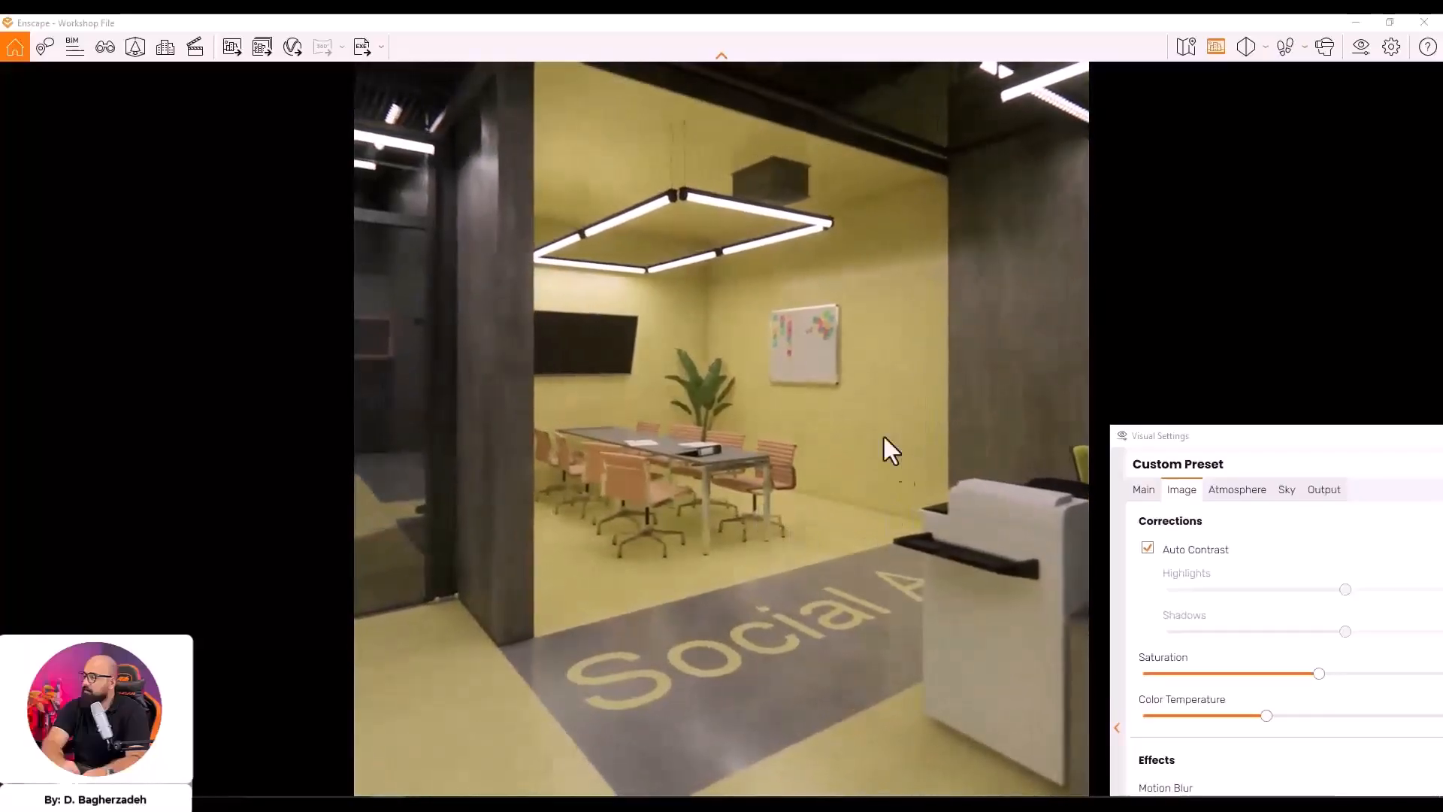
left_click_drag(808, 552, 784, 532)
key("space")
key("d")
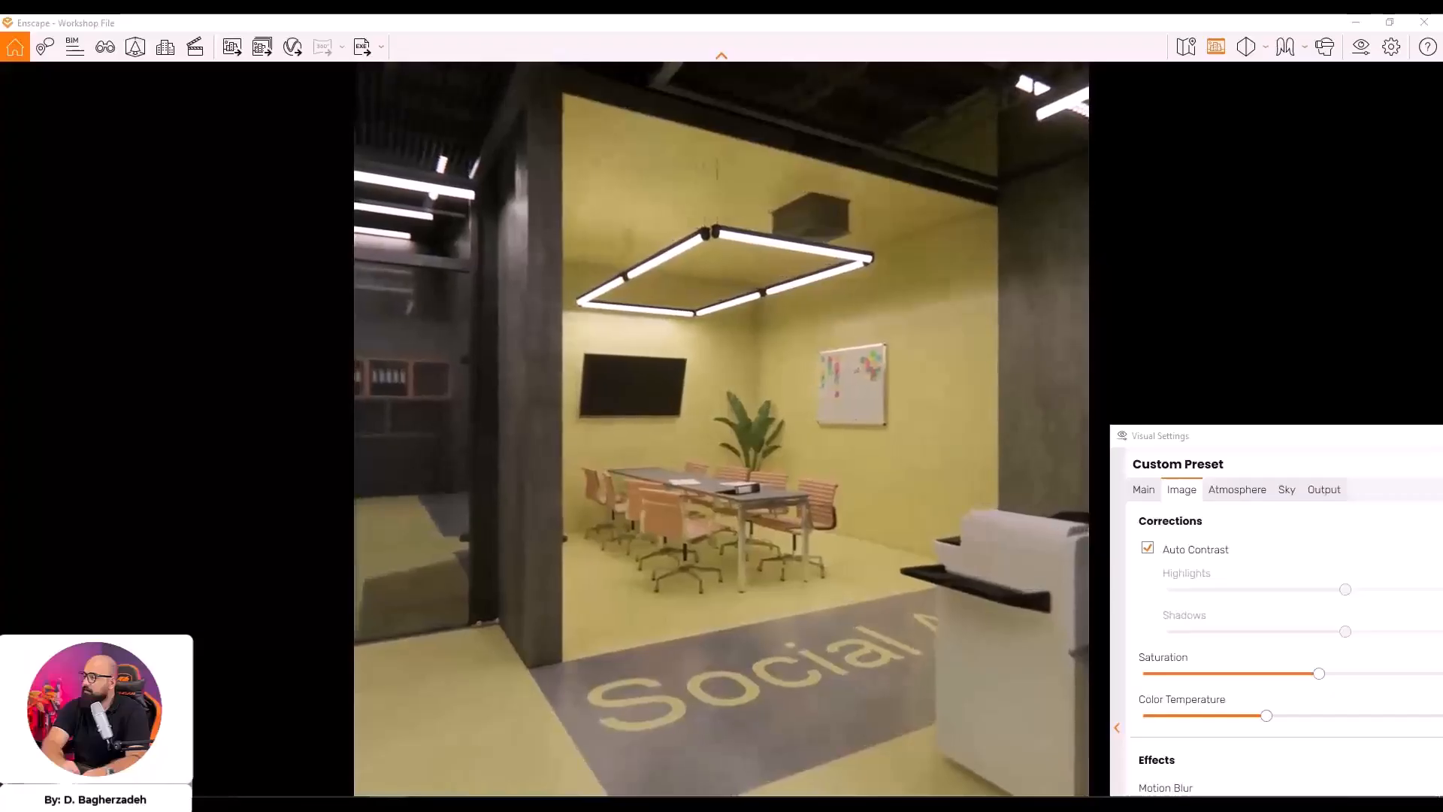
left_click_drag(1105, 382, 1127, 412)
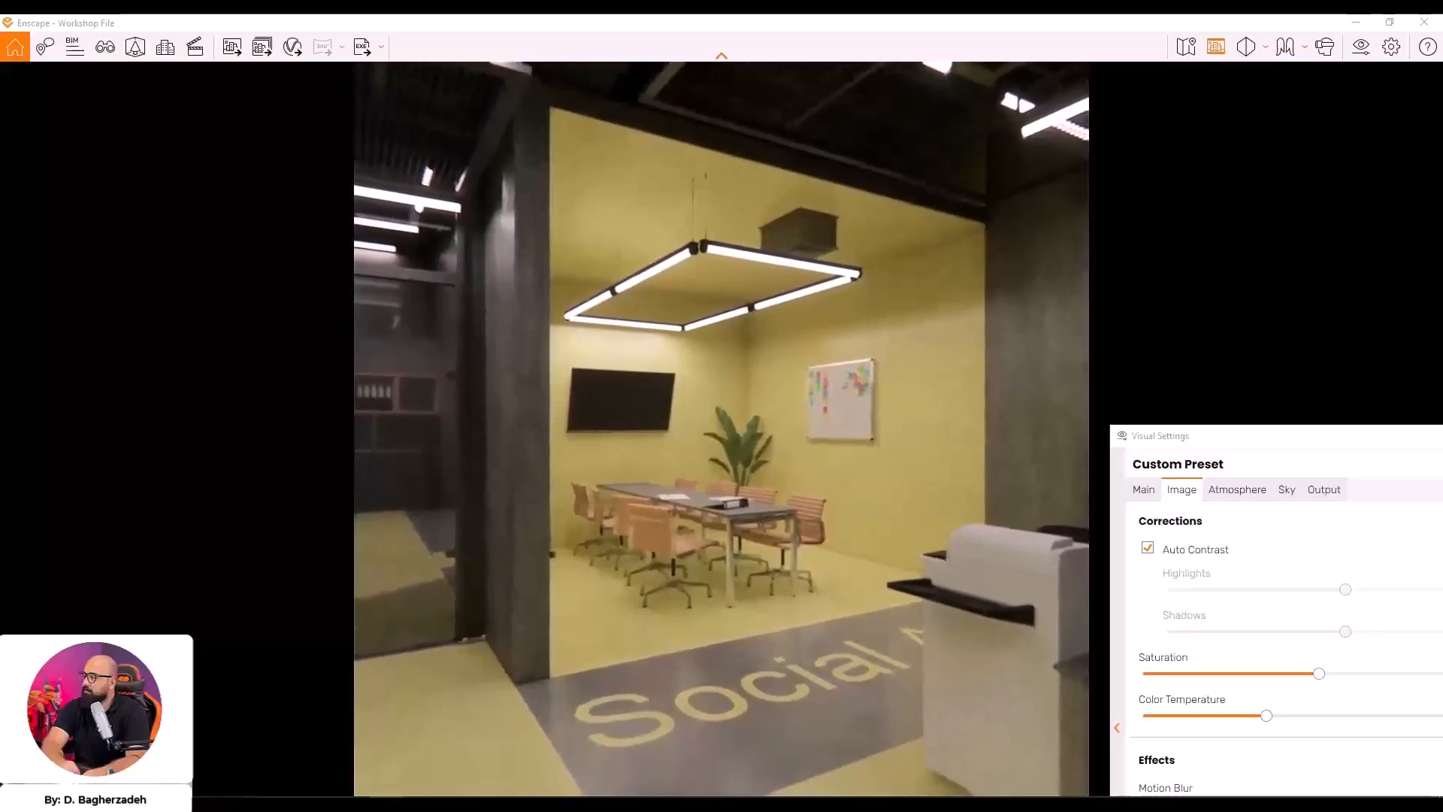
middle_click_drag(909, 210, 902, 205)
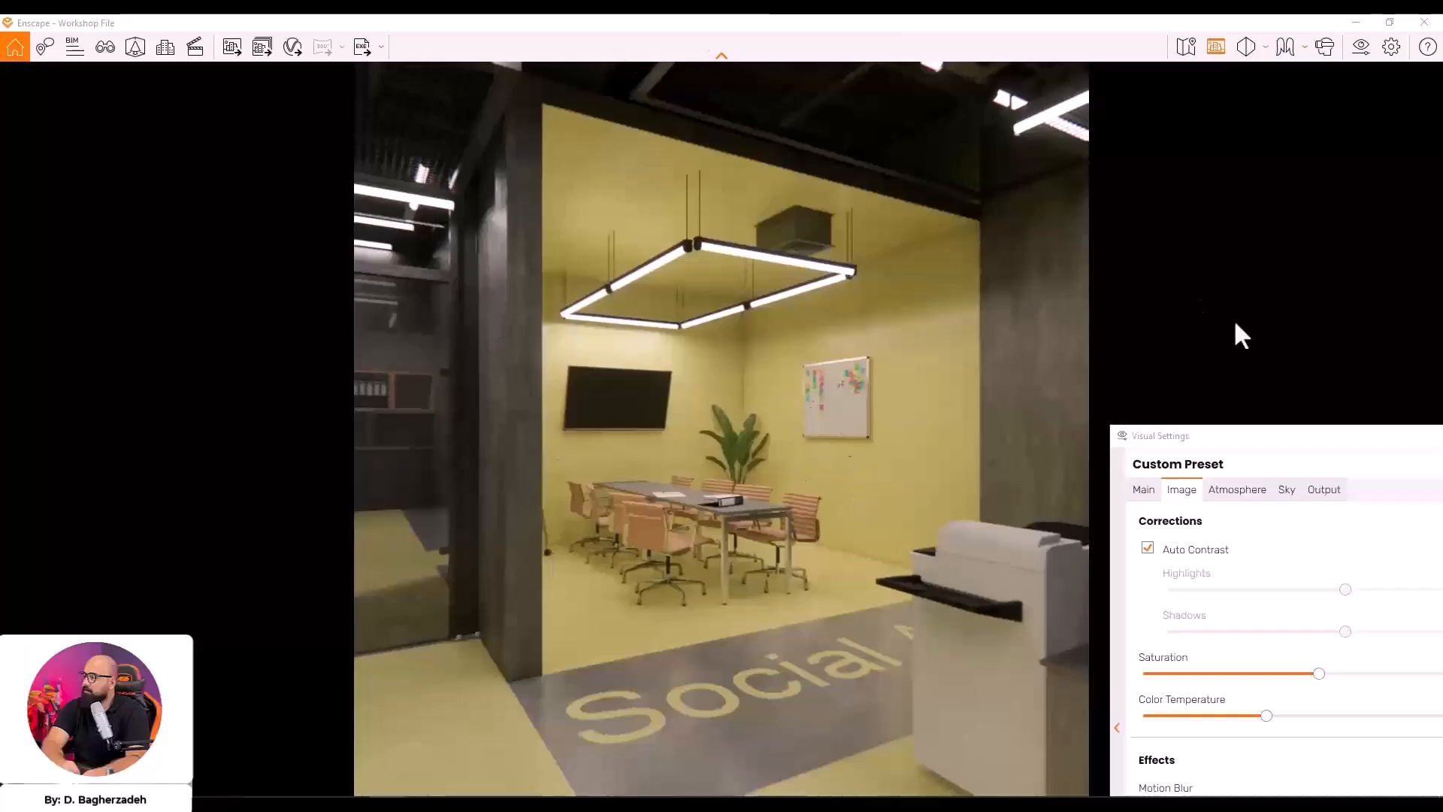
Move the focal point to 8.72 m and increase the depth of field to 18 % for the meeting room view
left_click_drag(1296, 443, 379, 184)
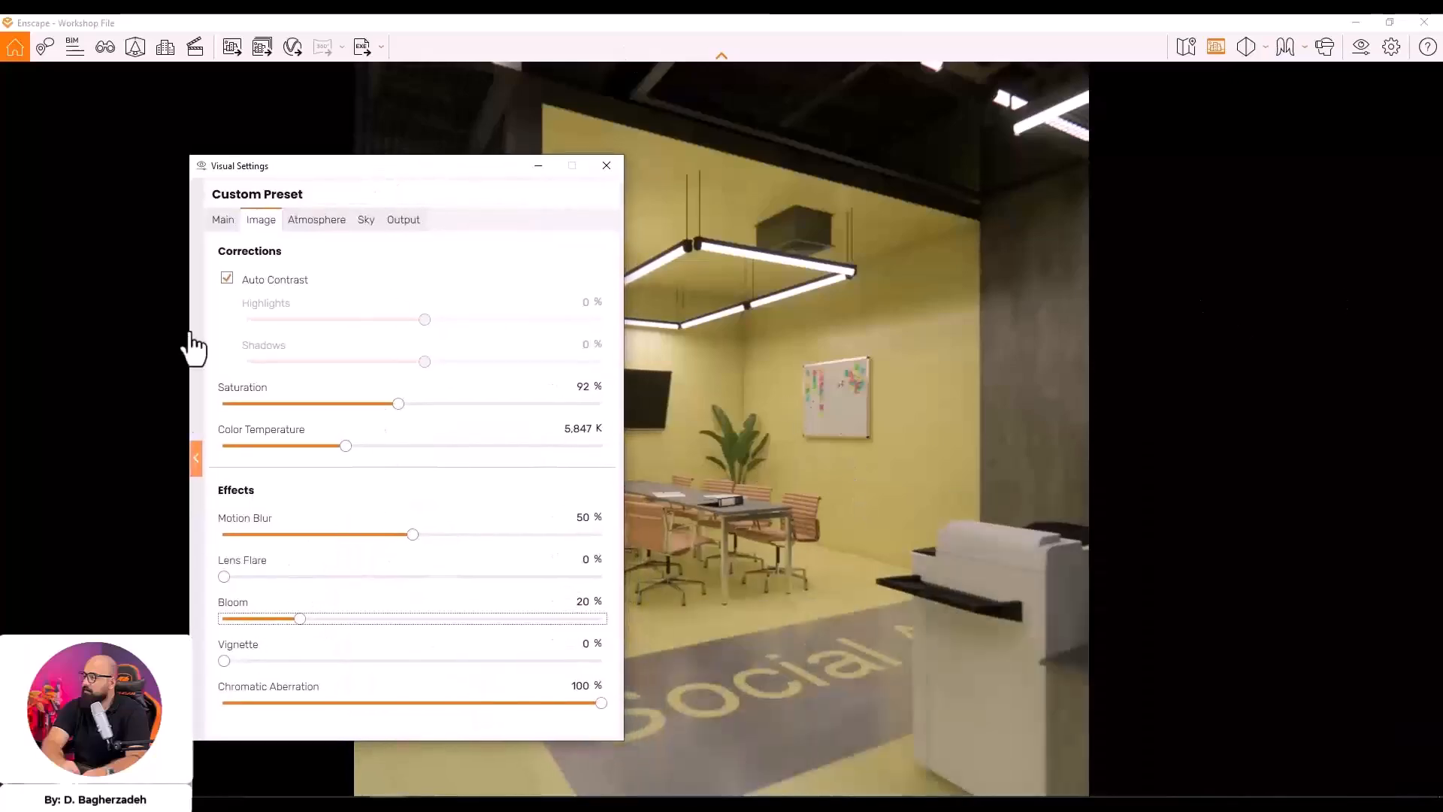
left_click(223, 219)
left_click_drag(435, 603, 475, 637)
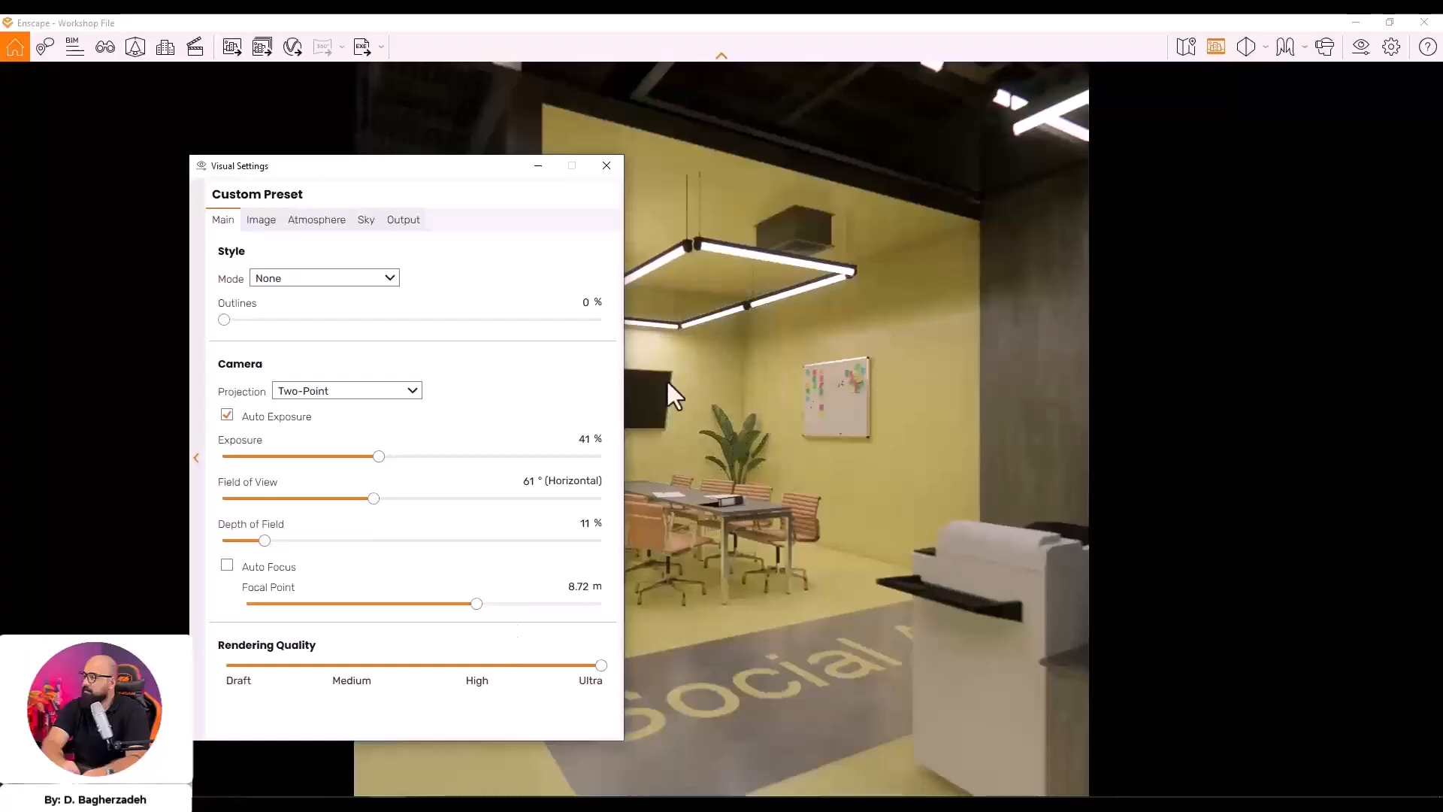
left_click_drag(407, 173, 297, 122)
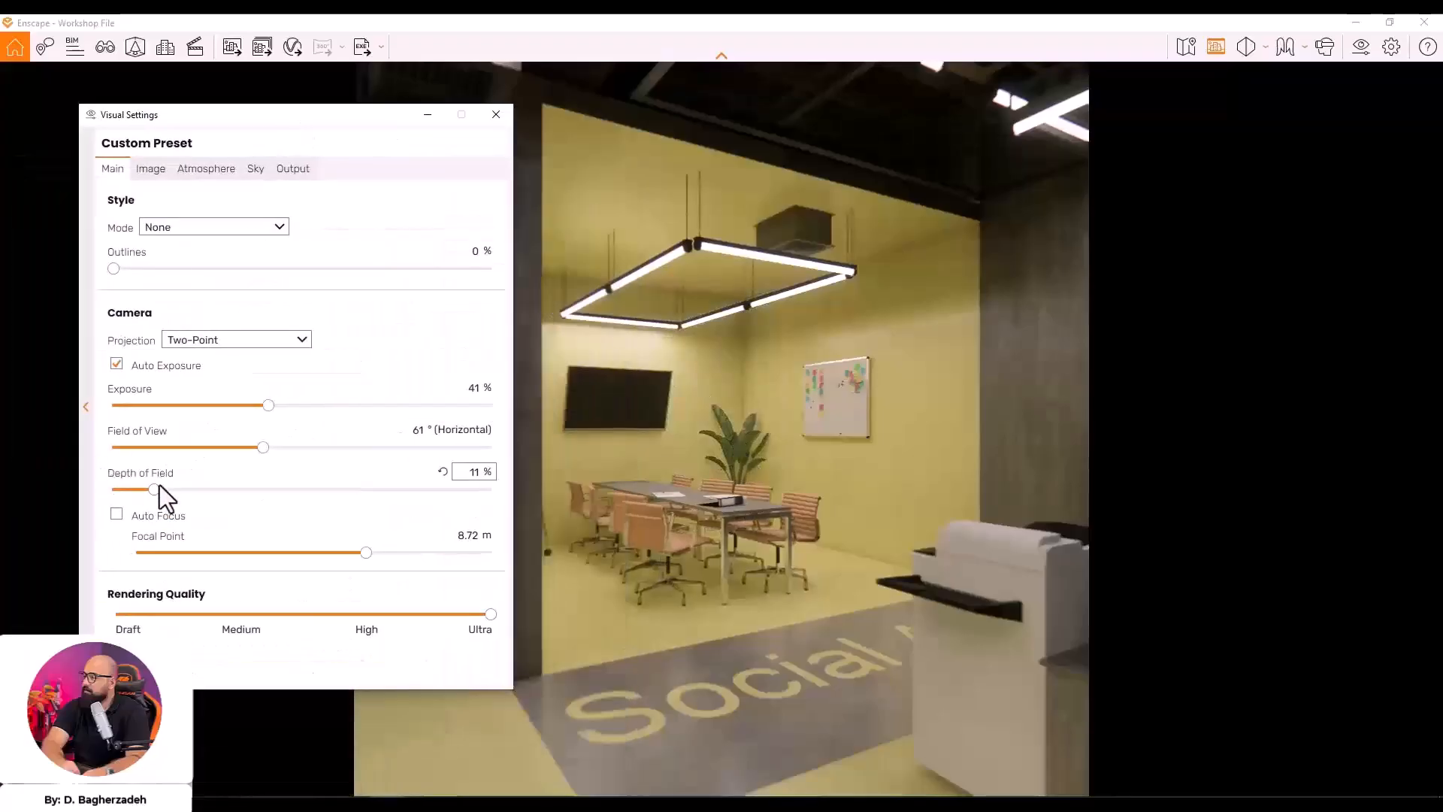
left_click_drag(160, 490, 186, 493)
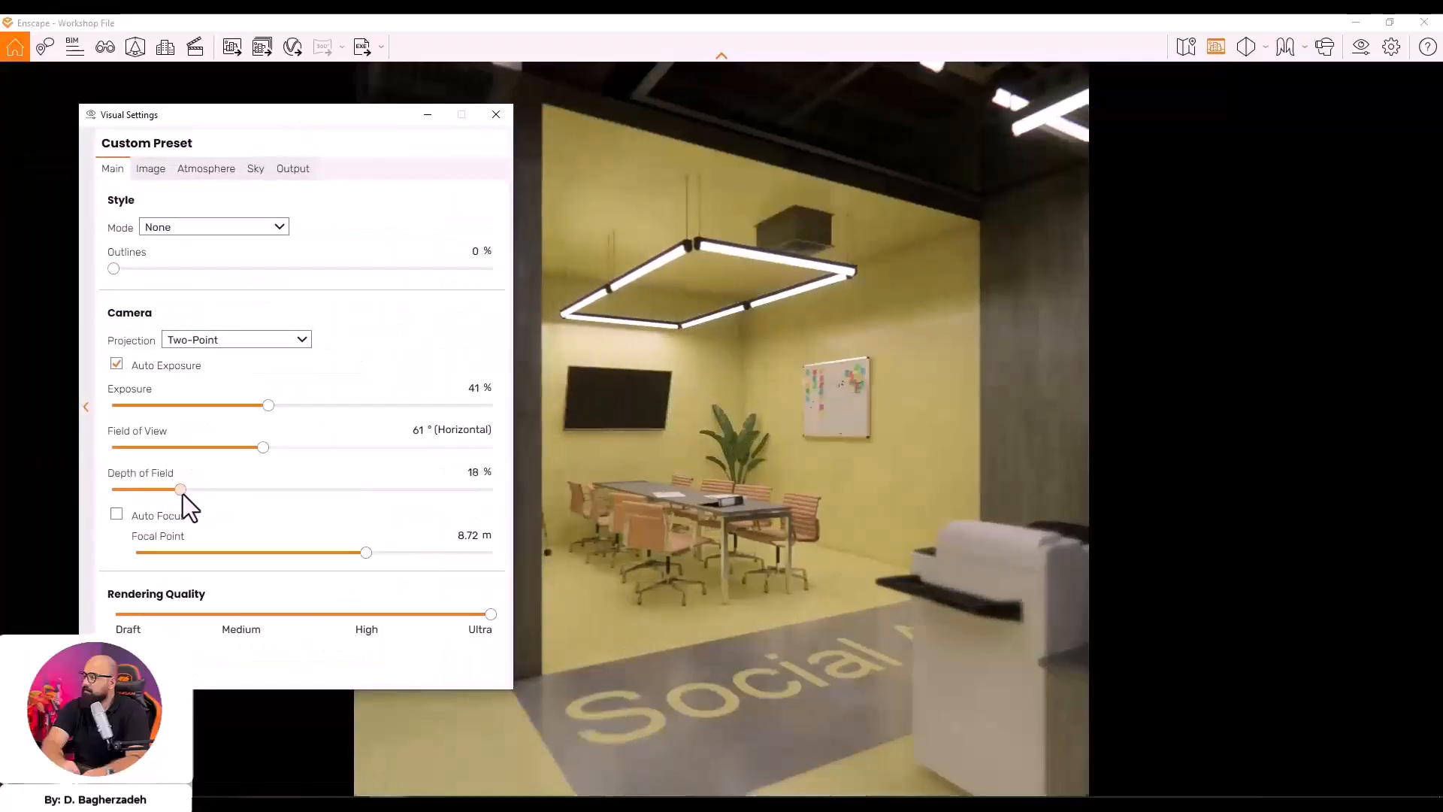
Lower the camera exposure to 36 % and clear the settings window out of the meeting room view
left_click_drag(357, 110, 294, 140)
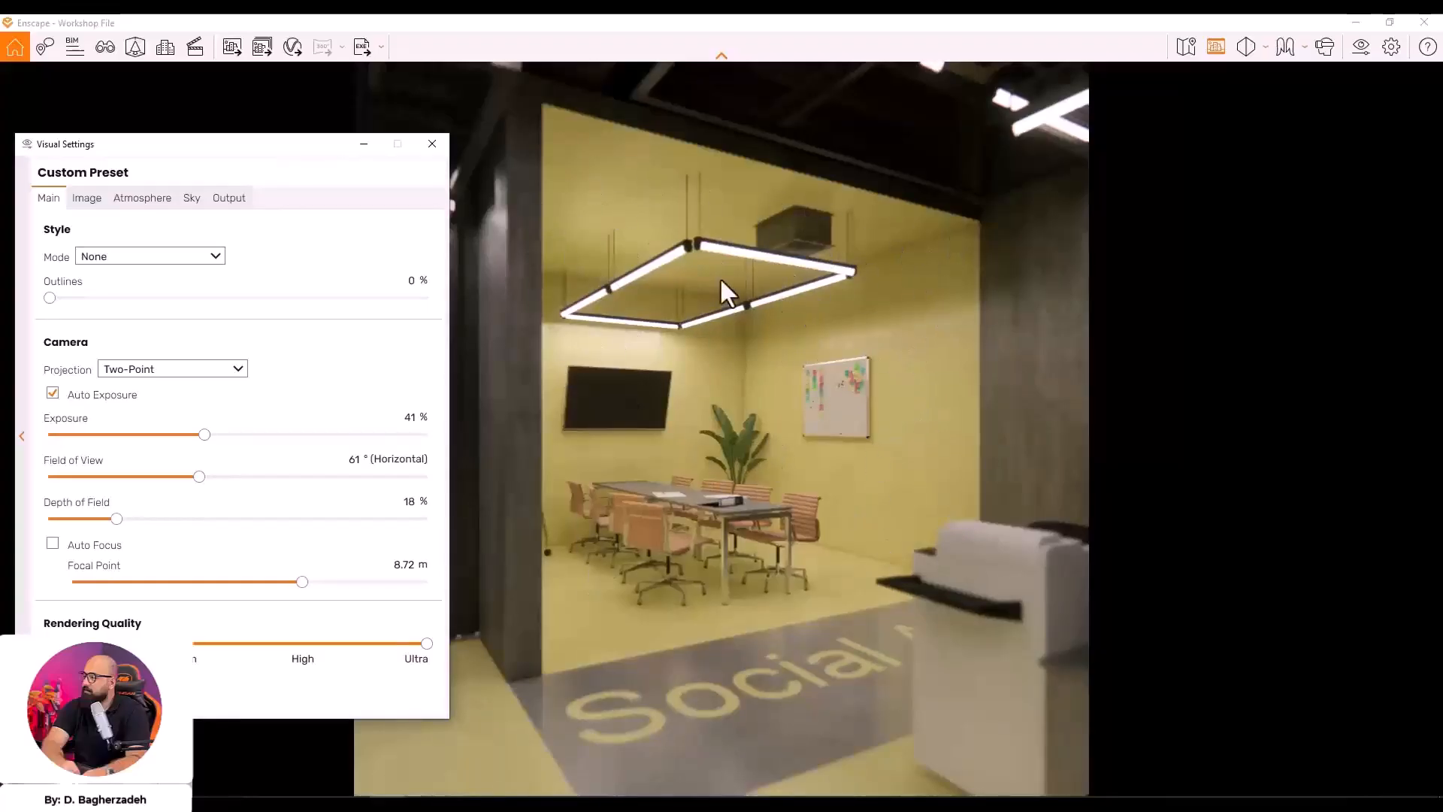
left_click_drag(201, 439, 184, 440)
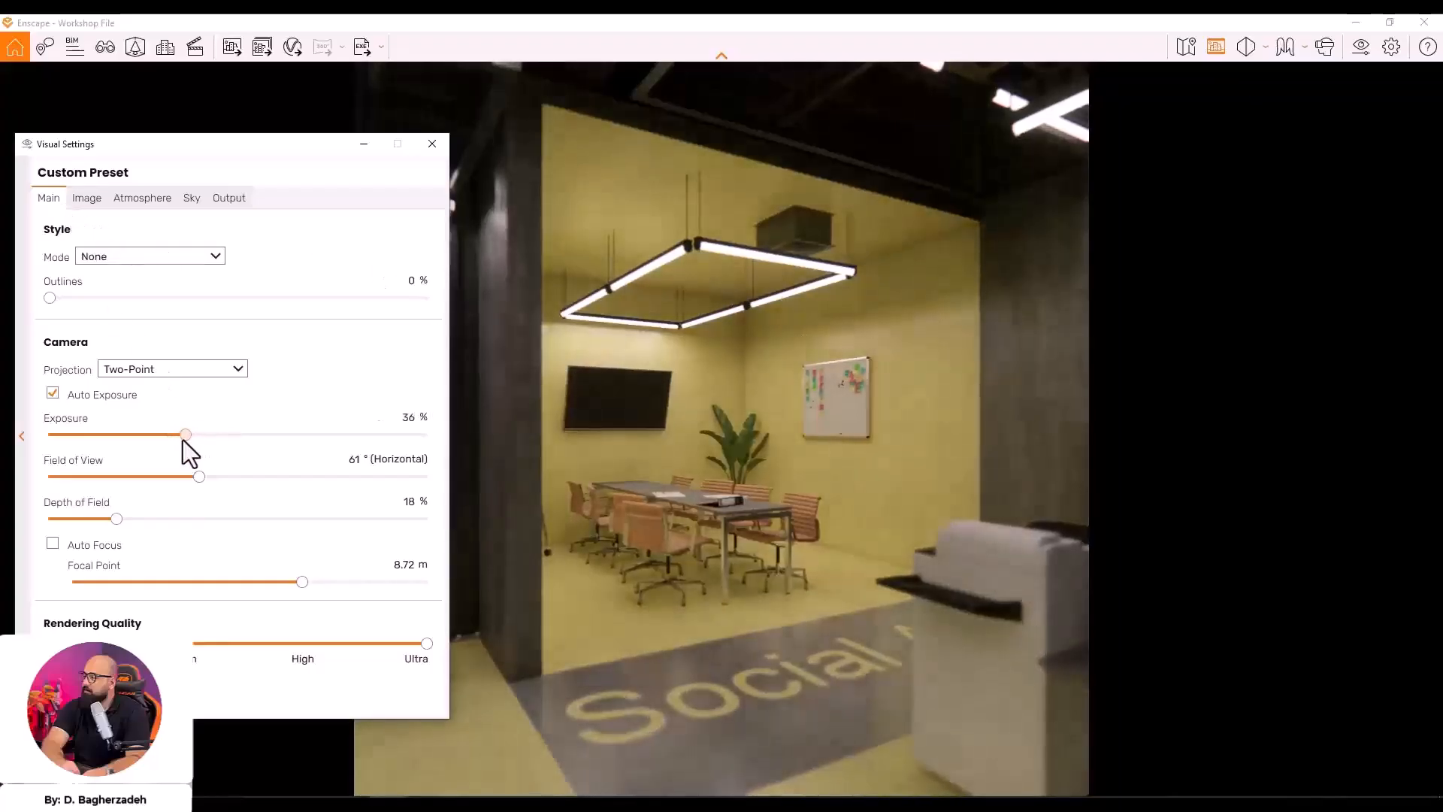
left_click_drag(255, 155, 256, 681)
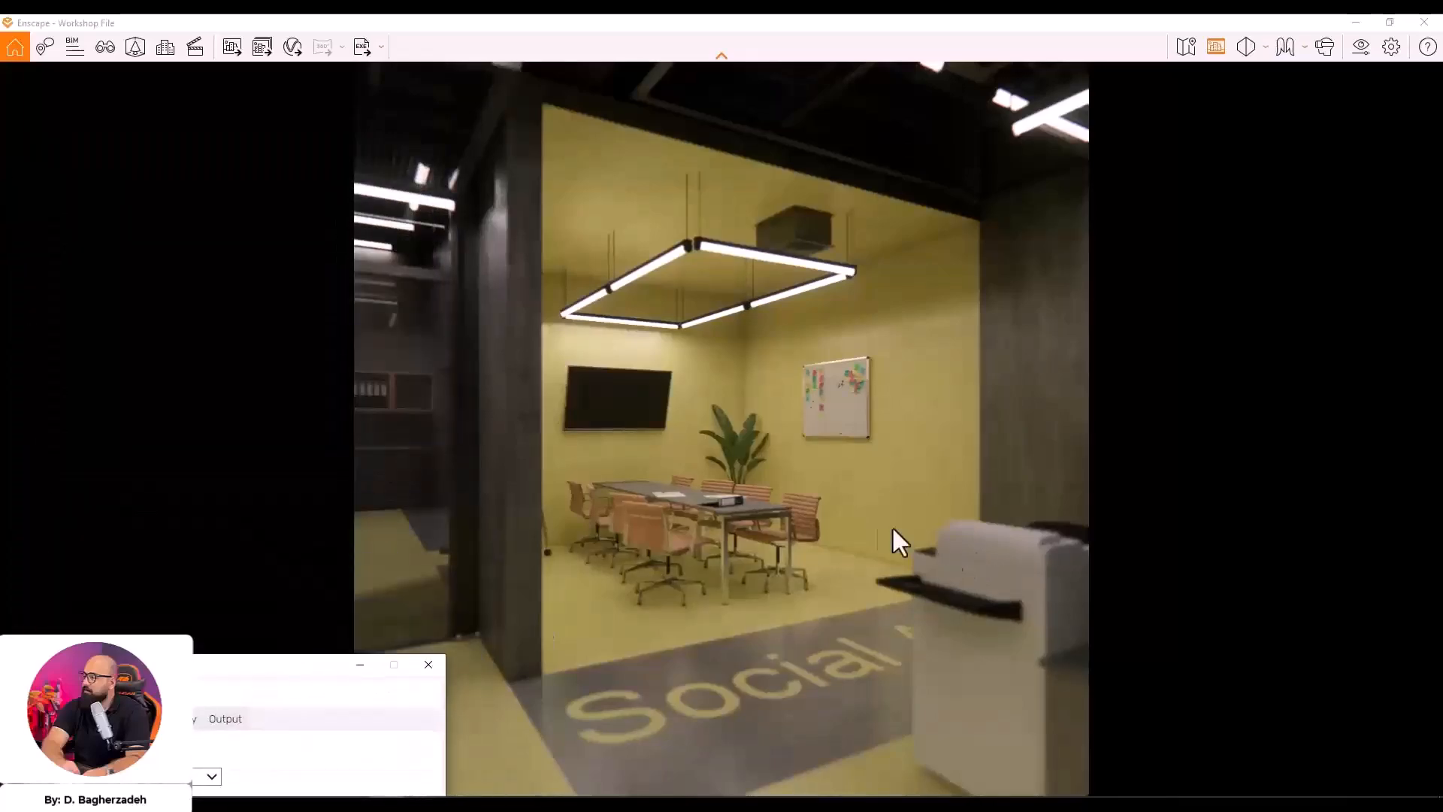
Reframe the meeting room with the copier and planter filling the foreground, and widen the field of view to 70°
key("d")
left_click_drag(850, 526, 774, 530)
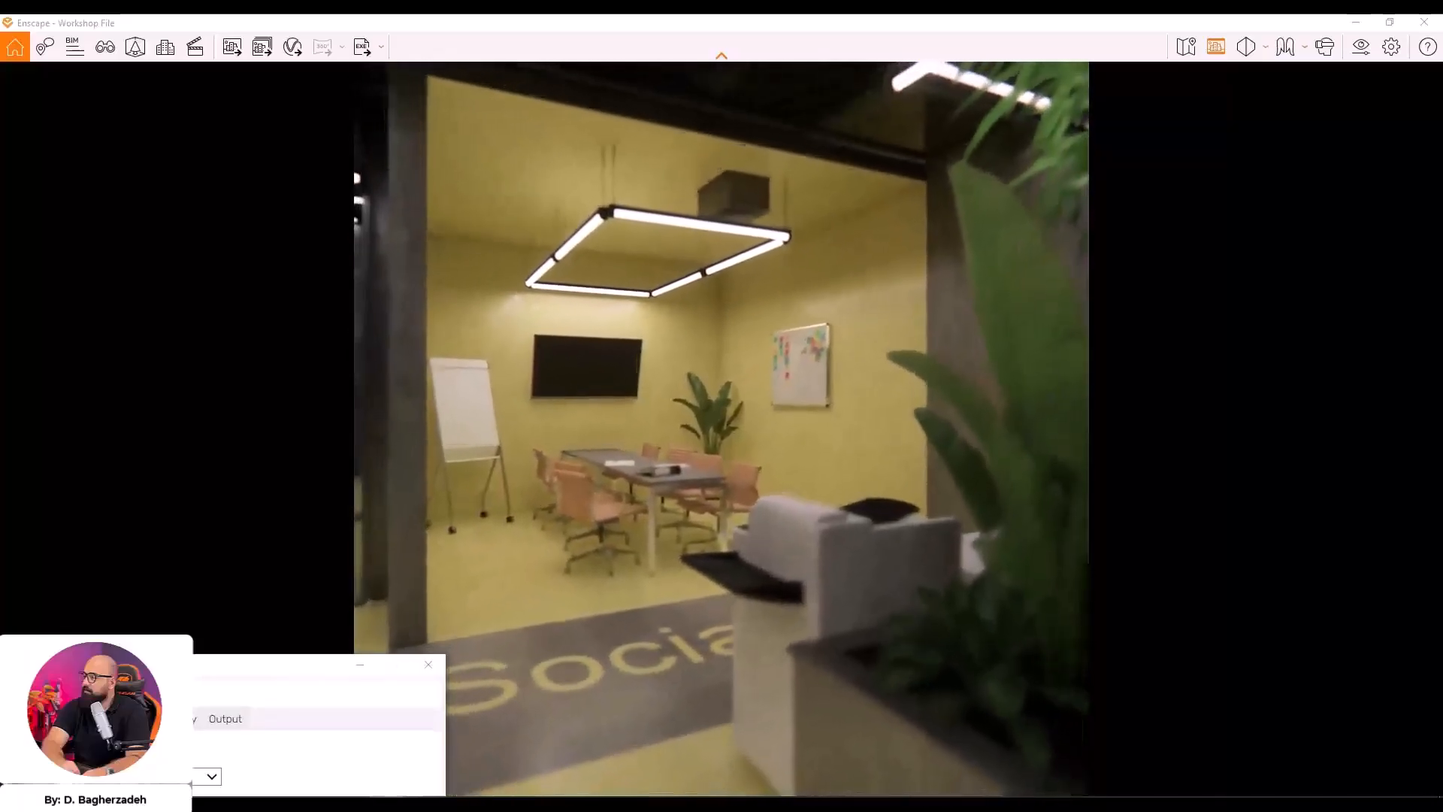
left_click_drag(219, 661, 355, 230)
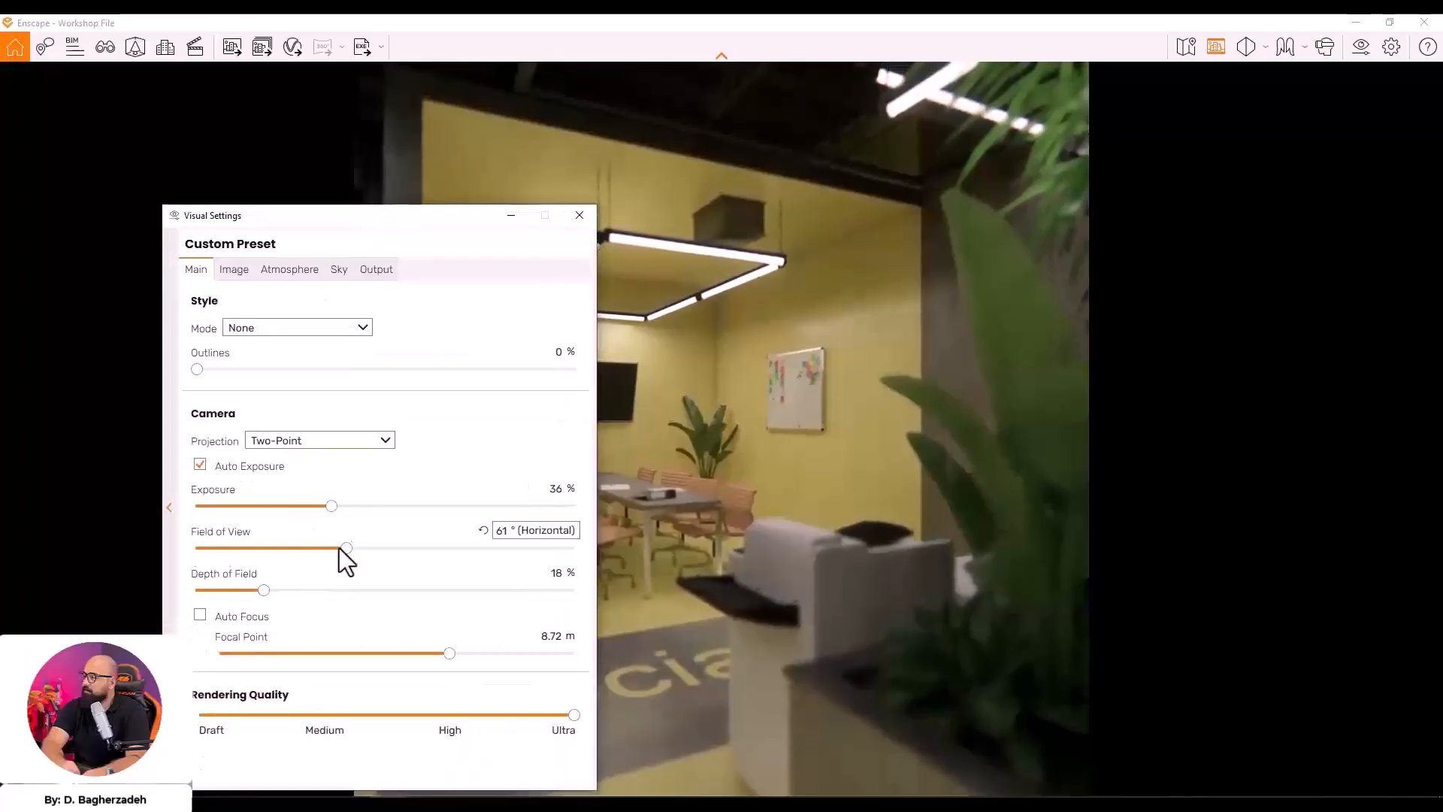
left_click_drag(351, 552, 375, 549)
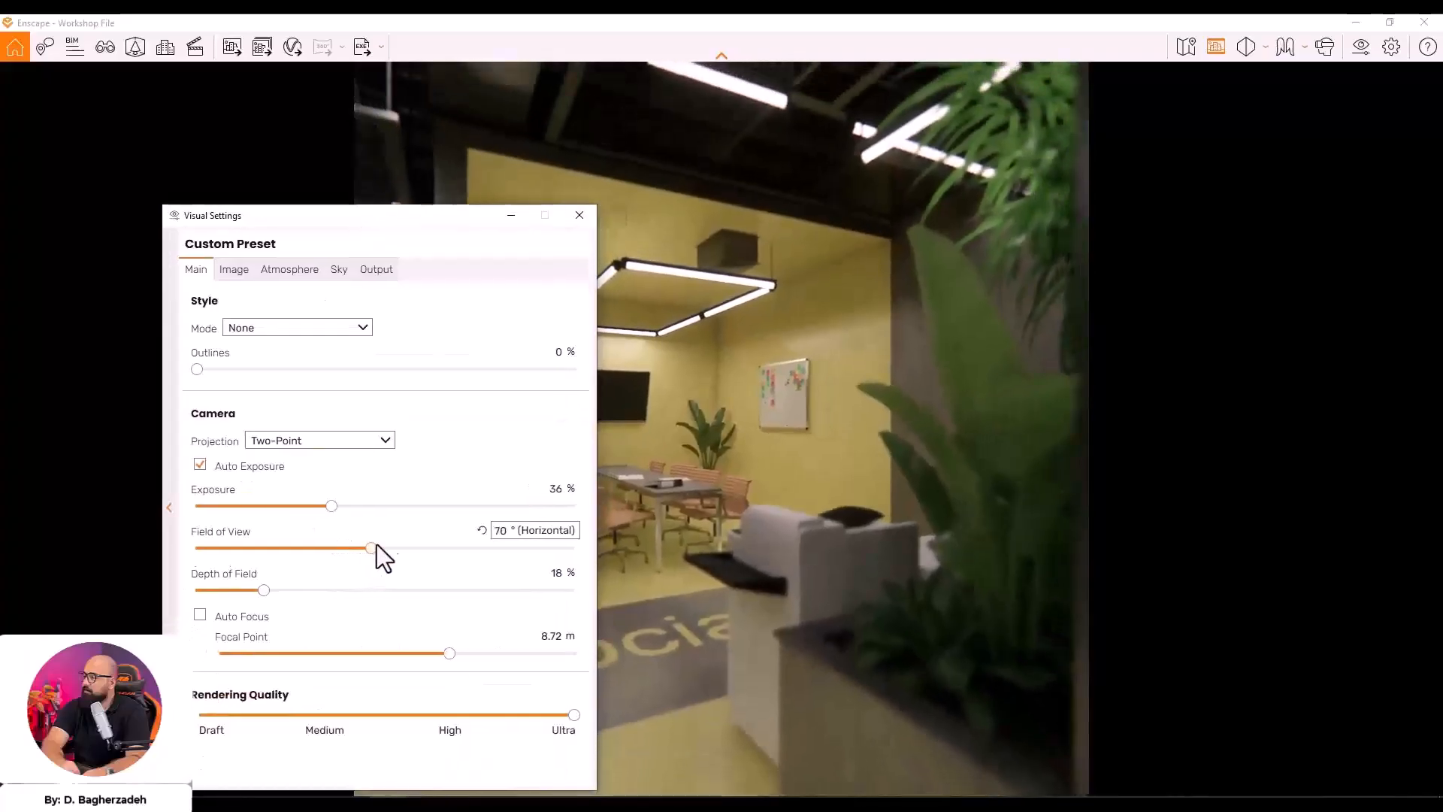
left_click_drag(390, 224, 1415, 644)
right_click_drag(705, 493, 718, 494)
left_click_drag(700, 484, 713, 494)
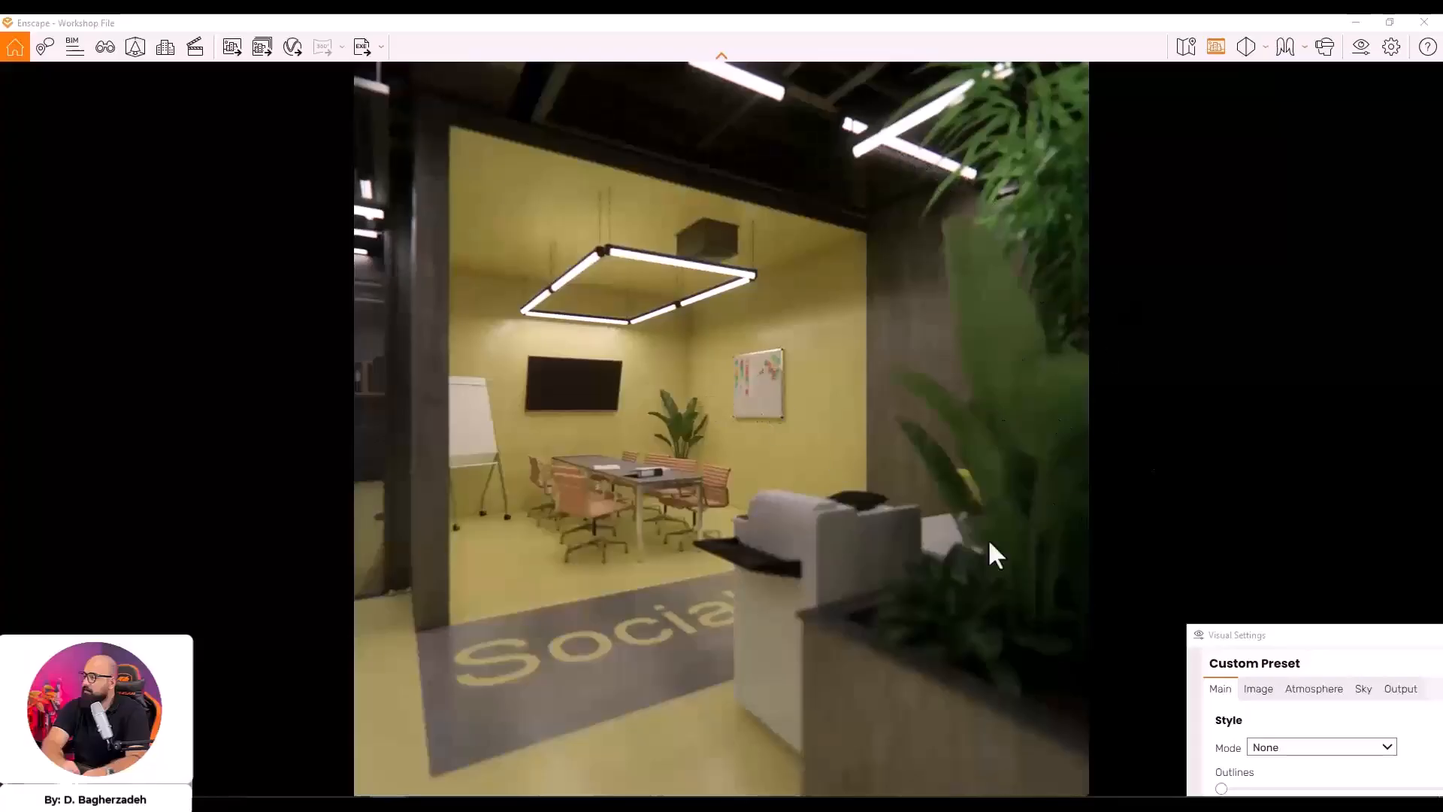
Raise the exposure to 39 % and set the depth of field to 15 % for the meeting room view
left_click_drag(1336, 643, 1300, 179)
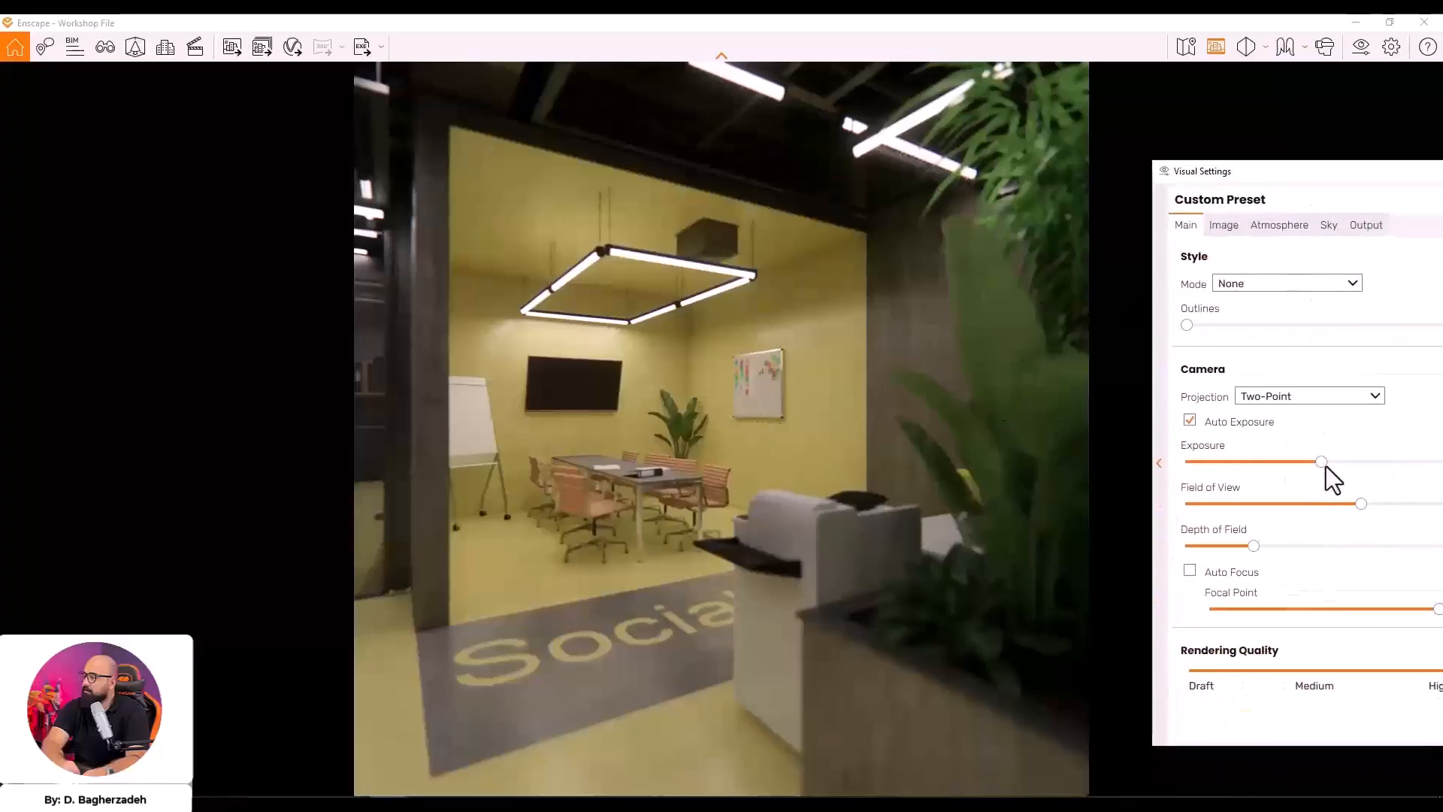
left_click_drag(1322, 462, 1335, 463)
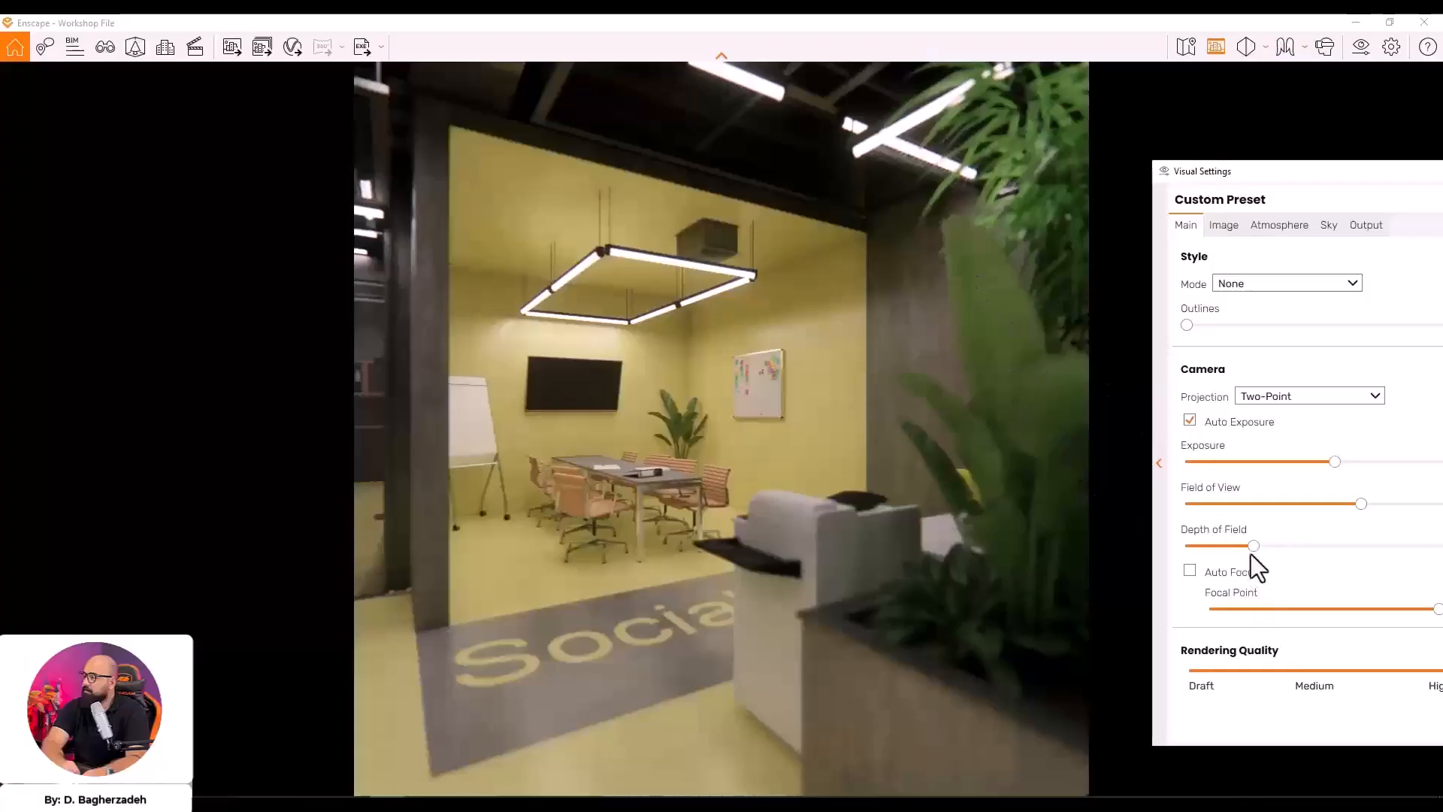
left_click_drag(1252, 546, 1378, 546)
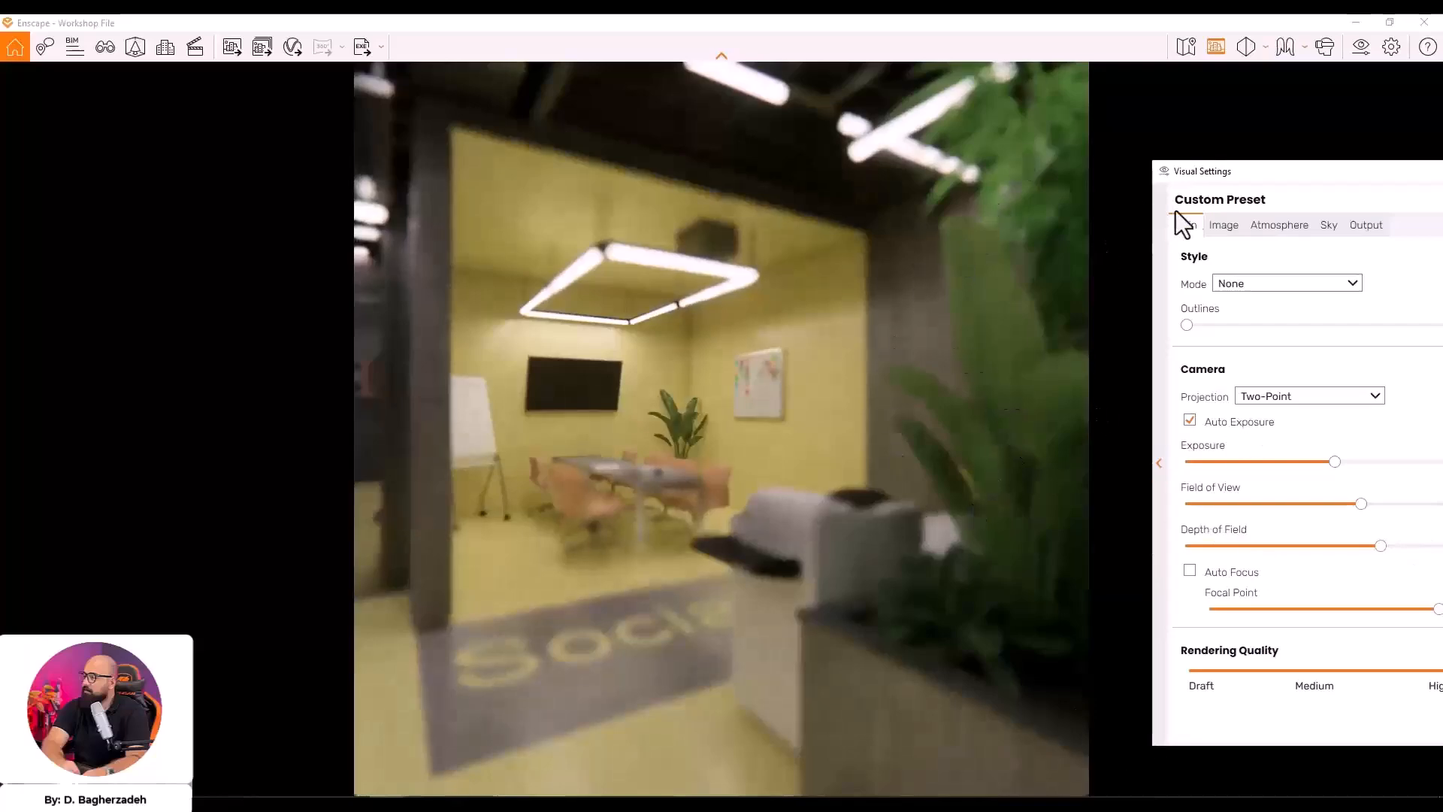
left_click_drag(1200, 171, 1080, 139)
left_click_drag(1254, 517, 1123, 523)
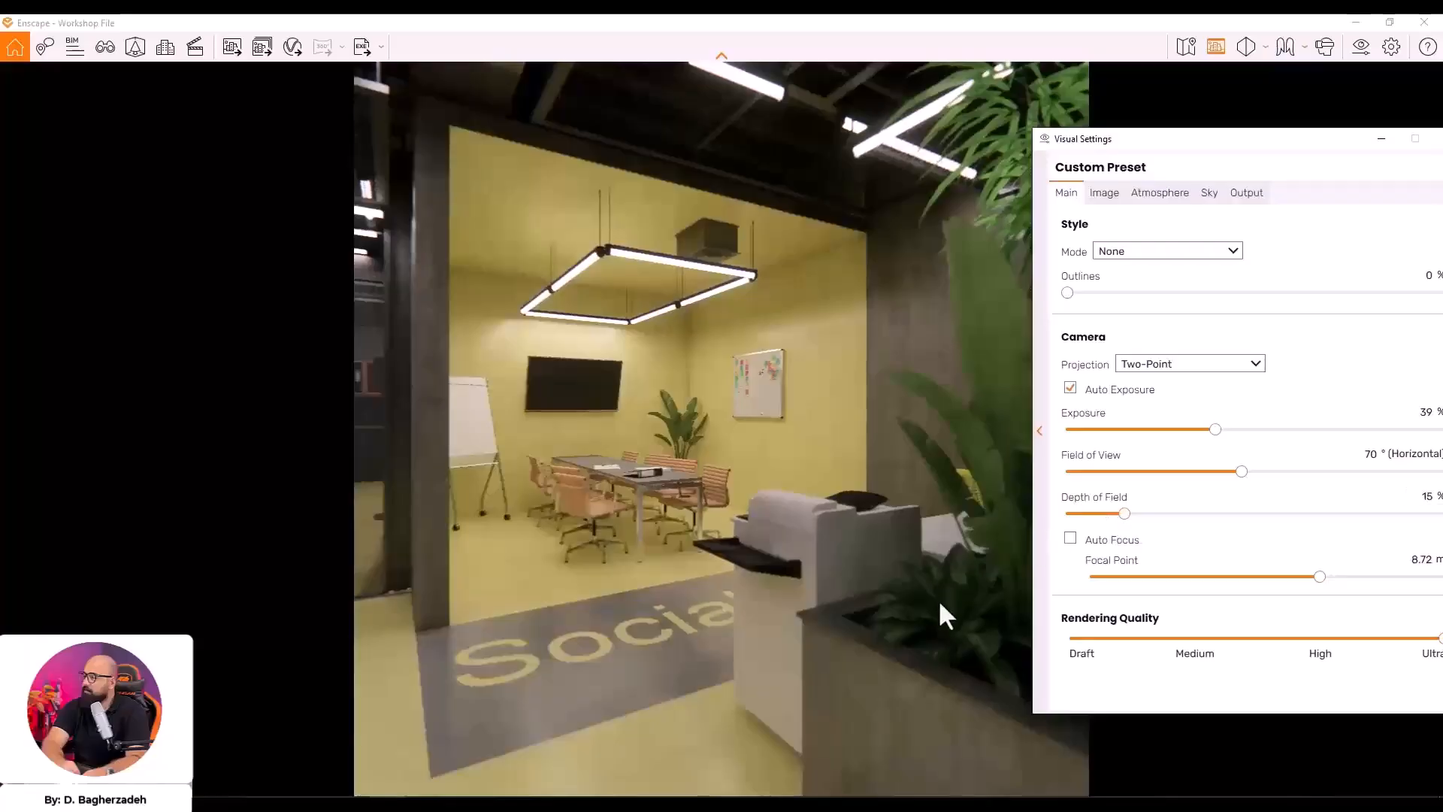
Set the bloom effect to 26 % for the meeting room view
left_click_drag(1130, 144, 1192, 141)
left_click(1157, 197)
left_click_drag(1207, 589, 1228, 589)
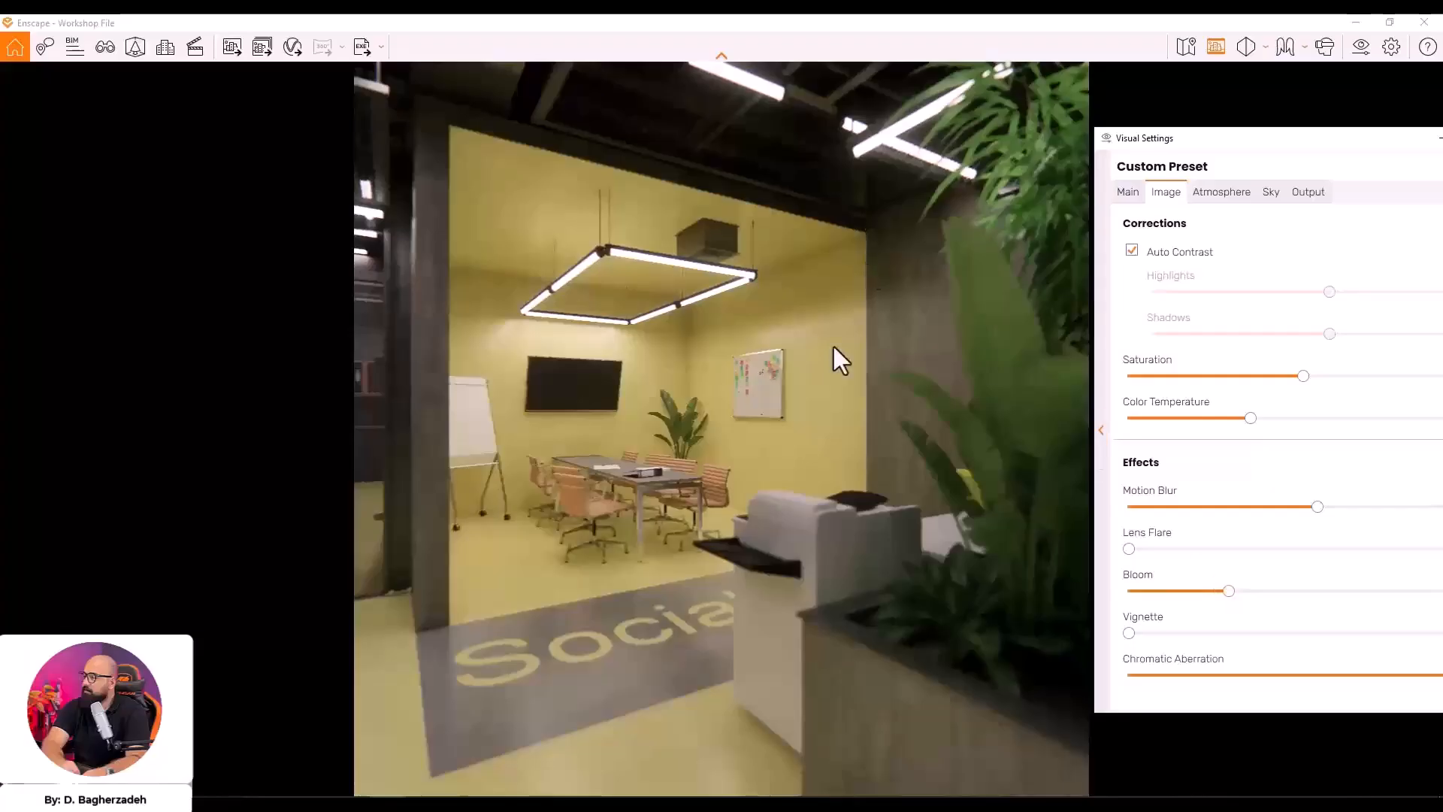
Save a screenshot of the meeting room view as 03.png
key("F11")
type("03")
key("Return")
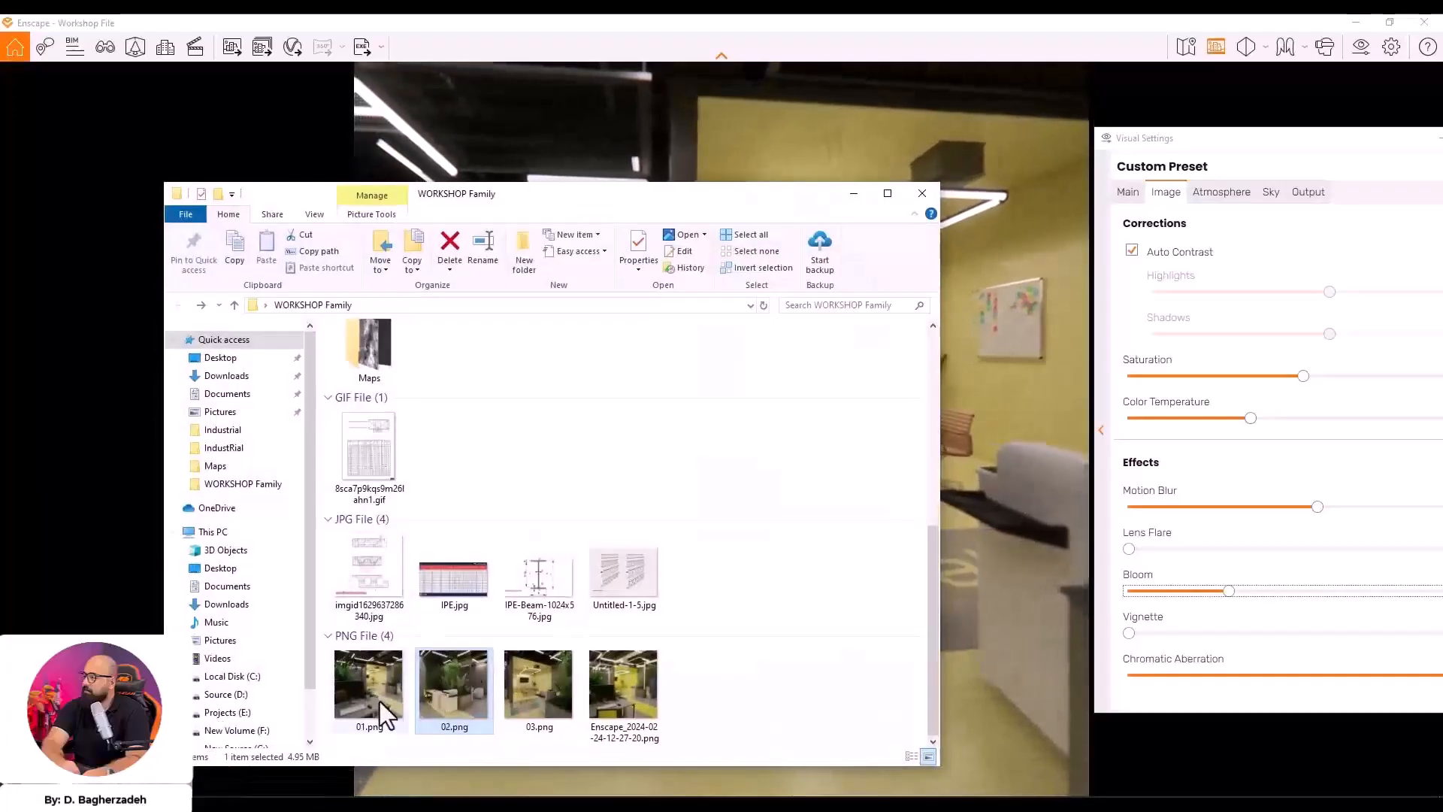
Open 03.png full size, compare it with 02.png and return to Enscape
left_click(530, 688)
double_click(524, 685)
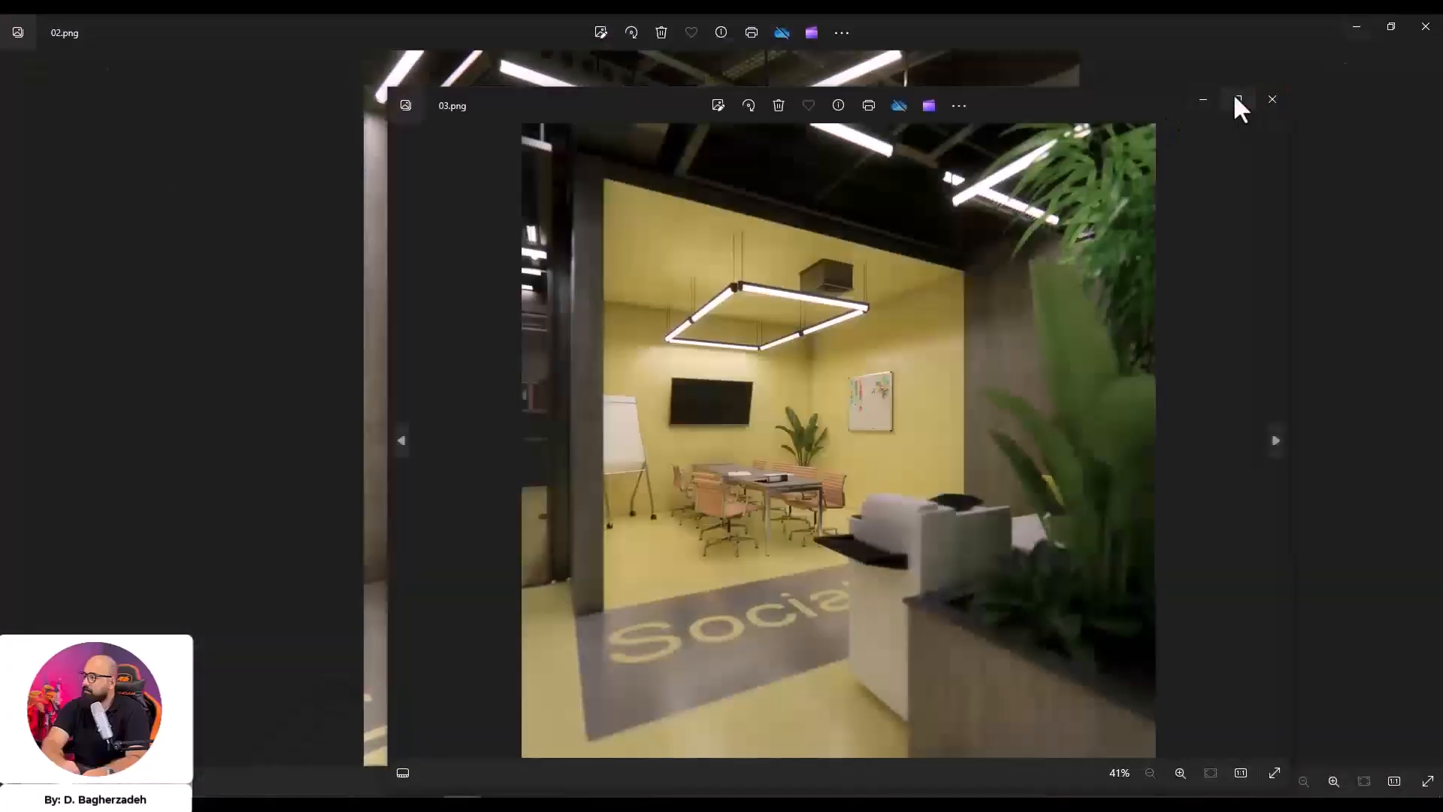
left_click(1237, 103)
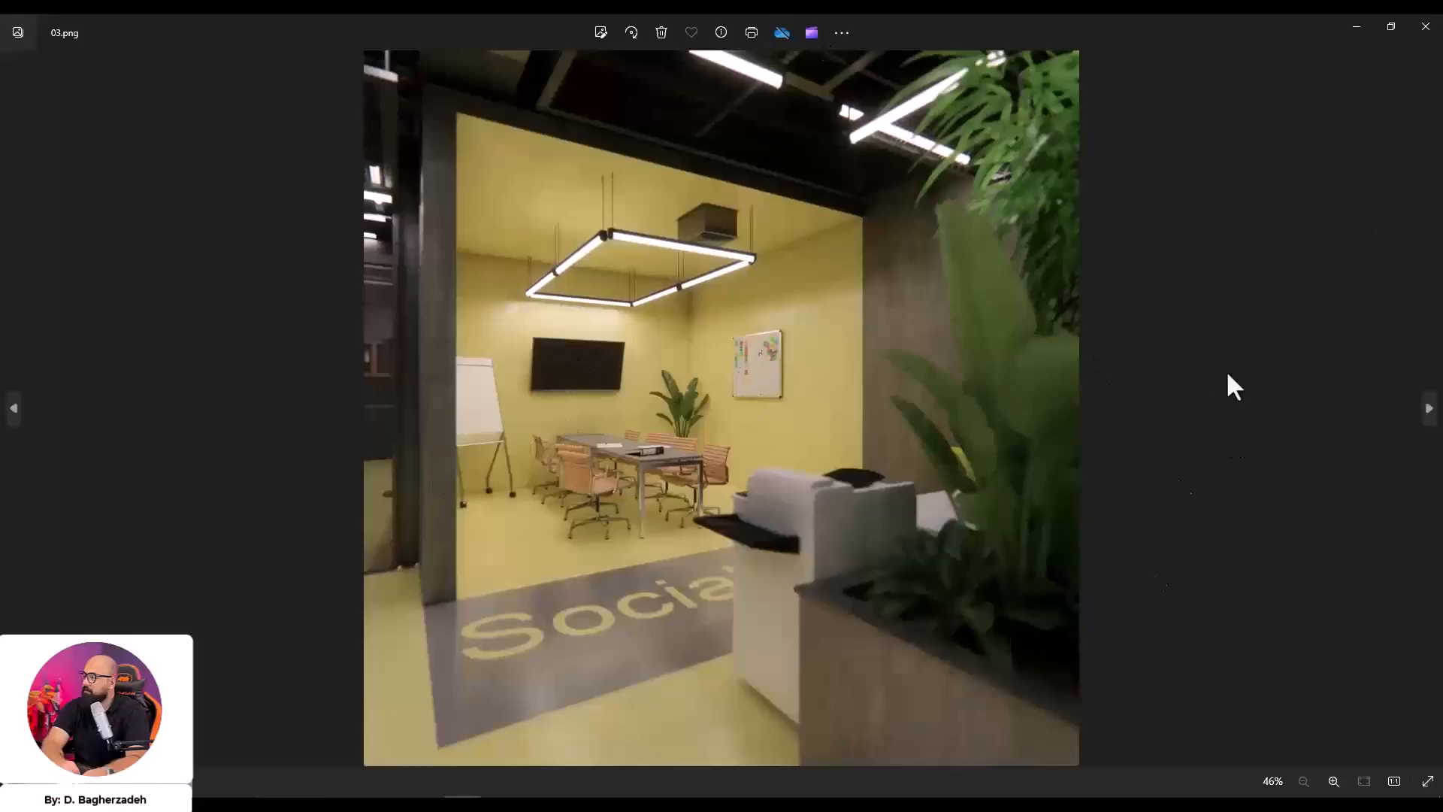
key("Left")
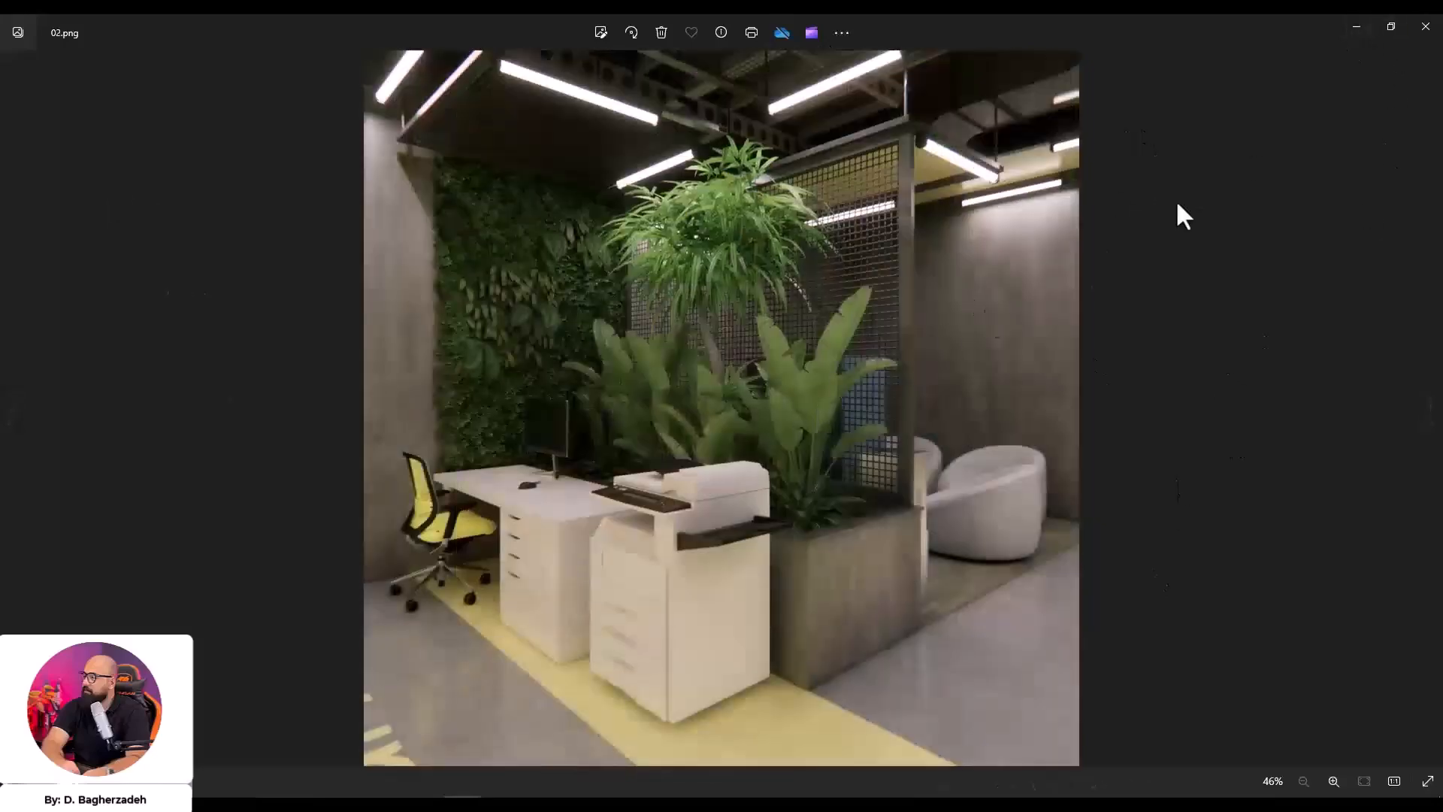
left_click(1426, 27)
left_click(853, 194)
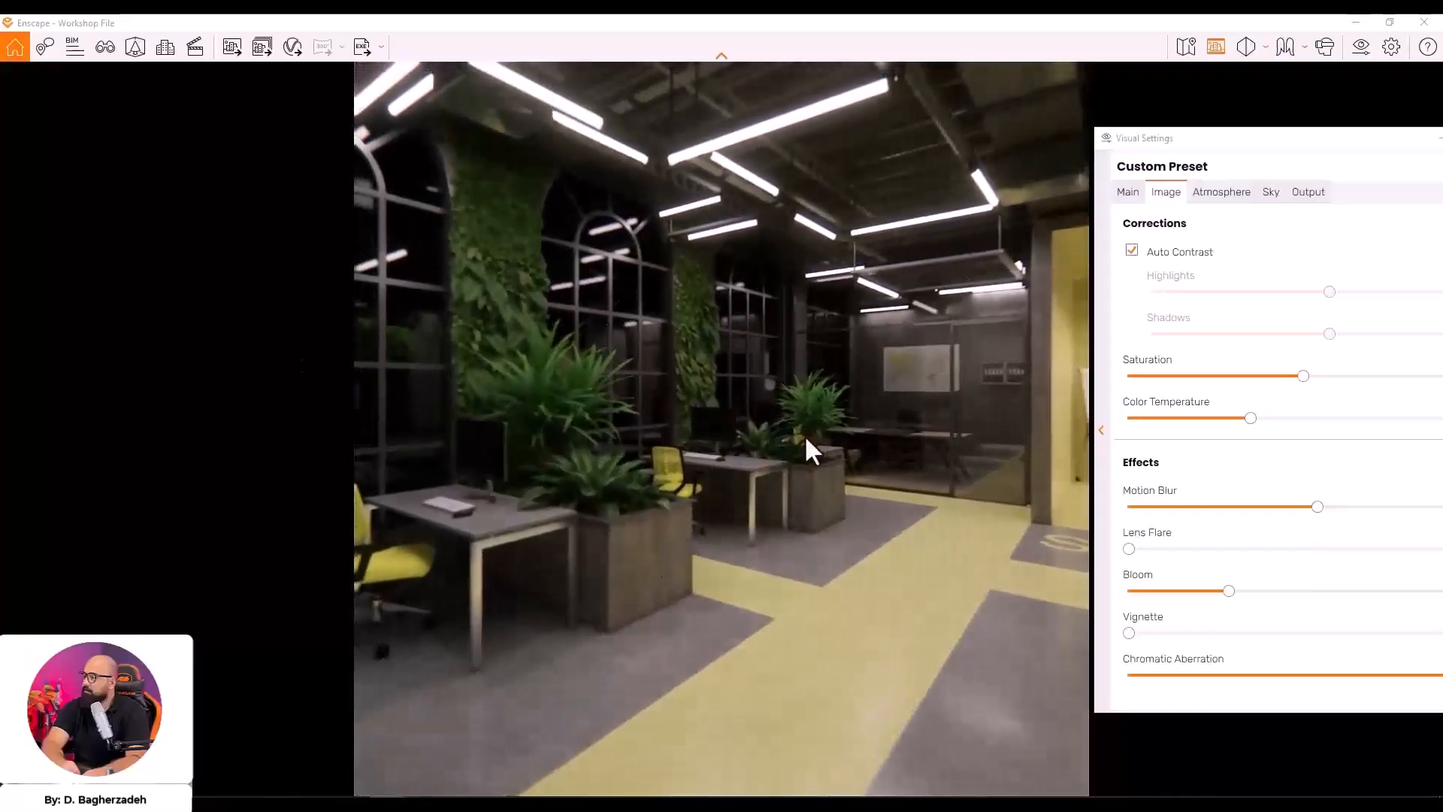
Set the sky's horizon source to Clear while the scene is temporarily in daylight, and return the office to night
right_click_drag(865, 388, 862, 358, "shift")
left_click_drag(862, 359, 547, 431)
left_click(1271, 192)
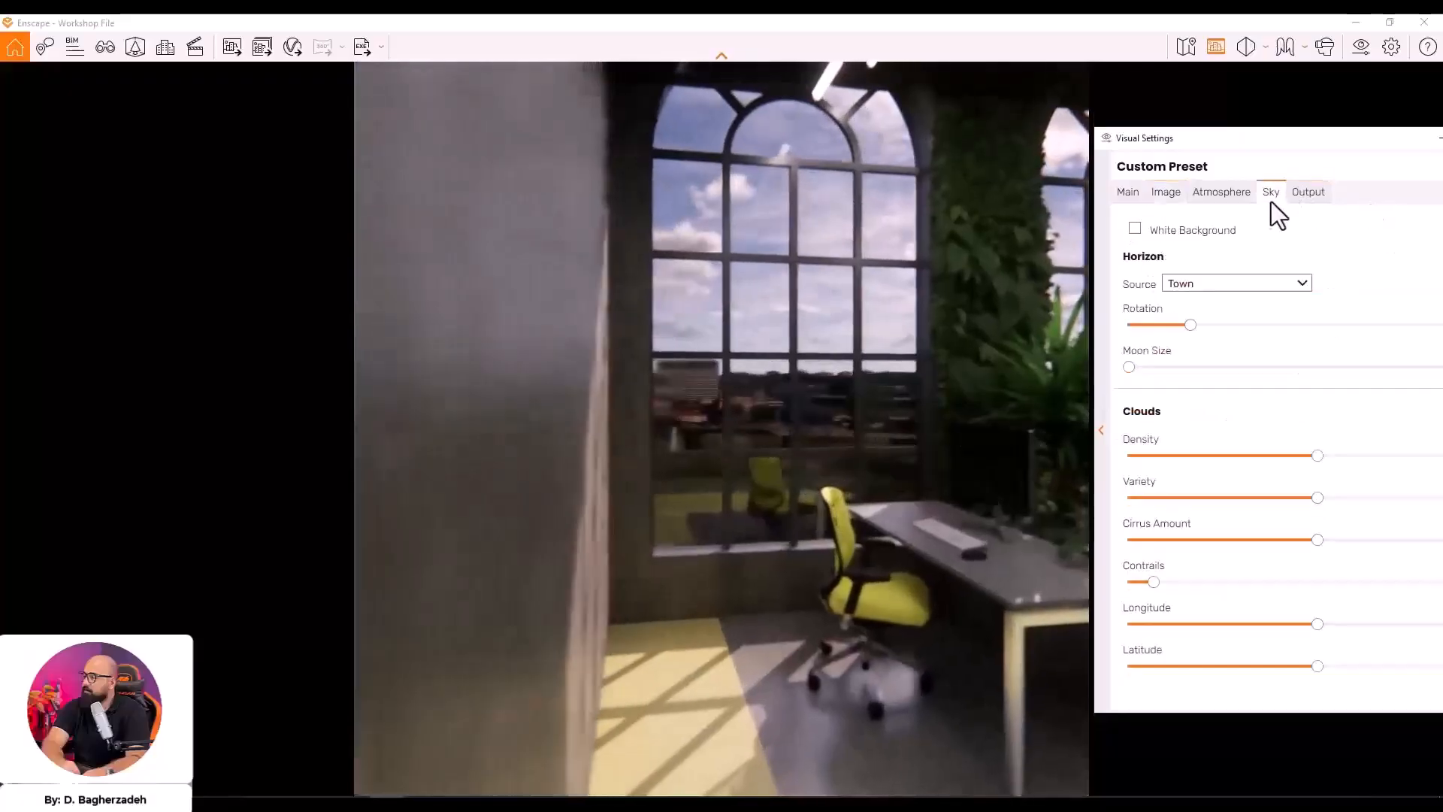
left_click(1264, 285)
left_click(1220, 306)
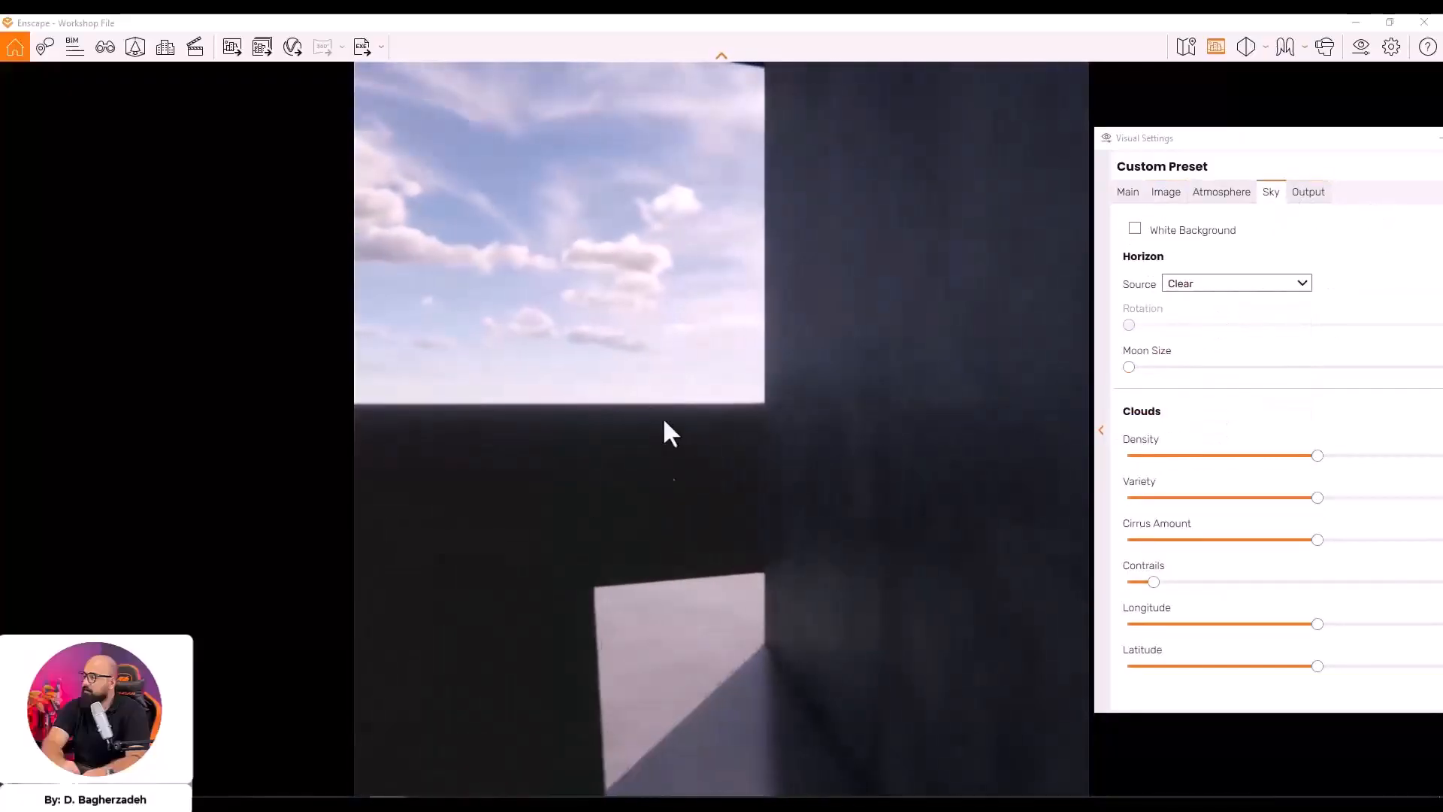
left_click_drag(664, 422, 409, 531)
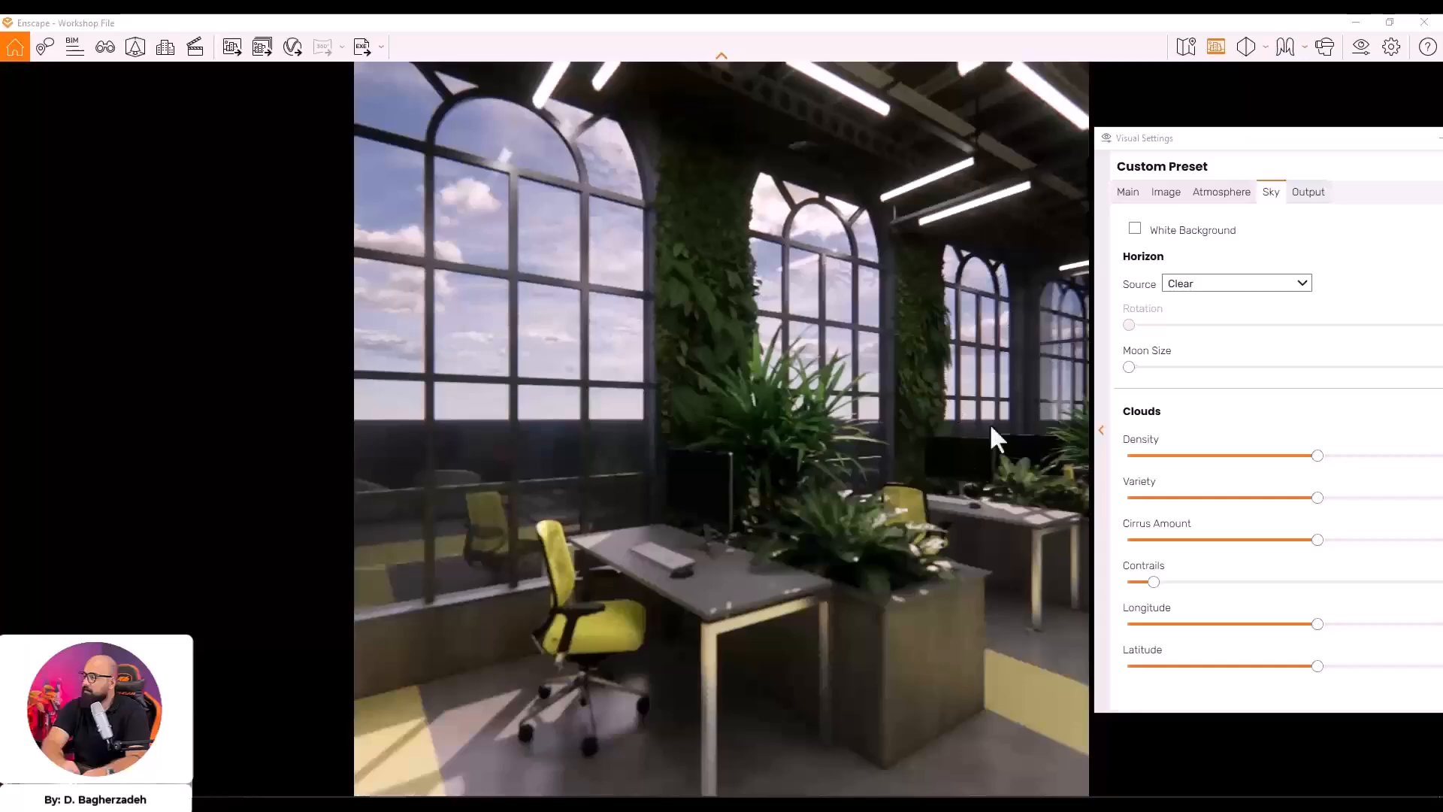
right_click_drag(875, 354, 1052, 354, "shift")
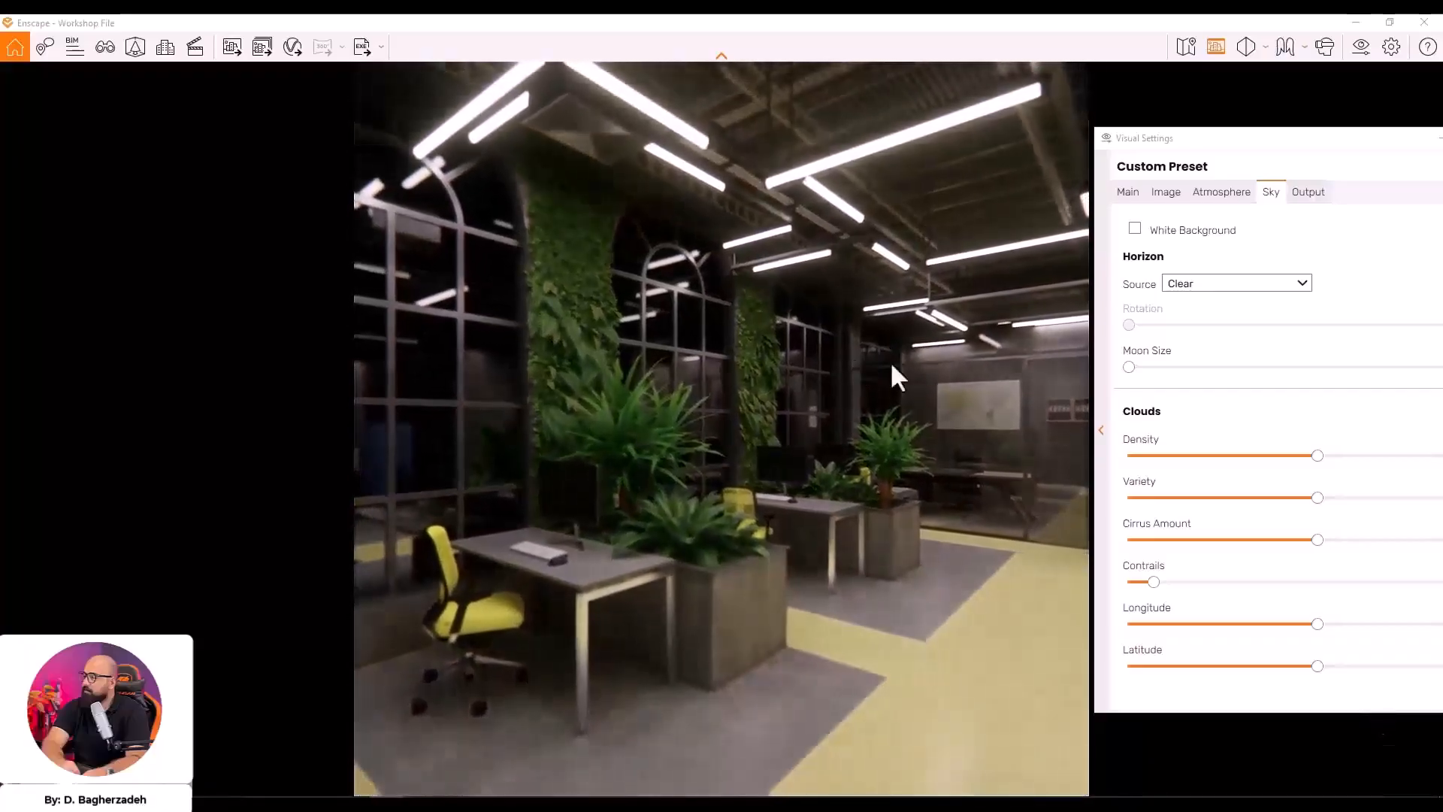
Frame the row of planted workstations looking toward the glass office, and reduce the depth of field to almost nothing
left_click_drag(1302, 149, 1302, 154)
left_click_drag(332, 683, 387, 97)
left_click(208, 147)
left_click_drag(260, 467, 207, 466)
left_click_drag(381, 99, 1431, 663)
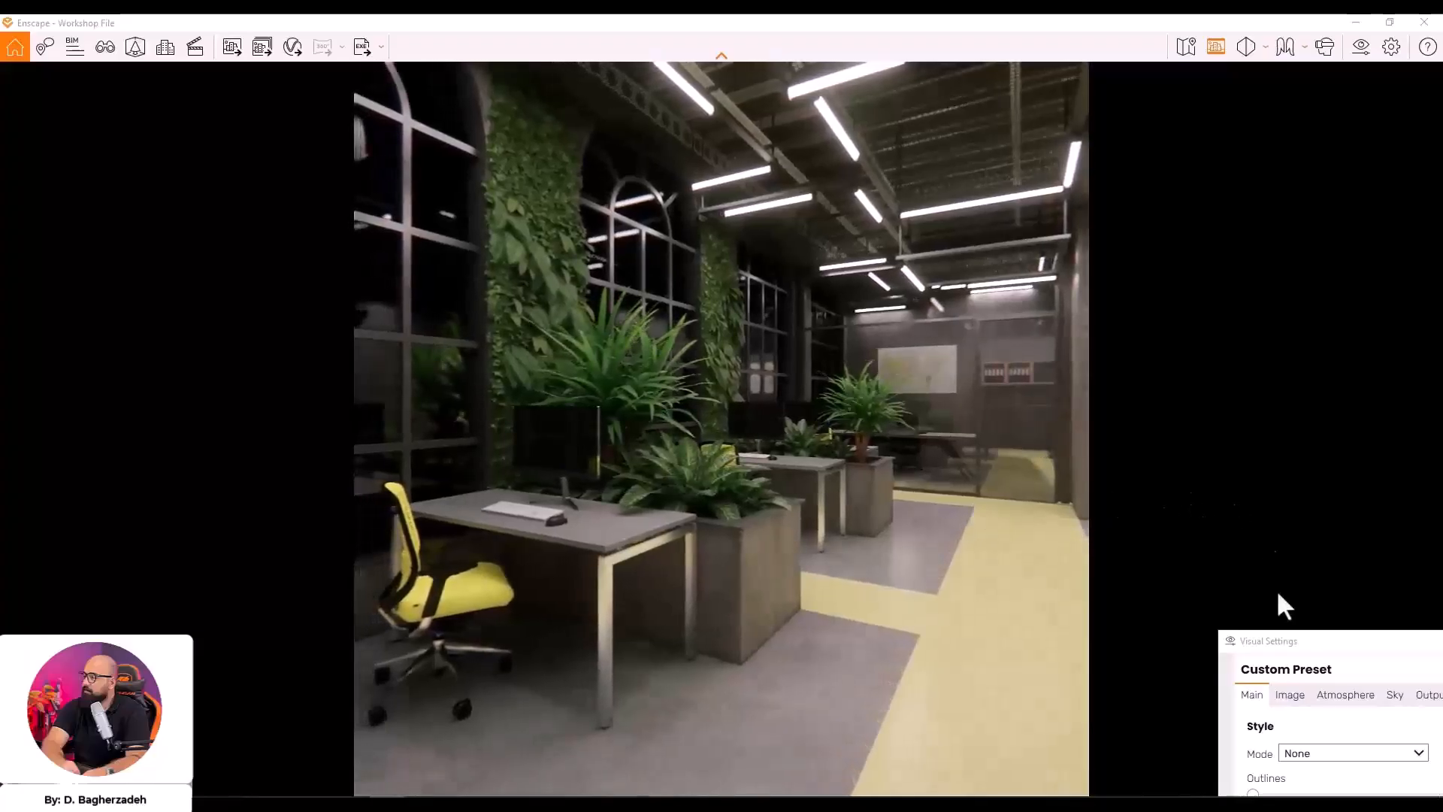
Try auto focus with a very low depth of field on the workstation view
left_click_drag(1323, 645, 187, 154)
mouse_move(120, 526)
left_mouse_down()
mouse_move(237, 526)
mouse_move(120, 530)
mouse_move(137, 529)
left_mouse_up()
left_click(123, 552)
left_click(123, 553)
left_click_drag(261, 149, 1295, 139)
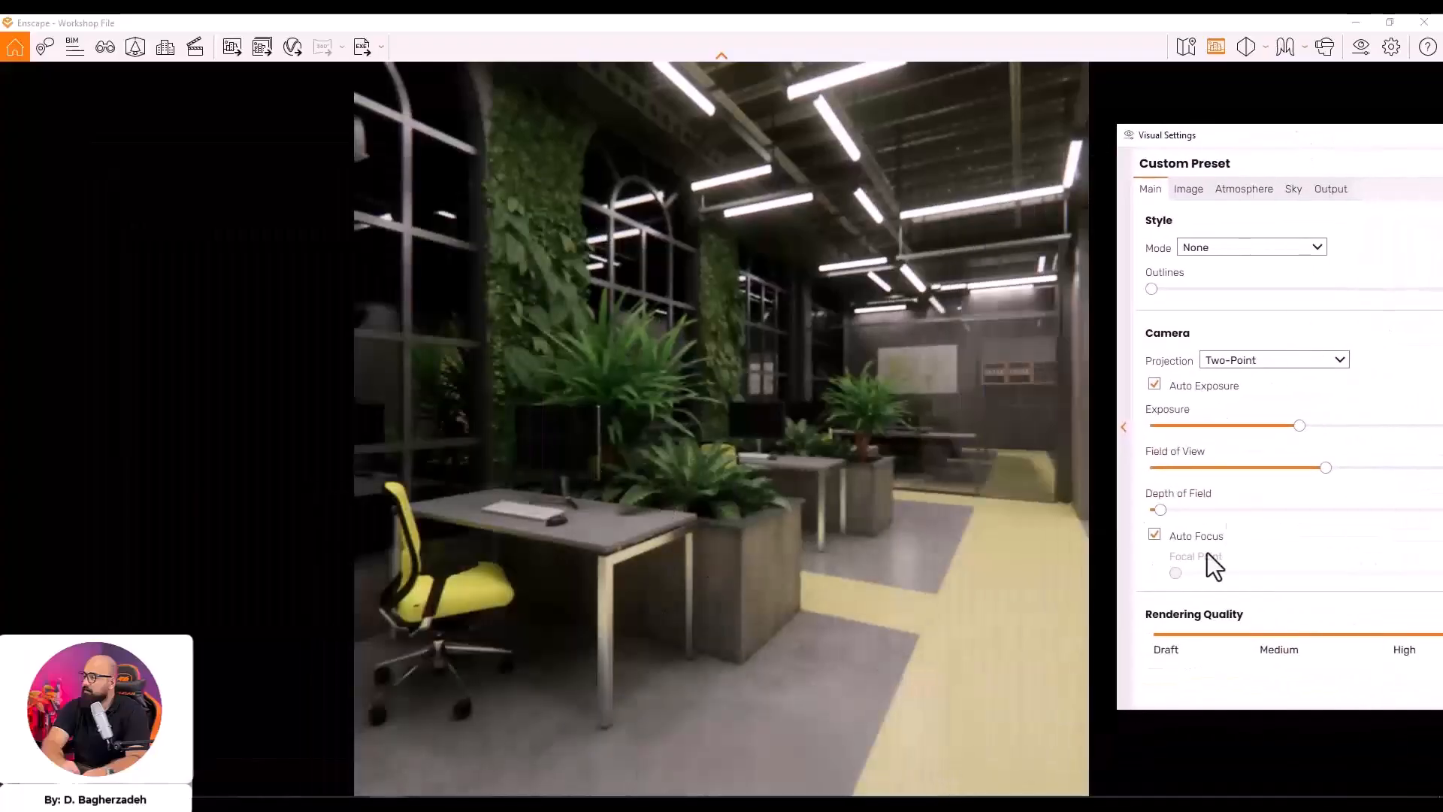
Focus the workstation view manually at 3.88 m with 16 % depth of field, and raise the camera exposure slightly
mouse_move(1162, 509)
left_mouse_down()
mouse_move(1436, 510)
mouse_move(1158, 511)
mouse_move(1178, 511)
left_mouse_up()
left_click(1154, 535)
left_click_drag(1176, 573, 1359, 612)
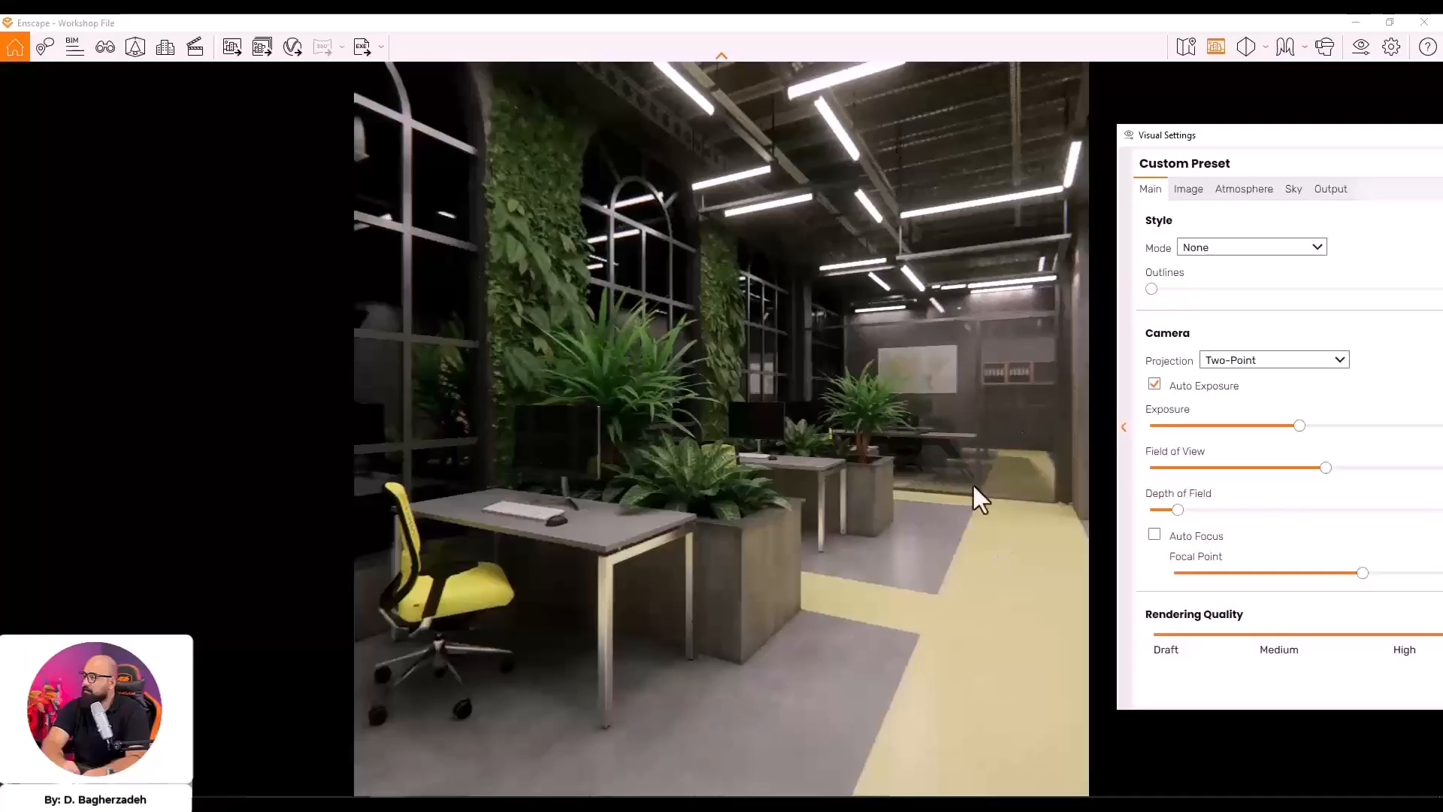
left_click_drag(1183, 511, 1215, 529)
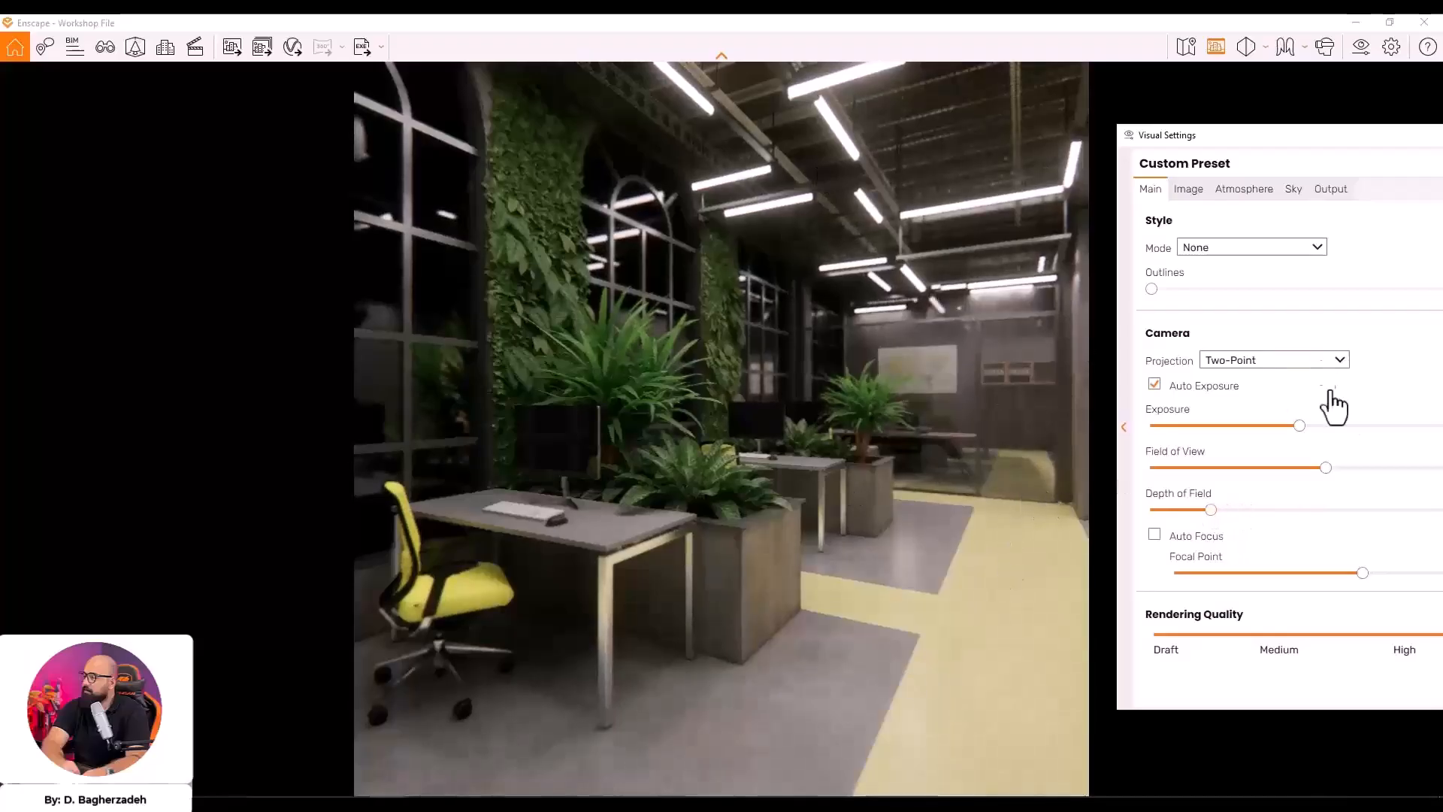
left_click_drag(1296, 427, 1314, 450)
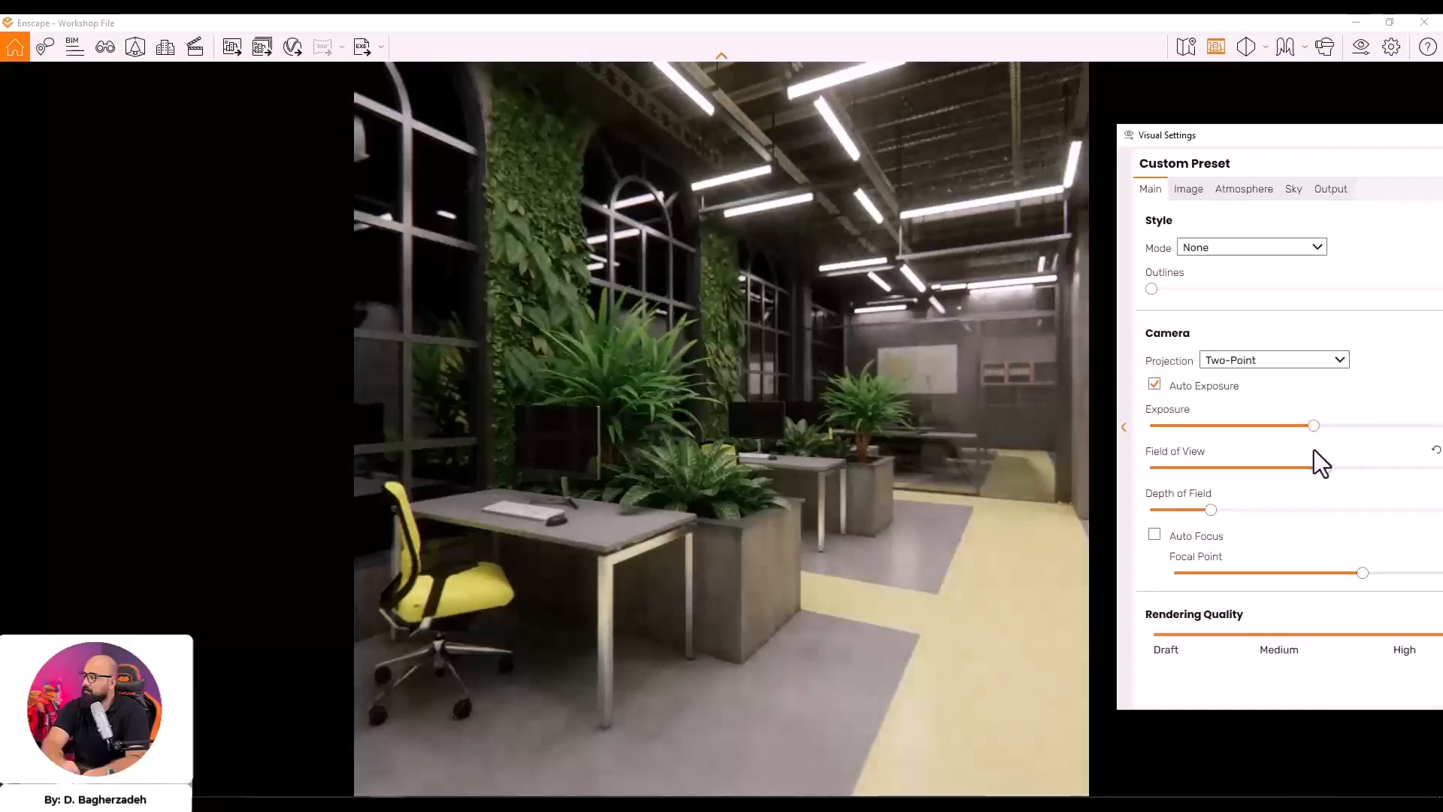
Try color temperatures up to 15,000 K on the workstation view and reset the value to its default
left_click(1189, 194)
left_click_drag(1262, 145, 1196, 150)
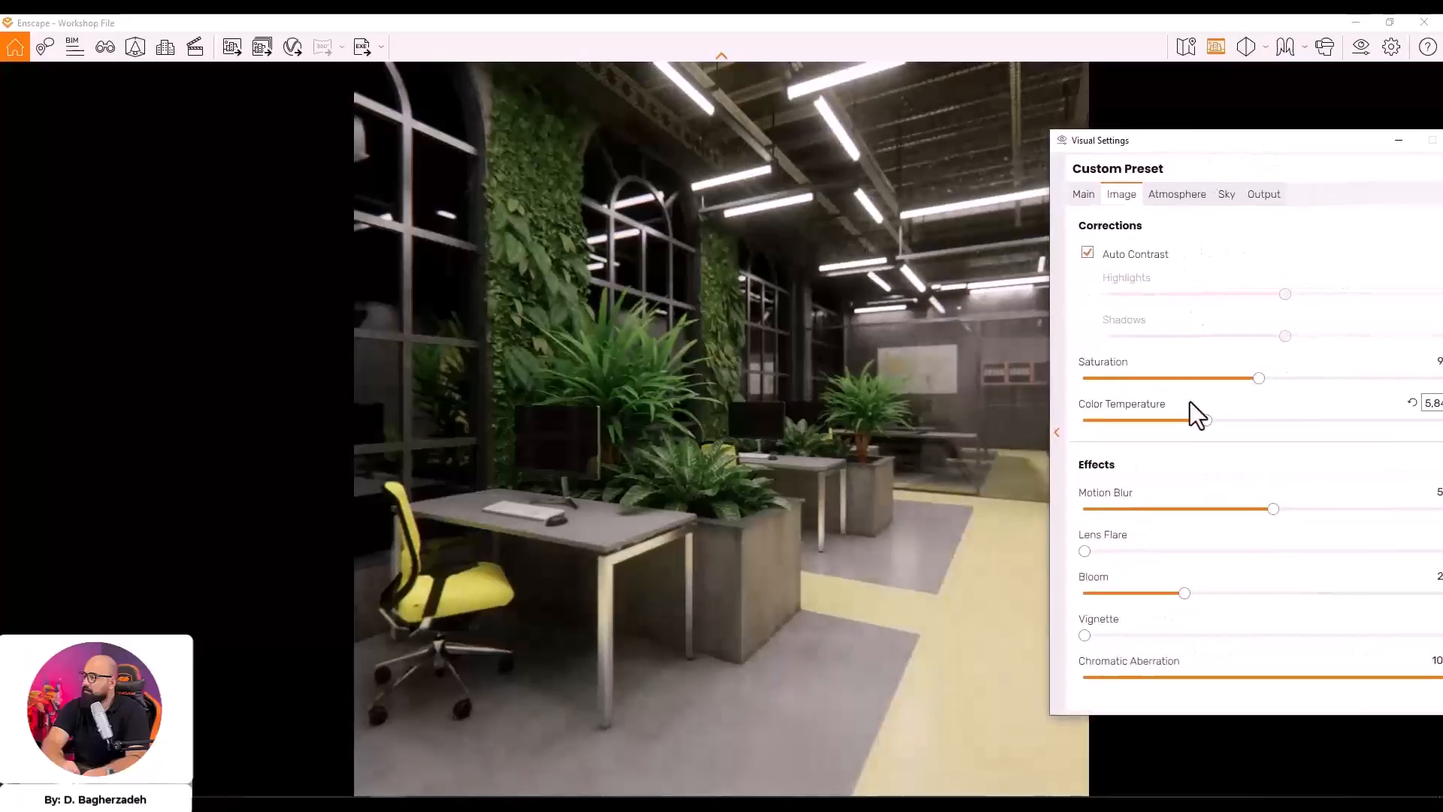
left_click_drag(1202, 420, 1183, 421)
left_click_drag(1347, 171, 1255, 154)
left_click(1319, 389)
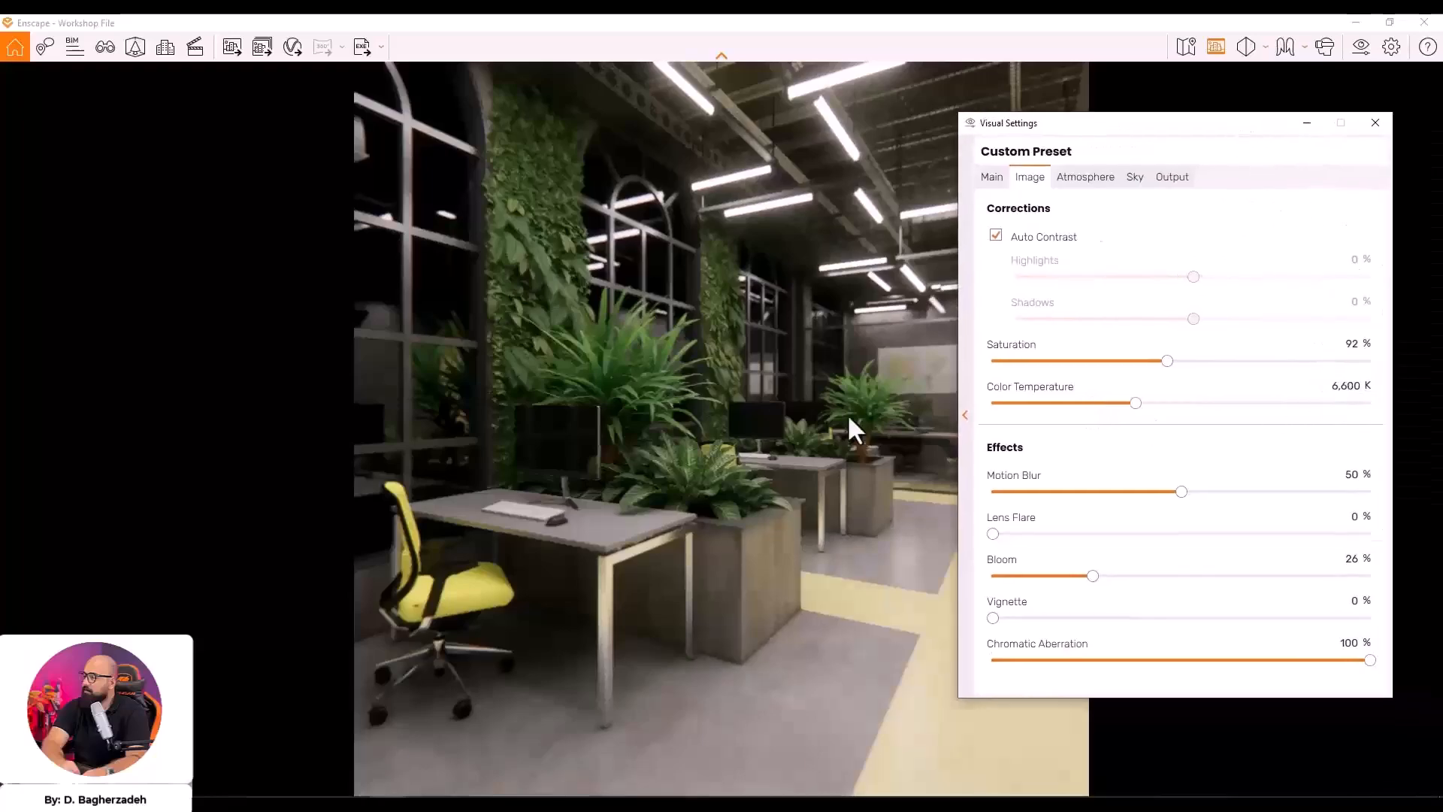
left_click_drag(1110, 428, 1353, 418)
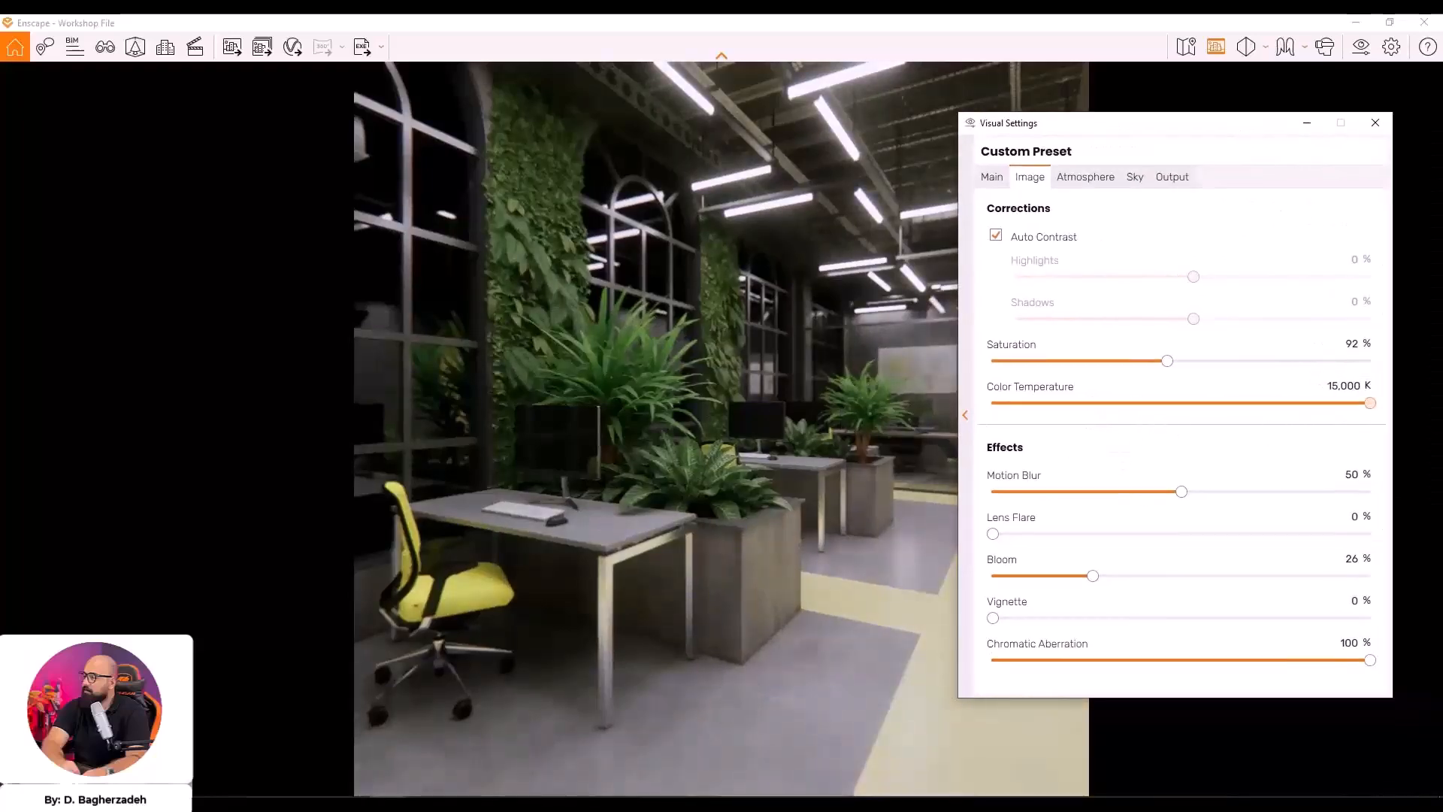
left_click(1316, 388)
Set the color temperature to 6,116 K and readjust the saturation, starting from a reset to 100 %
left_click_drag(1134, 404, 1122, 404)
left_click(1317, 347)
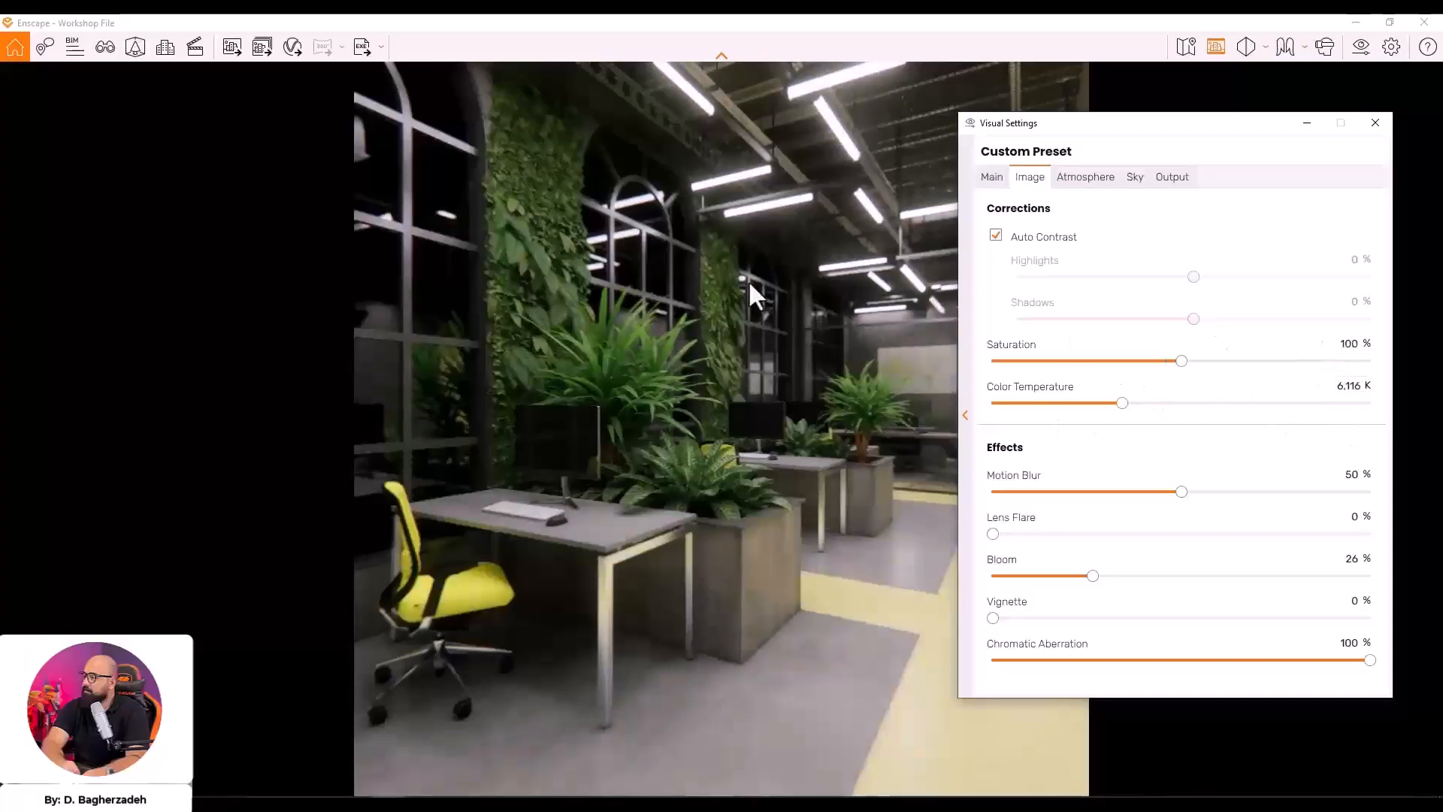
left_click_drag(1182, 360, 1105, 404)
Lower the camera exposure to 40 % for the workstation view
left_click_drag(1128, 143, 1281, 184)
left_click(1147, 220)
left_click_drag(1307, 460, 1292, 470)
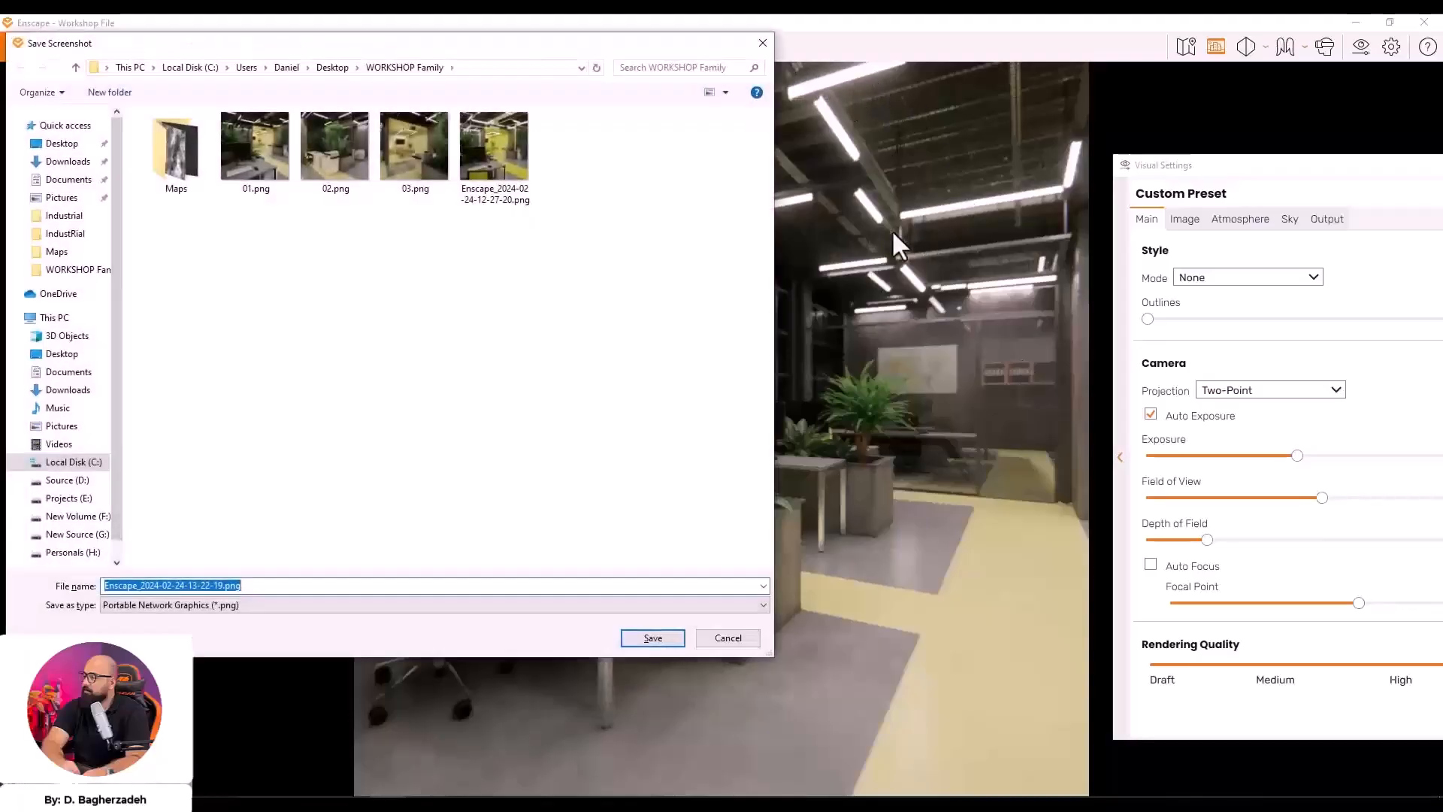
Save the screenshot of the workstation view as 04.png, review the image and return to Enscape
type("04")
key("Return")
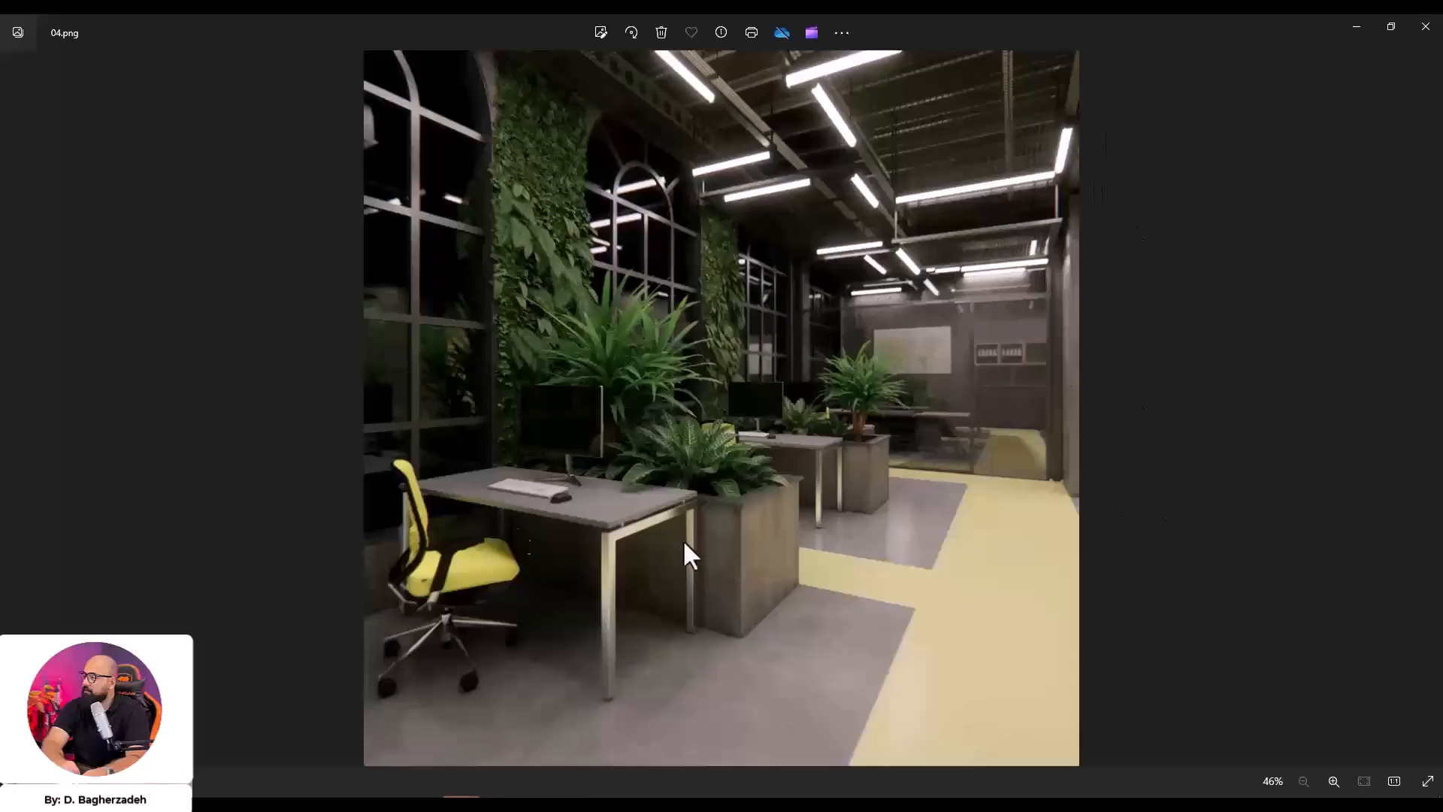
left_click(1425, 26)
left_click(857, 200)
left_click(1332, 85)
Fly past the workstations into the glass-walled office and frame its desk, armchair and wall map
left_click_drag(845, 385, 805, 413)
key("w")
key("space")
key("d")
key("space")
key("a")
key("w")
key("d")
key("d")
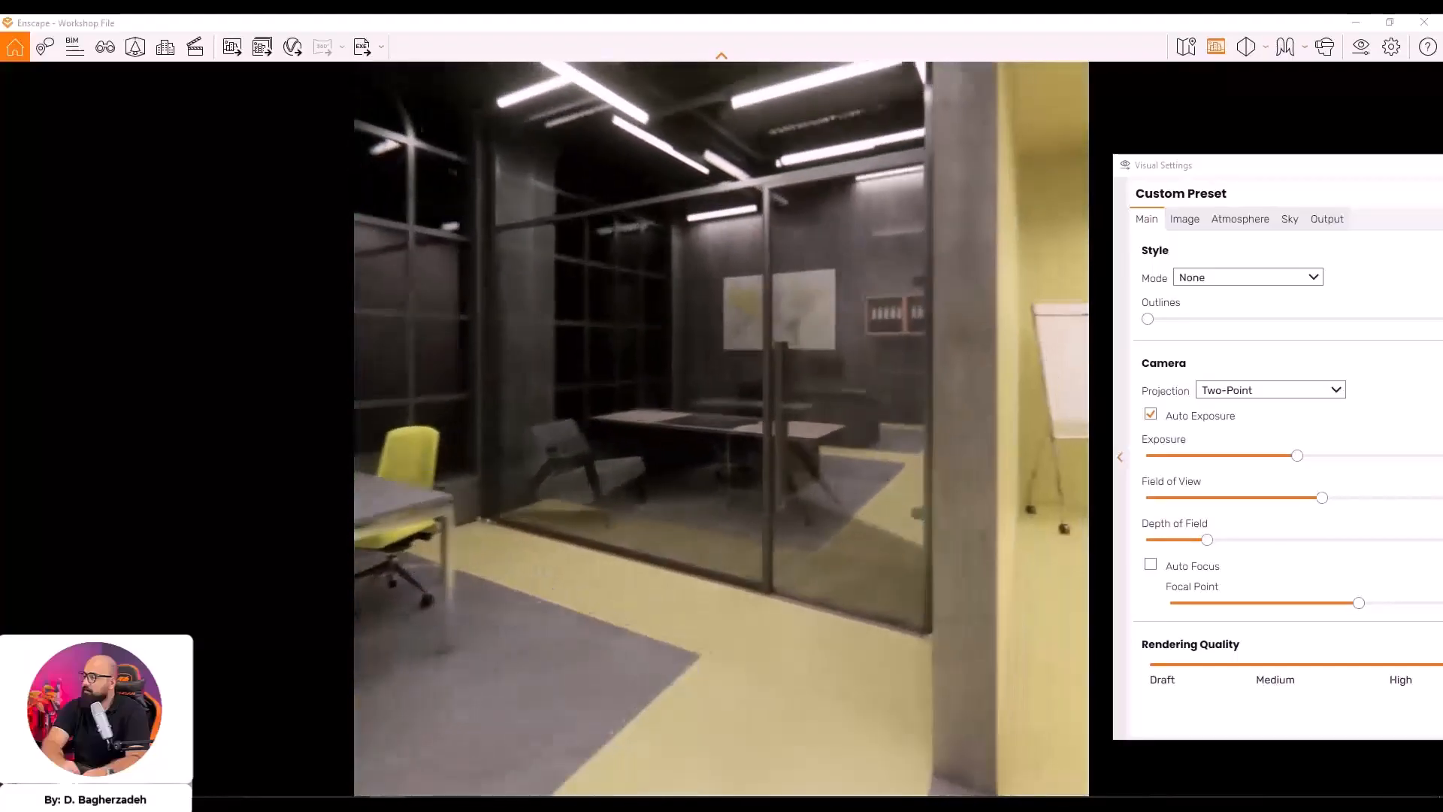
key("w")
key("w")
left_click_drag(804, 414, 673, 374)
Switch the camera projection to Perspective and widen the field of view to 88° for the glass-walled office
left_click(1270, 390)
left_click(1241, 421)
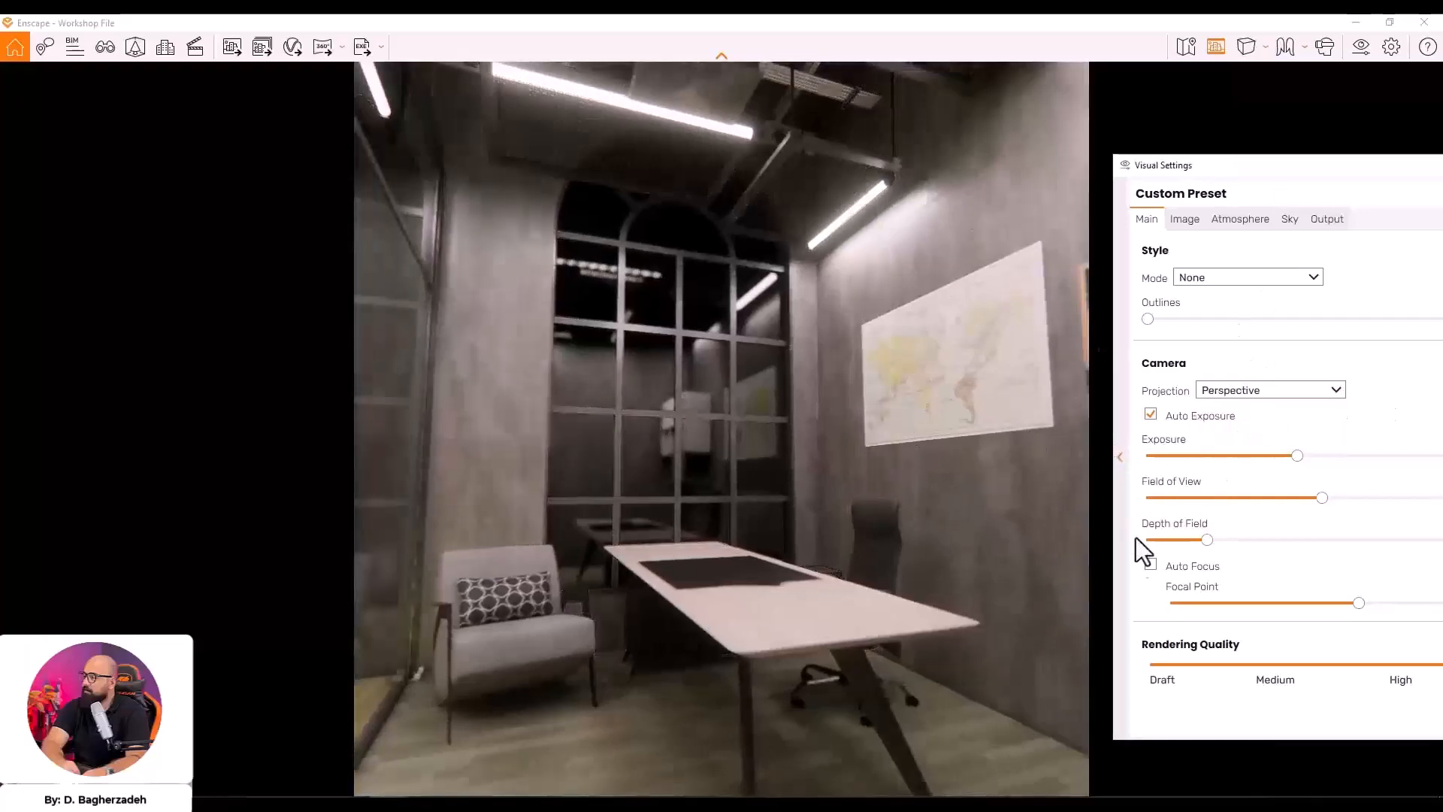
left_click_drag(1308, 190, 648, 112)
left_click_drag(640, 432, 703, 444)
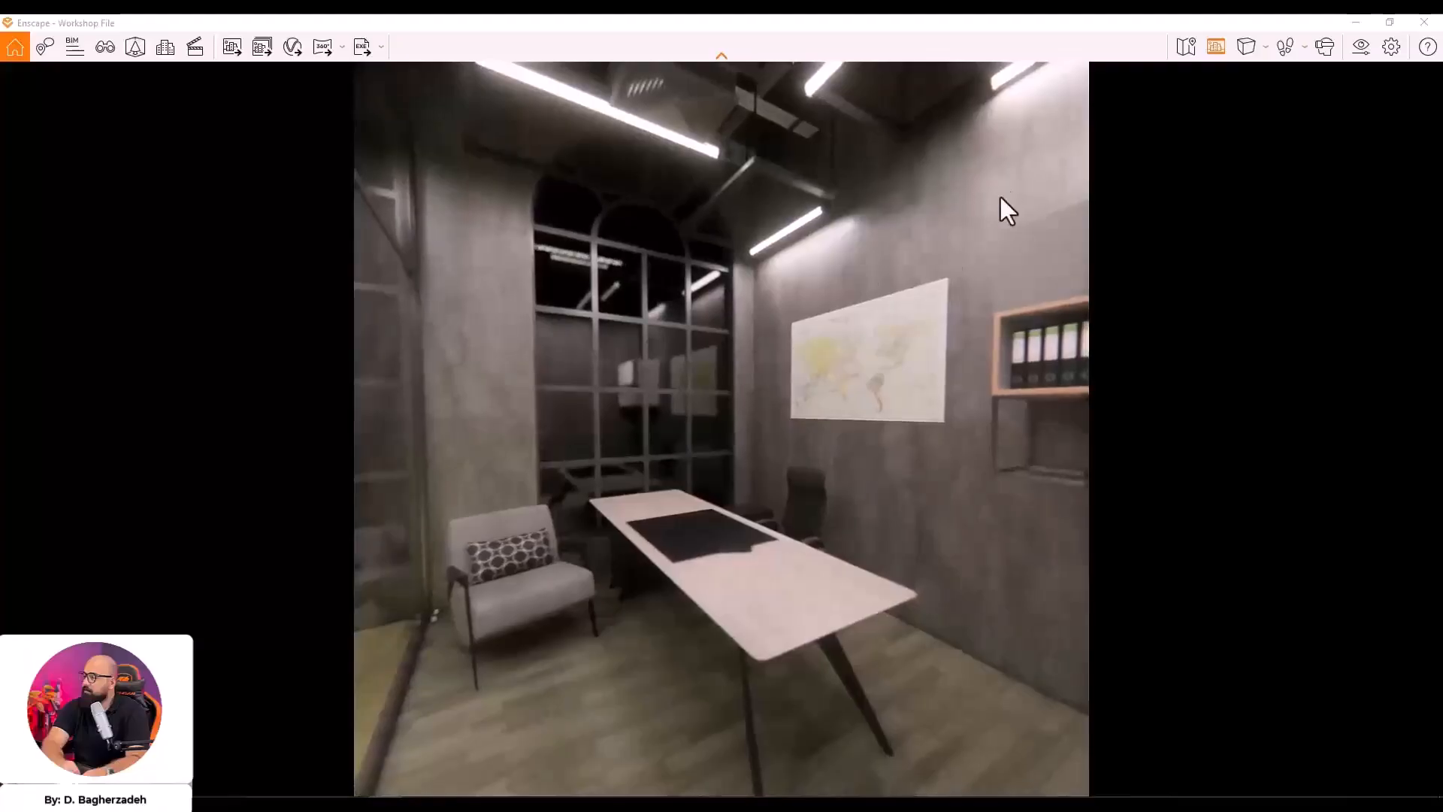
Lower the camera exposure to 37 % for the glass-walled office view
left_click(1361, 47)
left_click_drag(635, 113, 1156, 153)
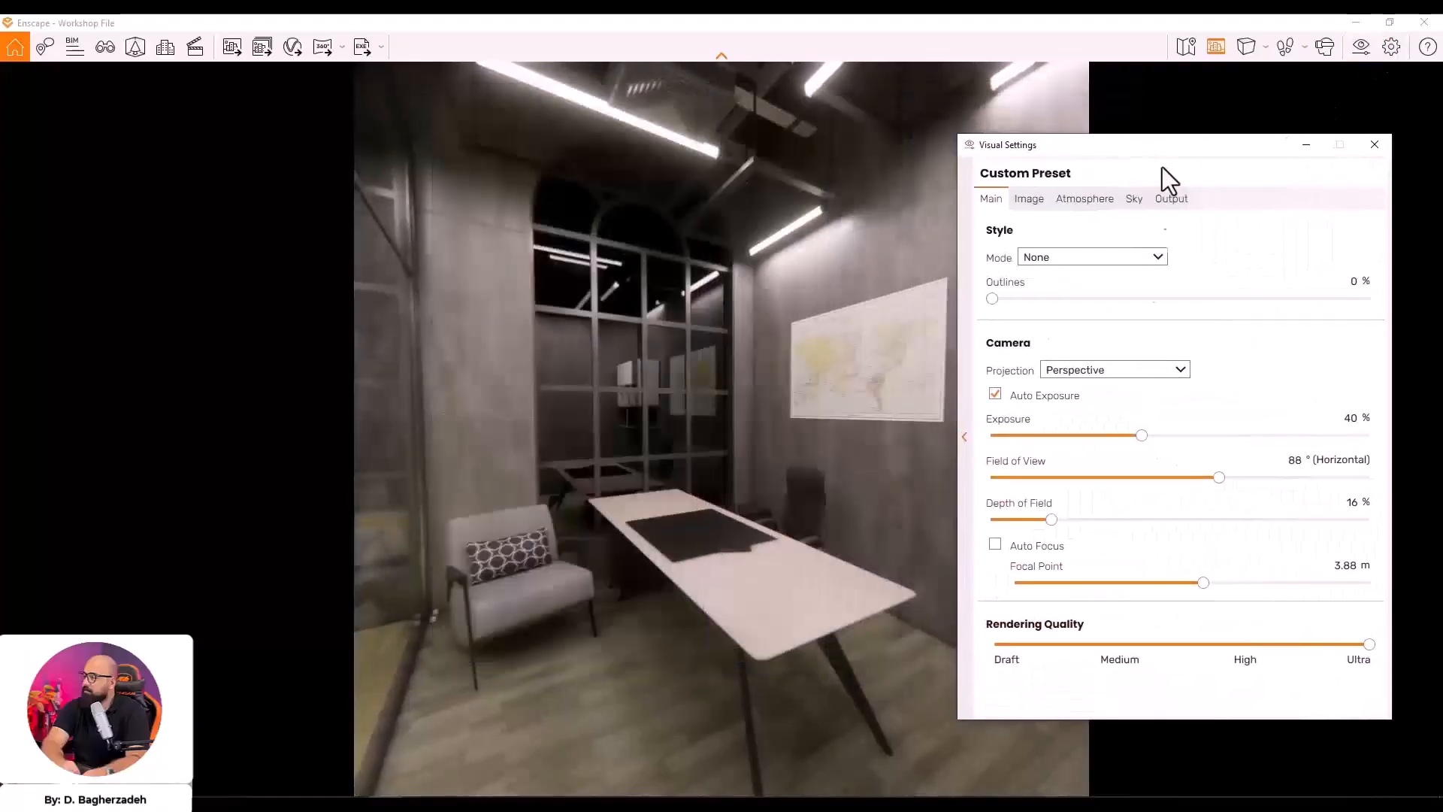
mouse_move(1143, 436)
left_mouse_down()
mouse_move(1111, 438)
mouse_move(1142, 440)
left_mouse_up()
left_click(1306, 144)
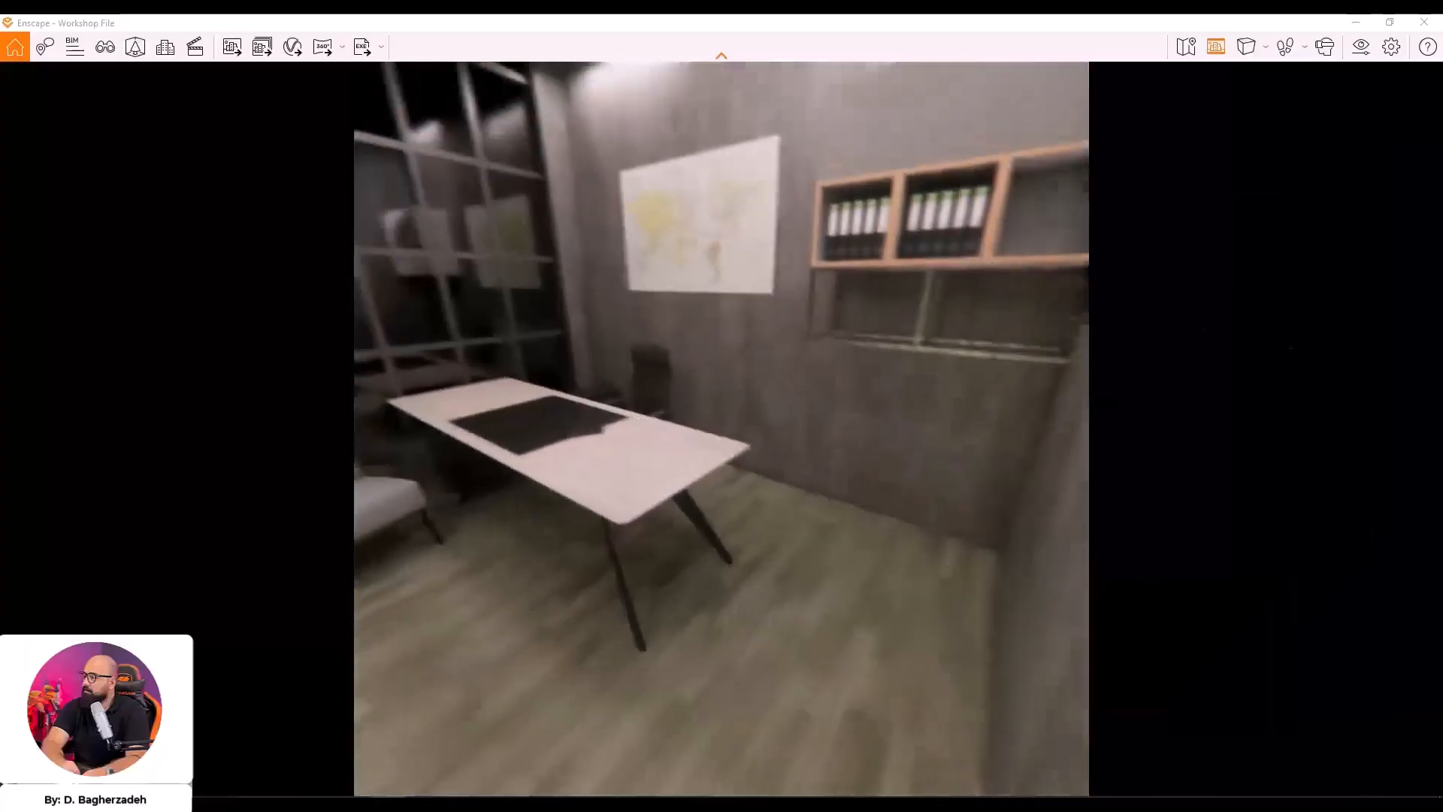
Fly around the desk and out of the glass-walled office, and frame the workstations from behind the printer and plants
key("w")
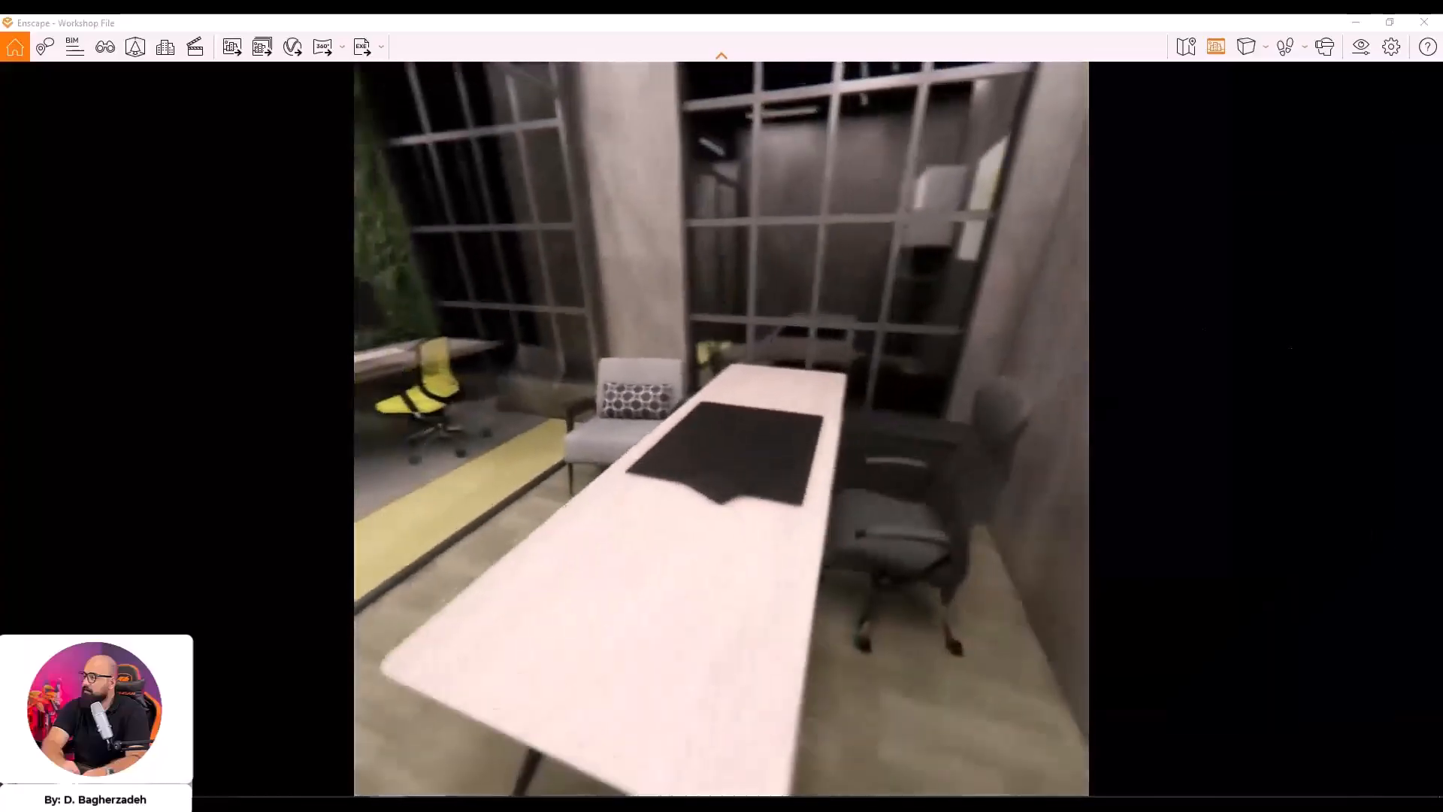
key("space")
key("d")
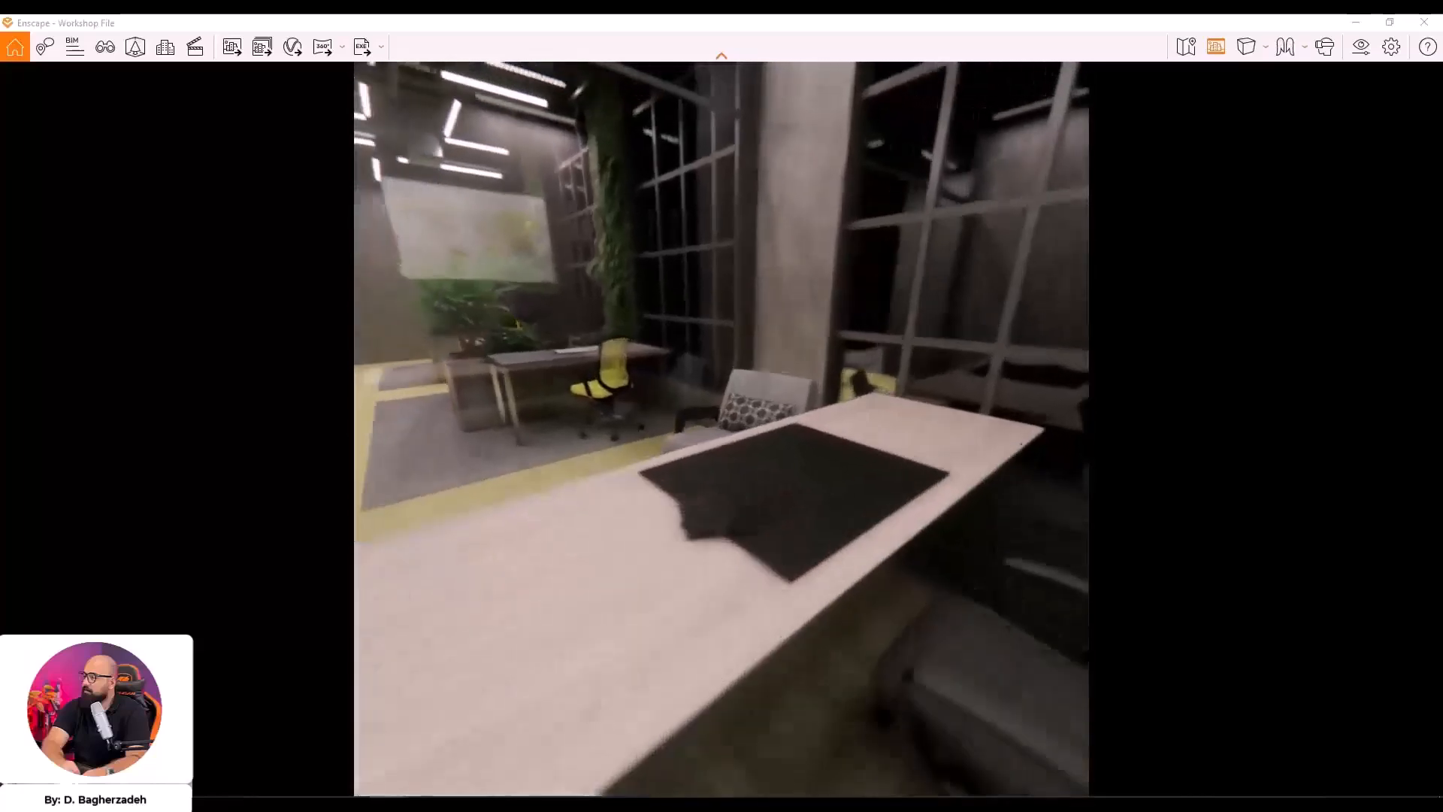
key("d")
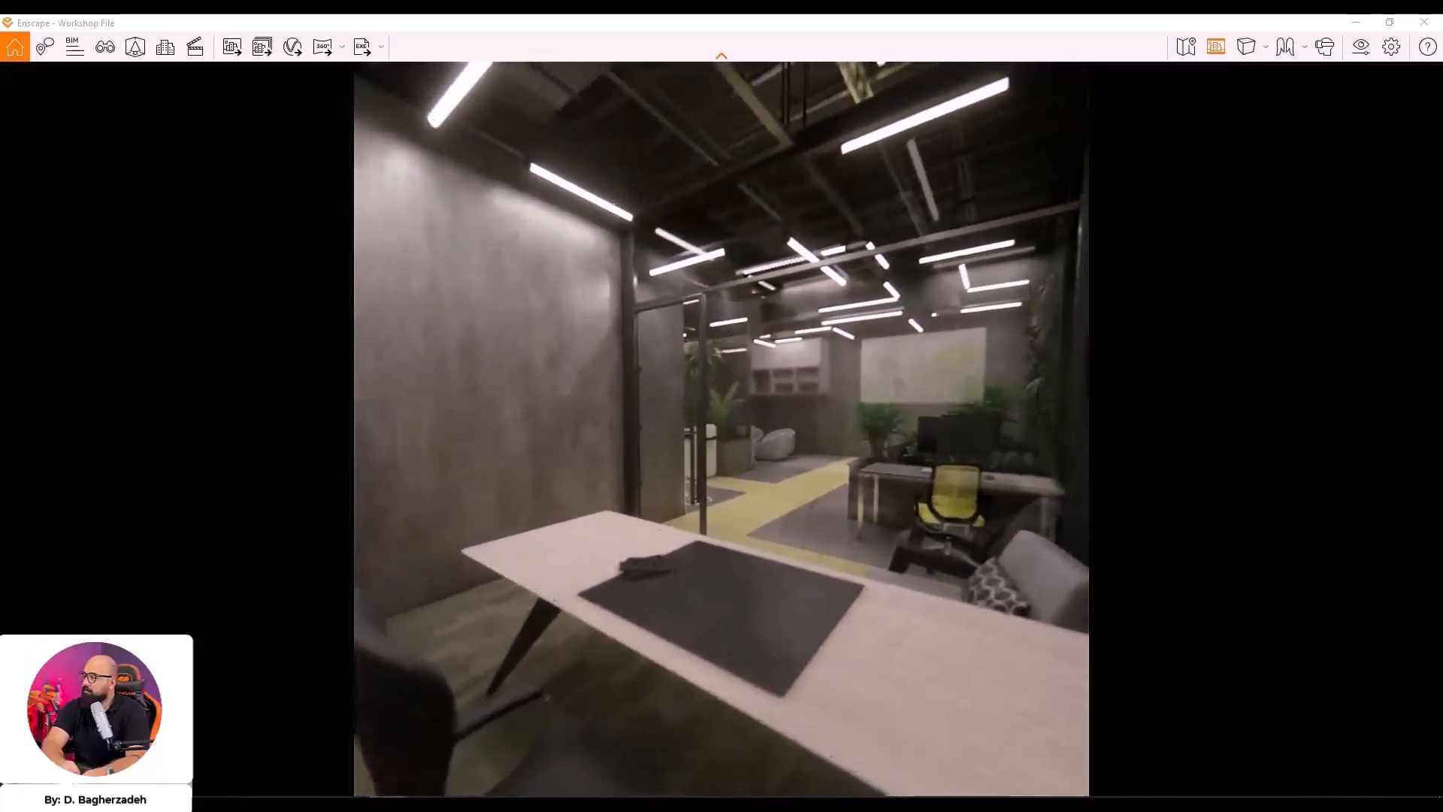
key("w")
key("w")
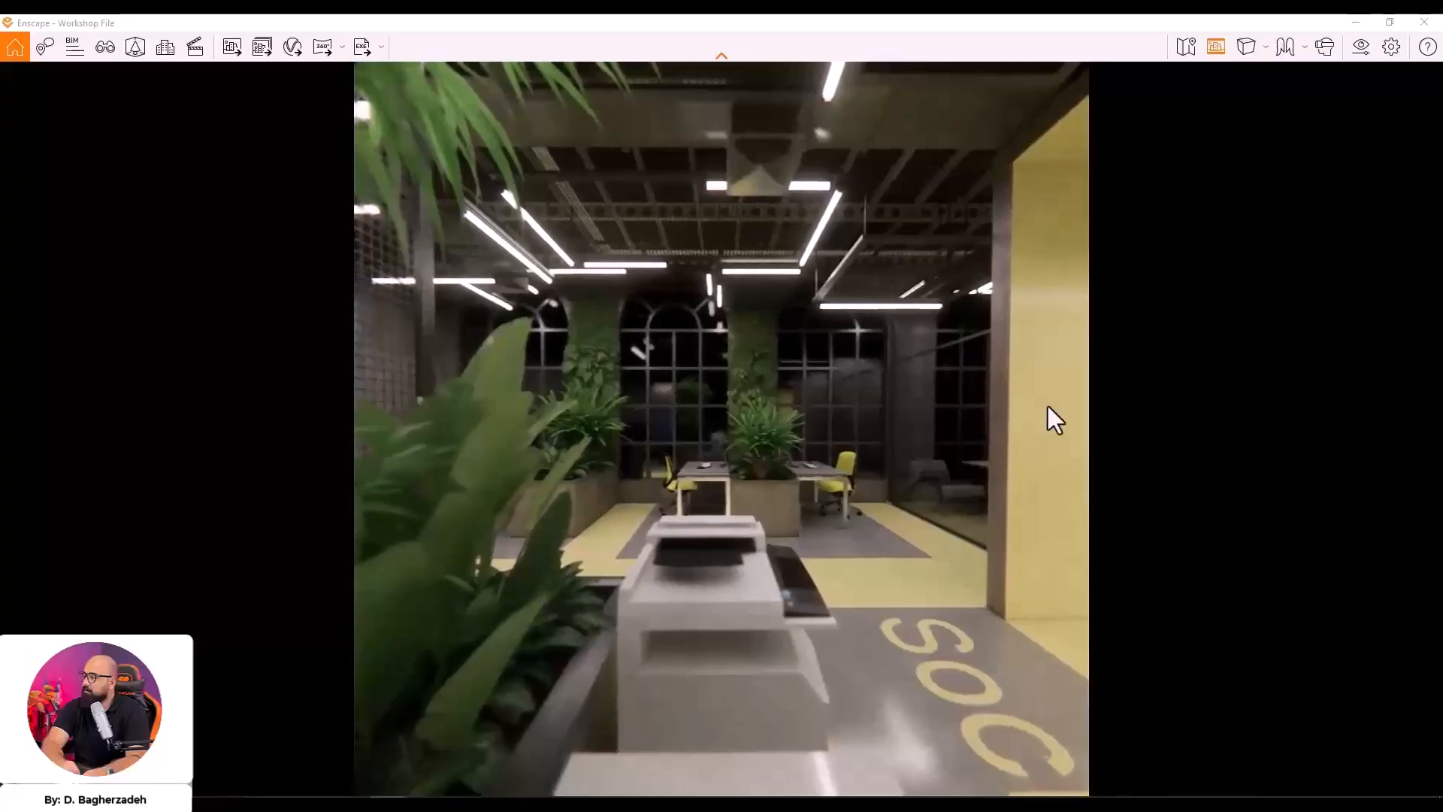
Set the camera's focal point to 4.63 m for the view over the printer
left_click(1361, 47)
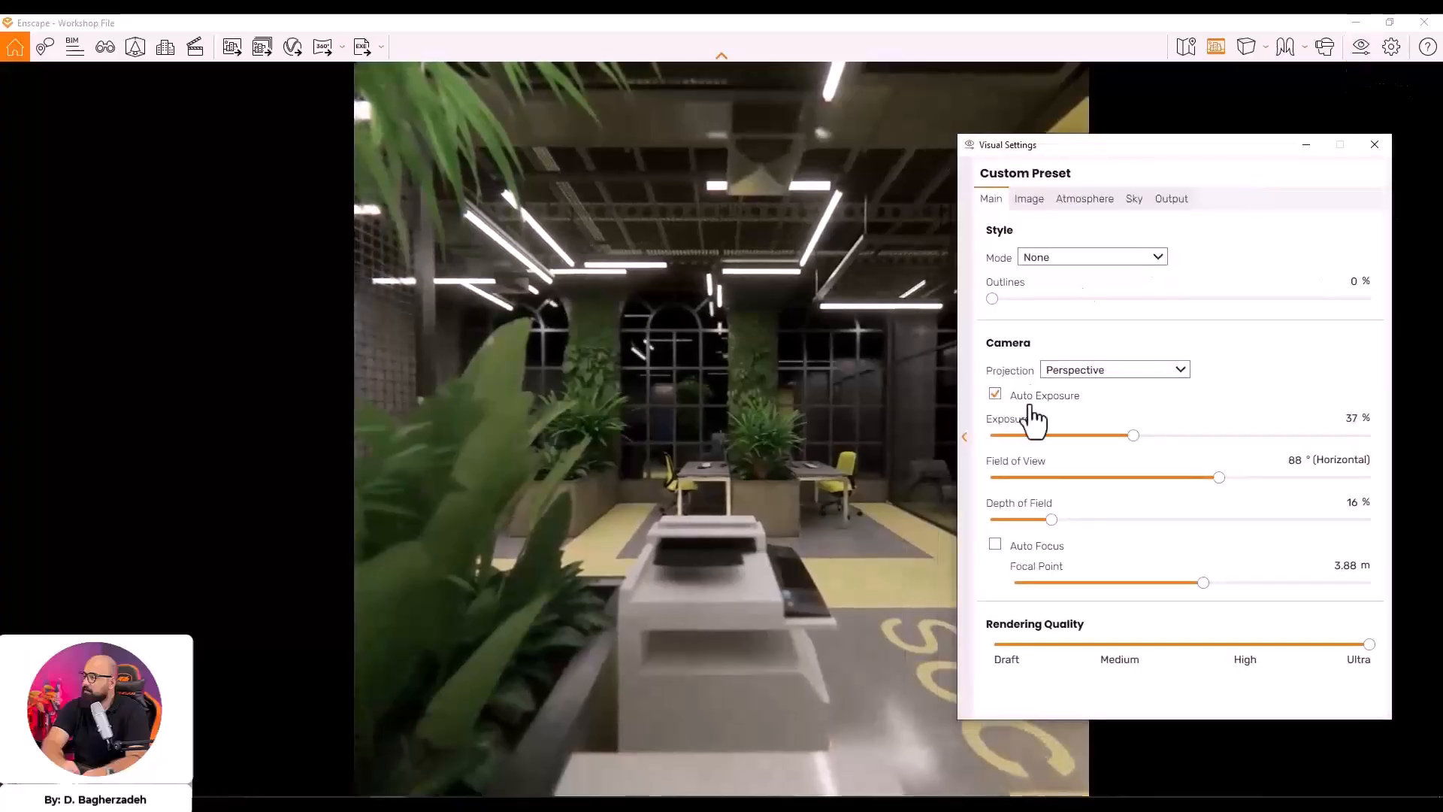
mouse_move(1211, 580)
left_mouse_down()
mouse_move(1157, 584)
mouse_move(1230, 593)
mouse_move(1213, 595)
left_mouse_up()
mouse_move(1050, 520)
left_mouse_down()
mouse_move(985, 525)
mouse_move(1041, 527)
left_mouse_up()
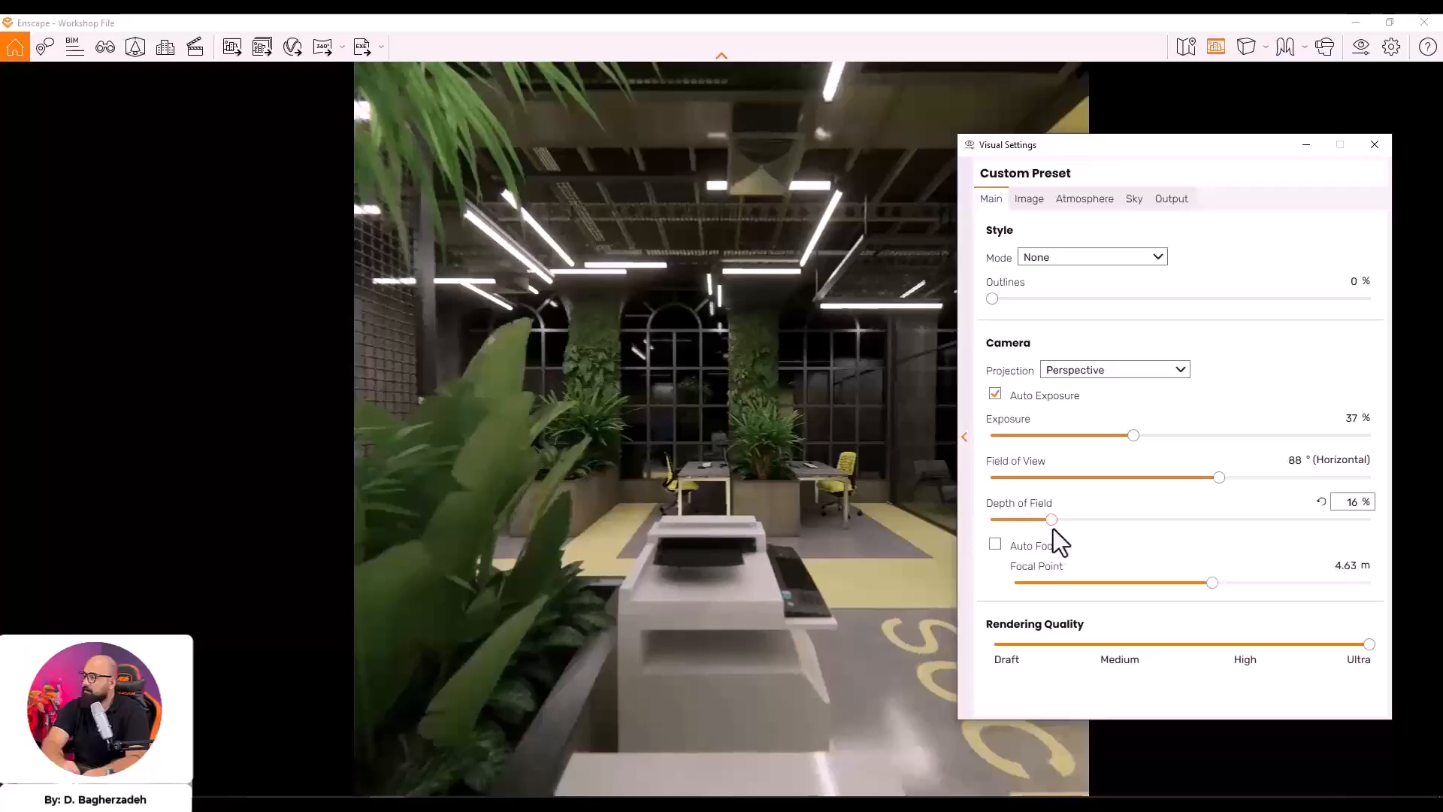
left_click_drag(1111, 154, 1259, 579)
Fly past the yellow meeting room and back down the walkway to frame it beyond the Social Area, with planters on both sides
left_click_drag(633, 328, 925, 328)
key("w")
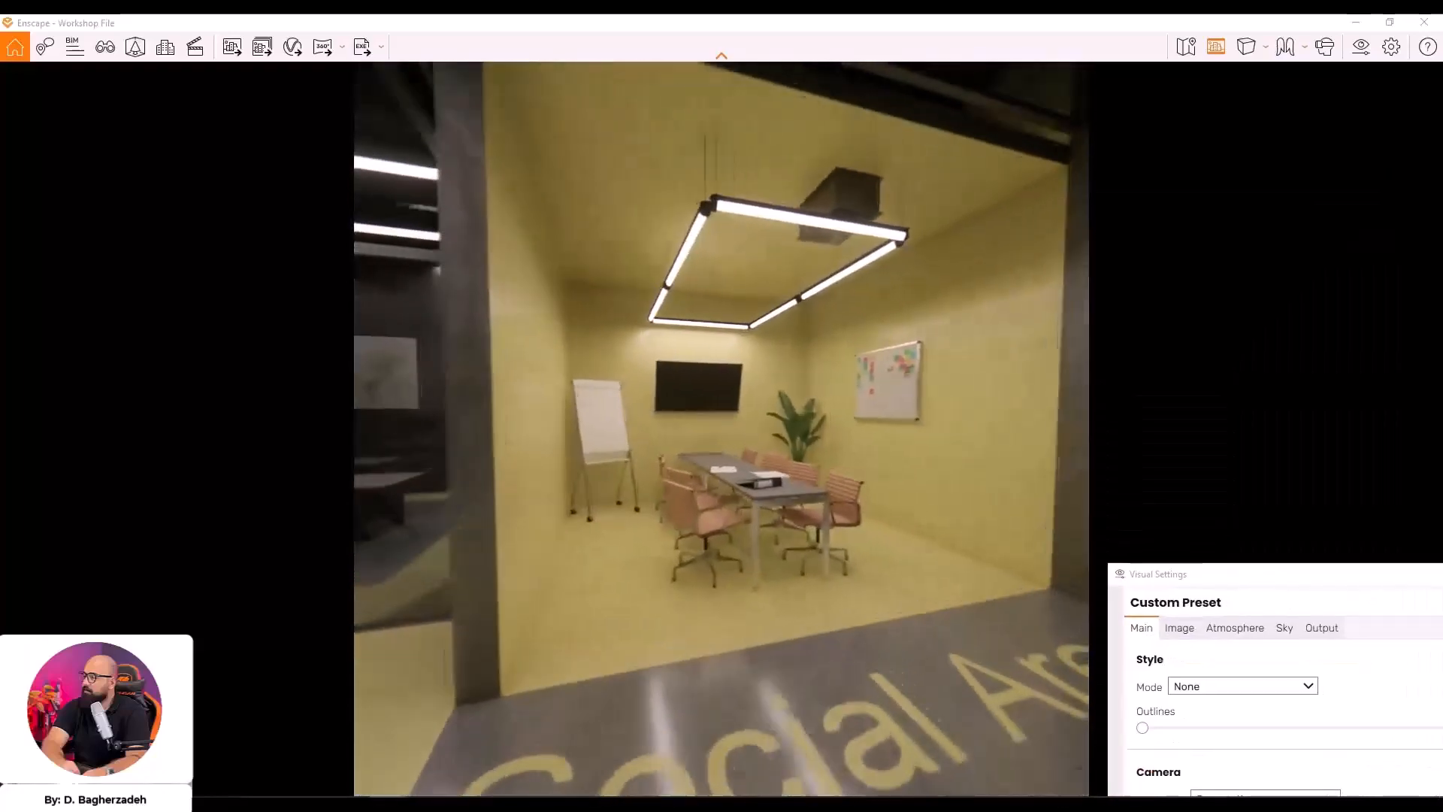
key("s")
key("a")
key("space")
key("s")
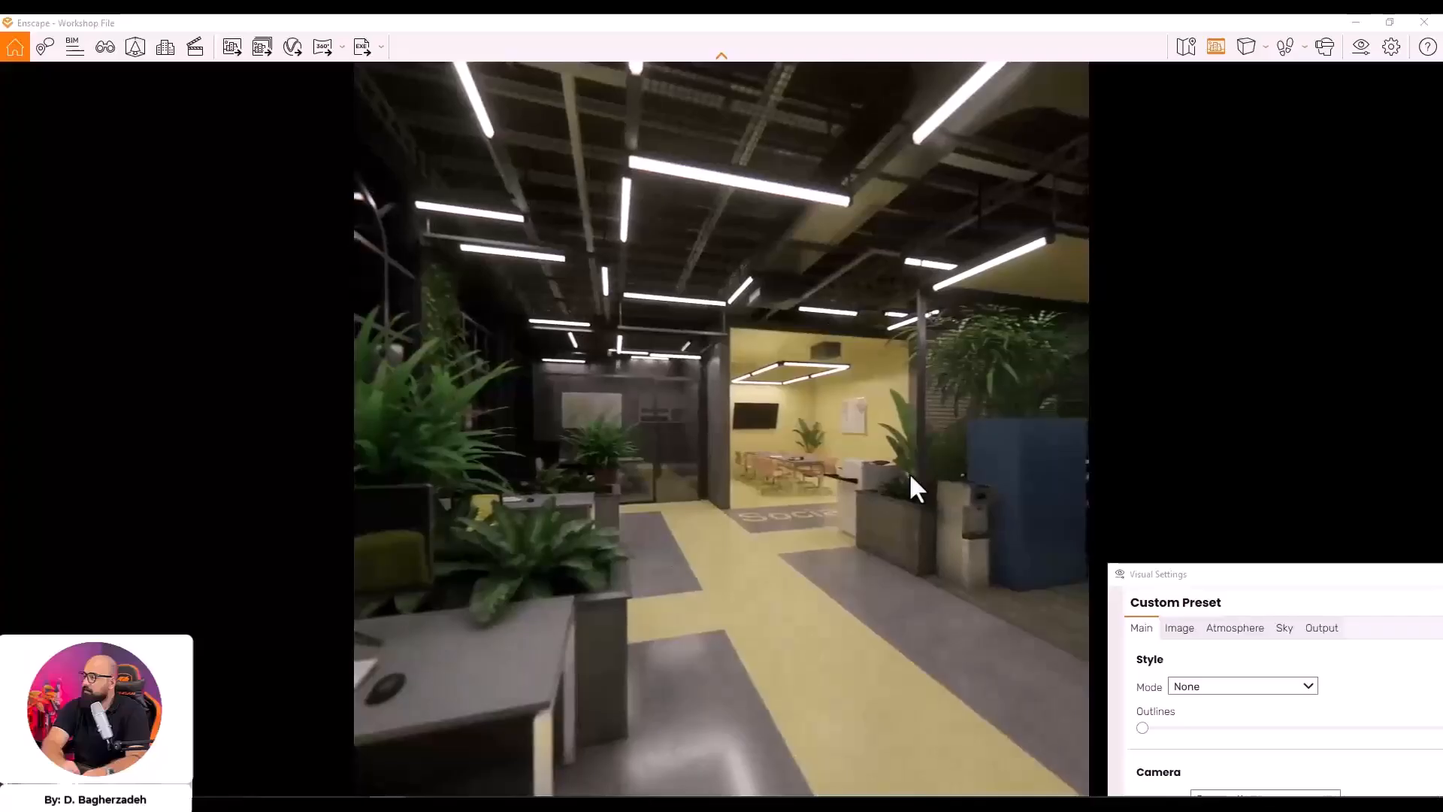
mouse_move(906, 545)
left_mouse_down()
mouse_move(1000, 545)
mouse_move(894, 545)
left_mouse_up()
key("a")
key("d")
key("w")
Narrow the field of view to 74° for the walkway view towards the yellow meeting room
left_click_drag(1198, 577, 1132, 293)
left_click_drag(1303, 621, 1261, 623)
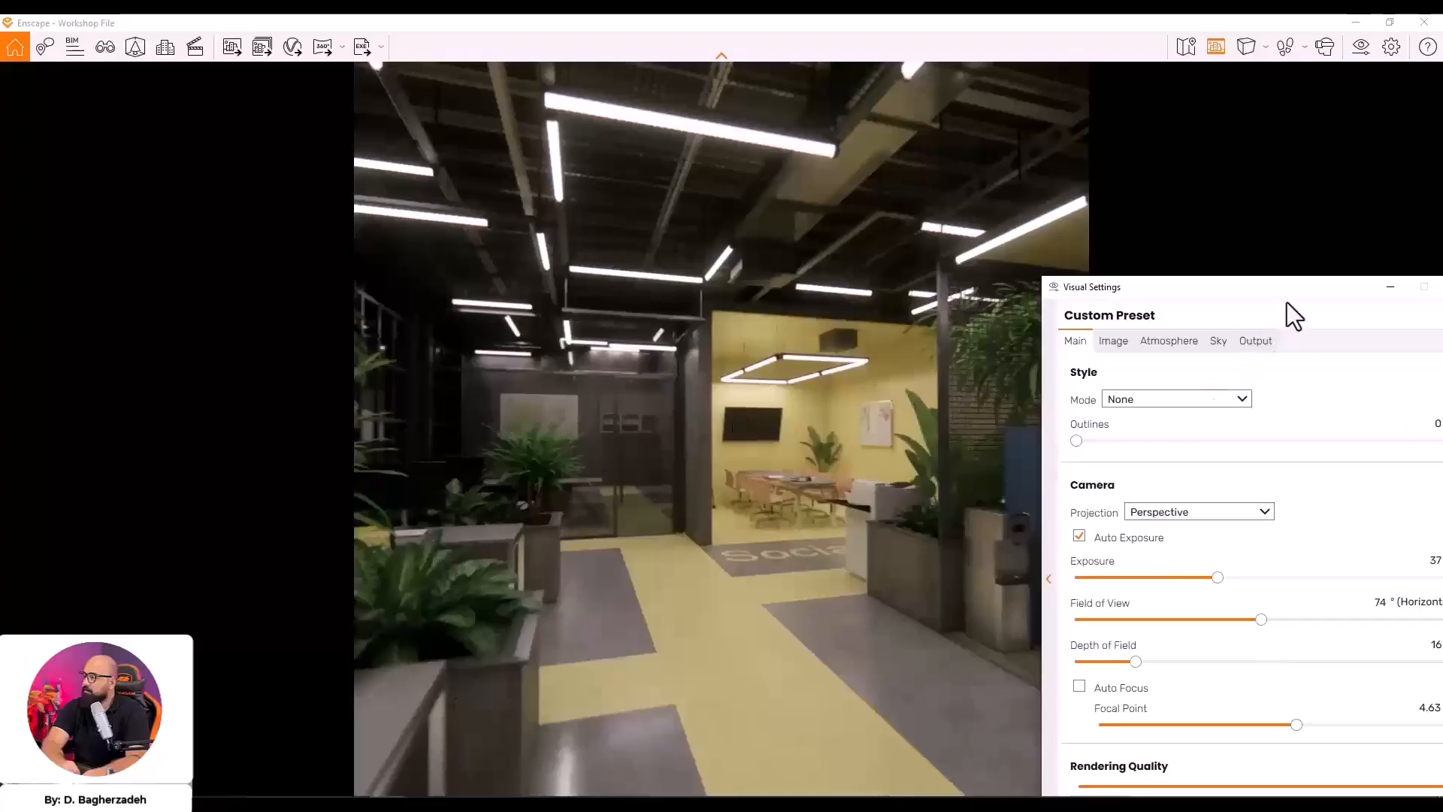
left_click(1393, 287)
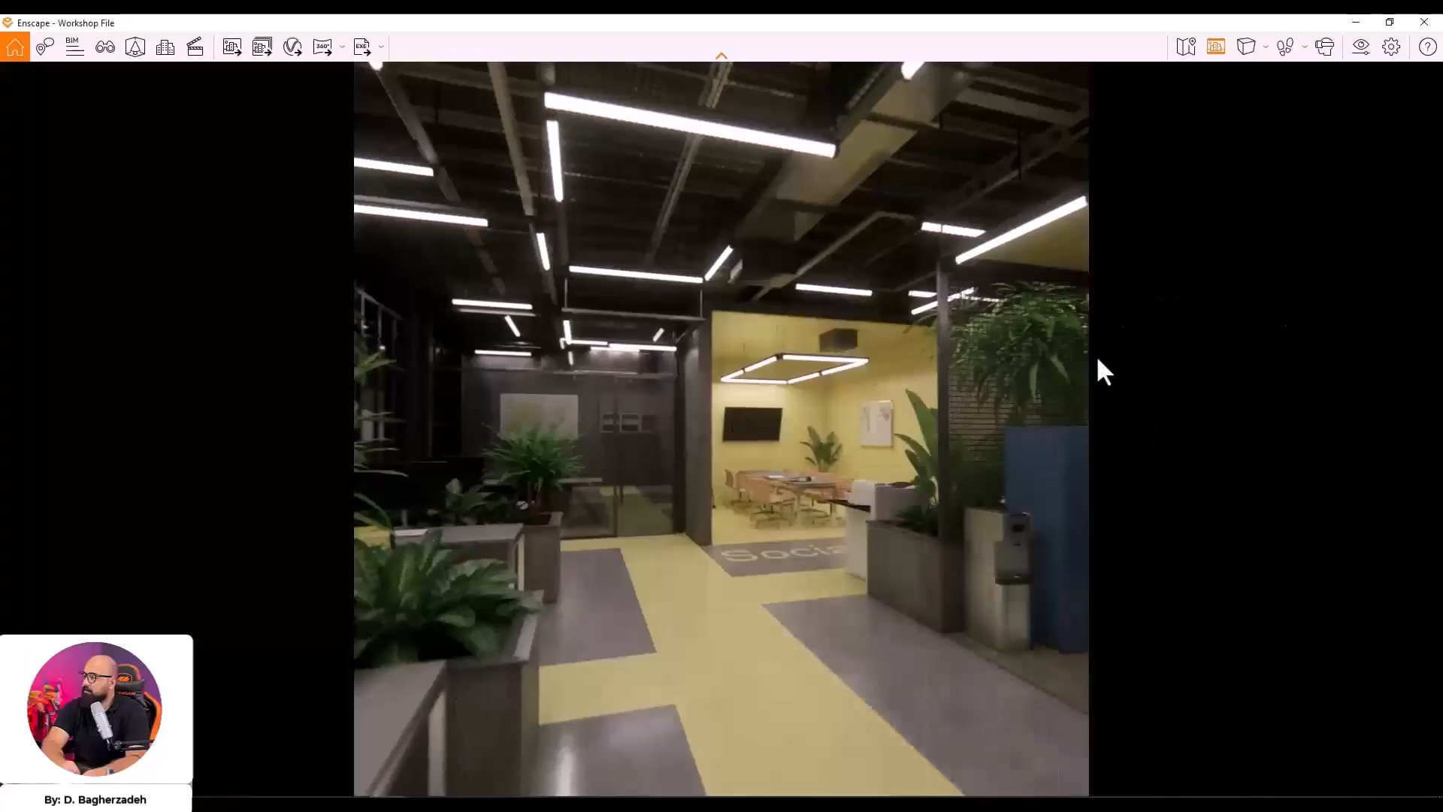